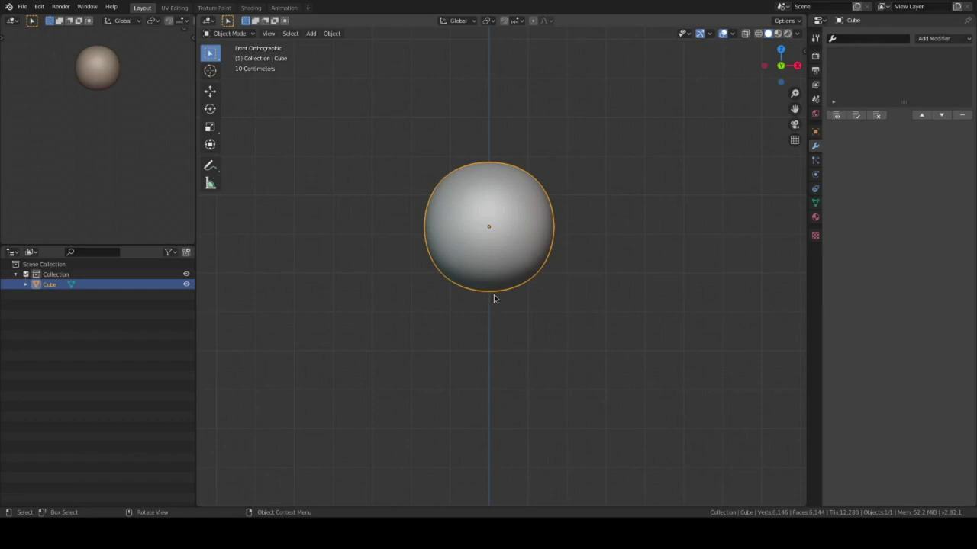
Step: Add a cylinder and place it under the head sphere as the neck
{"action": "key", "text": "Escape"}
{"action": "key", "text": "shift+a"}
{"action": "left_click", "coordinate": [493, 313]}
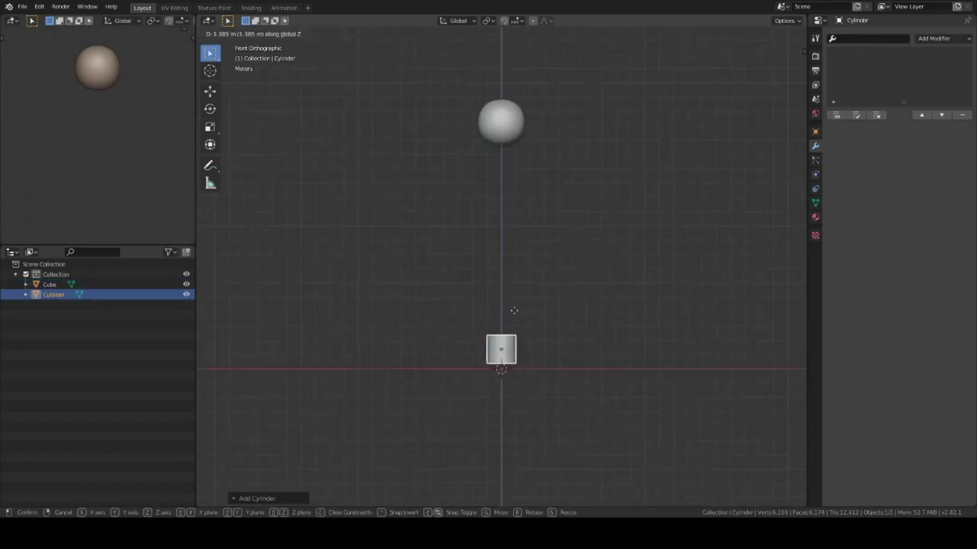
{"action": "scroll", "coordinate": [523, 183], "scroll_direction": "up", "scroll_amount": 4}
{"action": "middle_click_drag", "start_coordinate": [523, 183], "coordinate": [559, 267], "text": "shift"}
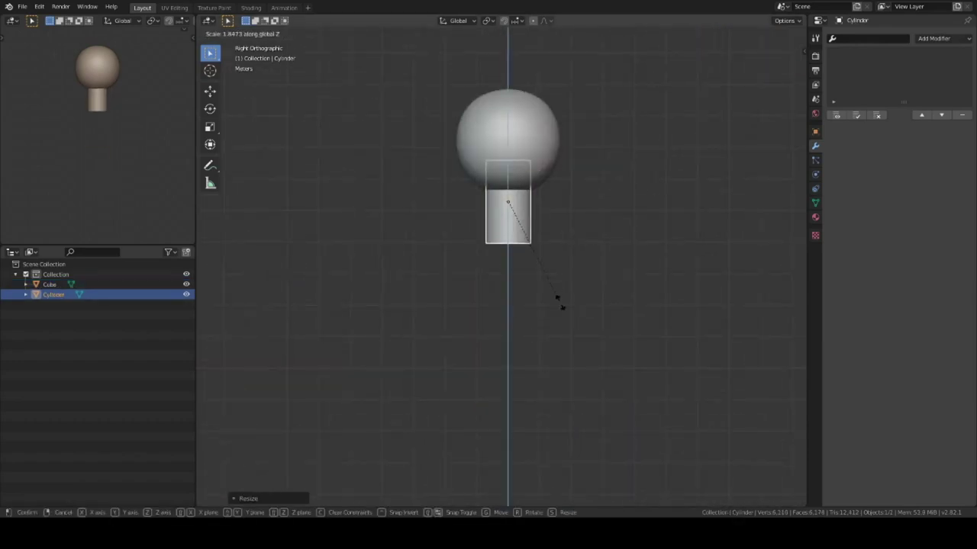
Step: Duplicate the head sphere, then stretch it and move it down as the larger body
{"action": "left_click", "coordinate": [554, 168]}
{"action": "key", "text": "shift+d"}
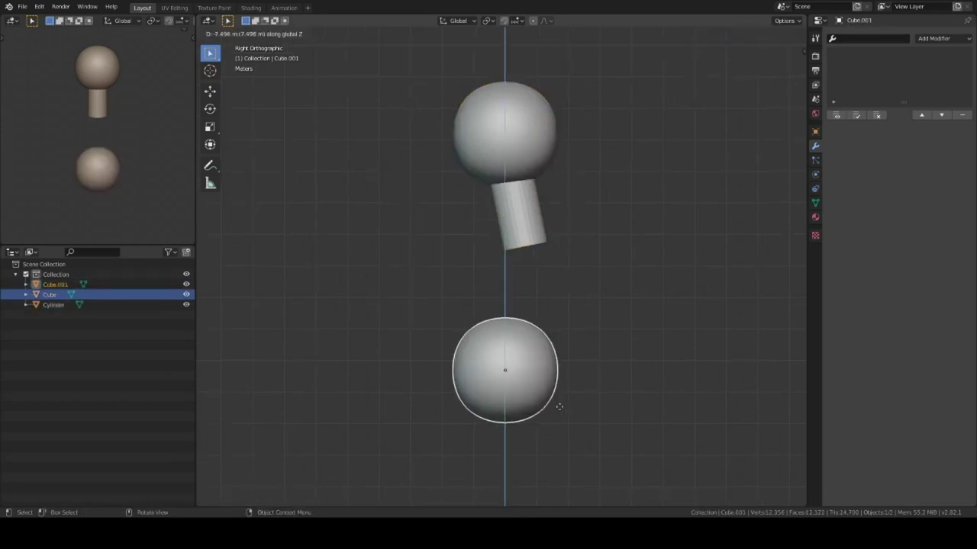
{"action": "scroll", "coordinate": [580, 389], "scroll_direction": "down", "scroll_amount": 3}
{"action": "key", "text": "s"}
{"action": "key", "text": "y"}
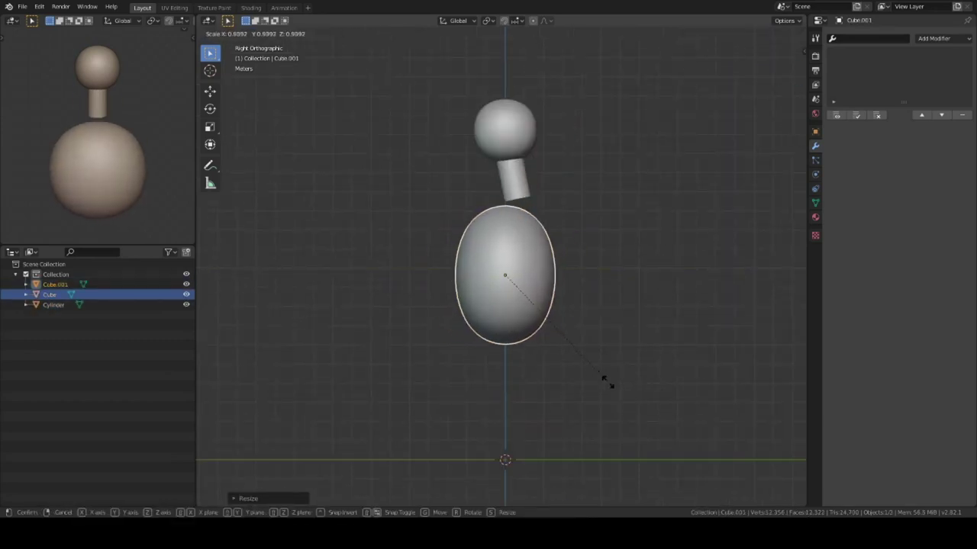
{"action": "key", "text": "ctrl+z"}
{"action": "key", "text": "ctrl+shift+z"}
{"action": "key", "text": "g"}
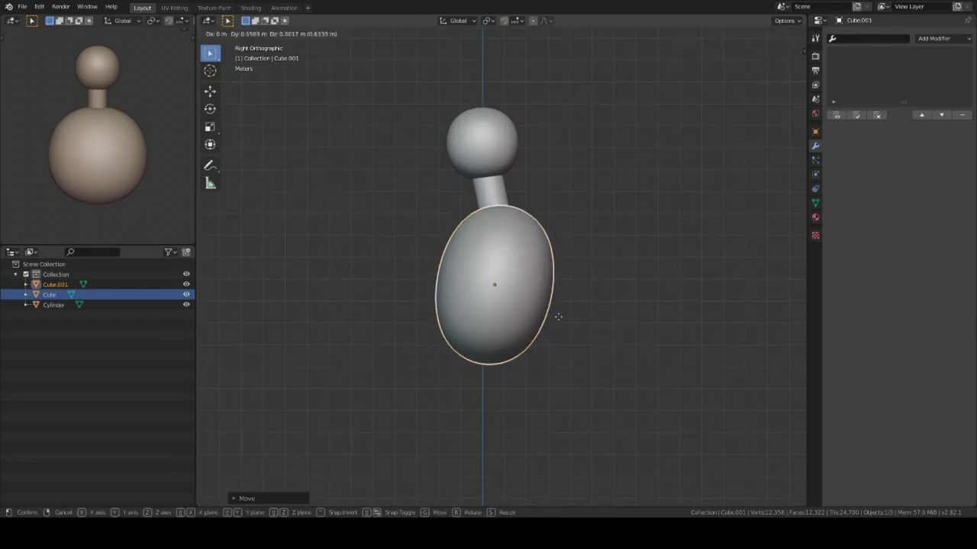
{"action": "scroll", "coordinate": [574, 349], "scroll_direction": "up", "scroll_amount": 1}
Step: Switch to front view and enter Sculpt Mode on the head sphere
{"action": "left_click", "coordinate": [556, 273]}
{"action": "key", "text": "KP_1"}
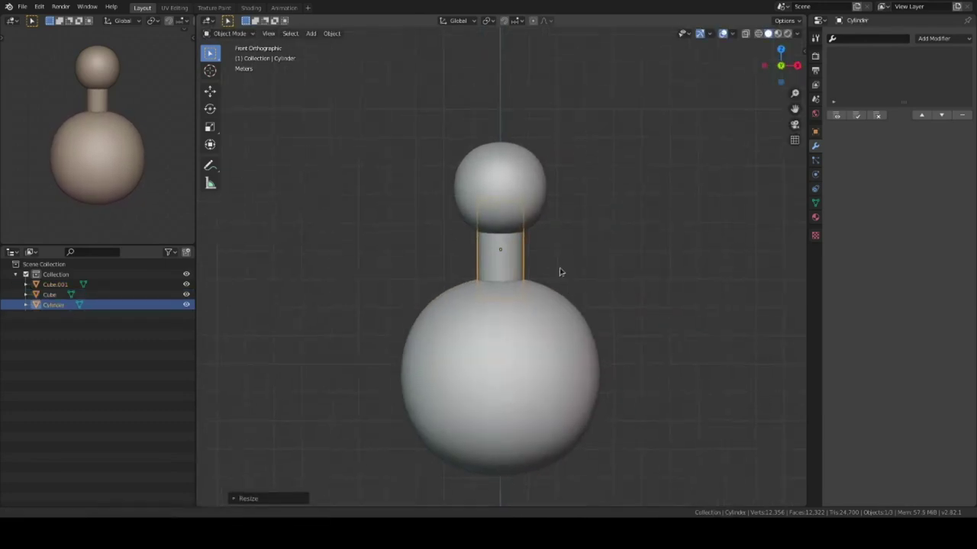
{"action": "scroll", "coordinate": [565, 260], "scroll_direction": "up", "scroll_amount": 2}
{"action": "left_click", "coordinate": [537, 202]}
{"action": "key", "text": "ctrl+Tab"}
{"action": "scroll", "coordinate": [573, 255], "scroll_direction": "up", "scroll_amount": 1}
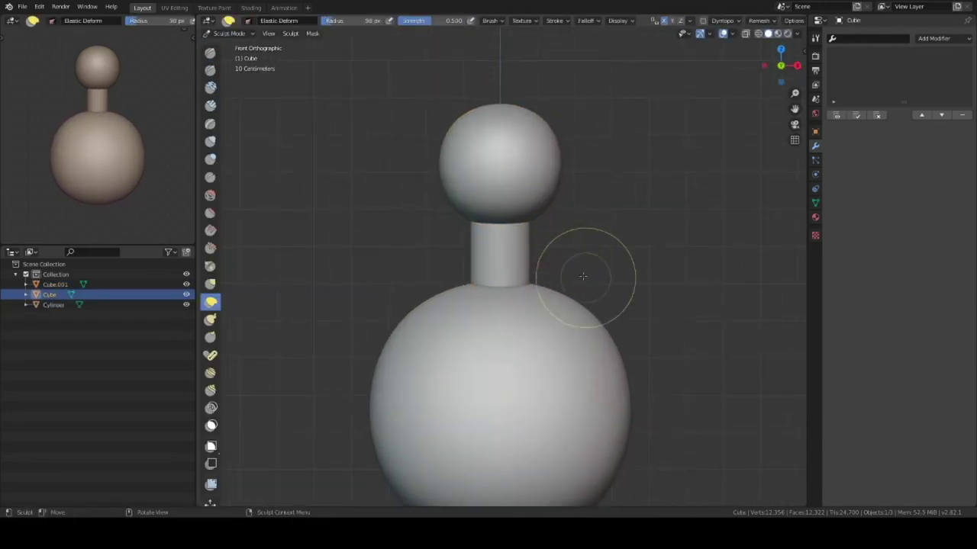
Step: Pull the head sphere into an egg shape with a chin using Elastic Deform
{"action": "middle_click_drag", "start_coordinate": [583, 276], "coordinate": [353, 256]}
{"action": "left_click_drag", "start_coordinate": [460, 220], "coordinate": [489, 233]}
{"action": "mouse_move", "coordinate": [488, 232]}
{"action": "middle_mouse_down"}
{"action": "mouse_move", "coordinate": [545, 174]}
{"action": "mouse_move", "coordinate": [555, 250]}
{"action": "mouse_move", "coordinate": [442, 238]}
{"action": "mouse_move", "coordinate": [562, 251]}
{"action": "mouse_move", "coordinate": [572, 212]}
{"action": "mouse_move", "coordinate": [541, 266]}
{"action": "mouse_move", "coordinate": [452, 290]}
{"action": "mouse_move", "coordinate": [488, 252]}
{"action": "mouse_move", "coordinate": [599, 196]}
{"action": "mouse_move", "coordinate": [558, 238]}
{"action": "mouse_move", "coordinate": [785, 283]}
{"action": "mouse_move", "coordinate": [435, 229]}
{"action": "mouse_move", "coordinate": [453, 268]}
{"action": "mouse_move", "coordinate": [545, 291]}
{"action": "middle_mouse_up"}
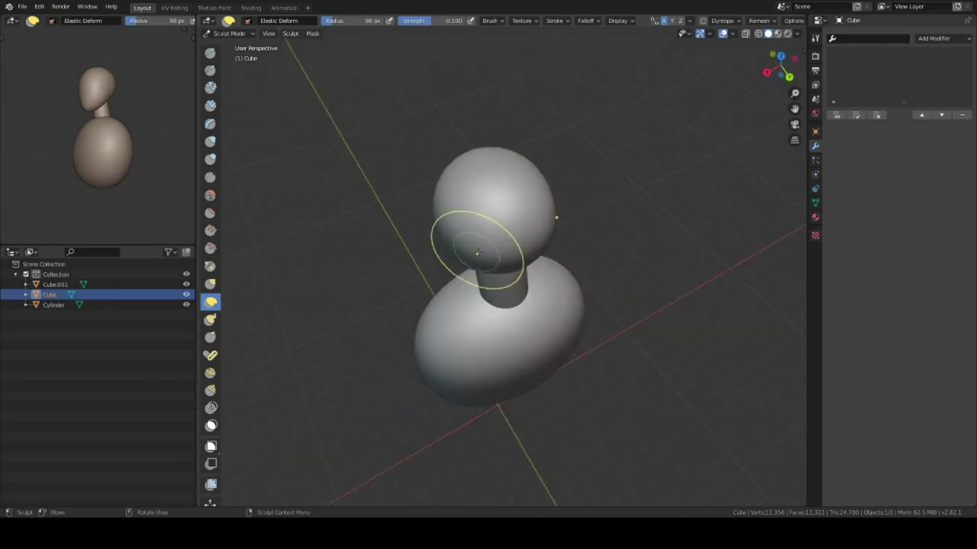
{"action": "middle_click_drag", "start_coordinate": [476, 252], "coordinate": [537, 279]}
{"action": "mouse_move", "coordinate": [541, 225]}
{"action": "middle_mouse_down"}
{"action": "mouse_move", "coordinate": [572, 239]}
{"action": "mouse_move", "coordinate": [442, 244]}
{"action": "middle_mouse_up"}
{"action": "mouse_move", "coordinate": [574, 228]}
{"action": "middle_mouse_down"}
{"action": "mouse_move", "coordinate": [560, 169]}
{"action": "mouse_move", "coordinate": [459, 254]}
{"action": "middle_mouse_up"}
{"action": "mouse_move", "coordinate": [558, 255]}
{"action": "middle_mouse_down"}
{"action": "mouse_move", "coordinate": [491, 279]}
{"action": "mouse_move", "coordinate": [572, 249]}
{"action": "mouse_move", "coordinate": [516, 247]}
{"action": "mouse_move", "coordinate": [568, 238]}
{"action": "mouse_move", "coordinate": [566, 205]}
{"action": "mouse_move", "coordinate": [606, 197]}
{"action": "middle_mouse_up"}
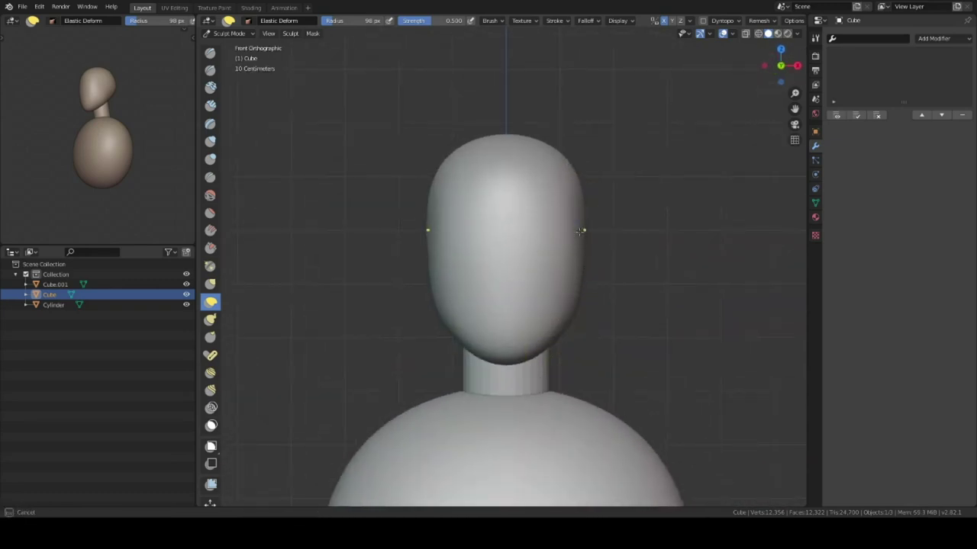
Step: Refine the tapered chin and sloping face profile, checking from side and front views
{"action": "mouse_move", "coordinate": [581, 231]}
{"action": "middle_mouse_down"}
{"action": "mouse_move", "coordinate": [563, 338]}
{"action": "mouse_move", "coordinate": [600, 245]}
{"action": "mouse_move", "coordinate": [577, 255]}
{"action": "mouse_move", "coordinate": [602, 257]}
{"action": "mouse_move", "coordinate": [562, 288]}
{"action": "mouse_move", "coordinate": [504, 264]}
{"action": "mouse_move", "coordinate": [589, 272]}
{"action": "mouse_move", "coordinate": [591, 295]}
{"action": "mouse_move", "coordinate": [577, 251]}
{"action": "mouse_move", "coordinate": [597, 216]}
{"action": "mouse_move", "coordinate": [578, 186]}
{"action": "middle_mouse_up"}
{"action": "scroll", "coordinate": [610, 224], "scroll_direction": "down", "scroll_amount": 3}
{"action": "middle_click_drag", "start_coordinate": [610, 224], "coordinate": [515, 214]}
{"action": "mouse_move", "coordinate": [480, 166]}
{"action": "middle_mouse_down"}
{"action": "mouse_move", "coordinate": [656, 218]}
{"action": "mouse_move", "coordinate": [611, 252]}
{"action": "mouse_move", "coordinate": [573, 224]}
{"action": "mouse_move", "coordinate": [562, 235]}
{"action": "mouse_move", "coordinate": [429, 187]}
{"action": "mouse_move", "coordinate": [567, 213]}
{"action": "mouse_move", "coordinate": [584, 254]}
{"action": "middle_mouse_up"}
{"action": "mouse_move", "coordinate": [562, 330]}
{"action": "middle_mouse_down"}
{"action": "mouse_move", "coordinate": [544, 316]}
{"action": "mouse_move", "coordinate": [588, 197]}
{"action": "mouse_move", "coordinate": [606, 235]}
{"action": "mouse_move", "coordinate": [595, 294]}
{"action": "middle_mouse_up"}
{"action": "mouse_move", "coordinate": [594, 205]}
{"action": "middle_mouse_down"}
{"action": "mouse_move", "coordinate": [639, 244]}
{"action": "mouse_move", "coordinate": [661, 338]}
{"action": "middle_mouse_up"}
Step: Return to Object Mode, select the body sphere and apply its scale
{"action": "key", "text": "Tab"}
{"action": "key", "text": "s"}
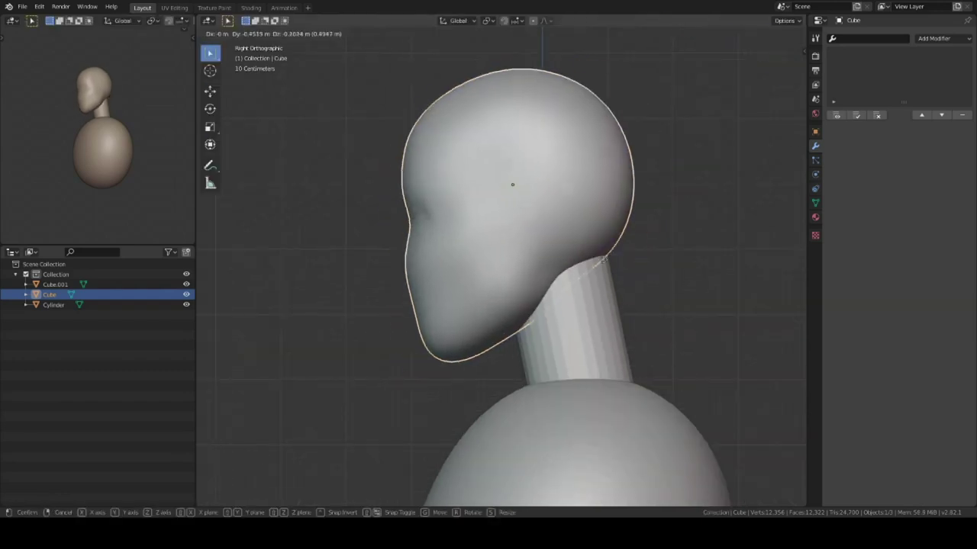
{"action": "key", "text": "Escape"}
{"action": "middle_click_drag", "start_coordinate": [649, 235], "coordinate": [671, 306]}
{"action": "left_click", "coordinate": [549, 305]}
{"action": "key", "text": "ctrl+a"}
{"action": "left_click", "coordinate": [637, 280]}
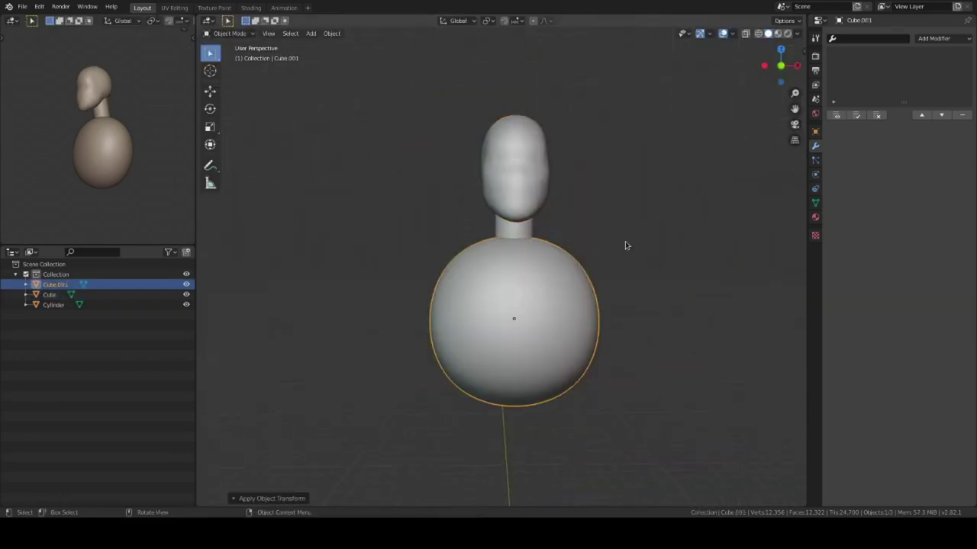
Step: Enter Sculpt Mode on the body sphere and choose a sculpt brush
{"action": "key", "text": "Tab"}
{"action": "mouse_move", "coordinate": [593, 292]}
{"action": "middle_mouse_down"}
{"action": "mouse_move", "coordinate": [417, 292]}
{"action": "mouse_move", "coordinate": [563, 262]}
{"action": "mouse_move", "coordinate": [714, 274]}
{"action": "mouse_move", "coordinate": [563, 241]}
{"action": "middle_mouse_up"}
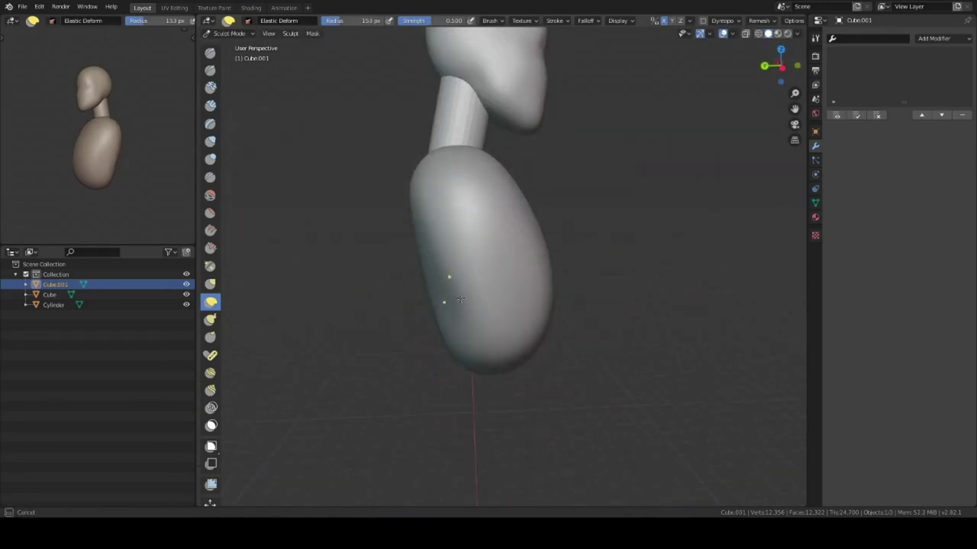
{"action": "mouse_move", "coordinate": [618, 292]}
{"action": "middle_mouse_down"}
{"action": "mouse_move", "coordinate": [560, 321]}
{"action": "mouse_move", "coordinate": [540, 262]}
{"action": "middle_mouse_up"}
{"action": "scroll", "coordinate": [563, 244], "scroll_direction": "up", "scroll_amount": 5}
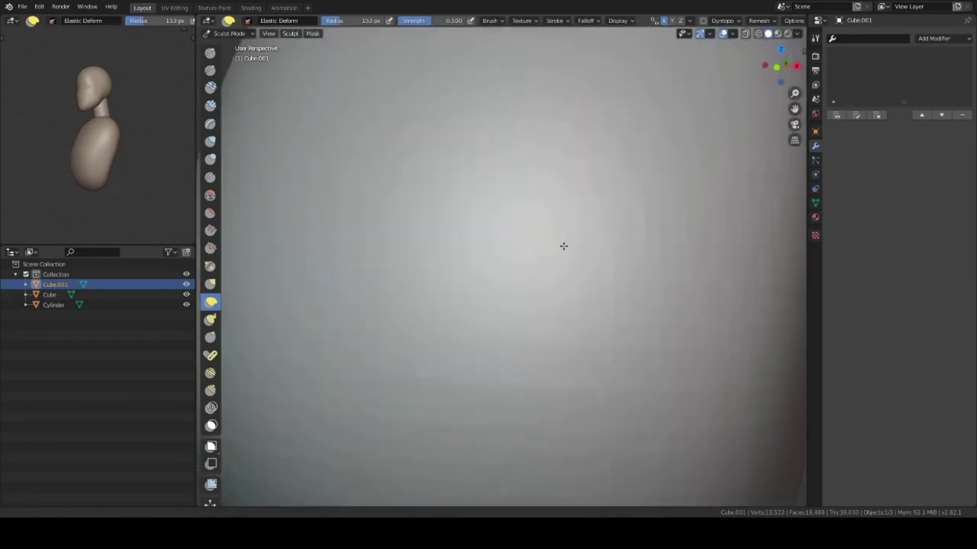
{"action": "scroll", "coordinate": [562, 244], "scroll_direction": "down", "scroll_amount": 3}
{"action": "left_click", "coordinate": [731, 34]}
{"action": "middle_click_drag", "start_coordinate": [687, 228], "coordinate": [610, 251]}
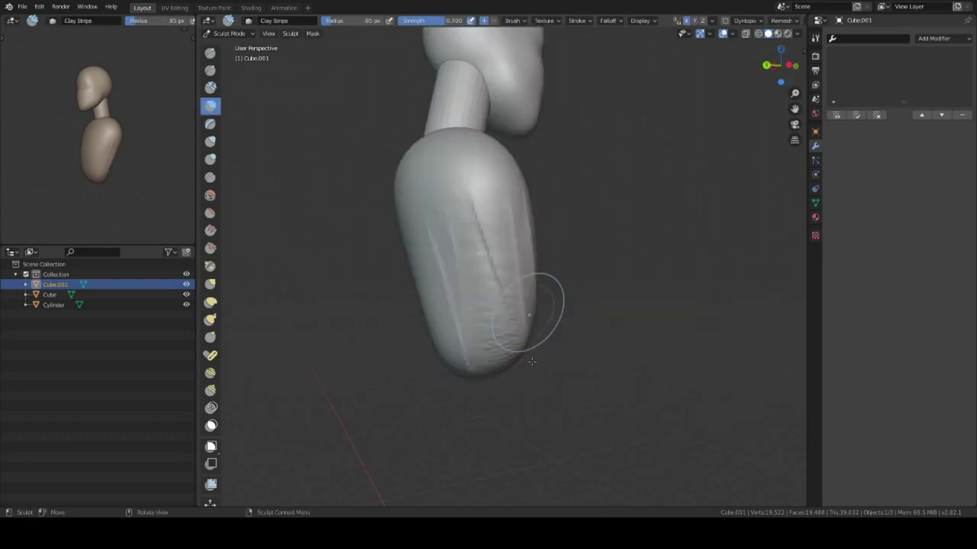
Step: Set brush strength to about 0.35 and push out the torso surface
{"action": "key", "text": "shift+f"}
{"action": "left_click", "coordinate": [608, 20]}
{"action": "mouse_move", "coordinate": [610, 52]}
{"action": "middle_mouse_down"}
{"action": "mouse_move", "coordinate": [479, 213]}
{"action": "mouse_move", "coordinate": [516, 226]}
{"action": "middle_mouse_up"}
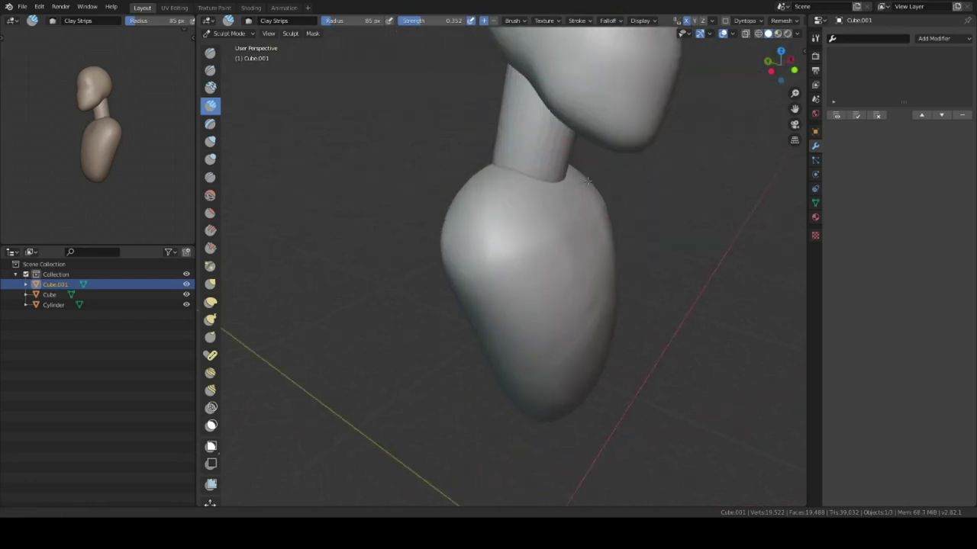
{"action": "mouse_move", "coordinate": [533, 259]}
{"action": "middle_mouse_down"}
{"action": "mouse_move", "coordinate": [550, 260]}
{"action": "mouse_move", "coordinate": [506, 245]}
{"action": "mouse_move", "coordinate": [556, 316]}
{"action": "middle_mouse_up"}
{"action": "scroll", "coordinate": [599, 262], "scroll_direction": "up", "scroll_amount": 3}
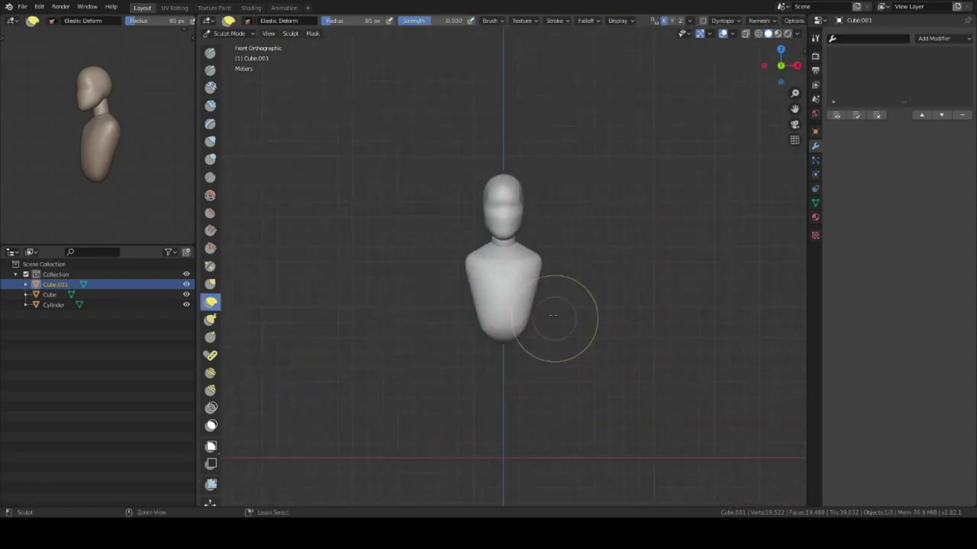
{"action": "scroll", "coordinate": [556, 315], "scroll_direction": "up", "scroll_amount": 3}
{"action": "scroll", "coordinate": [567, 233], "scroll_direction": "up", "scroll_amount": 2}
{"action": "mouse_move", "coordinate": [566, 234]}
{"action": "middle_mouse_down"}
{"action": "mouse_move", "coordinate": [656, 233]}
{"action": "mouse_move", "coordinate": [475, 282]}
{"action": "middle_mouse_up"}
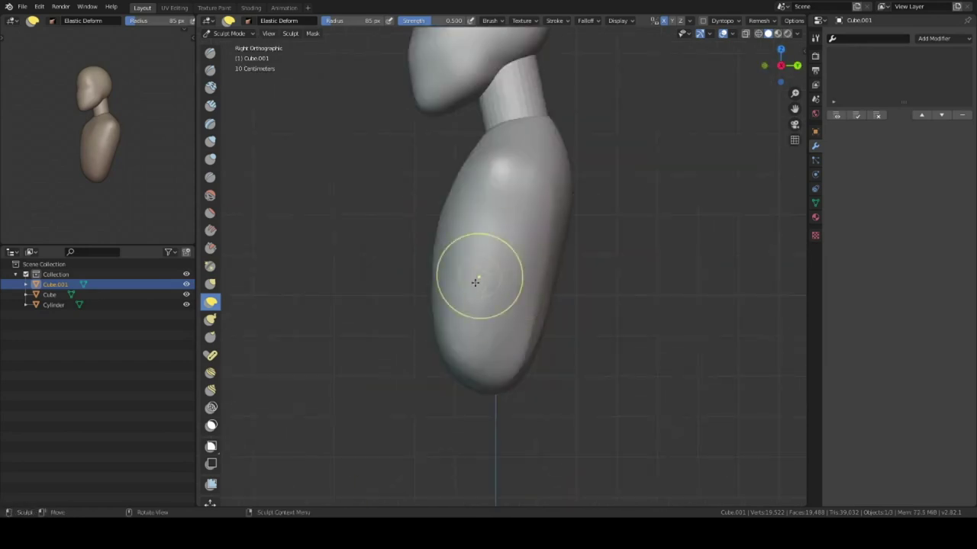
{"action": "left_click_drag", "start_coordinate": [456, 308], "coordinate": [534, 266]}
Step: Shape the rounded shoulders with a smaller brush radius, checking from side and front
{"action": "mouse_move", "coordinate": [519, 324]}
{"action": "middle_mouse_down"}
{"action": "mouse_move", "coordinate": [437, 312]}
{"action": "mouse_move", "coordinate": [608, 311]}
{"action": "middle_mouse_up"}
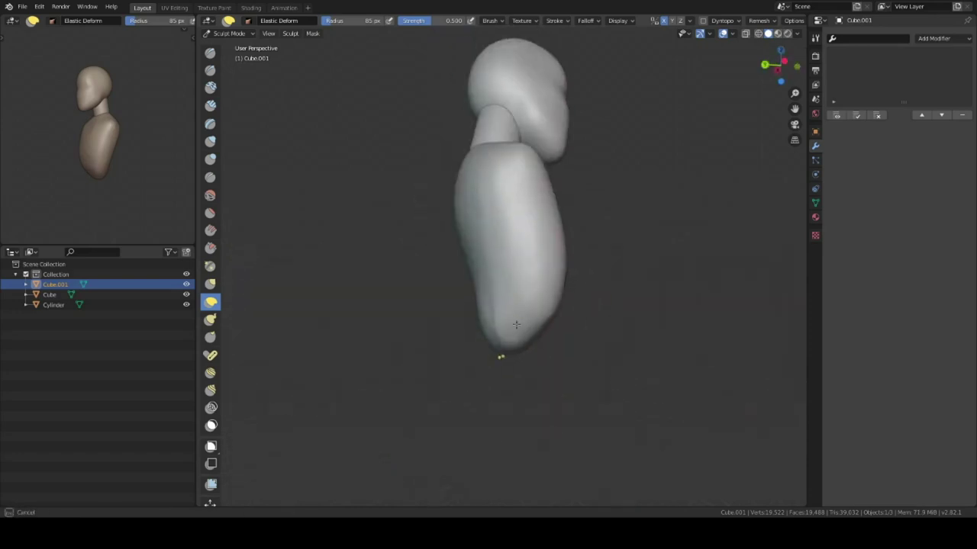
{"action": "left_click", "coordinate": [553, 282]}
{"action": "mouse_move", "coordinate": [553, 282]}
{"action": "middle_mouse_down"}
{"action": "mouse_move", "coordinate": [86, 130]}
{"action": "mouse_move", "coordinate": [574, 219]}
{"action": "middle_mouse_up"}
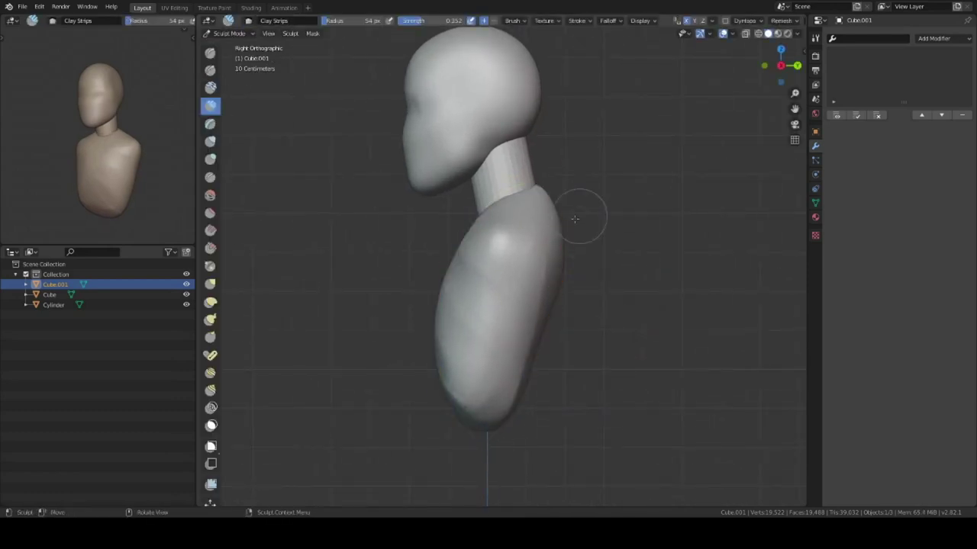
{"action": "mouse_move", "coordinate": [537, 186]}
{"action": "middle_mouse_down"}
{"action": "mouse_move", "coordinate": [500, 308]}
{"action": "mouse_move", "coordinate": [562, 315]}
{"action": "middle_mouse_up"}
{"action": "key", "text": "ctrl+Tab"}
Step: Add a Roundcube and move it onto the head as a hair cap
{"action": "left_click", "coordinate": [553, 200]}
{"action": "key", "text": "q"}
{"action": "left_click", "coordinate": [578, 209]}
{"action": "key", "text": "KP_3"}
{"action": "key", "text": "g"}
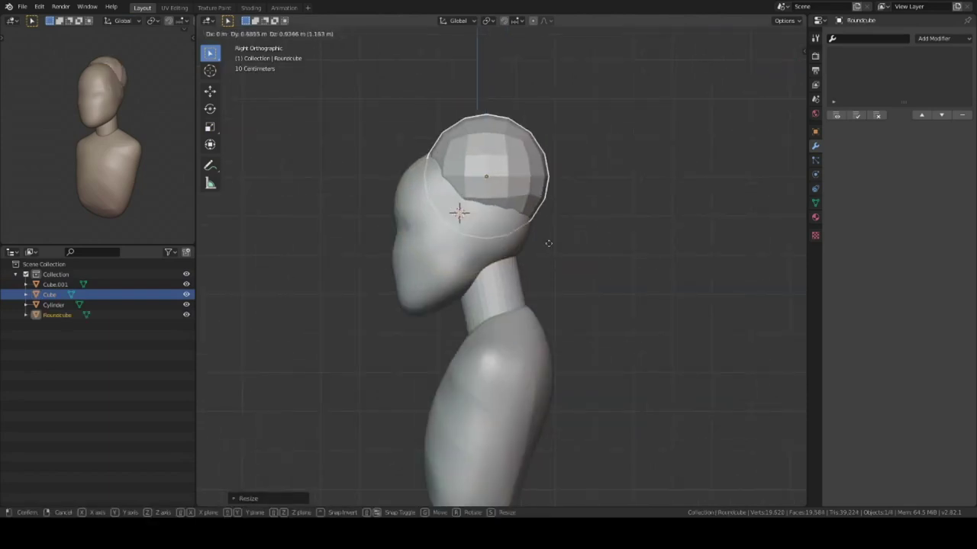
Step: Duplicate the round cube, stretch it tall and place it behind the neck as a ponytail
{"action": "key", "text": "shift+d"}
{"action": "key", "text": "s"}
{"action": "left_click", "coordinate": [648, 348]}
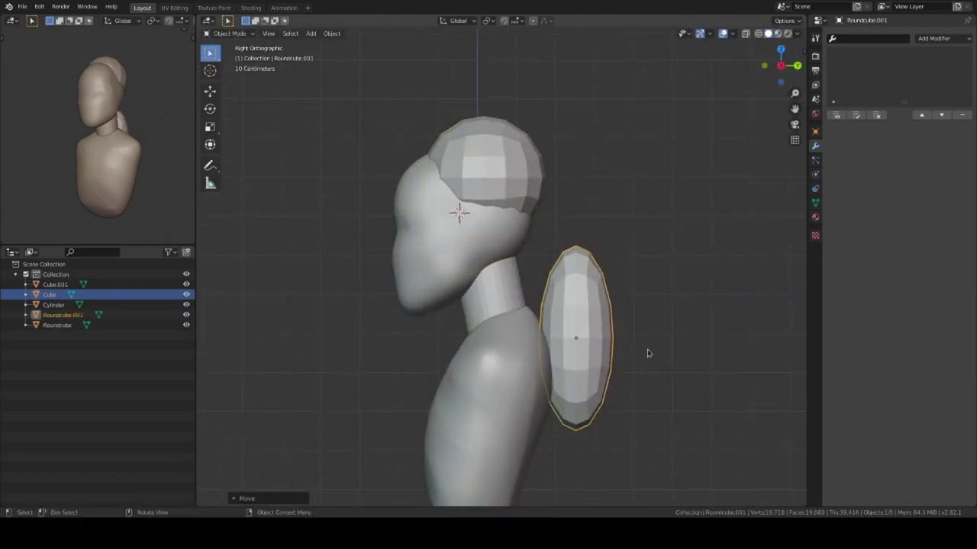
Step: Add smooth subdivision to the hair cap and sculpt it over the head
{"action": "left_click", "coordinate": [552, 202]}
{"action": "key", "text": "q"}
{"action": "left_click", "coordinate": [588, 215]}
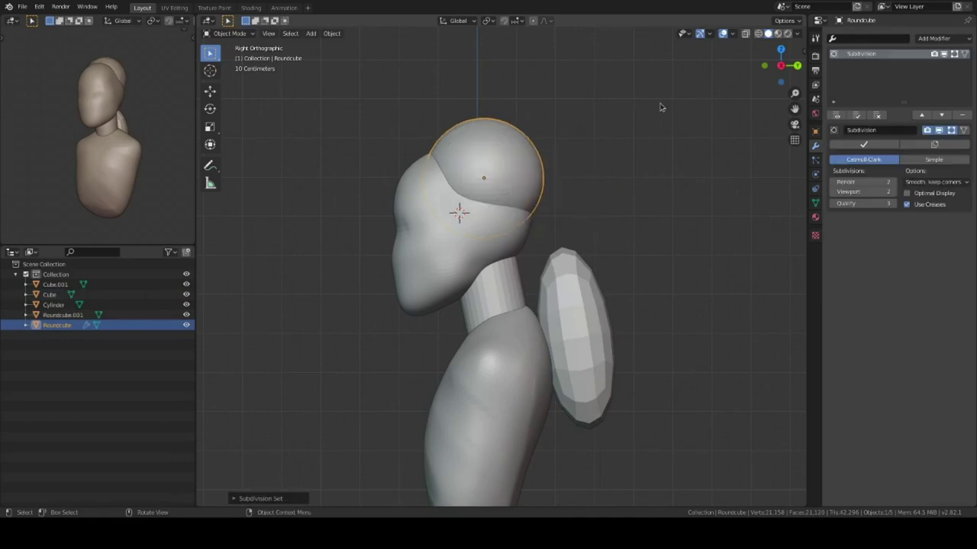
{"action": "key", "text": "ctrl+Tab"}
{"action": "middle_click_drag", "start_coordinate": [562, 239], "coordinate": [505, 192]}
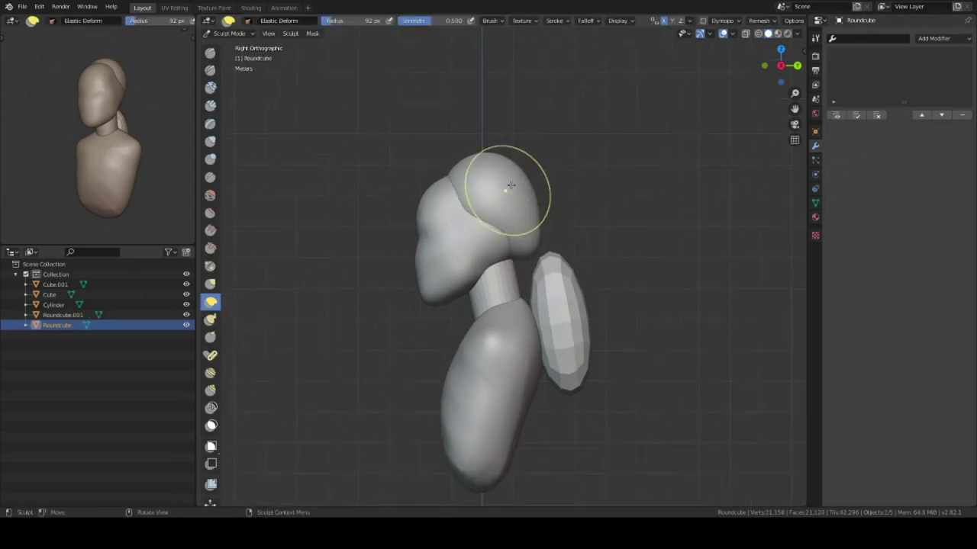
{"action": "scroll", "coordinate": [443, 242], "scroll_direction": "down", "scroll_amount": 3}
{"action": "scroll", "coordinate": [443, 242], "scroll_direction": "up", "scroll_amount": 3}
{"action": "mouse_move", "coordinate": [443, 242]}
{"action": "middle_mouse_down"}
{"action": "mouse_move", "coordinate": [534, 233]}
{"action": "mouse_move", "coordinate": [534, 218]}
{"action": "mouse_move", "coordinate": [539, 306]}
{"action": "mouse_move", "coordinate": [518, 280]}
{"action": "mouse_move", "coordinate": [517, 229]}
{"action": "middle_mouse_up"}
Step: Sculpt the ponytail piece into a tapered tail
{"action": "key", "text": "ctrl+Tab"}
{"action": "left_click", "coordinate": [618, 325]}
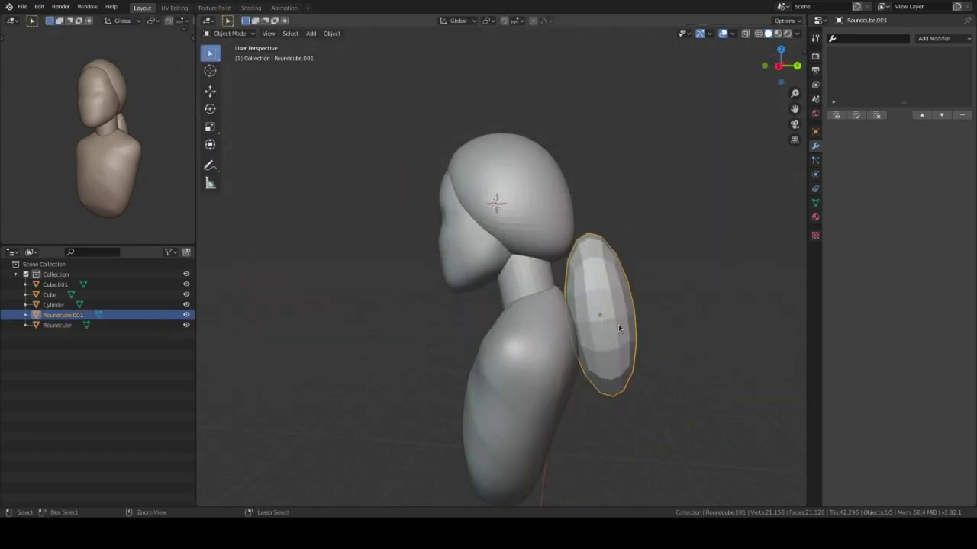
{"action": "key", "text": "ctrl+Tab"}
{"action": "middle_click_drag", "start_coordinate": [533, 343], "coordinate": [568, 310]}
{"action": "scroll", "coordinate": [567, 310], "scroll_direction": "up", "scroll_amount": 3}
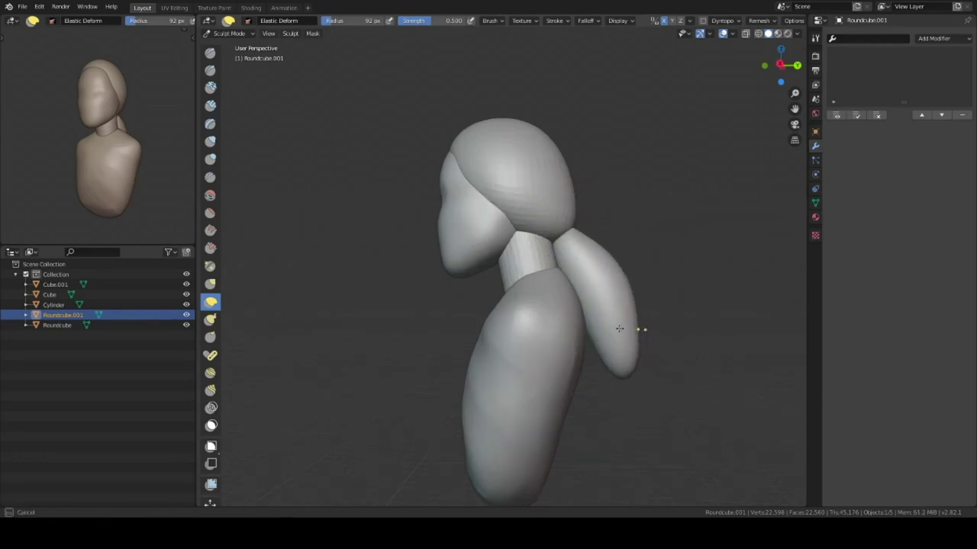
{"action": "mouse_move", "coordinate": [645, 331]}
{"action": "middle_mouse_down"}
{"action": "mouse_move", "coordinate": [534, 228]}
{"action": "mouse_move", "coordinate": [506, 179]}
{"action": "mouse_move", "coordinate": [600, 261]}
{"action": "mouse_move", "coordinate": [512, 283]}
{"action": "mouse_move", "coordinate": [571, 284]}
{"action": "middle_mouse_up"}
{"action": "key", "text": "ctrl+Tab"}
Step: Touch up the hair cap sculpt and add a small sphere for the ear in front view
{"action": "left_click", "coordinate": [506, 179]}
{"action": "key", "text": "ctrl+Tab"}
{"action": "key", "text": "ctrl+Tab"}
{"action": "key", "text": "KP_1"}
{"action": "key", "text": "alt+a"}
{"action": "key", "text": "shift+a"}
Step: Confirm the small ear sphere's size and apply its scale
{"action": "key", "text": "q"}
{"action": "left_click", "coordinate": [620, 288]}
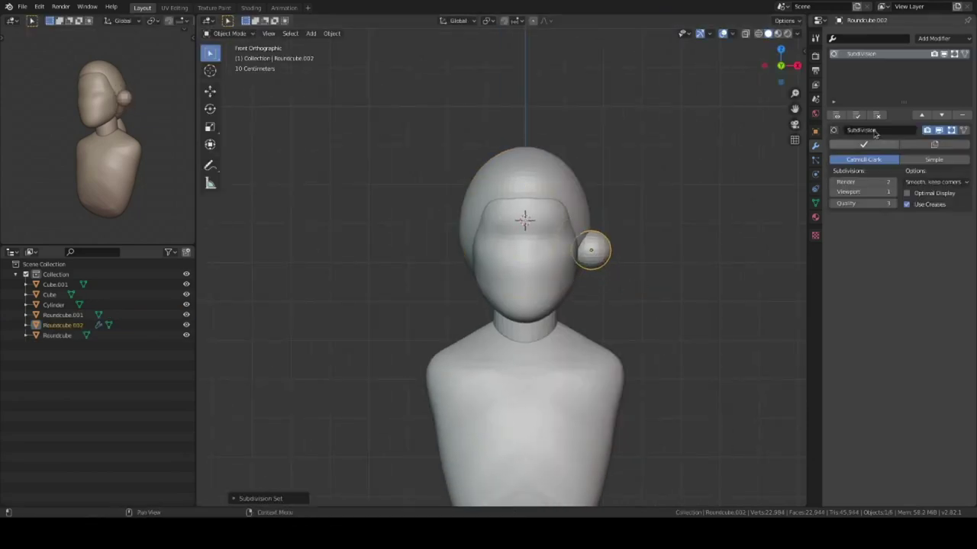
{"action": "scroll", "coordinate": [628, 266], "scroll_direction": "up", "scroll_amount": 1}
{"action": "key", "text": "ctrl+a"}
{"action": "left_click", "coordinate": [672, 289]}
Step: Add a Mirror modifier so the ear appears on both sides of the head
{"action": "left_click", "coordinate": [943, 38]}
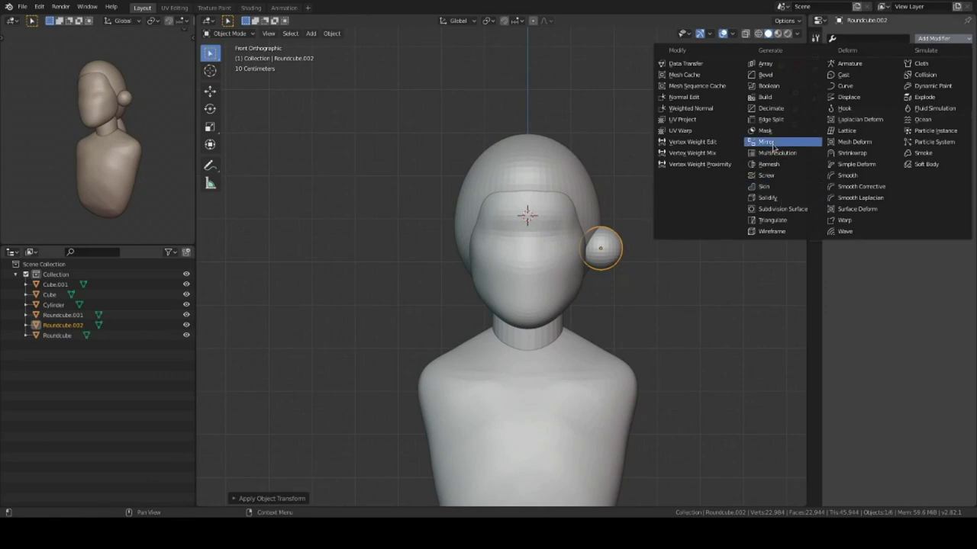
{"action": "left_click", "coordinate": [773, 147]}
{"action": "key", "text": "KP_3"}
{"action": "right_click", "coordinate": [526, 317]}
{"action": "key", "text": "Escape"}
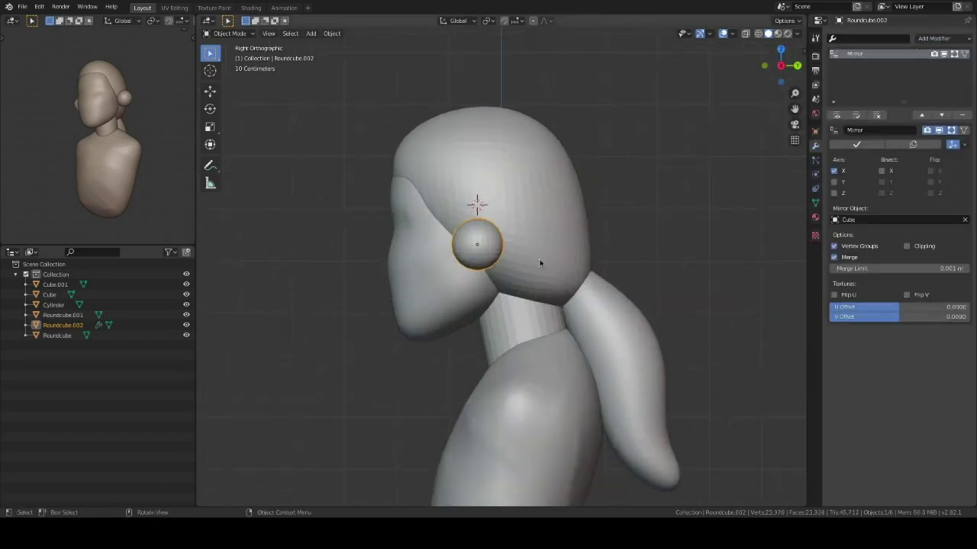
Step: Sculpt the mirrored ears, stretching them outward into flattened ovals
{"action": "key", "text": "ctrl+Tab"}
{"action": "scroll", "coordinate": [554, 300], "scroll_direction": "up", "scroll_amount": 2}
{"action": "mouse_move", "coordinate": [564, 234]}
{"action": "middle_mouse_down"}
{"action": "mouse_move", "coordinate": [687, 252]}
{"action": "mouse_move", "coordinate": [647, 311]}
{"action": "mouse_move", "coordinate": [584, 190]}
{"action": "mouse_move", "coordinate": [643, 246]}
{"action": "middle_mouse_up"}
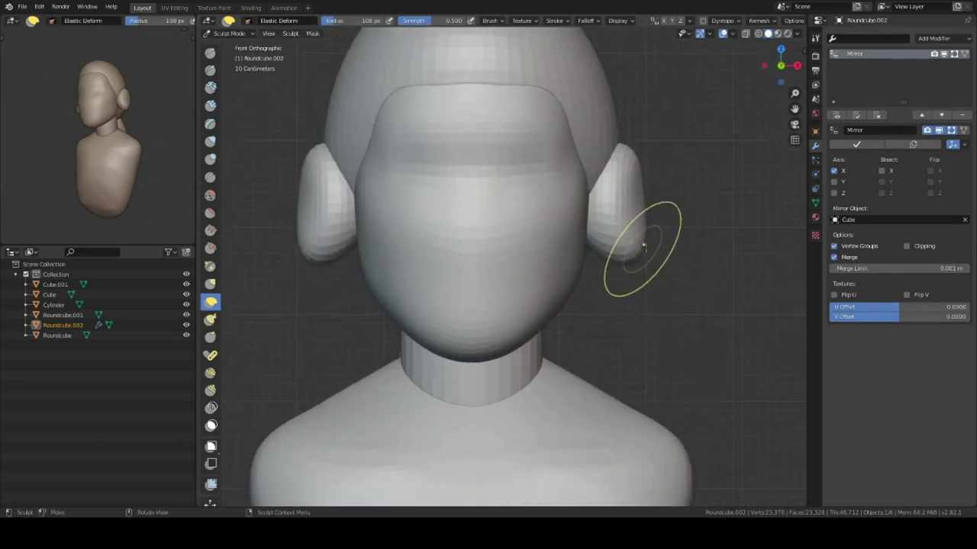
{"action": "left_click_drag", "start_coordinate": [644, 245], "coordinate": [605, 235]}
{"action": "key", "text": "KP_3"}
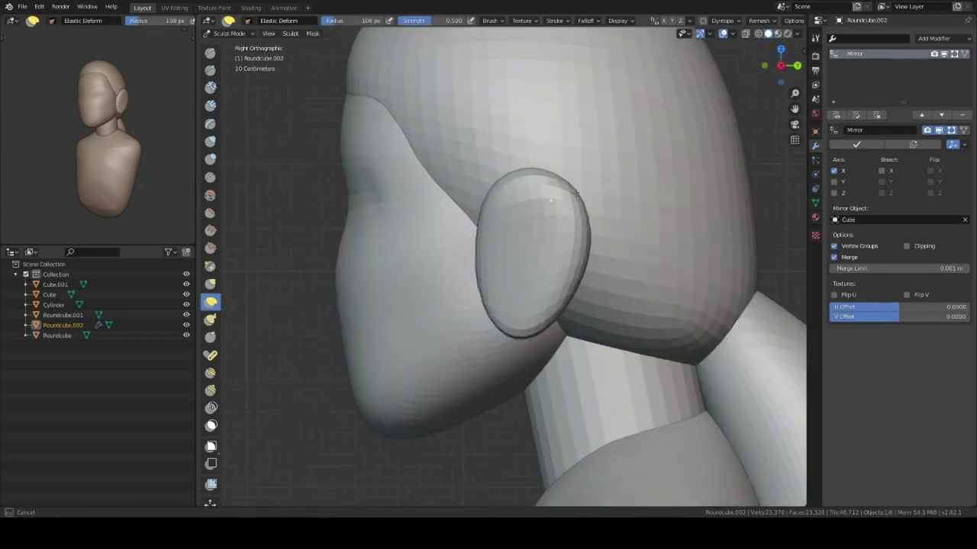
{"action": "key", "text": "KP_1"}
{"action": "key", "text": "ctrl+Tab"}
Step: Shrink the ears and reselect the ear object in the right side view
{"action": "key", "text": "s"}
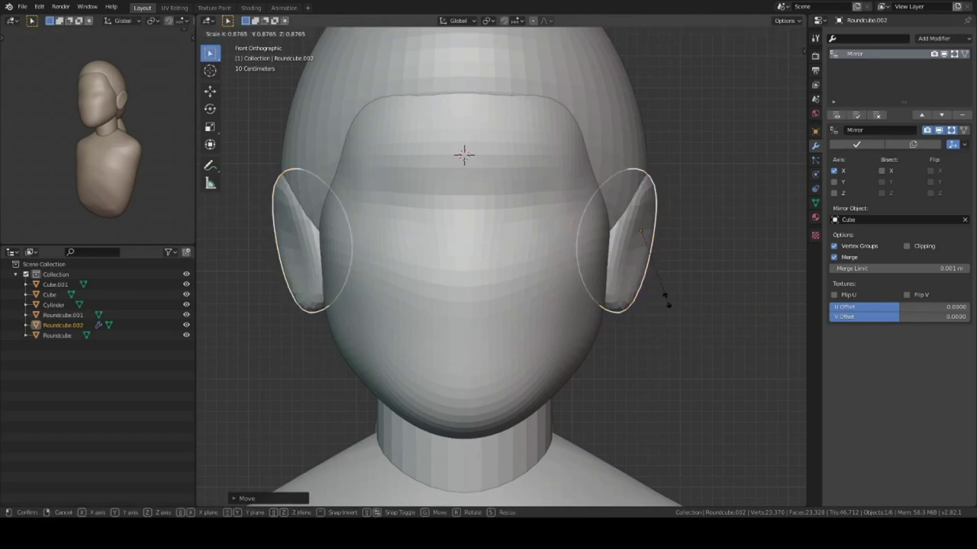
{"action": "key", "text": "ctrl+Tab"}
{"action": "key", "text": "ctrl+Tab"}
{"action": "left_click", "coordinate": [629, 268]}
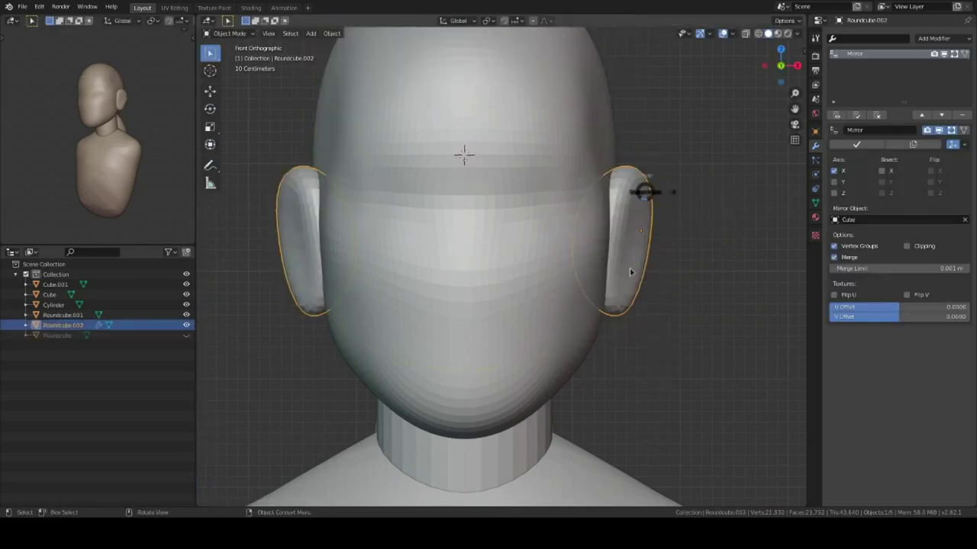
{"action": "key", "text": "ctrl+Tab"}
{"action": "key", "text": "KP_3"}
Step: Rotate the ear 90 degrees about Z with rz90 and unhide the hair shell
{"action": "key", "text": "ctrl+Tab"}
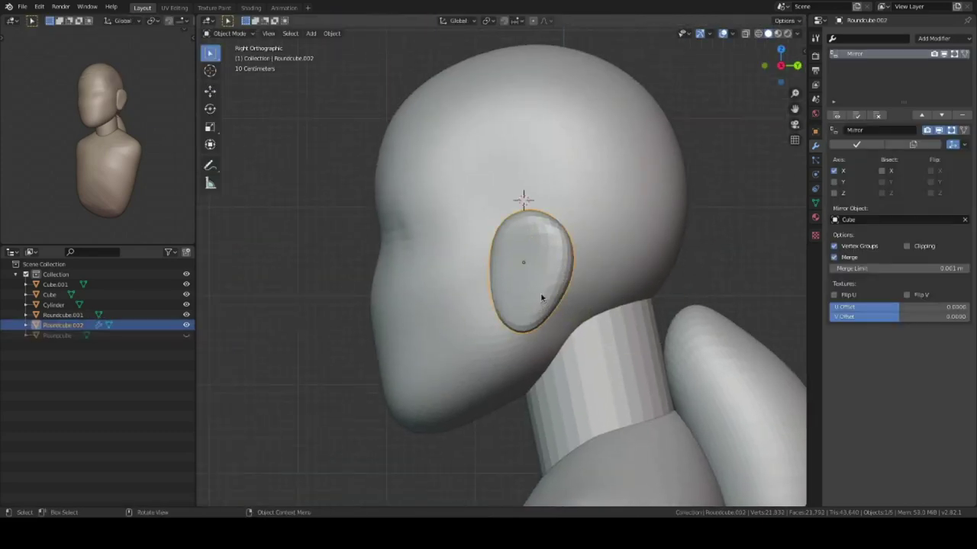
{"action": "type", "text": "rz90"}
{"action": "key", "text": "Return"}
{"action": "key", "text": "alt+h"}
{"action": "key", "text": "ctrl+Tab"}
{"action": "mouse_move", "coordinate": [578, 305]}
{"action": "middle_mouse_down"}
{"action": "mouse_move", "coordinate": [500, 286]}
{"action": "mouse_move", "coordinate": [593, 349]}
{"action": "middle_mouse_up"}
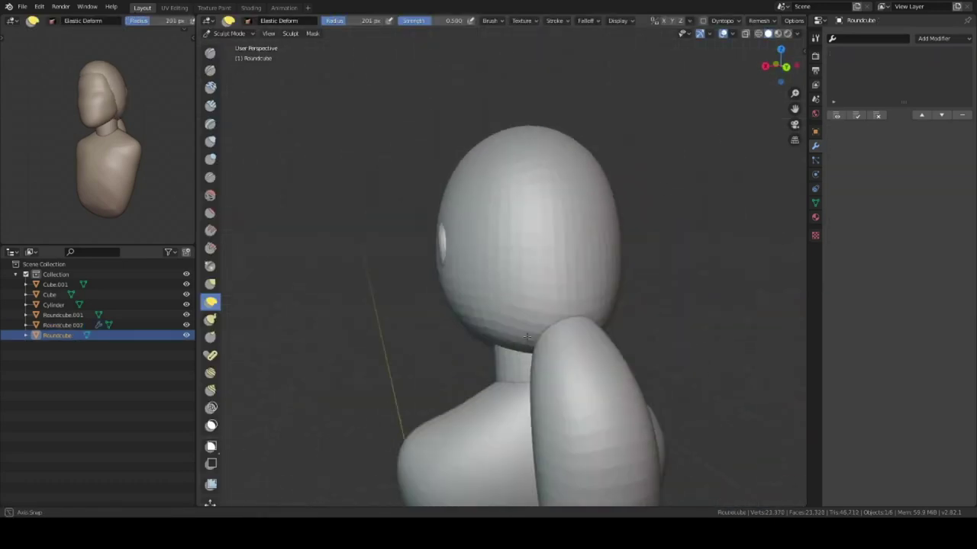
Step: Tilt the neck cylinder, then move it back together with the torso Cube.001
{"action": "key", "text": "ctrl+Tab"}
{"action": "left_click", "coordinate": [538, 322]}
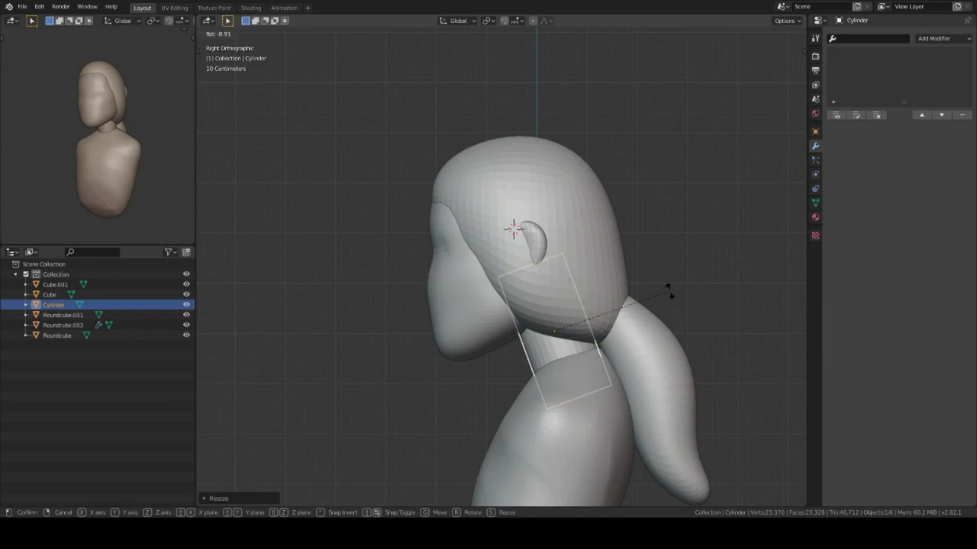
{"action": "left_click", "coordinate": [668, 289]}
{"action": "scroll", "coordinate": [669, 289], "scroll_direction": "down", "scroll_amount": 3}
{"action": "mouse_move", "coordinate": [668, 288]}
{"action": "middle_mouse_down"}
{"action": "mouse_move", "coordinate": [606, 312]}
{"action": "mouse_move", "coordinate": [534, 305]}
{"action": "middle_mouse_up"}
{"action": "left_click", "coordinate": [579, 400], "text": "shift"}
{"action": "key", "text": "g"}
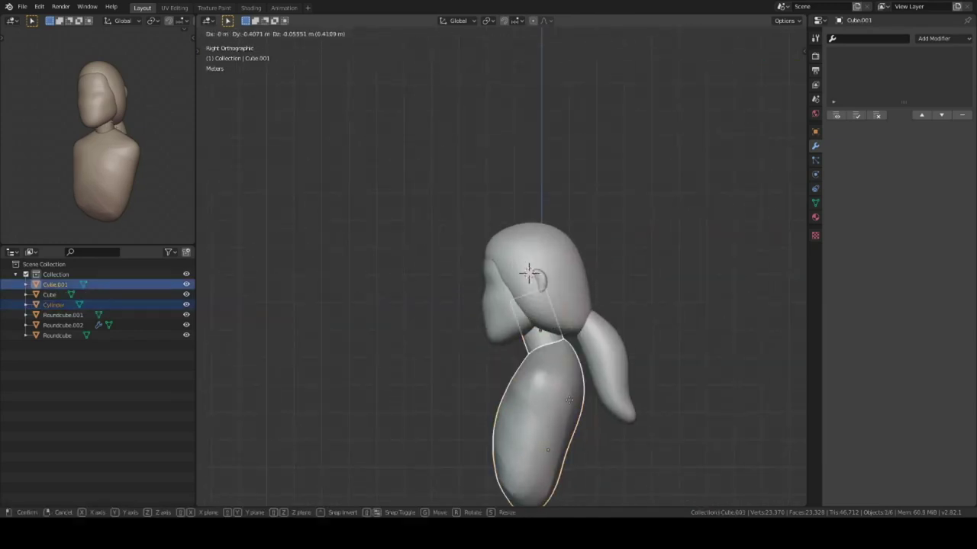
{"action": "left_click", "coordinate": [568, 400]}
Step: Try the head, ear and hair objects, then return to Object Mode in front view
{"action": "left_click", "coordinate": [589, 296]}
{"action": "key", "text": "ctrl+Tab"}
{"action": "scroll", "coordinate": [676, 338], "scroll_direction": "up", "scroll_amount": 2}
{"action": "key", "text": "ctrl+Tab"}
{"action": "key", "text": "KP_1"}
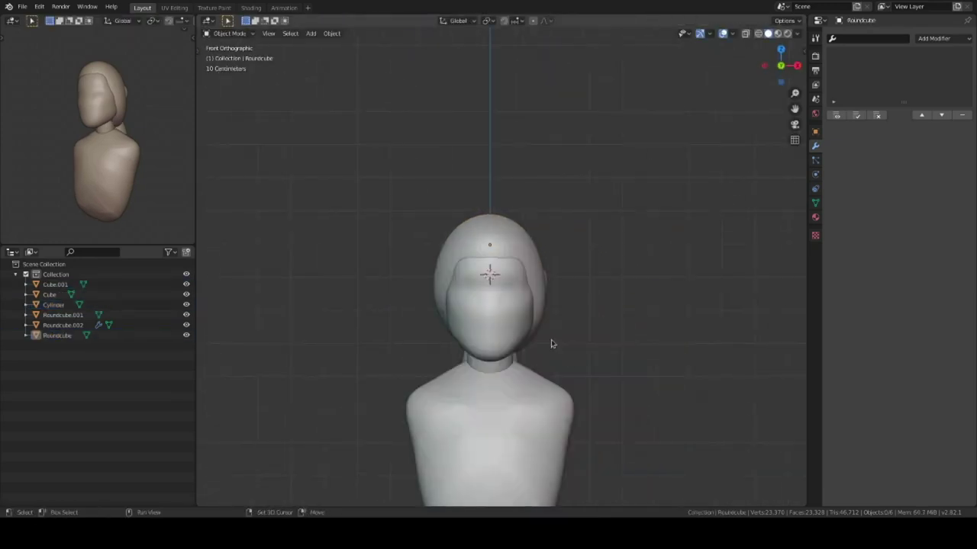
{"action": "left_click", "coordinate": [550, 344]}
{"action": "scroll", "coordinate": [551, 343], "scroll_direction": "up", "scroll_amount": 2}
{"action": "left_click", "coordinate": [626, 299]}
{"action": "key", "text": "ctrl+Tab"}
{"action": "key", "text": "Escape"}
{"action": "mouse_move", "coordinate": [597, 295]}
{"action": "middle_mouse_down", "text": "shift"}
{"action": "mouse_move", "coordinate": [589, 256]}
{"action": "mouse_move", "coordinate": [586, 273]}
{"action": "middle_mouse_up", "text": "shift"}
Step: Put the face object in Sculpt Mode and zoom in on it from the front
{"action": "left_click", "coordinate": [559, 283]}
{"action": "key", "text": "ctrl+Tab"}
{"action": "key", "text": "KP_1"}
{"action": "key", "text": "ctrl+Tab"}
{"action": "right_click", "coordinate": [648, 234]}
{"action": "key", "text": "Escape"}
{"action": "key", "text": "ctrl+Tab"}
{"action": "middle_click_drag", "start_coordinate": [651, 334], "coordinate": [623, 248], "text": "ctrl"}
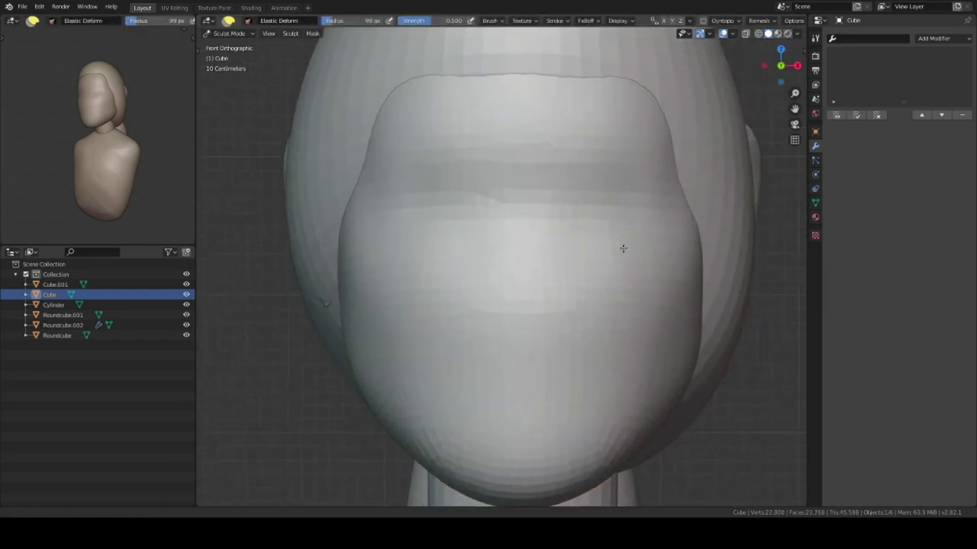
Step: Enable X-axis symmetry for the face sculpt and adjust the brush size
{"action": "left_click", "coordinate": [710, 35]}
{"action": "left_click", "coordinate": [670, 205]}
{"action": "left_click", "coordinate": [670, 205]}
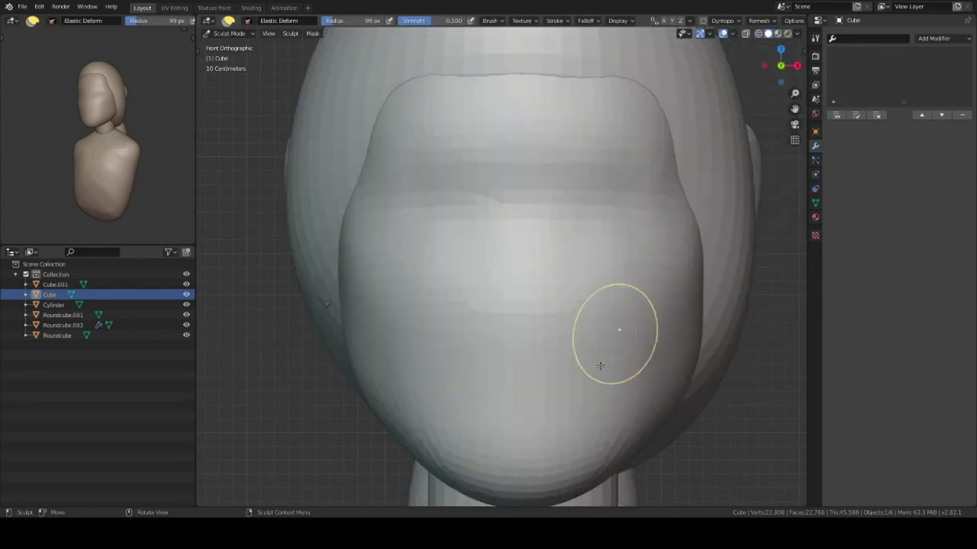
{"action": "key", "text": "f"}
{"action": "left_click", "coordinate": [572, 241]}
{"action": "mouse_move", "coordinate": [571, 241]}
{"action": "middle_mouse_down"}
{"action": "mouse_move", "coordinate": [530, 251]}
{"action": "mouse_move", "coordinate": [578, 254]}
{"action": "mouse_move", "coordinate": [514, 254]}
{"action": "mouse_move", "coordinate": [550, 307]}
{"action": "mouse_move", "coordinate": [550, 266]}
{"action": "mouse_move", "coordinate": [521, 271]}
{"action": "mouse_move", "coordinate": [529, 277]}
{"action": "mouse_move", "coordinate": [538, 262]}
{"action": "middle_mouse_up"}
Step: Switch to the Clay Strips brush and build up a brow ridge across the face
{"action": "key", "text": "c"}
{"action": "left_click", "coordinate": [512, 20]}
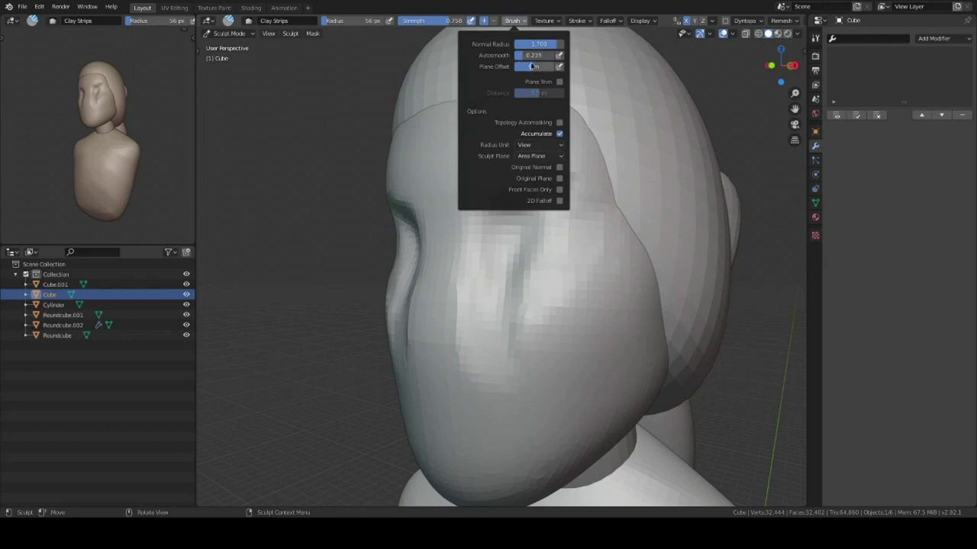
{"action": "left_click_drag", "start_coordinate": [587, 204], "coordinate": [488, 210]}
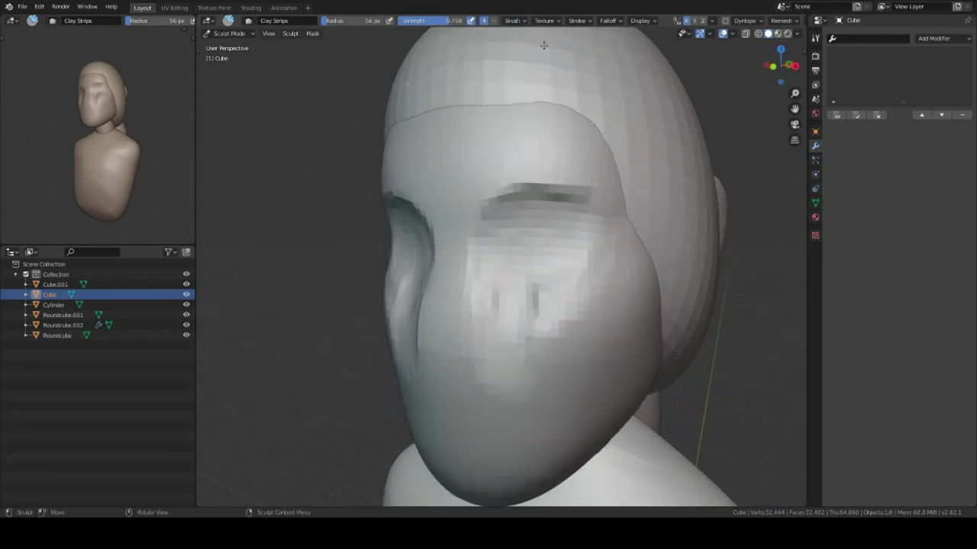
{"action": "mouse_move", "coordinate": [534, 202]}
{"action": "middle_mouse_down"}
{"action": "mouse_move", "coordinate": [530, 214]}
{"action": "mouse_move", "coordinate": [634, 229]}
{"action": "mouse_move", "coordinate": [589, 349]}
{"action": "middle_mouse_up"}
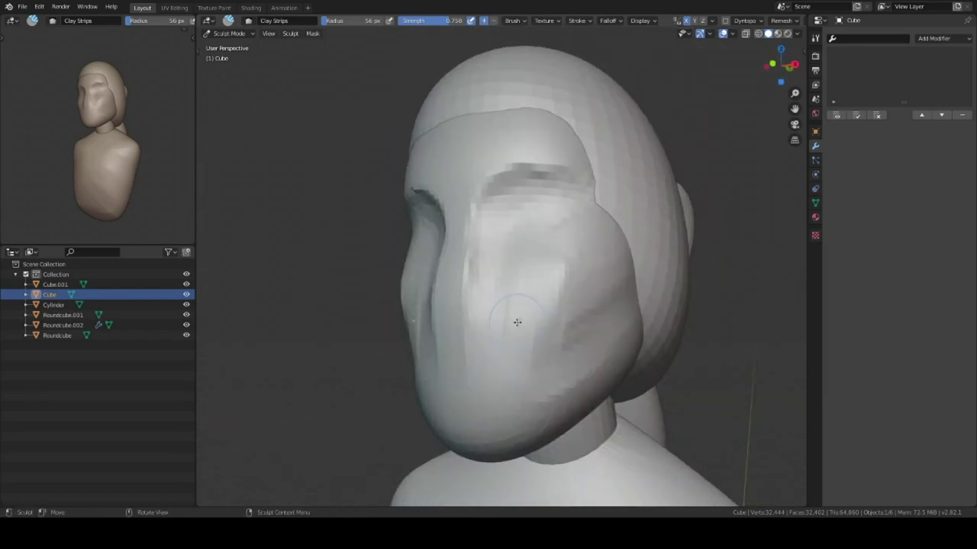
{"action": "mouse_move", "coordinate": [614, 372]}
{"action": "middle_mouse_down"}
{"action": "mouse_move", "coordinate": [585, 380]}
{"action": "mouse_move", "coordinate": [500, 268]}
{"action": "mouse_move", "coordinate": [506, 221]}
{"action": "mouse_move", "coordinate": [469, 272]}
{"action": "mouse_move", "coordinate": [534, 228]}
{"action": "mouse_move", "coordinate": [499, 255]}
{"action": "middle_mouse_up"}
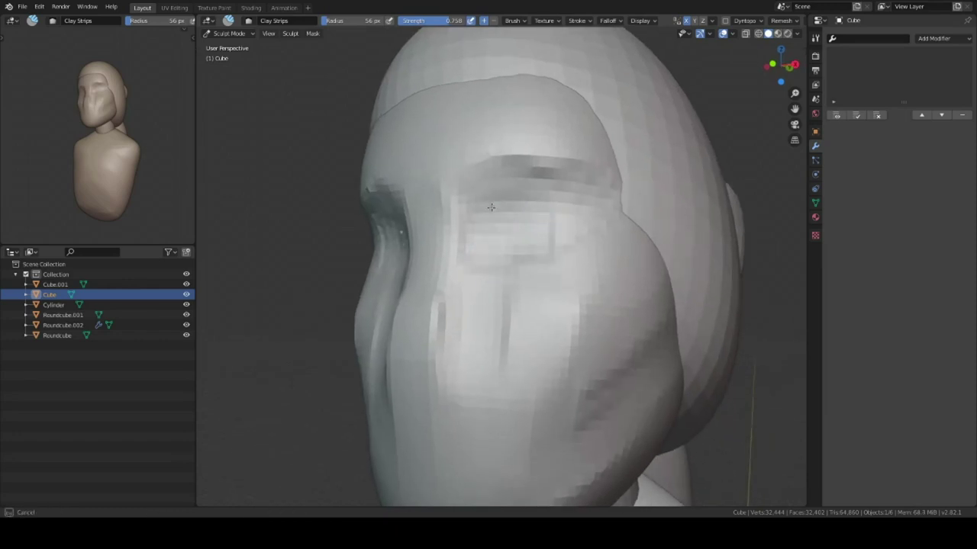
{"action": "middle_click_drag", "start_coordinate": [490, 206], "coordinate": [573, 200]}
Step: Lower brush strength to 0.521 and sculpt the nose and eye areas from several angles
{"action": "left_click", "coordinate": [525, 196]}
{"action": "scroll", "coordinate": [584, 261], "scroll_direction": "down", "scroll_amount": 4}
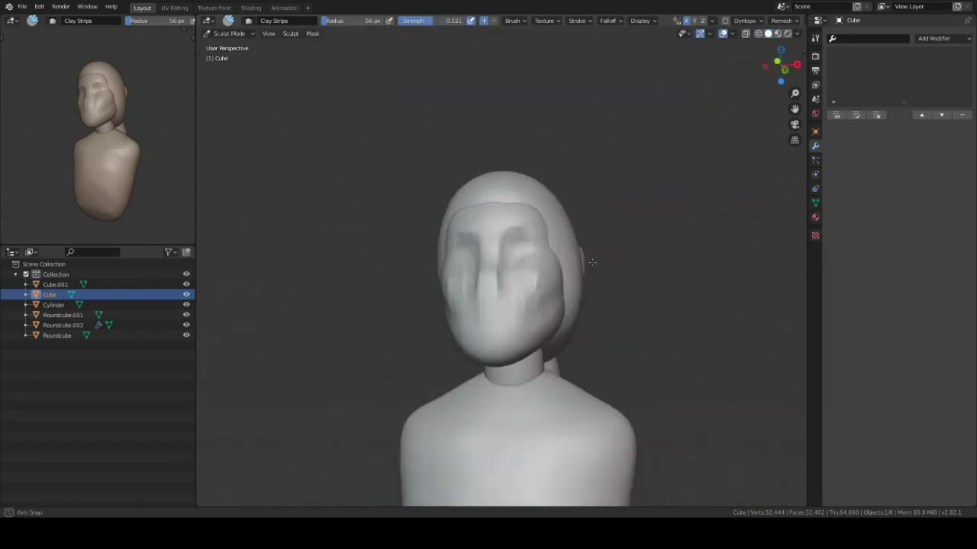
{"action": "middle_click_drag", "start_coordinate": [584, 262], "coordinate": [518, 246]}
{"action": "scroll", "coordinate": [518, 247], "scroll_direction": "up", "scroll_amount": 3}
{"action": "mouse_move", "coordinate": [589, 263]}
{"action": "middle_mouse_down"}
{"action": "mouse_move", "coordinate": [464, 291]}
{"action": "mouse_move", "coordinate": [514, 202]}
{"action": "middle_mouse_up"}
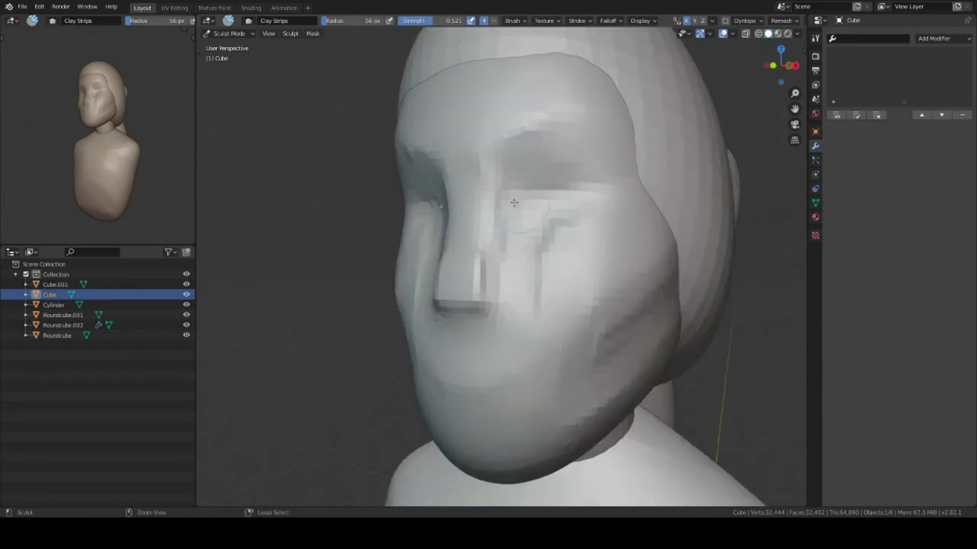
{"action": "mouse_move", "coordinate": [478, 330]}
{"action": "middle_mouse_down"}
{"action": "mouse_move", "coordinate": [502, 323]}
{"action": "mouse_move", "coordinate": [506, 290]}
{"action": "mouse_move", "coordinate": [534, 342]}
{"action": "mouse_move", "coordinate": [511, 297]}
{"action": "mouse_move", "coordinate": [551, 266]}
{"action": "middle_mouse_up"}
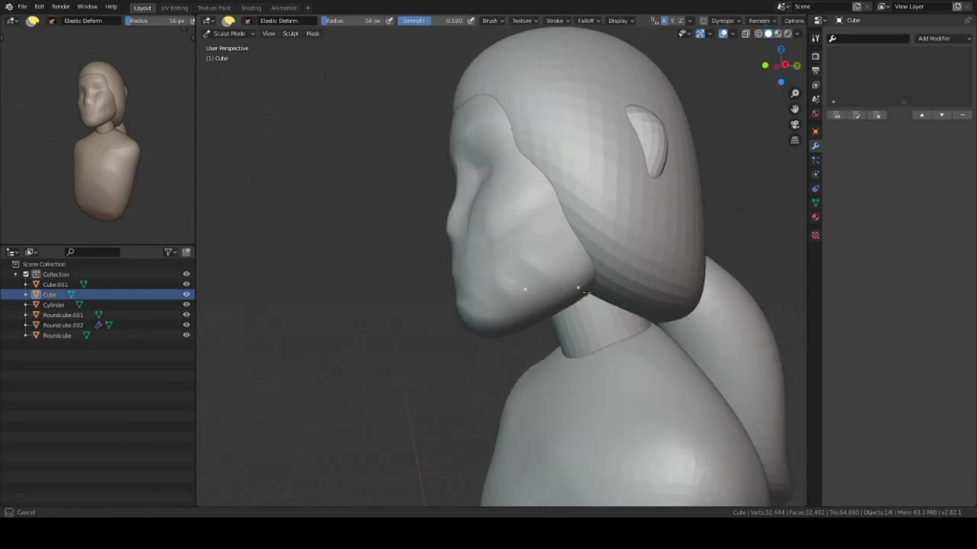
{"action": "middle_click_drag", "start_coordinate": [586, 293], "coordinate": [463, 291]}
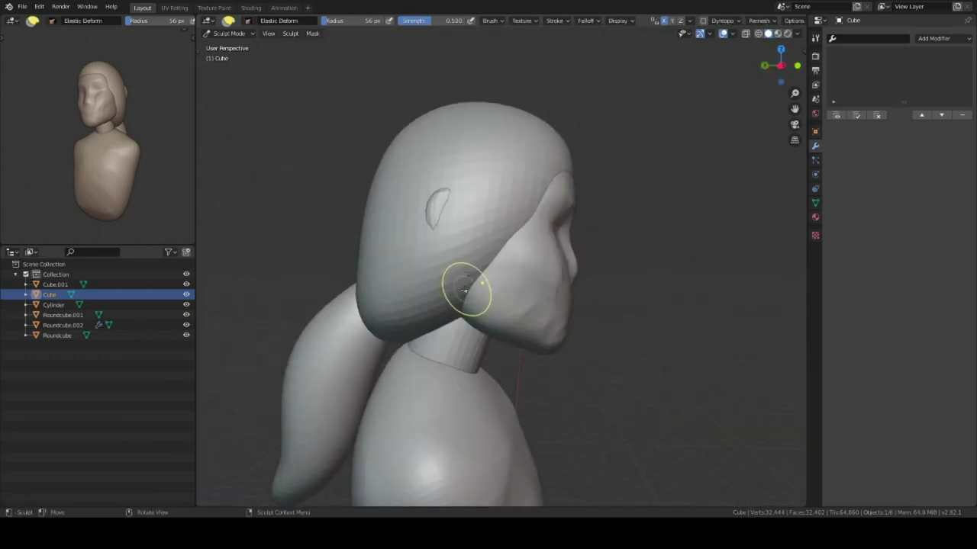
Step: Isolate the face in Local view to reshape the jaw sides, then restore the bust
{"action": "key", "text": "KP_Divide"}
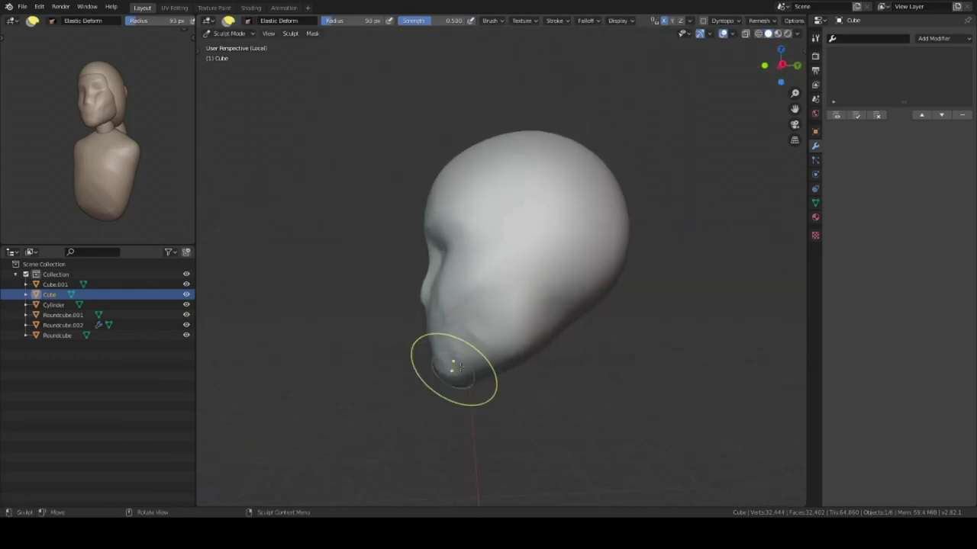
{"action": "scroll", "coordinate": [456, 368], "scroll_direction": "up", "scroll_amount": 3}
{"action": "middle_click_drag", "start_coordinate": [456, 367], "coordinate": [576, 321]}
{"action": "mouse_move", "coordinate": [578, 283]}
{"action": "middle_mouse_down"}
{"action": "mouse_move", "coordinate": [562, 349]}
{"action": "mouse_move", "coordinate": [448, 360]}
{"action": "middle_mouse_up"}
{"action": "scroll", "coordinate": [592, 284], "scroll_direction": "down", "scroll_amount": 3}
{"action": "key", "text": "KP_Divide"}
Step: Briefly select the hair shell, then resume sculpting the face in perspective view
{"action": "key", "text": "ctrl+Tab"}
{"action": "left_click", "coordinate": [585, 193]}
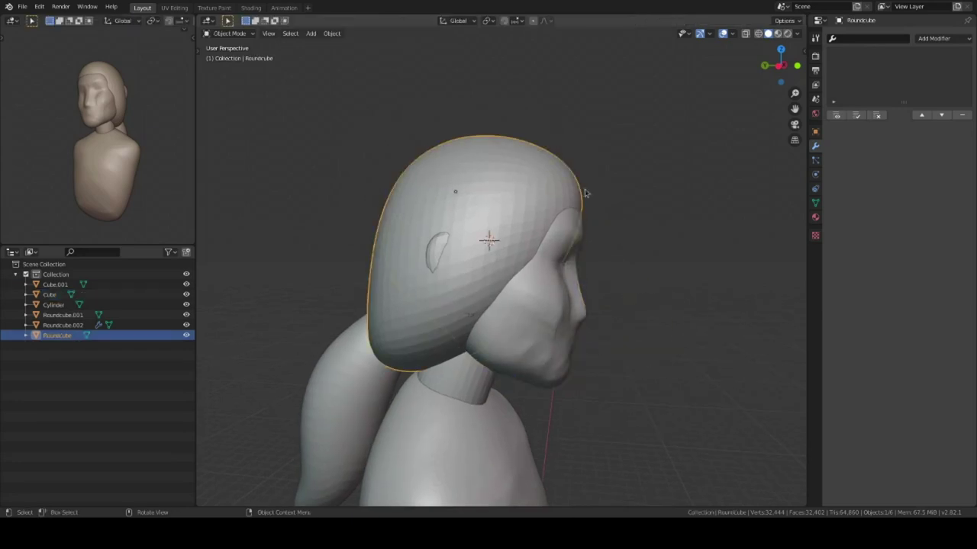
{"action": "mouse_move", "coordinate": [564, 193]}
{"action": "middle_mouse_down"}
{"action": "mouse_move", "coordinate": [534, 229]}
{"action": "mouse_move", "coordinate": [556, 240]}
{"action": "middle_mouse_up"}
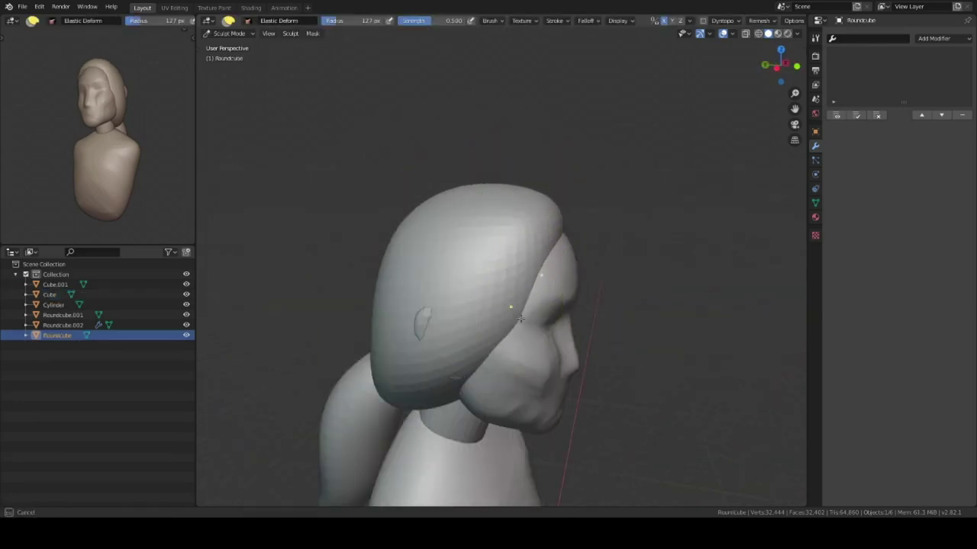
{"action": "key", "text": "KP_1"}
{"action": "left_click", "coordinate": [587, 313]}
{"action": "key", "text": "ctrl+Tab"}
{"action": "mouse_move", "coordinate": [576, 305]}
{"action": "middle_mouse_down"}
{"action": "mouse_move", "coordinate": [560, 318]}
{"action": "mouse_move", "coordinate": [517, 315]}
{"action": "middle_mouse_up"}
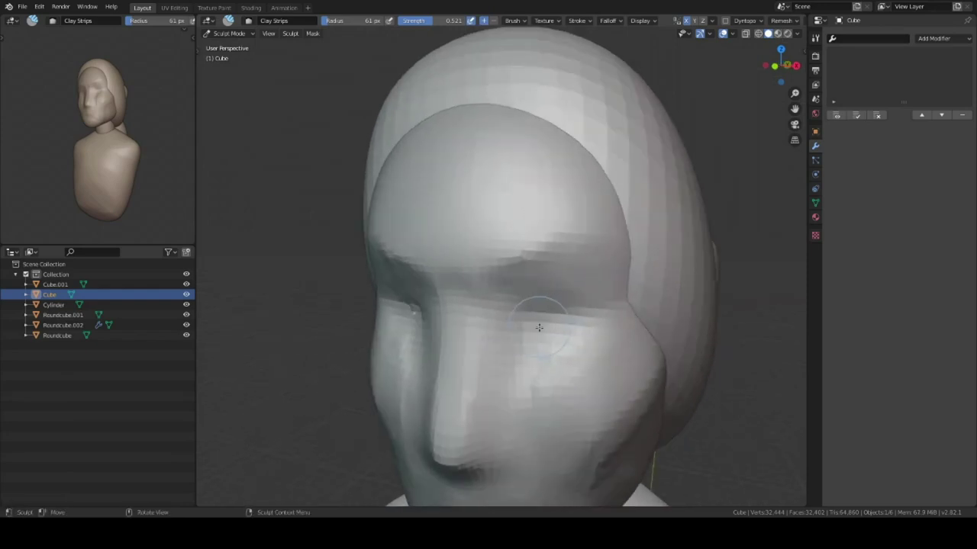
Step: Deepen eye sockets, sharpen the nose, and define cheekbones and lips, checking front, top and profile views
{"action": "middle_click_drag", "start_coordinate": [473, 176], "coordinate": [489, 254]}
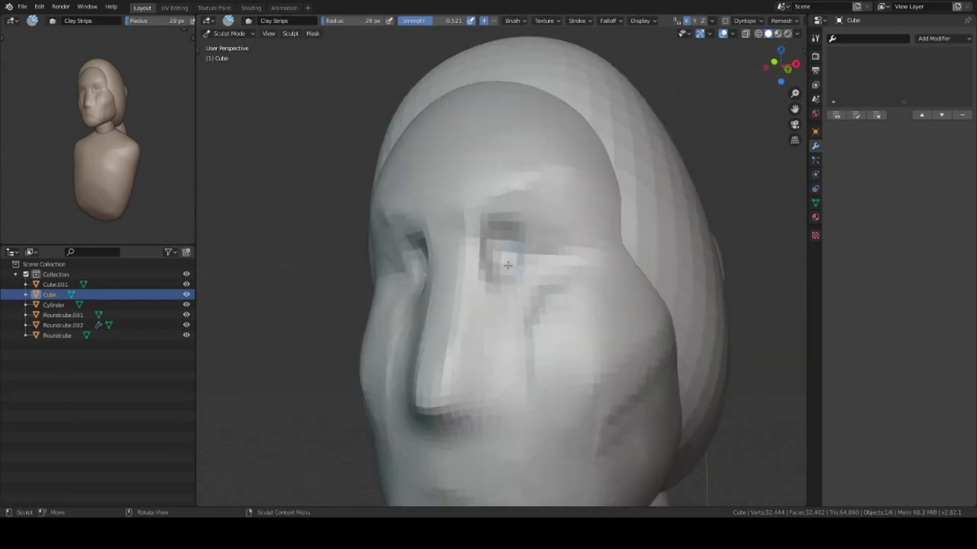
{"action": "middle_click_drag", "start_coordinate": [513, 299], "coordinate": [505, 424]}
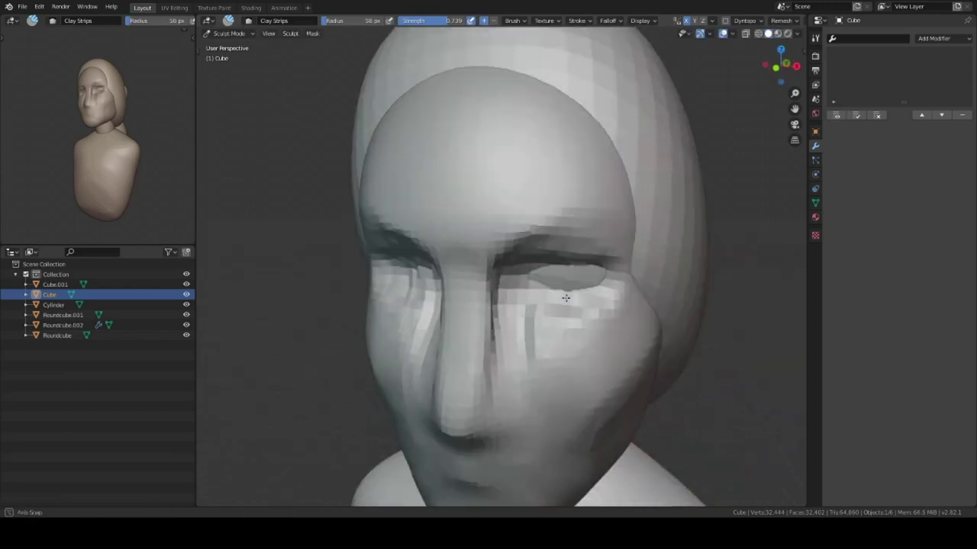
{"action": "mouse_move", "coordinate": [587, 282]}
{"action": "middle_mouse_down"}
{"action": "mouse_move", "coordinate": [526, 369]}
{"action": "mouse_move", "coordinate": [561, 262]}
{"action": "mouse_move", "coordinate": [501, 287]}
{"action": "mouse_move", "coordinate": [608, 177]}
{"action": "middle_mouse_up"}
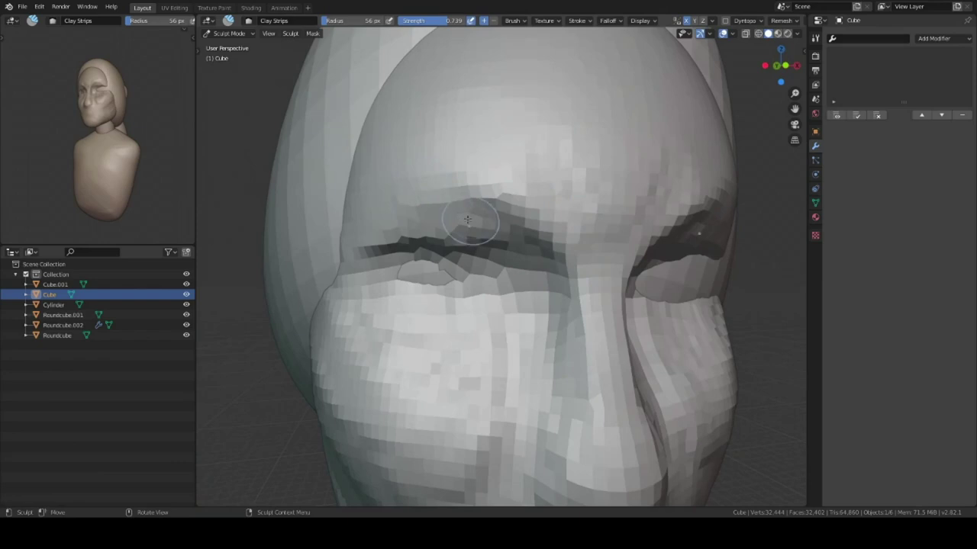
{"action": "middle_click_drag", "start_coordinate": [467, 219], "coordinate": [523, 246]}
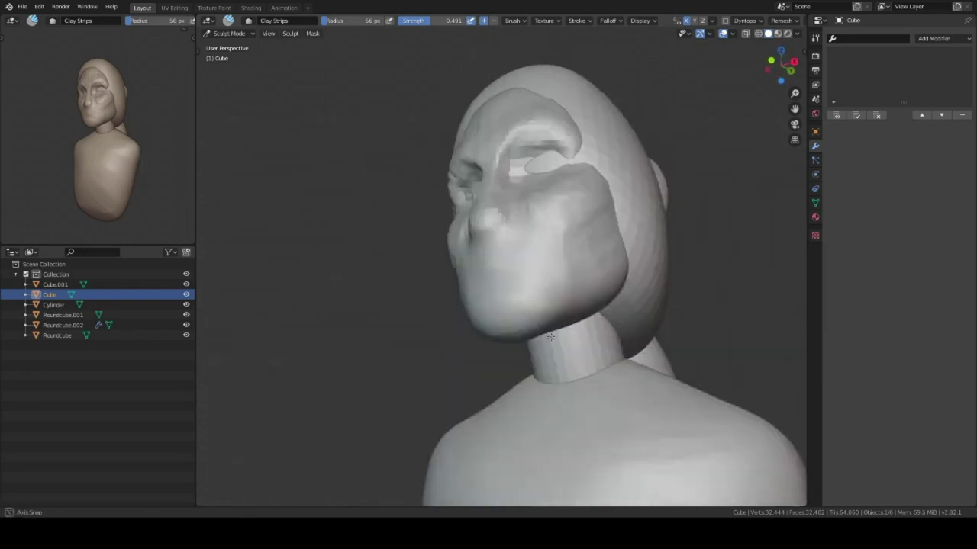
{"action": "mouse_move", "coordinate": [543, 349]}
{"action": "middle_mouse_down"}
{"action": "mouse_move", "coordinate": [542, 288]}
{"action": "mouse_move", "coordinate": [527, 265]}
{"action": "middle_mouse_up"}
{"action": "middle_click_drag", "start_coordinate": [515, 322], "coordinate": [619, 188]}
{"action": "scroll", "coordinate": [586, 242], "scroll_direction": "up", "scroll_amount": 3}
{"action": "scroll", "coordinate": [592, 222], "scroll_direction": "down", "scroll_amount": 3}
{"action": "scroll", "coordinate": [545, 283], "scroll_direction": "up", "scroll_amount": 3}
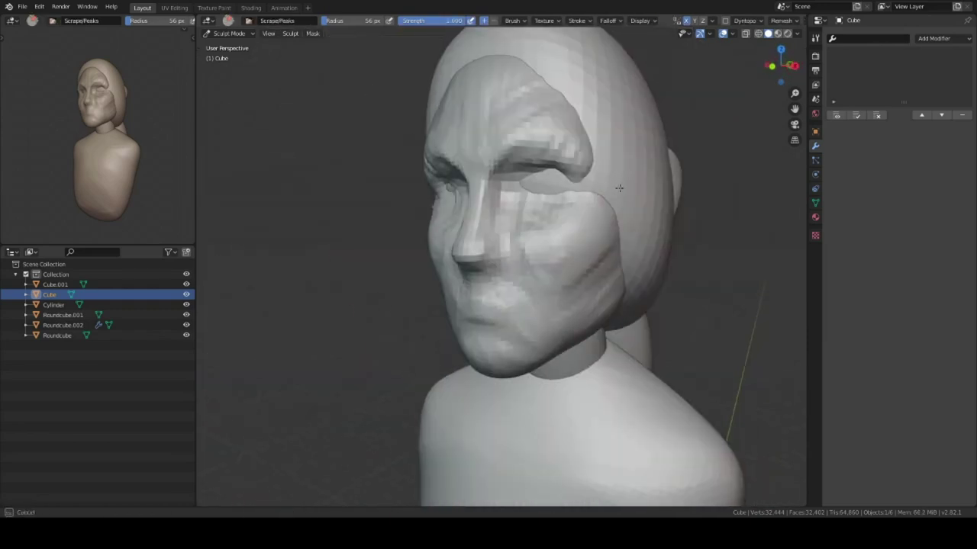
{"action": "middle_click_drag", "start_coordinate": [525, 189], "coordinate": [599, 289]}
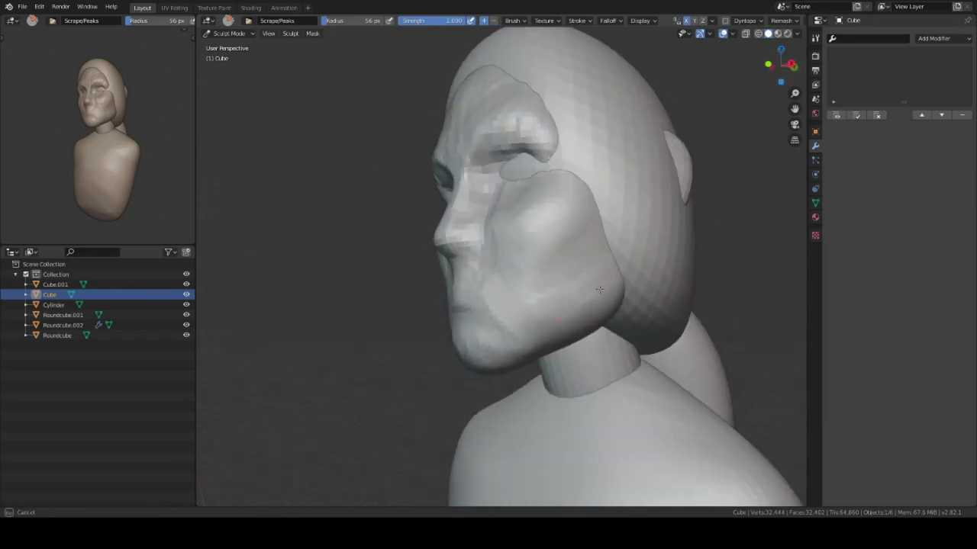
{"action": "middle_click_drag", "start_coordinate": [616, 208], "coordinate": [492, 271]}
{"action": "scroll", "coordinate": [493, 271], "scroll_direction": "up", "scroll_amount": 3}
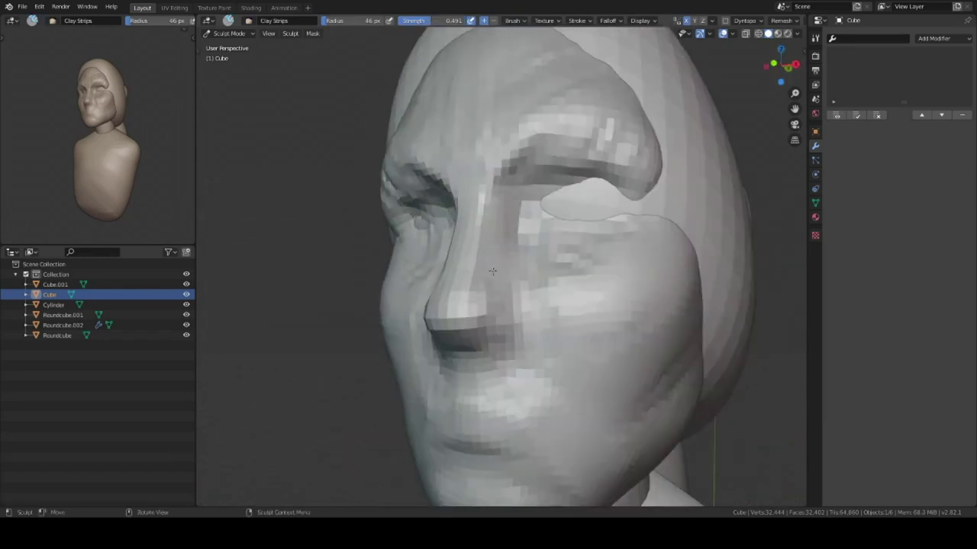
{"action": "mouse_move", "coordinate": [662, 120]}
{"action": "middle_mouse_down"}
{"action": "mouse_move", "coordinate": [572, 288]}
{"action": "mouse_move", "coordinate": [508, 349]}
{"action": "mouse_move", "coordinate": [599, 264]}
{"action": "mouse_move", "coordinate": [578, 242]}
{"action": "mouse_move", "coordinate": [576, 222]}
{"action": "mouse_move", "coordinate": [506, 266]}
{"action": "mouse_move", "coordinate": [566, 336]}
{"action": "middle_mouse_up"}
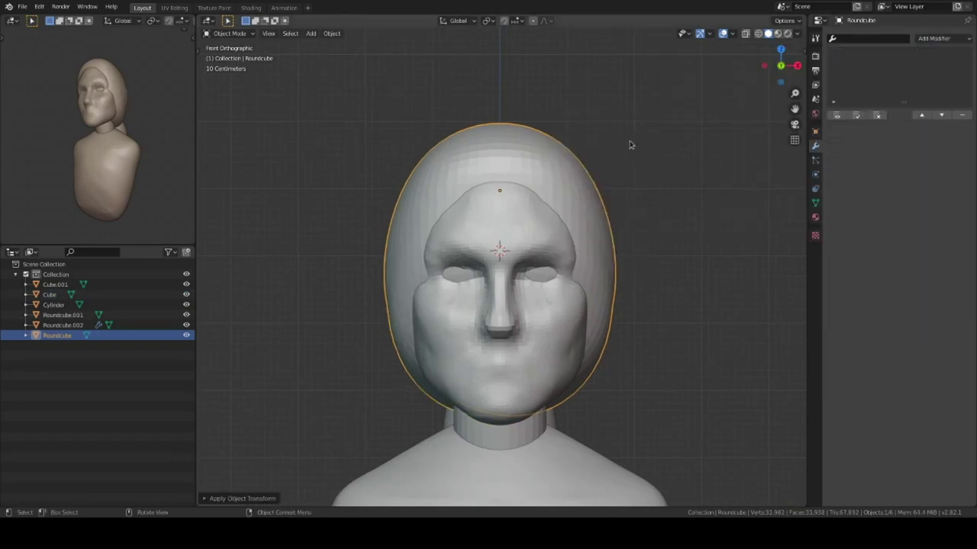
Step: Sculpt strand-like ridges across the Roundcube hair cap with Clay Strips at strength 0.491
{"action": "key", "text": "ctrl+Tab"}
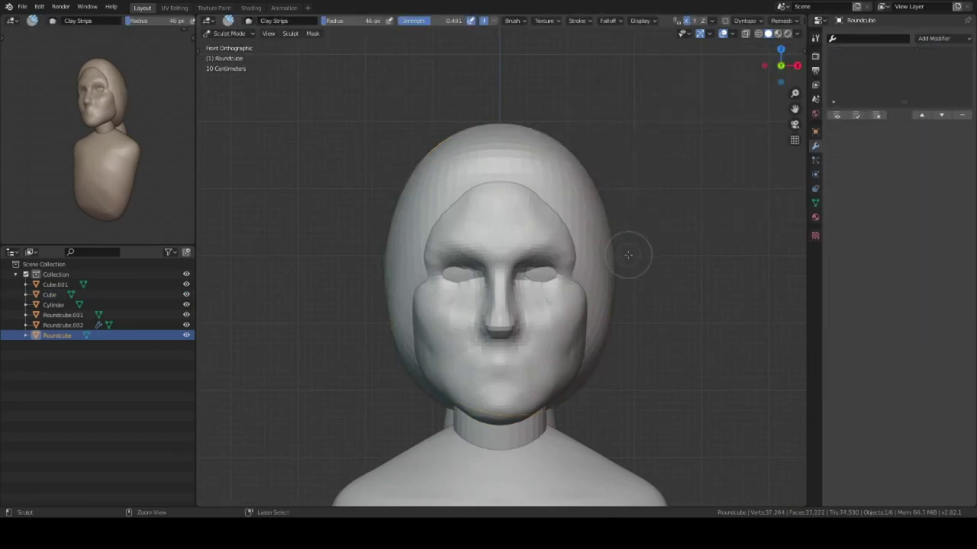
{"action": "mouse_move", "coordinate": [587, 283]}
{"action": "middle_mouse_down"}
{"action": "mouse_move", "coordinate": [488, 281]}
{"action": "mouse_move", "coordinate": [510, 175]}
{"action": "mouse_move", "coordinate": [539, 355]}
{"action": "mouse_move", "coordinate": [603, 392]}
{"action": "mouse_move", "coordinate": [619, 203]}
{"action": "mouse_move", "coordinate": [427, 359]}
{"action": "middle_mouse_up"}
{"action": "middle_click_drag", "start_coordinate": [526, 290], "coordinate": [577, 279]}
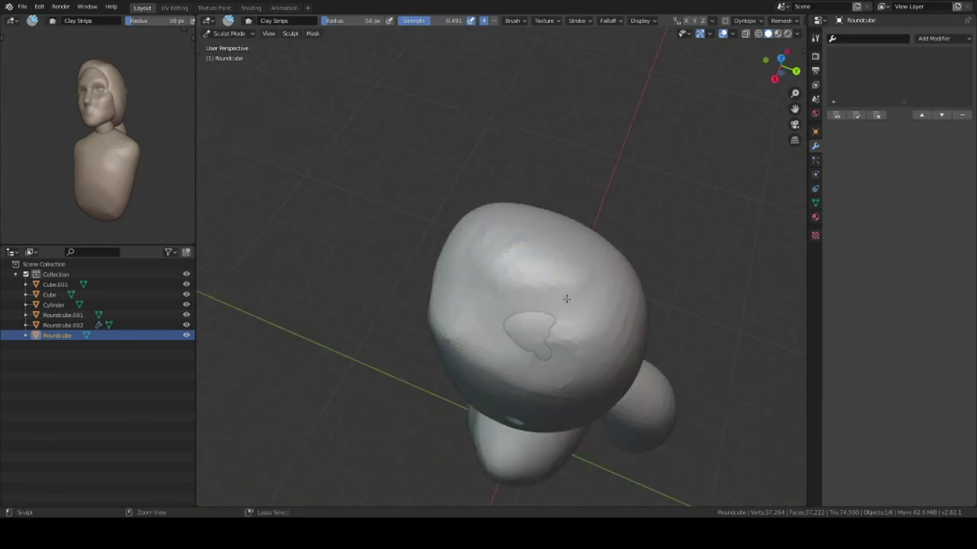
{"action": "middle_click_drag", "start_coordinate": [505, 355], "coordinate": [472, 322]}
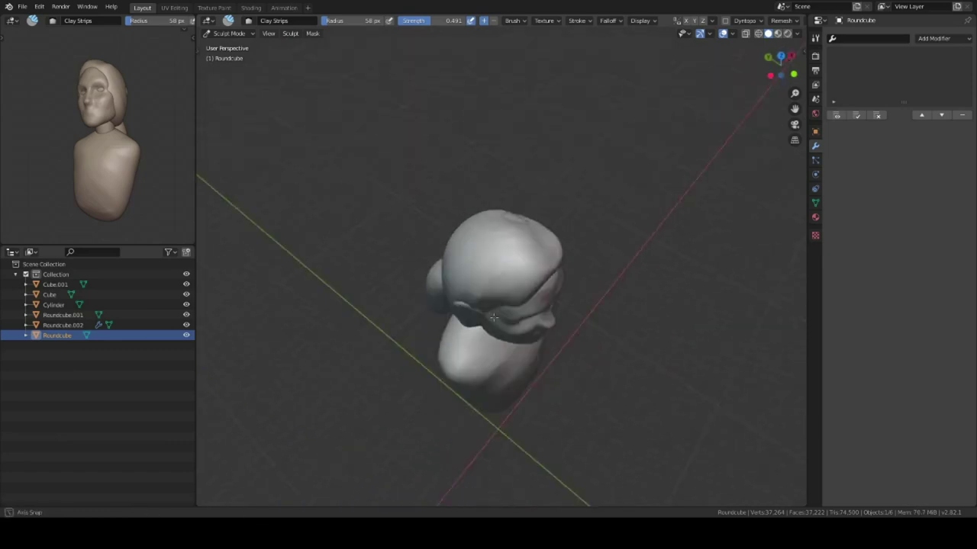
{"action": "mouse_move", "coordinate": [562, 277]}
{"action": "middle_mouse_down"}
{"action": "mouse_move", "coordinate": [452, 276]}
{"action": "mouse_move", "coordinate": [497, 252]}
{"action": "middle_mouse_up"}
{"action": "mouse_move", "coordinate": [539, 275]}
{"action": "middle_mouse_down"}
{"action": "mouse_move", "coordinate": [495, 390]}
{"action": "mouse_move", "coordinate": [521, 317]}
{"action": "mouse_move", "coordinate": [501, 327]}
{"action": "mouse_move", "coordinate": [538, 318]}
{"action": "middle_mouse_up"}
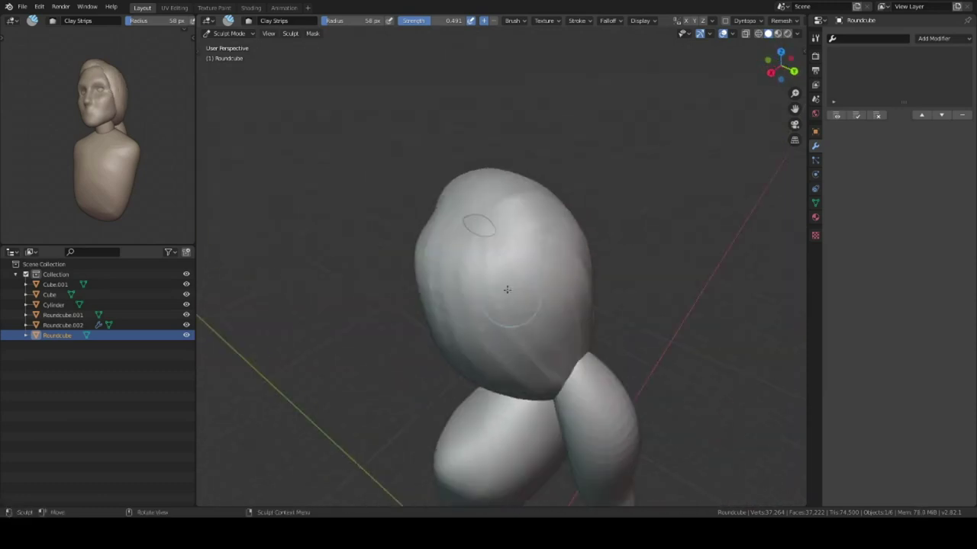
{"action": "middle_click_drag", "start_coordinate": [537, 318], "coordinate": [506, 287]}
{"action": "key", "text": "KP_1"}
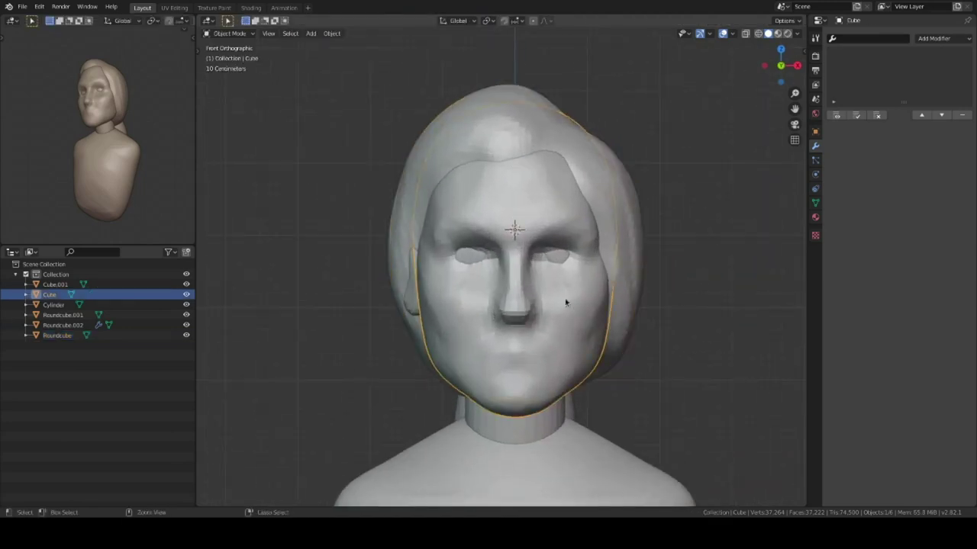
Step: Add a UV sphere as an eyeball and check its placement in side and front views
{"action": "scroll", "coordinate": [580, 291], "scroll_direction": "up", "scroll_amount": 2}
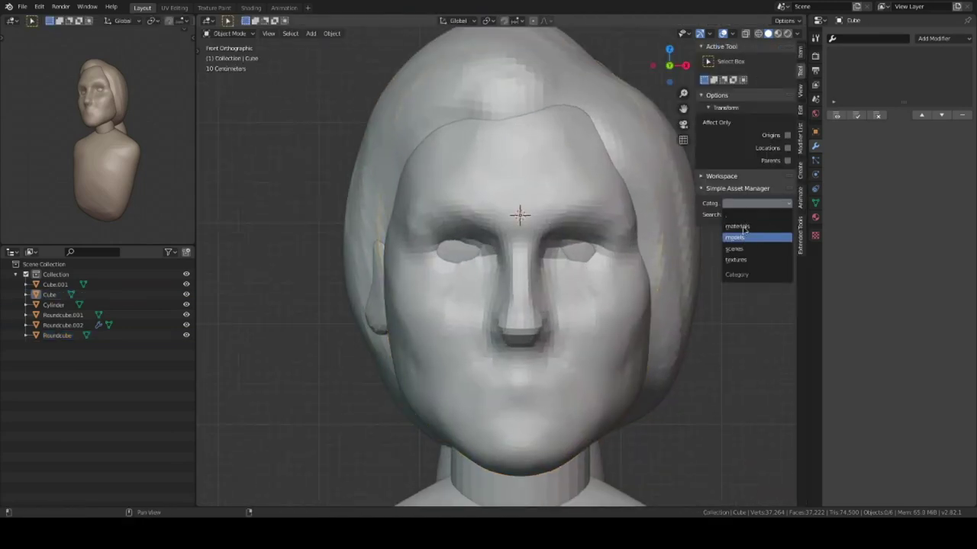
{"action": "scroll", "coordinate": [662, 330], "scroll_direction": "down", "scroll_amount": 3}
{"action": "scroll", "coordinate": [597, 216], "scroll_direction": "down", "scroll_amount": 2}
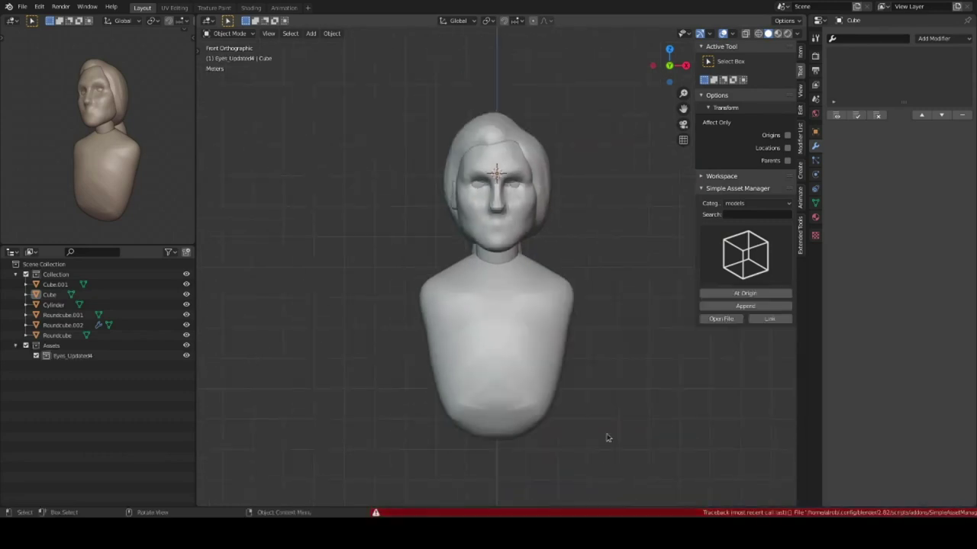
{"action": "scroll", "coordinate": [606, 436], "scroll_direction": "down", "scroll_amount": 2}
{"action": "scroll", "coordinate": [511, 346], "scroll_direction": "up", "scroll_amount": 5}
{"action": "key", "text": "shift+a"}
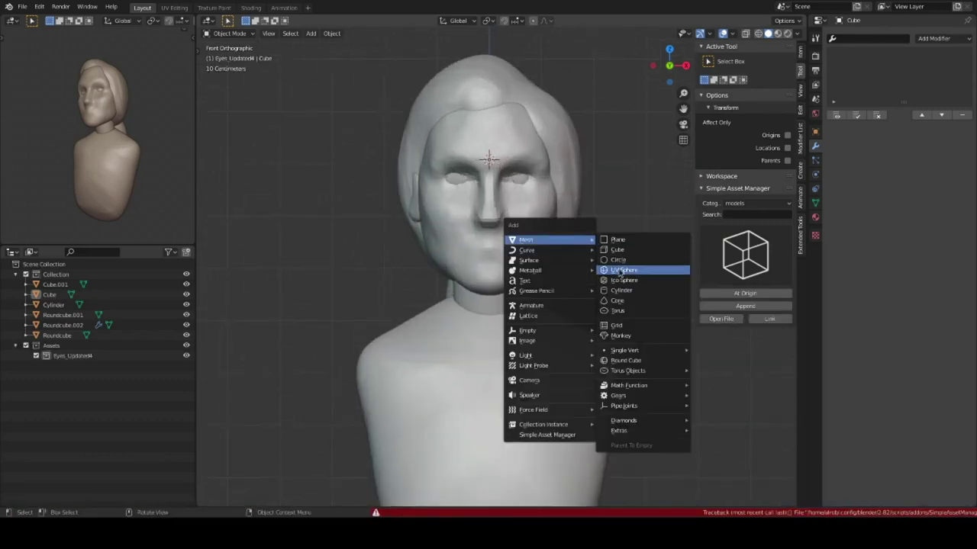
{"action": "left_click", "coordinate": [637, 269]}
{"action": "key", "text": "KP_3"}
{"action": "scroll", "coordinate": [549, 264], "scroll_direction": "up", "scroll_amount": 2}
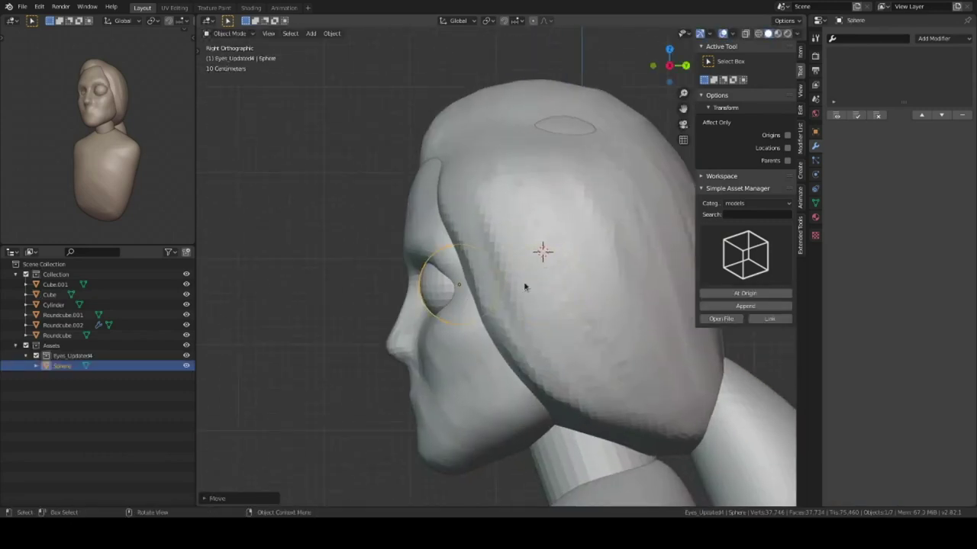
{"action": "key", "text": "KP_1"}
Step: Give the eyeball a Mirror modifier and scale the pair to fit the eye sockets
{"action": "left_click", "coordinate": [943, 38]}
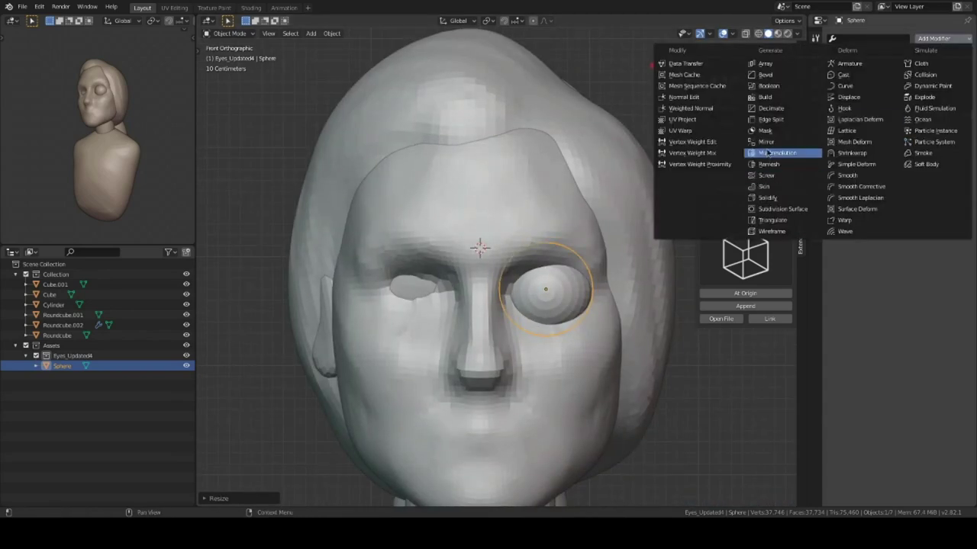
{"action": "left_click", "coordinate": [774, 153]}
{"action": "key", "text": "s"}
{"action": "left_click", "coordinate": [603, 329]}
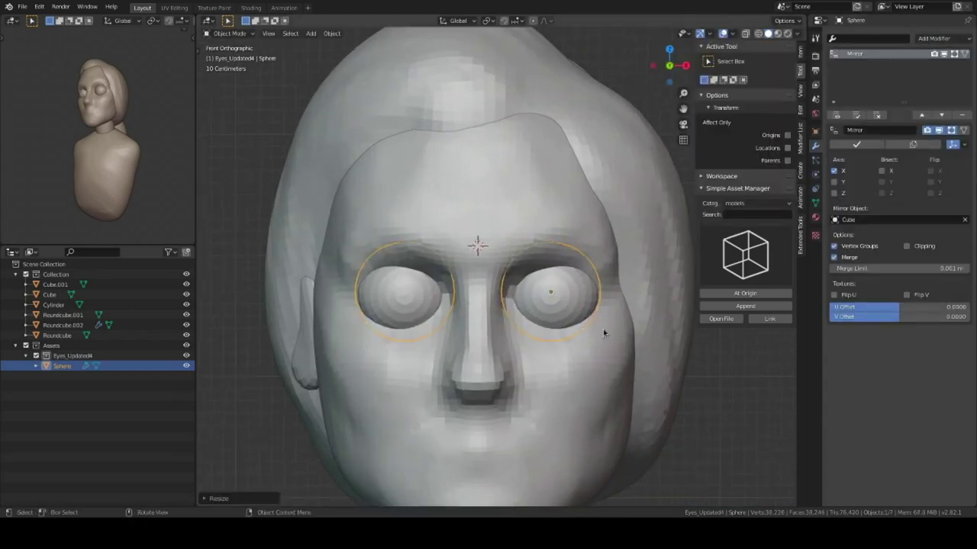
{"action": "middle_click_drag", "start_coordinate": [603, 328], "coordinate": [500, 338]}
{"action": "left_click", "coordinate": [508, 335]}
{"action": "key", "text": "KP_1"}
Step: Select the next object for sculpting and orbit around the bust to inspect it
{"action": "left_click", "coordinate": [542, 331]}
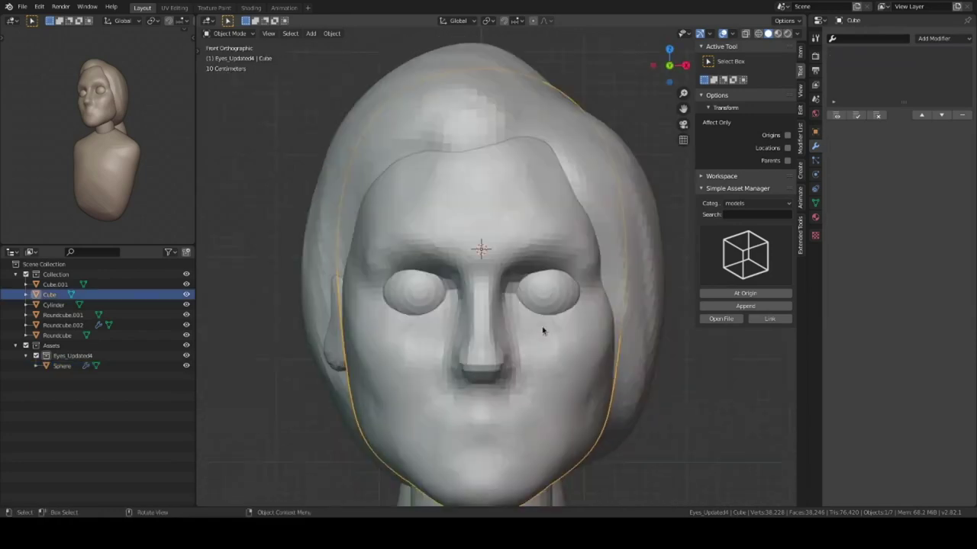
{"action": "scroll", "coordinate": [543, 332], "scroll_direction": "down", "scroll_amount": 3}
{"action": "key", "text": "ctrl+Tab"}
{"action": "scroll", "coordinate": [516, 344], "scroll_direction": "up", "scroll_amount": 3}
{"action": "mouse_move", "coordinate": [516, 344]}
{"action": "middle_mouse_down"}
{"action": "mouse_move", "coordinate": [539, 286]}
{"action": "mouse_move", "coordinate": [524, 331]}
{"action": "mouse_move", "coordinate": [521, 297]}
{"action": "mouse_move", "coordinate": [648, 330]}
{"action": "middle_mouse_up"}
{"action": "middle_click_drag", "start_coordinate": [645, 403], "coordinate": [534, 305]}
{"action": "key", "text": "KP_1"}
Step: Sculpt eyelids around the eyeballs on the head with Clay Strips, from three-quarter and front views
{"action": "key", "text": "ctrl+Tab"}
{"action": "scroll", "coordinate": [546, 266], "scroll_direction": "up", "scroll_amount": 3}
{"action": "left_click", "coordinate": [546, 265]}
{"action": "key", "text": "ctrl+Tab"}
{"action": "scroll", "coordinate": [533, 263], "scroll_direction": "up", "scroll_amount": 3}
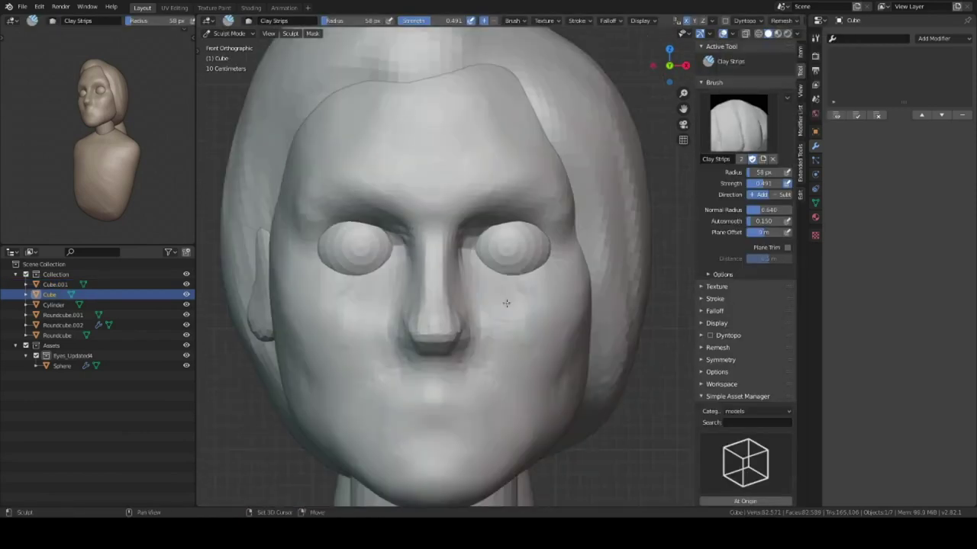
{"action": "middle_click_drag", "start_coordinate": [533, 263], "coordinate": [135, 372]}
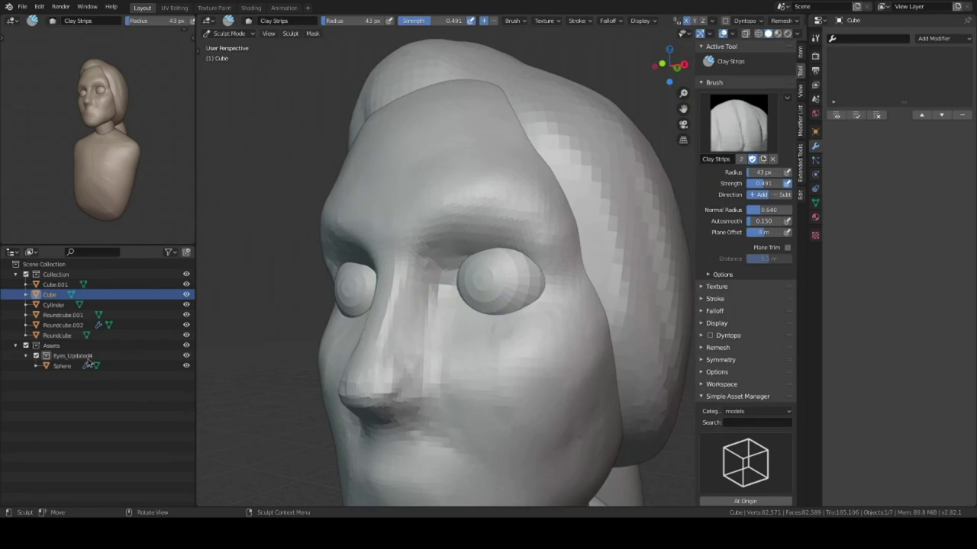
{"action": "middle_click_drag", "start_coordinate": [479, 298], "coordinate": [470, 238]}
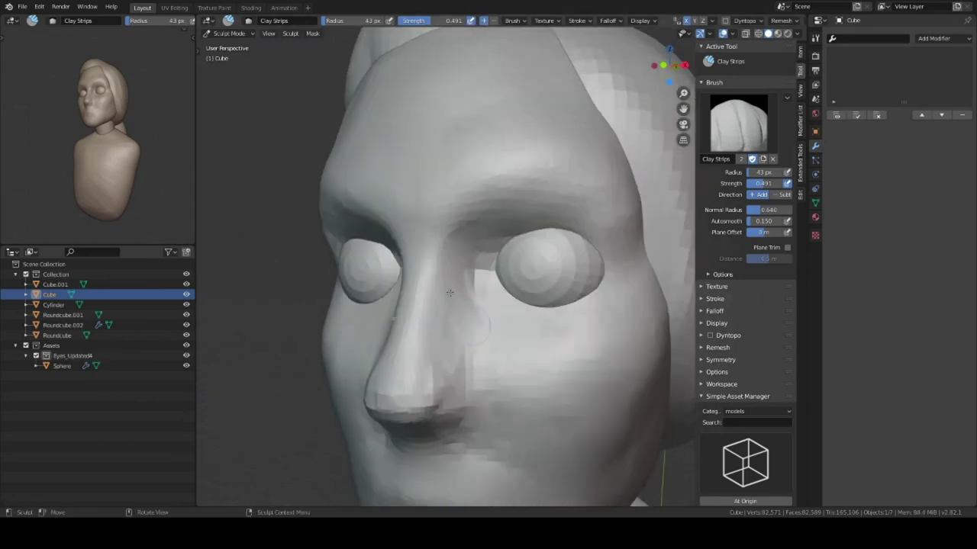
{"action": "mouse_move", "coordinate": [497, 288]}
{"action": "middle_mouse_down"}
{"action": "mouse_move", "coordinate": [510, 300]}
{"action": "mouse_move", "coordinate": [557, 260]}
{"action": "mouse_move", "coordinate": [480, 283]}
{"action": "middle_mouse_up"}
{"action": "scroll", "coordinate": [480, 283], "scroll_direction": "up", "scroll_amount": 3}
{"action": "mouse_move", "coordinate": [448, 244]}
{"action": "middle_mouse_down"}
{"action": "mouse_move", "coordinate": [467, 255]}
{"action": "mouse_move", "coordinate": [481, 229]}
{"action": "mouse_move", "coordinate": [541, 221]}
{"action": "mouse_move", "coordinate": [586, 280]}
{"action": "mouse_move", "coordinate": [473, 267]}
{"action": "mouse_move", "coordinate": [426, 283]}
{"action": "mouse_move", "coordinate": [469, 295]}
{"action": "mouse_move", "coordinate": [524, 278]}
{"action": "mouse_move", "coordinate": [544, 236]}
{"action": "mouse_move", "coordinate": [592, 240]}
{"action": "mouse_move", "coordinate": [528, 292]}
{"action": "mouse_move", "coordinate": [528, 257]}
{"action": "mouse_move", "coordinate": [567, 262]}
{"action": "mouse_move", "coordinate": [592, 246]}
{"action": "middle_mouse_up"}
Step: Rework the cheeks and mouth area, checking both sides and the right eye up close
{"action": "key", "text": "n"}
{"action": "scroll", "coordinate": [521, 277], "scroll_direction": "down", "scroll_amount": 2}
{"action": "scroll", "coordinate": [528, 278], "scroll_direction": "up", "scroll_amount": 2}
{"action": "mouse_move", "coordinate": [557, 287]}
{"action": "middle_mouse_down"}
{"action": "mouse_move", "coordinate": [586, 268]}
{"action": "mouse_move", "coordinate": [528, 260]}
{"action": "mouse_move", "coordinate": [543, 191]}
{"action": "middle_mouse_up"}
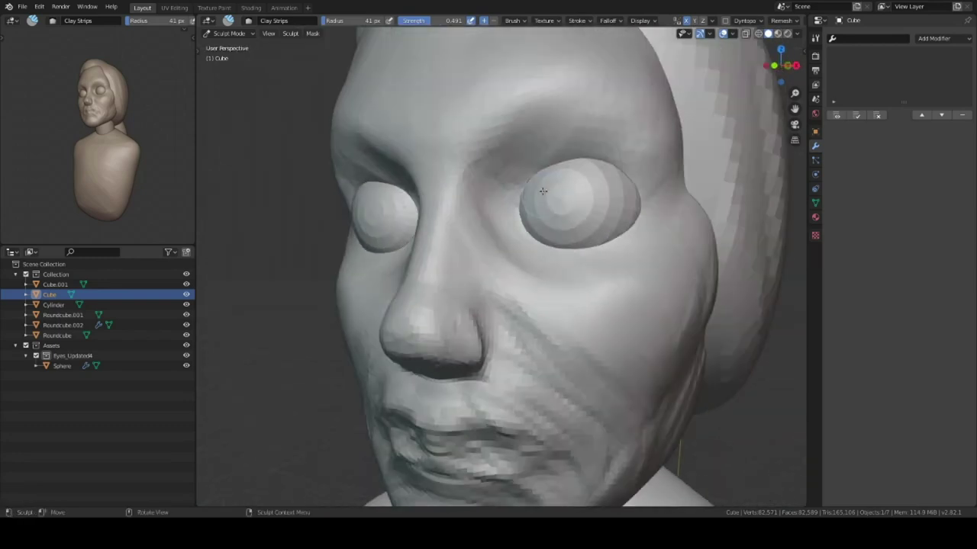
{"action": "middle_click_drag", "start_coordinate": [601, 173], "coordinate": [528, 155]}
{"action": "middle_click_drag", "start_coordinate": [488, 214], "coordinate": [637, 217]}
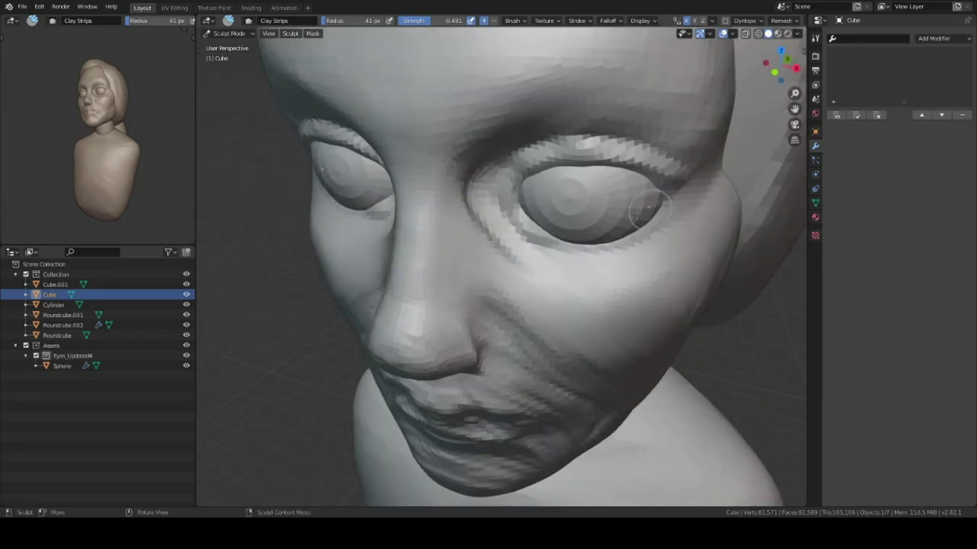
{"action": "mouse_move", "coordinate": [550, 241]}
{"action": "middle_mouse_down"}
{"action": "mouse_move", "coordinate": [526, 229]}
{"action": "mouse_move", "coordinate": [549, 221]}
{"action": "mouse_move", "coordinate": [517, 211]}
{"action": "mouse_move", "coordinate": [458, 265]}
{"action": "mouse_move", "coordinate": [466, 249]}
{"action": "middle_mouse_up"}
{"action": "mouse_move", "coordinate": [543, 234]}
{"action": "middle_mouse_down"}
{"action": "mouse_move", "coordinate": [490, 211]}
{"action": "mouse_move", "coordinate": [499, 207]}
{"action": "mouse_move", "coordinate": [562, 239]}
{"action": "mouse_move", "coordinate": [457, 221]}
{"action": "mouse_move", "coordinate": [425, 370]}
{"action": "mouse_move", "coordinate": [543, 314]}
{"action": "mouse_move", "coordinate": [564, 276]}
{"action": "mouse_move", "coordinate": [544, 301]}
{"action": "middle_mouse_up"}
{"action": "left_click", "coordinate": [782, 20]}
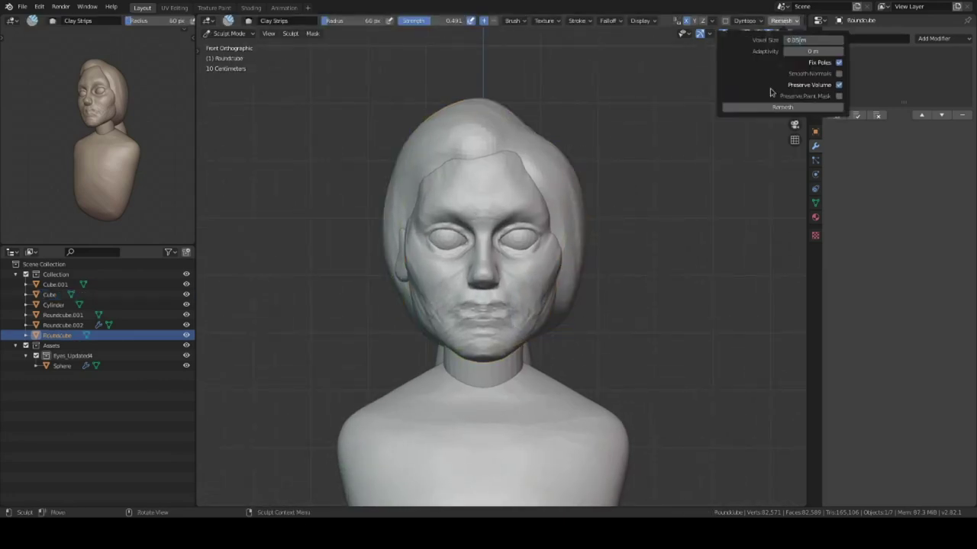
Step: Sculpt the remeshed hair into sweeping strands falling down one side of the face
{"action": "middle_click_drag", "start_coordinate": [573, 263], "coordinate": [541, 235]}
{"action": "middle_click_drag", "start_coordinate": [543, 200], "coordinate": [513, 300]}
{"action": "mouse_move", "coordinate": [541, 370]}
{"action": "middle_mouse_down"}
{"action": "mouse_move", "coordinate": [600, 236]}
{"action": "mouse_move", "coordinate": [556, 251]}
{"action": "mouse_move", "coordinate": [527, 312]}
{"action": "mouse_move", "coordinate": [532, 333]}
{"action": "mouse_move", "coordinate": [491, 366]}
{"action": "mouse_move", "coordinate": [569, 304]}
{"action": "mouse_move", "coordinate": [584, 218]}
{"action": "mouse_move", "coordinate": [524, 218]}
{"action": "mouse_move", "coordinate": [476, 244]}
{"action": "mouse_move", "coordinate": [570, 232]}
{"action": "middle_mouse_up"}
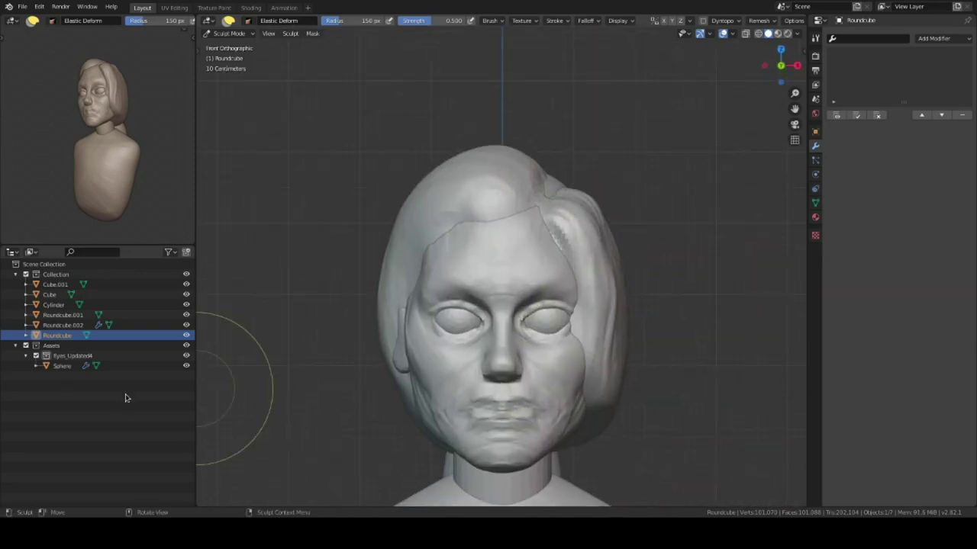
{"action": "scroll", "coordinate": [697, 348], "scroll_direction": "down", "scroll_amount": 2}
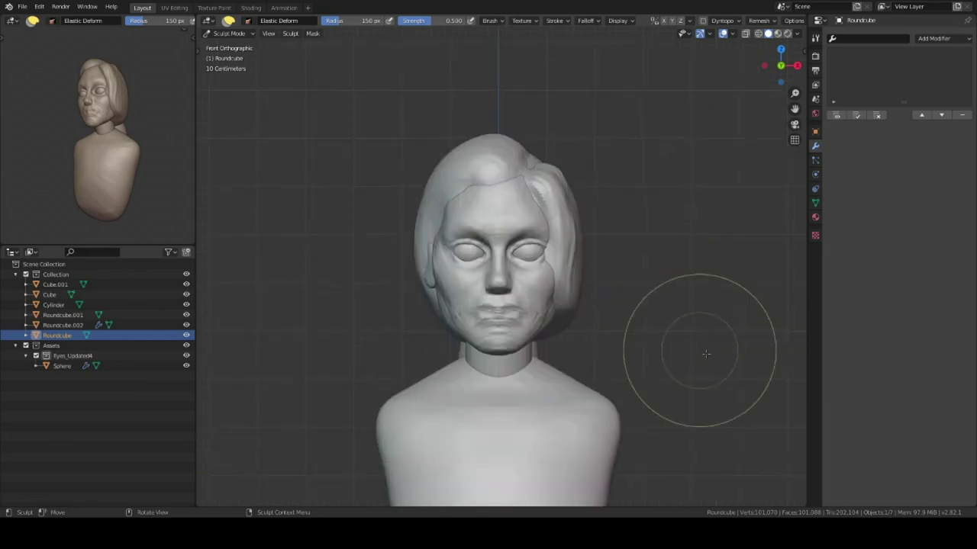
{"action": "middle_click_drag", "start_coordinate": [698, 348], "coordinate": [673, 371]}
Step: Rotate the arm piece Roundcube.001 diagonally across the chest
{"action": "key", "text": "r"}
{"action": "left_click", "coordinate": [491, 406]}
{"action": "key", "text": "KP_1"}
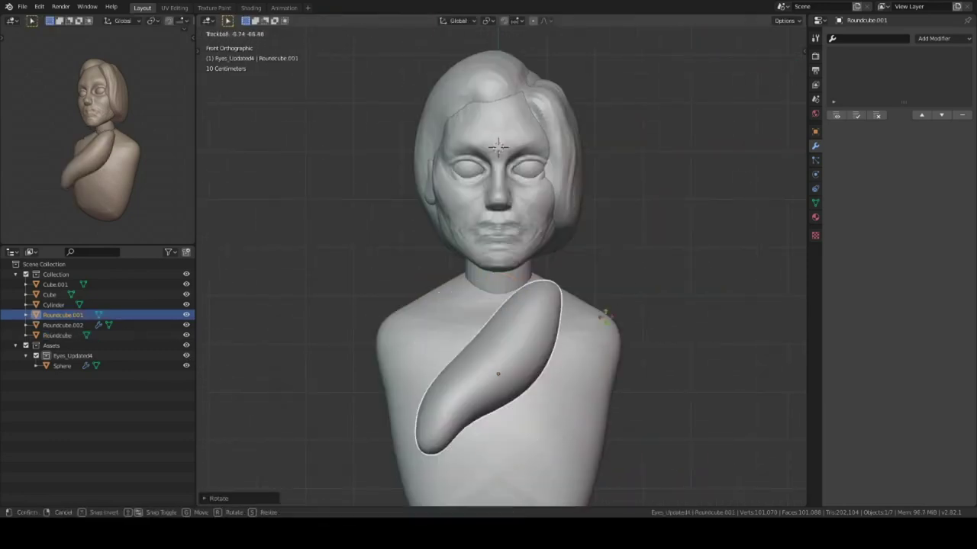
Step: Move the arm down beside the torso and verify its position from the side
{"action": "key", "text": "g"}
{"action": "left_click", "coordinate": [648, 332]}
{"action": "key", "text": "KP_3"}
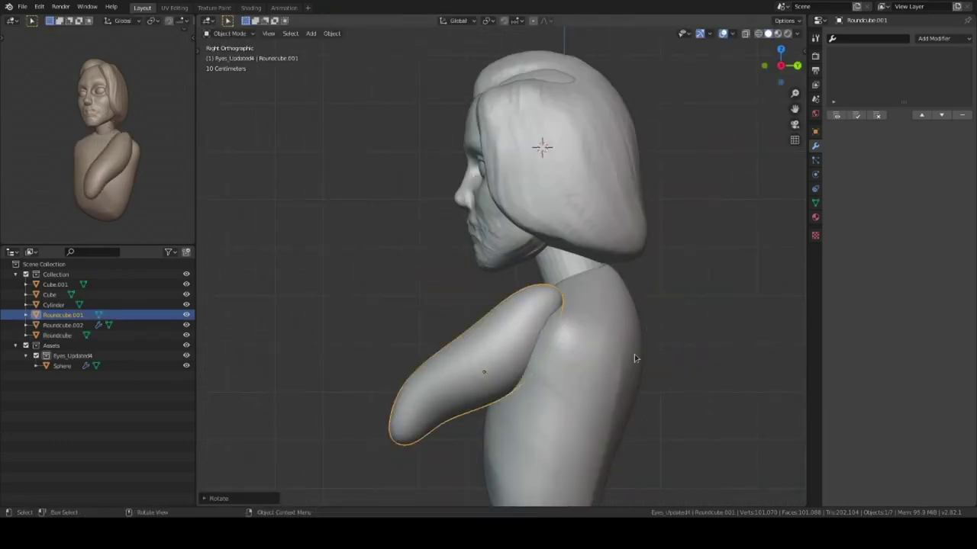
{"action": "mouse_move", "coordinate": [600, 330]}
{"action": "middle_mouse_down"}
{"action": "mouse_move", "coordinate": [593, 371]}
{"action": "mouse_move", "coordinate": [618, 294]}
{"action": "middle_mouse_up"}
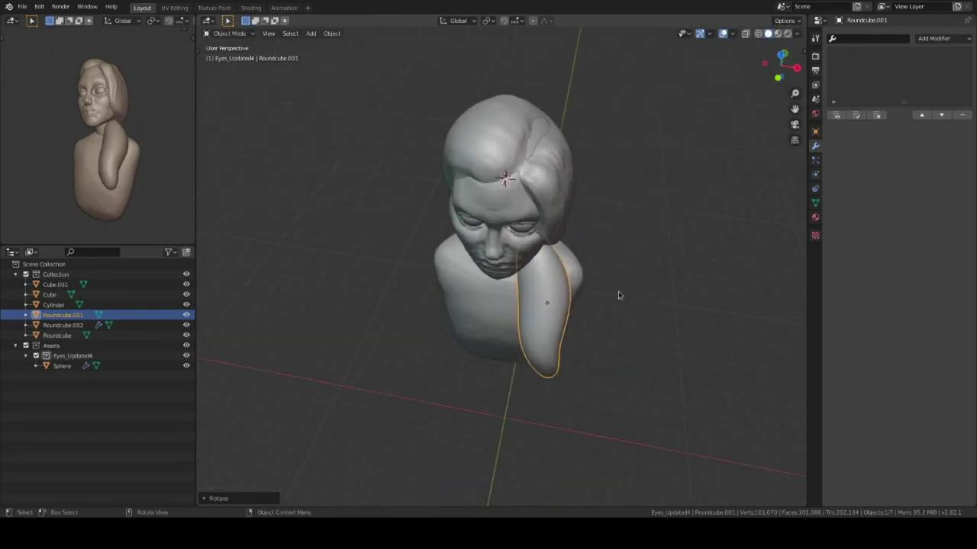
{"action": "key", "text": "KP_1"}
Step: Join the neck cylinder into the torso body with Ctrl+J
{"action": "scroll", "coordinate": [571, 270], "scroll_direction": "up", "scroll_amount": 1}
{"action": "scroll", "coordinate": [567, 338], "scroll_direction": "up", "scroll_amount": 1}
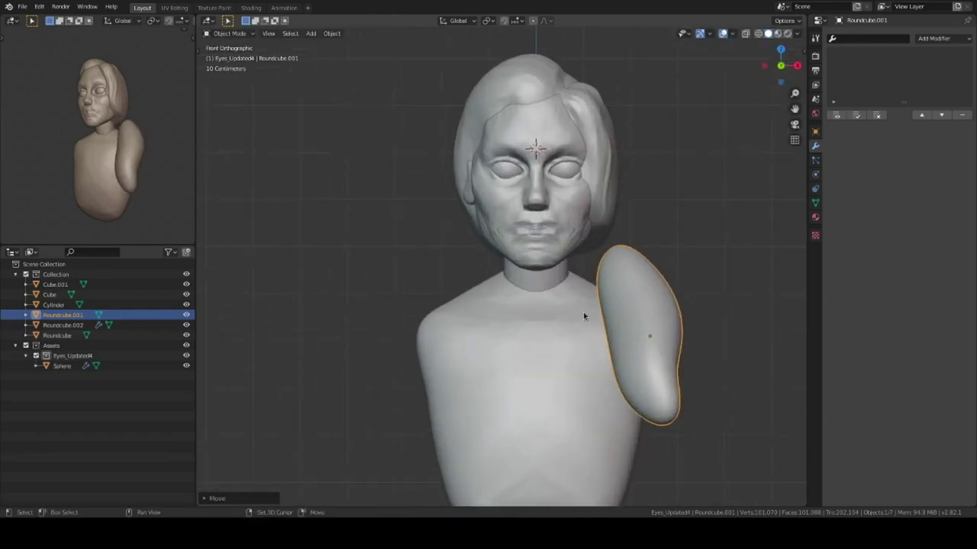
{"action": "left_click", "coordinate": [554, 342]}
{"action": "key", "text": "ctrl+j"}
Step: Sculpt the body with Clay Strips, isolated in Local View and zoomed on the neck and shoulders
{"action": "key", "text": "ctrl+Tab"}
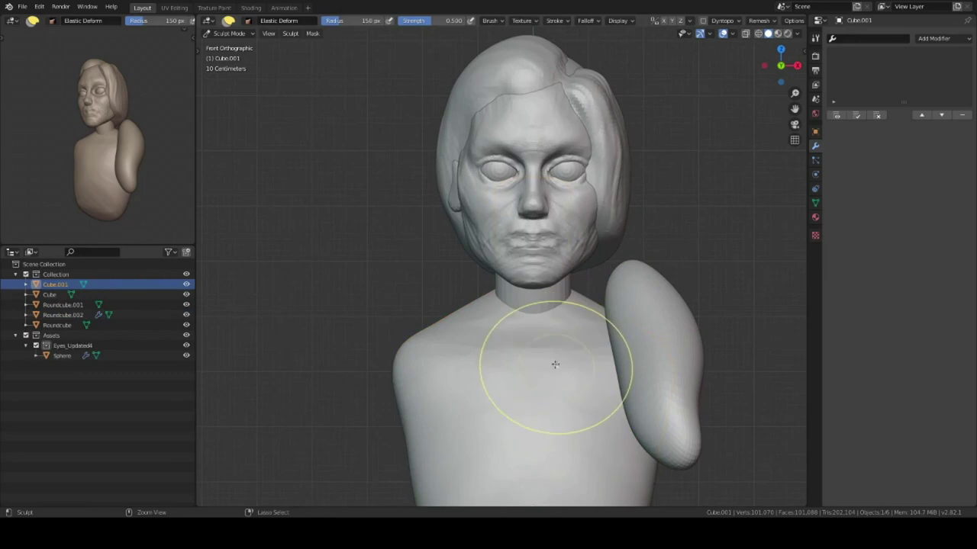
{"action": "mouse_move", "coordinate": [563, 360]}
{"action": "middle_mouse_down"}
{"action": "mouse_move", "coordinate": [532, 287]}
{"action": "mouse_move", "coordinate": [542, 338]}
{"action": "mouse_move", "coordinate": [565, 327]}
{"action": "middle_mouse_up"}
{"action": "key", "text": "c"}
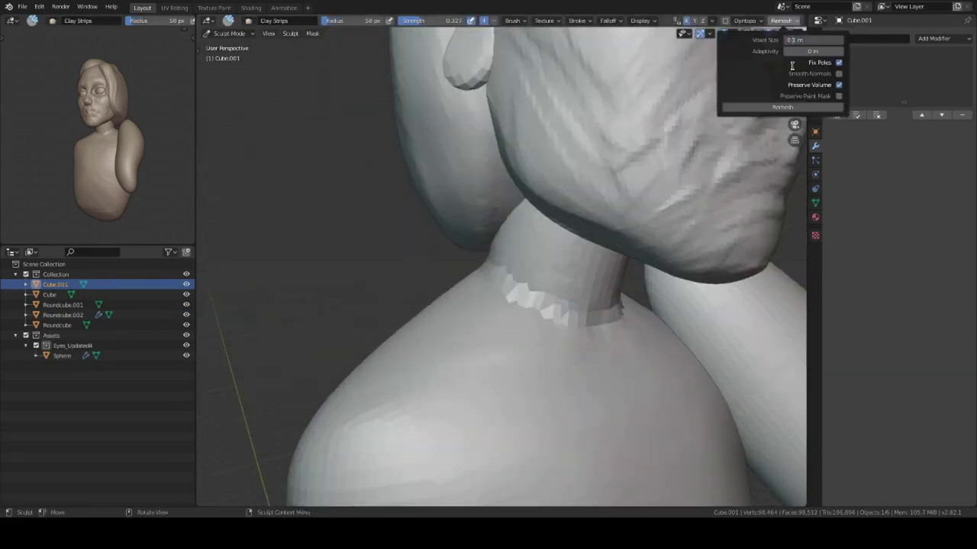
{"action": "key", "text": "KP_Divide"}
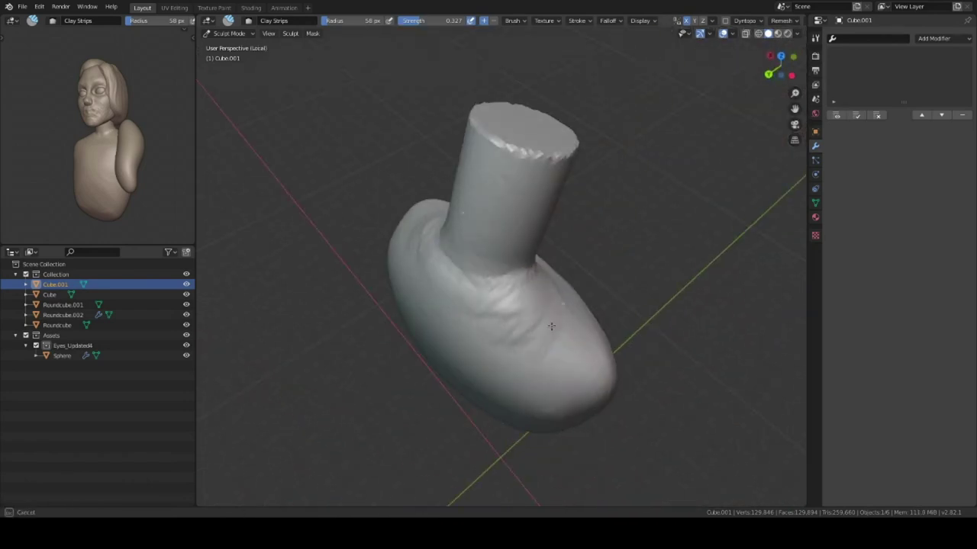
{"action": "middle_click_drag", "start_coordinate": [551, 327], "coordinate": [558, 307], "text": "ctrl"}
{"action": "mouse_move", "coordinate": [509, 228]}
{"action": "middle_mouse_down"}
{"action": "mouse_move", "coordinate": [491, 229]}
{"action": "mouse_move", "coordinate": [549, 98]}
{"action": "mouse_move", "coordinate": [493, 270]}
{"action": "mouse_move", "coordinate": [547, 140]}
{"action": "mouse_move", "coordinate": [570, 191]}
{"action": "middle_mouse_up"}
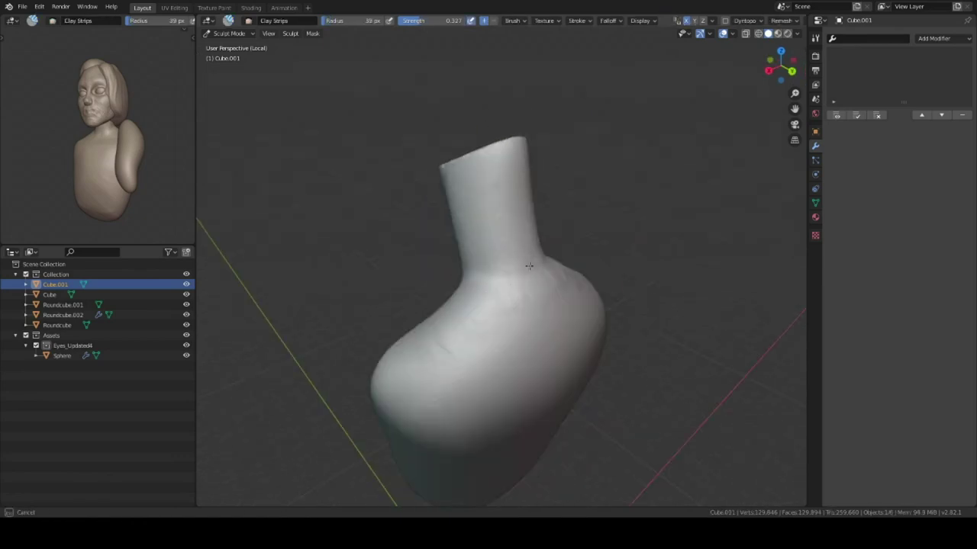
{"action": "mouse_move", "coordinate": [517, 324]}
{"action": "middle_mouse_down"}
{"action": "mouse_move", "coordinate": [497, 293]}
{"action": "mouse_move", "coordinate": [469, 145]}
{"action": "mouse_move", "coordinate": [496, 152]}
{"action": "mouse_move", "coordinate": [523, 142]}
{"action": "middle_mouse_up"}
Step: Blend the neck into the shoulders with Elastic Deform, then exit Local View
{"action": "key", "text": "e"}
{"action": "mouse_move", "coordinate": [524, 185]}
{"action": "middle_mouse_down"}
{"action": "mouse_move", "coordinate": [462, 163]}
{"action": "mouse_move", "coordinate": [501, 300]}
{"action": "mouse_move", "coordinate": [568, 254]}
{"action": "middle_mouse_up"}
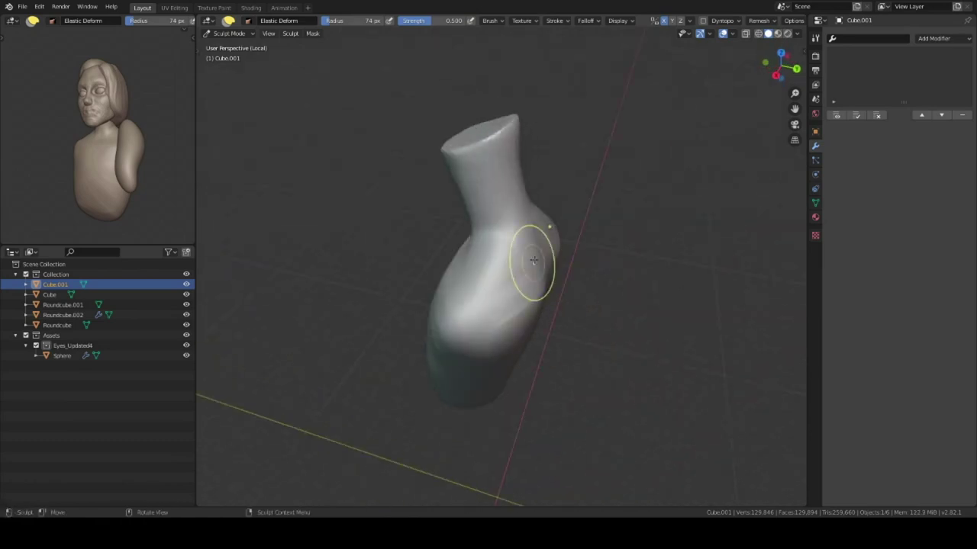
{"action": "mouse_move", "coordinate": [535, 282]}
{"action": "middle_mouse_down"}
{"action": "mouse_move", "coordinate": [565, 209]}
{"action": "mouse_move", "coordinate": [542, 256]}
{"action": "middle_mouse_up"}
{"action": "scroll", "coordinate": [543, 256], "scroll_direction": "down", "scroll_amount": 4}
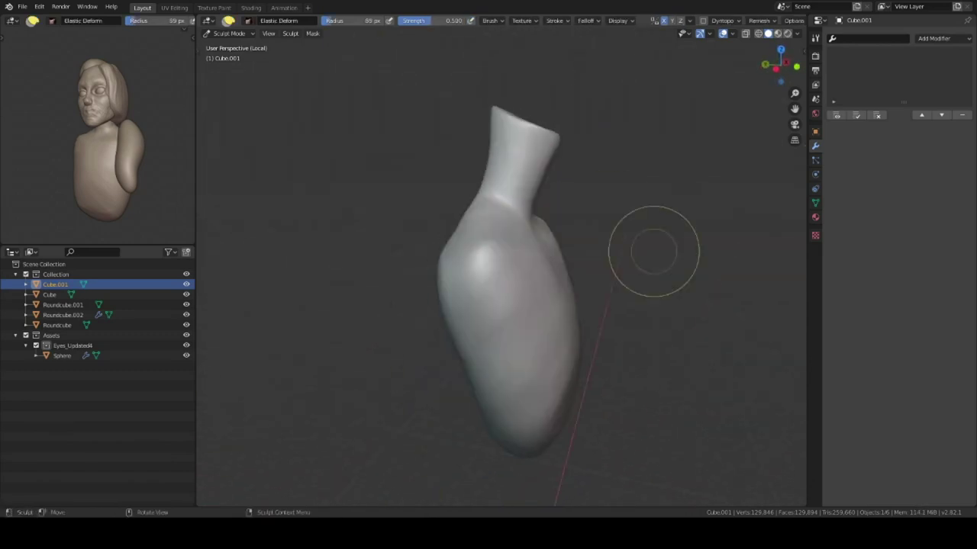
{"action": "key", "text": "KP_Divide"}
Step: Return to the front view and switch sculpting from the body to the head
{"action": "key", "text": "ctrl+Tab"}
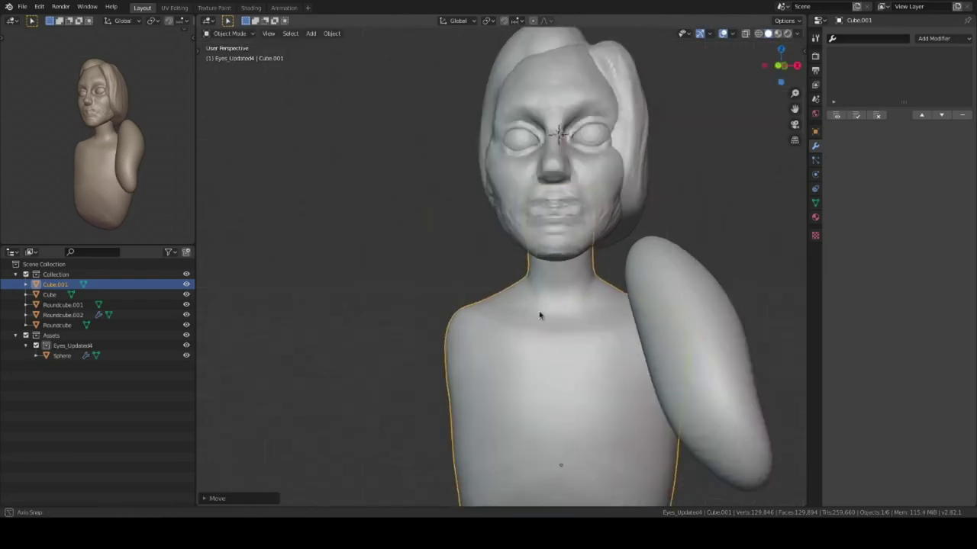
{"action": "key", "text": "KP_1"}
{"action": "key", "text": "ctrl+Tab"}
{"action": "scroll", "coordinate": [545, 349], "scroll_direction": "up", "scroll_amount": 3}
{"action": "scroll", "coordinate": [592, 304], "scroll_direction": "up", "scroll_amount": 2}
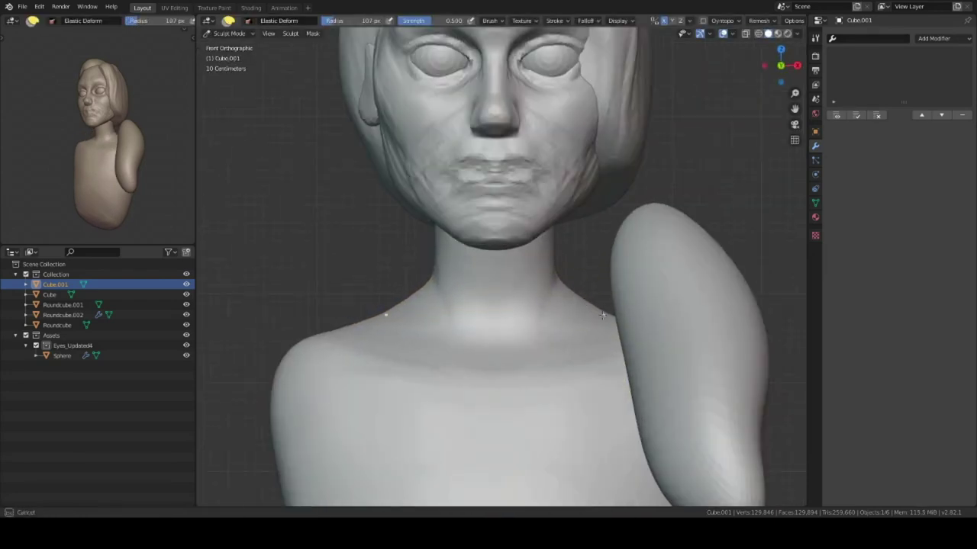
{"action": "key", "text": "ctrl+Tab"}
{"action": "scroll", "coordinate": [469, 331], "scroll_direction": "down", "scroll_amount": 3}
{"action": "left_click", "coordinate": [501, 198]}
Step: Deepen the eyelids with Clay Strips at strength about 0.53, isolating the head in Local View
{"action": "key", "text": "ctrl+Tab"}
{"action": "mouse_move", "coordinate": [502, 229]}
{"action": "middle_mouse_down"}
{"action": "mouse_move", "coordinate": [503, 277]}
{"action": "mouse_move", "coordinate": [528, 195]}
{"action": "middle_mouse_up"}
{"action": "scroll", "coordinate": [502, 277], "scroll_direction": "up", "scroll_amount": 4}
{"action": "mouse_move", "coordinate": [526, 153]}
{"action": "middle_mouse_down"}
{"action": "mouse_move", "coordinate": [489, 252]}
{"action": "mouse_move", "coordinate": [526, 304]}
{"action": "mouse_move", "coordinate": [540, 267]}
{"action": "mouse_move", "coordinate": [544, 246]}
{"action": "mouse_move", "coordinate": [468, 358]}
{"action": "mouse_move", "coordinate": [519, 359]}
{"action": "middle_mouse_up"}
{"action": "key", "text": "shift+f"}
{"action": "left_click", "coordinate": [503, 252]}
{"action": "key", "text": "KP_Divide"}
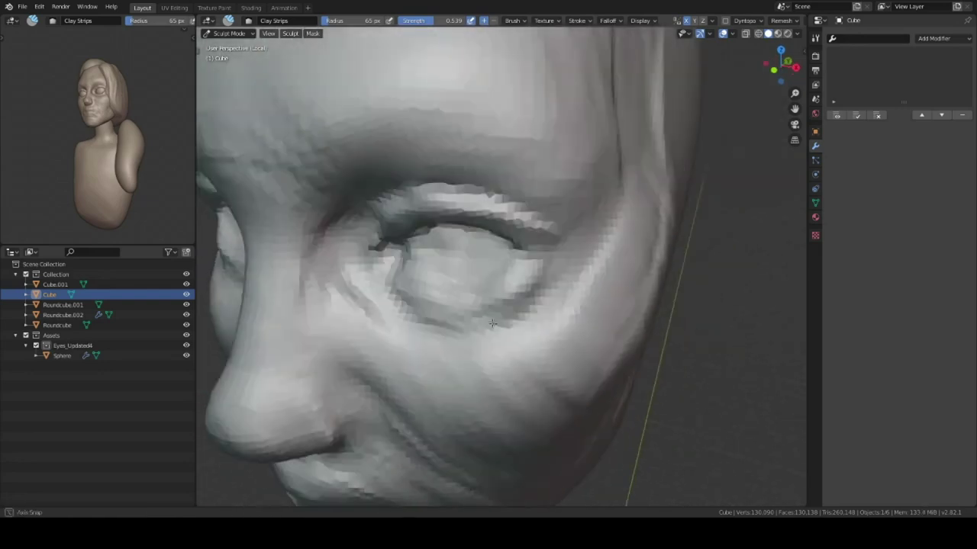
Step: Inspect the isolated head from side and front profiles while resizing the brush
{"action": "mouse_move", "coordinate": [520, 359]}
{"action": "middle_mouse_down"}
{"action": "mouse_move", "coordinate": [614, 228]}
{"action": "mouse_move", "coordinate": [577, 205]}
{"action": "mouse_move", "coordinate": [497, 279]}
{"action": "middle_mouse_up"}
{"action": "scroll", "coordinate": [576, 219], "scroll_direction": "down", "scroll_amount": 5}
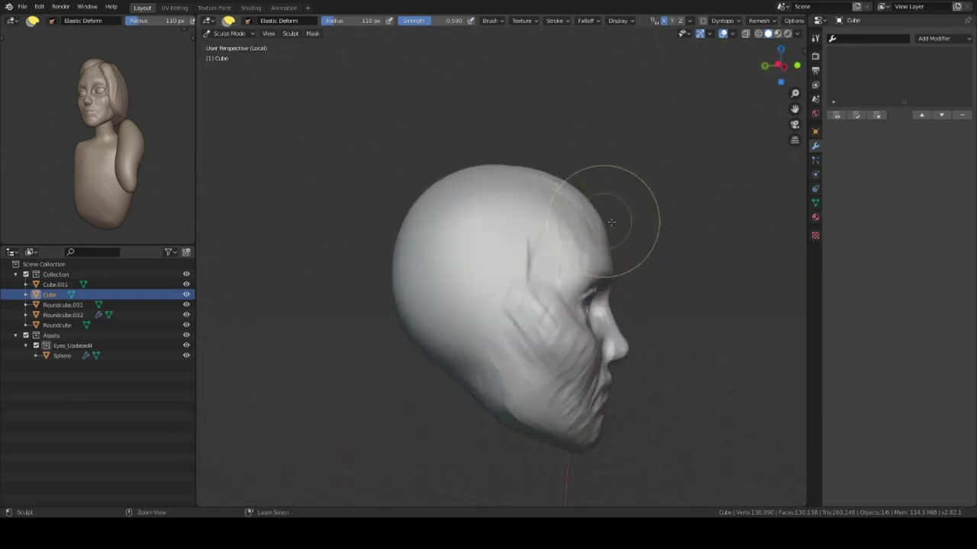
{"action": "scroll", "coordinate": [611, 222], "scroll_direction": "up", "scroll_amount": 2}
{"action": "key", "text": "f"}
{"action": "middle_click_drag", "start_coordinate": [589, 263], "coordinate": [457, 270]}
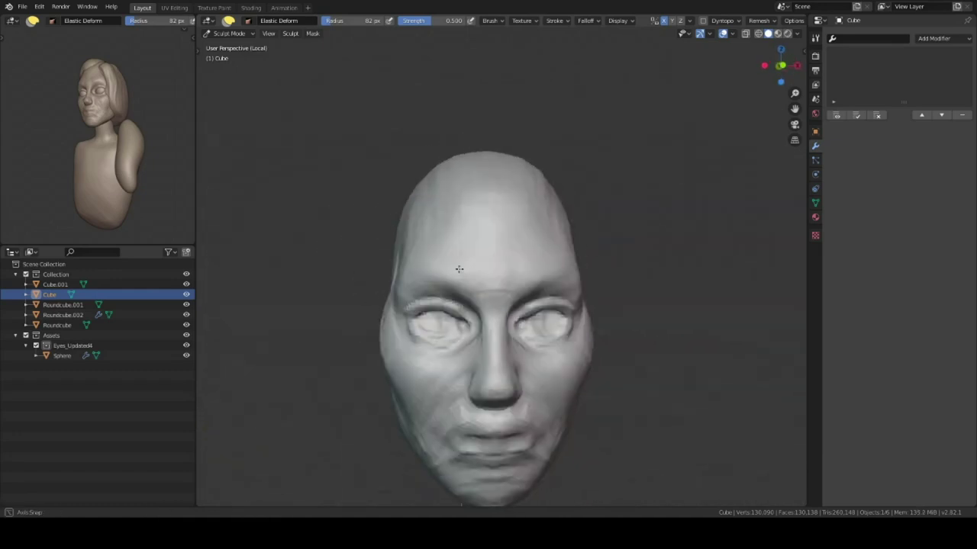
{"action": "scroll", "coordinate": [497, 279], "scroll_direction": "up", "scroll_amount": 2}
{"action": "scroll", "coordinate": [621, 221], "scroll_direction": "down", "scroll_amount": 5}
{"action": "scroll", "coordinate": [610, 206], "scroll_direction": "up", "scroll_amount": 4}
{"action": "middle_click_drag", "start_coordinate": [600, 196], "coordinate": [573, 279]}
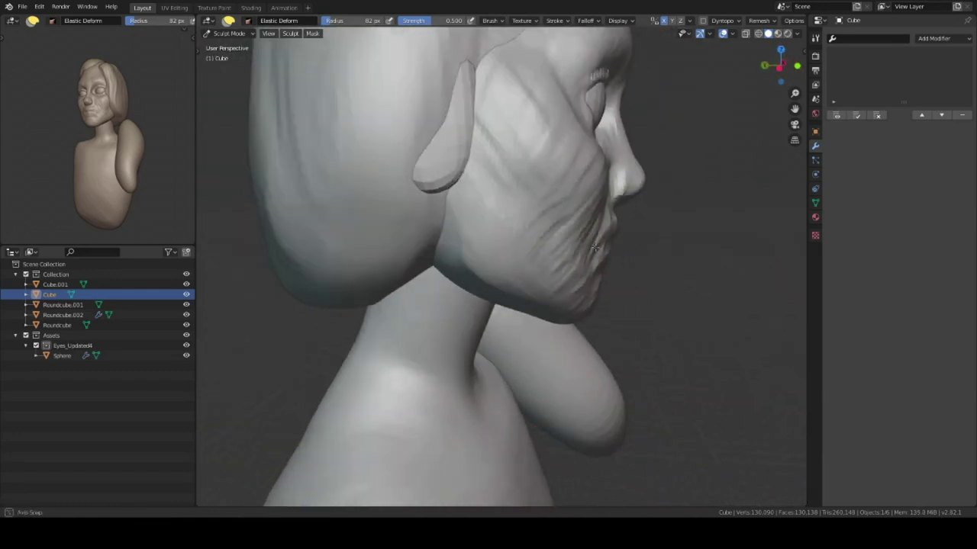
{"action": "scroll", "coordinate": [582, 258], "scroll_direction": "down", "scroll_amount": 2}
Step: Return to Object Mode, hide the hair and select the ear object
{"action": "key", "text": "ctrl+Tab"}
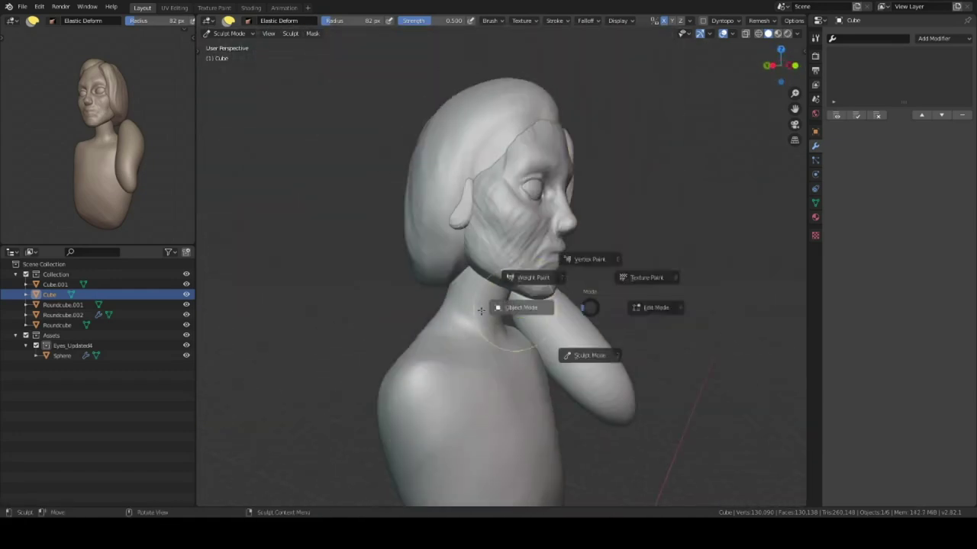
{"action": "left_click", "coordinate": [516, 305]}
{"action": "middle_click_drag", "start_coordinate": [517, 305], "coordinate": [460, 300]}
{"action": "left_click", "coordinate": [461, 299]}
{"action": "key", "text": "h"}
{"action": "left_click", "coordinate": [512, 251]}
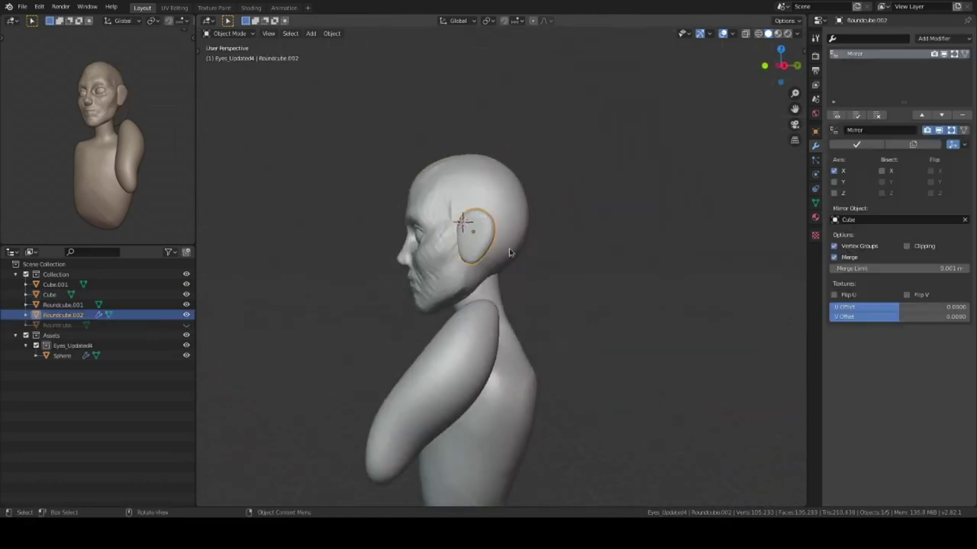
Step: Sculpt the ear with a 134 px brush, checking it from the front and side
{"action": "scroll", "coordinate": [514, 266], "scroll_direction": "up", "scroll_amount": 3}
{"action": "key", "text": "ctrl+Tab"}
{"action": "scroll", "coordinate": [608, 297], "scroll_direction": "up", "scroll_amount": 2}
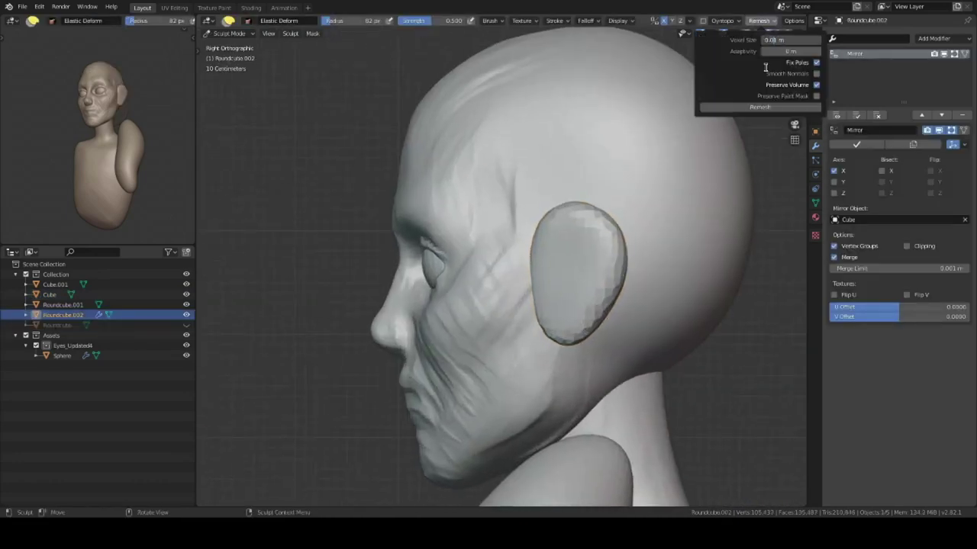
{"action": "middle_click_drag", "start_coordinate": [497, 287], "coordinate": [588, 212]}
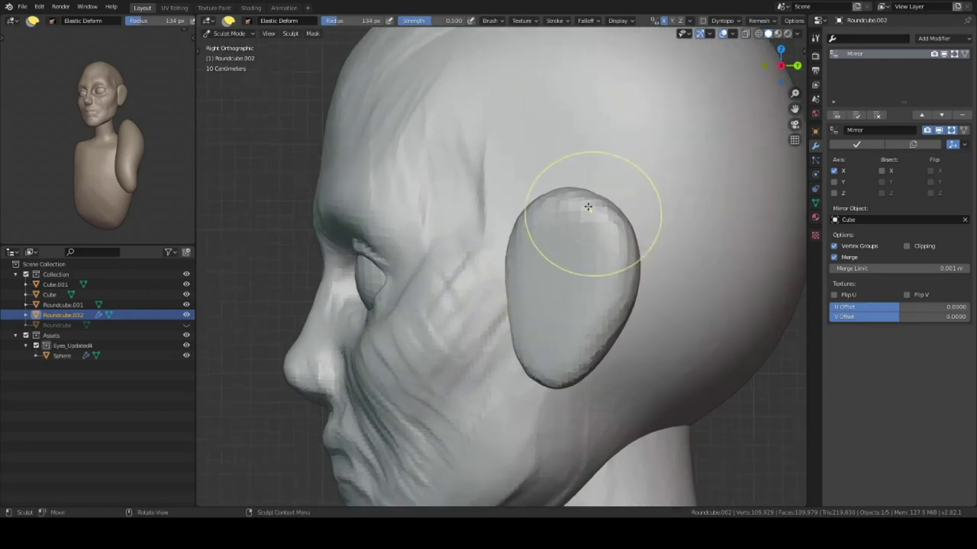
{"action": "scroll", "coordinate": [588, 211], "scroll_direction": "down", "scroll_amount": 3}
{"action": "key", "text": "f"}
{"action": "key", "text": "KP_1"}
{"action": "scroll", "coordinate": [649, 274], "scroll_direction": "up", "scroll_amount": 2}
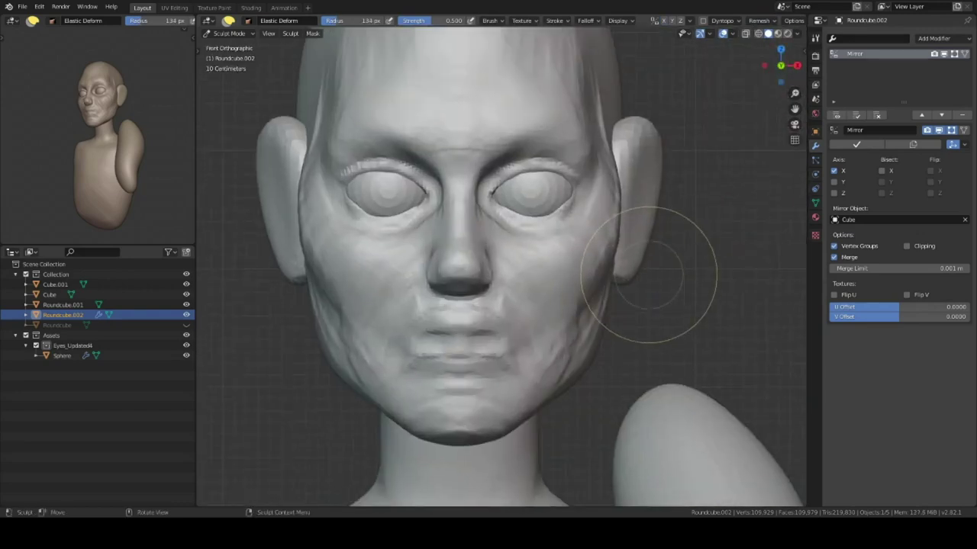
{"action": "key", "text": "KP_3"}
Step: Rotate the ear to tilt it slightly and carve a hollow into the inner ear
{"action": "key", "text": "ctrl+Tab"}
{"action": "key", "text": "r"}
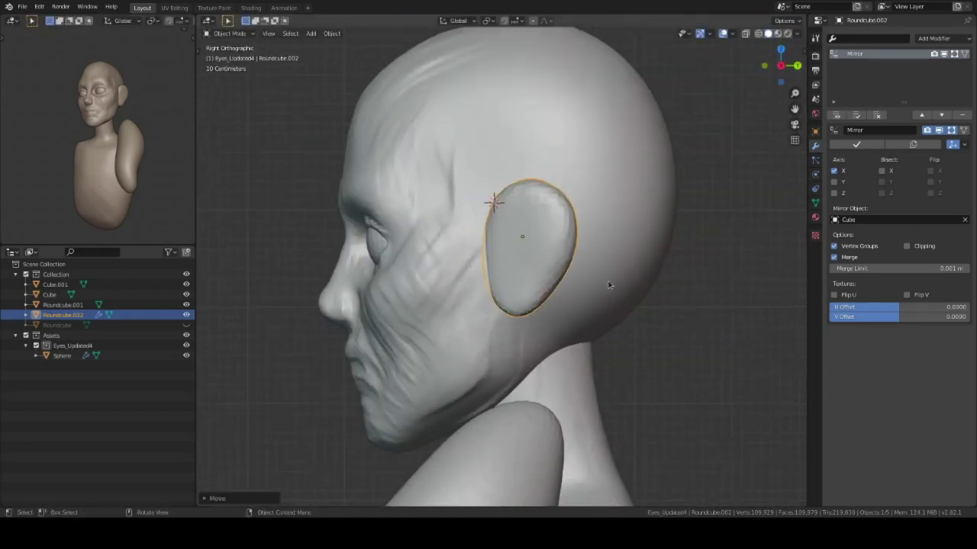
{"action": "key", "text": "ctrl+Tab"}
{"action": "middle_click_drag", "start_coordinate": [562, 261], "coordinate": [575, 225]}
{"action": "scroll", "coordinate": [575, 225], "scroll_direction": "up", "scroll_amount": 2}
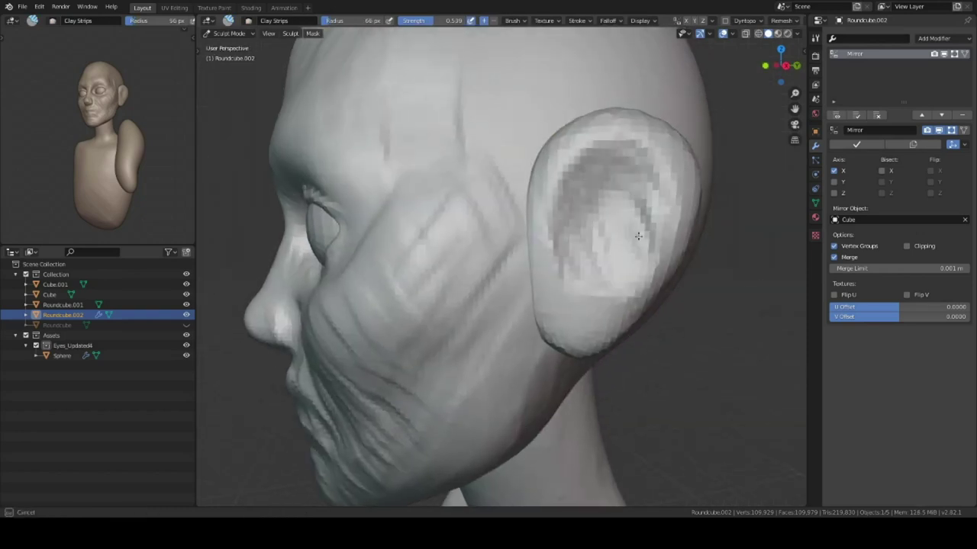
{"action": "left_click_drag", "start_coordinate": [637, 236], "coordinate": [640, 230]}
Step: Check the ear from behind the head and toggle it in and out of Local View
{"action": "key", "text": "shift+space"}
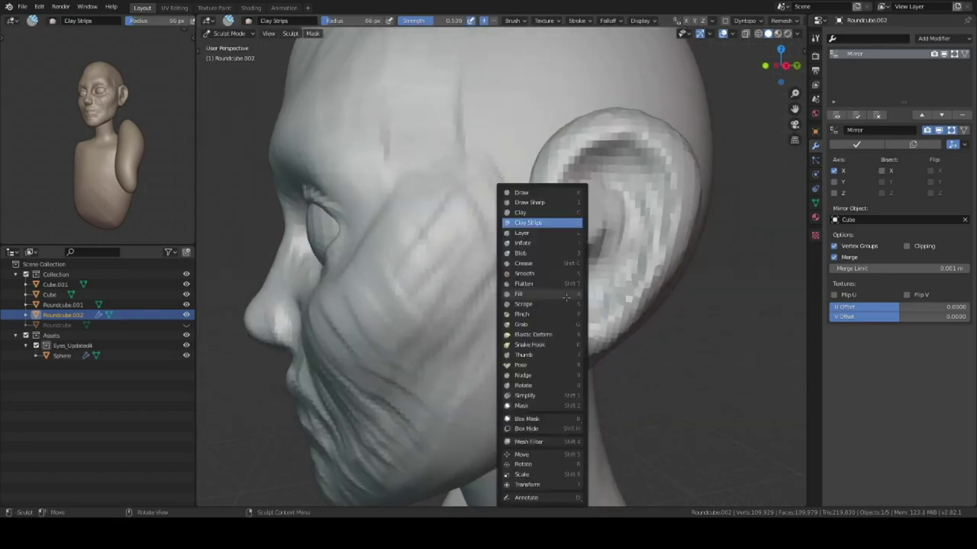
{"action": "key", "text": "Escape"}
{"action": "mouse_move", "coordinate": [580, 285]}
{"action": "middle_mouse_down"}
{"action": "mouse_move", "coordinate": [510, 308]}
{"action": "mouse_move", "coordinate": [473, 275]}
{"action": "mouse_move", "coordinate": [509, 338]}
{"action": "mouse_move", "coordinate": [454, 323]}
{"action": "mouse_move", "coordinate": [680, 348]}
{"action": "middle_mouse_up"}
{"action": "key", "text": "KP_Divide"}
{"action": "scroll", "coordinate": [463, 264], "scroll_direction": "up", "scroll_amount": 2}
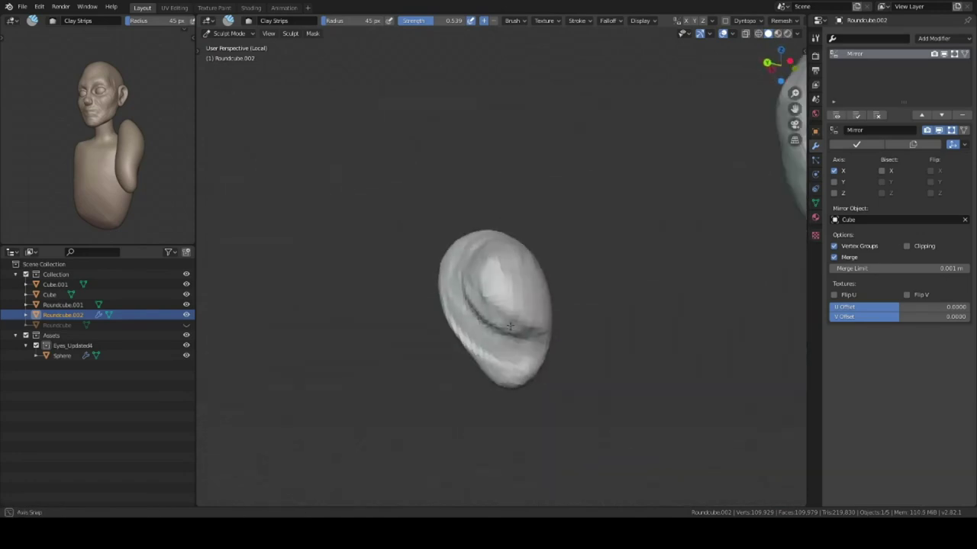
{"action": "key", "text": "KP_Divide"}
Step: Join the ear into the head, then undo back to the separate mirrored ears
{"action": "left_click", "coordinate": [566, 363], "text": "shift"}
{"action": "key", "text": "ctrl+j"}
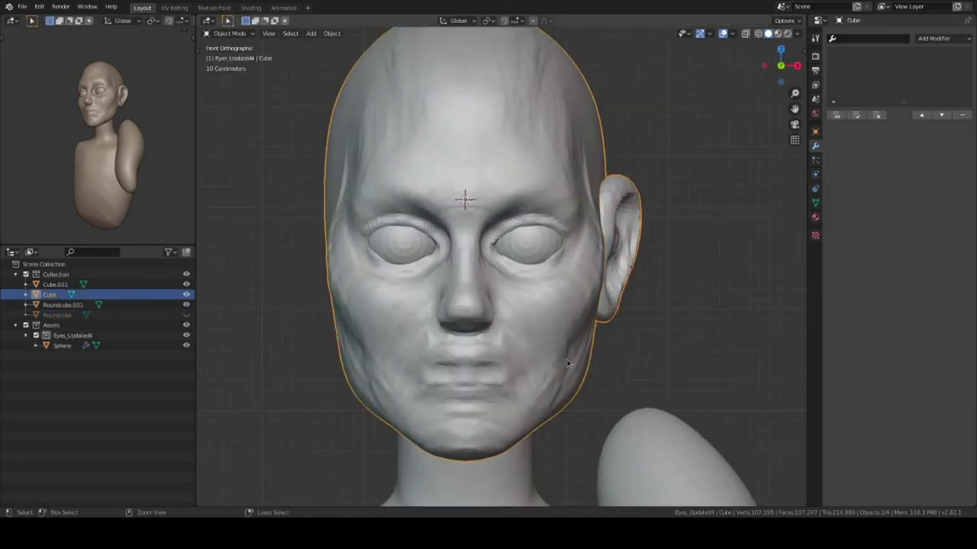
{"action": "key", "text": "ctrl+j"}
{"action": "mouse_move", "coordinate": [669, 298]}
{"action": "middle_mouse_down"}
{"action": "mouse_move", "coordinate": [663, 255]}
{"action": "mouse_move", "coordinate": [654, 290]}
{"action": "mouse_move", "coordinate": [616, 298]}
{"action": "middle_mouse_up"}
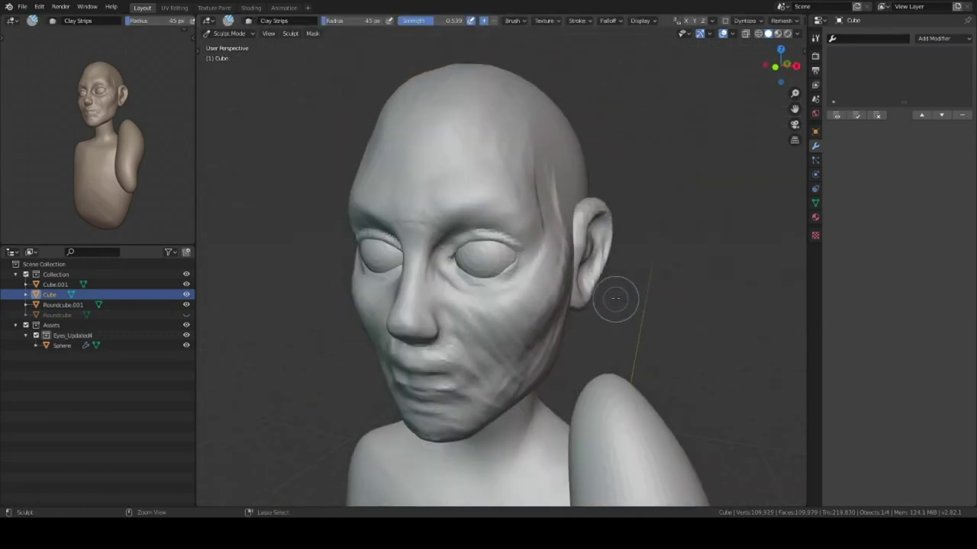
{"action": "key", "text": "ctrl+z"}
{"action": "key", "text": "KP_1"}
{"action": "key", "text": "ctrl+z"}
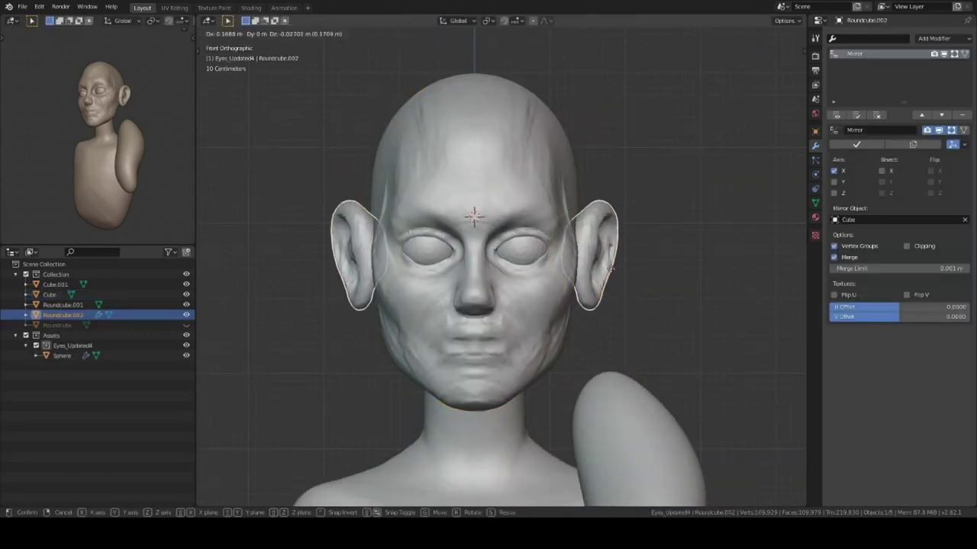
Step: Select the mirrored ears with the head and join them into one mesh
{"action": "middle_click_drag", "start_coordinate": [602, 272], "coordinate": [558, 307]}
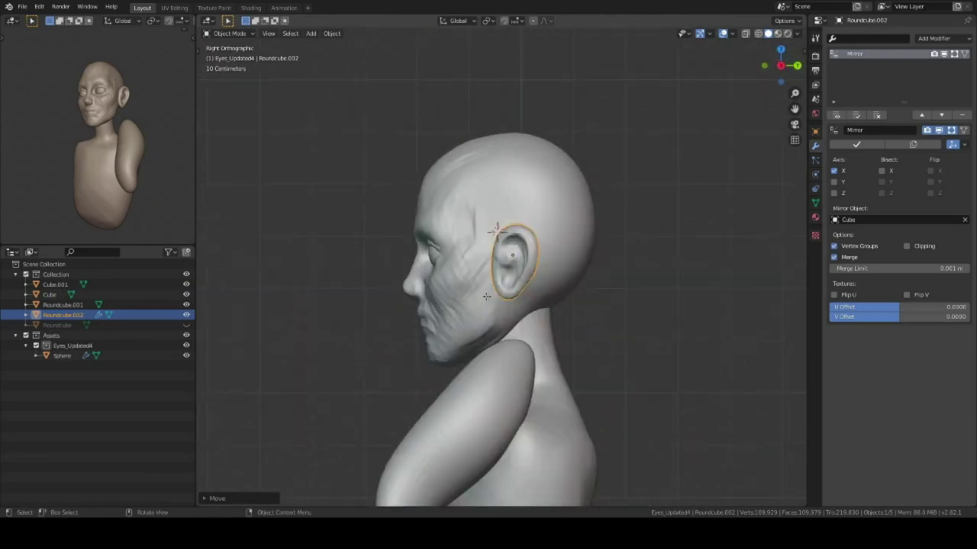
{"action": "scroll", "coordinate": [558, 307], "scroll_direction": "up", "scroll_amount": 3}
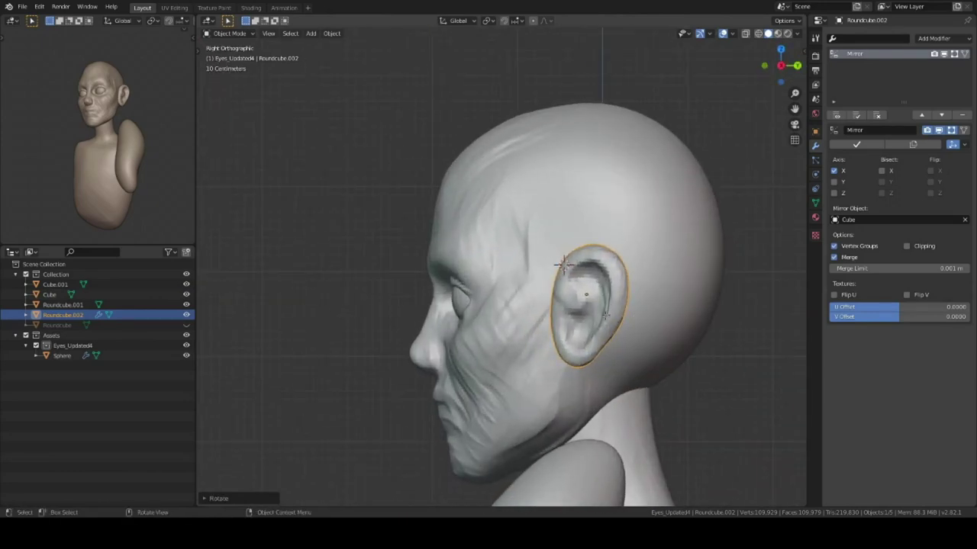
{"action": "left_click", "coordinate": [628, 329], "text": "shift"}
{"action": "key", "text": "ctrl+j"}
Step: Reshape the ear outline with Elastic Deform, then switch back to Clay Strips
{"action": "key", "text": "ctrl+Tab"}
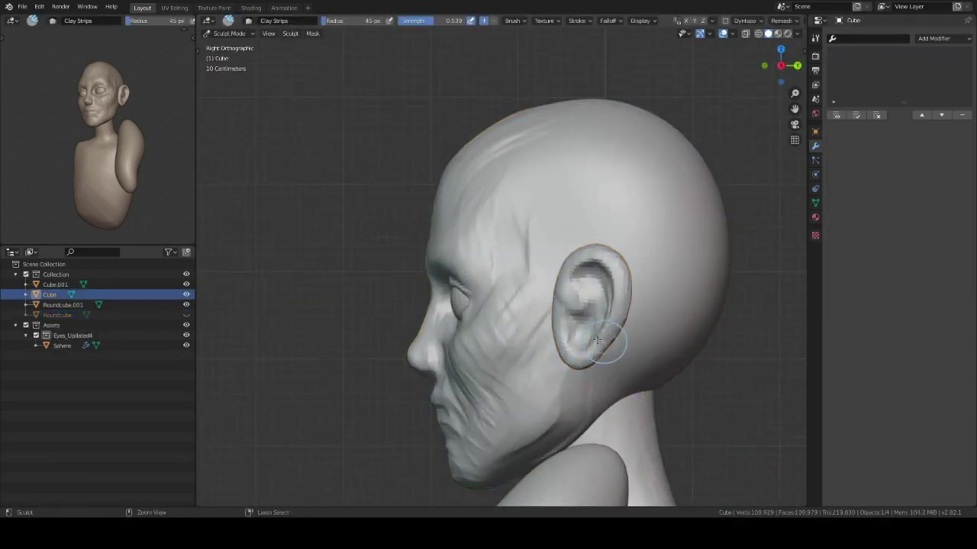
{"action": "middle_click_drag", "start_coordinate": [597, 340], "coordinate": [609, 279]}
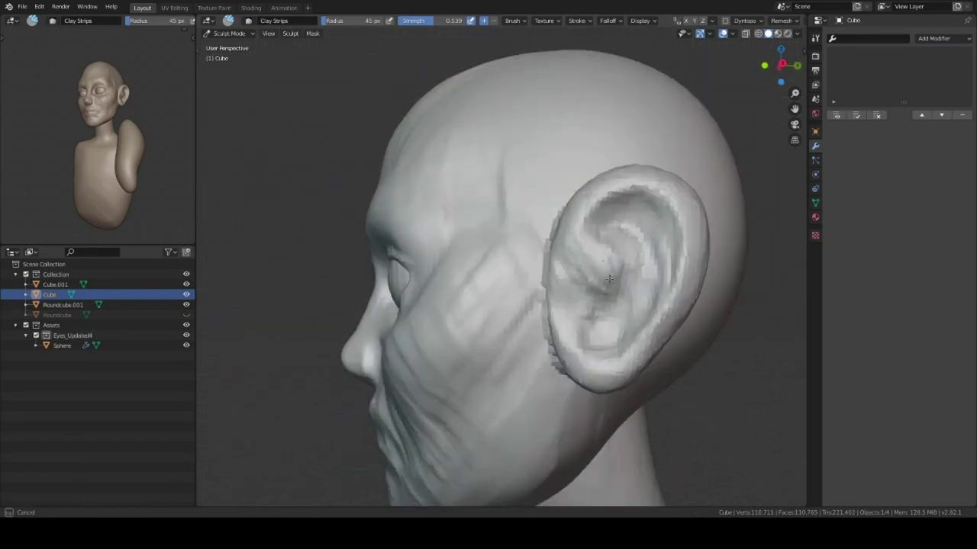
{"action": "key", "text": "shift+space"}
{"action": "left_click", "coordinate": [578, 282]}
{"action": "scroll", "coordinate": [656, 191], "scroll_direction": "down", "scroll_amount": 3}
{"action": "mouse_move", "coordinate": [655, 191]}
{"action": "middle_mouse_down"}
{"action": "mouse_move", "coordinate": [593, 354]}
{"action": "mouse_move", "coordinate": [584, 305]}
{"action": "mouse_move", "coordinate": [506, 317]}
{"action": "mouse_move", "coordinate": [572, 321]}
{"action": "middle_mouse_up"}
{"action": "key", "text": "c"}
{"action": "scroll", "coordinate": [572, 320], "scroll_direction": "up", "scroll_amount": 2}
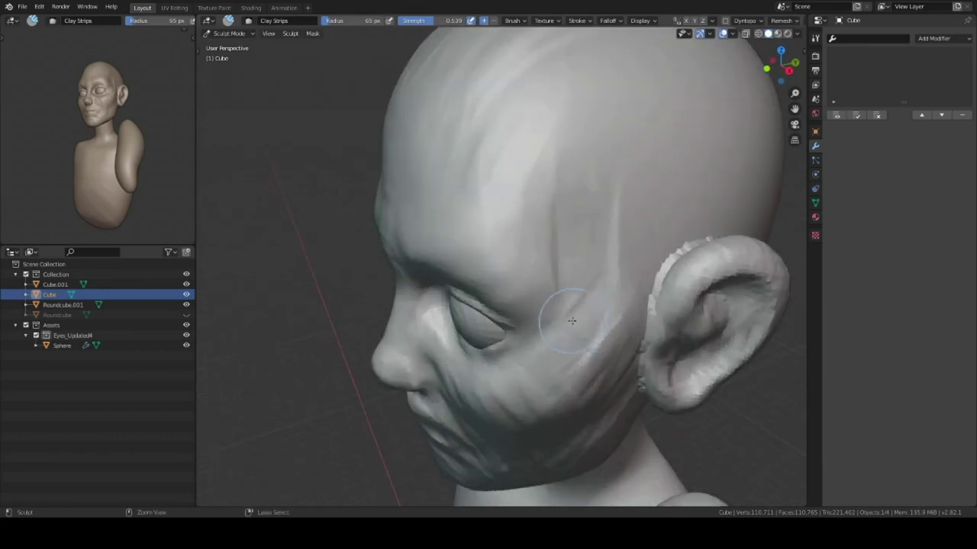
{"action": "mouse_move", "coordinate": [617, 280]}
{"action": "middle_mouse_down"}
{"action": "mouse_move", "coordinate": [536, 246]}
{"action": "mouse_move", "coordinate": [508, 251]}
{"action": "mouse_move", "coordinate": [487, 240]}
{"action": "mouse_move", "coordinate": [566, 277]}
{"action": "middle_mouse_up"}
Step: Build clay-strip ridges over the cheeks, jaw and ear folds at strength 0.400
{"action": "left_click", "coordinate": [571, 317]}
{"action": "mouse_move", "coordinate": [571, 318]}
{"action": "middle_mouse_down"}
{"action": "mouse_move", "coordinate": [585, 246]}
{"action": "mouse_move", "coordinate": [539, 326]}
{"action": "mouse_move", "coordinate": [560, 283]}
{"action": "mouse_move", "coordinate": [617, 342]}
{"action": "mouse_move", "coordinate": [541, 246]}
{"action": "mouse_move", "coordinate": [635, 384]}
{"action": "mouse_move", "coordinate": [517, 371]}
{"action": "mouse_move", "coordinate": [534, 320]}
{"action": "mouse_move", "coordinate": [603, 252]}
{"action": "middle_mouse_up"}
{"action": "key", "text": "c"}
{"action": "scroll", "coordinate": [524, 269], "scroll_direction": "up", "scroll_amount": 2}
{"action": "key", "text": "shift+f"}
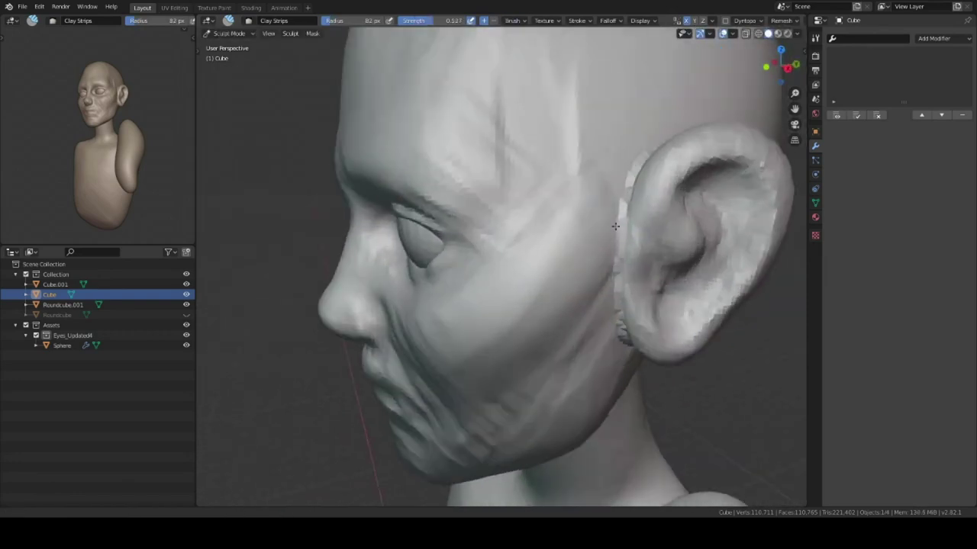
{"action": "scroll", "coordinate": [628, 244], "scroll_direction": "up", "scroll_amount": 2}
{"action": "scroll", "coordinate": [641, 211], "scroll_direction": "down", "scroll_amount": 3}
{"action": "mouse_move", "coordinate": [641, 210]}
{"action": "middle_mouse_down"}
{"action": "mouse_move", "coordinate": [503, 260]}
{"action": "mouse_move", "coordinate": [566, 289]}
{"action": "middle_mouse_up"}
{"action": "scroll", "coordinate": [504, 259], "scroll_direction": "up", "scroll_amount": 2}
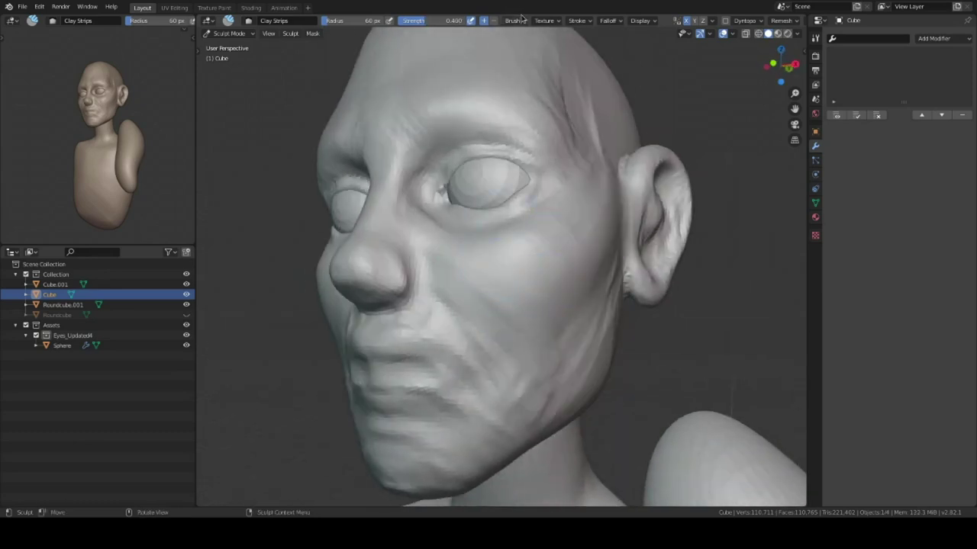
{"action": "mouse_move", "coordinate": [511, 229]}
{"action": "middle_mouse_down"}
{"action": "mouse_move", "coordinate": [506, 294]}
{"action": "mouse_move", "coordinate": [506, 279]}
{"action": "mouse_move", "coordinate": [480, 322]}
{"action": "mouse_move", "coordinate": [553, 271]}
{"action": "mouse_move", "coordinate": [556, 386]}
{"action": "middle_mouse_up"}
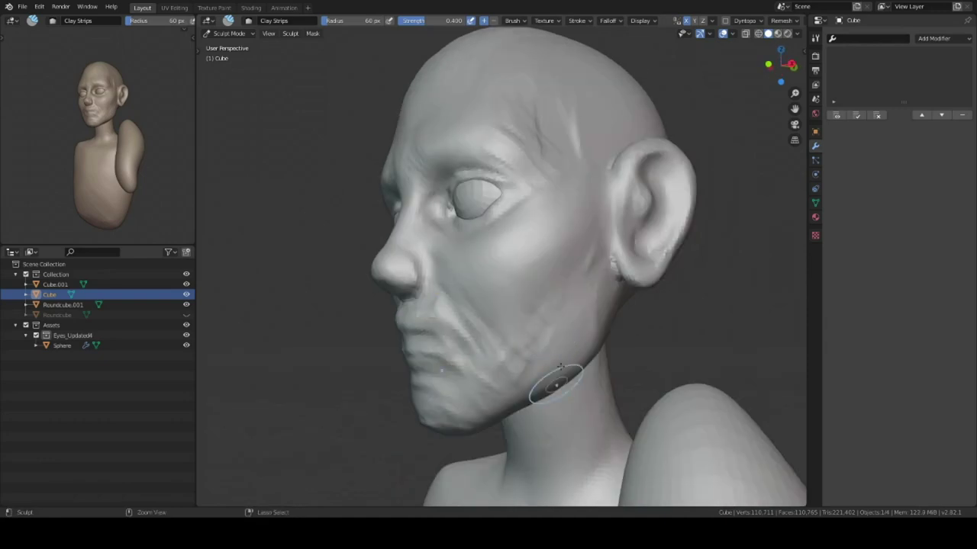
{"action": "mouse_move", "coordinate": [493, 374]}
{"action": "middle_mouse_down"}
{"action": "mouse_move", "coordinate": [560, 358]}
{"action": "mouse_move", "coordinate": [565, 303]}
{"action": "mouse_move", "coordinate": [562, 353]}
{"action": "mouse_move", "coordinate": [526, 237]}
{"action": "mouse_move", "coordinate": [535, 173]}
{"action": "mouse_move", "coordinate": [535, 231]}
{"action": "middle_mouse_up"}
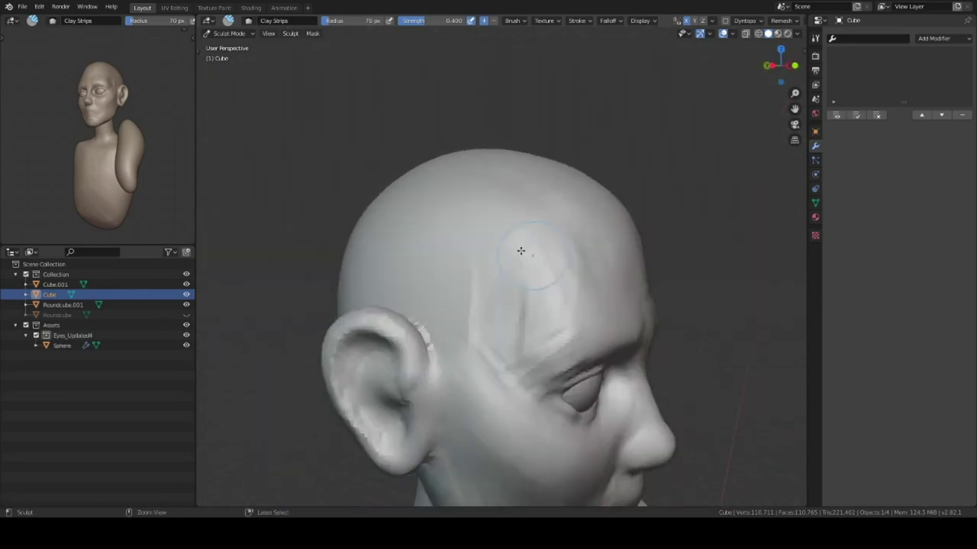
Step: Reshape the brow and forehead above the eyes with Clay Strips
{"action": "mouse_move", "coordinate": [538, 315]}
{"action": "middle_mouse_down"}
{"action": "mouse_move", "coordinate": [555, 316]}
{"action": "mouse_move", "coordinate": [483, 291]}
{"action": "middle_mouse_up"}
{"action": "scroll", "coordinate": [483, 291], "scroll_direction": "up", "scroll_amount": 2}
{"action": "scroll", "coordinate": [567, 381], "scroll_direction": "down", "scroll_amount": 2}
{"action": "mouse_move", "coordinate": [542, 243]}
{"action": "middle_mouse_down"}
{"action": "mouse_move", "coordinate": [567, 381]}
{"action": "mouse_move", "coordinate": [506, 338]}
{"action": "mouse_move", "coordinate": [488, 279]}
{"action": "mouse_move", "coordinate": [403, 360]}
{"action": "mouse_move", "coordinate": [506, 344]}
{"action": "mouse_move", "coordinate": [509, 281]}
{"action": "middle_mouse_up"}
{"action": "scroll", "coordinate": [519, 334], "scroll_direction": "down", "scroll_amount": 1}
{"action": "scroll", "coordinate": [505, 345], "scroll_direction": "up", "scroll_amount": 2}
{"action": "scroll", "coordinate": [509, 282], "scroll_direction": "up", "scroll_amount": 2}
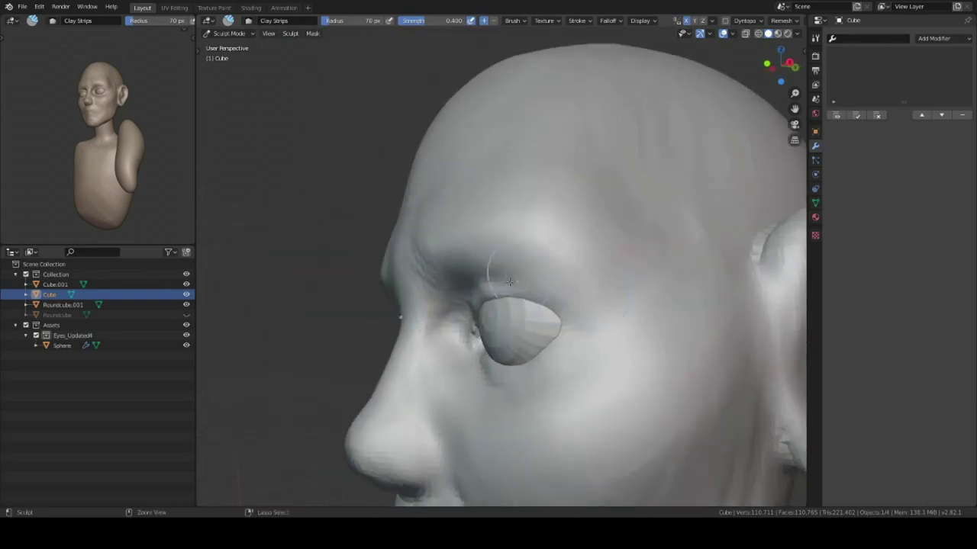
{"action": "mouse_move", "coordinate": [608, 284]}
{"action": "middle_mouse_down"}
{"action": "mouse_move", "coordinate": [557, 283]}
{"action": "mouse_move", "coordinate": [674, 246]}
{"action": "mouse_move", "coordinate": [549, 290]}
{"action": "mouse_move", "coordinate": [529, 284]}
{"action": "middle_mouse_up"}
{"action": "scroll", "coordinate": [549, 290], "scroll_direction": "down", "scroll_amount": 2}
{"action": "mouse_move", "coordinate": [597, 253]}
{"action": "middle_mouse_down"}
{"action": "mouse_move", "coordinate": [580, 267]}
{"action": "mouse_move", "coordinate": [588, 290]}
{"action": "mouse_move", "coordinate": [603, 282]}
{"action": "mouse_move", "coordinate": [607, 233]}
{"action": "mouse_move", "coordinate": [603, 267]}
{"action": "mouse_move", "coordinate": [553, 257]}
{"action": "middle_mouse_up"}
{"action": "scroll", "coordinate": [564, 259], "scroll_direction": "up", "scroll_amount": 3}
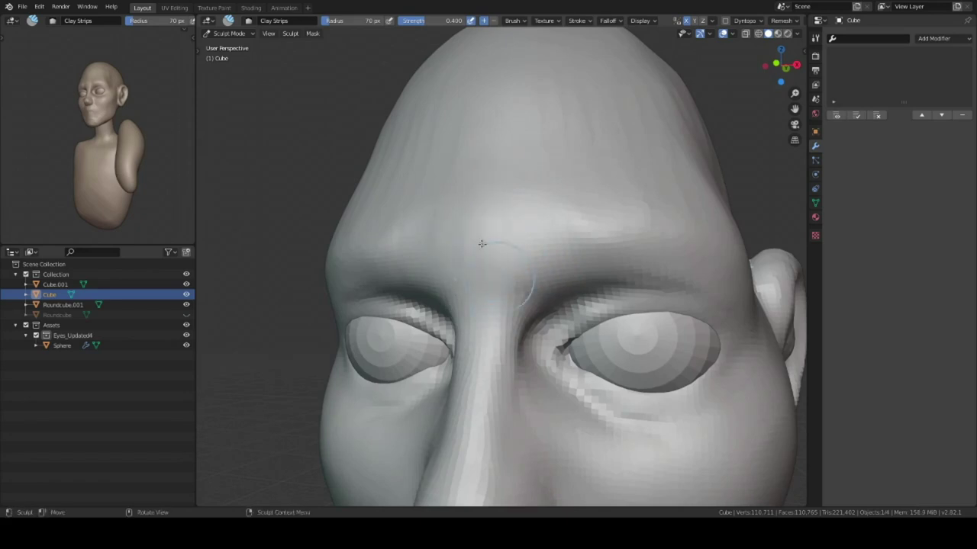
{"action": "scroll", "coordinate": [481, 243], "scroll_direction": "down", "scroll_amount": 5}
Step: Deepen the inner bowl of the ear from close side views
{"action": "middle_click_drag", "start_coordinate": [482, 243], "coordinate": [538, 275]}
{"action": "scroll", "coordinate": [555, 286], "scroll_direction": "up", "scroll_amount": 4}
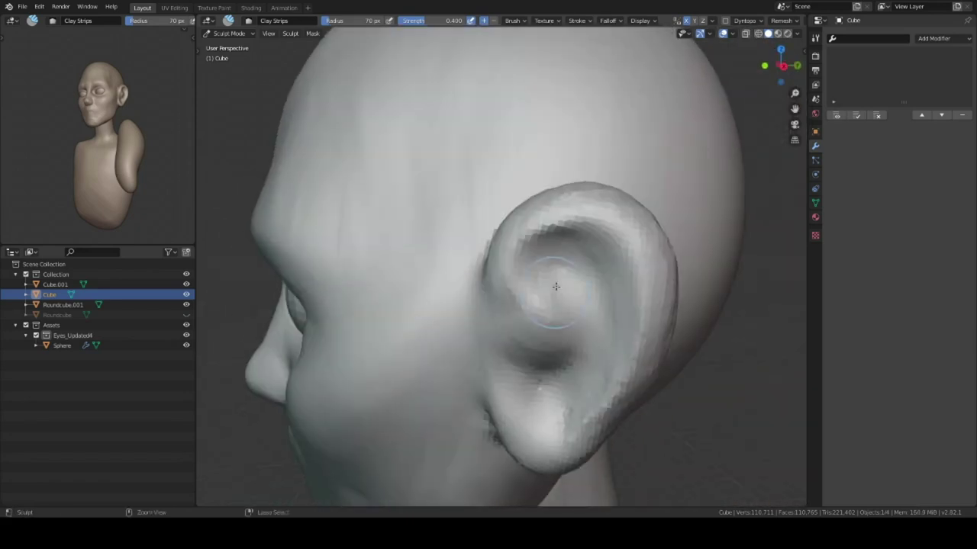
{"action": "mouse_move", "coordinate": [557, 340]}
{"action": "middle_mouse_down"}
{"action": "mouse_move", "coordinate": [566, 283]}
{"action": "mouse_move", "coordinate": [635, 304]}
{"action": "middle_mouse_up"}
{"action": "middle_click_drag", "start_coordinate": [562, 371], "coordinate": [538, 347]}
{"action": "mouse_move", "coordinate": [538, 347]}
{"action": "middle_mouse_down", "text": "ctrl"}
{"action": "mouse_move", "coordinate": [518, 329]}
{"action": "mouse_move", "coordinate": [565, 229]}
{"action": "mouse_move", "coordinate": [603, 328]}
{"action": "mouse_move", "coordinate": [584, 323]}
{"action": "mouse_move", "coordinate": [496, 353]}
{"action": "mouse_move", "coordinate": [547, 239]}
{"action": "middle_mouse_up", "text": "ctrl"}
Step: Unhide the hair Roundcube and sculpt it with Elastic Deform at strength 0.500, 115 px
{"action": "key", "text": "e"}
{"action": "scroll", "coordinate": [603, 328], "scroll_direction": "down", "scroll_amount": 5}
{"action": "key", "text": "Tab"}
{"action": "key", "text": "ctrl+Tab"}
Step: Drag the hair down past the jaw with Elastic Deform at 142 px, then return to Object Mode
{"action": "mouse_move", "coordinate": [531, 207]}
{"action": "middle_mouse_down"}
{"action": "mouse_move", "coordinate": [571, 280]}
{"action": "mouse_move", "coordinate": [574, 212]}
{"action": "mouse_move", "coordinate": [536, 320]}
{"action": "middle_mouse_up"}
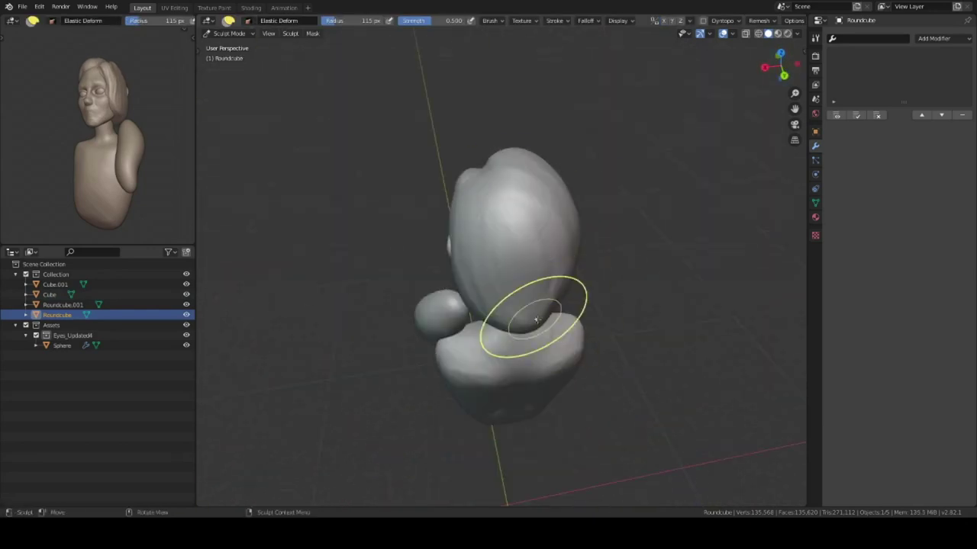
{"action": "mouse_move", "coordinate": [569, 281]}
{"action": "middle_mouse_down"}
{"action": "mouse_move", "coordinate": [523, 272]}
{"action": "mouse_move", "coordinate": [506, 299]}
{"action": "mouse_move", "coordinate": [655, 341]}
{"action": "mouse_move", "coordinate": [615, 240]}
{"action": "mouse_move", "coordinate": [541, 257]}
{"action": "mouse_move", "coordinate": [502, 438]}
{"action": "mouse_move", "coordinate": [585, 366]}
{"action": "mouse_move", "coordinate": [571, 371]}
{"action": "mouse_move", "coordinate": [525, 335]}
{"action": "mouse_move", "coordinate": [602, 302]}
{"action": "mouse_move", "coordinate": [447, 371]}
{"action": "mouse_move", "coordinate": [588, 295]}
{"action": "mouse_move", "coordinate": [491, 305]}
{"action": "mouse_move", "coordinate": [523, 327]}
{"action": "mouse_move", "coordinate": [578, 334]}
{"action": "middle_mouse_up"}
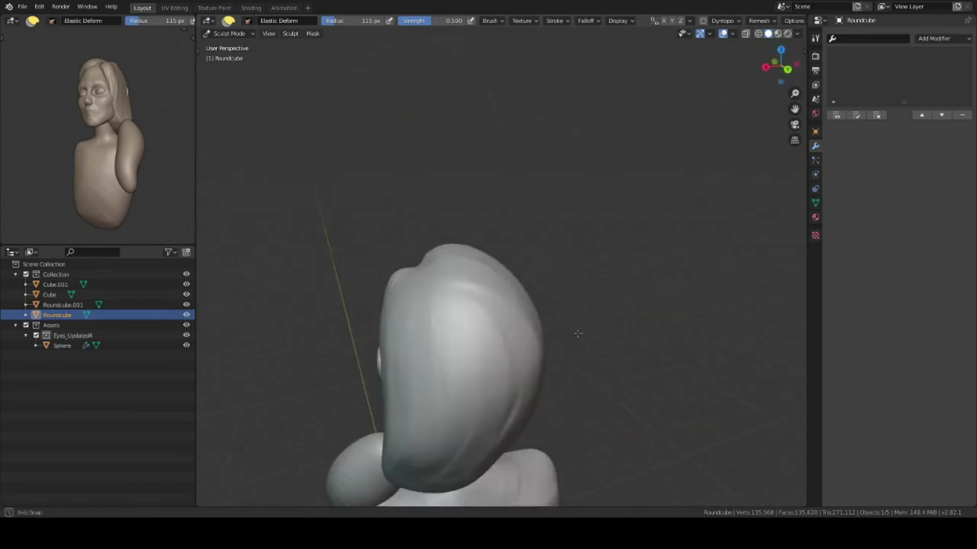
{"action": "middle_click_drag", "start_coordinate": [523, 291], "coordinate": [577, 314]}
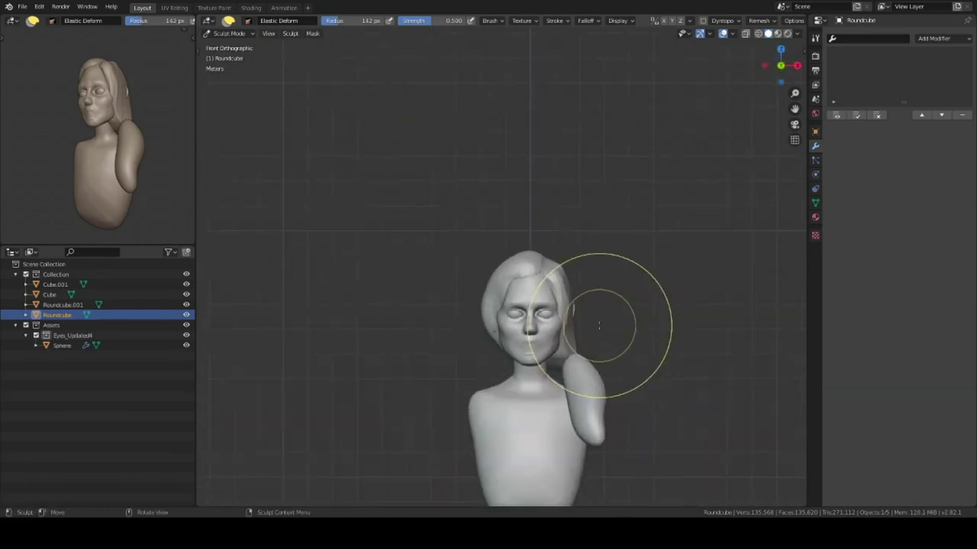
{"action": "mouse_move", "coordinate": [624, 357]}
{"action": "middle_mouse_down"}
{"action": "mouse_move", "coordinate": [549, 274]}
{"action": "mouse_move", "coordinate": [628, 283]}
{"action": "middle_mouse_up"}
{"action": "key", "text": "ctrl+Tab"}
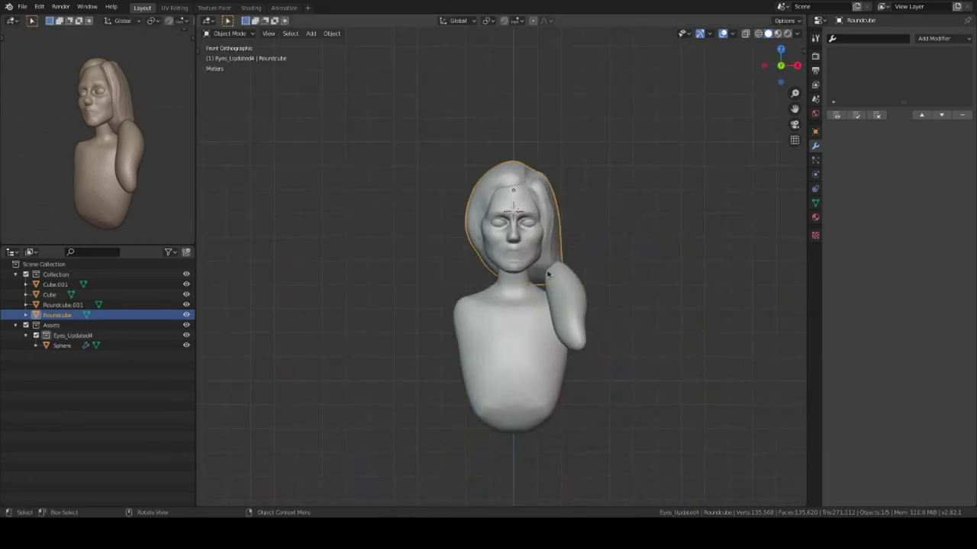
Step: Sculpt fuller lips, mouth corners and chin with Clay Strips at strength 0.570, radius 65 px
{"action": "left_click", "coordinate": [547, 274]}
{"action": "key", "text": "ctrl+Tab"}
{"action": "scroll", "coordinate": [562, 410], "scroll_direction": "up", "scroll_amount": 10}
{"action": "middle_click_drag", "start_coordinate": [563, 410], "coordinate": [552, 294]}
{"action": "scroll", "coordinate": [551, 295], "scroll_direction": "up", "scroll_amount": 4}
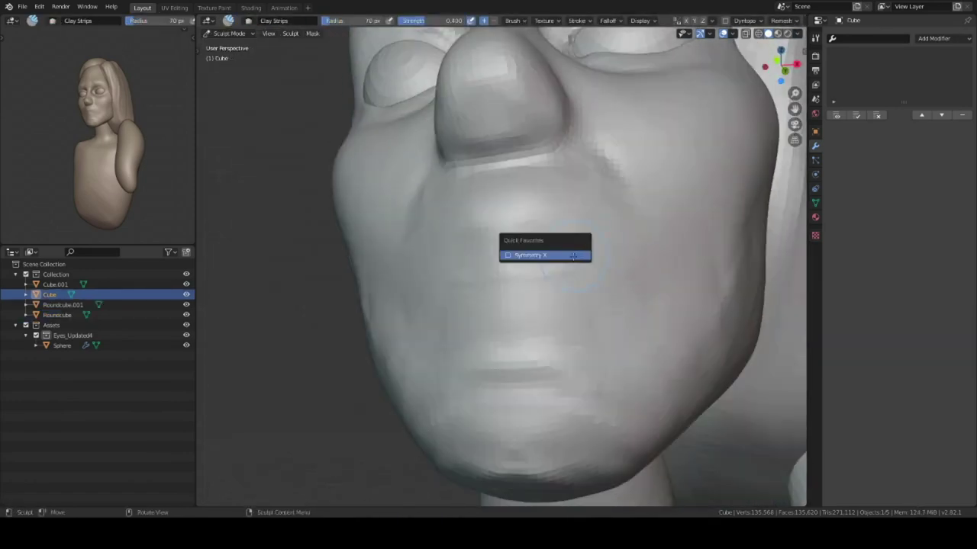
{"action": "middle_click_drag", "start_coordinate": [547, 192], "coordinate": [500, 229]}
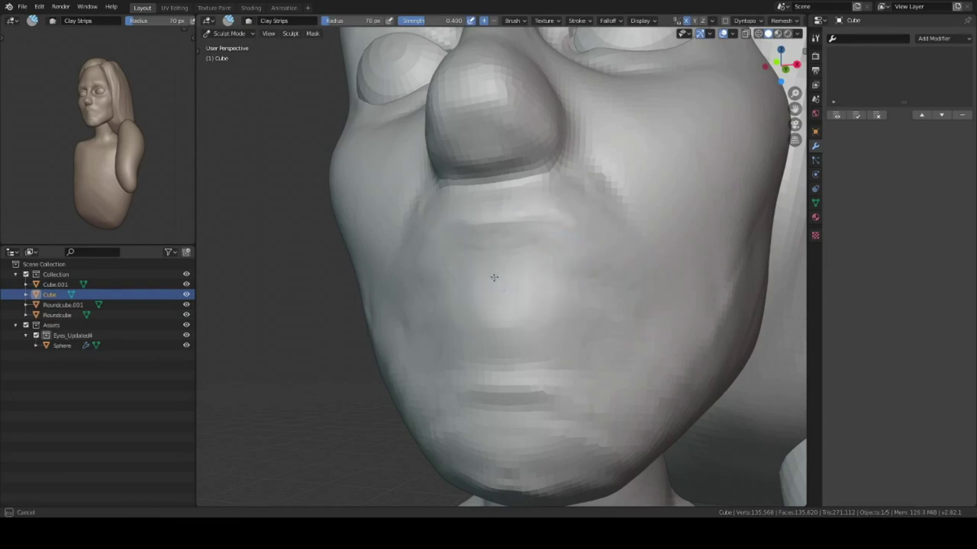
{"action": "mouse_move", "coordinate": [580, 304]}
{"action": "middle_mouse_down"}
{"action": "mouse_move", "coordinate": [556, 218]}
{"action": "mouse_move", "coordinate": [496, 221]}
{"action": "middle_mouse_up"}
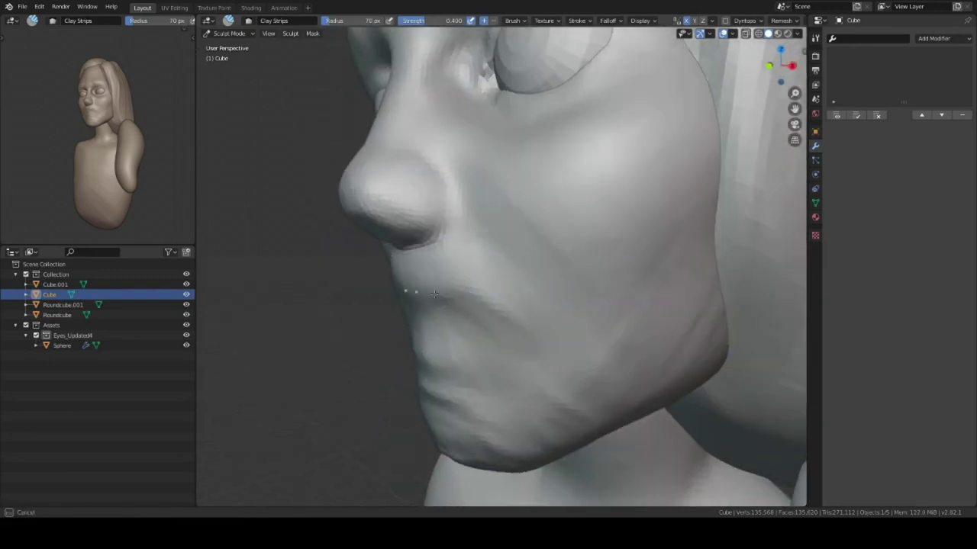
{"action": "mouse_move", "coordinate": [435, 294]}
{"action": "middle_mouse_down"}
{"action": "mouse_move", "coordinate": [477, 253]}
{"action": "mouse_move", "coordinate": [575, 267]}
{"action": "mouse_move", "coordinate": [503, 331]}
{"action": "middle_mouse_up"}
{"action": "mouse_move", "coordinate": [559, 366]}
{"action": "middle_mouse_down"}
{"action": "mouse_move", "coordinate": [539, 244]}
{"action": "mouse_move", "coordinate": [516, 283]}
{"action": "mouse_move", "coordinate": [516, 239]}
{"action": "mouse_move", "coordinate": [494, 283]}
{"action": "mouse_move", "coordinate": [490, 236]}
{"action": "mouse_move", "coordinate": [686, 292]}
{"action": "middle_mouse_up"}
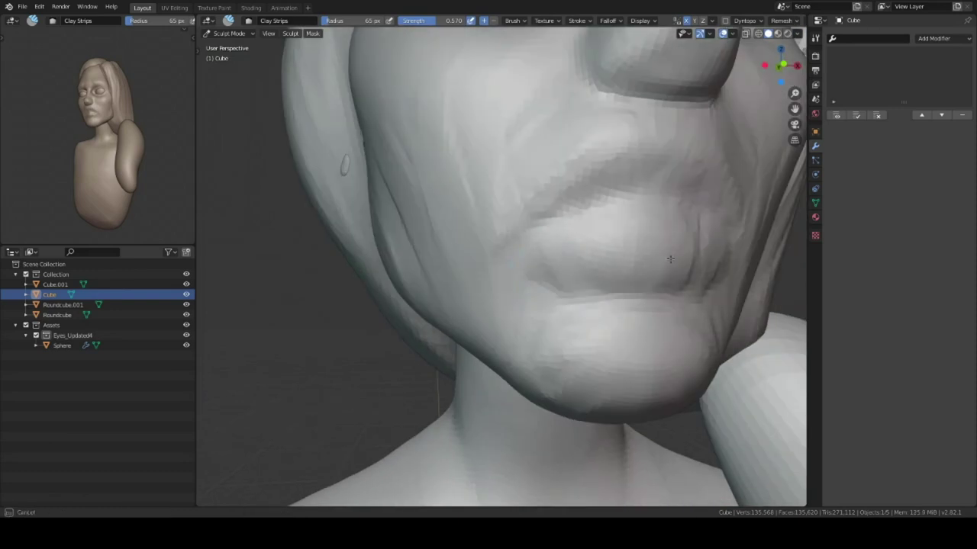
{"action": "middle_click_drag", "start_coordinate": [670, 260], "coordinate": [548, 254]}
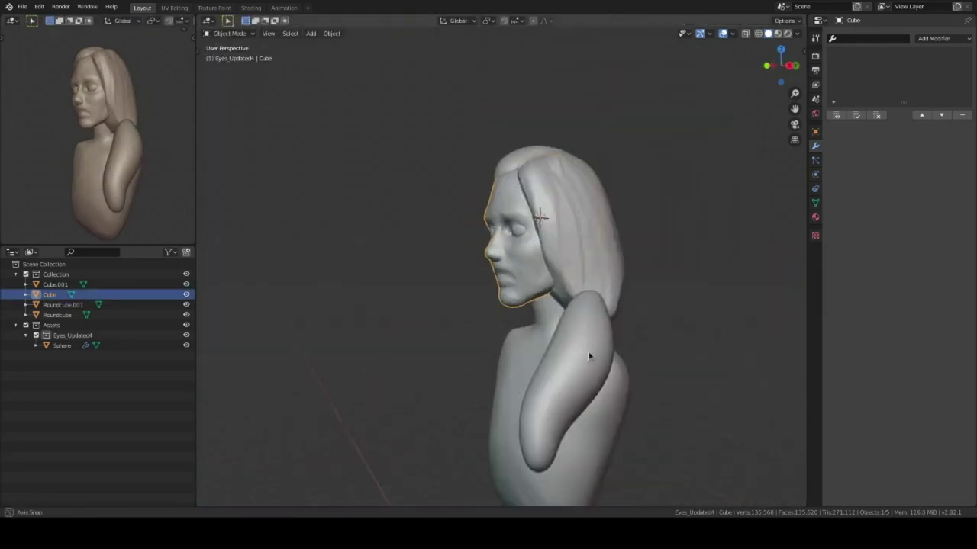
Step: Add level-2 Subdivision to the hair piece and deform it into a lock across the forehead
{"action": "mouse_move", "coordinate": [555, 417]}
{"action": "middle_mouse_down", "text": "shift"}
{"action": "mouse_move", "coordinate": [566, 306]}
{"action": "mouse_move", "coordinate": [554, 322]}
{"action": "middle_mouse_up", "text": "shift"}
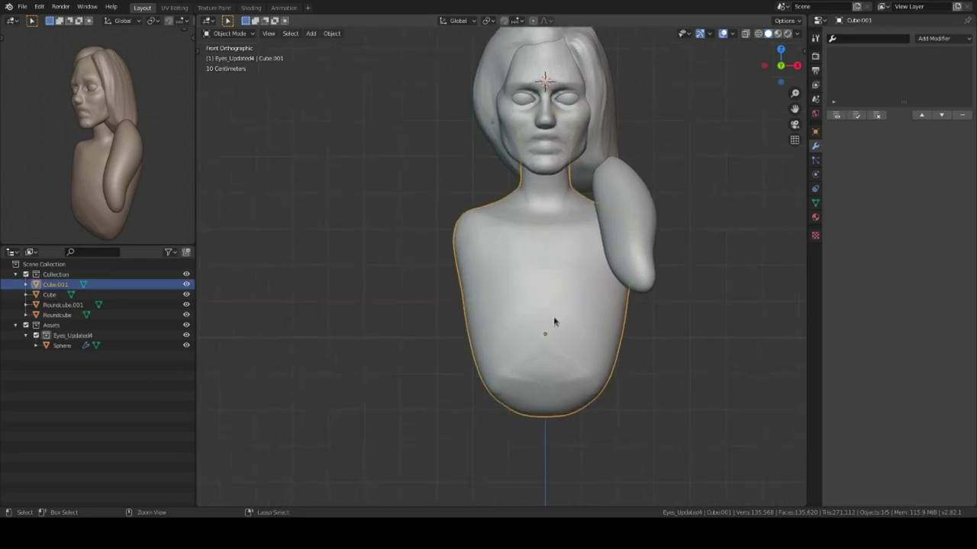
{"action": "key", "text": "q"}
{"action": "key", "text": "ctrl+2"}
{"action": "key", "text": "ctrl+Tab"}
{"action": "left_click_drag", "start_coordinate": [621, 229], "coordinate": [589, 251]}
{"action": "mouse_move", "coordinate": [589, 251]}
{"action": "middle_mouse_down"}
{"action": "mouse_move", "coordinate": [559, 267]}
{"action": "mouse_move", "coordinate": [540, 261]}
{"action": "mouse_move", "coordinate": [578, 244]}
{"action": "mouse_move", "coordinate": [571, 273]}
{"action": "mouse_move", "coordinate": [630, 330]}
{"action": "middle_mouse_up"}
{"action": "mouse_move", "coordinate": [493, 300]}
{"action": "middle_mouse_down"}
{"action": "mouse_move", "coordinate": [621, 240]}
{"action": "mouse_move", "coordinate": [567, 211]}
{"action": "mouse_move", "coordinate": [556, 349]}
{"action": "mouse_move", "coordinate": [602, 314]}
{"action": "mouse_move", "coordinate": [545, 251]}
{"action": "mouse_move", "coordinate": [447, 338]}
{"action": "mouse_move", "coordinate": [484, 343]}
{"action": "mouse_move", "coordinate": [508, 365]}
{"action": "mouse_move", "coordinate": [545, 283]}
{"action": "mouse_move", "coordinate": [589, 236]}
{"action": "mouse_move", "coordinate": [516, 214]}
{"action": "mouse_move", "coordinate": [597, 257]}
{"action": "mouse_move", "coordinate": [498, 328]}
{"action": "mouse_move", "coordinate": [476, 264]}
{"action": "mouse_move", "coordinate": [588, 283]}
{"action": "mouse_move", "coordinate": [501, 282]}
{"action": "mouse_move", "coordinate": [495, 334]}
{"action": "mouse_move", "coordinate": [496, 255]}
{"action": "mouse_move", "coordinate": [526, 244]}
{"action": "mouse_move", "coordinate": [534, 191]}
{"action": "middle_mouse_up"}
Step: Refine the hair lock with the Snake Hook brush, then return to Object Mode front view
{"action": "key", "text": "k"}
{"action": "left_click", "coordinate": [480, 20]}
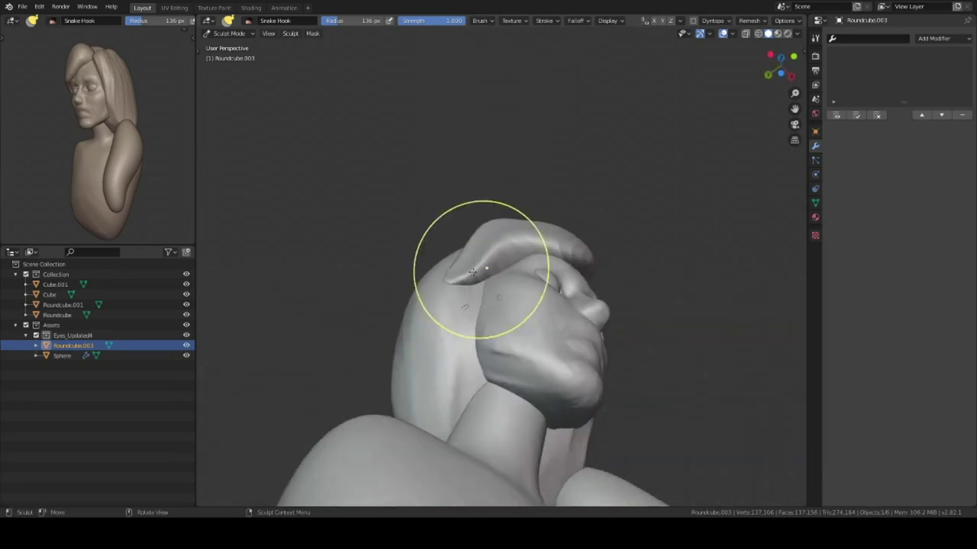
{"action": "middle_click_drag", "start_coordinate": [471, 262], "coordinate": [534, 251]}
{"action": "key", "text": "ctrl+Tab"}
{"action": "key", "text": "KP_1"}
{"action": "mouse_move", "coordinate": [605, 371]}
{"action": "middle_mouse_down"}
{"action": "mouse_move", "coordinate": [580, 315]}
{"action": "mouse_move", "coordinate": [584, 301]}
{"action": "mouse_move", "coordinate": [567, 298]}
{"action": "mouse_move", "coordinate": [613, 267]}
{"action": "middle_mouse_up"}
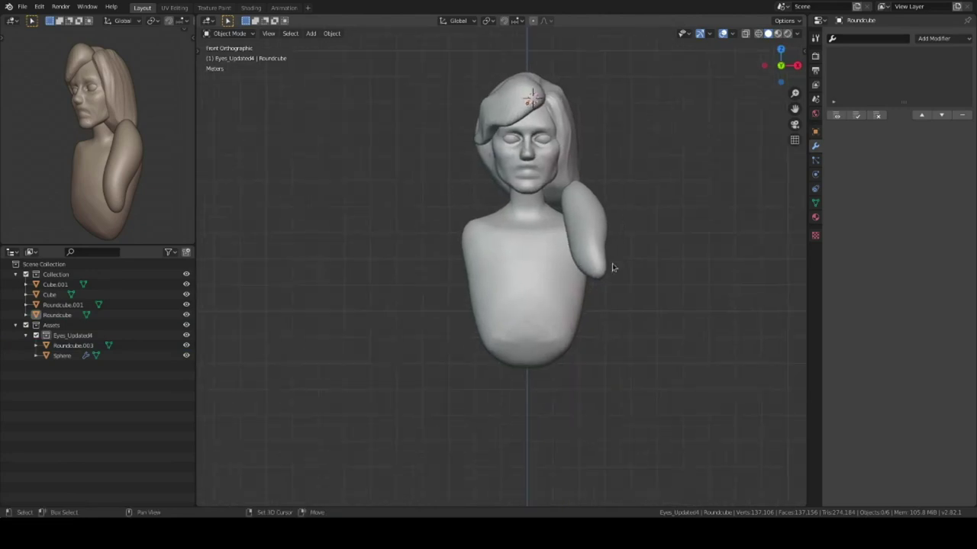
Step: Add a cylinder beside the bust and stretch it into a tall thin column
{"action": "key", "text": "shift+a"}
{"action": "left_click", "coordinate": [663, 328]}
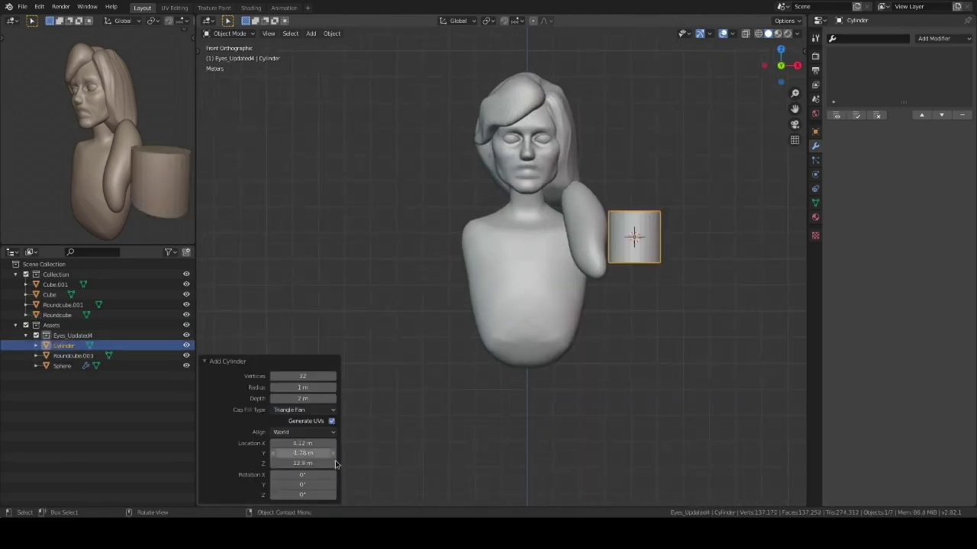
{"action": "key", "text": "g"}
{"action": "left_click", "coordinate": [661, 389]}
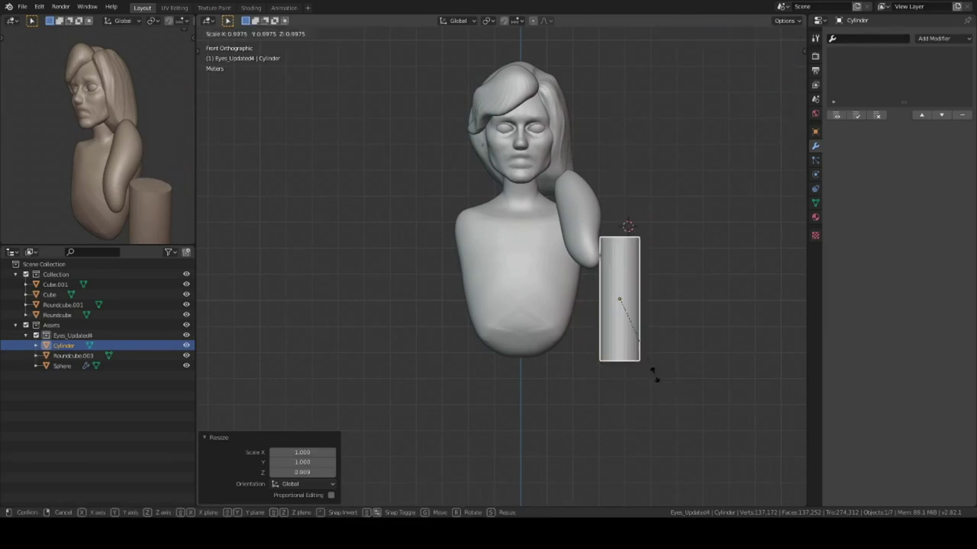
Step: Frame the head and select the hair objects
{"action": "left_click", "coordinate": [526, 152]}
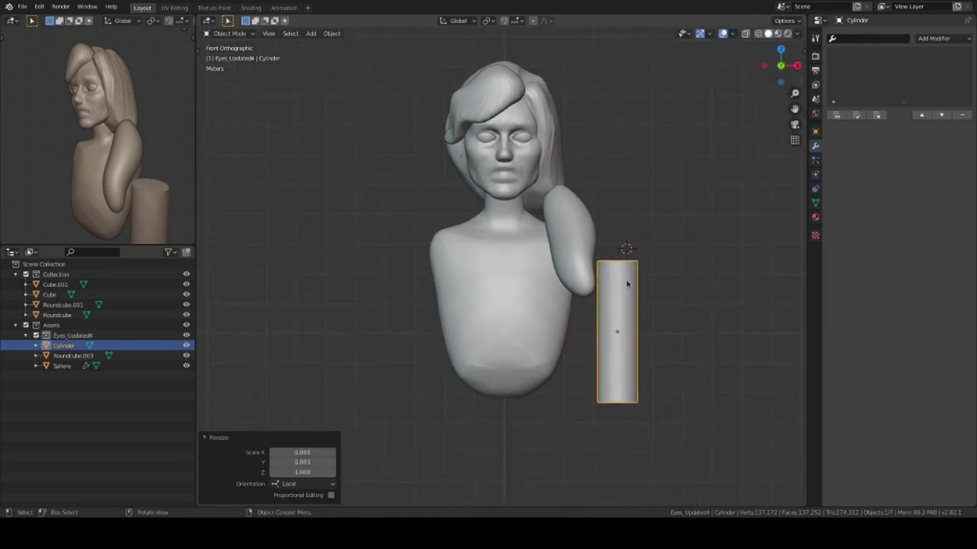
{"action": "key", "text": "KP_Decimal"}
{"action": "left_click", "coordinate": [579, 136], "text": "shift"}
Step: Hide the hair and add a single-vertex object at the brow for the eyebrow
{"action": "key", "text": "h"}
{"action": "scroll", "coordinate": [581, 219], "scroll_direction": "up", "scroll_amount": 1}
{"action": "key", "text": "shift+s"}
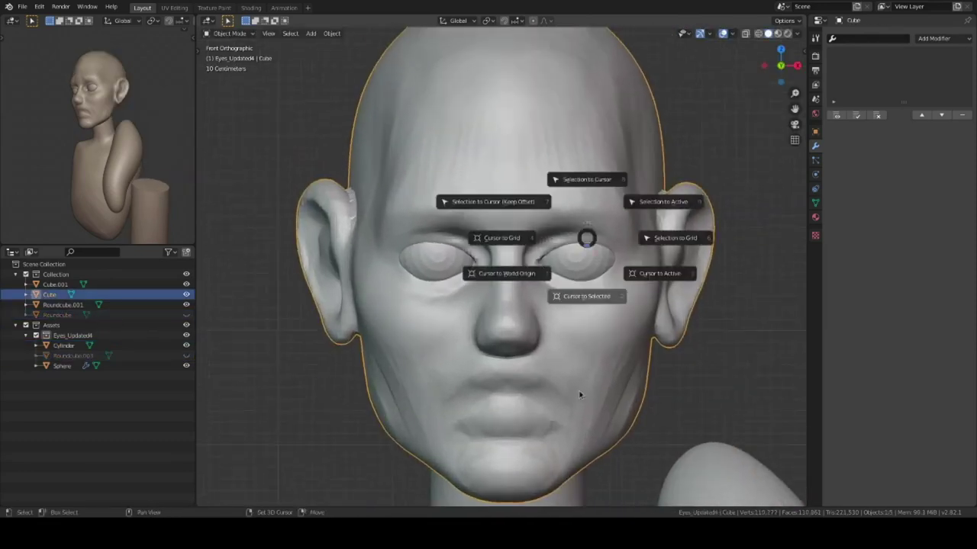
{"action": "left_click", "coordinate": [568, 267]}
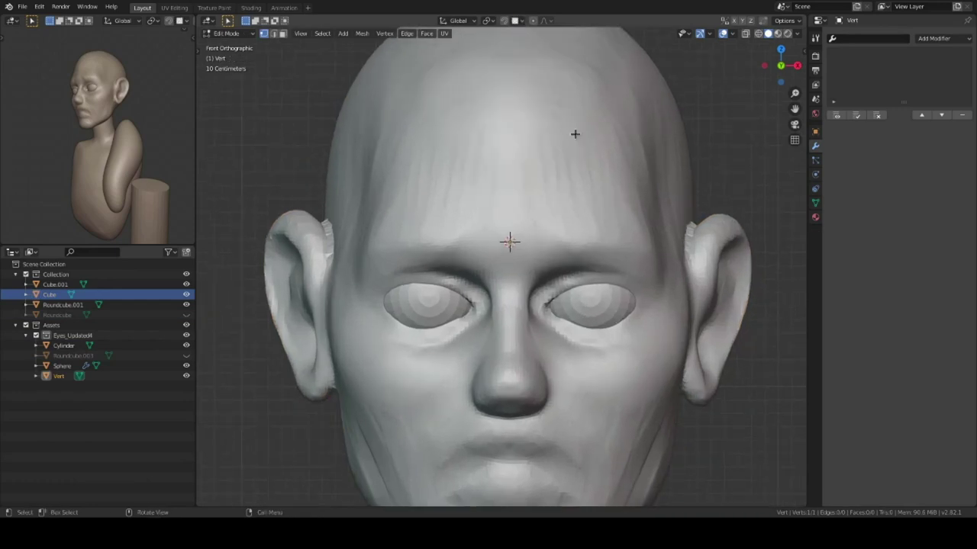
{"action": "left_click", "coordinate": [535, 242]}
{"action": "mouse_move", "coordinate": [535, 242]}
{"action": "middle_mouse_down"}
{"action": "mouse_move", "coordinate": [529, 251]}
{"action": "mouse_move", "coordinate": [548, 262]}
{"action": "middle_mouse_up"}
Step: Extrude the vertex along the brow line to trace the eyebrow shape
{"action": "key", "text": "e"}
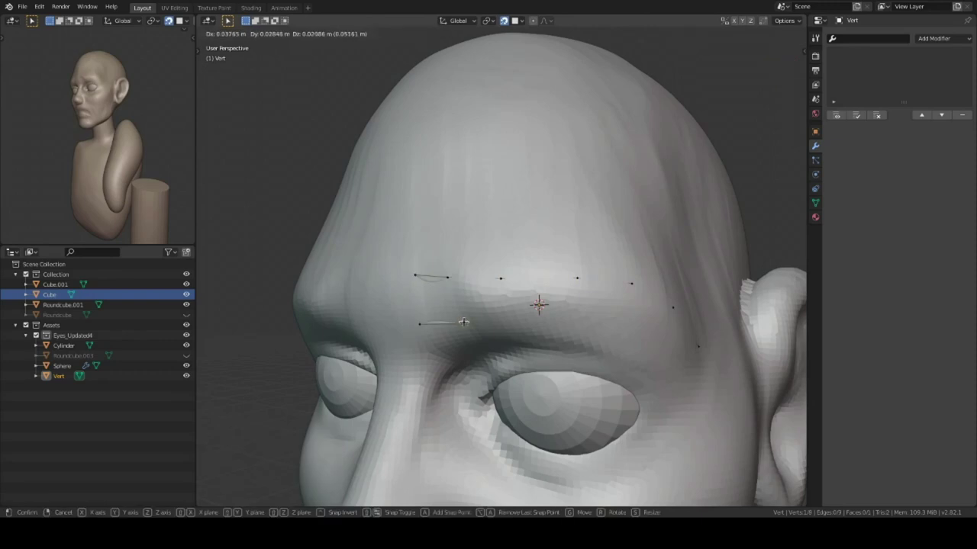
{"action": "key", "text": "alt+z"}
{"action": "left_click", "coordinate": [529, 297]}
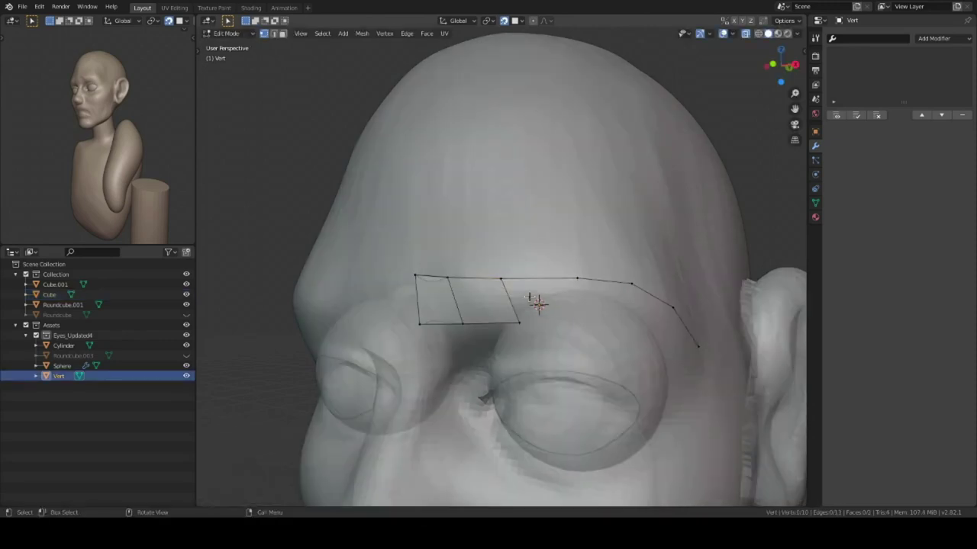
{"action": "left_click", "coordinate": [668, 328]}
{"action": "middle_click_drag", "start_coordinate": [667, 327], "coordinate": [597, 317]}
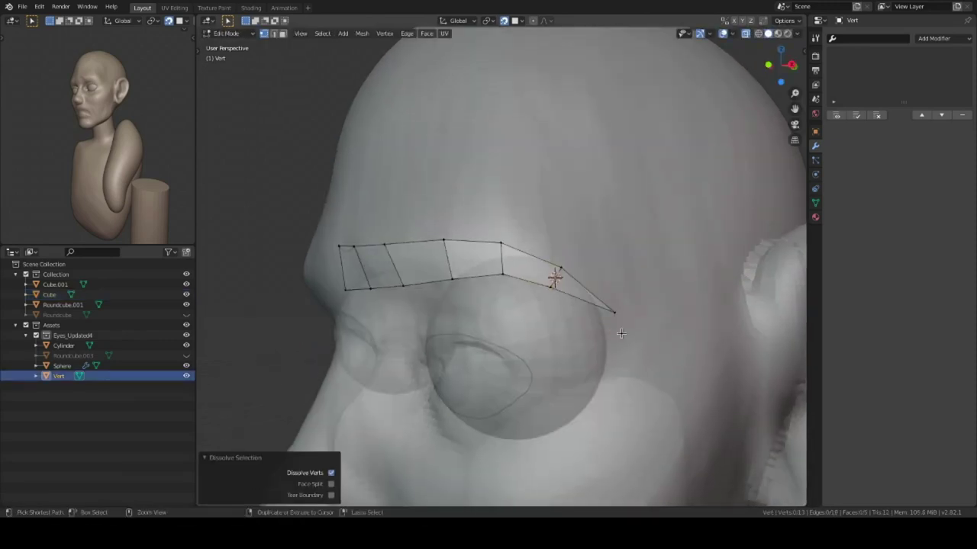
{"action": "left_click", "coordinate": [615, 316]}
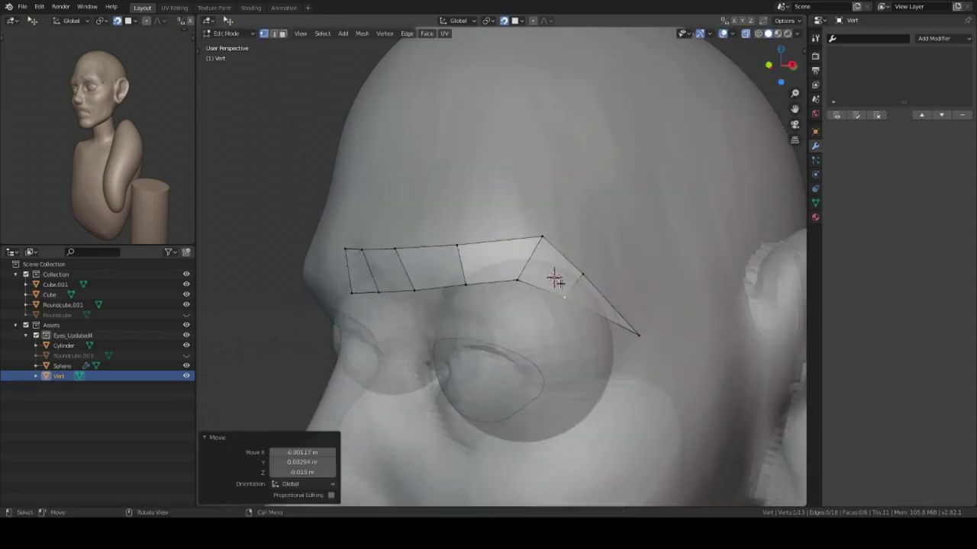
{"action": "key", "text": "alt+z"}
{"action": "middle_click_drag", "start_coordinate": [616, 316], "coordinate": [703, 218]}
Step: Give the eyebrow Mirror, Solidify and level-1 Subdivision modifiers
{"action": "left_click", "coordinate": [943, 38]}
{"action": "left_click", "coordinate": [767, 124]}
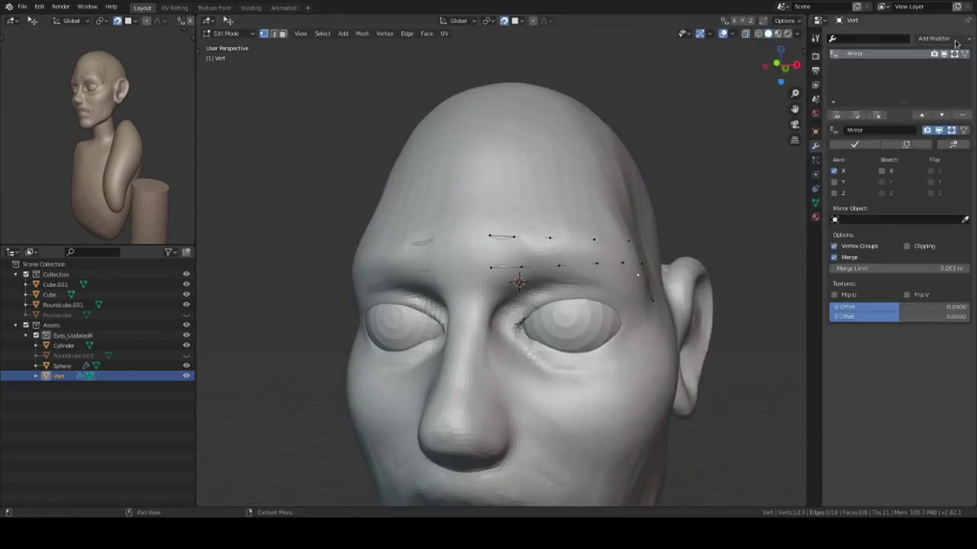
{"action": "left_click", "coordinate": [944, 38]}
{"action": "left_click", "coordinate": [767, 174]}
{"action": "mouse_move", "coordinate": [637, 267]}
{"action": "middle_mouse_down"}
{"action": "mouse_move", "coordinate": [519, 299]}
{"action": "mouse_move", "coordinate": [539, 320]}
{"action": "mouse_move", "coordinate": [570, 287]}
{"action": "middle_mouse_up"}
{"action": "key", "text": "ctrl+1"}
{"action": "scroll", "coordinate": [539, 320], "scroll_direction": "up", "scroll_amount": 3}
Step: Adjust the brow vertices in front view and return to Object Mode
{"action": "key", "text": "g"}
{"action": "left_click", "coordinate": [539, 325]}
{"action": "key", "text": "g"}
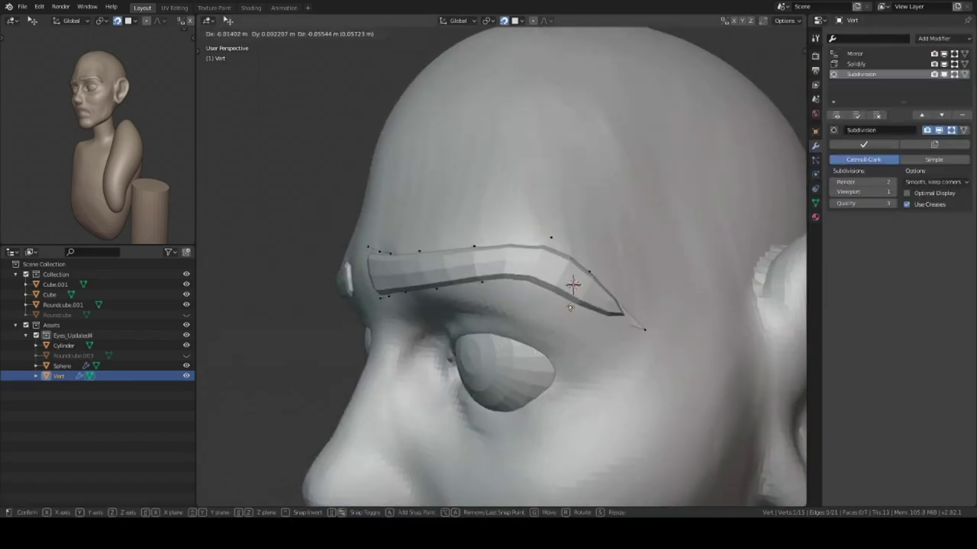
{"action": "key", "text": "KP_1"}
{"action": "scroll", "coordinate": [543, 360], "scroll_direction": "down", "scroll_amount": 3}
{"action": "key", "text": "z"}
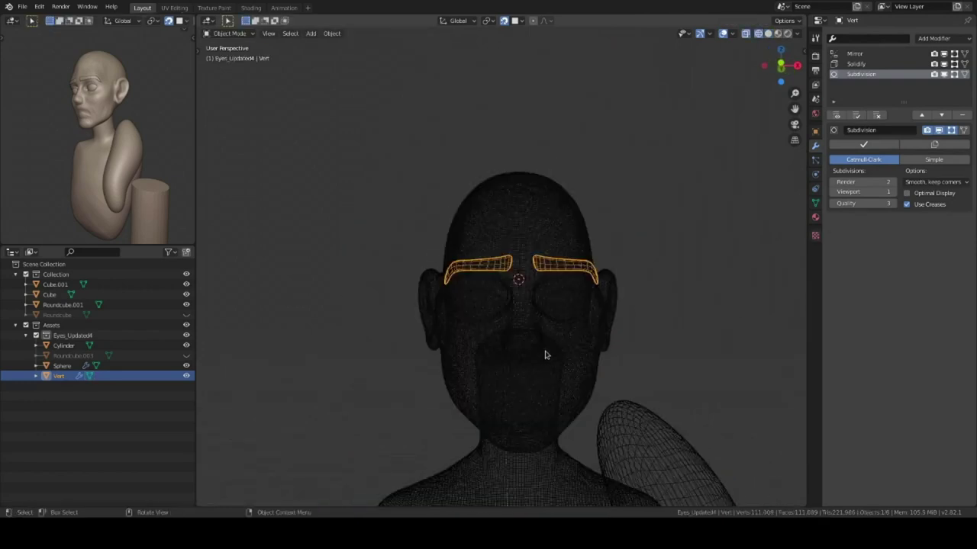
{"action": "key", "text": "Tab"}
Step: Unhide the hair and nudge the eyebrow vertices while seeing through the hair
{"action": "key", "text": "alt+h"}
{"action": "mouse_move", "coordinate": [544, 359]}
{"action": "middle_mouse_down"}
{"action": "mouse_move", "coordinate": [532, 335]}
{"action": "mouse_move", "coordinate": [558, 292]}
{"action": "middle_mouse_up"}
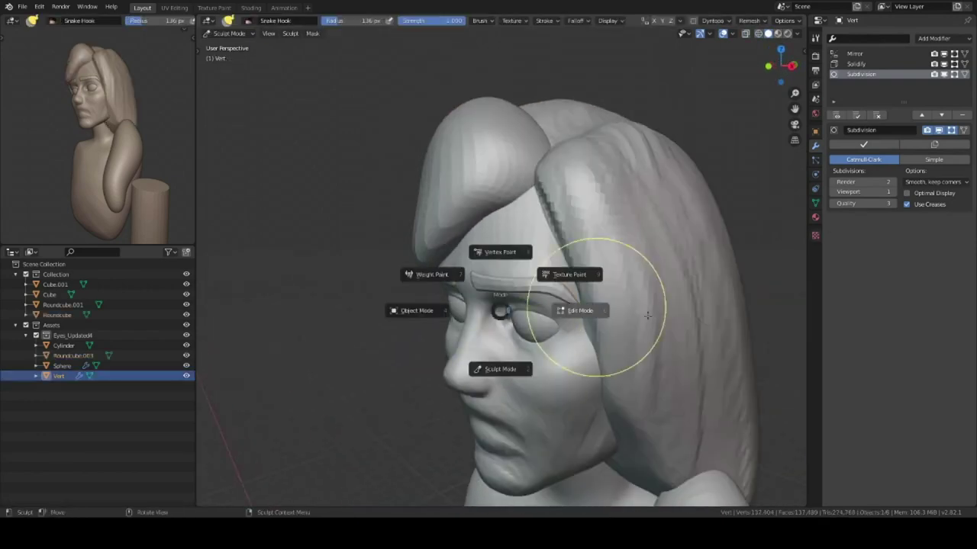
{"action": "left_click", "coordinate": [647, 315]}
{"action": "key", "text": "alt+z"}
{"action": "scroll", "coordinate": [647, 315], "scroll_direction": "up", "scroll_amount": 4}
{"action": "key", "text": "g"}
{"action": "left_click", "coordinate": [596, 261]}
{"action": "scroll", "coordinate": [596, 261], "scroll_direction": "down", "scroll_amount": 2}
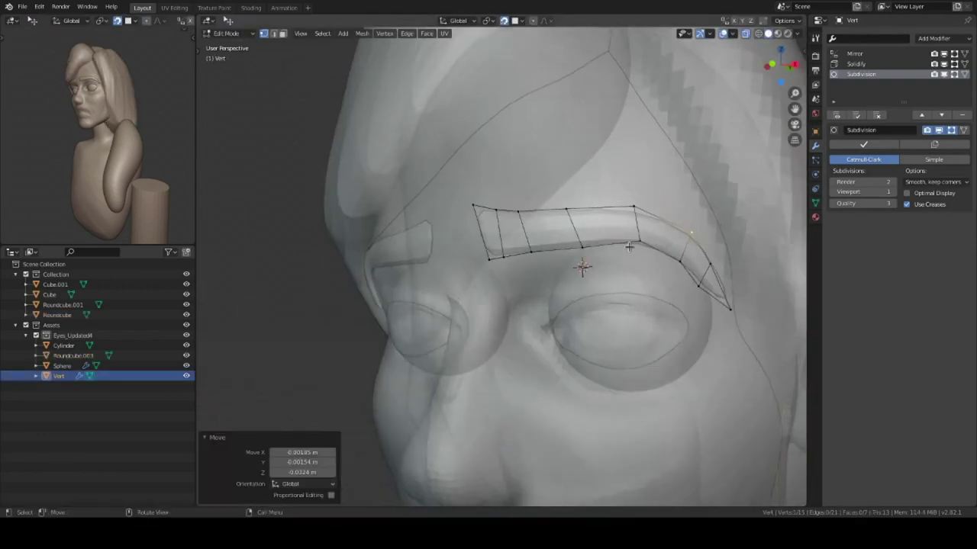
{"action": "key", "text": "alt+z"}
{"action": "scroll", "coordinate": [572, 302], "scroll_direction": "down", "scroll_amount": 3}
{"action": "scroll", "coordinate": [572, 302], "scroll_direction": "down", "scroll_amount": 2}
{"action": "key", "text": "ctrl+Tab"}
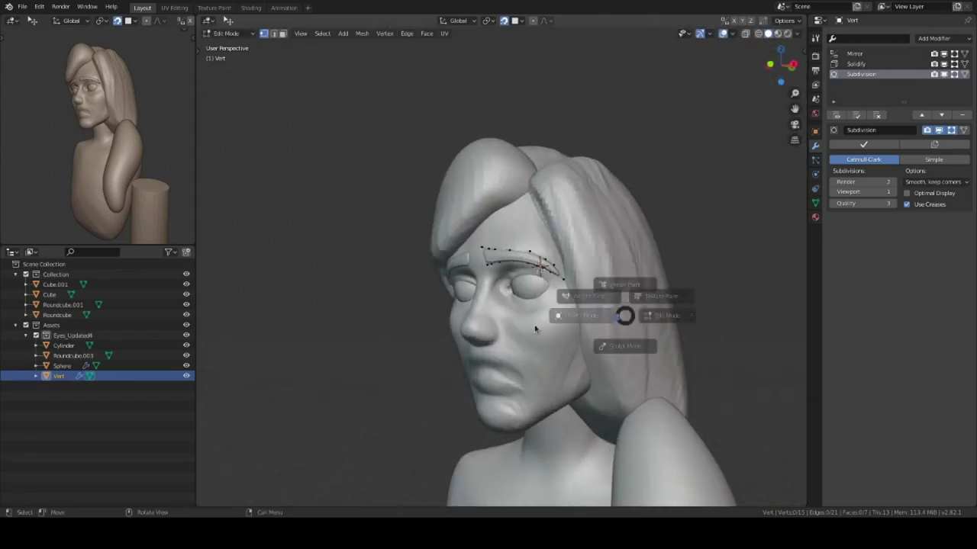
{"action": "left_click", "coordinate": [557, 328]}
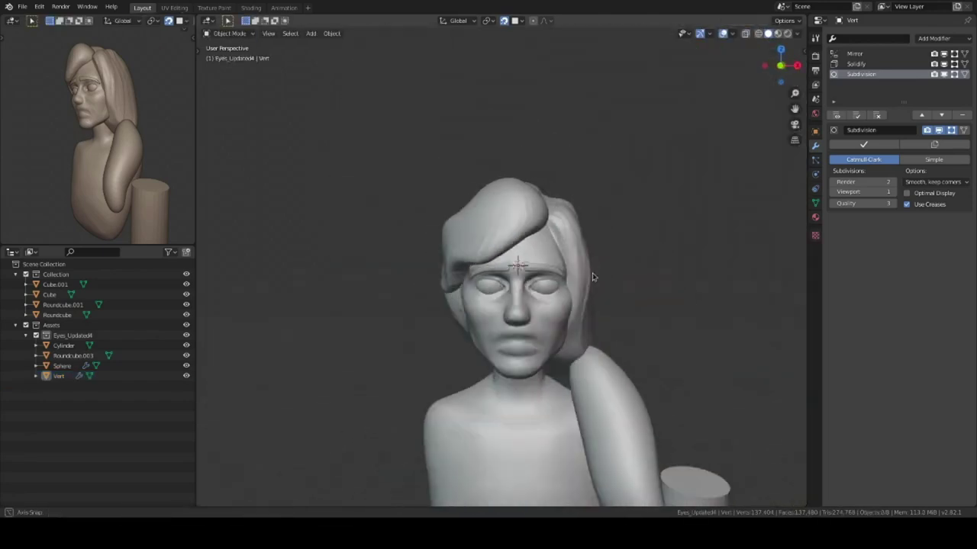
Step: Snake Hook the back hair piece into a rounded bob at 162 px, strength 0.394
{"action": "middle_click_drag", "start_coordinate": [545, 256], "coordinate": [532, 295]}
{"action": "left_click", "coordinate": [578, 275]}
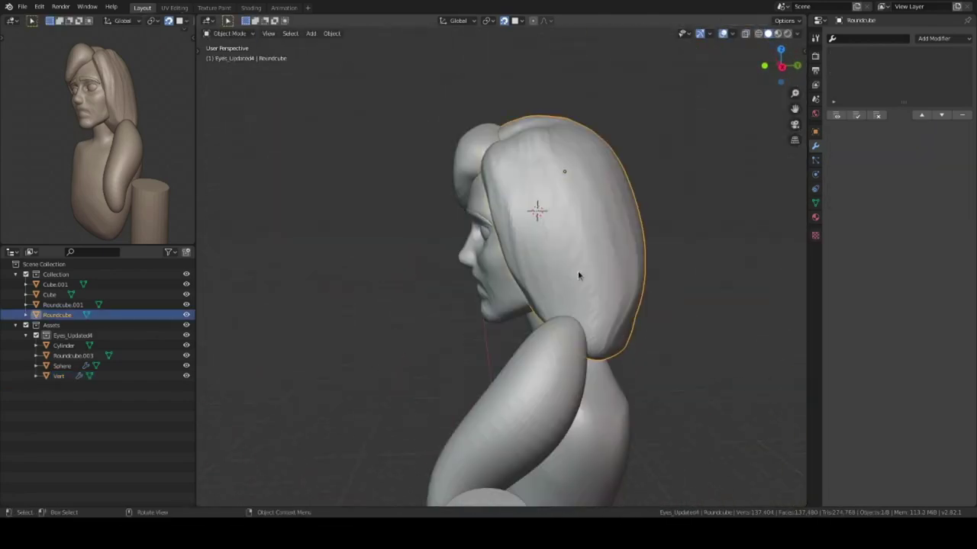
{"action": "key", "text": "shift+f"}
{"action": "left_click", "coordinate": [535, 316]}
{"action": "key", "text": "f"}
{"action": "left_click", "coordinate": [479, 20]}
{"action": "mouse_move", "coordinate": [589, 305]}
{"action": "middle_mouse_down"}
{"action": "mouse_move", "coordinate": [477, 347]}
{"action": "mouse_move", "coordinate": [534, 294]}
{"action": "mouse_move", "coordinate": [548, 312]}
{"action": "mouse_move", "coordinate": [609, 331]}
{"action": "mouse_move", "coordinate": [501, 290]}
{"action": "mouse_move", "coordinate": [573, 356]}
{"action": "mouse_move", "coordinate": [570, 206]}
{"action": "mouse_move", "coordinate": [560, 296]}
{"action": "mouse_move", "coordinate": [584, 270]}
{"action": "mouse_move", "coordinate": [582, 313]}
{"action": "mouse_move", "coordinate": [469, 355]}
{"action": "mouse_move", "coordinate": [527, 359]}
{"action": "middle_mouse_up"}
{"action": "key", "text": "ctrl+Tab"}
{"action": "key", "text": "KP_1"}
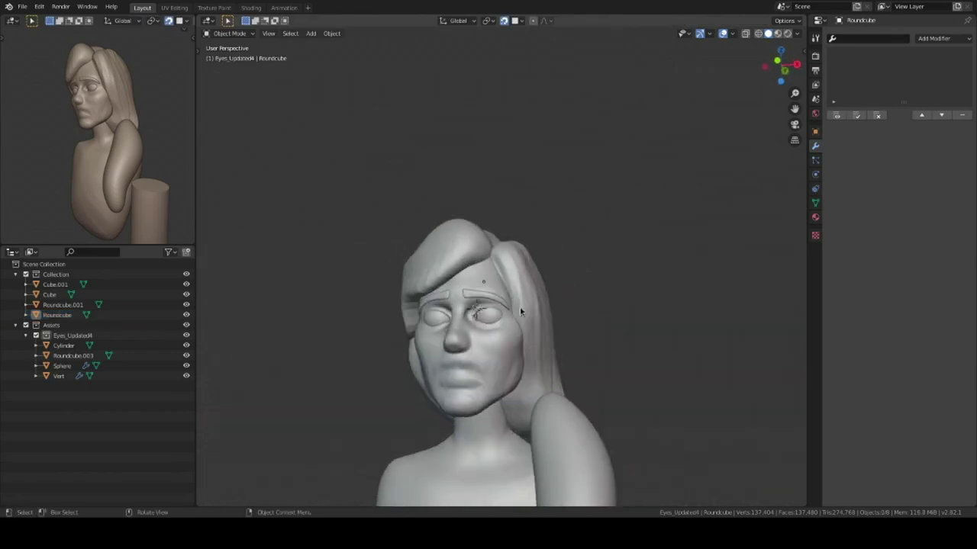
Step: Frame the body and shrink the tall cylinder down
{"action": "left_click", "coordinate": [545, 312]}
{"action": "key", "text": "KP_Decimal"}
{"action": "scroll", "coordinate": [560, 318], "scroll_direction": "down", "scroll_amount": 5, "text": "shift"}
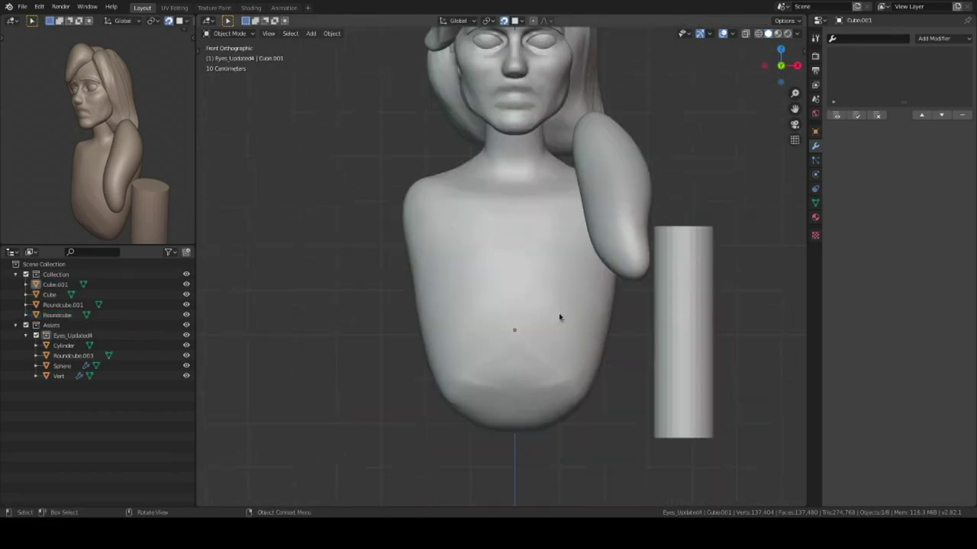
{"action": "mouse_move", "coordinate": [615, 256]}
{"action": "middle_mouse_down"}
{"action": "mouse_move", "coordinate": [571, 255]}
{"action": "mouse_move", "coordinate": [606, 218]}
{"action": "mouse_move", "coordinate": [508, 283]}
{"action": "mouse_move", "coordinate": [544, 284]}
{"action": "mouse_move", "coordinate": [610, 233]}
{"action": "mouse_move", "coordinate": [560, 342]}
{"action": "mouse_move", "coordinate": [541, 287]}
{"action": "mouse_move", "coordinate": [516, 361]}
{"action": "mouse_move", "coordinate": [529, 349]}
{"action": "mouse_move", "coordinate": [489, 335]}
{"action": "mouse_move", "coordinate": [504, 254]}
{"action": "mouse_move", "coordinate": [453, 306]}
{"action": "mouse_move", "coordinate": [558, 252]}
{"action": "mouse_move", "coordinate": [634, 317]}
{"action": "middle_mouse_up"}
{"action": "scroll", "coordinate": [544, 283], "scroll_direction": "up", "scroll_amount": 3}
{"action": "key", "text": "ctrl+Tab"}
{"action": "key", "text": "KP_1"}
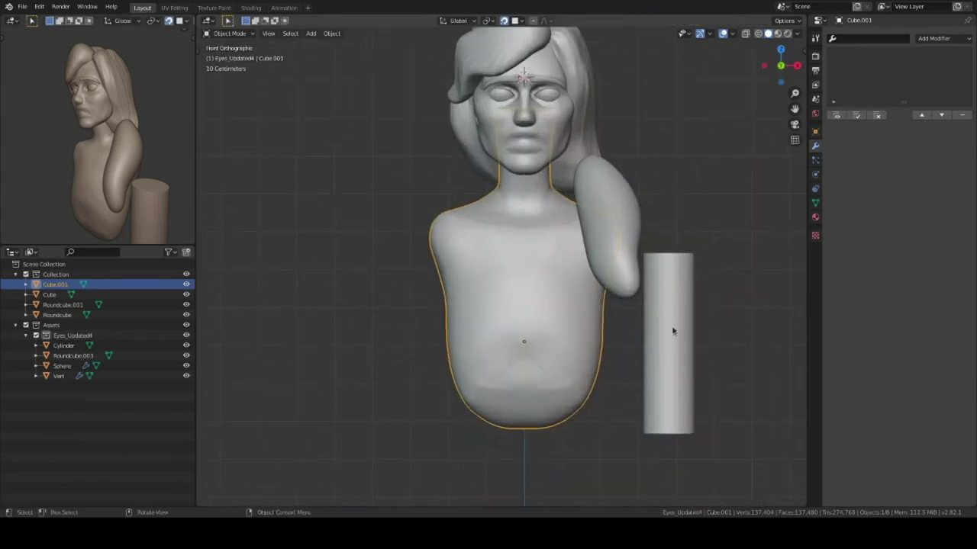
{"action": "left_click", "coordinate": [688, 364]}
Step: Move the cylinder under the upper arm, angled down like a forearm
{"action": "key", "text": "g"}
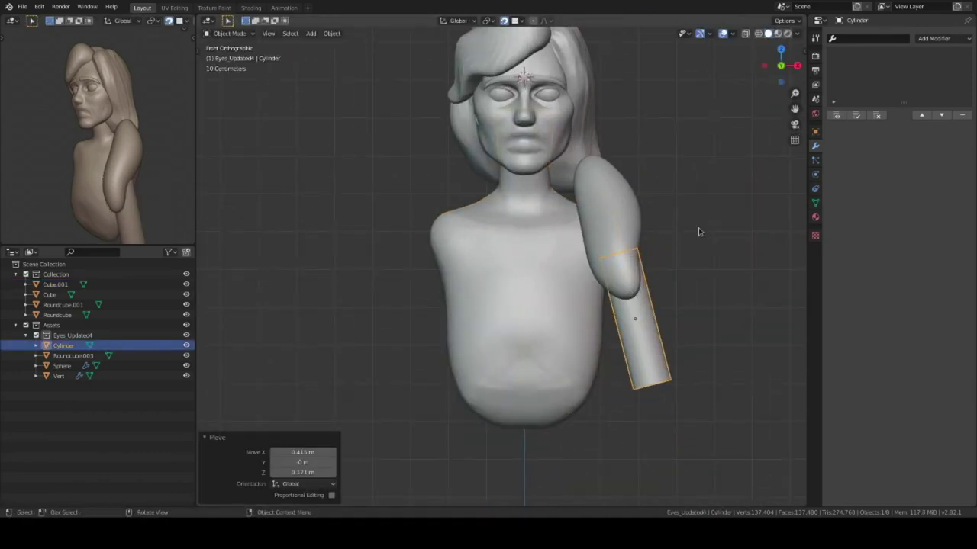
{"action": "left_click", "coordinate": [709, 33]}
{"action": "left_click", "coordinate": [676, 151]}
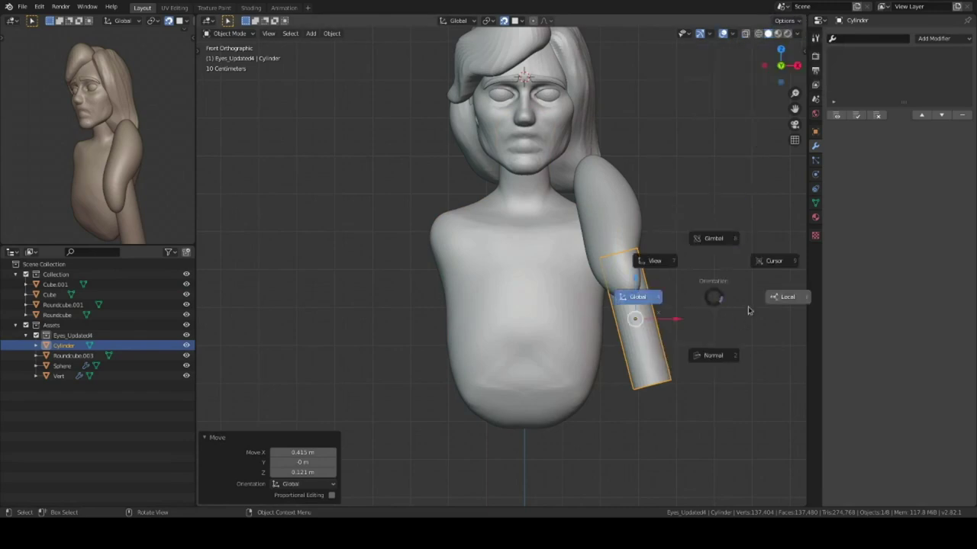
{"action": "left_click", "coordinate": [625, 251]}
{"action": "middle_click_drag", "start_coordinate": [624, 251], "coordinate": [584, 270]}
{"action": "key", "text": "KP_3"}
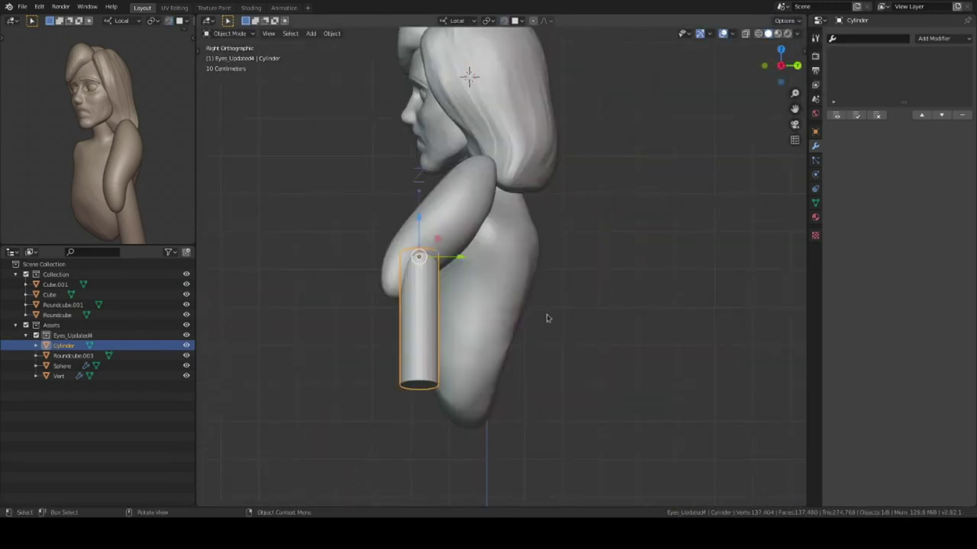
{"action": "key", "text": "KP_1"}
{"action": "left_click", "coordinate": [717, 305]}
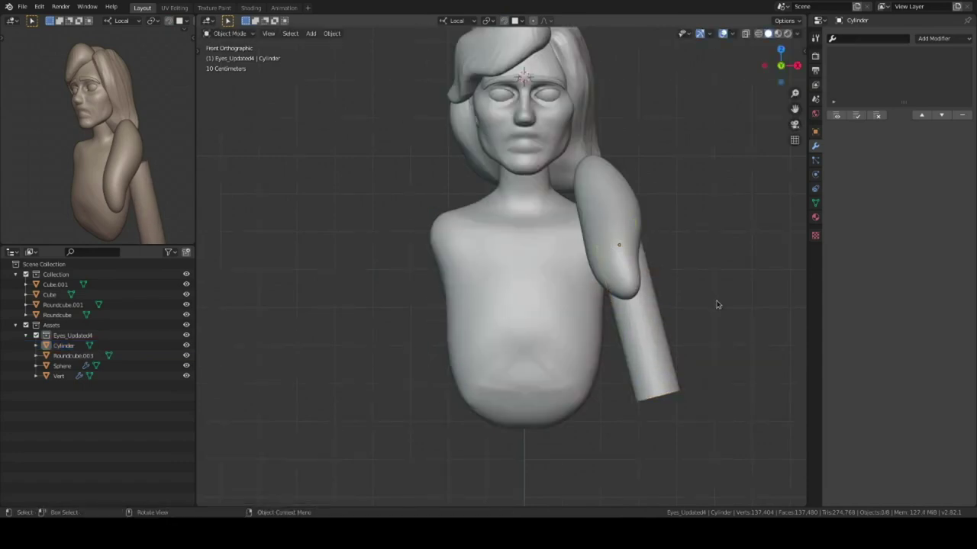
Step: Scale the cylinder down slightly and delete the extra cylinder copies
{"action": "key", "text": "s"}
{"action": "mouse_move", "coordinate": [609, 293]}
{"action": "middle_mouse_down", "text": "shift"}
{"action": "mouse_move", "coordinate": [580, 259]}
{"action": "mouse_move", "coordinate": [636, 283]}
{"action": "mouse_move", "coordinate": [581, 249]}
{"action": "middle_mouse_up", "text": "shift"}
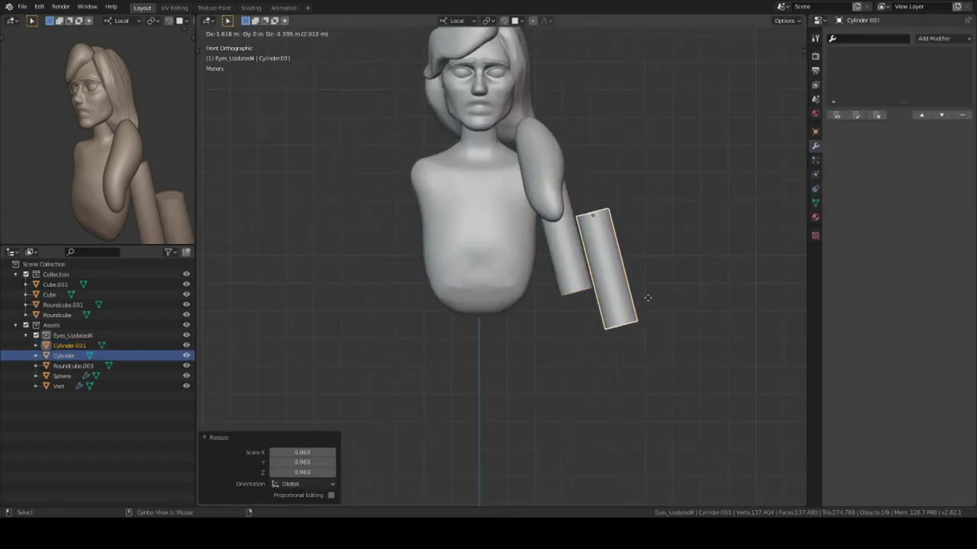
{"action": "key", "text": "x"}
{"action": "left_click", "coordinate": [621, 247]}
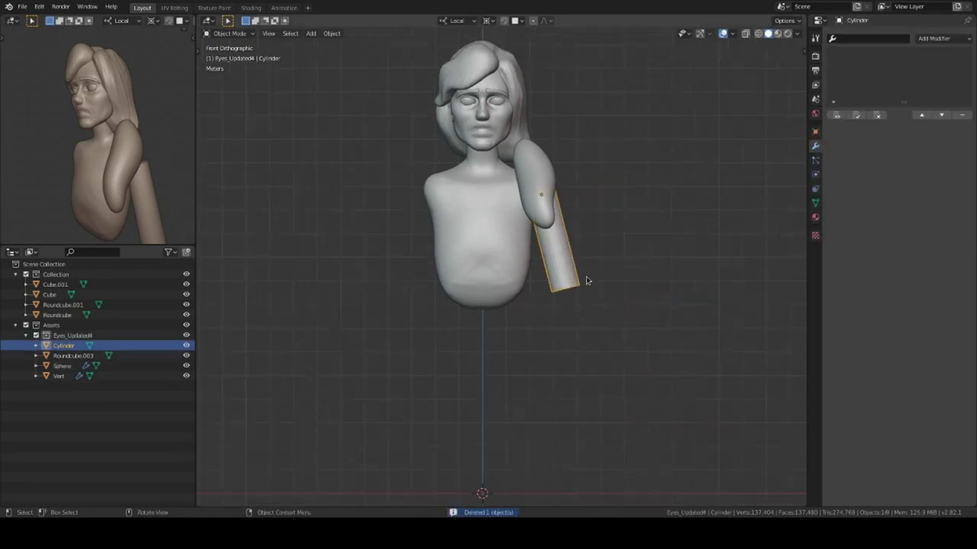
{"action": "key", "text": "g"}
{"action": "left_click", "coordinate": [636, 270]}
{"action": "key", "text": "x"}
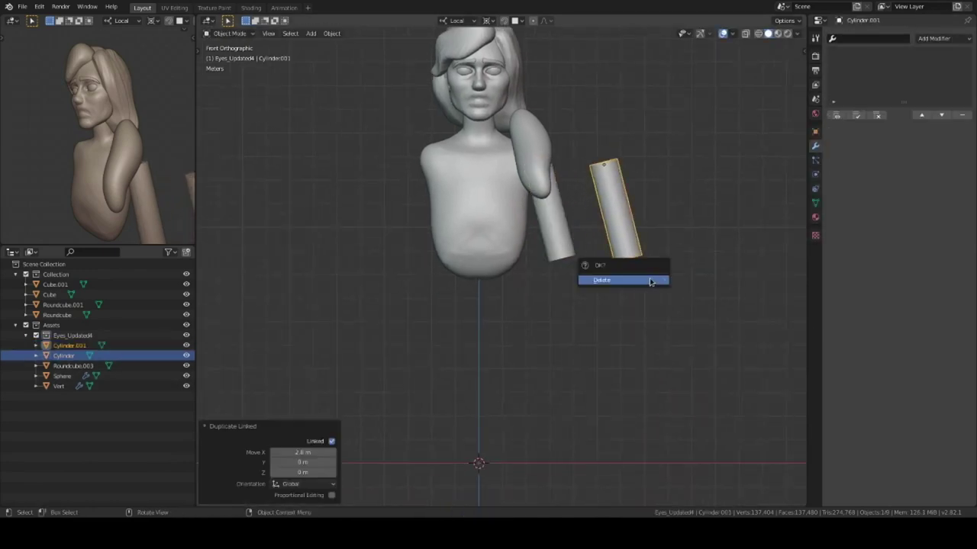
{"action": "left_click", "coordinate": [645, 281]}
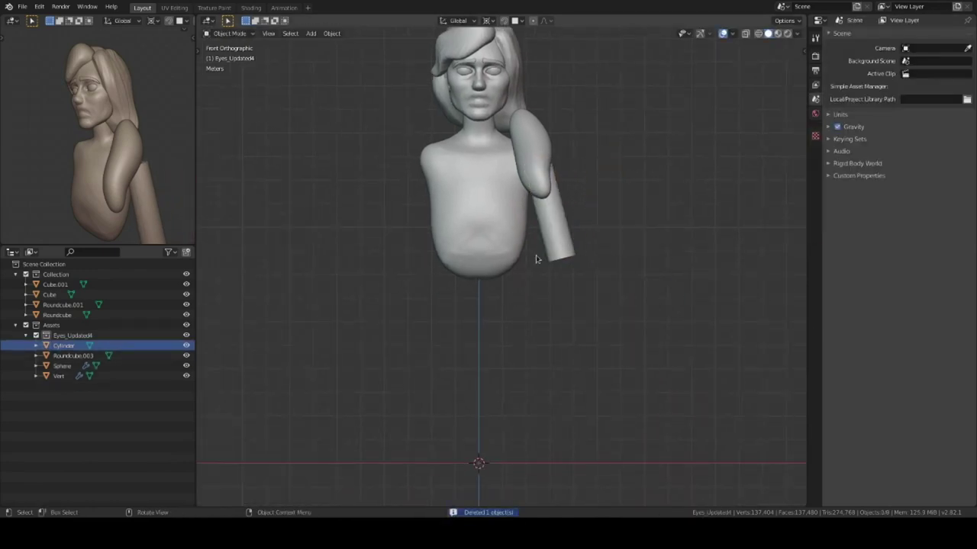
Step: Cancel the pending cylinder moves and apply the right-arm cylinder's transforms
{"action": "right_click", "coordinate": [601, 268]}
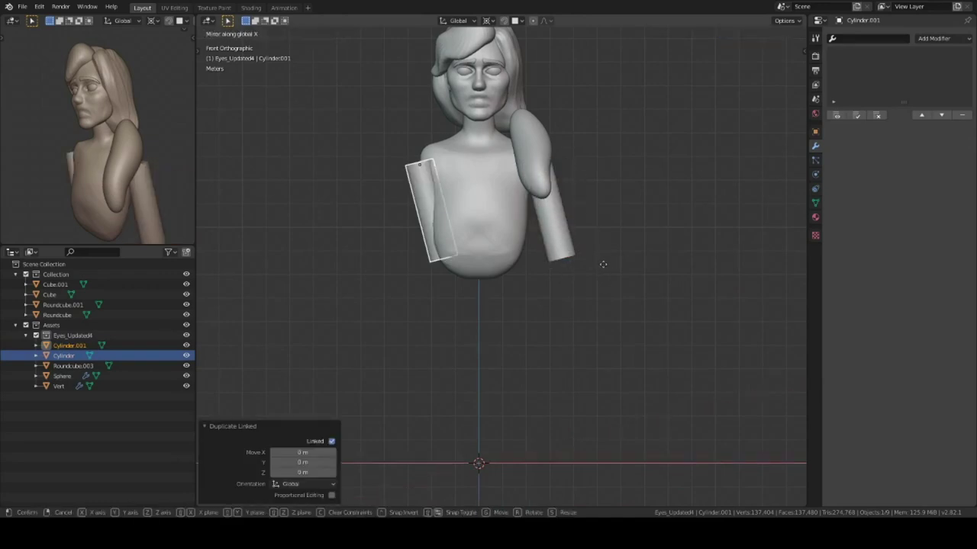
{"action": "middle_click_drag", "start_coordinate": [579, 278], "coordinate": [621, 289], "text": "shift"}
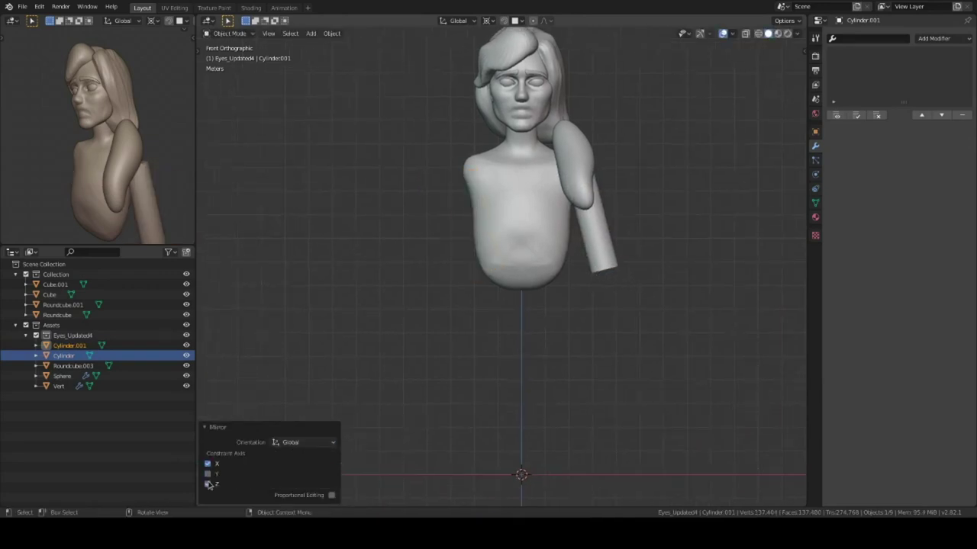
{"action": "scroll", "coordinate": [512, 244], "scroll_direction": "up", "scroll_amount": 2}
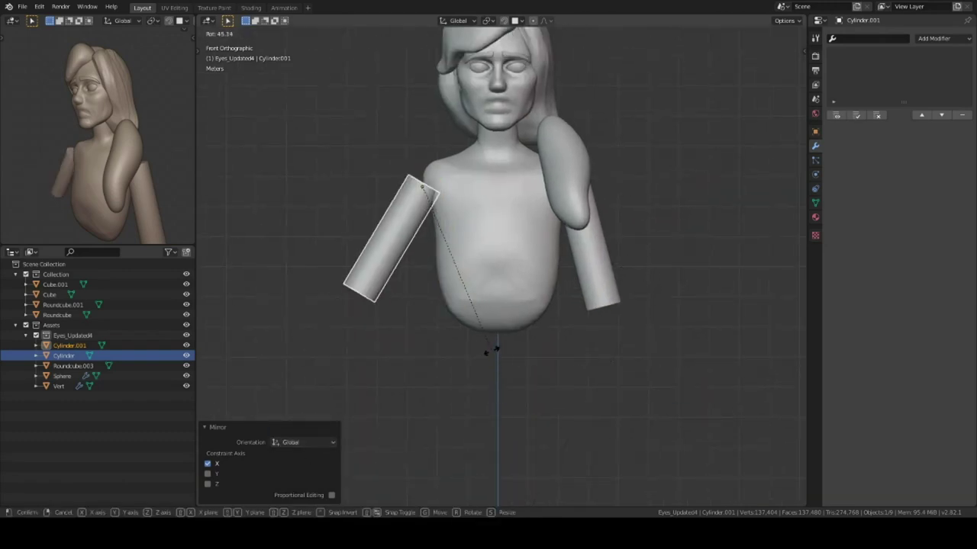
{"action": "right_click", "coordinate": [500, 247]}
{"action": "left_click", "coordinate": [602, 306]}
{"action": "key", "text": "ctrl+a"}
{"action": "left_click", "coordinate": [560, 320]}
Step: Delete the stray left-side cylinder and view the figure from the right side
{"action": "key", "text": "Delete"}
{"action": "left_click", "coordinate": [621, 279]}
{"action": "key", "text": "ctrl+a"}
{"action": "left_click", "coordinate": [621, 279]}
{"action": "key", "text": "ctrl+Tab"}
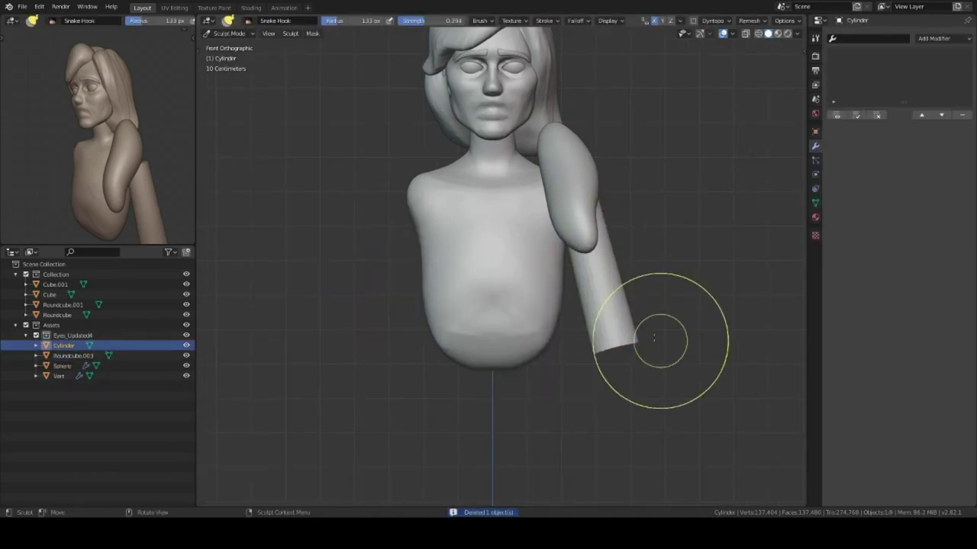
{"action": "key", "text": "ctrl+Tab"}
{"action": "key", "text": "KP_3"}
Step: Duplicate the arm cylinder below the elbow and rotate it 23.3° as a forearm
{"action": "key", "text": "r"}
{"action": "left_click", "coordinate": [581, 276]}
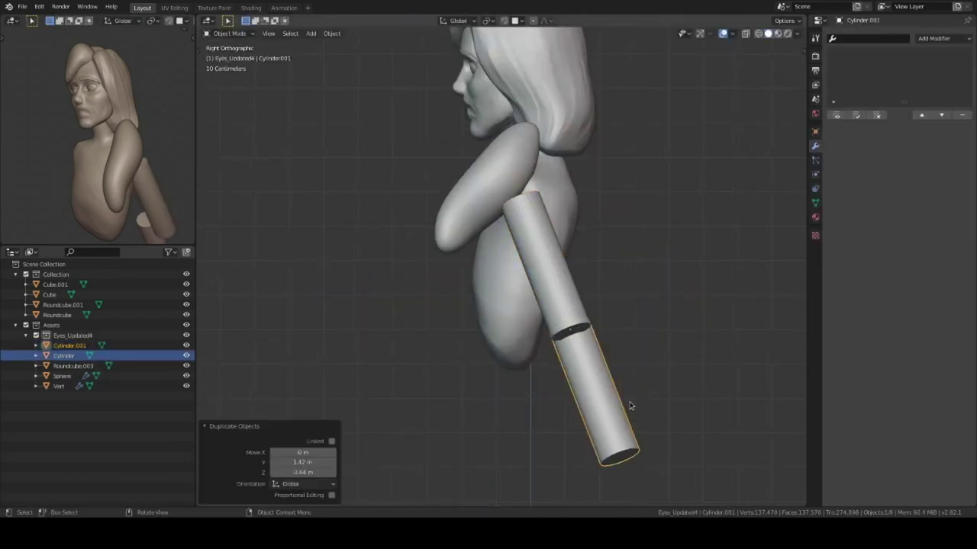
{"action": "key", "text": "KP_1"}
{"action": "key", "text": "g"}
{"action": "left_click", "coordinate": [623, 345]}
{"action": "key", "text": "KP_3"}
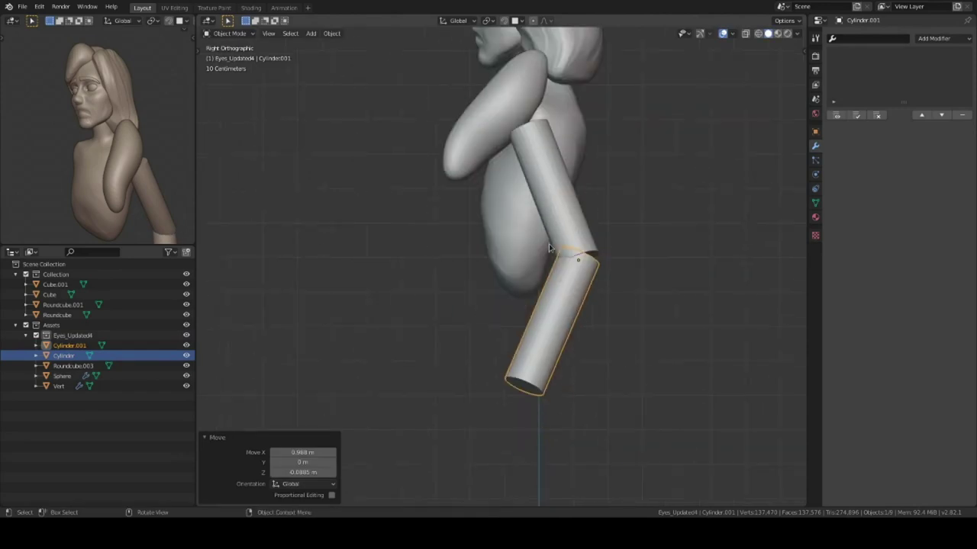
{"action": "key", "text": "r"}
{"action": "key", "text": "Escape"}
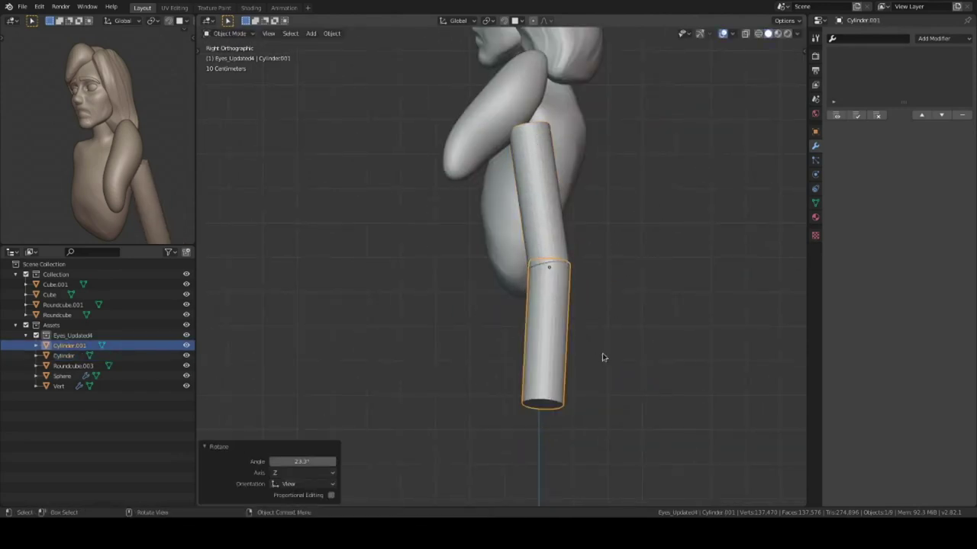
{"action": "middle_click_drag", "start_coordinate": [608, 377], "coordinate": [590, 338], "text": "shift"}
{"action": "key", "text": "KP_1"}
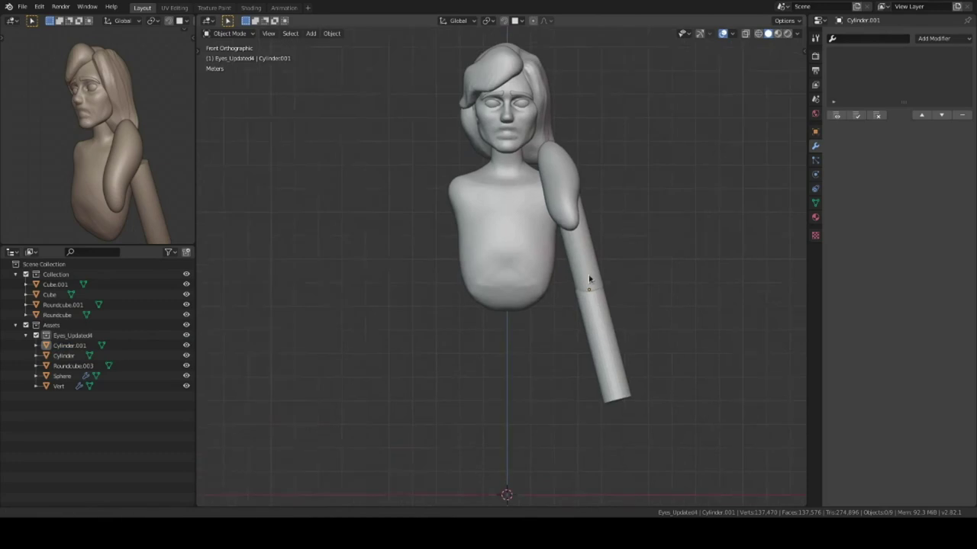
{"action": "key", "text": "r"}
{"action": "left_click", "coordinate": [610, 333]}
Step: Select the head for sculpting and zoom in on the eye area
{"action": "scroll", "coordinate": [600, 326], "scroll_direction": "up", "scroll_amount": 5}
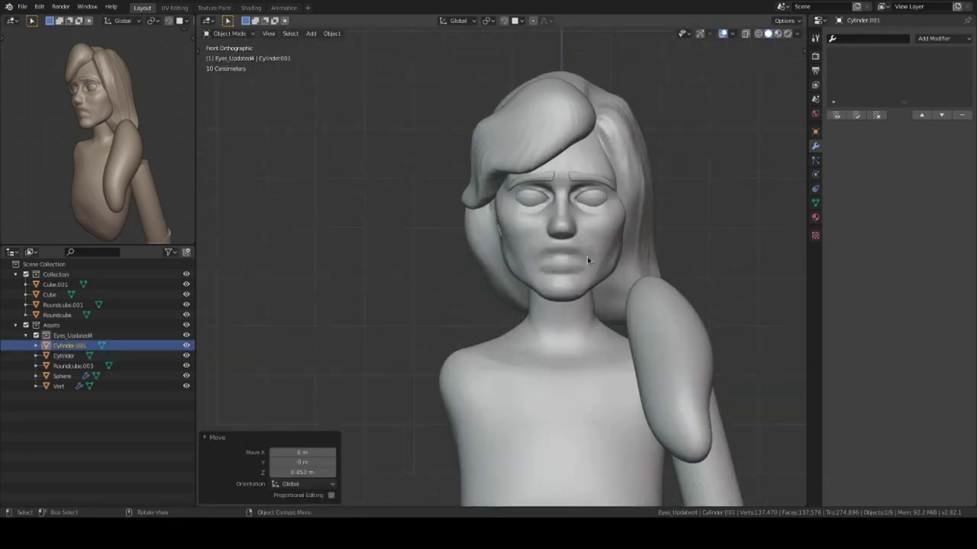
{"action": "left_click", "coordinate": [587, 257]}
{"action": "middle_click_drag", "start_coordinate": [587, 256], "coordinate": [518, 278]}
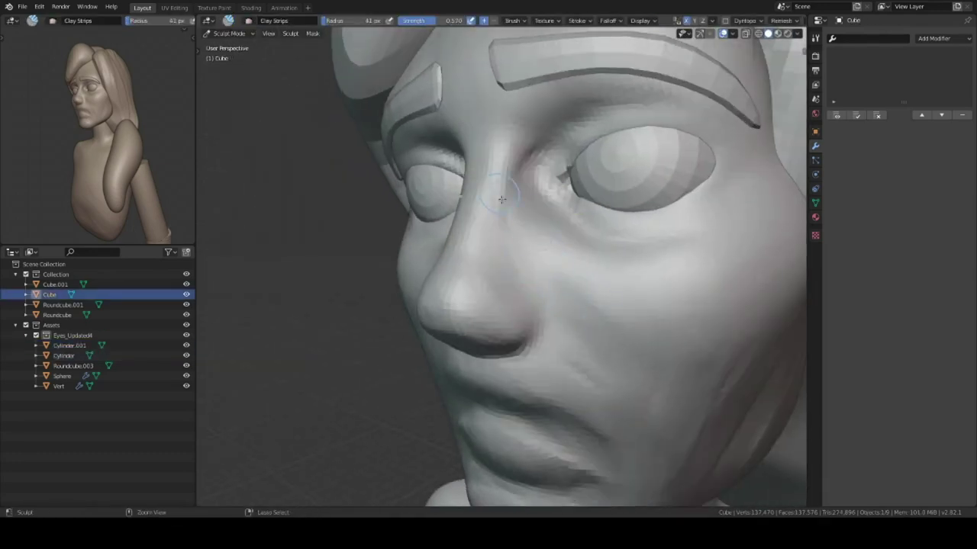
{"action": "mouse_move", "coordinate": [490, 168]}
{"action": "middle_mouse_down", "text": "ctrl"}
{"action": "mouse_move", "coordinate": [534, 196]}
{"action": "mouse_move", "coordinate": [508, 198]}
{"action": "middle_mouse_up", "text": "ctrl"}
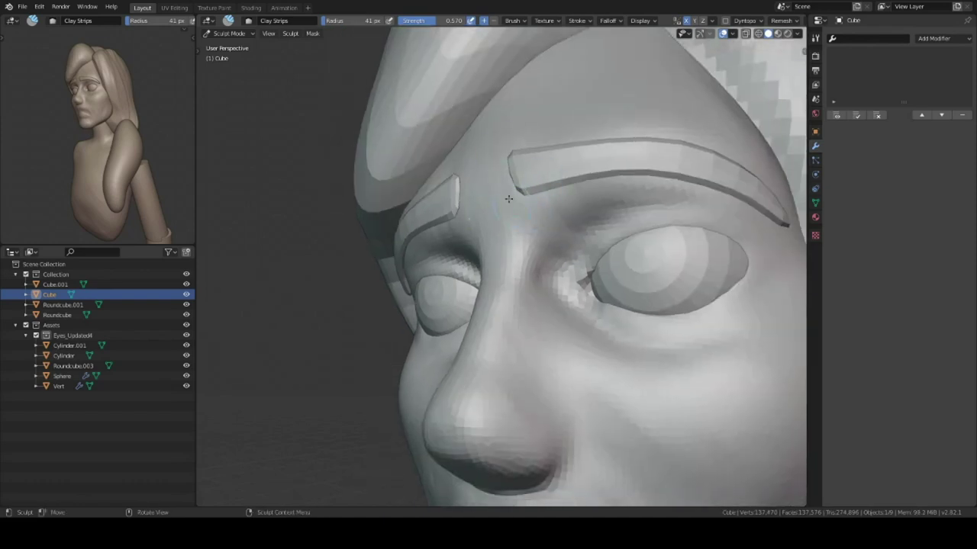
{"action": "mouse_move", "coordinate": [582, 239]}
{"action": "middle_mouse_down"}
{"action": "mouse_move", "coordinate": [534, 252]}
{"action": "mouse_move", "coordinate": [588, 338]}
{"action": "mouse_move", "coordinate": [523, 220]}
{"action": "mouse_move", "coordinate": [536, 213]}
{"action": "middle_mouse_up"}
Step: Reshape the eyelids and eye sockets with an enlarged Elastic Deform brush
{"action": "key", "text": "shift+space"}
{"action": "left_click", "coordinate": [523, 367]}
{"action": "scroll", "coordinate": [513, 228], "scroll_direction": "up", "scroll_amount": 3}
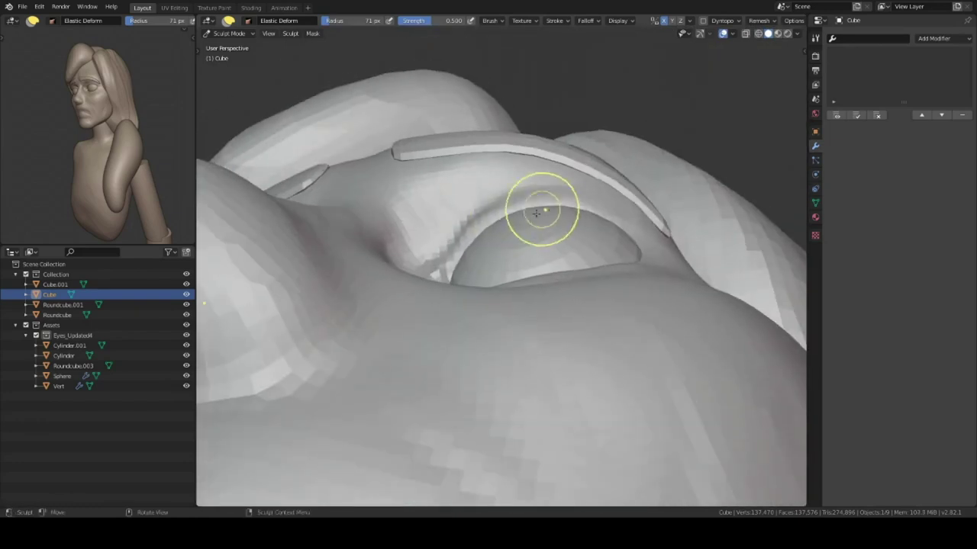
{"action": "middle_click_drag", "start_coordinate": [611, 218], "coordinate": [427, 282]}
{"action": "scroll", "coordinate": [417, 283], "scroll_direction": "up", "scroll_amount": 3}
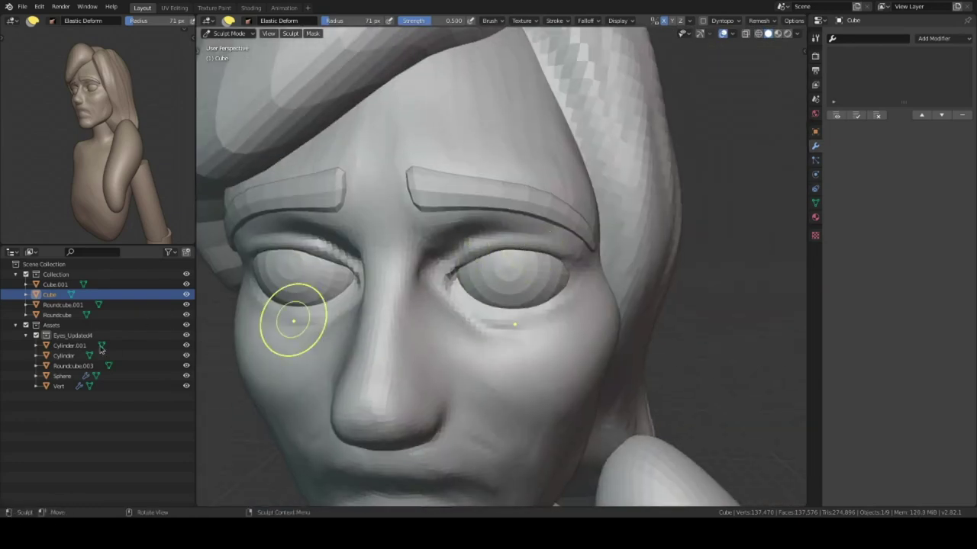
{"action": "mouse_move", "coordinate": [602, 241]}
{"action": "middle_mouse_down"}
{"action": "mouse_move", "coordinate": [541, 247]}
{"action": "mouse_move", "coordinate": [587, 264]}
{"action": "mouse_move", "coordinate": [533, 189]}
{"action": "mouse_move", "coordinate": [541, 218]}
{"action": "mouse_move", "coordinate": [518, 241]}
{"action": "mouse_move", "coordinate": [530, 255]}
{"action": "middle_mouse_up"}
{"action": "scroll", "coordinate": [593, 266], "scroll_direction": "up", "scroll_amount": 2}
{"action": "scroll", "coordinate": [551, 255], "scroll_direction": "down", "scroll_amount": 3}
{"action": "scroll", "coordinate": [541, 218], "scroll_direction": "up", "scroll_amount": 3}
{"action": "scroll", "coordinate": [496, 218], "scroll_direction": "down", "scroll_amount": 3}
Step: Add a Shrinkwrap modifier to the eyebrow object
{"action": "left_click", "coordinate": [529, 255]}
{"action": "left_click", "coordinate": [944, 38]}
{"action": "left_click", "coordinate": [861, 172]}
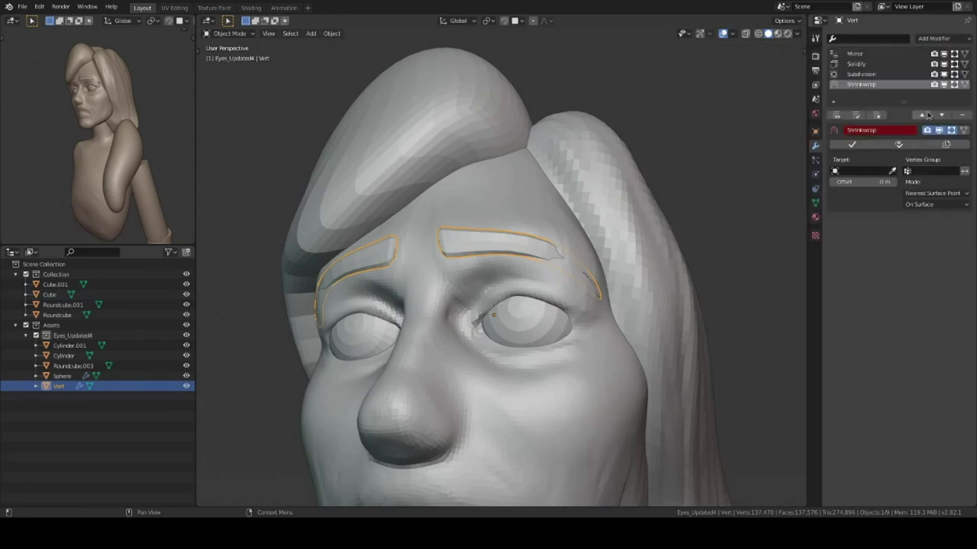
Step: Select the head mesh and switch it into Sculpt Mode
{"action": "scroll", "coordinate": [572, 305], "scroll_direction": "down", "scroll_amount": 2}
{"action": "mouse_move", "coordinate": [572, 305]}
{"action": "middle_mouse_down"}
{"action": "mouse_move", "coordinate": [562, 300]}
{"action": "mouse_move", "coordinate": [565, 252]}
{"action": "middle_mouse_up"}
{"action": "left_click", "coordinate": [564, 253]}
{"action": "key", "text": "ctrl+Tab"}
{"action": "left_click", "coordinate": [553, 409]}
Step: Refine the eye and brow area of the face from close-up and front views
{"action": "scroll", "coordinate": [589, 312], "scroll_direction": "up", "scroll_amount": 3}
{"action": "mouse_move", "coordinate": [588, 312]}
{"action": "middle_mouse_down"}
{"action": "mouse_move", "coordinate": [672, 260]}
{"action": "mouse_move", "coordinate": [634, 266]}
{"action": "mouse_move", "coordinate": [626, 244]}
{"action": "mouse_move", "coordinate": [648, 214]}
{"action": "mouse_move", "coordinate": [581, 246]}
{"action": "middle_mouse_up"}
{"action": "scroll", "coordinate": [672, 260], "scroll_direction": "up", "scroll_amount": 2}
{"action": "scroll", "coordinate": [683, 256], "scroll_direction": "up", "scroll_amount": 2}
{"action": "scroll", "coordinate": [648, 213], "scroll_direction": "down", "scroll_amount": 2}
{"action": "scroll", "coordinate": [660, 196], "scroll_direction": "up", "scroll_amount": 3}
{"action": "middle_click_drag", "start_coordinate": [660, 255], "coordinate": [595, 263]}
{"action": "scroll", "coordinate": [595, 263], "scroll_direction": "down", "scroll_amount": 3}
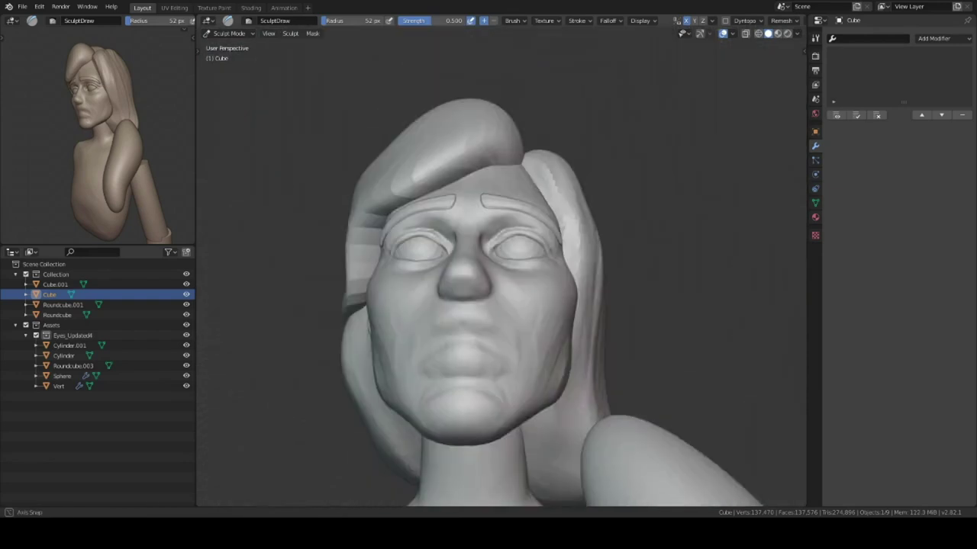
{"action": "scroll", "coordinate": [533, 274], "scroll_direction": "up", "scroll_amount": 4}
{"action": "scroll", "coordinate": [512, 244], "scroll_direction": "down", "scroll_amount": 3}
Step: Carve wrinkle creases around the mouth and nose with Draw Sharp at 73 px
{"action": "mouse_move", "coordinate": [512, 244]}
{"action": "middle_mouse_down"}
{"action": "mouse_move", "coordinate": [580, 275]}
{"action": "mouse_move", "coordinate": [664, 343]}
{"action": "mouse_move", "coordinate": [610, 258]}
{"action": "mouse_move", "coordinate": [639, 200]}
{"action": "middle_mouse_up"}
{"action": "scroll", "coordinate": [664, 342], "scroll_direction": "up", "scroll_amount": 4}
{"action": "scroll", "coordinate": [619, 278], "scroll_direction": "down", "scroll_amount": 2}
{"action": "mouse_move", "coordinate": [541, 223]}
{"action": "middle_mouse_down"}
{"action": "mouse_move", "coordinate": [566, 392]}
{"action": "mouse_move", "coordinate": [534, 283]}
{"action": "middle_mouse_up"}
{"action": "scroll", "coordinate": [567, 392], "scroll_direction": "down", "scroll_amount": 3}
{"action": "scroll", "coordinate": [566, 392], "scroll_direction": "up", "scroll_amount": 4}
{"action": "mouse_move", "coordinate": [556, 228]}
{"action": "middle_mouse_down"}
{"action": "mouse_move", "coordinate": [572, 280]}
{"action": "mouse_move", "coordinate": [438, 253]}
{"action": "middle_mouse_up"}
{"action": "scroll", "coordinate": [496, 291], "scroll_direction": "down", "scroll_amount": 3}
{"action": "middle_click_drag", "start_coordinate": [495, 292], "coordinate": [446, 333]}
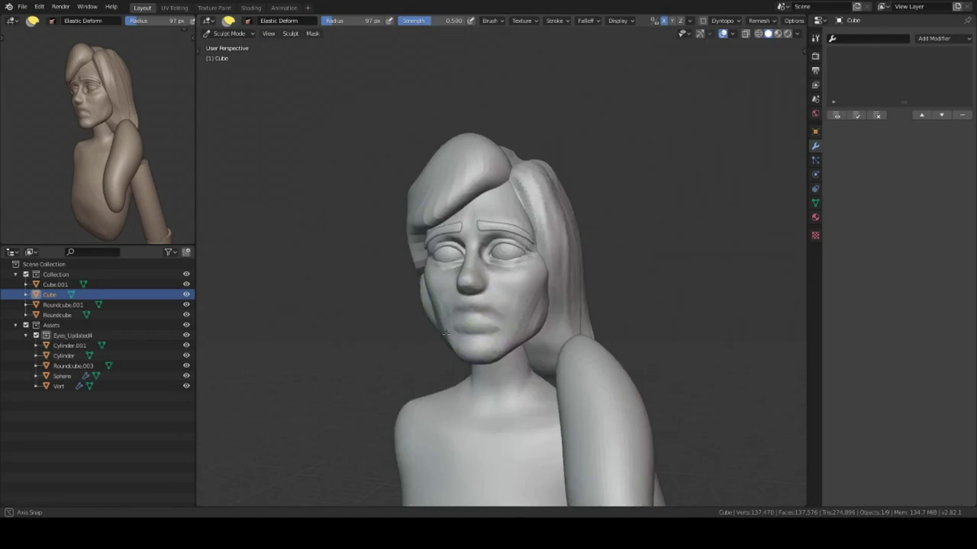
{"action": "scroll", "coordinate": [545, 251], "scroll_direction": "up", "scroll_amount": 5}
{"action": "mouse_move", "coordinate": [545, 251]}
{"action": "middle_mouse_down"}
{"action": "mouse_move", "coordinate": [627, 263]}
{"action": "mouse_move", "coordinate": [579, 160]}
{"action": "middle_mouse_up"}
Step: Sharpen the nose and nostrils with the SculptDraw brush from profile views
{"action": "scroll", "coordinate": [626, 262], "scroll_direction": "up", "scroll_amount": 2}
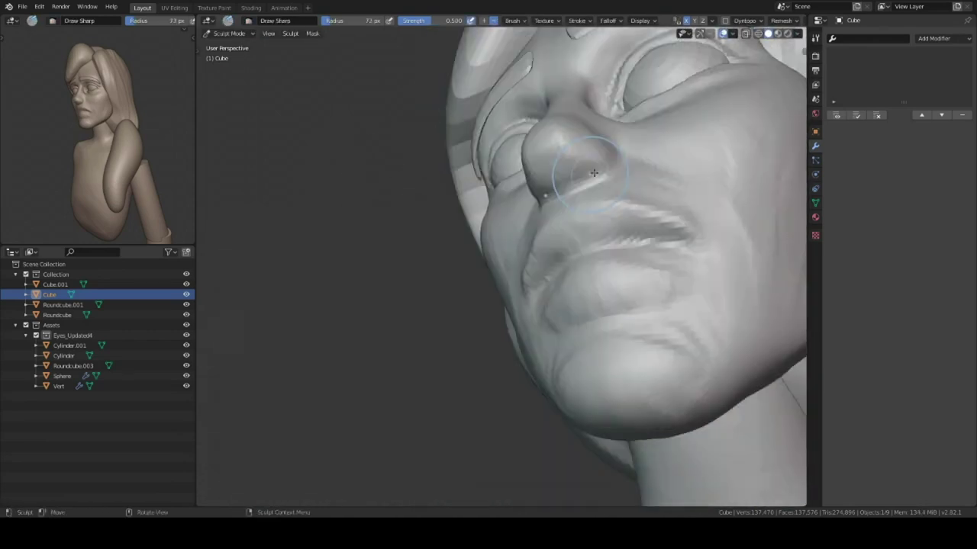
{"action": "key", "text": "x"}
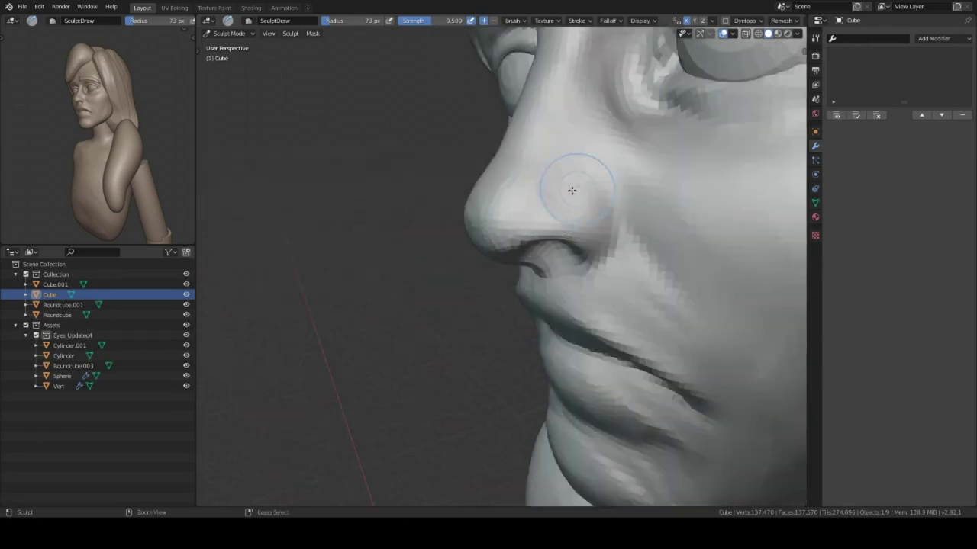
{"action": "scroll", "coordinate": [571, 190], "scroll_direction": "down", "scroll_amount": 4}
{"action": "scroll", "coordinate": [567, 262], "scroll_direction": "up", "scroll_amount": 4}
{"action": "mouse_move", "coordinate": [566, 262]}
{"action": "middle_mouse_down"}
{"action": "mouse_move", "coordinate": [563, 273]}
{"action": "mouse_move", "coordinate": [590, 312]}
{"action": "middle_mouse_up"}
{"action": "scroll", "coordinate": [562, 273], "scroll_direction": "up", "scroll_amount": 2}
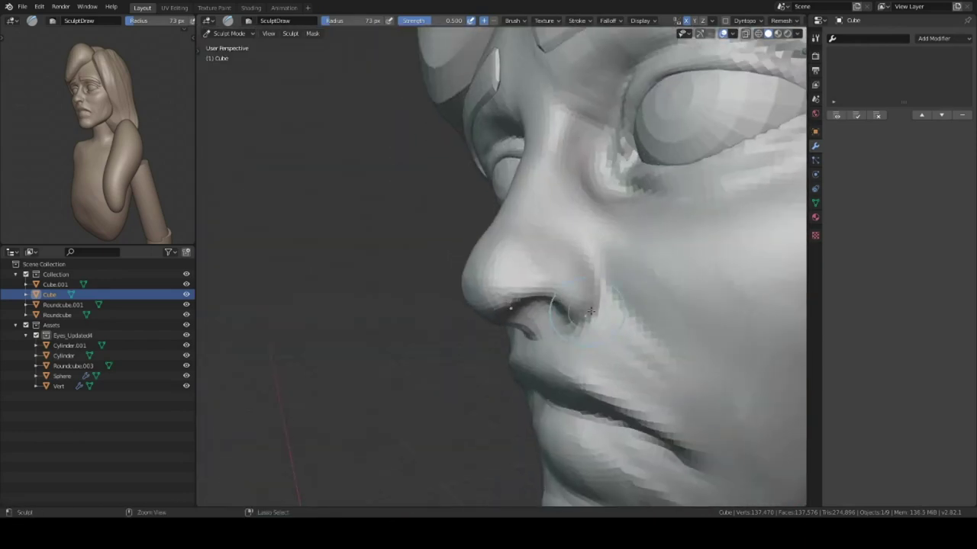
{"action": "middle_click_drag", "start_coordinate": [633, 382], "coordinate": [534, 366]}
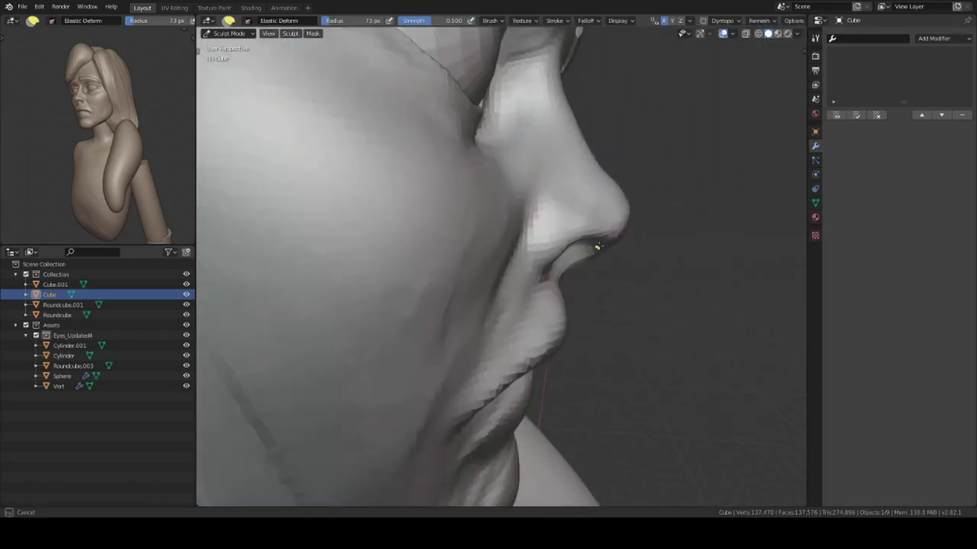
{"action": "mouse_move", "coordinate": [598, 246]}
{"action": "middle_mouse_down", "text": "ctrl"}
{"action": "mouse_move", "coordinate": [605, 257]}
{"action": "mouse_move", "coordinate": [510, 261]}
{"action": "mouse_move", "coordinate": [568, 276]}
{"action": "mouse_move", "coordinate": [560, 298]}
{"action": "middle_mouse_up", "text": "ctrl"}
Step: Fill out the lips with Clay Strips (47 px, strength 0.570), then deepen creases with Draw Sharp
{"action": "key", "text": "c"}
{"action": "mouse_move", "coordinate": [609, 334]}
{"action": "middle_mouse_down"}
{"action": "mouse_move", "coordinate": [525, 281]}
{"action": "mouse_move", "coordinate": [603, 293]}
{"action": "mouse_move", "coordinate": [649, 323]}
{"action": "mouse_move", "coordinate": [574, 313]}
{"action": "mouse_move", "coordinate": [617, 295]}
{"action": "mouse_move", "coordinate": [78, 98]}
{"action": "mouse_move", "coordinate": [608, 295]}
{"action": "mouse_move", "coordinate": [721, 183]}
{"action": "mouse_move", "coordinate": [663, 229]}
{"action": "mouse_move", "coordinate": [610, 252]}
{"action": "mouse_move", "coordinate": [591, 245]}
{"action": "mouse_move", "coordinate": [602, 278]}
{"action": "mouse_move", "coordinate": [664, 323]}
{"action": "middle_mouse_up"}
{"action": "key", "text": "w"}
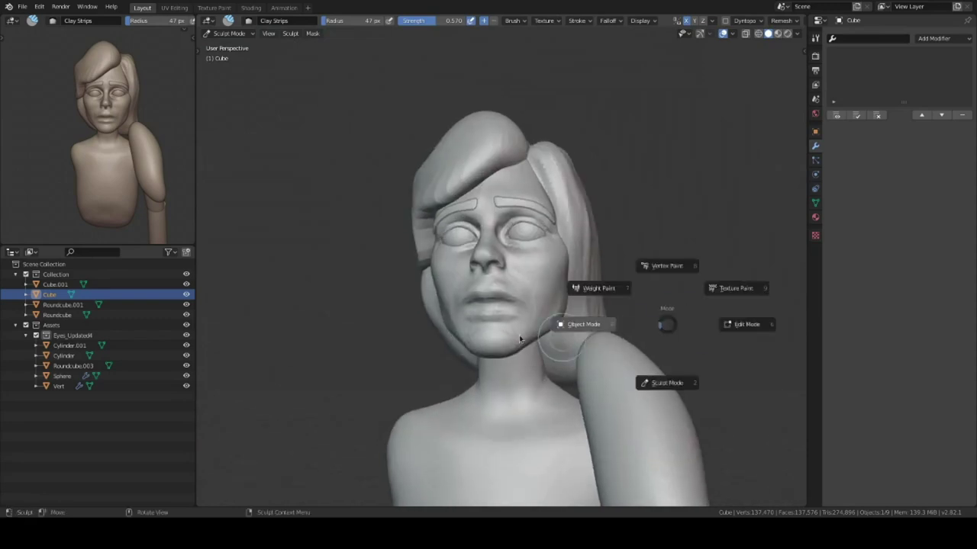
{"action": "left_click", "coordinate": [584, 322]}
{"action": "scroll", "coordinate": [530, 235], "scroll_direction": "up", "scroll_amount": 4}
{"action": "scroll", "coordinate": [530, 235], "scroll_direction": "up", "scroll_amount": 2}
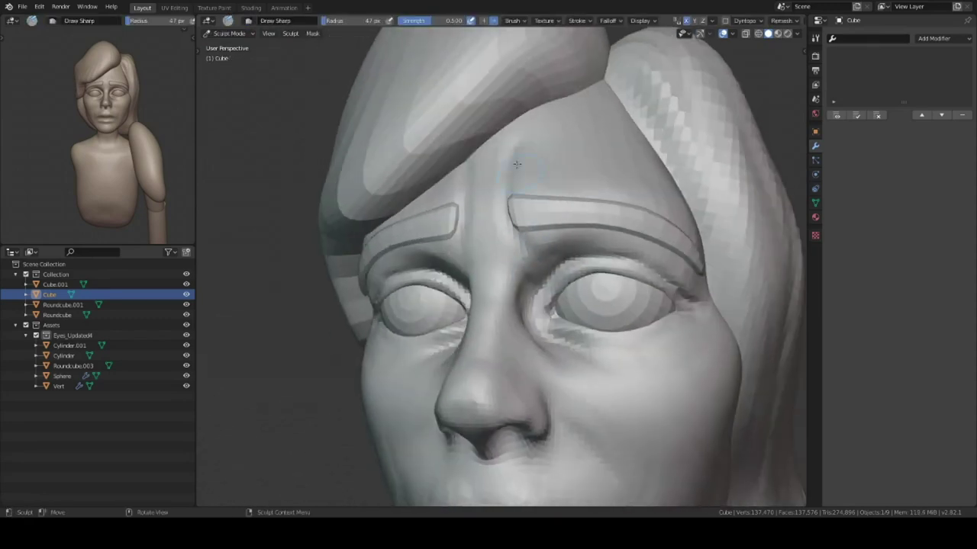
{"action": "scroll", "coordinate": [535, 250], "scroll_direction": "up", "scroll_amount": 2}
{"action": "key", "text": "shift+space"}
{"action": "scroll", "coordinate": [507, 236], "scroll_direction": "down", "scroll_amount": 5}
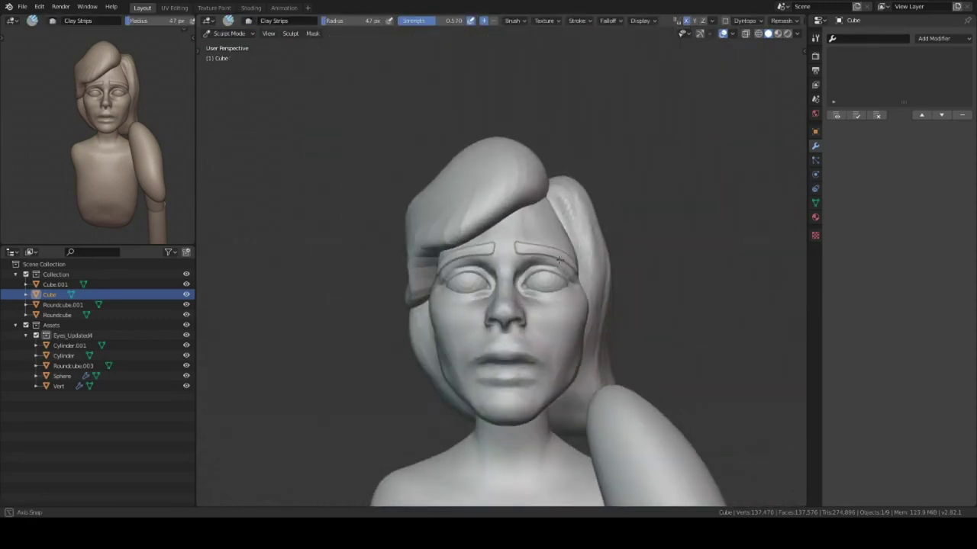
{"action": "scroll", "coordinate": [635, 287], "scroll_direction": "down", "scroll_amount": 1}
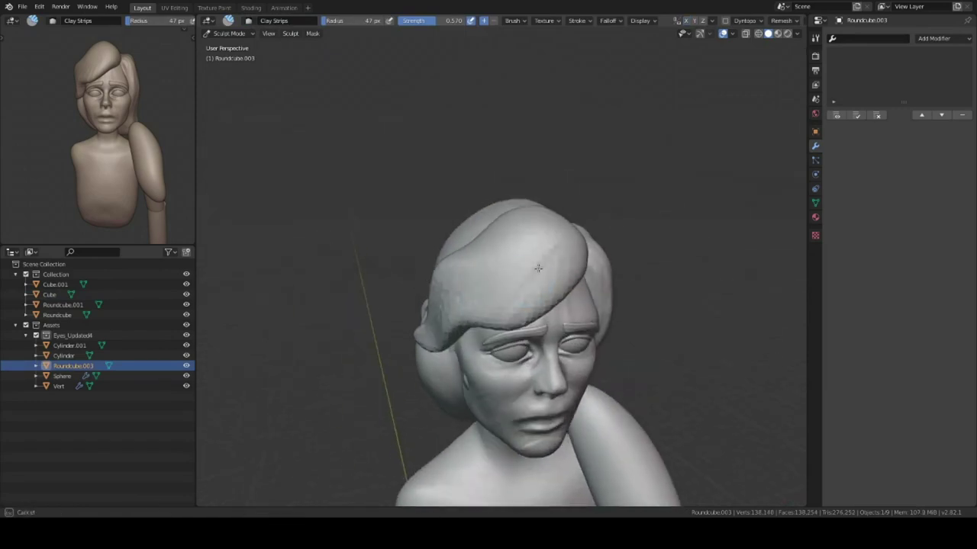
Step: Touch up the fringe (Roundcube.003) with Clay Strips strokes
{"action": "middle_click_drag", "start_coordinate": [514, 272], "coordinate": [539, 267]}
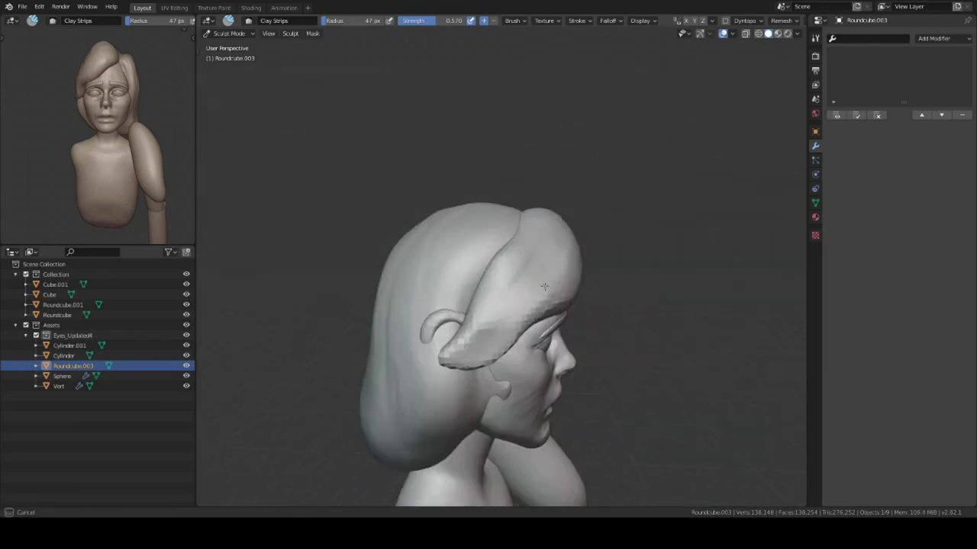
{"action": "middle_click_drag", "start_coordinate": [487, 308], "coordinate": [523, 273]}
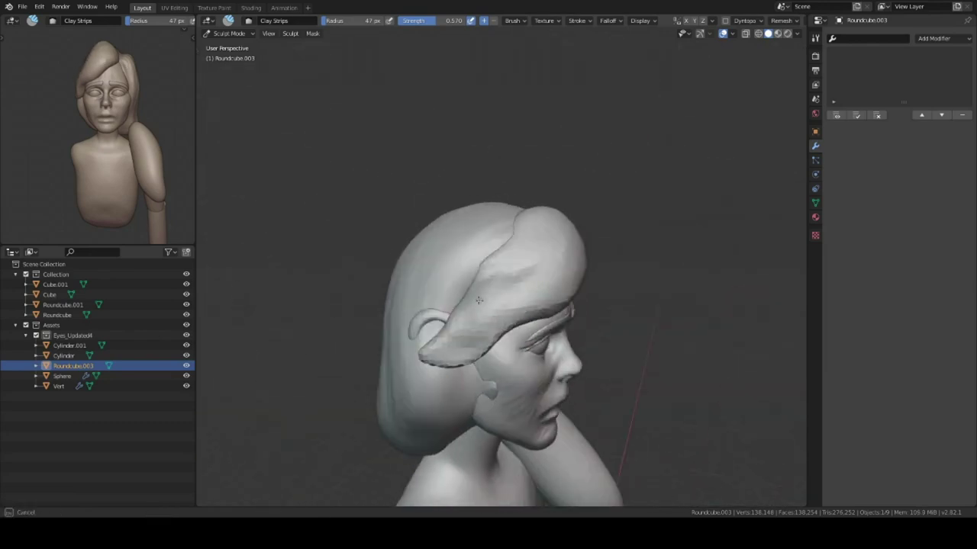
{"action": "middle_click_drag", "start_coordinate": [478, 300], "coordinate": [412, 307]}
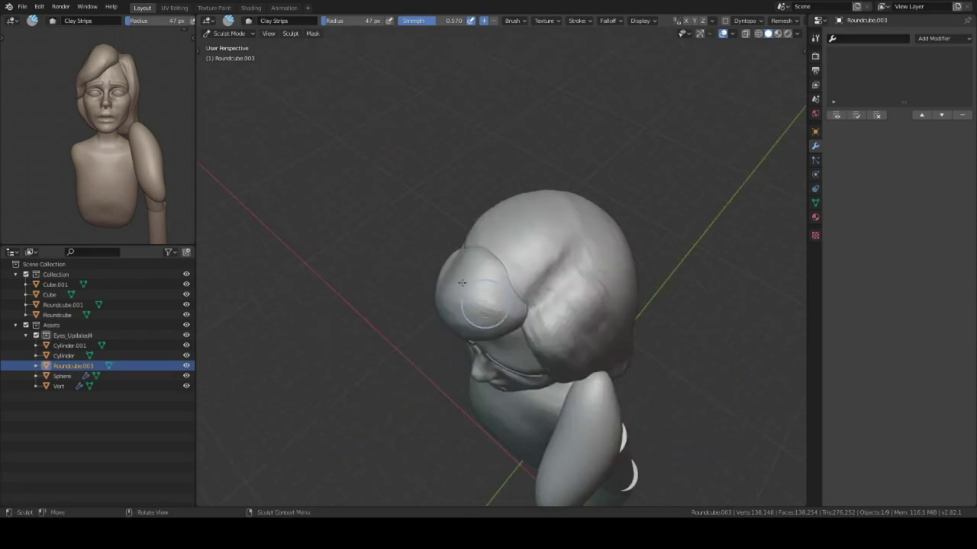
{"action": "mouse_move", "coordinate": [520, 300]}
{"action": "middle_mouse_down"}
{"action": "mouse_move", "coordinate": [515, 262]}
{"action": "mouse_move", "coordinate": [476, 356]}
{"action": "middle_mouse_up"}
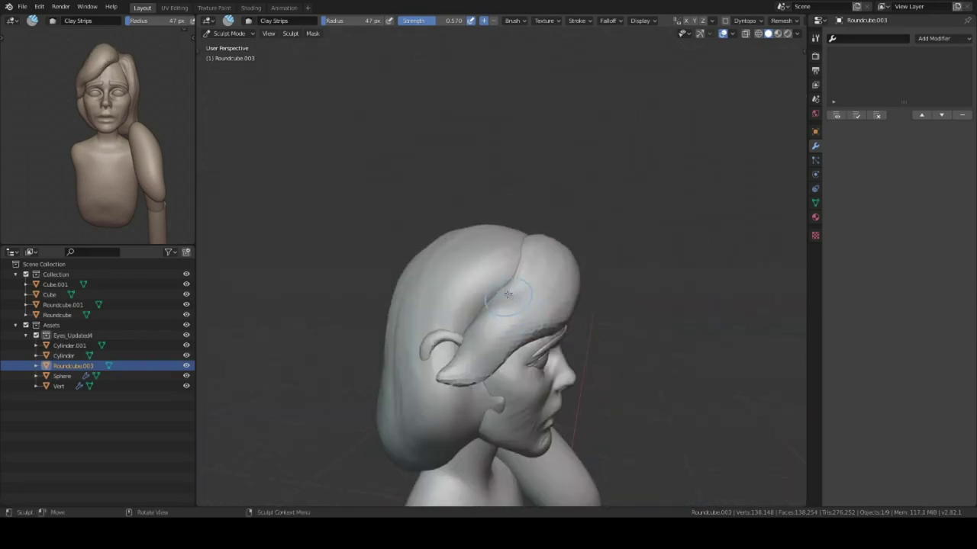
Step: Sculpt the back hair (Roundcube), then duplicate the torso as Cube.002 in front view
{"action": "mouse_move", "coordinate": [617, 353]}
{"action": "middle_mouse_down"}
{"action": "mouse_move", "coordinate": [584, 329]}
{"action": "mouse_move", "coordinate": [538, 326]}
{"action": "middle_mouse_up"}
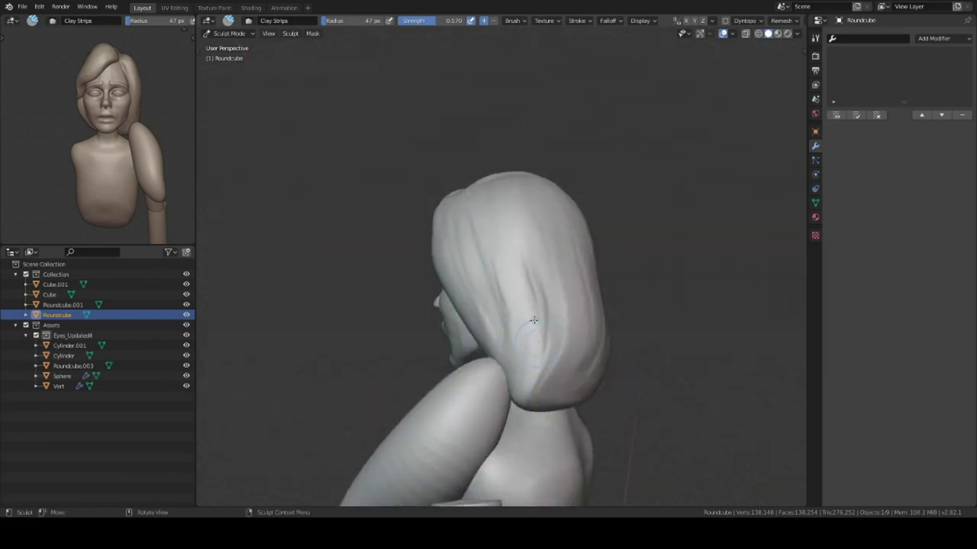
{"action": "mouse_move", "coordinate": [515, 256]}
{"action": "middle_mouse_down"}
{"action": "mouse_move", "coordinate": [538, 310]}
{"action": "mouse_move", "coordinate": [567, 286]}
{"action": "mouse_move", "coordinate": [501, 376]}
{"action": "middle_mouse_up"}
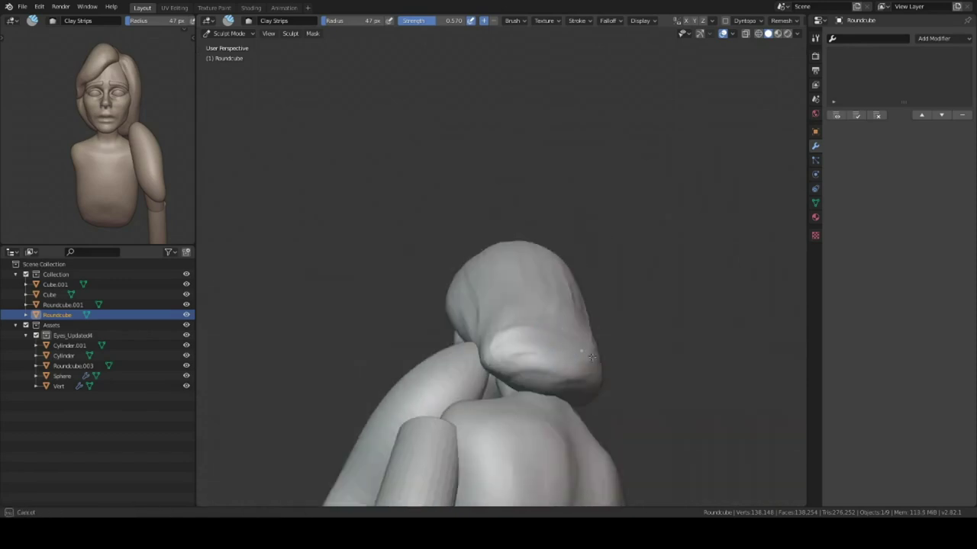
{"action": "mouse_move", "coordinate": [501, 376]}
{"action": "middle_mouse_down"}
{"action": "mouse_move", "coordinate": [503, 324]}
{"action": "mouse_move", "coordinate": [437, 336]}
{"action": "mouse_move", "coordinate": [585, 352]}
{"action": "mouse_move", "coordinate": [631, 340]}
{"action": "middle_mouse_up"}
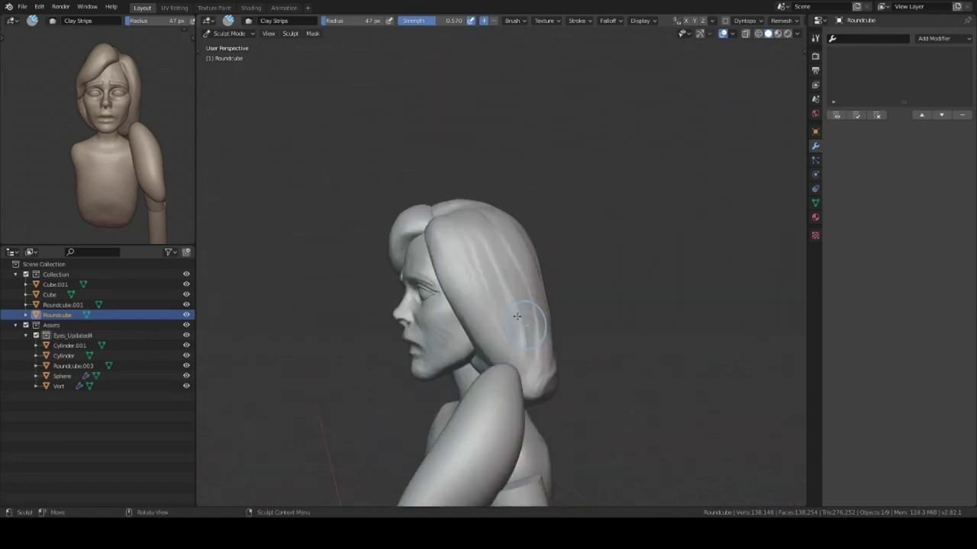
{"action": "key", "text": "KP_1"}
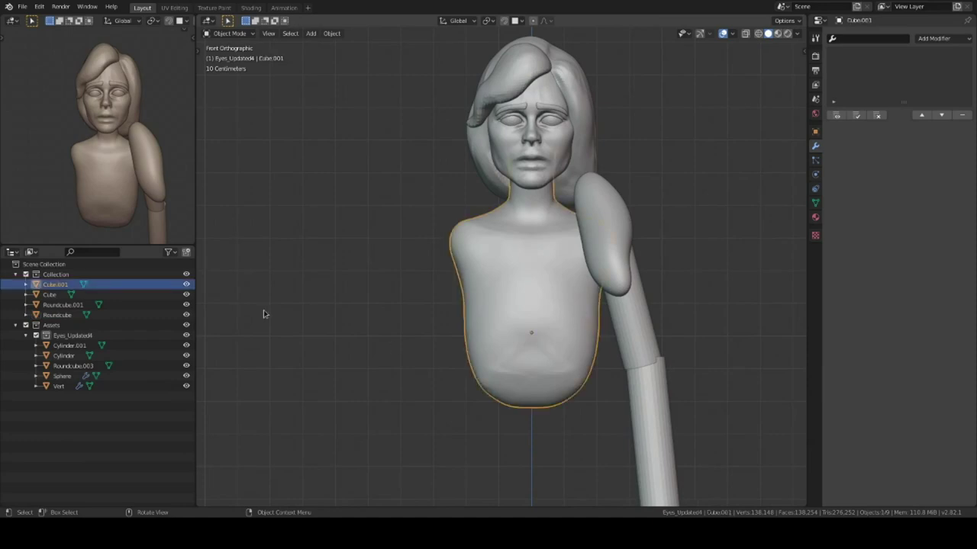
{"action": "key", "text": "Delete"}
{"action": "type", "text": "backup"}
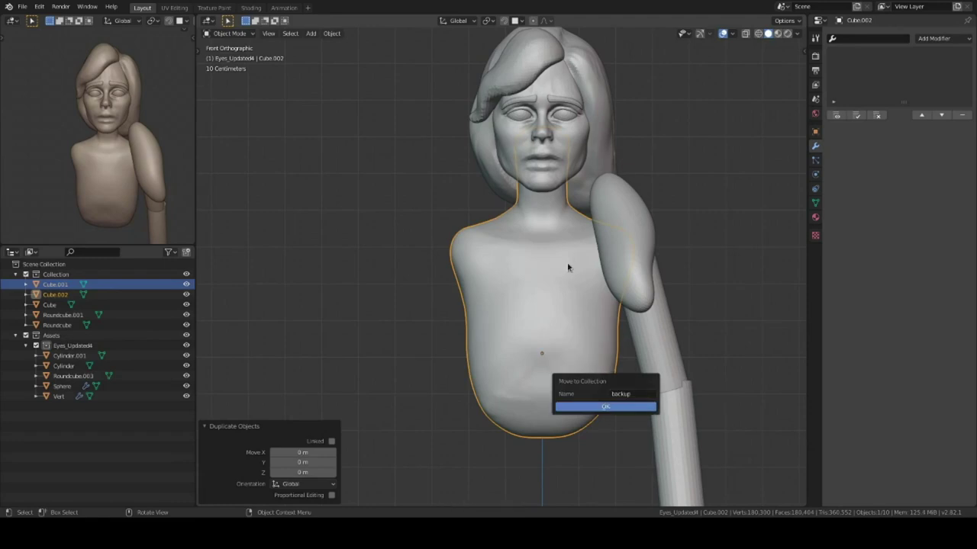
Step: Hide the 'backup' collection holding the Cube.002 copy
{"action": "key", "text": "n"}
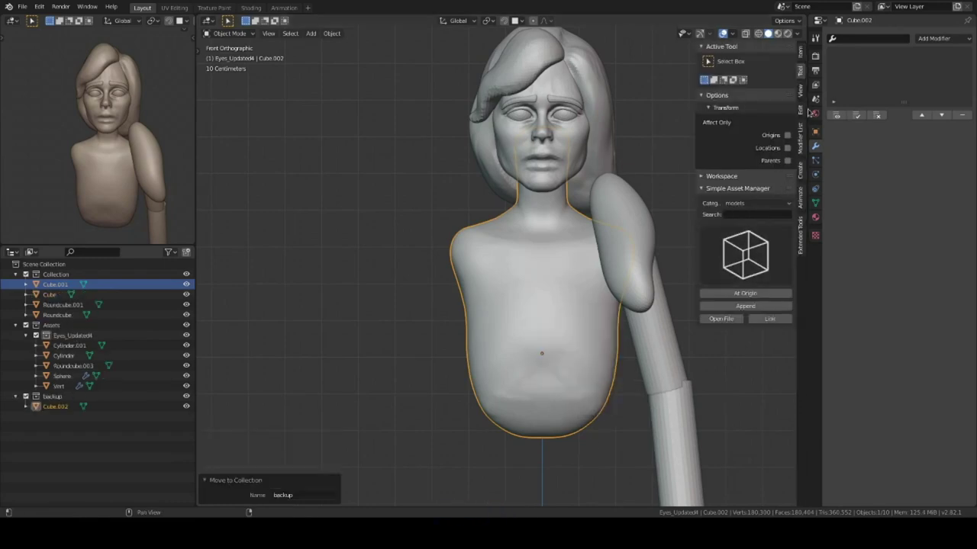
{"action": "left_click", "coordinate": [802, 96]}
{"action": "left_click", "coordinate": [787, 364]}
Step: Select the main Cube body and sculpt it with the Elastic Deform brush
{"action": "left_click", "coordinate": [578, 322]}
{"action": "scroll", "coordinate": [570, 226], "scroll_direction": "up", "scroll_amount": 5}
{"action": "mouse_move", "coordinate": [571, 226]}
{"action": "middle_mouse_down"}
{"action": "mouse_move", "coordinate": [519, 262]}
{"action": "mouse_move", "coordinate": [541, 240]}
{"action": "mouse_move", "coordinate": [546, 286]}
{"action": "mouse_move", "coordinate": [558, 152]}
{"action": "mouse_move", "coordinate": [501, 294]}
{"action": "middle_mouse_up"}
{"action": "key", "text": "ctrl+Tab"}
{"action": "key", "text": "e"}
Step: Reshape the area around the eyes with Elastic Deform strokes
{"action": "scroll", "coordinate": [544, 258], "scroll_direction": "up", "scroll_amount": 3}
{"action": "scroll", "coordinate": [501, 294], "scroll_direction": "up", "scroll_amount": 3}
{"action": "left_click_drag", "start_coordinate": [501, 294], "coordinate": [510, 292]}
{"action": "scroll", "coordinate": [509, 291], "scroll_direction": "down", "scroll_amount": 3}
{"action": "mouse_move", "coordinate": [510, 291]}
{"action": "middle_mouse_down"}
{"action": "mouse_move", "coordinate": [569, 280]}
{"action": "mouse_move", "coordinate": [552, 148]}
{"action": "mouse_move", "coordinate": [615, 178]}
{"action": "mouse_move", "coordinate": [496, 290]}
{"action": "middle_mouse_up"}
{"action": "scroll", "coordinate": [496, 290], "scroll_direction": "down", "scroll_amount": 3}
{"action": "scroll", "coordinate": [496, 290], "scroll_direction": "up", "scroll_amount": 3}
{"action": "left_click_drag", "start_coordinate": [496, 290], "coordinate": [504, 288]}
{"action": "scroll", "coordinate": [504, 288], "scroll_direction": "down", "scroll_amount": 3}
{"action": "mouse_move", "coordinate": [504, 288]}
{"action": "middle_mouse_down"}
{"action": "mouse_move", "coordinate": [474, 287]}
{"action": "mouse_move", "coordinate": [519, 255]}
{"action": "middle_mouse_up"}
{"action": "scroll", "coordinate": [519, 254], "scroll_direction": "up", "scroll_amount": 3}
{"action": "scroll", "coordinate": [519, 255], "scroll_direction": "down", "scroll_amount": 3}
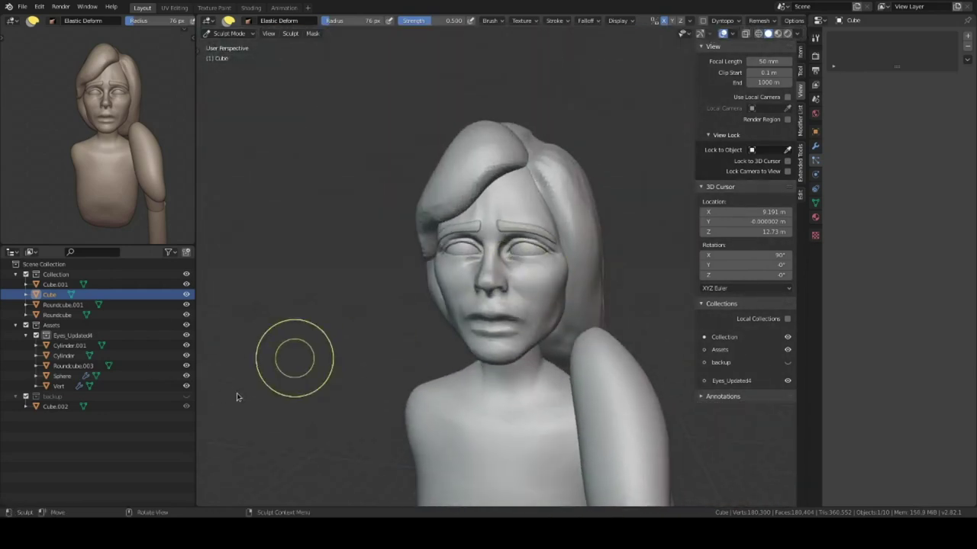
{"action": "mouse_move", "coordinate": [320, 343]}
{"action": "middle_mouse_down"}
{"action": "mouse_move", "coordinate": [371, 344]}
{"action": "mouse_move", "coordinate": [621, 185]}
{"action": "mouse_move", "coordinate": [590, 197]}
{"action": "middle_mouse_up"}
{"action": "scroll", "coordinate": [370, 345], "scroll_direction": "up", "scroll_amount": 3}
{"action": "scroll", "coordinate": [590, 197], "scroll_direction": "down", "scroll_amount": 3}
Step: Select the eyebrow strips and move their points into a new position
{"action": "left_click", "coordinate": [89, 386]}
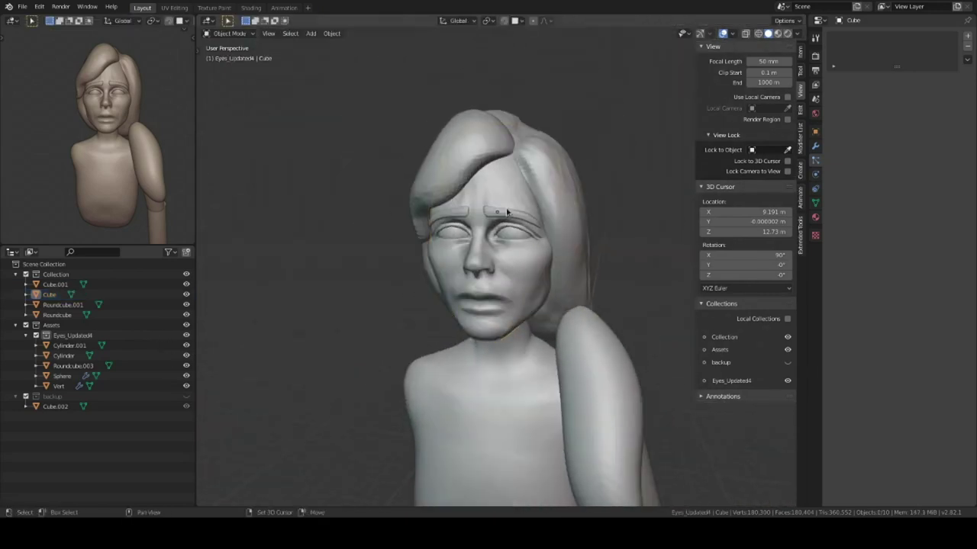
{"action": "scroll", "coordinate": [522, 228], "scroll_direction": "up", "scroll_amount": 4}
{"action": "middle_click_drag", "start_coordinate": [540, 267], "coordinate": [512, 200]}
{"action": "key", "text": "g"}
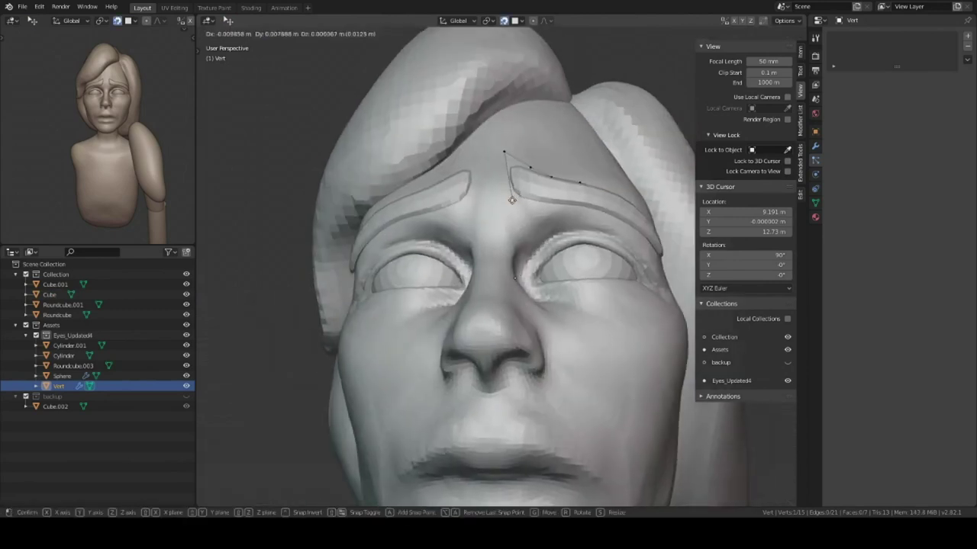
{"action": "left_click", "coordinate": [535, 169]}
{"action": "middle_click_drag", "start_coordinate": [535, 168], "coordinate": [534, 215]}
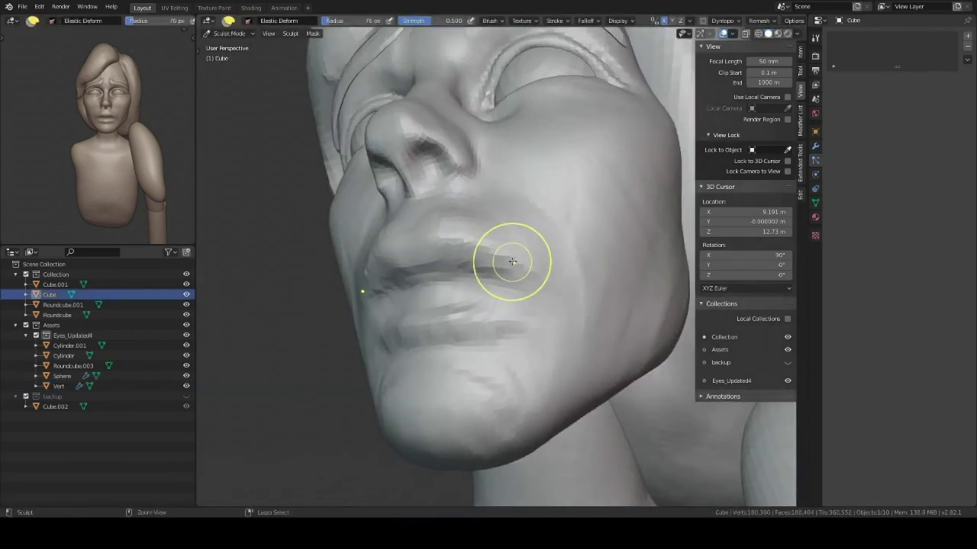
{"action": "middle_click_drag", "start_coordinate": [512, 262], "coordinate": [494, 266]}
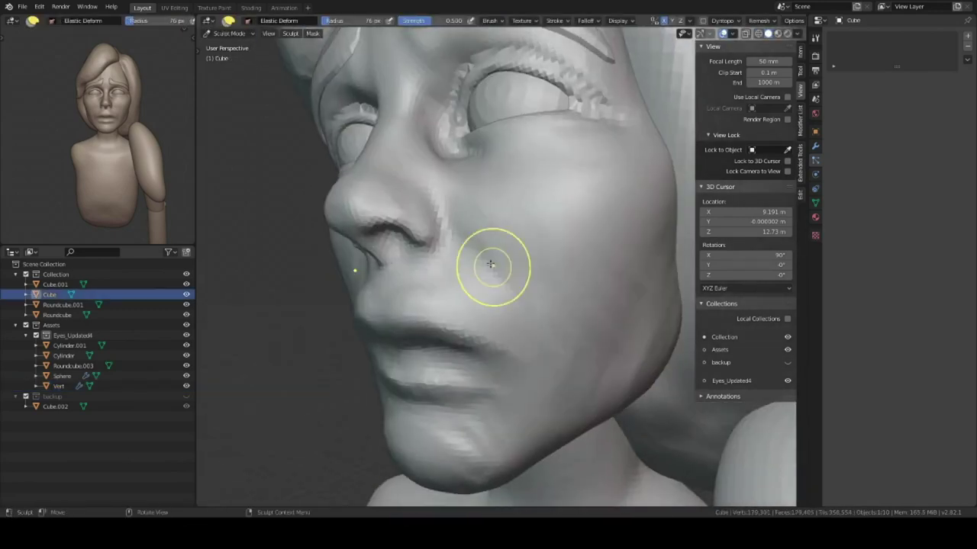
Step: Hide the sidebar and bring the nose into view for reshaping
{"action": "left_click", "coordinate": [766, 19]}
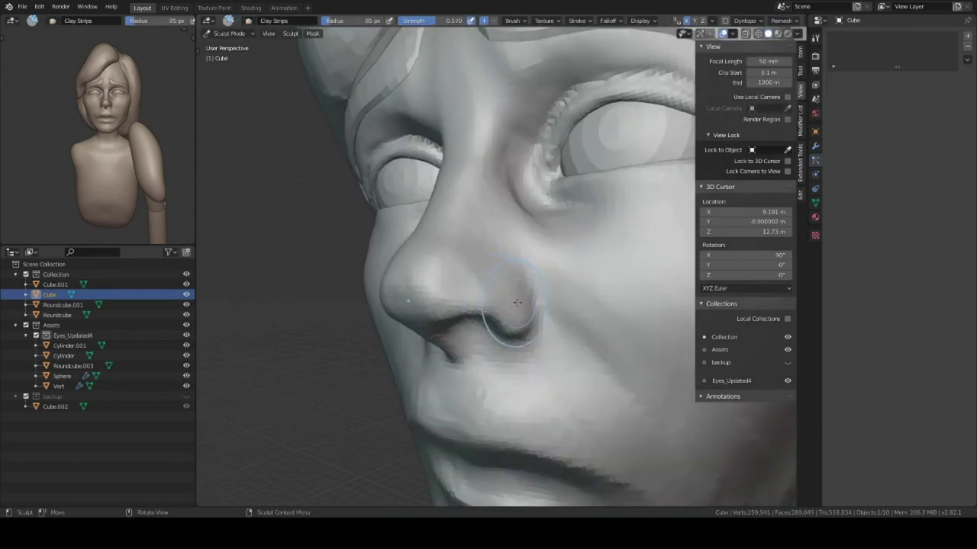
{"action": "key", "text": "n"}
{"action": "mouse_move", "coordinate": [517, 303]}
{"action": "middle_mouse_down"}
{"action": "mouse_move", "coordinate": [508, 301]}
{"action": "mouse_move", "coordinate": [518, 250]}
{"action": "mouse_move", "coordinate": [506, 257]}
{"action": "mouse_move", "coordinate": [519, 284]}
{"action": "mouse_move", "coordinate": [475, 316]}
{"action": "mouse_move", "coordinate": [538, 290]}
{"action": "mouse_move", "coordinate": [653, 305]}
{"action": "mouse_move", "coordinate": [573, 257]}
{"action": "mouse_move", "coordinate": [590, 203]}
{"action": "mouse_move", "coordinate": [626, 200]}
{"action": "mouse_move", "coordinate": [567, 214]}
{"action": "mouse_move", "coordinate": [570, 241]}
{"action": "mouse_move", "coordinate": [493, 272]}
{"action": "mouse_move", "coordinate": [582, 261]}
{"action": "mouse_move", "coordinate": [559, 306]}
{"action": "mouse_move", "coordinate": [573, 327]}
{"action": "mouse_move", "coordinate": [560, 331]}
{"action": "mouse_move", "coordinate": [584, 279]}
{"action": "mouse_move", "coordinate": [540, 283]}
{"action": "mouse_move", "coordinate": [403, 409]}
{"action": "mouse_move", "coordinate": [514, 277]}
{"action": "mouse_move", "coordinate": [512, 190]}
{"action": "mouse_move", "coordinate": [562, 196]}
{"action": "middle_mouse_up"}
Step: Isolate the head in local view and reshape the ear with Elastic Deform
{"action": "key", "text": "KP_Divide"}
{"action": "scroll", "coordinate": [530, 257], "scroll_direction": "up", "scroll_amount": 4}
{"action": "mouse_move", "coordinate": [510, 265]}
{"action": "middle_mouse_down"}
{"action": "mouse_move", "coordinate": [562, 337]}
{"action": "mouse_move", "coordinate": [524, 338]}
{"action": "mouse_move", "coordinate": [549, 371]}
{"action": "mouse_move", "coordinate": [643, 257]}
{"action": "mouse_move", "coordinate": [615, 296]}
{"action": "middle_mouse_up"}
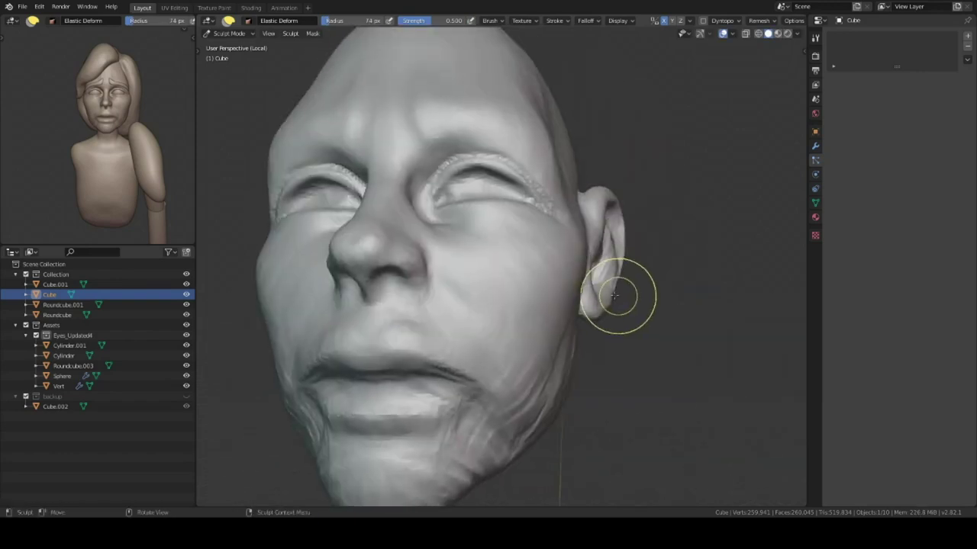
{"action": "scroll", "coordinate": [615, 296], "scroll_direction": "down", "scroll_amount": 3}
{"action": "key", "text": "KP_Divide"}
Step: Flatten the jaw, chin and cheek planes with Scrape/Peaks at 62 px
{"action": "mouse_move", "coordinate": [577, 331]}
{"action": "middle_mouse_down"}
{"action": "mouse_move", "coordinate": [603, 260]}
{"action": "mouse_move", "coordinate": [621, 251]}
{"action": "mouse_move", "coordinate": [483, 333]}
{"action": "mouse_move", "coordinate": [544, 262]}
{"action": "mouse_move", "coordinate": [556, 272]}
{"action": "middle_mouse_up"}
{"action": "key", "text": "ctrl+Tab"}
{"action": "key", "text": "ctrl+Tab"}
{"action": "scroll", "coordinate": [545, 261], "scroll_direction": "up", "scroll_amount": 3}
{"action": "key", "text": "shift+f"}
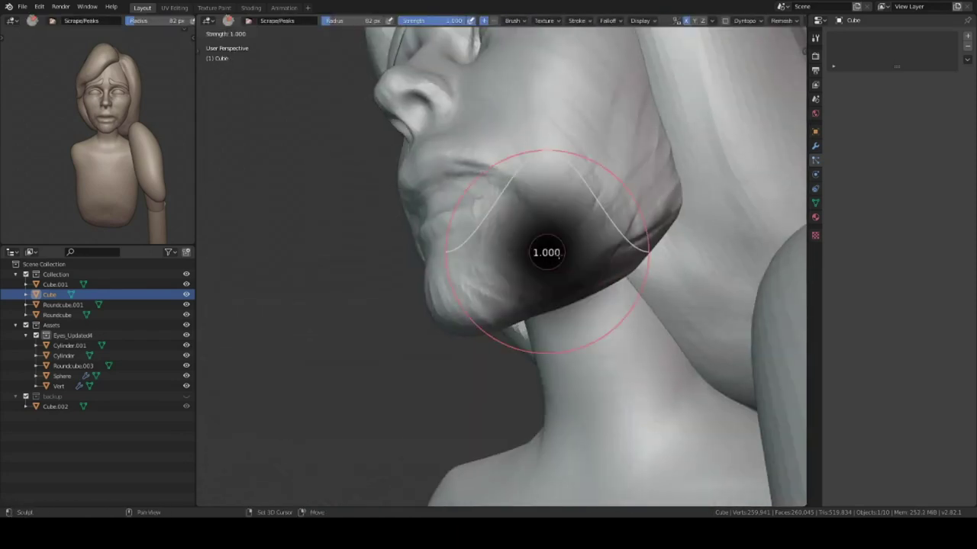
{"action": "middle_click_drag", "start_coordinate": [590, 143], "coordinate": [472, 154]}
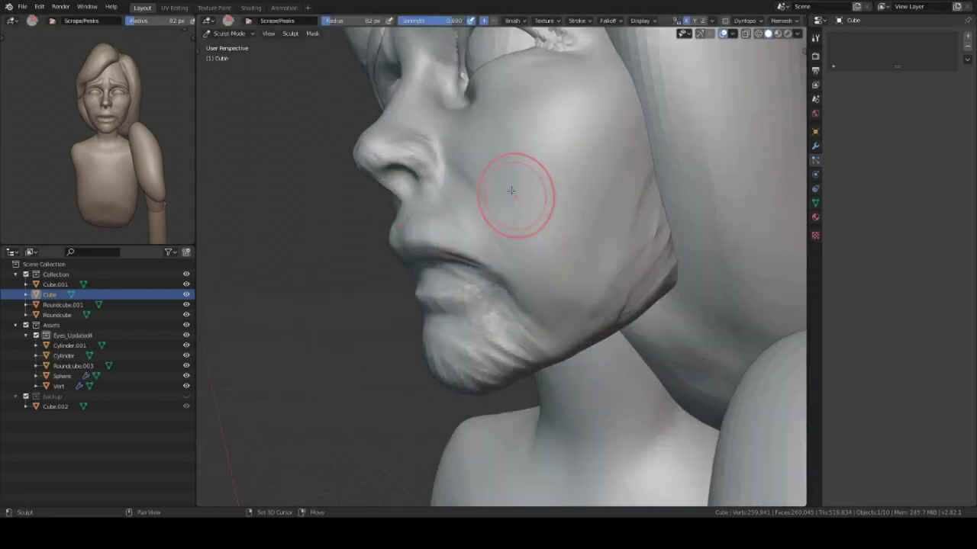
{"action": "scroll", "coordinate": [511, 190], "scroll_direction": "down", "scroll_amount": 2}
{"action": "mouse_move", "coordinate": [562, 224]}
{"action": "middle_mouse_down"}
{"action": "mouse_move", "coordinate": [524, 235]}
{"action": "mouse_move", "coordinate": [515, 222]}
{"action": "middle_mouse_up"}
{"action": "mouse_move", "coordinate": [580, 217]}
{"action": "middle_mouse_down"}
{"action": "mouse_move", "coordinate": [484, 257]}
{"action": "mouse_move", "coordinate": [483, 268]}
{"action": "mouse_move", "coordinate": [509, 263]}
{"action": "mouse_move", "coordinate": [433, 290]}
{"action": "mouse_move", "coordinate": [560, 280]}
{"action": "mouse_move", "coordinate": [682, 257]}
{"action": "mouse_move", "coordinate": [593, 282]}
{"action": "mouse_move", "coordinate": [444, 296]}
{"action": "middle_mouse_up"}
{"action": "scroll", "coordinate": [433, 289], "scroll_direction": "down", "scroll_amount": 5}
{"action": "scroll", "coordinate": [447, 293], "scroll_direction": "up", "scroll_amount": 5}
{"action": "scroll", "coordinate": [682, 257], "scroll_direction": "down", "scroll_amount": 5}
{"action": "scroll", "coordinate": [550, 264], "scroll_direction": "up", "scroll_amount": 5}
Step: Build up the lips with Clay Strips, working from front and side views
{"action": "middle_click_drag", "start_coordinate": [605, 300], "coordinate": [602, 256]}
{"action": "key", "text": "c"}
{"action": "middle_click_drag", "start_coordinate": [678, 348], "coordinate": [577, 288]}
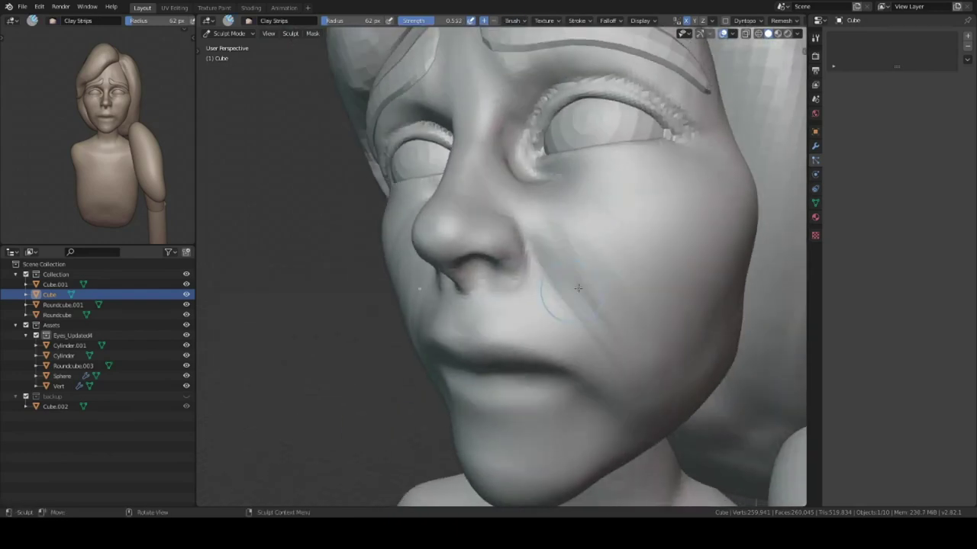
{"action": "mouse_move", "coordinate": [556, 195]}
{"action": "middle_mouse_down"}
{"action": "mouse_move", "coordinate": [624, 243]}
{"action": "mouse_move", "coordinate": [571, 183]}
{"action": "mouse_move", "coordinate": [556, 273]}
{"action": "mouse_move", "coordinate": [562, 256]}
{"action": "middle_mouse_up"}
{"action": "key", "text": "c"}
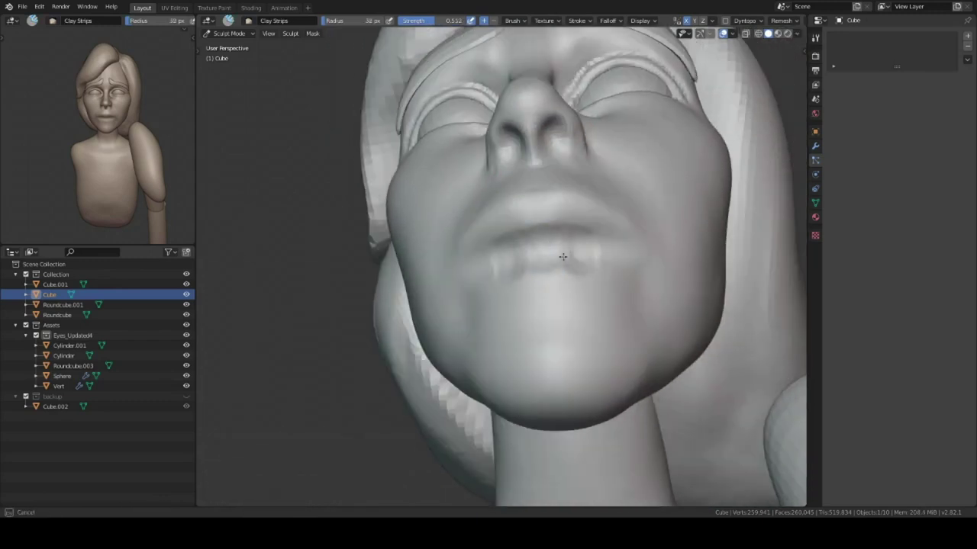
{"action": "mouse_move", "coordinate": [640, 257]}
{"action": "middle_mouse_down"}
{"action": "mouse_move", "coordinate": [519, 264]}
{"action": "mouse_move", "coordinate": [618, 261]}
{"action": "mouse_move", "coordinate": [543, 276]}
{"action": "mouse_move", "coordinate": [668, 275]}
{"action": "mouse_move", "coordinate": [625, 263]}
{"action": "mouse_move", "coordinate": [648, 290]}
{"action": "mouse_move", "coordinate": [666, 243]}
{"action": "mouse_move", "coordinate": [506, 207]}
{"action": "mouse_move", "coordinate": [552, 237]}
{"action": "middle_mouse_up"}
{"action": "mouse_move", "coordinate": [554, 191]}
{"action": "middle_mouse_down"}
{"action": "mouse_move", "coordinate": [580, 229]}
{"action": "mouse_move", "coordinate": [534, 251]}
{"action": "mouse_move", "coordinate": [564, 290]}
{"action": "mouse_move", "coordinate": [557, 322]}
{"action": "mouse_move", "coordinate": [569, 297]}
{"action": "mouse_move", "coordinate": [600, 277]}
{"action": "mouse_move", "coordinate": [602, 210]}
{"action": "middle_mouse_up"}
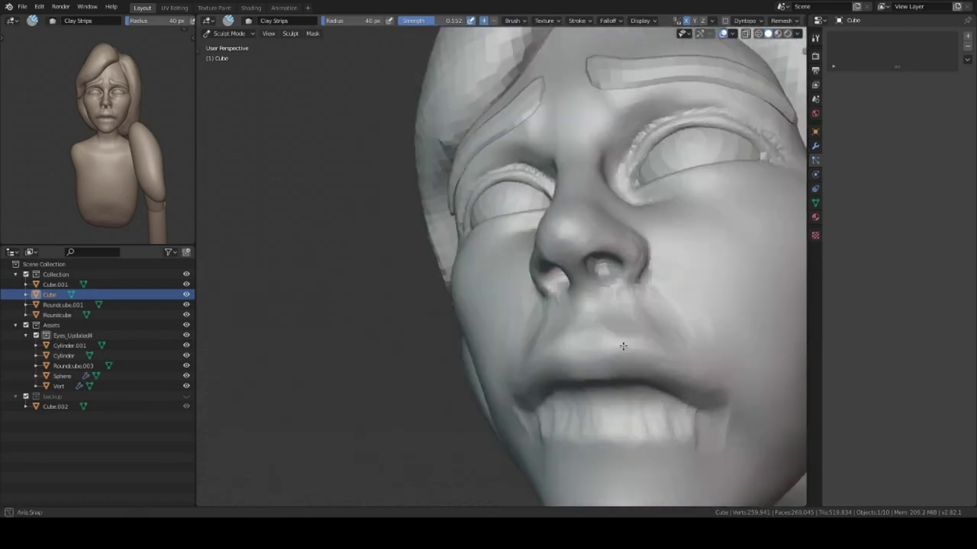
Step: Flesh out the downturned mouth corners and chin from below, adjusting brush strength
{"action": "middle_click_drag", "start_coordinate": [623, 346], "coordinate": [558, 256]}
{"action": "mouse_move", "coordinate": [549, 211]}
{"action": "middle_mouse_down"}
{"action": "mouse_move", "coordinate": [562, 243]}
{"action": "mouse_move", "coordinate": [536, 221]}
{"action": "mouse_move", "coordinate": [560, 270]}
{"action": "mouse_move", "coordinate": [701, 321]}
{"action": "mouse_move", "coordinate": [617, 298]}
{"action": "mouse_move", "coordinate": [630, 324]}
{"action": "mouse_move", "coordinate": [571, 218]}
{"action": "mouse_move", "coordinate": [632, 229]}
{"action": "mouse_move", "coordinate": [649, 221]}
{"action": "mouse_move", "coordinate": [553, 261]}
{"action": "middle_mouse_up"}
{"action": "mouse_move", "coordinate": [631, 265]}
{"action": "middle_mouse_down"}
{"action": "mouse_move", "coordinate": [577, 165]}
{"action": "mouse_move", "coordinate": [591, 171]}
{"action": "mouse_move", "coordinate": [553, 122]}
{"action": "middle_mouse_up"}
{"action": "key", "text": "shift+f"}
{"action": "scroll", "coordinate": [565, 263], "scroll_direction": "down", "scroll_amount": 8}
{"action": "mouse_move", "coordinate": [564, 263]}
{"action": "middle_mouse_down"}
{"action": "mouse_move", "coordinate": [535, 275]}
{"action": "mouse_move", "coordinate": [565, 306]}
{"action": "mouse_move", "coordinate": [572, 334]}
{"action": "middle_mouse_up"}
{"action": "scroll", "coordinate": [565, 305], "scroll_direction": "up", "scroll_amount": 4}
Step: Add a small cylinder, shrink it, and position it inside the mouth
{"action": "key", "text": "ctrl+Tab"}
{"action": "key", "text": "shift+a"}
{"action": "left_click", "coordinate": [656, 284]}
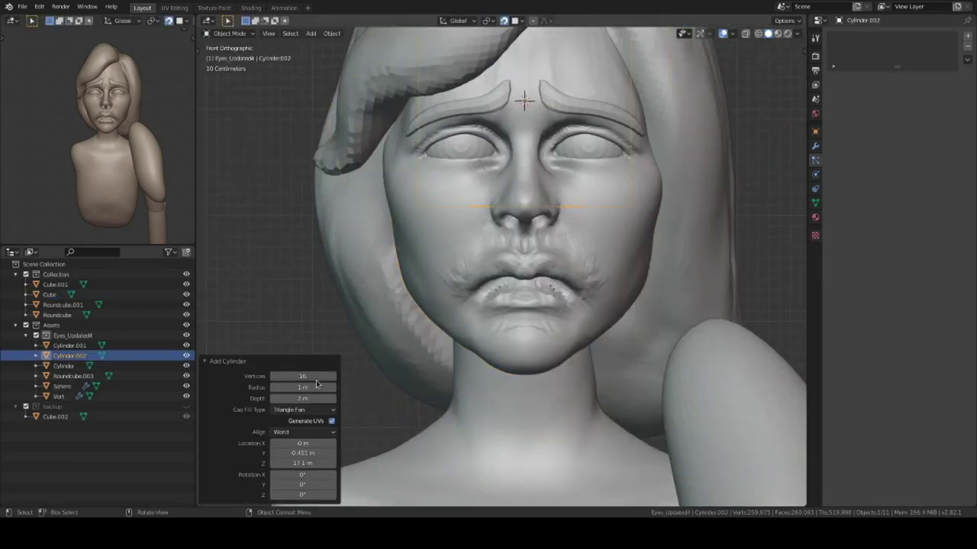
{"action": "key", "text": "s"}
{"action": "left_click", "coordinate": [695, 358]}
{"action": "key", "text": "KP_3"}
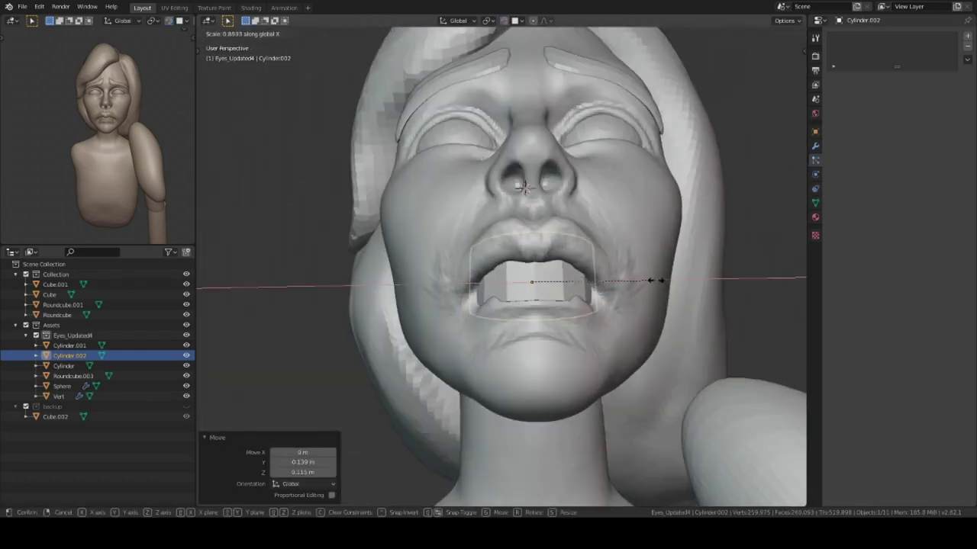
{"action": "middle_click_drag", "start_coordinate": [563, 276], "coordinate": [573, 277]}
{"action": "middle_click_drag", "start_coordinate": [637, 295], "coordinate": [643, 273]}
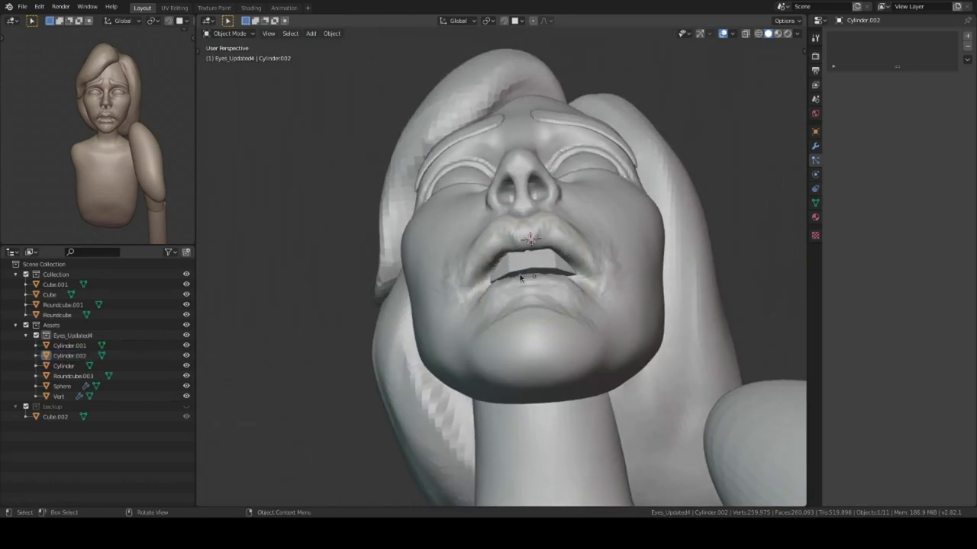
{"action": "mouse_move", "coordinate": [609, 303]}
{"action": "middle_mouse_down"}
{"action": "mouse_move", "coordinate": [534, 252]}
{"action": "mouse_move", "coordinate": [570, 224]}
{"action": "middle_mouse_up"}
{"action": "left_click", "coordinate": [523, 246]}
Step: Add a single-vertex object at the eye and place its point on the upper lid
{"action": "key", "text": "KP_1"}
{"action": "scroll", "coordinate": [562, 262], "scroll_direction": "up", "scroll_amount": 2}
{"action": "key", "text": "q"}
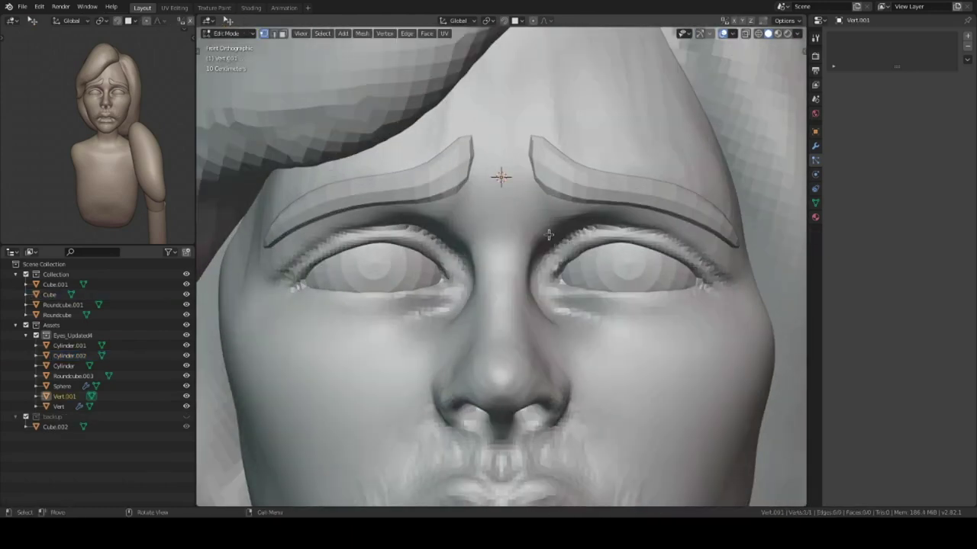
{"action": "key", "text": "e"}
{"action": "left_click", "coordinate": [567, 258]}
{"action": "middle_click_drag", "start_coordinate": [567, 258], "coordinate": [571, 220]}
{"action": "key", "text": "g"}
{"action": "left_click", "coordinate": [692, 215]}
Step: Extrude the point along the upper eyelid and enlarge the resulting lid line
{"action": "mouse_move", "coordinate": [691, 214]}
{"action": "middle_mouse_down"}
{"action": "mouse_move", "coordinate": [644, 253]}
{"action": "mouse_move", "coordinate": [695, 178]}
{"action": "middle_mouse_up"}
{"action": "middle_click_drag", "start_coordinate": [643, 180], "coordinate": [610, 214]}
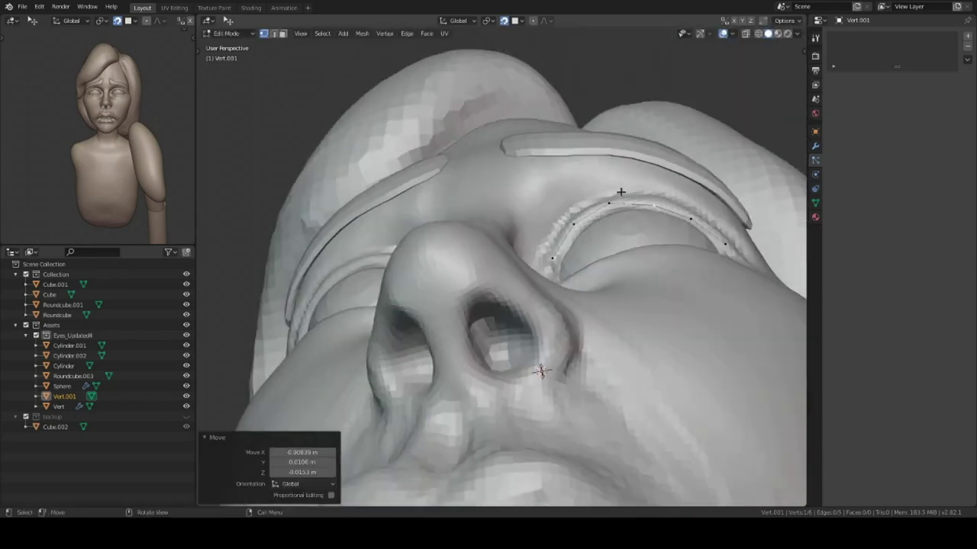
{"action": "key", "text": "g"}
{"action": "left_click", "coordinate": [549, 391]}
{"action": "mouse_move", "coordinate": [550, 391]}
{"action": "middle_mouse_down"}
{"action": "mouse_move", "coordinate": [476, 229]}
{"action": "mouse_move", "coordinate": [538, 163]}
{"action": "mouse_move", "coordinate": [586, 72]}
{"action": "mouse_move", "coordinate": [548, 306]}
{"action": "mouse_move", "coordinate": [623, 153]}
{"action": "middle_mouse_up"}
{"action": "key", "text": "s"}
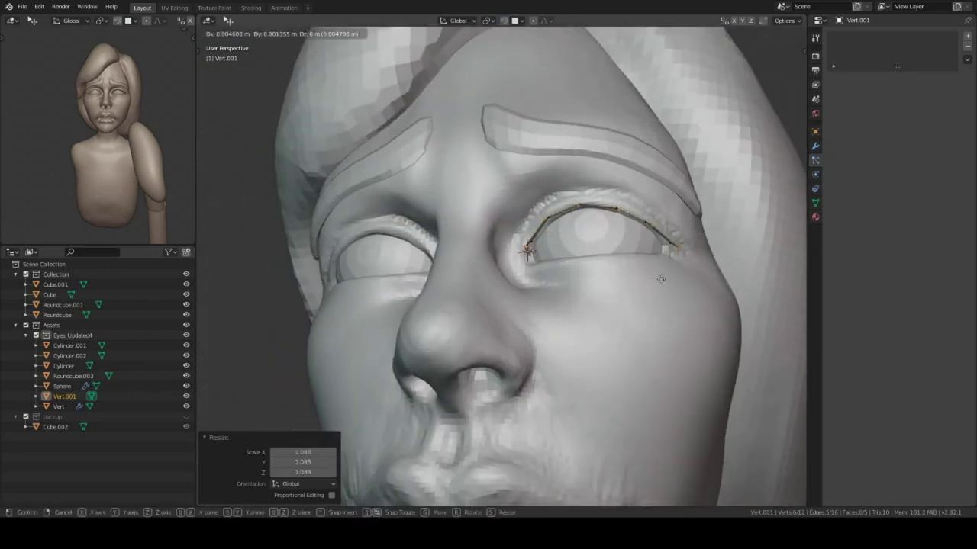
{"action": "left_click", "coordinate": [563, 312]}
{"action": "mouse_move", "coordinate": [563, 313]}
{"action": "middle_mouse_down"}
{"action": "mouse_move", "coordinate": [588, 306]}
{"action": "mouse_move", "coordinate": [717, 160]}
{"action": "mouse_move", "coordinate": [529, 349]}
{"action": "mouse_move", "coordinate": [602, 137]}
{"action": "mouse_move", "coordinate": [686, 114]}
{"action": "middle_mouse_up"}
Step: Add a Mirror modifier so the eyelid strip copies onto the other eye
{"action": "key", "text": "Tab"}
{"action": "left_click", "coordinate": [944, 38]}
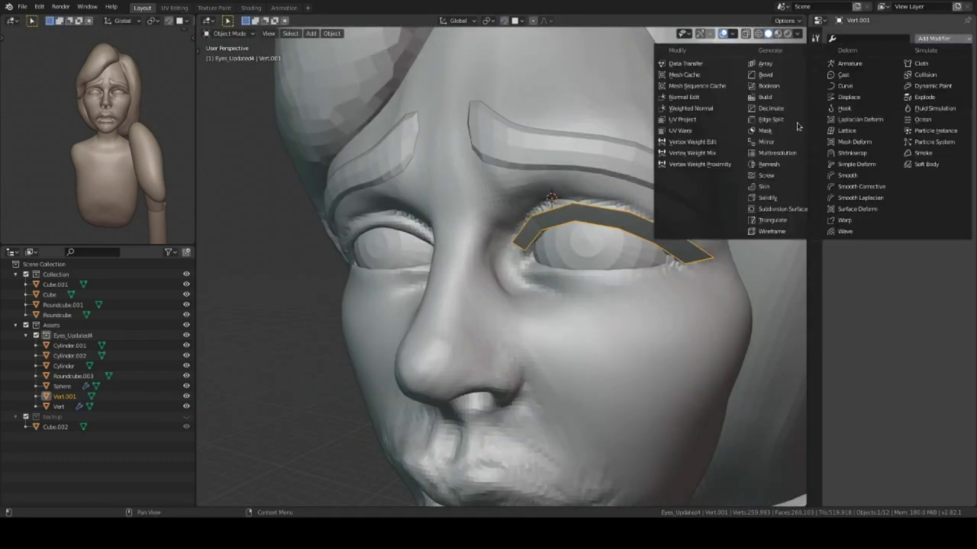
{"action": "left_click", "coordinate": [765, 142]}
{"action": "left_click", "coordinate": [943, 38]}
{"action": "mouse_move", "coordinate": [645, 217]}
{"action": "middle_mouse_down"}
{"action": "mouse_move", "coordinate": [580, 252]}
{"action": "mouse_move", "coordinate": [595, 229]}
{"action": "mouse_move", "coordinate": [579, 250]}
{"action": "mouse_move", "coordinate": [534, 115]}
{"action": "middle_mouse_up"}
Step: Resume sculpting the head and build up the lips at brush strength 0.600
{"action": "left_click", "coordinate": [49, 295]}
{"action": "key", "text": "ctrl+Tab"}
{"action": "left_click", "coordinate": [512, 20]}
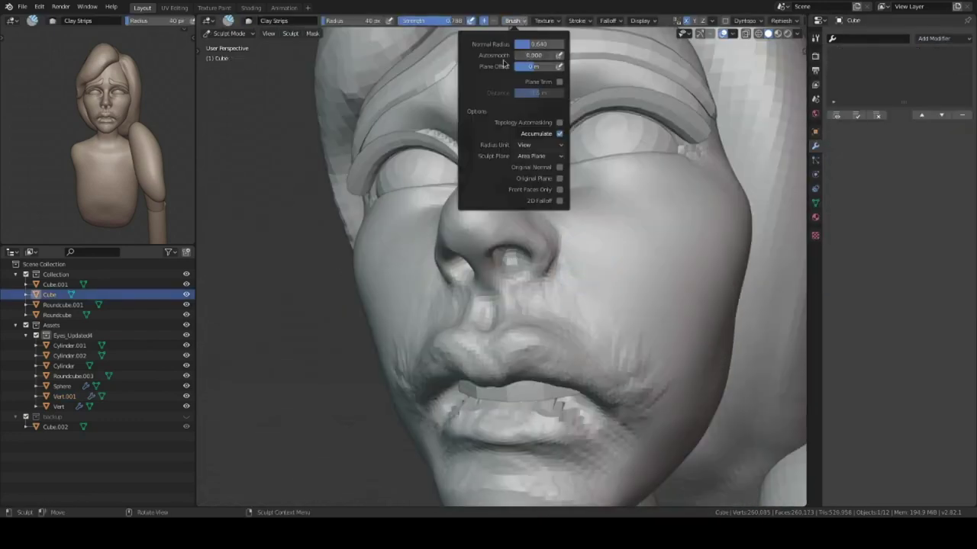
{"action": "middle_click_drag", "start_coordinate": [582, 292], "coordinate": [634, 366]}
{"action": "mouse_move", "coordinate": [534, 191]}
{"action": "middle_mouse_down"}
{"action": "mouse_move", "coordinate": [594, 328]}
{"action": "mouse_move", "coordinate": [627, 280]}
{"action": "mouse_move", "coordinate": [606, 283]}
{"action": "mouse_move", "coordinate": [648, 235]}
{"action": "mouse_move", "coordinate": [498, 219]}
{"action": "middle_mouse_up"}
{"action": "mouse_move", "coordinate": [598, 224]}
{"action": "middle_mouse_down"}
{"action": "mouse_move", "coordinate": [622, 261]}
{"action": "mouse_move", "coordinate": [608, 219]}
{"action": "mouse_move", "coordinate": [625, 270]}
{"action": "middle_mouse_up"}
{"action": "key", "text": "shift+f"}
{"action": "mouse_move", "coordinate": [619, 325]}
{"action": "middle_mouse_down"}
{"action": "mouse_move", "coordinate": [607, 289]}
{"action": "mouse_move", "coordinate": [537, 286]}
{"action": "mouse_move", "coordinate": [537, 221]}
{"action": "middle_mouse_up"}
Step: Smooth the chin with Scrape/Peaks, then round the lower lip with Clay Strips
{"action": "key", "text": "shift+space"}
{"action": "left_click", "coordinate": [526, 319]}
{"action": "mouse_move", "coordinate": [564, 254]}
{"action": "middle_mouse_down"}
{"action": "mouse_move", "coordinate": [446, 230]}
{"action": "mouse_move", "coordinate": [533, 276]}
{"action": "mouse_move", "coordinate": [579, 243]}
{"action": "mouse_move", "coordinate": [587, 327]}
{"action": "mouse_move", "coordinate": [527, 258]}
{"action": "middle_mouse_up"}
{"action": "key", "text": "c"}
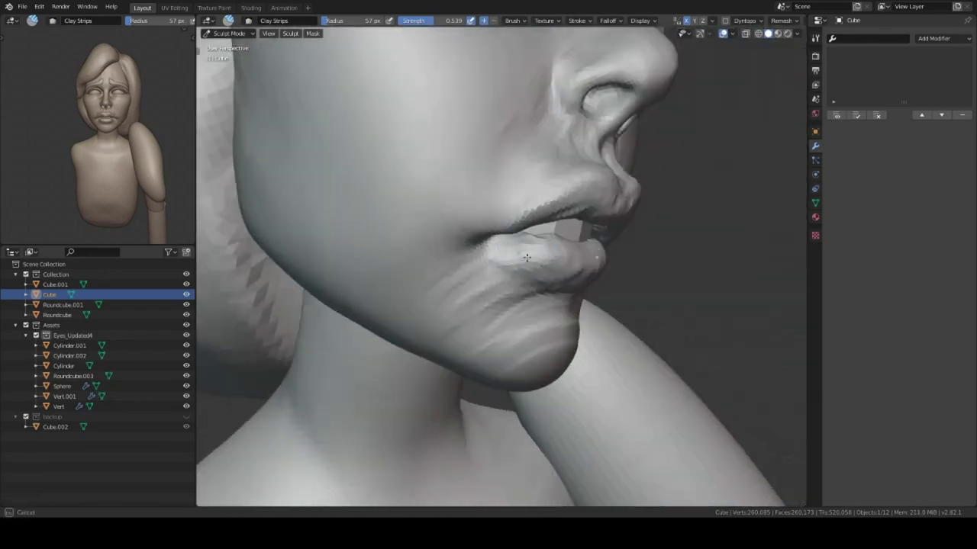
{"action": "mouse_move", "coordinate": [527, 258]}
{"action": "middle_mouse_down"}
{"action": "mouse_move", "coordinate": [588, 248]}
{"action": "mouse_move", "coordinate": [586, 238]}
{"action": "middle_mouse_up"}
{"action": "scroll", "coordinate": [598, 242], "scroll_direction": "up", "scroll_amount": 3}
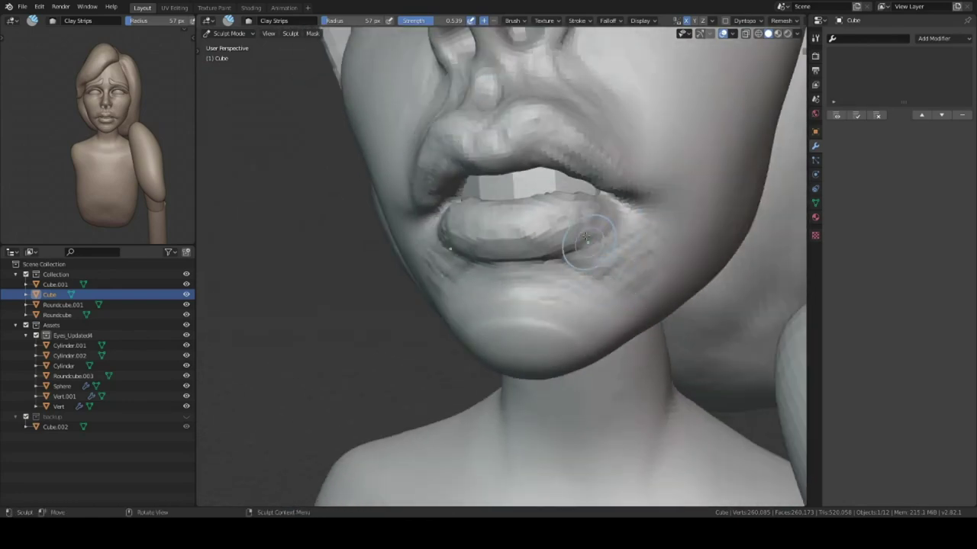
{"action": "scroll", "coordinate": [585, 239], "scroll_direction": "down", "scroll_amount": 3}
{"action": "scroll", "coordinate": [585, 238], "scroll_direction": "down", "scroll_amount": 4}
Step: Drop the brush strength to 0.279 and reshape the area under the eyes
{"action": "key", "text": "ctrl+Tab"}
{"action": "left_click", "coordinate": [545, 284]}
{"action": "scroll", "coordinate": [549, 260], "scroll_direction": "up", "scroll_amount": 3}
{"action": "mouse_move", "coordinate": [548, 259]}
{"action": "middle_mouse_down"}
{"action": "mouse_move", "coordinate": [540, 244]}
{"action": "mouse_move", "coordinate": [580, 275]}
{"action": "mouse_move", "coordinate": [636, 258]}
{"action": "mouse_move", "coordinate": [626, 227]}
{"action": "mouse_move", "coordinate": [537, 264]}
{"action": "middle_mouse_up"}
{"action": "scroll", "coordinate": [580, 274], "scroll_direction": "up", "scroll_amount": 2}
{"action": "key", "text": "ctrl+Tab"}
{"action": "scroll", "coordinate": [578, 259], "scroll_direction": "up", "scroll_amount": 3}
{"action": "scroll", "coordinate": [538, 282], "scroll_direction": "up", "scroll_amount": 2}
{"action": "scroll", "coordinate": [538, 282], "scroll_direction": "down", "scroll_amount": 2}
{"action": "key", "text": "shift+f"}
{"action": "left_click", "coordinate": [588, 275]}
{"action": "mouse_move", "coordinate": [661, 223]}
{"action": "middle_mouse_down", "text": "ctrl"}
{"action": "mouse_move", "coordinate": [557, 259]}
{"action": "mouse_move", "coordinate": [564, 221]}
{"action": "mouse_move", "coordinate": [664, 175]}
{"action": "mouse_move", "coordinate": [577, 189]}
{"action": "mouse_move", "coordinate": [591, 228]}
{"action": "mouse_move", "coordinate": [529, 279]}
{"action": "mouse_move", "coordinate": [534, 251]}
{"action": "mouse_move", "coordinate": [580, 252]}
{"action": "mouse_move", "coordinate": [580, 229]}
{"action": "mouse_move", "coordinate": [640, 287]}
{"action": "mouse_move", "coordinate": [408, 338]}
{"action": "middle_mouse_up", "text": "ctrl"}
Step: Nudge the eyebrow strip points into place in Edit Mode
{"action": "left_click", "coordinate": [59, 406]}
{"action": "key", "text": "Tab"}
{"action": "key", "text": "g"}
{"action": "left_click", "coordinate": [594, 246]}
{"action": "key", "text": "Tab"}
Step: Add a cylinder and scale it down around the neck
{"action": "scroll", "coordinate": [408, 338], "scroll_direction": "down", "scroll_amount": 4}
{"action": "key", "text": "KP_1"}
{"action": "scroll", "coordinate": [564, 280], "scroll_direction": "up", "scroll_amount": 2}
{"action": "left_click", "coordinate": [564, 281]}
{"action": "key", "text": "shift+a"}
{"action": "left_click", "coordinate": [618, 331]}
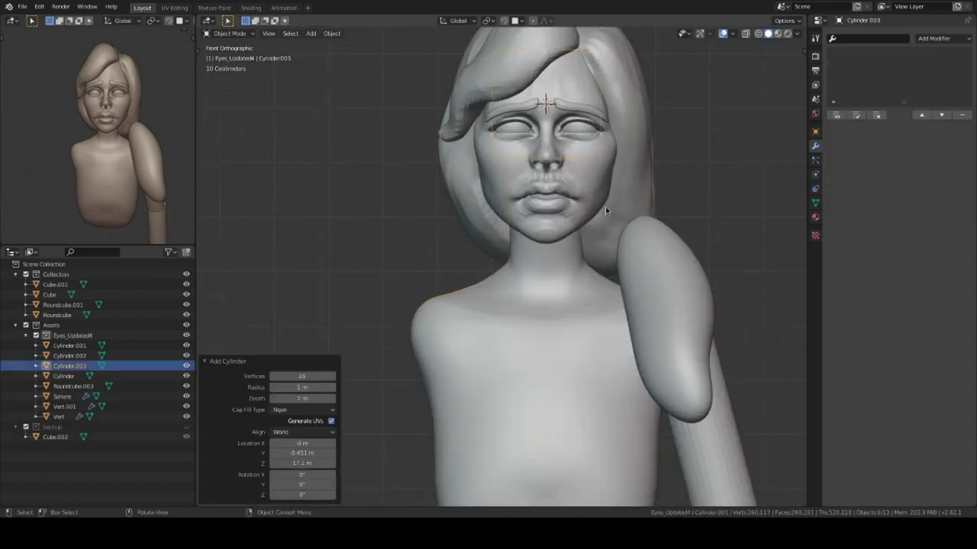
{"action": "left_click", "coordinate": [584, 285]}
{"action": "key", "text": "KP_3"}
{"action": "scroll", "coordinate": [550, 267], "scroll_direction": "up", "scroll_amount": 1}
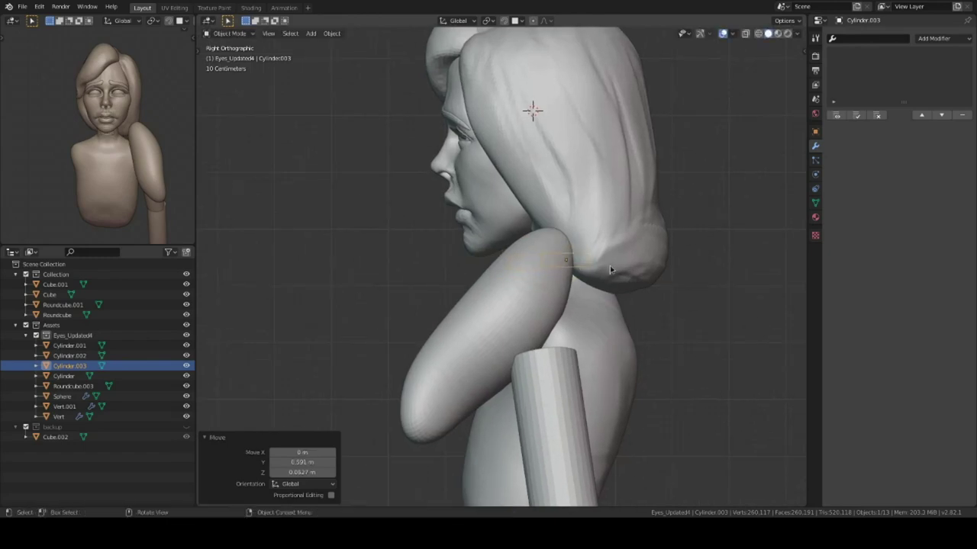
Step: Add projecting Shrinkwrap and Subdivision modifiers, and rotate the cylinder to fit the neck
{"action": "left_click", "coordinate": [943, 38]}
{"action": "left_click", "coordinate": [854, 154]}
{"action": "left_click", "coordinate": [943, 38]}
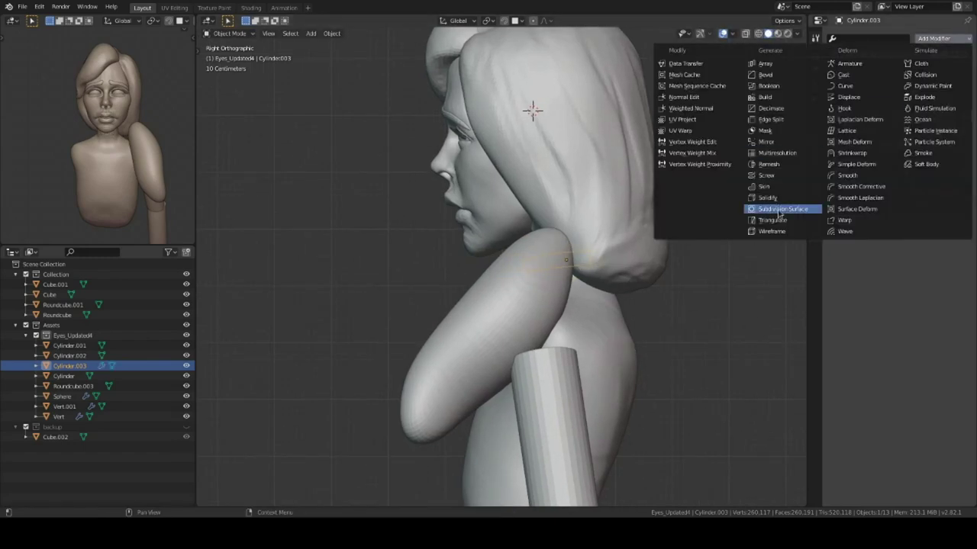
{"action": "left_click", "coordinate": [780, 212]}
{"action": "left_click", "coordinate": [899, 216]}
{"action": "middle_click_drag", "start_coordinate": [580, 275], "coordinate": [632, 286]}
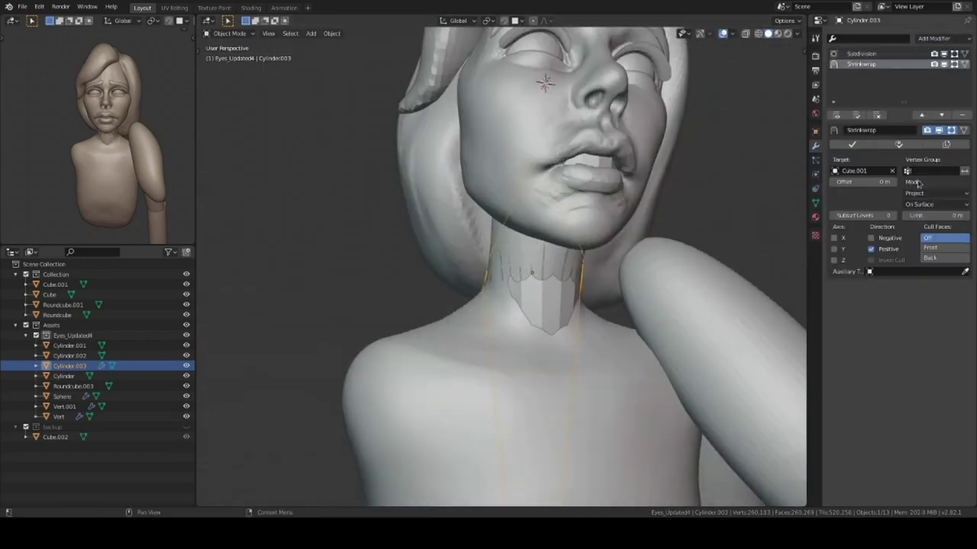
{"action": "key", "text": "r"}
{"action": "left_click", "coordinate": [632, 286]}
Step: Delete the cylinder's cap faces to leave an open ring
{"action": "key", "text": "KP_Divide"}
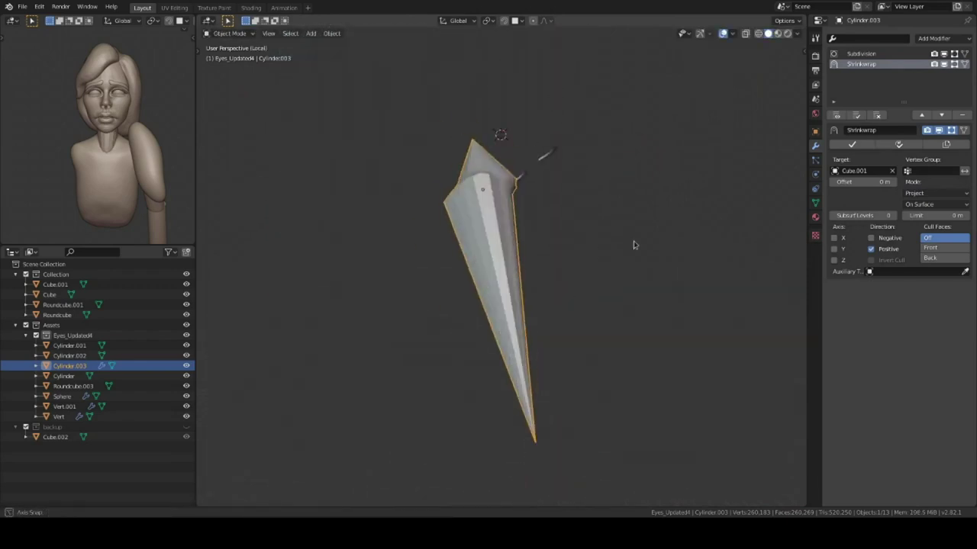
{"action": "key", "text": "Tab"}
{"action": "middle_click_drag", "start_coordinate": [633, 244], "coordinate": [521, 341]}
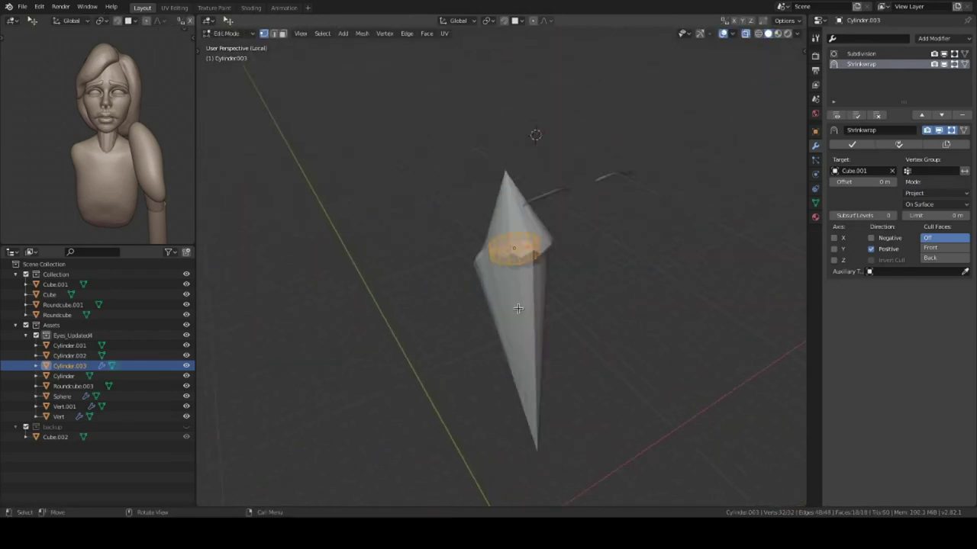
{"action": "scroll", "coordinate": [518, 308], "scroll_direction": "up", "scroll_amount": 3}
{"action": "key", "text": "x"}
{"action": "left_click", "coordinate": [602, 211]}
{"action": "key", "text": "Tab"}
{"action": "key", "text": "KP_Divide"}
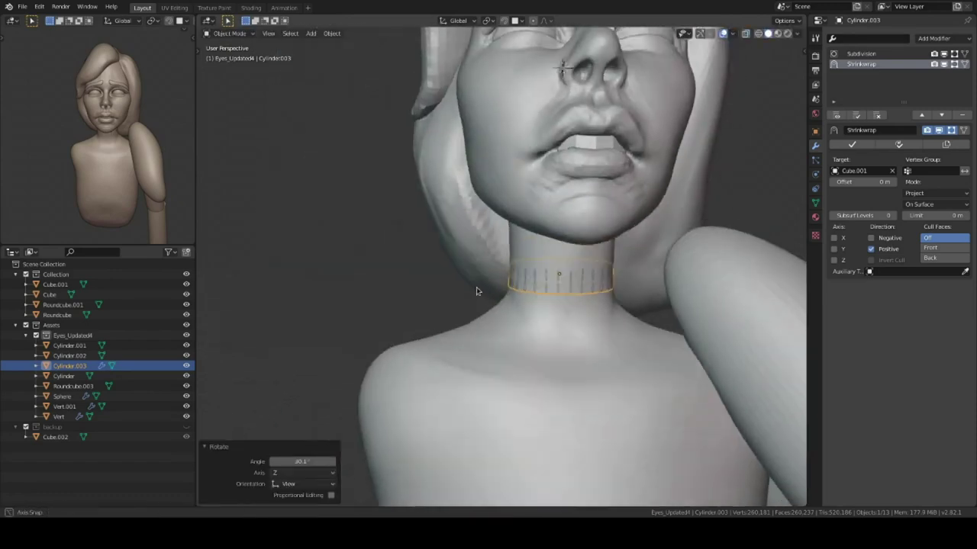
Step: Thicken the ring with a 0.043 m Solidify modifier and apply its scale
{"action": "left_click", "coordinate": [944, 38]}
{"action": "left_click", "coordinate": [778, 202]}
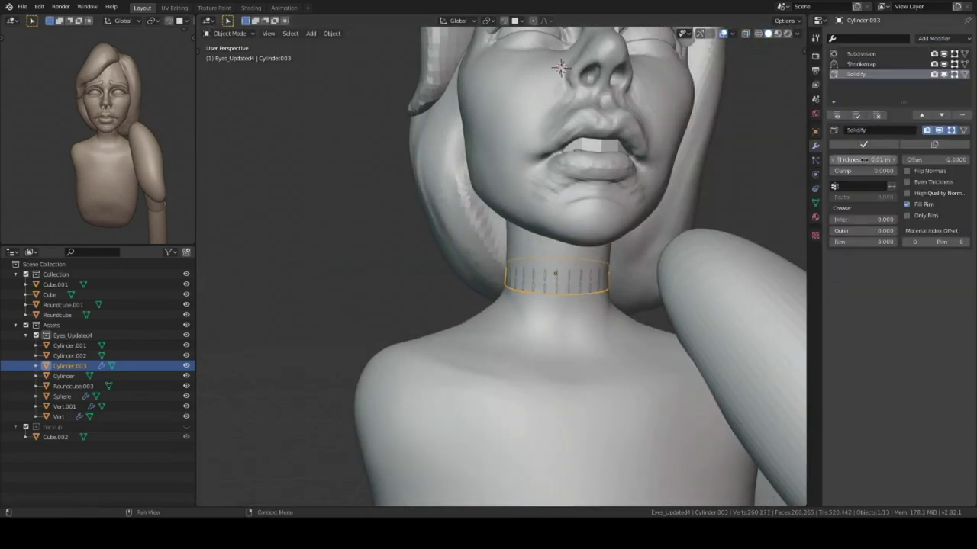
{"action": "middle_click_drag", "start_coordinate": [626, 306], "coordinate": [561, 273]}
{"action": "key", "text": "ctrl+a"}
{"action": "left_click", "coordinate": [561, 273]}
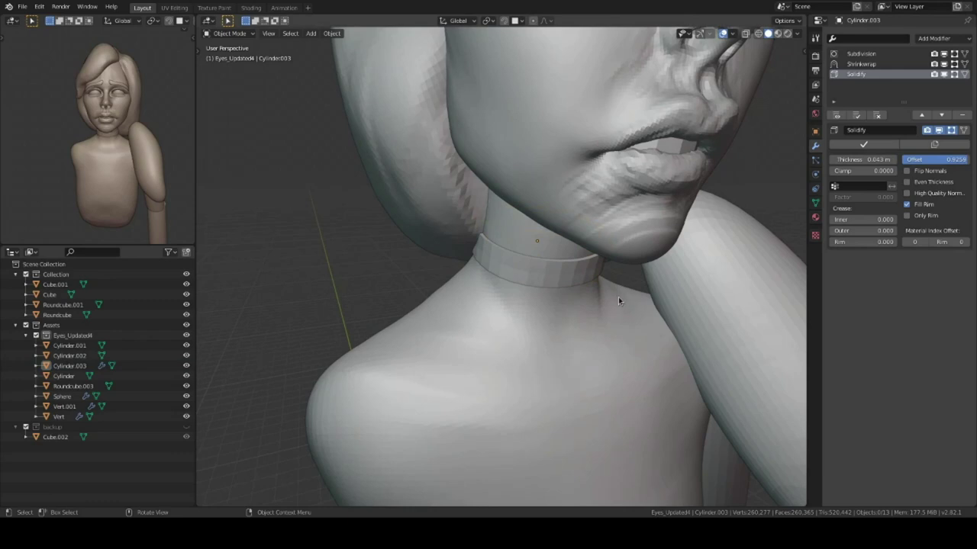
{"action": "key", "text": "KP_1"}
Step: Add a cylinder, flatten it into a thin disc, and rotate it on X
{"action": "key", "text": "a"}
{"action": "left_click", "coordinate": [531, 271]}
{"action": "scroll", "coordinate": [558, 241], "scroll_direction": "up", "scroll_amount": 3}
{"action": "key", "text": "shift+a"}
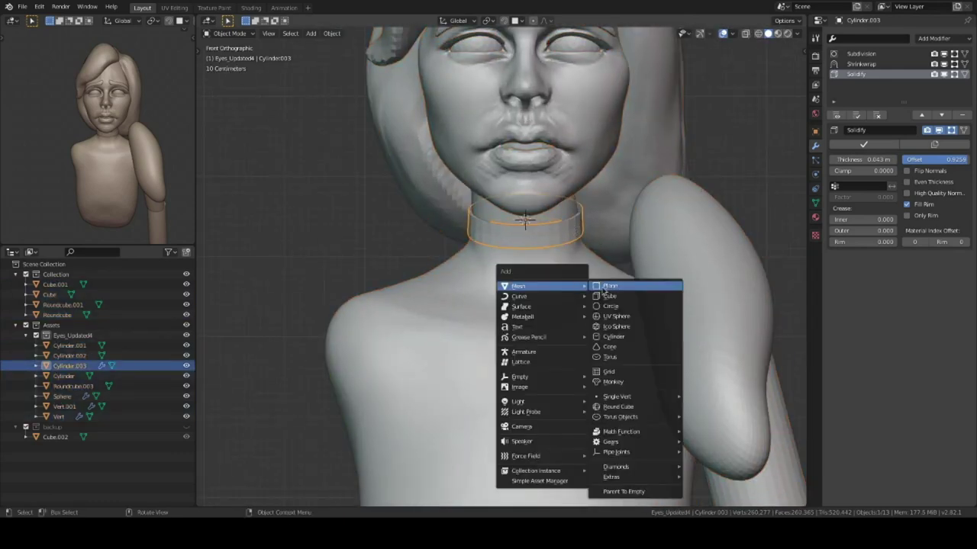
{"action": "left_click", "coordinate": [614, 336]}
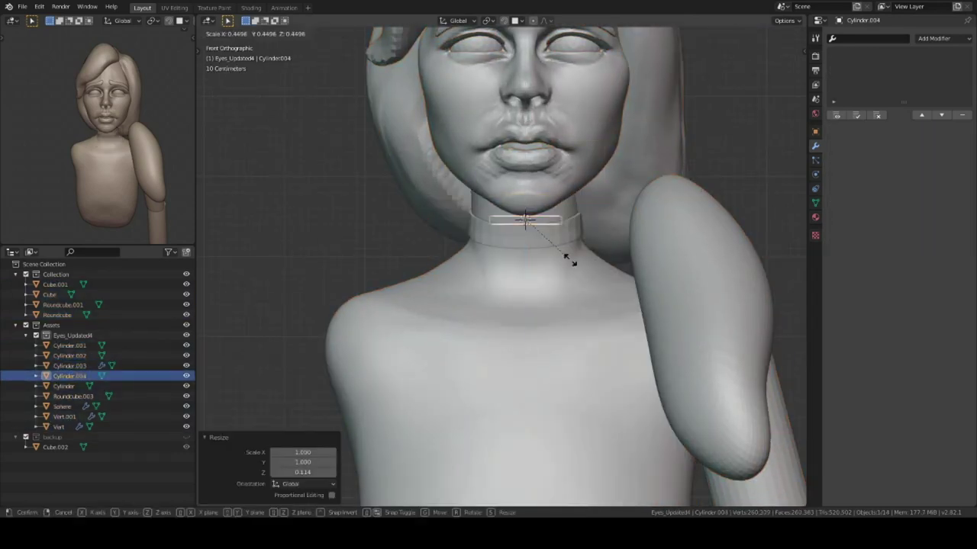
{"action": "left_click", "coordinate": [624, 316]}
{"action": "key", "text": "r"}
{"action": "key", "text": "x"}
{"action": "left_click", "coordinate": [597, 130]}
Step: Move the disc along Y to the choker's front and tilt it to the neck's slope
{"action": "key", "text": "KP_3"}
{"action": "key", "text": "KP_1"}
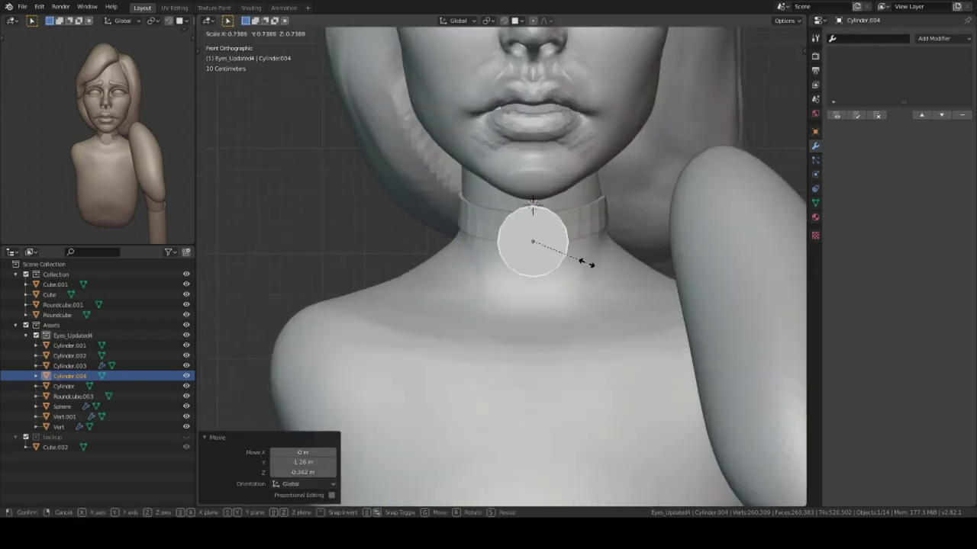
{"action": "key", "text": "ctrl+KP_3"}
{"action": "key", "text": "g"}
{"action": "key", "text": "y"}
{"action": "left_click", "coordinate": [563, 251]}
{"action": "key", "text": "KP_3"}
{"action": "key", "text": "alt+z"}
{"action": "key", "text": "r"}
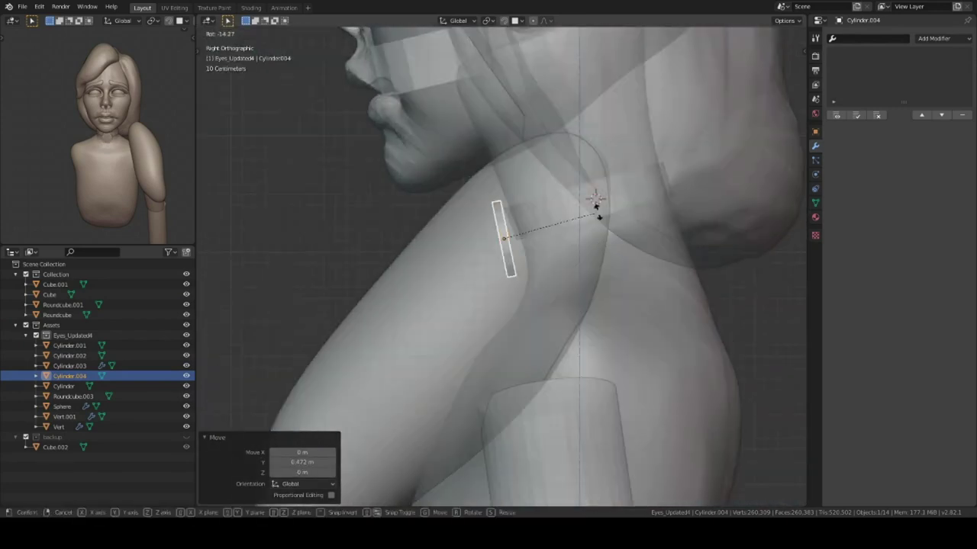
{"action": "key", "text": "alt+z"}
{"action": "key", "text": "KP_1"}
Step: Inset the disc's top face
{"action": "key", "text": "KP_Divide"}
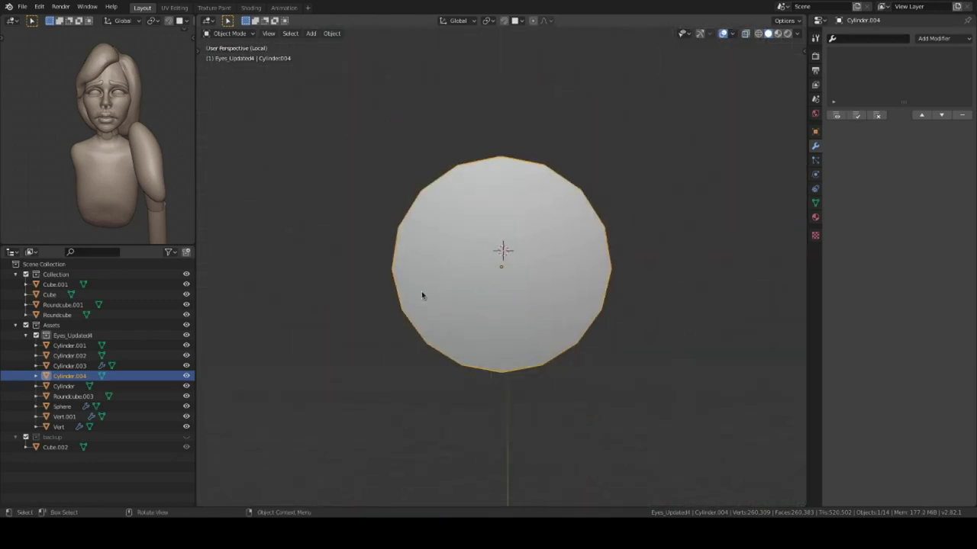
{"action": "middle_click_drag", "start_coordinate": [552, 246], "coordinate": [557, 281]}
{"action": "left_click", "coordinate": [554, 280]}
{"action": "key", "text": "i"}
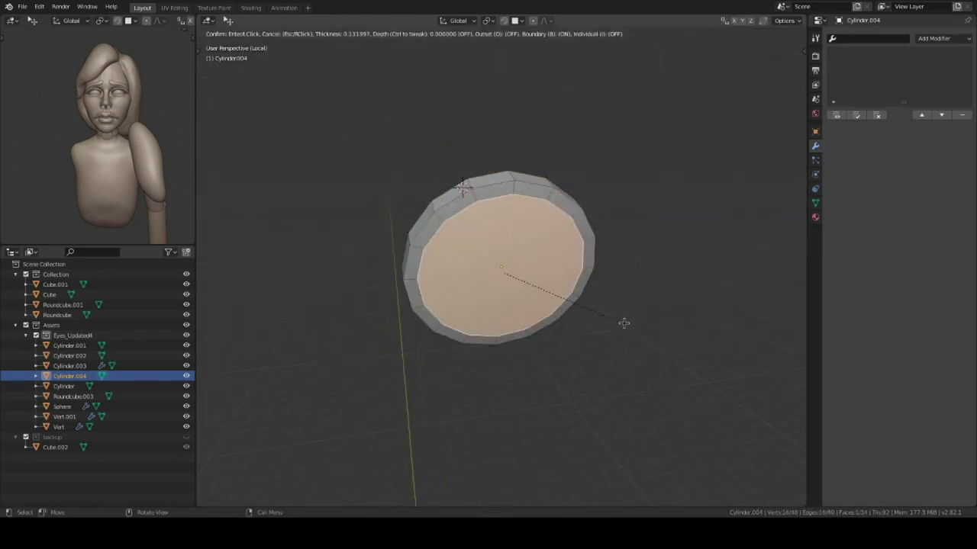
{"action": "left_click", "coordinate": [625, 323]}
{"action": "middle_click_drag", "start_coordinate": [625, 323], "coordinate": [430, 163]}
{"action": "key", "text": "Tab"}
{"action": "key", "text": "KP_Divide"}
Step: Scale the disc to 0.834 and settle it on the choker's front
{"action": "key", "text": "KP_1"}
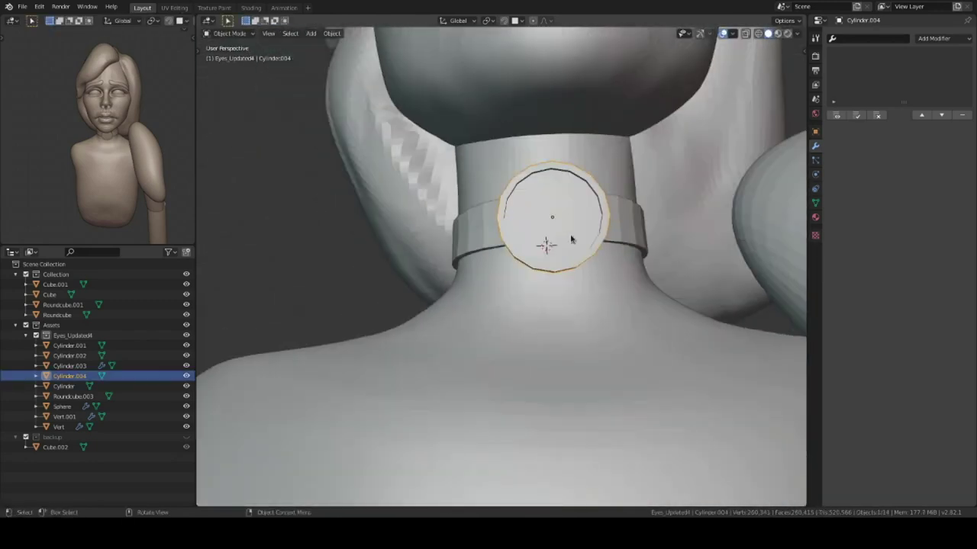
{"action": "key", "text": "s"}
{"action": "left_click", "coordinate": [678, 279]}
{"action": "middle_click_drag", "start_coordinate": [678, 279], "coordinate": [551, 244]}
{"action": "key", "text": "KP_3"}
{"action": "key", "text": "alt+z"}
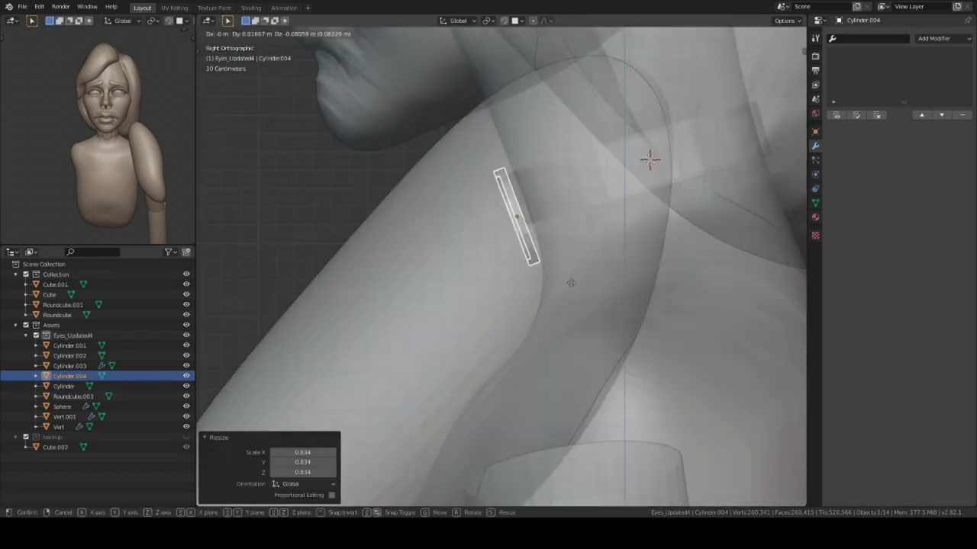
{"action": "left_click", "coordinate": [571, 282]}
{"action": "key", "text": "KP_1"}
{"action": "scroll", "coordinate": [536, 323], "scroll_direction": "down", "scroll_amount": 5}
Step: Duplicate the torso, shrink the copy with a Displace modifier, and move it to the backup collection
{"action": "left_click", "coordinate": [547, 270]}
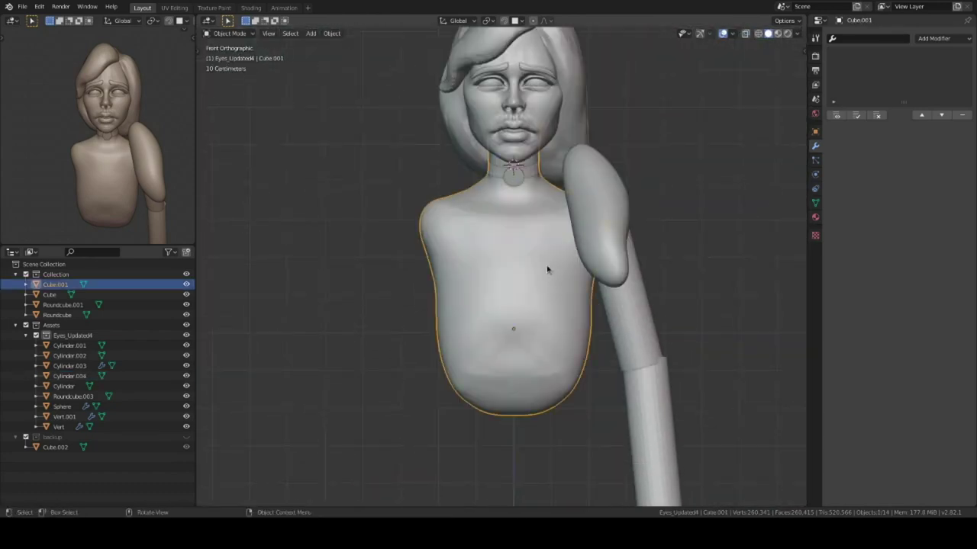
{"action": "key", "text": "shift+d"}
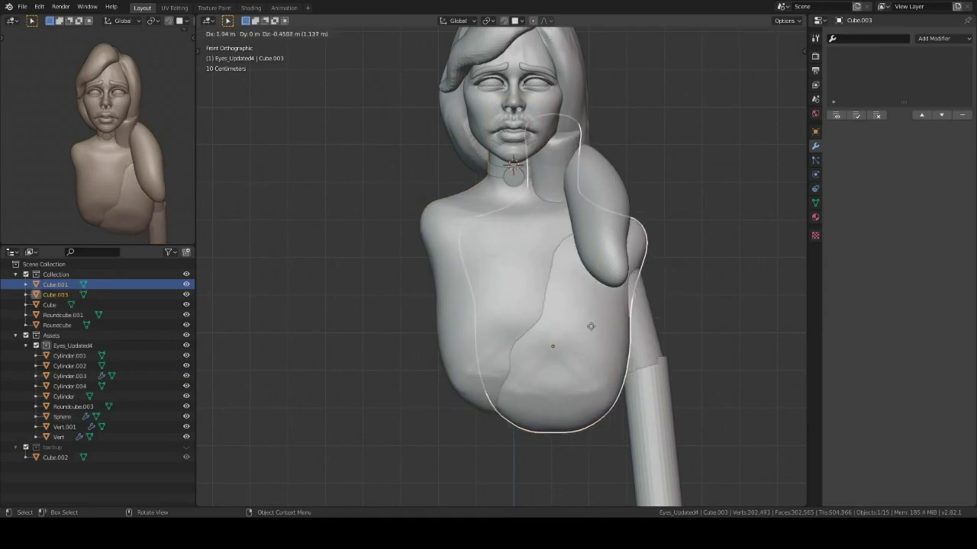
{"action": "key", "text": "Escape"}
{"action": "left_click", "coordinate": [933, 38]}
{"action": "left_click", "coordinate": [843, 102]}
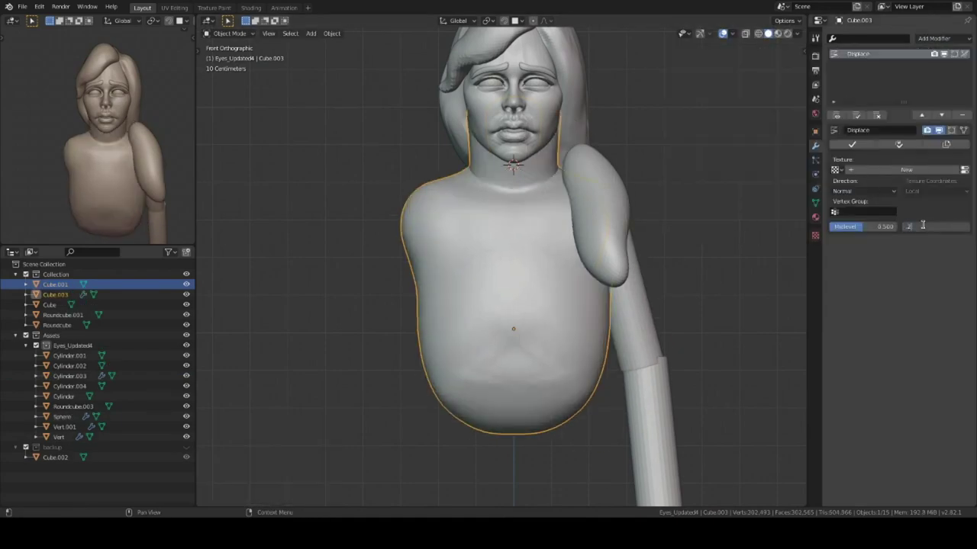
{"action": "key", "text": "Return"}
{"action": "key", "text": "m"}
{"action": "left_click", "coordinate": [557, 279]}
{"action": "scroll", "coordinate": [557, 280], "scroll_direction": "up", "scroll_amount": 1}
Step: Add a Round Cube and place it on one side of the chest
{"action": "key", "text": "shift+a"}
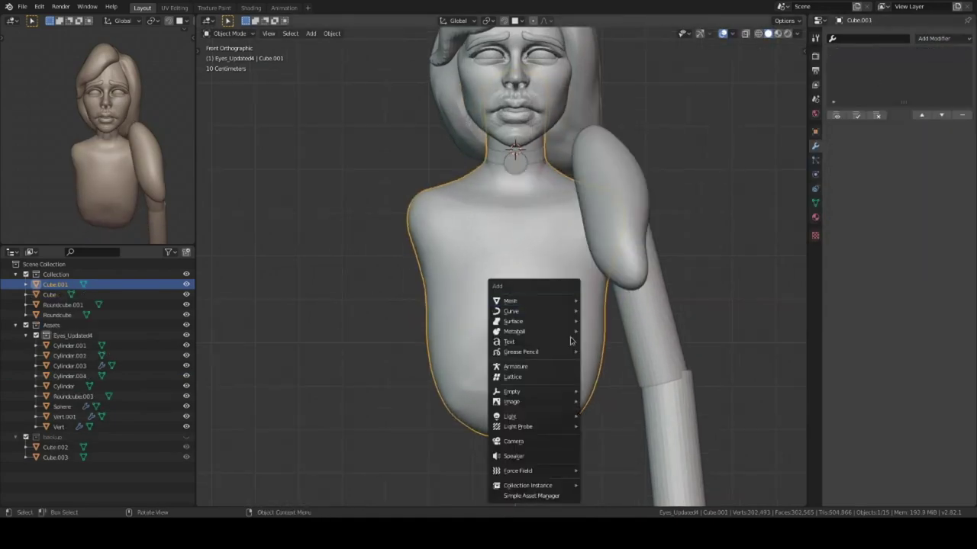
{"action": "left_click", "coordinate": [588, 298]}
{"action": "left_click", "coordinate": [596, 425]}
{"action": "middle_click_drag", "start_coordinate": [580, 343], "coordinate": [625, 328]}
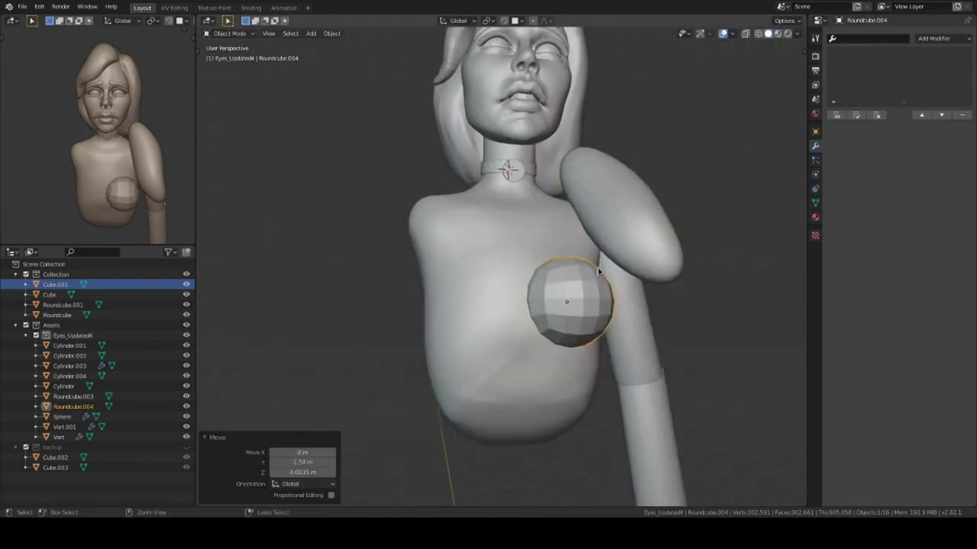
Step: Mirror the round cube across Cube.001, shrink it slightly, subdivide at level 2, and apply all modifiers
{"action": "left_click", "coordinate": [934, 39]}
{"action": "left_click", "coordinate": [755, 151]}
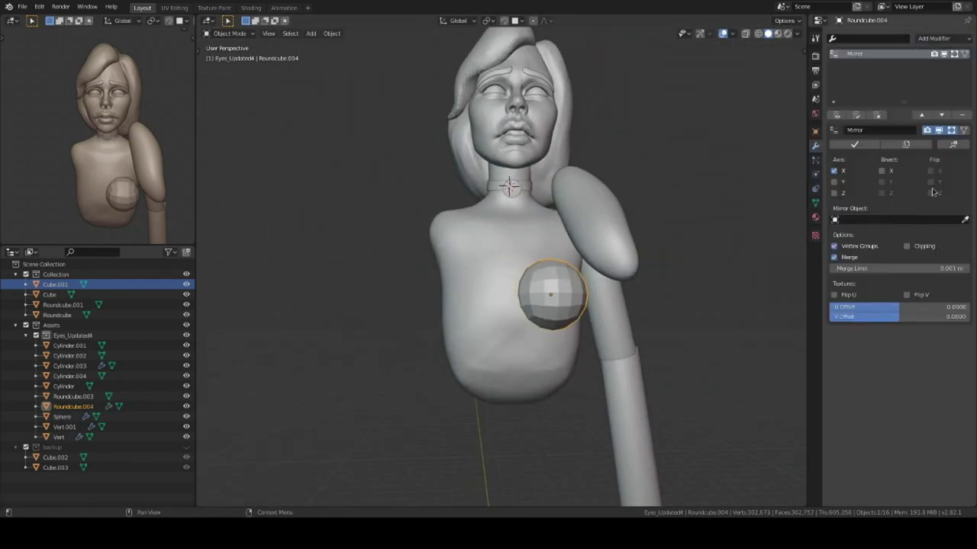
{"action": "left_click", "coordinate": [517, 358]}
{"action": "scroll", "coordinate": [549, 305], "scroll_direction": "up", "scroll_amount": 2}
{"action": "key", "text": "s"}
{"action": "left_click", "coordinate": [580, 313]}
{"action": "mouse_move", "coordinate": [595, 320]}
{"action": "middle_mouse_down"}
{"action": "mouse_move", "coordinate": [612, 275]}
{"action": "mouse_move", "coordinate": [604, 317]}
{"action": "mouse_move", "coordinate": [595, 290]}
{"action": "middle_mouse_up"}
{"action": "key", "text": "ctrl+2"}
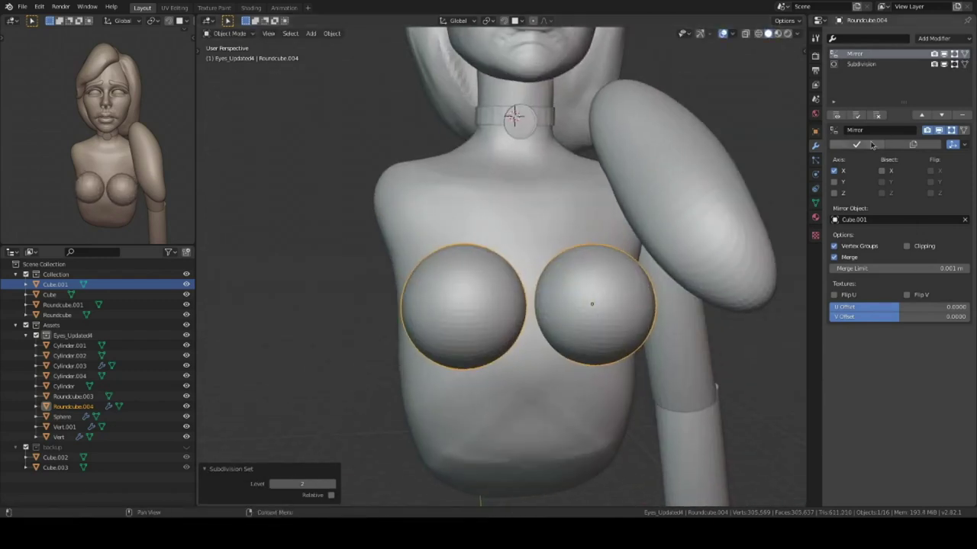
{"action": "key", "text": "ctrl+a"}
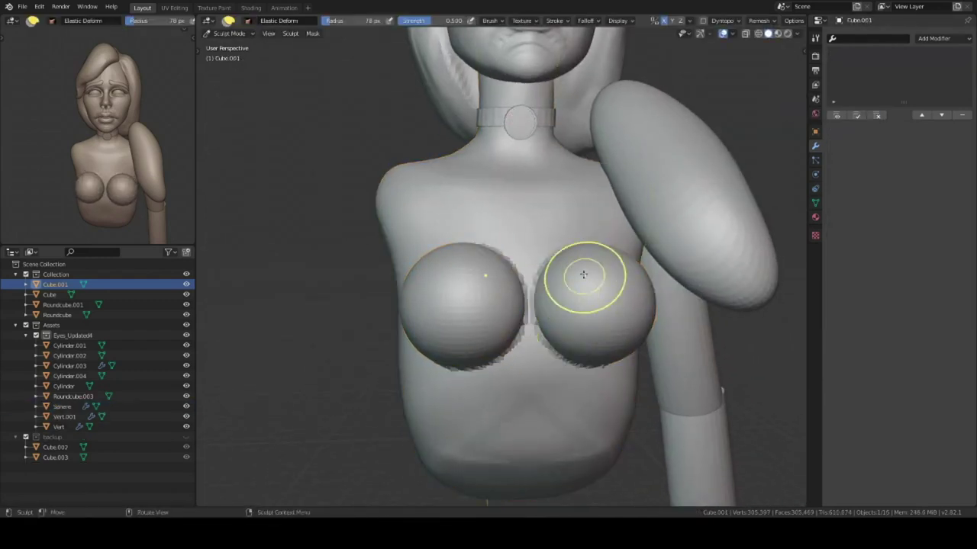
Step: Isolate the torso in local view and blend the chest spheres in with Clay Strips
{"action": "key", "text": "c"}
{"action": "mouse_move", "coordinate": [583, 275]}
{"action": "middle_mouse_down"}
{"action": "mouse_move", "coordinate": [613, 274]}
{"action": "mouse_move", "coordinate": [594, 267]}
{"action": "middle_mouse_up"}
{"action": "mouse_move", "coordinate": [566, 343]}
{"action": "middle_mouse_down"}
{"action": "mouse_move", "coordinate": [568, 320]}
{"action": "mouse_move", "coordinate": [583, 322]}
{"action": "mouse_move", "coordinate": [604, 404]}
{"action": "mouse_move", "coordinate": [550, 285]}
{"action": "mouse_move", "coordinate": [562, 326]}
{"action": "mouse_move", "coordinate": [447, 290]}
{"action": "mouse_move", "coordinate": [532, 272]}
{"action": "mouse_move", "coordinate": [530, 311]}
{"action": "mouse_move", "coordinate": [558, 316]}
{"action": "middle_mouse_up"}
{"action": "key", "text": "KP_Divide"}
{"action": "scroll", "coordinate": [540, 294], "scroll_direction": "up", "scroll_amount": 3}
{"action": "scroll", "coordinate": [574, 316], "scroll_direction": "up", "scroll_amount": 2}
{"action": "scroll", "coordinate": [589, 326], "scroll_direction": "up", "scroll_amount": 1}
{"action": "scroll", "coordinate": [553, 308], "scroll_direction": "up", "scroll_amount": 4}
Step: Shape the neck and shoulders with the Draw and Clay Strips brushes
{"action": "key", "text": "c"}
{"action": "key", "text": "x"}
{"action": "mouse_move", "coordinate": [599, 287]}
{"action": "middle_mouse_down"}
{"action": "mouse_move", "coordinate": [516, 283]}
{"action": "mouse_move", "coordinate": [529, 309]}
{"action": "mouse_move", "coordinate": [493, 240]}
{"action": "mouse_move", "coordinate": [516, 190]}
{"action": "middle_mouse_up"}
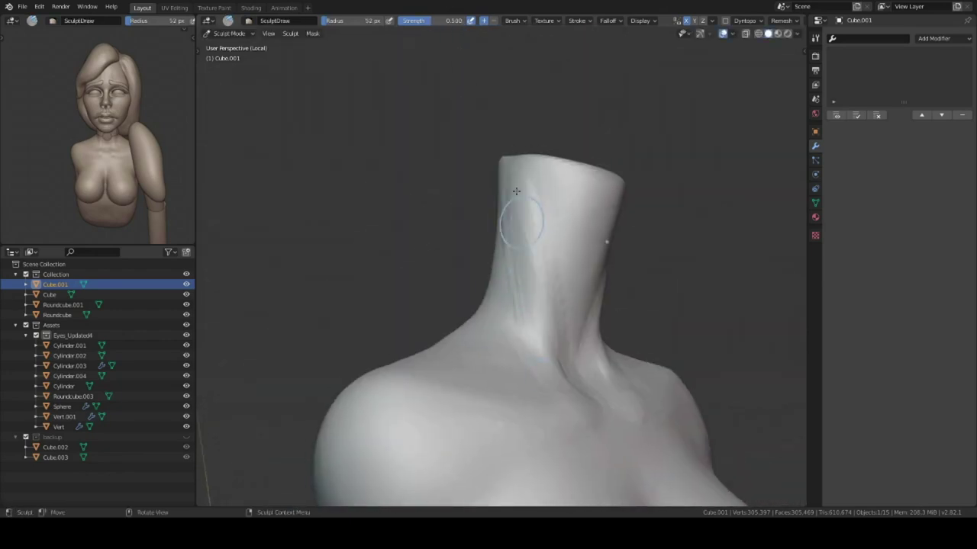
{"action": "key", "text": "c"}
{"action": "middle_click_drag", "start_coordinate": [552, 267], "coordinate": [494, 171]}
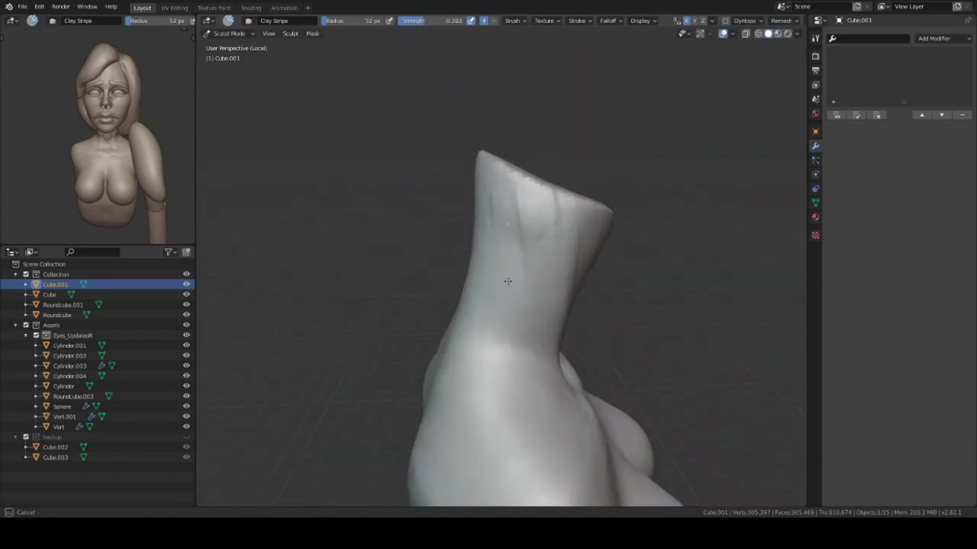
{"action": "middle_click_drag", "start_coordinate": [496, 257], "coordinate": [498, 217]}
{"action": "mouse_move", "coordinate": [516, 299]}
{"action": "middle_mouse_down"}
{"action": "mouse_move", "coordinate": [540, 207]}
{"action": "mouse_move", "coordinate": [534, 331]}
{"action": "mouse_move", "coordinate": [510, 313]}
{"action": "middle_mouse_up"}
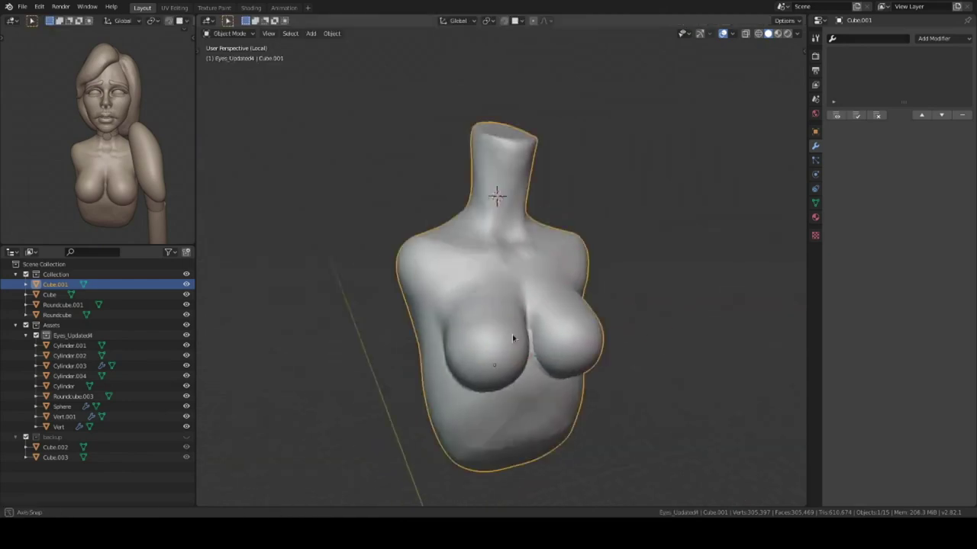
{"action": "mouse_move", "coordinate": [573, 294]}
{"action": "middle_mouse_down"}
{"action": "mouse_move", "coordinate": [571, 218]}
{"action": "mouse_move", "coordinate": [595, 236]}
{"action": "middle_mouse_up"}
{"action": "scroll", "coordinate": [546, 268], "scroll_direction": "down", "scroll_amount": 2}
{"action": "mouse_move", "coordinate": [546, 267]}
{"action": "middle_mouse_down"}
{"action": "mouse_move", "coordinate": [571, 389]}
{"action": "mouse_move", "coordinate": [467, 273]}
{"action": "middle_mouse_up"}
Step: Refine the chest blend and the fold below it from front and side views
{"action": "key", "text": "KP_1"}
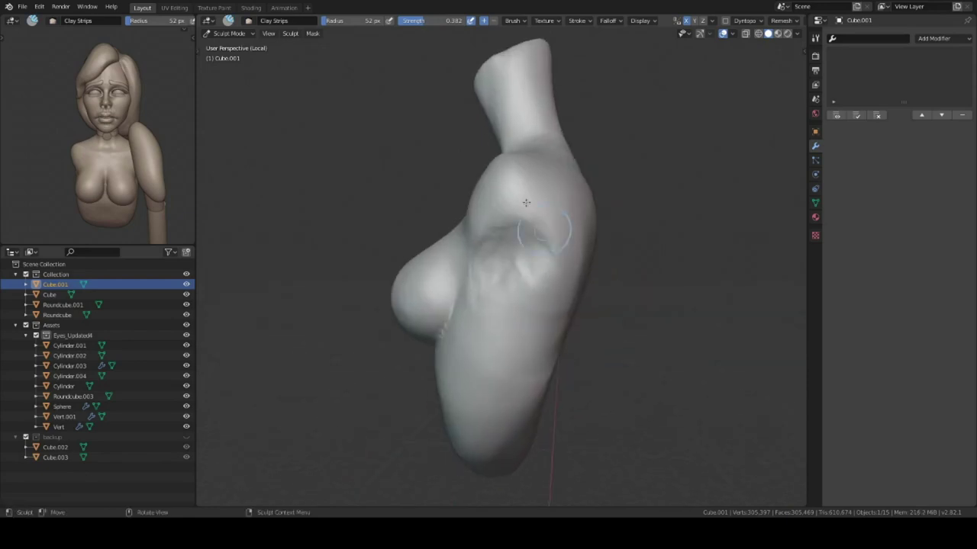
{"action": "middle_click_drag", "start_coordinate": [545, 295], "coordinate": [539, 271]}
{"action": "mouse_move", "coordinate": [493, 355]}
{"action": "middle_mouse_down"}
{"action": "mouse_move", "coordinate": [521, 348]}
{"action": "mouse_move", "coordinate": [518, 266]}
{"action": "middle_mouse_up"}
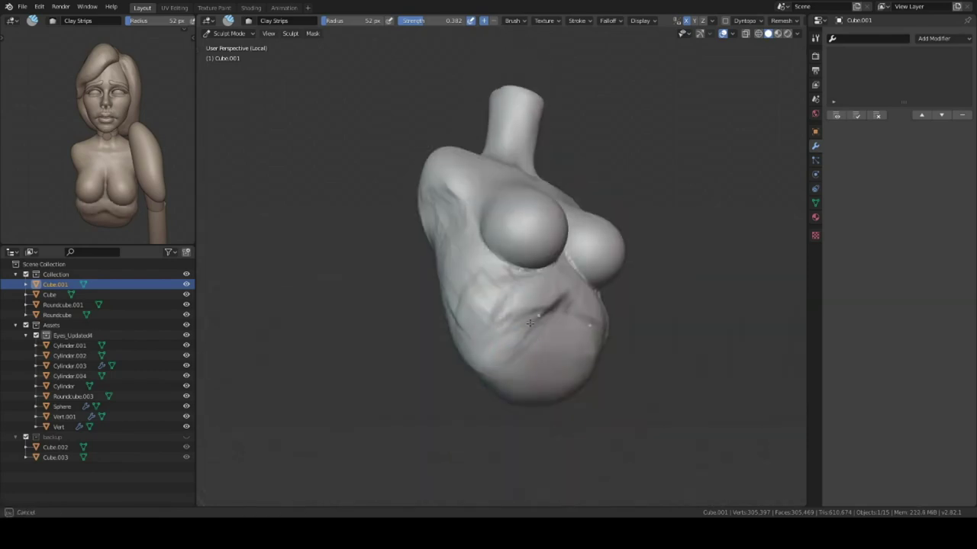
{"action": "middle_click_drag", "start_coordinate": [521, 361], "coordinate": [610, 275]}
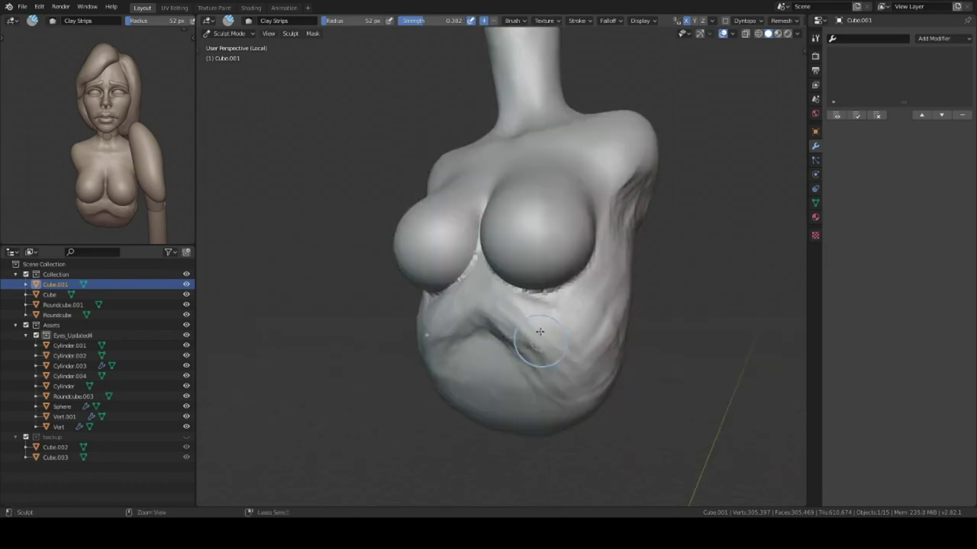
{"action": "key", "text": "KP_1"}
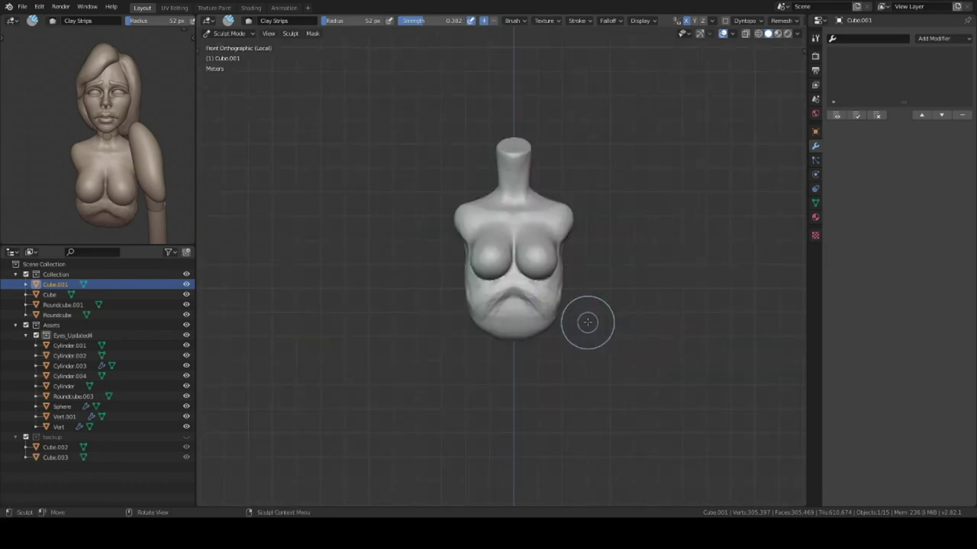
{"action": "scroll", "coordinate": [641, 320], "scroll_direction": "up", "scroll_amount": 5}
Step: Switch to the Scrape/Peaks brush and raise its strength
{"action": "scroll", "coordinate": [633, 316], "scroll_direction": "down", "scroll_amount": 2}
{"action": "key", "text": "shift+space"}
{"action": "left_click", "coordinate": [591, 298]}
{"action": "mouse_move", "coordinate": [591, 298]}
{"action": "middle_mouse_down"}
{"action": "mouse_move", "coordinate": [469, 351]}
{"action": "mouse_move", "coordinate": [528, 314]}
{"action": "mouse_move", "coordinate": [557, 335]}
{"action": "mouse_move", "coordinate": [641, 209]}
{"action": "mouse_move", "coordinate": [616, 266]}
{"action": "middle_mouse_up"}
{"action": "key", "text": "shift+f"}
{"action": "left_click", "coordinate": [531, 322]}
Step: Add a Round Cube, scale it to 1.909, and move it under the torso
{"action": "key", "text": "ctrl+tab"}
{"action": "key", "text": "KP_1"}
{"action": "left_click", "coordinate": [582, 257]}
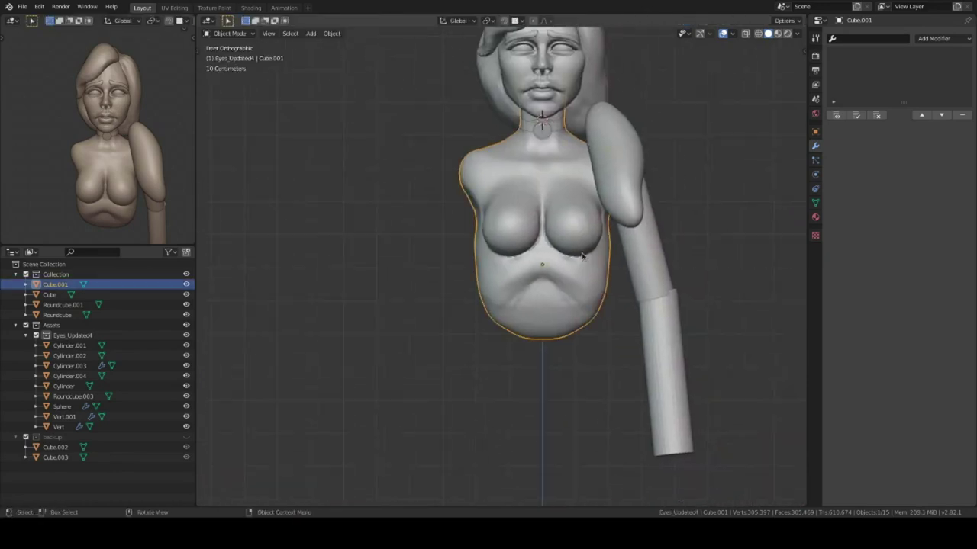
{"action": "key", "text": "shift+a"}
{"action": "left_click", "coordinate": [633, 228]}
{"action": "key", "text": "s"}
{"action": "left_click", "coordinate": [635, 230]}
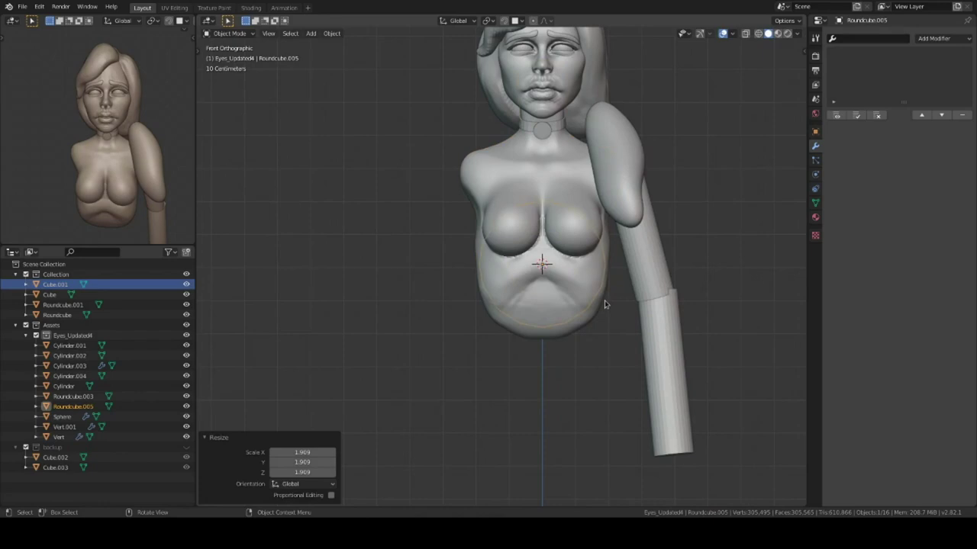
{"action": "key", "text": "KP_3"}
{"action": "key", "text": "g"}
Step: Stretch the round cube into a lower body with the Elastic Deform brush
{"action": "key", "text": "ctrl+Tab"}
{"action": "key", "text": "shift+space"}
{"action": "left_click", "coordinate": [457, 302]}
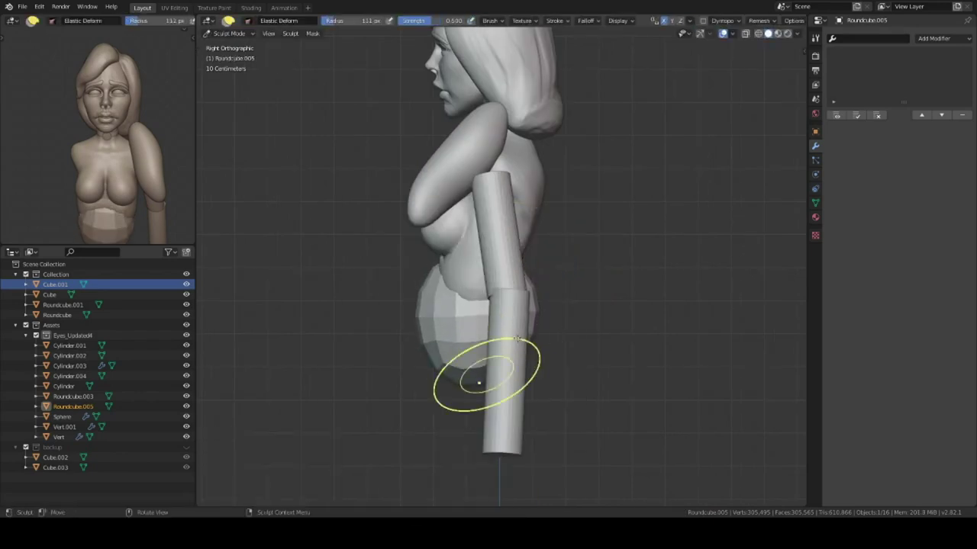
{"action": "middle_click_drag", "start_coordinate": [469, 381], "coordinate": [586, 248]}
{"action": "middle_click_drag", "start_coordinate": [580, 305], "coordinate": [571, 345]}
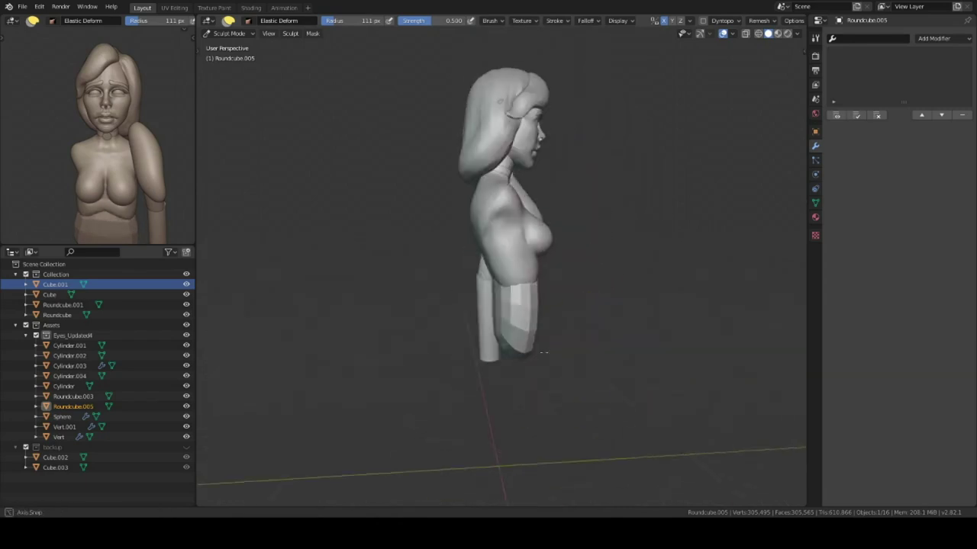
Step: Add a level 1 Subdivision to the lower-body block and apply it
{"action": "key", "text": "ctrl+Tab"}
{"action": "left_click", "coordinate": [530, 338]}
{"action": "key", "text": "ctrl+1"}
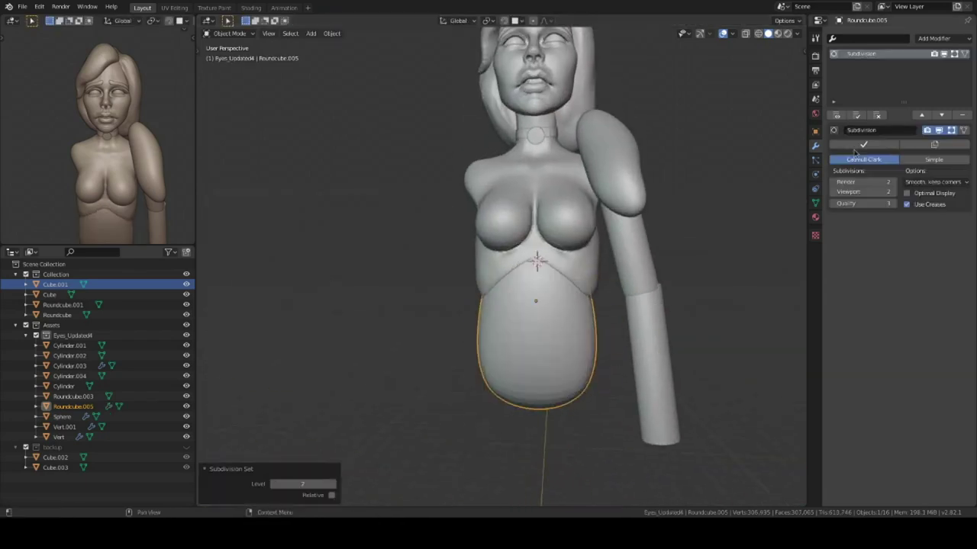
{"action": "key", "text": "ctrl+Tab"}
{"action": "left_click", "coordinate": [603, 283]}
{"action": "middle_click_drag", "start_coordinate": [550, 320], "coordinate": [585, 338]}
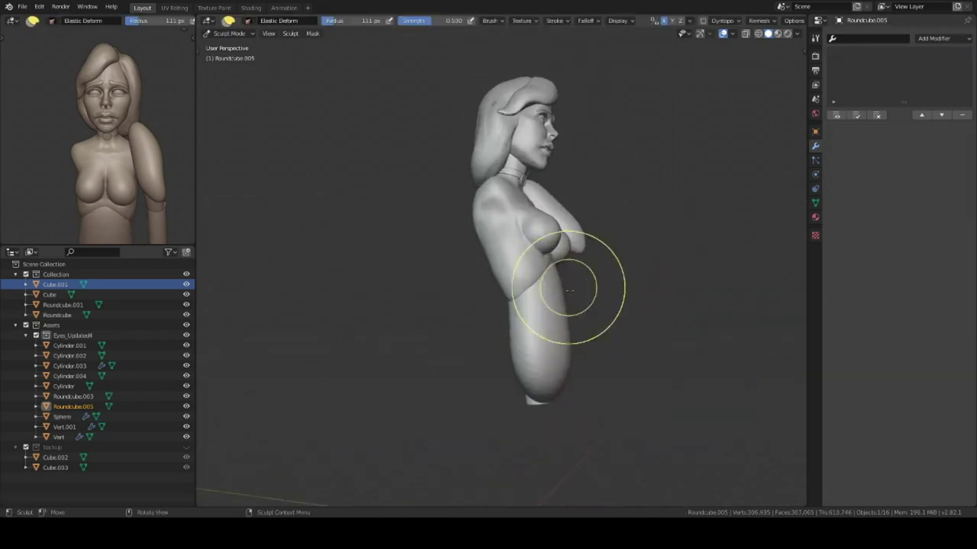
{"action": "scroll", "coordinate": [569, 290], "scroll_direction": "up", "scroll_amount": 3}
{"action": "scroll", "coordinate": [632, 264], "scroll_direction": "up", "scroll_amount": 2}
{"action": "mouse_move", "coordinate": [626, 279]}
{"action": "middle_mouse_down"}
{"action": "mouse_move", "coordinate": [687, 212]}
{"action": "mouse_move", "coordinate": [484, 273]}
{"action": "mouse_move", "coordinate": [585, 286]}
{"action": "middle_mouse_up"}
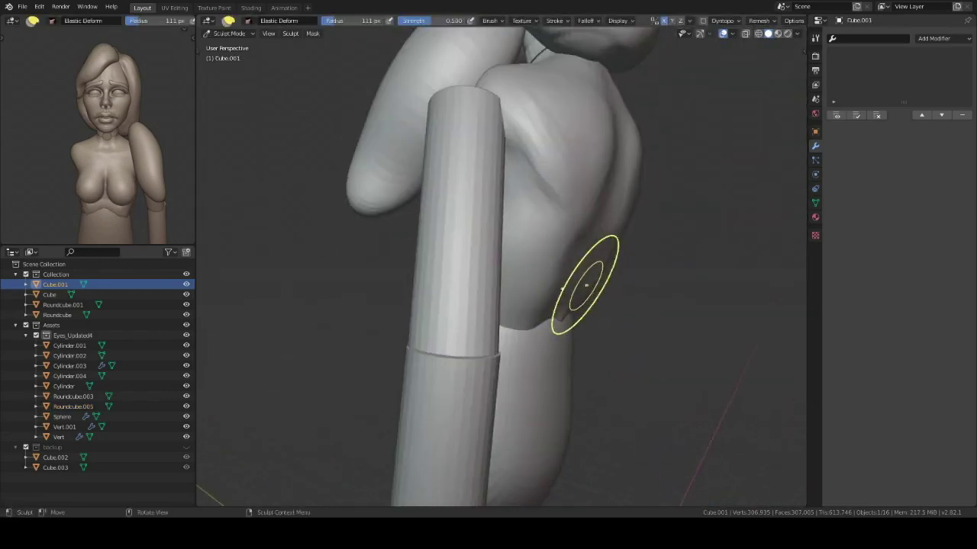
Step: Return to Object Mode, inspect the extended body, and deselect everything
{"action": "key", "text": "ctrl+z"}
{"action": "mouse_move", "coordinate": [536, 397]}
{"action": "middle_mouse_down"}
{"action": "mouse_move", "coordinate": [499, 408]}
{"action": "mouse_move", "coordinate": [507, 283]}
{"action": "mouse_move", "coordinate": [615, 343]}
{"action": "middle_mouse_up"}
{"action": "scroll", "coordinate": [468, 305], "scroll_direction": "up", "scroll_amount": 3}
{"action": "middle_click_drag", "start_coordinate": [468, 305], "coordinate": [547, 351]}
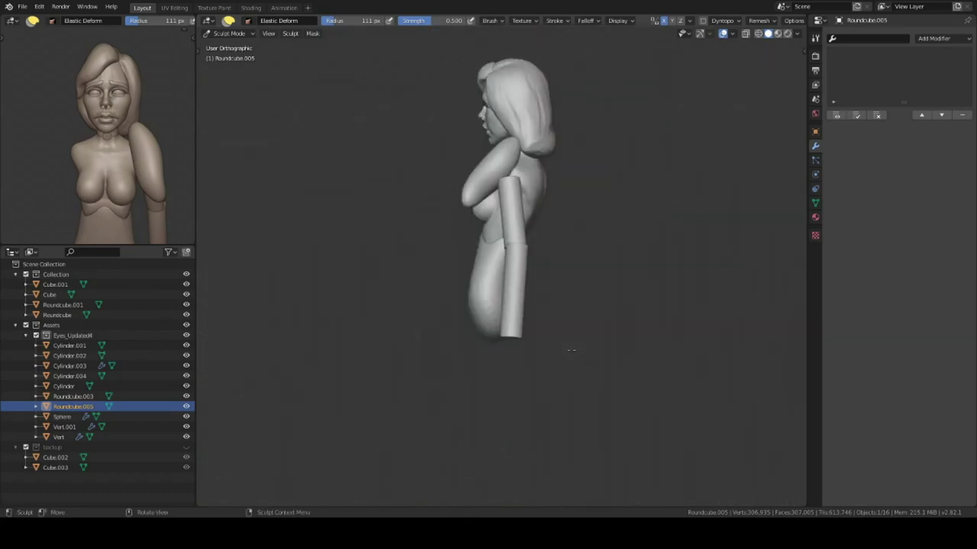
{"action": "left_click", "coordinate": [611, 276]}
{"action": "key", "text": "KP_1"}
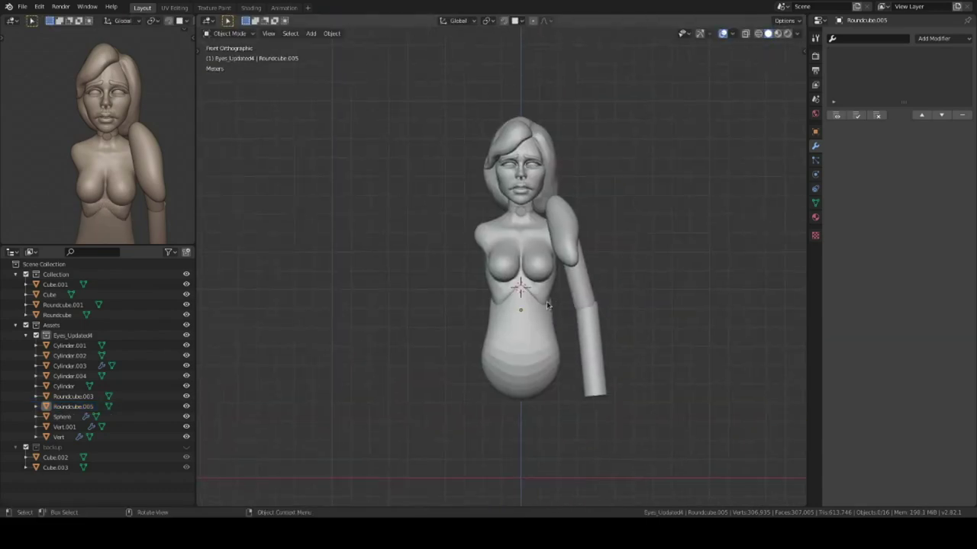
Step: In X-ray edit mode, scale down the forearm's bottom ring to taper it toward the wrist
{"action": "scroll", "coordinate": [546, 306], "scroll_direction": "up", "scroll_amount": 3}
{"action": "left_click", "coordinate": [632, 283]}
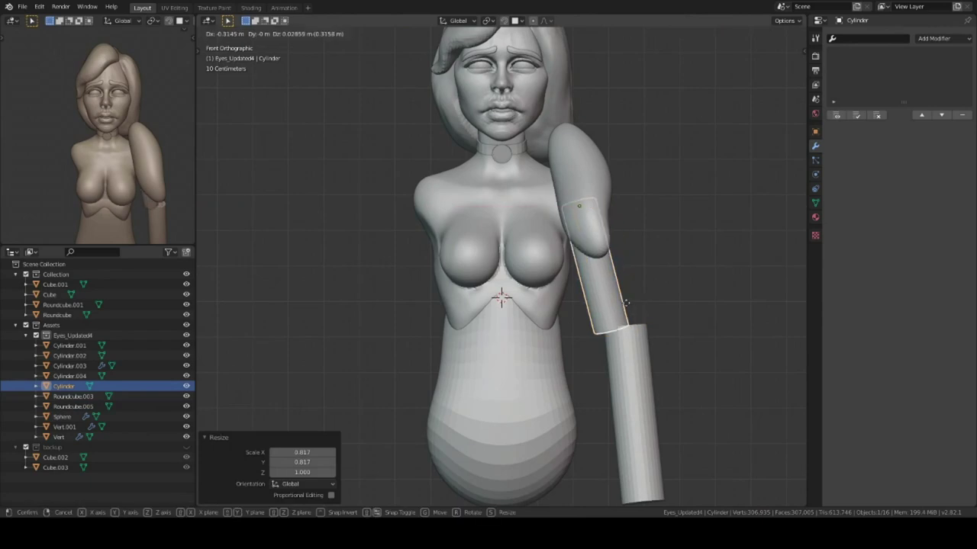
{"action": "key", "text": "Tab"}
{"action": "middle_click_drag", "start_coordinate": [647, 390], "coordinate": [635, 267], "text": "shift"}
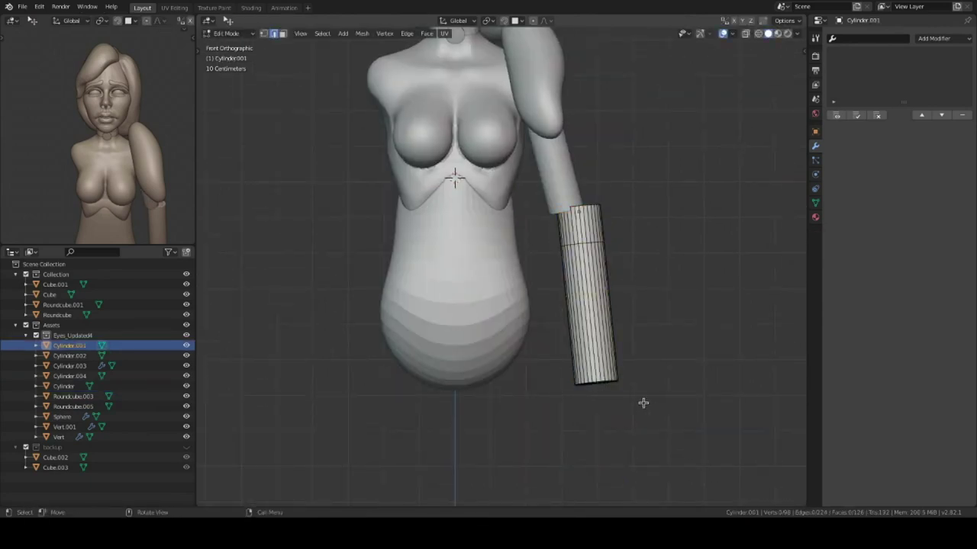
{"action": "key", "text": "alt+z"}
{"action": "left_click_drag", "start_coordinate": [564, 370], "coordinate": [682, 429]}
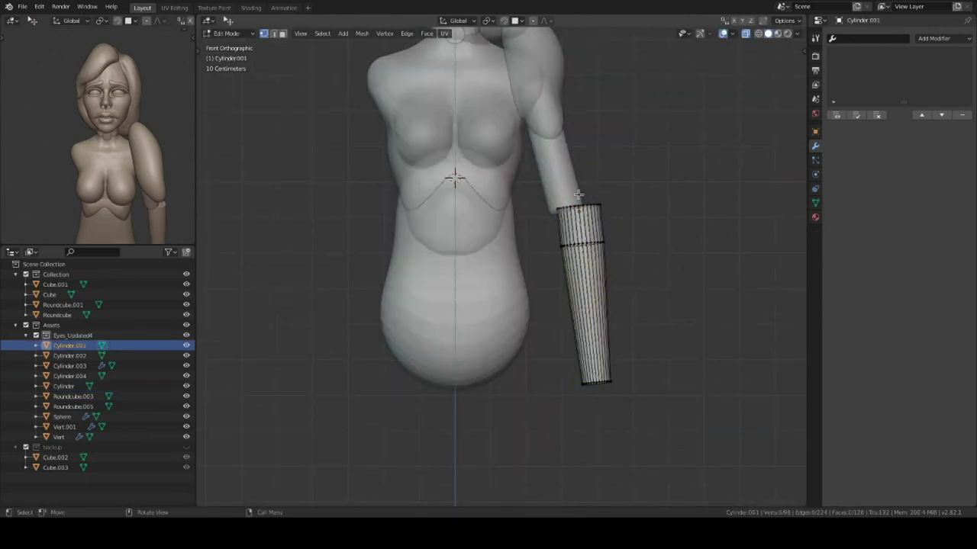
{"action": "key", "text": "Tab"}
{"action": "scroll", "coordinate": [638, 302], "scroll_direction": "up", "scroll_amount": 2}
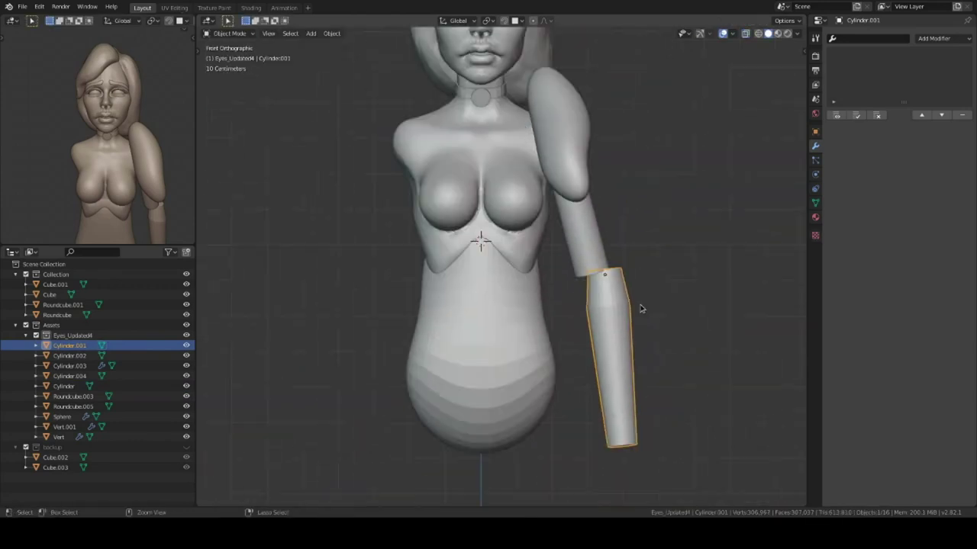
Step: Raise the forearm's top edge loop up toward the elbow
{"action": "key", "text": "Tab"}
{"action": "key", "text": "Tab"}
{"action": "key", "text": "KP_3"}
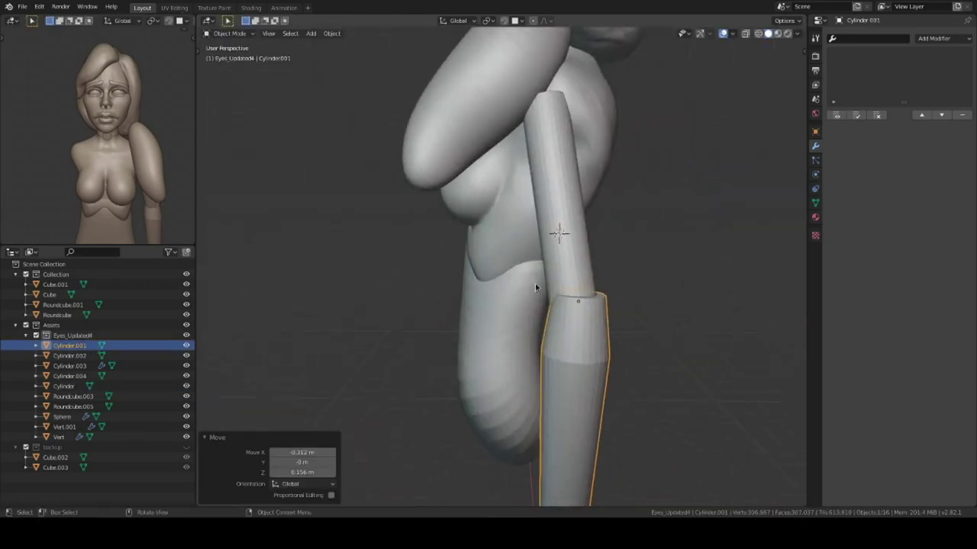
{"action": "left_click", "coordinate": [568, 304], "text": "alt"}
{"action": "key", "text": "alt+z"}
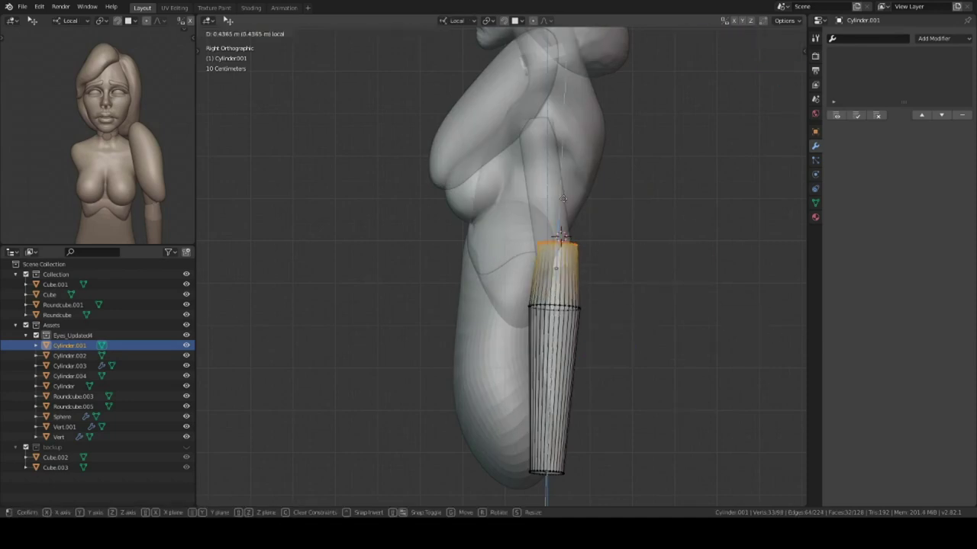
{"action": "left_click", "coordinate": [563, 198]}
{"action": "key", "text": "Tab"}
{"action": "middle_click_drag", "start_coordinate": [563, 198], "coordinate": [632, 262]}
Step: Scale the forearm along Z and apply its scale
{"action": "key", "text": "s"}
{"action": "key", "text": "z"}
{"action": "key", "text": "KP_1"}
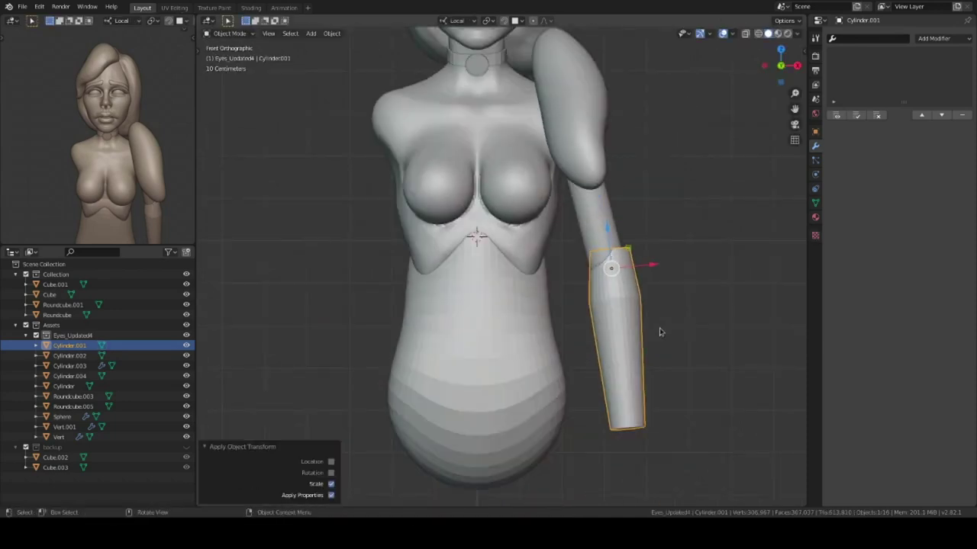
{"action": "key", "text": "alt+a"}
{"action": "left_click", "coordinate": [703, 312]}
Step: Shift the forearm in side view so it meets the upper arm at the elbow
{"action": "left_click", "coordinate": [665, 316]}
{"action": "key", "text": "KP_3"}
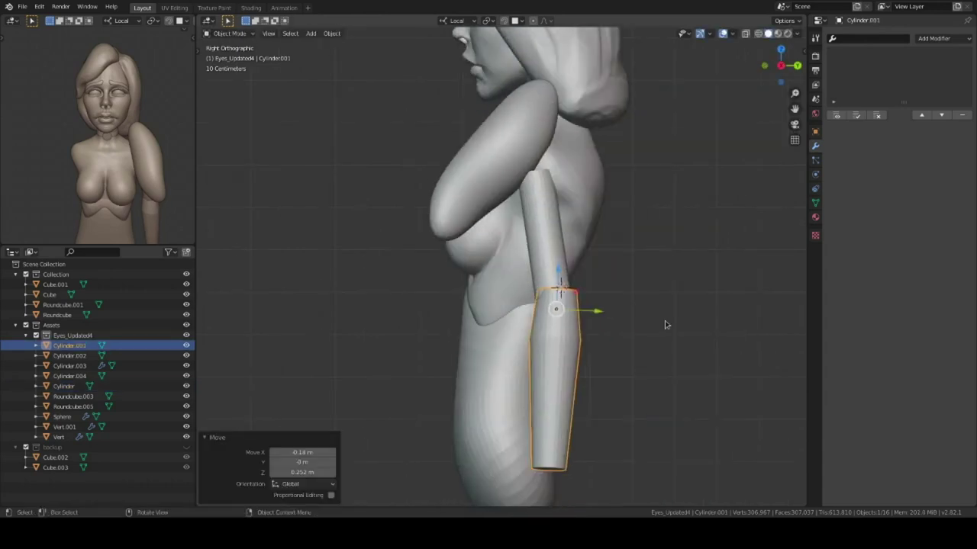
{"action": "scroll", "coordinate": [563, 298], "scroll_direction": "down", "scroll_amount": 5}
{"action": "middle_click_drag", "start_coordinate": [562, 298], "coordinate": [566, 315]}
{"action": "key", "text": "alt+a"}
{"action": "scroll", "coordinate": [566, 315], "scroll_direction": "up", "scroll_amount": 3}
{"action": "scroll", "coordinate": [566, 315], "scroll_direction": "up", "scroll_amount": 3}
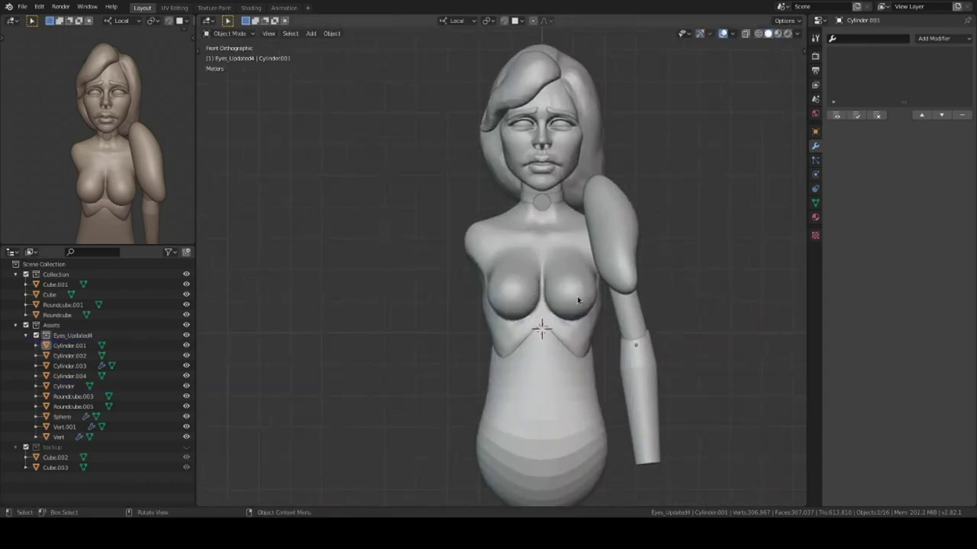
Step: Select the body Cube.001 and check it in Sculpt Mode from below and the side
{"action": "left_click", "coordinate": [534, 366]}
{"action": "key", "text": "ctrl+Tab"}
{"action": "middle_click_drag", "start_coordinate": [648, 279], "coordinate": [640, 250]}
{"action": "scroll", "coordinate": [639, 250], "scroll_direction": "down", "scroll_amount": 5}
{"action": "scroll", "coordinate": [577, 247], "scroll_direction": "up", "scroll_amount": 5}
{"action": "mouse_move", "coordinate": [578, 246]}
{"action": "middle_mouse_down"}
{"action": "mouse_move", "coordinate": [588, 316]}
{"action": "mouse_move", "coordinate": [545, 283]}
{"action": "middle_mouse_up"}
{"action": "key", "text": "ctrl+Tab"}
{"action": "key", "text": "KP_1"}
Step: Lasso-mask a band across the chest and check it from all sides in local view
{"action": "scroll", "coordinate": [536, 329], "scroll_direction": "up", "scroll_amount": 3}
{"action": "key", "text": "KP_1"}
{"action": "left_click_drag", "start_coordinate": [524, 218], "coordinate": [501, 489], "text": "ctrl+shift"}
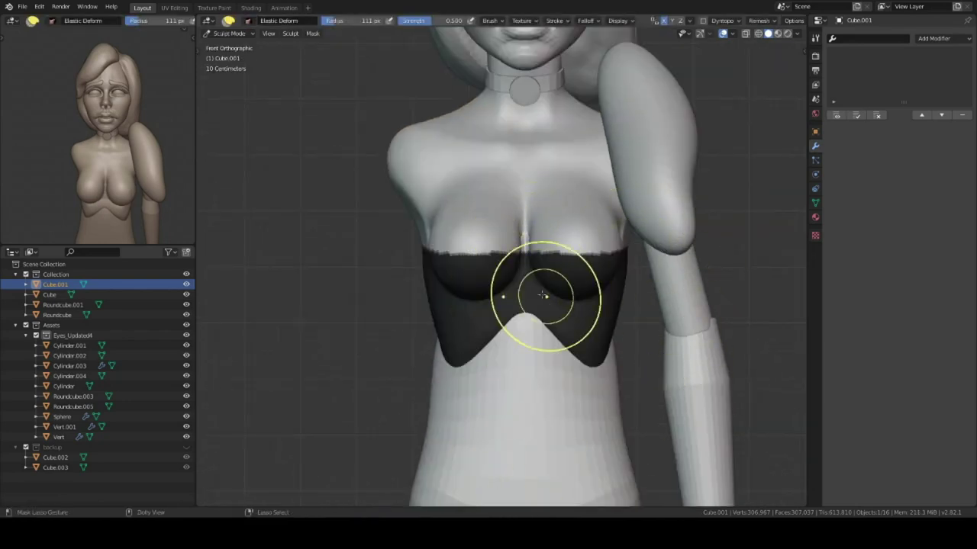
{"action": "middle_click_drag", "start_coordinate": [654, 227], "coordinate": [560, 263]}
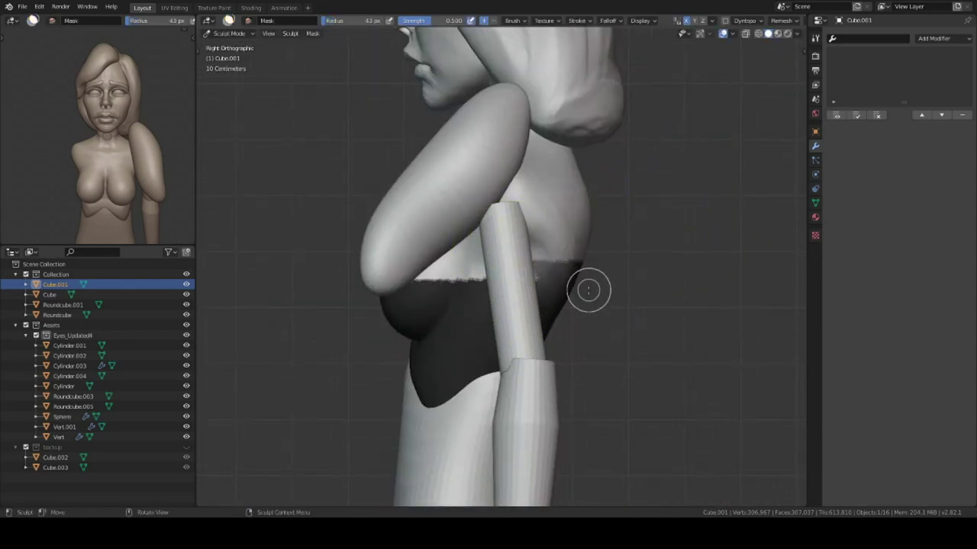
{"action": "middle_click_drag", "start_coordinate": [620, 286], "coordinate": [497, 260]}
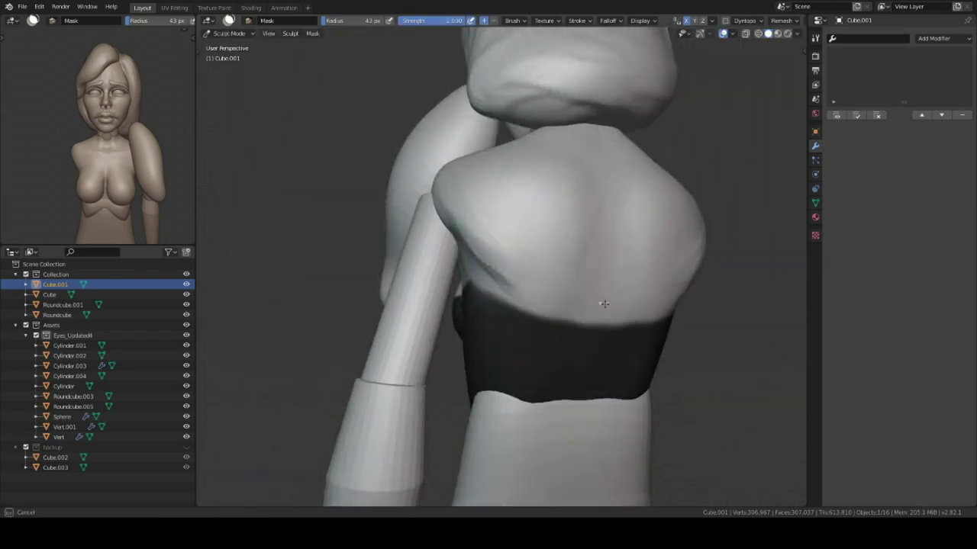
{"action": "middle_click_drag", "start_coordinate": [603, 303], "coordinate": [516, 322]}
{"action": "key", "text": "KP_Divide"}
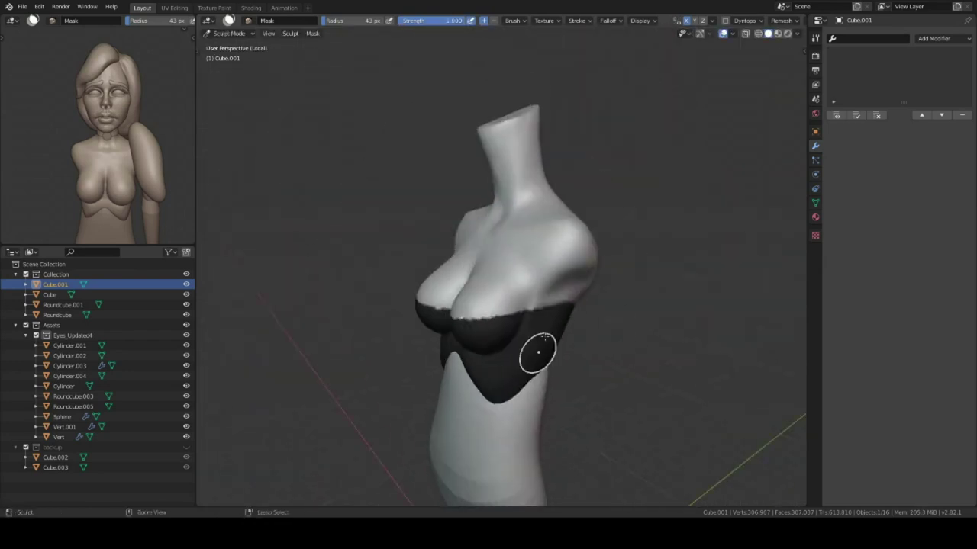
{"action": "scroll", "coordinate": [593, 270], "scroll_direction": "up", "scroll_amount": 5}
{"action": "mouse_move", "coordinate": [593, 270]}
{"action": "middle_mouse_down"}
{"action": "mouse_move", "coordinate": [625, 303]}
{"action": "mouse_move", "coordinate": [525, 329]}
{"action": "mouse_move", "coordinate": [534, 305]}
{"action": "mouse_move", "coordinate": [436, 321]}
{"action": "mouse_move", "coordinate": [555, 305]}
{"action": "mouse_move", "coordinate": [529, 295]}
{"action": "mouse_move", "coordinate": [475, 300]}
{"action": "mouse_move", "coordinate": [613, 349]}
{"action": "mouse_move", "coordinate": [498, 241]}
{"action": "mouse_move", "coordinate": [565, 290]}
{"action": "mouse_move", "coordinate": [621, 312]}
{"action": "middle_mouse_up"}
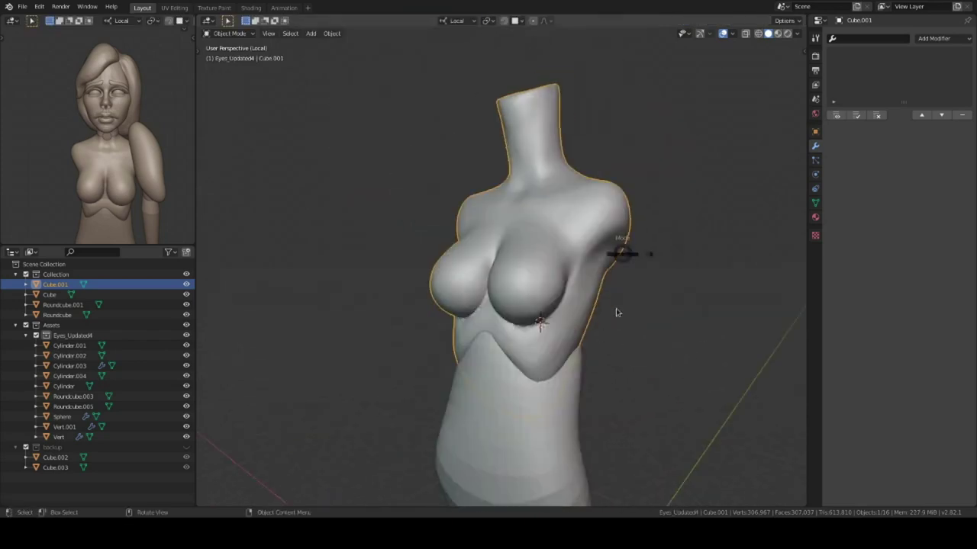
Step: Mask Extract the band into a new mesh, fill its non-manifold holes, and select the torso
{"action": "left_click", "coordinate": [313, 33]}
{"action": "left_click", "coordinate": [351, 202]}
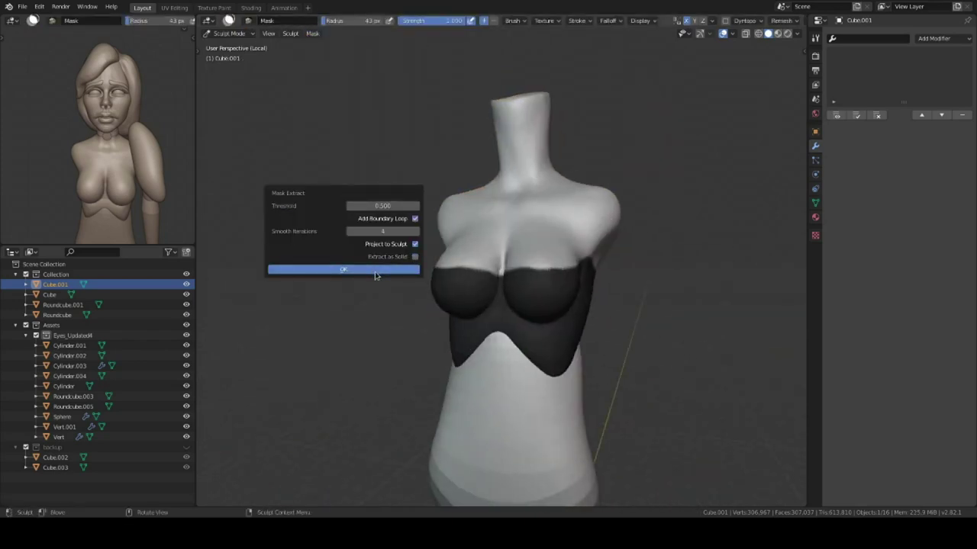
{"action": "left_click", "coordinate": [344, 270]}
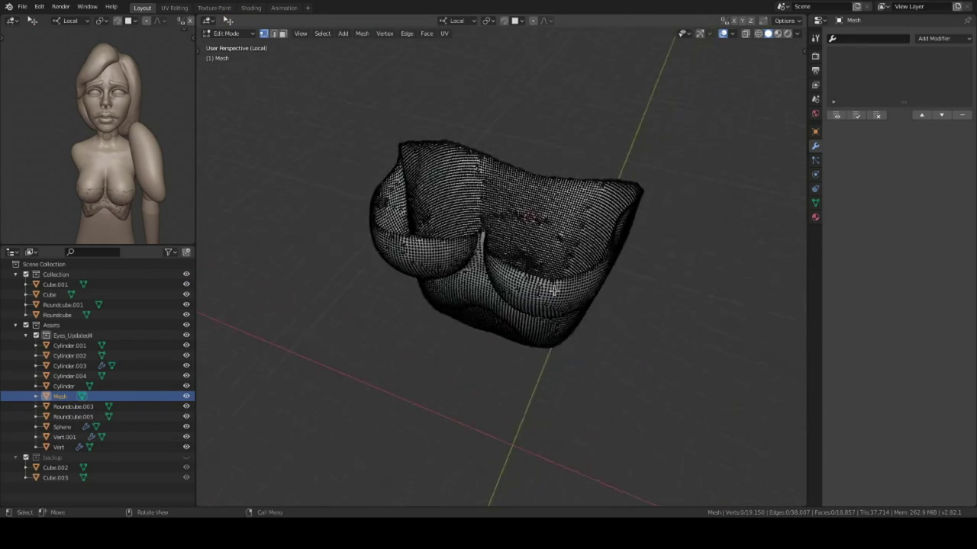
{"action": "left_click", "coordinate": [322, 33]}
{"action": "left_click", "coordinate": [448, 158]}
{"action": "mouse_move", "coordinate": [458, 168]}
{"action": "middle_mouse_down"}
{"action": "mouse_move", "coordinate": [615, 152]}
{"action": "mouse_move", "coordinate": [633, 224]}
{"action": "middle_mouse_up"}
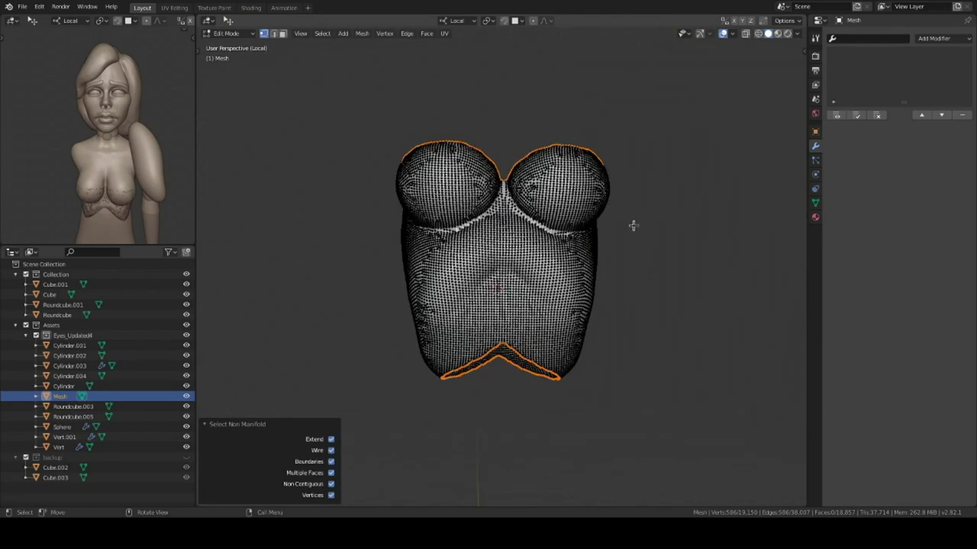
{"action": "key", "text": "f"}
{"action": "key", "text": "Tab"}
{"action": "key", "text": "KP_Divide"}
{"action": "left_click", "coordinate": [595, 321], "text": "shift"}
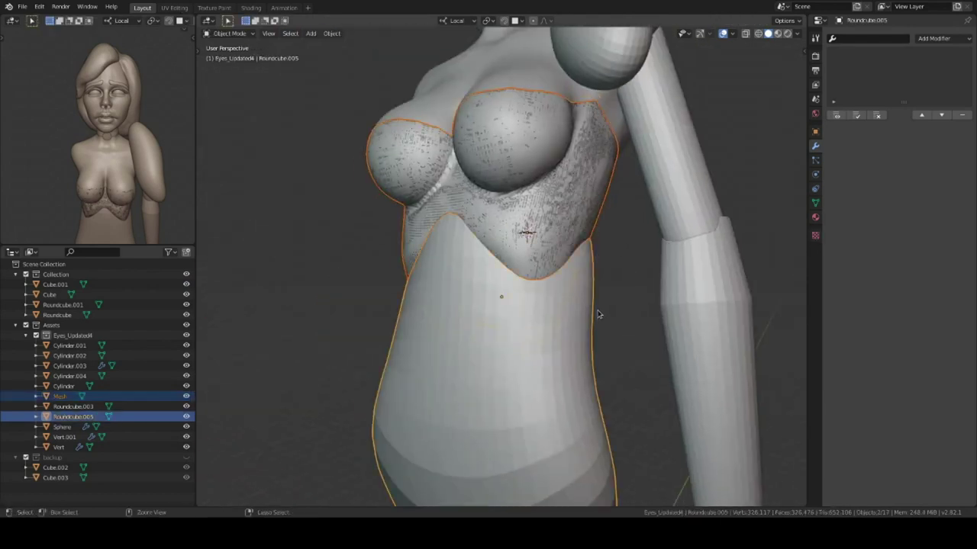
Step: Join the top shell into Roundcube.005 and remesh it in Sculpt Mode
{"action": "key", "text": "ctrl+j"}
{"action": "middle_click_drag", "start_coordinate": [598, 313], "coordinate": [564, 338]}
{"action": "key", "text": "KP_1"}
{"action": "key", "text": "ctrl+Tab"}
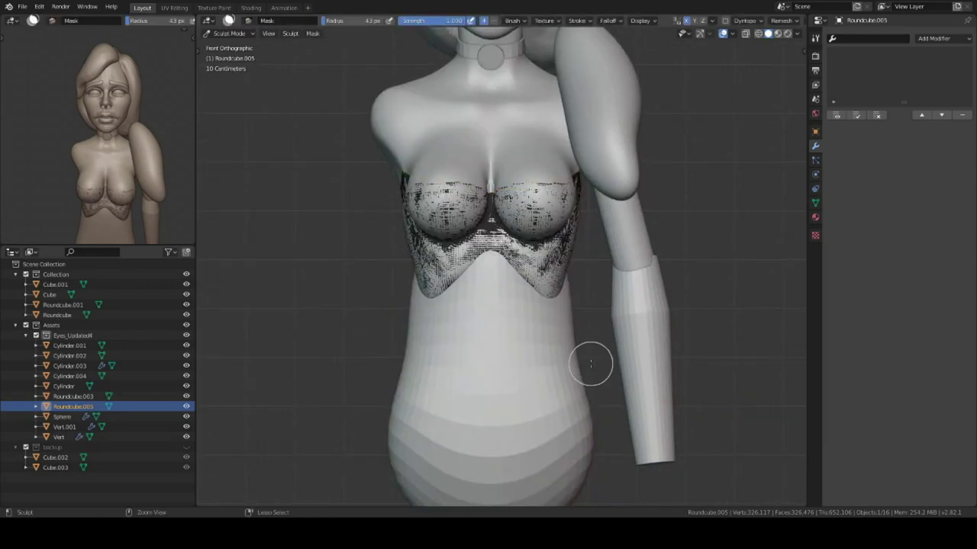
{"action": "left_click", "coordinate": [784, 20]}
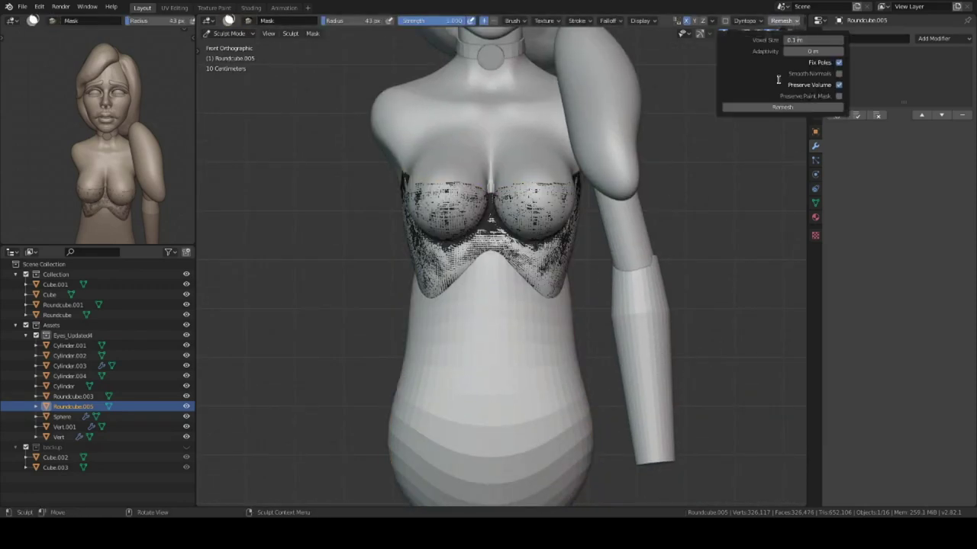
{"action": "key", "text": "ctrl+Tab"}
Step: Try a Displace modifier on the torso, adjust its strength, then undo it
{"action": "left_click", "coordinate": [942, 38]}
{"action": "left_click", "coordinate": [847, 90]}
{"action": "left_click_drag", "start_coordinate": [946, 227], "coordinate": [927, 226]}
{"action": "mouse_move", "coordinate": [534, 260]}
{"action": "middle_mouse_down"}
{"action": "mouse_move", "coordinate": [622, 256]}
{"action": "mouse_move", "coordinate": [769, 212]}
{"action": "middle_mouse_up"}
{"action": "key", "text": "ctrl+z"}
{"action": "key", "text": "ctrl+z"}
{"action": "key", "text": "ctrl+z"}
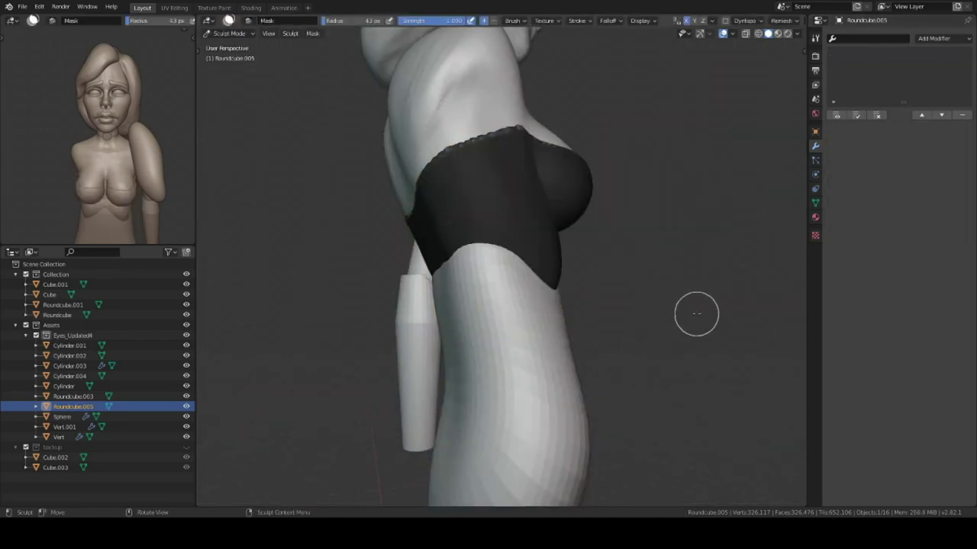
Step: Sculpt fabric folds blending the top under the chest with Clay Strips
{"action": "mouse_move", "coordinate": [644, 246]}
{"action": "middle_mouse_down"}
{"action": "mouse_move", "coordinate": [566, 267]}
{"action": "mouse_move", "coordinate": [568, 325]}
{"action": "mouse_move", "coordinate": [560, 224]}
{"action": "middle_mouse_up"}
{"action": "key", "text": "c"}
{"action": "middle_click_drag", "start_coordinate": [530, 292], "coordinate": [602, 284]}
{"action": "middle_click_drag", "start_coordinate": [559, 226], "coordinate": [540, 293]}
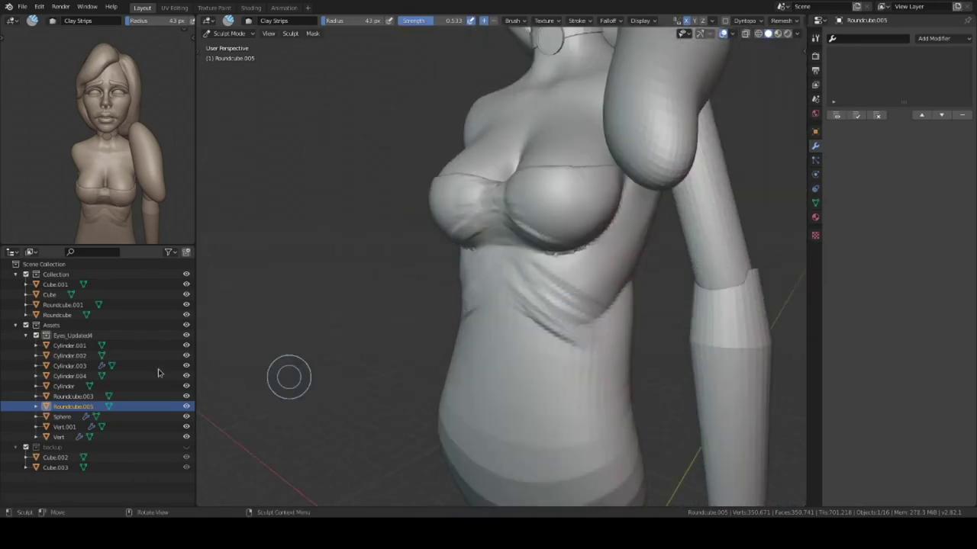
{"action": "mouse_move", "coordinate": [567, 327]}
{"action": "middle_mouse_down"}
{"action": "mouse_move", "coordinate": [506, 264]}
{"action": "mouse_move", "coordinate": [519, 307]}
{"action": "mouse_move", "coordinate": [578, 332]}
{"action": "middle_mouse_up"}
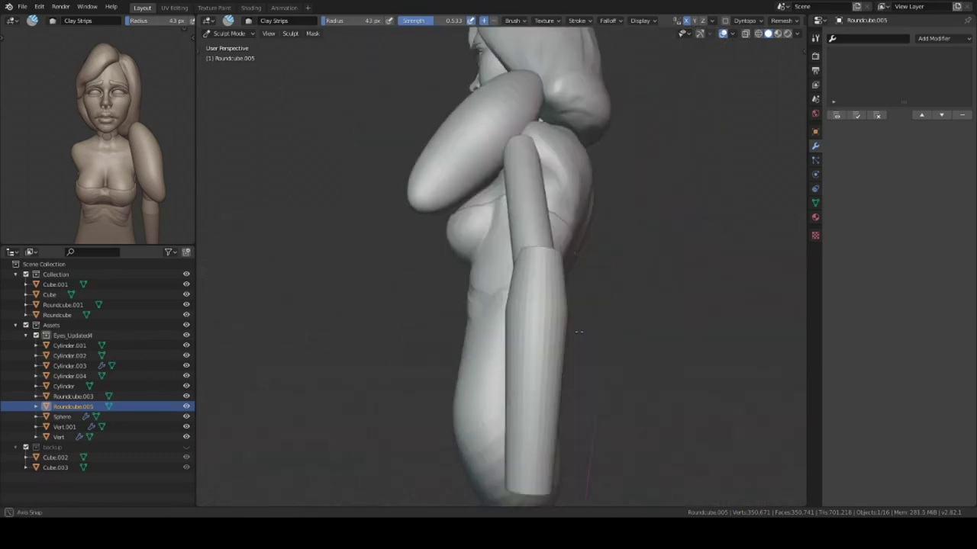
{"action": "mouse_move", "coordinate": [567, 299]}
{"action": "middle_mouse_down"}
{"action": "mouse_move", "coordinate": [480, 344]}
{"action": "mouse_move", "coordinate": [461, 290]}
{"action": "middle_mouse_up"}
{"action": "scroll", "coordinate": [534, 322], "scroll_direction": "up", "scroll_amount": 3}
{"action": "scroll", "coordinate": [461, 289], "scroll_direction": "down", "scroll_amount": 2}
{"action": "scroll", "coordinate": [461, 289], "scroll_direction": "down", "scroll_amount": 2}
Step: Scrape the upper lip with Scrape/Peaks, then refine folds with Clay Strips and Elastic Deform
{"action": "key", "text": "shift+space"}
{"action": "left_click", "coordinate": [511, 324]}
{"action": "mouse_move", "coordinate": [584, 235]}
{"action": "middle_mouse_down"}
{"action": "mouse_move", "coordinate": [584, 283]}
{"action": "mouse_move", "coordinate": [574, 265]}
{"action": "mouse_move", "coordinate": [563, 272]}
{"action": "mouse_move", "coordinate": [590, 222]}
{"action": "middle_mouse_up"}
{"action": "key", "text": "c"}
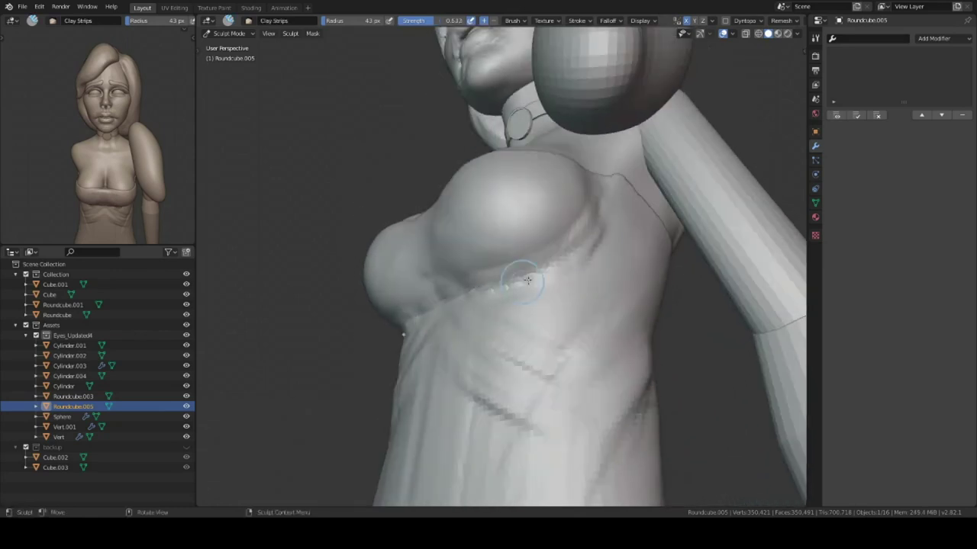
{"action": "middle_click_drag", "start_coordinate": [527, 281], "coordinate": [534, 229]}
{"action": "left_click", "coordinate": [513, 21]}
{"action": "mouse_move", "coordinate": [575, 290]}
{"action": "middle_mouse_down"}
{"action": "mouse_move", "coordinate": [527, 306]}
{"action": "mouse_move", "coordinate": [506, 283]}
{"action": "mouse_move", "coordinate": [615, 308]}
{"action": "mouse_move", "coordinate": [497, 318]}
{"action": "mouse_move", "coordinate": [544, 404]}
{"action": "mouse_move", "coordinate": [481, 279]}
{"action": "mouse_move", "coordinate": [501, 244]}
{"action": "middle_mouse_up"}
{"action": "key", "text": "e"}
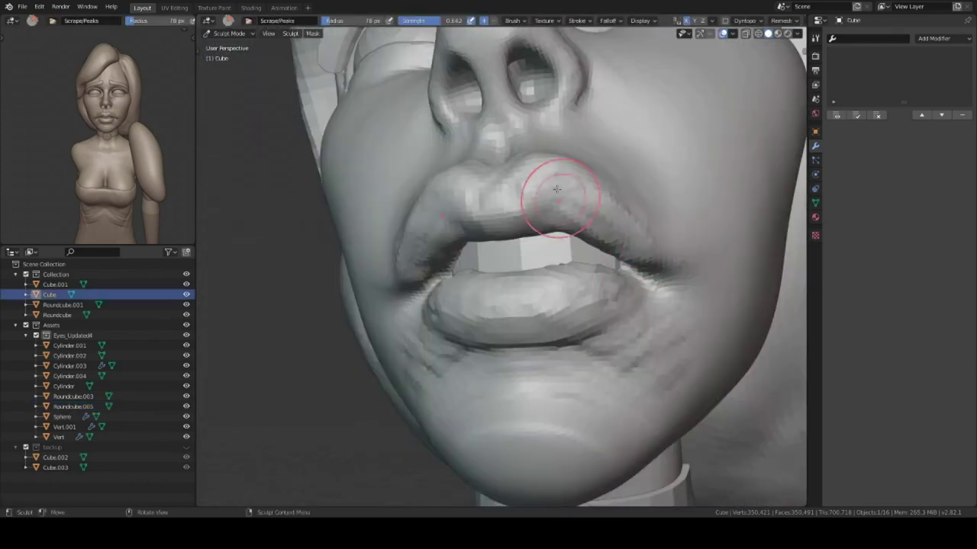
Step: Smooth the lips, then isolate Roundcube.005 in Local View
{"action": "middle_click_drag", "start_coordinate": [634, 249], "coordinate": [681, 167]}
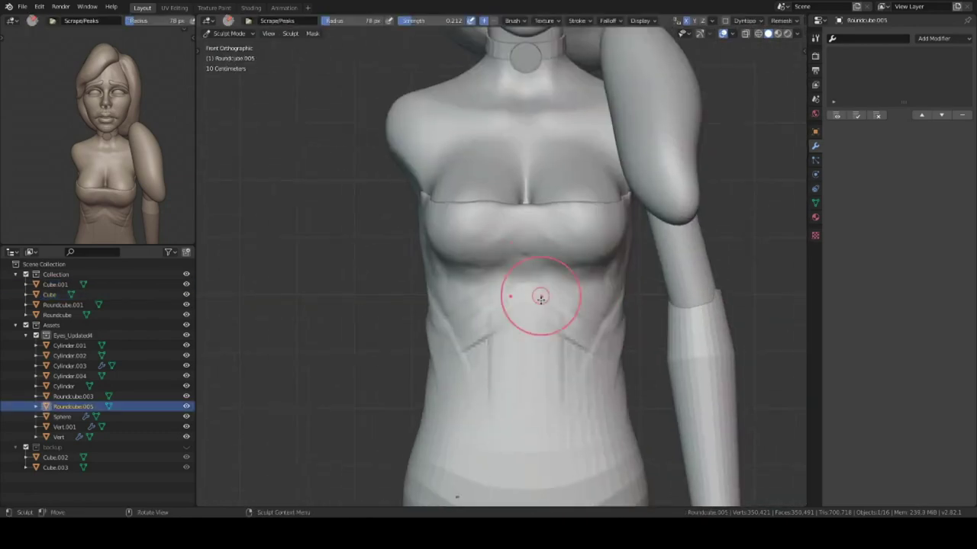
{"action": "mouse_move", "coordinate": [534, 290]}
{"action": "middle_mouse_down", "text": "ctrl"}
{"action": "mouse_move", "coordinate": [534, 236]}
{"action": "mouse_move", "coordinate": [534, 332]}
{"action": "mouse_move", "coordinate": [571, 315]}
{"action": "mouse_move", "coordinate": [516, 237]}
{"action": "mouse_move", "coordinate": [559, 260]}
{"action": "mouse_move", "coordinate": [511, 267]}
{"action": "mouse_move", "coordinate": [589, 227]}
{"action": "mouse_move", "coordinate": [485, 371]}
{"action": "mouse_move", "coordinate": [534, 320]}
{"action": "middle_mouse_up", "text": "ctrl"}
{"action": "key", "text": "KP_Divide"}
Step: Remesh the torso at the finer 0.05 m voxel size and inspect it from all sides
{"action": "left_click", "coordinate": [786, 22]}
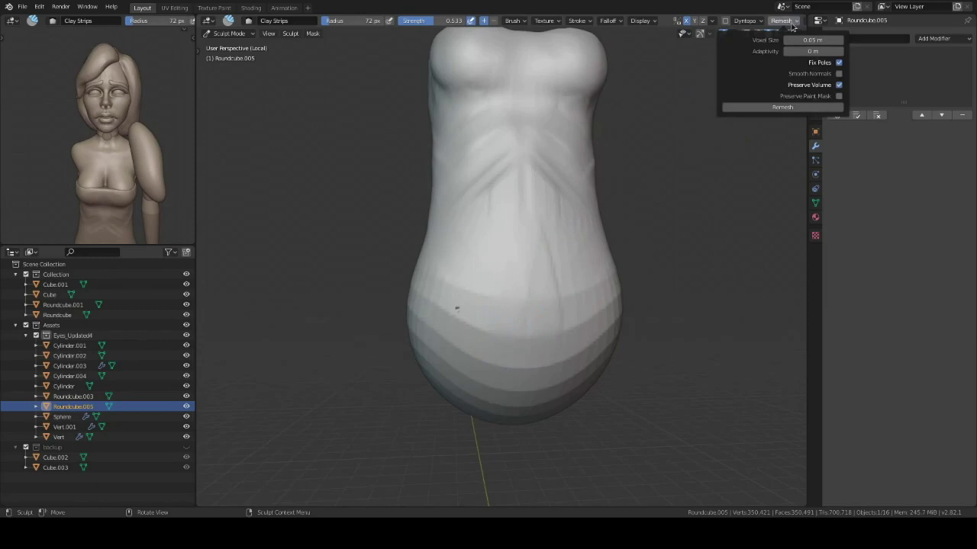
{"action": "mouse_move", "coordinate": [625, 279]}
{"action": "middle_mouse_down"}
{"action": "mouse_move", "coordinate": [519, 260]}
{"action": "mouse_move", "coordinate": [566, 213]}
{"action": "middle_mouse_up"}
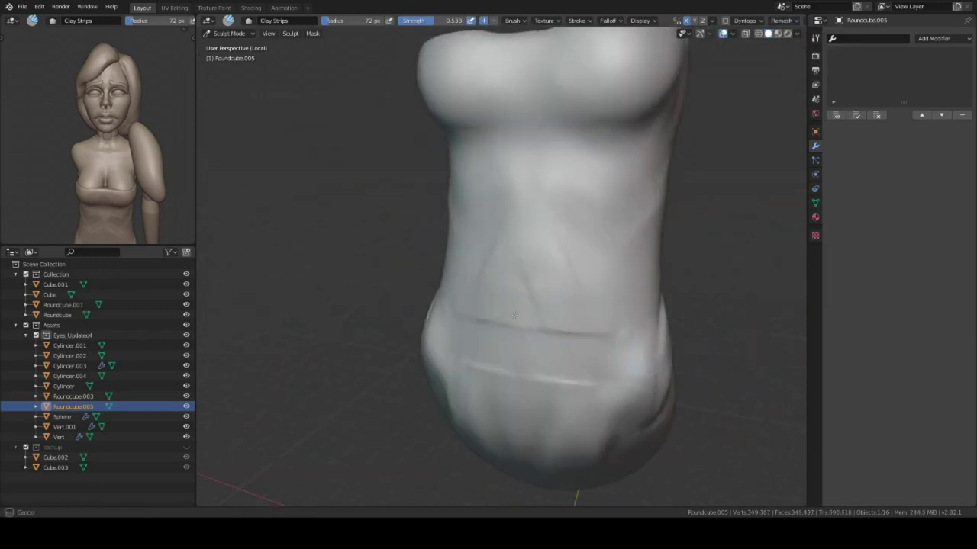
{"action": "middle_click_drag", "start_coordinate": [668, 183], "coordinate": [101, 149]}
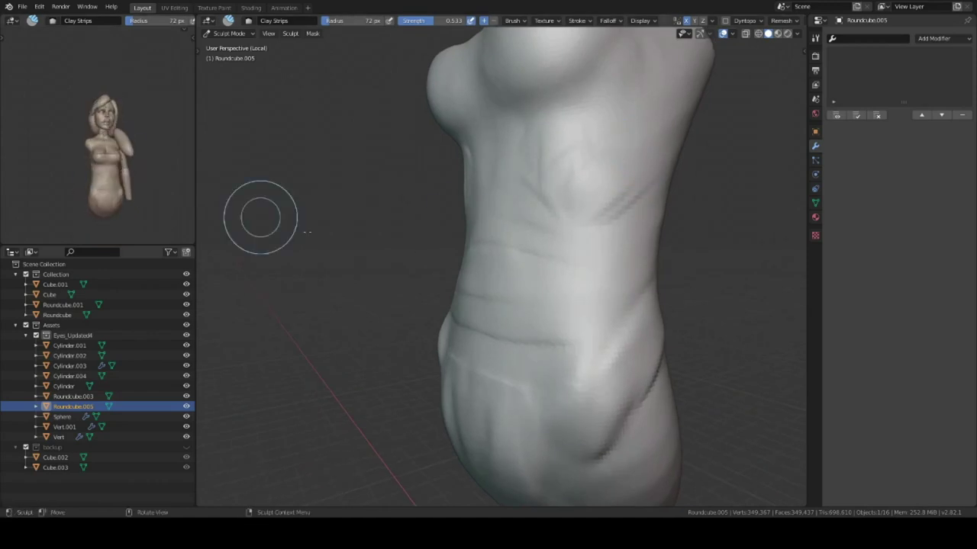
{"action": "middle_click_drag", "start_coordinate": [653, 283], "coordinate": [549, 261]}
{"action": "scroll", "coordinate": [619, 243], "scroll_direction": "up", "scroll_amount": 3}
{"action": "mouse_move", "coordinate": [567, 186]}
{"action": "middle_mouse_down"}
{"action": "mouse_move", "coordinate": [560, 175]}
{"action": "mouse_move", "coordinate": [695, 294]}
{"action": "middle_mouse_up"}
{"action": "scroll", "coordinate": [584, 279], "scroll_direction": "up", "scroll_amount": 3}
{"action": "scroll", "coordinate": [584, 279], "scroll_direction": "down", "scroll_amount": 3}
Step: Build the top's upper rim into a rolled band with Clay Strips and Elastic Deform
{"action": "mouse_move", "coordinate": [585, 279]}
{"action": "middle_mouse_down"}
{"action": "mouse_move", "coordinate": [551, 280]}
{"action": "mouse_move", "coordinate": [431, 343]}
{"action": "mouse_move", "coordinate": [588, 253]}
{"action": "mouse_move", "coordinate": [558, 267]}
{"action": "mouse_move", "coordinate": [582, 272]}
{"action": "mouse_move", "coordinate": [565, 275]}
{"action": "middle_mouse_up"}
{"action": "scroll", "coordinate": [552, 280], "scroll_direction": "up", "scroll_amount": 2}
{"action": "scroll", "coordinate": [551, 280], "scroll_direction": "down", "scroll_amount": 3}
{"action": "scroll", "coordinate": [432, 342], "scroll_direction": "up", "scroll_amount": 2}
{"action": "scroll", "coordinate": [588, 252], "scroll_direction": "down", "scroll_amount": 3}
{"action": "scroll", "coordinate": [559, 267], "scroll_direction": "up", "scroll_amount": 2}
{"action": "scroll", "coordinate": [564, 274], "scroll_direction": "down", "scroll_amount": 3}
{"action": "middle_click_drag", "start_coordinate": [688, 317], "coordinate": [631, 303]}
{"action": "scroll", "coordinate": [656, 309], "scroll_direction": "up", "scroll_amount": 3}
{"action": "scroll", "coordinate": [656, 309], "scroll_direction": "down", "scroll_amount": 2}
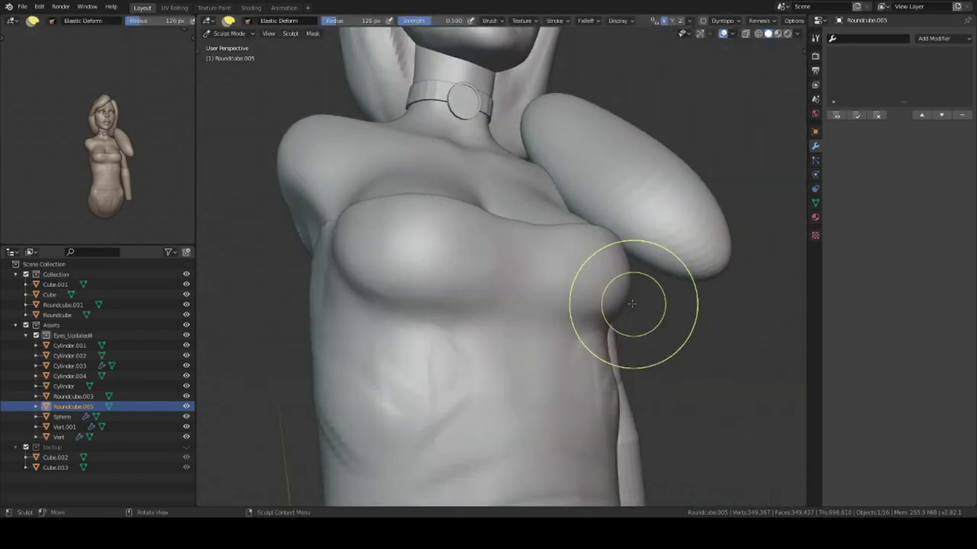
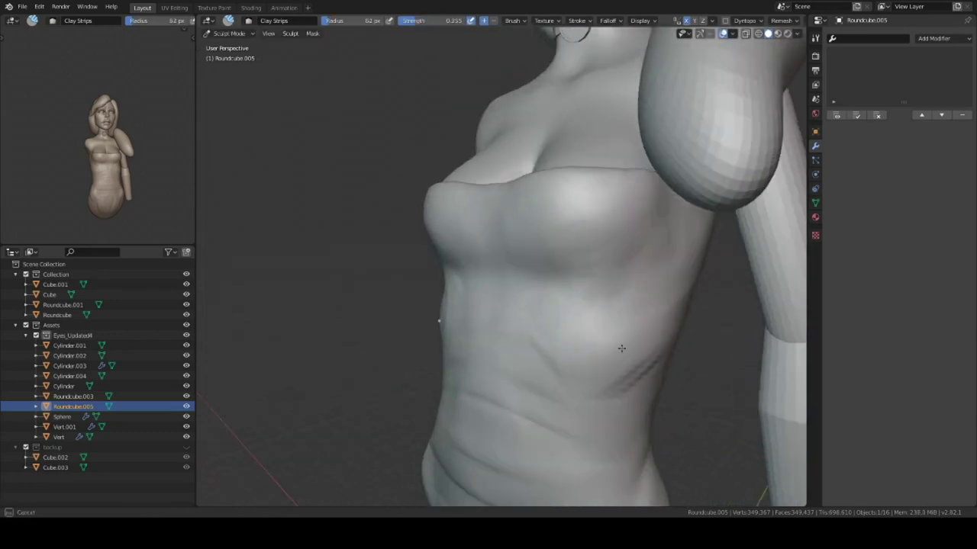
Step: Take the sculpted torso back to Object Mode and view it in Front Orthographic
{"action": "mouse_move", "coordinate": [597, 239]}
{"action": "middle_mouse_down"}
{"action": "mouse_move", "coordinate": [642, 244]}
{"action": "mouse_move", "coordinate": [574, 266]}
{"action": "mouse_move", "coordinate": [717, 388]}
{"action": "mouse_move", "coordinate": [592, 275]}
{"action": "mouse_move", "coordinate": [595, 310]}
{"action": "mouse_move", "coordinate": [530, 331]}
{"action": "mouse_move", "coordinate": [646, 353]}
{"action": "middle_mouse_up"}
{"action": "key", "text": "alt+q"}
{"action": "key", "text": "ctrl+Tab"}
{"action": "key", "text": "KP_1"}
Step: Snap the 3D cursor to the collar, add a plane there, and hide the arm piece
{"action": "scroll", "coordinate": [572, 297], "scroll_direction": "up", "scroll_amount": 2}
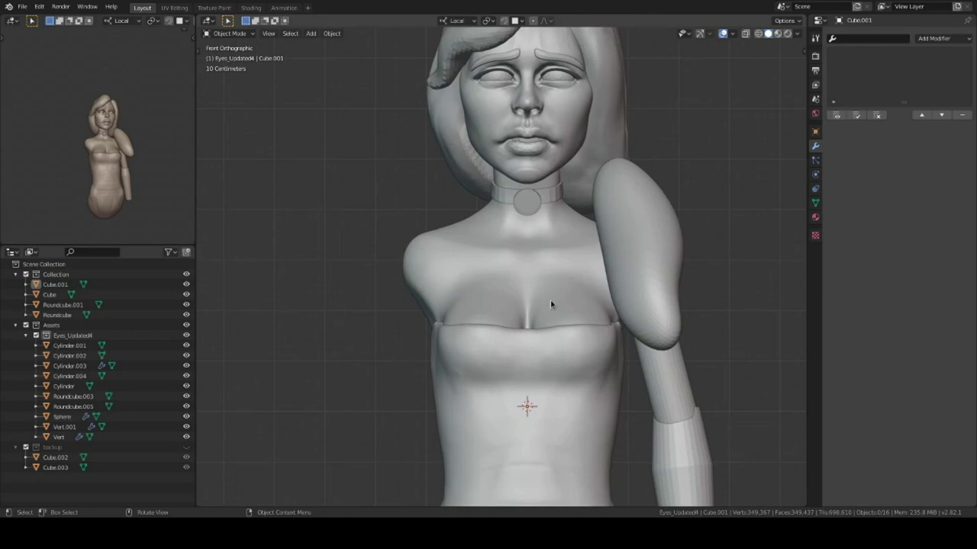
{"action": "key", "text": "shift+s"}
{"action": "left_click", "coordinate": [534, 197]}
{"action": "key", "text": "shift+a"}
{"action": "left_click", "coordinate": [635, 273]}
{"action": "left_click", "coordinate": [655, 255]}
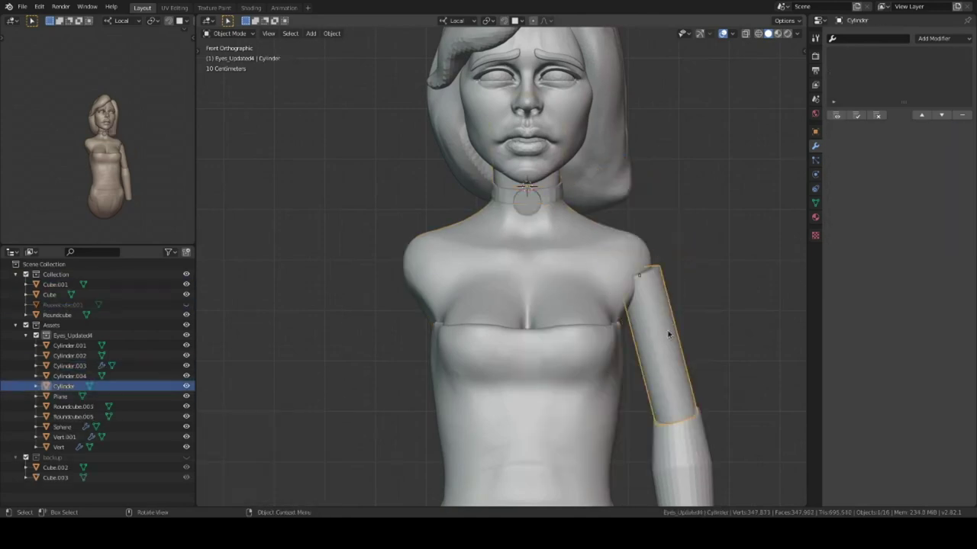
{"action": "key", "text": "h"}
{"action": "middle_click_drag", "start_coordinate": [668, 334], "coordinate": [674, 265]}
{"action": "key", "text": "g"}
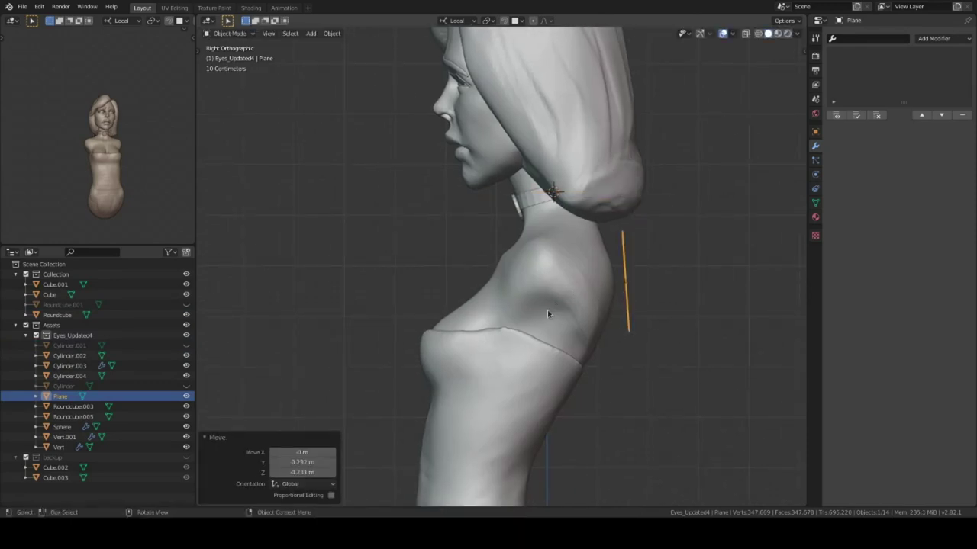
Step: Give the plane a Mirror modifier and a centred loop cut down the middle
{"action": "key", "text": "Tab"}
{"action": "left_click", "coordinate": [944, 39]}
{"action": "left_click", "coordinate": [771, 145]}
{"action": "key", "text": "KP_Divide"}
{"action": "key", "text": "KP_1"}
{"action": "key", "text": "ctrl+r"}
{"action": "left_click", "coordinate": [513, 96]}
{"action": "right_click", "coordinate": [516, 82]}
{"action": "scroll", "coordinate": [385, 145], "scroll_direction": "down", "scroll_amount": 3}
Step: Move the plane's vertices down the back, checking front, side and rear views
{"action": "key", "text": "KP_Divide"}
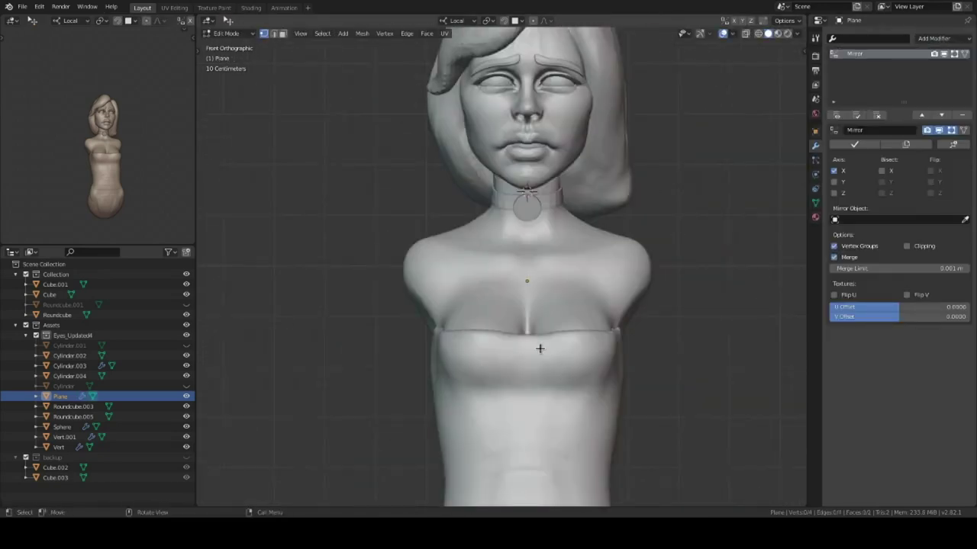
{"action": "key", "text": "KP_3"}
{"action": "key", "text": "Tab"}
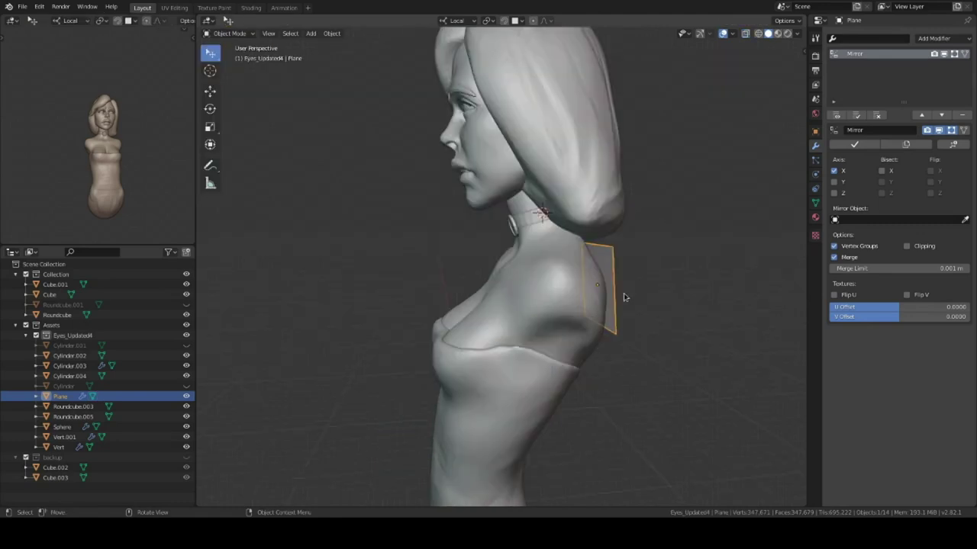
{"action": "key", "text": "KP_1"}
{"action": "key", "text": "KP_3"}
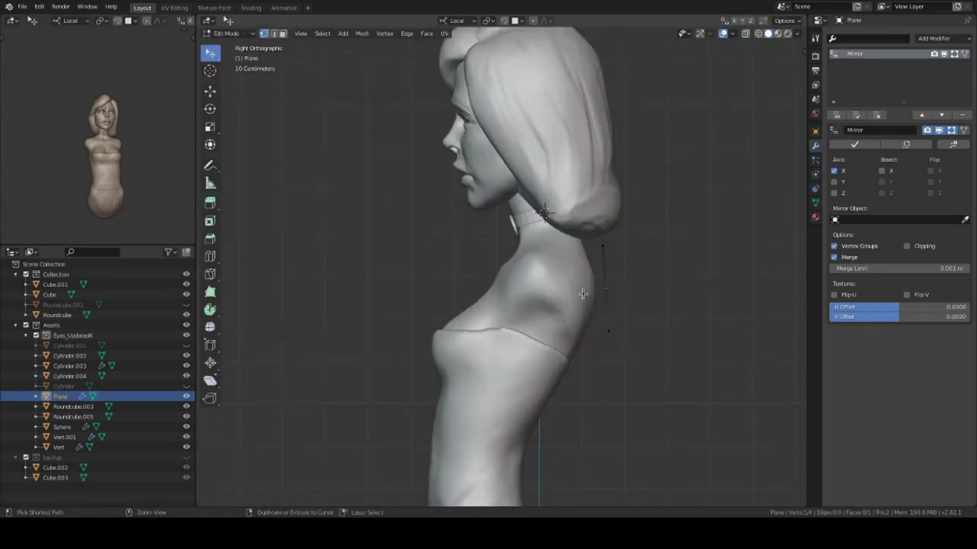
{"action": "key", "text": "ctrl+KP_1"}
{"action": "left_click", "coordinate": [526, 457]}
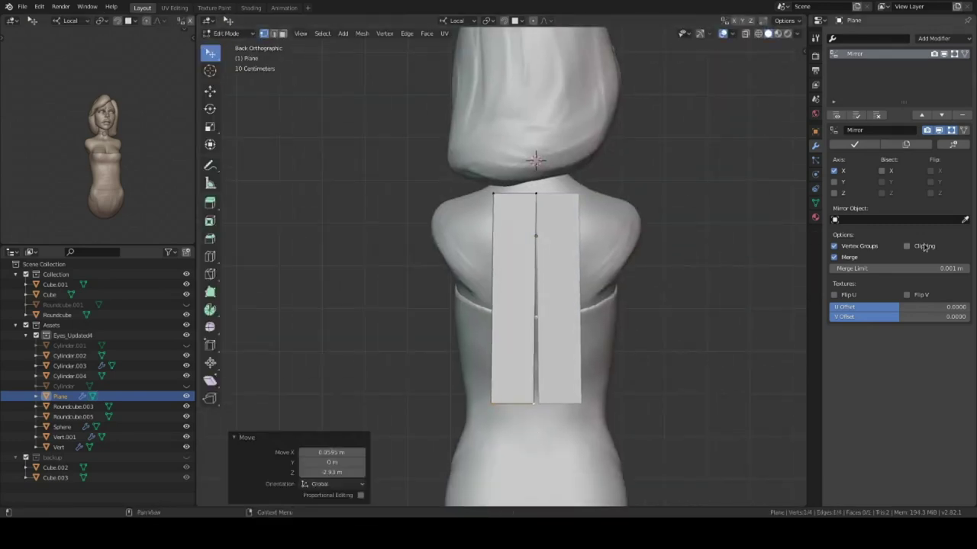
{"action": "left_click", "coordinate": [509, 399]}
{"action": "key", "text": "KP_3"}
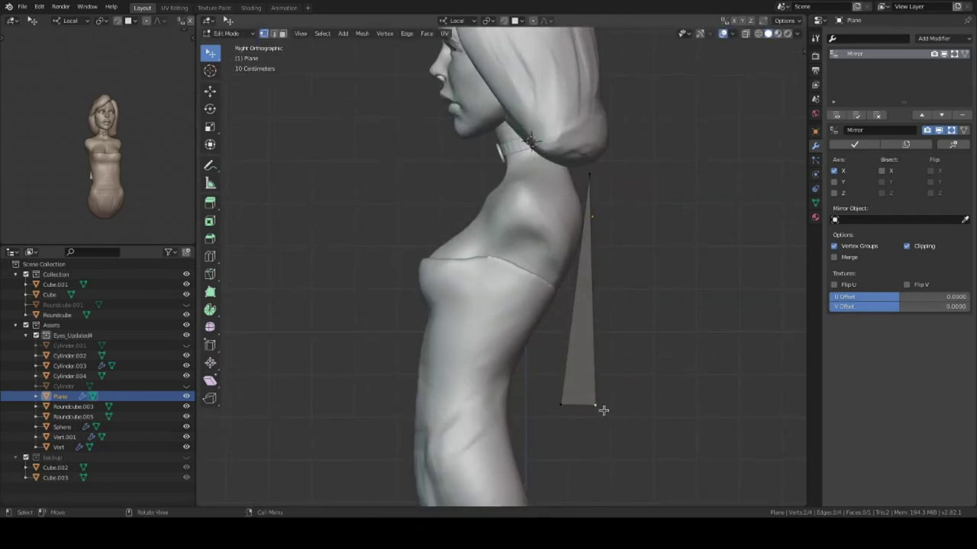
{"action": "middle_click_drag", "start_coordinate": [573, 409], "coordinate": [603, 367]}
{"action": "scroll", "coordinate": [603, 359], "scroll_direction": "up", "scroll_amount": 3}
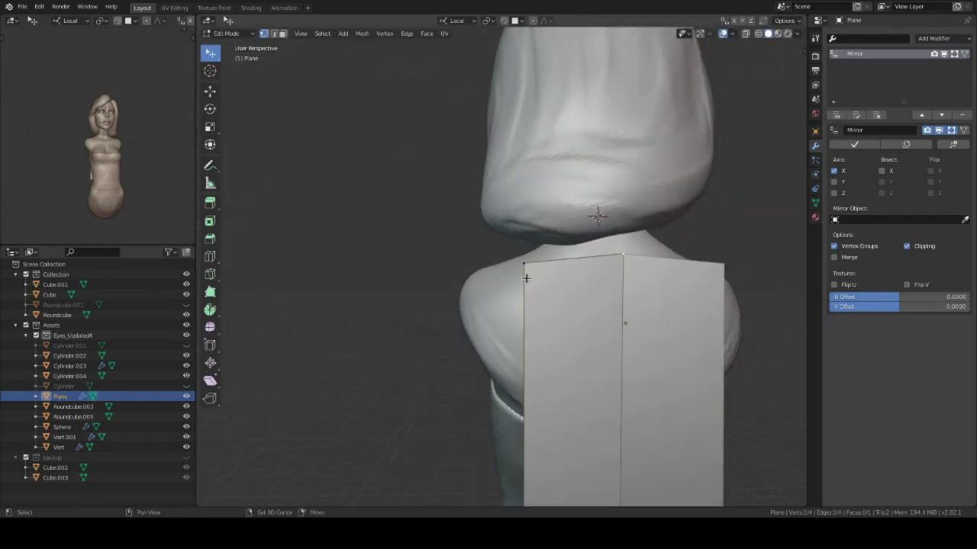
{"action": "key", "text": "KP_1"}
{"action": "scroll", "coordinate": [531, 386], "scroll_direction": "down", "scroll_amount": 2}
{"action": "left_click", "coordinate": [522, 391], "text": "shift"}
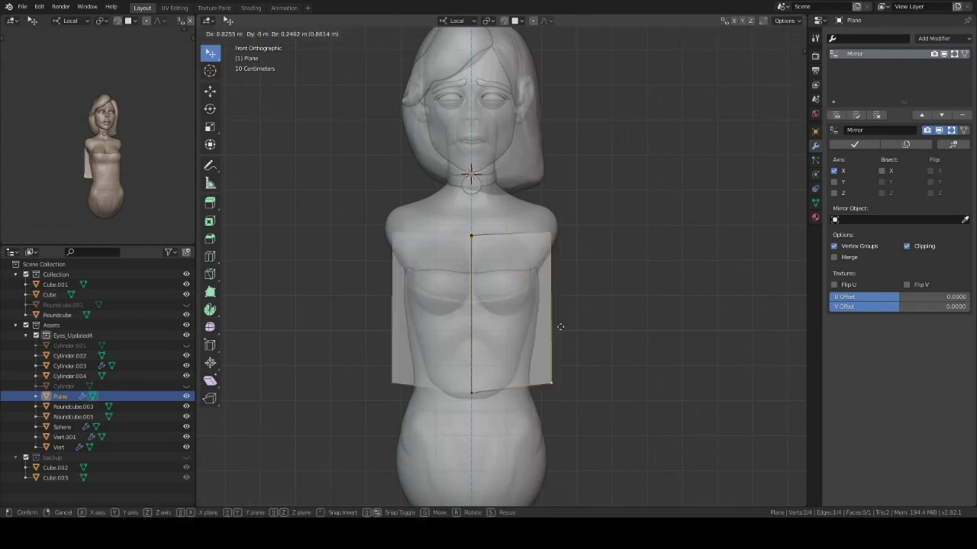
{"action": "left_click", "coordinate": [560, 327]}
{"action": "key", "text": "KP_3"}
{"action": "key", "text": "ctrl+KP_1"}
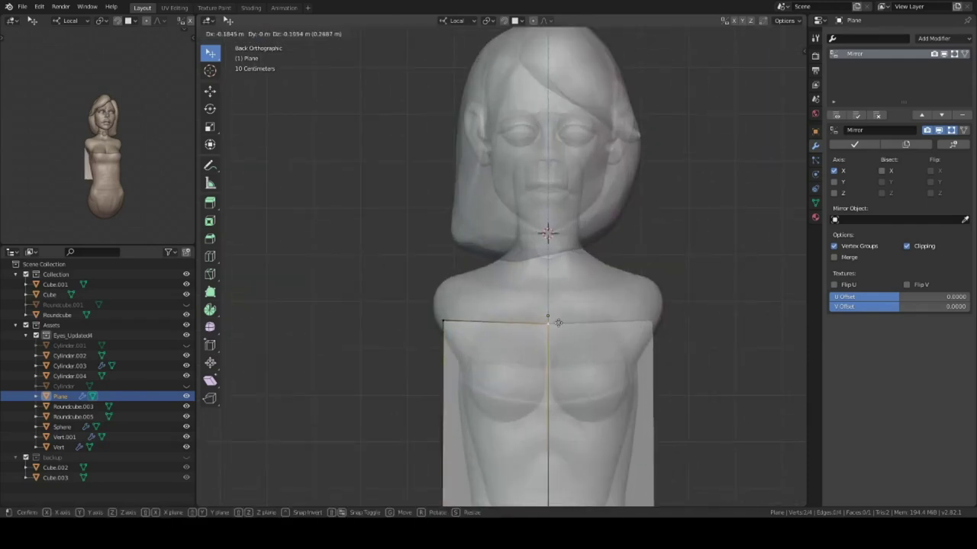
Step: Extrude the plane's edges over the shoulder, up toward the neck and down the chest
{"action": "left_click", "coordinate": [515, 275]}
{"action": "middle_click_drag", "start_coordinate": [515, 274], "coordinate": [545, 316]}
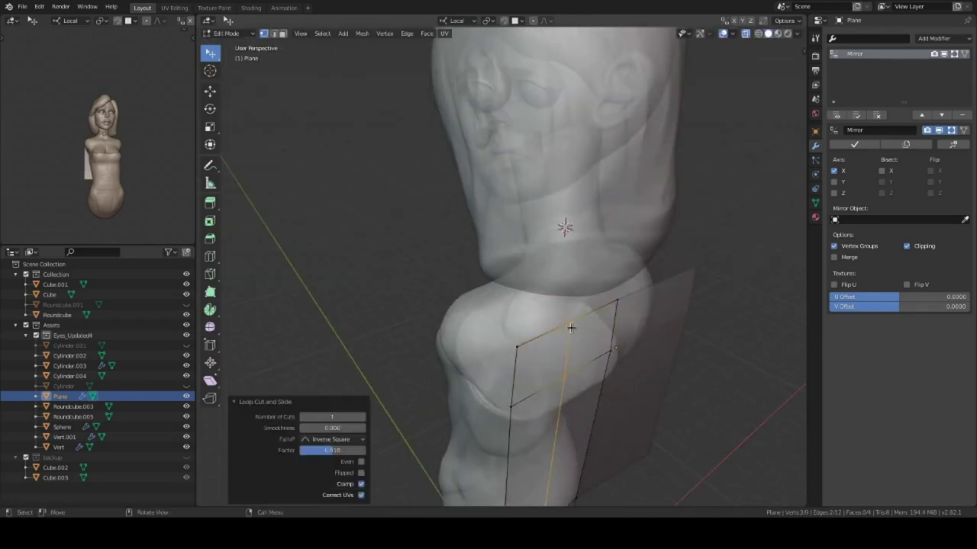
{"action": "key", "text": "KP_3"}
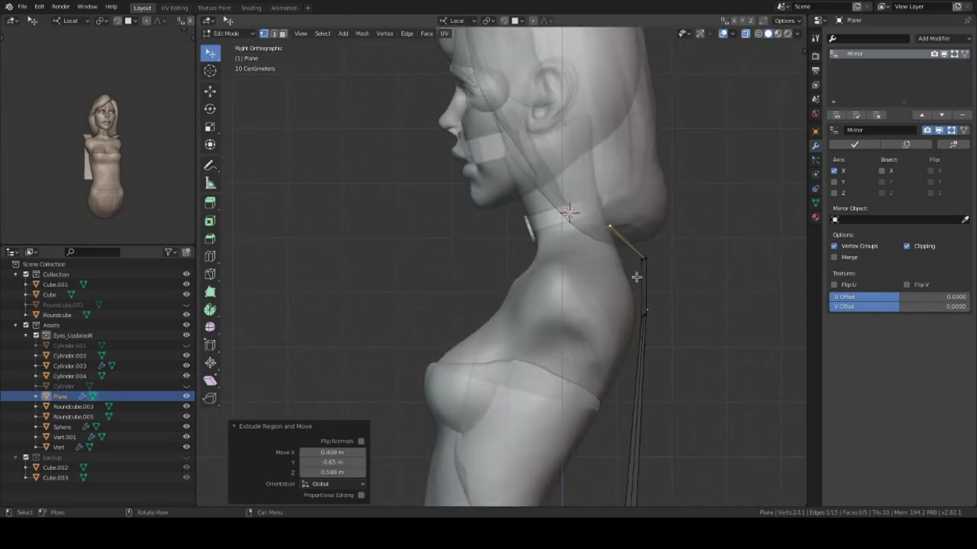
{"action": "left_click", "coordinate": [534, 302]}
{"action": "middle_click_drag", "start_coordinate": [533, 302], "coordinate": [561, 266], "text": "shift"}
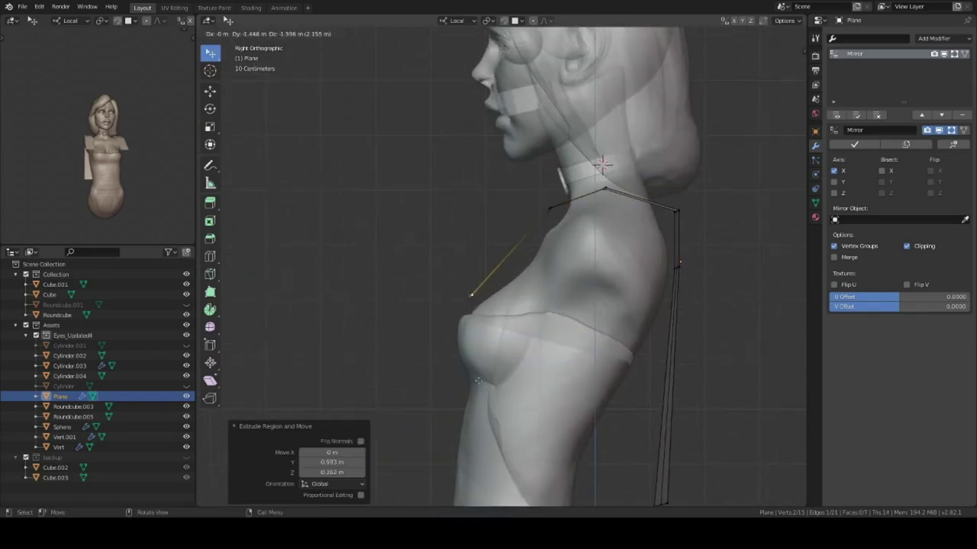
{"action": "left_click", "coordinate": [477, 380]}
{"action": "middle_click_drag", "start_coordinate": [478, 380], "coordinate": [541, 281], "text": "shift"}
{"action": "left_click", "coordinate": [516, 482]}
{"action": "middle_click_drag", "start_coordinate": [517, 482], "coordinate": [594, 312]}
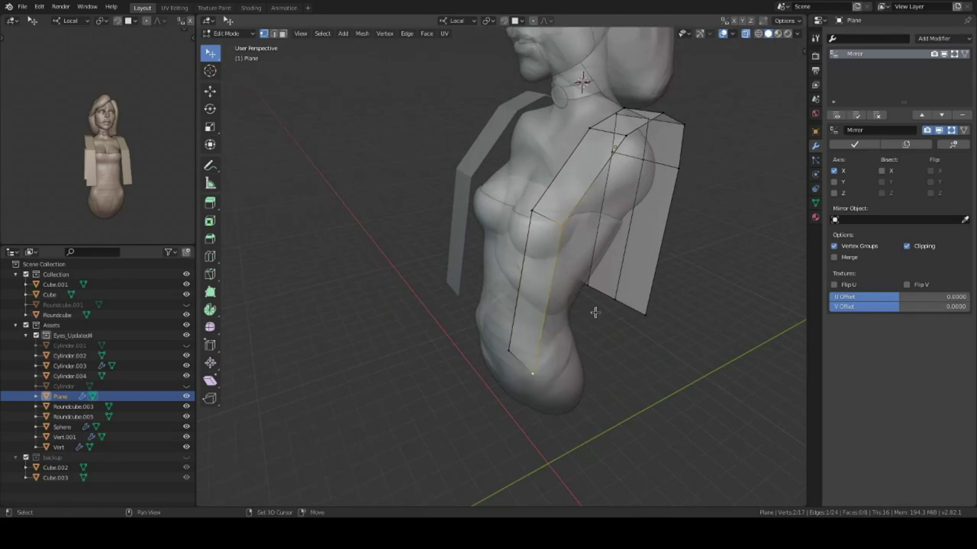
{"action": "key", "text": "KP_3"}
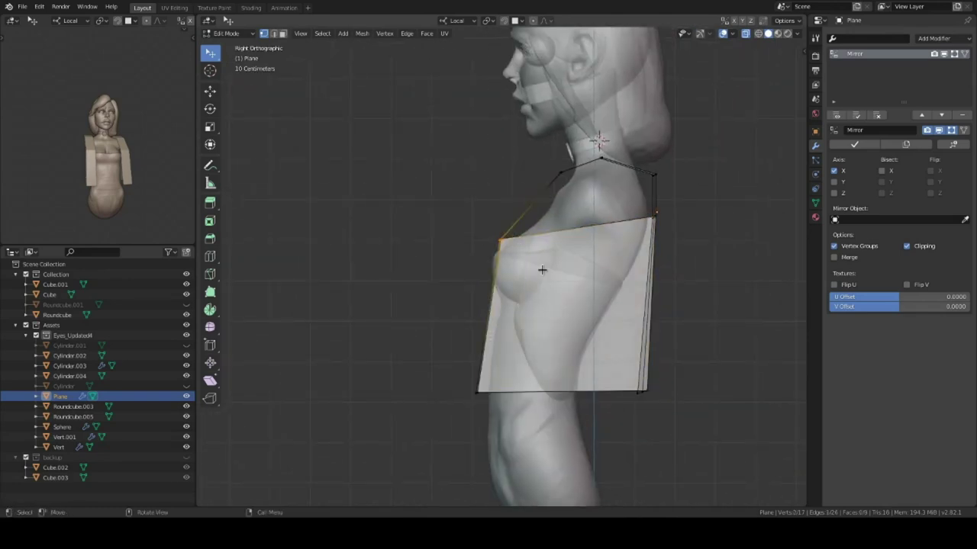
Step: Move the shell's vertices along X and push the side vertices outward
{"action": "key", "text": "g"}
{"action": "key", "text": "x"}
{"action": "left_click", "coordinate": [595, 222]}
{"action": "mouse_move", "coordinate": [595, 222]}
{"action": "middle_mouse_down"}
{"action": "mouse_move", "coordinate": [590, 273]}
{"action": "mouse_move", "coordinate": [536, 227]}
{"action": "mouse_move", "coordinate": [534, 290]}
{"action": "middle_mouse_up"}
{"action": "scroll", "coordinate": [536, 228], "scroll_direction": "up", "scroll_amount": 3}
{"action": "scroll", "coordinate": [534, 290], "scroll_direction": "down", "scroll_amount": 3}
{"action": "key", "text": "g"}
{"action": "left_click", "coordinate": [507, 321]}
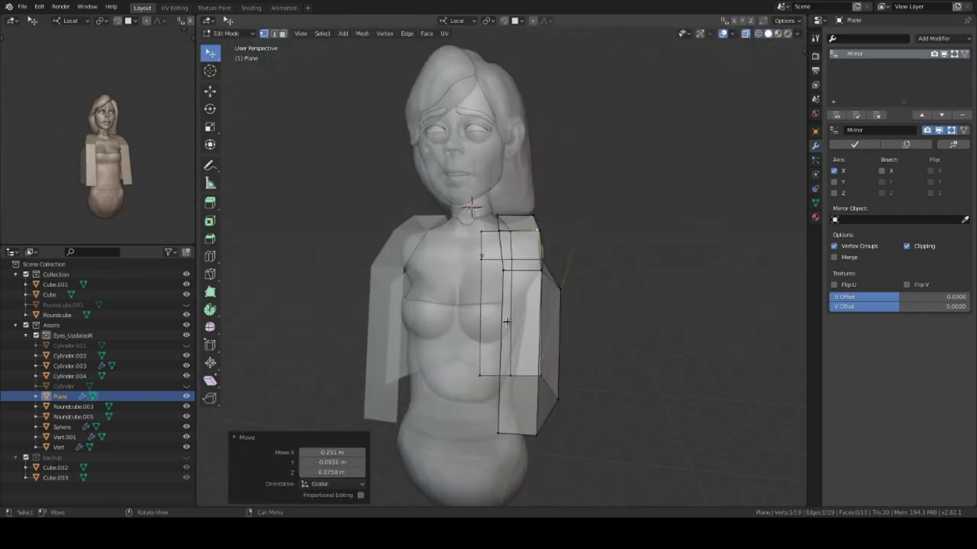
{"action": "key", "text": "Tab"}
Step: Move the Plane into the backup collection and resume sculpting Cube.004
{"action": "mouse_move", "coordinate": [591, 325]}
{"action": "middle_mouse_down"}
{"action": "mouse_move", "coordinate": [534, 321]}
{"action": "mouse_move", "coordinate": [549, 315]}
{"action": "mouse_move", "coordinate": [524, 181]}
{"action": "mouse_move", "coordinate": [528, 281]}
{"action": "middle_mouse_up"}
{"action": "key", "text": "m"}
{"action": "left_click", "coordinate": [565, 328]}
{"action": "left_click", "coordinate": [550, 315]}
{"action": "key", "text": "Escape"}
{"action": "key", "text": "ctrl+Tab"}
{"action": "scroll", "coordinate": [537, 312], "scroll_direction": "up", "scroll_amount": 2}
Step: Resize the brush and build sleeve folds with Elastic Deform and Clay Strips
{"action": "key", "text": "f"}
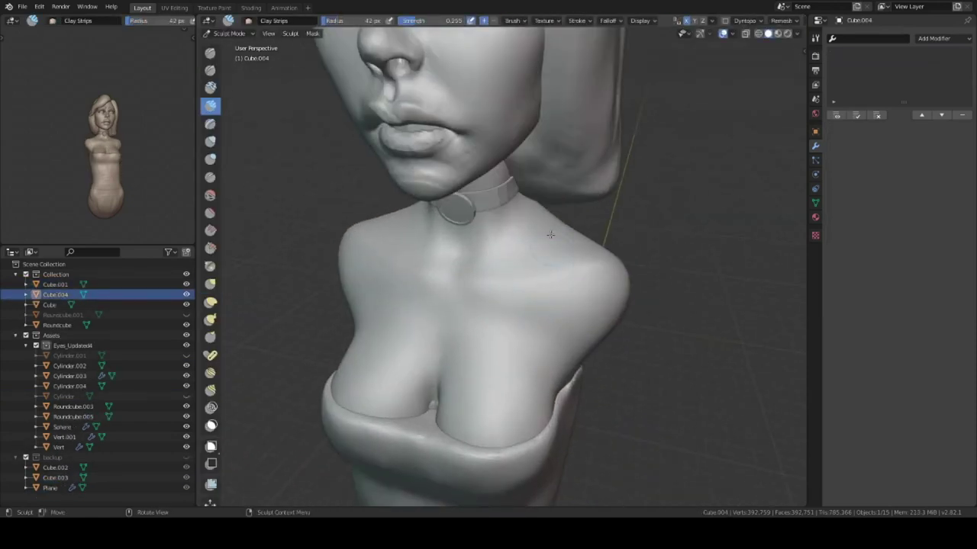
{"action": "scroll", "coordinate": [546, 220], "scroll_direction": "down", "scroll_amount": 4}
{"action": "scroll", "coordinate": [534, 274], "scroll_direction": "up", "scroll_amount": 4}
{"action": "mouse_move", "coordinate": [545, 220]}
{"action": "middle_mouse_down"}
{"action": "mouse_move", "coordinate": [510, 373]}
{"action": "mouse_move", "coordinate": [553, 343]}
{"action": "mouse_move", "coordinate": [526, 356]}
{"action": "mouse_move", "coordinate": [516, 309]}
{"action": "mouse_move", "coordinate": [571, 331]}
{"action": "mouse_move", "coordinate": [508, 280]}
{"action": "mouse_move", "coordinate": [533, 261]}
{"action": "middle_mouse_up"}
{"action": "key", "text": "e"}
{"action": "key", "text": "c"}
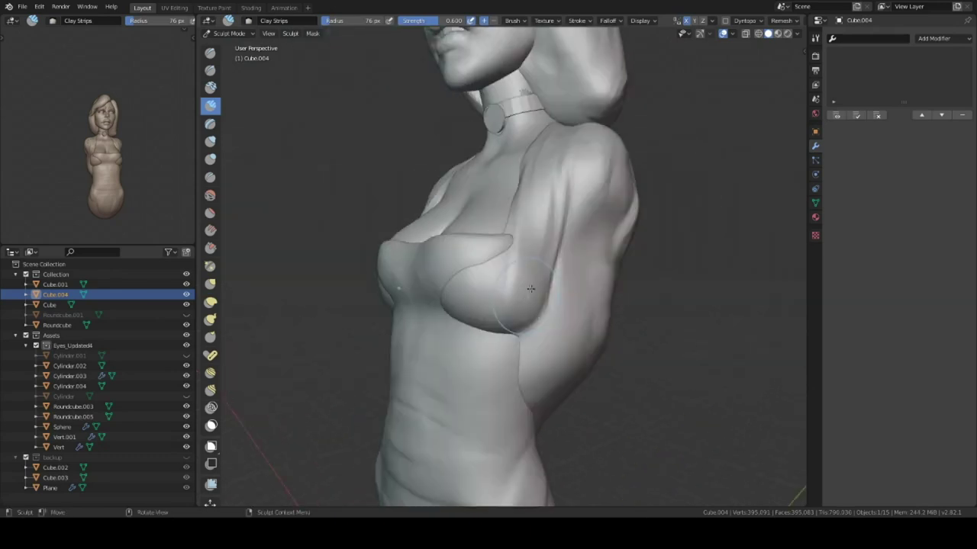
{"action": "mouse_move", "coordinate": [595, 304]}
{"action": "middle_mouse_down"}
{"action": "mouse_move", "coordinate": [551, 192]}
{"action": "mouse_move", "coordinate": [534, 275]}
{"action": "middle_mouse_up"}
{"action": "left_click_drag", "start_coordinate": [534, 229], "coordinate": [534, 305]}
{"action": "mouse_move", "coordinate": [534, 275]}
{"action": "middle_mouse_down"}
{"action": "mouse_move", "coordinate": [548, 370]}
{"action": "mouse_move", "coordinate": [605, 258]}
{"action": "mouse_move", "coordinate": [563, 273]}
{"action": "mouse_move", "coordinate": [530, 311]}
{"action": "middle_mouse_up"}
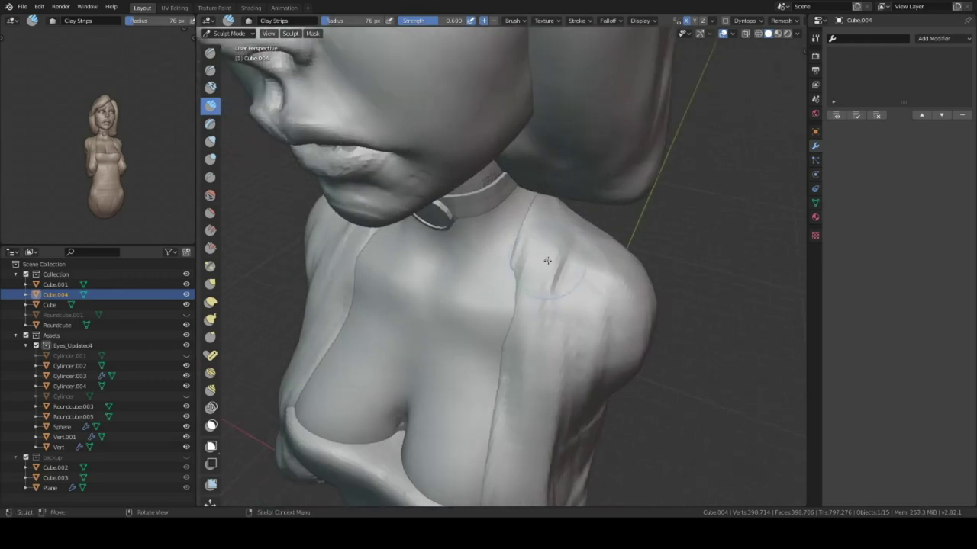
Step: Return to Object Mode, view the figure from the front and deselect everything
{"action": "scroll", "coordinate": [530, 311], "scroll_direction": "up", "scroll_amount": 2}
{"action": "middle_click_drag", "start_coordinate": [625, 254], "coordinate": [566, 256]}
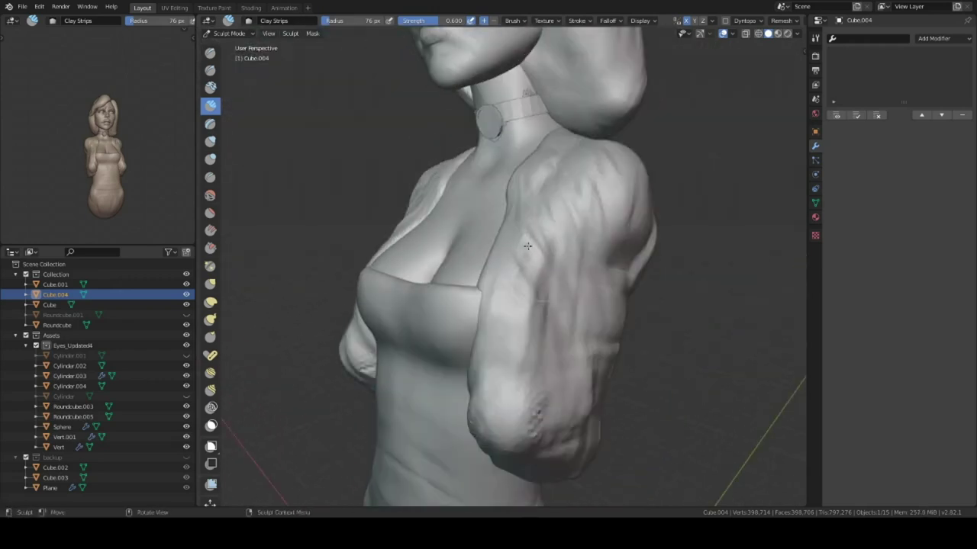
{"action": "key", "text": "KP_1"}
{"action": "scroll", "coordinate": [566, 256], "scroll_direction": "down", "scroll_amount": 3}
{"action": "key", "text": "ctrl+Tab"}
{"action": "left_click", "coordinate": [566, 255]}
{"action": "scroll", "coordinate": [572, 250], "scroll_direction": "up", "scroll_amount": 4}
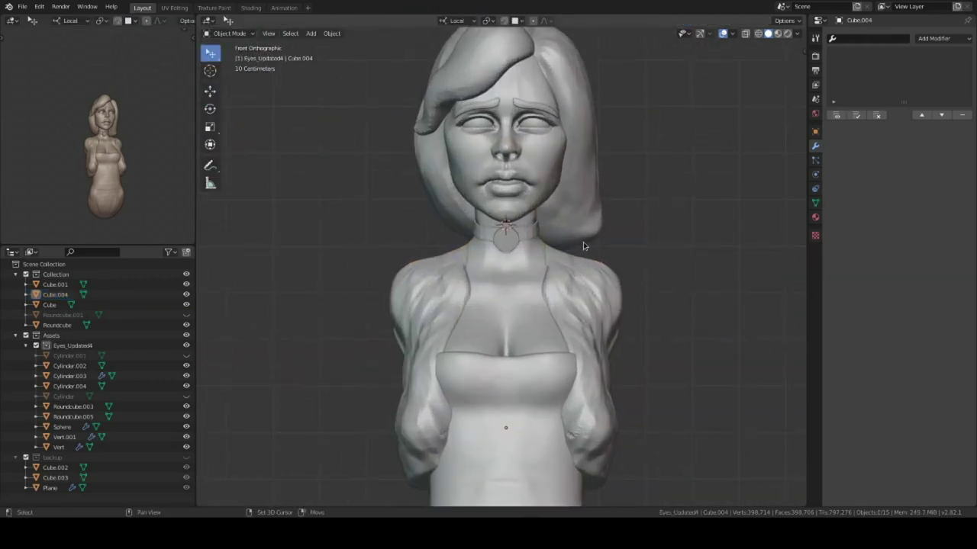
Step: Add a 16-vertex circle at the neck, rotate it and give it a Mirror modifier
{"action": "key", "text": "shift+a"}
{"action": "left_click", "coordinate": [622, 263]}
{"action": "key", "text": "Return"}
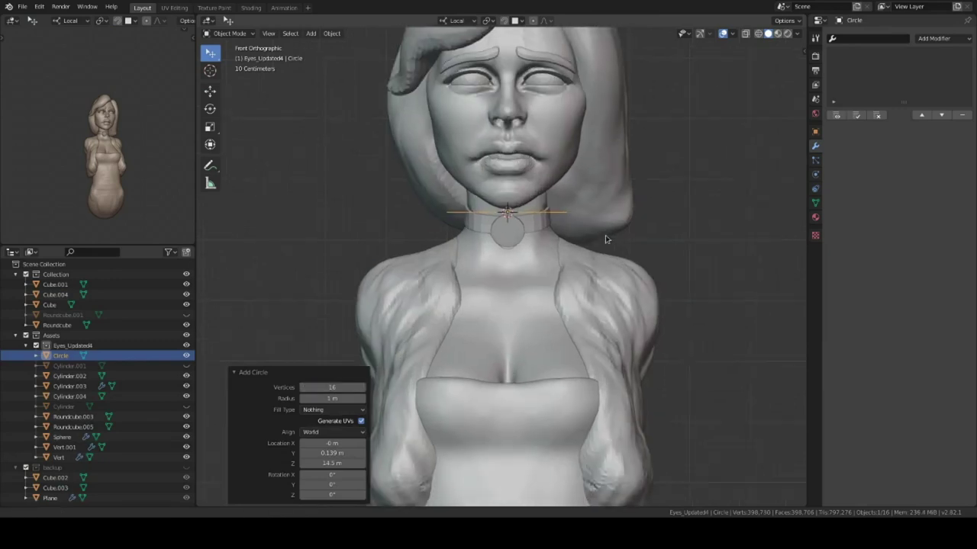
{"action": "key", "text": "KP_3"}
{"action": "key", "text": "r"}
{"action": "key", "text": "KP_Divide"}
{"action": "middle_click_drag", "start_coordinate": [646, 287], "coordinate": [615, 254]}
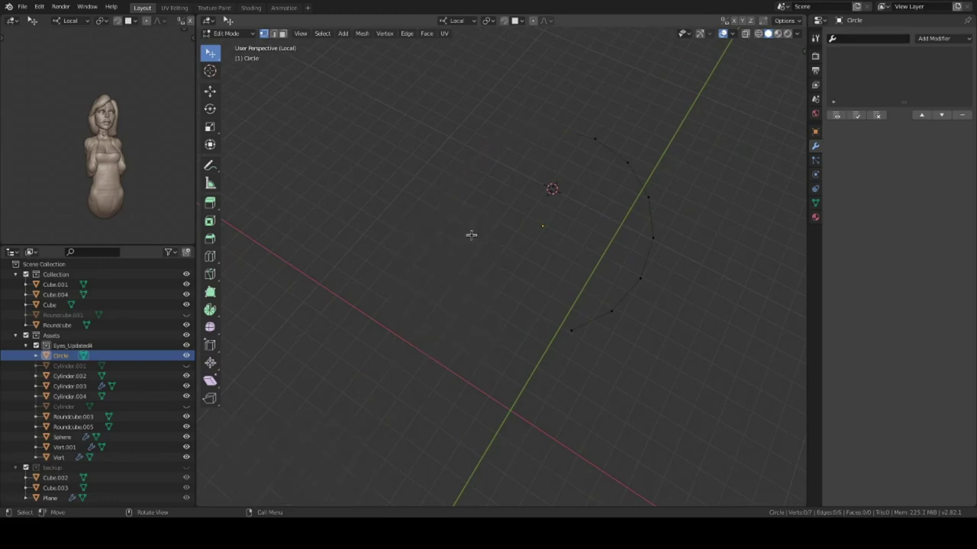
{"action": "left_click", "coordinate": [943, 38]}
{"action": "left_click", "coordinate": [778, 145]}
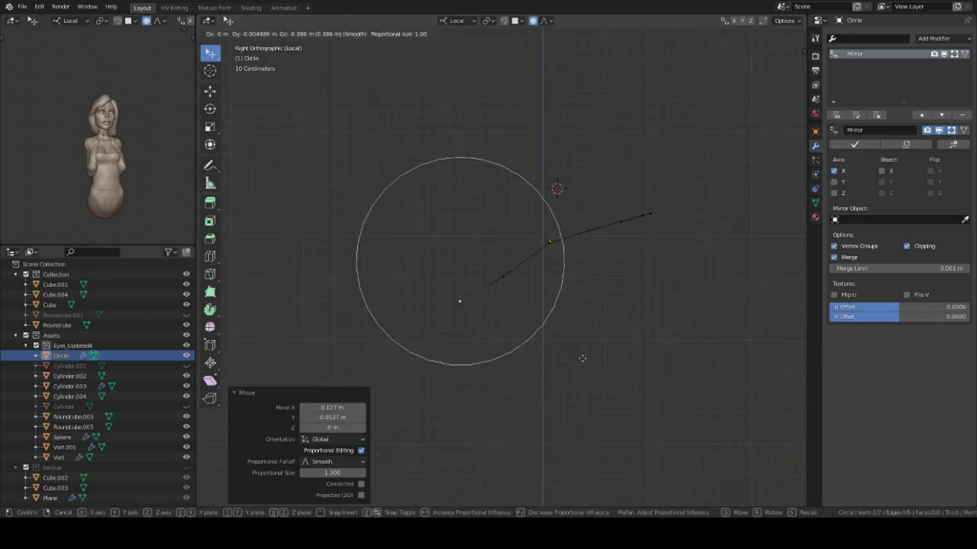
Step: Shape the circle into a curved strip with a smooth-falloff move and scaling
{"action": "left_click", "coordinate": [652, 212]}
{"action": "middle_click_drag", "start_coordinate": [652, 212], "coordinate": [625, 282]}
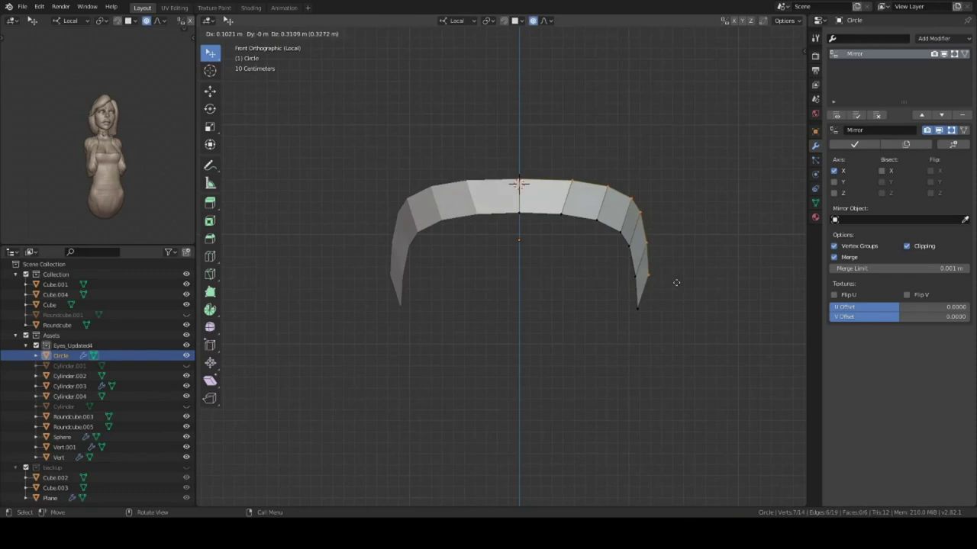
{"action": "middle_click_drag", "start_coordinate": [646, 225], "coordinate": [611, 186], "text": "alt"}
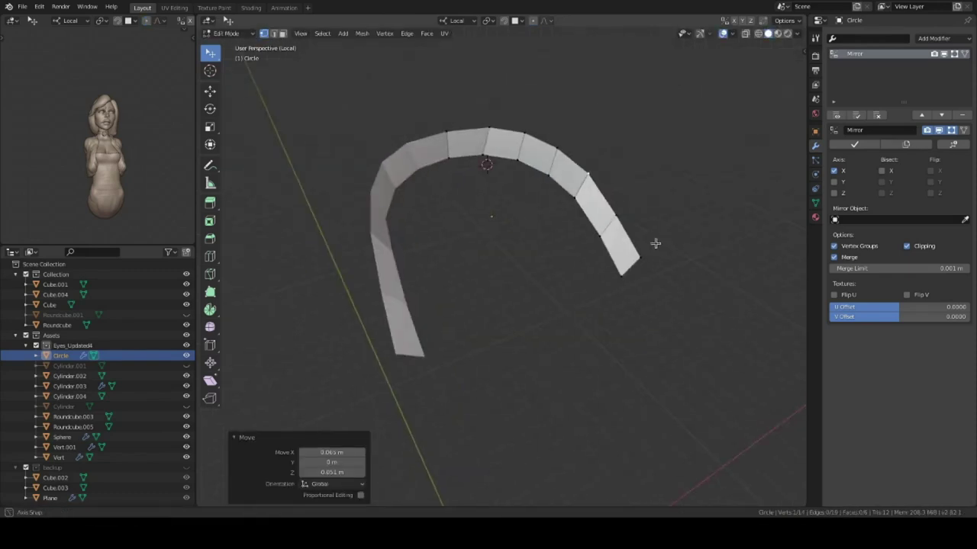
{"action": "left_click", "coordinate": [683, 242]}
{"action": "mouse_move", "coordinate": [600, 218]}
{"action": "middle_mouse_down"}
{"action": "mouse_move", "coordinate": [581, 338]}
{"action": "mouse_move", "coordinate": [593, 280]}
{"action": "mouse_move", "coordinate": [580, 281]}
{"action": "mouse_move", "coordinate": [633, 306]}
{"action": "mouse_move", "coordinate": [649, 286]}
{"action": "mouse_move", "coordinate": [652, 342]}
{"action": "mouse_move", "coordinate": [523, 266]}
{"action": "middle_mouse_up"}
Step: Position the collar around the neck in see-through view and slide a vertex along its edge
{"action": "key", "text": "KP_Divide"}
{"action": "key", "text": "alt+z"}
{"action": "key", "text": "g"}
{"action": "left_click", "coordinate": [580, 281]}
{"action": "key", "text": "alt+z"}
{"action": "key", "text": "KP_Divide"}
{"action": "key", "text": "shift+v"}
{"action": "left_click", "coordinate": [649, 287]}
Step: Add a Subdivision Surface modifier to smooth the collar
{"action": "left_click", "coordinate": [943, 38]}
{"action": "left_click", "coordinate": [778, 211]}
{"action": "mouse_move", "coordinate": [663, 274]}
{"action": "middle_mouse_down"}
{"action": "mouse_move", "coordinate": [631, 242]}
{"action": "mouse_move", "coordinate": [702, 293]}
{"action": "mouse_move", "coordinate": [621, 233]}
{"action": "mouse_move", "coordinate": [865, 204]}
{"action": "middle_mouse_up"}
{"action": "key", "text": "Tab"}
{"action": "key", "text": "KP_Divide"}
Step: Bend the collar tips and back vertices into shape using soft proportional falloff
{"action": "mouse_move", "coordinate": [624, 287]}
{"action": "middle_mouse_down"}
{"action": "mouse_move", "coordinate": [610, 224]}
{"action": "mouse_move", "coordinate": [620, 222]}
{"action": "middle_mouse_up"}
{"action": "key", "text": "Tab"}
{"action": "left_click_drag", "start_coordinate": [619, 221], "coordinate": [627, 166]}
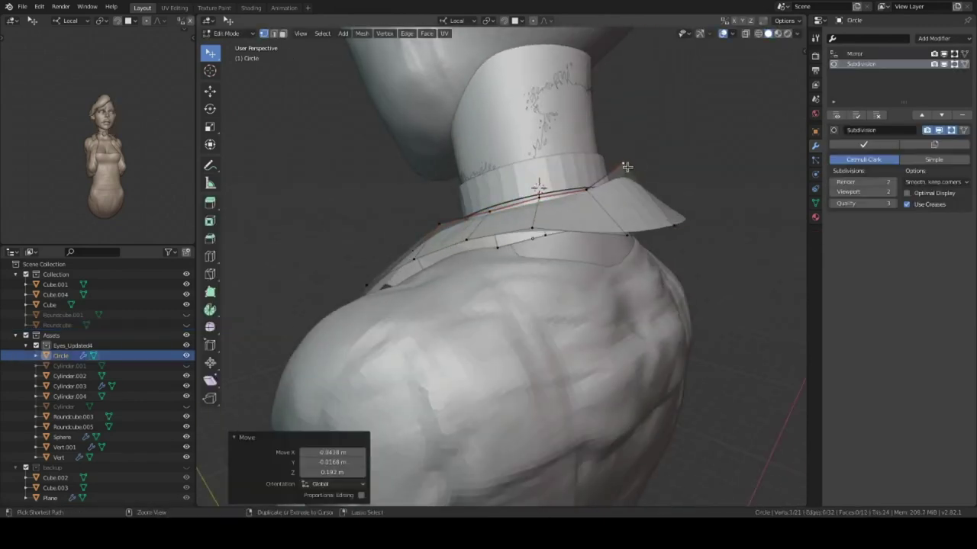
{"action": "middle_click_drag", "start_coordinate": [593, 178], "coordinate": [558, 191]}
{"action": "left_click_drag", "start_coordinate": [622, 164], "coordinate": [643, 163]}
{"action": "mouse_move", "coordinate": [643, 163]}
{"action": "middle_mouse_down"}
{"action": "mouse_move", "coordinate": [687, 262]}
{"action": "mouse_move", "coordinate": [530, 181]}
{"action": "middle_mouse_up"}
{"action": "left_click_drag", "start_coordinate": [529, 180], "coordinate": [549, 191]}
{"action": "mouse_move", "coordinate": [549, 190]}
{"action": "middle_mouse_down"}
{"action": "mouse_move", "coordinate": [584, 295]}
{"action": "mouse_move", "coordinate": [527, 194]}
{"action": "mouse_move", "coordinate": [562, 261]}
{"action": "mouse_move", "coordinate": [664, 293]}
{"action": "mouse_move", "coordinate": [636, 337]}
{"action": "middle_mouse_up"}
Step: Select Cube.004's neck edge loop in local view, then return it to Sculpt Mode
{"action": "left_click", "coordinate": [55, 295]}
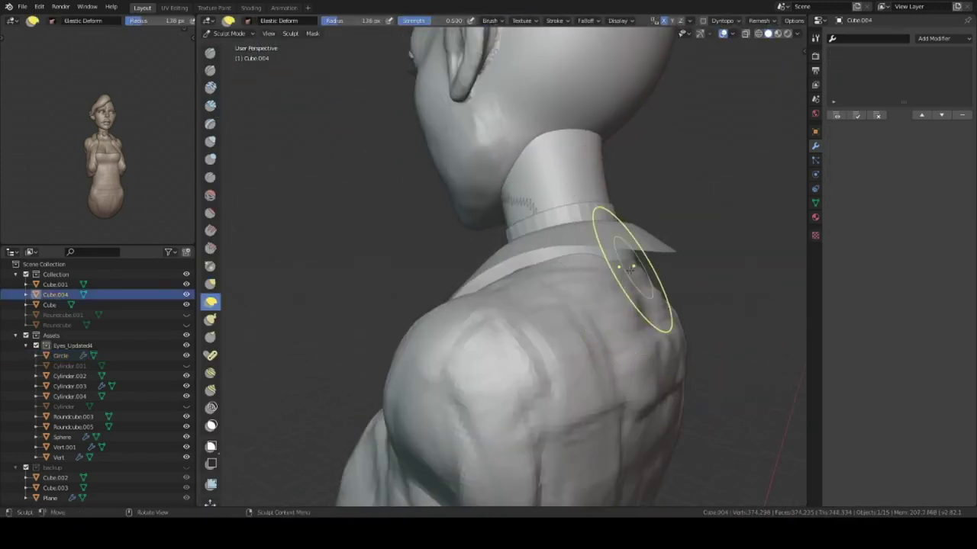
{"action": "middle_click_drag", "start_coordinate": [631, 269], "coordinate": [600, 283]}
{"action": "key", "text": "KP_Divide"}
{"action": "key", "text": "KP_5"}
{"action": "key", "text": "Tab"}
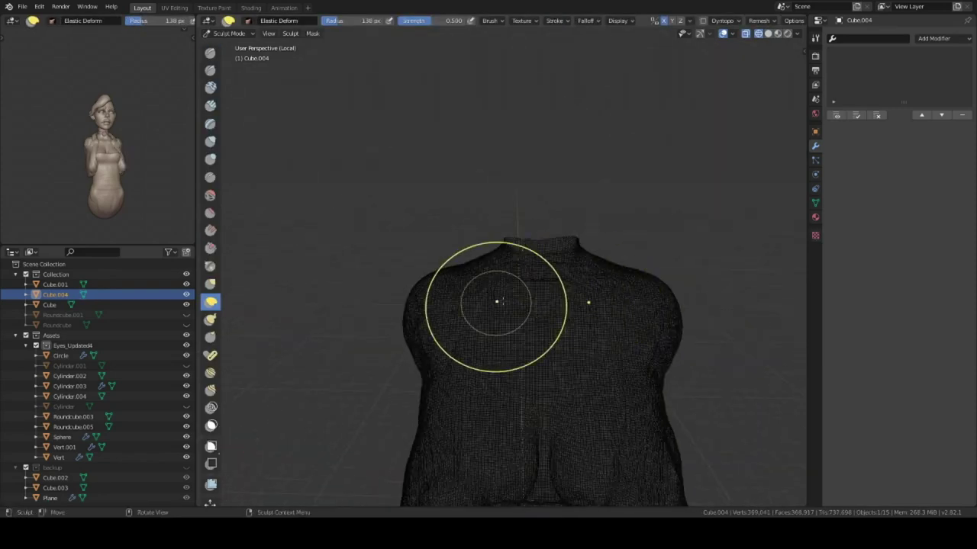
{"action": "left_click", "coordinate": [354, 129]}
{"action": "key", "text": "Tab"}
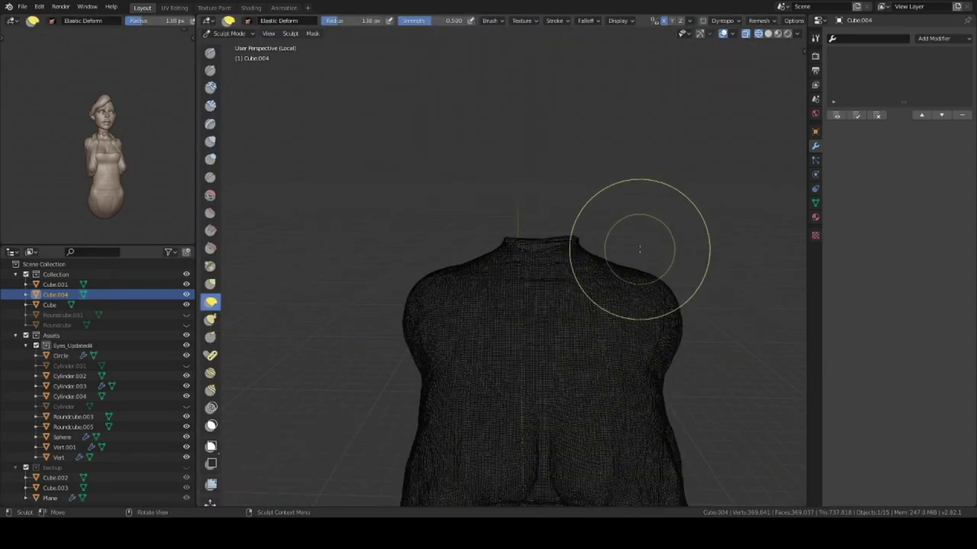
{"action": "left_click", "coordinate": [769, 22]}
Step: Leave local view, pick the head object Cube and start sculpting its face
{"action": "key", "text": "KP_Divide"}
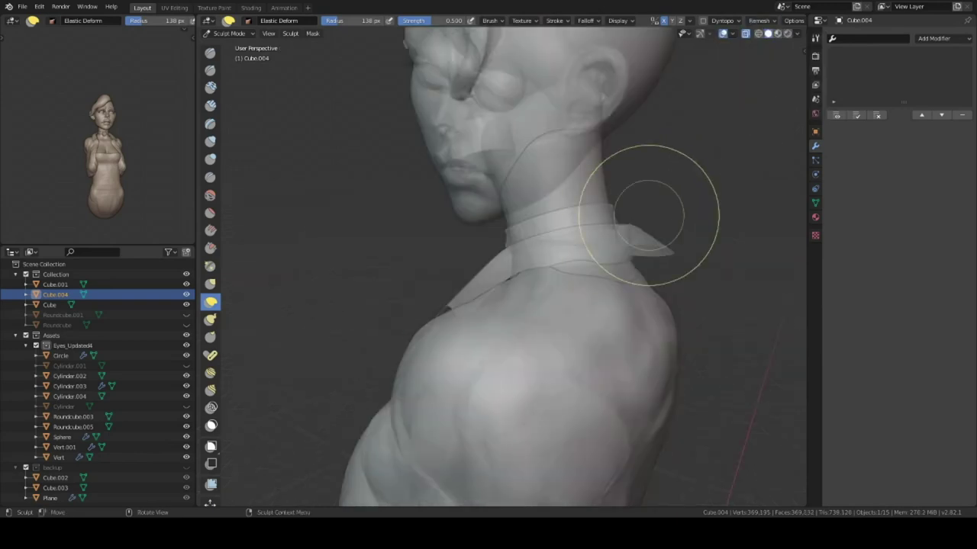
{"action": "key", "text": "ctrl+Tab"}
{"action": "mouse_move", "coordinate": [457, 233]}
{"action": "middle_mouse_down"}
{"action": "mouse_move", "coordinate": [470, 201]}
{"action": "mouse_move", "coordinate": [525, 242]}
{"action": "mouse_move", "coordinate": [531, 178]}
{"action": "middle_mouse_up"}
{"action": "left_click", "coordinate": [526, 242]}
{"action": "key", "text": "ctrl+Tab"}
{"action": "scroll", "coordinate": [562, 200], "scroll_direction": "up", "scroll_amount": 5}
Step: Build up fuller, smoother lips, mouth corners and chin with Clay Strips, adjusting its Strength
{"action": "key", "text": "c"}
{"action": "mouse_move", "coordinate": [534, 214]}
{"action": "middle_mouse_down"}
{"action": "mouse_move", "coordinate": [557, 211]}
{"action": "mouse_move", "coordinate": [608, 342]}
{"action": "mouse_move", "coordinate": [502, 311]}
{"action": "mouse_move", "coordinate": [544, 200]}
{"action": "mouse_move", "coordinate": [603, 252]}
{"action": "mouse_move", "coordinate": [570, 290]}
{"action": "mouse_move", "coordinate": [534, 274]}
{"action": "mouse_move", "coordinate": [547, 276]}
{"action": "mouse_move", "coordinate": [518, 243]}
{"action": "middle_mouse_up"}
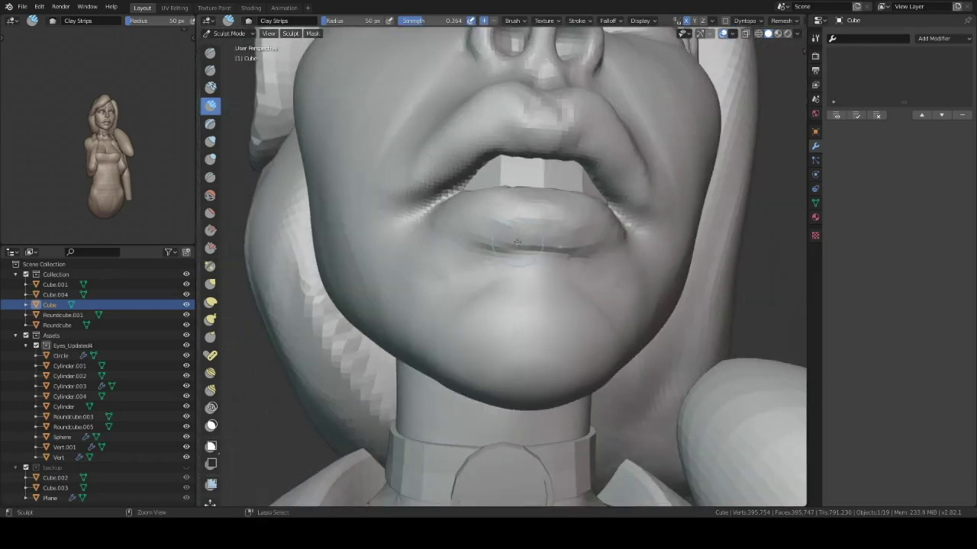
{"action": "mouse_move", "coordinate": [529, 275]}
{"action": "middle_mouse_down", "text": "ctrl"}
{"action": "mouse_move", "coordinate": [484, 182]}
{"action": "mouse_move", "coordinate": [538, 185]}
{"action": "mouse_move", "coordinate": [547, 66]}
{"action": "middle_mouse_up", "text": "ctrl"}
{"action": "mouse_move", "coordinate": [600, 270]}
{"action": "middle_mouse_down"}
{"action": "mouse_move", "coordinate": [526, 207]}
{"action": "mouse_move", "coordinate": [605, 233]}
{"action": "mouse_move", "coordinate": [623, 267]}
{"action": "mouse_move", "coordinate": [528, 246]}
{"action": "middle_mouse_up"}
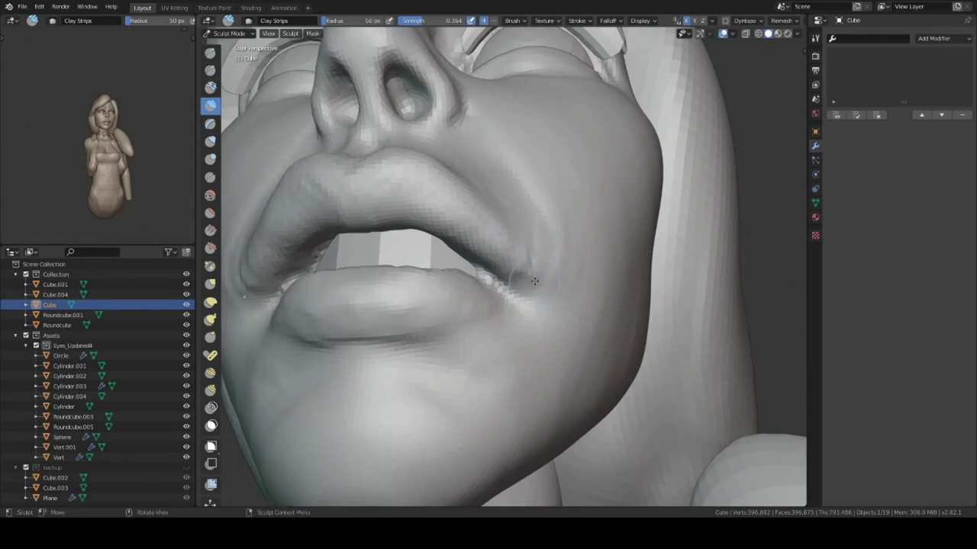
{"action": "mouse_move", "coordinate": [536, 284]}
{"action": "middle_mouse_down"}
{"action": "mouse_move", "coordinate": [530, 315]}
{"action": "mouse_move", "coordinate": [562, 370]}
{"action": "mouse_move", "coordinate": [518, 359]}
{"action": "middle_mouse_up"}
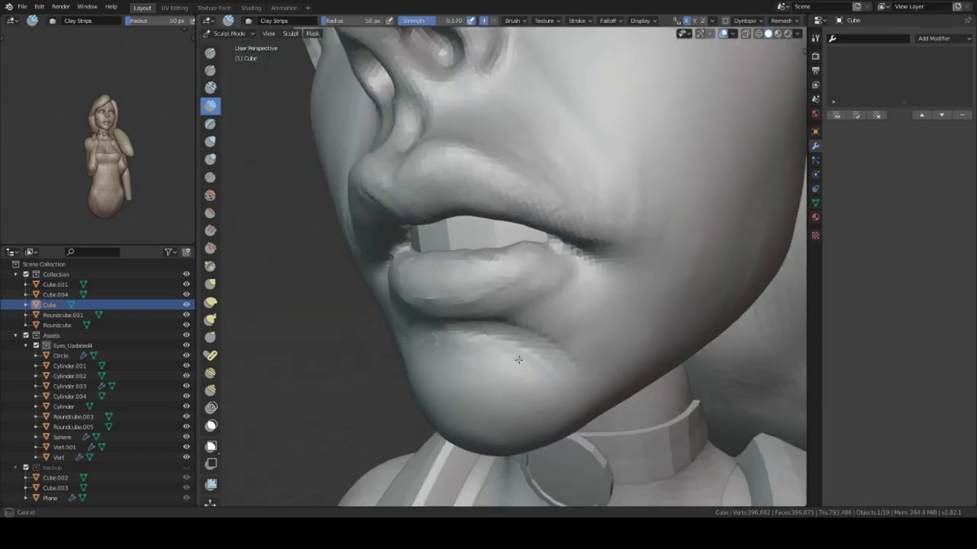
{"action": "mouse_move", "coordinate": [573, 279]}
{"action": "middle_mouse_down"}
{"action": "mouse_move", "coordinate": [524, 298]}
{"action": "mouse_move", "coordinate": [529, 312]}
{"action": "middle_mouse_up"}
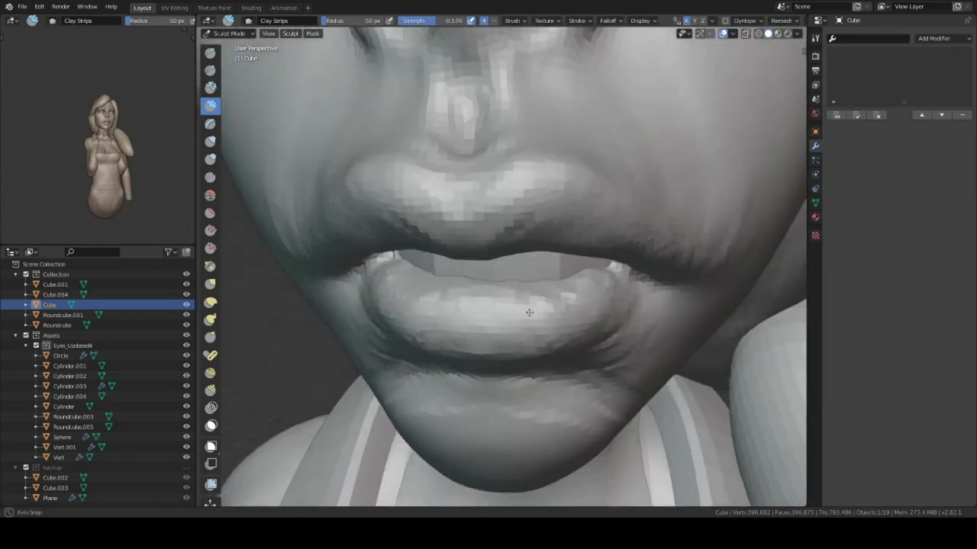
{"action": "left_click", "coordinate": [524, 25]}
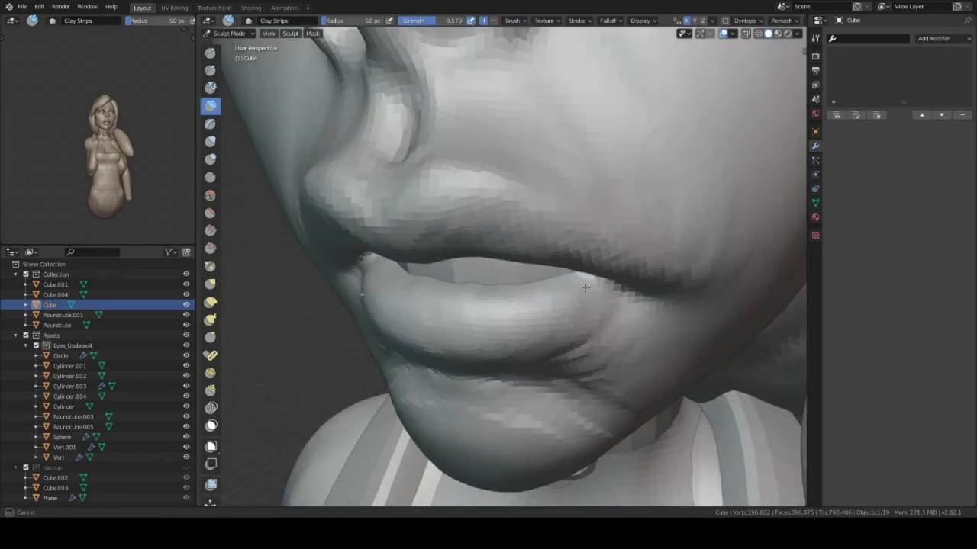
{"action": "mouse_move", "coordinate": [585, 288]}
{"action": "middle_mouse_down"}
{"action": "mouse_move", "coordinate": [521, 291]}
{"action": "mouse_move", "coordinate": [505, 343]}
{"action": "middle_mouse_up"}
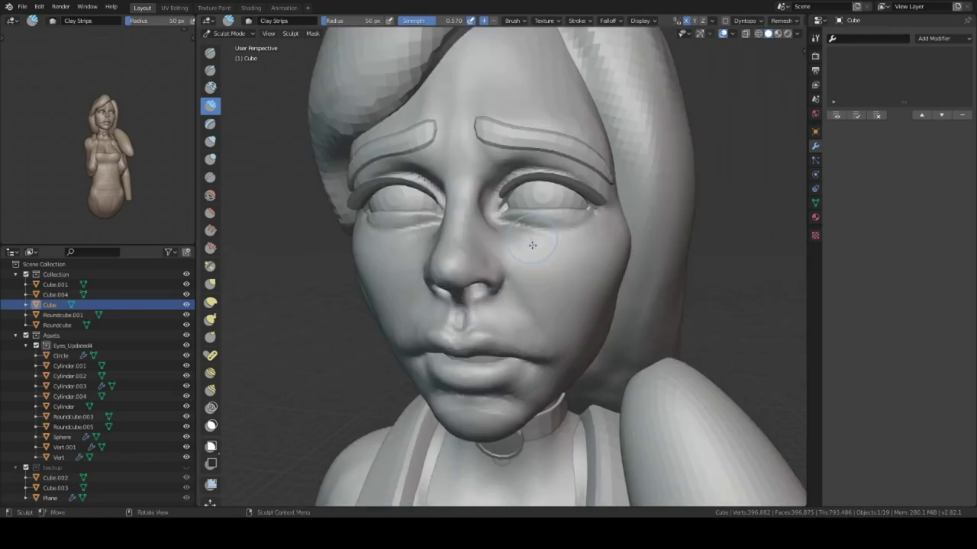
{"action": "scroll", "coordinate": [506, 363], "scroll_direction": "up", "scroll_amount": 4}
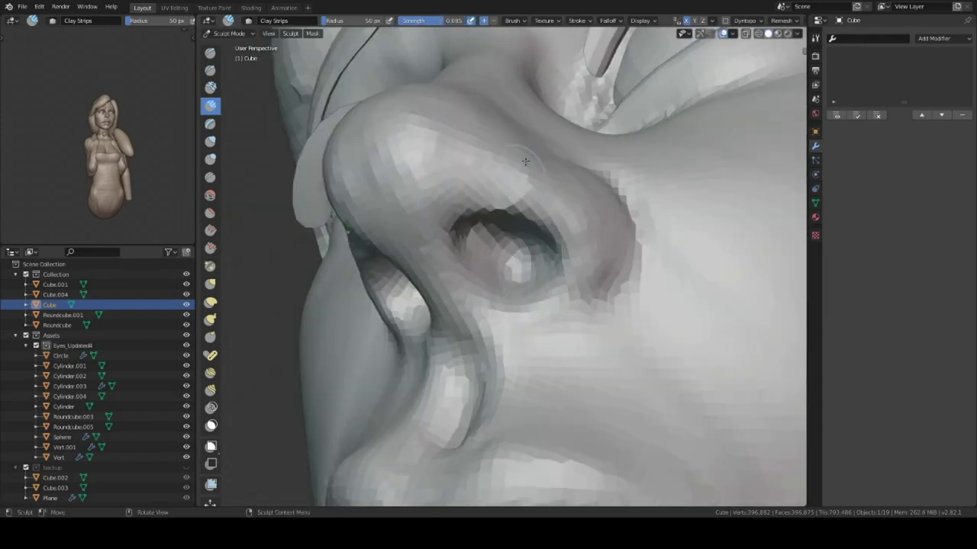
Step: Reshape the nose profile from below and the side, pulling the form around the eye
{"action": "mouse_move", "coordinate": [525, 161]}
{"action": "middle_mouse_down"}
{"action": "mouse_move", "coordinate": [480, 284]}
{"action": "mouse_move", "coordinate": [563, 291]}
{"action": "middle_mouse_up"}
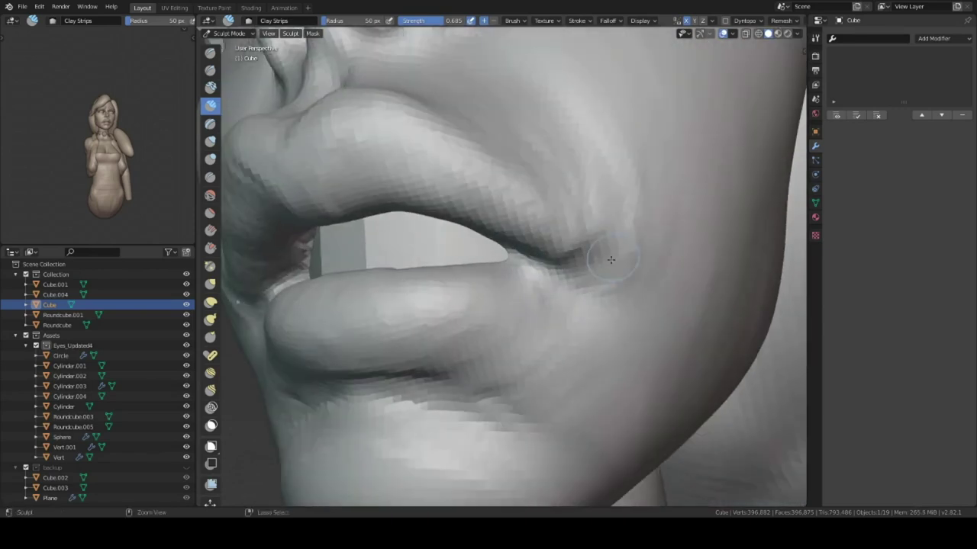
{"action": "middle_click_drag", "start_coordinate": [610, 259], "coordinate": [557, 263]}
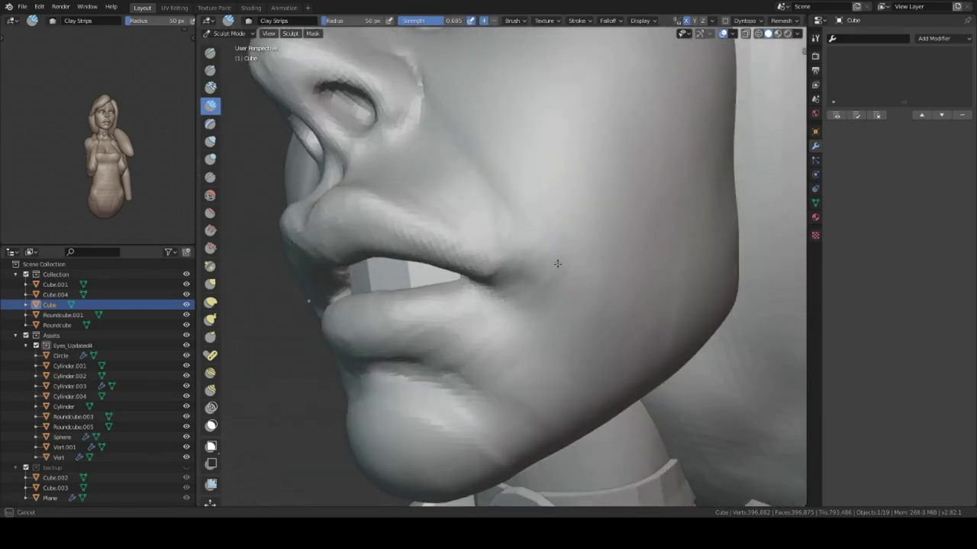
{"action": "mouse_move", "coordinate": [574, 328]}
{"action": "middle_mouse_down"}
{"action": "mouse_move", "coordinate": [488, 290]}
{"action": "mouse_move", "coordinate": [437, 248]}
{"action": "mouse_move", "coordinate": [495, 286]}
{"action": "mouse_move", "coordinate": [503, 311]}
{"action": "mouse_move", "coordinate": [524, 279]}
{"action": "mouse_move", "coordinate": [514, 246]}
{"action": "middle_mouse_up"}
{"action": "left_click", "coordinate": [210, 301]}
{"action": "mouse_move", "coordinate": [585, 218]}
{"action": "middle_mouse_down", "text": "ctrl"}
{"action": "mouse_move", "coordinate": [574, 309]}
{"action": "mouse_move", "coordinate": [551, 261]}
{"action": "mouse_move", "coordinate": [534, 284]}
{"action": "mouse_move", "coordinate": [447, 283]}
{"action": "mouse_move", "coordinate": [469, 306]}
{"action": "middle_mouse_up", "text": "ctrl"}
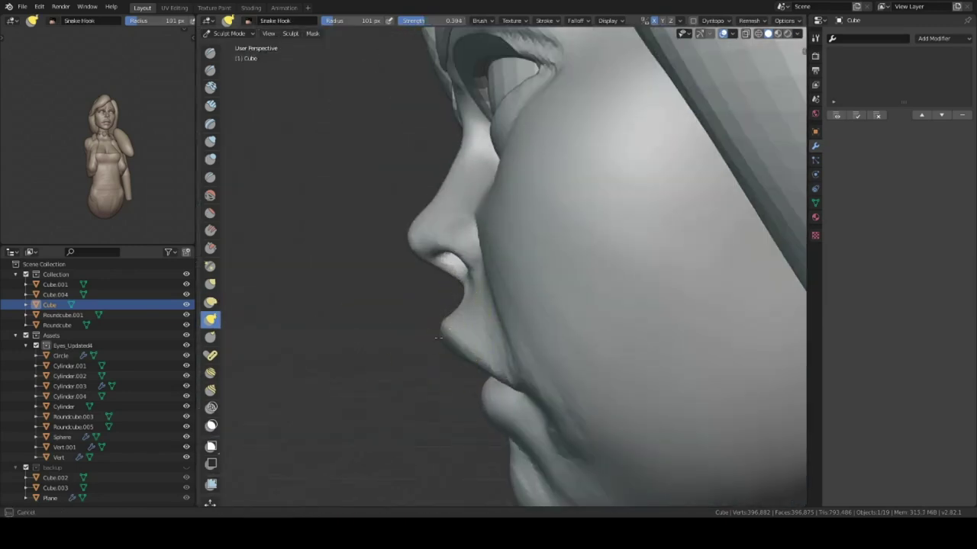
{"action": "mouse_move", "coordinate": [437, 362]}
{"action": "middle_mouse_down"}
{"action": "mouse_move", "coordinate": [563, 323]}
{"action": "mouse_move", "coordinate": [465, 294]}
{"action": "mouse_move", "coordinate": [435, 262]}
{"action": "mouse_move", "coordinate": [484, 294]}
{"action": "mouse_move", "coordinate": [427, 297]}
{"action": "mouse_move", "coordinate": [473, 275]}
{"action": "mouse_move", "coordinate": [456, 307]}
{"action": "mouse_move", "coordinate": [408, 329]}
{"action": "mouse_move", "coordinate": [545, 312]}
{"action": "mouse_move", "coordinate": [532, 372]}
{"action": "middle_mouse_up"}
Step: Resize the brush radius, then move sculpting onto the Cube.004 top
{"action": "key", "text": "f"}
{"action": "left_click", "coordinate": [438, 291]}
{"action": "scroll", "coordinate": [443, 294], "scroll_direction": "down", "scroll_amount": 5}
{"action": "key", "text": "ctrl+Tab"}
{"action": "left_click", "coordinate": [532, 371]}
{"action": "key", "text": "ctrl+Tab"}
Step: Push the collar beside the neck into shape with Elastic Deform
{"action": "mouse_move", "coordinate": [523, 272]}
{"action": "middle_mouse_down"}
{"action": "mouse_move", "coordinate": [503, 252]}
{"action": "mouse_move", "coordinate": [486, 323]}
{"action": "middle_mouse_up"}
{"action": "middle_click_drag", "start_coordinate": [502, 378], "coordinate": [493, 289]}
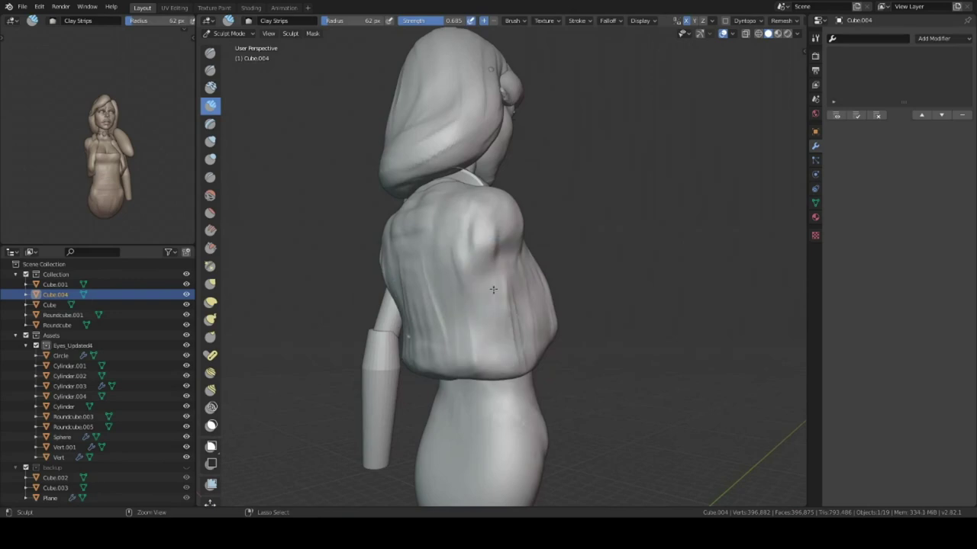
{"action": "mouse_move", "coordinate": [466, 254]}
{"action": "middle_mouse_down"}
{"action": "mouse_move", "coordinate": [475, 257]}
{"action": "mouse_move", "coordinate": [470, 375]}
{"action": "mouse_move", "coordinate": [468, 328]}
{"action": "middle_mouse_up"}
{"action": "key", "text": "shift+space"}
{"action": "mouse_move", "coordinate": [458, 294]}
{"action": "middle_mouse_down"}
{"action": "mouse_move", "coordinate": [540, 316]}
{"action": "mouse_move", "coordinate": [501, 306]}
{"action": "mouse_move", "coordinate": [556, 251]}
{"action": "mouse_move", "coordinate": [513, 244]}
{"action": "mouse_move", "coordinate": [537, 215]}
{"action": "mouse_move", "coordinate": [505, 289]}
{"action": "middle_mouse_up"}
{"action": "key", "text": "c"}
Step: Reshape the Roundcube.005 waist, hips and chest band with Elastic Deform
{"action": "middle_click_drag", "start_coordinate": [422, 294], "coordinate": [519, 281]}
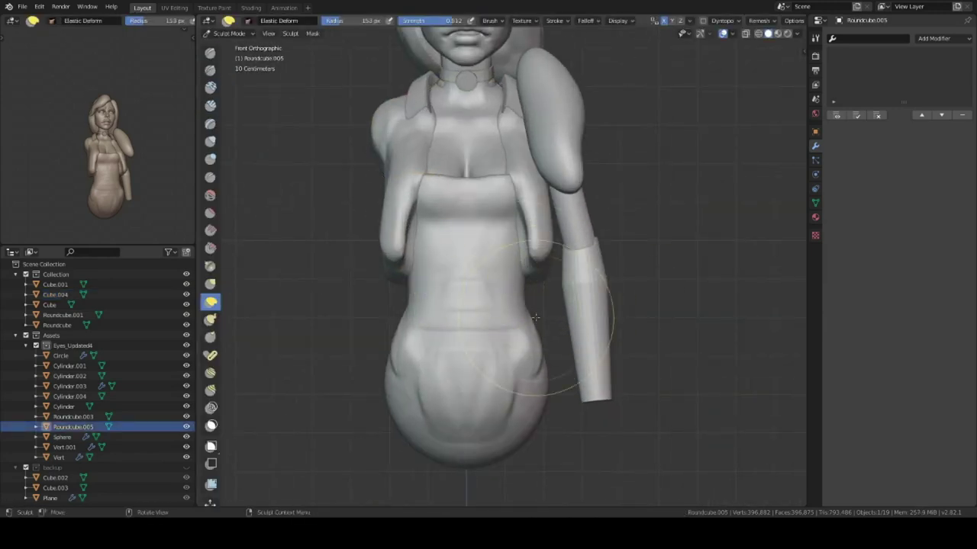
{"action": "scroll", "coordinate": [535, 317], "scroll_direction": "up", "scroll_amount": 2}
{"action": "scroll", "coordinate": [582, 285], "scroll_direction": "down", "scroll_amount": 4}
{"action": "key", "text": "ctrl+Tab"}
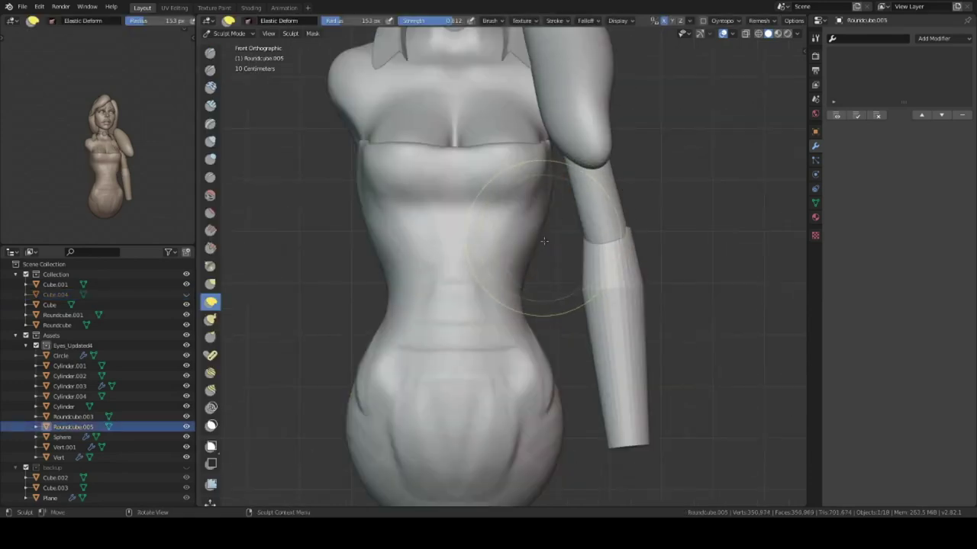
{"action": "middle_click_drag", "start_coordinate": [524, 126], "coordinate": [516, 232]}
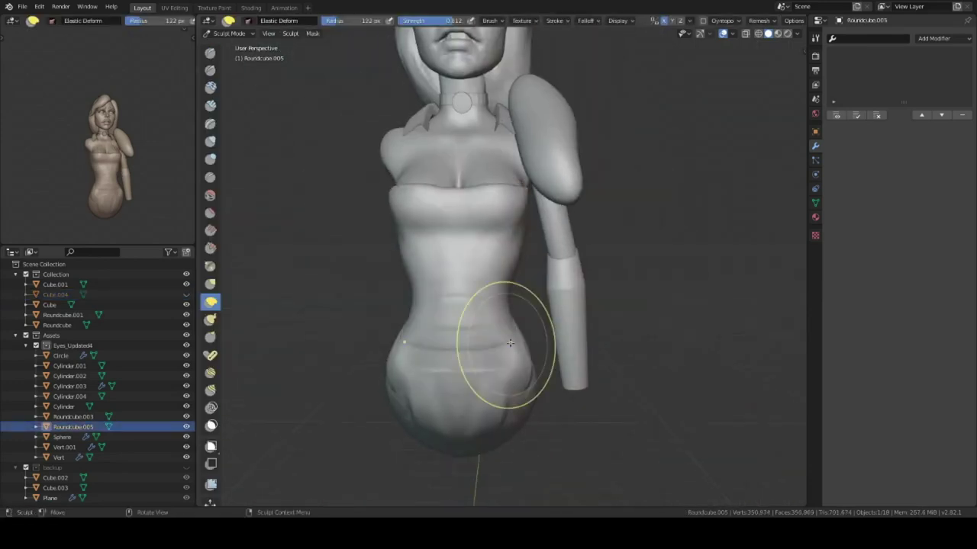
{"action": "middle_click_drag", "start_coordinate": [517, 232], "coordinate": [541, 282], "text": "alt"}
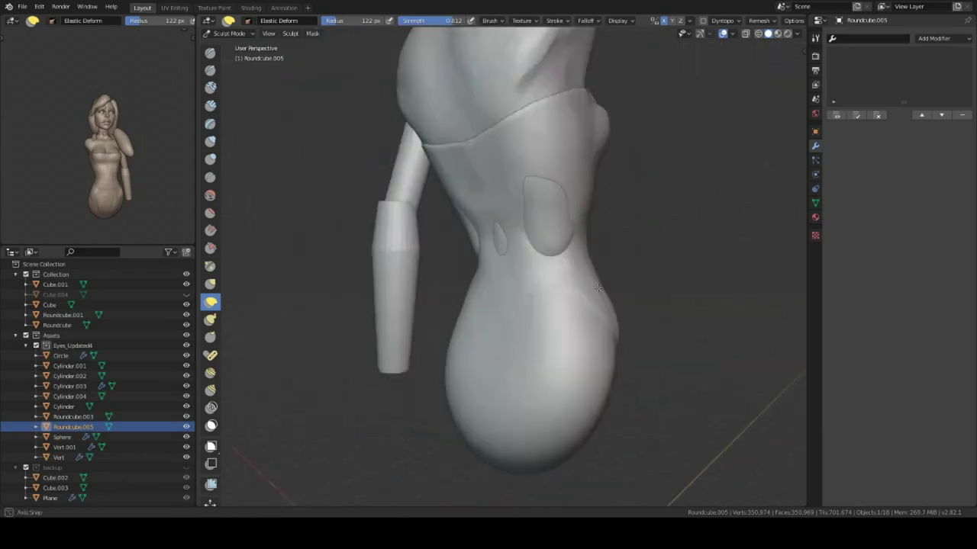
{"action": "mouse_move", "coordinate": [492, 178]}
{"action": "middle_mouse_down"}
{"action": "mouse_move", "coordinate": [561, 235]}
{"action": "mouse_move", "coordinate": [380, 331]}
{"action": "mouse_move", "coordinate": [486, 243]}
{"action": "mouse_move", "coordinate": [534, 243]}
{"action": "mouse_move", "coordinate": [507, 267]}
{"action": "middle_mouse_up"}
{"action": "scroll", "coordinate": [486, 244], "scroll_direction": "up", "scroll_amount": 3}
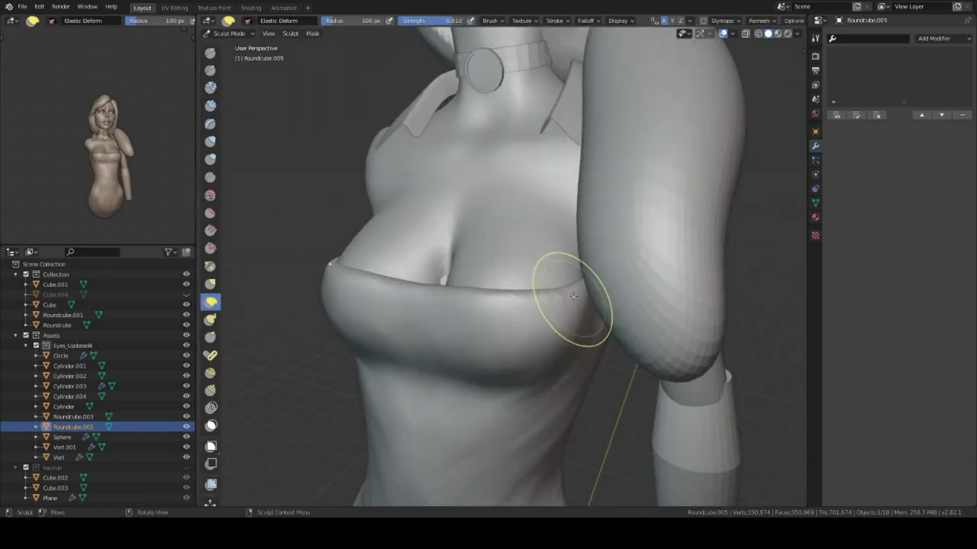
{"action": "scroll", "coordinate": [573, 295], "scroll_direction": "down", "scroll_amount": 5}
{"action": "middle_click_drag", "start_coordinate": [573, 295], "coordinate": [490, 367]}
{"action": "scroll", "coordinate": [491, 366], "scroll_direction": "up", "scroll_amount": 5}
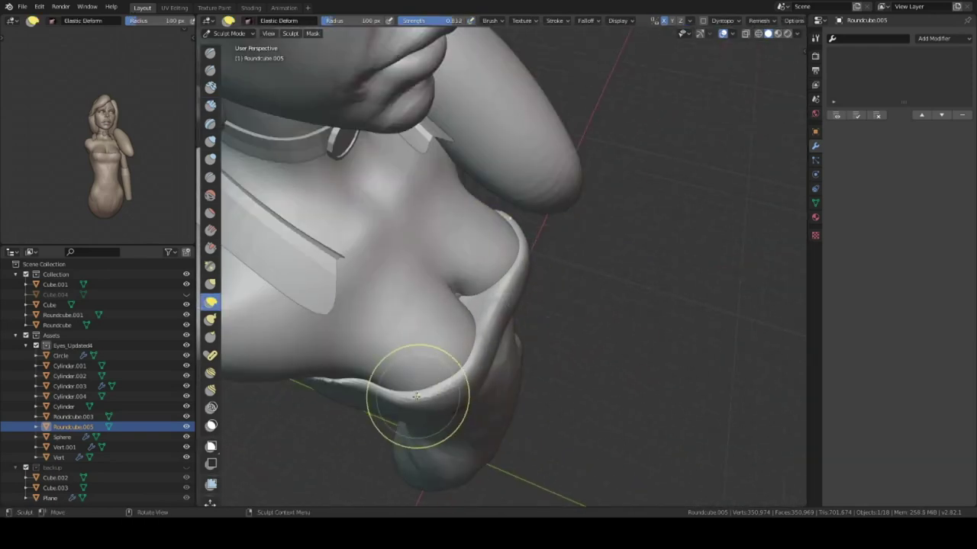
{"action": "scroll", "coordinate": [416, 396], "scroll_direction": "down", "scroll_amount": 4}
{"action": "middle_click_drag", "start_coordinate": [416, 396], "coordinate": [546, 385]}
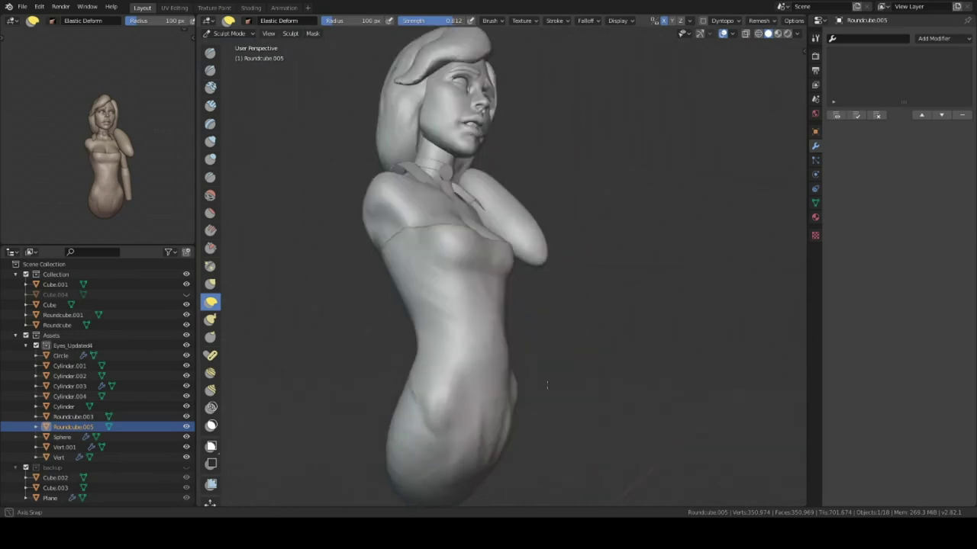
{"action": "scroll", "coordinate": [547, 385], "scroll_direction": "up", "scroll_amount": 4}
Step: Add belly folds to the abdomen with Clay Strips
{"action": "key", "text": "c"}
{"action": "mouse_move", "coordinate": [546, 386]}
{"action": "middle_mouse_down"}
{"action": "mouse_move", "coordinate": [615, 246]}
{"action": "mouse_move", "coordinate": [560, 216]}
{"action": "mouse_move", "coordinate": [470, 301]}
{"action": "mouse_move", "coordinate": [550, 196]}
{"action": "mouse_move", "coordinate": [656, 266]}
{"action": "mouse_move", "coordinate": [513, 320]}
{"action": "middle_mouse_up"}
{"action": "scroll", "coordinate": [656, 266], "scroll_direction": "up", "scroll_amount": 3}
{"action": "middle_click_drag", "start_coordinate": [505, 422], "coordinate": [487, 255]}
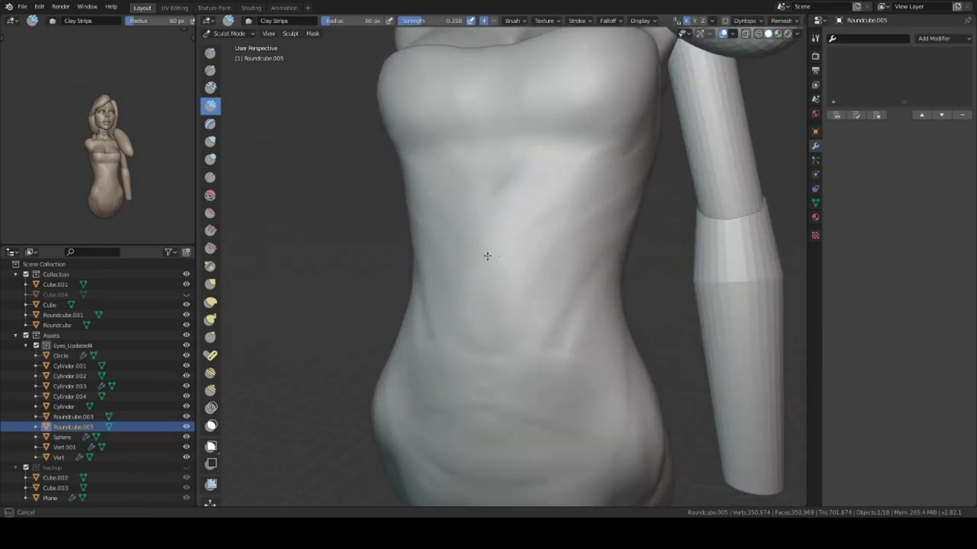
{"action": "middle_click_drag", "start_coordinate": [601, 217], "coordinate": [534, 267]}
{"action": "scroll", "coordinate": [534, 267], "scroll_direction": "down", "scroll_amount": 4}
{"action": "key", "text": "ctrl+Tab"}
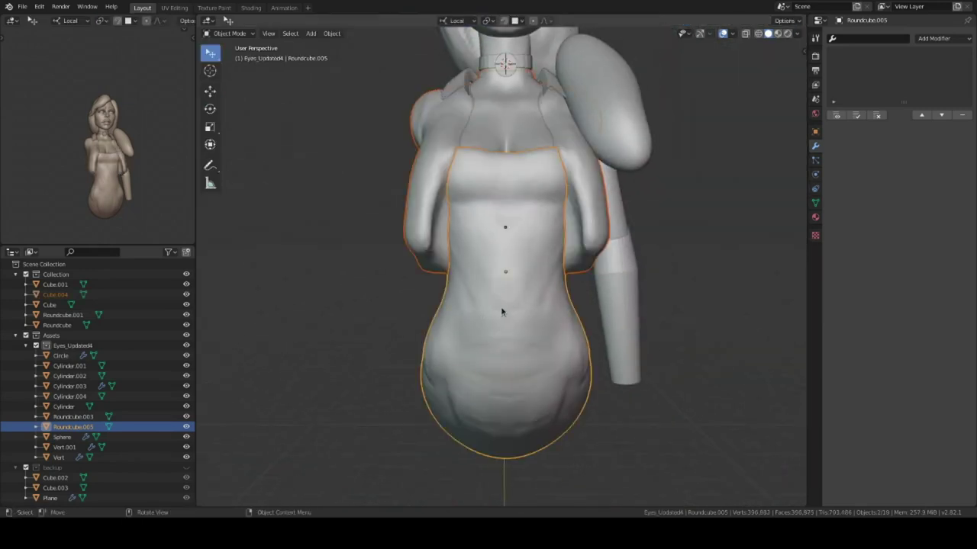
{"action": "key", "text": "KP_1"}
{"action": "scroll", "coordinate": [572, 250], "scroll_direction": "up", "scroll_amount": 3}
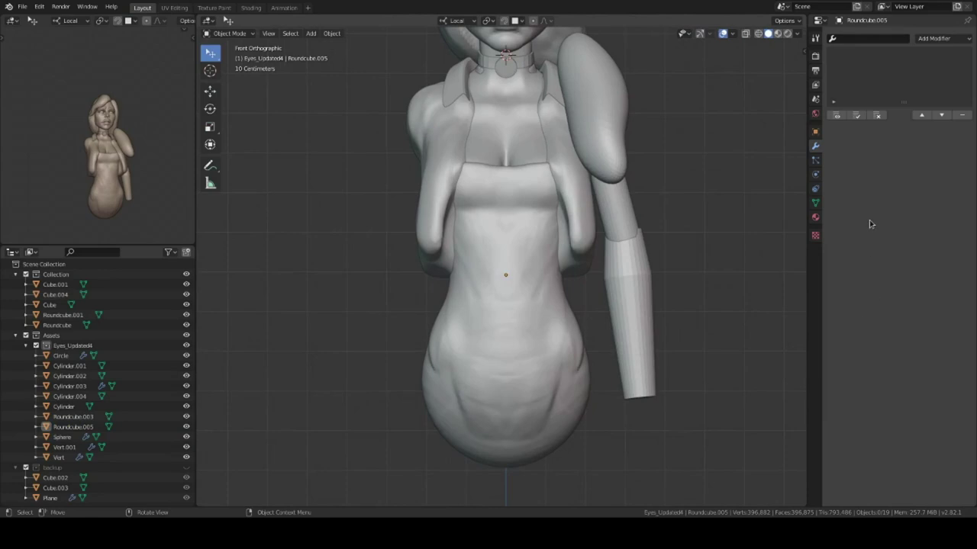
{"action": "left_click", "coordinate": [503, 67]}
{"action": "key", "text": "ctrl+Tab"}
{"action": "left_click", "coordinate": [714, 282]}
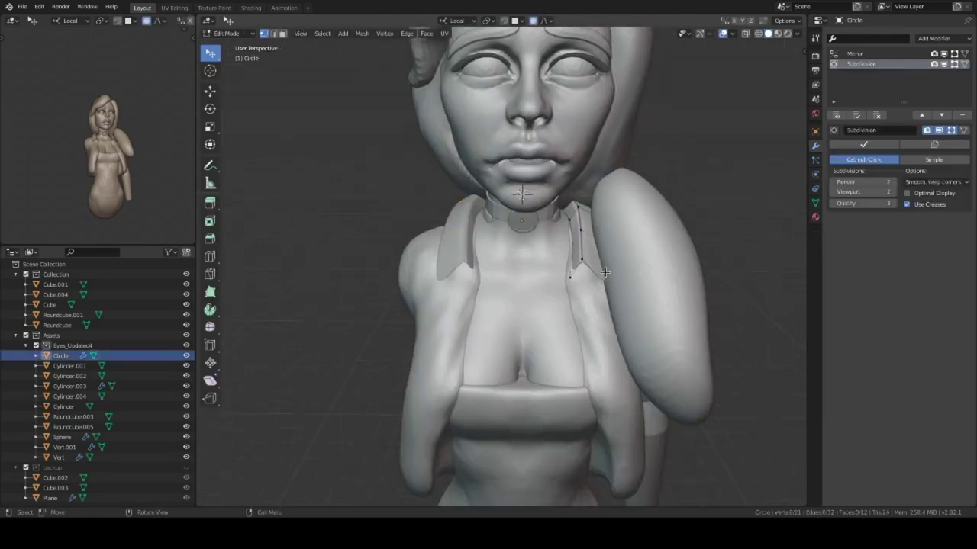
{"action": "key", "text": "KP_Divide"}
{"action": "middle_click_drag", "start_coordinate": [714, 281], "coordinate": [608, 327]}
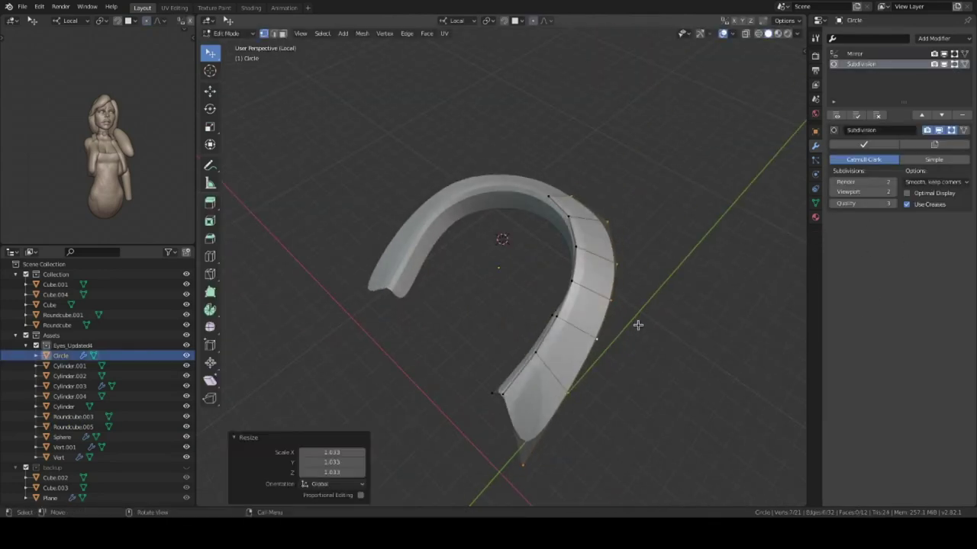
{"action": "key", "text": "Tab"}
{"action": "key", "text": "KP_Divide"}
{"action": "mouse_move", "coordinate": [638, 325]}
{"action": "middle_mouse_down"}
{"action": "mouse_move", "coordinate": [515, 299]}
{"action": "mouse_move", "coordinate": [574, 277]}
{"action": "middle_mouse_up"}
{"action": "left_click", "coordinate": [565, 290]}
{"action": "key", "text": "ctrl+Tab"}
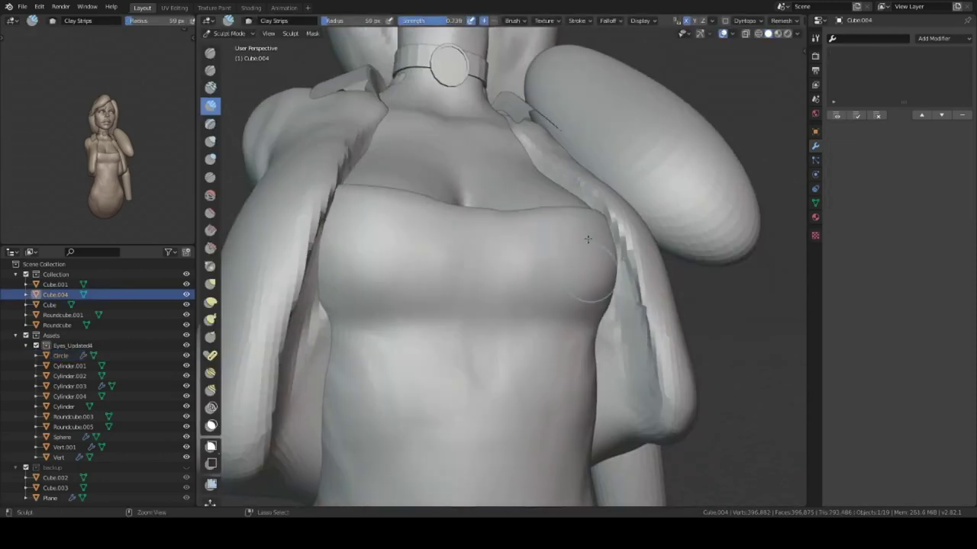
{"action": "mouse_move", "coordinate": [602, 234]}
{"action": "middle_mouse_down"}
{"action": "mouse_move", "coordinate": [556, 347]}
{"action": "mouse_move", "coordinate": [569, 227]}
{"action": "middle_mouse_up"}
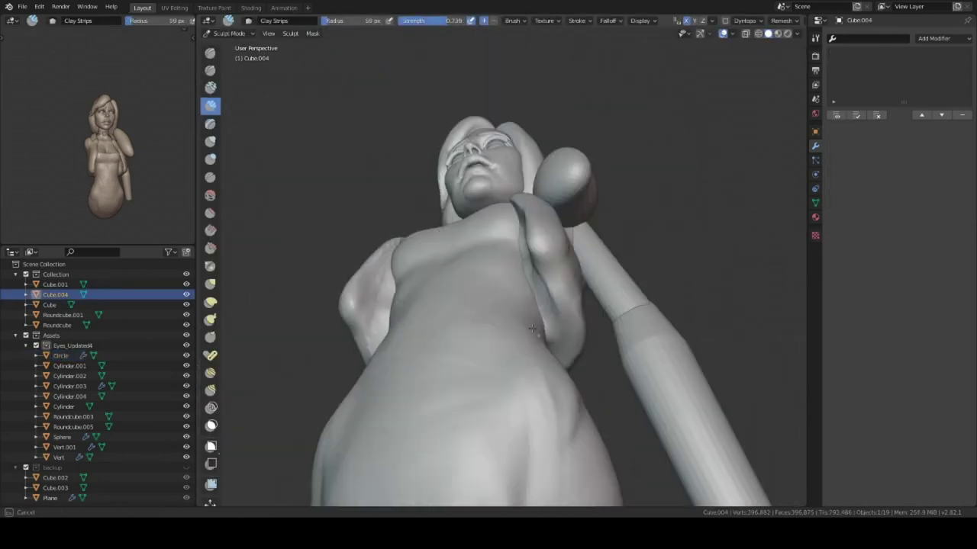
{"action": "mouse_move", "coordinate": [476, 269]}
{"action": "middle_mouse_down"}
{"action": "mouse_move", "coordinate": [430, 254]}
{"action": "mouse_move", "coordinate": [481, 236]}
{"action": "middle_mouse_up"}
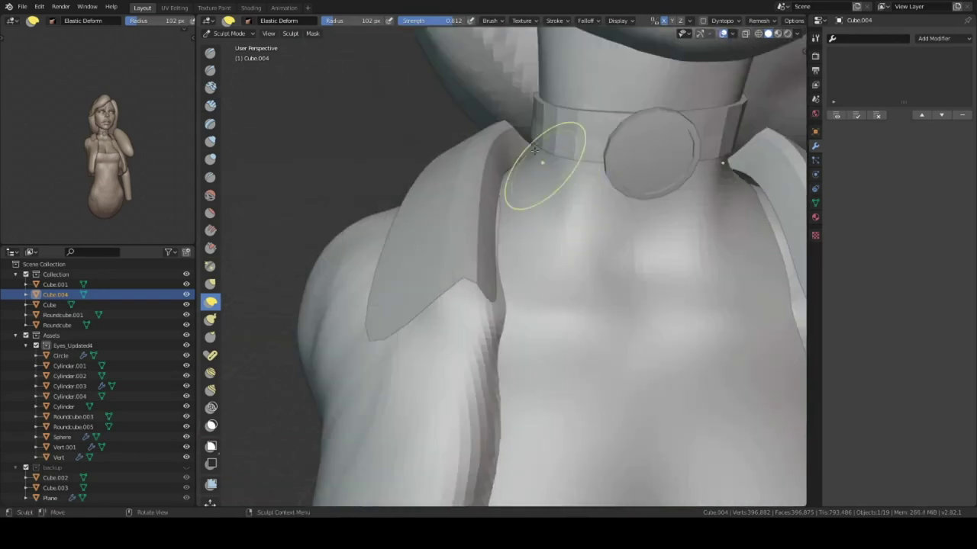
{"action": "mouse_move", "coordinate": [541, 174]}
{"action": "middle_mouse_down"}
{"action": "mouse_move", "coordinate": [495, 239]}
{"action": "mouse_move", "coordinate": [513, 262]}
{"action": "mouse_move", "coordinate": [491, 322]}
{"action": "mouse_move", "coordinate": [506, 257]}
{"action": "mouse_move", "coordinate": [503, 202]}
{"action": "mouse_move", "coordinate": [508, 247]}
{"action": "mouse_move", "coordinate": [572, 316]}
{"action": "middle_mouse_up"}
Step: Place the 3D cursor at the shoulder and add a Single Vert object there
{"action": "key", "text": "KP_1"}
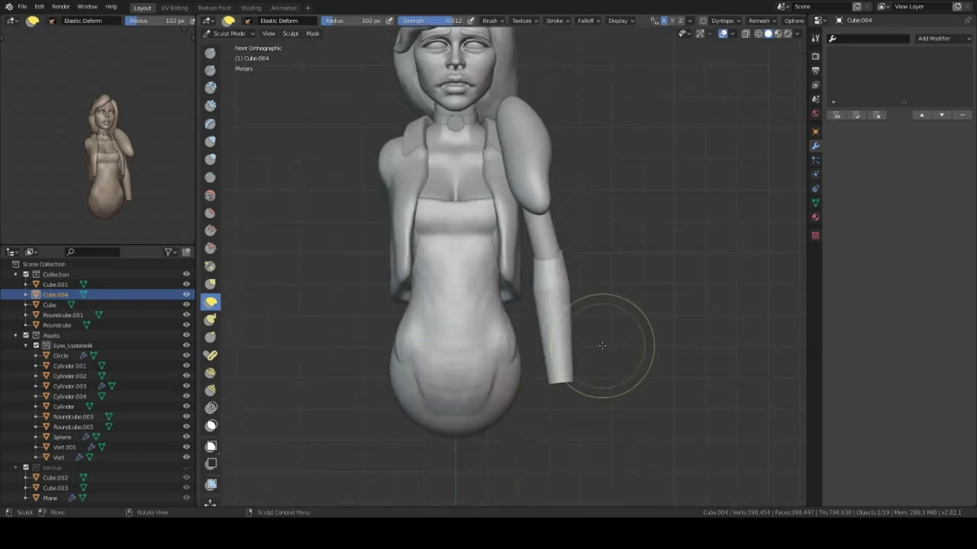
{"action": "key", "text": "ctrl+Tab"}
{"action": "left_click", "coordinate": [541, 254]}
{"action": "scroll", "coordinate": [543, 253], "scroll_direction": "up", "scroll_amount": 3}
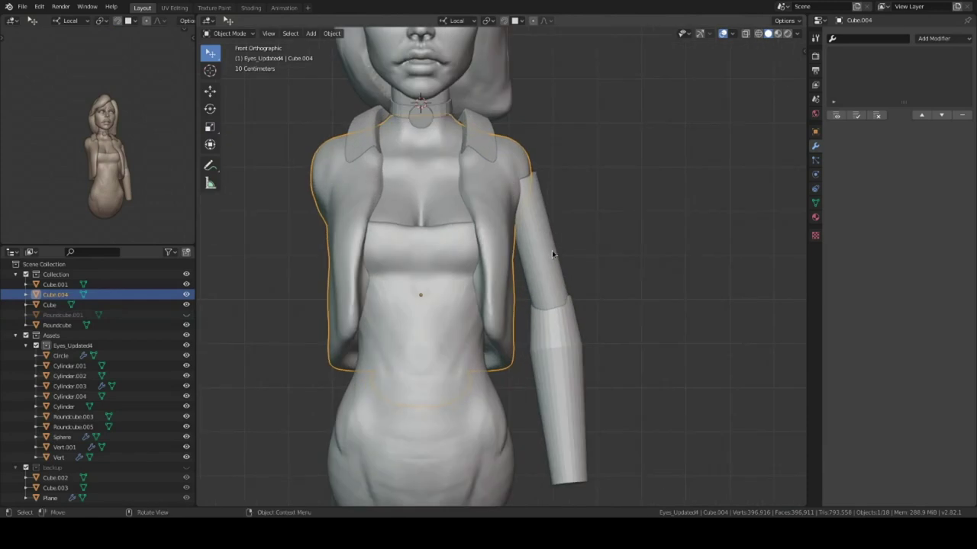
{"action": "right_click", "coordinate": [522, 175], "text": "shift"}
{"action": "key", "text": "shift+a"}
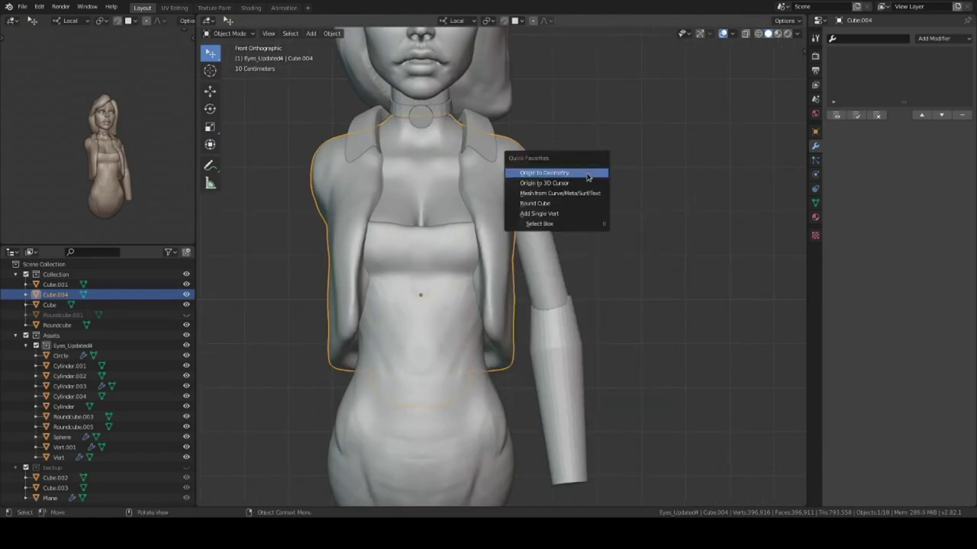
{"action": "left_click", "coordinate": [565, 219]}
Step: Give the vertex a Skin modifier with a thicker skin radius, viewed through the body from the side
{"action": "key", "text": "KP_3"}
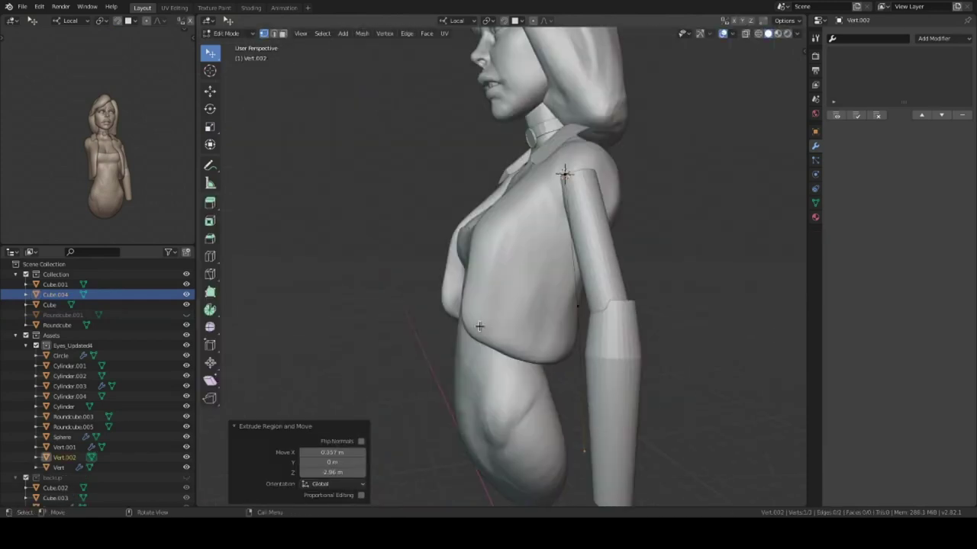
{"action": "key", "text": "alt+z"}
{"action": "key", "text": "Tab"}
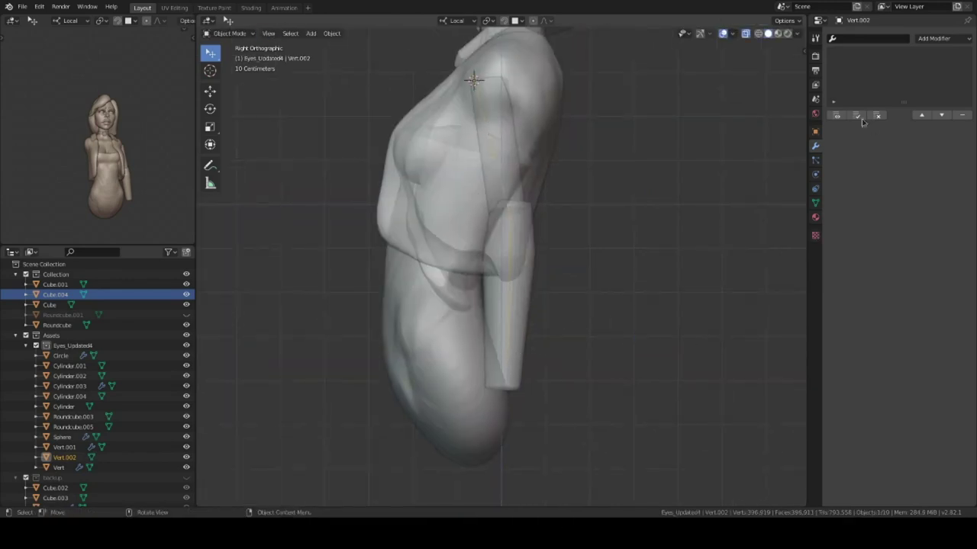
{"action": "left_click", "coordinate": [944, 38]}
{"action": "left_click", "coordinate": [767, 186]}
{"action": "key", "text": "Tab"}
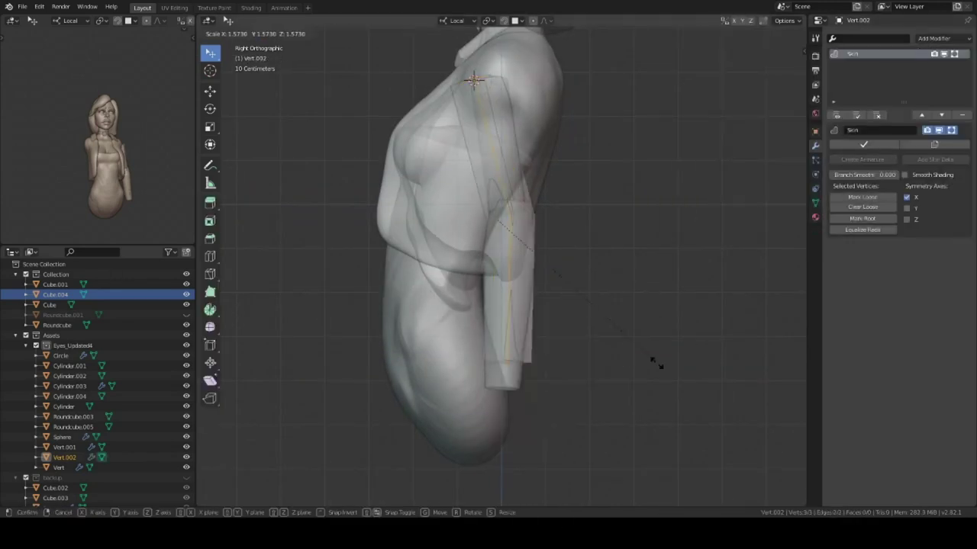
{"action": "left_click", "coordinate": [656, 363]}
Step: Extrude the upper arm down to the elbow and smooth it with Subdivision level 1
{"action": "key", "text": "g"}
{"action": "left_click", "coordinate": [596, 276]}
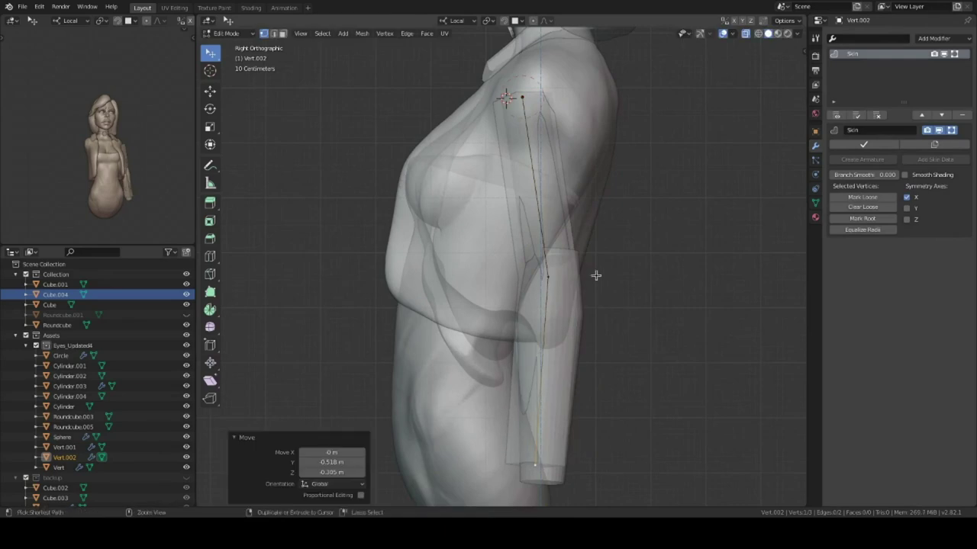
{"action": "key", "text": "ctrl+1"}
{"action": "left_click", "coordinate": [657, 352]}
{"action": "middle_click_drag", "start_coordinate": [627, 356], "coordinate": [588, 301]}
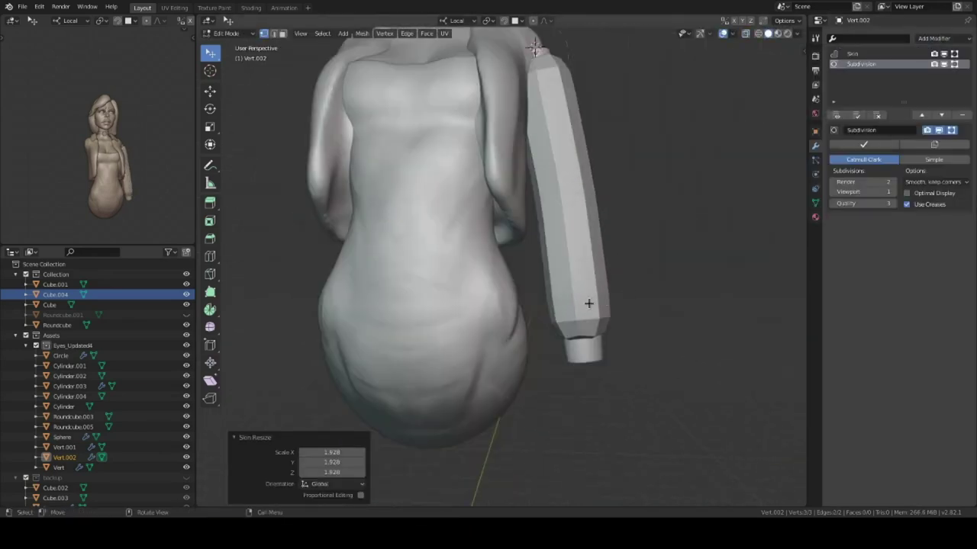
{"action": "left_click", "coordinate": [797, 33]}
Step: Lower the arm's end toward the hip and resize its skin radius
{"action": "key", "text": "KP_1"}
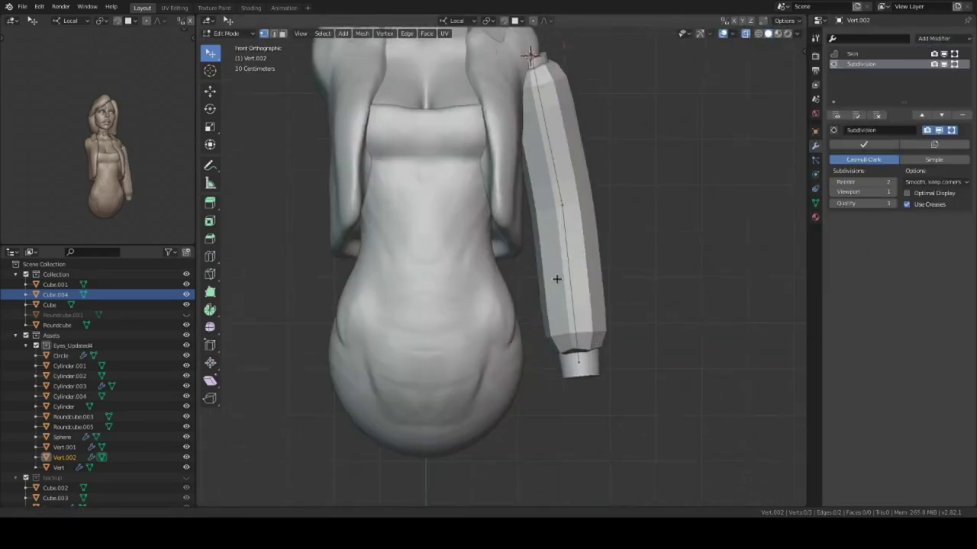
{"action": "scroll", "coordinate": [556, 277], "scroll_direction": "up", "scroll_amount": 2}
{"action": "left_click", "coordinate": [574, 388]}
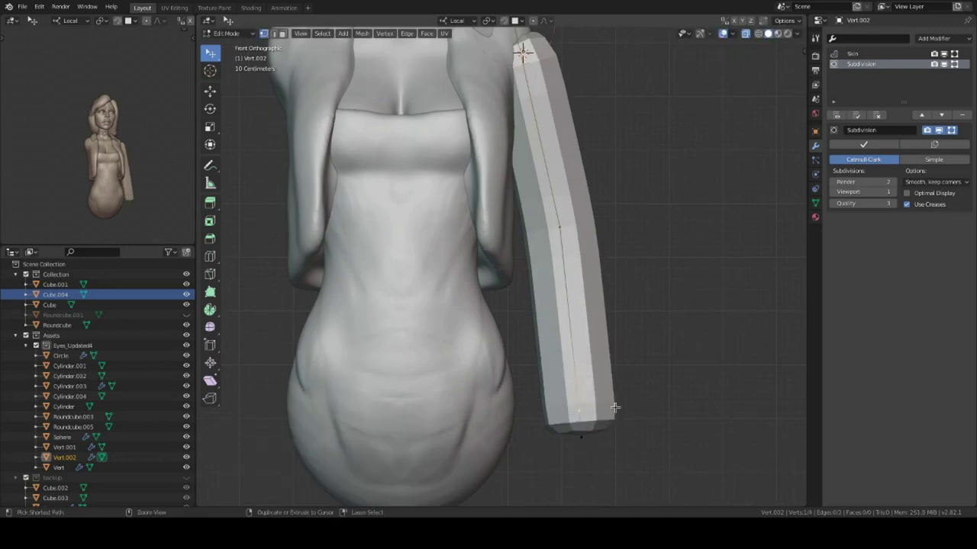
{"action": "left_click", "coordinate": [581, 428]}
{"action": "key", "text": "ctrl+a"}
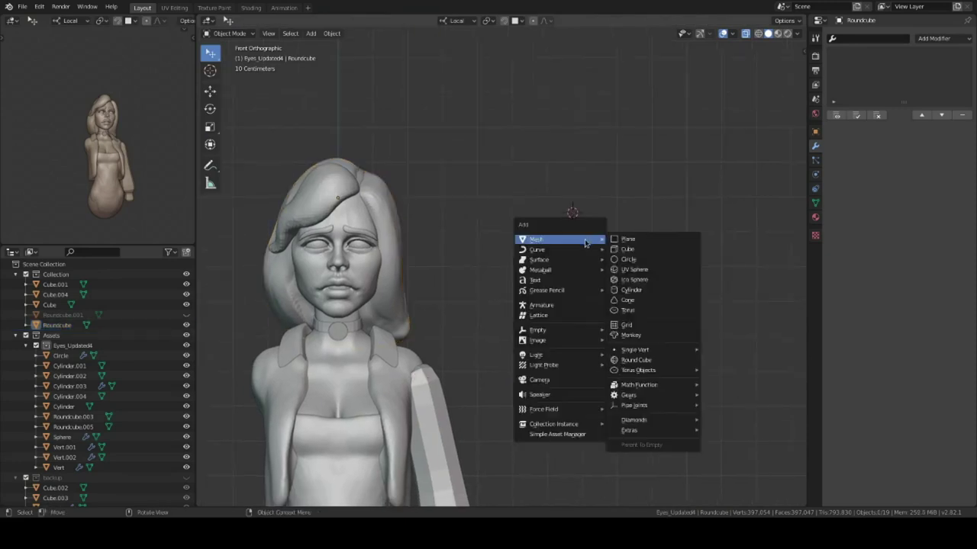
Step: Add a Bezier circle and reshape its points from the top view
{"action": "left_click", "coordinate": [630, 271]}
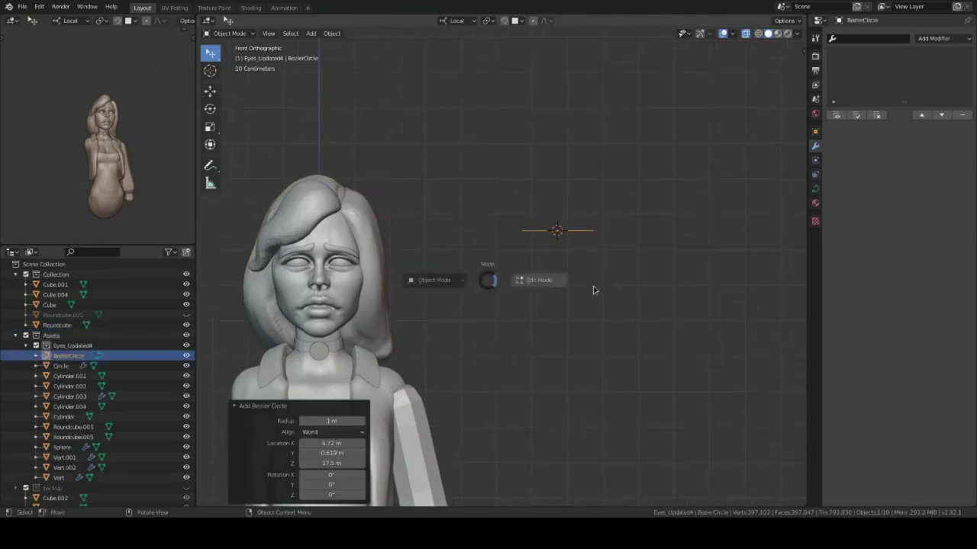
{"action": "key", "text": "Tab"}
{"action": "key", "text": "KP_7"}
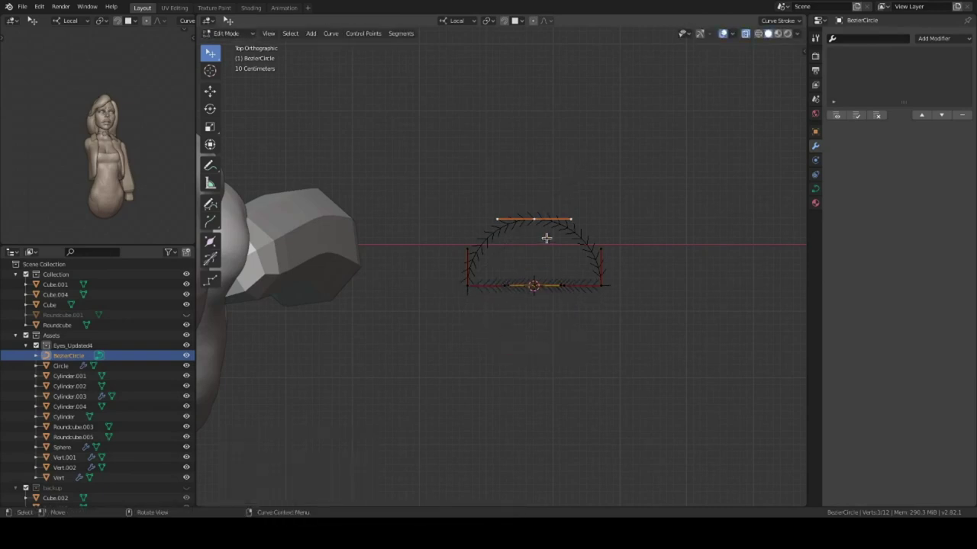
{"action": "left_click", "coordinate": [582, 237]}
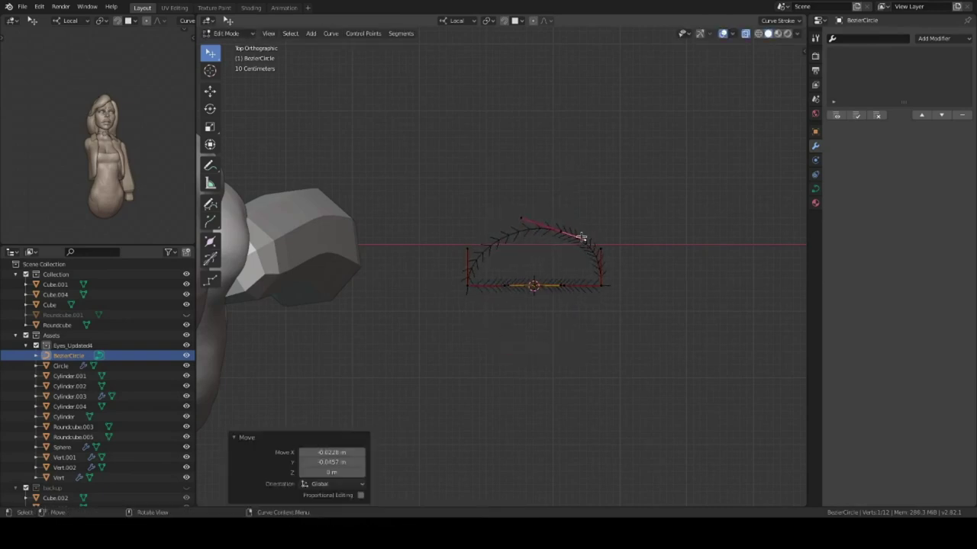
{"action": "key", "text": "g"}
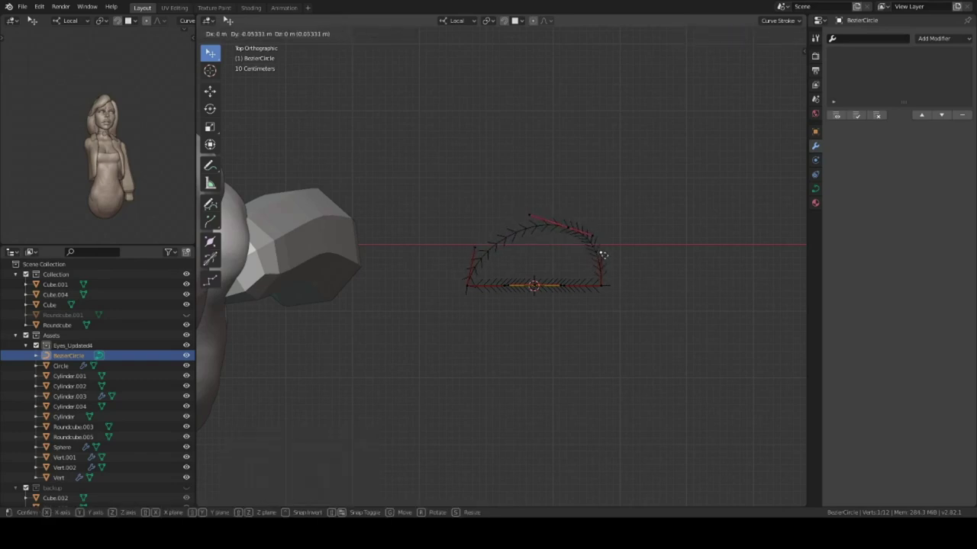
Step: Add a Bezier curve and rotate it 45 degrees, then upright
{"action": "key", "text": "shift+a"}
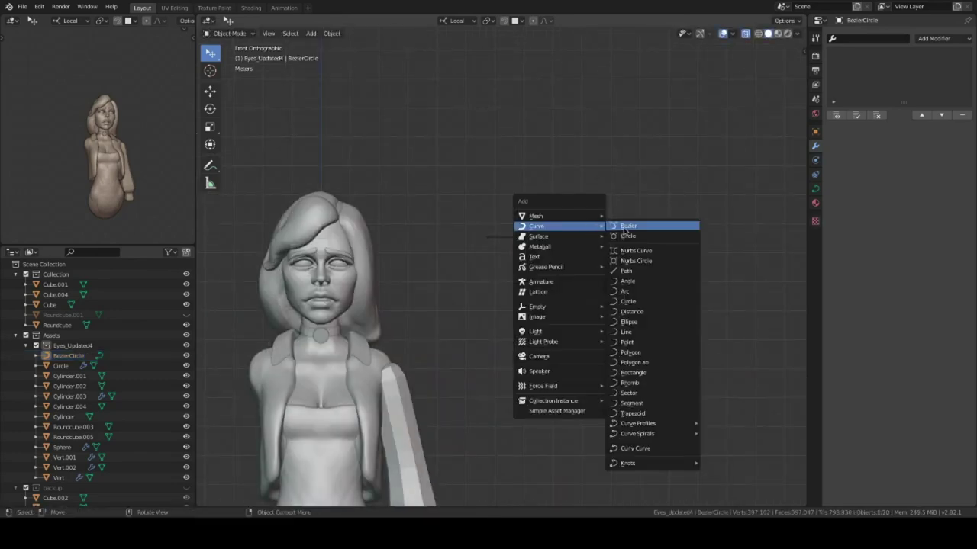
{"action": "left_click", "coordinate": [626, 227]}
{"action": "key", "text": "Tab"}
{"action": "key", "text": "KP_7"}
{"action": "key", "text": "r"}
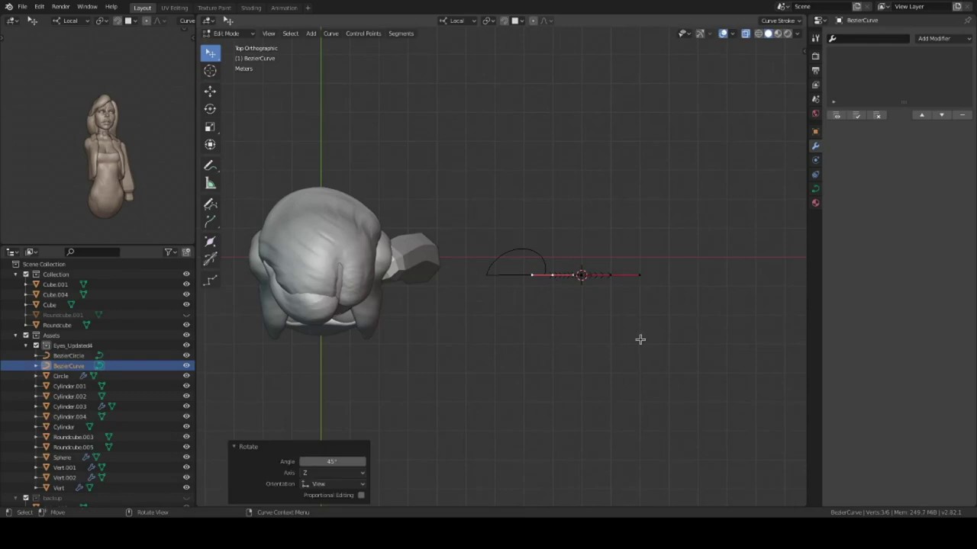
{"action": "key", "text": "KP_1"}
{"action": "key", "text": "r"}
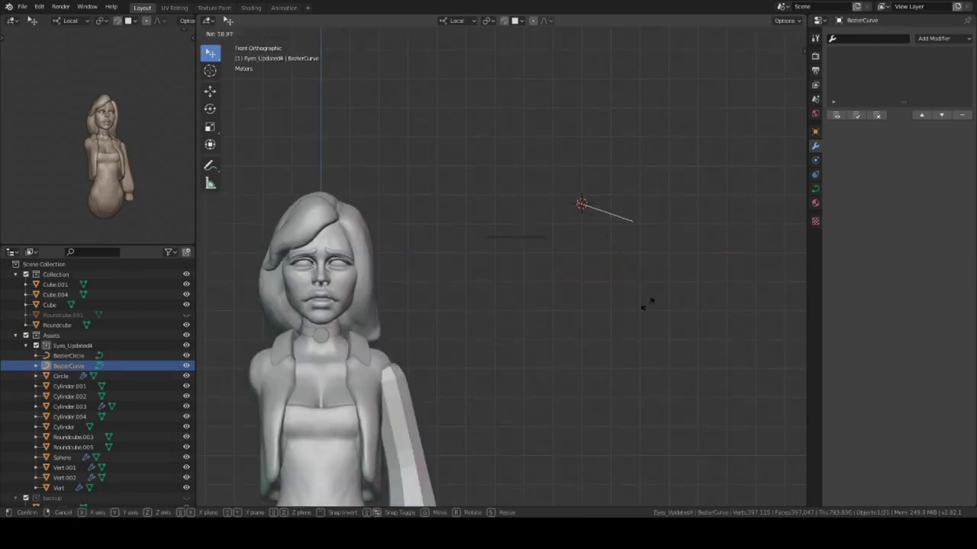
Step: Set BezierCircle as the curve's Bevel Object and scale the circle down to thin the tube
{"action": "right_click", "coordinate": [596, 353]}
{"action": "left_click", "coordinate": [597, 356]}
{"action": "left_click", "coordinate": [815, 189]}
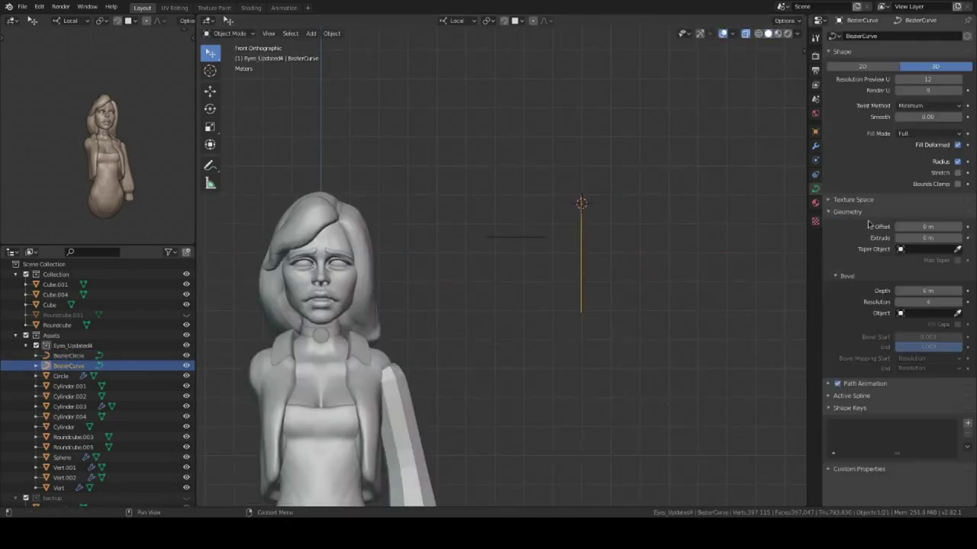
{"action": "left_click", "coordinate": [544, 230]}
{"action": "middle_click_drag", "start_coordinate": [544, 231], "coordinate": [527, 290]}
{"action": "left_click", "coordinate": [517, 246]}
{"action": "key", "text": "s"}
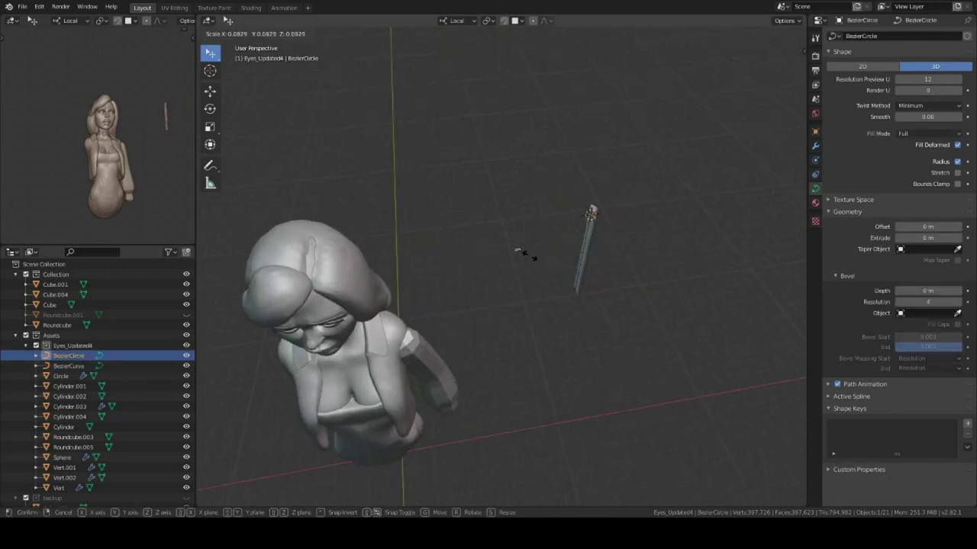
{"action": "left_click", "coordinate": [525, 256]}
Step: Make a linked copy of the tube and position it left of the head
{"action": "key", "text": "KP_1"}
{"action": "left_click", "coordinate": [588, 274]}
{"action": "key", "text": "alt+d"}
{"action": "left_click", "coordinate": [429, 305]}
{"action": "key", "text": "Tab"}
{"action": "left_click", "coordinate": [643, 223]}
{"action": "key", "text": "g"}
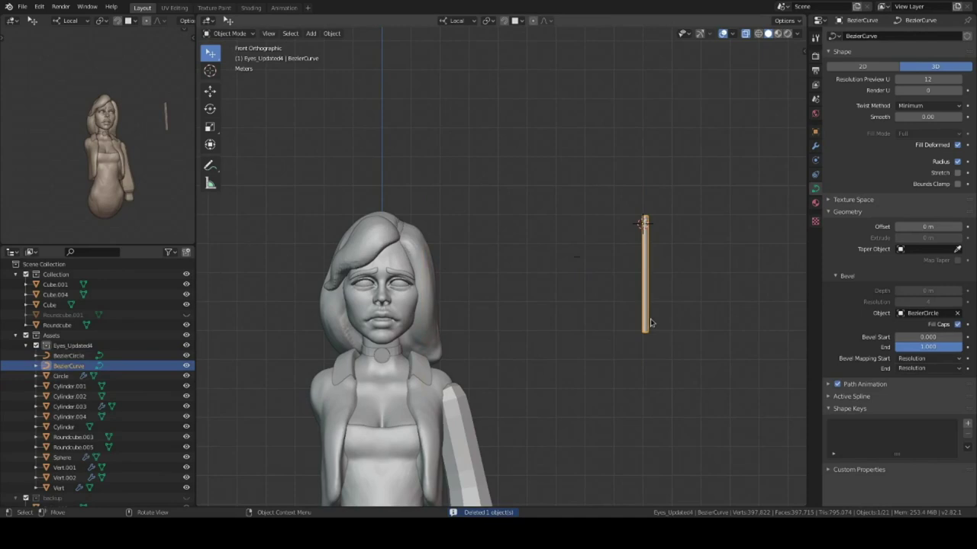
{"action": "left_click", "coordinate": [481, 329]}
{"action": "left_click", "coordinate": [525, 335]}
{"action": "key", "text": "KP_Decimal"}
Step: Sculpt the lips and mouth creases with Clay Strips, working from below and both sides
{"action": "key", "text": "ctrl+Tab"}
{"action": "scroll", "coordinate": [546, 285], "scroll_direction": "up", "scroll_amount": 2}
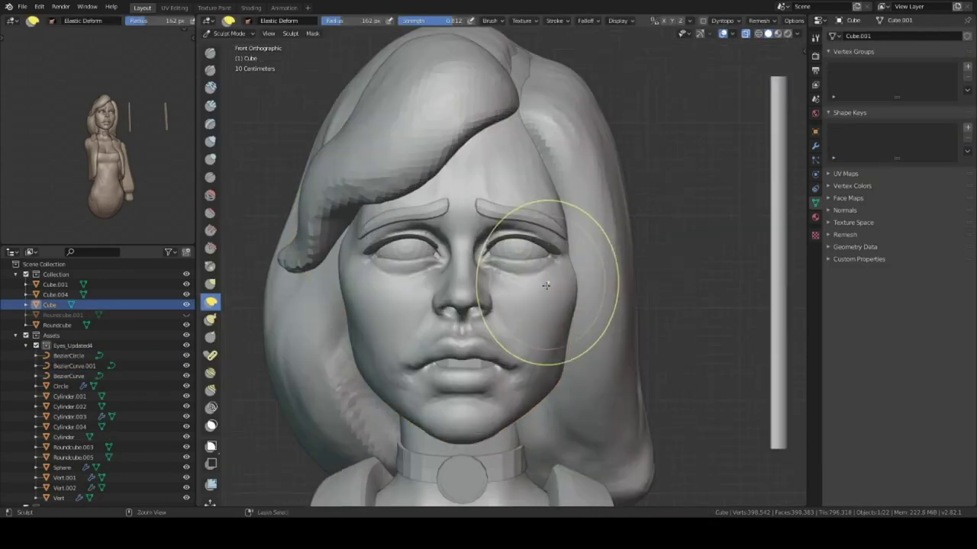
{"action": "middle_click_drag", "start_coordinate": [547, 331], "coordinate": [588, 283]}
{"action": "middle_click_drag", "start_coordinate": [114, 168], "coordinate": [129, 153]}
{"action": "scroll", "coordinate": [114, 152], "scroll_direction": "up", "scroll_amount": 3}
{"action": "left_click", "coordinate": [792, 21]}
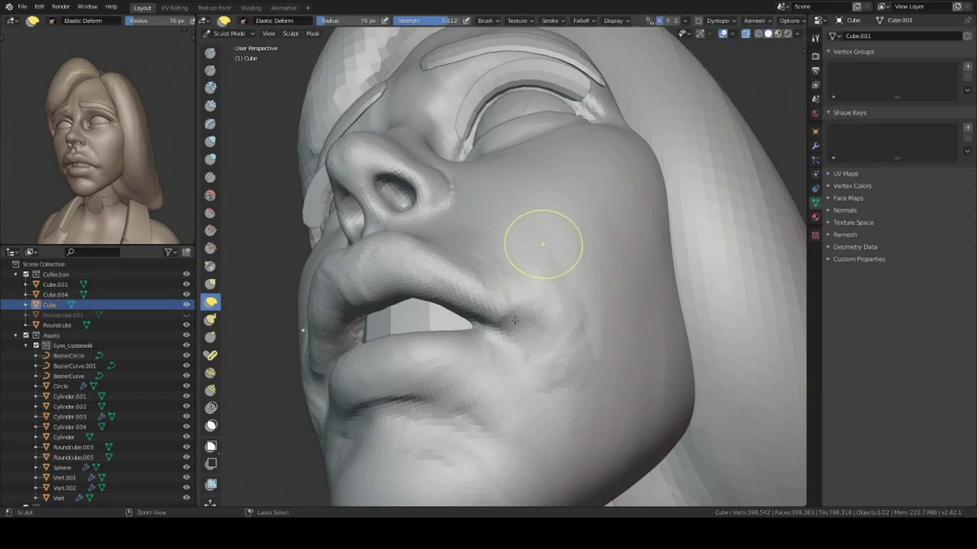
{"action": "scroll", "coordinate": [518, 319], "scroll_direction": "up", "scroll_amount": 3}
{"action": "key", "text": "shift+space"}
{"action": "left_click", "coordinate": [515, 277]}
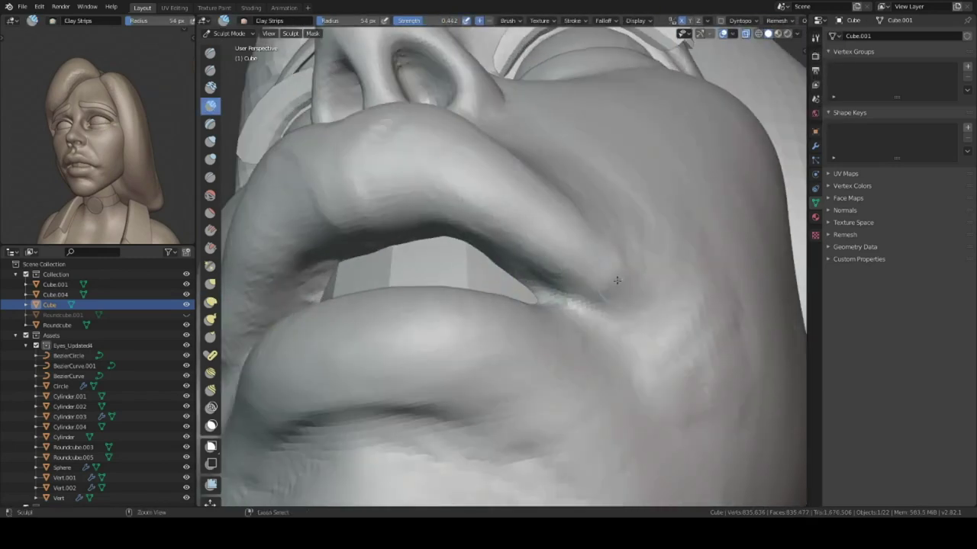
{"action": "middle_click_drag", "start_coordinate": [580, 242], "coordinate": [568, 230]}
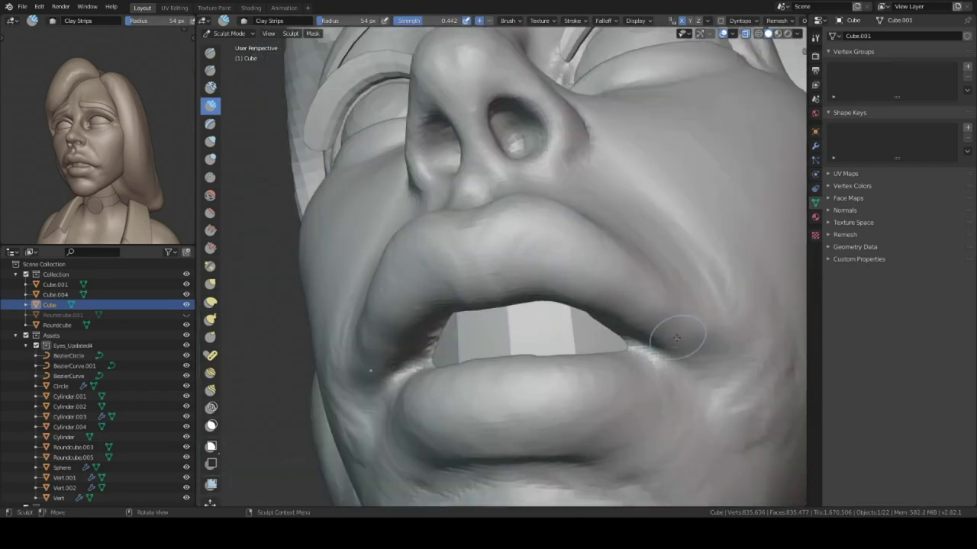
{"action": "mouse_move", "coordinate": [676, 337]}
{"action": "middle_mouse_down"}
{"action": "mouse_move", "coordinate": [562, 282]}
{"action": "mouse_move", "coordinate": [516, 227]}
{"action": "middle_mouse_up"}
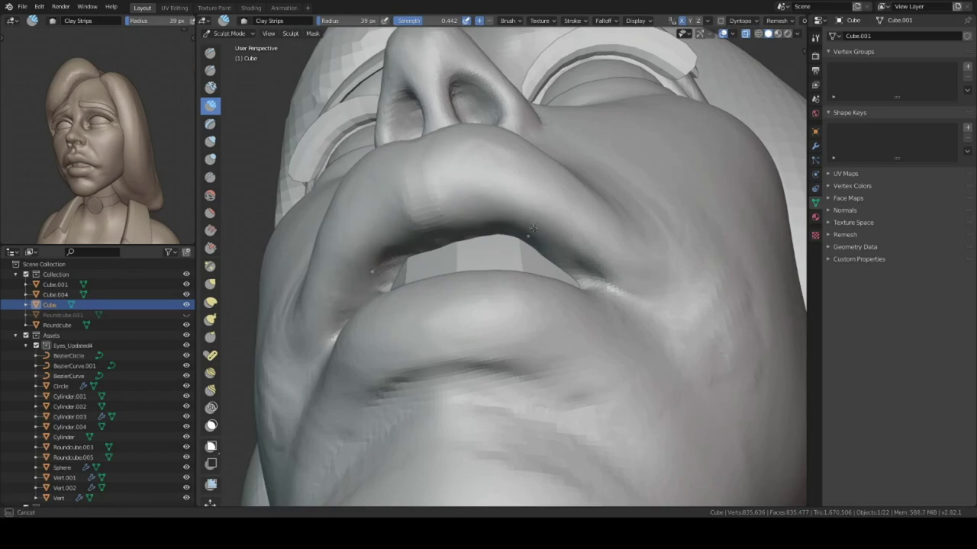
{"action": "mouse_move", "coordinate": [452, 209]}
{"action": "middle_mouse_down"}
{"action": "mouse_move", "coordinate": [560, 330]}
{"action": "mouse_move", "coordinate": [595, 406]}
{"action": "middle_mouse_up"}
{"action": "scroll", "coordinate": [563, 332], "scroll_direction": "up", "scroll_amount": 2}
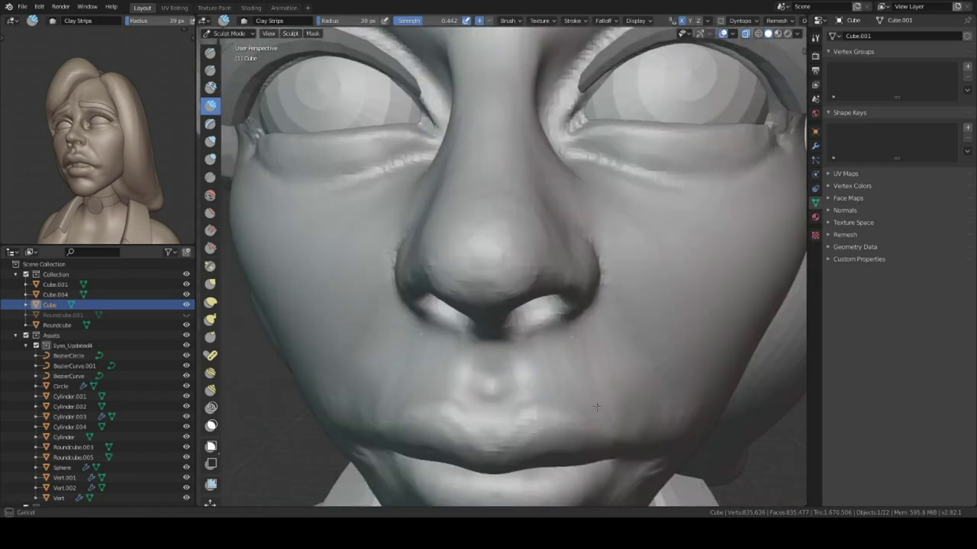
{"action": "mouse_move", "coordinate": [498, 445]}
{"action": "middle_mouse_down"}
{"action": "mouse_move", "coordinate": [495, 312]}
{"action": "mouse_move", "coordinate": [455, 358]}
{"action": "middle_mouse_up"}
{"action": "mouse_move", "coordinate": [392, 361]}
{"action": "middle_mouse_down"}
{"action": "mouse_move", "coordinate": [445, 265]}
{"action": "mouse_move", "coordinate": [582, 359]}
{"action": "mouse_move", "coordinate": [626, 322]}
{"action": "mouse_move", "coordinate": [541, 326]}
{"action": "mouse_move", "coordinate": [519, 267]}
{"action": "middle_mouse_up"}
Step: Refine the inner eye corners with Elastic Deform and Clay Strips
{"action": "key", "text": "x"}
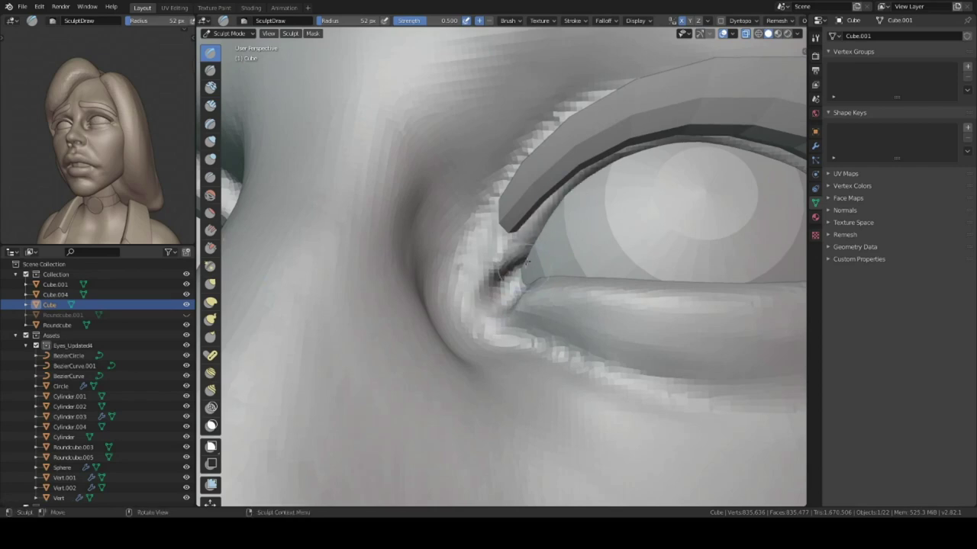
{"action": "middle_click_drag", "start_coordinate": [521, 310], "coordinate": [516, 276]}
{"action": "key", "text": "e"}
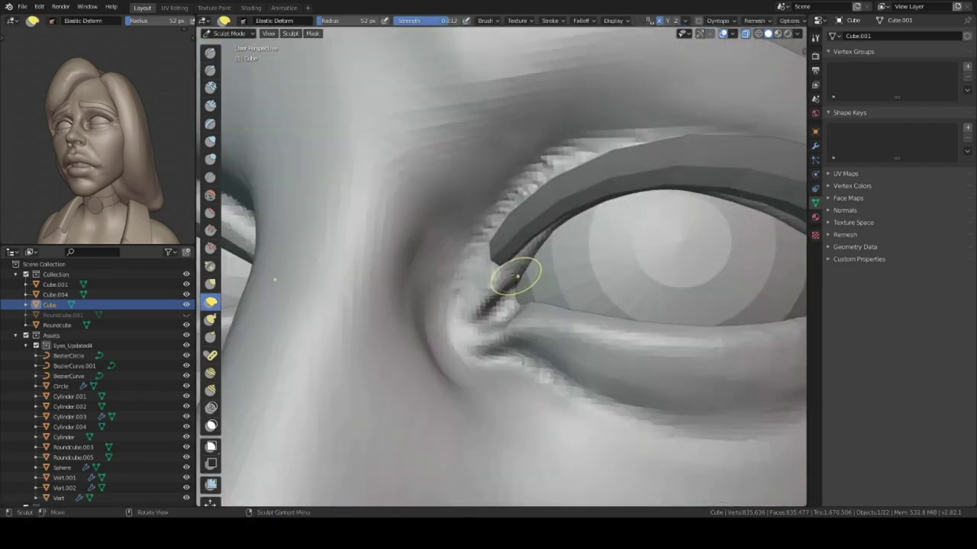
{"action": "mouse_move", "coordinate": [557, 220]}
{"action": "middle_mouse_down"}
{"action": "mouse_move", "coordinate": [523, 349]}
{"action": "mouse_move", "coordinate": [491, 169]}
{"action": "middle_mouse_up"}
{"action": "mouse_move", "coordinate": [561, 101]}
{"action": "middle_mouse_down"}
{"action": "mouse_move", "coordinate": [519, 275]}
{"action": "mouse_move", "coordinate": [502, 248]}
{"action": "middle_mouse_up"}
{"action": "key", "text": "c"}
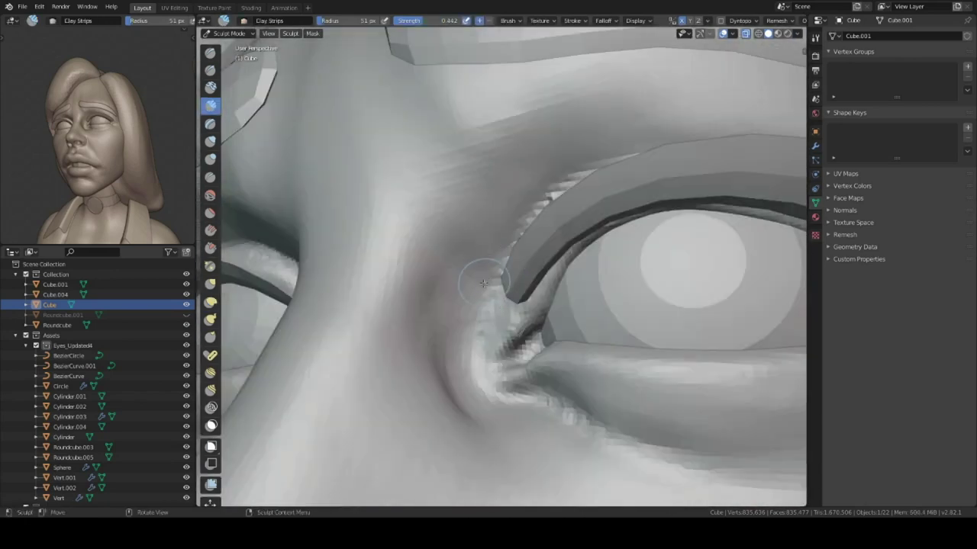
Step: Sculpt the brows and nostrils, checking them from several angles
{"action": "mouse_move", "coordinate": [443, 233]}
{"action": "middle_mouse_down", "text": "ctrl"}
{"action": "mouse_move", "coordinate": [447, 338]}
{"action": "mouse_move", "coordinate": [473, 157]}
{"action": "middle_mouse_up", "text": "ctrl"}
{"action": "mouse_move", "coordinate": [527, 218]}
{"action": "middle_mouse_down"}
{"action": "mouse_move", "coordinate": [468, 214]}
{"action": "mouse_move", "coordinate": [463, 270]}
{"action": "mouse_move", "coordinate": [490, 295]}
{"action": "mouse_move", "coordinate": [492, 252]}
{"action": "middle_mouse_up"}
{"action": "middle_click_drag", "start_coordinate": [492, 252], "coordinate": [494, 206]}
{"action": "middle_click_drag", "start_coordinate": [536, 164], "coordinate": [509, 237]}
{"action": "scroll", "coordinate": [508, 237], "scroll_direction": "down", "scroll_amount": 3}
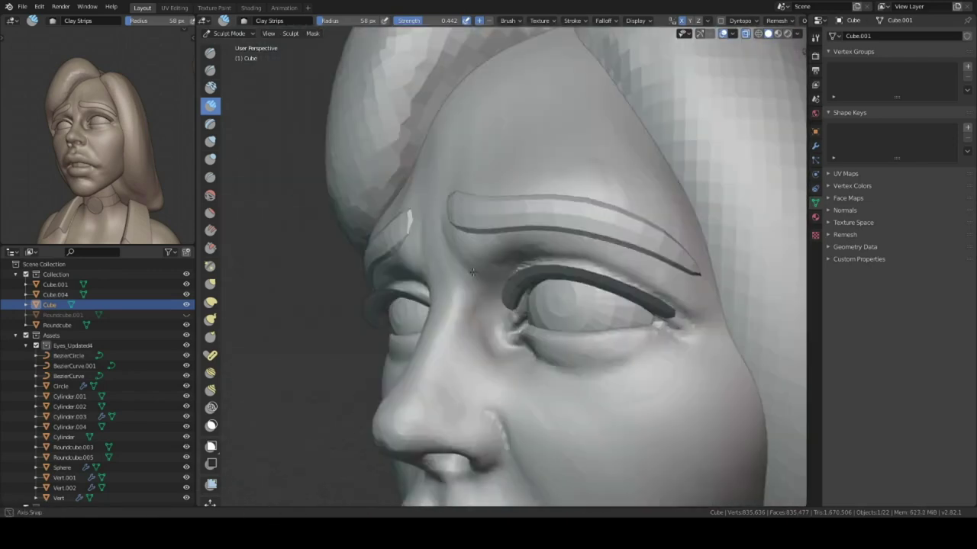
{"action": "mouse_move", "coordinate": [472, 272]}
{"action": "middle_mouse_down"}
{"action": "mouse_move", "coordinate": [447, 323]}
{"action": "mouse_move", "coordinate": [523, 283]}
{"action": "mouse_move", "coordinate": [438, 235]}
{"action": "mouse_move", "coordinate": [440, 317]}
{"action": "middle_mouse_up"}
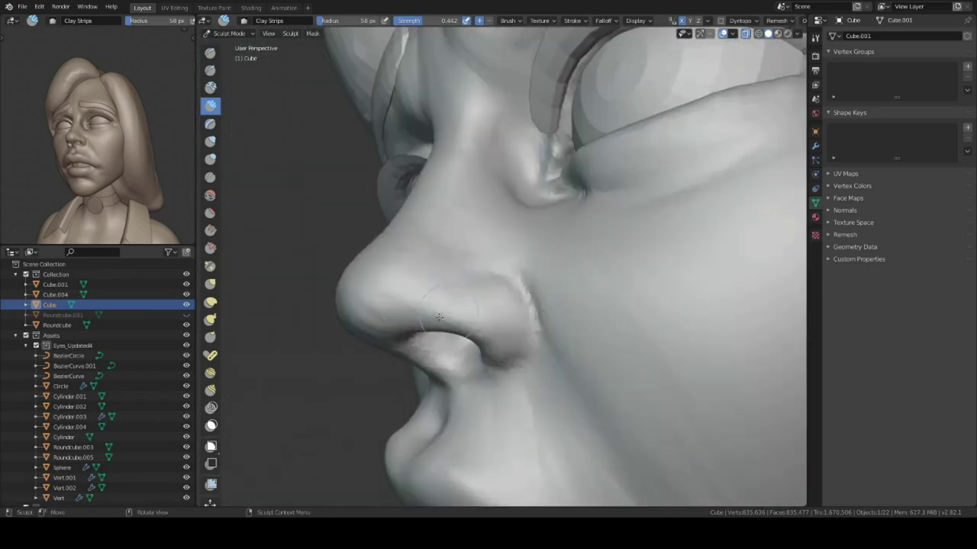
{"action": "mouse_move", "coordinate": [541, 307]}
{"action": "middle_mouse_down"}
{"action": "mouse_move", "coordinate": [511, 321]}
{"action": "mouse_move", "coordinate": [480, 307]}
{"action": "middle_mouse_up"}
{"action": "middle_click_drag", "start_coordinate": [537, 370], "coordinate": [643, 303]}
{"action": "mouse_move", "coordinate": [611, 361]}
{"action": "middle_mouse_down"}
{"action": "mouse_move", "coordinate": [524, 372]}
{"action": "mouse_move", "coordinate": [523, 313]}
{"action": "mouse_move", "coordinate": [476, 324]}
{"action": "mouse_move", "coordinate": [578, 225]}
{"action": "mouse_move", "coordinate": [533, 337]}
{"action": "mouse_move", "coordinate": [572, 321]}
{"action": "middle_mouse_up"}
Step: Isolate the face in local view and refine the eyelid, brow and lips up close
{"action": "key", "text": "KP_Divide"}
{"action": "scroll", "coordinate": [504, 325], "scroll_direction": "up", "scroll_amount": 5}
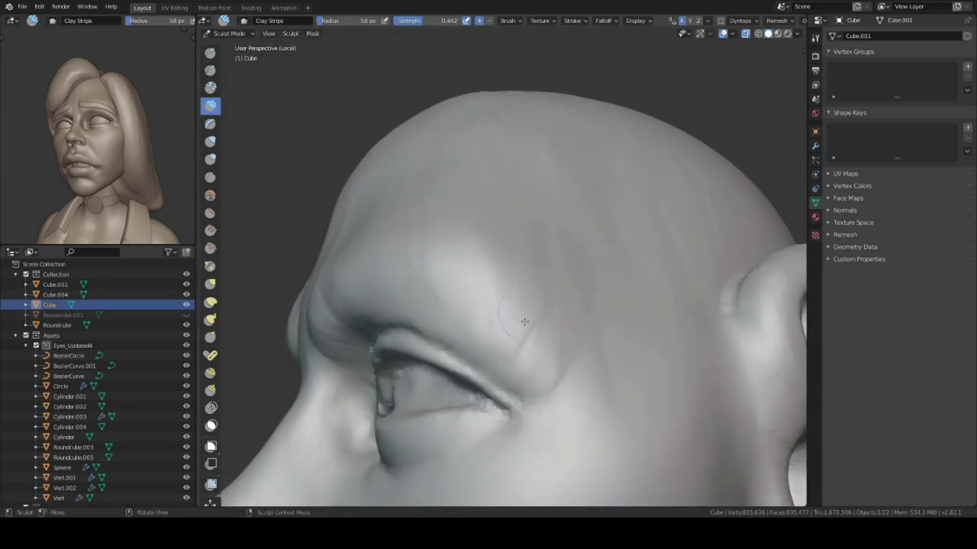
{"action": "mouse_move", "coordinate": [526, 285]}
{"action": "middle_mouse_down", "text": "ctrl"}
{"action": "mouse_move", "coordinate": [647, 370]}
{"action": "mouse_move", "coordinate": [534, 294]}
{"action": "mouse_move", "coordinate": [526, 143]}
{"action": "mouse_move", "coordinate": [493, 330]}
{"action": "mouse_move", "coordinate": [483, 299]}
{"action": "middle_mouse_up", "text": "ctrl"}
{"action": "middle_click_drag", "start_coordinate": [625, 399], "coordinate": [570, 369]}
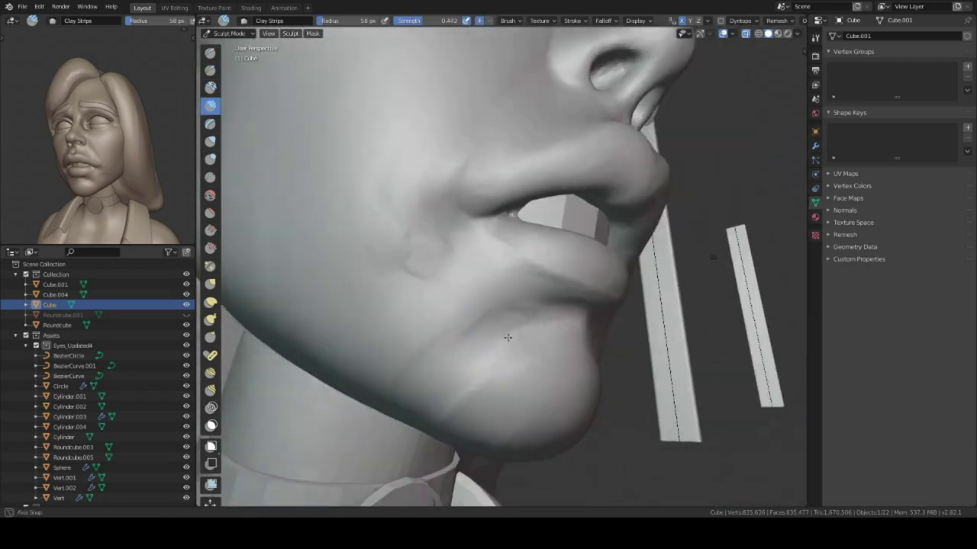
{"action": "middle_click_drag", "start_coordinate": [561, 342], "coordinate": [589, 351]}
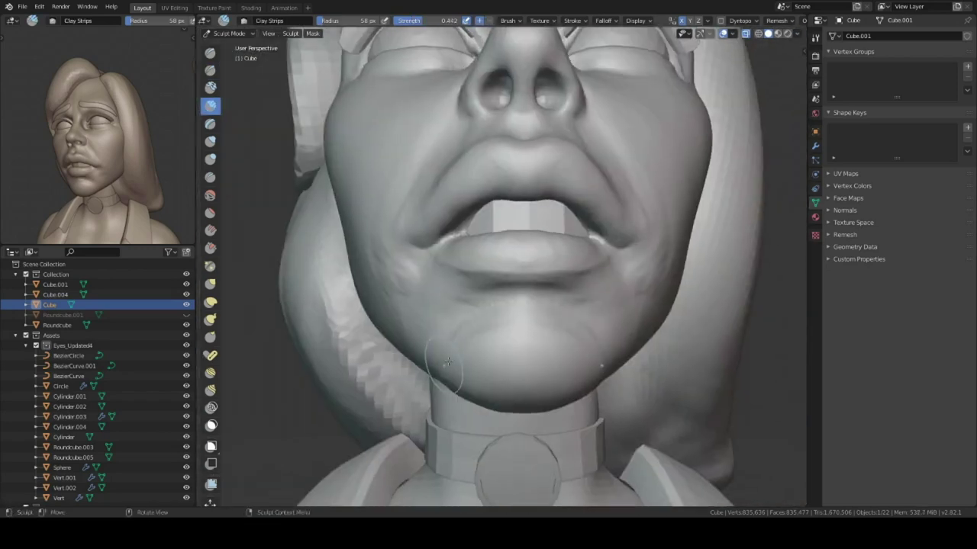
{"action": "scroll", "coordinate": [588, 351], "scroll_direction": "up", "scroll_amount": 2}
{"action": "scroll", "coordinate": [588, 351], "scroll_direction": "up", "scroll_amount": 2}
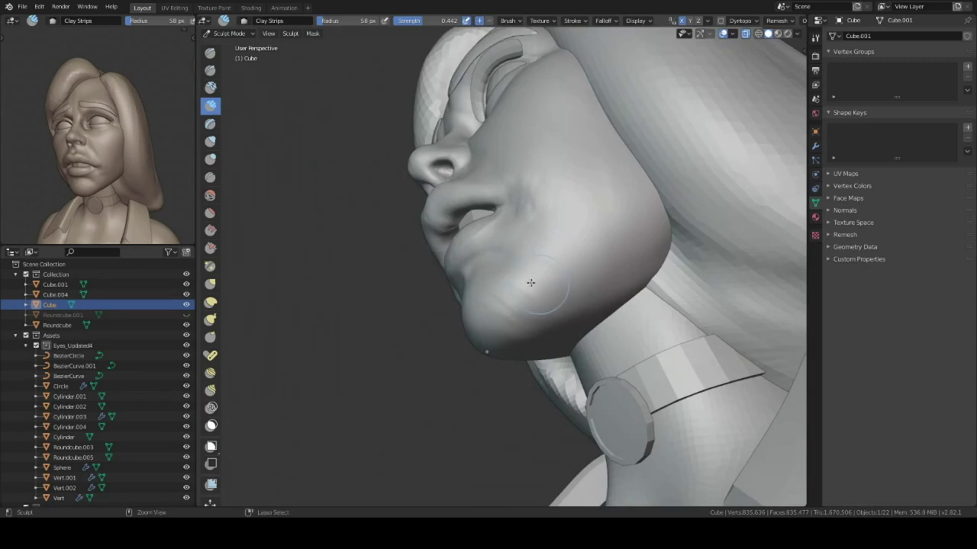
{"action": "scroll", "coordinate": [530, 263], "scroll_direction": "up", "scroll_amount": 3}
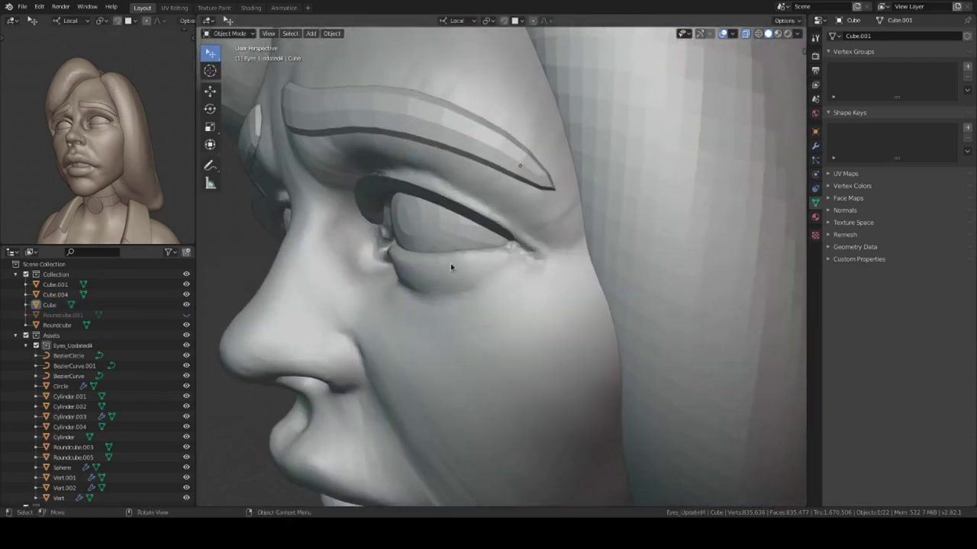
Step: Select Vert.003 and extrude a vertex chain from the lower eyelid down the cheek
{"action": "middle_click_drag", "start_coordinate": [450, 263], "coordinate": [490, 269]}
{"action": "left_click", "coordinate": [490, 268], "text": "alt"}
{"action": "left_click", "coordinate": [490, 273]}
{"action": "key", "text": "Tab"}
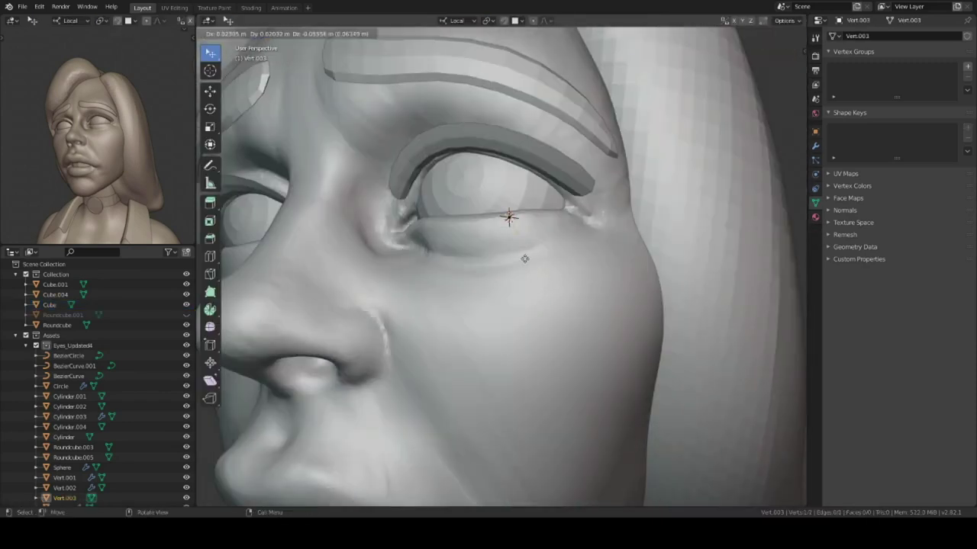
{"action": "key", "text": "g"}
{"action": "left_click", "coordinate": [524, 241]}
{"action": "left_click", "coordinate": [519, 248]}
{"action": "mouse_move", "coordinate": [518, 248]}
{"action": "middle_mouse_down"}
{"action": "mouse_move", "coordinate": [558, 257]}
{"action": "mouse_move", "coordinate": [534, 281]}
{"action": "mouse_move", "coordinate": [538, 271]}
{"action": "mouse_move", "coordinate": [510, 233]}
{"action": "middle_mouse_up"}
{"action": "right_click", "coordinate": [542, 252], "text": "ctrl"}
{"action": "left_click", "coordinate": [538, 271]}
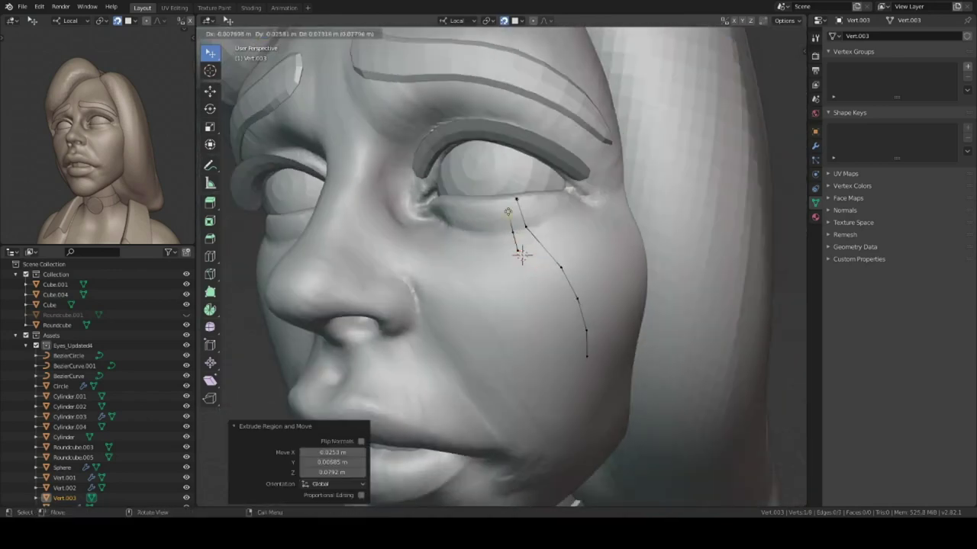
{"action": "left_click", "coordinate": [536, 290]}
{"action": "middle_click_drag", "start_coordinate": [537, 289], "coordinate": [580, 259]}
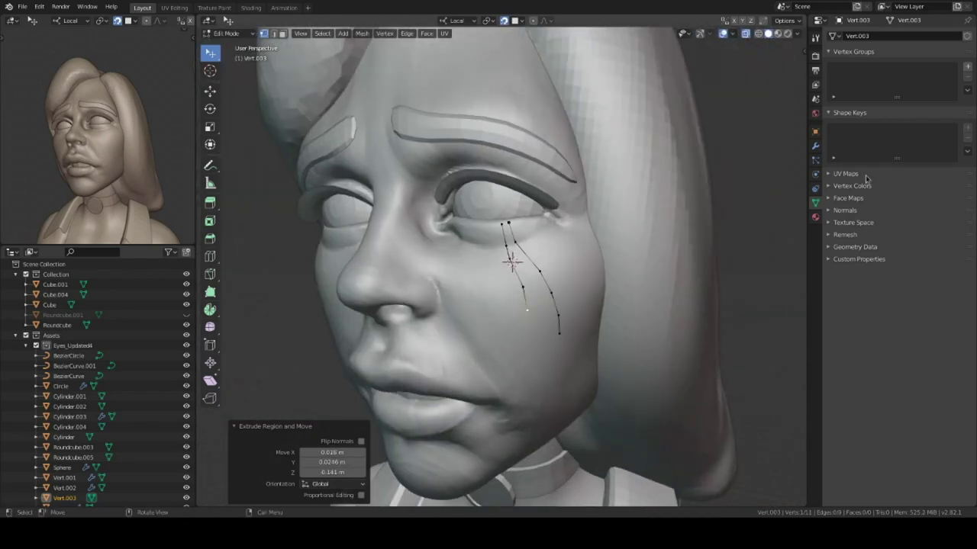
Step: Add Skin and Subdivision modifiers to the tear vertex chain
{"action": "left_click", "coordinate": [815, 146]}
{"action": "left_click", "coordinate": [934, 38]}
{"action": "left_click", "coordinate": [774, 209]}
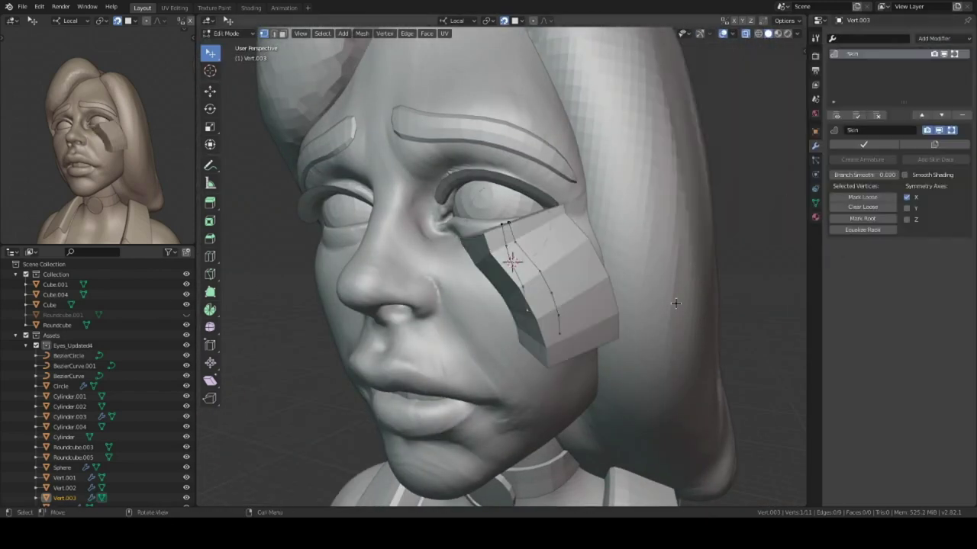
{"action": "left_click", "coordinate": [933, 38]}
{"action": "left_click", "coordinate": [778, 199]}
Step: Resize the tear strands' skin thickness with Ctrl+A
{"action": "scroll", "coordinate": [632, 400], "scroll_direction": "up", "scroll_amount": 3}
{"action": "key", "text": "ctrl+a"}
{"action": "left_click", "coordinate": [610, 381]}
{"action": "mouse_move", "coordinate": [610, 381]}
{"action": "middle_mouse_down"}
{"action": "mouse_move", "coordinate": [505, 318]}
{"action": "mouse_move", "coordinate": [581, 280]}
{"action": "mouse_move", "coordinate": [686, 321]}
{"action": "middle_mouse_up"}
{"action": "scroll", "coordinate": [795, 355], "scroll_direction": "up", "scroll_amount": 2}
{"action": "key", "text": "ctrl+a"}
{"action": "left_click", "coordinate": [763, 351]}
{"action": "mouse_move", "coordinate": [763, 351]}
{"action": "middle_mouse_down"}
{"action": "mouse_move", "coordinate": [579, 252]}
{"action": "mouse_move", "coordinate": [616, 293]}
{"action": "mouse_move", "coordinate": [610, 305]}
{"action": "mouse_move", "coordinate": [649, 252]}
{"action": "middle_mouse_up"}
{"action": "left_click", "coordinate": [632, 292]}
Step: Move a tear vertex, extrude one more at the strand end, and return to Object Mode
{"action": "scroll", "coordinate": [610, 305], "scroll_direction": "up", "scroll_amount": 3}
{"action": "key", "text": "g"}
{"action": "left_click", "coordinate": [573, 303]}
{"action": "scroll", "coordinate": [687, 229], "scroll_direction": "up", "scroll_amount": 3}
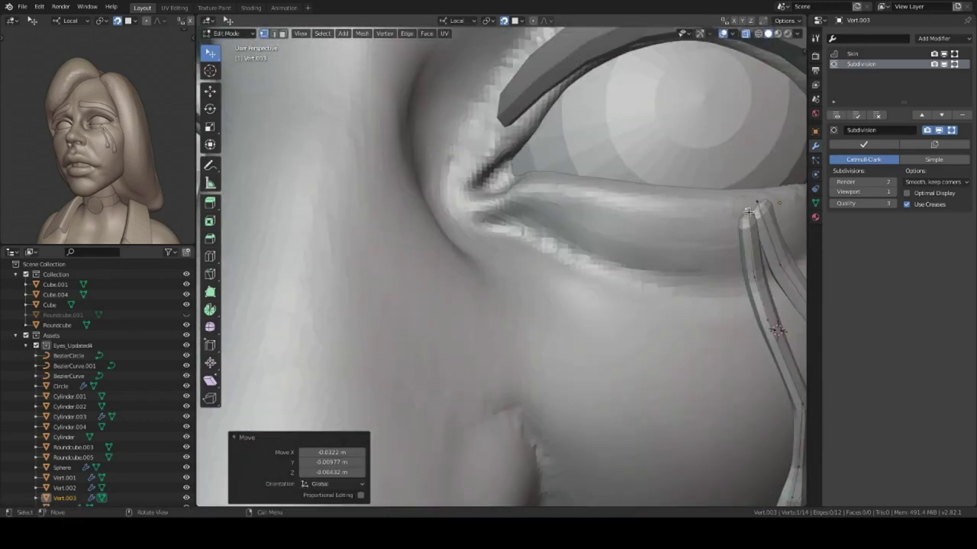
{"action": "key", "text": "e"}
{"action": "left_click", "coordinate": [779, 203]}
{"action": "scroll", "coordinate": [779, 202], "scroll_direction": "down", "scroll_amount": 3}
{"action": "middle_click_drag", "start_coordinate": [779, 203], "coordinate": [725, 199]}
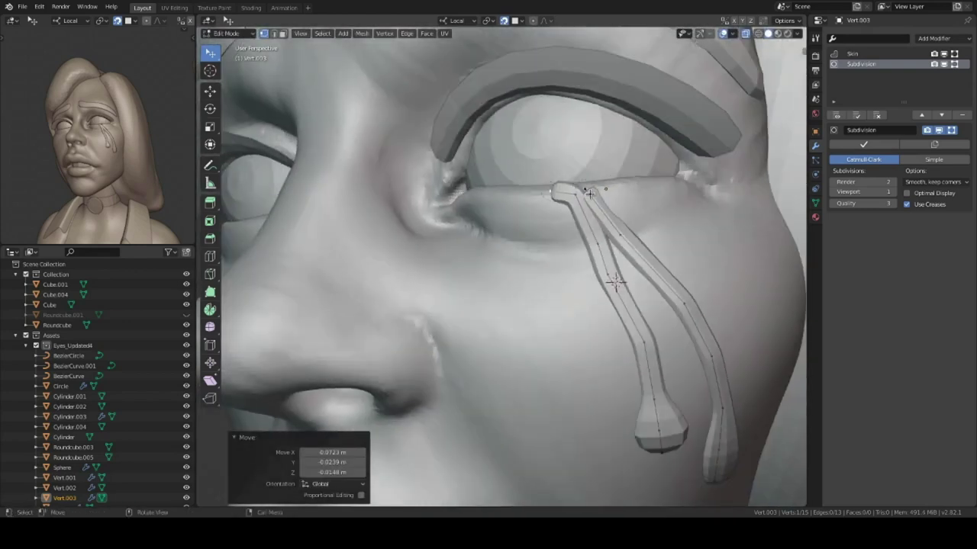
{"action": "scroll", "coordinate": [689, 187], "scroll_direction": "up", "scroll_amount": 5}
{"action": "middle_click_drag", "start_coordinate": [611, 234], "coordinate": [625, 265]}
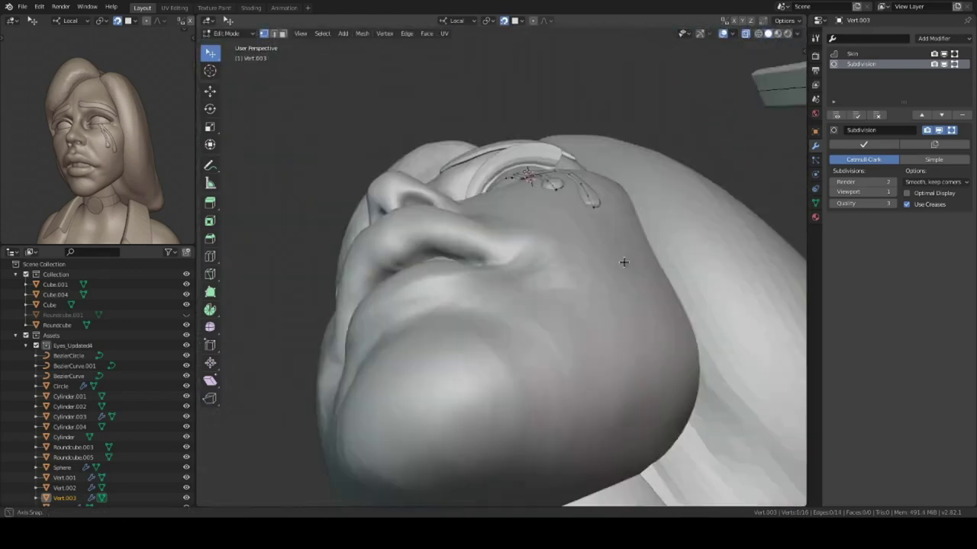
{"action": "key", "text": "Tab"}
{"action": "middle_click_drag", "start_coordinate": [534, 290], "coordinate": [555, 307]}
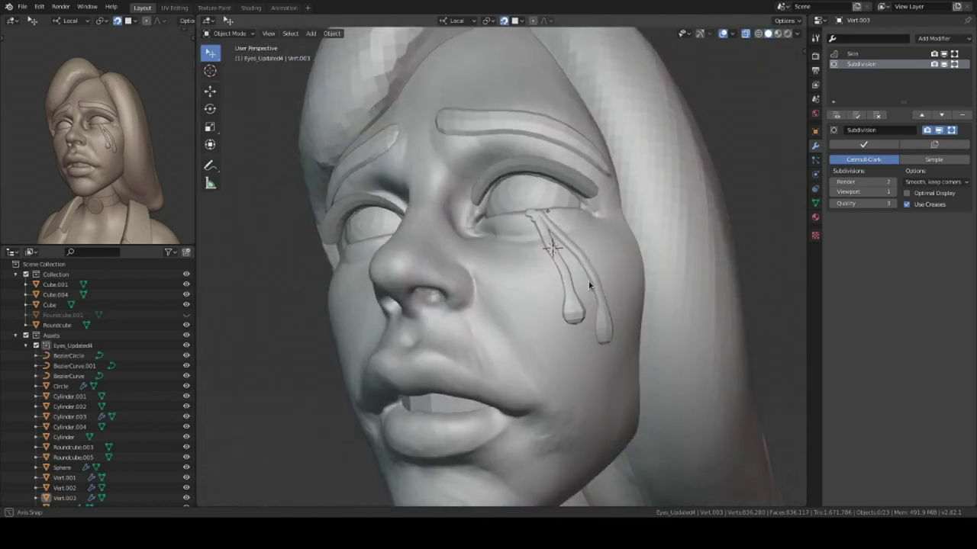
{"action": "scroll", "coordinate": [555, 307], "scroll_direction": "down", "scroll_amount": 4}
Step: Rotate the choker and move its round pendant in side view
{"action": "left_click", "coordinate": [523, 328]}
{"action": "middle_click_drag", "start_coordinate": [545, 399], "coordinate": [656, 290]}
{"action": "key", "text": "r"}
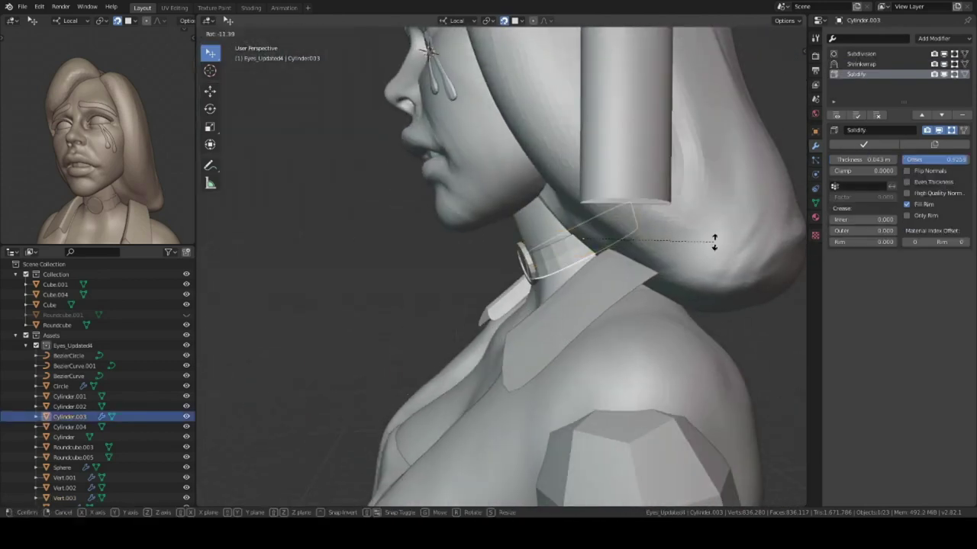
{"action": "middle_click_drag", "start_coordinate": [684, 244], "coordinate": [611, 271]}
{"action": "left_click", "coordinate": [611, 271]}
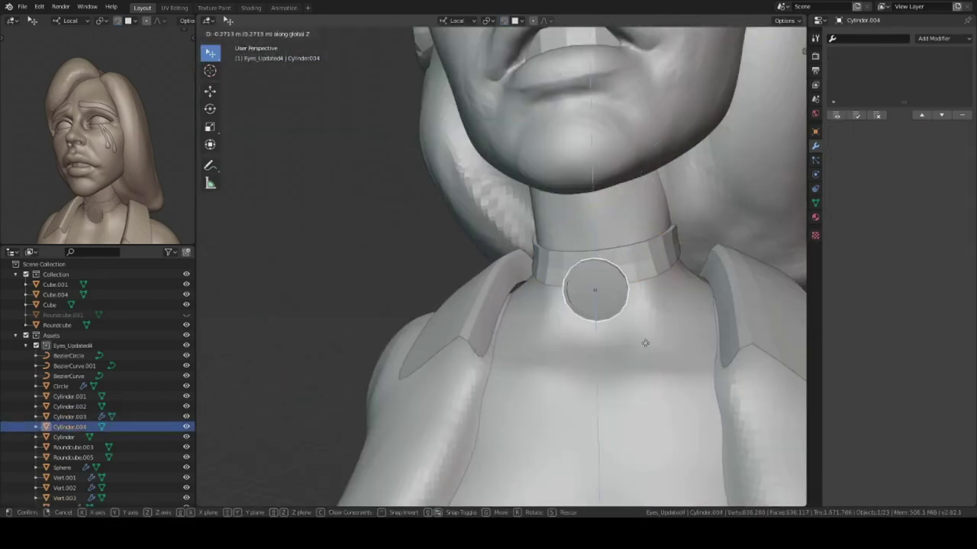
{"action": "key", "text": "Escape"}
{"action": "key", "text": "KP_3"}
{"action": "key", "text": "g"}
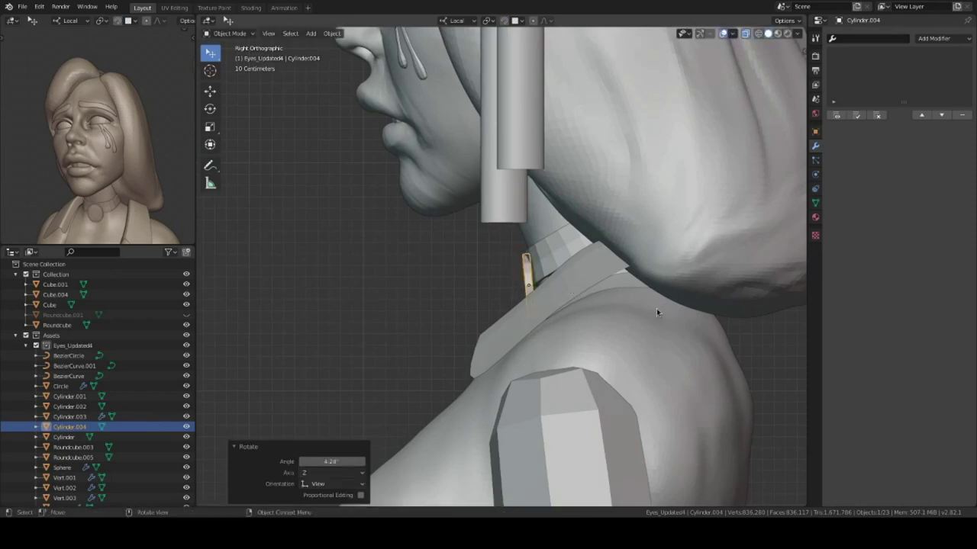
Step: Reshape the shoulder strap by moving its vertices over the shoulder
{"action": "middle_click_drag", "start_coordinate": [656, 308], "coordinate": [621, 323]}
{"action": "left_click", "coordinate": [621, 323]}
{"action": "key", "text": "Tab"}
{"action": "key", "text": "g"}
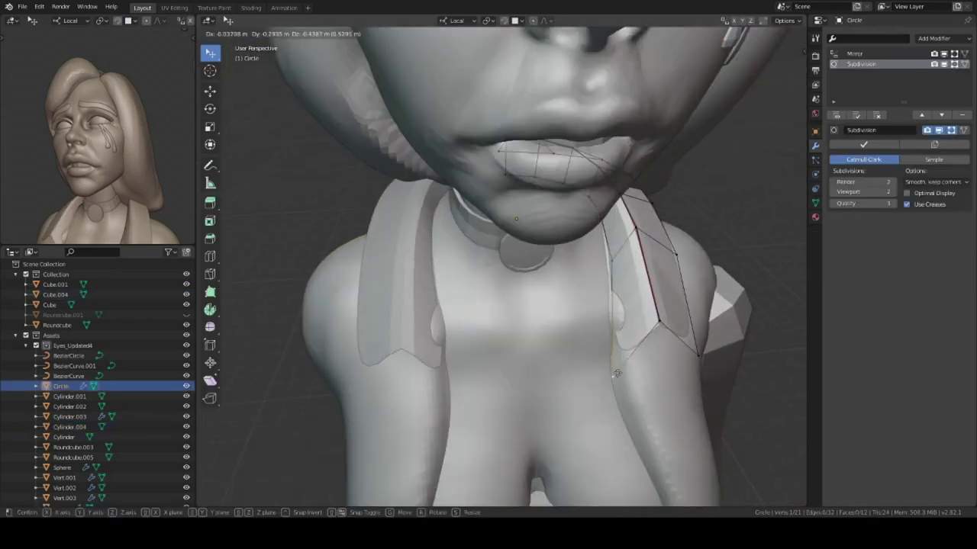
{"action": "left_click", "coordinate": [616, 373]}
{"action": "middle_click_drag", "start_coordinate": [616, 373], "coordinate": [545, 299]}
{"action": "key", "text": "g"}
{"action": "left_click", "coordinate": [643, 399]}
{"action": "mouse_move", "coordinate": [643, 399]}
{"action": "middle_mouse_down"}
{"action": "mouse_move", "coordinate": [596, 300]}
{"action": "mouse_move", "coordinate": [667, 298]}
{"action": "mouse_move", "coordinate": [719, 331]}
{"action": "mouse_move", "coordinate": [634, 356]}
{"action": "mouse_move", "coordinate": [572, 257]}
{"action": "middle_mouse_up"}
{"action": "left_click", "coordinate": [622, 319], "text": "alt"}
{"action": "mouse_move", "coordinate": [584, 300]}
{"action": "middle_mouse_down"}
{"action": "mouse_move", "coordinate": [722, 284]}
{"action": "mouse_move", "coordinate": [676, 295]}
{"action": "middle_mouse_up"}
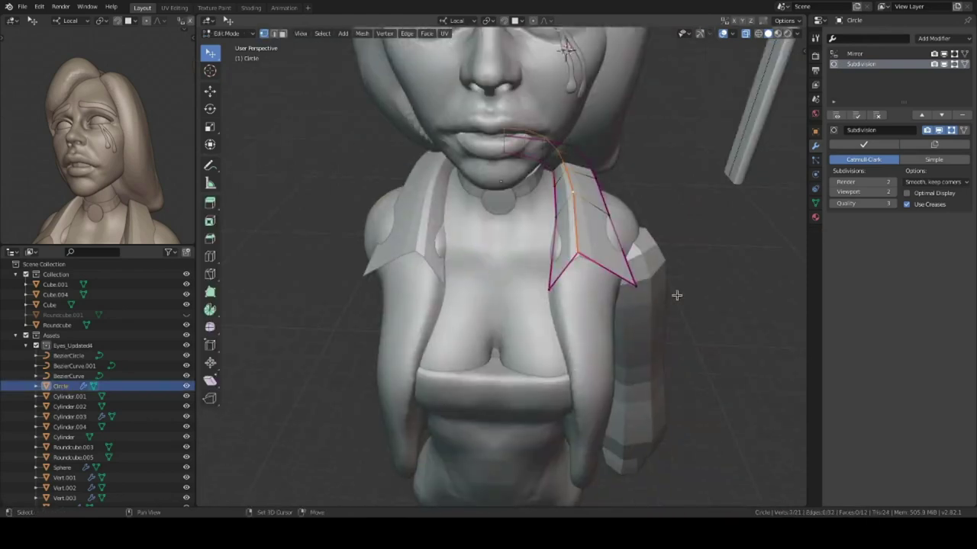
{"action": "mouse_move", "coordinate": [573, 307]}
{"action": "middle_mouse_down"}
{"action": "mouse_move", "coordinate": [596, 346]}
{"action": "mouse_move", "coordinate": [601, 325]}
{"action": "middle_mouse_up"}
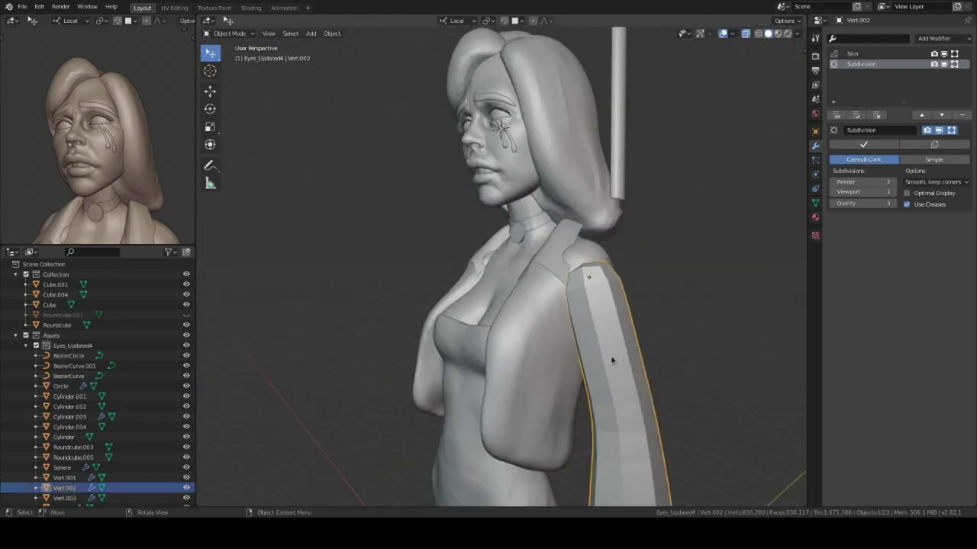
Step: Move and scale the arm strand's (Vert.002) vertices in Edit Mode
{"action": "key", "text": "Tab"}
{"action": "mouse_move", "coordinate": [612, 360]}
{"action": "middle_mouse_down"}
{"action": "mouse_move", "coordinate": [580, 259]}
{"action": "mouse_move", "coordinate": [648, 305]}
{"action": "mouse_move", "coordinate": [679, 301]}
{"action": "middle_mouse_up"}
{"action": "key", "text": "g"}
{"action": "left_click", "coordinate": [664, 320]}
{"action": "key", "text": "s"}
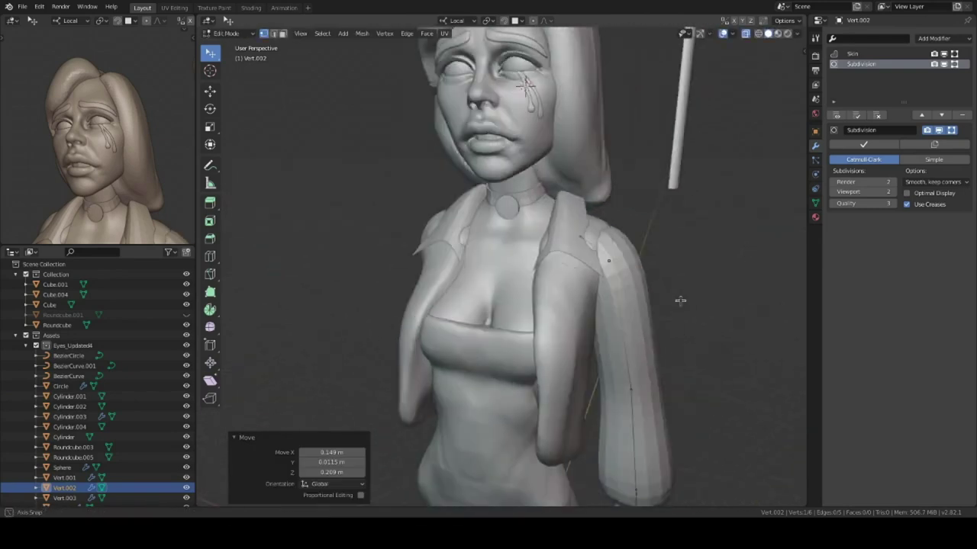
{"action": "key", "text": "Tab"}
Step: Select the Cube.004 torso and switch it to Sculpt Mode
{"action": "left_click", "coordinate": [615, 344]}
{"action": "key", "text": "ctrl+Tab"}
{"action": "mouse_move", "coordinate": [615, 344]}
{"action": "middle_mouse_down"}
{"action": "mouse_move", "coordinate": [583, 288]}
{"action": "mouse_move", "coordinate": [687, 264]}
{"action": "mouse_move", "coordinate": [554, 251]}
{"action": "mouse_move", "coordinate": [572, 275]}
{"action": "mouse_move", "coordinate": [592, 222]}
{"action": "mouse_move", "coordinate": [530, 344]}
{"action": "middle_mouse_up"}
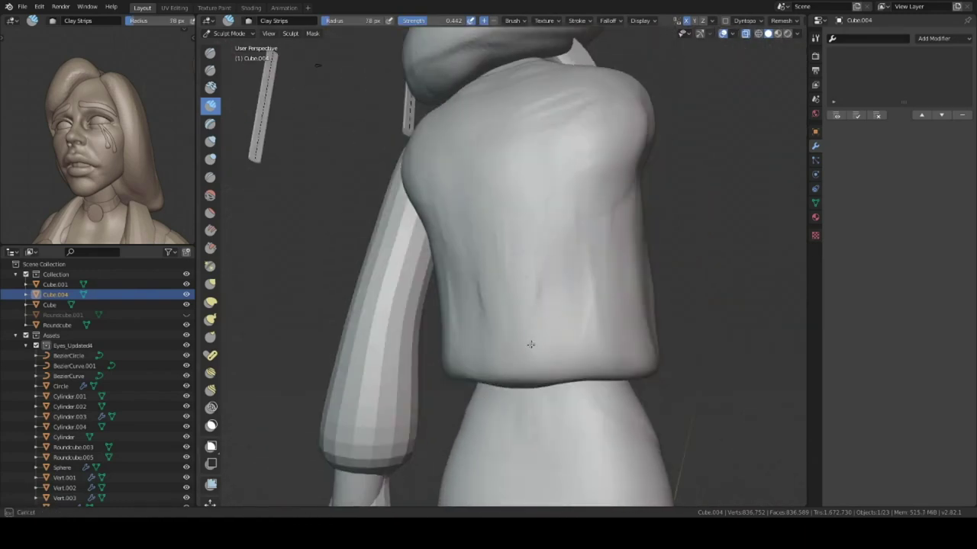
Step: In Local View, mask the torso, pivot to unmasked, raise the unmasked top, and invert the mask
{"action": "mouse_move", "coordinate": [585, 284]}
{"action": "middle_mouse_down"}
{"action": "mouse_move", "coordinate": [521, 329]}
{"action": "mouse_move", "coordinate": [527, 378]}
{"action": "mouse_move", "coordinate": [463, 250]}
{"action": "mouse_move", "coordinate": [457, 273]}
{"action": "mouse_move", "coordinate": [537, 305]}
{"action": "mouse_move", "coordinate": [542, 344]}
{"action": "mouse_move", "coordinate": [508, 349]}
{"action": "mouse_move", "coordinate": [574, 271]}
{"action": "mouse_move", "coordinate": [623, 162]}
{"action": "middle_mouse_up"}
{"action": "key", "text": "KP_Divide"}
{"action": "left_click", "coordinate": [591, 267]}
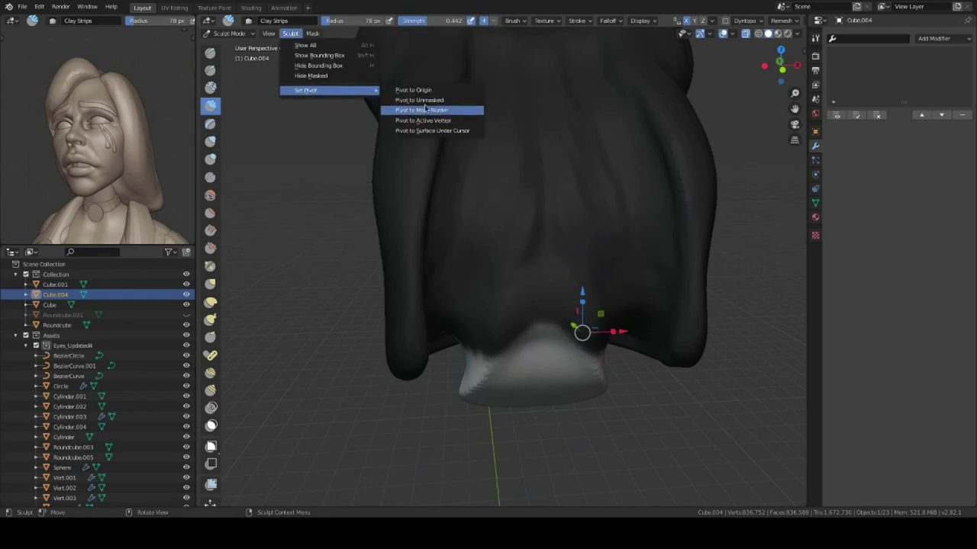
{"action": "left_click", "coordinate": [429, 106]}
{"action": "middle_click_drag", "start_coordinate": [603, 312], "coordinate": [620, 336]}
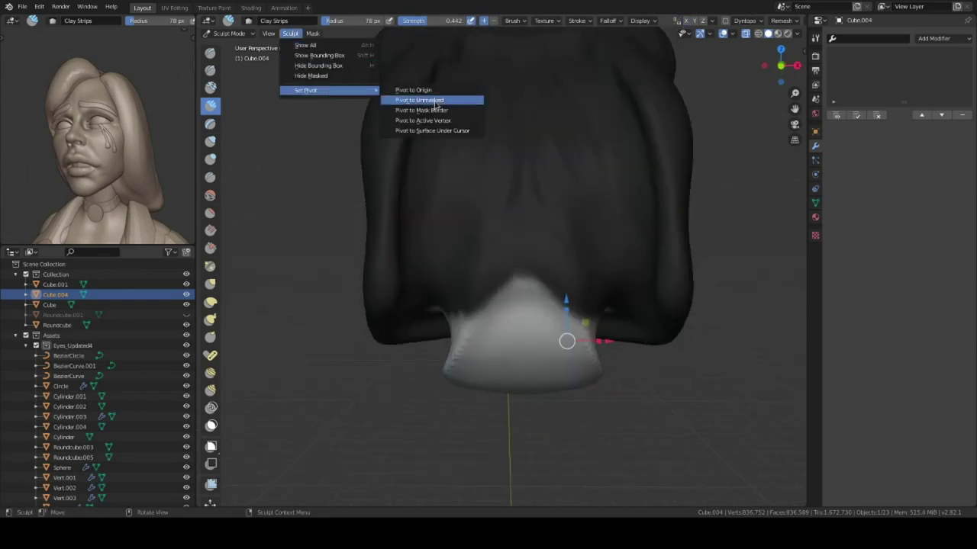
{"action": "left_click", "coordinate": [531, 243]}
{"action": "mouse_move", "coordinate": [531, 242]}
{"action": "middle_mouse_down"}
{"action": "mouse_move", "coordinate": [555, 331]}
{"action": "mouse_move", "coordinate": [512, 288]}
{"action": "mouse_move", "coordinate": [412, 412]}
{"action": "mouse_move", "coordinate": [579, 274]}
{"action": "mouse_move", "coordinate": [572, 233]}
{"action": "mouse_move", "coordinate": [595, 213]}
{"action": "middle_mouse_up"}
{"action": "key", "text": "ctrl+i"}
Step: Leave Local View and Sculpt Mode, then select the upper arm piece Roundcube.001
{"action": "key", "text": "KP_Divide"}
{"action": "key", "text": "ctrl+Tab"}
{"action": "left_click", "coordinate": [405, 425]}
Step: Rotate the upper arm, then duplicate the rod and rotate and move the copy onto the hair
{"action": "key", "text": "r"}
{"action": "left_click", "coordinate": [615, 258]}
{"action": "left_click", "coordinate": [576, 202]}
{"action": "scroll", "coordinate": [612, 203], "scroll_direction": "up", "scroll_amount": 5}
{"action": "key", "text": "shift+d"}
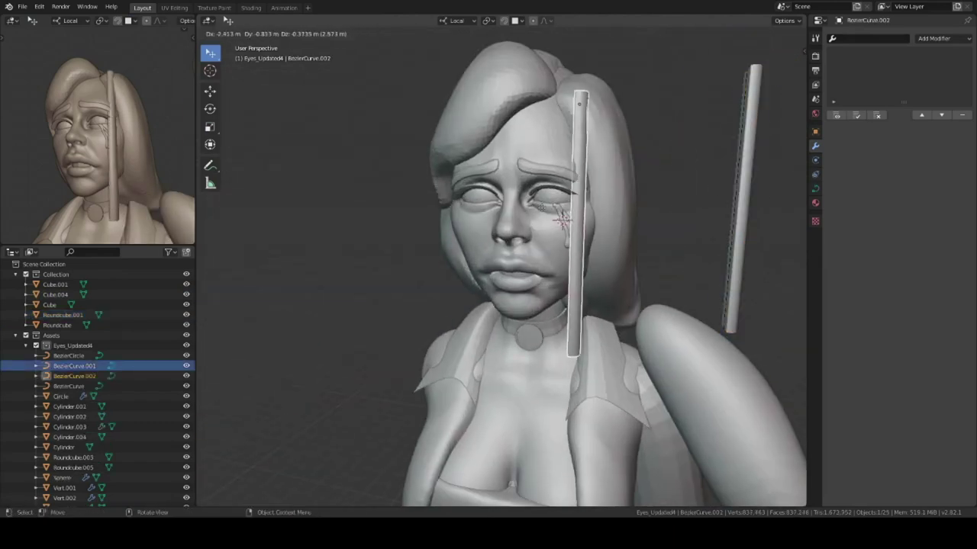
{"action": "left_click", "coordinate": [544, 229]}
{"action": "key", "text": "r"}
{"action": "left_click", "coordinate": [793, 171]}
{"action": "key", "text": "r"}
{"action": "left_click", "coordinate": [659, 137]}
{"action": "middle_click_drag", "start_coordinate": [658, 138], "coordinate": [609, 161]}
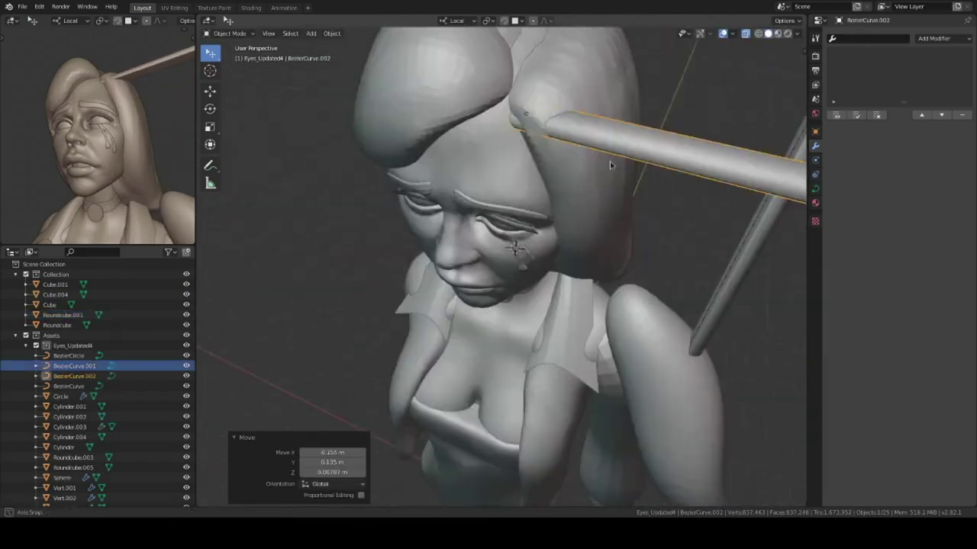
{"action": "key", "text": "g"}
{"action": "left_click", "coordinate": [579, 229]}
{"action": "mouse_move", "coordinate": [580, 229]}
{"action": "middle_mouse_down"}
{"action": "mouse_move", "coordinate": [563, 320]}
{"action": "mouse_move", "coordinate": [540, 253]}
{"action": "mouse_move", "coordinate": [582, 266]}
{"action": "mouse_move", "coordinate": [615, 248]}
{"action": "mouse_move", "coordinate": [541, 323]}
{"action": "mouse_move", "coordinate": [421, 386]}
{"action": "mouse_move", "coordinate": [555, 373]}
{"action": "mouse_move", "coordinate": [469, 414]}
{"action": "mouse_move", "coordinate": [488, 358]}
{"action": "mouse_move", "coordinate": [534, 328]}
{"action": "mouse_move", "coordinate": [535, 370]}
{"action": "mouse_move", "coordinate": [549, 320]}
{"action": "mouse_move", "coordinate": [582, 292]}
{"action": "mouse_move", "coordinate": [615, 333]}
{"action": "mouse_move", "coordinate": [534, 298]}
{"action": "mouse_move", "coordinate": [534, 320]}
{"action": "middle_mouse_up"}
Step: Tilt the rod curve in Edit Mode, then duplicate it again and move the new copy
{"action": "key", "text": "Tab"}
{"action": "key", "text": "Escape"}
{"action": "key", "text": "Tab"}
{"action": "key", "text": "shift+d"}
{"action": "left_click", "coordinate": [557, 286]}
{"action": "key", "text": "g"}
Step: Move BezierCurve.003's first control points over the top of the head
{"action": "key", "text": "Tab"}
{"action": "key", "text": "g"}
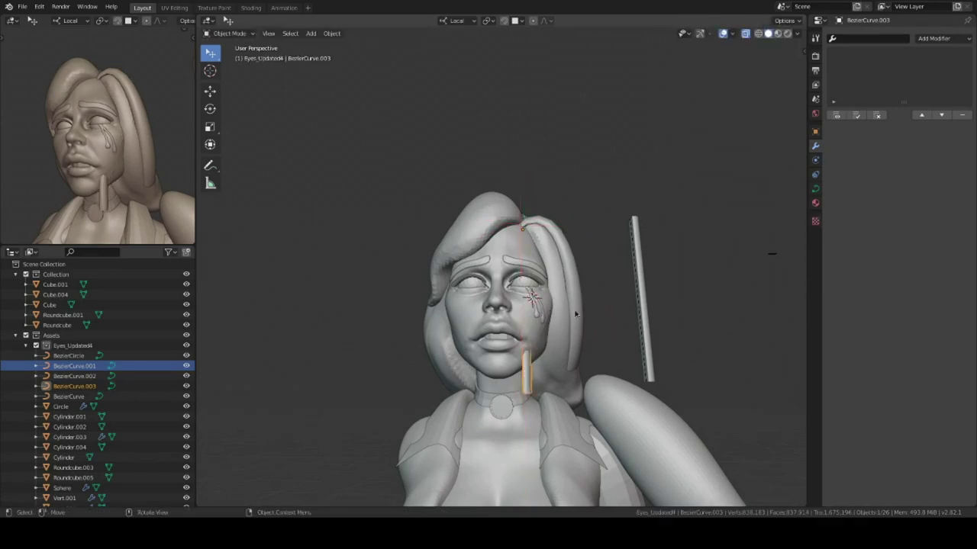
{"action": "key", "text": "g"}
{"action": "left_click", "coordinate": [576, 313]}
{"action": "mouse_move", "coordinate": [575, 313]}
{"action": "middle_mouse_down"}
{"action": "mouse_move", "coordinate": [534, 335]}
{"action": "mouse_move", "coordinate": [506, 370]}
{"action": "mouse_move", "coordinate": [472, 347]}
{"action": "middle_mouse_up"}
Step: Reposition more points around the back of the head, adjust the strand thickness, and exit Edit Mode
{"action": "key", "text": "Tab"}
{"action": "middle_click_drag", "start_coordinate": [525, 402], "coordinate": [541, 333]}
{"action": "key", "text": "g"}
{"action": "left_click", "coordinate": [541, 379]}
{"action": "mouse_move", "coordinate": [541, 379]}
{"action": "middle_mouse_down"}
{"action": "mouse_move", "coordinate": [560, 316]}
{"action": "mouse_move", "coordinate": [535, 375]}
{"action": "mouse_move", "coordinate": [569, 370]}
{"action": "middle_mouse_up"}
{"action": "key", "text": "g"}
{"action": "left_click", "coordinate": [560, 315]}
{"action": "key", "text": "g"}
{"action": "left_click", "coordinate": [626, 396]}
{"action": "middle_click_drag", "start_coordinate": [626, 396], "coordinate": [516, 333]}
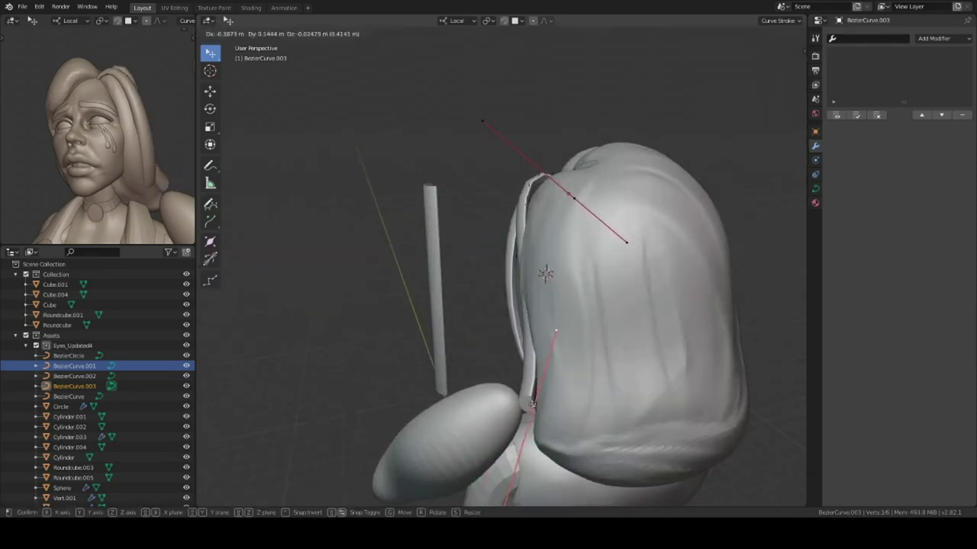
{"action": "key", "text": "Tab"}
{"action": "scroll", "coordinate": [516, 333], "scroll_direction": "up", "scroll_amount": 3}
Step: Select the Vert eyebrow object and review its Mirror, Solidify and Shrinkwrap modifiers
{"action": "scroll", "coordinate": [534, 305], "scroll_direction": "up", "scroll_amount": 5}
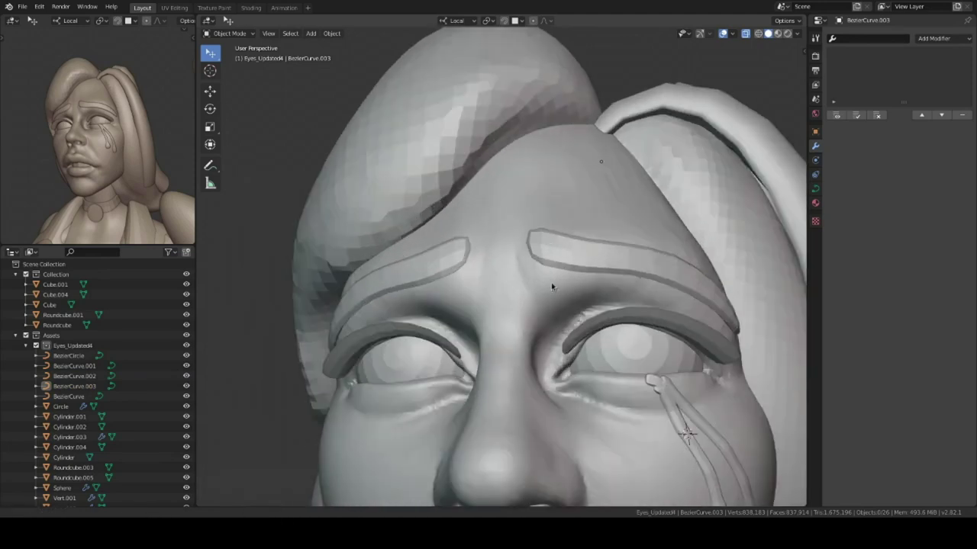
{"action": "left_click", "coordinate": [551, 283]}
{"action": "middle_click_drag", "start_coordinate": [623, 252], "coordinate": [655, 242]}
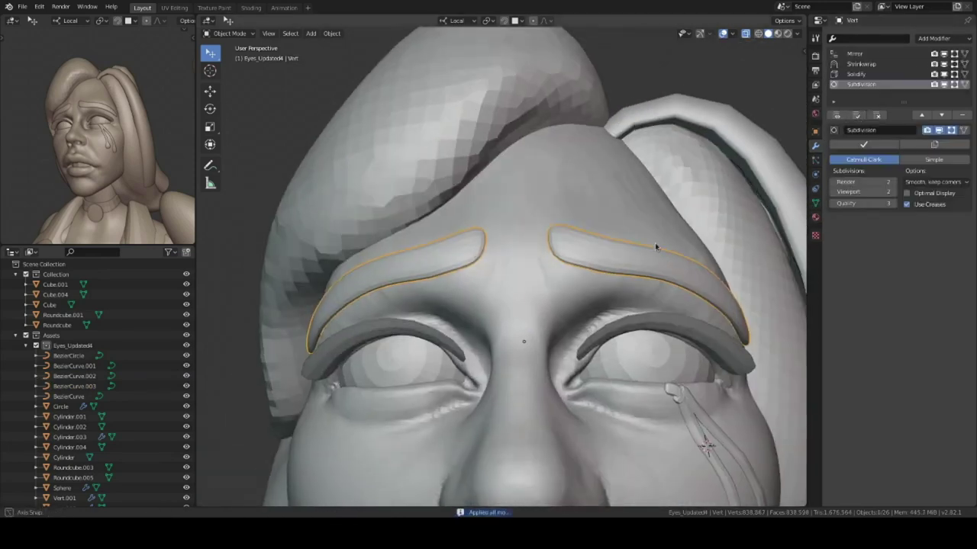
{"action": "left_click", "coordinate": [853, 55]}
{"action": "middle_click_drag", "start_coordinate": [671, 321], "coordinate": [637, 261]}
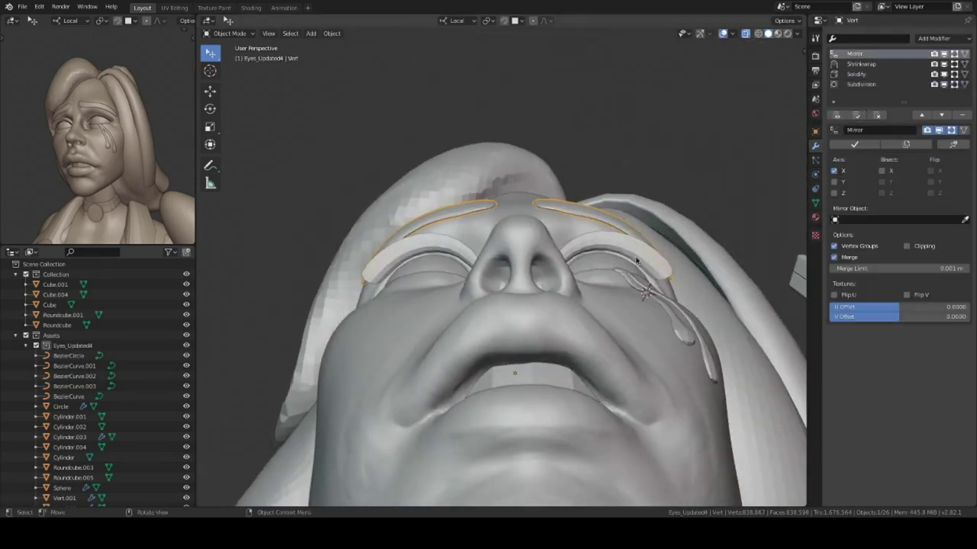
{"action": "left_click", "coordinate": [856, 74]}
{"action": "mouse_move", "coordinate": [658, 221]}
{"action": "middle_mouse_down"}
{"action": "mouse_move", "coordinate": [656, 305]}
{"action": "mouse_move", "coordinate": [630, 242]}
{"action": "middle_mouse_up"}
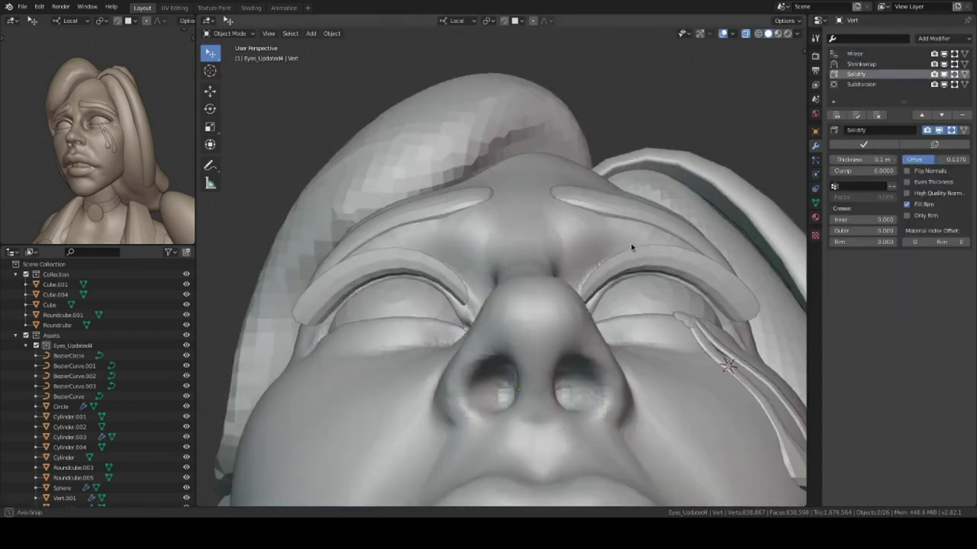
{"action": "left_click", "coordinate": [860, 64]}
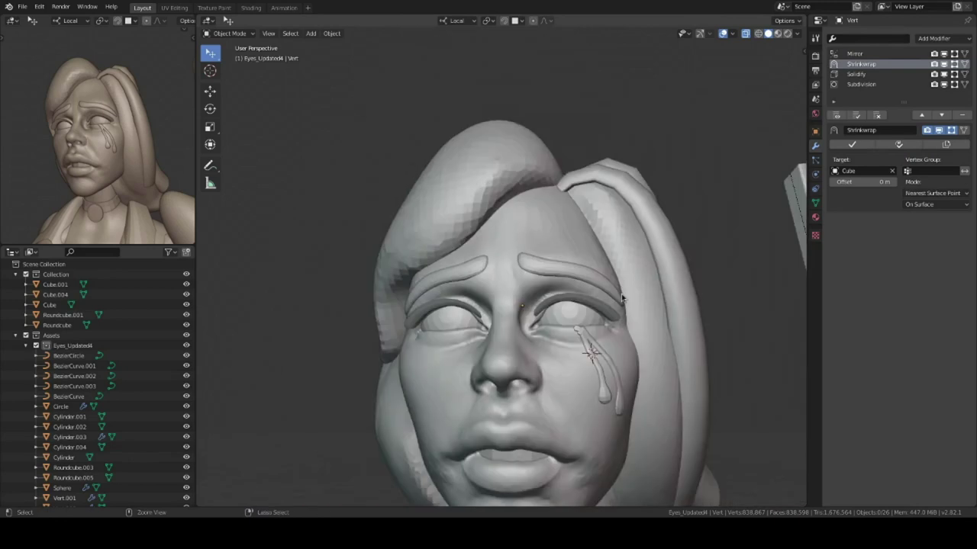
{"action": "middle_click_drag", "start_coordinate": [631, 294], "coordinate": [610, 358]}
{"action": "left_click", "coordinate": [854, 53]}
Step: Switch the eyebrows to Sculpt Mode, isolate them, and apply all their modifiers
{"action": "key", "text": "ctrl+Tab"}
{"action": "mouse_move", "coordinate": [673, 220]}
{"action": "middle_mouse_down"}
{"action": "mouse_move", "coordinate": [650, 251]}
{"action": "mouse_move", "coordinate": [623, 261]}
{"action": "middle_mouse_up"}
{"action": "scroll", "coordinate": [650, 251], "scroll_direction": "up", "scroll_amount": 3}
{"action": "scroll", "coordinate": [642, 224], "scroll_direction": "up", "scroll_amount": 2}
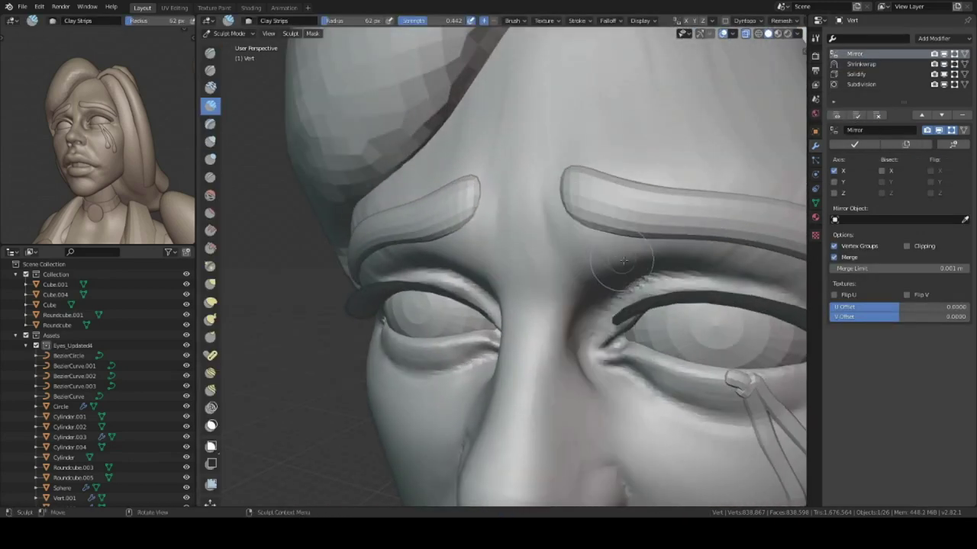
{"action": "key", "text": "KP_Divide"}
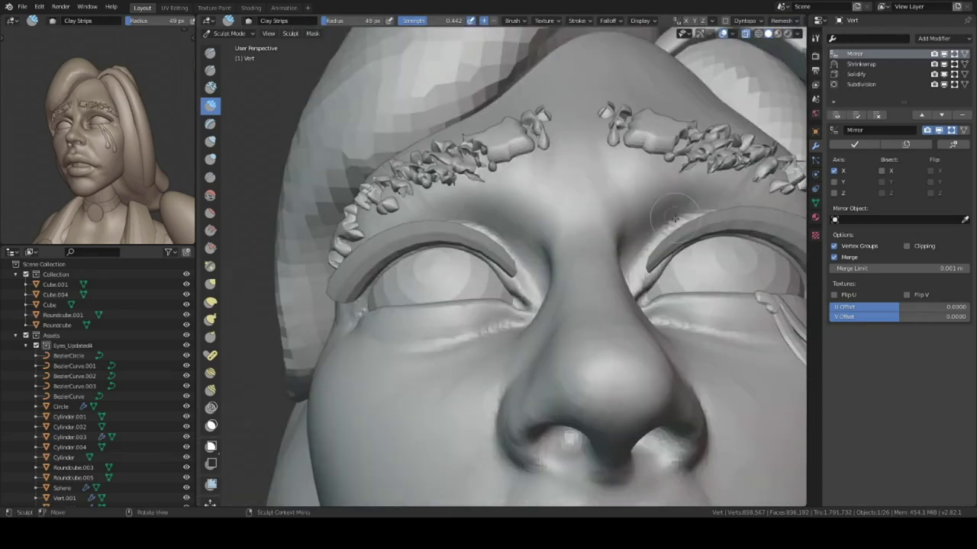
{"action": "scroll", "coordinate": [626, 251], "scroll_direction": "up", "scroll_amount": 5}
{"action": "mouse_move", "coordinate": [626, 251]}
{"action": "middle_mouse_down"}
{"action": "mouse_move", "coordinate": [637, 283]}
{"action": "mouse_move", "coordinate": [656, 258]}
{"action": "middle_mouse_up"}
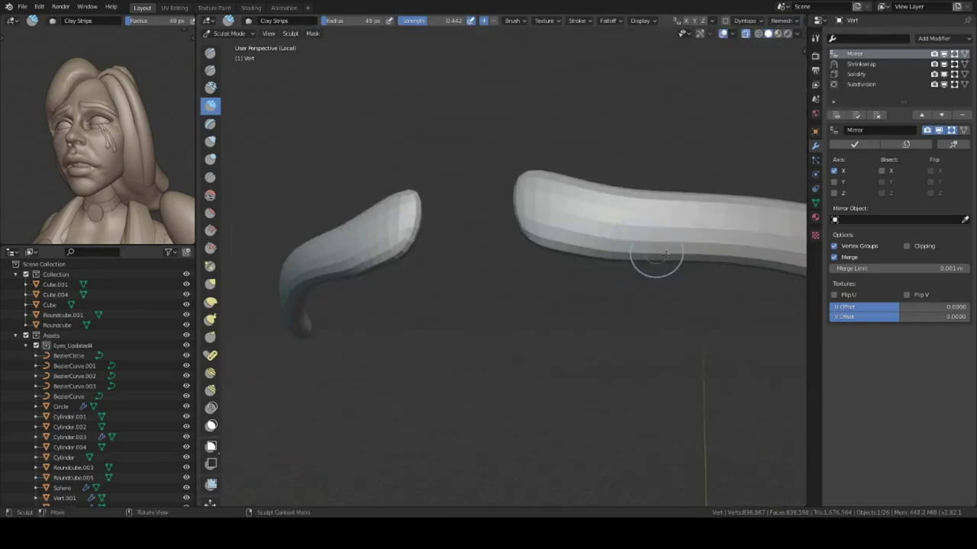
{"action": "left_click", "coordinate": [857, 114]}
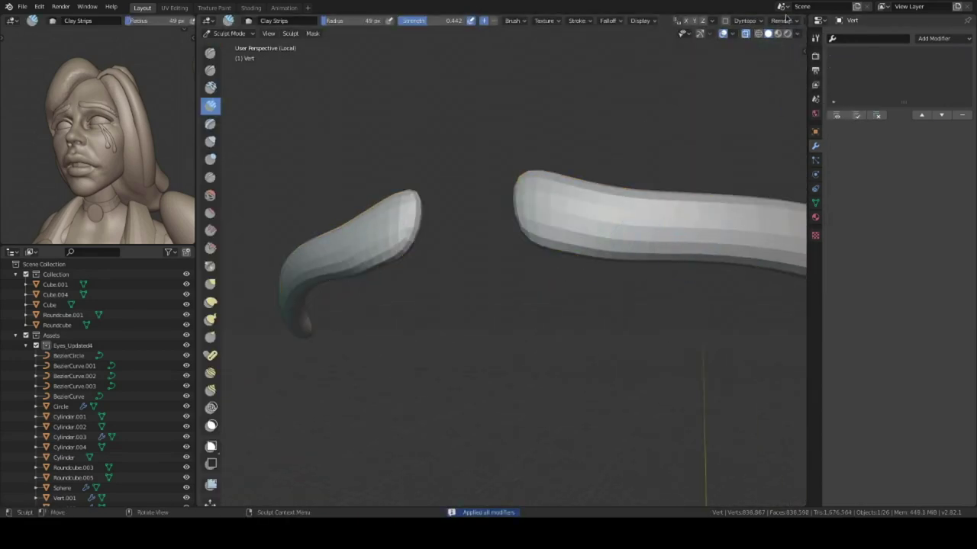
Step: Leave local view and inspect the brows from frontal and angled views
{"action": "key", "text": "KP_1"}
{"action": "key", "text": "KP_Divide"}
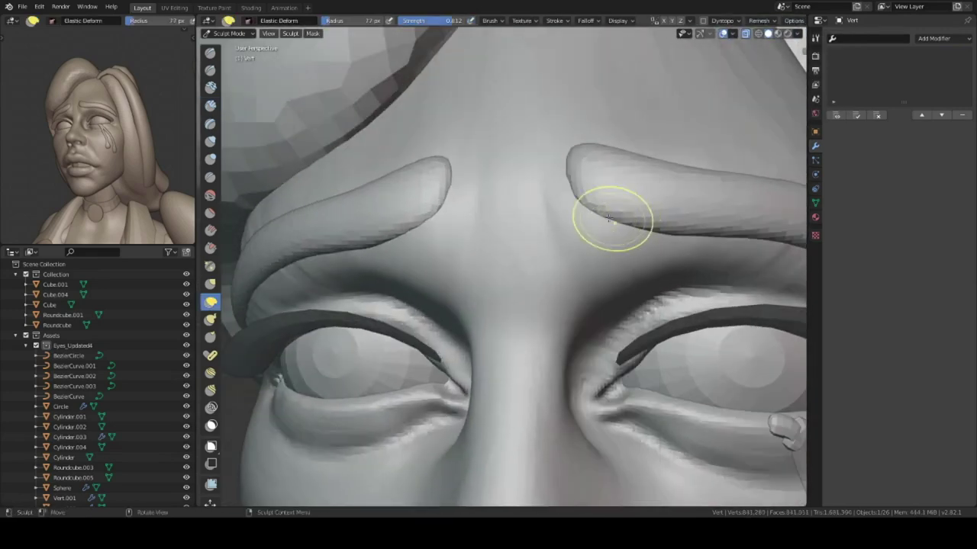
{"action": "mouse_move", "coordinate": [607, 274]}
{"action": "middle_mouse_down"}
{"action": "mouse_move", "coordinate": [597, 260]}
{"action": "mouse_move", "coordinate": [688, 176]}
{"action": "middle_mouse_up"}
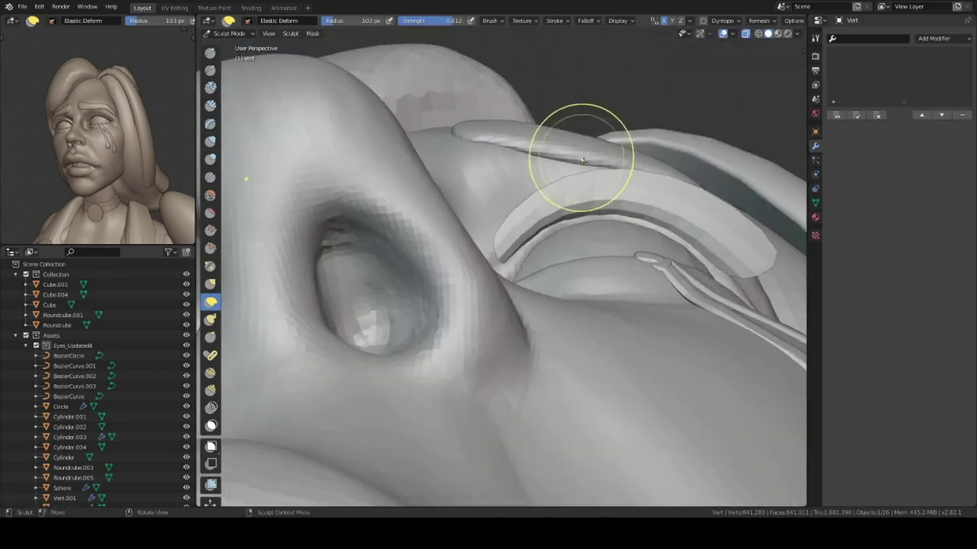
{"action": "middle_click_drag", "start_coordinate": [688, 175], "coordinate": [582, 240]}
{"action": "scroll", "coordinate": [582, 322], "scroll_direction": "down", "scroll_amount": 3}
{"action": "mouse_move", "coordinate": [582, 323]}
{"action": "middle_mouse_down"}
{"action": "mouse_move", "coordinate": [654, 207]}
{"action": "mouse_move", "coordinate": [689, 224]}
{"action": "middle_mouse_up"}
{"action": "scroll", "coordinate": [613, 239], "scroll_direction": "up", "scroll_amount": 3}
{"action": "scroll", "coordinate": [614, 239], "scroll_direction": "up", "scroll_amount": 2}
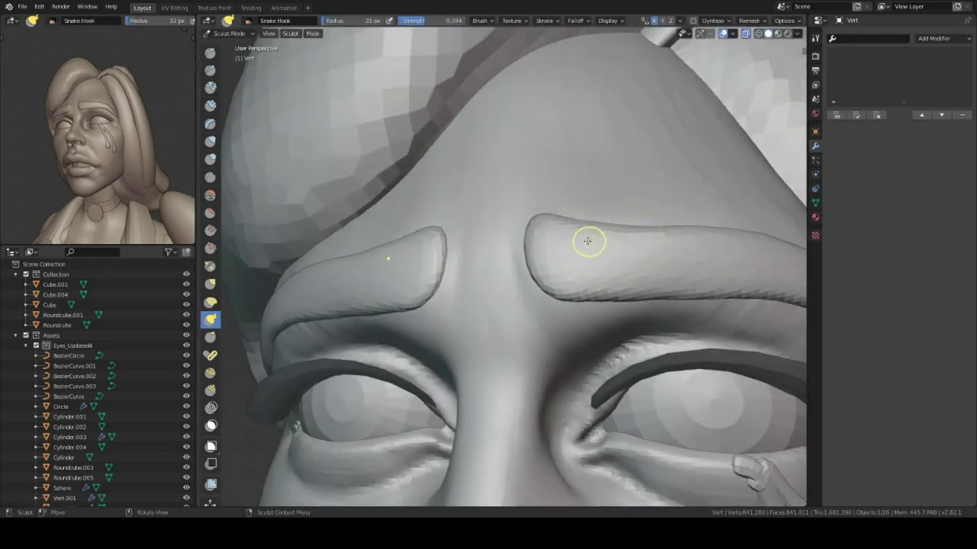
{"action": "middle_click_drag", "start_coordinate": [565, 240], "coordinate": [634, 237]}
{"action": "scroll", "coordinate": [677, 244], "scroll_direction": "down", "scroll_amount": 5}
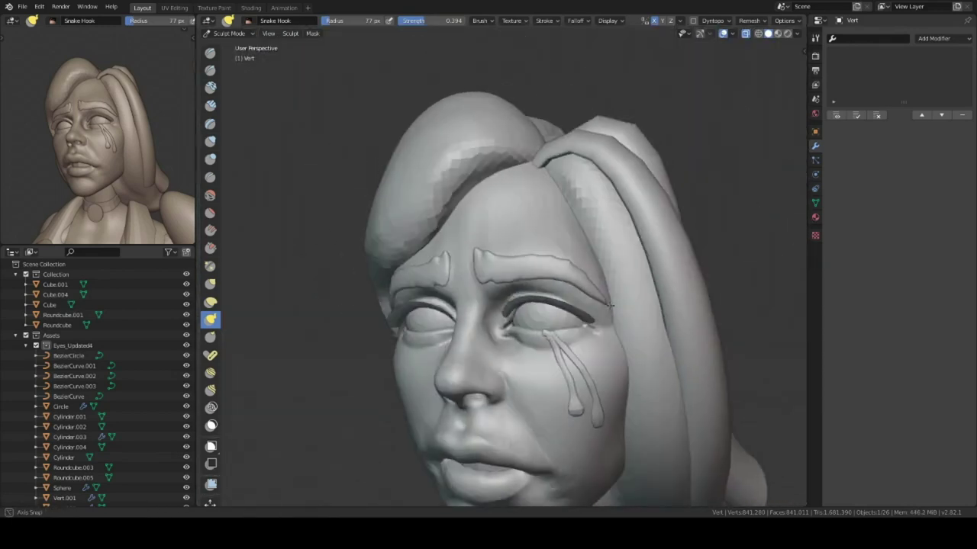
{"action": "scroll", "coordinate": [610, 306], "scroll_direction": "up", "scroll_amount": 5}
{"action": "middle_click_drag", "start_coordinate": [541, 279], "coordinate": [653, 231]}
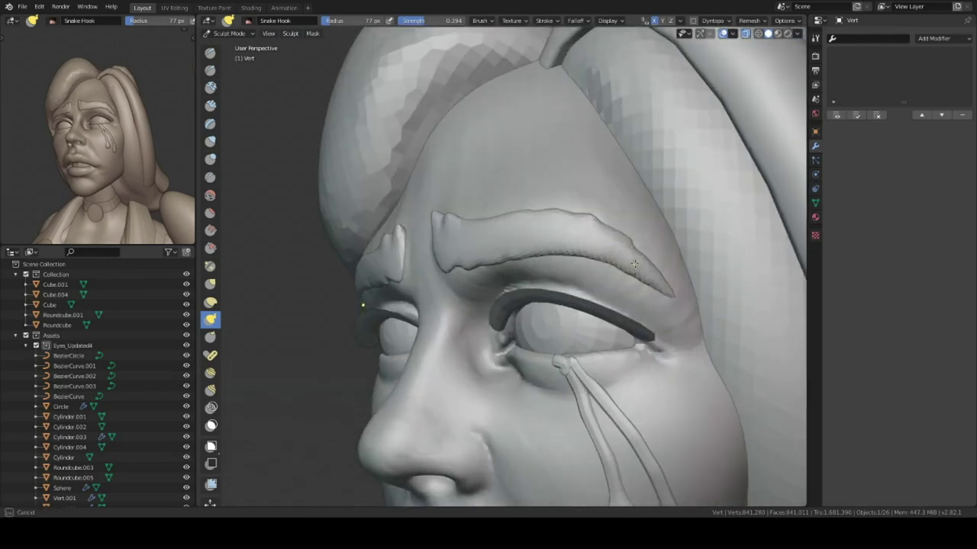
{"action": "middle_click_drag", "start_coordinate": [608, 260], "coordinate": [592, 262]}
Step: Look closely around the right brow, then return to a frontal view of both brows
{"action": "scroll", "coordinate": [591, 262], "scroll_direction": "down", "scroll_amount": 5}
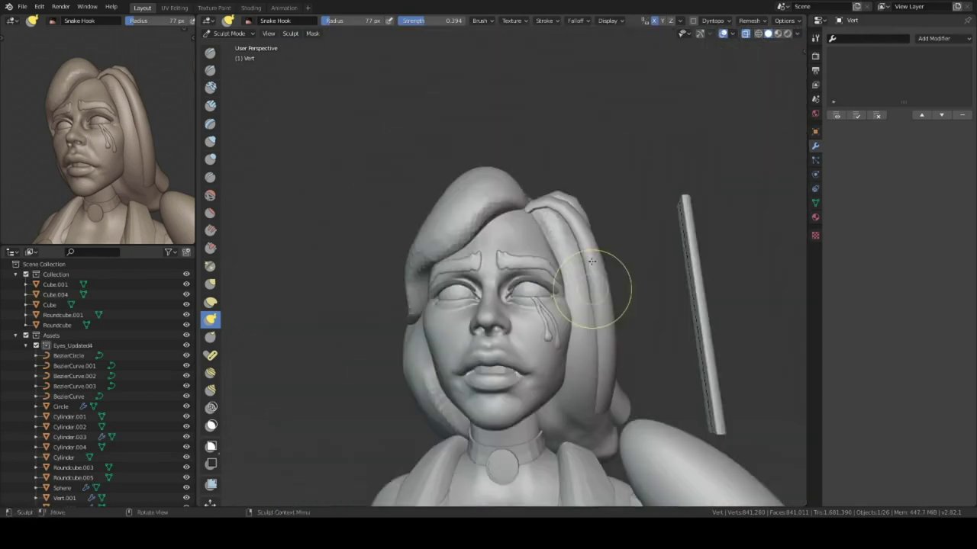
{"action": "scroll", "coordinate": [573, 284], "scroll_direction": "up", "scroll_amount": 3}
{"action": "scroll", "coordinate": [581, 273], "scroll_direction": "up", "scroll_amount": 2}
{"action": "mouse_move", "coordinate": [586, 268]}
{"action": "middle_mouse_down"}
{"action": "mouse_move", "coordinate": [599, 262]}
{"action": "mouse_move", "coordinate": [675, 339]}
{"action": "middle_mouse_up"}
{"action": "scroll", "coordinate": [629, 308], "scroll_direction": "down", "scroll_amount": 5}
{"action": "scroll", "coordinate": [632, 218], "scroll_direction": "up", "scroll_amount": 5}
{"action": "middle_click_drag", "start_coordinate": [632, 218], "coordinate": [618, 273]}
{"action": "scroll", "coordinate": [619, 274], "scroll_direction": "down", "scroll_amount": 5}
{"action": "scroll", "coordinate": [633, 316], "scroll_direction": "up", "scroll_amount": 4}
{"action": "middle_click_drag", "start_coordinate": [632, 316], "coordinate": [610, 273]}
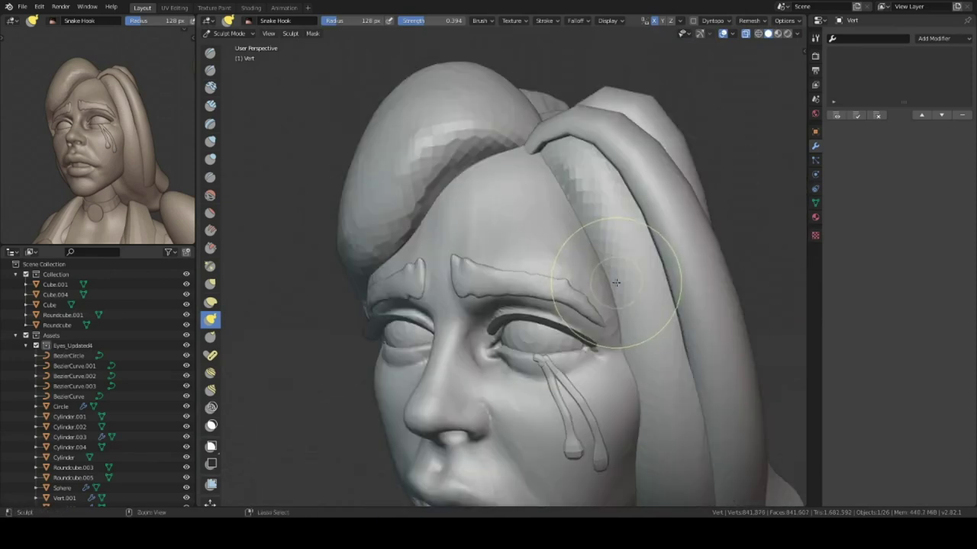
{"action": "scroll", "coordinate": [582, 261], "scroll_direction": "up", "scroll_amount": 3}
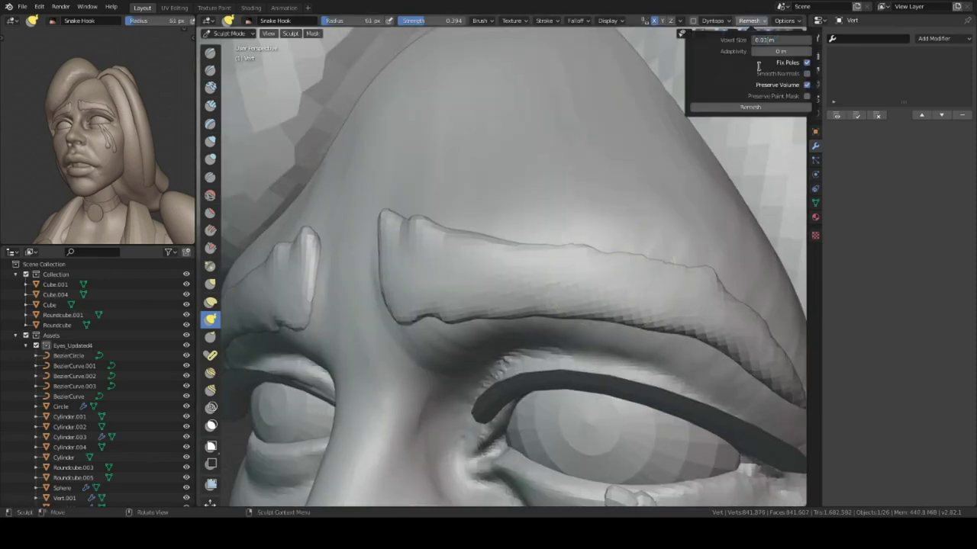
{"action": "middle_click_drag", "start_coordinate": [564, 192], "coordinate": [495, 191]}
{"action": "key", "text": "shift+space"}
Step: Switch to the Draw Sharp brush and widen its radius to 42 px
{"action": "left_click", "coordinate": [489, 188]}
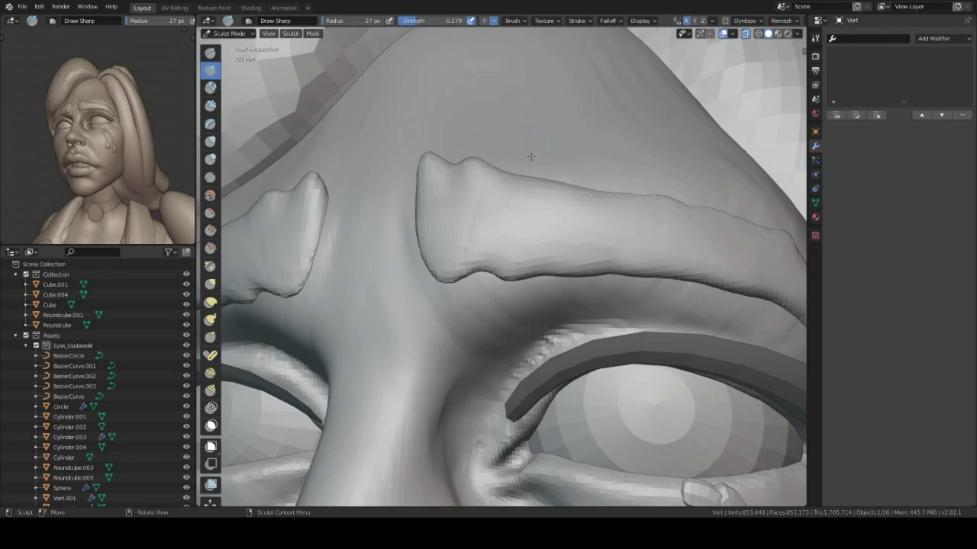
{"action": "scroll", "coordinate": [473, 215], "scroll_direction": "up", "scroll_amount": 2}
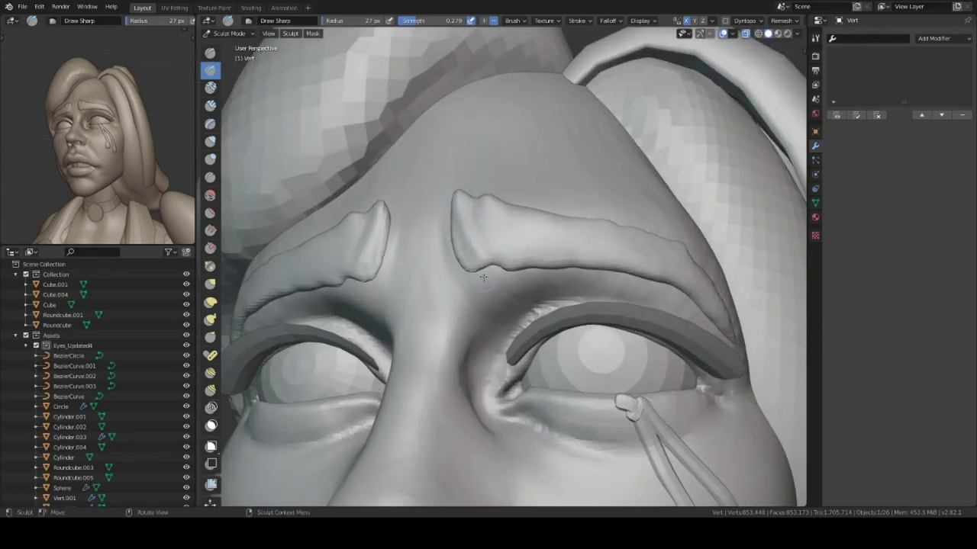
{"action": "scroll", "coordinate": [483, 277], "scroll_direction": "down", "scroll_amount": 2}
{"action": "middle_click_drag", "start_coordinate": [483, 277], "coordinate": [490, 230]}
{"action": "key", "text": "shift+space"}
{"action": "key", "text": "Escape"}
{"action": "middle_click_drag", "start_coordinate": [468, 191], "coordinate": [534, 251]}
{"action": "scroll", "coordinate": [561, 272], "scroll_direction": "up", "scroll_amount": 2}
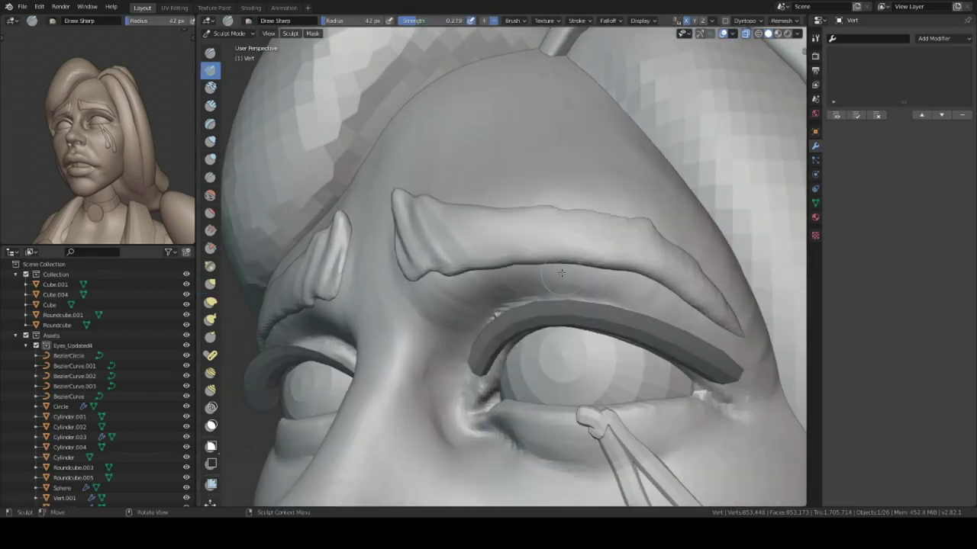
{"action": "scroll", "coordinate": [642, 226], "scroll_direction": "up", "scroll_amount": 2}
Step: Carve hair-like strand grooves into the brows, checking them from several angles
{"action": "middle_click_drag", "start_coordinate": [721, 279], "coordinate": [686, 260]}
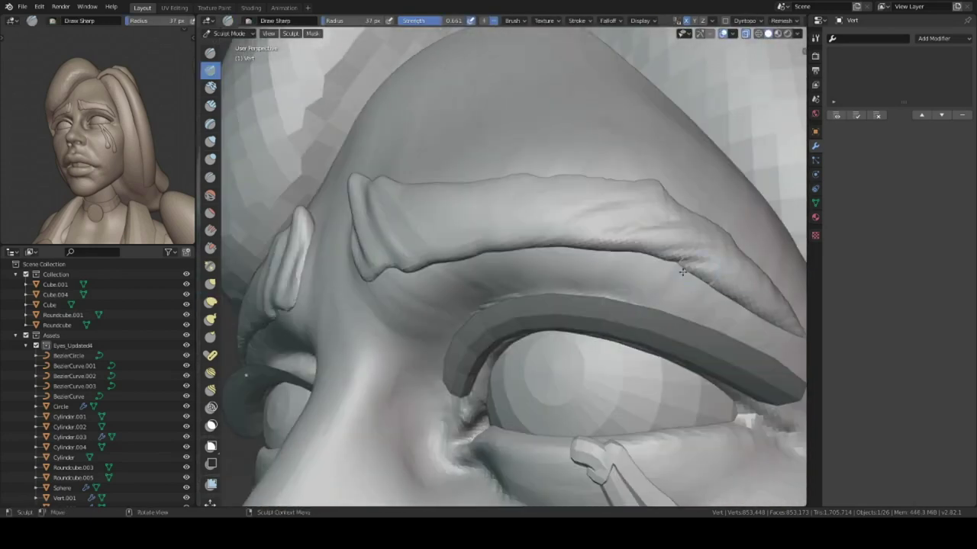
{"action": "scroll", "coordinate": [687, 260], "scroll_direction": "down", "scroll_amount": 3}
{"action": "scroll", "coordinate": [643, 232], "scroll_direction": "up", "scroll_amount": 3}
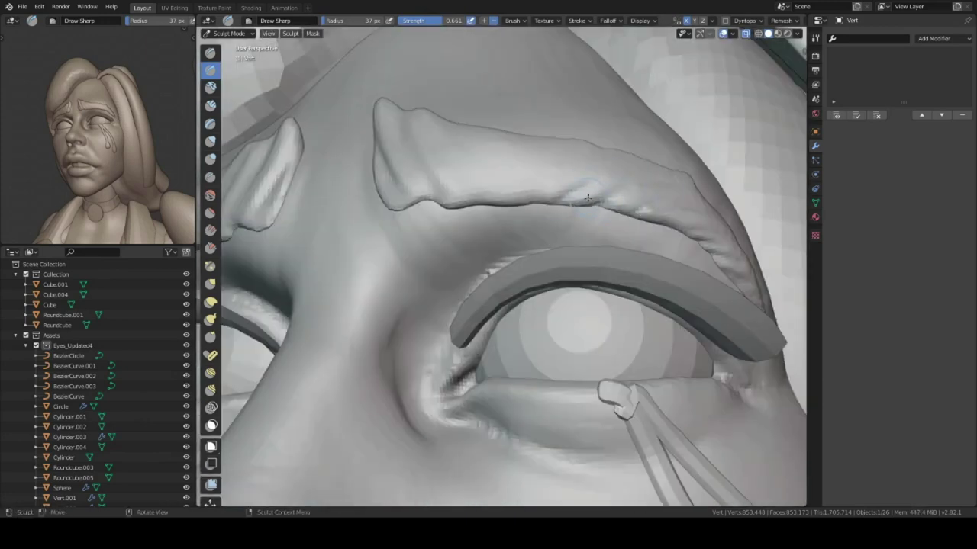
{"action": "middle_click_drag", "start_coordinate": [598, 219], "coordinate": [512, 181]}
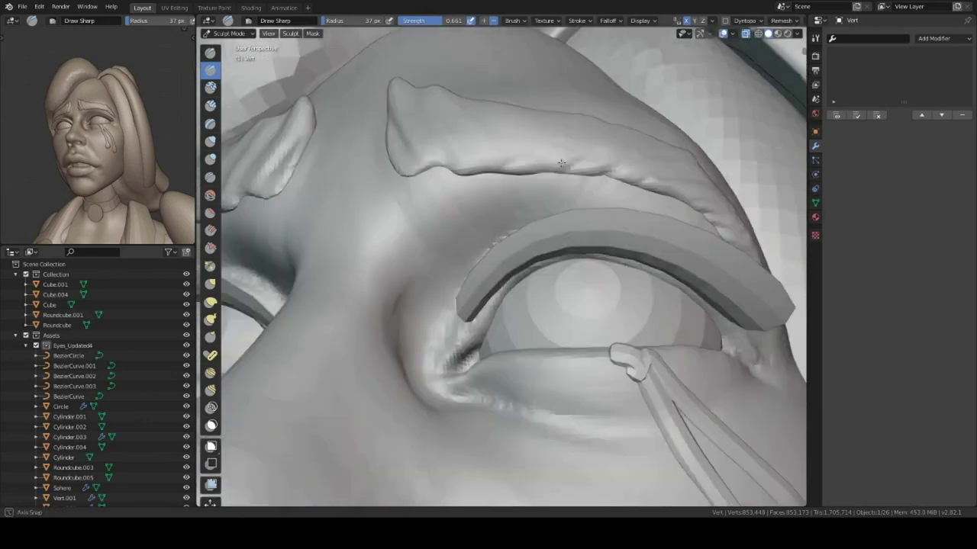
{"action": "mouse_move", "coordinate": [539, 232]}
{"action": "middle_mouse_down"}
{"action": "mouse_move", "coordinate": [466, 228]}
{"action": "mouse_move", "coordinate": [566, 233]}
{"action": "middle_mouse_up"}
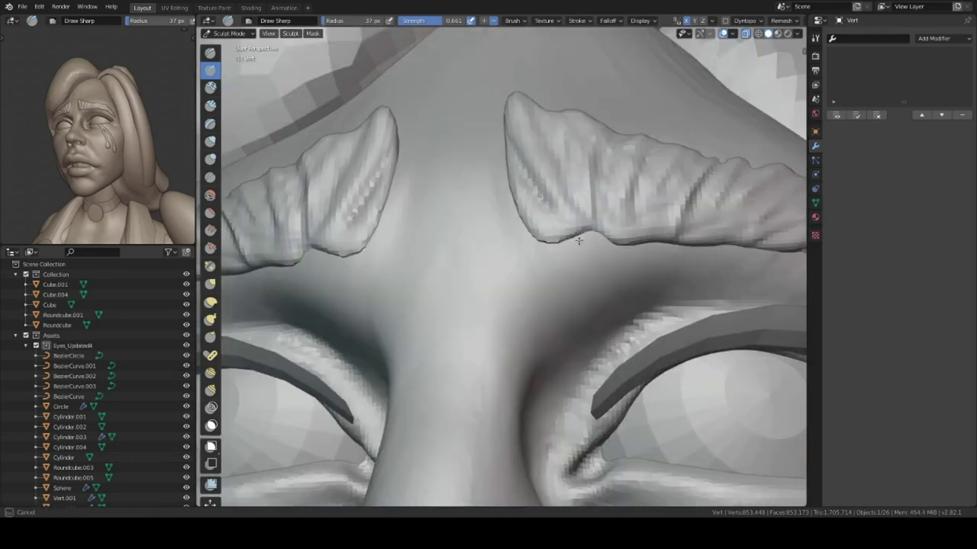
{"action": "middle_click_drag", "start_coordinate": [739, 246], "coordinate": [520, 190]}
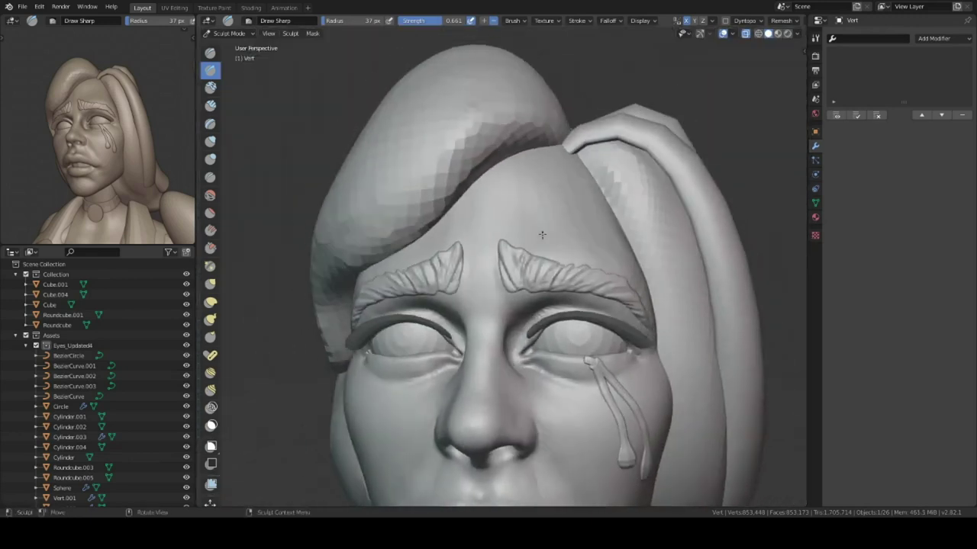
{"action": "middle_click_drag", "start_coordinate": [543, 103], "coordinate": [509, 344]}
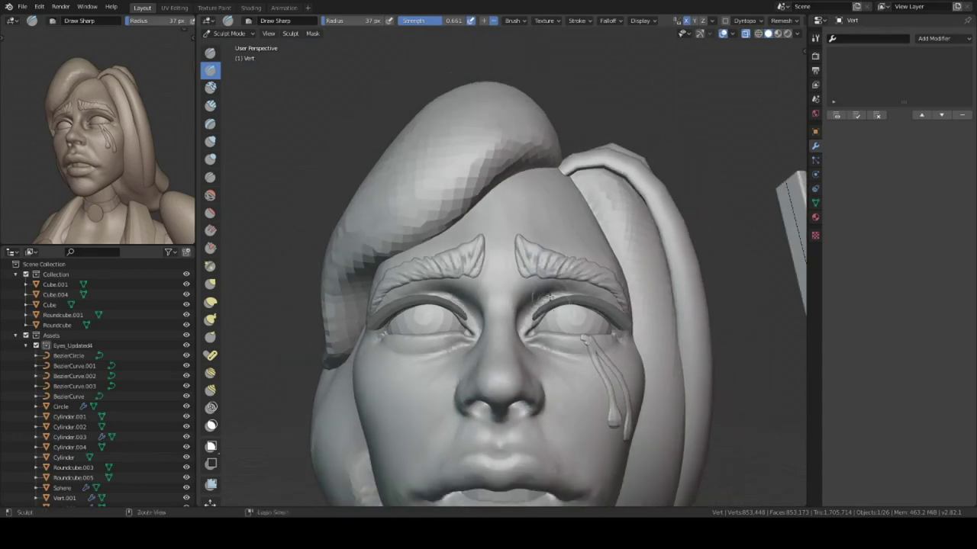
{"action": "middle_click_drag", "start_coordinate": [543, 285], "coordinate": [561, 305]}
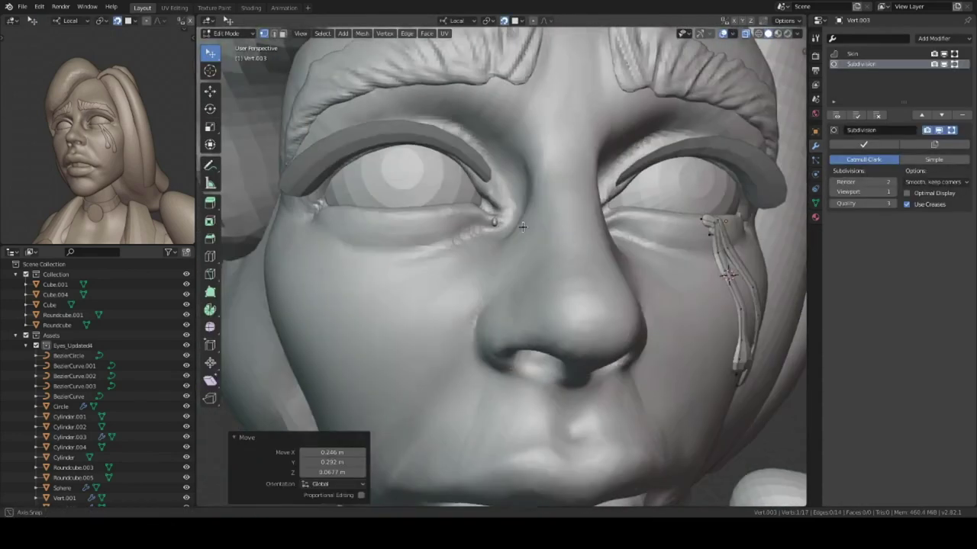
Step: Move the first tear under the eye and extend it down the cheek
{"action": "key", "text": "g"}
{"action": "left_click", "coordinate": [519, 267]}
{"action": "key", "text": "g"}
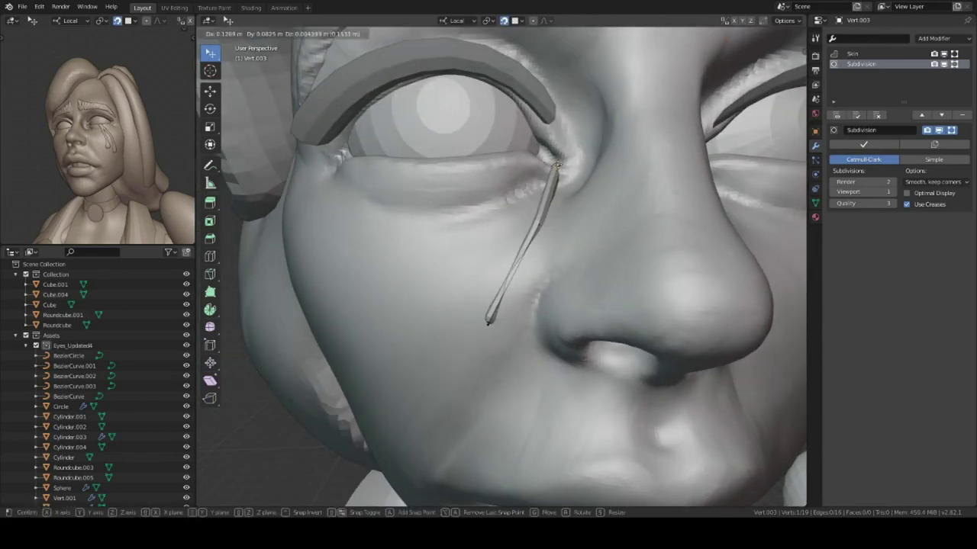
{"action": "left_click", "coordinate": [504, 283]}
{"action": "middle_click_drag", "start_coordinate": [507, 288], "coordinate": [504, 284]}
{"action": "key", "text": "e"}
{"action": "left_click", "coordinate": [504, 281]}
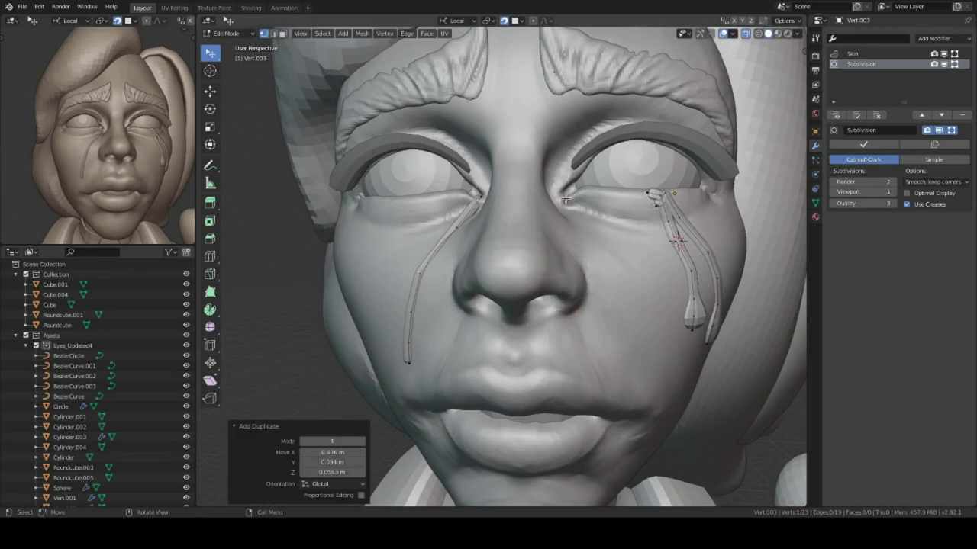
Step: Extrude the second tear's tip in further segments down the other cheek
{"action": "key", "text": "e"}
{"action": "left_click", "coordinate": [610, 237]}
{"action": "scroll", "coordinate": [611, 236], "scroll_direction": "down", "scroll_amount": 3}
{"action": "middle_click_drag", "start_coordinate": [610, 236], "coordinate": [591, 241]}
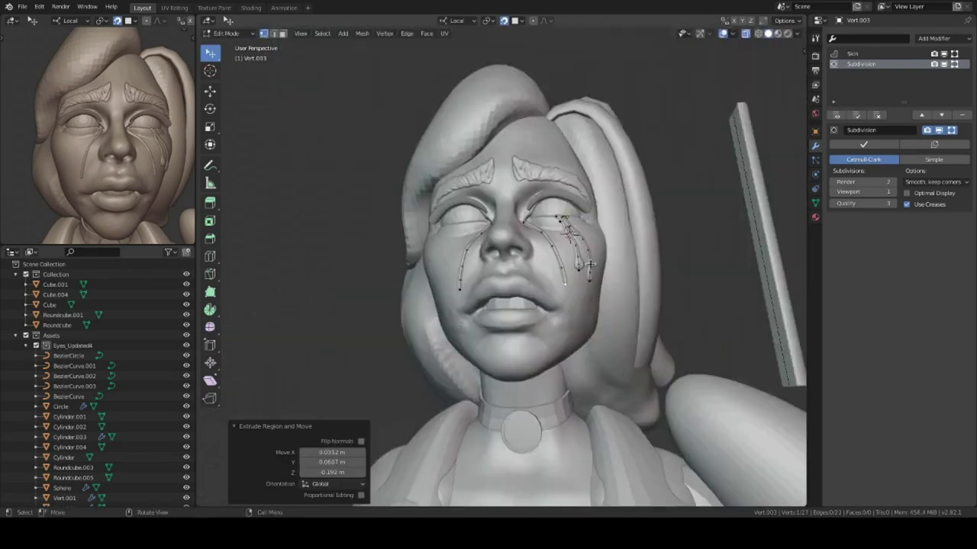
{"action": "scroll", "coordinate": [591, 241], "scroll_direction": "up", "scroll_amount": 5}
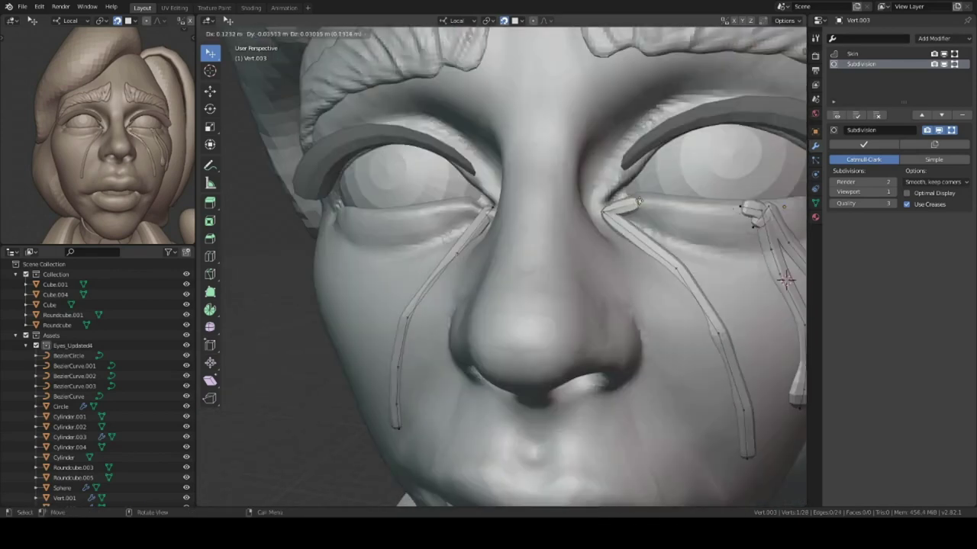
{"action": "left_click", "coordinate": [616, 209]}
{"action": "scroll", "coordinate": [603, 218], "scroll_direction": "up", "scroll_amount": 3}
{"action": "key", "text": "e"}
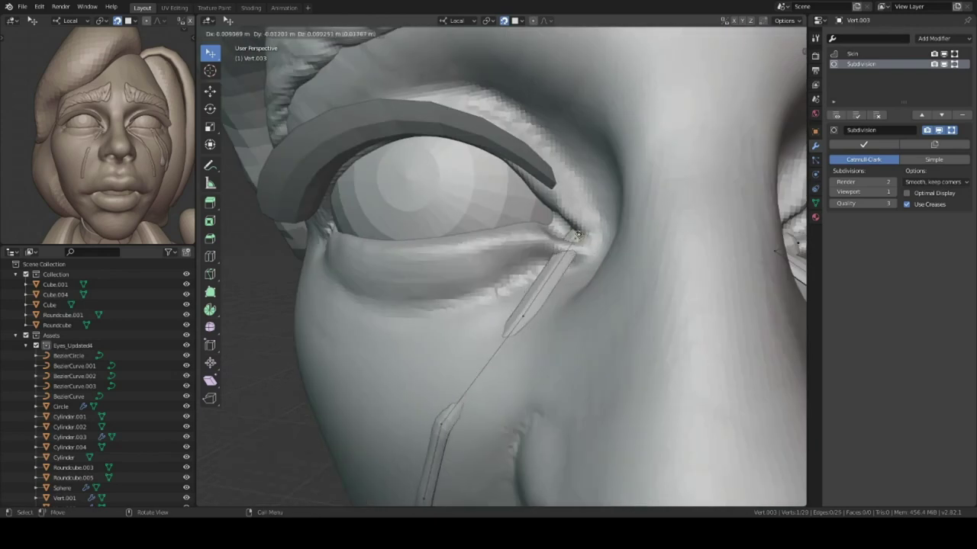
{"action": "left_click", "coordinate": [578, 235]}
{"action": "scroll", "coordinate": [578, 235], "scroll_direction": "down", "scroll_amount": 3}
Step: Add a Shrinkwrap modifier targeting the Cube head and a second Subdivision moved up the stack
{"action": "left_click", "coordinate": [942, 38]}
{"action": "left_click", "coordinate": [850, 150]}
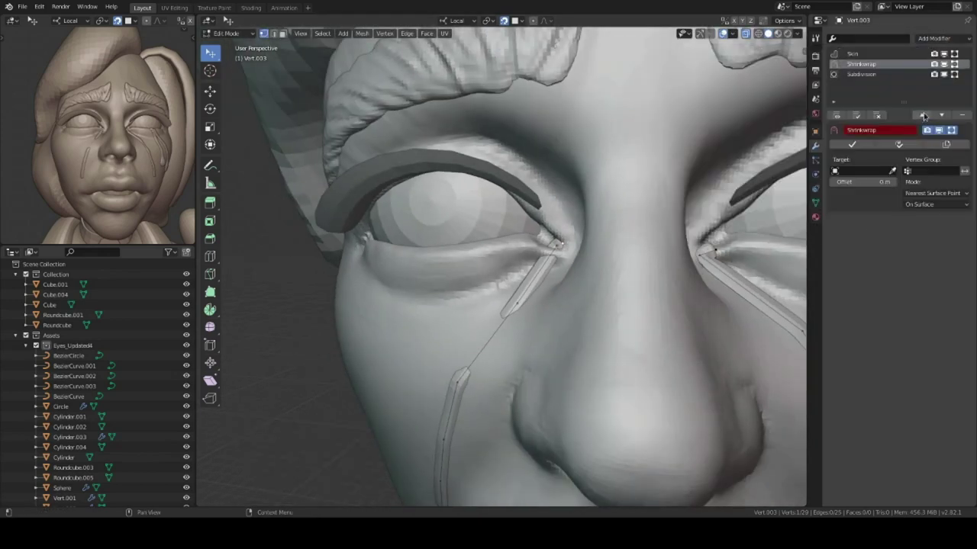
{"action": "left_click", "coordinate": [942, 38]}
{"action": "left_click", "coordinate": [763, 203]}
{"action": "left_click", "coordinate": [922, 115]}
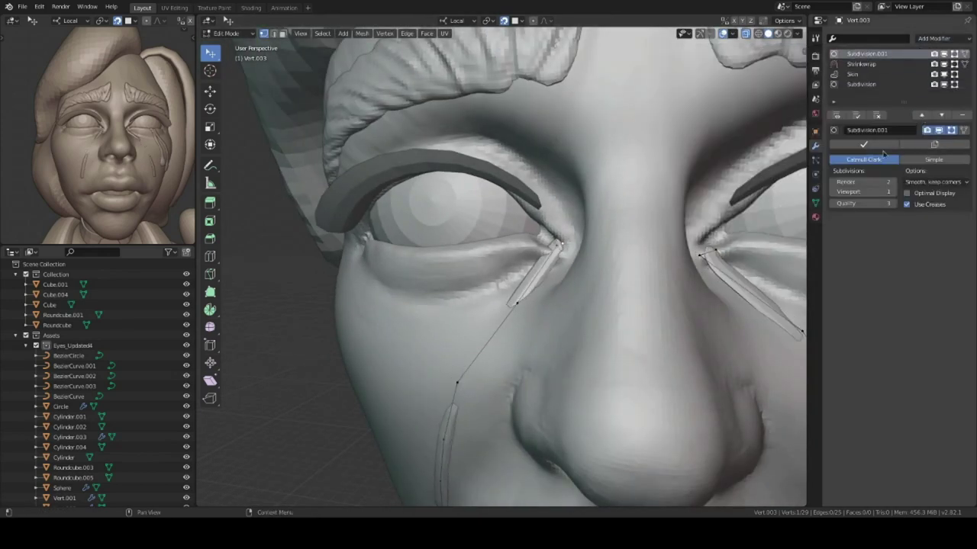
{"action": "left_click", "coordinate": [580, 321]}
Step: Move the tear strip vertices onto the cheek
{"action": "scroll", "coordinate": [580, 320], "scroll_direction": "down", "scroll_amount": 3}
{"action": "middle_click_drag", "start_coordinate": [579, 320], "coordinate": [534, 305]}
{"action": "key", "text": "g"}
{"action": "left_click", "coordinate": [563, 307]}
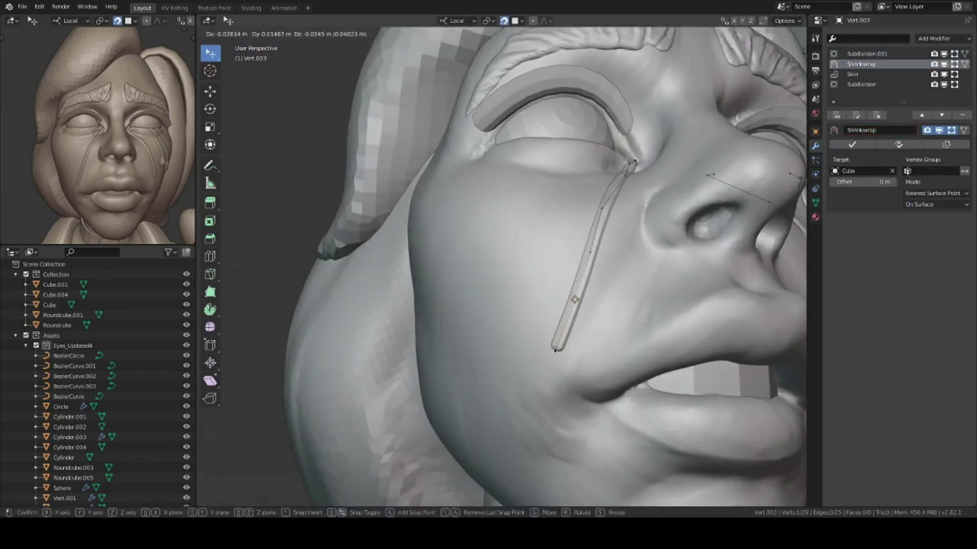
{"action": "scroll", "coordinate": [564, 307], "scroll_direction": "up", "scroll_amount": 3}
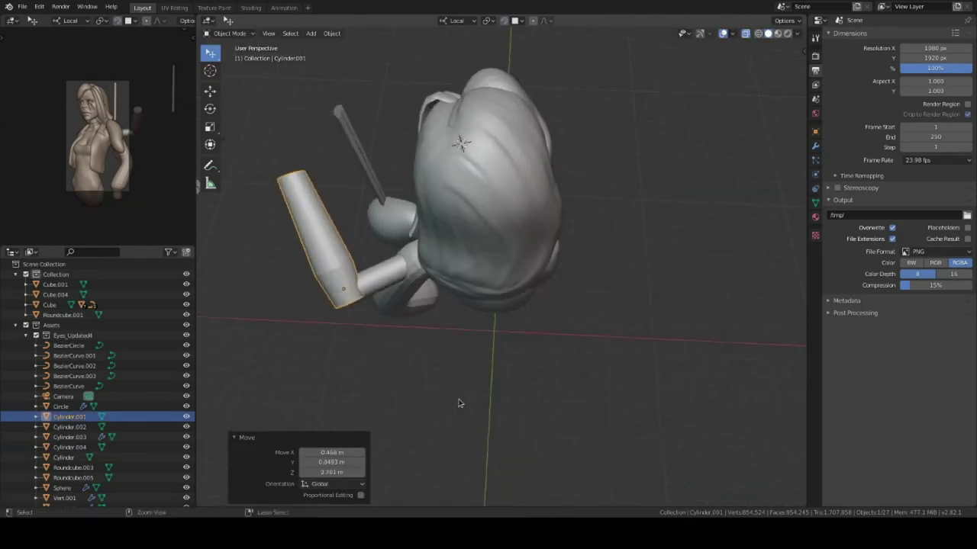
Step: Duplicate the upright arm cylinder, rotate it from top view and move it toward the face
{"action": "middle_click_drag", "start_coordinate": [459, 404], "coordinate": [492, 342]}
{"action": "left_click", "coordinate": [492, 342]}
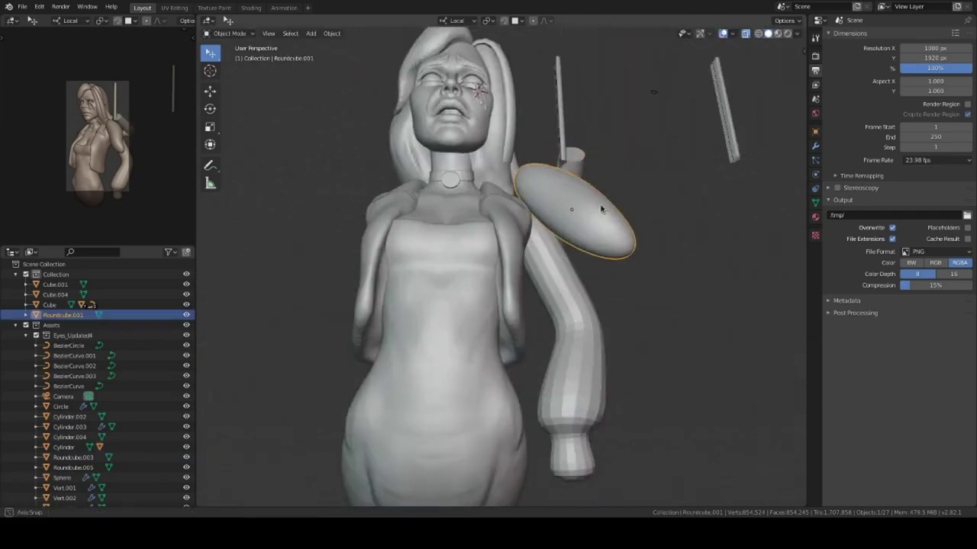
{"action": "mouse_move", "coordinate": [586, 214]}
{"action": "middle_mouse_down"}
{"action": "mouse_move", "coordinate": [635, 249]}
{"action": "mouse_move", "coordinate": [461, 329]}
{"action": "middle_mouse_up"}
{"action": "key", "text": "shift+d"}
{"action": "left_click", "coordinate": [633, 248]}
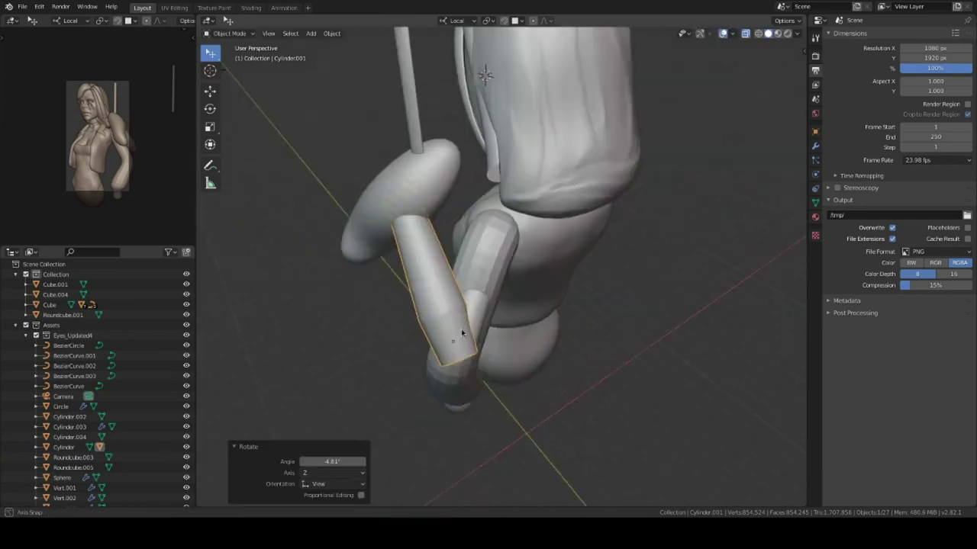
{"action": "key", "text": "KP_7"}
{"action": "key", "text": "r"}
{"action": "left_click", "coordinate": [604, 393]}
{"action": "mouse_move", "coordinate": [605, 393]}
{"action": "middle_mouse_down"}
{"action": "mouse_move", "coordinate": [580, 249]}
{"action": "mouse_move", "coordinate": [606, 219]}
{"action": "mouse_move", "coordinate": [641, 304]}
{"action": "middle_mouse_up"}
{"action": "key", "text": "g"}
{"action": "left_click", "coordinate": [671, 211]}
Step: Make a linked Alt+D copy of the upright cylinder and mirror it with X scale -1
{"action": "key", "text": "KP_0"}
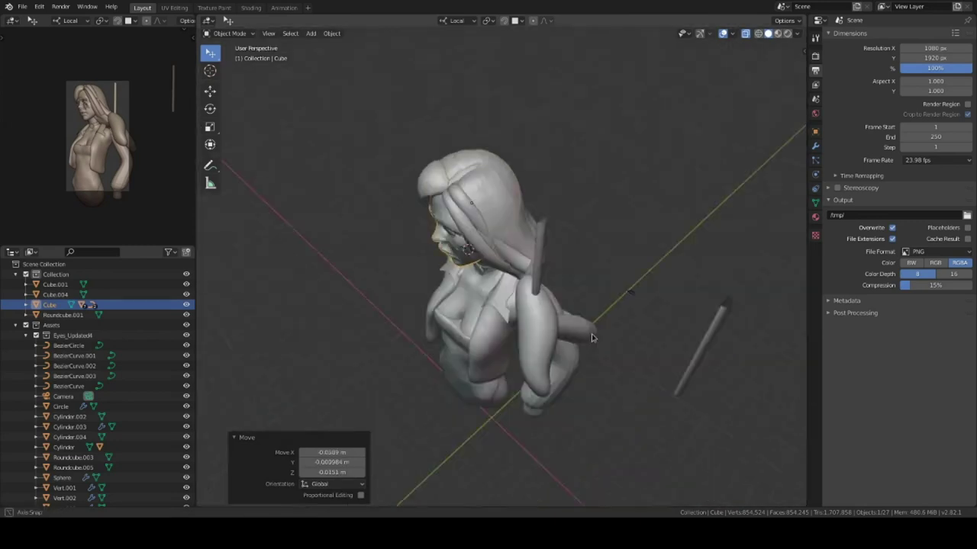
{"action": "left_click", "coordinate": [590, 266]}
{"action": "middle_click_drag", "start_coordinate": [590, 266], "coordinate": [364, 244]}
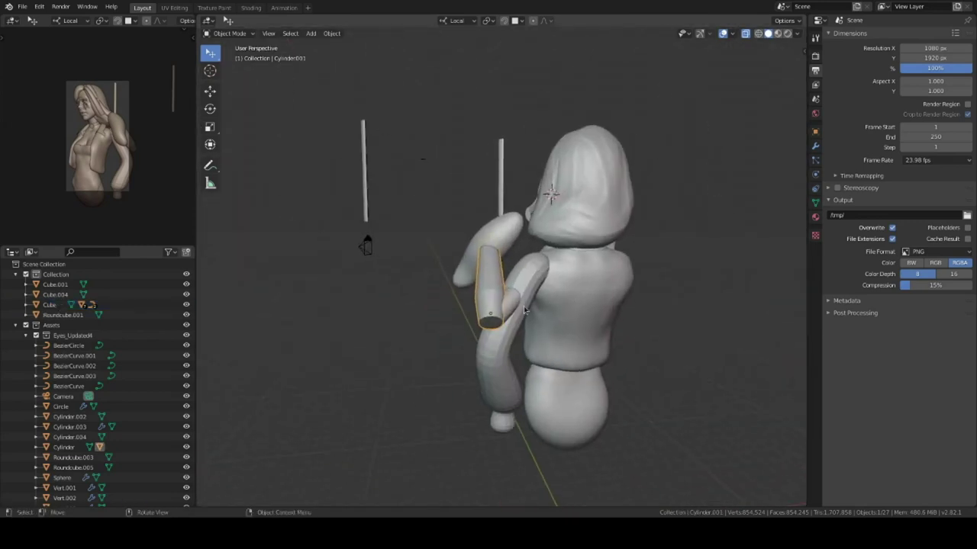
{"action": "left_click", "coordinate": [494, 290]}
{"action": "key", "text": "KP_1"}
{"action": "key", "text": "alt+d"}
{"action": "left_click", "coordinate": [526, 337]}
{"action": "scroll", "coordinate": [526, 337], "scroll_direction": "up", "scroll_amount": 2}
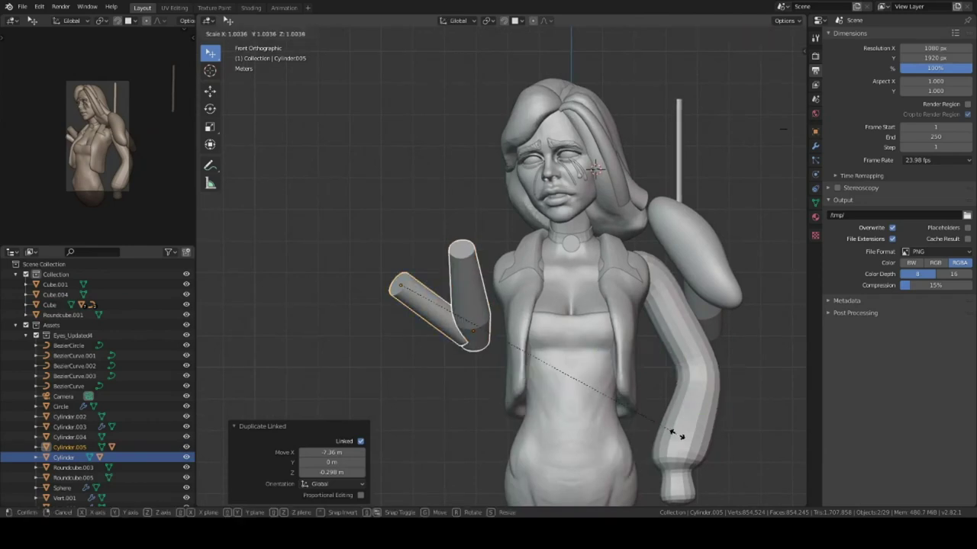
{"action": "key", "text": "Return"}
{"action": "key", "text": "s"}
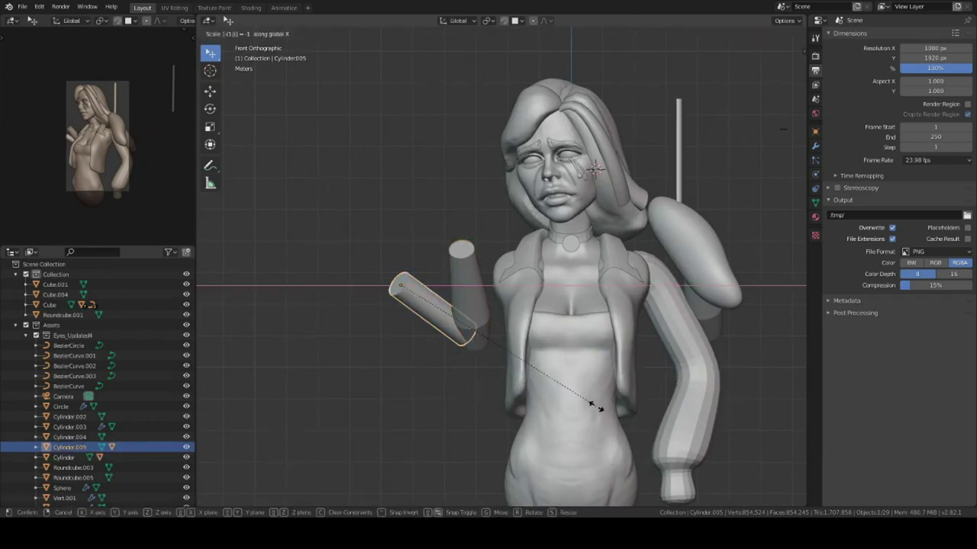
{"action": "key", "text": "Return"}
{"action": "scroll", "coordinate": [523, 338], "scroll_direction": "down", "scroll_amount": 1}
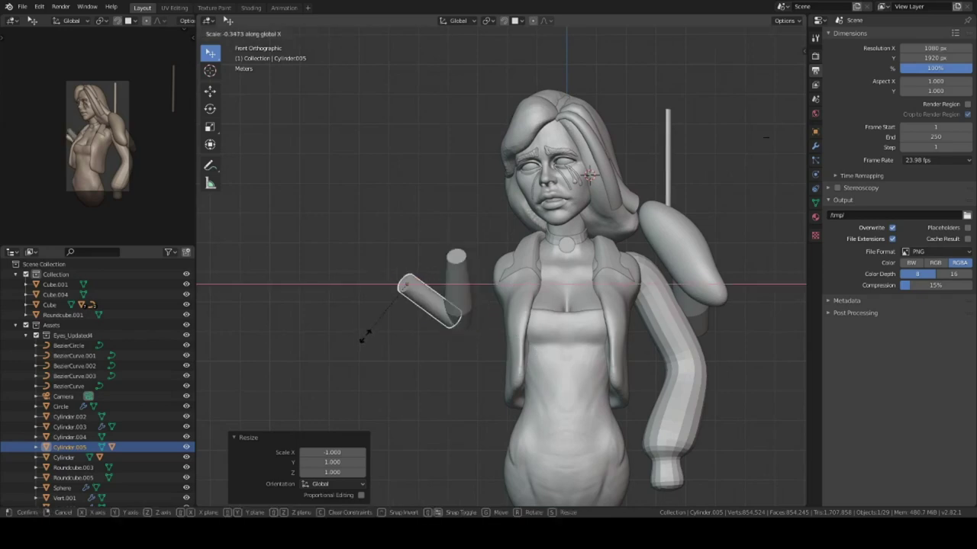
Step: Move the mirrored cylinder beside the shoulder and rotate it into place
{"action": "left_click", "coordinate": [801, 51]}
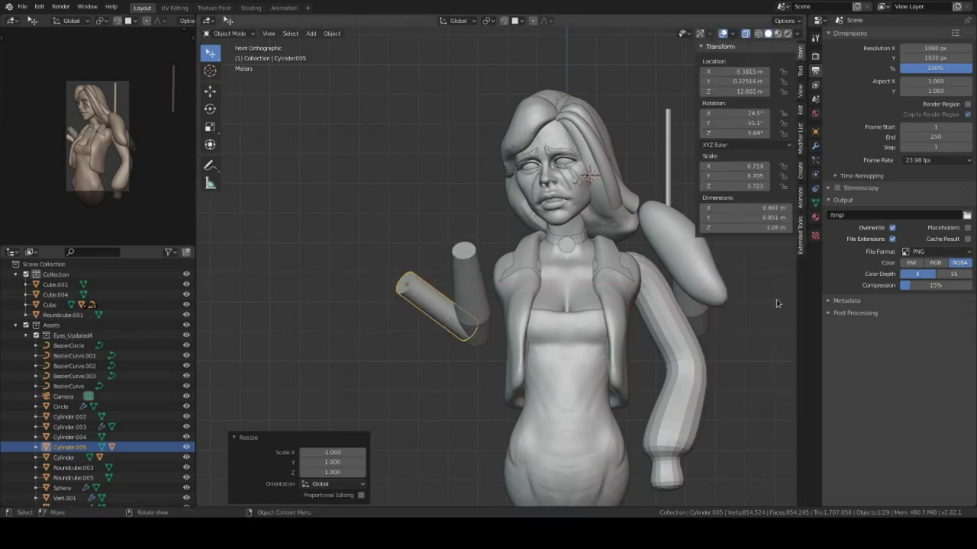
{"action": "key", "text": "g"}
{"action": "left_click", "coordinate": [670, 281]}
{"action": "mouse_move", "coordinate": [670, 281]}
{"action": "middle_mouse_down"}
{"action": "mouse_move", "coordinate": [488, 321]}
{"action": "mouse_move", "coordinate": [549, 290]}
{"action": "mouse_move", "coordinate": [595, 284]}
{"action": "mouse_move", "coordinate": [562, 227]}
{"action": "mouse_move", "coordinate": [649, 270]}
{"action": "middle_mouse_up"}
{"action": "key", "text": "r"}
{"action": "left_click", "coordinate": [504, 305]}
{"action": "scroll", "coordinate": [562, 227], "scroll_direction": "down", "scroll_amount": 3}
{"action": "key", "text": "r"}
{"action": "left_click", "coordinate": [574, 296]}
{"action": "mouse_move", "coordinate": [574, 296]}
{"action": "middle_mouse_down"}
{"action": "mouse_move", "coordinate": [588, 282]}
{"action": "mouse_move", "coordinate": [752, 267]}
{"action": "mouse_move", "coordinate": [740, 300]}
{"action": "mouse_move", "coordinate": [542, 259]}
{"action": "mouse_move", "coordinate": [543, 286]}
{"action": "mouse_move", "coordinate": [580, 251]}
{"action": "middle_mouse_up"}
Step: Rotate the other shoulder cylinder, Cylinder.006, to angle across the chest
{"action": "left_click", "coordinate": [511, 290]}
{"action": "key", "text": "r"}
{"action": "left_click", "coordinate": [583, 286]}
{"action": "key", "text": "r"}
{"action": "left_click", "coordinate": [541, 260]}
{"action": "left_click", "coordinate": [595, 183]}
Step: Move the long rod BezierCurve.001 to a new position
{"action": "key", "text": "g"}
{"action": "left_click", "coordinate": [602, 235]}
{"action": "scroll", "coordinate": [573, 272], "scroll_direction": "up", "scroll_amount": 2}
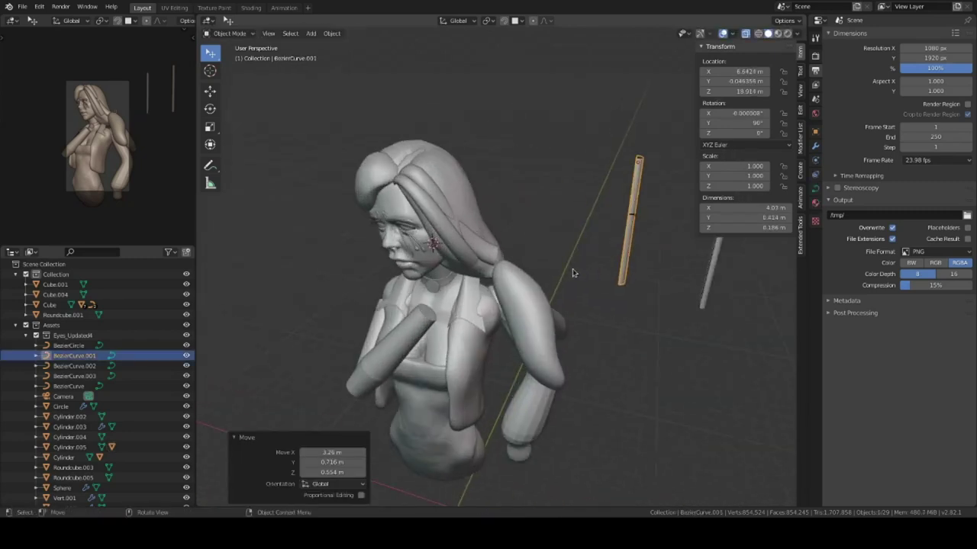
Step: Reshape the Vert.002 arm by moving two groups of its vertices in Edit Mode
{"action": "left_click", "coordinate": [554, 284]}
{"action": "mouse_move", "coordinate": [555, 285]}
{"action": "middle_mouse_down"}
{"action": "mouse_move", "coordinate": [615, 318]}
{"action": "mouse_move", "coordinate": [446, 373]}
{"action": "middle_mouse_up"}
{"action": "key", "text": "Tab"}
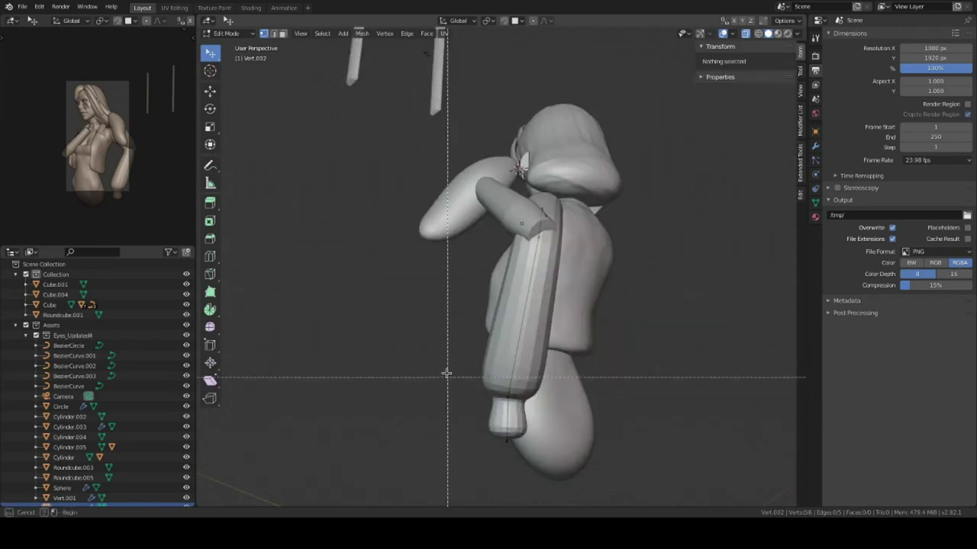
{"action": "left_click_drag", "start_coordinate": [447, 373], "coordinate": [549, 229]}
{"action": "key", "text": "g"}
{"action": "left_click", "coordinate": [550, 229]}
{"action": "mouse_move", "coordinate": [549, 229]}
{"action": "middle_mouse_down"}
{"action": "mouse_move", "coordinate": [589, 244]}
{"action": "mouse_move", "coordinate": [429, 279]}
{"action": "mouse_move", "coordinate": [654, 277]}
{"action": "middle_mouse_up"}
{"action": "key", "text": "g"}
{"action": "key", "text": "Tab"}
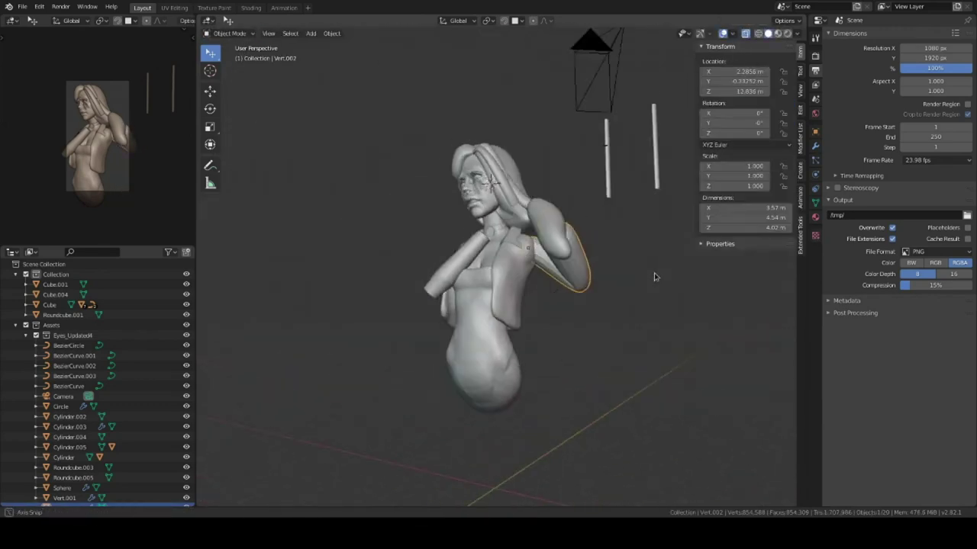
Step: Duplicate the arm and bend the copy's forearm upward by rotating and moving its vertices
{"action": "key", "text": "shift+d"}
{"action": "left_click", "coordinate": [568, 347]}
{"action": "scroll", "coordinate": [568, 347], "scroll_direction": "up", "scroll_amount": 3}
{"action": "mouse_move", "coordinate": [568, 347]}
{"action": "middle_mouse_down"}
{"action": "mouse_move", "coordinate": [427, 305]}
{"action": "mouse_move", "coordinate": [441, 192]}
{"action": "mouse_move", "coordinate": [579, 251]}
{"action": "mouse_move", "coordinate": [666, 270]}
{"action": "middle_mouse_up"}
{"action": "key", "text": "Tab"}
{"action": "left_click", "coordinate": [441, 192], "text": "ctrl"}
{"action": "key", "text": "r"}
{"action": "left_click", "coordinate": [473, 199]}
{"action": "key", "text": "g"}
{"action": "left_click", "coordinate": [647, 318]}
Step: Return to Object Mode and view the posed arms in front orthographic view
{"action": "middle_click_drag", "start_coordinate": [647, 318], "coordinate": [549, 305]}
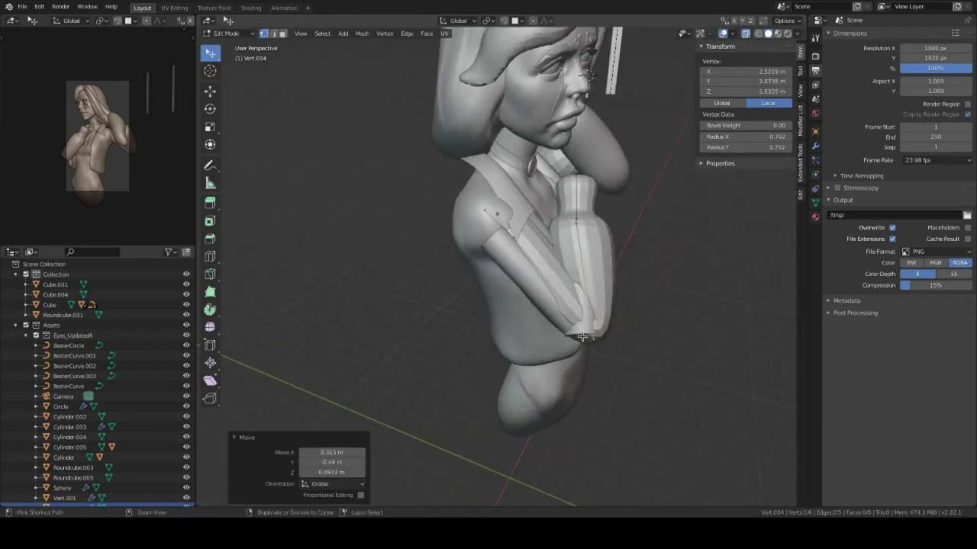
{"action": "scroll", "coordinate": [462, 293], "scroll_direction": "up", "scroll_amount": 3}
{"action": "scroll", "coordinate": [462, 293], "scroll_direction": "down", "scroll_amount": 3}
{"action": "mouse_move", "coordinate": [463, 293]}
{"action": "middle_mouse_down"}
{"action": "mouse_move", "coordinate": [609, 253]}
{"action": "mouse_move", "coordinate": [543, 274]}
{"action": "middle_mouse_up"}
{"action": "key", "text": "Tab"}
{"action": "key", "text": "KP_1"}
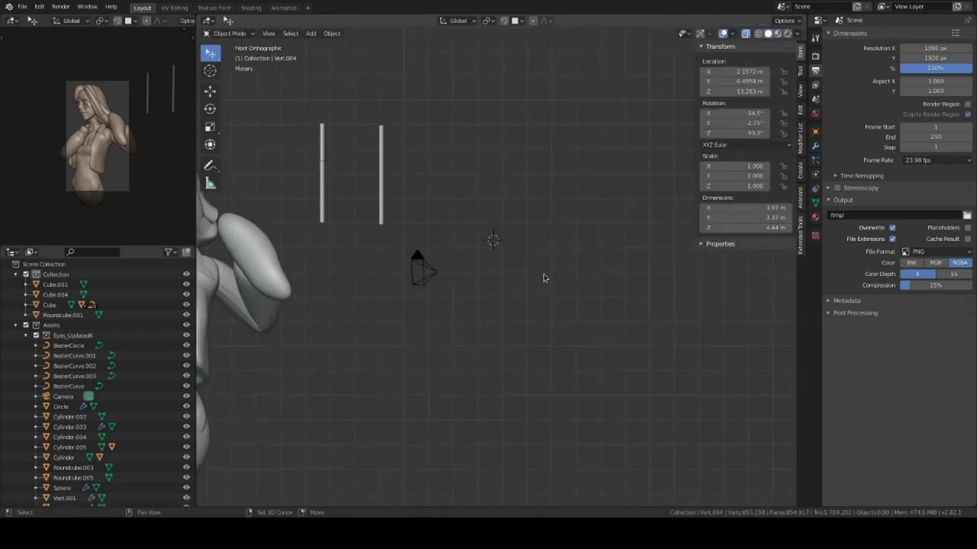
Step: Add a single-vertex object and extrude it into the first edges of the blade outline
{"action": "key", "text": "shift+a"}
{"action": "left_click", "coordinate": [591, 241]}
{"action": "left_click", "coordinate": [562, 210]}
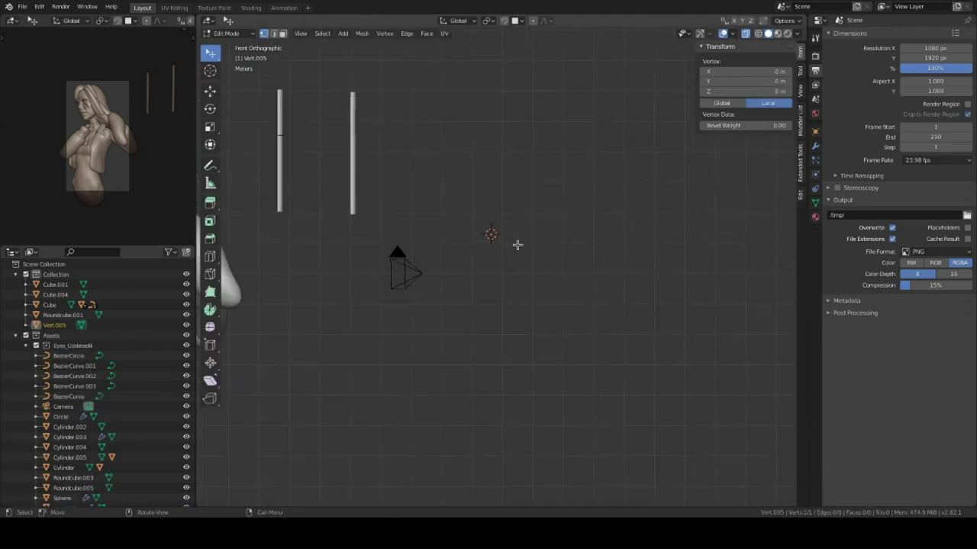
{"action": "left_click", "coordinate": [522, 206]}
{"action": "scroll", "coordinate": [523, 205], "scroll_direction": "up", "scroll_amount": 1}
{"action": "left_click", "coordinate": [500, 142]}
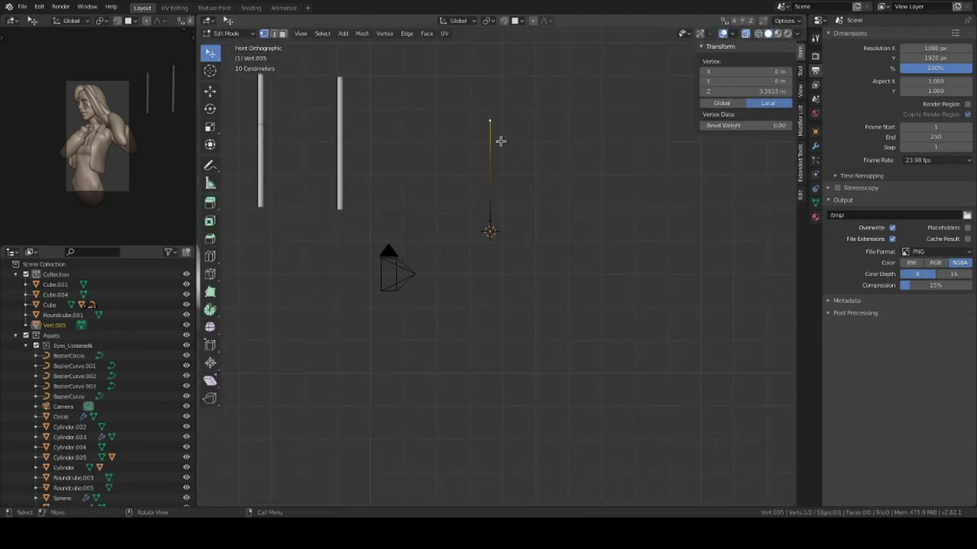
{"action": "left_click", "coordinate": [511, 239]}
{"action": "scroll", "coordinate": [526, 218], "scroll_direction": "up", "scroll_amount": 2}
{"action": "left_click", "coordinate": [507, 342]}
Step: Extend another vertex, then slide the two bottom vertices down along their edges
{"action": "left_click", "coordinate": [483, 205]}
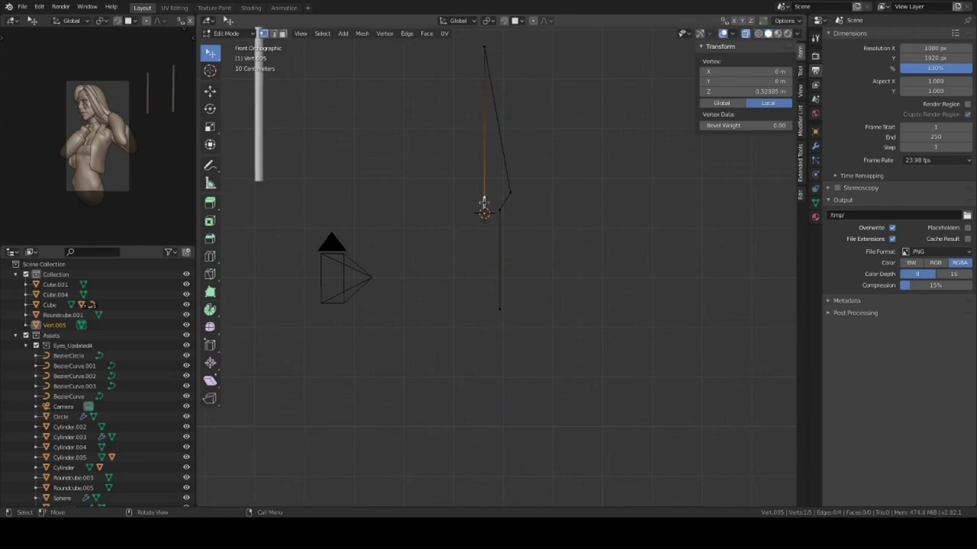
{"action": "left_click", "coordinate": [473, 254]}
{"action": "left_click", "coordinate": [500, 290]}
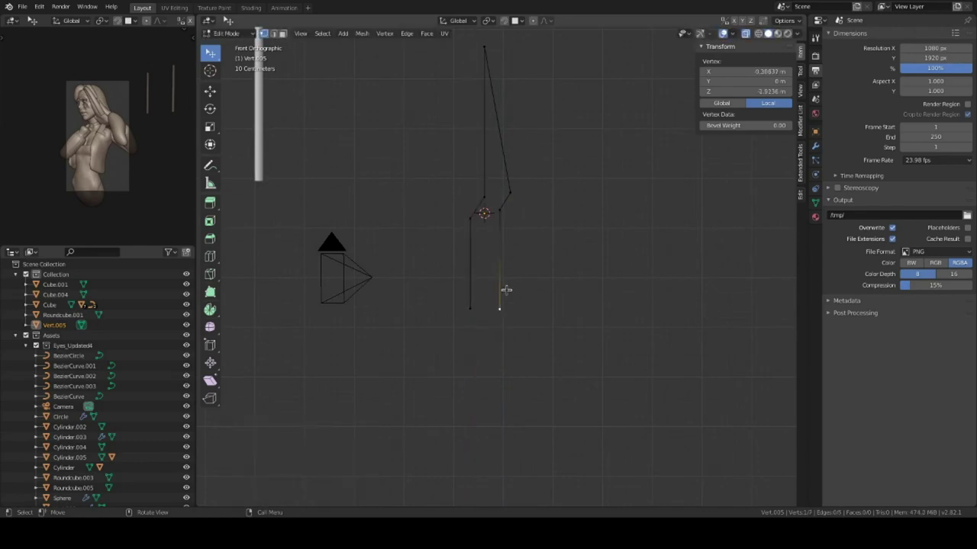
{"action": "left_click_drag", "start_coordinate": [457, 293], "coordinate": [521, 338]}
{"action": "key", "text": "g"}
{"action": "key", "text": "g"}
{"action": "left_click", "coordinate": [510, 222]}
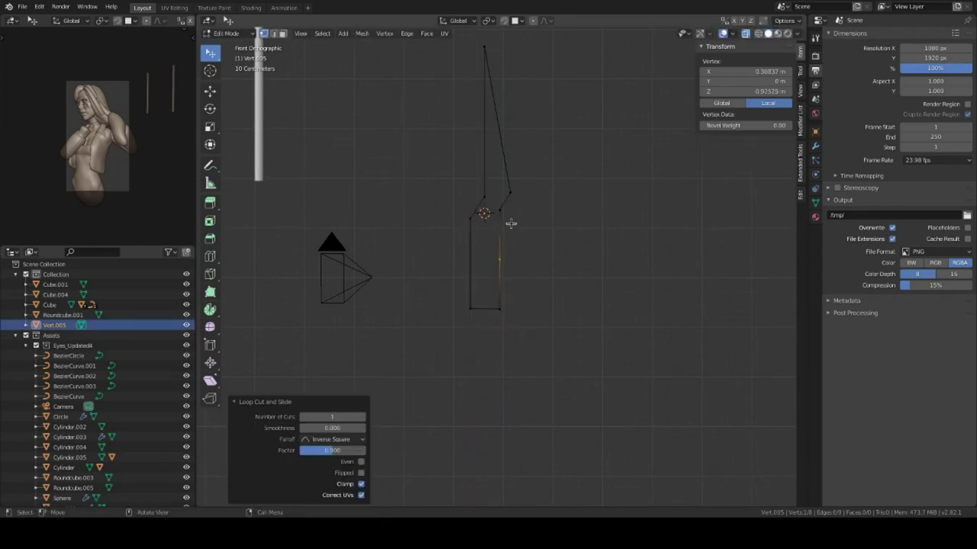
{"action": "left_click", "coordinate": [506, 308]}
{"action": "left_click", "coordinate": [516, 321]}
Step: Reposition a vertex and flatten the selected vertices into one vertical line
{"action": "scroll", "coordinate": [508, 285], "scroll_direction": "up", "scroll_amount": 1}
{"action": "key", "text": "g"}
{"action": "left_click", "coordinate": [505, 290]}
{"action": "left_click", "coordinate": [453, 383]}
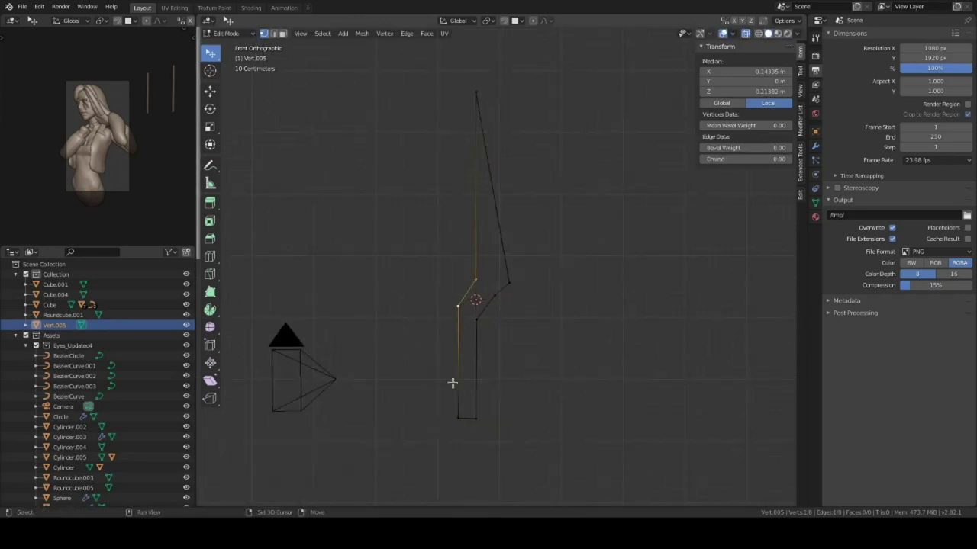
{"action": "left_click", "coordinate": [527, 258]}
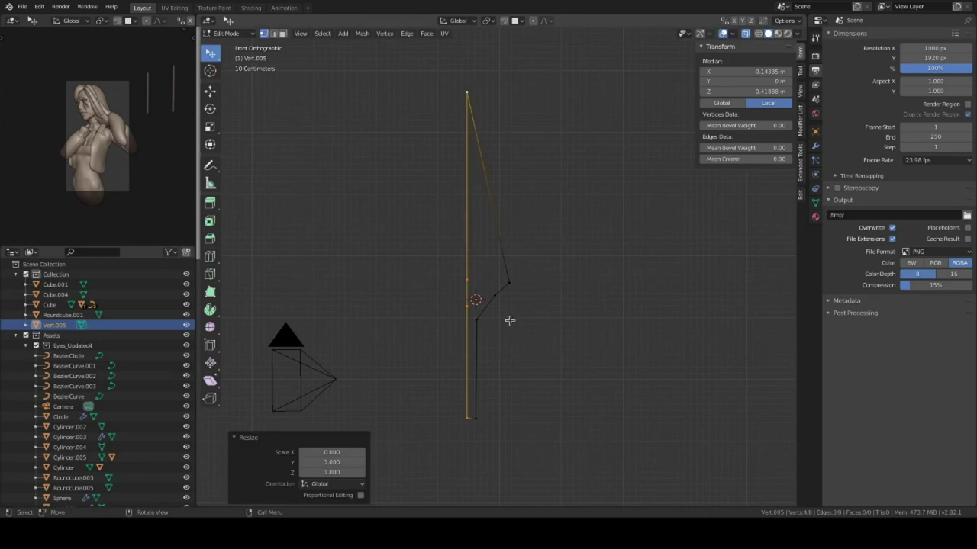
{"action": "key", "text": "g"}
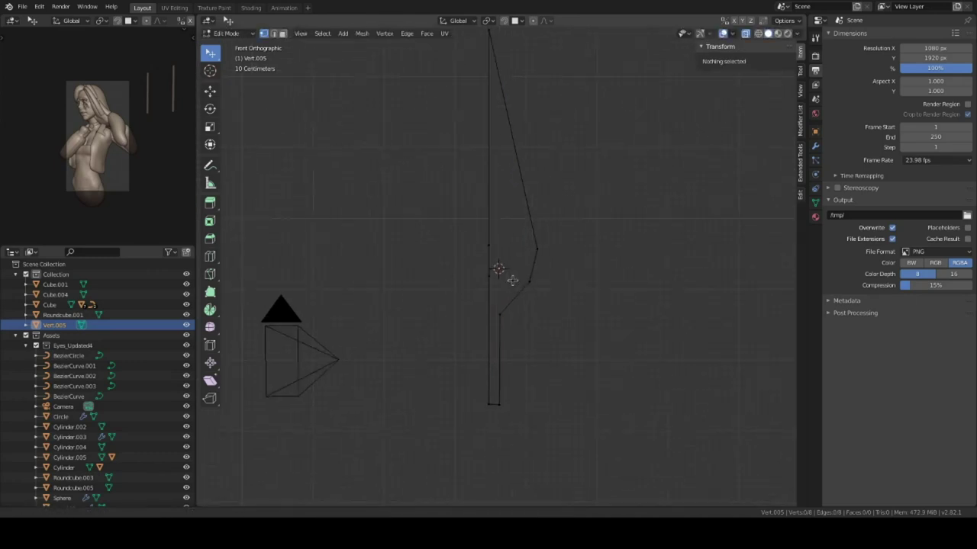
{"action": "scroll", "coordinate": [529, 253], "scroll_direction": "down", "scroll_amount": 1}
Step: Move the blade's top vertex sideways into a point, scale two vertices along X, and lower one
{"action": "left_click", "coordinate": [497, 133]}
{"action": "key", "text": "g"}
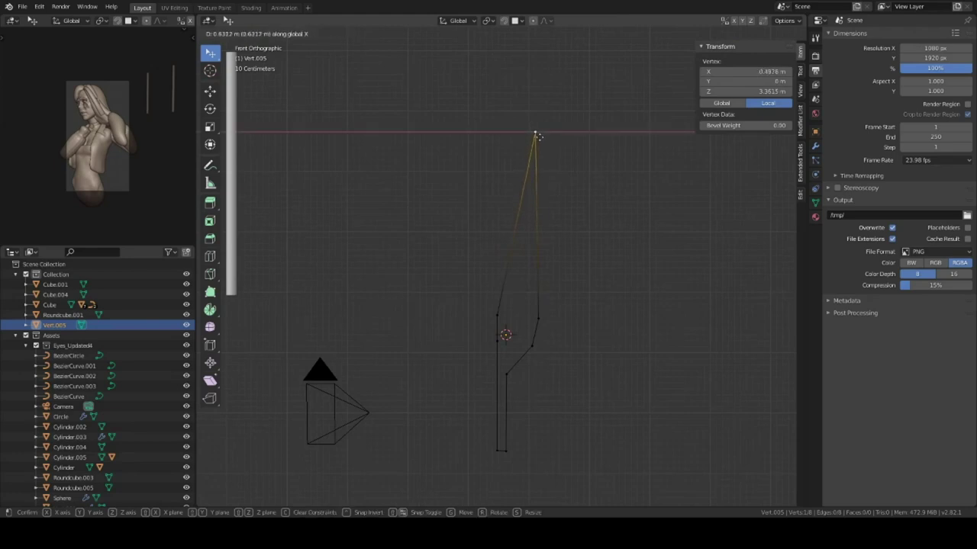
{"action": "left_click", "coordinate": [537, 135]}
{"action": "left_click", "coordinate": [538, 319], "text": "shift"}
{"action": "key", "text": "s"}
{"action": "key", "text": "x"}
{"action": "left_click", "coordinate": [541, 337]}
{"action": "left_click", "coordinate": [539, 322]}
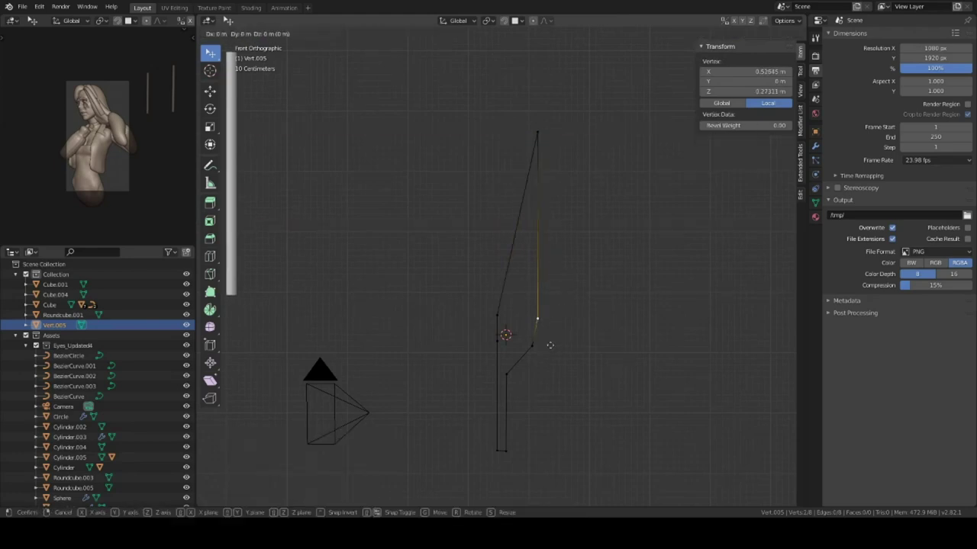
{"action": "left_click", "coordinate": [524, 359]}
Step: Shift the blade's vertical edge along X and dissolve one redundant edge vertex
{"action": "middle_click_drag", "start_coordinate": [524, 359], "coordinate": [534, 314], "text": "shift"}
{"action": "left_click", "coordinate": [516, 366]}
{"action": "key", "text": "g"}
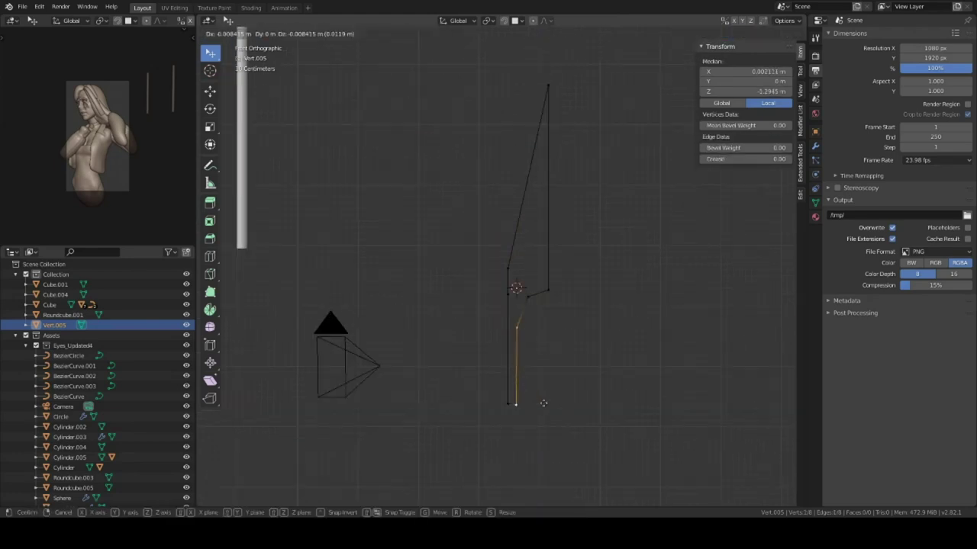
{"action": "left_click", "coordinate": [551, 403]}
{"action": "left_click", "coordinate": [535, 316]}
{"action": "key", "text": "ctrl+x"}
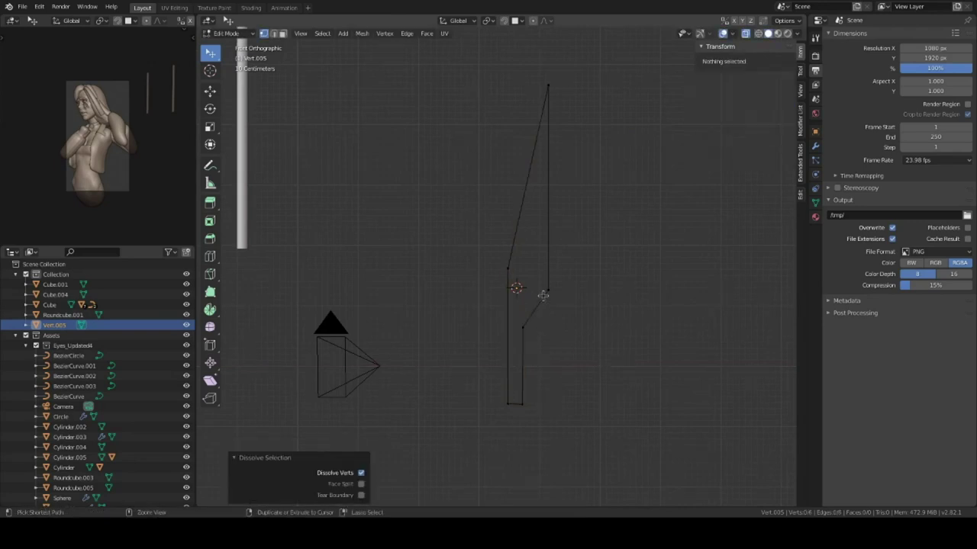
Step: Add an octagon circle, rotate it 90 degrees, and place it below the blade
{"action": "scroll", "coordinate": [557, 263], "scroll_direction": "down", "scroll_amount": 2}
{"action": "key", "text": "shift+a"}
{"action": "left_click", "coordinate": [509, 312]}
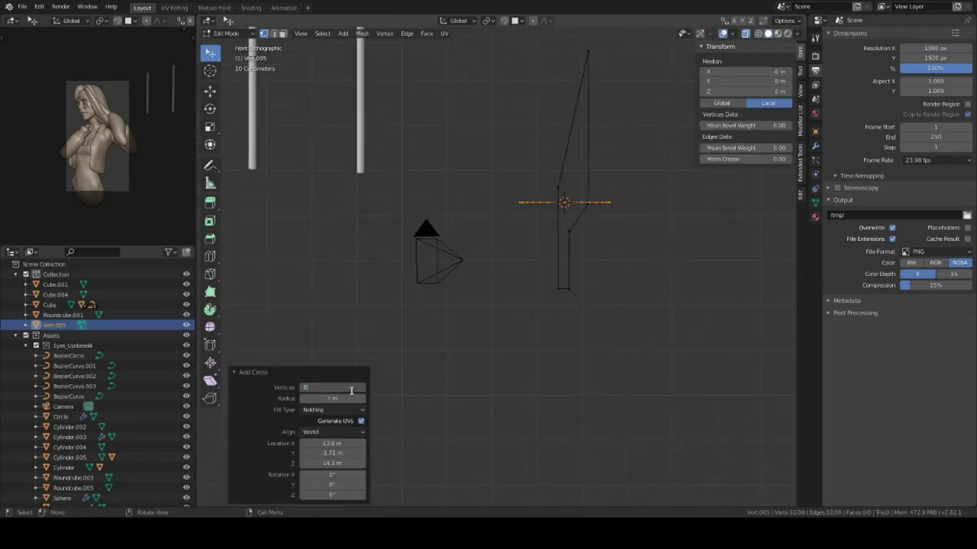
{"action": "key", "text": "0"}
{"action": "key", "text": "Return"}
{"action": "key", "text": "g"}
{"action": "left_click", "coordinate": [570, 294]}
{"action": "scroll", "coordinate": [596, 316], "scroll_direction": "up", "scroll_amount": 1}
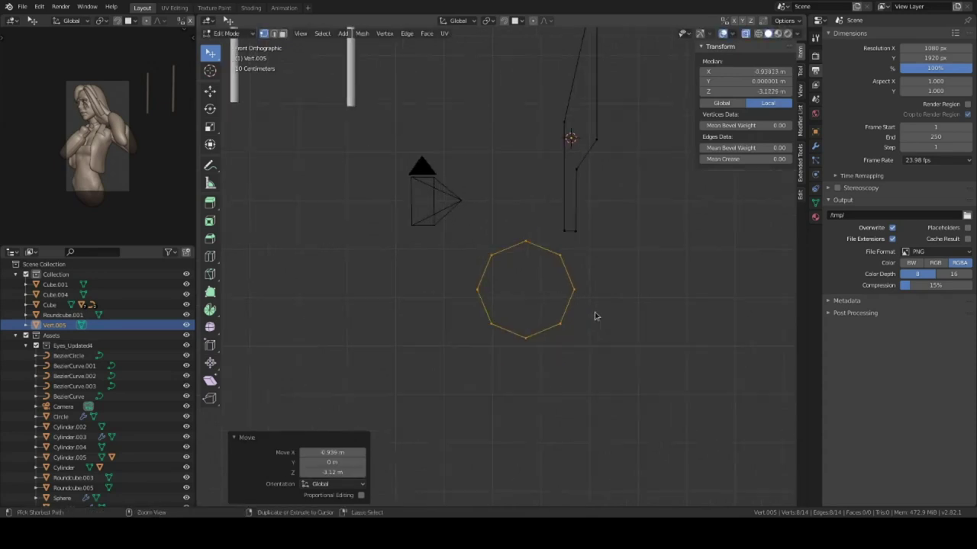
{"action": "scroll", "coordinate": [584, 351], "scroll_direction": "up", "scroll_amount": 1}
Step: Reshape the octagon into a handle ring, lining up its right-side vertices vertically
{"action": "left_click", "coordinate": [529, 264]}
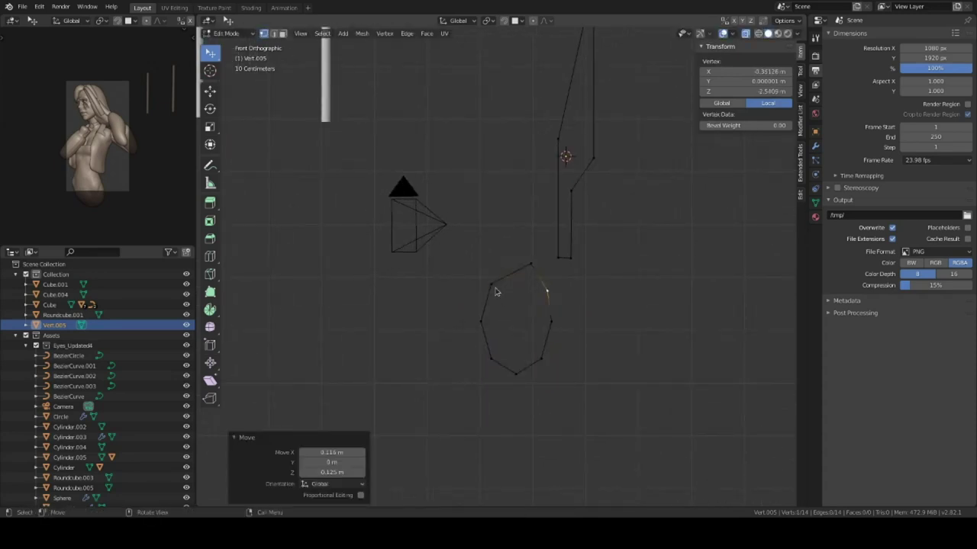
{"action": "left_click_drag", "start_coordinate": [535, 268], "coordinate": [531, 270]}
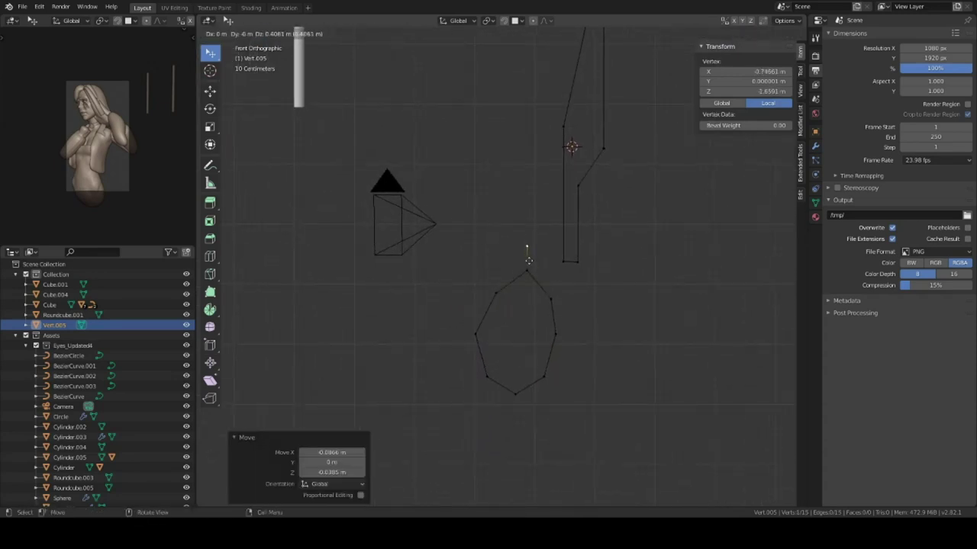
{"action": "key", "text": "Escape"}
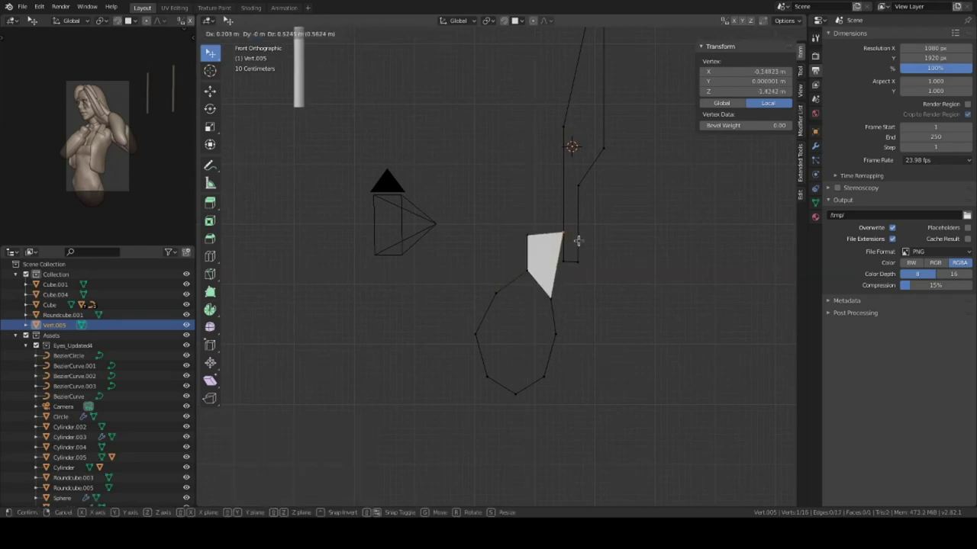
{"action": "left_click", "coordinate": [578, 423]}
{"action": "key", "text": "ctrl+z"}
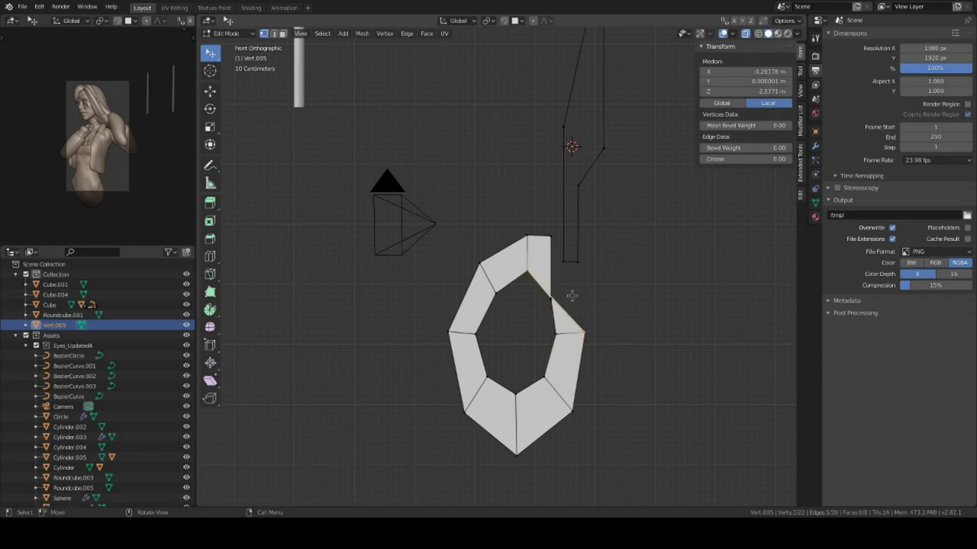
{"action": "left_click", "coordinate": [574, 251]}
{"action": "left_click", "coordinate": [573, 197]}
{"action": "key", "text": "ctrl+z"}
{"action": "key", "text": "Escape"}
{"action": "key", "text": "Escape"}
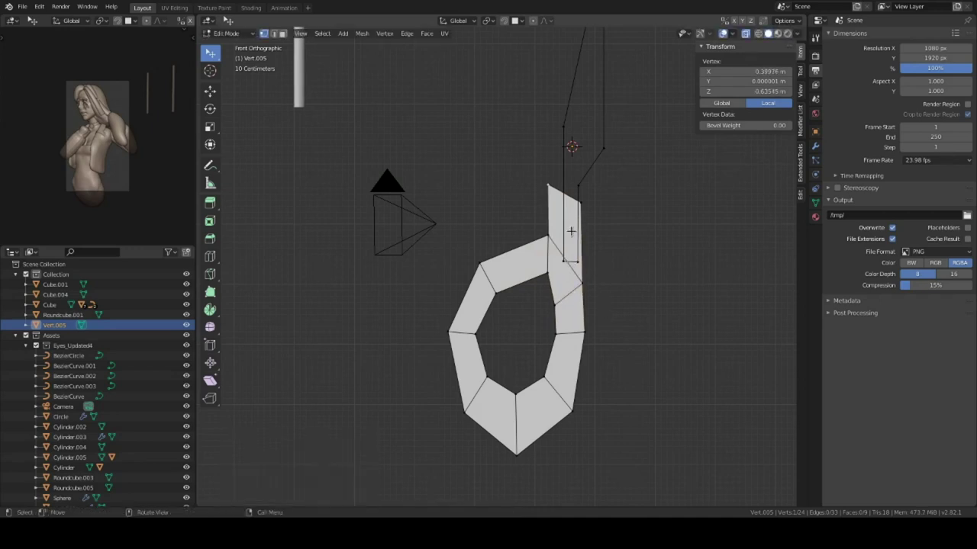
{"action": "type", "text": "0"}
{"action": "key", "text": "Return"}
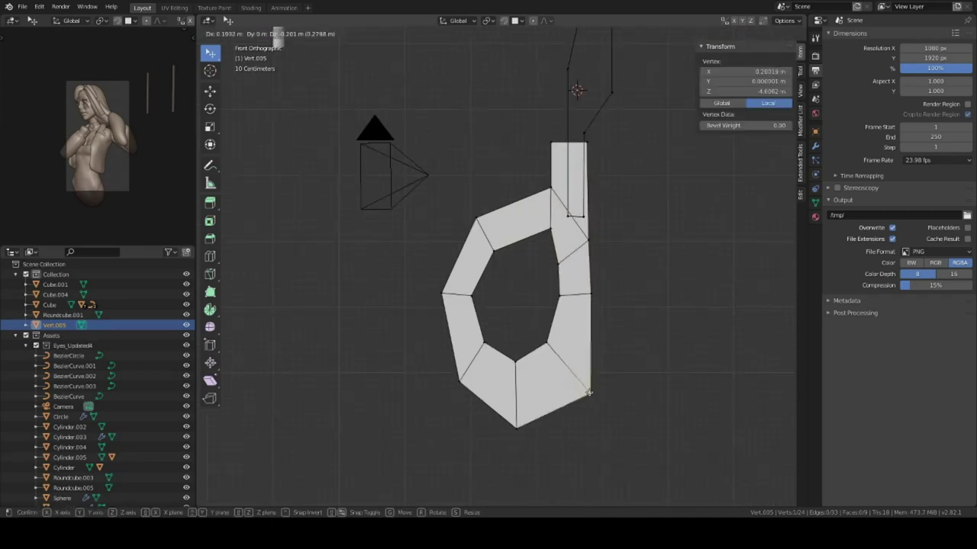
Step: Bring up the Add Modifier list in the modifier properties
{"action": "left_click", "coordinate": [594, 317]}
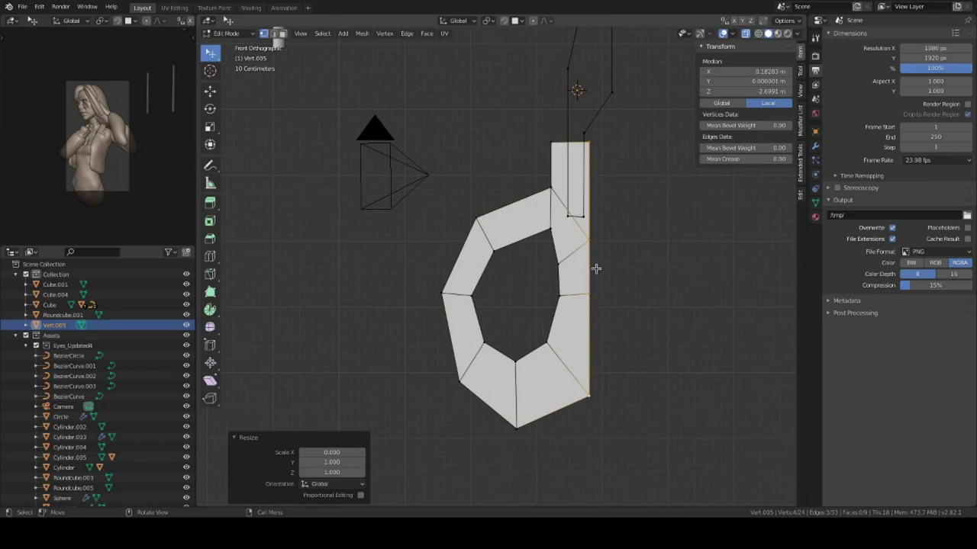
{"action": "scroll", "coordinate": [583, 305], "scroll_direction": "down", "scroll_amount": 3}
{"action": "scroll", "coordinate": [577, 332], "scroll_direction": "up", "scroll_amount": 1}
{"action": "left_click", "coordinate": [814, 145]}
{"action": "left_click", "coordinate": [942, 38]}
Step: Add a Subdivision Surface modifier and a Solidify modifier with 0.34 m thickness
{"action": "left_click", "coordinate": [780, 209]}
{"action": "scroll", "coordinate": [558, 307], "scroll_direction": "up", "scroll_amount": 2}
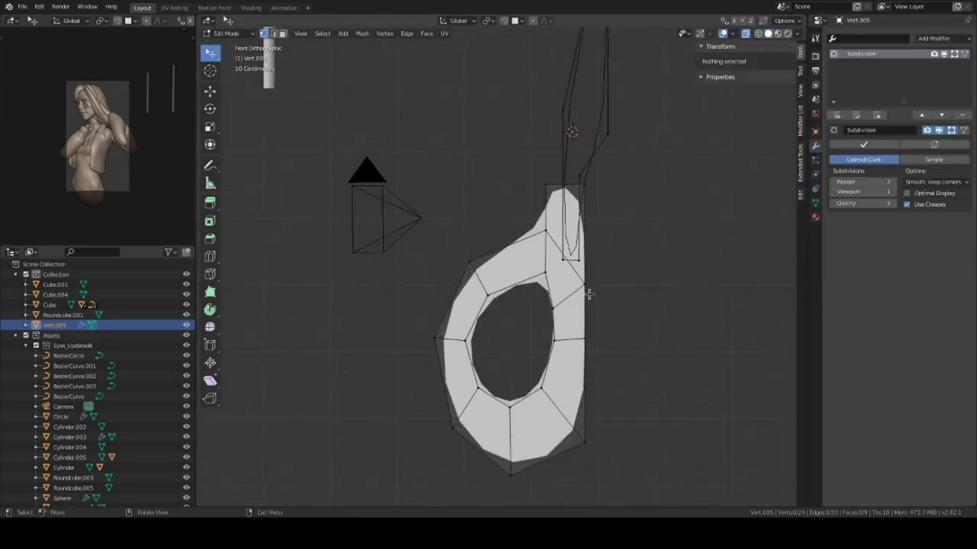
{"action": "scroll", "coordinate": [558, 307], "scroll_direction": "up", "scroll_amount": 1}
{"action": "left_click", "coordinate": [603, 297]}
{"action": "left_click", "coordinate": [942, 39]}
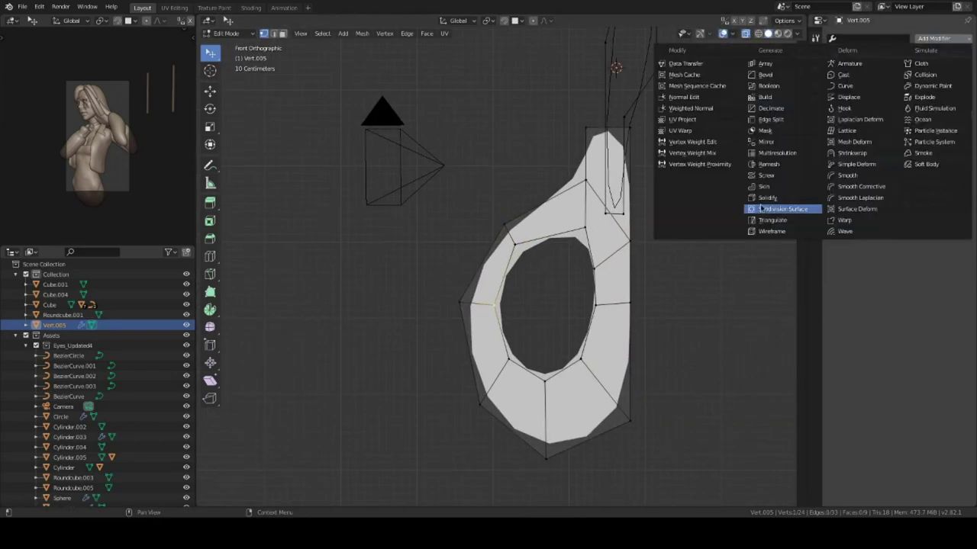
{"action": "left_click", "coordinate": [763, 220]}
{"action": "left_click_drag", "start_coordinate": [877, 160], "coordinate": [896, 160]}
{"action": "mouse_move", "coordinate": [654, 266]}
{"action": "middle_mouse_down"}
{"action": "mouse_move", "coordinate": [549, 229]}
{"action": "mouse_move", "coordinate": [556, 350]}
{"action": "mouse_move", "coordinate": [551, 331]}
{"action": "mouse_move", "coordinate": [585, 267]}
{"action": "mouse_move", "coordinate": [577, 283]}
{"action": "mouse_move", "coordinate": [629, 292]}
{"action": "mouse_move", "coordinate": [654, 236]}
{"action": "mouse_move", "coordinate": [668, 229]}
{"action": "middle_mouse_up"}
{"action": "scroll", "coordinate": [543, 227], "scroll_direction": "up", "scroll_amount": 2}
Step: Separate the selected blade into its own object, Vert.006, and return to Object Mode
{"action": "key", "text": "ctrl+r"}
{"action": "left_click", "coordinate": [576, 301]}
{"action": "right_click", "coordinate": [576, 301]}
{"action": "key", "text": "p"}
{"action": "left_click", "coordinate": [576, 301]}
{"action": "key", "text": "Tab"}
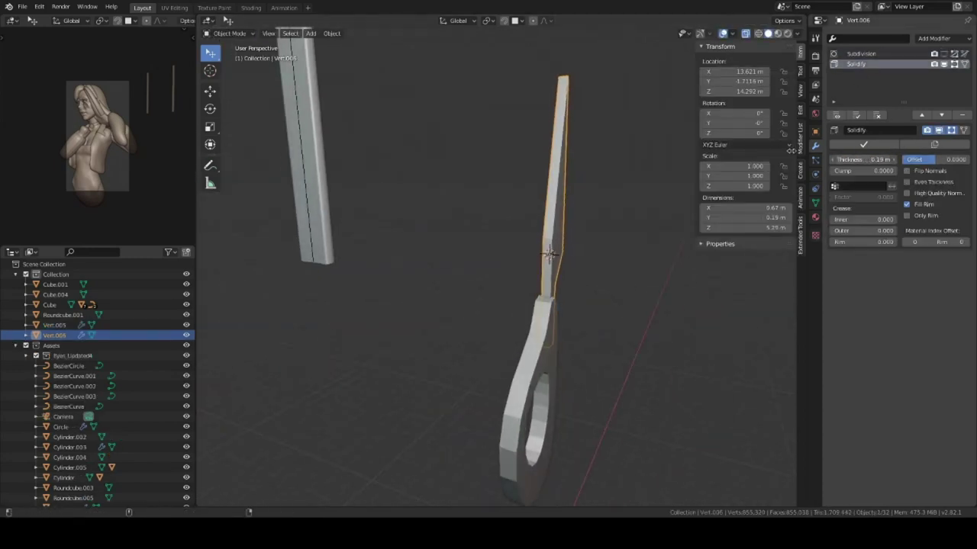
Step: In front and top views, frame the blade Vert.006 and then select the handle Vert.005
{"action": "key", "text": "KP_1"}
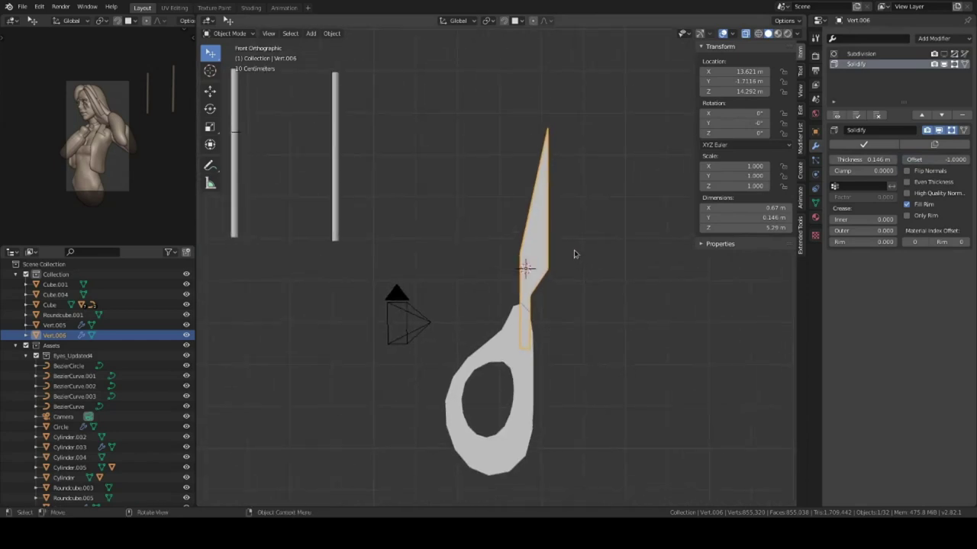
{"action": "left_click", "coordinate": [542, 281]}
{"action": "key", "text": "KP_Decimal"}
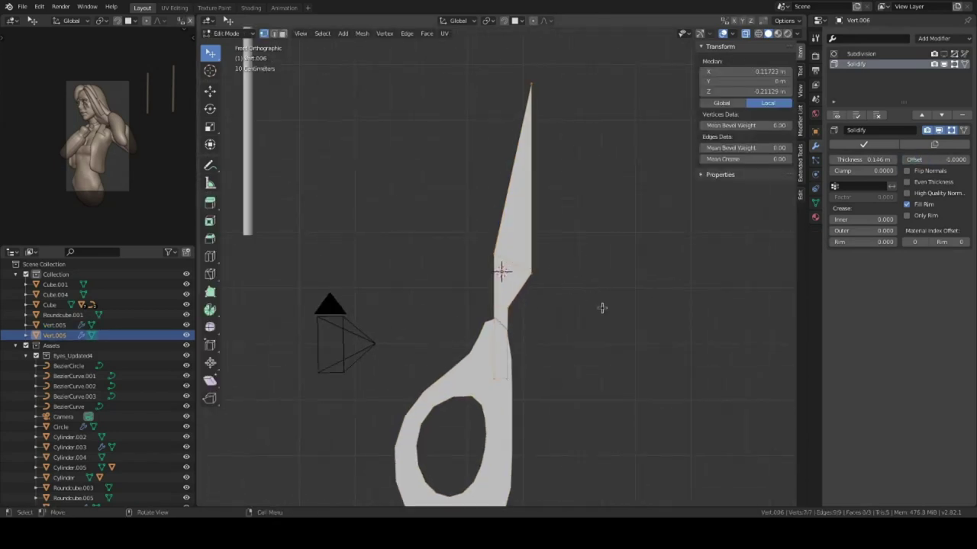
{"action": "left_click", "coordinate": [543, 330]}
{"action": "key", "text": "KP_Decimal"}
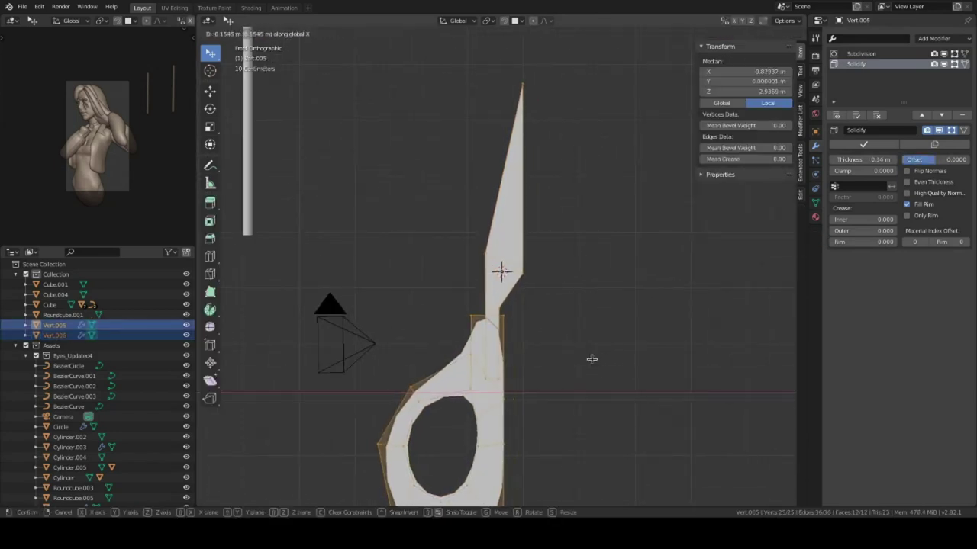
{"action": "key", "text": "KP_7"}
{"action": "left_click", "coordinate": [509, 297]}
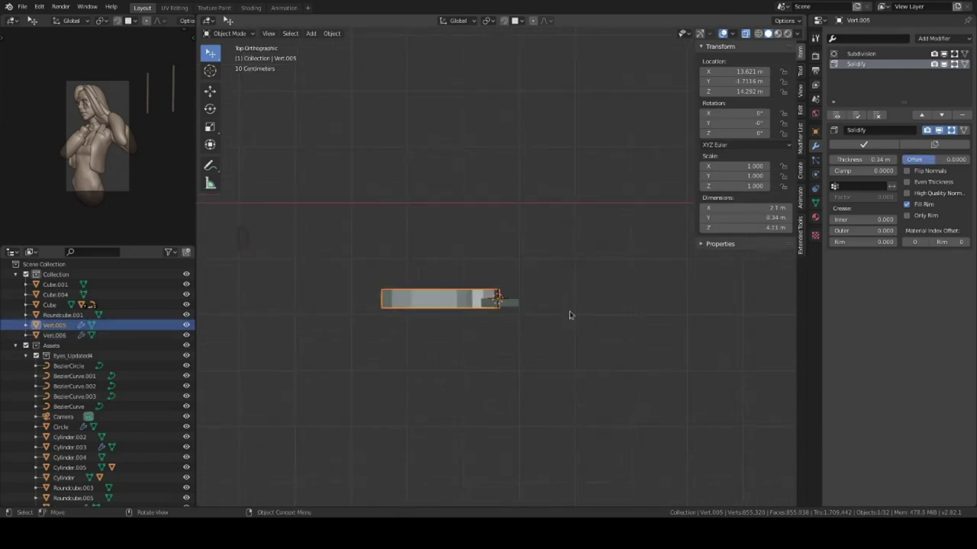
Step: Add a Mirror modifier to the handle and shift the handle half along X for a second loop
{"action": "left_click", "coordinate": [944, 38]}
{"action": "left_click", "coordinate": [773, 164]}
{"action": "key", "text": "KP_1"}
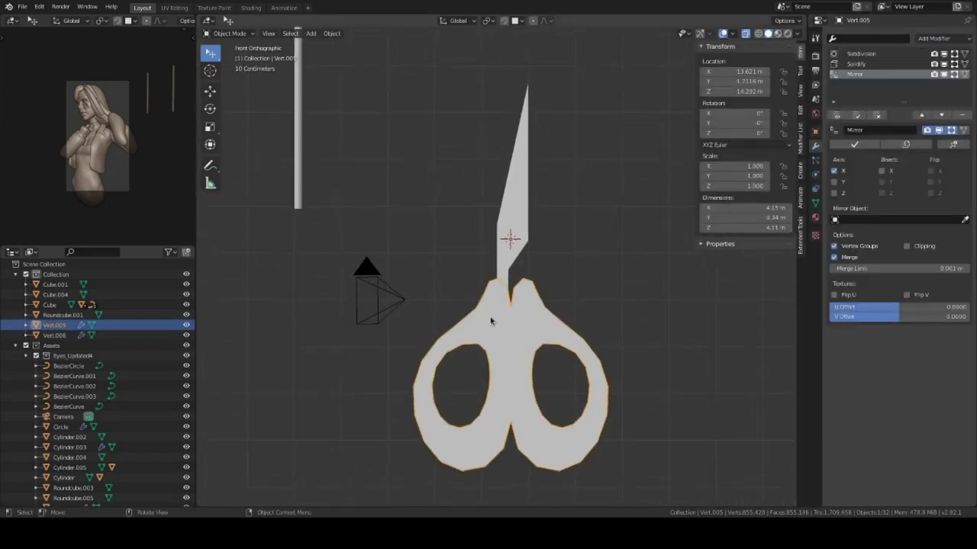
{"action": "key", "text": "Tab"}
{"action": "key", "text": "g"}
{"action": "key", "text": "x"}
{"action": "left_click", "coordinate": [626, 346]}
{"action": "key", "text": "alt+a"}
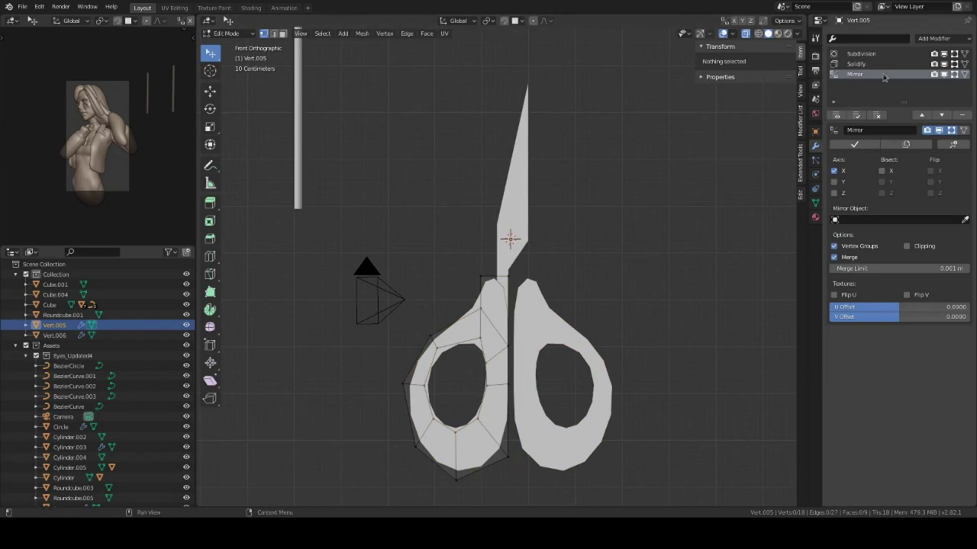
{"action": "key", "text": "Tab"}
Step: Select the blade Vert.006 and reduce its Solidify thickness
{"action": "left_click", "coordinate": [565, 320]}
{"action": "mouse_move", "coordinate": [565, 321]}
{"action": "middle_mouse_down"}
{"action": "mouse_move", "coordinate": [604, 329]}
{"action": "mouse_move", "coordinate": [618, 320]}
{"action": "middle_mouse_up"}
{"action": "left_click_drag", "start_coordinate": [856, 158], "coordinate": [833, 157]}
{"action": "key", "text": "KP_1"}
{"action": "key", "text": "KP_7"}
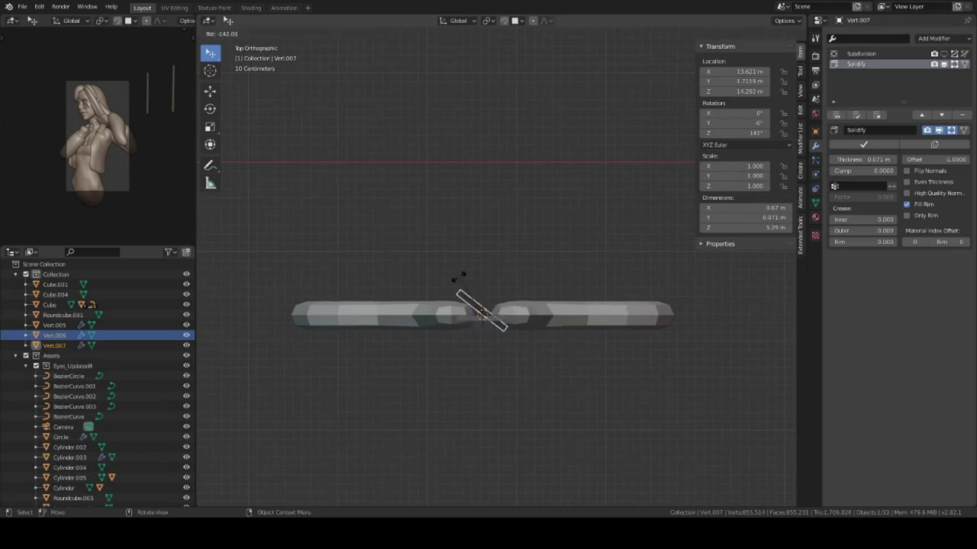
Step: Duplicate the blade as Vert.007, rotate it 180 degrees, and slide it along X to cross Vert.006
{"action": "key", "text": "Return"}
{"action": "key", "text": "KP_1"}
{"action": "key", "text": "g"}
{"action": "key", "text": "x"}
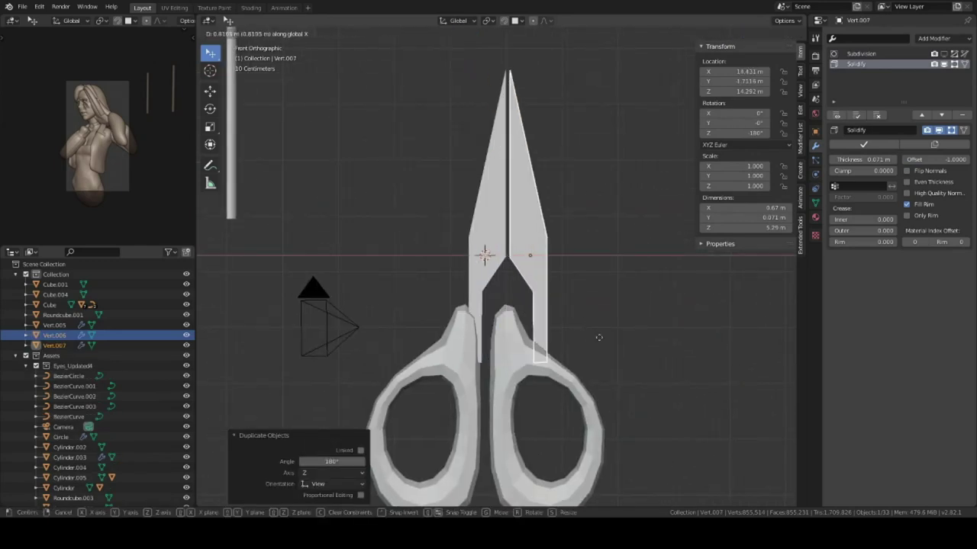
{"action": "left_click", "coordinate": [595, 339]}
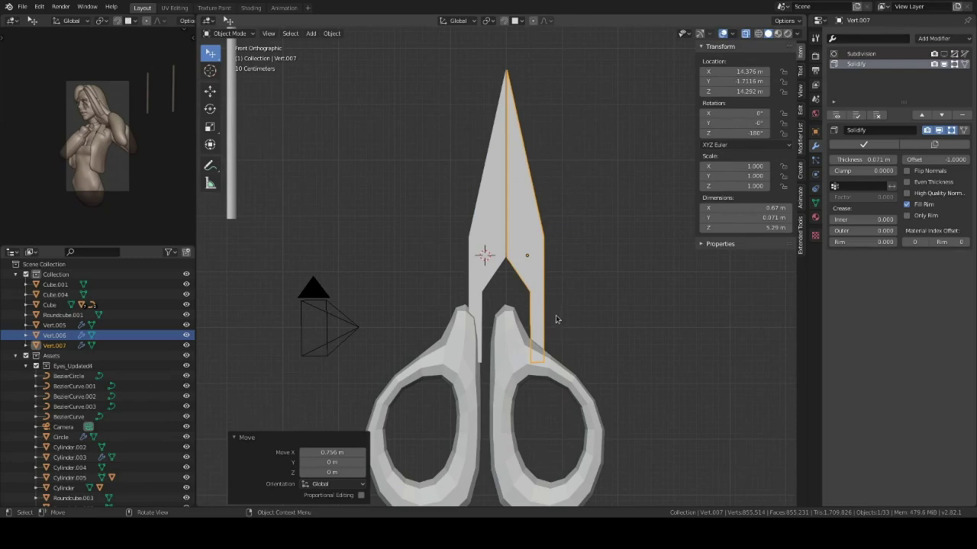
{"action": "key", "text": "g"}
{"action": "key", "text": "x"}
{"action": "left_click", "coordinate": [522, 296]}
{"action": "scroll", "coordinate": [535, 297], "scroll_direction": "up", "scroll_amount": 1}
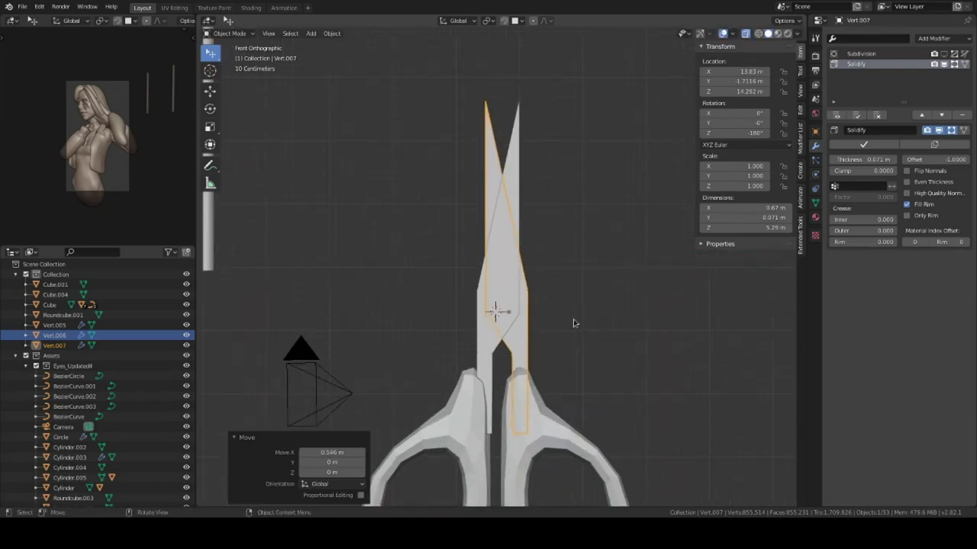
{"action": "key", "text": "ctrl+z"}
Step: Finish the blade vertex edits, return to Object Mode in front view, and select the handles Vert.005
{"action": "left_click", "coordinate": [505, 279]}
{"action": "key", "text": "Tab"}
{"action": "scroll", "coordinate": [541, 158], "scroll_direction": "up", "scroll_amount": 1}
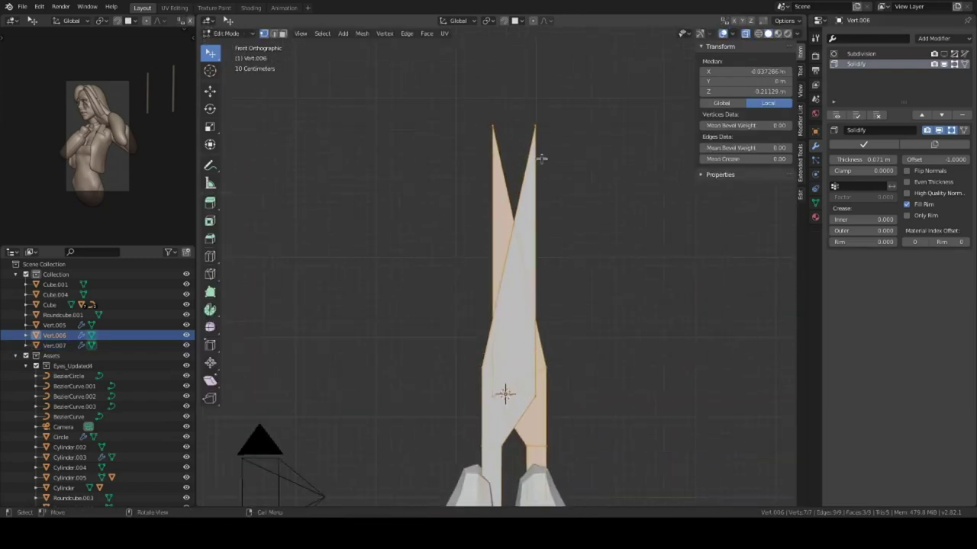
{"action": "right_click", "coordinate": [573, 235]}
{"action": "left_click", "coordinate": [495, 395]}
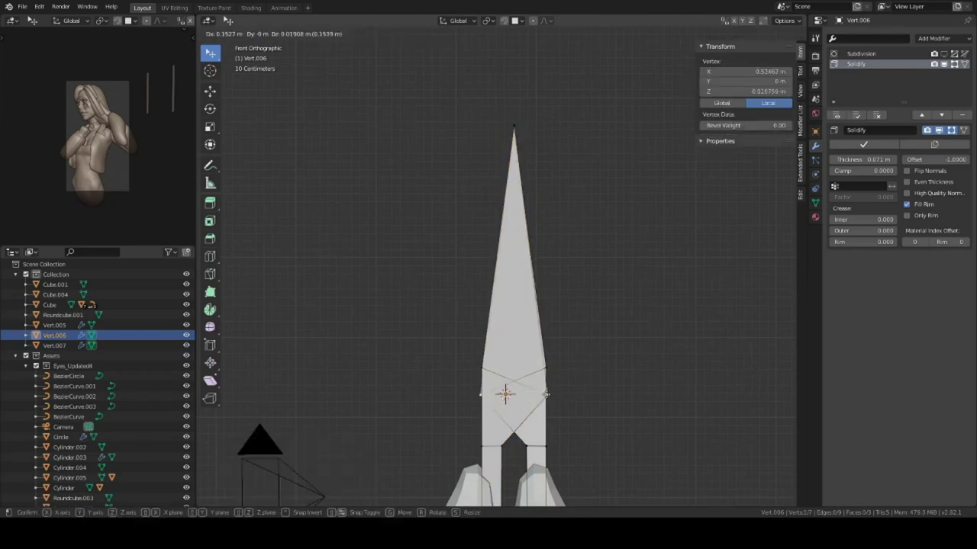
{"action": "right_click", "coordinate": [544, 370]}
{"action": "key", "text": "Tab"}
{"action": "scroll", "coordinate": [519, 320], "scroll_direction": "down", "scroll_amount": 3}
{"action": "middle_click_drag", "start_coordinate": [503, 343], "coordinate": [473, 279]}
{"action": "key", "text": "KP_1"}
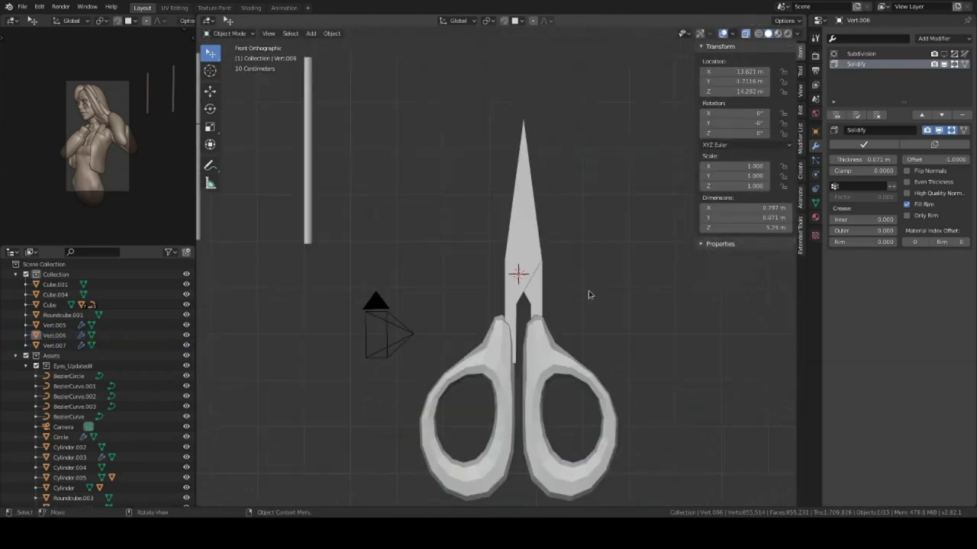
{"action": "left_click", "coordinate": [586, 326]}
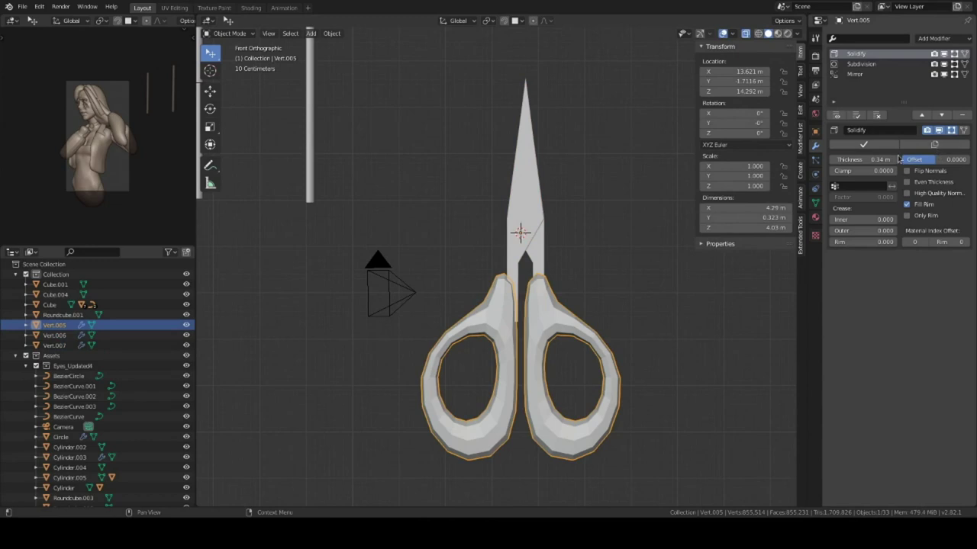
Step: Edit the blade and handle meshes together, shifting the left handle's vertices along X
{"action": "left_click", "coordinate": [536, 221], "text": "shift"}
{"action": "key", "text": "Tab"}
{"action": "key", "text": "ctrl+Tab"}
{"action": "key", "text": "l"}
{"action": "key", "text": "g"}
{"action": "key", "text": "x"}
{"action": "left_click", "coordinate": [625, 316]}
{"action": "key", "text": "Tab"}
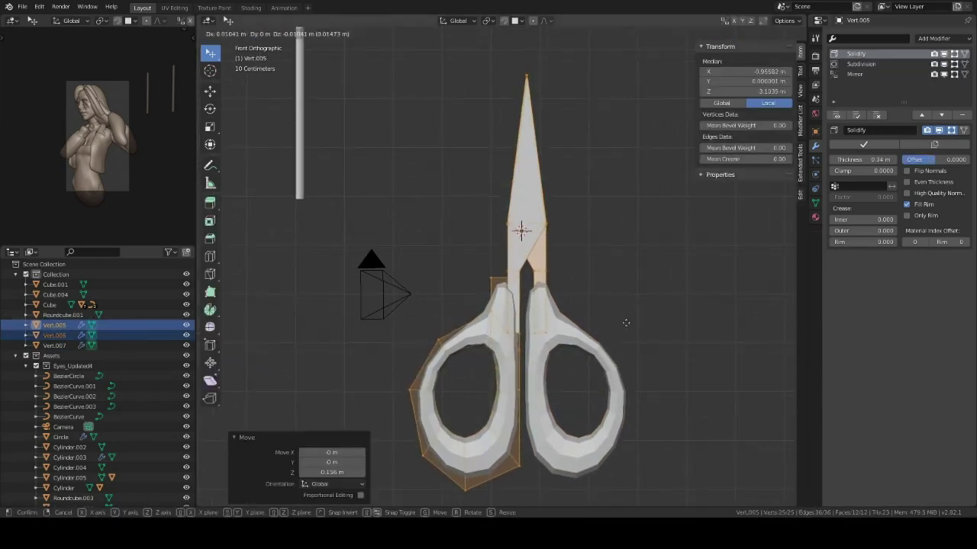
Step: In the scissor handles mesh, scale down the bottom vertices of the left handle
{"action": "scroll", "coordinate": [534, 221], "scroll_direction": "up", "scroll_amount": 2}
{"action": "left_click", "coordinate": [540, 218]}
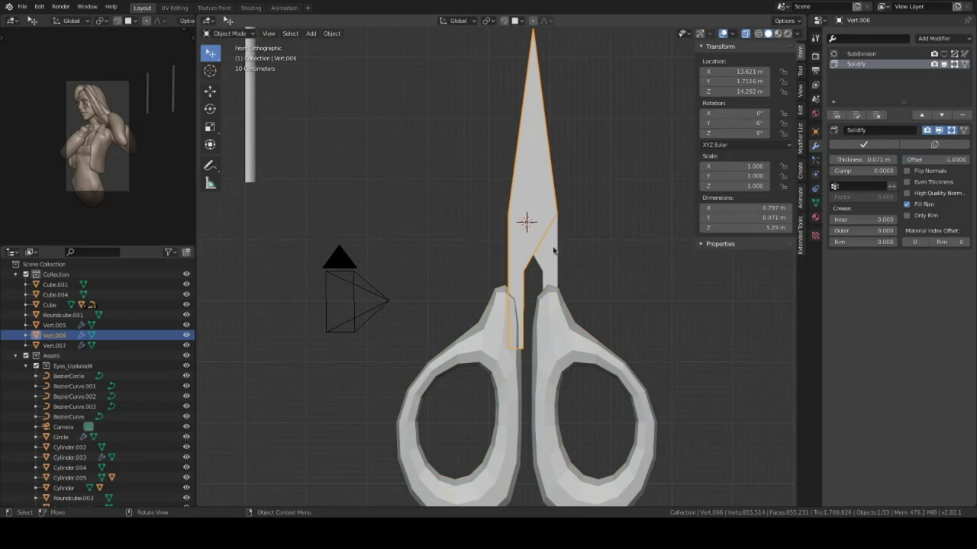
{"action": "scroll", "coordinate": [554, 250], "scroll_direction": "down", "scroll_amount": 2}
{"action": "left_click", "coordinate": [564, 272]}
{"action": "key", "text": "Tab"}
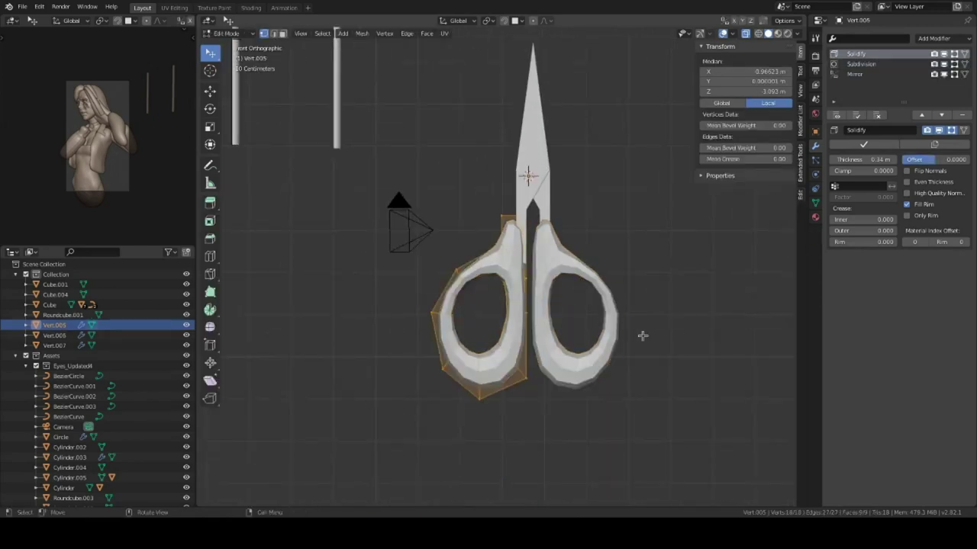
{"action": "middle_click_drag", "start_coordinate": [467, 347], "coordinate": [498, 293], "text": "shift"}
{"action": "key", "text": "alt+a"}
{"action": "left_click_drag", "start_coordinate": [602, 408], "coordinate": [458, 321]}
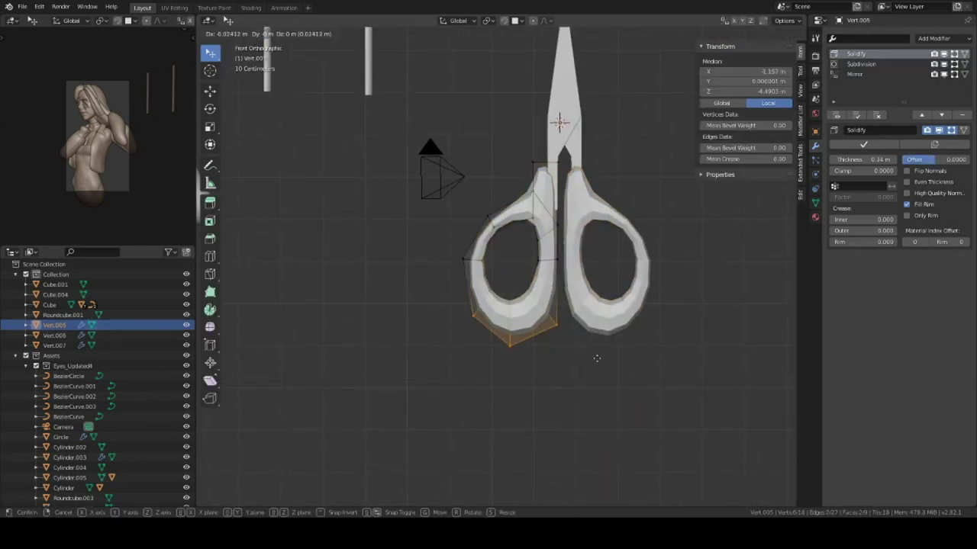
{"action": "key", "text": "s"}
{"action": "left_click", "coordinate": [563, 343]}
Step: Lengthen the left handle downward by moving its bottom vertices on Z
{"action": "key", "text": "g"}
{"action": "key", "text": "x"}
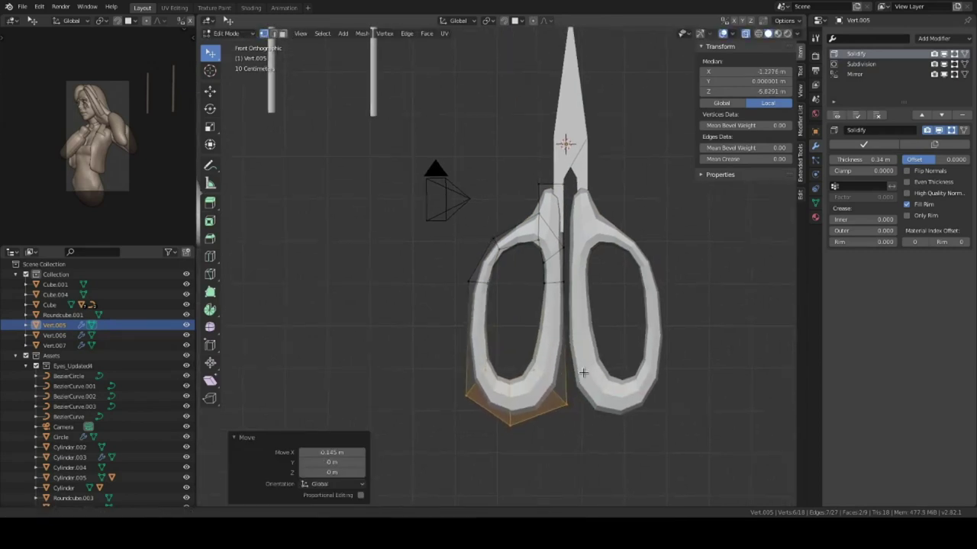
{"action": "scroll", "coordinate": [534, 382], "scroll_direction": "up", "scroll_amount": 1}
{"action": "key", "text": "z"}
{"action": "left_click", "coordinate": [490, 239]}
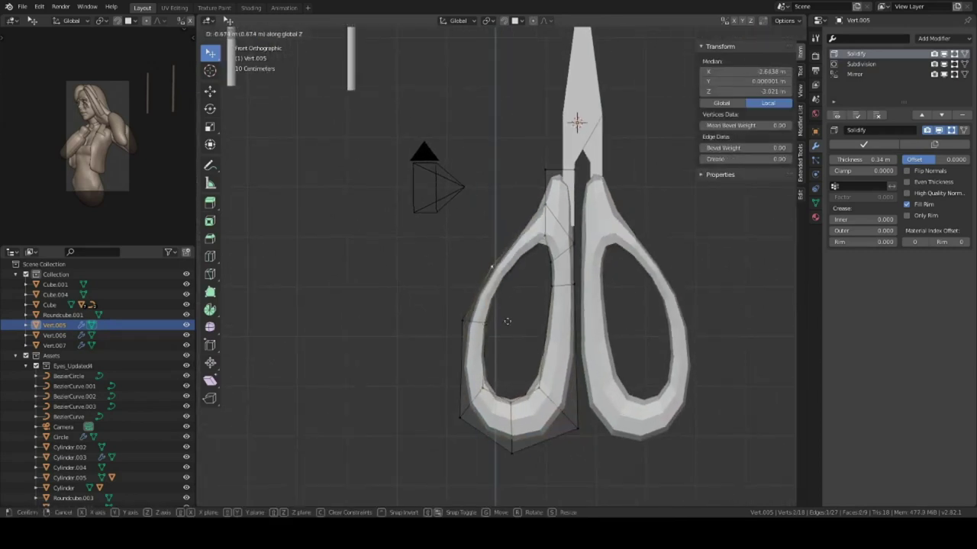
{"action": "key", "text": "Tab"}
Step: Stretch the two blades vertically to 1.430 and shift the handles sideways along X
{"action": "scroll", "coordinate": [506, 320], "scroll_direction": "down", "scroll_amount": 3}
{"action": "key", "text": "s"}
{"action": "key", "text": "z"}
{"action": "left_click", "coordinate": [624, 347]}
{"action": "key", "text": "g"}
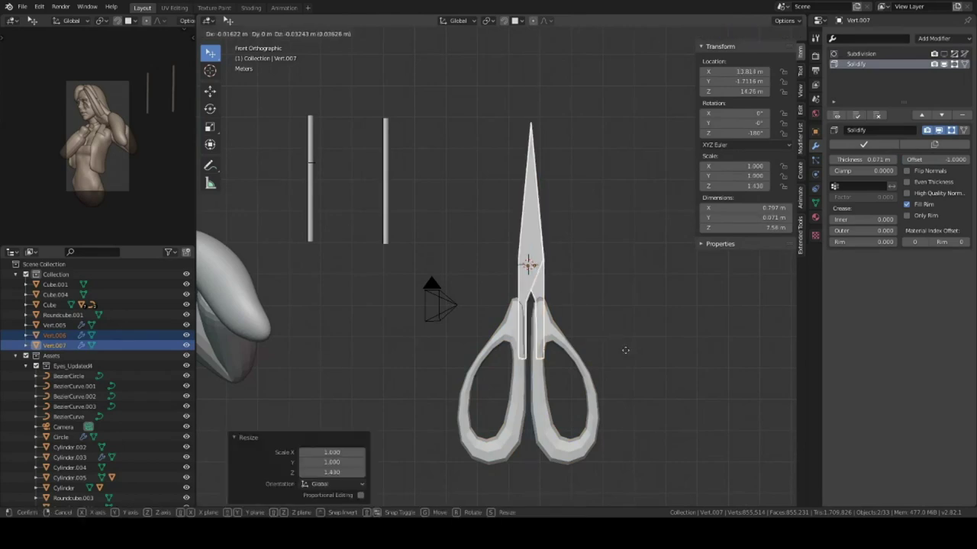
{"action": "scroll", "coordinate": [562, 322], "scroll_direction": "up", "scroll_amount": 2}
{"action": "left_click", "coordinate": [588, 312]}
{"action": "key", "text": "g"}
{"action": "key", "text": "x"}
{"action": "left_click", "coordinate": [634, 310]}
Step: Parent both blades (Vert.006, Vert.007) to the Vert.005 handles object
{"action": "scroll", "coordinate": [634, 310], "scroll_direction": "down", "scroll_amount": 2}
{"action": "left_click", "coordinate": [538, 199]}
{"action": "left_click", "coordinate": [543, 229], "text": "shift"}
{"action": "left_click", "coordinate": [603, 359], "text": "shift"}
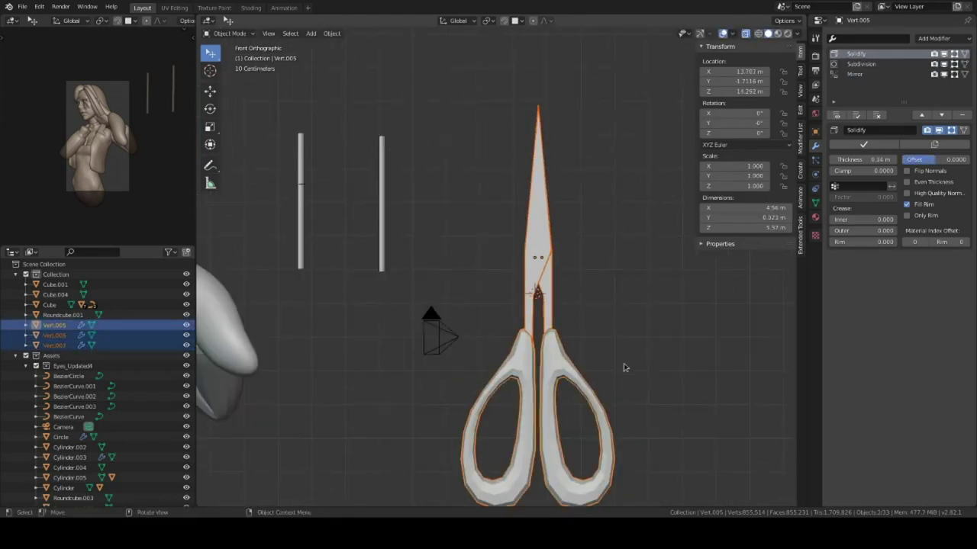
{"action": "key", "text": "ctrl+p"}
{"action": "left_click", "coordinate": [561, 336]}
Step: Undo several changes back to an earlier state with the bust in view, then bring up the Add menu
{"action": "key", "text": "ctrl+z"}
{"action": "key", "text": "ctrl+shift+z"}
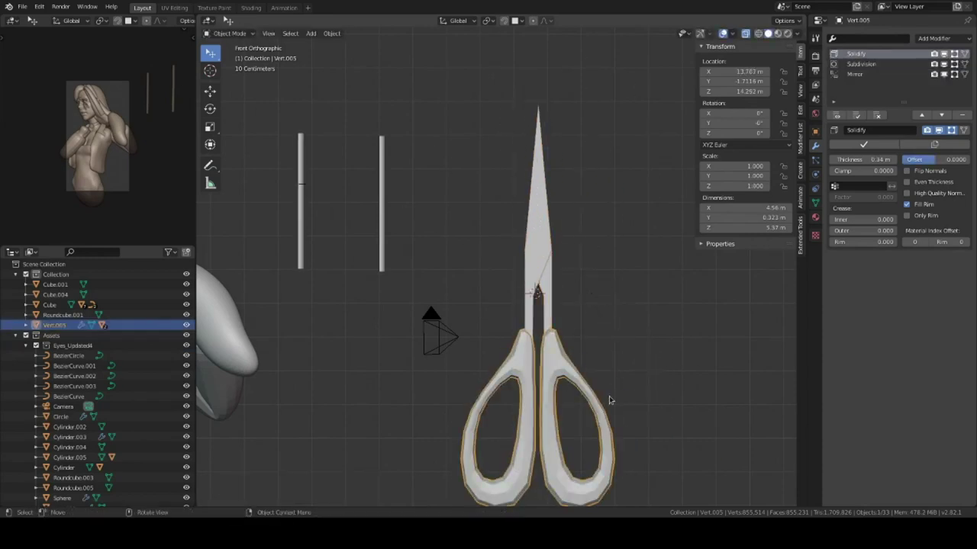
{"action": "key", "text": "ctrl+z"}
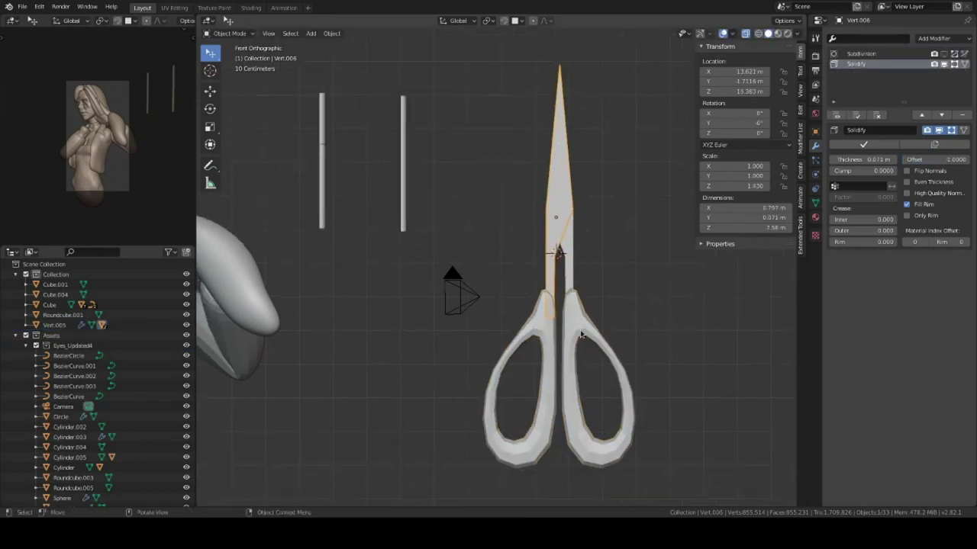
{"action": "key", "text": "ctrl+z"}
{"action": "key", "text": "ctrl+z"}
{"action": "middle_click_drag", "start_coordinate": [561, 357], "coordinate": [558, 326], "text": "shift"}
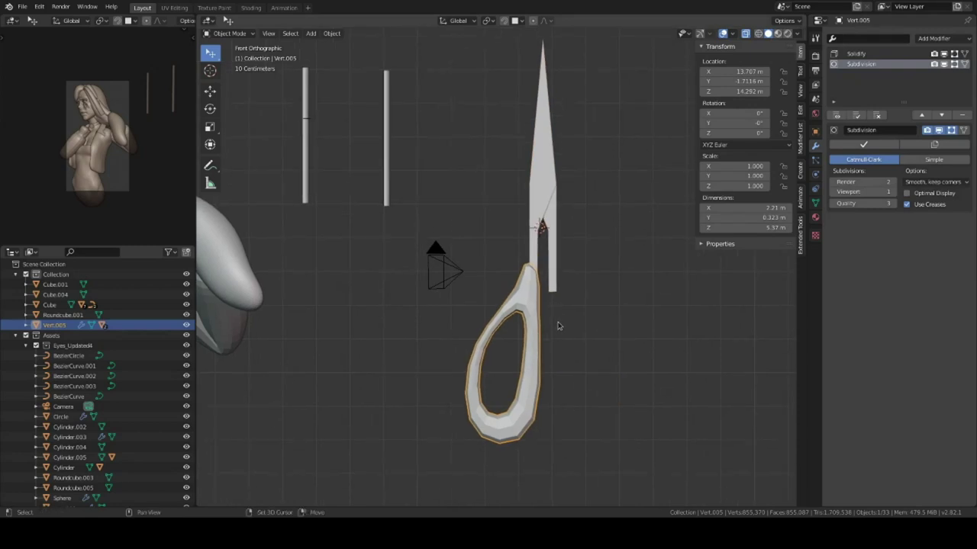
{"action": "key", "text": "ctrl+z"}
{"action": "key", "text": "ctrl+z"}
{"action": "key", "text": "ctrl+z"}
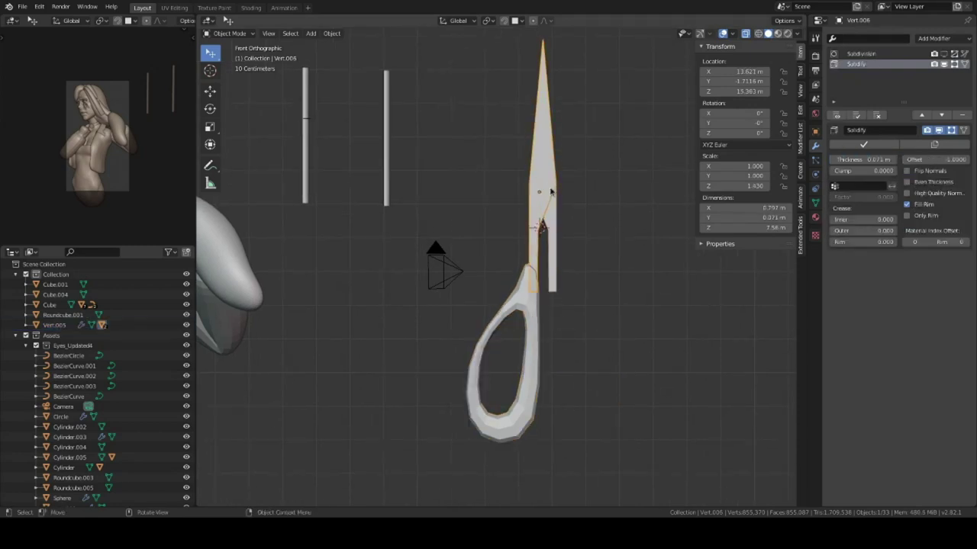
{"action": "key", "text": "ctrl+z"}
{"action": "key", "text": "ctrl+z"}
{"action": "key", "text": "shift+a"}
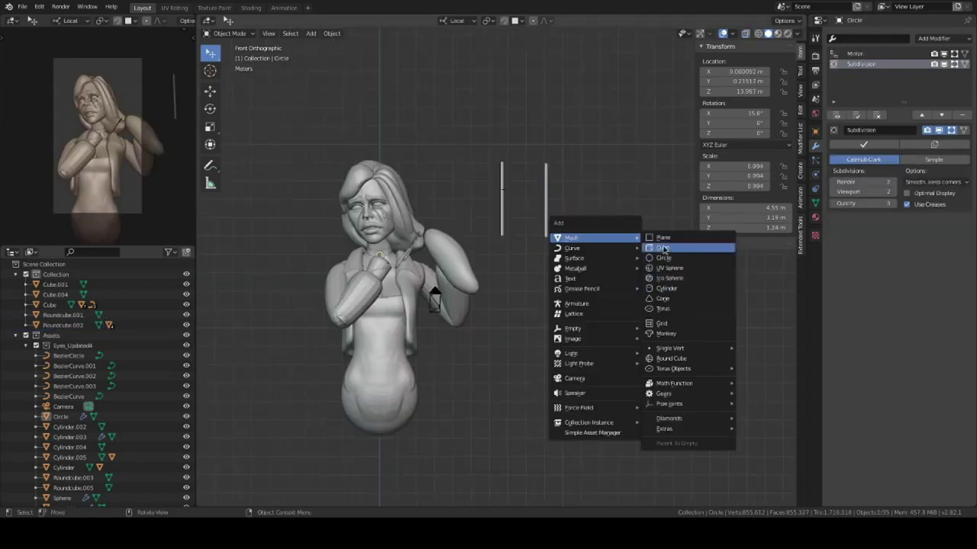
Step: Add a cube and flatten it on Y and X into the palm block
{"action": "left_click", "coordinate": [686, 249]}
{"action": "middle_click_drag", "start_coordinate": [555, 330], "coordinate": [603, 344]}
{"action": "key", "text": "s"}
{"action": "key", "text": "y"}
{"action": "left_click", "coordinate": [588, 329]}
{"action": "key", "text": "s"}
{"action": "key", "text": "x"}
{"action": "left_click", "coordinate": [604, 305]}
{"action": "middle_click_drag", "start_coordinate": [604, 305], "coordinate": [561, 315]}
{"action": "key", "text": "s"}
{"action": "key", "text": "y"}
{"action": "left_click", "coordinate": [573, 364]}
Step: Duplicate the palm, move the copy below it, and narrow it to 0.702 on X as the wrist
{"action": "key", "text": "KP_1"}
{"action": "scroll", "coordinate": [519, 280], "scroll_direction": "down", "scroll_amount": 2}
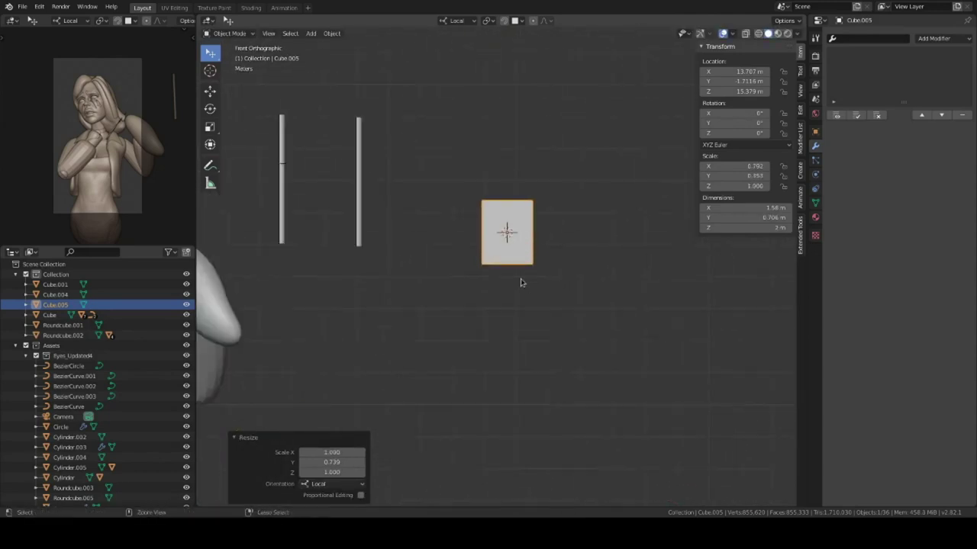
{"action": "key", "text": "shift+d"}
{"action": "key", "text": "z"}
{"action": "left_click", "coordinate": [523, 327]}
{"action": "key", "text": "s"}
{"action": "key", "text": "x"}
{"action": "left_click", "coordinate": [557, 344]}
{"action": "middle_click_drag", "start_coordinate": [541, 302], "coordinate": [525, 329], "text": "shift"}
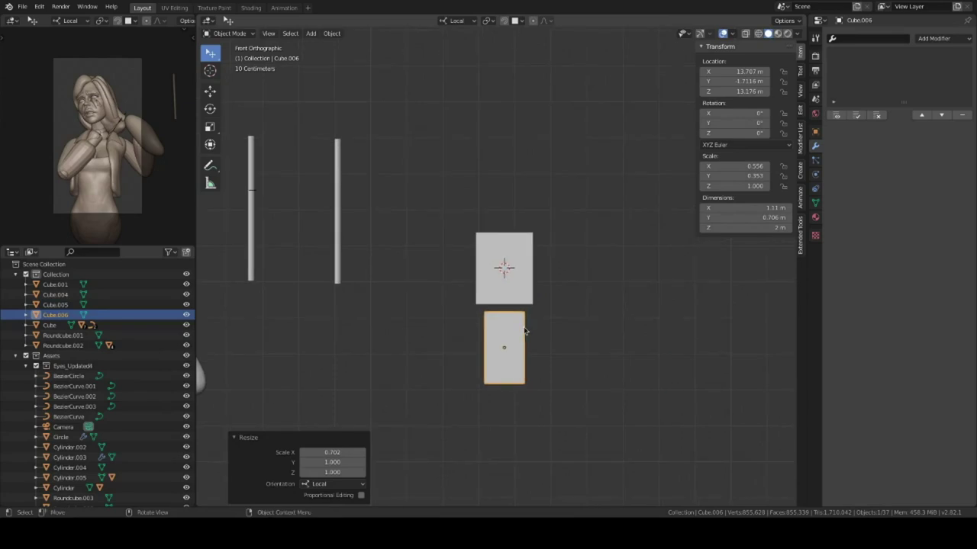
{"action": "middle_click_drag", "start_coordinate": [518, 226], "coordinate": [505, 247], "text": "shift"}
{"action": "right_click", "coordinate": [505, 252]}
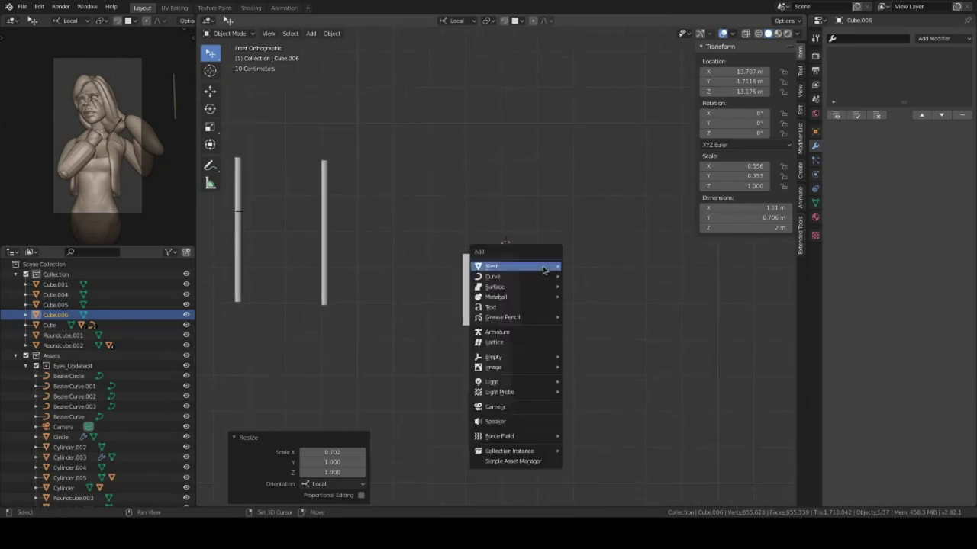
Step: Add a single vertex, extrude it upward into an edge, and subdivide it with extra points
{"action": "left_click", "coordinate": [568, 222]}
{"action": "scroll", "coordinate": [539, 291], "scroll_direction": "up", "scroll_amount": 1}
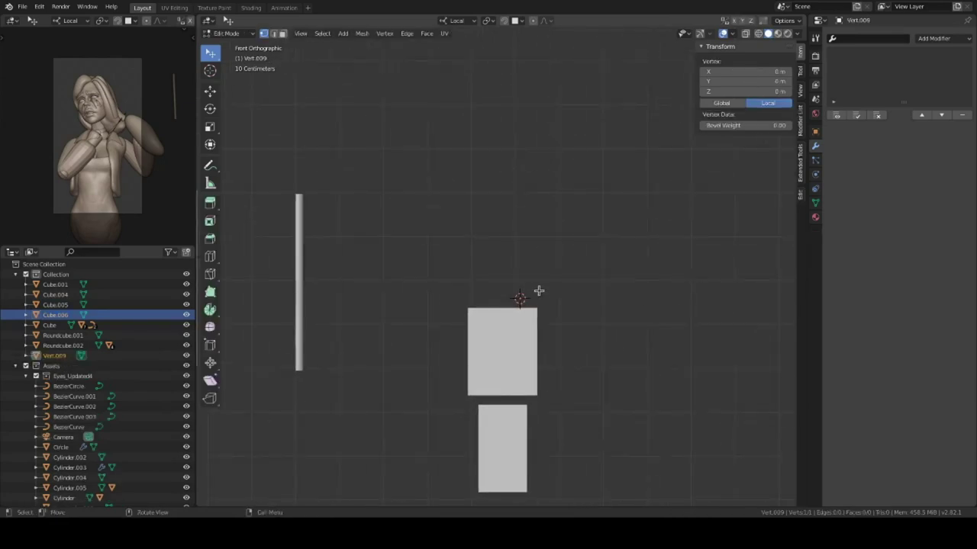
{"action": "left_click", "coordinate": [538, 248]}
{"action": "key", "text": "e"}
{"action": "left_click", "coordinate": [534, 276]}
{"action": "key", "text": "shift+v"}
{"action": "left_click", "coordinate": [538, 232]}
{"action": "key", "text": "ctrl+r"}
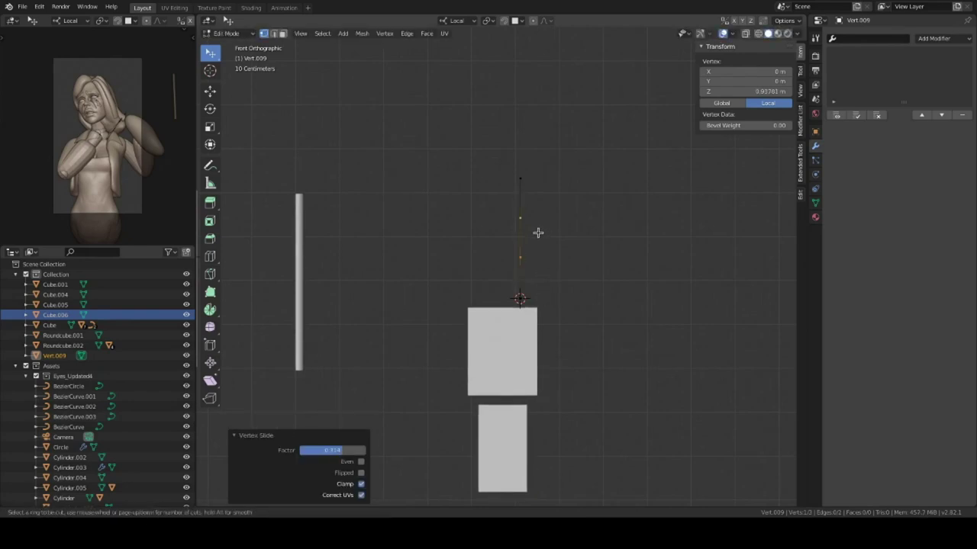
{"action": "left_click", "coordinate": [539, 233]}
Step: Give the edge Skin, Bevel and Subdivision Surface modifiers to form a smooth finger
{"action": "scroll", "coordinate": [575, 294], "scroll_direction": "up", "scroll_amount": 1}
{"action": "left_click", "coordinate": [938, 38]}
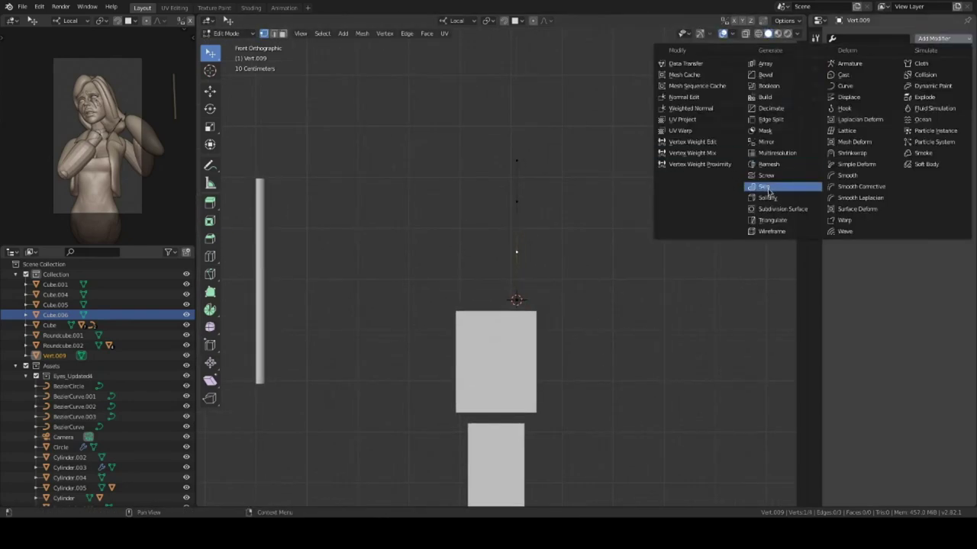
{"action": "left_click", "coordinate": [765, 186]}
{"action": "middle_click_drag", "start_coordinate": [534, 305], "coordinate": [579, 290]}
{"action": "left_click", "coordinate": [938, 38]}
{"action": "left_click", "coordinate": [765, 75]}
{"action": "left_click", "coordinate": [939, 38]}
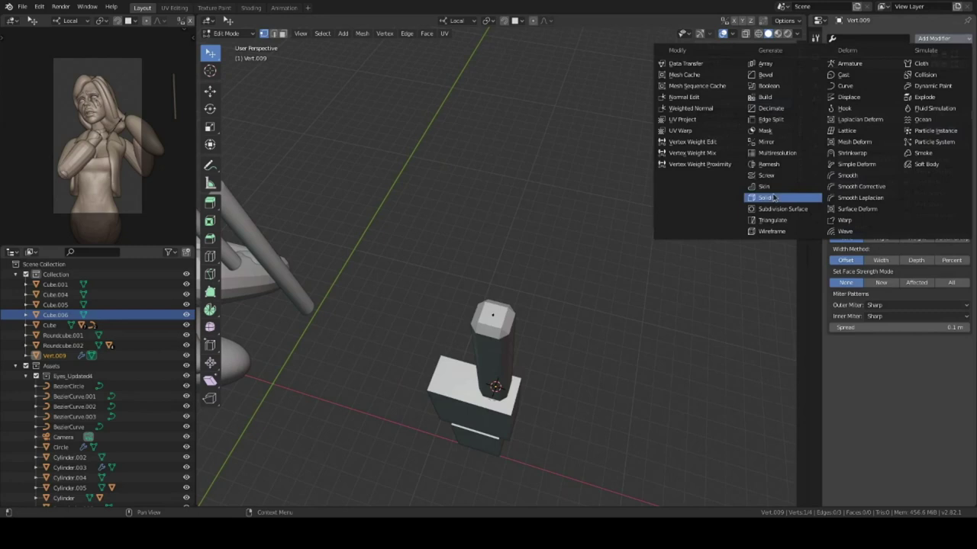
{"action": "left_click", "coordinate": [778, 208]}
{"action": "key", "text": "KP_1"}
{"action": "scroll", "coordinate": [556, 257], "scroll_direction": "up", "scroll_amount": 2}
{"action": "scroll", "coordinate": [633, 313], "scroll_direction": "up", "scroll_amount": 2}
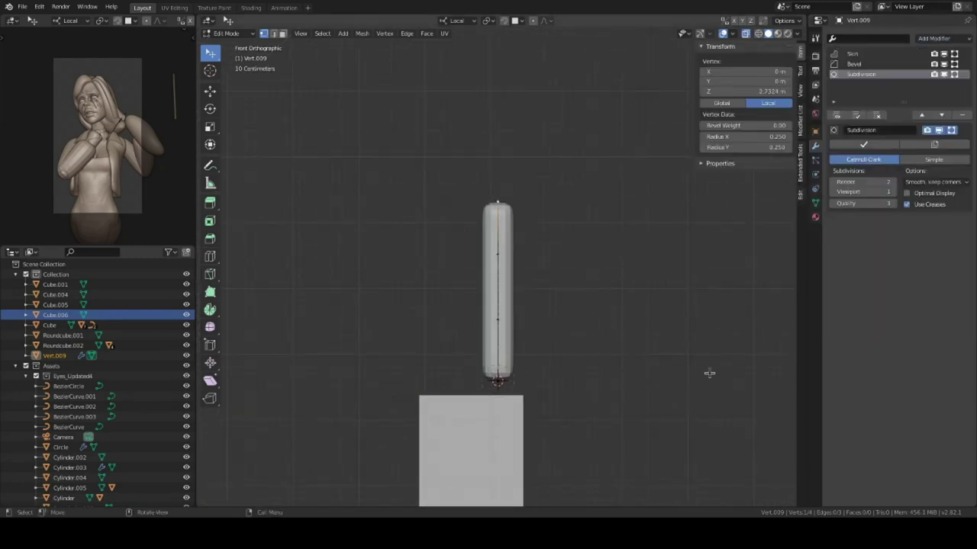
Step: Thicken the finger's skin radius and check it from the side with see-through display
{"action": "key", "text": "ctrl+a"}
{"action": "left_click", "coordinate": [555, 394]}
{"action": "mouse_move", "coordinate": [555, 395]}
{"action": "middle_mouse_down"}
{"action": "mouse_move", "coordinate": [457, 362]}
{"action": "mouse_move", "coordinate": [458, 342]}
{"action": "mouse_move", "coordinate": [534, 321]}
{"action": "middle_mouse_up"}
{"action": "key", "text": "KP_3"}
{"action": "key", "text": "alt+z"}
{"action": "left_click", "coordinate": [798, 34]}
{"action": "key", "text": "alt+z"}
{"action": "scroll", "coordinate": [534, 305], "scroll_direction": "up", "scroll_amount": 2}
Step: Nudge a finger vertex slightly, then dissolve it
{"action": "key", "text": "g"}
{"action": "left_click", "coordinate": [622, 302]}
{"action": "key", "text": "s"}
{"action": "key", "text": "g"}
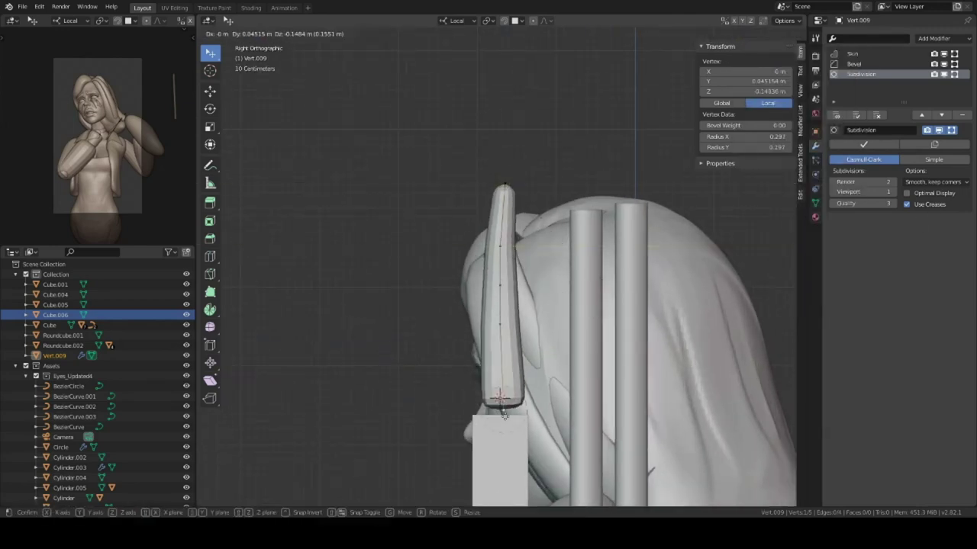
{"action": "left_click", "coordinate": [535, 402]}
{"action": "right_click", "coordinate": [600, 412]}
{"action": "middle_click_drag", "start_coordinate": [600, 412], "coordinate": [593, 457], "text": "shift"}
{"action": "key", "text": "ctrl+x"}
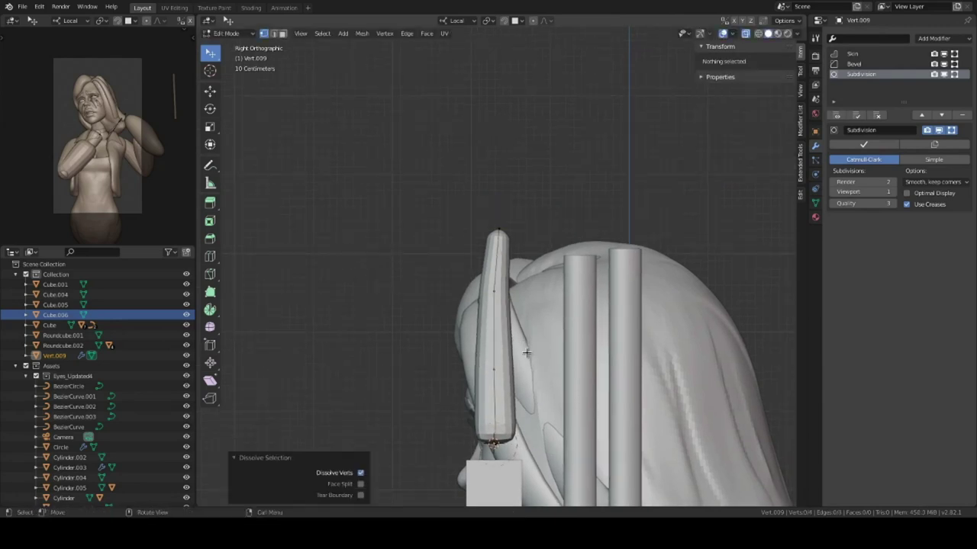
{"action": "key", "text": "KP_1"}
{"action": "scroll", "coordinate": [599, 312], "scroll_direction": "down", "scroll_amount": 2}
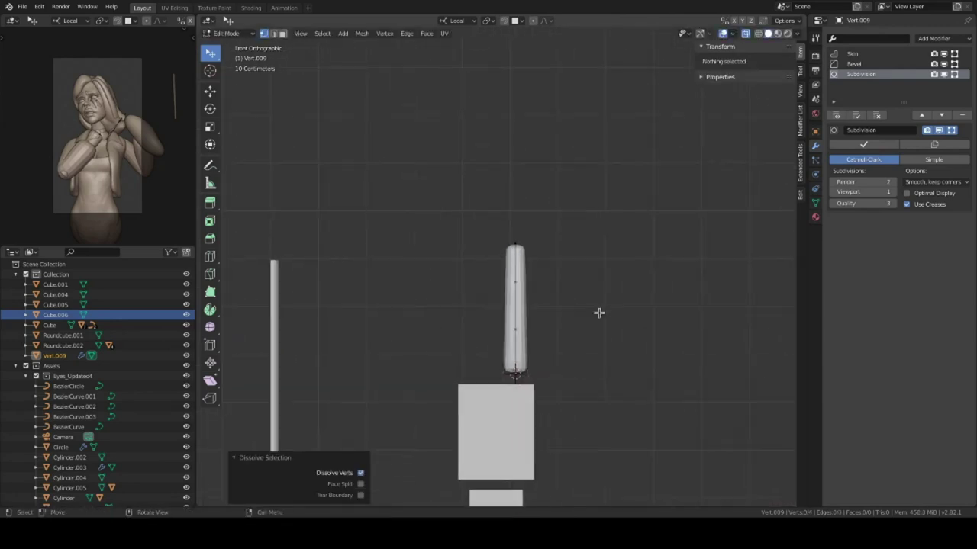
Step: Resize the finger's skin at one vertex twice, ending at 0.973
{"action": "left_click", "coordinate": [517, 284]}
{"action": "key", "text": "s"}
{"action": "left_click", "coordinate": [583, 349]}
{"action": "scroll", "coordinate": [583, 350], "scroll_direction": "up", "scroll_amount": 1}
{"action": "key", "text": "ctrl+a"}
{"action": "left_click", "coordinate": [602, 273]}
{"action": "left_click", "coordinate": [602, 270]}
{"action": "scroll", "coordinate": [580, 285], "scroll_direction": "down", "scroll_amount": 2, "text": "shift"}
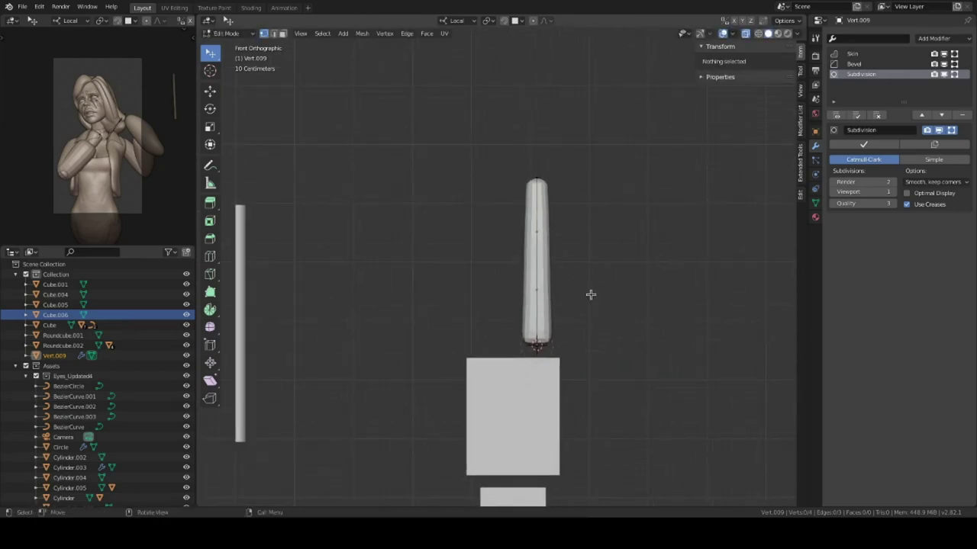
Step: Scale the finger to 0.785 and move it onto the palm's top right corner
{"action": "key", "text": "Tab"}
{"action": "left_click", "coordinate": [592, 376]}
{"action": "key", "text": "g"}
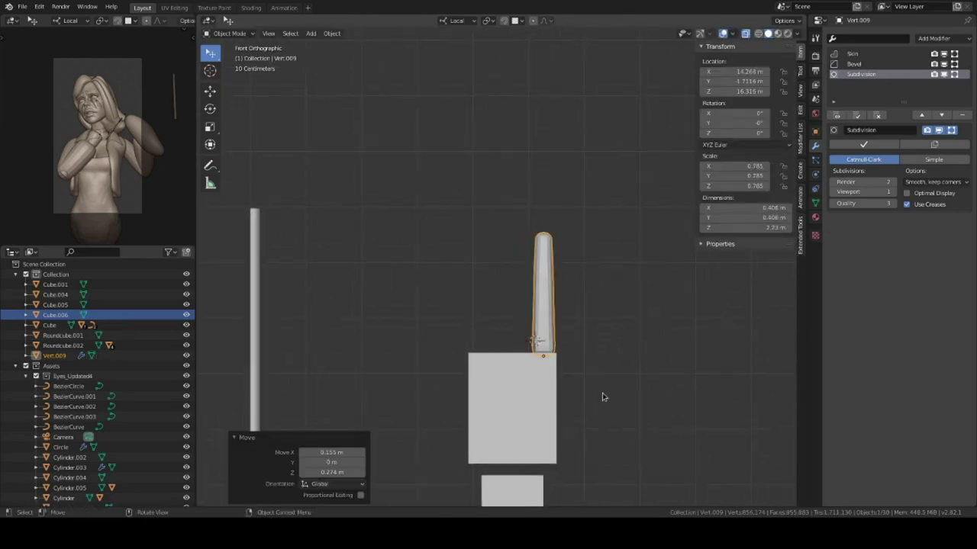
{"action": "key", "text": "shift+d"}
Step: Place the last duplicated finger beside the others and shorten it
{"action": "left_click", "coordinate": [573, 399]}
{"action": "key", "text": "shift+d"}
{"action": "key", "text": "x"}
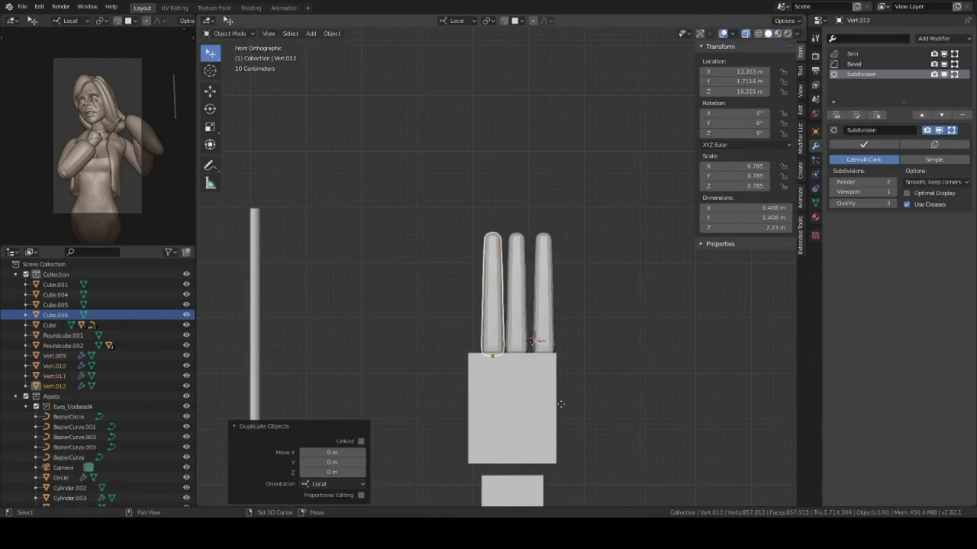
{"action": "left_click", "coordinate": [592, 409]}
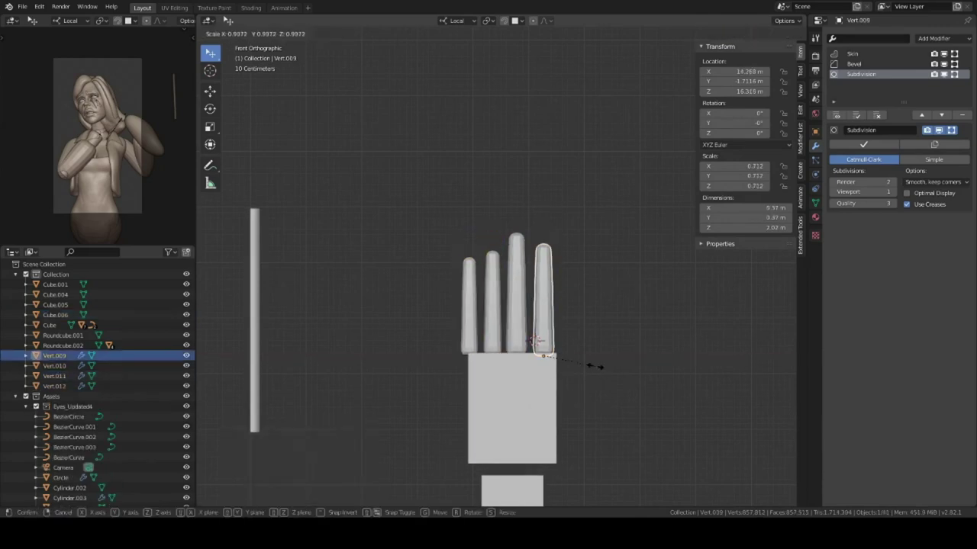
Step: Add a rounded sphere onto the front of the palm block and scale it down
{"action": "left_click", "coordinate": [543, 385]}
{"action": "middle_click_drag", "start_coordinate": [544, 385], "coordinate": [552, 325], "text": "shift"}
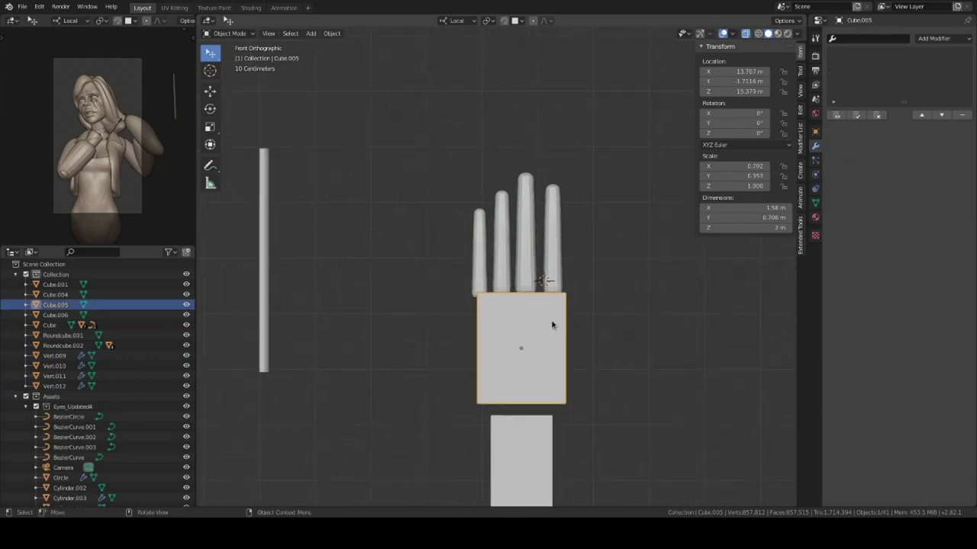
{"action": "key", "text": "shift+a"}
{"action": "left_click", "coordinate": [580, 284]}
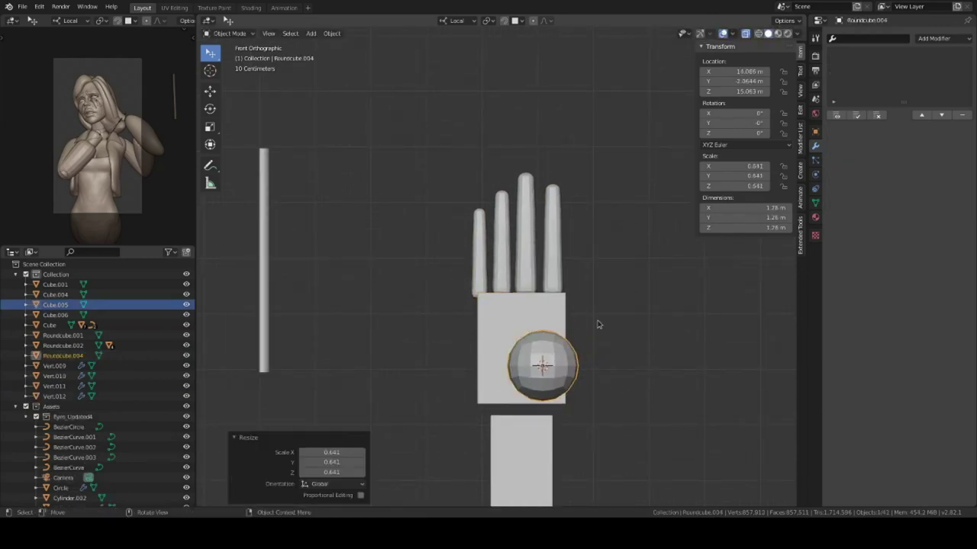
{"action": "key", "text": "ctrl+Tab"}
{"action": "mouse_move", "coordinate": [578, 331]}
{"action": "middle_mouse_down"}
{"action": "mouse_move", "coordinate": [616, 381]}
{"action": "mouse_move", "coordinate": [447, 359]}
{"action": "mouse_move", "coordinate": [499, 297]}
{"action": "mouse_move", "coordinate": [534, 320]}
{"action": "middle_mouse_up"}
{"action": "left_click", "coordinate": [210, 301]}
{"action": "scroll", "coordinate": [555, 307], "scroll_direction": "up", "scroll_amount": 3}
{"action": "scroll", "coordinate": [555, 307], "scroll_direction": "down", "scroll_amount": 4}
Step: Duplicate the sphere beside the first one and sculpt both into oval pads
{"action": "key", "text": "ctrl+Tab"}
{"action": "key", "text": "shift+d"}
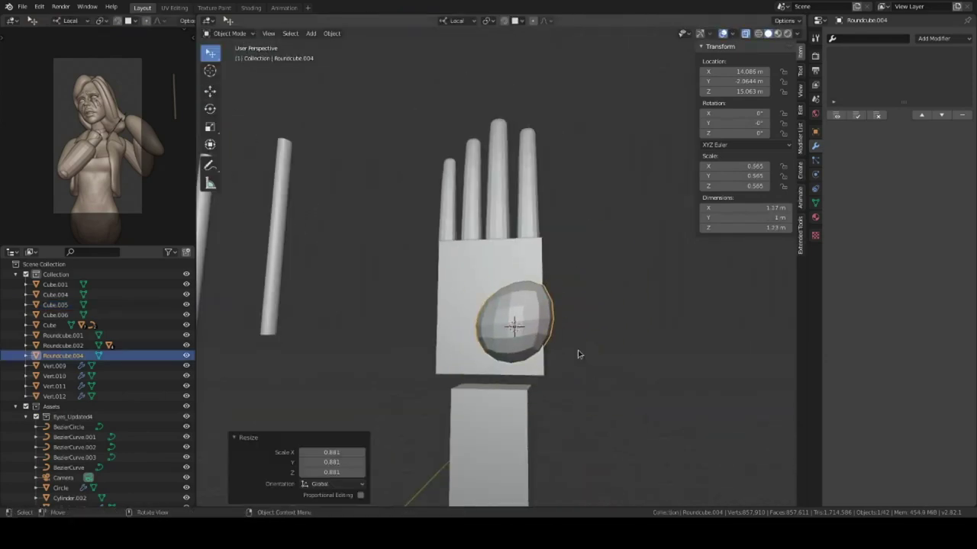
{"action": "key", "text": "KP_1"}
{"action": "key", "text": "ctrl+Tab"}
{"action": "middle_click_drag", "start_coordinate": [578, 309], "coordinate": [488, 320]}
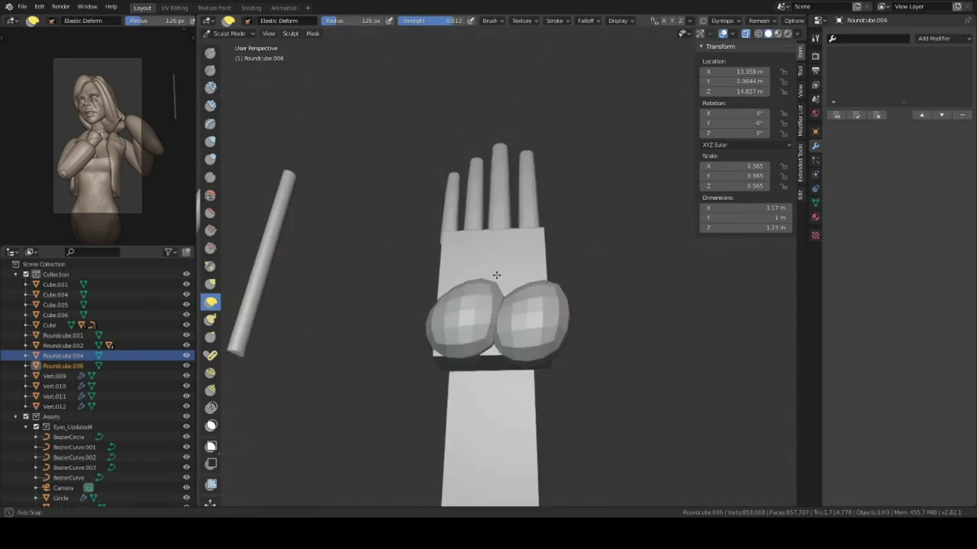
{"action": "left_click_drag", "start_coordinate": [469, 305], "coordinate": [457, 260]}
{"action": "mouse_move", "coordinate": [458, 259]}
{"action": "middle_mouse_down"}
{"action": "mouse_move", "coordinate": [498, 367]}
{"action": "mouse_move", "coordinate": [549, 336]}
{"action": "middle_mouse_up"}
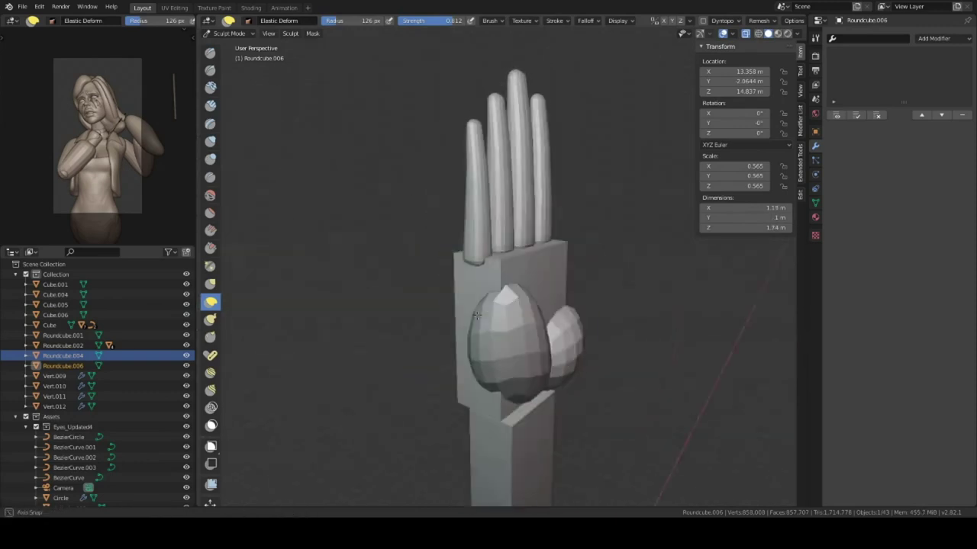
Step: Subdivide the Cube.005 palm block, add a level-2 Subdivision modifier, and scale it up
{"action": "left_click", "coordinate": [84, 305]}
{"action": "right_click", "coordinate": [593, 331]}
{"action": "left_click", "coordinate": [610, 343]}
{"action": "middle_click_drag", "start_coordinate": [611, 343], "coordinate": [630, 320]}
{"action": "key", "text": "Tab"}
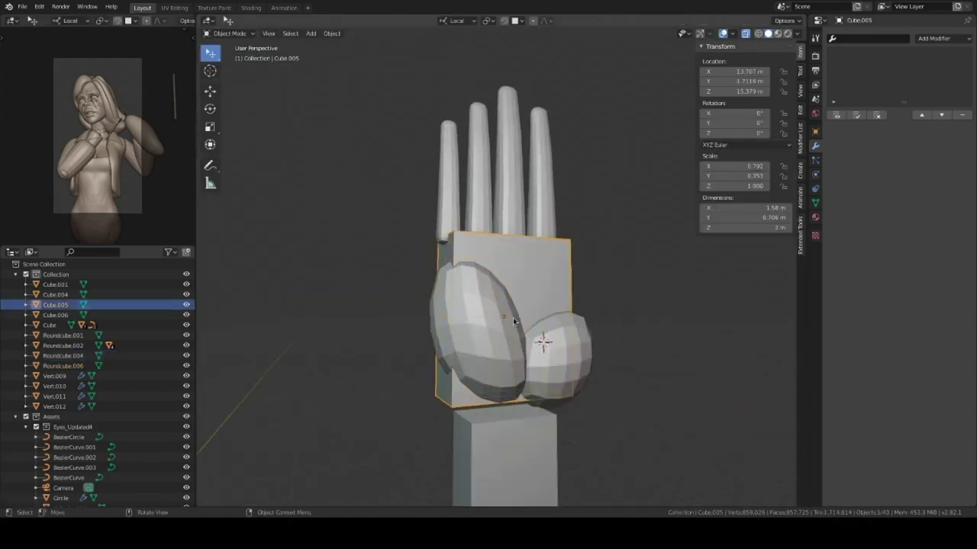
{"action": "key", "text": "ctrl+2"}
{"action": "middle_click_drag", "start_coordinate": [470, 352], "coordinate": [617, 348]}
{"action": "key", "text": "s"}
{"action": "left_click", "coordinate": [626, 362]}
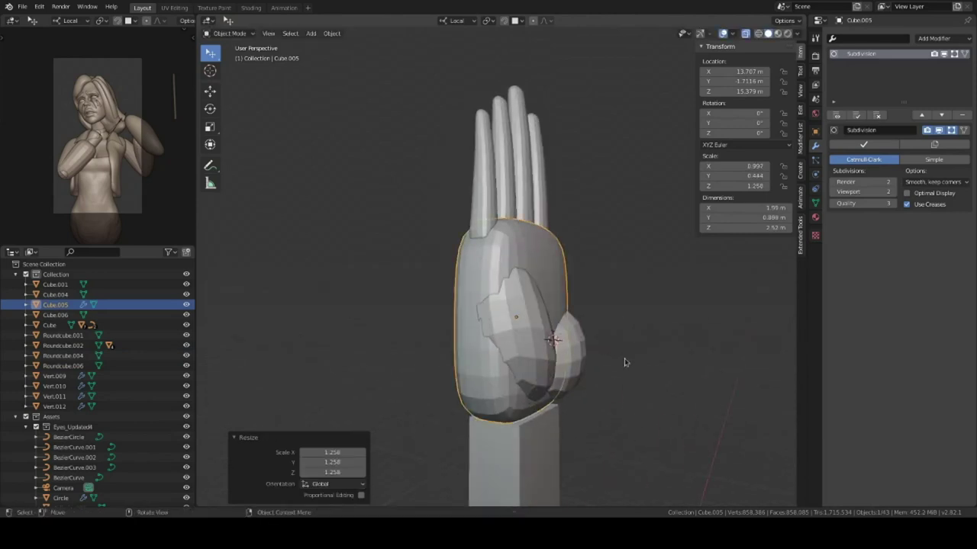
Step: Apply the palm's subdivision and scale, then enter Sculpt Mode facing the palm's front
{"action": "key", "text": "ctrl+a"}
{"action": "left_click", "coordinate": [654, 305]}
{"action": "key", "text": "ctrl+a"}
{"action": "left_click", "coordinate": [636, 321]}
{"action": "key", "text": "ctrl+Tab"}
{"action": "mouse_move", "coordinate": [621, 267]}
{"action": "middle_mouse_down"}
{"action": "mouse_move", "coordinate": [539, 297]}
{"action": "mouse_move", "coordinate": [523, 251]}
{"action": "middle_mouse_up"}
{"action": "scroll", "coordinate": [534, 305], "scroll_direction": "up", "scroll_amount": 3}
{"action": "mouse_move", "coordinate": [534, 305]}
{"action": "middle_mouse_down"}
{"action": "mouse_move", "coordinate": [563, 301]}
{"action": "mouse_move", "coordinate": [578, 228]}
{"action": "mouse_move", "coordinate": [524, 251]}
{"action": "mouse_move", "coordinate": [610, 251]}
{"action": "mouse_move", "coordinate": [523, 320]}
{"action": "mouse_move", "coordinate": [506, 385]}
{"action": "mouse_move", "coordinate": [534, 305]}
{"action": "mouse_move", "coordinate": [518, 320]}
{"action": "mouse_move", "coordinate": [486, 299]}
{"action": "mouse_move", "coordinate": [571, 295]}
{"action": "mouse_move", "coordinate": [491, 295]}
{"action": "mouse_move", "coordinate": [600, 319]}
{"action": "mouse_move", "coordinate": [475, 403]}
{"action": "mouse_move", "coordinate": [545, 333]}
{"action": "mouse_move", "coordinate": [588, 271]}
{"action": "mouse_move", "coordinate": [488, 320]}
{"action": "mouse_move", "coordinate": [534, 374]}
{"action": "mouse_move", "coordinate": [528, 240]}
{"action": "middle_mouse_up"}
{"action": "scroll", "coordinate": [518, 320], "scroll_direction": "down", "scroll_amount": 3}
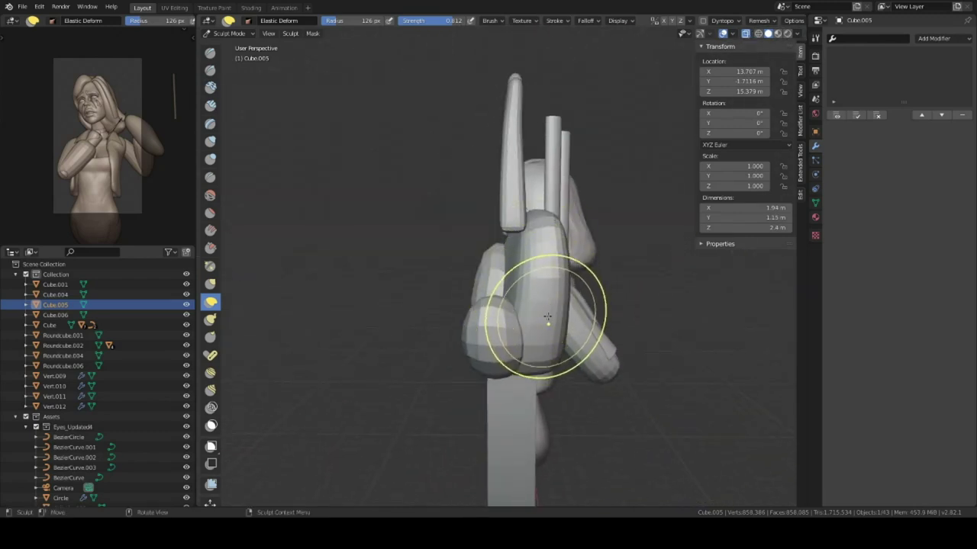
Step: Move the palm block back 0.336 m along the Y axis
{"action": "middle_click_drag", "start_coordinate": [547, 317], "coordinate": [534, 305]}
{"action": "key", "text": "ctrl+Tab"}
{"action": "key", "text": "g"}
{"action": "key", "text": "y"}
{"action": "left_click", "coordinate": [600, 378]}
{"action": "middle_click_drag", "start_coordinate": [599, 378], "coordinate": [600, 378]}
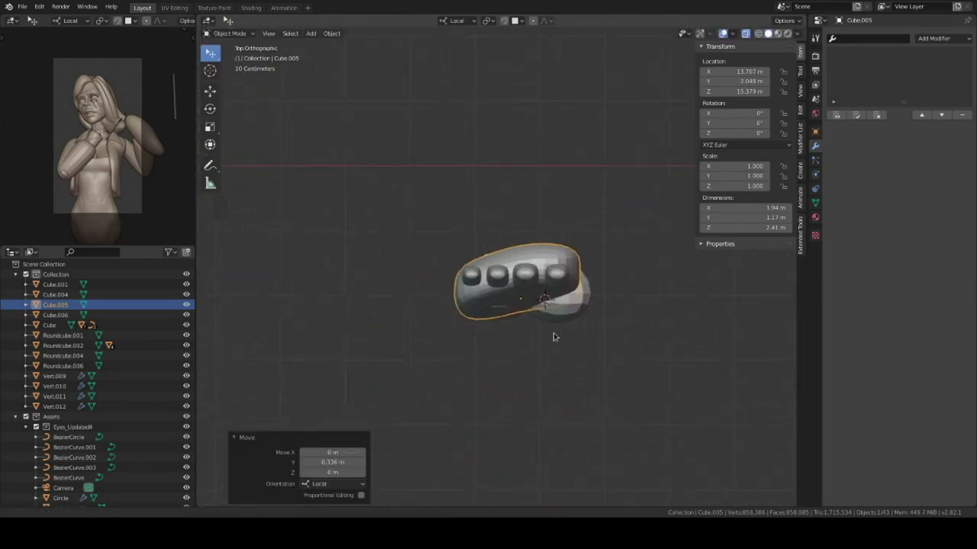
Step: Rotate one finger around Z and nudge a finger along X so they fan out
{"action": "left_click", "coordinate": [554, 328]}
{"action": "key", "text": "r"}
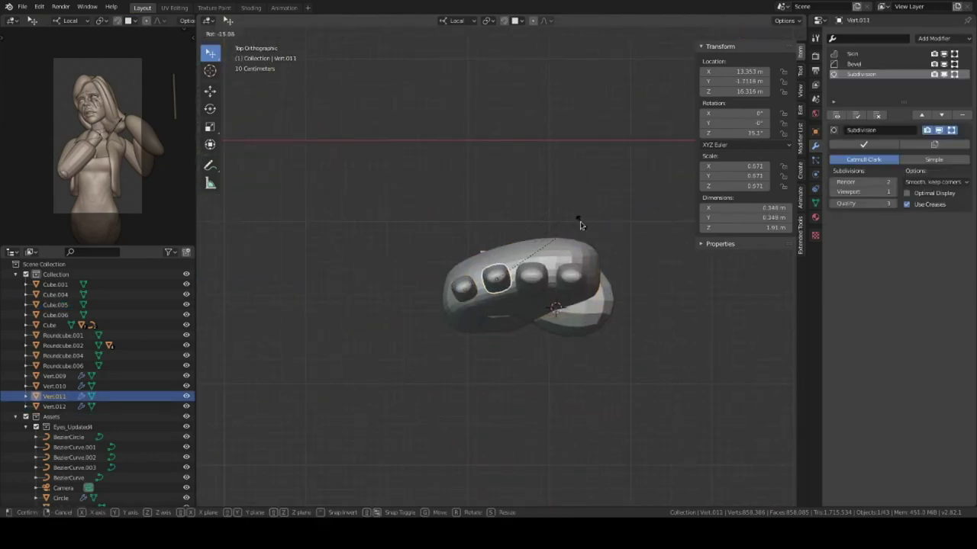
{"action": "left_click", "coordinate": [580, 225]}
{"action": "key", "text": "g"}
{"action": "key", "text": "x"}
{"action": "left_click", "coordinate": [616, 271]}
{"action": "middle_click_drag", "start_coordinate": [571, 266], "coordinate": [544, 261]}
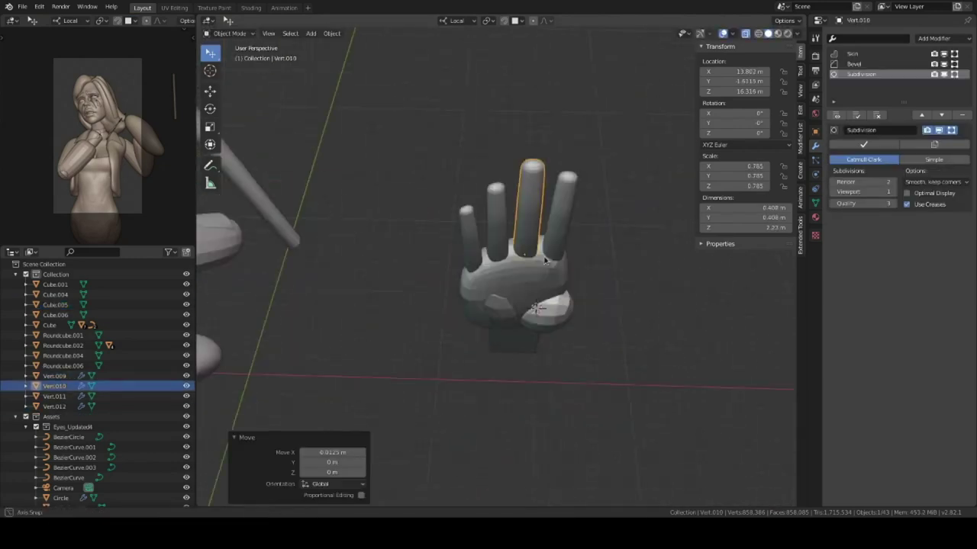
{"action": "key", "text": "1"}
{"action": "left_click", "coordinate": [592, 289]}
{"action": "mouse_move", "coordinate": [592, 289]}
{"action": "middle_mouse_down"}
{"action": "mouse_move", "coordinate": [543, 303]}
{"action": "mouse_move", "coordinate": [502, 337]}
{"action": "mouse_move", "coordinate": [524, 412]}
{"action": "mouse_move", "coordinate": [471, 272]}
{"action": "mouse_move", "coordinate": [512, 328]}
{"action": "middle_mouse_up"}
Step: Sculpt the second palm pad and the palm into shape
{"action": "left_click", "coordinate": [543, 303]}
{"action": "key", "text": "ctrl+Tab"}
{"action": "key", "text": "ctrl+Tab"}
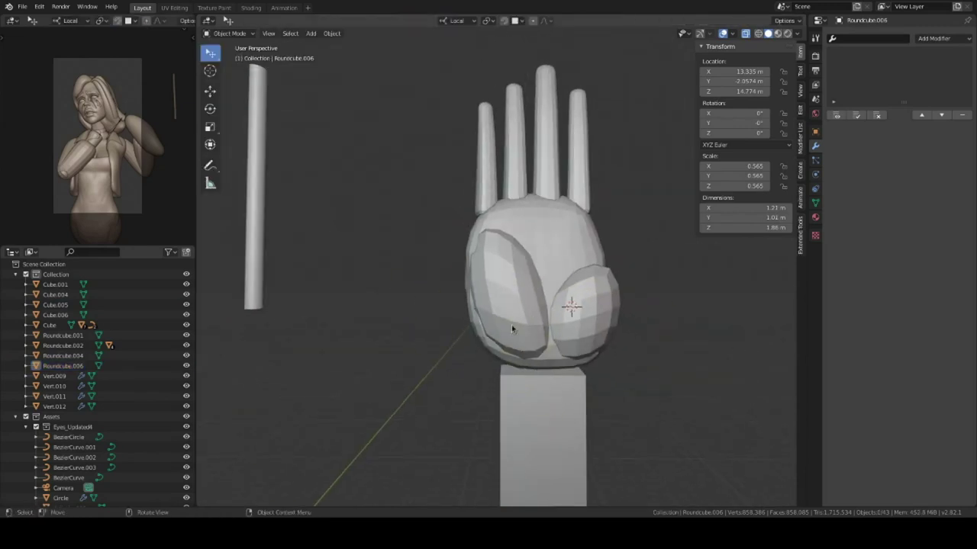
{"action": "mouse_move", "coordinate": [554, 298]}
{"action": "middle_mouse_down"}
{"action": "mouse_move", "coordinate": [571, 305]}
{"action": "mouse_move", "coordinate": [523, 353]}
{"action": "mouse_move", "coordinate": [531, 299]}
{"action": "mouse_move", "coordinate": [564, 320]}
{"action": "mouse_move", "coordinate": [468, 300]}
{"action": "mouse_move", "coordinate": [556, 336]}
{"action": "mouse_move", "coordinate": [468, 327]}
{"action": "mouse_move", "coordinate": [493, 287]}
{"action": "mouse_move", "coordinate": [502, 392]}
{"action": "mouse_move", "coordinate": [558, 268]}
{"action": "mouse_move", "coordinate": [506, 306]}
{"action": "mouse_move", "coordinate": [644, 356]}
{"action": "middle_mouse_up"}
{"action": "left_click", "coordinate": [584, 305]}
{"action": "key", "text": "ctrl+Tab"}
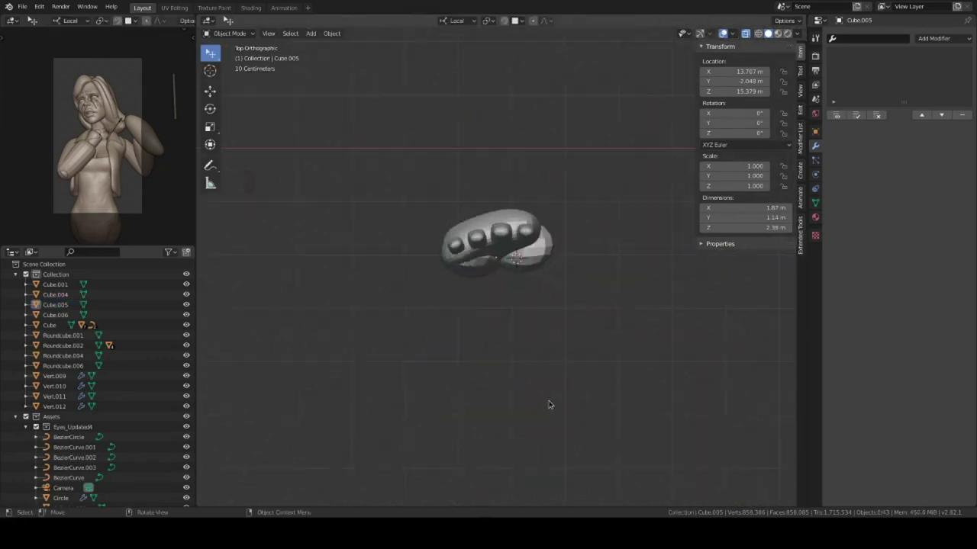
Step: Rotate the Vert.010 middle finger -8.23° around Z
{"action": "left_click", "coordinate": [505, 267]}
{"action": "key", "text": "r"}
{"action": "left_click", "coordinate": [563, 241]}
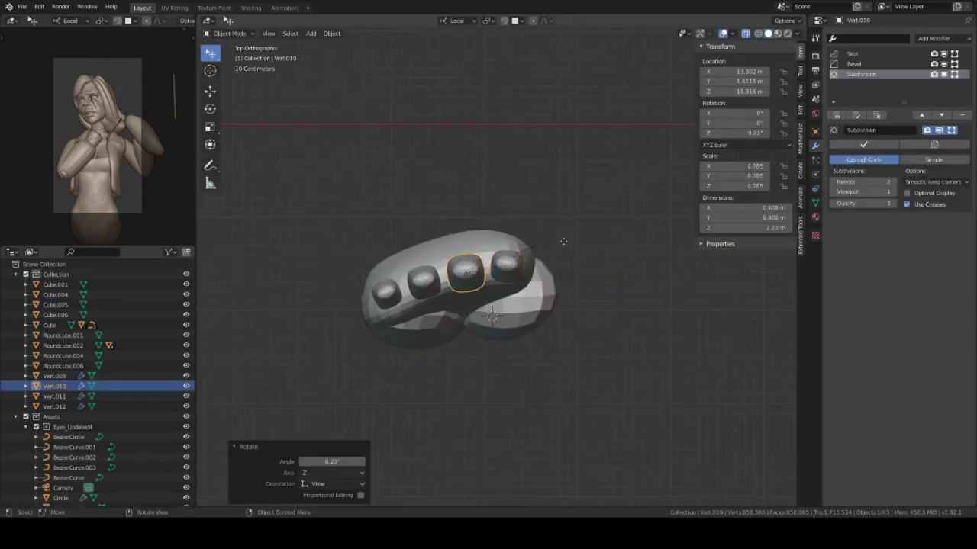
{"action": "middle_click_drag", "start_coordinate": [563, 241], "coordinate": [530, 256]}
Step: Duplicate the outer finger and place the copy beside the palm as the thumb
{"action": "left_click", "coordinate": [510, 218]}
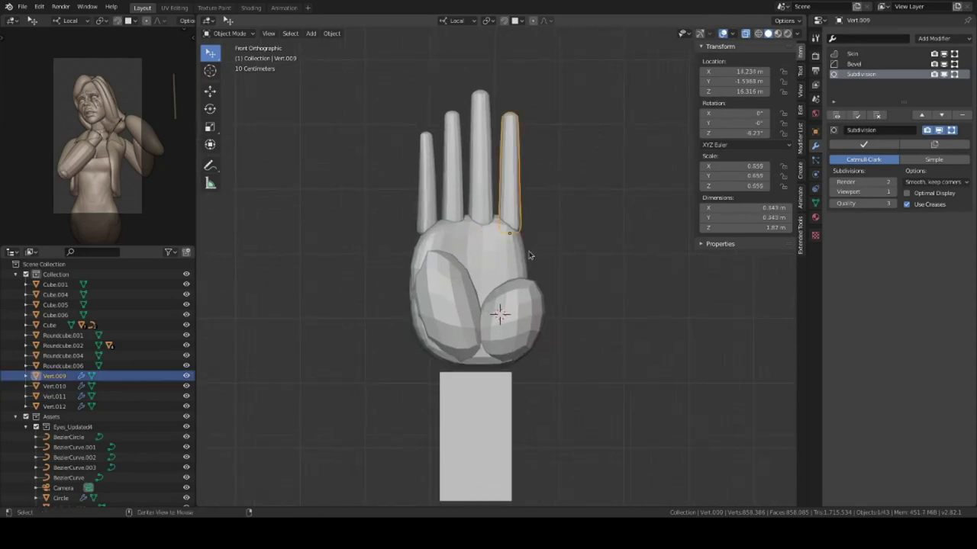
{"action": "key", "text": "shift+d"}
{"action": "key", "text": "g"}
{"action": "key", "text": "r"}
{"action": "left_click", "coordinate": [577, 356]}
{"action": "key", "text": "Tab"}
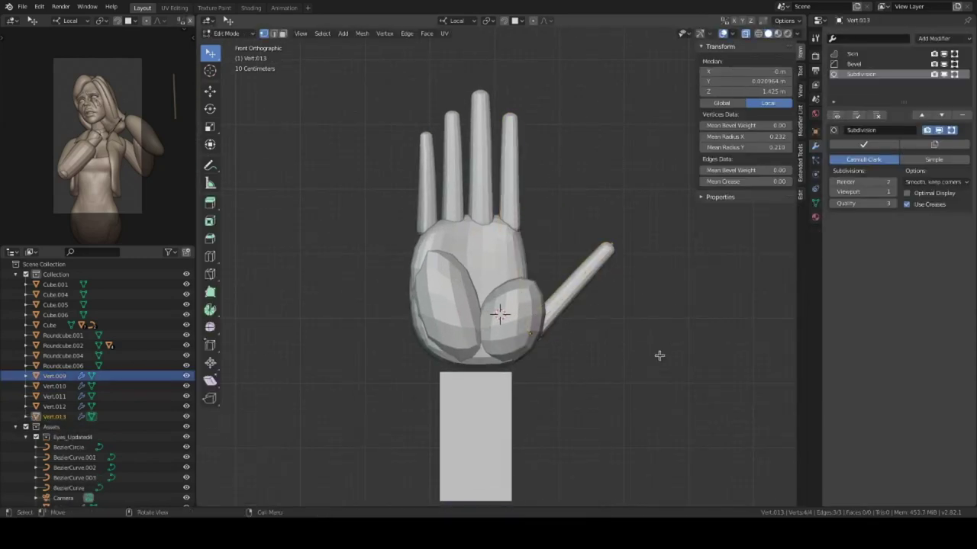
Step: Rotate the thumb's points so it angles diagonally out from the palm
{"action": "mouse_move", "coordinate": [659, 355]}
{"action": "middle_mouse_down"}
{"action": "mouse_move", "coordinate": [500, 238]}
{"action": "mouse_move", "coordinate": [610, 325]}
{"action": "middle_mouse_up"}
{"action": "key", "text": "r"}
{"action": "left_click", "coordinate": [722, 405]}
{"action": "key", "text": "Tab"}
{"action": "mouse_move", "coordinate": [722, 405]}
{"action": "middle_mouse_down"}
{"action": "mouse_move", "coordinate": [614, 350]}
{"action": "mouse_move", "coordinate": [528, 418]}
{"action": "mouse_move", "coordinate": [524, 343]}
{"action": "middle_mouse_up"}
{"action": "left_click", "coordinate": [524, 343]}
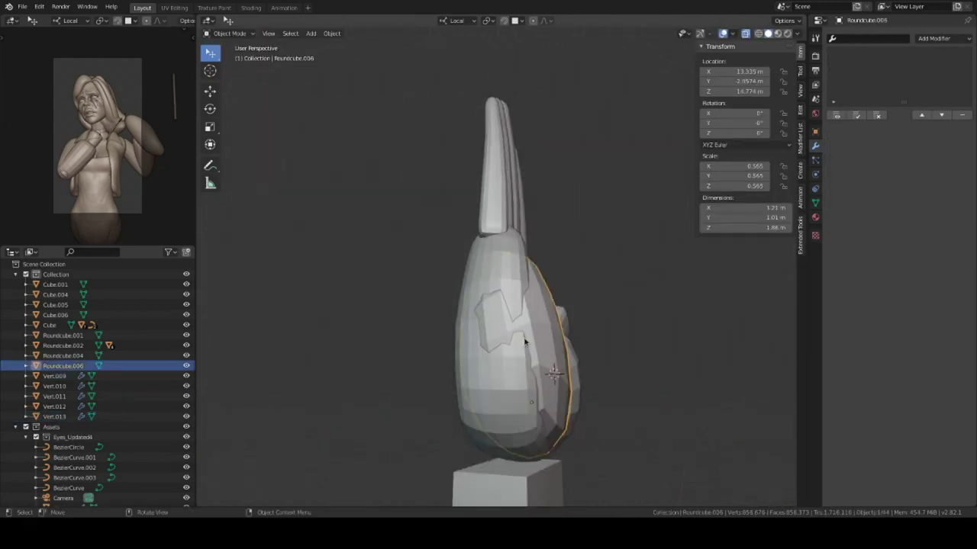
{"action": "scroll", "coordinate": [545, 259], "scroll_direction": "down", "scroll_amount": 3}
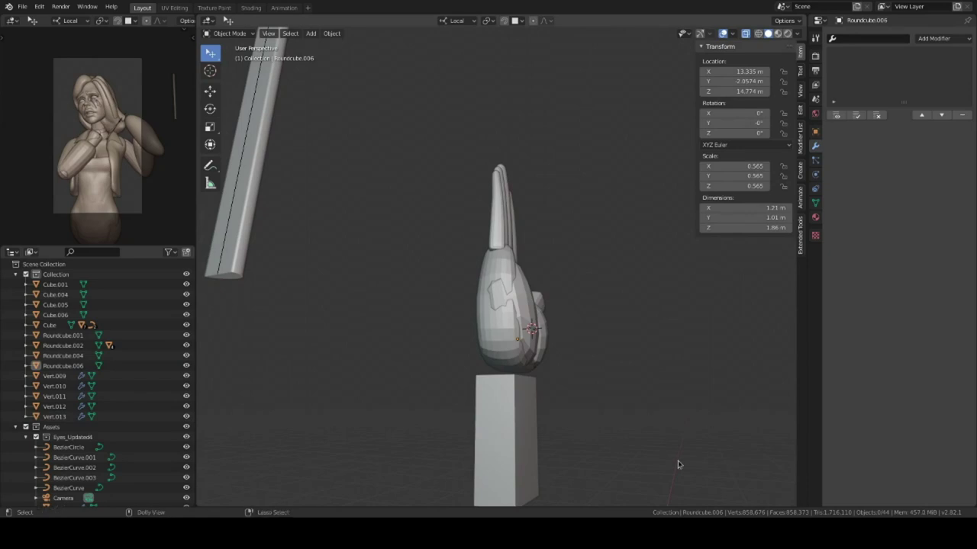
Step: Reposition the thumb's tip point in Edit Mode
{"action": "left_click", "coordinate": [557, 282]}
{"action": "mouse_move", "coordinate": [683, 387]}
{"action": "middle_mouse_down"}
{"action": "mouse_move", "coordinate": [557, 281]}
{"action": "mouse_move", "coordinate": [569, 287]}
{"action": "middle_mouse_up"}
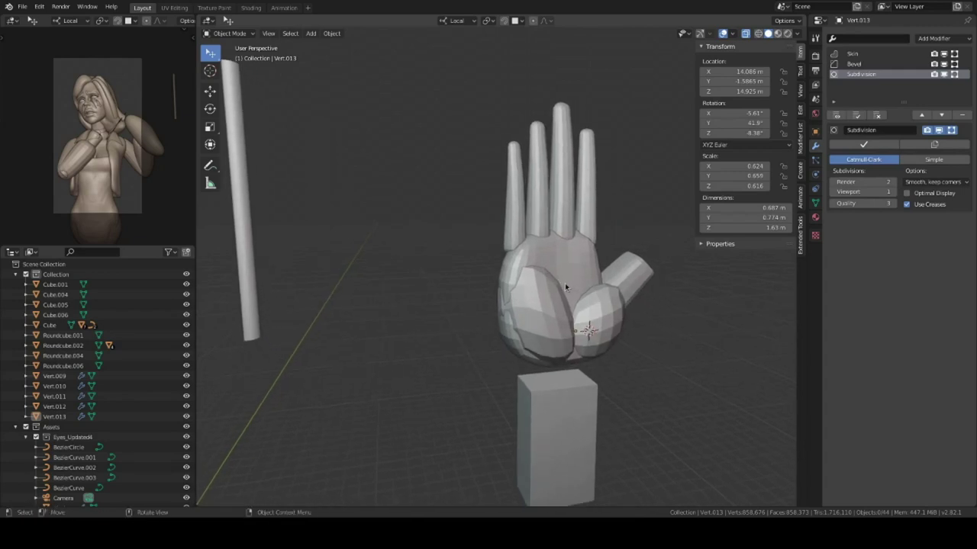
{"action": "left_click", "coordinate": [626, 285]}
{"action": "mouse_move", "coordinate": [557, 290]}
{"action": "middle_mouse_down"}
{"action": "mouse_move", "coordinate": [626, 285]}
{"action": "mouse_move", "coordinate": [569, 258]}
{"action": "middle_mouse_up"}
{"action": "left_click", "coordinate": [612, 281]}
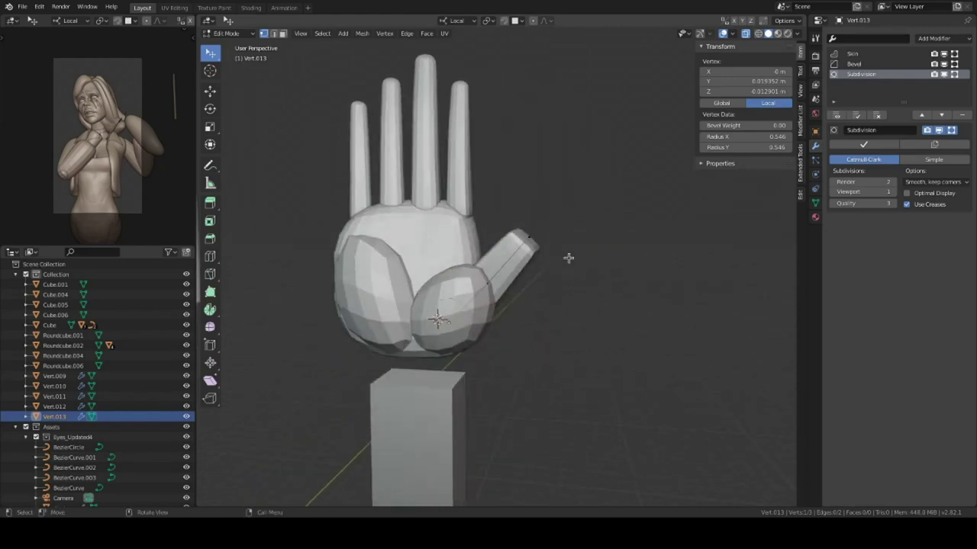
{"action": "key", "text": "g"}
{"action": "left_click", "coordinate": [526, 225]}
{"action": "mouse_move", "coordinate": [527, 225]}
{"action": "middle_mouse_down"}
{"action": "mouse_move", "coordinate": [442, 283]}
{"action": "mouse_move", "coordinate": [517, 218]}
{"action": "mouse_move", "coordinate": [564, 305]}
{"action": "middle_mouse_up"}
Step: Move the thumb's base point against the palm's side and return to Object Mode
{"action": "scroll", "coordinate": [516, 219], "scroll_direction": "up", "scroll_amount": 4}
{"action": "left_click", "coordinate": [572, 319]}
{"action": "key", "text": "g"}
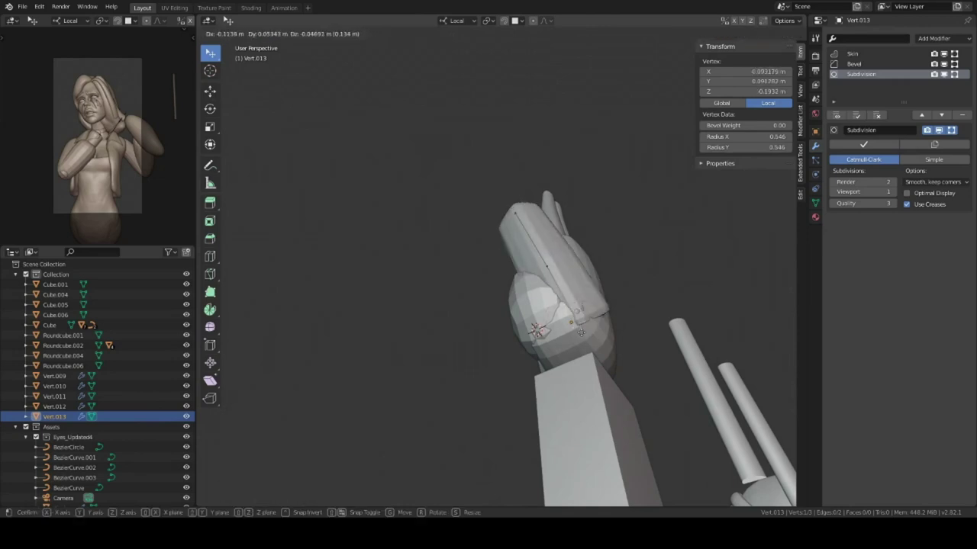
{"action": "left_click", "coordinate": [580, 332]}
{"action": "mouse_move", "coordinate": [580, 332]}
{"action": "middle_mouse_down"}
{"action": "mouse_move", "coordinate": [462, 329]}
{"action": "mouse_move", "coordinate": [661, 292]}
{"action": "middle_mouse_up"}
{"action": "scroll", "coordinate": [463, 329], "scroll_direction": "down", "scroll_amount": 2}
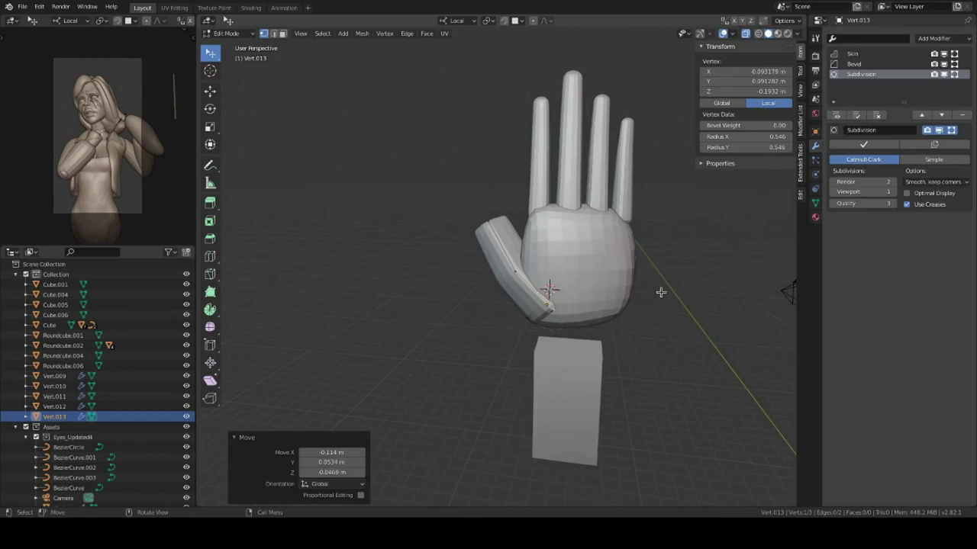
{"action": "key", "text": "Tab"}
Step: From the front view, select the palm, thumb, all four fingers and the palm pads together
{"action": "middle_click_drag", "start_coordinate": [592, 252], "coordinate": [568, 298]}
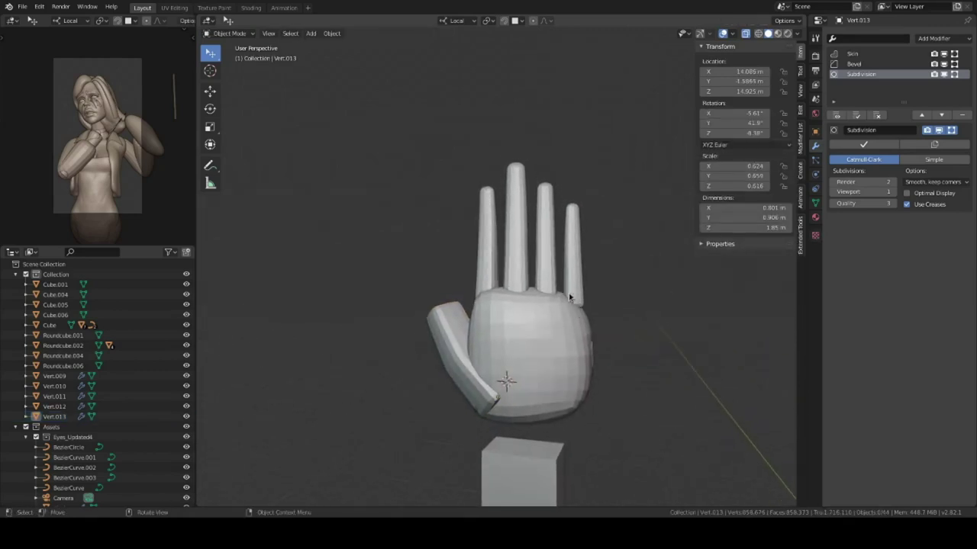
{"action": "key", "text": "KP_1"}
{"action": "scroll", "coordinate": [526, 302], "scroll_direction": "up", "scroll_amount": 1}
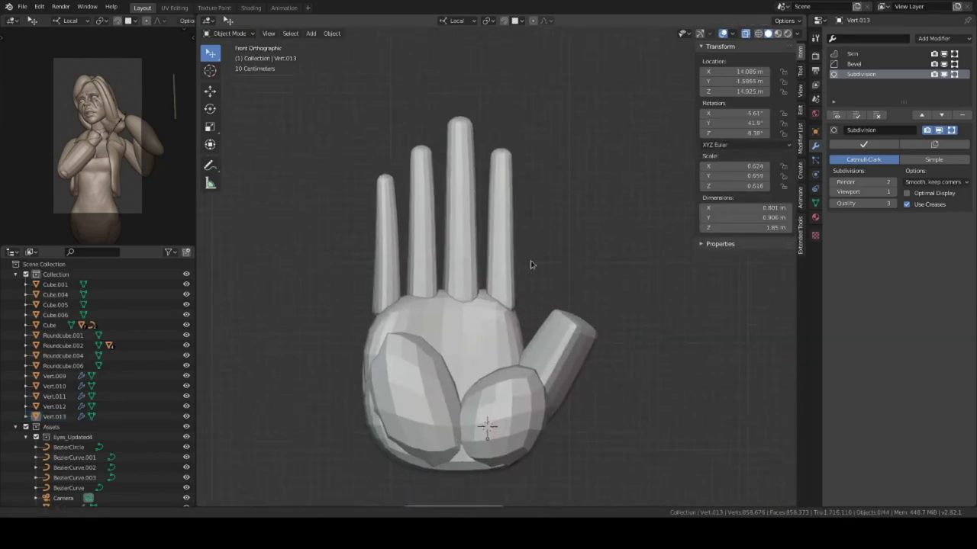
{"action": "scroll", "coordinate": [534, 302], "scroll_direction": "up", "scroll_amount": 1}
{"action": "left_click", "coordinate": [543, 302]}
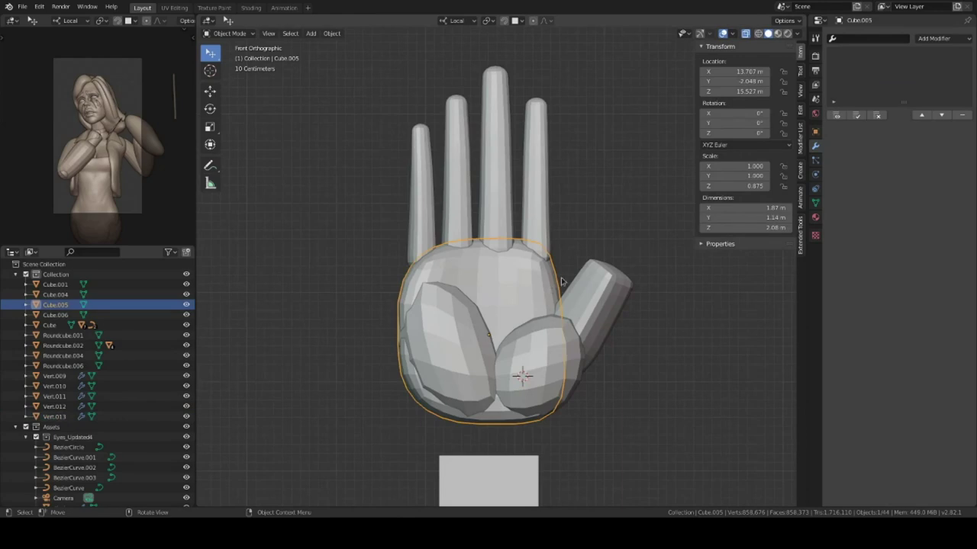
{"action": "left_click", "coordinate": [610, 308], "text": "shift"}
{"action": "left_click", "coordinate": [543, 223], "text": "shift"}
{"action": "left_click", "coordinate": [497, 223], "text": "shift"}
{"action": "left_click", "coordinate": [458, 224], "text": "shift"}
{"action": "left_click", "coordinate": [415, 228], "text": "shift"}
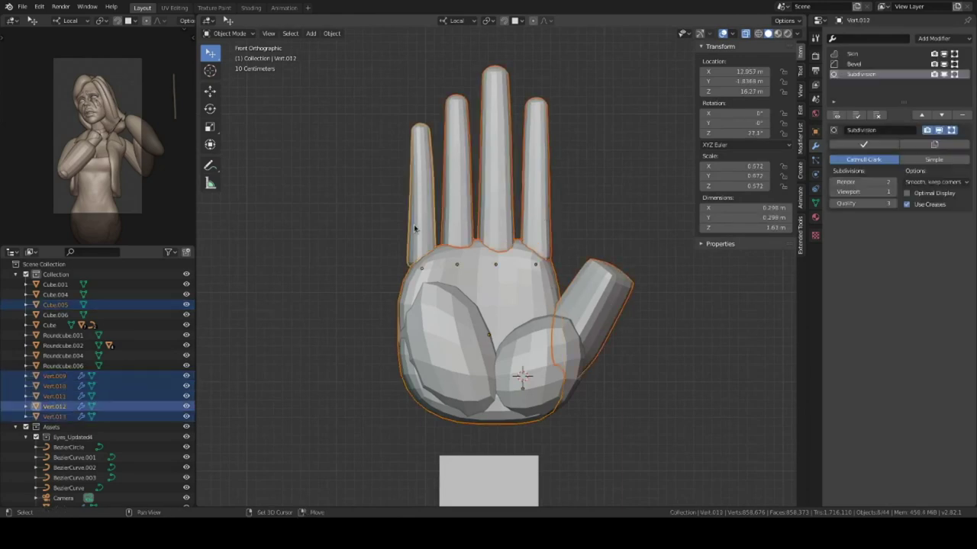
{"action": "left_click", "coordinate": [532, 359], "text": "shift"}
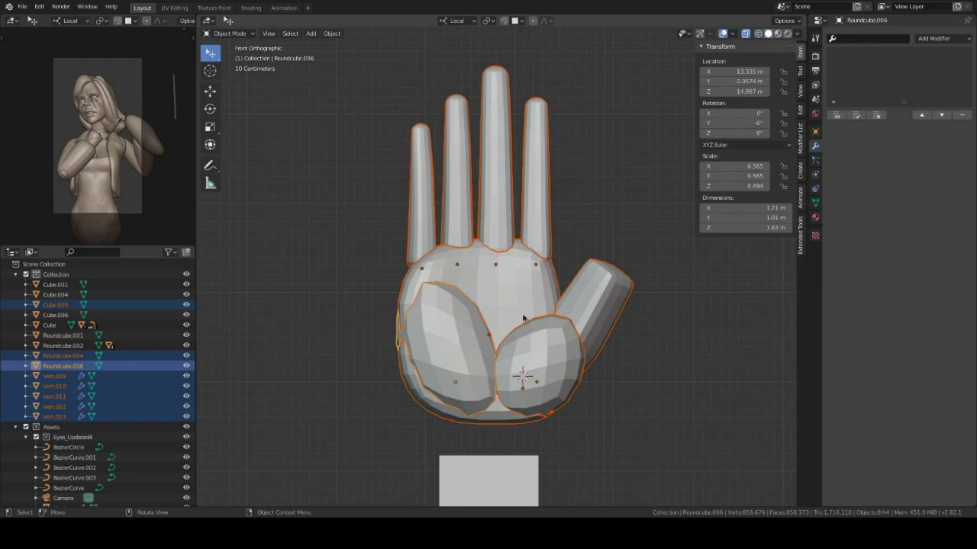
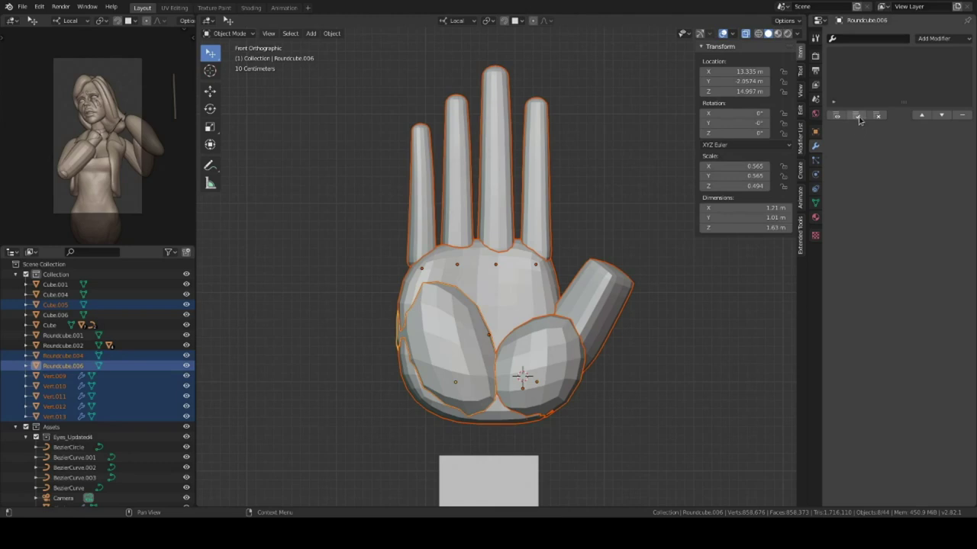
Step: Select all the finger pieces, palm pads and thumb, making the palm the active object
{"action": "left_click", "coordinate": [539, 221]}
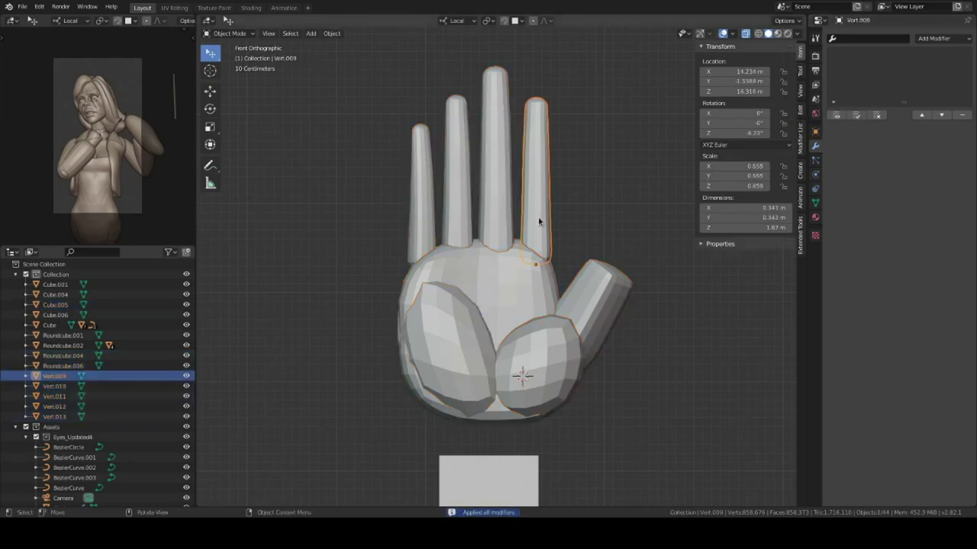
{"action": "right_click", "coordinate": [541, 219]}
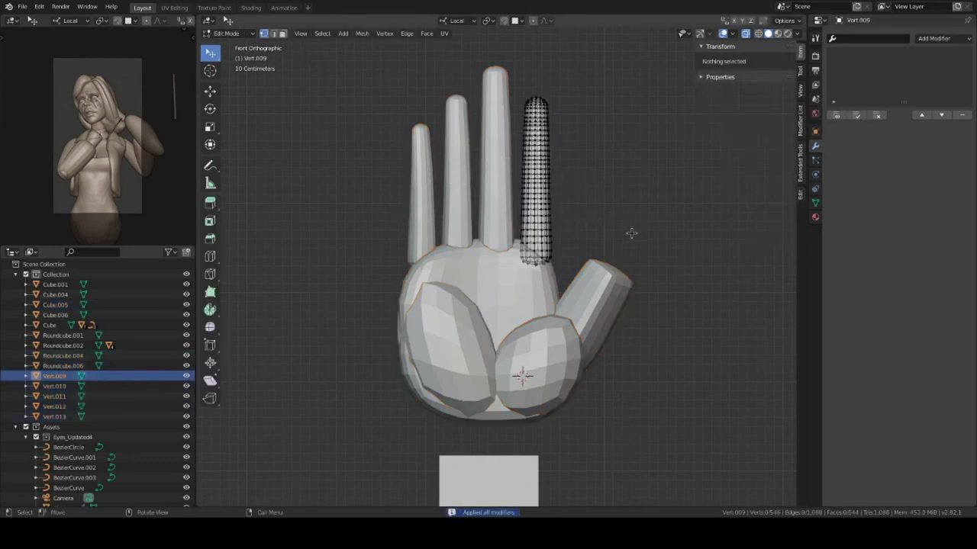
{"action": "key", "text": "Tab"}
{"action": "key", "text": "Tab"}
{"action": "left_click", "coordinate": [540, 221], "text": "shift"}
{"action": "left_click", "coordinate": [409, 231], "text": "shift"}
{"action": "left_click", "coordinate": [450, 343], "text": "shift"}
{"action": "left_click", "coordinate": [564, 359], "text": "shift"}
{"action": "left_click", "coordinate": [600, 300], "text": "shift"}
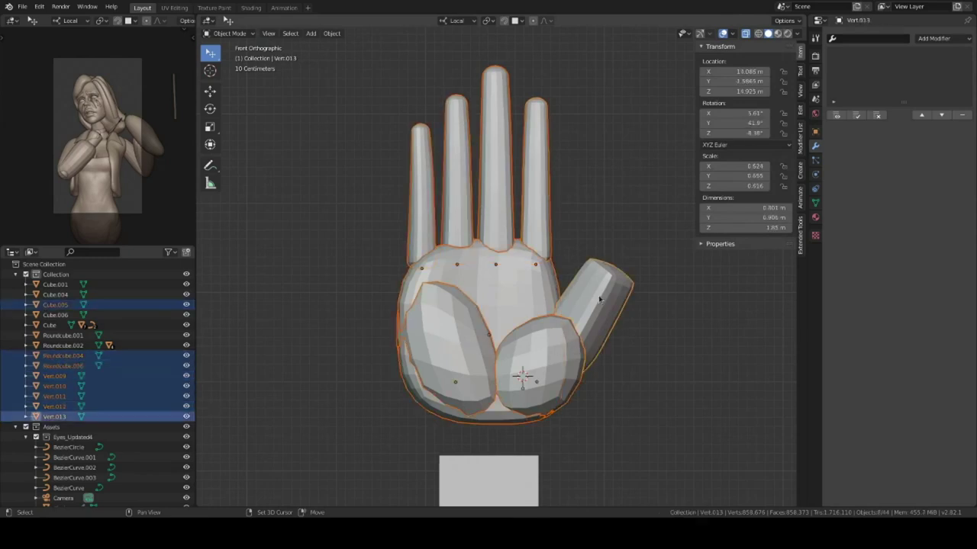
{"action": "left_click", "coordinate": [514, 292], "text": "shift"}
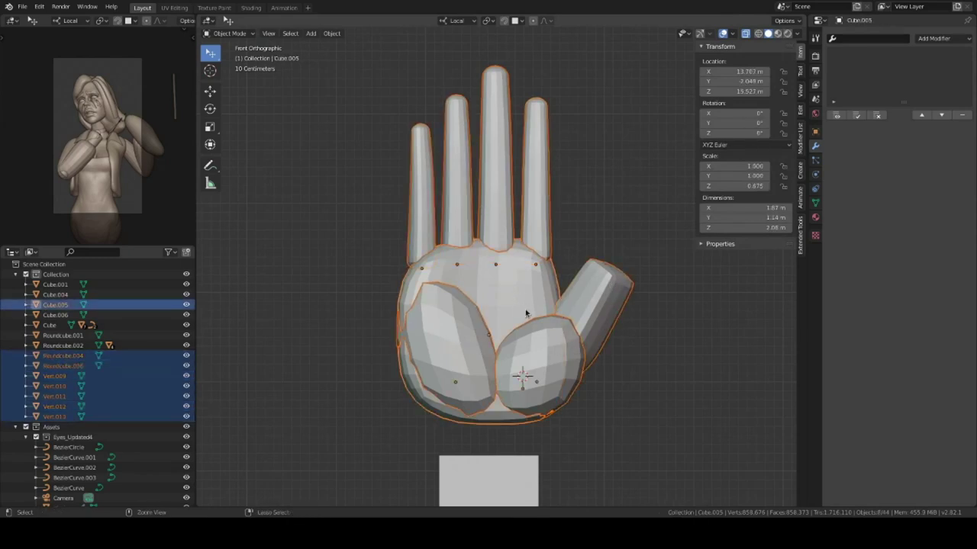
Step: Join the hand pieces into one object, apply its scale and switch to Sculpt Mode
{"action": "key", "text": "ctrl+j"}
{"action": "mouse_move", "coordinate": [534, 262]}
{"action": "middle_mouse_down"}
{"action": "mouse_move", "coordinate": [588, 338]}
{"action": "mouse_move", "coordinate": [536, 289]}
{"action": "mouse_move", "coordinate": [541, 229]}
{"action": "middle_mouse_up"}
{"action": "key", "text": "ctrl+Tab"}
{"action": "left_click", "coordinate": [545, 290]}
{"action": "key", "text": "ctrl+Tab"}
{"action": "left_click", "coordinate": [505, 330]}
{"action": "key", "text": "ctrl+a"}
{"action": "left_click", "coordinate": [506, 341]}
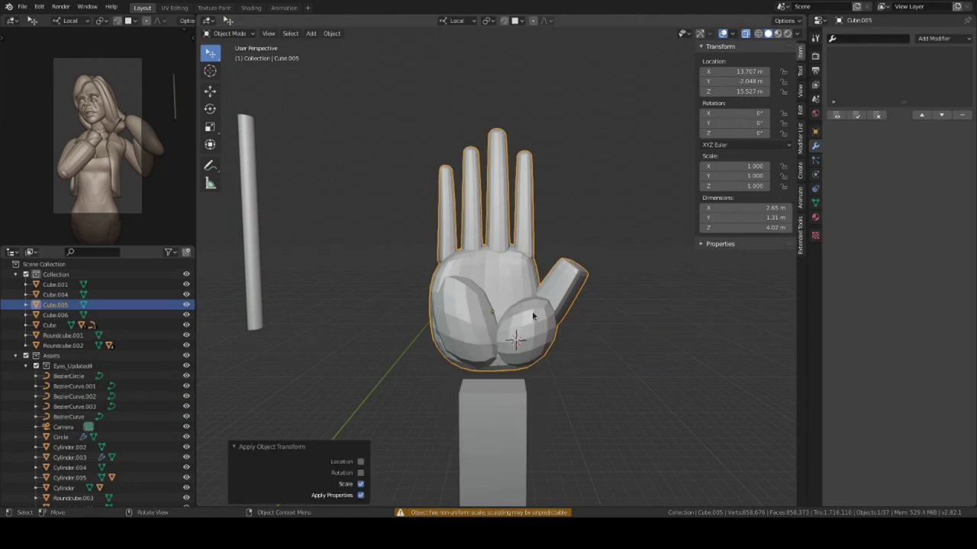
{"action": "key", "text": "ctrl+Tab"}
Step: Voxel-remesh the joined hand at 0.031 m voxel size and orbit to check the fused surface
{"action": "middle_click_drag", "start_coordinate": [523, 316], "coordinate": [515, 316]}
{"action": "scroll", "coordinate": [526, 297], "scroll_direction": "up", "scroll_amount": 2}
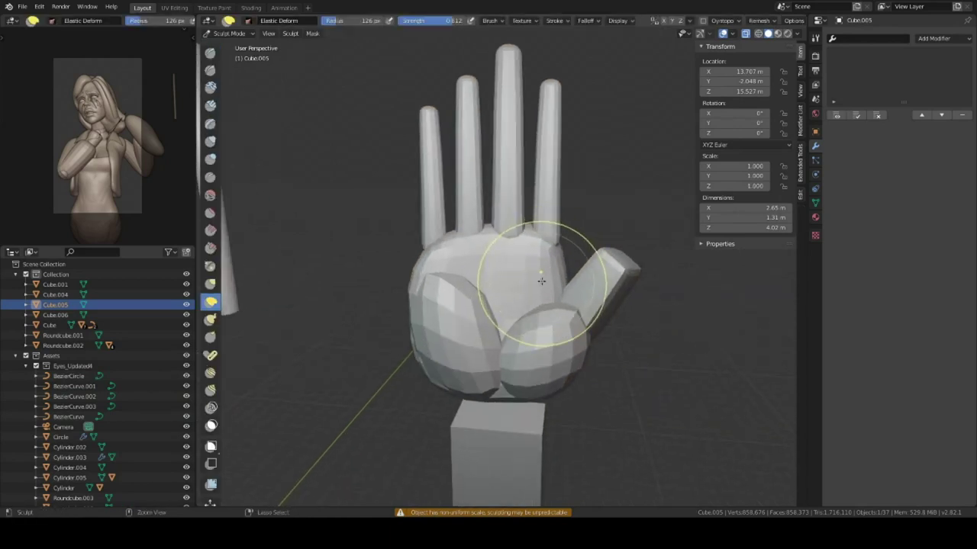
{"action": "middle_click_drag", "start_coordinate": [541, 281], "coordinate": [552, 260]}
{"action": "scroll", "coordinate": [551, 260], "scroll_direction": "up", "scroll_amount": 1}
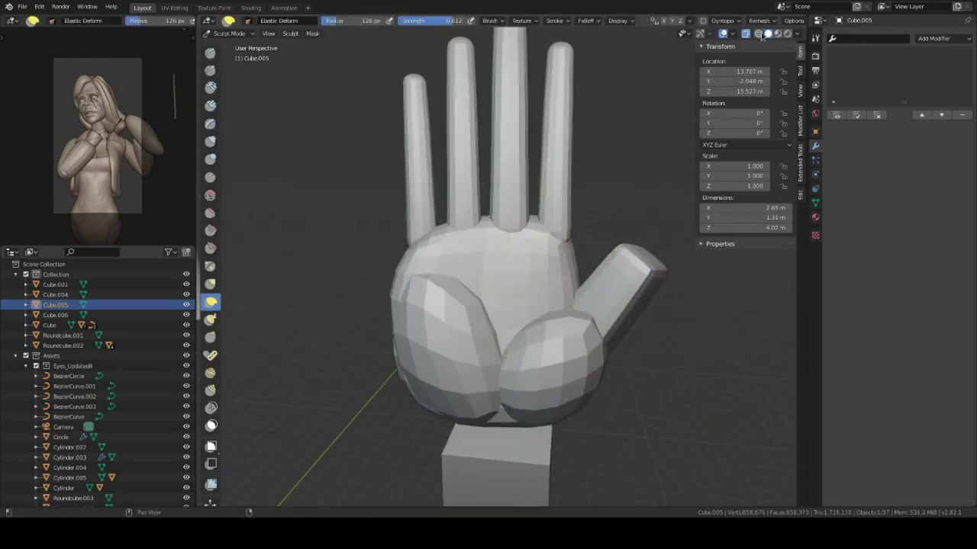
{"action": "left_click", "coordinate": [760, 20]}
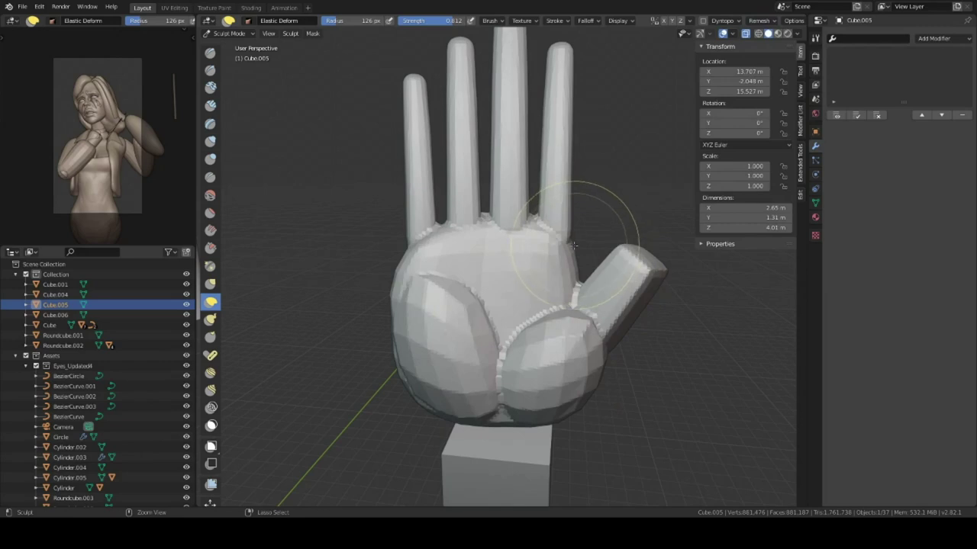
{"action": "middle_click_drag", "start_coordinate": [572, 245], "coordinate": [567, 229]}
{"action": "key", "text": "shift+space"}
Step: Switch to a resized Clay Strips brush and start filling the seams between palm and pads
{"action": "key", "text": "c"}
{"action": "key", "text": "f"}
{"action": "mouse_move", "coordinate": [522, 316]}
{"action": "middle_mouse_down"}
{"action": "mouse_move", "coordinate": [562, 318]}
{"action": "mouse_move", "coordinate": [486, 240]}
{"action": "middle_mouse_up"}
{"action": "scroll", "coordinate": [578, 308], "scroll_direction": "down", "scroll_amount": 2}
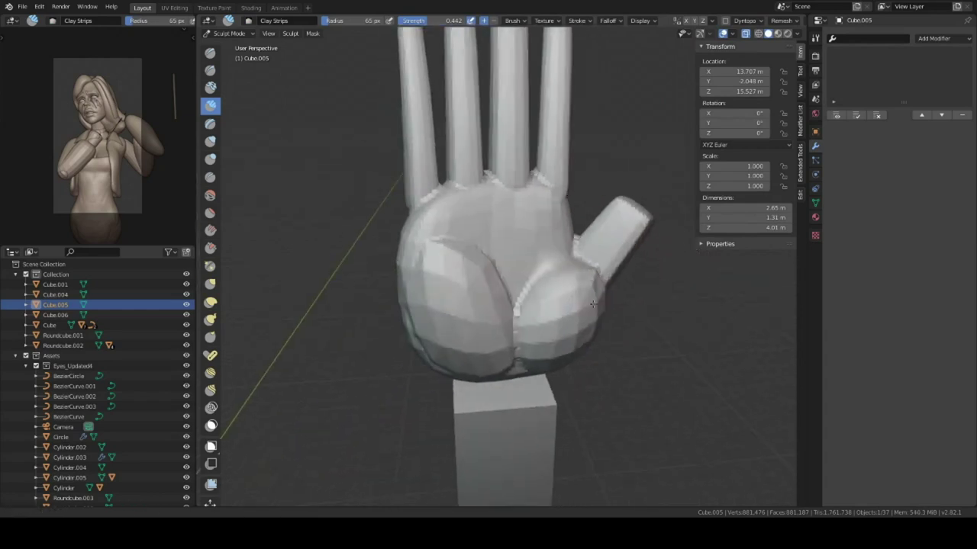
{"action": "middle_click_drag", "start_coordinate": [512, 280], "coordinate": [415, 275]}
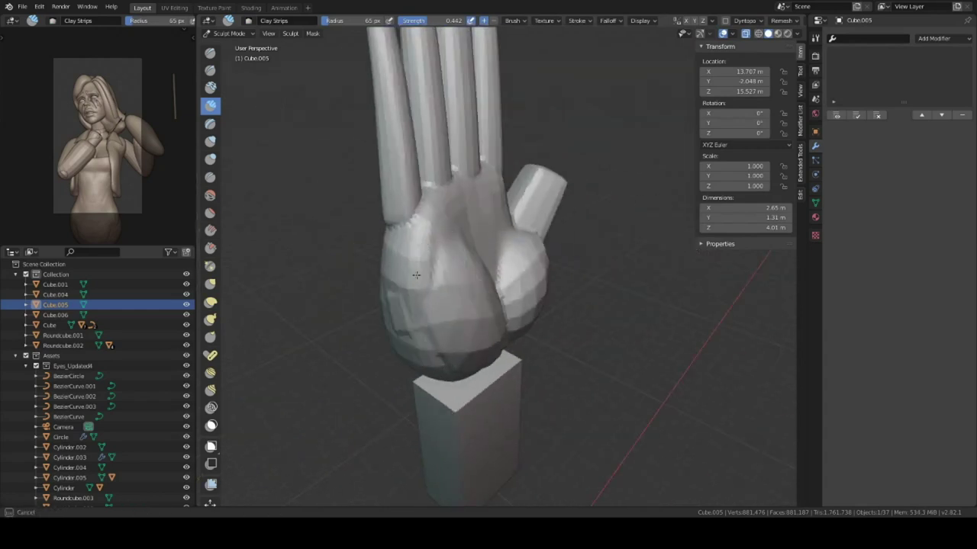
{"action": "mouse_move", "coordinate": [452, 256]}
{"action": "middle_mouse_down"}
{"action": "mouse_move", "coordinate": [471, 270]}
{"action": "mouse_move", "coordinate": [465, 313]}
{"action": "mouse_move", "coordinate": [477, 332]}
{"action": "mouse_move", "coordinate": [531, 358]}
{"action": "middle_mouse_up"}
{"action": "middle_click_drag", "start_coordinate": [492, 315], "coordinate": [417, 309]}
{"action": "mouse_move", "coordinate": [438, 350]}
{"action": "middle_mouse_down"}
{"action": "mouse_move", "coordinate": [498, 327]}
{"action": "mouse_move", "coordinate": [712, 326]}
{"action": "mouse_move", "coordinate": [687, 397]}
{"action": "mouse_move", "coordinate": [610, 321]}
{"action": "mouse_move", "coordinate": [504, 268]}
{"action": "mouse_move", "coordinate": [489, 298]}
{"action": "middle_mouse_up"}
{"action": "mouse_move", "coordinate": [486, 257]}
{"action": "middle_mouse_down"}
{"action": "mouse_move", "coordinate": [533, 307]}
{"action": "mouse_move", "coordinate": [499, 257]}
{"action": "middle_mouse_up"}
{"action": "scroll", "coordinate": [554, 316], "scroll_direction": "down", "scroll_amount": 4}
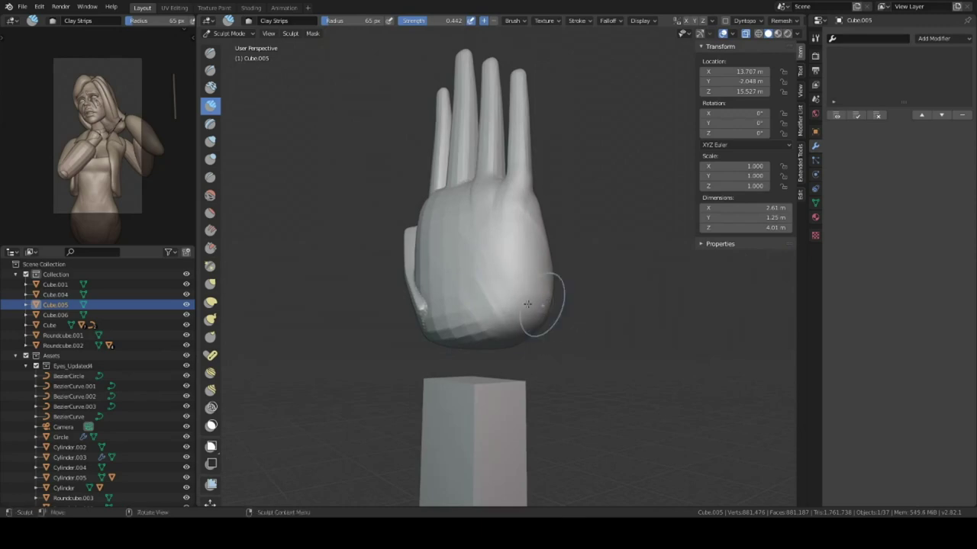
Step: Sculpt over the finger bases from several angles, blending them into the palm
{"action": "middle_click_drag", "start_coordinate": [527, 305], "coordinate": [544, 313]}
{"action": "middle_click_drag", "start_coordinate": [497, 262], "coordinate": [533, 305]}
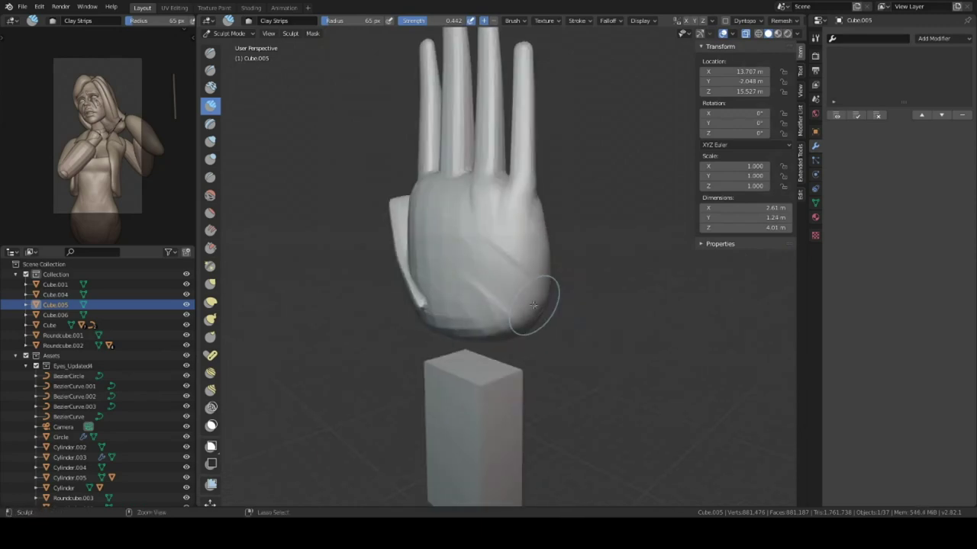
{"action": "mouse_move", "coordinate": [537, 266]}
{"action": "middle_mouse_down"}
{"action": "mouse_move", "coordinate": [513, 244]}
{"action": "mouse_move", "coordinate": [449, 244]}
{"action": "middle_mouse_up"}
{"action": "mouse_move", "coordinate": [464, 189]}
{"action": "middle_mouse_down"}
{"action": "mouse_move", "coordinate": [599, 241]}
{"action": "mouse_move", "coordinate": [552, 282]}
{"action": "middle_mouse_up"}
{"action": "middle_click_drag", "start_coordinate": [444, 279], "coordinate": [456, 290]}
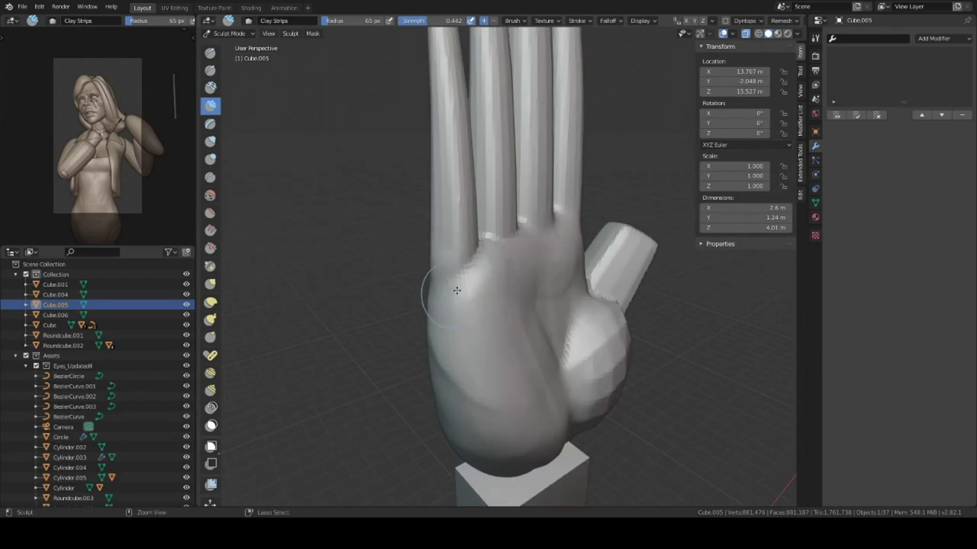
{"action": "middle_click_drag", "start_coordinate": [463, 240], "coordinate": [511, 292]}
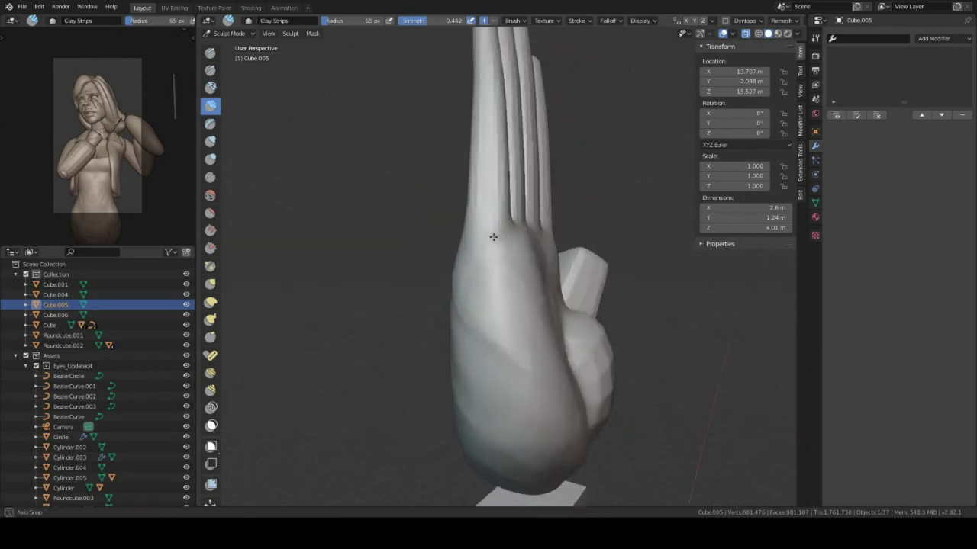
{"action": "mouse_move", "coordinate": [595, 285]}
{"action": "middle_mouse_down"}
{"action": "mouse_move", "coordinate": [556, 279]}
{"action": "mouse_move", "coordinate": [604, 183]}
{"action": "mouse_move", "coordinate": [588, 190]}
{"action": "mouse_move", "coordinate": [526, 141]}
{"action": "mouse_move", "coordinate": [514, 200]}
{"action": "mouse_move", "coordinate": [564, 127]}
{"action": "middle_mouse_up"}
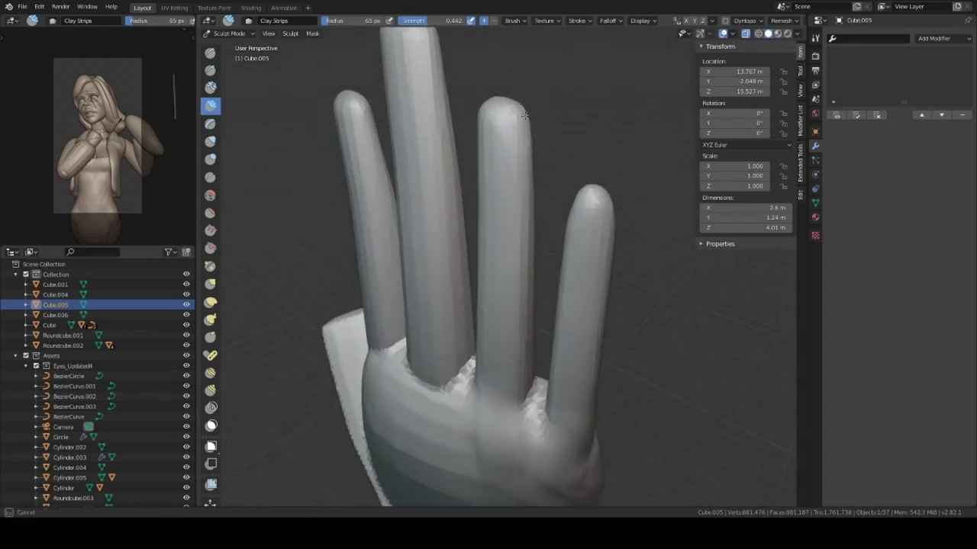
{"action": "mouse_move", "coordinate": [486, 115]}
{"action": "middle_mouse_down"}
{"action": "mouse_move", "coordinate": [464, 261]}
{"action": "mouse_move", "coordinate": [496, 213]}
{"action": "mouse_move", "coordinate": [554, 192]}
{"action": "mouse_move", "coordinate": [450, 229]}
{"action": "middle_mouse_up"}
{"action": "mouse_move", "coordinate": [437, 265]}
{"action": "middle_mouse_down"}
{"action": "mouse_move", "coordinate": [458, 223]}
{"action": "mouse_move", "coordinate": [432, 243]}
{"action": "middle_mouse_up"}
{"action": "middle_click_drag", "start_coordinate": [437, 347], "coordinate": [432, 266]}
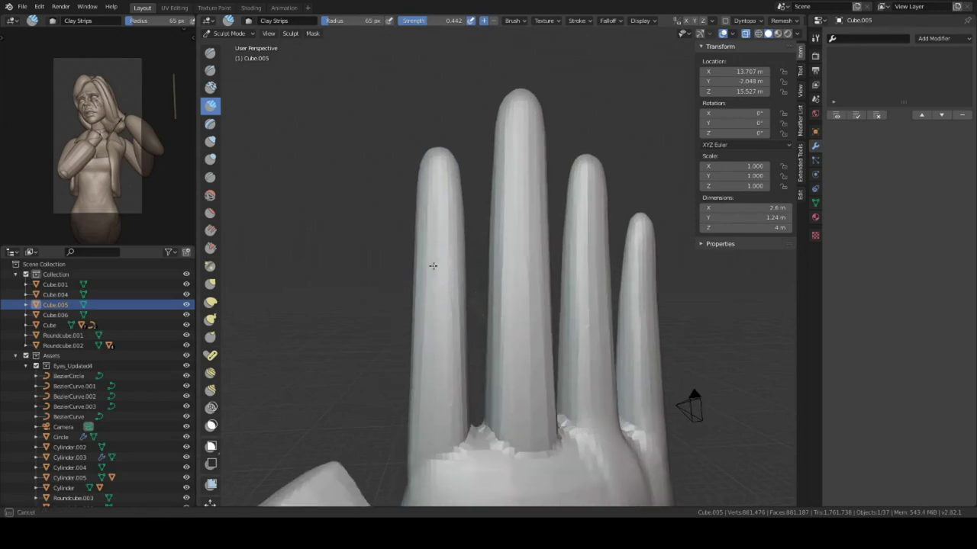
{"action": "mouse_move", "coordinate": [448, 487]}
{"action": "middle_mouse_down"}
{"action": "mouse_move", "coordinate": [465, 338]}
{"action": "mouse_move", "coordinate": [506, 342]}
{"action": "mouse_move", "coordinate": [476, 355]}
{"action": "mouse_move", "coordinate": [467, 325]}
{"action": "mouse_move", "coordinate": [536, 327]}
{"action": "mouse_move", "coordinate": [526, 338]}
{"action": "middle_mouse_up"}
Step: Build up clay on the palm and thumb surface with the 55 px Clay Strips brush
{"action": "mouse_move", "coordinate": [560, 390]}
{"action": "middle_mouse_down"}
{"action": "mouse_move", "coordinate": [531, 389]}
{"action": "mouse_move", "coordinate": [483, 323]}
{"action": "mouse_move", "coordinate": [418, 284]}
{"action": "middle_mouse_up"}
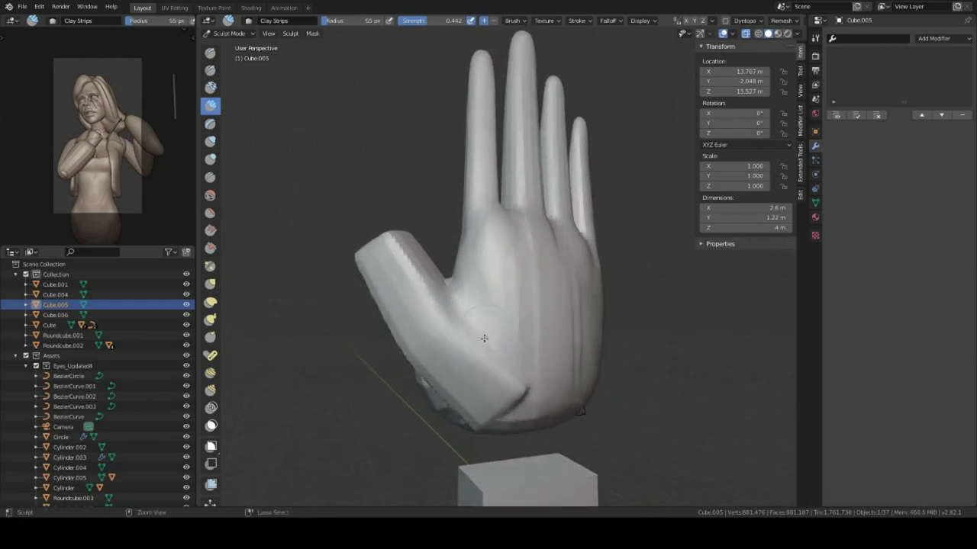
{"action": "middle_click_drag", "start_coordinate": [491, 370], "coordinate": [488, 341]}
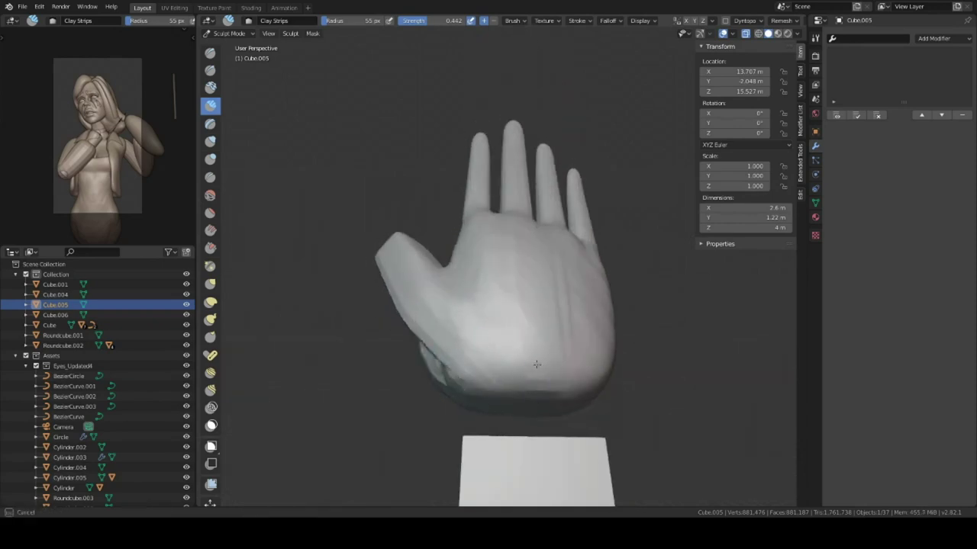
{"action": "middle_click_drag", "start_coordinate": [498, 347], "coordinate": [503, 330]}
{"action": "mouse_move", "coordinate": [518, 289]}
{"action": "middle_mouse_down"}
{"action": "mouse_move", "coordinate": [540, 356]}
{"action": "mouse_move", "coordinate": [538, 325]}
{"action": "mouse_move", "coordinate": [422, 380]}
{"action": "middle_mouse_up"}
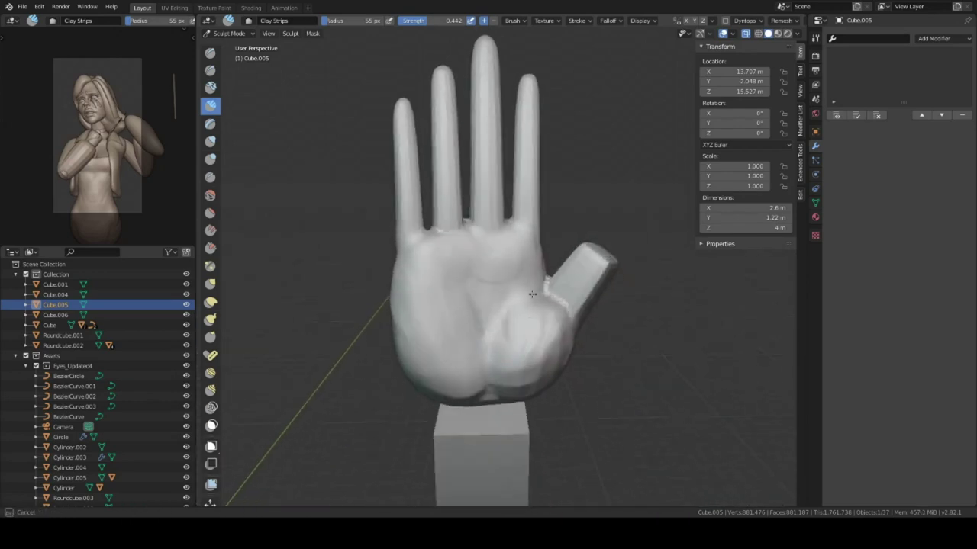
{"action": "mouse_move", "coordinate": [506, 348]}
{"action": "middle_mouse_down"}
{"action": "mouse_move", "coordinate": [588, 278]}
{"action": "mouse_move", "coordinate": [538, 290]}
{"action": "mouse_move", "coordinate": [534, 262]}
{"action": "mouse_move", "coordinate": [496, 218]}
{"action": "mouse_move", "coordinate": [464, 297]}
{"action": "middle_mouse_up"}
{"action": "left_click_drag", "start_coordinate": [464, 297], "coordinate": [455, 298]}
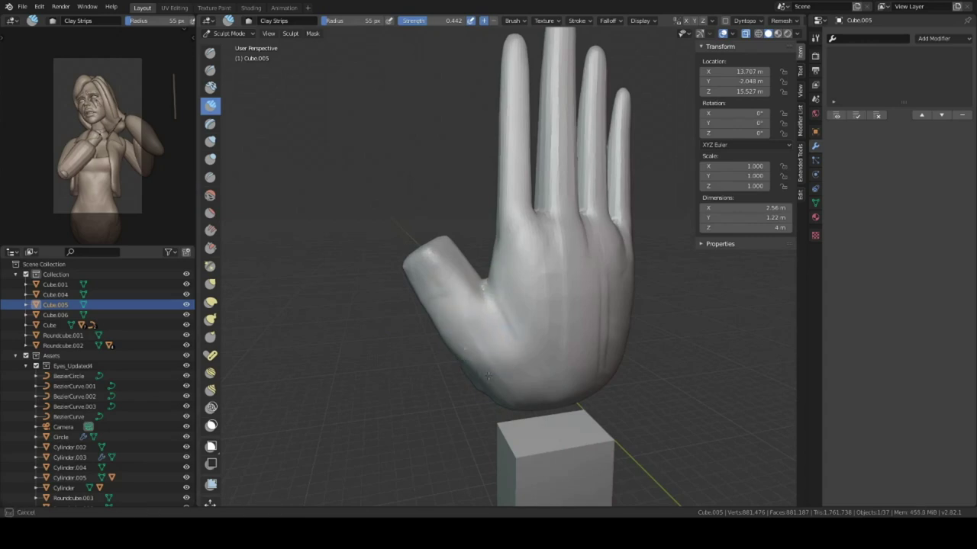
Step: Shape soft palm creases and blend the thumb base smoothly into the hand
{"action": "middle_click_drag", "start_coordinate": [488, 375], "coordinate": [464, 288]}
{"action": "mouse_move", "coordinate": [486, 333]}
{"action": "middle_mouse_down"}
{"action": "mouse_move", "coordinate": [498, 337]}
{"action": "mouse_move", "coordinate": [481, 343]}
{"action": "middle_mouse_up"}
{"action": "middle_click_drag", "start_coordinate": [500, 307], "coordinate": [488, 345]}
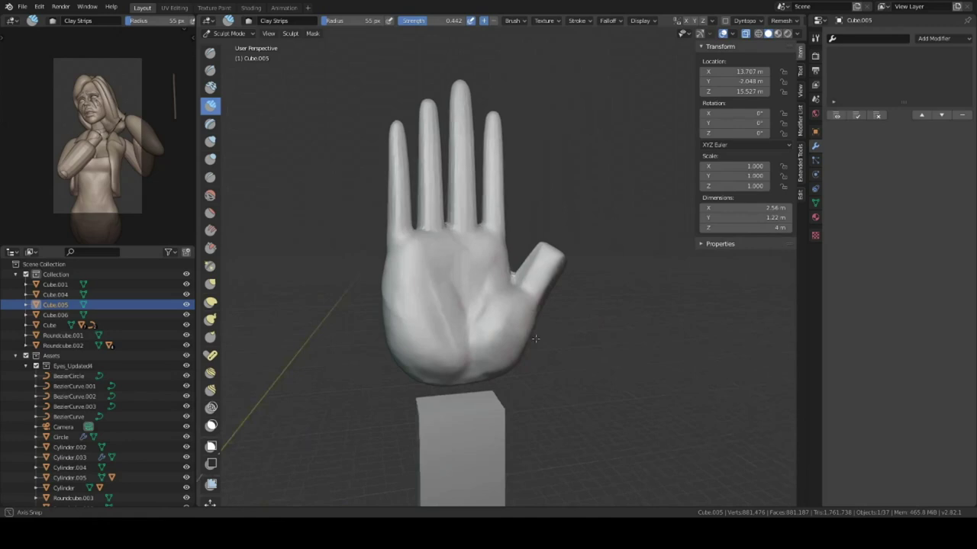
{"action": "middle_click_drag", "start_coordinate": [517, 312], "coordinate": [527, 291]}
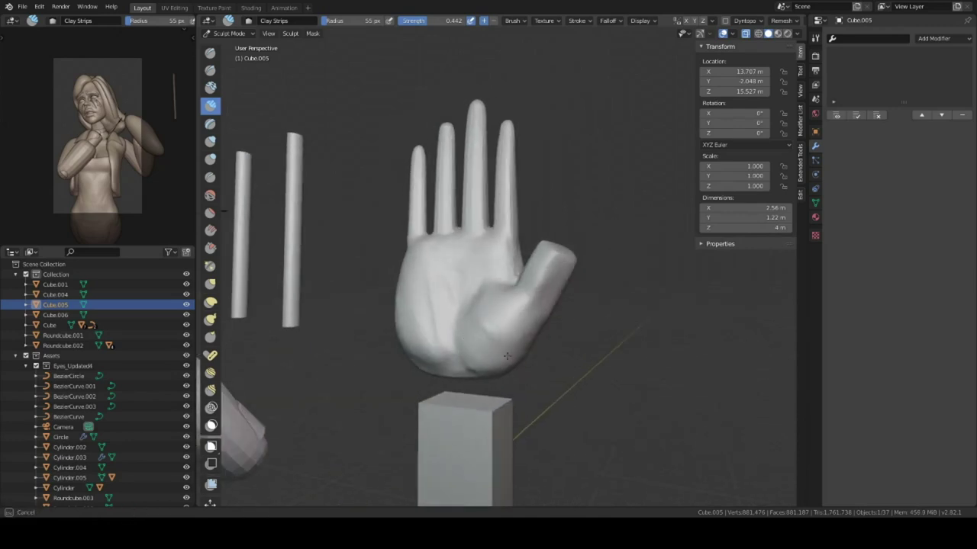
{"action": "mouse_move", "coordinate": [543, 227]}
{"action": "middle_mouse_down"}
{"action": "mouse_move", "coordinate": [555, 273]}
{"action": "mouse_move", "coordinate": [514, 243]}
{"action": "mouse_move", "coordinate": [534, 262]}
{"action": "middle_mouse_up"}
{"action": "mouse_move", "coordinate": [540, 302]}
{"action": "middle_mouse_down"}
{"action": "mouse_move", "coordinate": [467, 281]}
{"action": "mouse_move", "coordinate": [482, 235]}
{"action": "middle_mouse_up"}
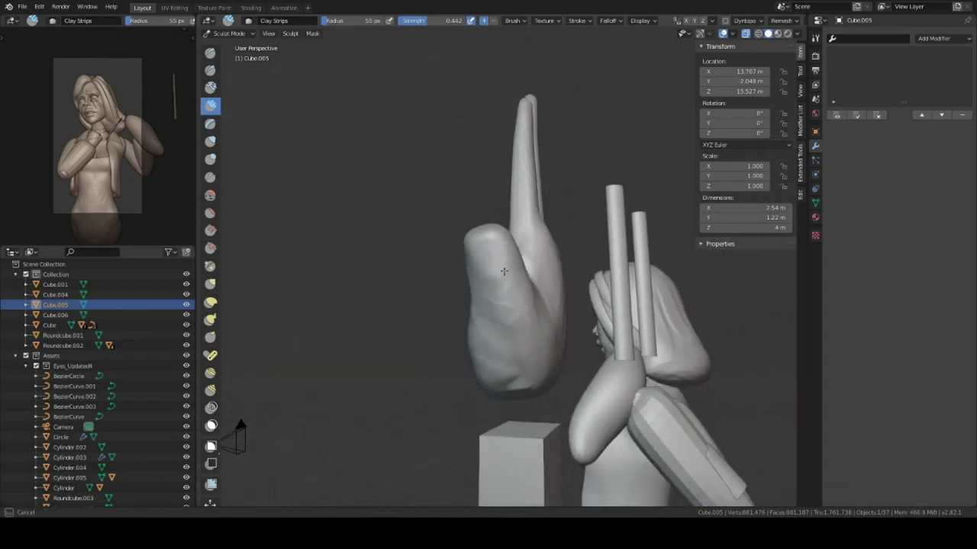
{"action": "middle_click_drag", "start_coordinate": [503, 271], "coordinate": [477, 284]}
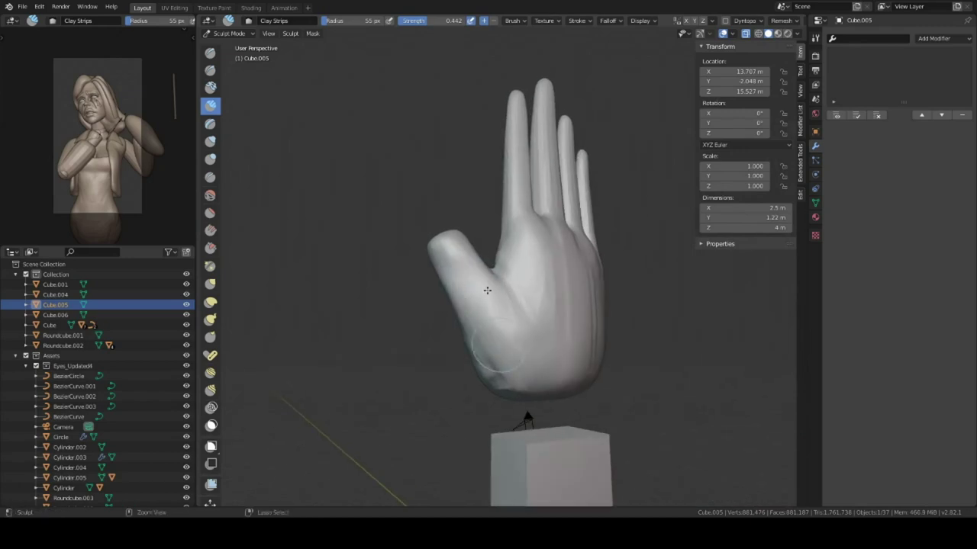
{"action": "mouse_move", "coordinate": [503, 328]}
{"action": "middle_mouse_down"}
{"action": "mouse_move", "coordinate": [501, 342]}
{"action": "mouse_move", "coordinate": [499, 309]}
{"action": "middle_mouse_up"}
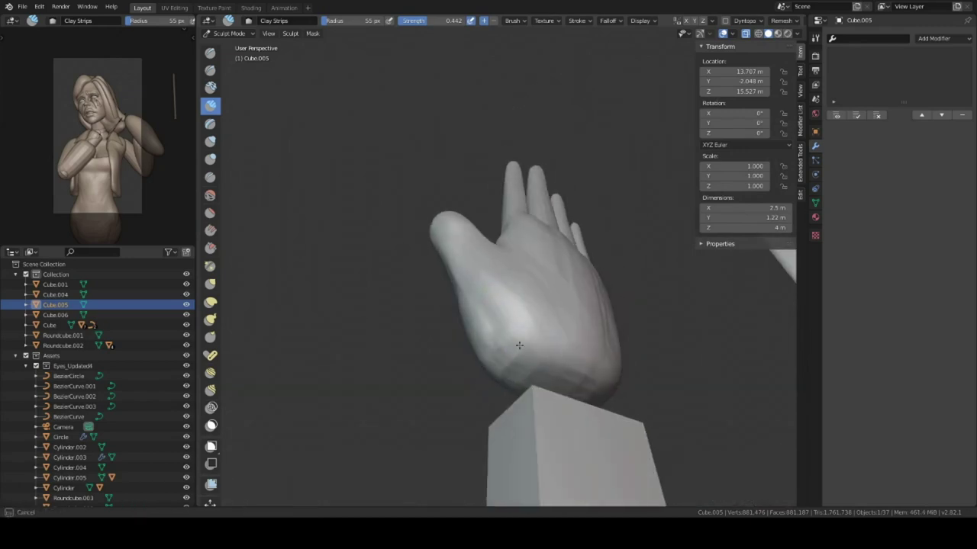
{"action": "mouse_move", "coordinate": [549, 348]}
{"action": "middle_mouse_down"}
{"action": "mouse_move", "coordinate": [496, 347]}
{"action": "mouse_move", "coordinate": [544, 334]}
{"action": "mouse_move", "coordinate": [513, 348]}
{"action": "mouse_move", "coordinate": [554, 343]}
{"action": "mouse_move", "coordinate": [534, 336]}
{"action": "mouse_move", "coordinate": [580, 320]}
{"action": "middle_mouse_up"}
{"action": "left_click", "coordinate": [210, 302]}
{"action": "mouse_move", "coordinate": [627, 257]}
{"action": "middle_mouse_down"}
{"action": "mouse_move", "coordinate": [584, 217]}
{"action": "mouse_move", "coordinate": [593, 224]}
{"action": "mouse_move", "coordinate": [545, 239]}
{"action": "middle_mouse_up"}
{"action": "key", "text": "k"}
{"action": "key", "text": "f"}
{"action": "left_click", "coordinate": [578, 242]}
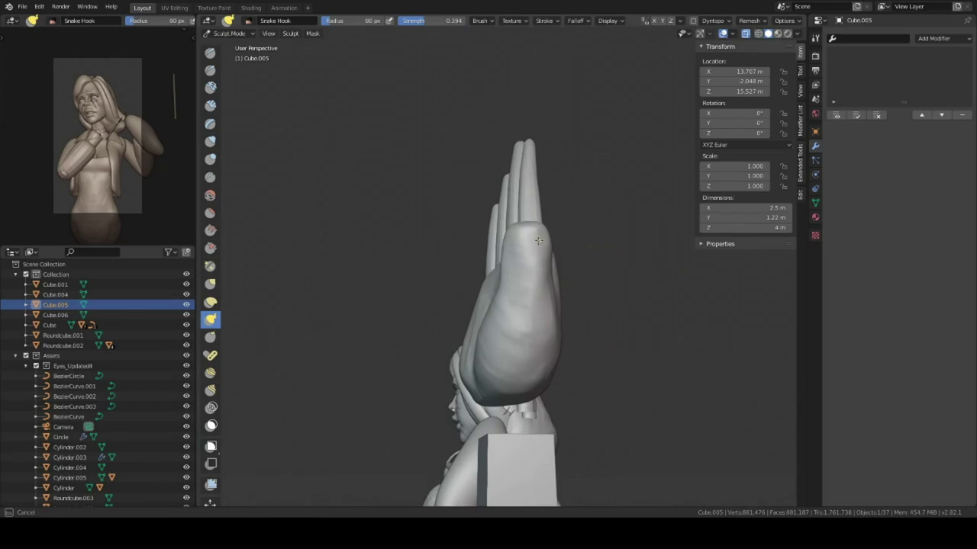
{"action": "mouse_move", "coordinate": [559, 207]}
{"action": "middle_mouse_down"}
{"action": "mouse_move", "coordinate": [544, 219]}
{"action": "mouse_move", "coordinate": [638, 267]}
{"action": "mouse_move", "coordinate": [577, 266]}
{"action": "mouse_move", "coordinate": [382, 148]}
{"action": "mouse_move", "coordinate": [421, 316]}
{"action": "mouse_move", "coordinate": [458, 257]}
{"action": "mouse_move", "coordinate": [576, 256]}
{"action": "middle_mouse_up"}
{"action": "scroll", "coordinate": [638, 267], "scroll_direction": "up", "scroll_amount": 2}
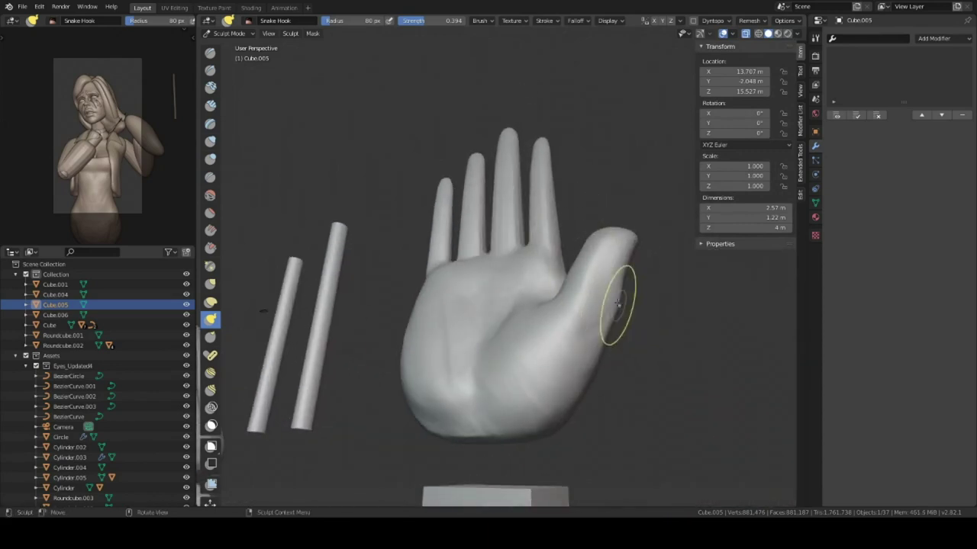
{"action": "key", "text": "f"}
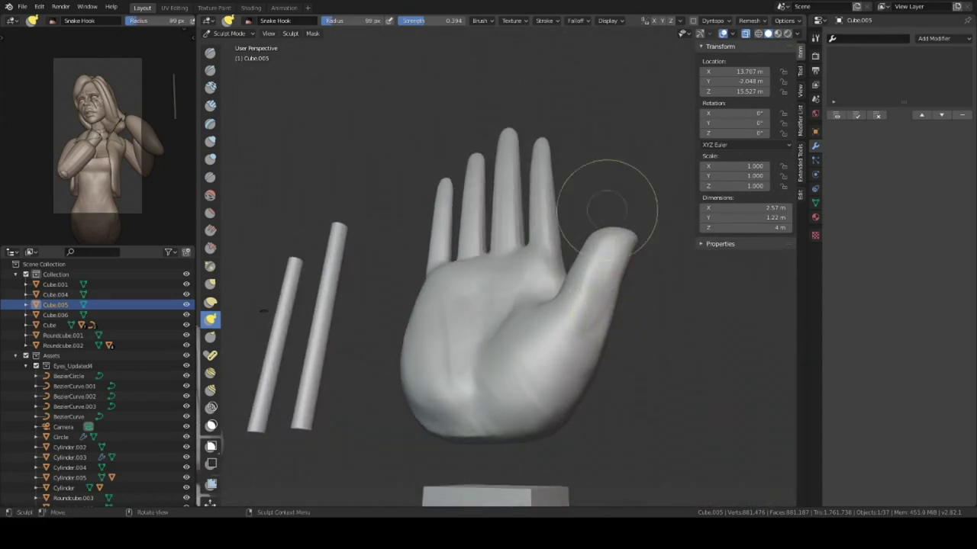
{"action": "left_click", "coordinate": [577, 20]}
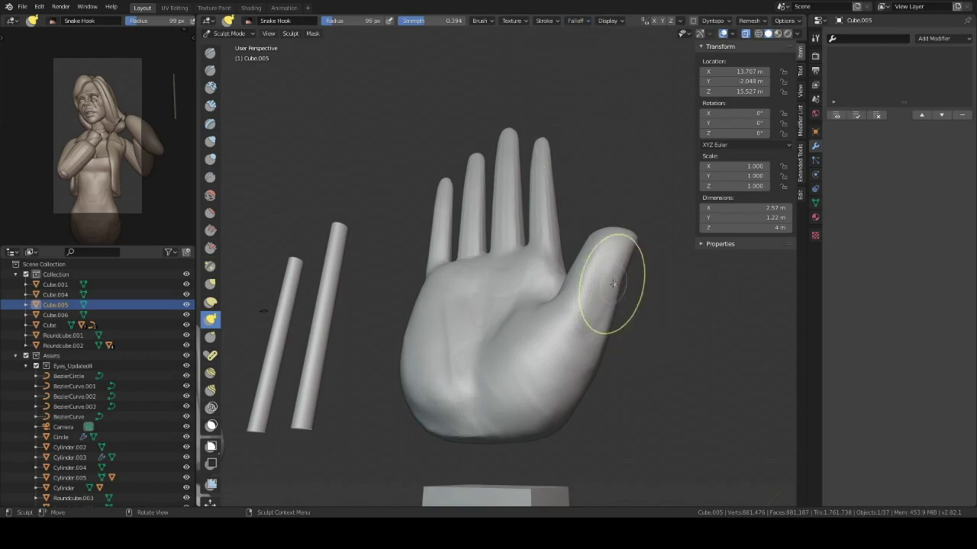
{"action": "middle_click_drag", "start_coordinate": [600, 305], "coordinate": [572, 284]}
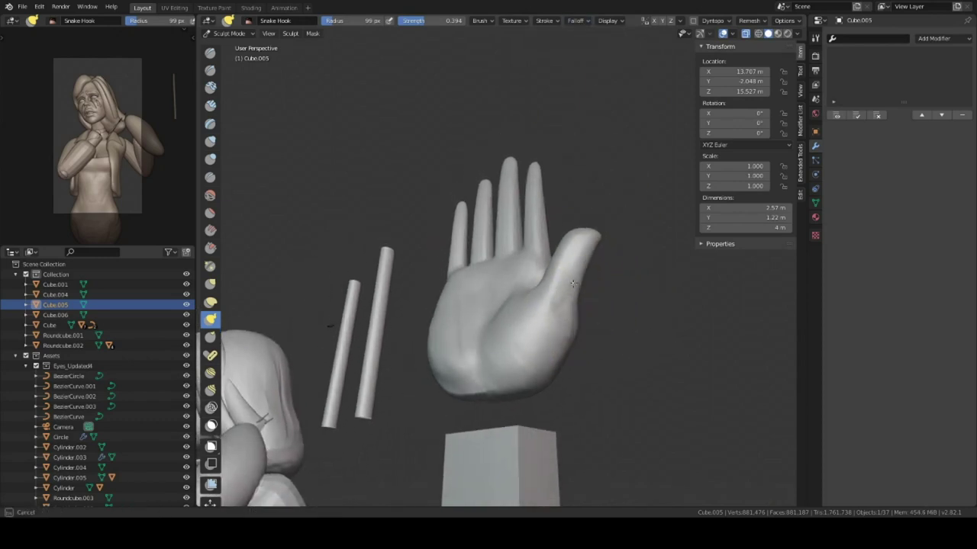
{"action": "middle_click_drag", "start_coordinate": [572, 330], "coordinate": [561, 309]}
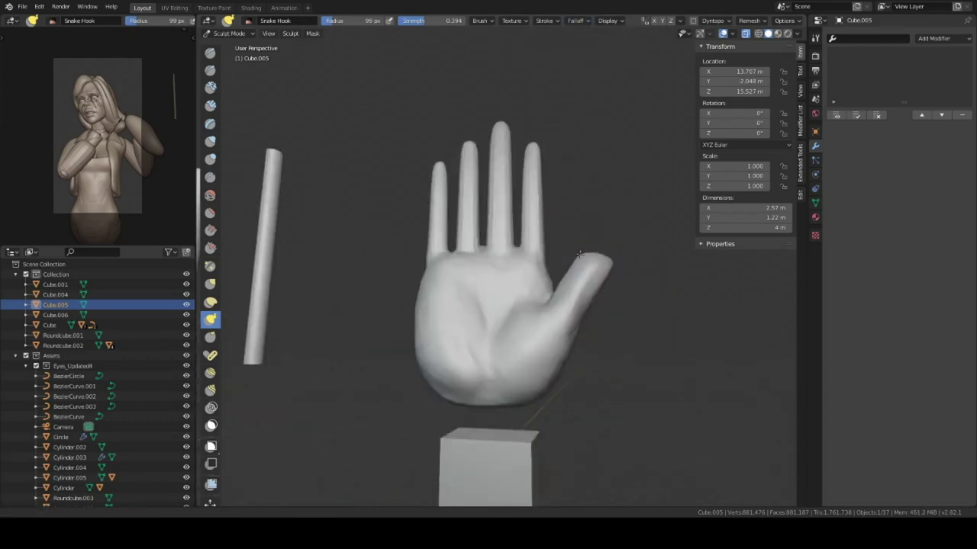
{"action": "middle_click_drag", "start_coordinate": [600, 262], "coordinate": [572, 233]}
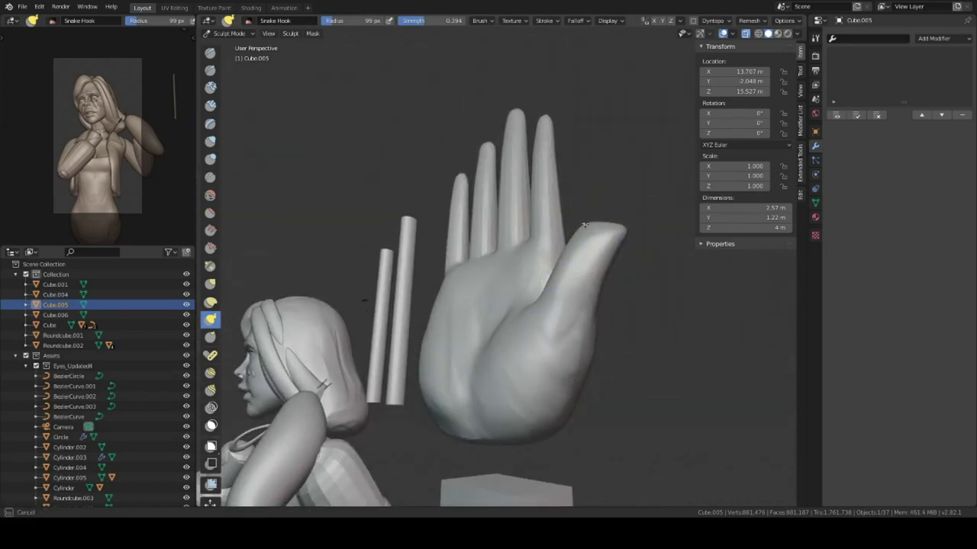
{"action": "mouse_move", "coordinate": [592, 230]}
{"action": "middle_mouse_down"}
{"action": "mouse_move", "coordinate": [633, 218]}
{"action": "mouse_move", "coordinate": [498, 274]}
{"action": "mouse_move", "coordinate": [519, 253]}
{"action": "middle_mouse_up"}
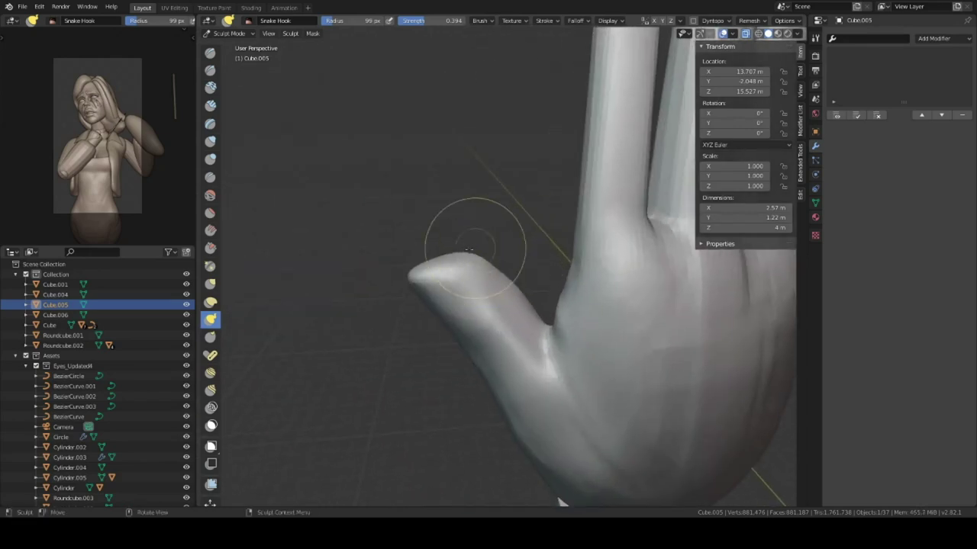
{"action": "middle_click_drag", "start_coordinate": [505, 265], "coordinate": [534, 270]}
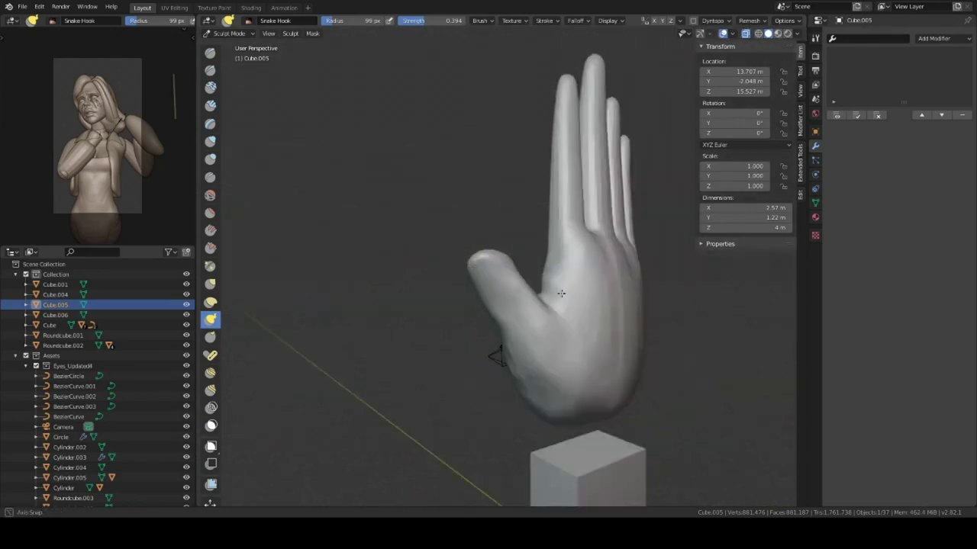
{"action": "scroll", "coordinate": [543, 275], "scroll_direction": "up", "scroll_amount": 2}
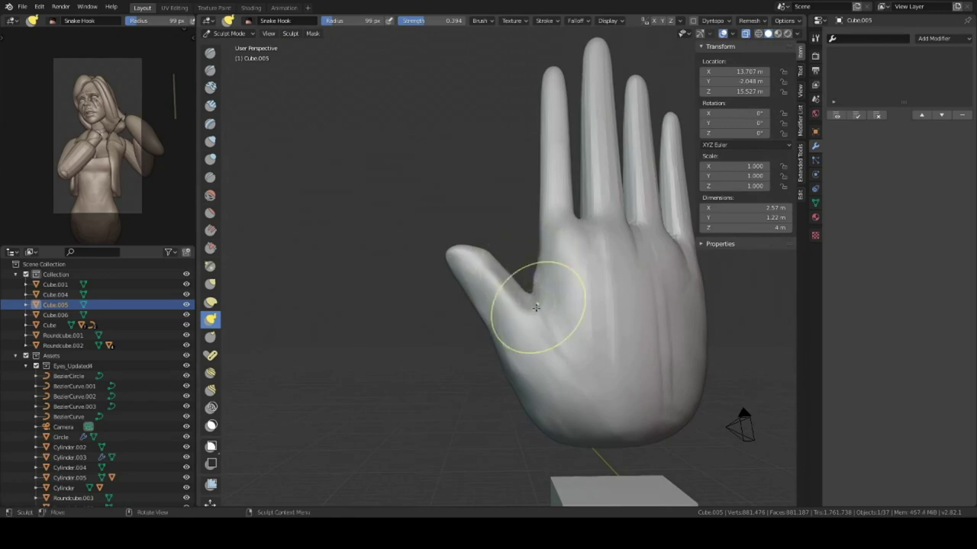
{"action": "middle_click_drag", "start_coordinate": [533, 312], "coordinate": [552, 276]}
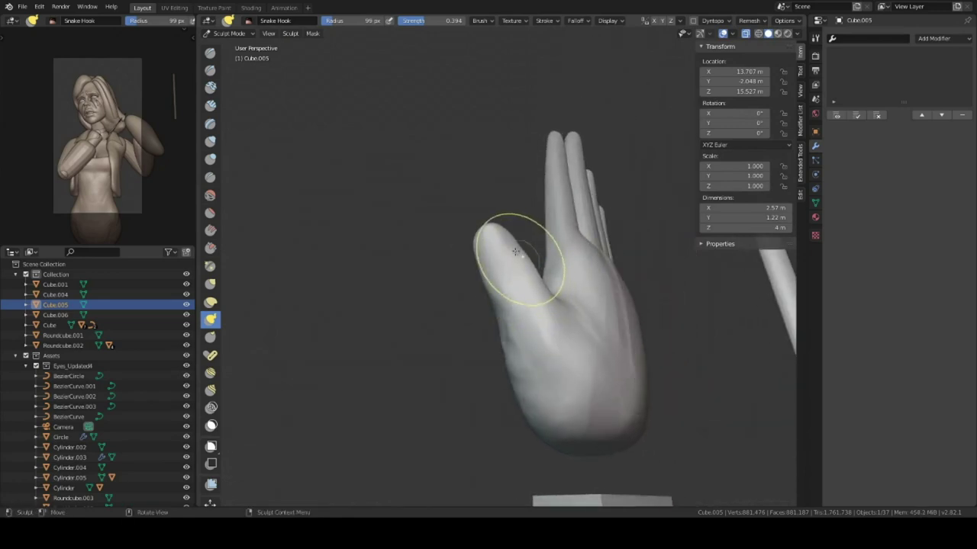
{"action": "mouse_move", "coordinate": [507, 268]}
{"action": "middle_mouse_down"}
{"action": "mouse_move", "coordinate": [565, 301]}
{"action": "mouse_move", "coordinate": [541, 260]}
{"action": "middle_mouse_up"}
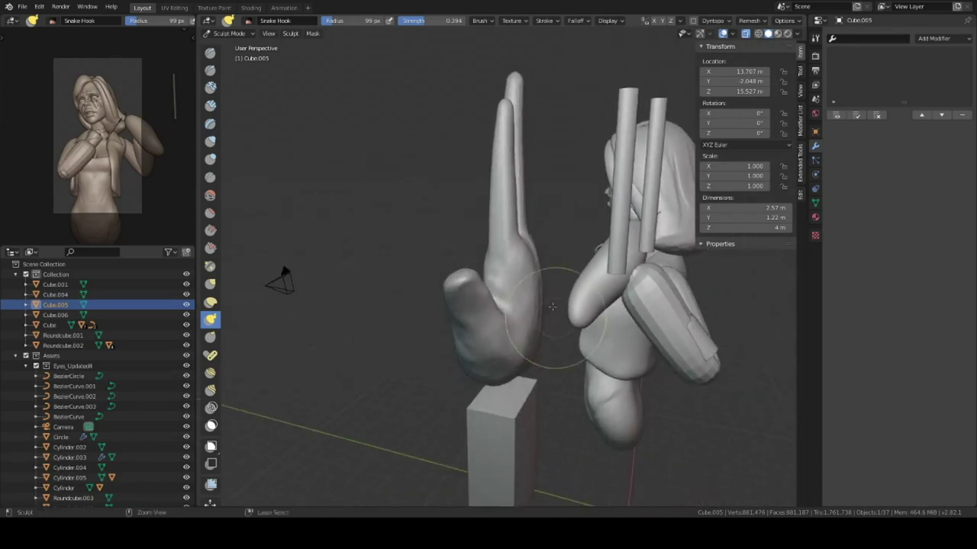
{"action": "middle_click_drag", "start_coordinate": [525, 225], "coordinate": [535, 305]}
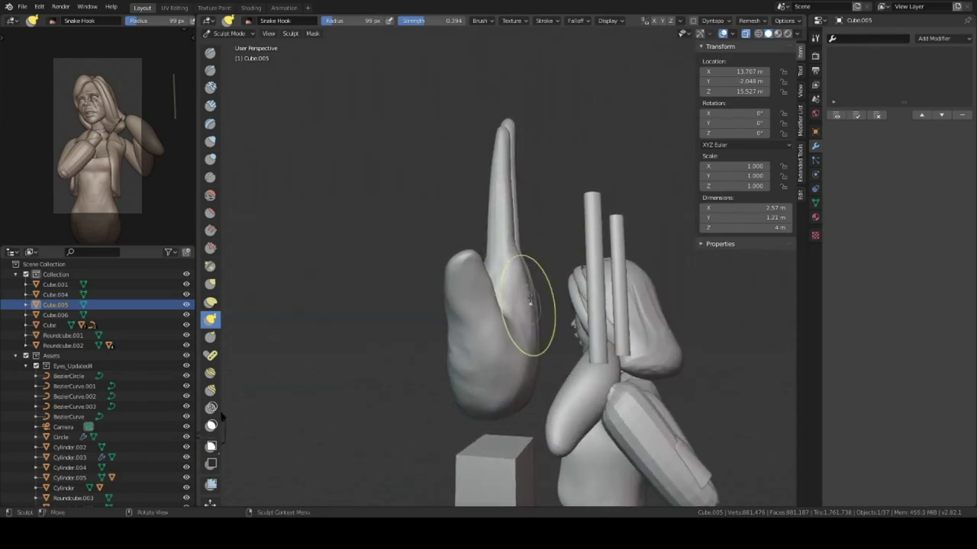
Step: Switch to Elastic Deform and reshape a finger with an elastic stroke
{"action": "key", "text": "e"}
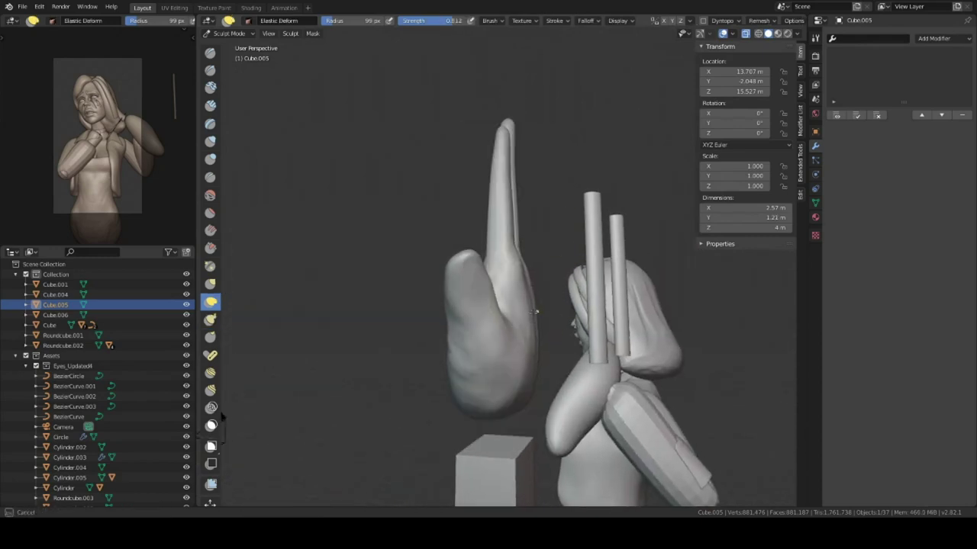
{"action": "mouse_move", "coordinate": [528, 286]}
{"action": "middle_mouse_down"}
{"action": "mouse_move", "coordinate": [512, 305]}
{"action": "mouse_move", "coordinate": [534, 222]}
{"action": "mouse_move", "coordinate": [534, 274]}
{"action": "middle_mouse_up"}
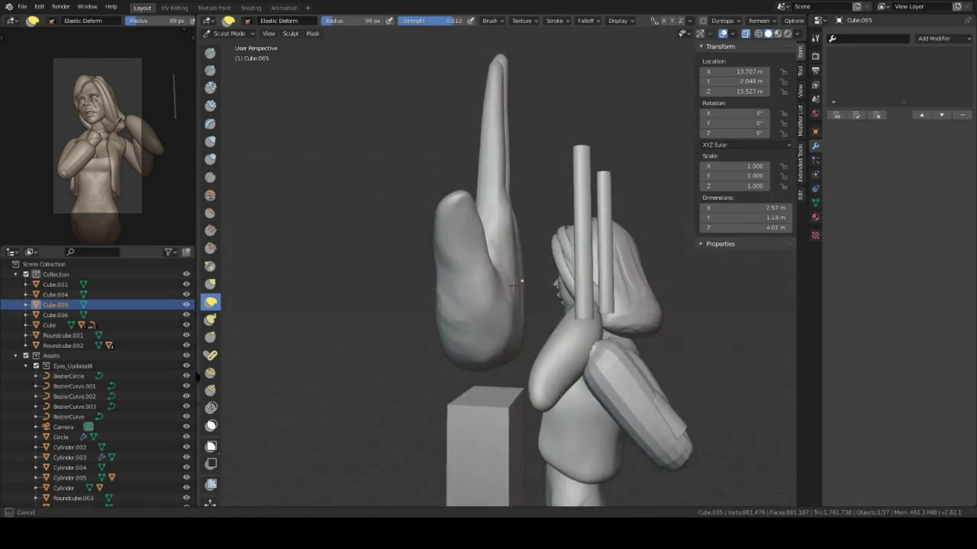
{"action": "mouse_move", "coordinate": [519, 330]}
{"action": "middle_mouse_down"}
{"action": "mouse_move", "coordinate": [708, 464]}
{"action": "mouse_move", "coordinate": [430, 333]}
{"action": "middle_mouse_up"}
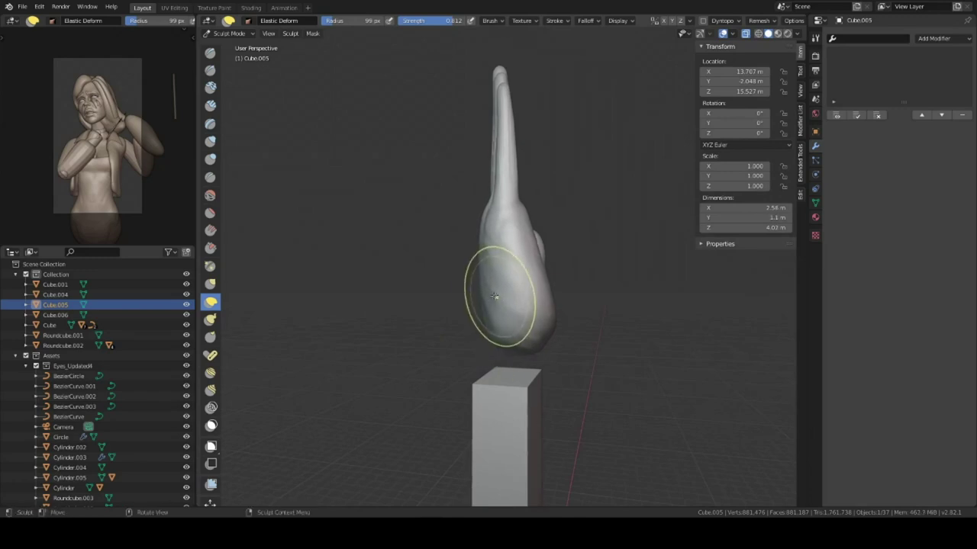
{"action": "middle_click_drag", "start_coordinate": [494, 296], "coordinate": [488, 218], "text": "ctrl"}
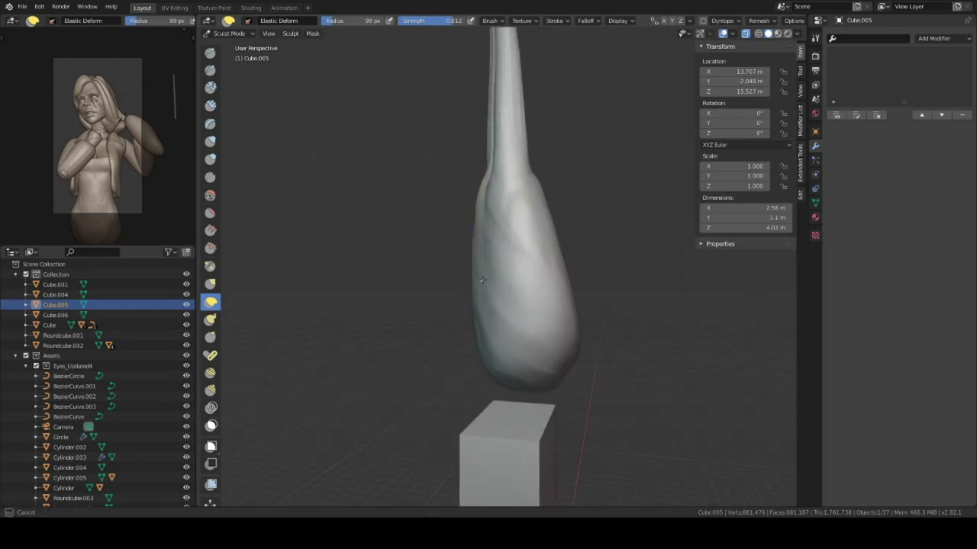
{"action": "middle_click_drag", "start_coordinate": [482, 280], "coordinate": [504, 206]}
{"action": "left_click_drag", "start_coordinate": [503, 206], "coordinate": [502, 198]}
{"action": "scroll", "coordinate": [505, 212], "scroll_direction": "down", "scroll_amount": 5}
{"action": "mouse_move", "coordinate": [505, 212]}
{"action": "middle_mouse_down"}
{"action": "mouse_move", "coordinate": [491, 301]}
{"action": "mouse_move", "coordinate": [524, 305]}
{"action": "mouse_move", "coordinate": [536, 262]}
{"action": "middle_mouse_up"}
{"action": "scroll", "coordinate": [423, 258], "scroll_direction": "up", "scroll_amount": 4}
Step: Slim the lower palm edge and thin the side of the hand
{"action": "mouse_move", "coordinate": [425, 294]}
{"action": "left_mouse_down"}
{"action": "mouse_move", "coordinate": [457, 348]}
{"action": "mouse_move", "coordinate": [433, 262]}
{"action": "left_mouse_up"}
{"action": "left_click_drag", "start_coordinate": [458, 329], "coordinate": [442, 333]}
{"action": "middle_click_drag", "start_coordinate": [442, 334], "coordinate": [569, 301]}
{"action": "left_click_drag", "start_coordinate": [569, 302], "coordinate": [562, 251]}
{"action": "mouse_move", "coordinate": [562, 251]}
{"action": "middle_mouse_down"}
{"action": "mouse_move", "coordinate": [509, 215]}
{"action": "mouse_move", "coordinate": [534, 221]}
{"action": "middle_mouse_up"}
{"action": "scroll", "coordinate": [534, 221], "scroll_direction": "up", "scroll_amount": 3}
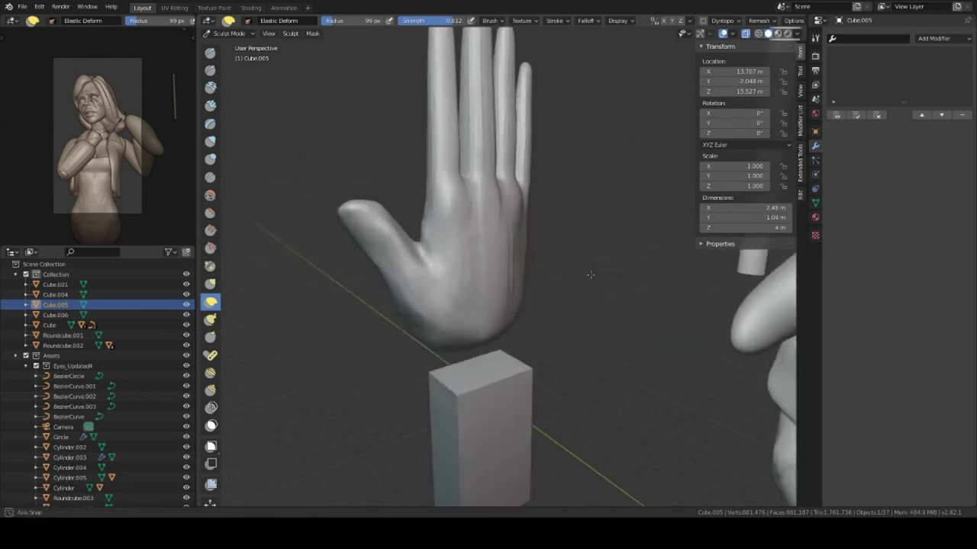
{"action": "scroll", "coordinate": [537, 227], "scroll_direction": "up", "scroll_amount": 1}
{"action": "left_click_drag", "start_coordinate": [538, 227], "coordinate": [535, 242]}
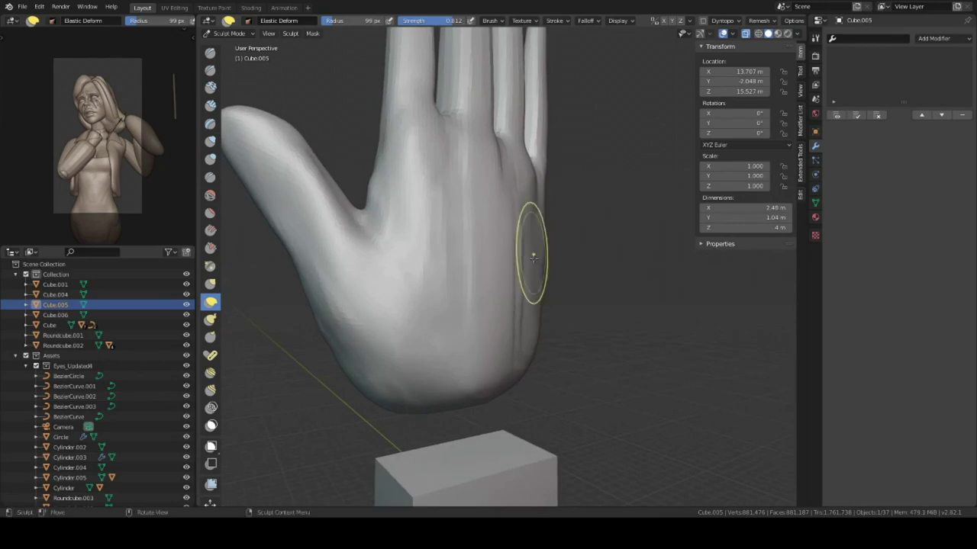
{"action": "scroll", "coordinate": [533, 258], "scroll_direction": "down", "scroll_amount": 3}
Step: Lasso-mask the pinky finger and its base
{"action": "middle_click_drag", "start_coordinate": [532, 257], "coordinate": [600, 338]}
{"action": "mouse_move", "coordinate": [517, 295]}
{"action": "middle_mouse_down"}
{"action": "mouse_move", "coordinate": [537, 251]}
{"action": "mouse_move", "coordinate": [524, 283]}
{"action": "middle_mouse_up"}
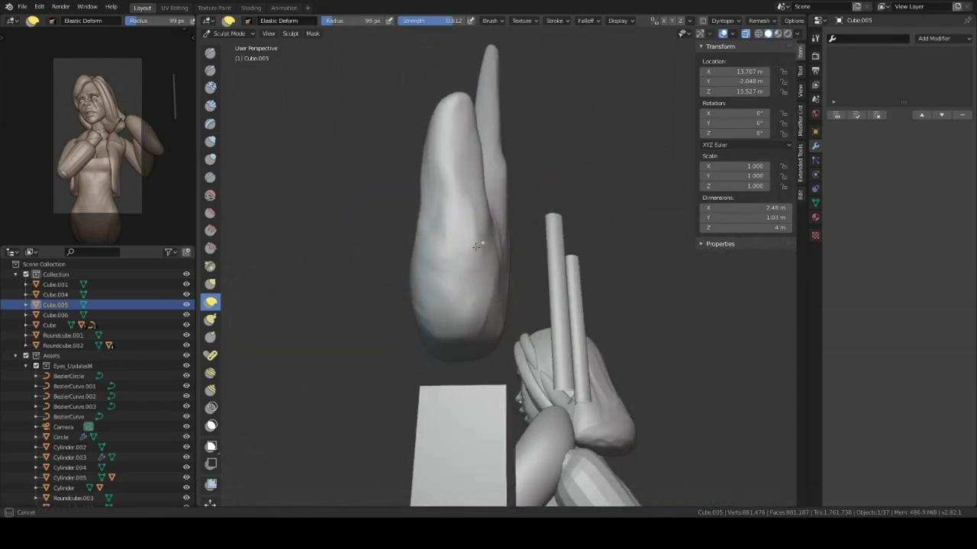
{"action": "middle_click_drag", "start_coordinate": [476, 245], "coordinate": [502, 232]}
{"action": "mouse_move", "coordinate": [506, 192]}
{"action": "middle_mouse_down"}
{"action": "mouse_move", "coordinate": [552, 157]}
{"action": "mouse_move", "coordinate": [584, 179]}
{"action": "mouse_move", "coordinate": [615, 182]}
{"action": "mouse_move", "coordinate": [639, 201]}
{"action": "mouse_move", "coordinate": [589, 233]}
{"action": "mouse_move", "coordinate": [593, 242]}
{"action": "middle_mouse_up"}
{"action": "mouse_move", "coordinate": [525, 309]}
{"action": "middle_mouse_down"}
{"action": "mouse_move", "coordinate": [580, 314]}
{"action": "mouse_move", "coordinate": [564, 294]}
{"action": "mouse_move", "coordinate": [548, 305]}
{"action": "mouse_move", "coordinate": [534, 257]}
{"action": "mouse_move", "coordinate": [562, 266]}
{"action": "mouse_move", "coordinate": [542, 280]}
{"action": "mouse_move", "coordinate": [448, 298]}
{"action": "middle_mouse_up"}
{"action": "scroll", "coordinate": [549, 305], "scroll_direction": "down", "scroll_amount": 3}
{"action": "scroll", "coordinate": [534, 257], "scroll_direction": "up", "scroll_amount": 2}
{"action": "scroll", "coordinate": [562, 267], "scroll_direction": "up", "scroll_amount": 4}
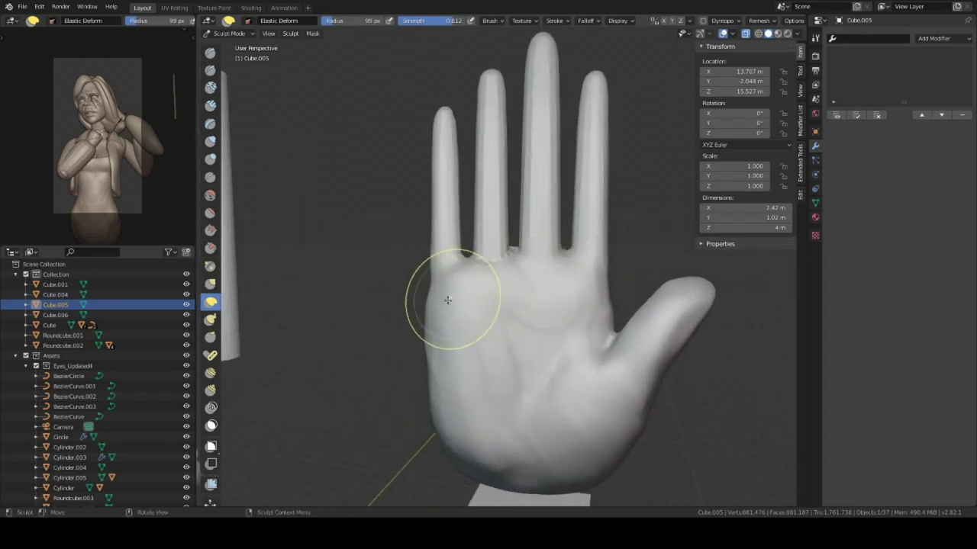
{"action": "left_click_drag", "start_coordinate": [458, 217], "coordinate": [489, 245], "text": "ctrl+shift"}
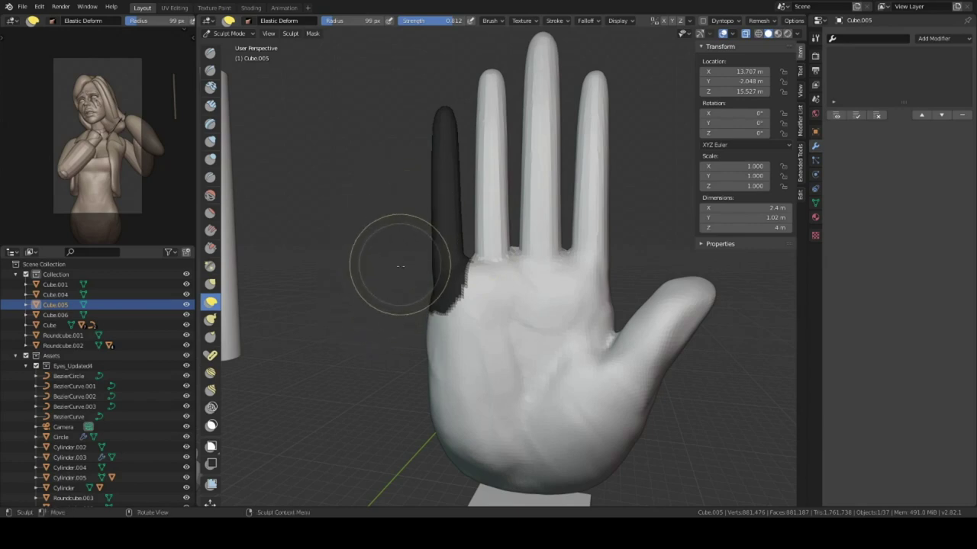
Step: Invert the mask, set a 190 px radius, and reshape the isolated pinky with Elastic Deform
{"action": "key", "text": "i"}
{"action": "key", "text": "ctrl+i"}
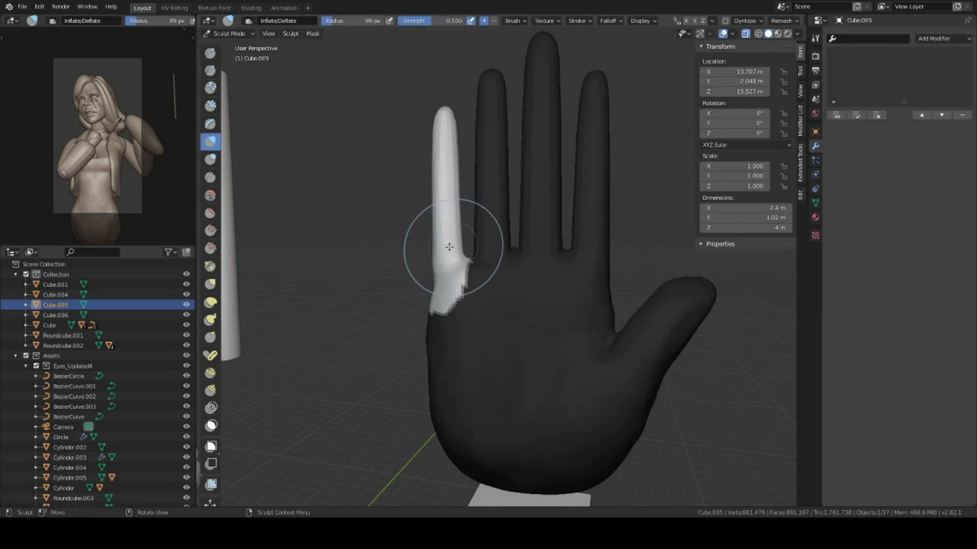
{"action": "key", "text": "f"}
{"action": "left_click", "coordinate": [519, 263]}
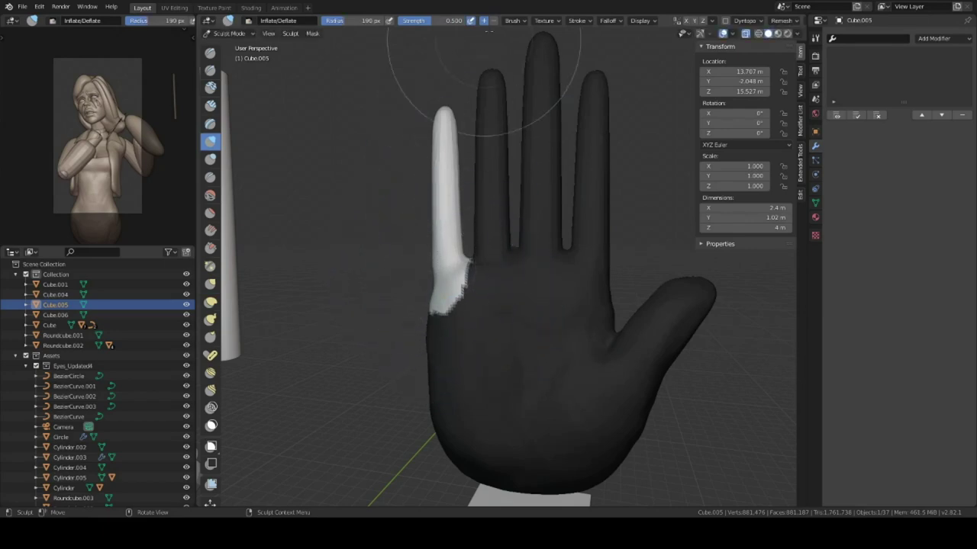
{"action": "key", "text": "e"}
{"action": "mouse_move", "coordinate": [426, 179]}
{"action": "left_mouse_down"}
{"action": "mouse_move", "coordinate": [447, 181]}
{"action": "mouse_move", "coordinate": [443, 292]}
{"action": "left_mouse_up"}
{"action": "middle_click_drag", "start_coordinate": [508, 294], "coordinate": [521, 277]}
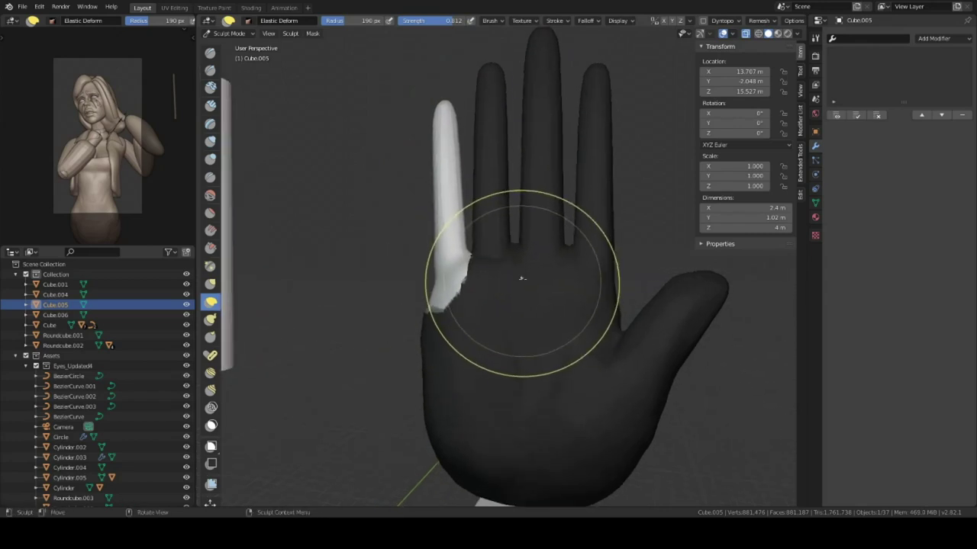
Step: Clear the mask, shrink the brush to 126 px, and refine the palm around the finger bases
{"action": "key", "text": "alt+m"}
{"action": "scroll", "coordinate": [519, 279], "scroll_direction": "up", "scroll_amount": 4}
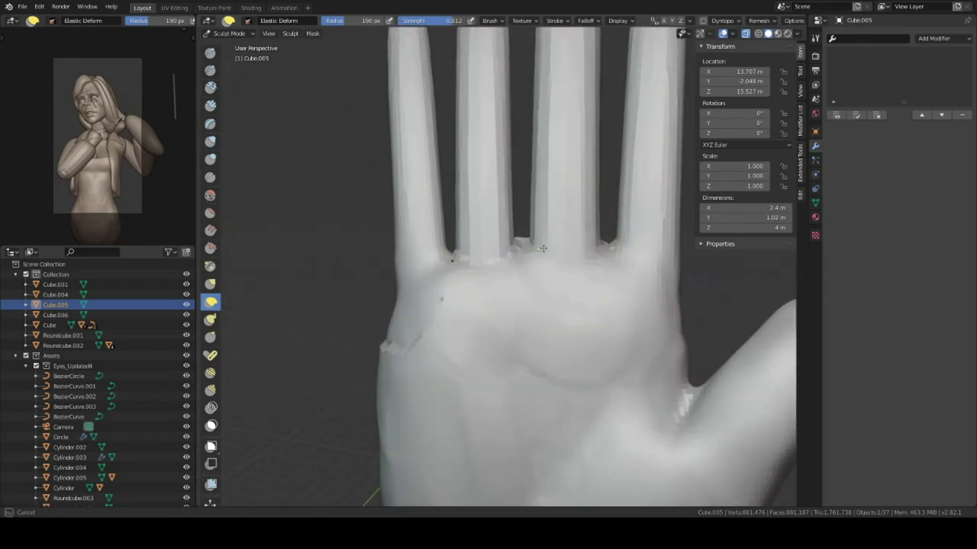
{"action": "key", "text": "f"}
{"action": "left_click_drag", "start_coordinate": [541, 252], "coordinate": [592, 241]}
{"action": "scroll", "coordinate": [523, 240], "scroll_direction": "down", "scroll_amount": 5}
{"action": "scroll", "coordinate": [524, 283], "scroll_direction": "up", "scroll_amount": 1}
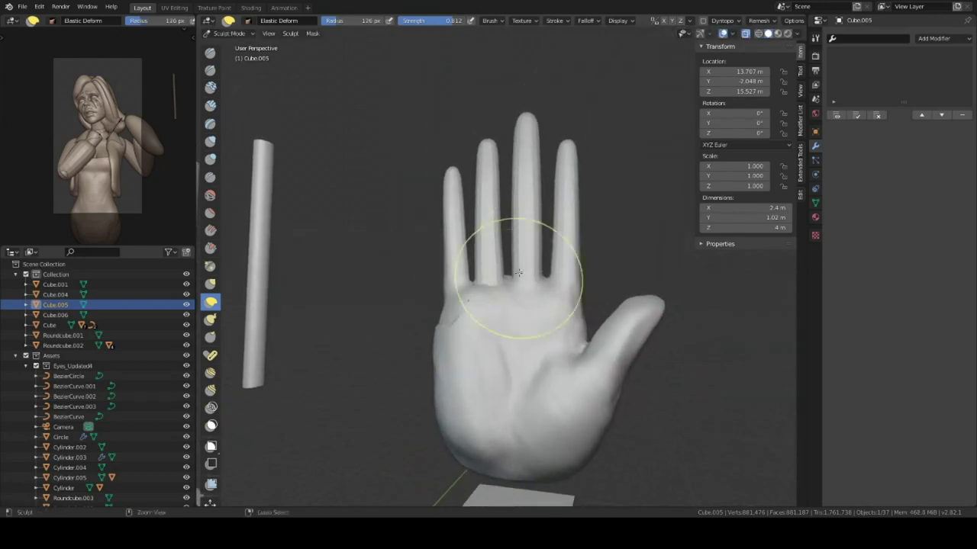
{"action": "scroll", "coordinate": [496, 330], "scroll_direction": "up", "scroll_amount": 3}
{"action": "middle_click_drag", "start_coordinate": [496, 330], "coordinate": [513, 289]}
{"action": "left_click_drag", "start_coordinate": [508, 298], "coordinate": [506, 301]}
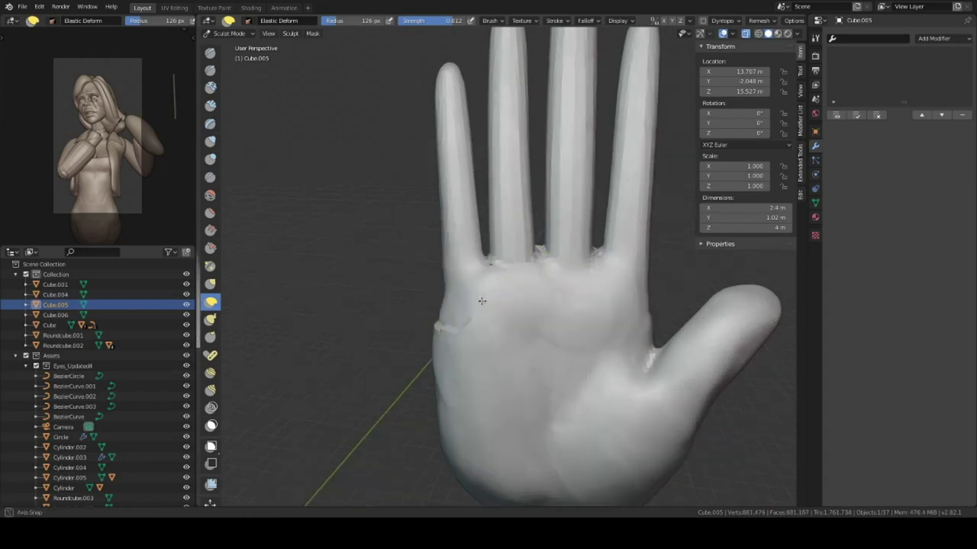
{"action": "scroll", "coordinate": [494, 229], "scroll_direction": "up", "scroll_amount": 3}
{"action": "left_click_drag", "start_coordinate": [475, 219], "coordinate": [481, 244]}
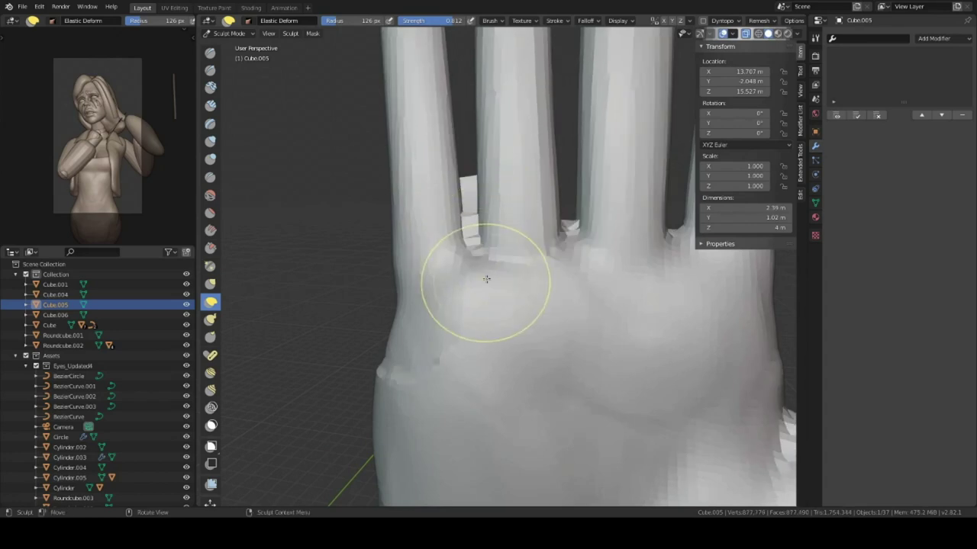
{"action": "left_click_drag", "start_coordinate": [486, 278], "coordinate": [485, 279]}
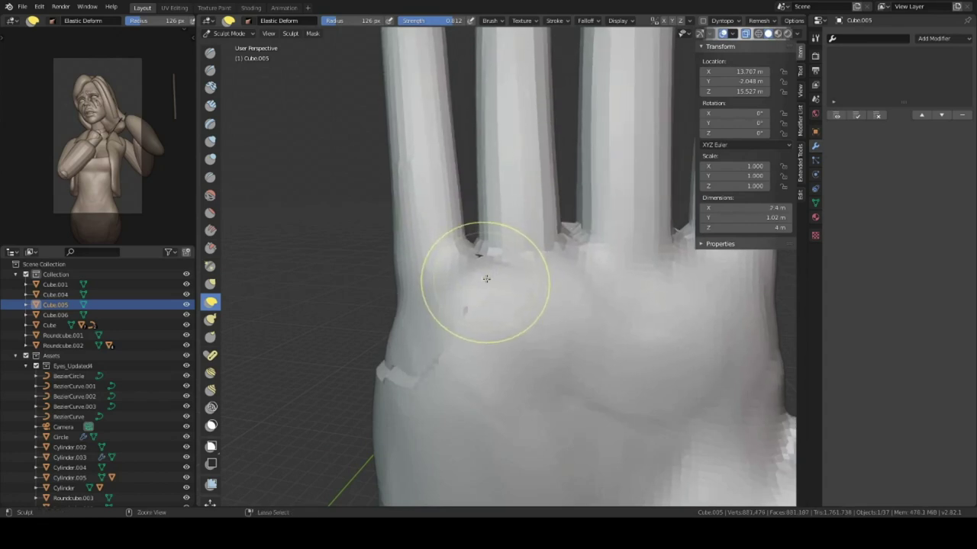
Step: Undo the stray deform strokes at the pinky base to restore the clean hand shape
{"action": "key", "text": "ctrl+z"}
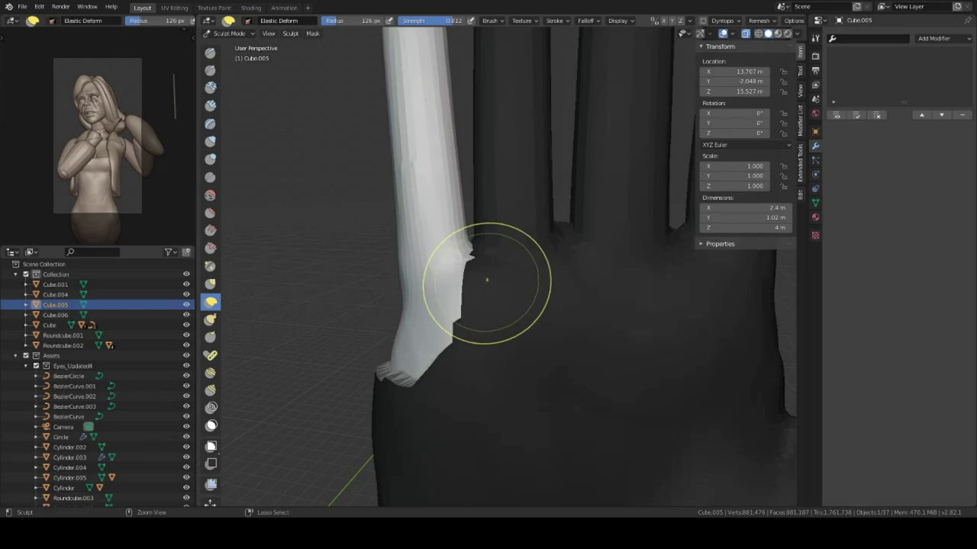
{"action": "key", "text": "ctrl+z"}
{"action": "key", "text": "ctrl+shift+z"}
{"action": "left_click_drag", "start_coordinate": [445, 238], "coordinate": [458, 252]}
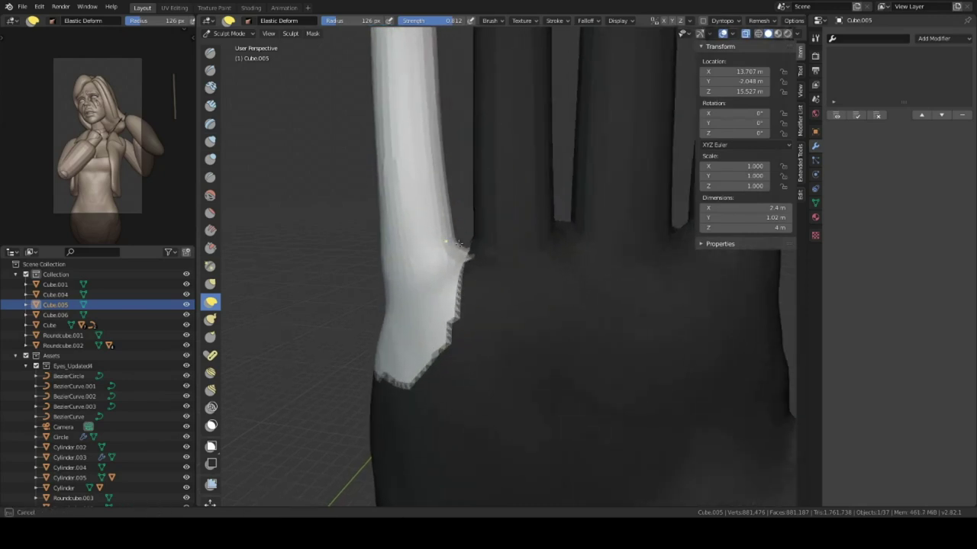
{"action": "key", "text": "ctrl+z"}
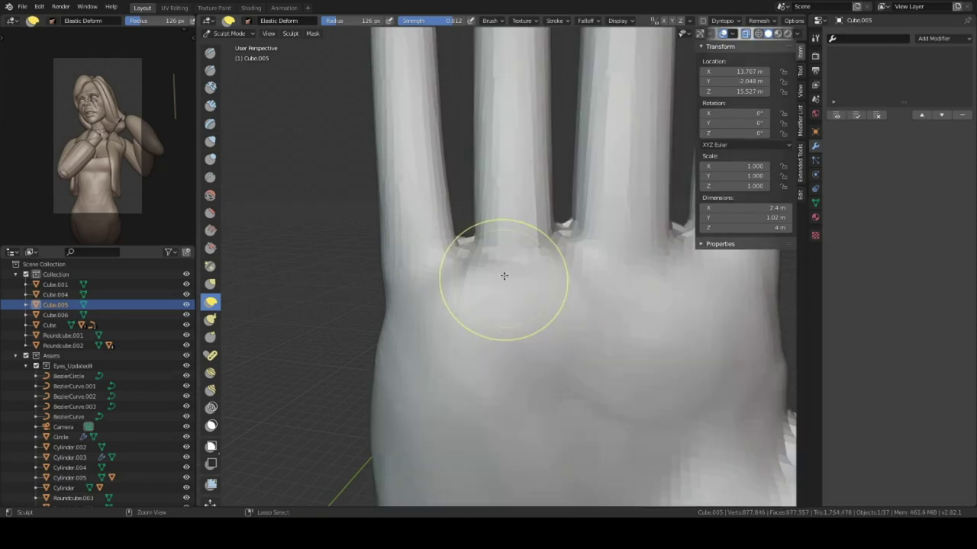
{"action": "scroll", "coordinate": [496, 273], "scroll_direction": "down", "scroll_amount": 4}
{"action": "mouse_move", "coordinate": [492, 276]}
{"action": "middle_mouse_down"}
{"action": "mouse_move", "coordinate": [558, 248]}
{"action": "mouse_move", "coordinate": [526, 242]}
{"action": "mouse_move", "coordinate": [545, 222]}
{"action": "middle_mouse_up"}
Step: Switch to Clay Strips and review the hand from side and palm views
{"action": "scroll", "coordinate": [524, 240], "scroll_direction": "up", "scroll_amount": 3}
{"action": "key", "text": "c"}
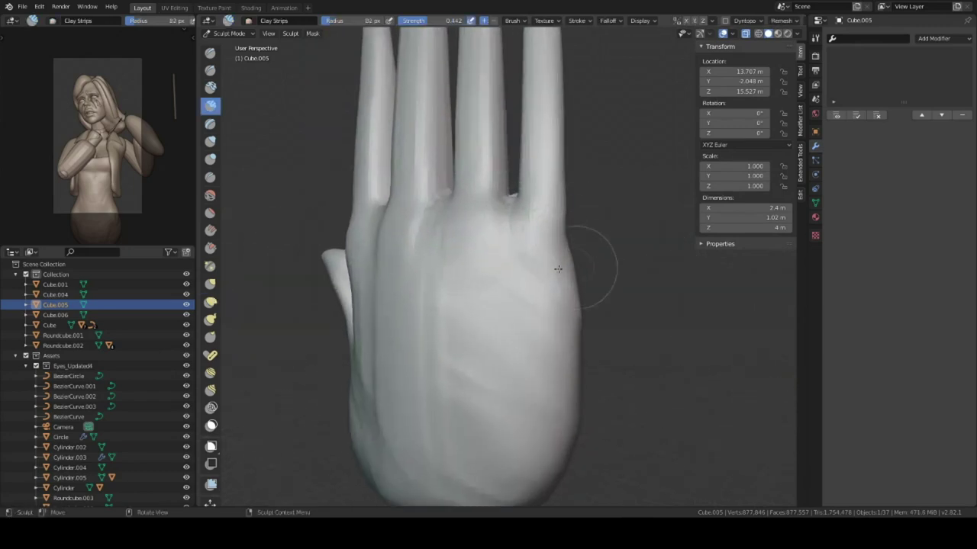
{"action": "middle_click_drag", "start_coordinate": [558, 269], "coordinate": [575, 210]}
{"action": "mouse_move", "coordinate": [569, 276]}
{"action": "middle_mouse_down"}
{"action": "mouse_move", "coordinate": [476, 338]}
{"action": "mouse_move", "coordinate": [487, 358]}
{"action": "middle_mouse_up"}
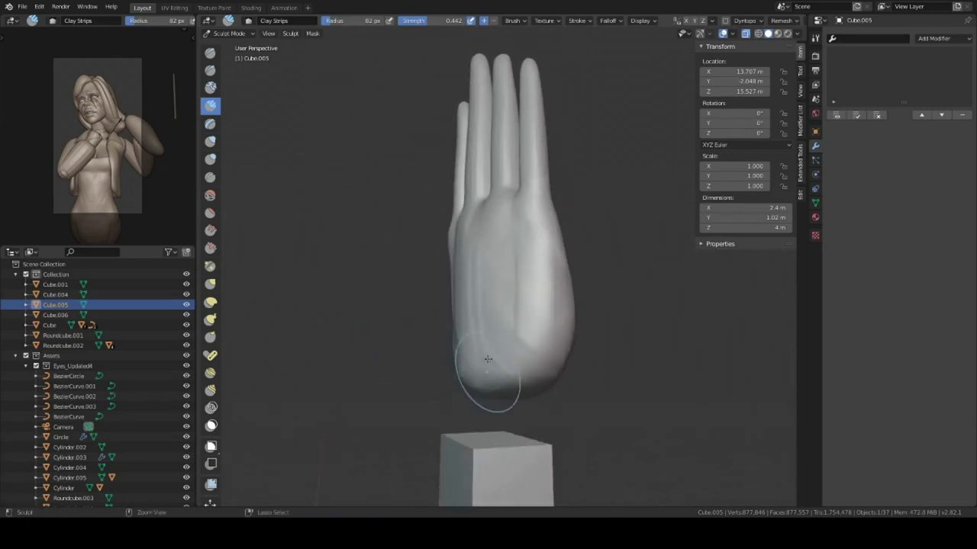
{"action": "middle_click_drag", "start_coordinate": [548, 300], "coordinate": [525, 241]}
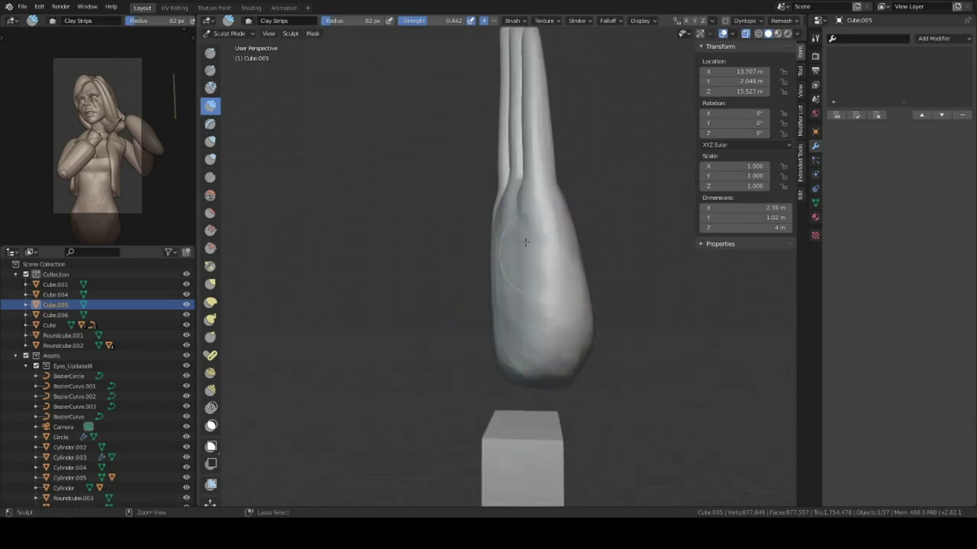
{"action": "middle_click_drag", "start_coordinate": [506, 286], "coordinate": [516, 200]}
{"action": "scroll", "coordinate": [518, 252], "scroll_direction": "up", "scroll_amount": 2}
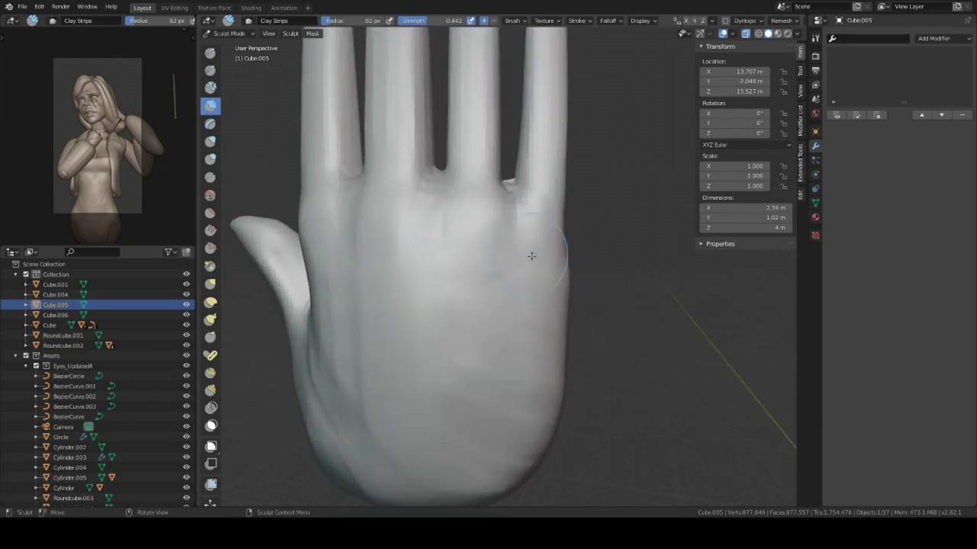
Step: Try the Draw brush at a 46 px radius while inspecting the hand
{"action": "key", "text": "x"}
{"action": "key", "text": "f"}
{"action": "left_click", "coordinate": [521, 189]}
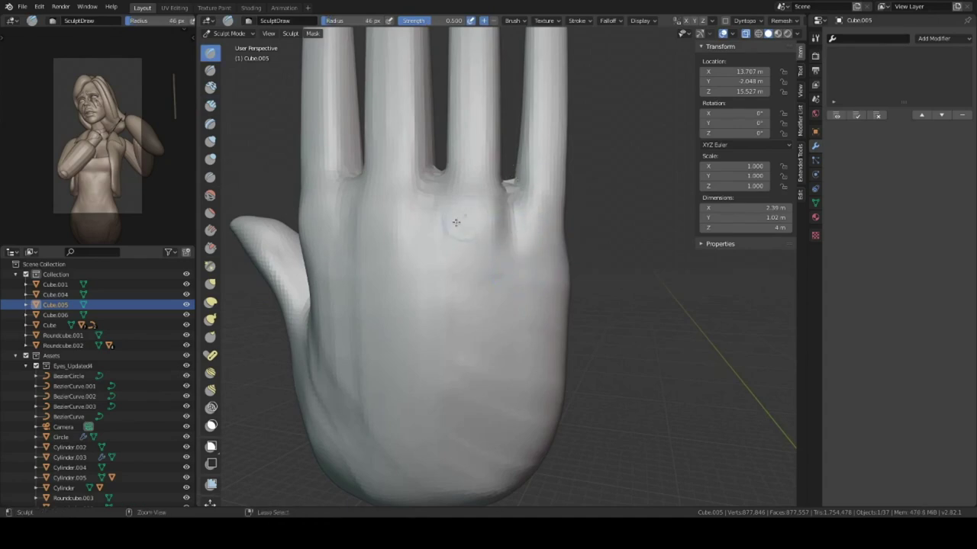
{"action": "middle_click_drag", "start_coordinate": [456, 222], "coordinate": [434, 198]}
{"action": "mouse_move", "coordinate": [429, 240]}
{"action": "middle_mouse_down"}
{"action": "mouse_move", "coordinate": [410, 176]}
{"action": "mouse_move", "coordinate": [462, 205]}
{"action": "mouse_move", "coordinate": [423, 230]}
{"action": "middle_mouse_up"}
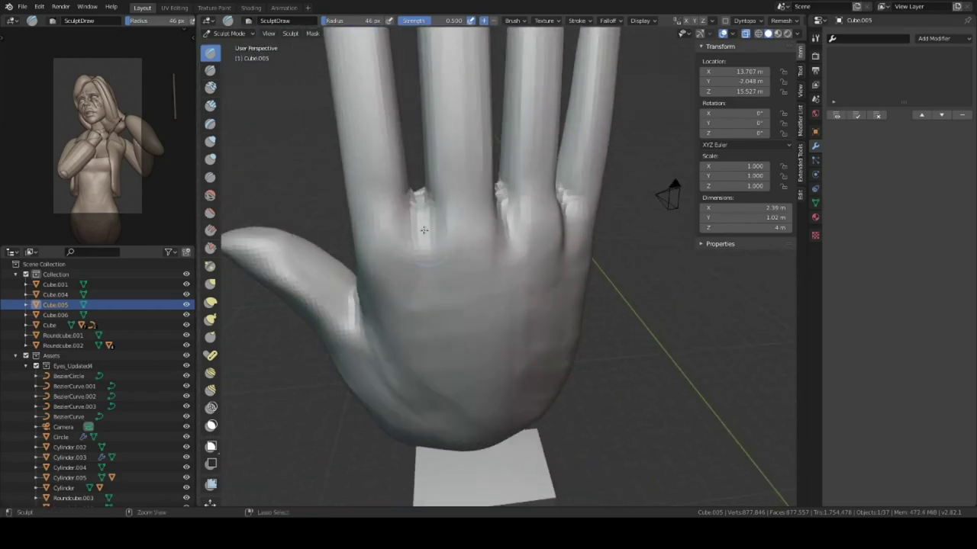
{"action": "middle_click_drag", "start_coordinate": [426, 267], "coordinate": [451, 240]}
Step: Try Draw Sharp, then return to Clay Strips and inspect the thumb and palm
{"action": "left_click", "coordinate": [210, 69]}
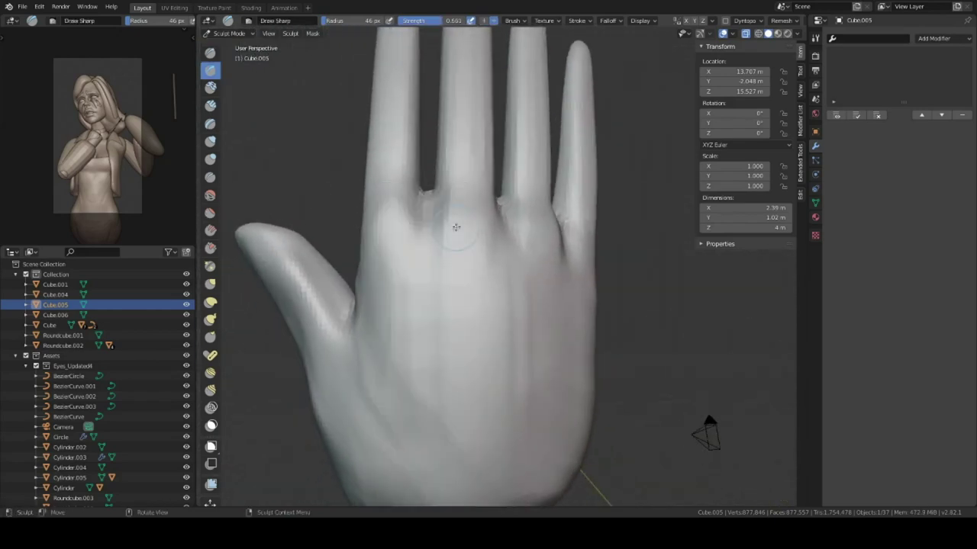
{"action": "key", "text": "c"}
{"action": "mouse_move", "coordinate": [459, 244]}
{"action": "middle_mouse_down"}
{"action": "mouse_move", "coordinate": [473, 207]}
{"action": "mouse_move", "coordinate": [462, 213]}
{"action": "middle_mouse_up"}
{"action": "mouse_move", "coordinate": [484, 389]}
{"action": "middle_mouse_down"}
{"action": "mouse_move", "coordinate": [501, 308]}
{"action": "mouse_move", "coordinate": [447, 255]}
{"action": "middle_mouse_up"}
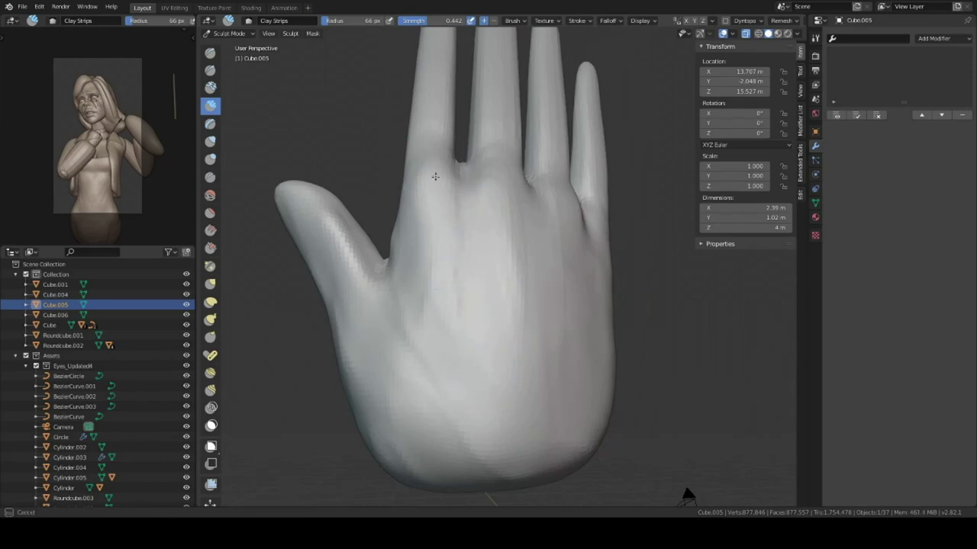
{"action": "middle_click_drag", "start_coordinate": [443, 314], "coordinate": [452, 252]}
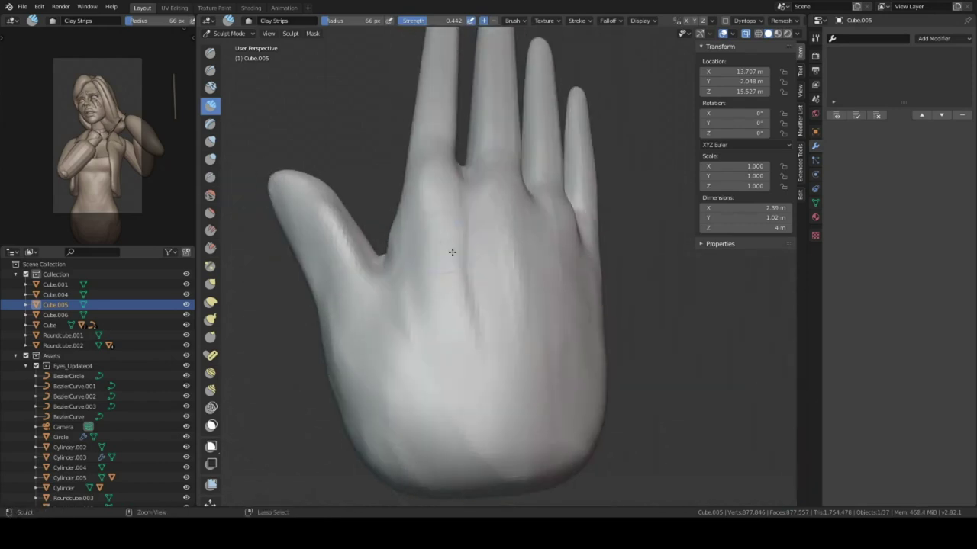
{"action": "mouse_move", "coordinate": [422, 341]}
{"action": "middle_mouse_down"}
{"action": "mouse_move", "coordinate": [454, 279]}
{"action": "mouse_move", "coordinate": [407, 247]}
{"action": "mouse_move", "coordinate": [545, 247]}
{"action": "mouse_move", "coordinate": [534, 259]}
{"action": "mouse_move", "coordinate": [543, 279]}
{"action": "middle_mouse_up"}
{"action": "scroll", "coordinate": [534, 233], "scroll_direction": "down", "scroll_amount": 3}
Step: Deepen the palm creases with Clay Strips while orbiting around the palm
{"action": "mouse_move", "coordinate": [534, 232]}
{"action": "middle_mouse_down"}
{"action": "mouse_move", "coordinate": [564, 271]}
{"action": "mouse_move", "coordinate": [582, 267]}
{"action": "mouse_move", "coordinate": [649, 320]}
{"action": "middle_mouse_up"}
{"action": "scroll", "coordinate": [550, 252], "scroll_direction": "up", "scroll_amount": 3}
{"action": "scroll", "coordinate": [564, 271], "scroll_direction": "down", "scroll_amount": 3}
{"action": "scroll", "coordinate": [564, 272], "scroll_direction": "down", "scroll_amount": 2}
{"action": "scroll", "coordinate": [582, 267], "scroll_direction": "up", "scroll_amount": 5}
{"action": "scroll", "coordinate": [583, 267], "scroll_direction": "down", "scroll_amount": 5}
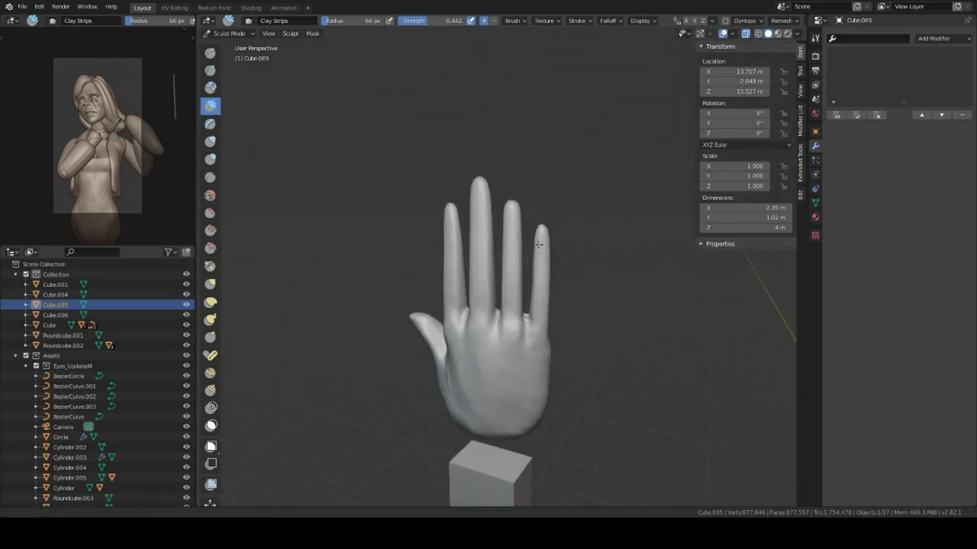
{"action": "scroll", "coordinate": [649, 320], "scroll_direction": "up", "scroll_amount": 4}
{"action": "middle_click_drag", "start_coordinate": [688, 462], "coordinate": [553, 193], "text": "ctrl"}
{"action": "scroll", "coordinate": [553, 194], "scroll_direction": "down", "scroll_amount": 4}
{"action": "scroll", "coordinate": [534, 343], "scroll_direction": "up", "scroll_amount": 2}
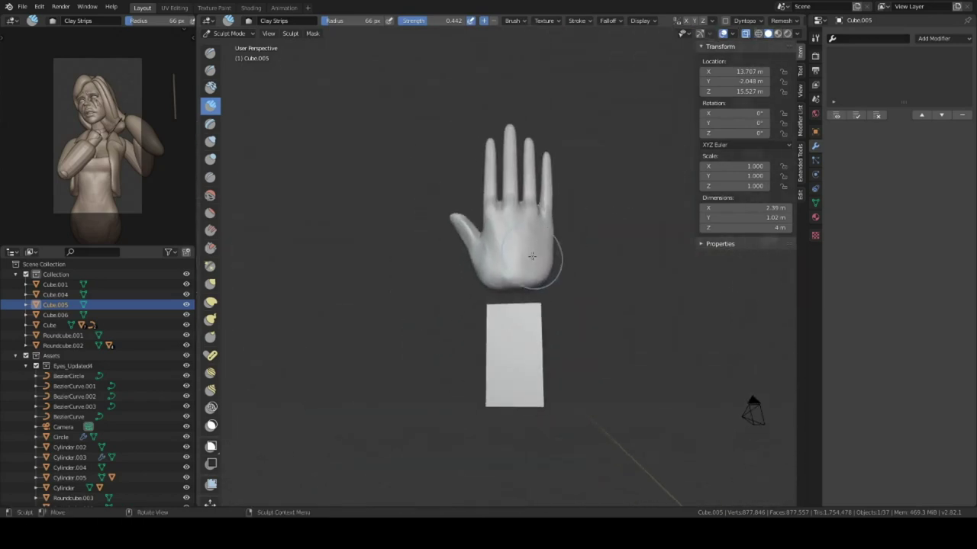
{"action": "middle_click_drag", "start_coordinate": [551, 244], "coordinate": [519, 256]}
{"action": "scroll", "coordinate": [492, 267], "scroll_direction": "up", "scroll_amount": 1}
{"action": "mouse_move", "coordinate": [529, 288]}
{"action": "middle_mouse_down"}
{"action": "mouse_move", "coordinate": [492, 248]}
{"action": "mouse_move", "coordinate": [434, 264]}
{"action": "mouse_move", "coordinate": [409, 198]}
{"action": "middle_mouse_up"}
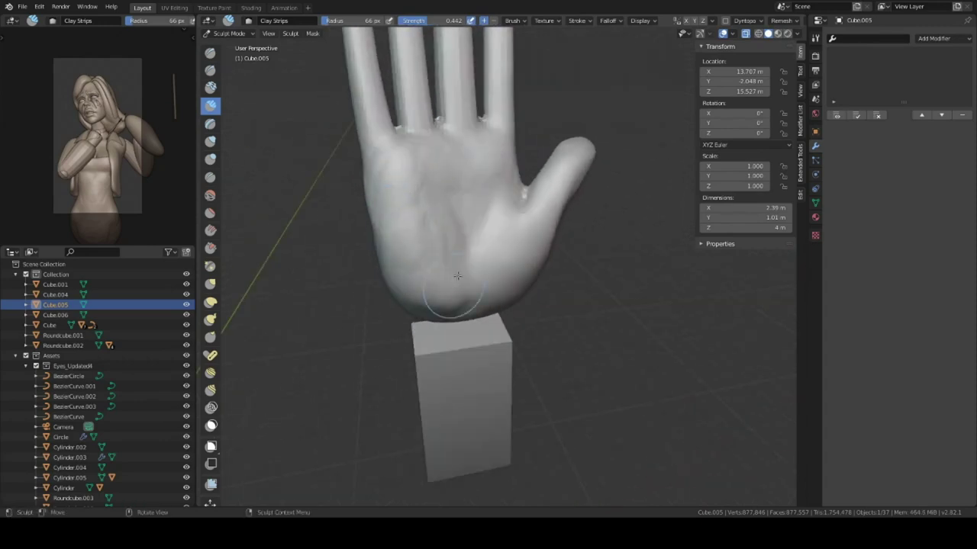
Step: Define the thumb pad from side and frontal angles, then leave Sculpt Mode
{"action": "middle_click_drag", "start_coordinate": [457, 275], "coordinate": [477, 262]}
{"action": "middle_click_drag", "start_coordinate": [434, 230], "coordinate": [522, 268]}
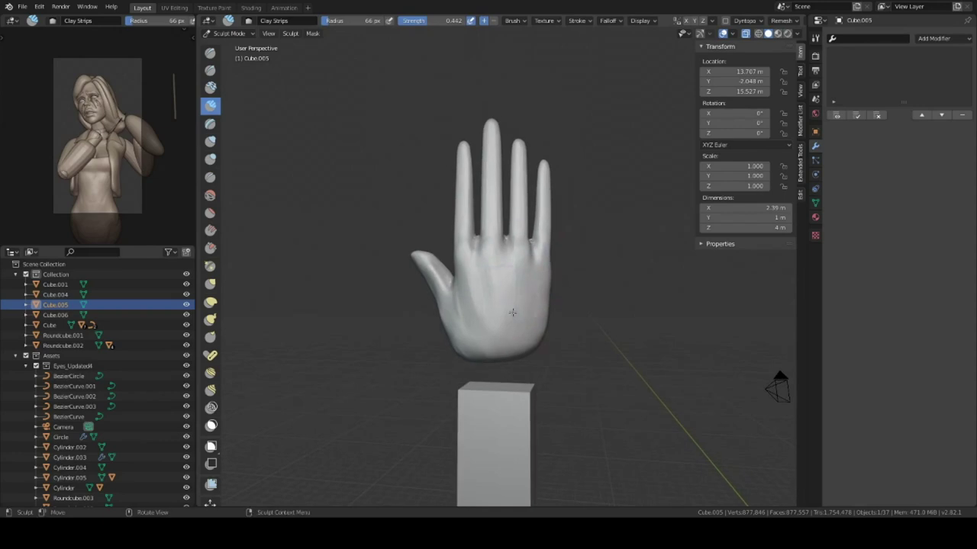
{"action": "mouse_move", "coordinate": [513, 312]}
{"action": "middle_mouse_down"}
{"action": "mouse_move", "coordinate": [584, 301]}
{"action": "mouse_move", "coordinate": [405, 266]}
{"action": "middle_mouse_up"}
{"action": "scroll", "coordinate": [584, 301], "scroll_direction": "up", "scroll_amount": 4}
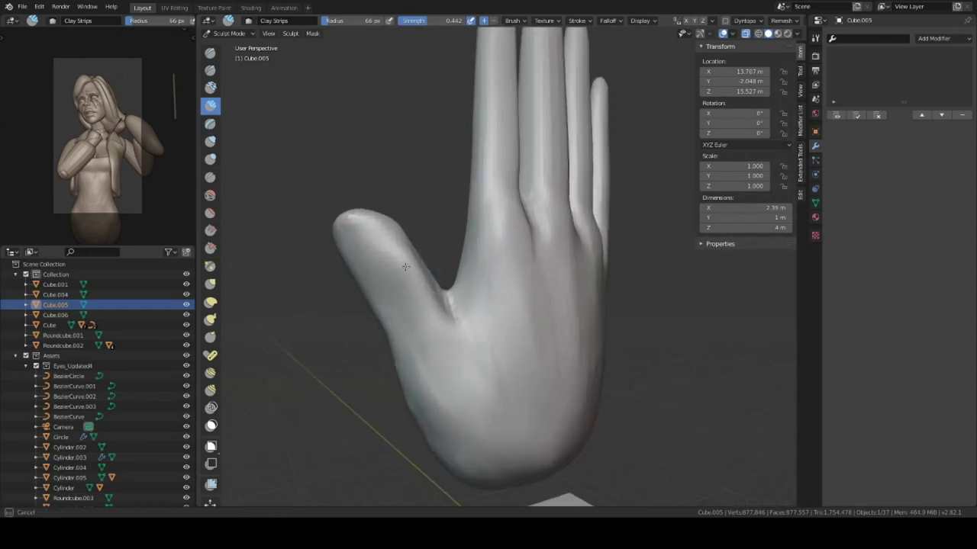
{"action": "mouse_move", "coordinate": [398, 232]}
{"action": "middle_mouse_down"}
{"action": "mouse_move", "coordinate": [399, 325]}
{"action": "mouse_move", "coordinate": [517, 333]}
{"action": "middle_mouse_up"}
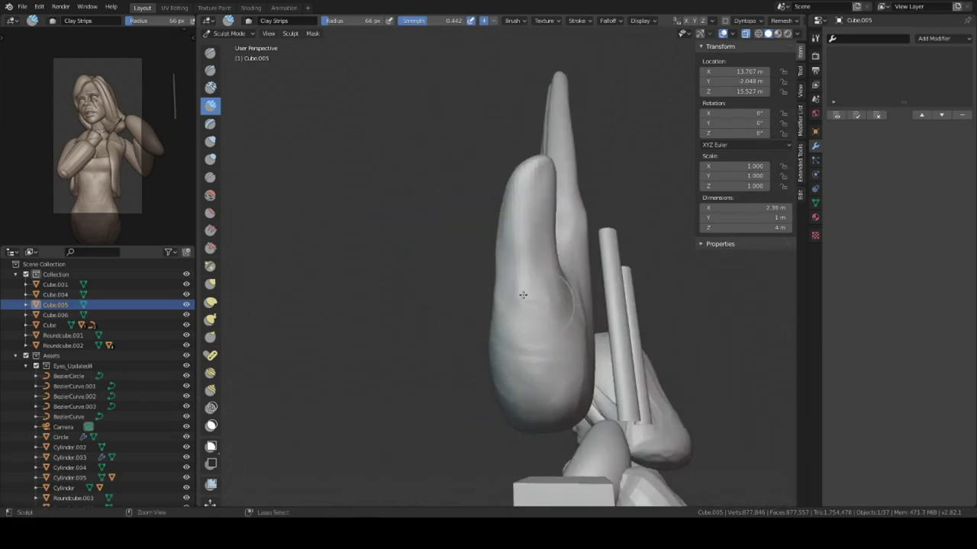
{"action": "middle_click_drag", "start_coordinate": [543, 308], "coordinate": [437, 318]}
{"action": "middle_click_drag", "start_coordinate": [601, 333], "coordinate": [643, 301]}
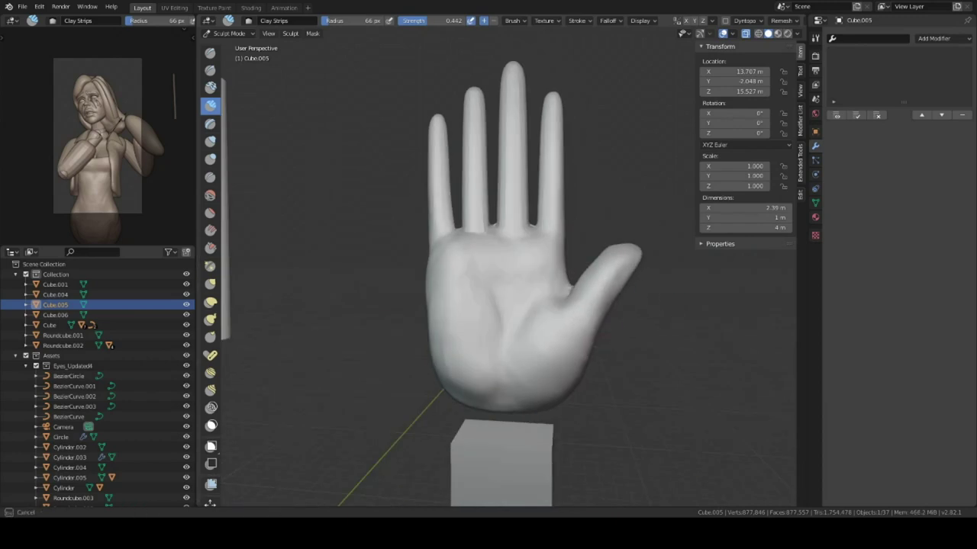
{"action": "middle_click_drag", "start_coordinate": [575, 274], "coordinate": [595, 222]}
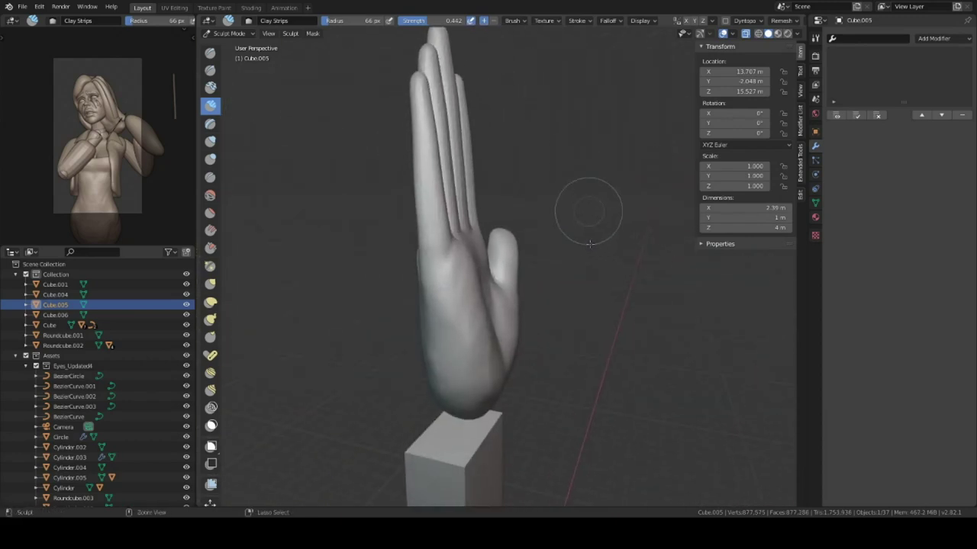
{"action": "middle_click_drag", "start_coordinate": [558, 215], "coordinate": [488, 240], "text": "alt"}
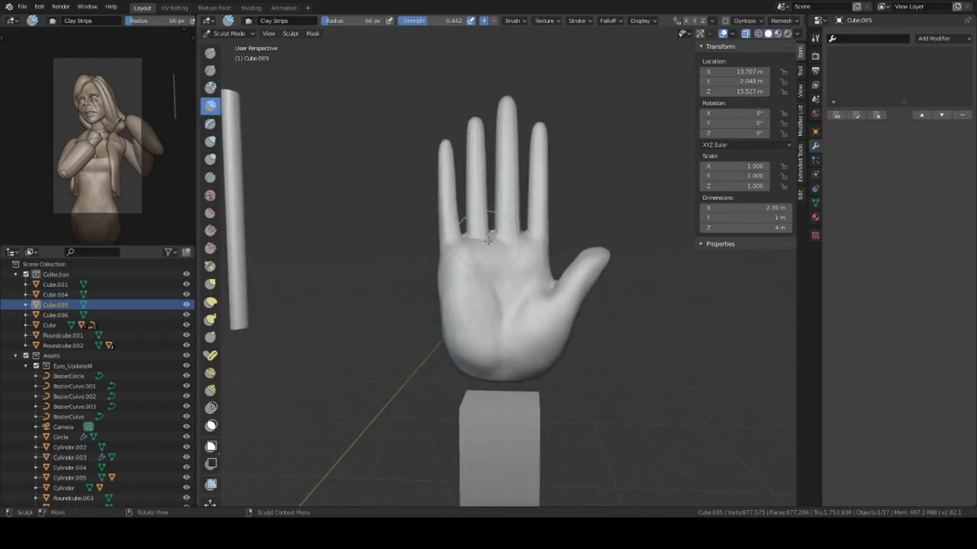
{"action": "scroll", "coordinate": [534, 228], "scroll_direction": "down", "scroll_amount": 2}
{"action": "scroll", "coordinate": [588, 212], "scroll_direction": "down", "scroll_amount": 4}
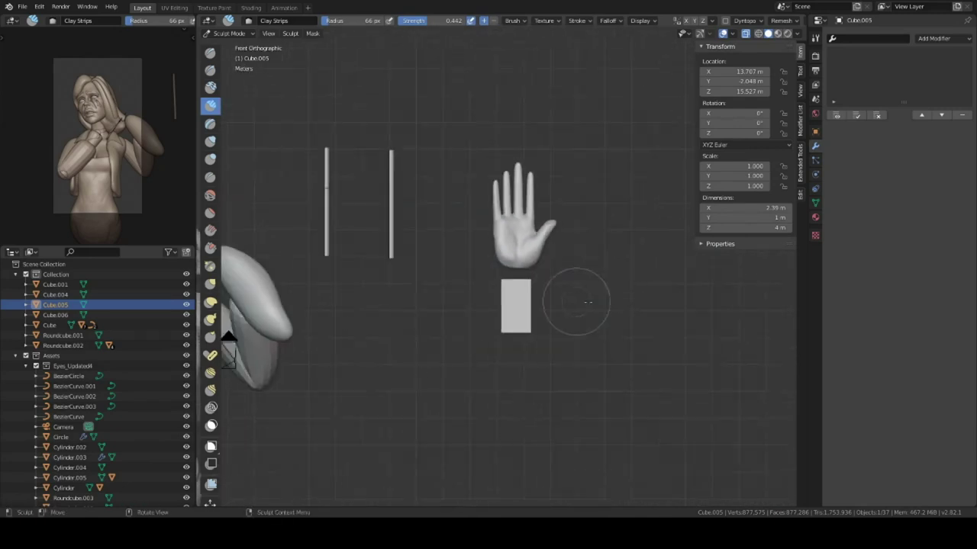
{"action": "key", "text": "ctrl+Tab"}
Step: Select the block below the hand and give it level-2 subdivision smoothing
{"action": "scroll", "coordinate": [550, 244], "scroll_direction": "up", "scroll_amount": 3}
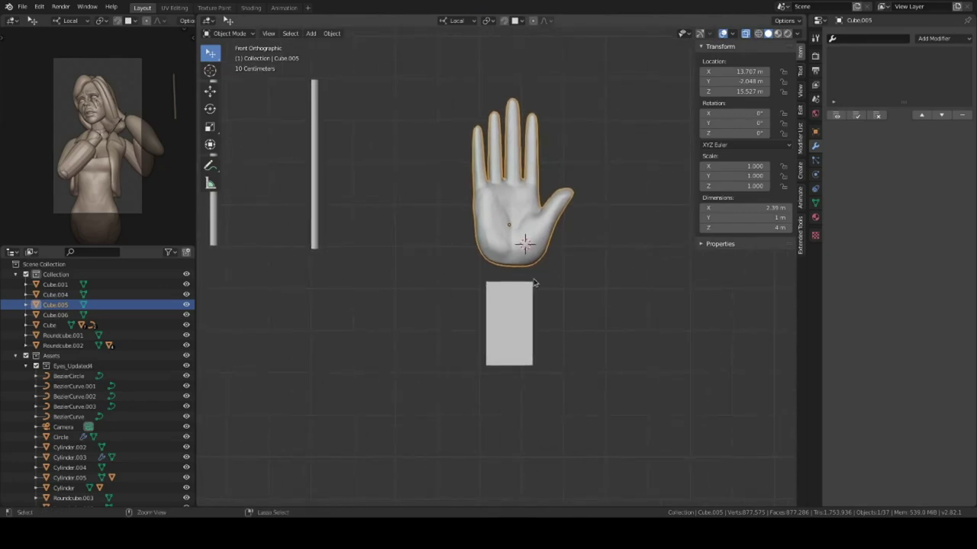
{"action": "scroll", "coordinate": [534, 305], "scroll_direction": "up", "scroll_amount": 1}
{"action": "left_click", "coordinate": [539, 329]}
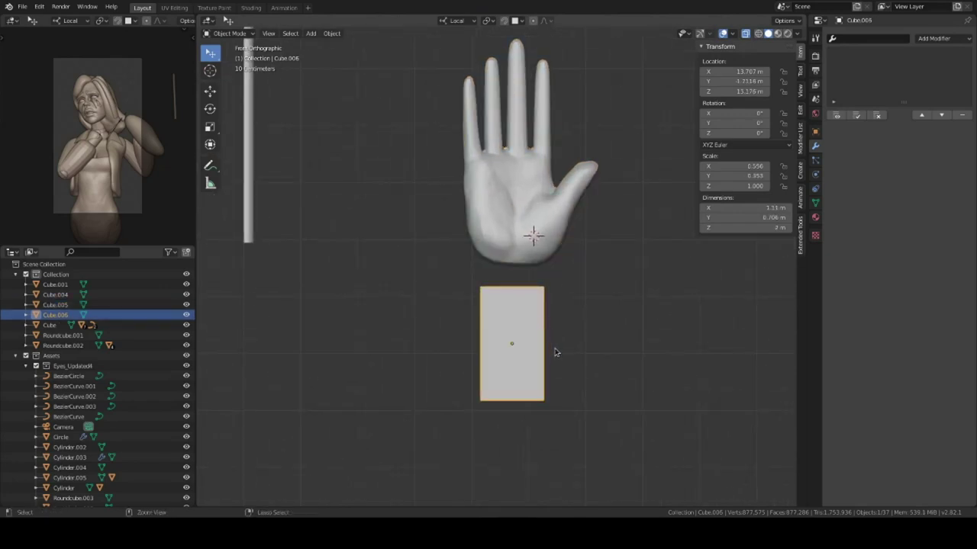
{"action": "key", "text": "ctrl+2"}
Step: Add two edge loop cuts across the block
{"action": "key", "text": "Tab"}
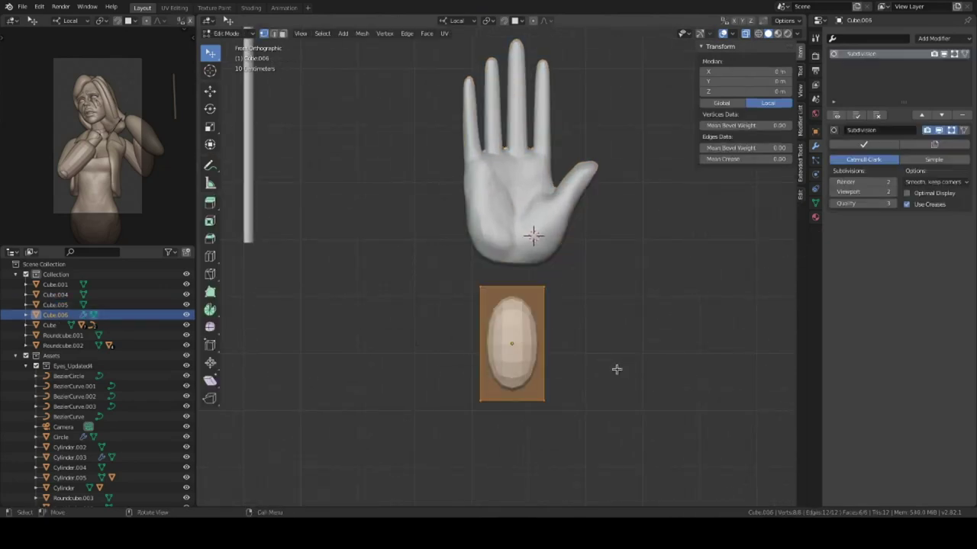
{"action": "key", "text": "ctrl+r"}
{"action": "left_click", "coordinate": [544, 355]}
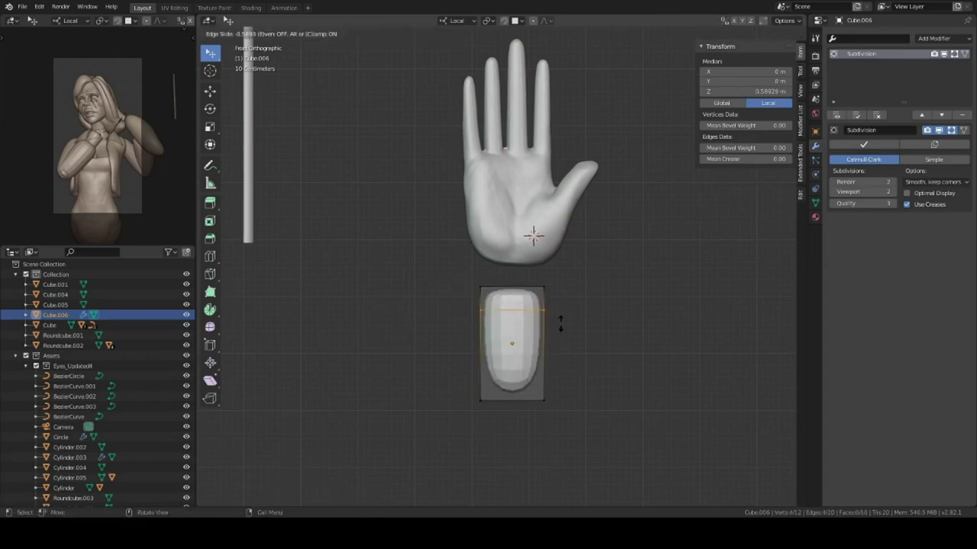
{"action": "left_click", "coordinate": [560, 324]}
{"action": "middle_click_drag", "start_coordinate": [560, 325], "coordinate": [557, 367]}
{"action": "key", "text": "ctrl+r"}
{"action": "left_click", "coordinate": [556, 366]}
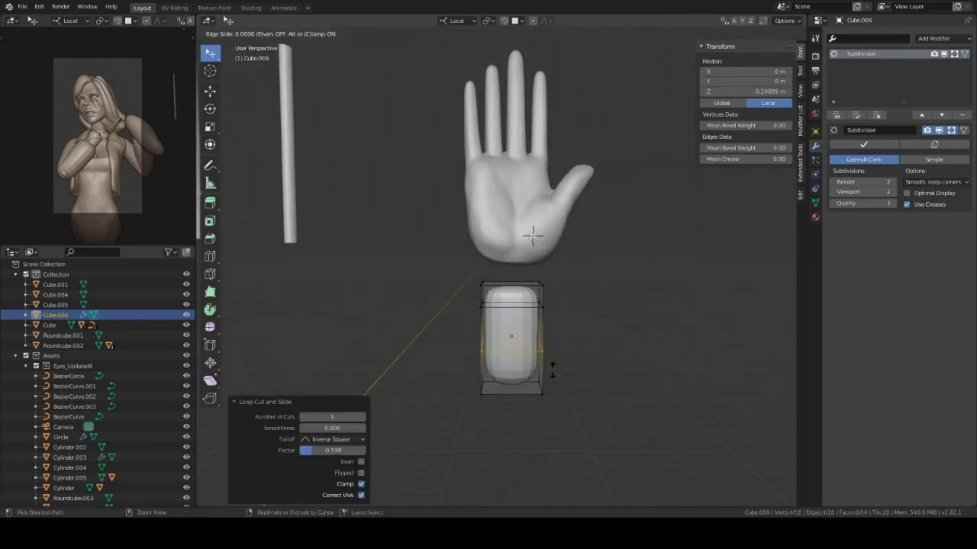
{"action": "left_click", "coordinate": [551, 370]}
{"action": "key", "text": "Tab"}
Step: Scale the block up slightly, move it up under the hand and tilt it
{"action": "key", "text": "KP_1"}
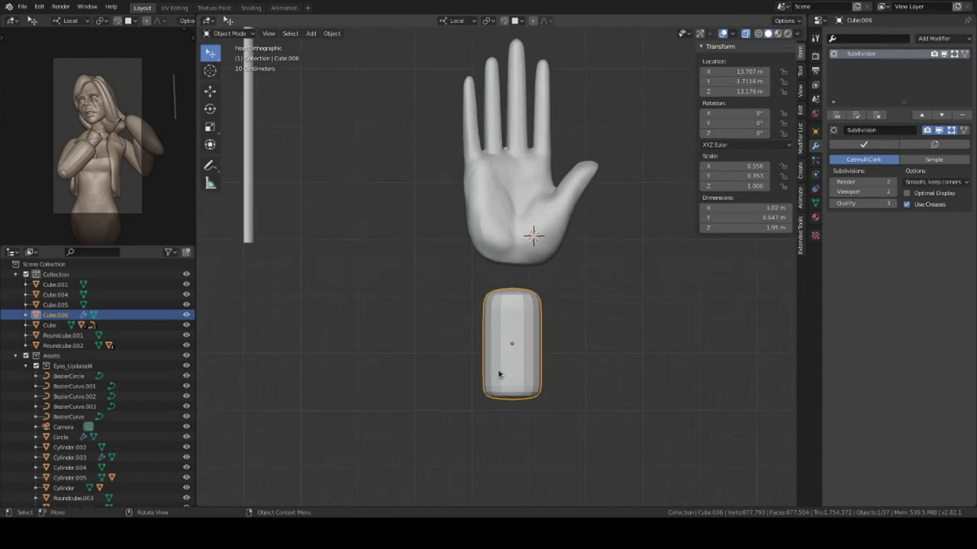
{"action": "key", "text": "s"}
{"action": "left_click", "coordinate": [593, 362]}
{"action": "key", "text": "g"}
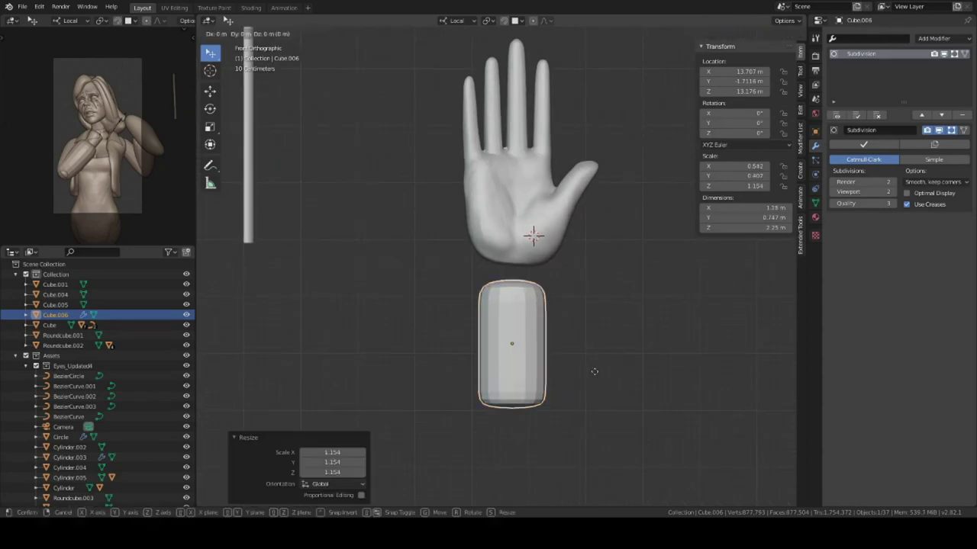
{"action": "left_click", "coordinate": [595, 327]}
{"action": "middle_click_drag", "start_coordinate": [551, 311], "coordinate": [646, 298]}
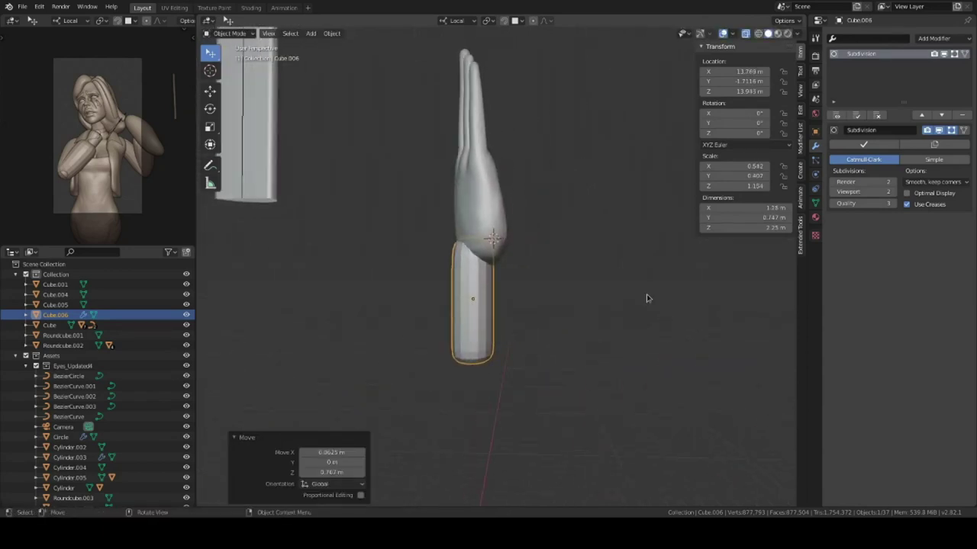
{"action": "key", "text": "KP_3"}
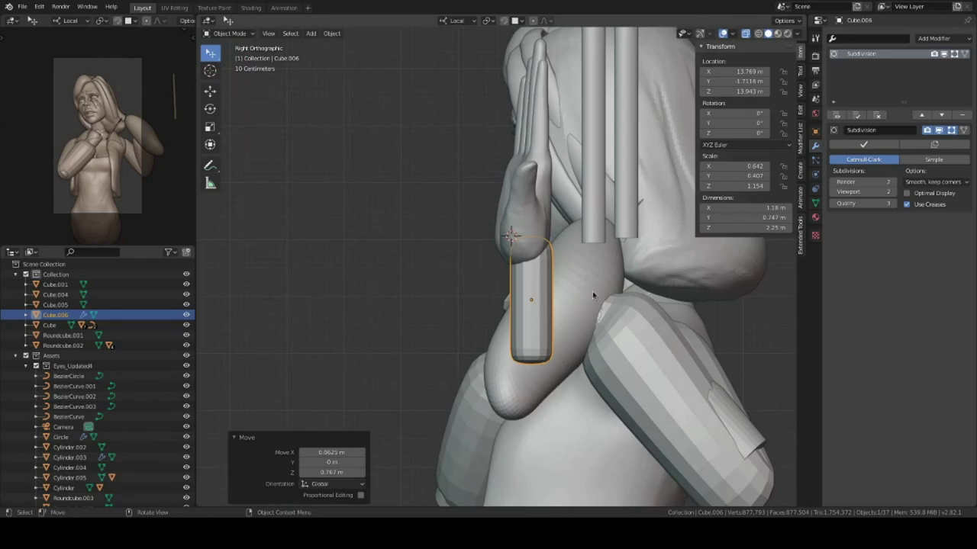
{"action": "key", "text": "r"}
{"action": "left_click", "coordinate": [598, 281]}
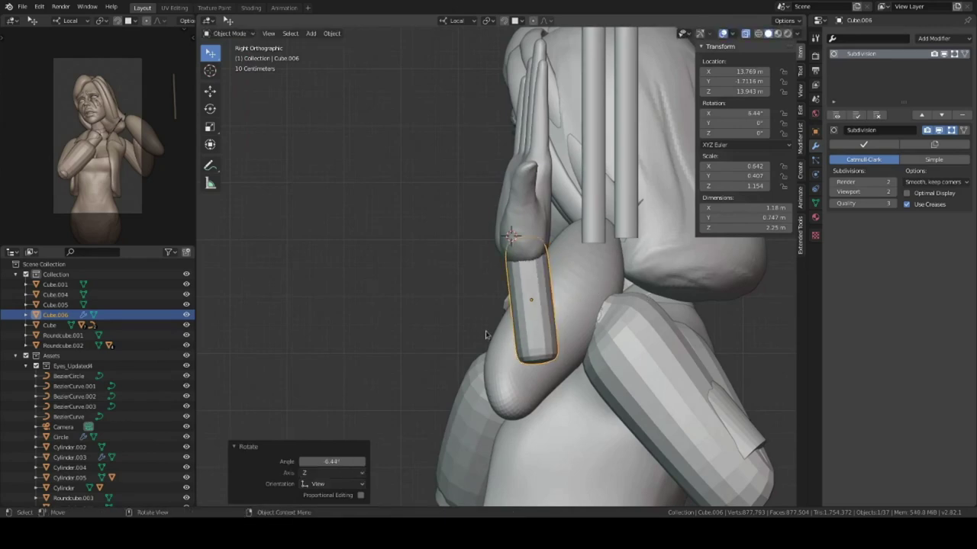
Step: Widen the cylinder's bottom faces by 1.152 and move them down along Z
{"action": "key", "text": "Tab"}
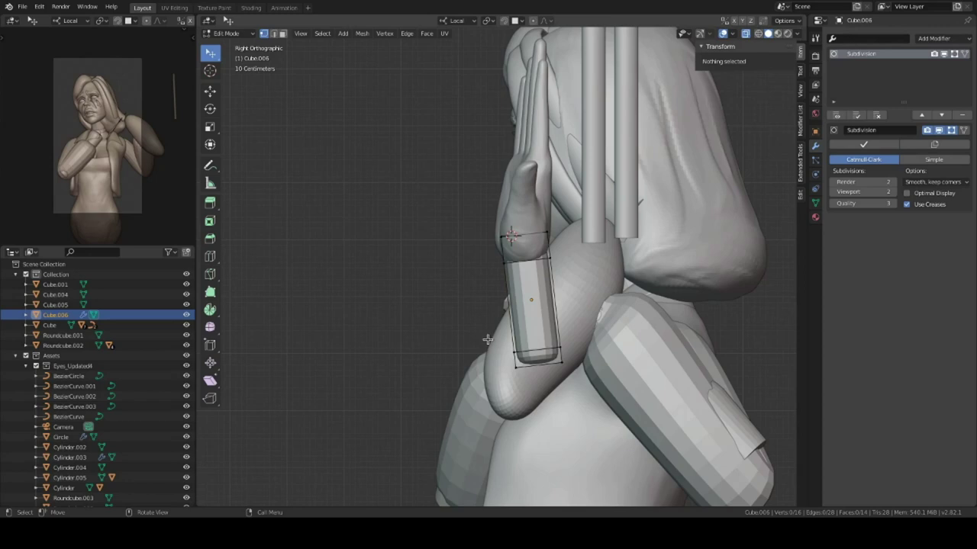
{"action": "left_click", "coordinate": [526, 352]}
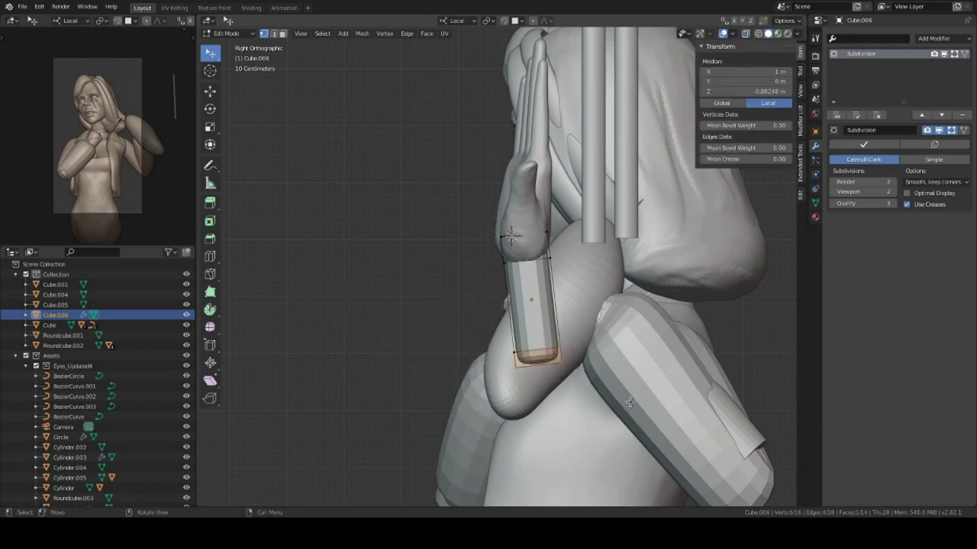
{"action": "middle_click_drag", "start_coordinate": [527, 353], "coordinate": [535, 345]}
{"action": "key", "text": "KP_3"}
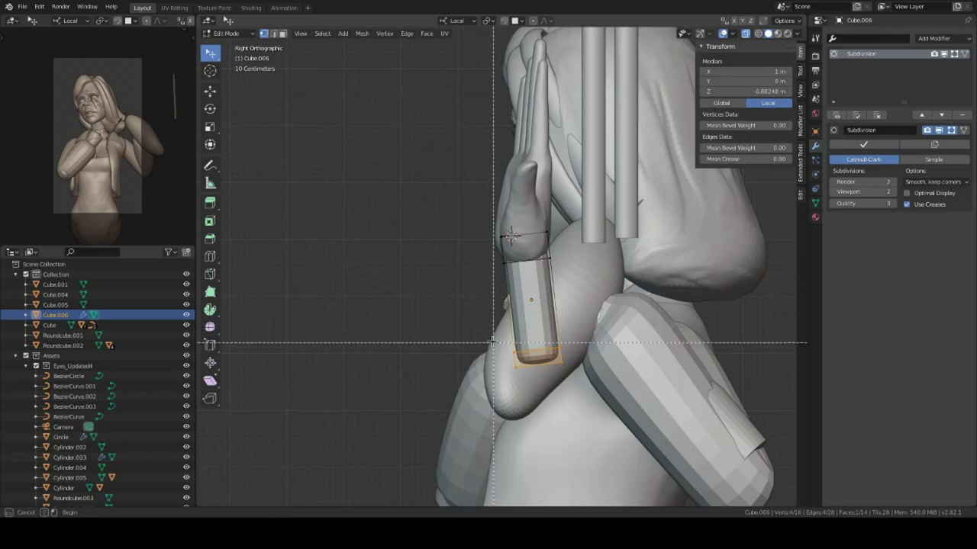
{"action": "key", "text": "ctrl+KP_Add"}
{"action": "middle_click_drag", "start_coordinate": [602, 381], "coordinate": [588, 353], "text": "shift"}
{"action": "key", "text": "s"}
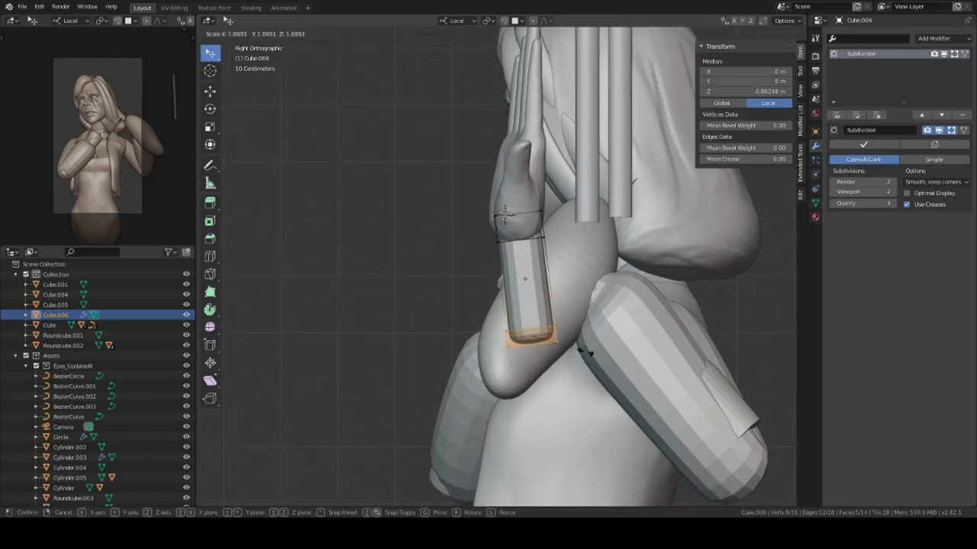
{"action": "left_click", "coordinate": [583, 354]}
{"action": "key", "text": "g"}
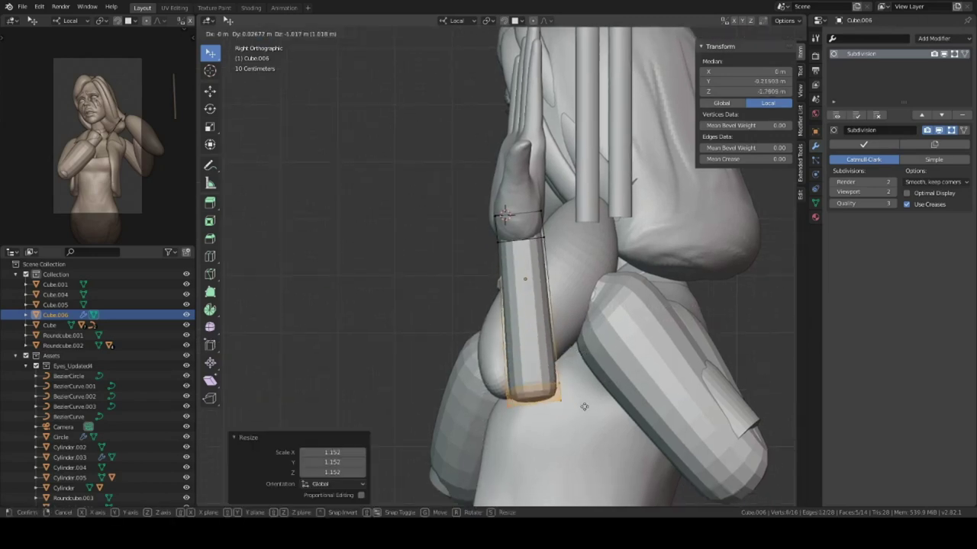
{"action": "left_click", "coordinate": [572, 384]}
{"action": "middle_click_drag", "start_coordinate": [571, 384], "coordinate": [652, 342]}
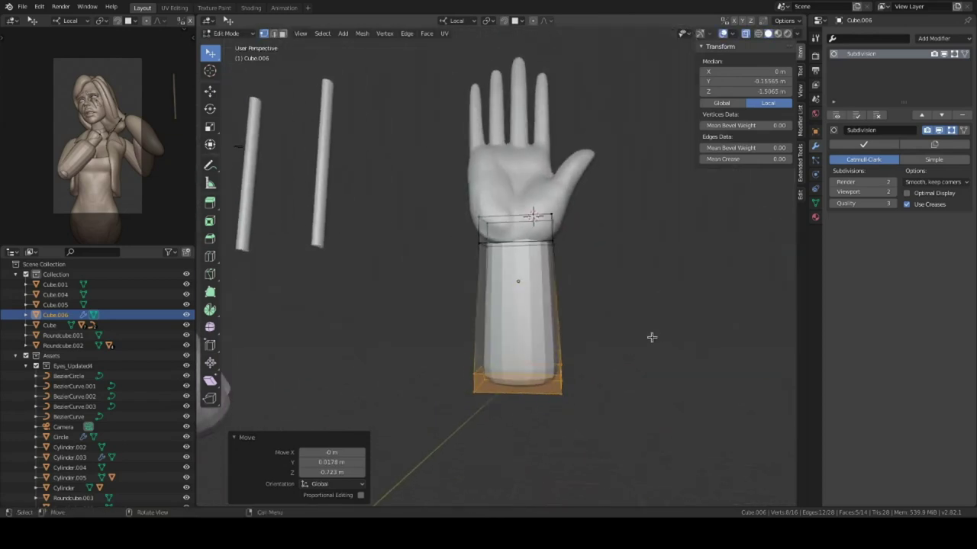
Step: Rotate the forearm cylinder -17.4° so it sits straight under the hand
{"action": "key", "text": "Tab"}
{"action": "middle_click_drag", "start_coordinate": [543, 322], "coordinate": [551, 219]}
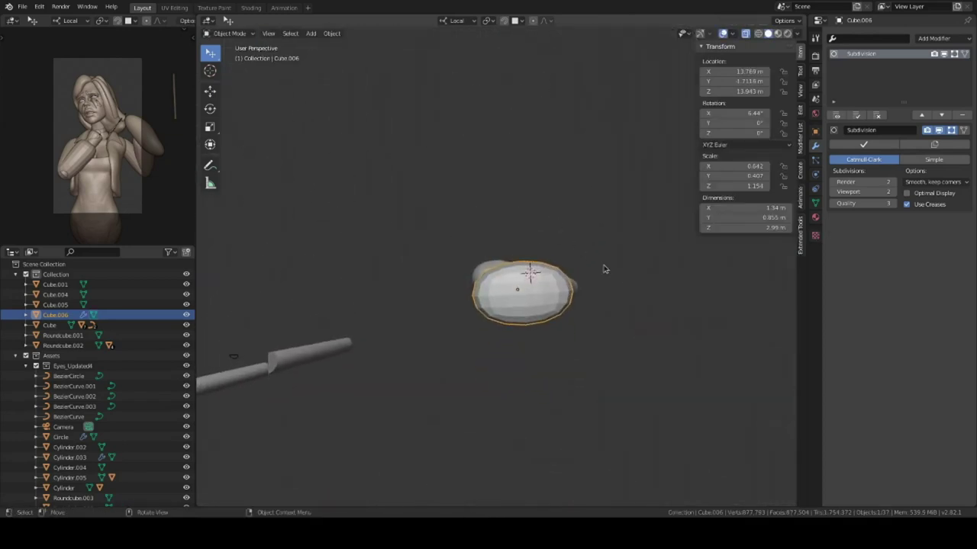
{"action": "key", "text": "r"}
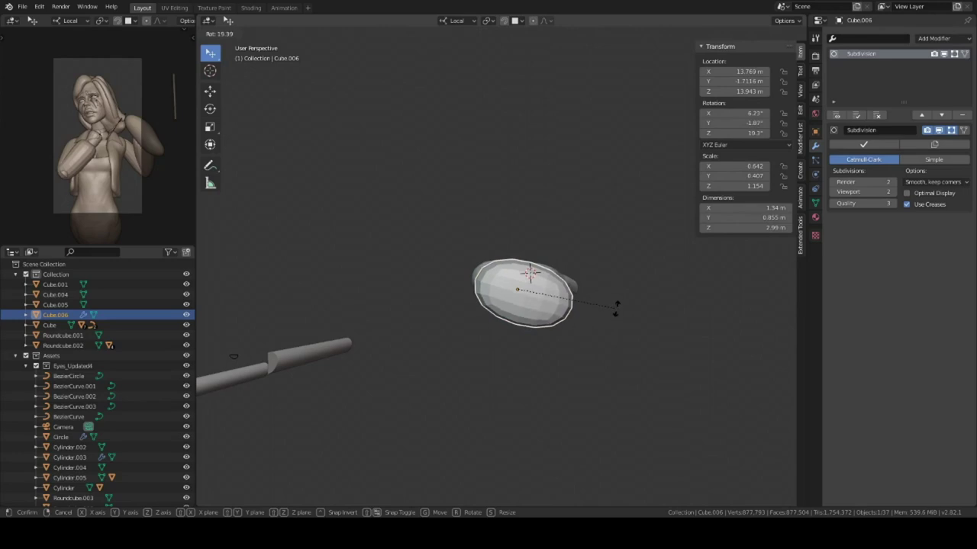
{"action": "left_click", "coordinate": [607, 299]}
{"action": "mouse_move", "coordinate": [595, 292]}
{"action": "middle_mouse_down"}
{"action": "mouse_move", "coordinate": [571, 331]}
{"action": "mouse_move", "coordinate": [572, 280]}
{"action": "mouse_move", "coordinate": [615, 283]}
{"action": "middle_mouse_up"}
{"action": "key", "text": "r"}
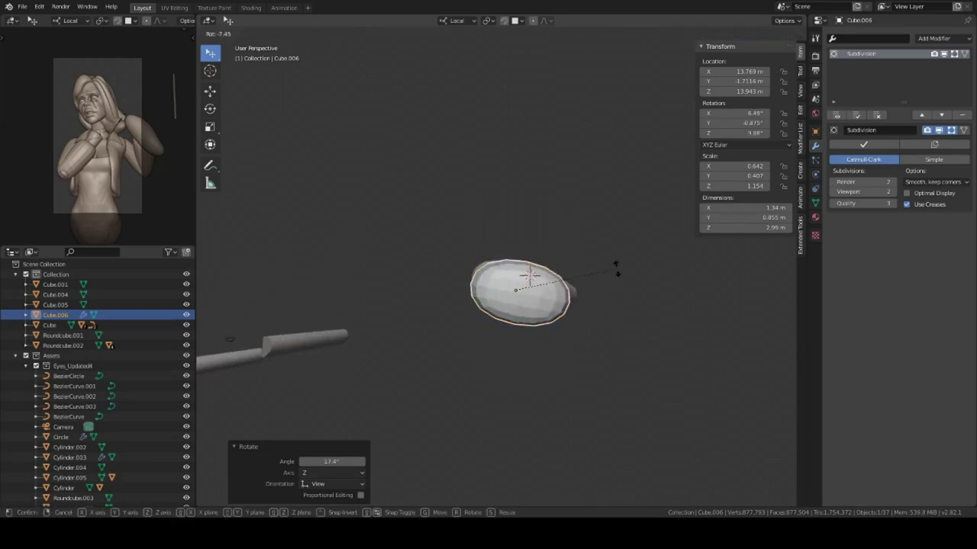
{"action": "left_click", "coordinate": [578, 256]}
{"action": "mouse_move", "coordinate": [578, 257]}
{"action": "middle_mouse_down"}
{"action": "mouse_move", "coordinate": [565, 374]}
{"action": "mouse_move", "coordinate": [561, 360]}
{"action": "middle_mouse_up"}
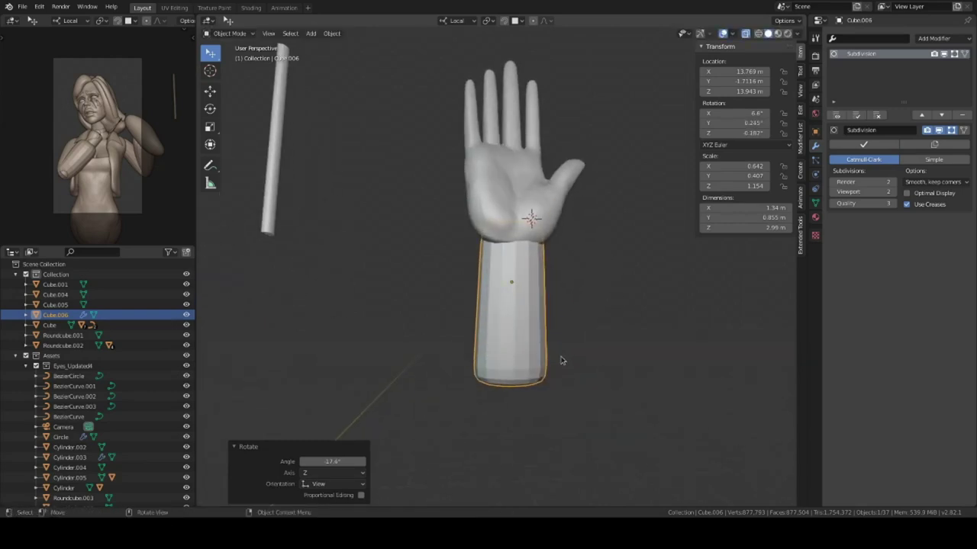
{"action": "mouse_move", "coordinate": [543, 316]}
{"action": "middle_mouse_down"}
{"action": "mouse_move", "coordinate": [571, 283]}
{"action": "mouse_move", "coordinate": [529, 277]}
{"action": "mouse_move", "coordinate": [414, 309]}
{"action": "mouse_move", "coordinate": [535, 266]}
{"action": "mouse_move", "coordinate": [551, 220]}
{"action": "mouse_move", "coordinate": [551, 253]}
{"action": "middle_mouse_up"}
Step: Try joining the forearm into the hand, then undo because the smoothing was lost
{"action": "left_click", "coordinate": [550, 202], "text": "shift"}
{"action": "key", "text": "ctrl+j"}
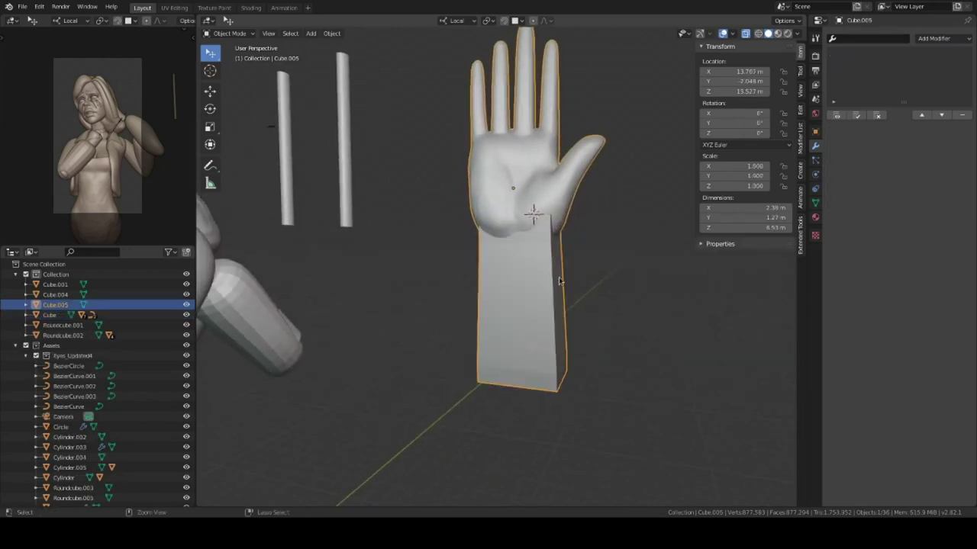
{"action": "key", "text": "ctrl+z"}
Step: Apply Cube.006's Subdivision modifier and join it into the hand Cube.005
{"action": "left_click", "coordinate": [550, 312]}
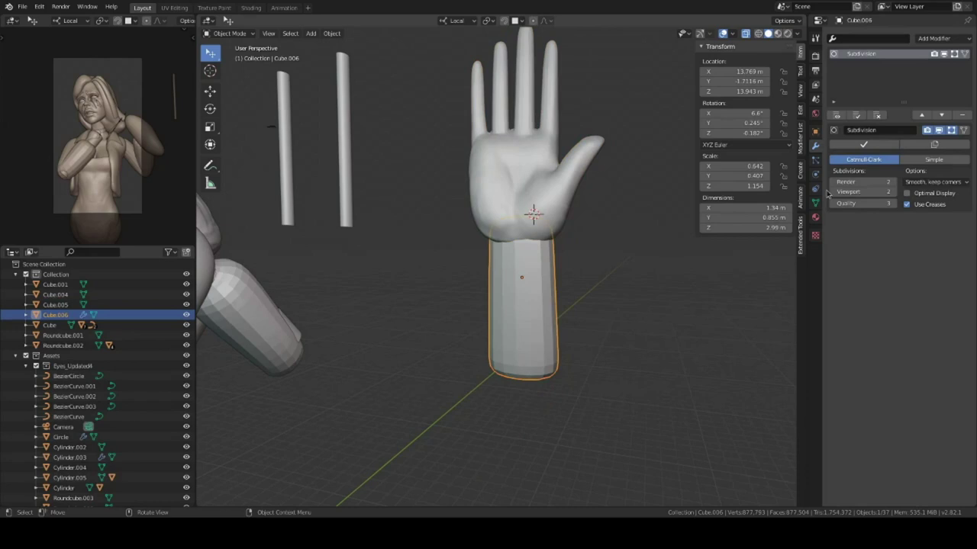
{"action": "left_click", "coordinate": [863, 144]}
{"action": "left_click", "coordinate": [550, 213], "text": "shift"}
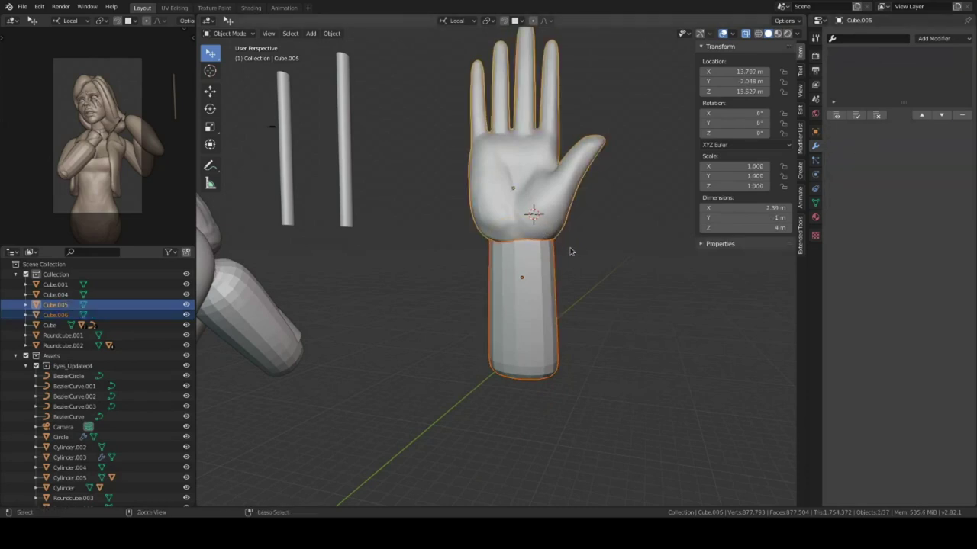
{"action": "key", "text": "ctrl+j"}
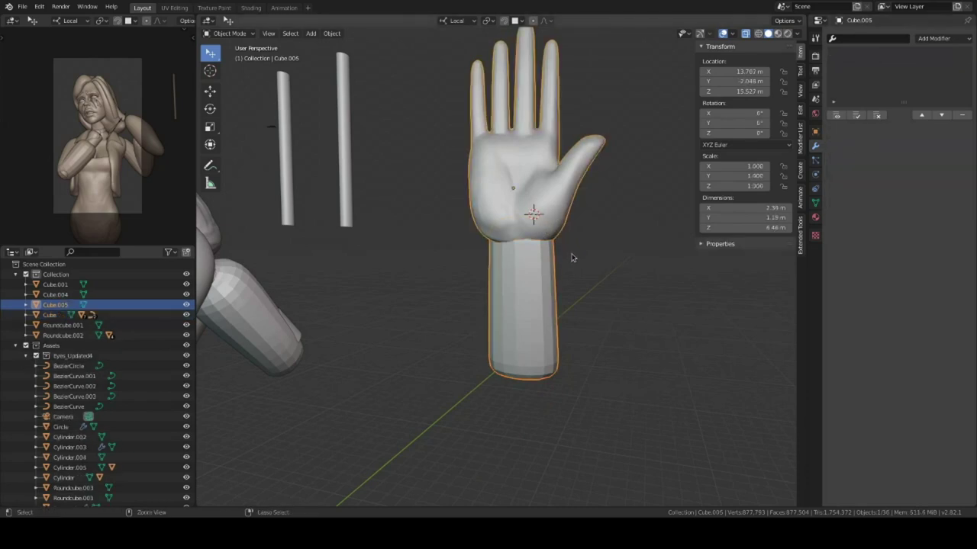
{"action": "scroll", "coordinate": [565, 252], "scroll_direction": "up", "scroll_amount": 1}
{"action": "scroll", "coordinate": [580, 214], "scroll_direction": "up", "scroll_amount": 4}
Step: Switch the hand to Sculpt Mode and start blending the wrist seam with Clay Strips
{"action": "key", "text": "ctrl+Tab"}
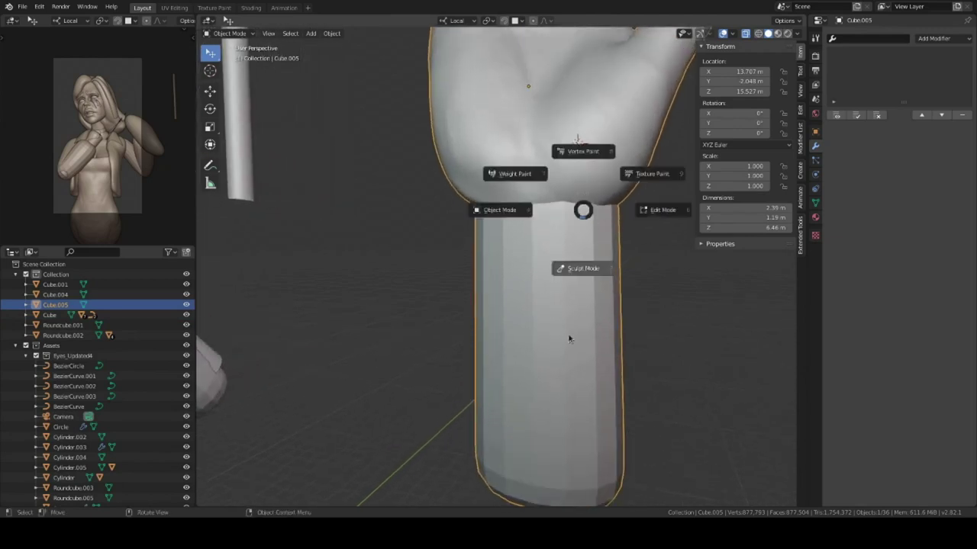
{"action": "left_click", "coordinate": [588, 267]}
{"action": "mouse_move", "coordinate": [573, 218]}
{"action": "middle_mouse_down"}
{"action": "mouse_move", "coordinate": [582, 217]}
{"action": "mouse_move", "coordinate": [470, 197]}
{"action": "middle_mouse_up"}
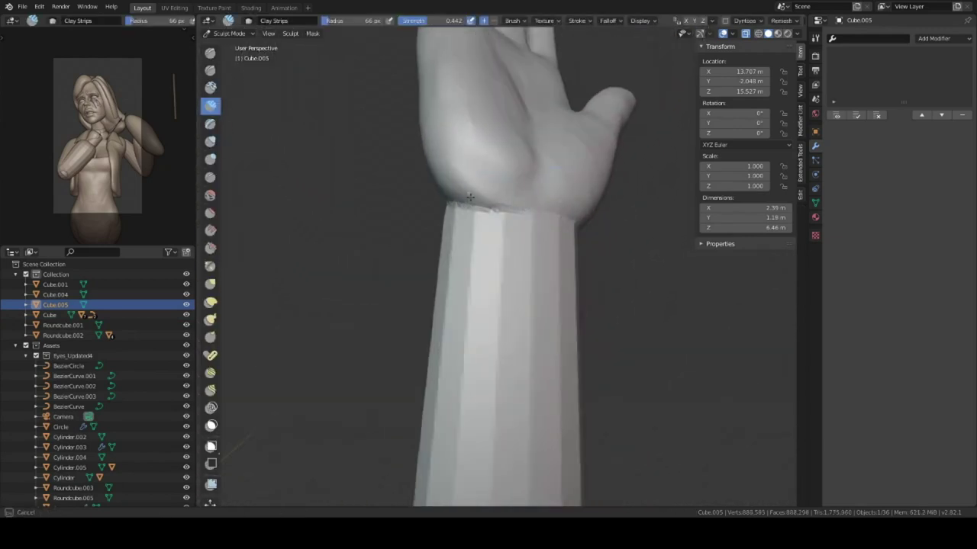
{"action": "mouse_move", "coordinate": [503, 227]}
{"action": "middle_mouse_down"}
{"action": "mouse_move", "coordinate": [475, 245]}
{"action": "mouse_move", "coordinate": [472, 230]}
{"action": "middle_mouse_up"}
{"action": "mouse_move", "coordinate": [538, 285]}
{"action": "middle_mouse_down"}
{"action": "mouse_move", "coordinate": [474, 206]}
{"action": "mouse_move", "coordinate": [489, 211]}
{"action": "middle_mouse_up"}
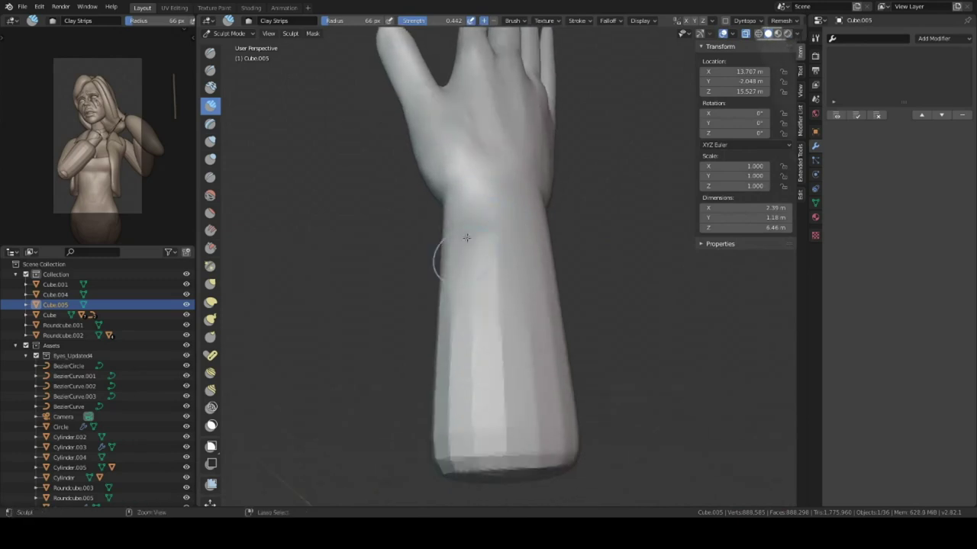
{"action": "mouse_move", "coordinate": [485, 250]}
{"action": "middle_mouse_down", "text": "ctrl"}
{"action": "mouse_move", "coordinate": [451, 257]}
{"action": "mouse_move", "coordinate": [468, 272]}
{"action": "mouse_move", "coordinate": [521, 216]}
{"action": "middle_mouse_up", "text": "ctrl"}
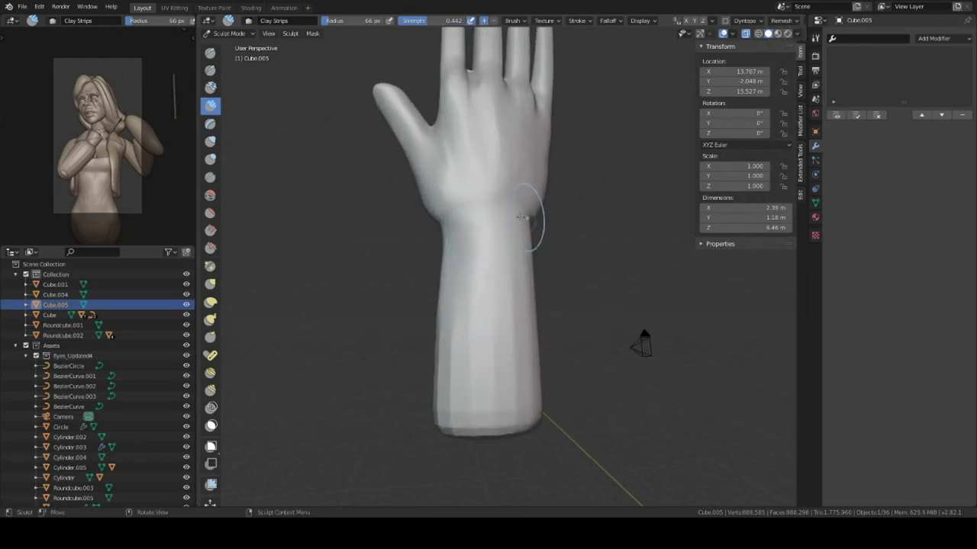
Step: Keep smoothing the wrist into the forearm from side and front angles
{"action": "mouse_move", "coordinate": [520, 168]}
{"action": "middle_mouse_down"}
{"action": "mouse_move", "coordinate": [502, 179]}
{"action": "mouse_move", "coordinate": [530, 241]}
{"action": "mouse_move", "coordinate": [504, 389]}
{"action": "mouse_move", "coordinate": [571, 363]}
{"action": "middle_mouse_up"}
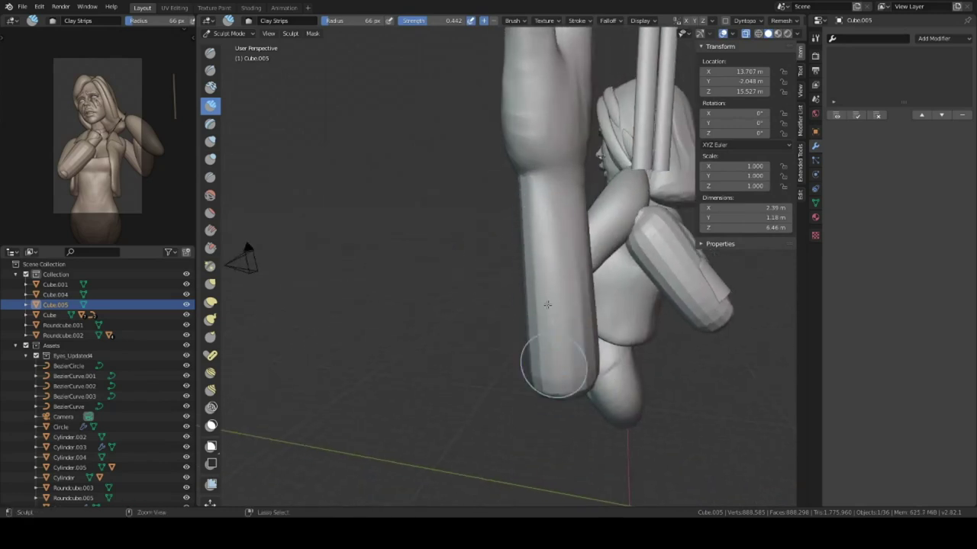
{"action": "mouse_move", "coordinate": [555, 196]}
{"action": "middle_mouse_down"}
{"action": "mouse_move", "coordinate": [559, 395]}
{"action": "mouse_move", "coordinate": [718, 259]}
{"action": "middle_mouse_up"}
{"action": "mouse_move", "coordinate": [539, 270]}
{"action": "middle_mouse_down"}
{"action": "mouse_move", "coordinate": [458, 268]}
{"action": "mouse_move", "coordinate": [523, 288]}
{"action": "mouse_move", "coordinate": [556, 272]}
{"action": "mouse_move", "coordinate": [553, 289]}
{"action": "middle_mouse_up"}
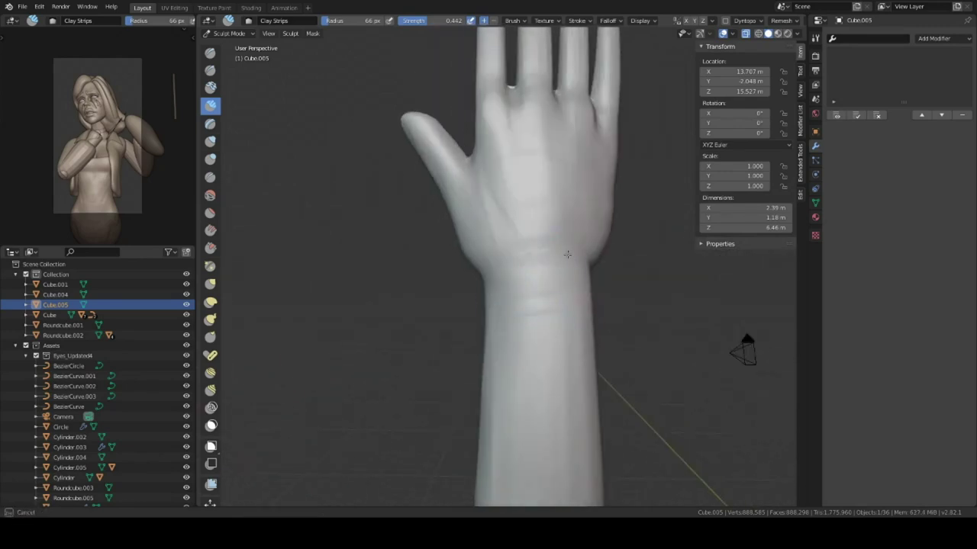
{"action": "middle_click_drag", "start_coordinate": [540, 206], "coordinate": [539, 221]}
{"action": "mouse_move", "coordinate": [571, 251]}
{"action": "middle_mouse_down"}
{"action": "mouse_move", "coordinate": [503, 261]}
{"action": "mouse_move", "coordinate": [555, 238]}
{"action": "mouse_move", "coordinate": [605, 280]}
{"action": "mouse_move", "coordinate": [496, 294]}
{"action": "mouse_move", "coordinate": [541, 269]}
{"action": "mouse_move", "coordinate": [534, 321]}
{"action": "mouse_move", "coordinate": [519, 343]}
{"action": "mouse_move", "coordinate": [571, 381]}
{"action": "mouse_move", "coordinate": [573, 396]}
{"action": "mouse_move", "coordinate": [527, 402]}
{"action": "middle_mouse_up"}
{"action": "scroll", "coordinate": [553, 242], "scroll_direction": "down", "scroll_amount": 5}
{"action": "mouse_move", "coordinate": [513, 305]}
{"action": "middle_mouse_down"}
{"action": "mouse_move", "coordinate": [499, 386]}
{"action": "mouse_move", "coordinate": [538, 354]}
{"action": "mouse_move", "coordinate": [516, 259]}
{"action": "middle_mouse_up"}
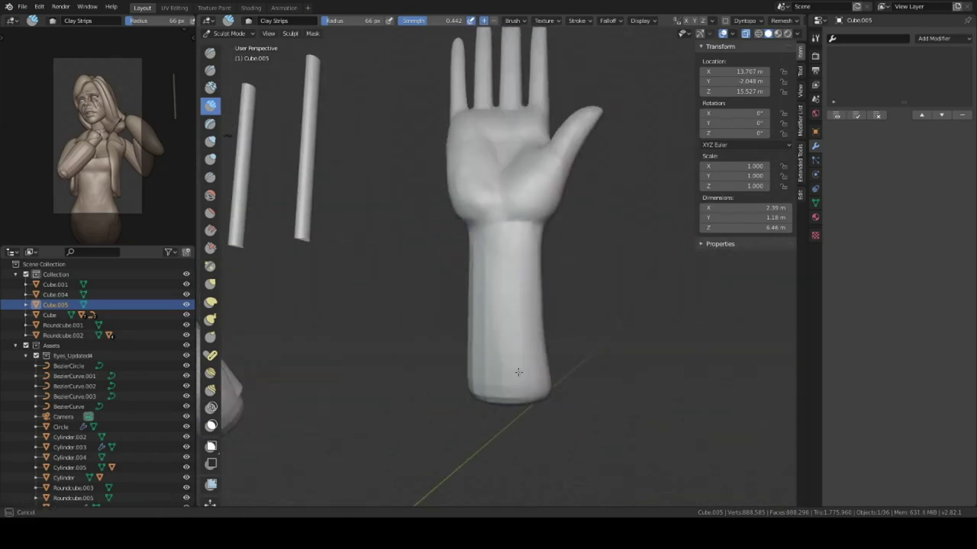
{"action": "middle_click_drag", "start_coordinate": [518, 371], "coordinate": [503, 264]}
{"action": "middle_click_drag", "start_coordinate": [477, 365], "coordinate": [483, 280]}
{"action": "mouse_move", "coordinate": [466, 406]}
{"action": "middle_mouse_down"}
{"action": "mouse_move", "coordinate": [519, 262]}
{"action": "mouse_move", "coordinate": [540, 257]}
{"action": "middle_mouse_up"}
{"action": "mouse_move", "coordinate": [506, 348]}
{"action": "middle_mouse_down"}
{"action": "mouse_move", "coordinate": [534, 343]}
{"action": "mouse_move", "coordinate": [507, 263]}
{"action": "middle_mouse_up"}
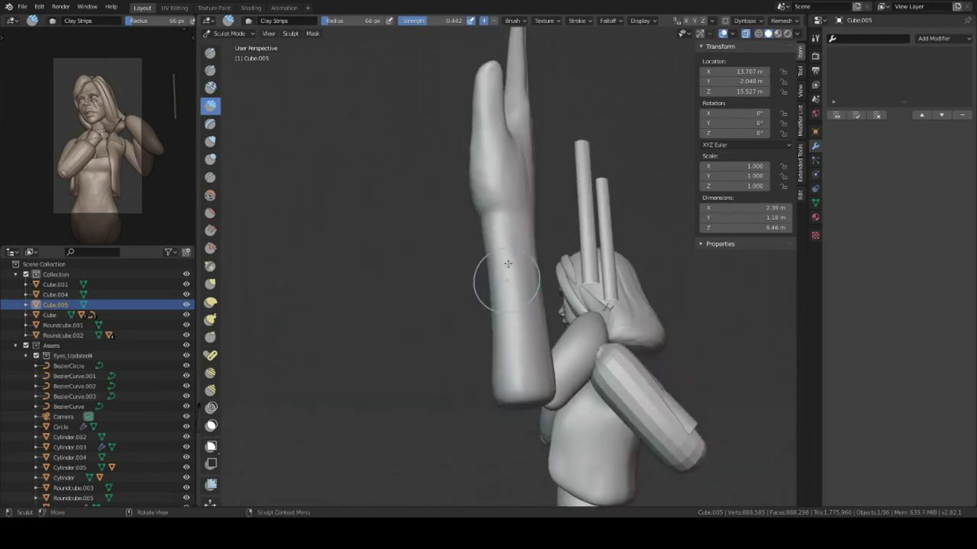
{"action": "mouse_move", "coordinate": [520, 220]}
{"action": "middle_mouse_down"}
{"action": "mouse_move", "coordinate": [523, 348]}
{"action": "mouse_move", "coordinate": [523, 331]}
{"action": "middle_mouse_up"}
{"action": "middle_click_drag", "start_coordinate": [506, 375], "coordinate": [489, 289]}
Step: Set the Clay Strips brush radius to 51 px
{"action": "scroll", "coordinate": [511, 365], "scroll_direction": "down", "scroll_amount": 3}
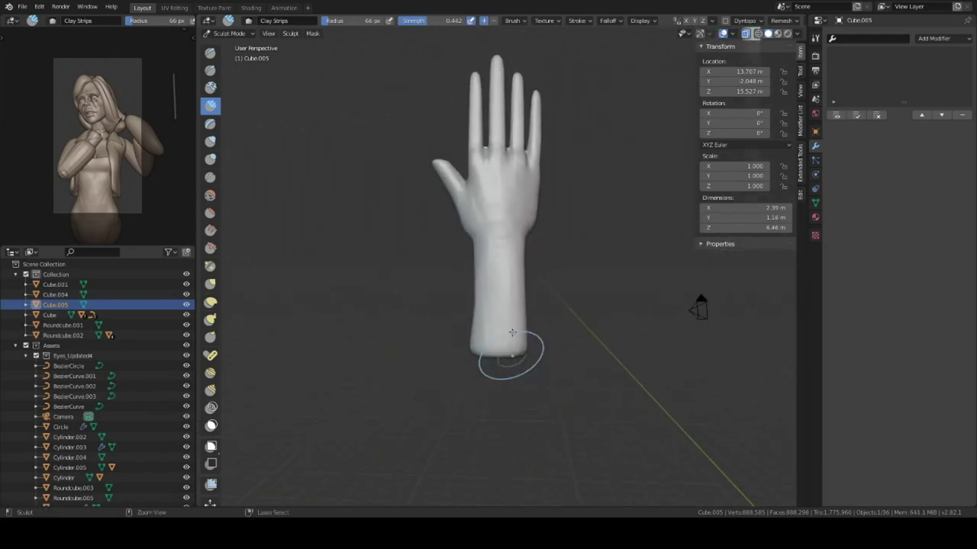
{"action": "scroll", "coordinate": [519, 348], "scroll_direction": "up", "scroll_amount": 5}
{"action": "scroll", "coordinate": [524, 336], "scroll_direction": "down", "scroll_amount": 2}
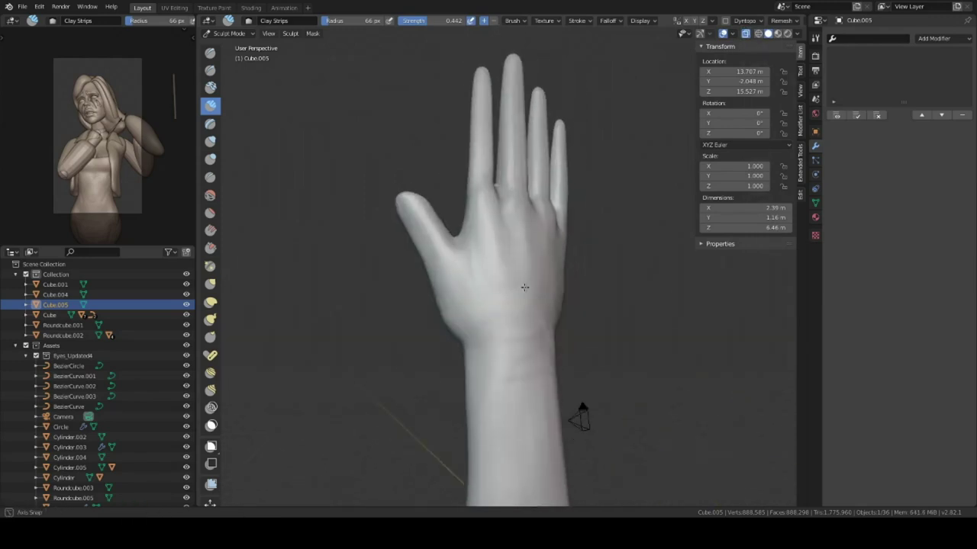
{"action": "scroll", "coordinate": [504, 328], "scroll_direction": "down", "scroll_amount": 4}
{"action": "scroll", "coordinate": [512, 348], "scroll_direction": "up", "scroll_amount": 4}
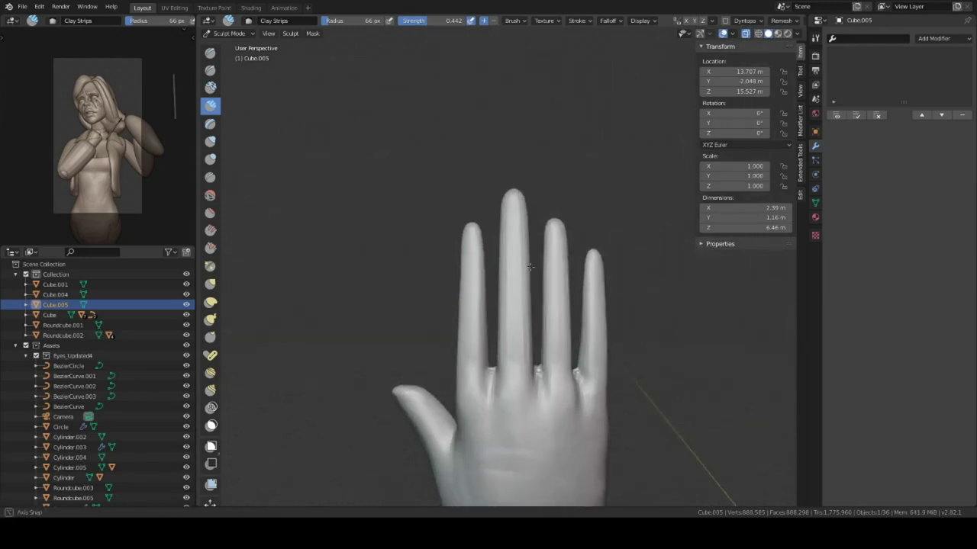
{"action": "scroll", "coordinate": [525, 240], "scroll_direction": "up", "scroll_amount": 2}
{"action": "scroll", "coordinate": [519, 236], "scroll_direction": "up", "scroll_amount": 1}
{"action": "scroll", "coordinate": [533, 247], "scroll_direction": "up", "scroll_amount": 1}
{"action": "key", "text": "f"}
{"action": "left_click", "coordinate": [532, 250]}
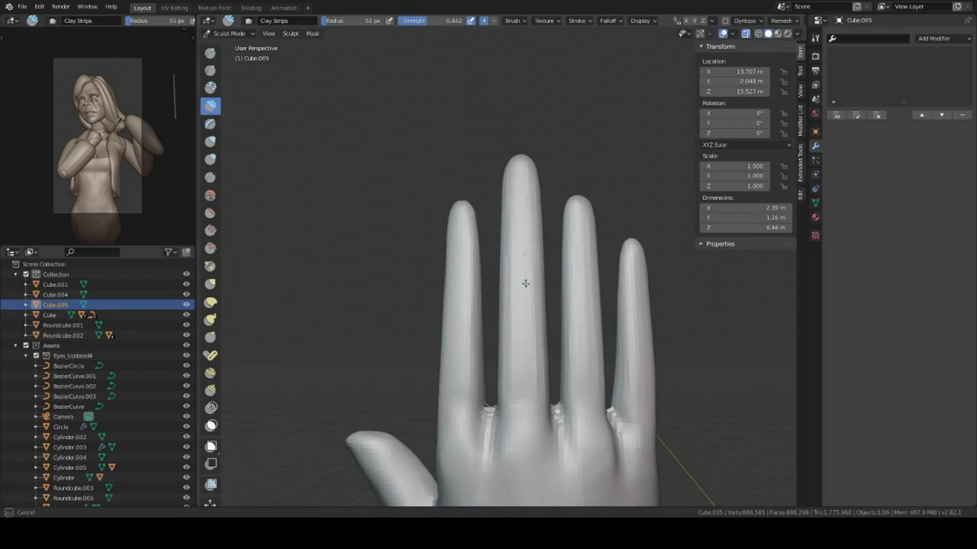
{"action": "scroll", "coordinate": [521, 312], "scroll_direction": "up", "scroll_amount": 1}
Step: Build up the palm around the fingers with Clay Strips from several angles
{"action": "middle_click_drag", "start_coordinate": [519, 432], "coordinate": [506, 273]}
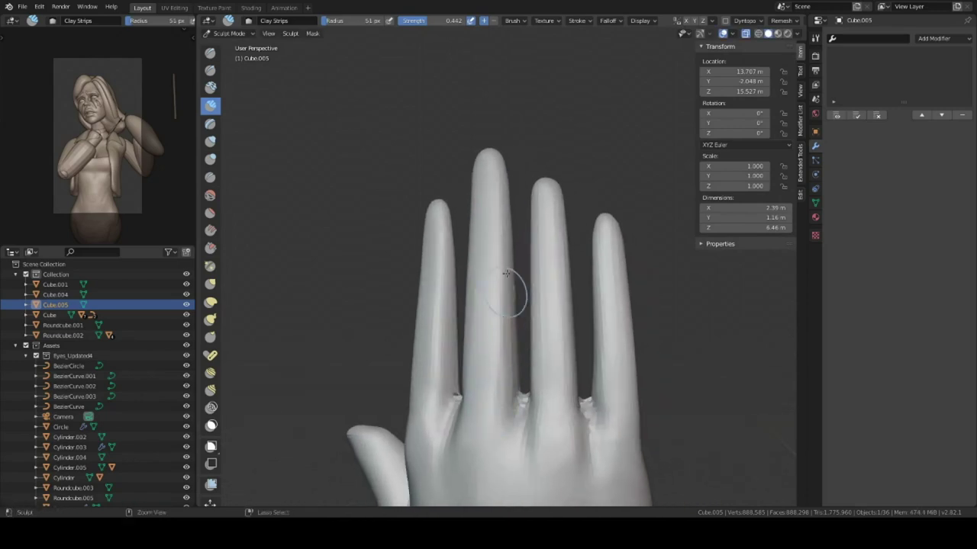
{"action": "middle_click_drag", "start_coordinate": [486, 379], "coordinate": [572, 232]}
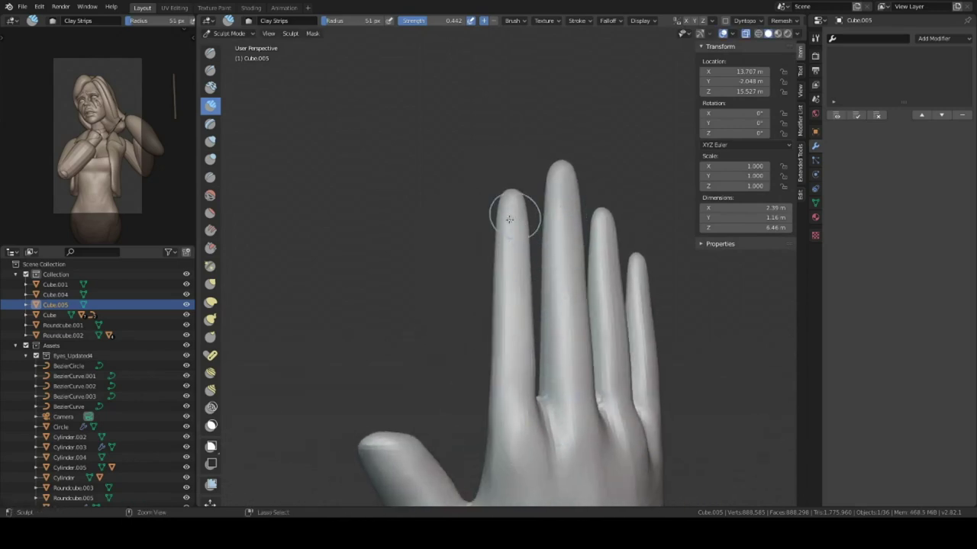
{"action": "middle_click_drag", "start_coordinate": [491, 425], "coordinate": [477, 273]}
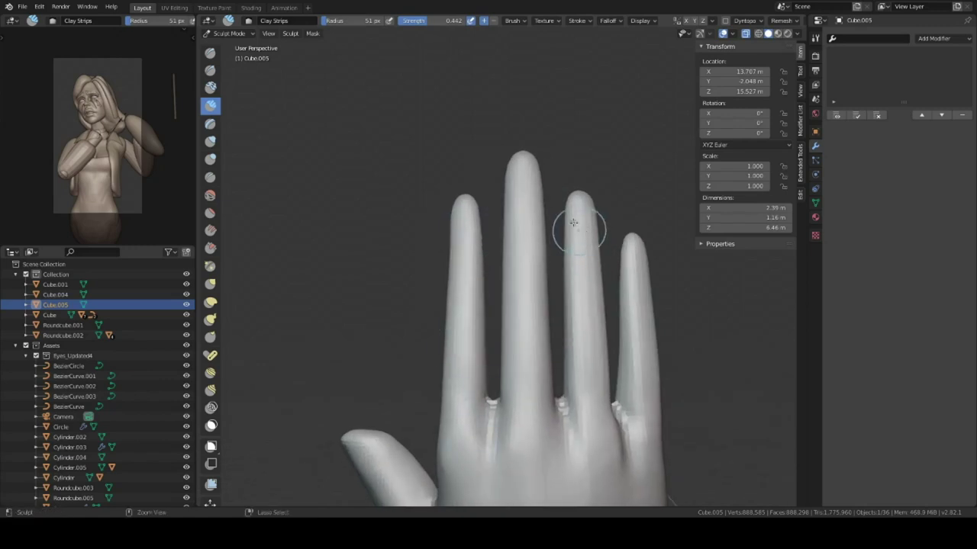
{"action": "middle_click_drag", "start_coordinate": [570, 330], "coordinate": [543, 206]}
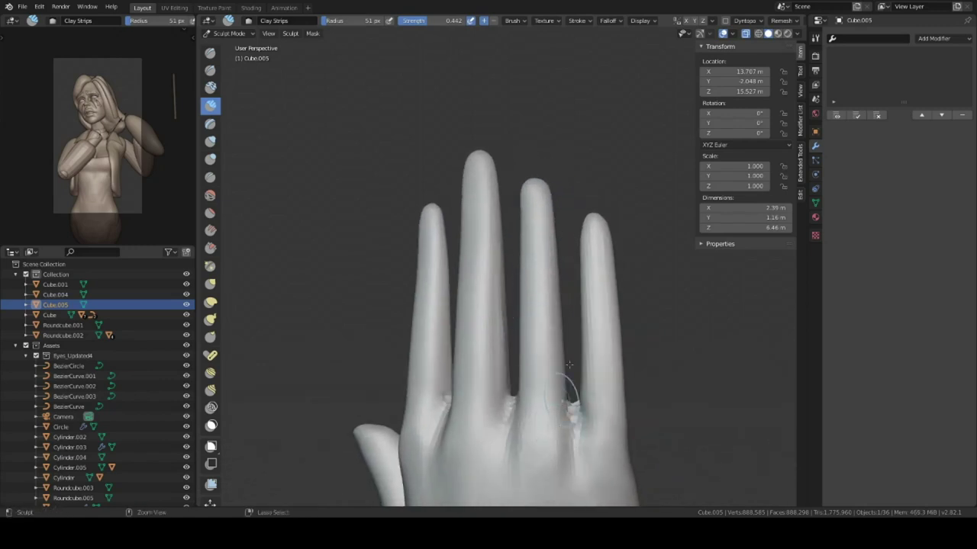
{"action": "middle_click_drag", "start_coordinate": [592, 433], "coordinate": [574, 280]}
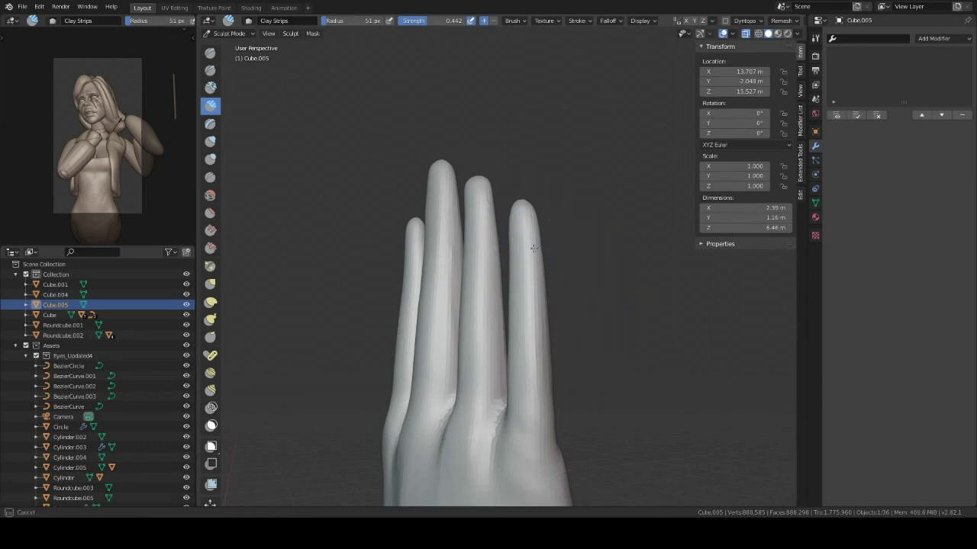
{"action": "middle_click_drag", "start_coordinate": [541, 473], "coordinate": [599, 316]}
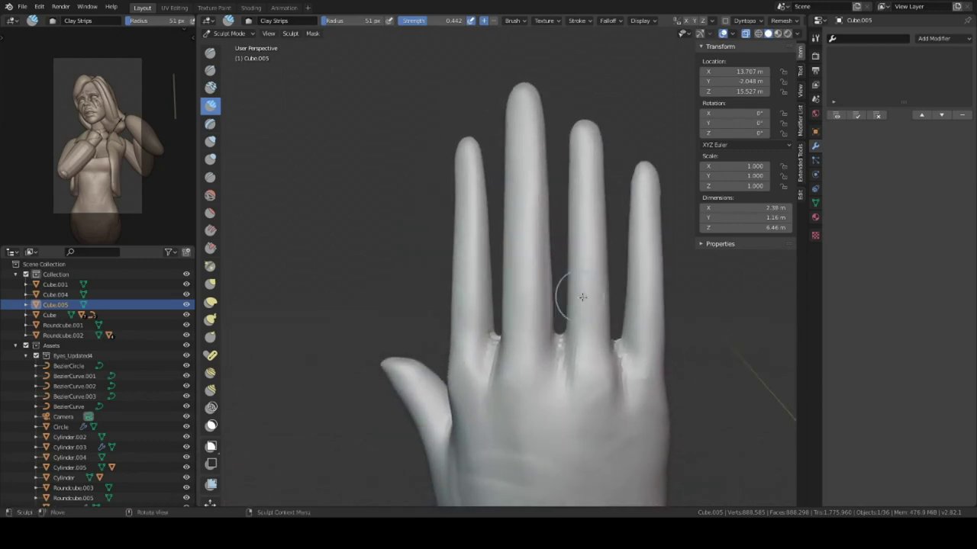
Step: Reshape the palm heel and thumb pad above the wrist from side and top views
{"action": "mouse_move", "coordinate": [609, 359]}
{"action": "middle_mouse_down"}
{"action": "mouse_move", "coordinate": [557, 359]}
{"action": "mouse_move", "coordinate": [516, 317]}
{"action": "mouse_move", "coordinate": [474, 340]}
{"action": "mouse_move", "coordinate": [471, 298]}
{"action": "mouse_move", "coordinate": [459, 335]}
{"action": "middle_mouse_up"}
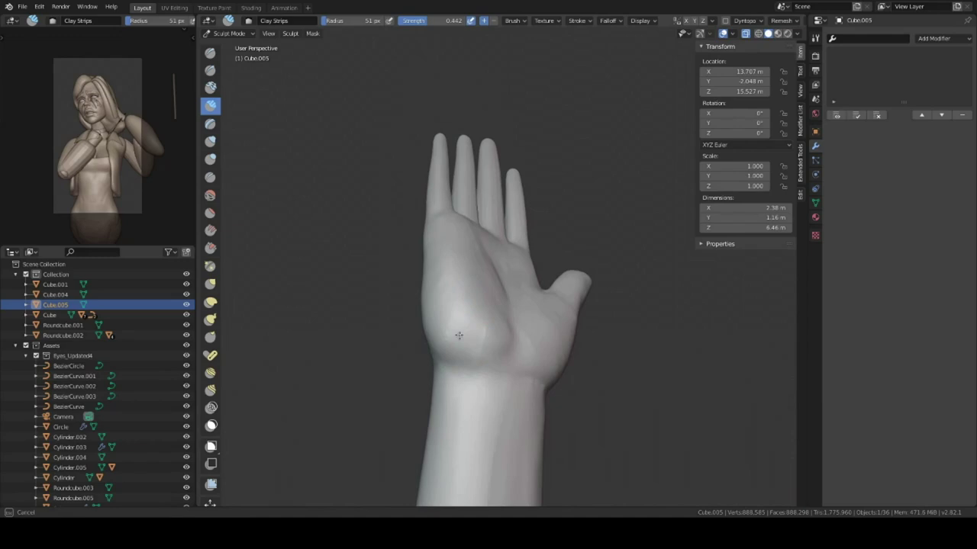
{"action": "mouse_move", "coordinate": [499, 269]}
{"action": "middle_mouse_down"}
{"action": "mouse_move", "coordinate": [435, 354]}
{"action": "mouse_move", "coordinate": [487, 290]}
{"action": "mouse_move", "coordinate": [500, 334]}
{"action": "mouse_move", "coordinate": [468, 242]}
{"action": "middle_mouse_up"}
{"action": "scroll", "coordinate": [468, 242], "scroll_direction": "up", "scroll_amount": 3}
{"action": "mouse_move", "coordinate": [535, 239]}
{"action": "middle_mouse_down"}
{"action": "mouse_move", "coordinate": [507, 289]}
{"action": "mouse_move", "coordinate": [503, 281]}
{"action": "mouse_move", "coordinate": [517, 287]}
{"action": "middle_mouse_up"}
{"action": "scroll", "coordinate": [504, 281], "scroll_direction": "down", "scroll_amount": 2}
{"action": "scroll", "coordinate": [518, 287], "scroll_direction": "up", "scroll_amount": 1}
{"action": "scroll", "coordinate": [494, 301], "scroll_direction": "up", "scroll_amount": 2}
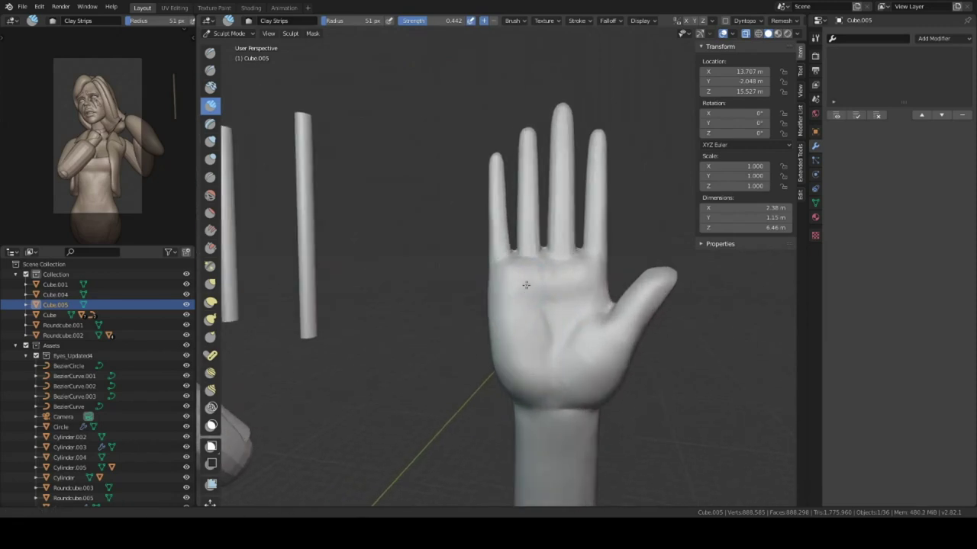
Step: Lasso-mask the index finger and a strip of the palm
{"action": "key", "text": "g"}
{"action": "scroll", "coordinate": [523, 307], "scroll_direction": "up", "scroll_amount": 2}
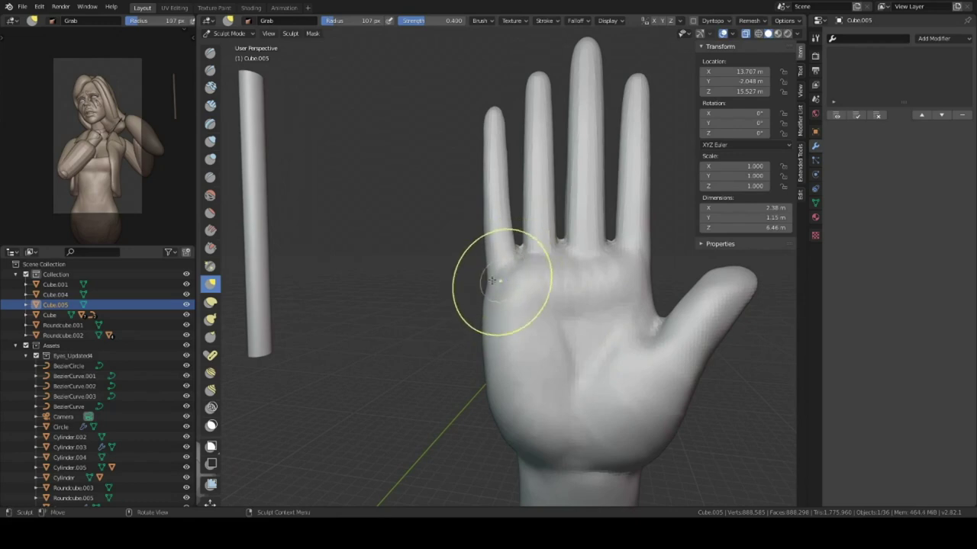
{"action": "scroll", "coordinate": [510, 254], "scroll_direction": "down", "scroll_amount": 2}
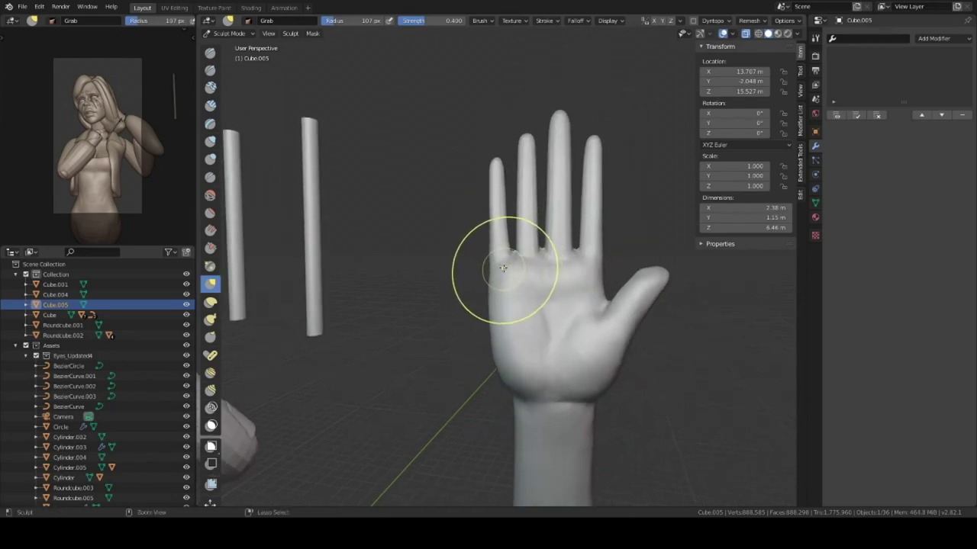
{"action": "mouse_move", "coordinate": [511, 236]}
{"action": "left_mouse_down", "text": "ctrl+shift"}
{"action": "mouse_move", "coordinate": [469, 120]}
{"action": "mouse_move", "coordinate": [509, 306]}
{"action": "left_mouse_up", "text": "ctrl+shift"}
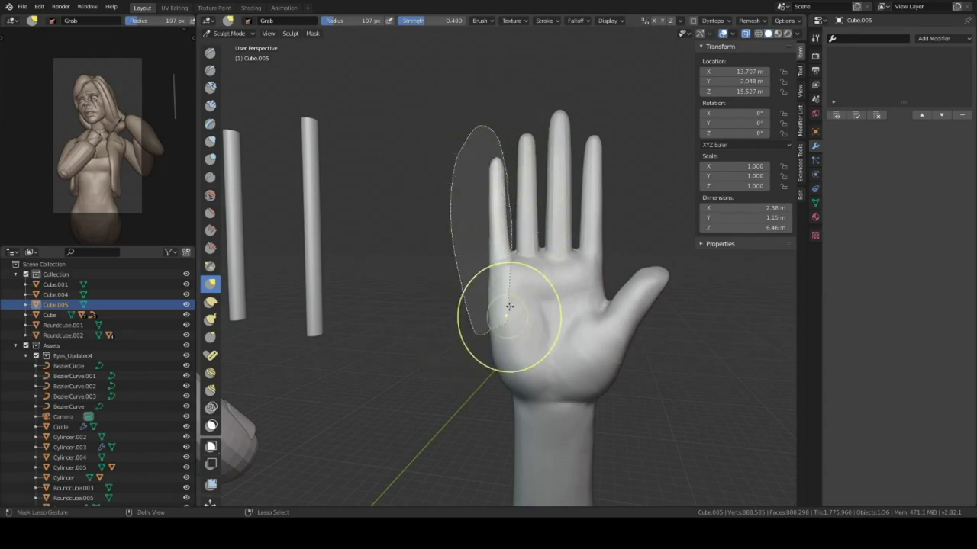
{"action": "left_click_drag", "start_coordinate": [518, 255], "coordinate": [527, 284], "text": "ctrl+shift"}
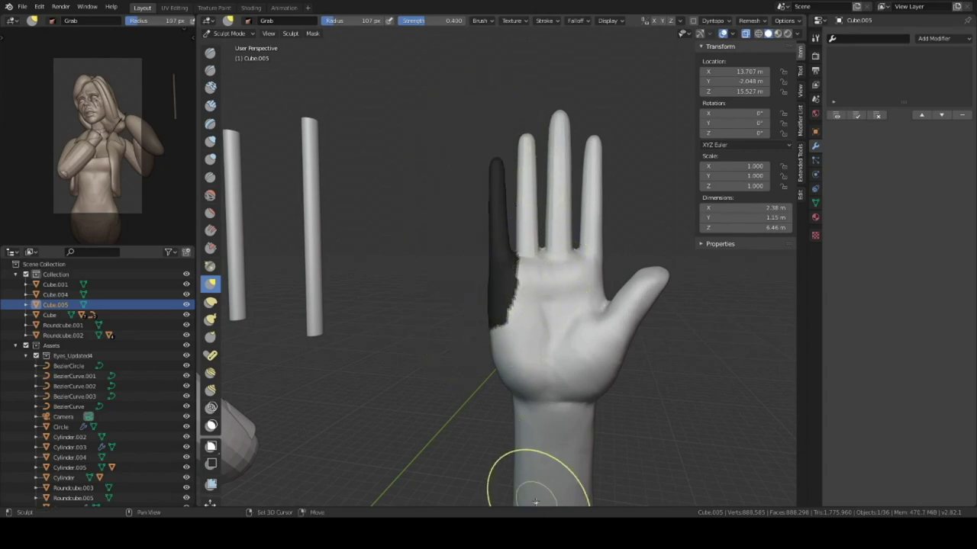
{"action": "key", "text": "shift+a"}
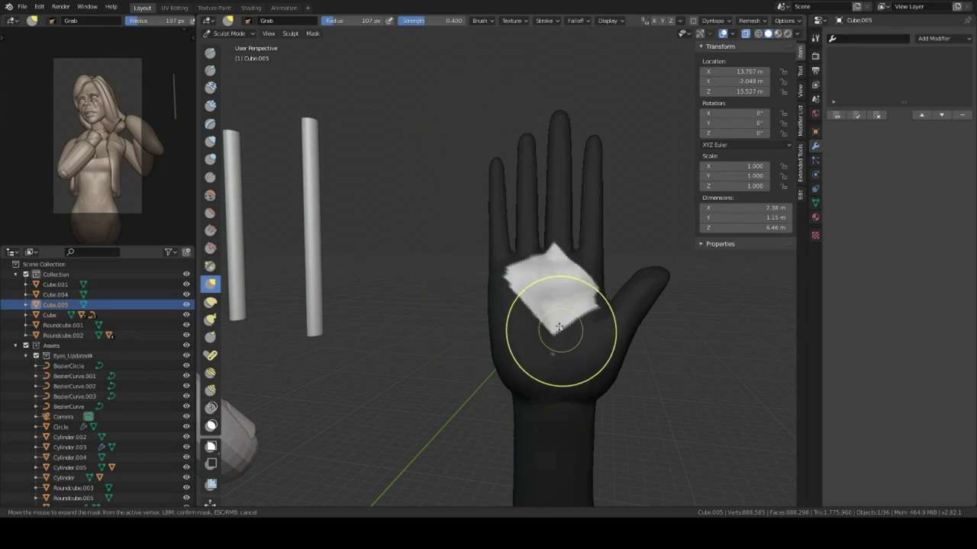
{"action": "key", "text": "Escape"}
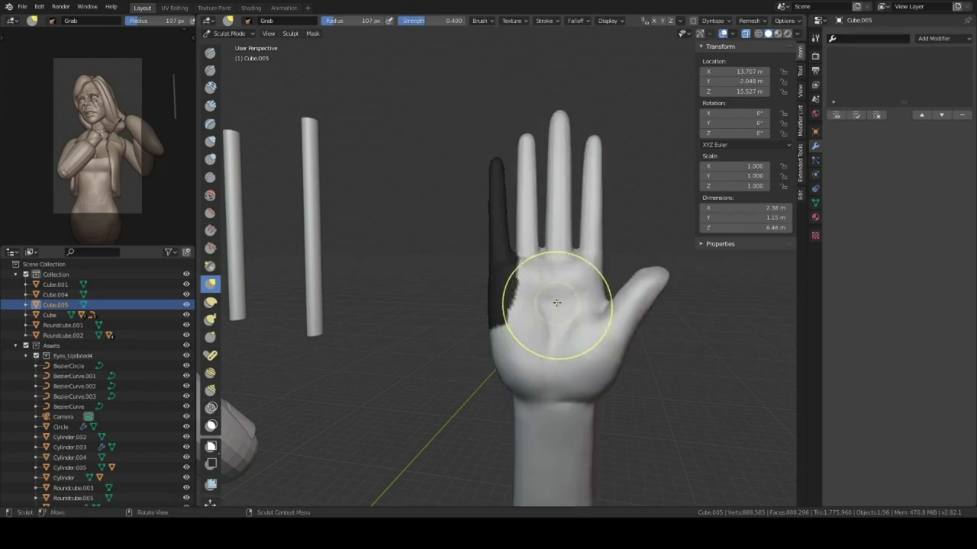
Step: Smooth the mask edge, invert it to free the index finger, and pick Elastic Deform
{"action": "key", "text": "a"}
{"action": "left_click", "coordinate": [552, 437]}
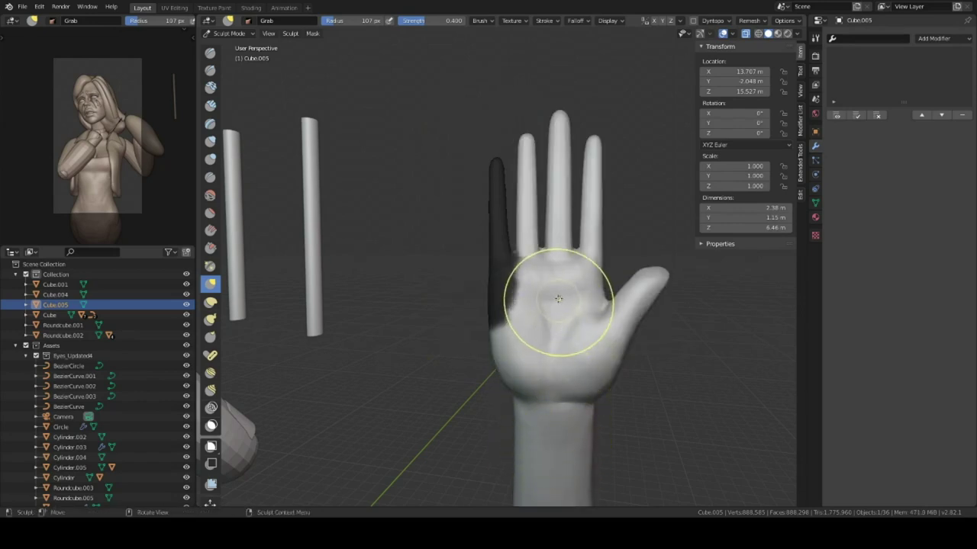
{"action": "left_click_drag", "start_coordinate": [562, 484], "coordinate": [553, 371]}
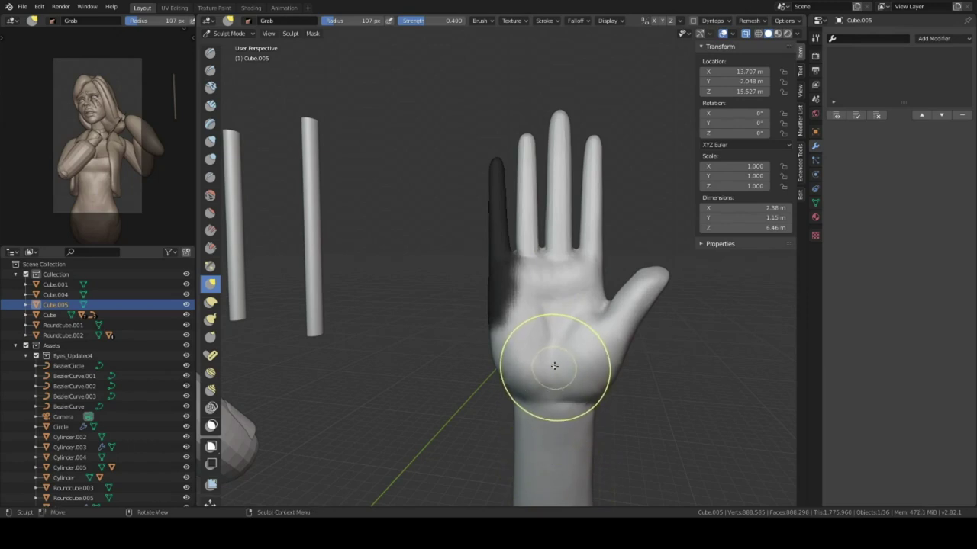
{"action": "key", "text": "ctrl+i"}
{"action": "scroll", "coordinate": [528, 296], "scroll_direction": "up", "scroll_amount": 1}
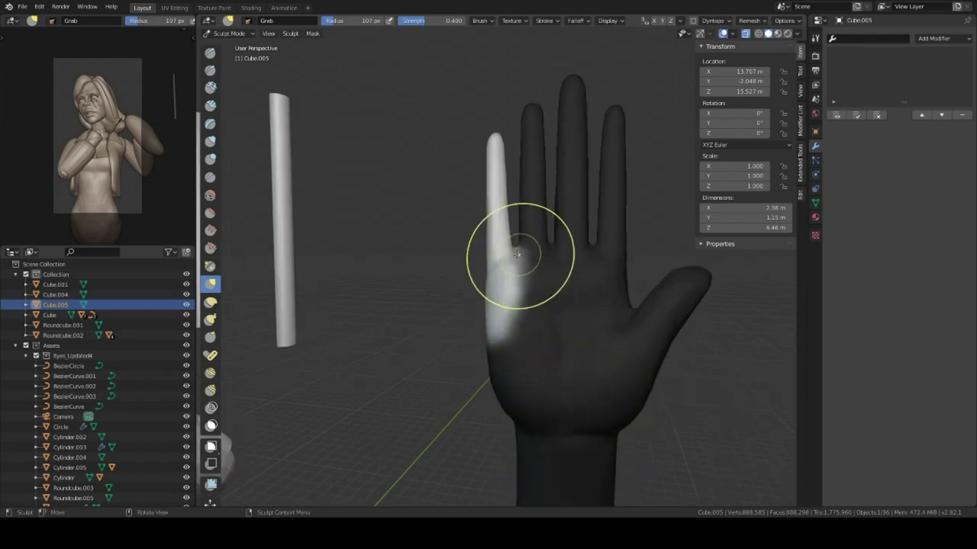
{"action": "key", "text": "shift+space"}
Step: Reshape the index finger and its fingertip with the Elastic Deform brush
{"action": "left_click", "coordinate": [498, 191]}
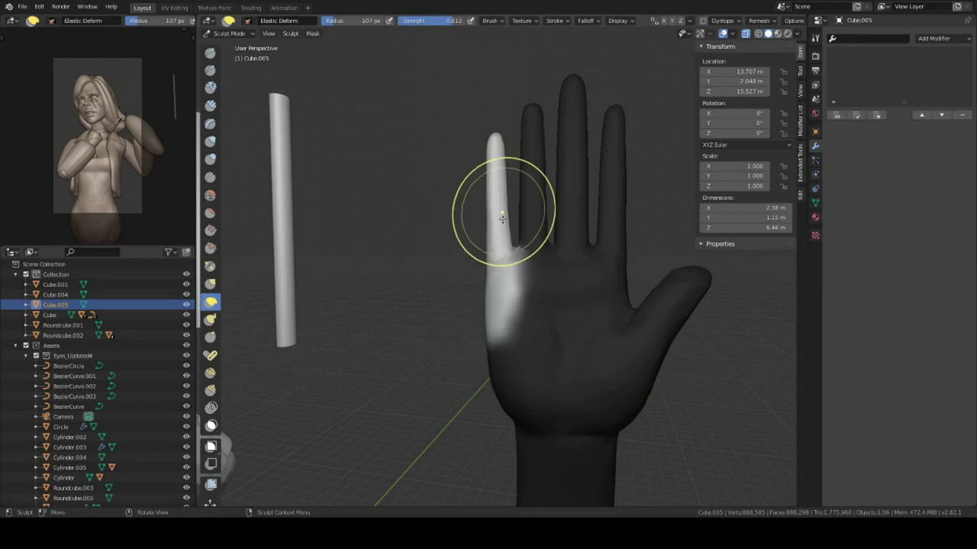
{"action": "left_click_drag", "start_coordinate": [496, 265], "coordinate": [514, 284]}
{"action": "scroll", "coordinate": [514, 283], "scroll_direction": "up", "scroll_amount": 1}
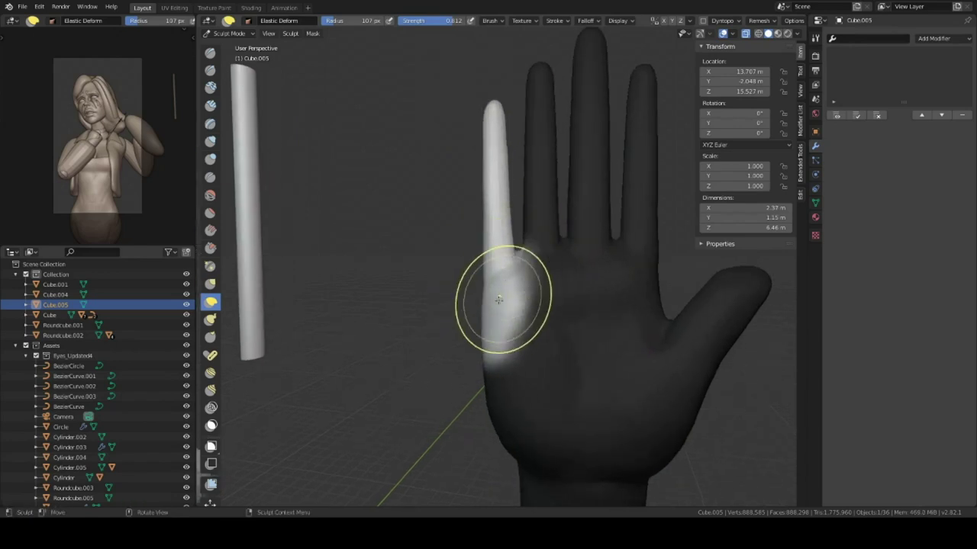
{"action": "scroll", "coordinate": [508, 272], "scroll_direction": "down", "scroll_amount": 1}
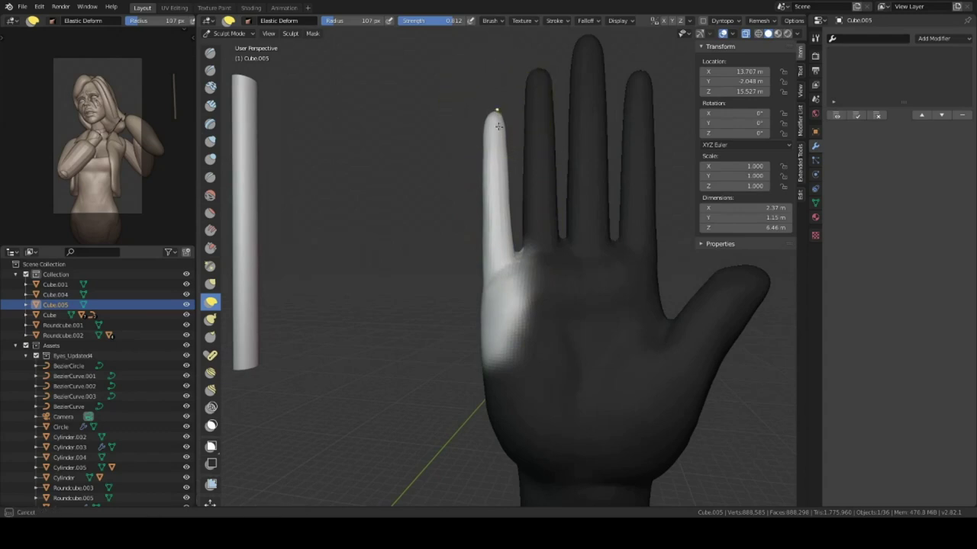
{"action": "left_click_drag", "start_coordinate": [498, 138], "coordinate": [497, 185]}
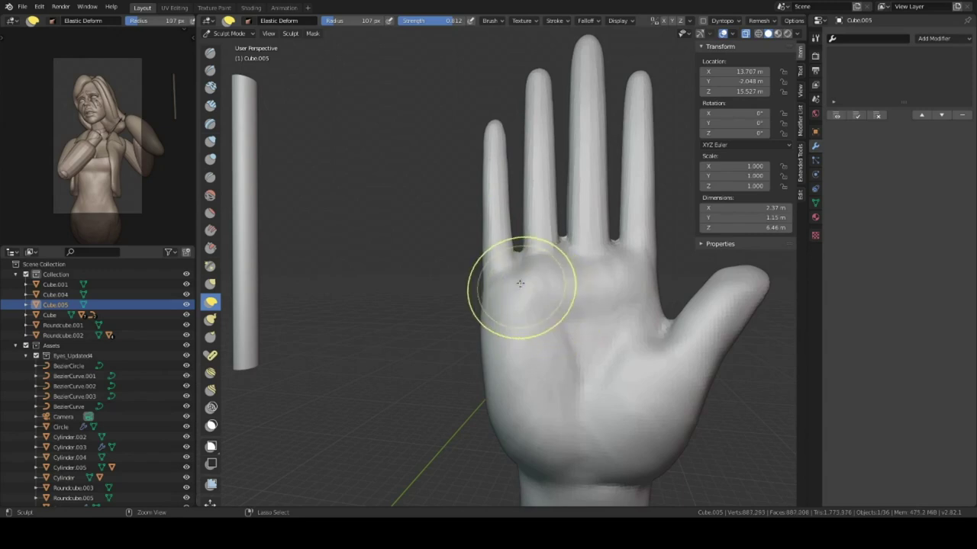
Step: Orbit around the hand to inspect the reshaped finger and the open palm
{"action": "middle_click_drag", "start_coordinate": [520, 283], "coordinate": [492, 293]}
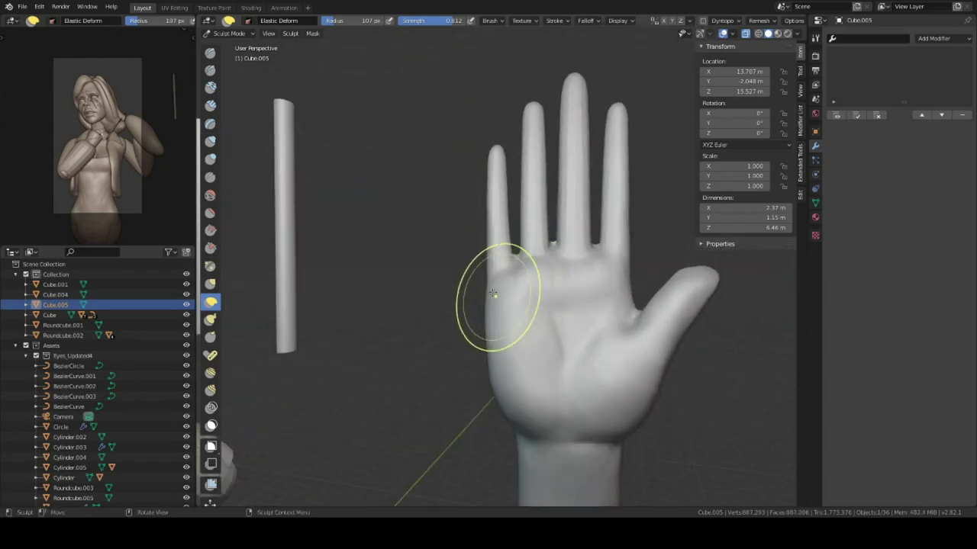
{"action": "scroll", "coordinate": [493, 293], "scroll_direction": "up", "scroll_amount": 3}
{"action": "scroll", "coordinate": [610, 271], "scroll_direction": "down", "scroll_amount": 1}
{"action": "scroll", "coordinate": [508, 305], "scroll_direction": "down", "scroll_amount": 2}
{"action": "mouse_move", "coordinate": [516, 381]}
{"action": "middle_mouse_down"}
{"action": "mouse_move", "coordinate": [578, 402]}
{"action": "mouse_move", "coordinate": [514, 304]}
{"action": "middle_mouse_up"}
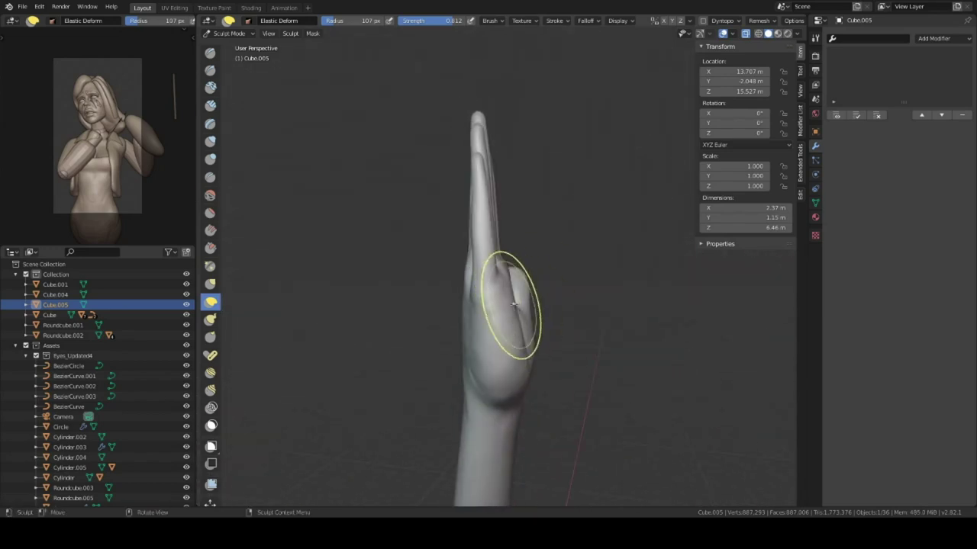
{"action": "middle_click_drag", "start_coordinate": [505, 335], "coordinate": [695, 412]}
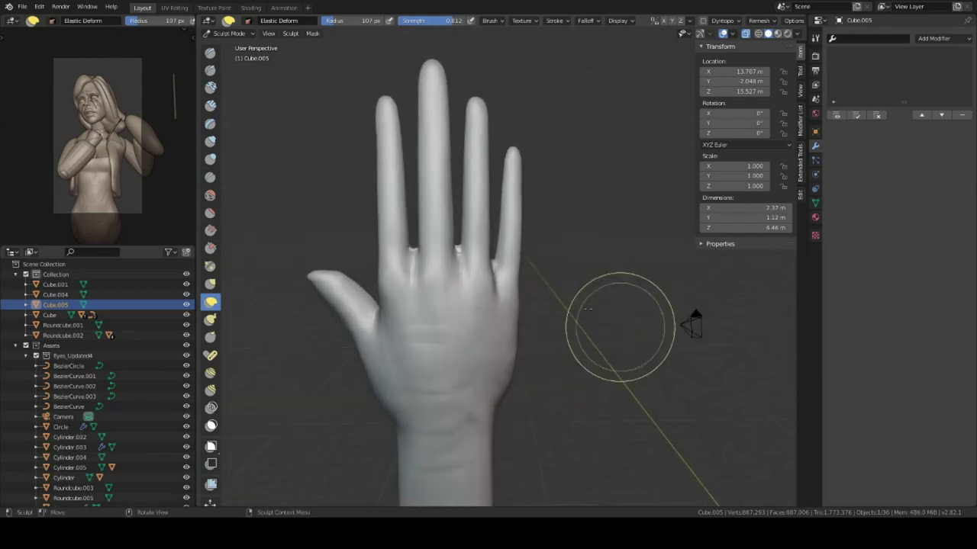
{"action": "scroll", "coordinate": [516, 331], "scroll_direction": "down", "scroll_amount": 2}
{"action": "scroll", "coordinate": [508, 344], "scroll_direction": "down", "scroll_amount": 1}
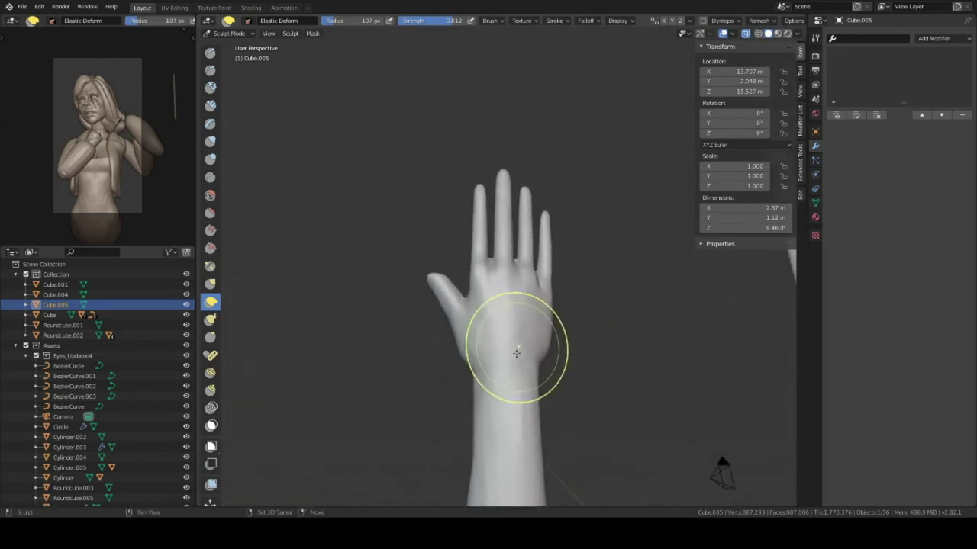
{"action": "scroll", "coordinate": [508, 340], "scroll_direction": "up", "scroll_amount": 4}
{"action": "scroll", "coordinate": [449, 285], "scroll_direction": "down", "scroll_amount": 2}
{"action": "middle_click_drag", "start_coordinate": [458, 294], "coordinate": [483, 306]}
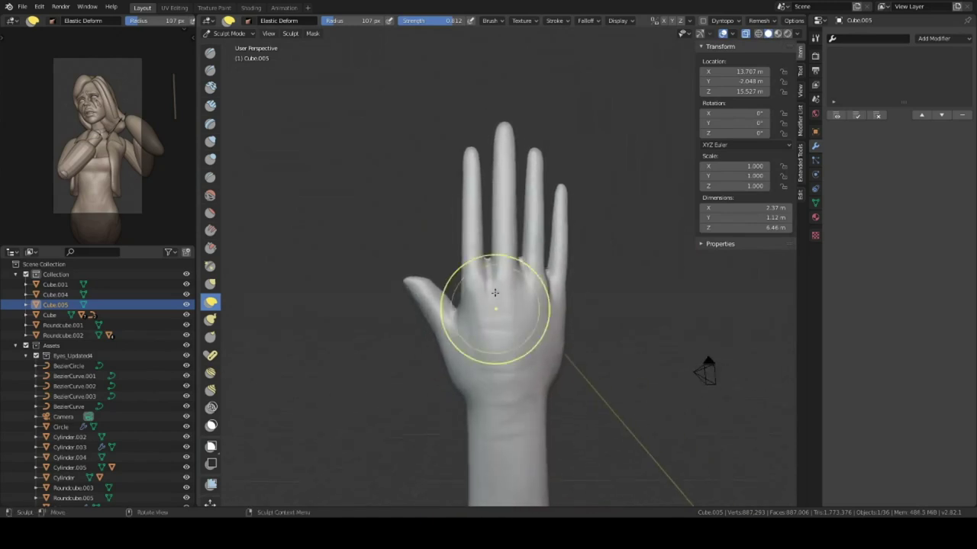
{"action": "scroll", "coordinate": [517, 244], "scroll_direction": "up", "scroll_amount": 2}
{"action": "scroll", "coordinate": [521, 229], "scroll_direction": "up", "scroll_amount": 1}
{"action": "scroll", "coordinate": [521, 229], "scroll_direction": "down", "scroll_amount": 4}
{"action": "middle_click_drag", "start_coordinate": [584, 420], "coordinate": [620, 324]}
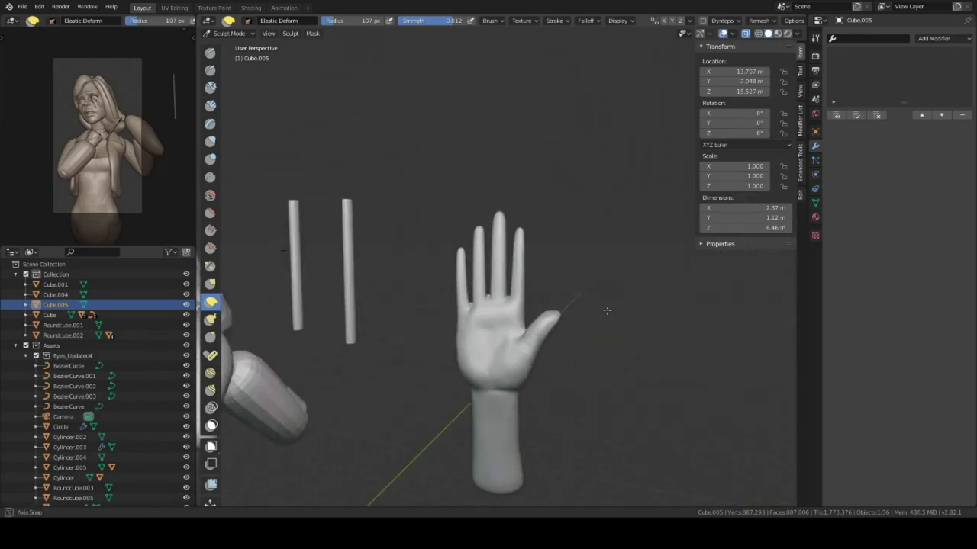
Step: Go to the front view, frame the girl bust beside the hand, and leave sculpting
{"action": "key", "text": "KP_1"}
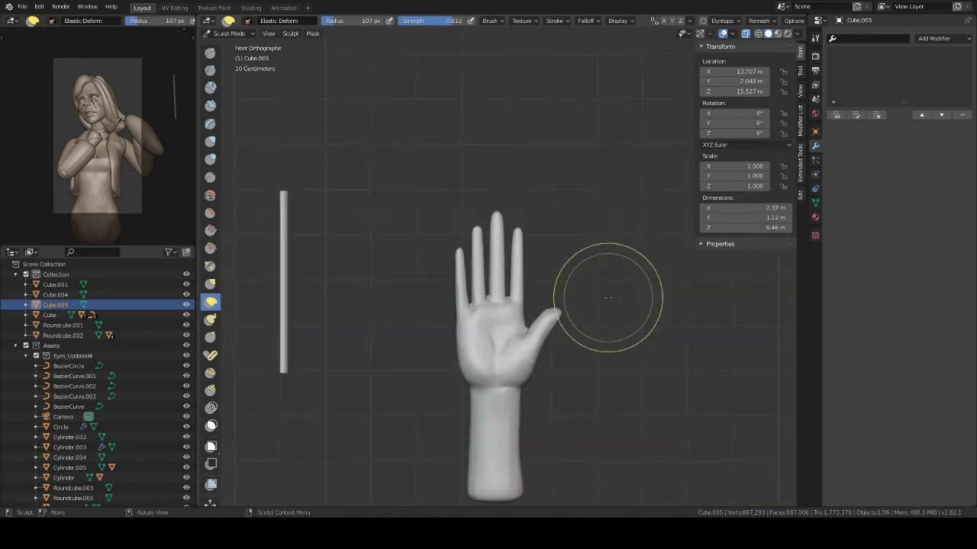
{"action": "scroll", "coordinate": [608, 297], "scroll_direction": "down", "scroll_amount": 5}
{"action": "middle_click_drag", "start_coordinate": [526, 263], "coordinate": [588, 262], "text": "shift"}
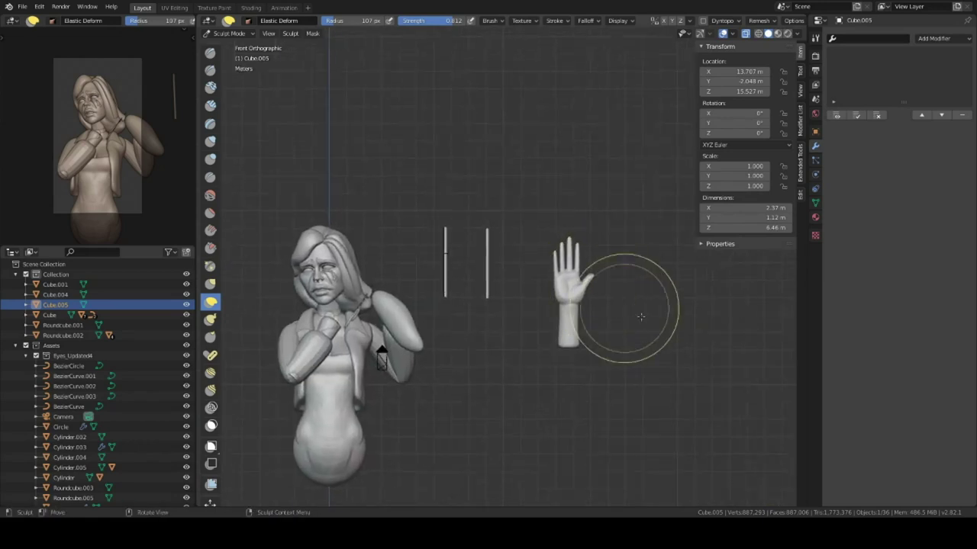
{"action": "key", "text": "ctrl+Tab"}
Step: Raise the whole hand mesh along local Z in Edit Mode, then return to Object Mode
{"action": "key", "text": "Tab"}
{"action": "key", "text": "a"}
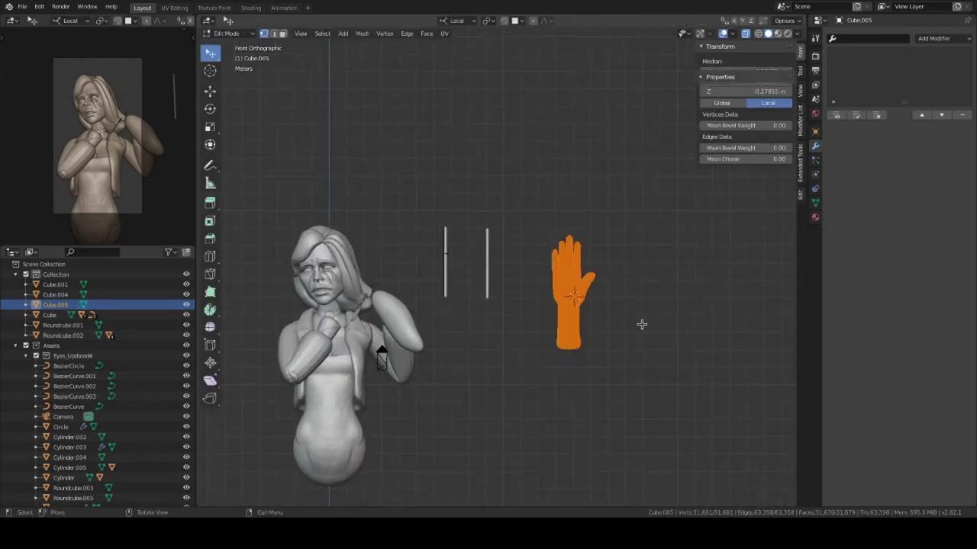
{"action": "key", "text": "g"}
{"action": "key", "text": "z"}
{"action": "key", "text": "z"}
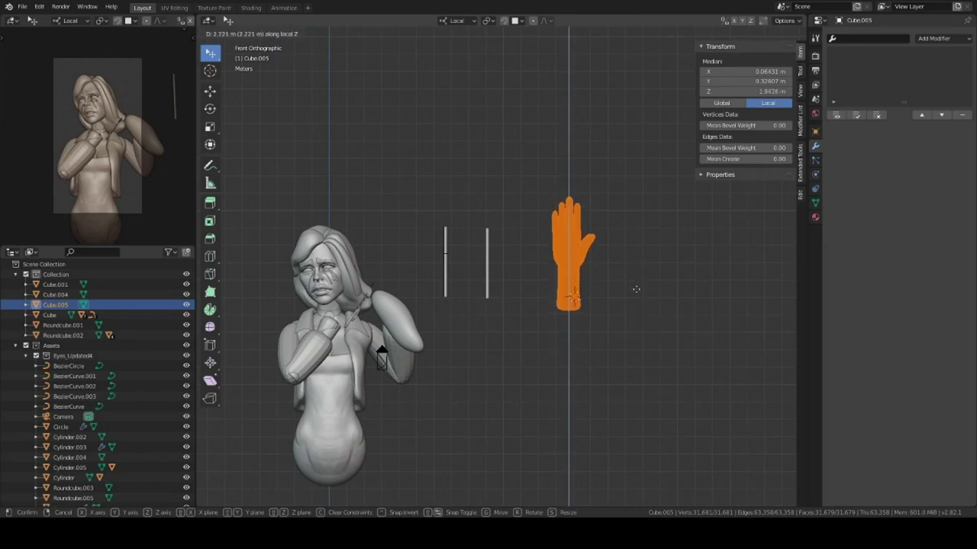
{"action": "left_click", "coordinate": [638, 287]}
{"action": "key", "text": "ctrl+Tab"}
{"action": "left_click", "coordinate": [534, 299]}
Step: Scale the hand down to 0.663 and duplicate it
{"action": "middle_click_drag", "start_coordinate": [532, 305], "coordinate": [588, 285], "text": "shift"}
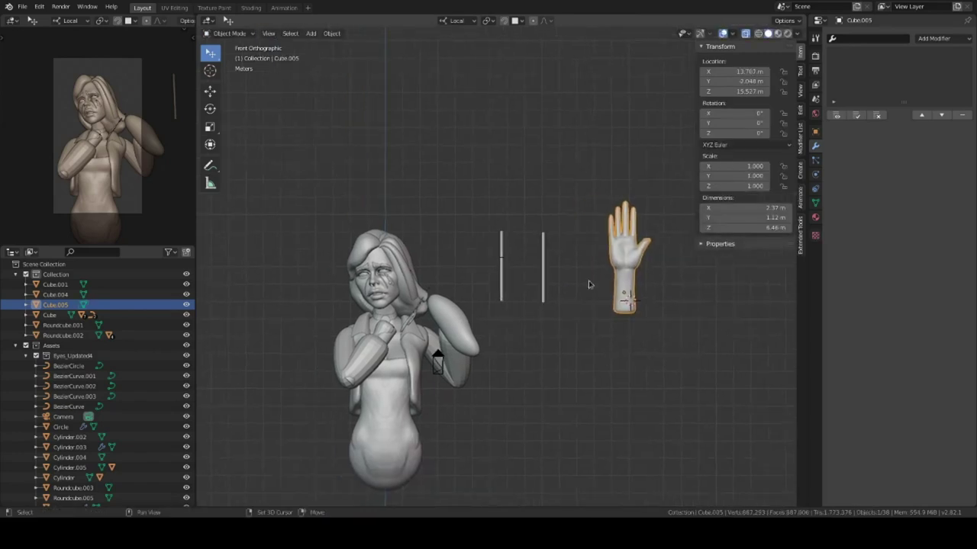
{"action": "key", "text": "s"}
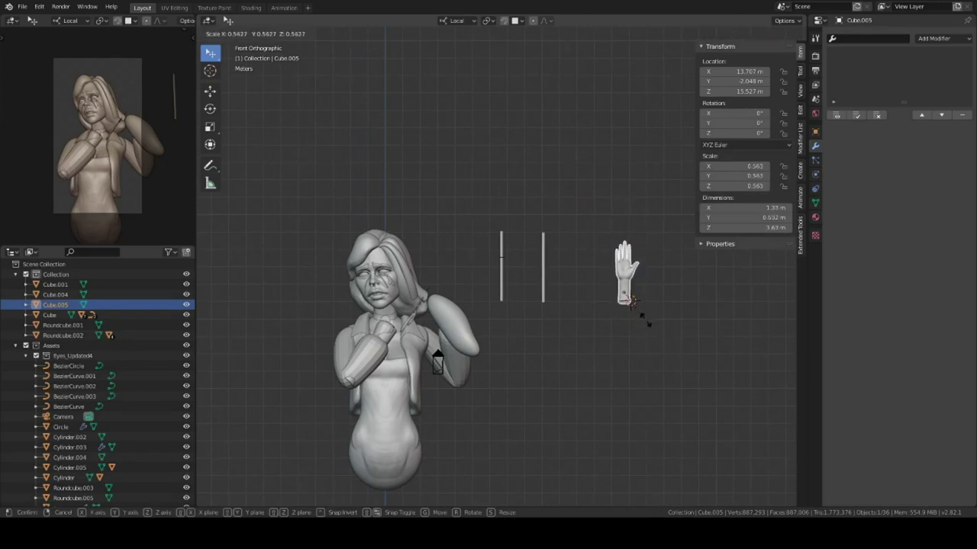
{"action": "left_click", "coordinate": [649, 325]}
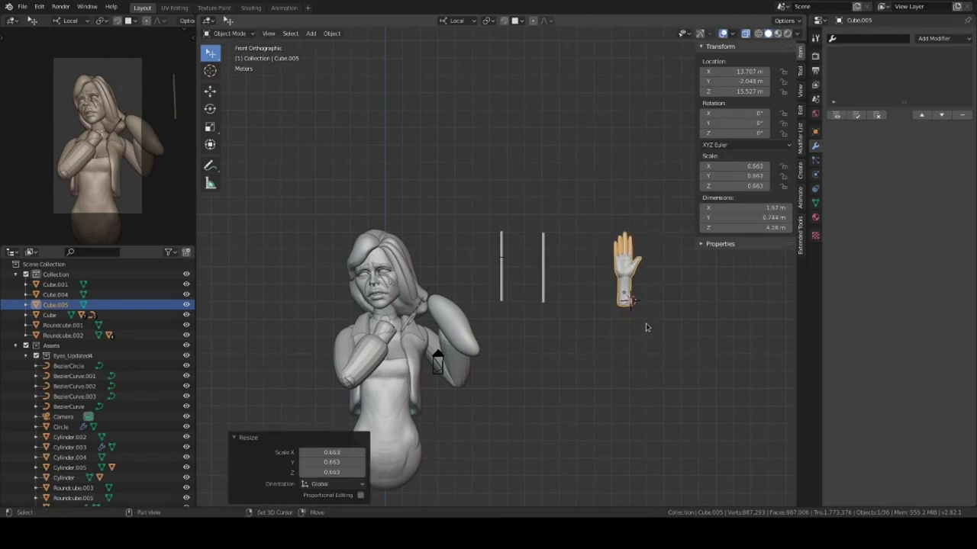
{"action": "key", "text": "shift+d"}
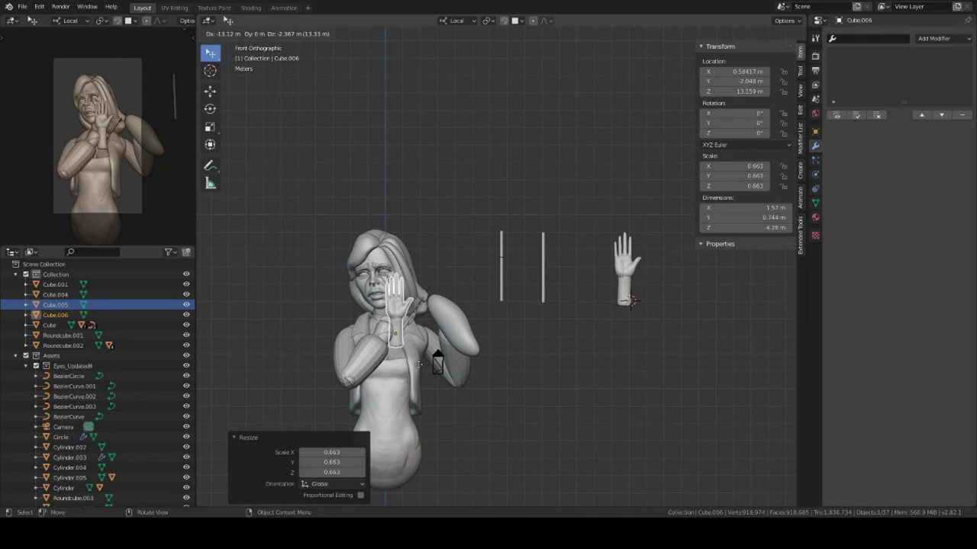
Step: Drop the copied hand on the girl's face, then rotate it and shift it left
{"action": "left_click", "coordinate": [422, 369]}
{"action": "scroll", "coordinate": [460, 304], "scroll_direction": "up", "scroll_amount": 2}
{"action": "middle_click_drag", "start_coordinate": [460, 303], "coordinate": [561, 305], "text": "shift"}
{"action": "scroll", "coordinate": [561, 305], "scroll_direction": "up", "scroll_amount": 1}
{"action": "key", "text": "r"}
{"action": "key", "text": "r"}
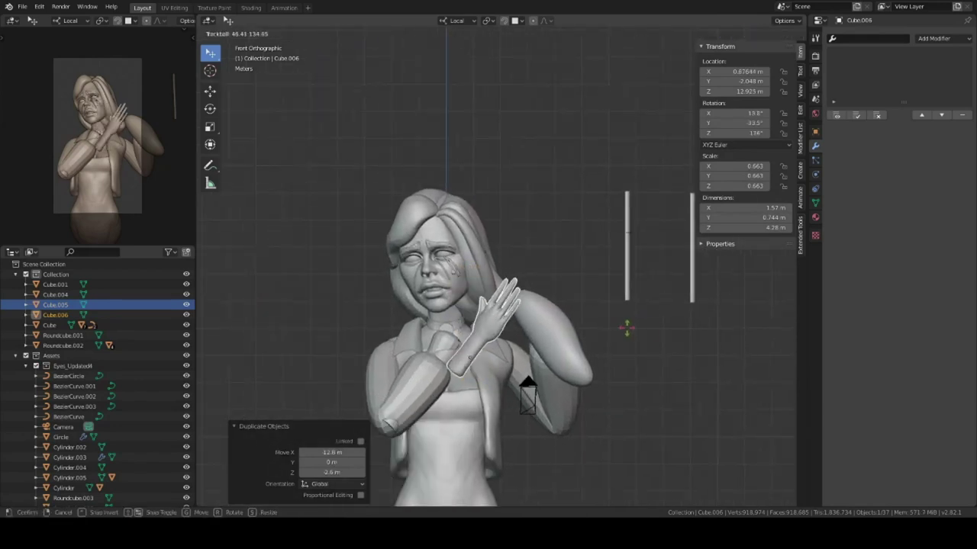
{"action": "left_click", "coordinate": [616, 319]}
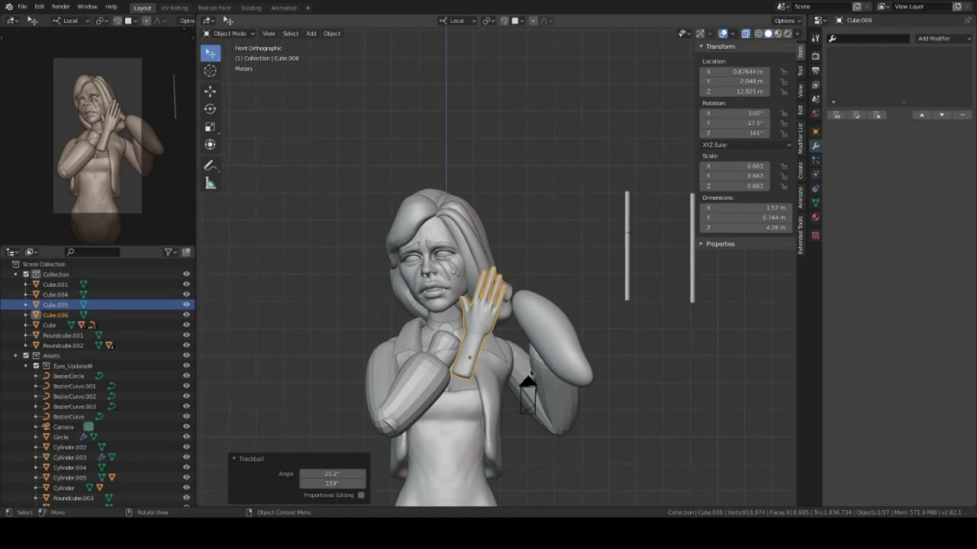
{"action": "key", "text": "g"}
{"action": "left_click", "coordinate": [471, 376]}
{"action": "mouse_move", "coordinate": [472, 376]}
{"action": "middle_mouse_down"}
{"action": "mouse_move", "coordinate": [406, 354]}
{"action": "mouse_move", "coordinate": [530, 275]}
{"action": "middle_mouse_up"}
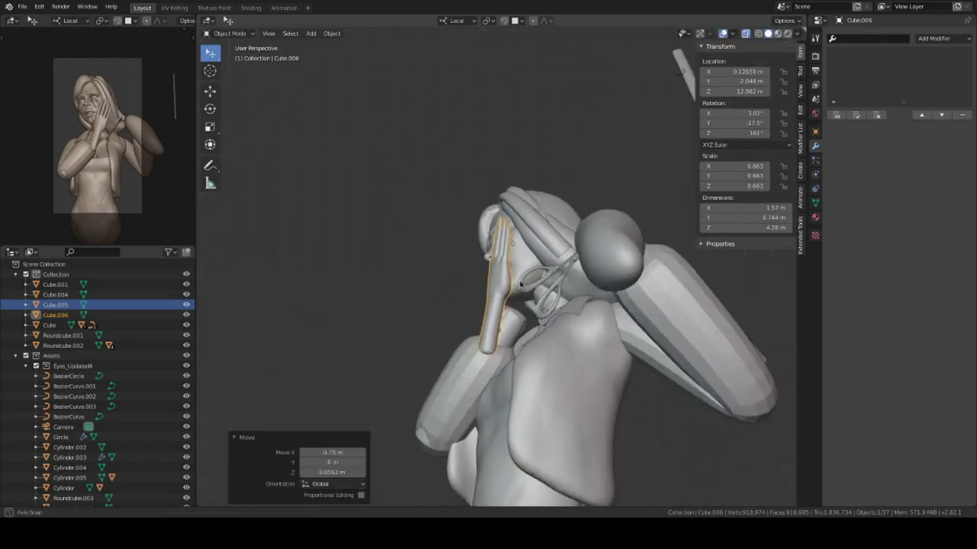
Step: Refine the face hand's rotation and position from a perspective view
{"action": "key", "text": "r"}
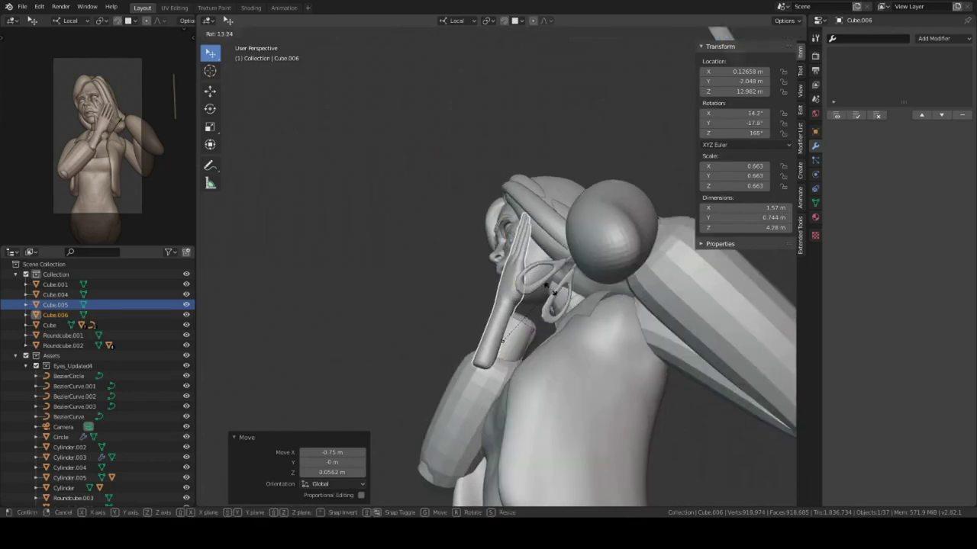
{"action": "left_click", "coordinate": [524, 328]}
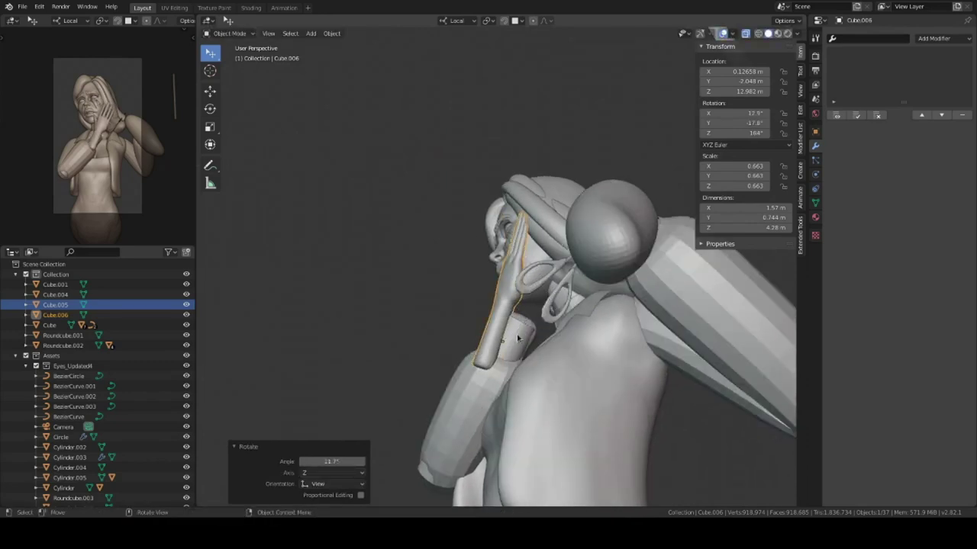
{"action": "key", "text": "g"}
{"action": "left_click", "coordinate": [525, 336]}
{"action": "mouse_move", "coordinate": [525, 336]}
{"action": "middle_mouse_down"}
{"action": "mouse_move", "coordinate": [557, 323]}
{"action": "mouse_move", "coordinate": [566, 303]}
{"action": "middle_mouse_up"}
Step: Rotate the hand again, move it against the cheek, and enlarge it to 0.751
{"action": "key", "text": "r"}
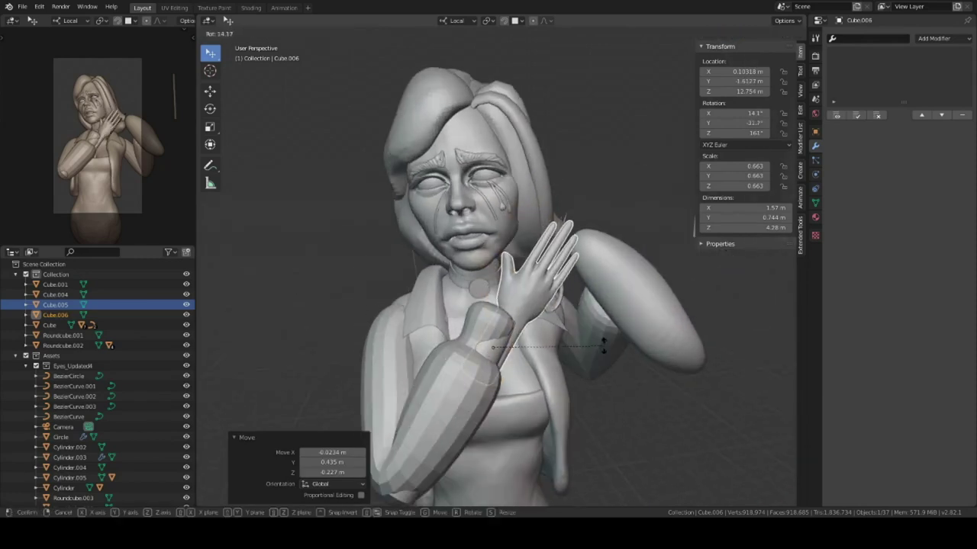
{"action": "left_click", "coordinate": [602, 346]}
{"action": "key", "text": "g"}
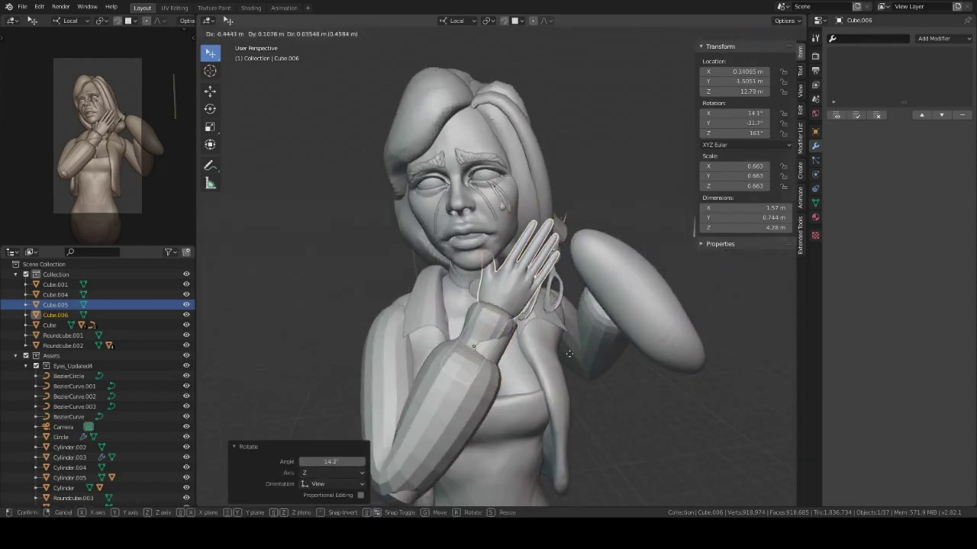
{"action": "left_click", "coordinate": [575, 353]}
{"action": "key", "text": "s"}
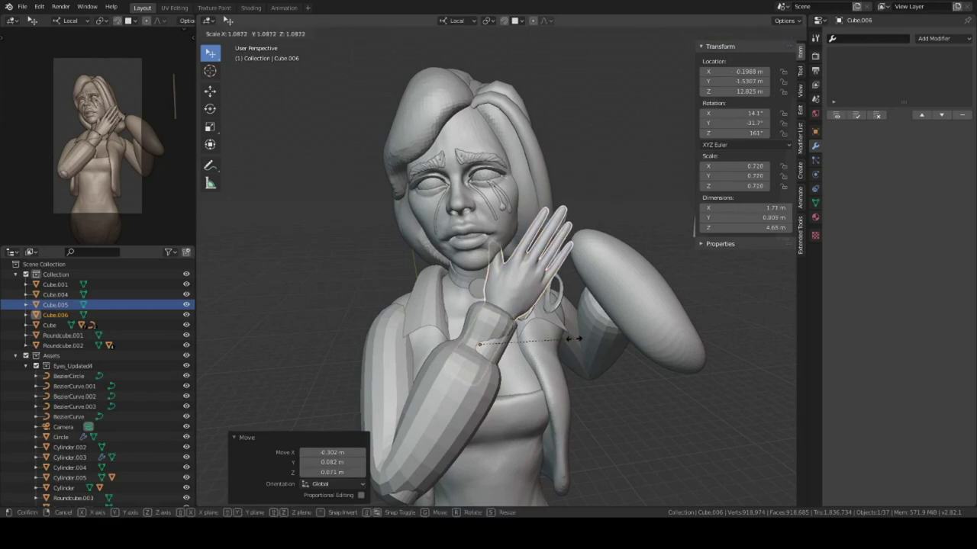
{"action": "left_click", "coordinate": [576, 338]}
{"action": "mouse_move", "coordinate": [577, 338]}
{"action": "middle_mouse_down"}
{"action": "mouse_move", "coordinate": [459, 262]}
{"action": "mouse_move", "coordinate": [552, 318]}
{"action": "mouse_move", "coordinate": [480, 306]}
{"action": "mouse_move", "coordinate": [558, 345]}
{"action": "middle_mouse_up"}
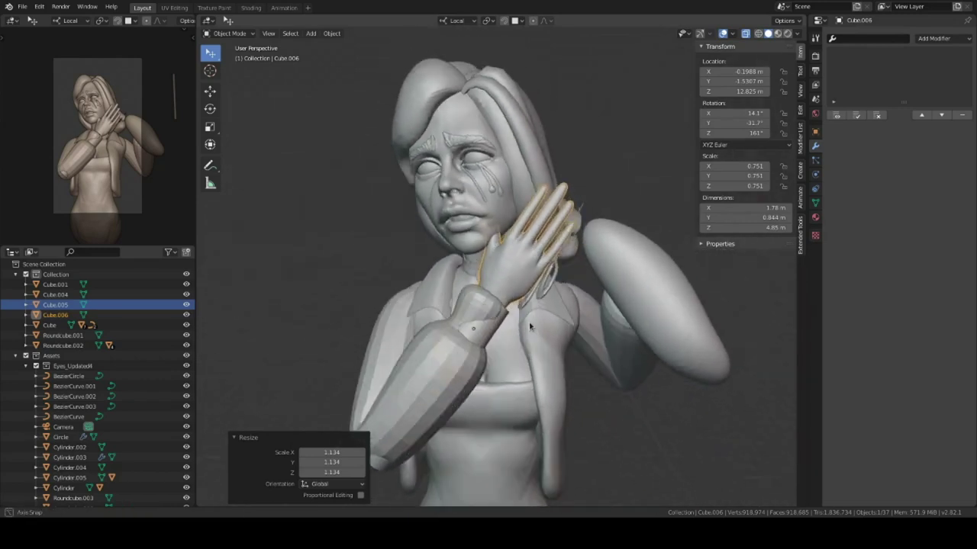
{"action": "scroll", "coordinate": [557, 345], "scroll_direction": "down", "scroll_amount": 5}
Step: Mirror the standalone spare hand with a -1 scale along X
{"action": "left_click", "coordinate": [692, 252]}
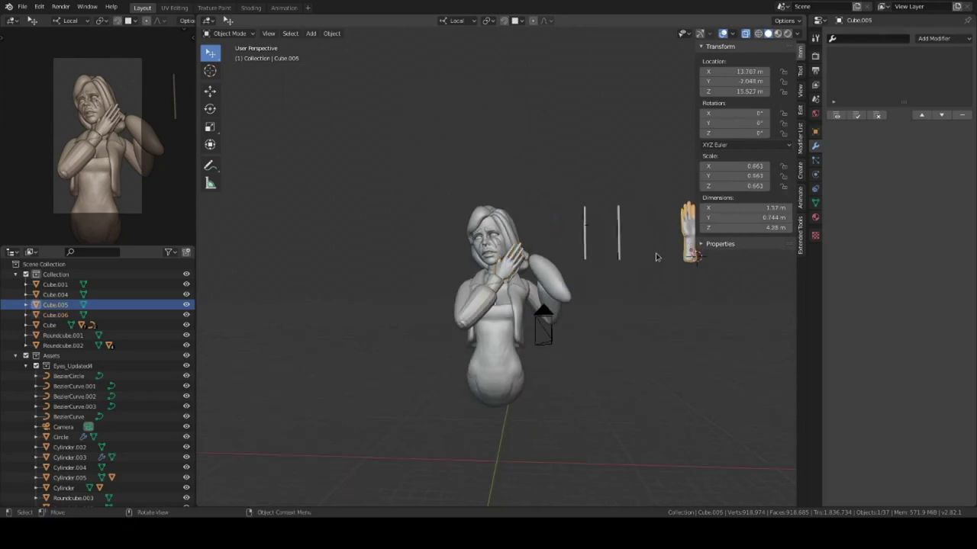
{"action": "key", "text": "KP_1"}
{"action": "middle_click_drag", "start_coordinate": [621, 276], "coordinate": [542, 291], "text": "shift"}
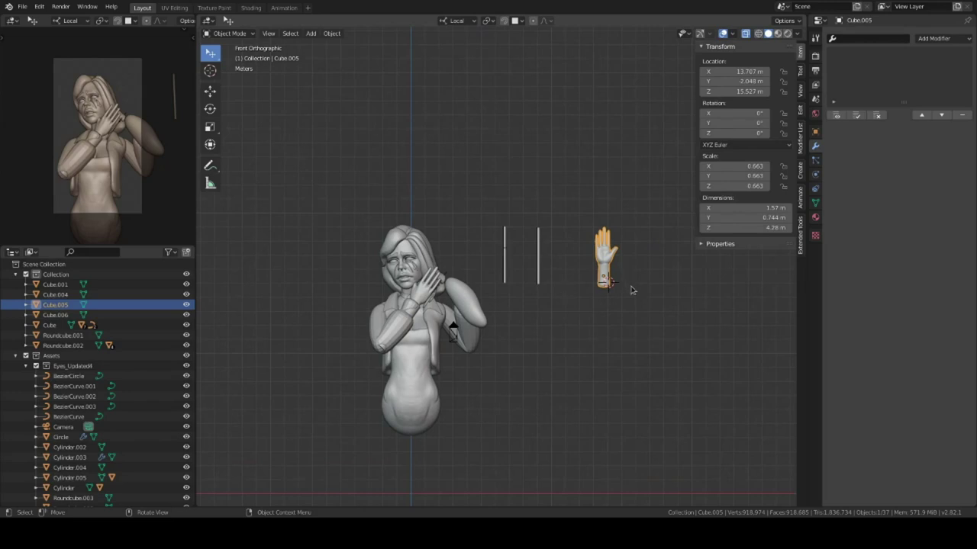
{"action": "key", "text": "s"}
{"action": "key", "text": "x"}
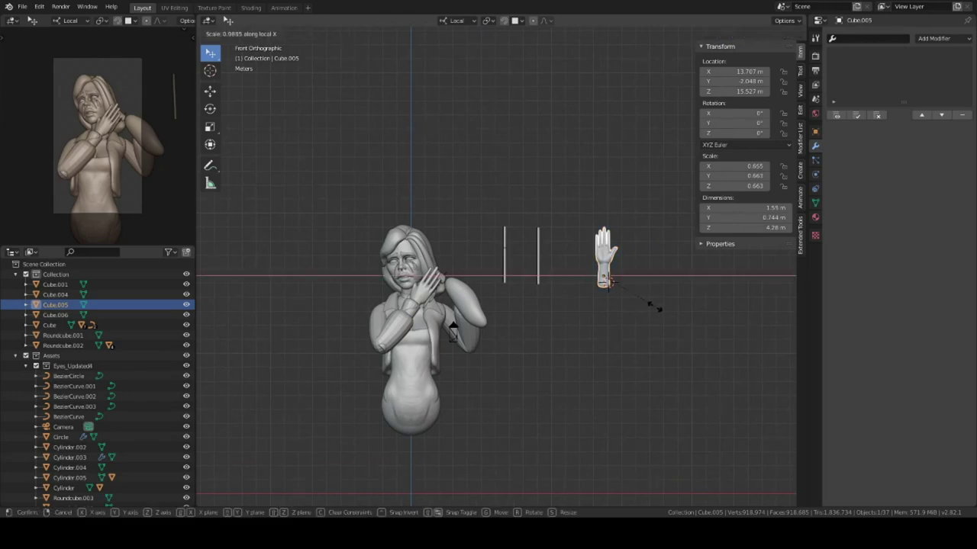
{"action": "key", "text": "Return"}
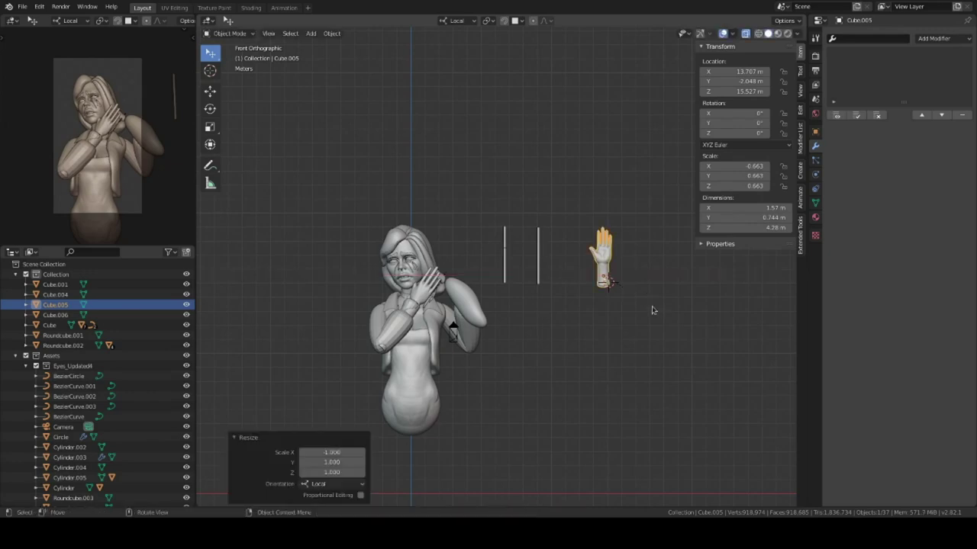
Step: Apply the mirrored hand's scale and recalculate its normals
{"action": "scroll", "coordinate": [475, 327], "scroll_direction": "up", "scroll_amount": 1}
{"action": "left_click", "coordinate": [406, 297]}
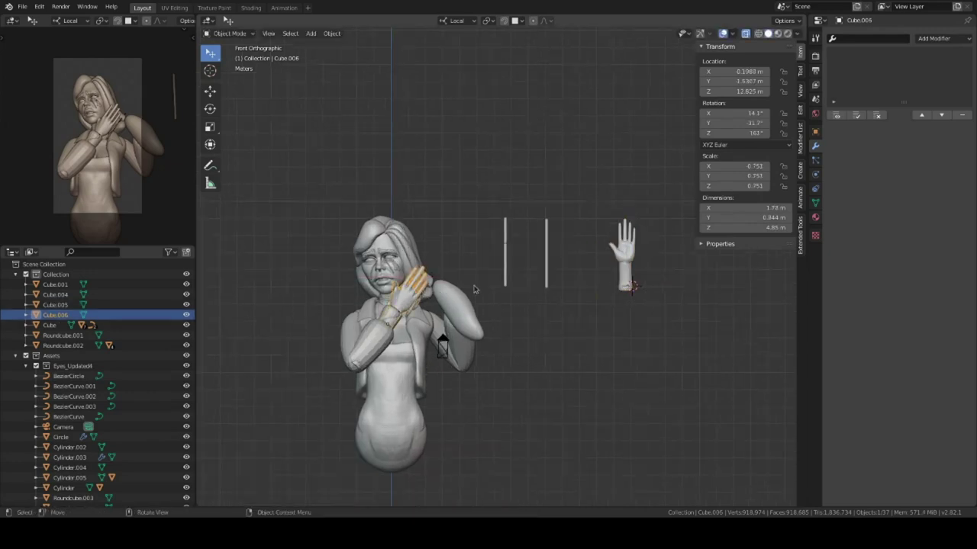
{"action": "left_click", "coordinate": [627, 259]}
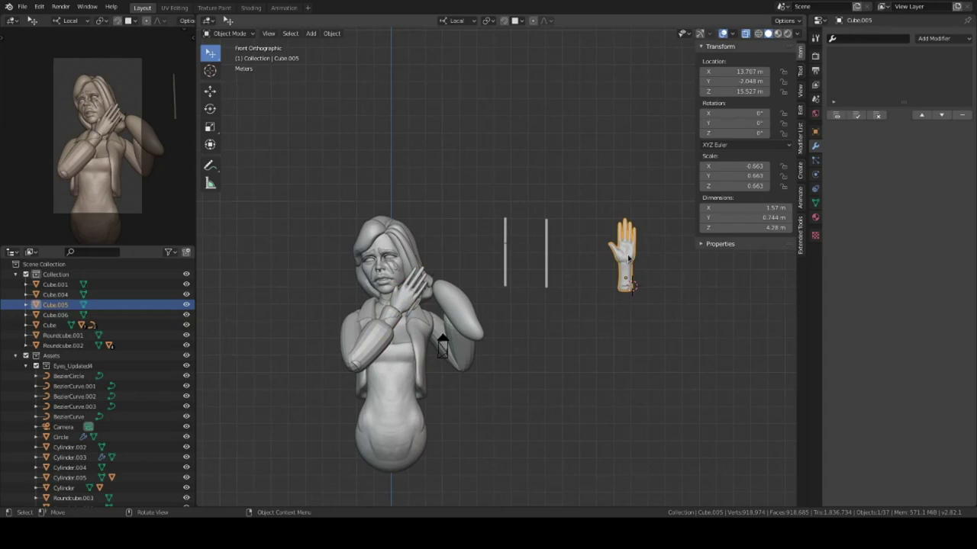
{"action": "key", "text": "ctrl+a"}
{"action": "left_click", "coordinate": [640, 309]}
{"action": "key", "text": "Tab"}
{"action": "key", "text": "alt+a"}
{"action": "key", "text": "a"}
{"action": "key", "text": "shift+n"}
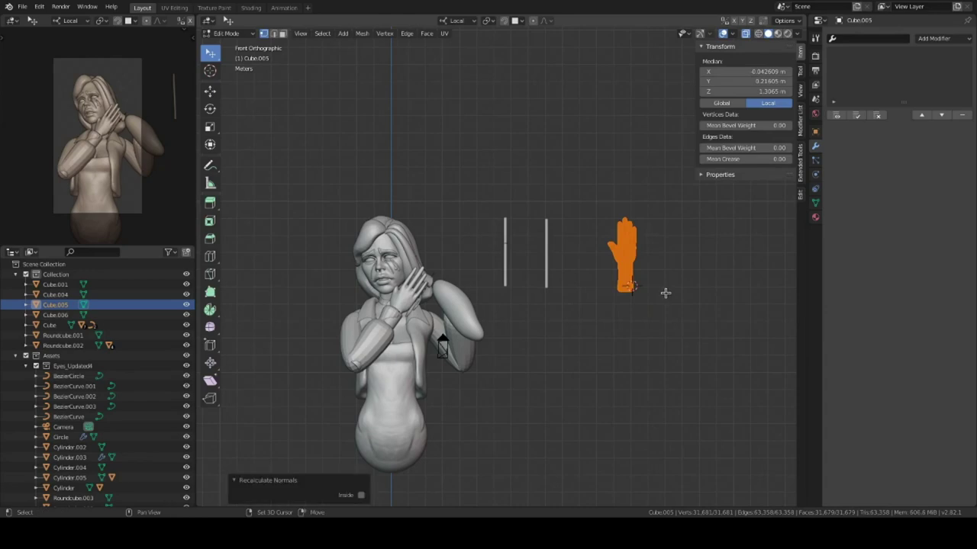
{"action": "key", "text": "Tab"}
Step: Give the spare hand the face hand's 0.751 scale
{"action": "middle_click_drag", "start_coordinate": [569, 268], "coordinate": [550, 260], "text": "shift"}
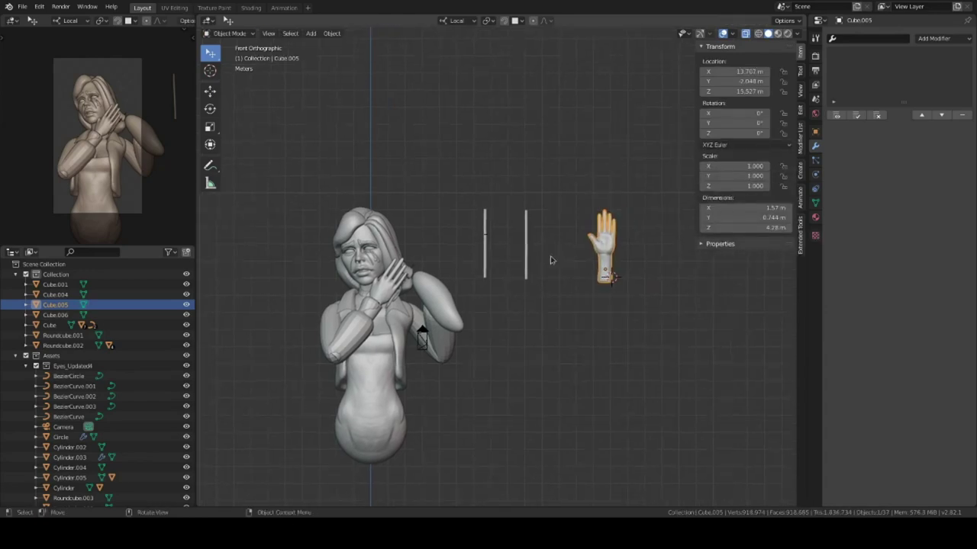
{"action": "left_click", "coordinate": [385, 290]}
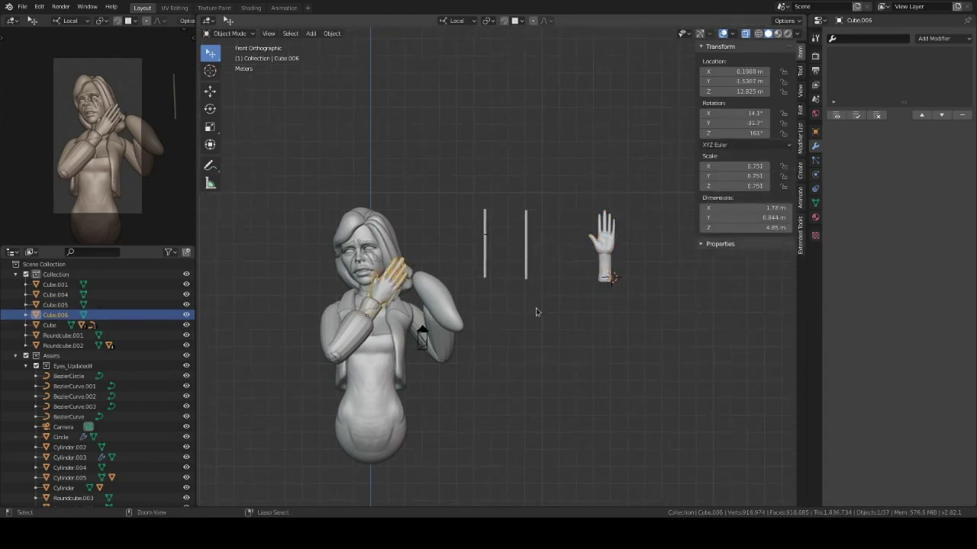
{"action": "key", "text": "ctrl+a"}
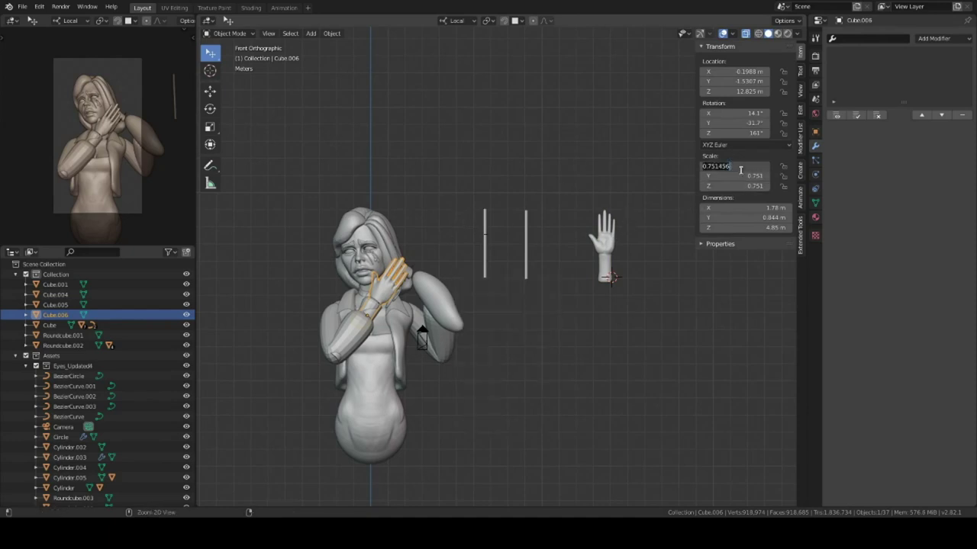
{"action": "key", "text": "ctrl+z"}
{"action": "left_click_drag", "start_coordinate": [734, 166], "coordinate": [720, 187]}
{"action": "key", "text": "Return"}
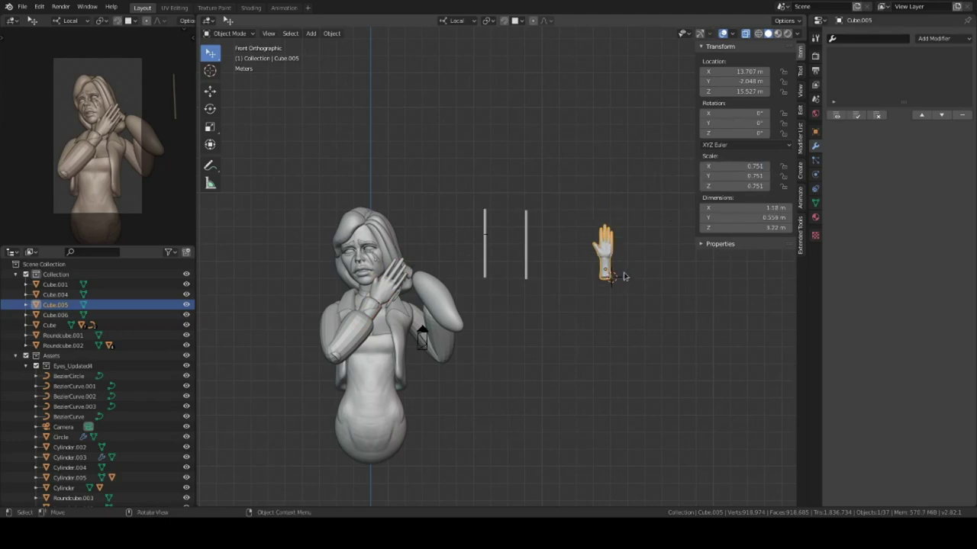
Step: Move the spare hand toward the figure and compare it with the face hand
{"action": "key", "text": "g"}
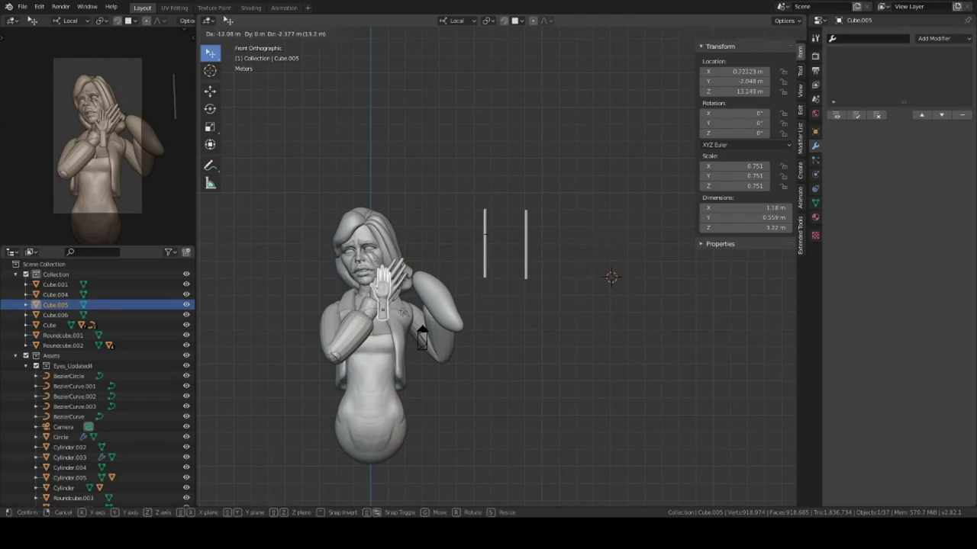
{"action": "left_click", "coordinate": [561, 332]}
{"action": "left_click", "coordinate": [387, 292]}
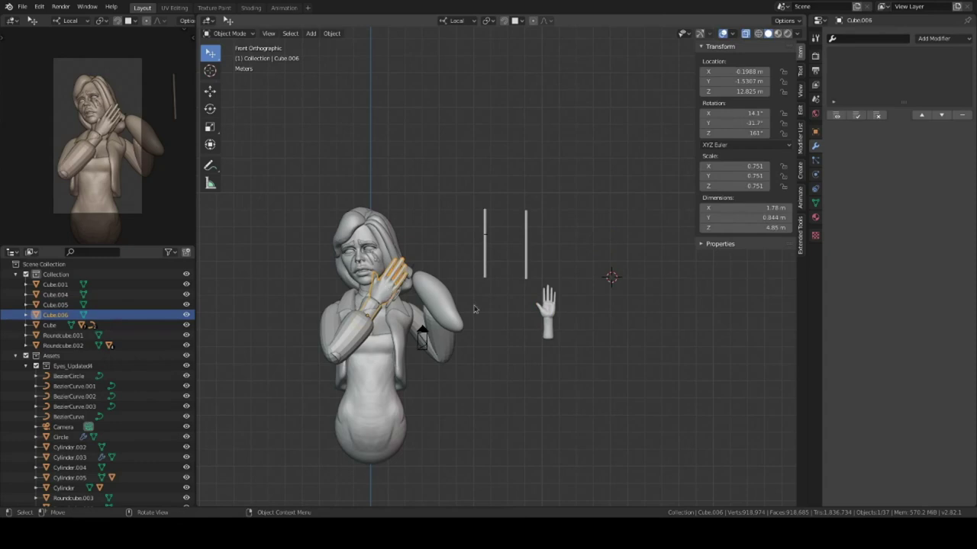
{"action": "left_click", "coordinate": [554, 320]}
{"action": "mouse_move", "coordinate": [555, 327]}
{"action": "middle_mouse_down"}
{"action": "mouse_move", "coordinate": [410, 305]}
{"action": "mouse_move", "coordinate": [448, 304]}
{"action": "middle_mouse_up"}
{"action": "key", "text": "KP_1"}
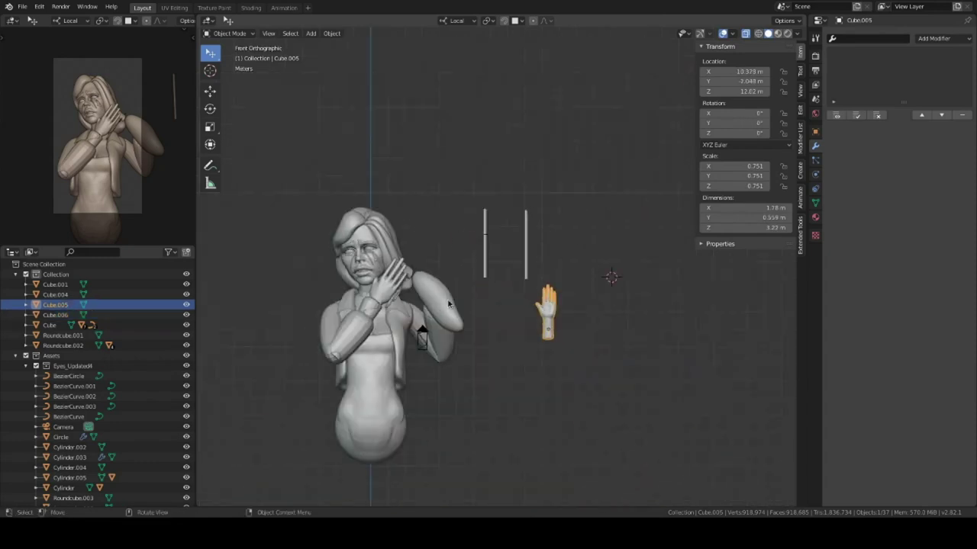
Step: Delete the spare mirrored hand
{"action": "left_click", "coordinate": [541, 338]}
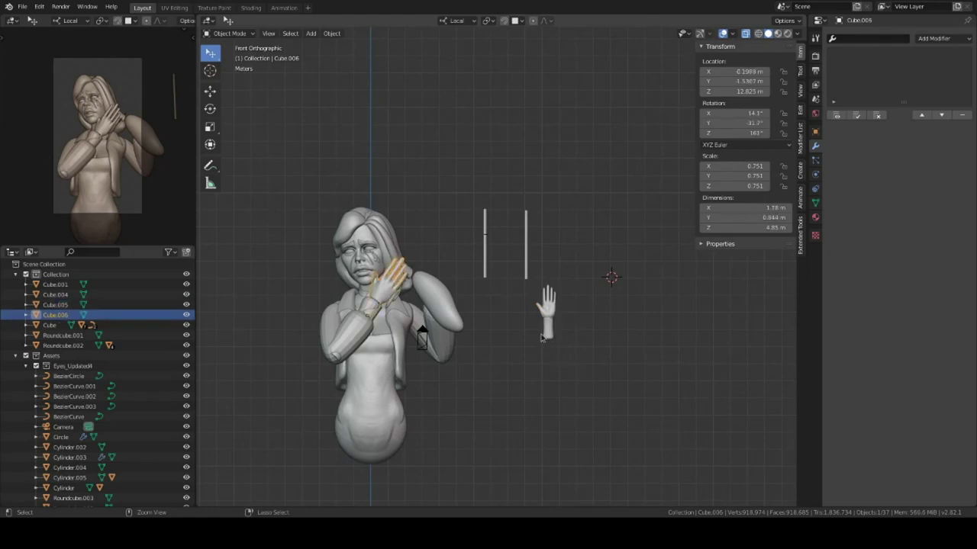
{"action": "key", "text": "x"}
{"action": "left_click", "coordinate": [534, 320]}
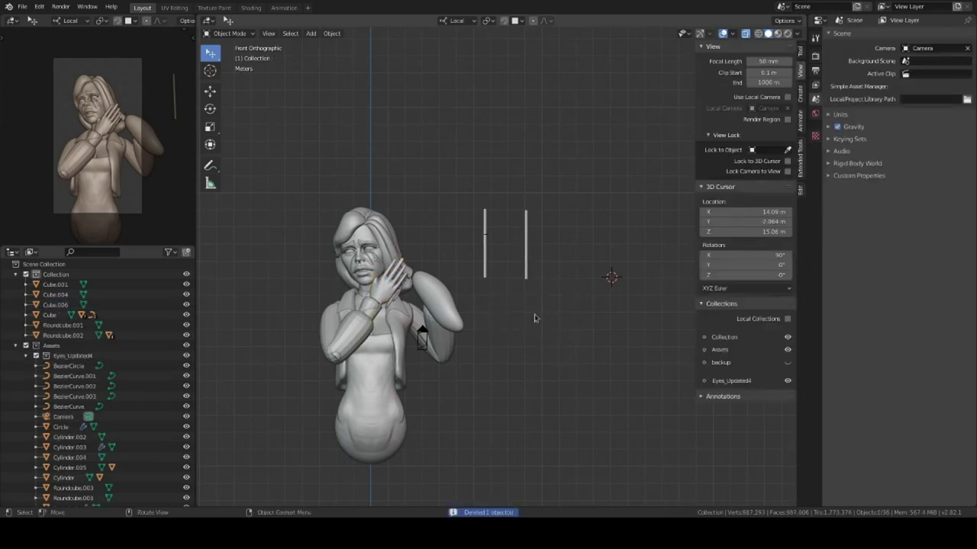
{"action": "key", "text": "ctrl+z"}
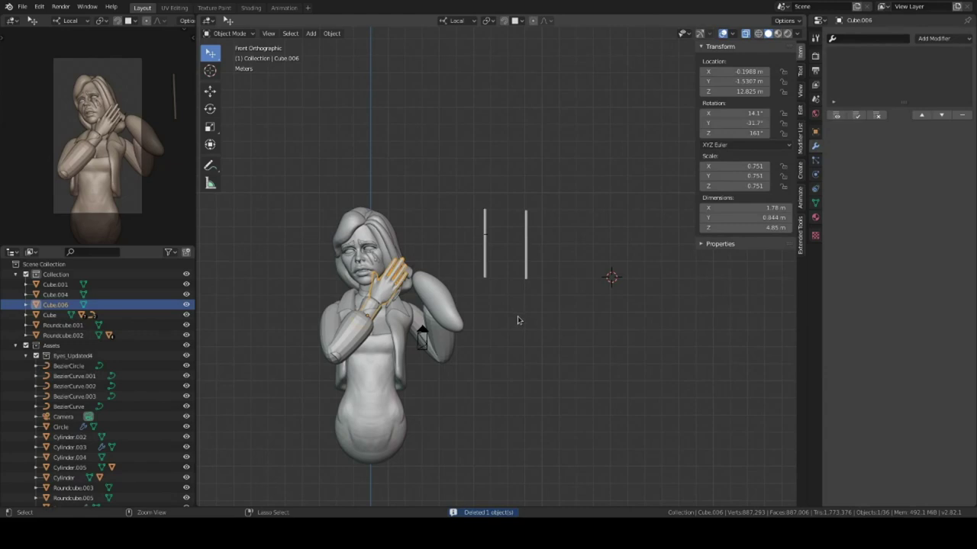
Step: Apply the face hand's scale and duplicate it
{"action": "key", "text": "ctrl+a"}
{"action": "left_click", "coordinate": [510, 320]}
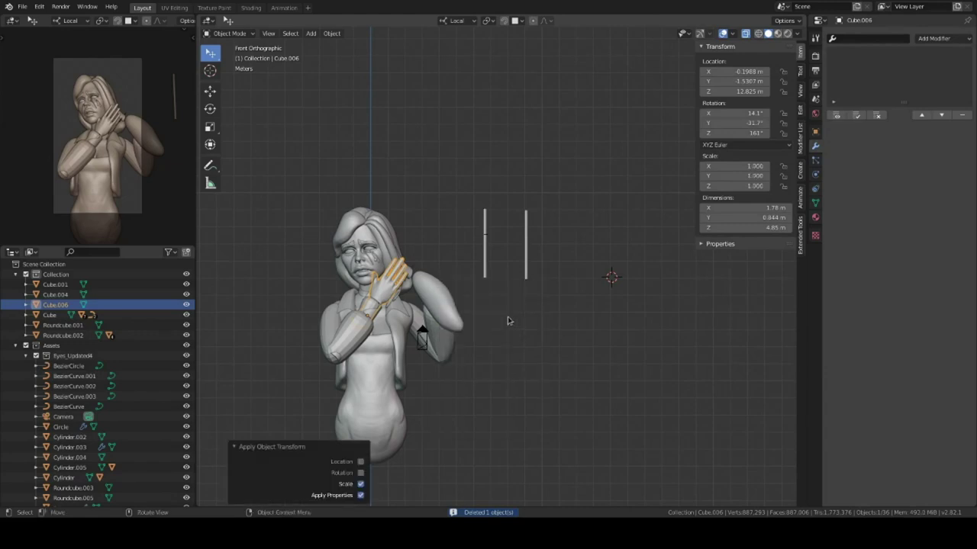
{"action": "key", "text": "shift+d"}
Step: Place the duplicate right of the figure, clear its rotation, and mirror it with -1 X scale
{"action": "left_click", "coordinate": [640, 326]}
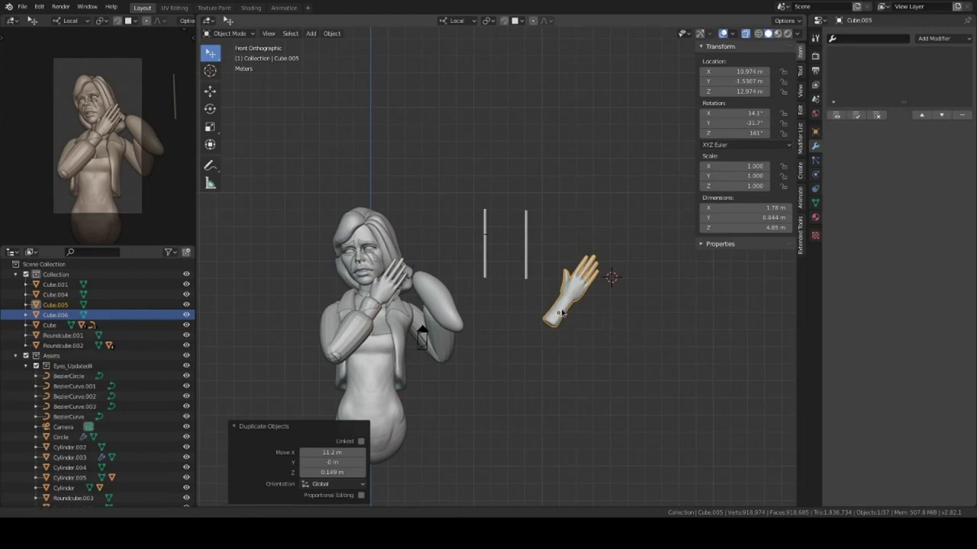
{"action": "middle_click_drag", "start_coordinate": [561, 313], "coordinate": [578, 301], "text": "ctrl"}
{"action": "key", "text": "alt+r"}
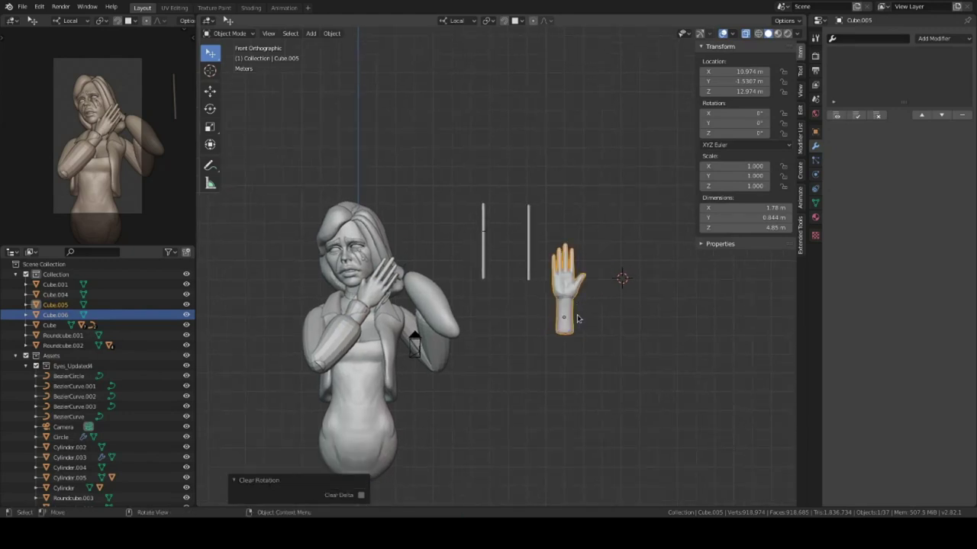
{"action": "scroll", "coordinate": [577, 319], "scroll_direction": "up", "scroll_amount": 1}
{"action": "key", "text": "s"}
{"action": "key", "text": "x"}
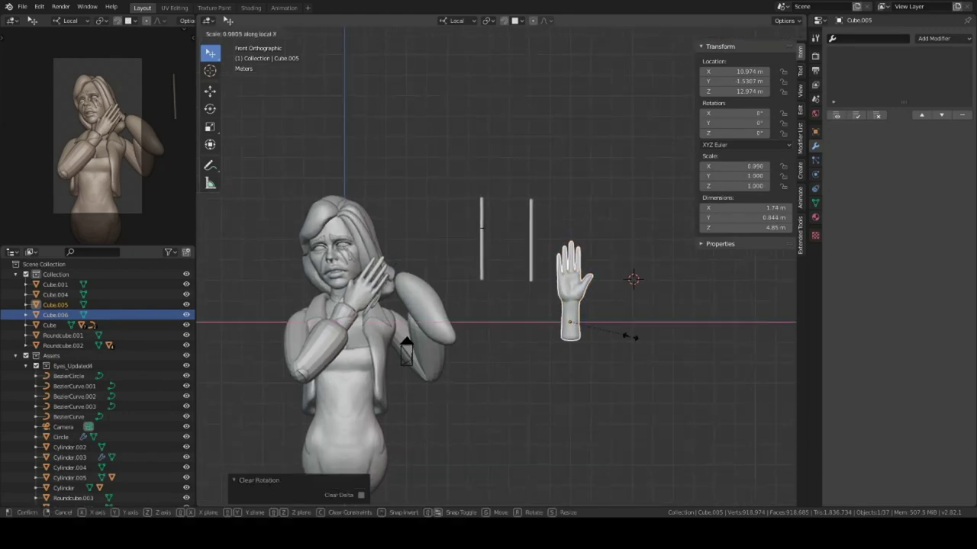
{"action": "type", "text": "-1"}
{"action": "key", "text": "Return"}
Step: Move the mirrored hand beside the girl's raised arm and rotate it into place
{"action": "middle_click_drag", "start_coordinate": [558, 334], "coordinate": [567, 302], "text": "shift"}
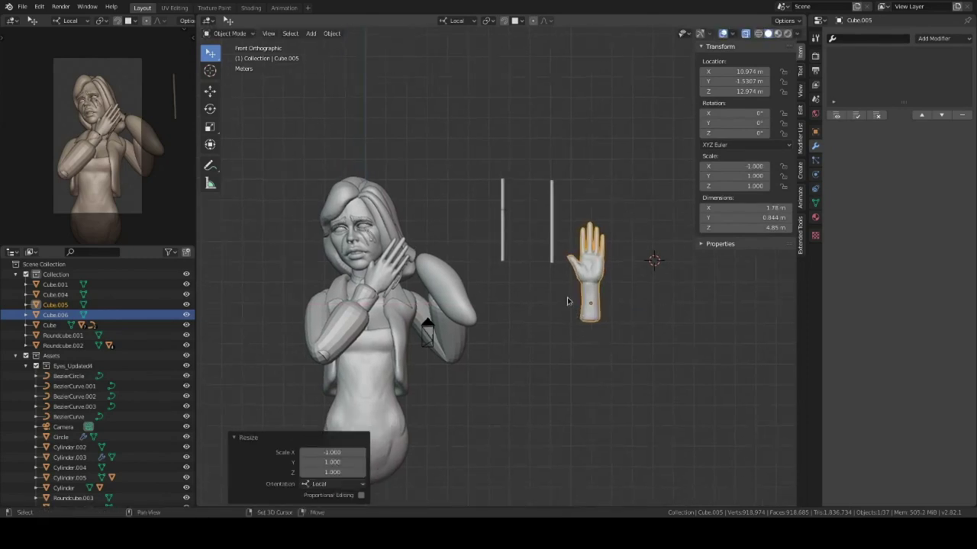
{"action": "key", "text": "KP_3"}
{"action": "key", "text": "g"}
{"action": "left_click", "coordinate": [610, 301]}
{"action": "mouse_move", "coordinate": [609, 301]}
{"action": "middle_mouse_down"}
{"action": "mouse_move", "coordinate": [478, 327]}
{"action": "mouse_move", "coordinate": [517, 290]}
{"action": "mouse_move", "coordinate": [509, 298]}
{"action": "middle_mouse_up"}
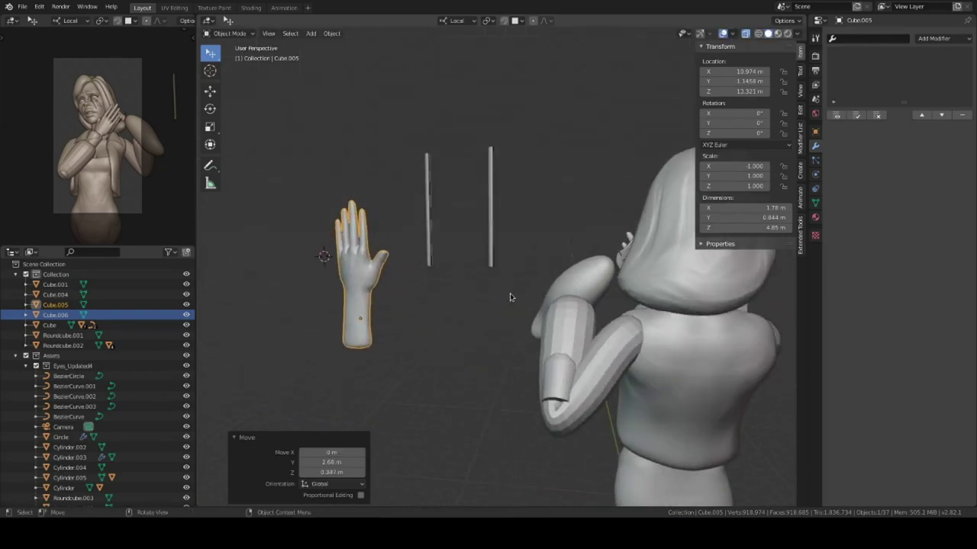
{"action": "key", "text": "g"}
{"action": "left_click", "coordinate": [698, 332]}
{"action": "mouse_move", "coordinate": [698, 332]}
{"action": "middle_mouse_down"}
{"action": "mouse_move", "coordinate": [657, 295]}
{"action": "mouse_move", "coordinate": [667, 307]}
{"action": "mouse_move", "coordinate": [630, 290]}
{"action": "middle_mouse_up"}
{"action": "key", "text": "r"}
{"action": "left_click", "coordinate": [629, 291]}
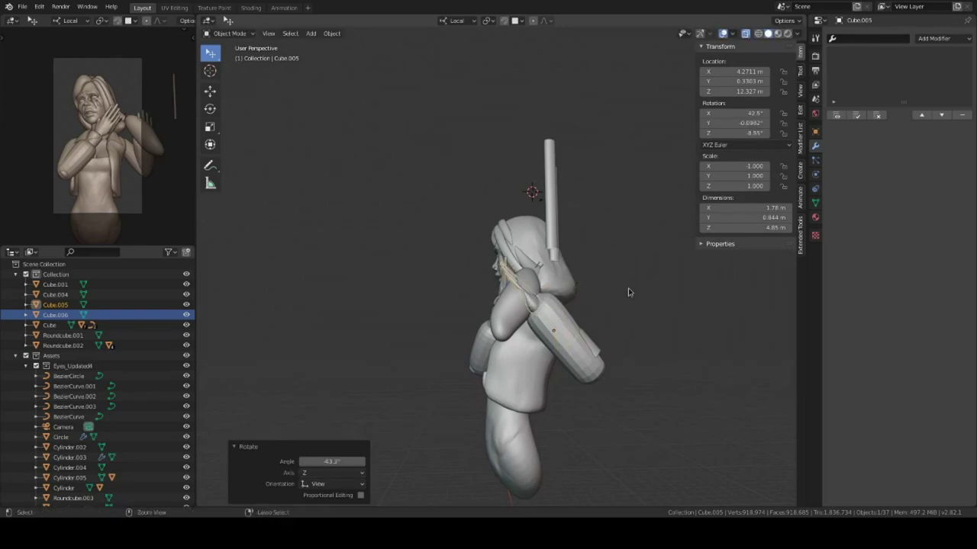
Step: Apply the raised hand's scale so it reads 1.000 on every axis
{"action": "key", "text": "ctrl+a"}
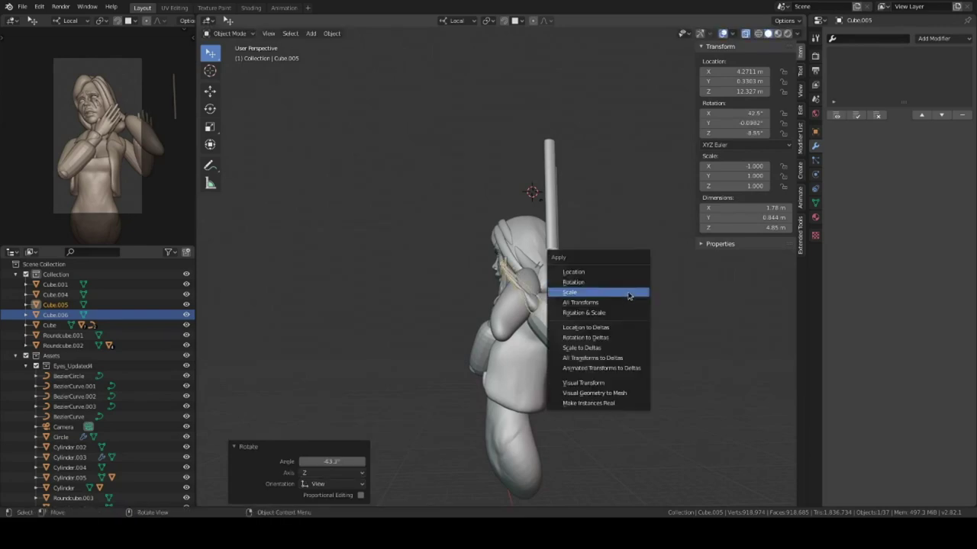
{"action": "left_click", "coordinate": [628, 293]}
{"action": "mouse_move", "coordinate": [579, 294]}
{"action": "middle_mouse_down"}
{"action": "mouse_move", "coordinate": [687, 292]}
{"action": "mouse_move", "coordinate": [599, 298]}
{"action": "middle_mouse_up"}
{"action": "scroll", "coordinate": [588, 275], "scroll_direction": "up", "scroll_amount": 3}
{"action": "mouse_move", "coordinate": [580, 264]}
{"action": "middle_mouse_down"}
{"action": "mouse_move", "coordinate": [582, 238]}
{"action": "mouse_move", "coordinate": [571, 276]}
{"action": "middle_mouse_up"}
Step: Recalculate the raised hand's normals to face outward
{"action": "key", "text": "Tab"}
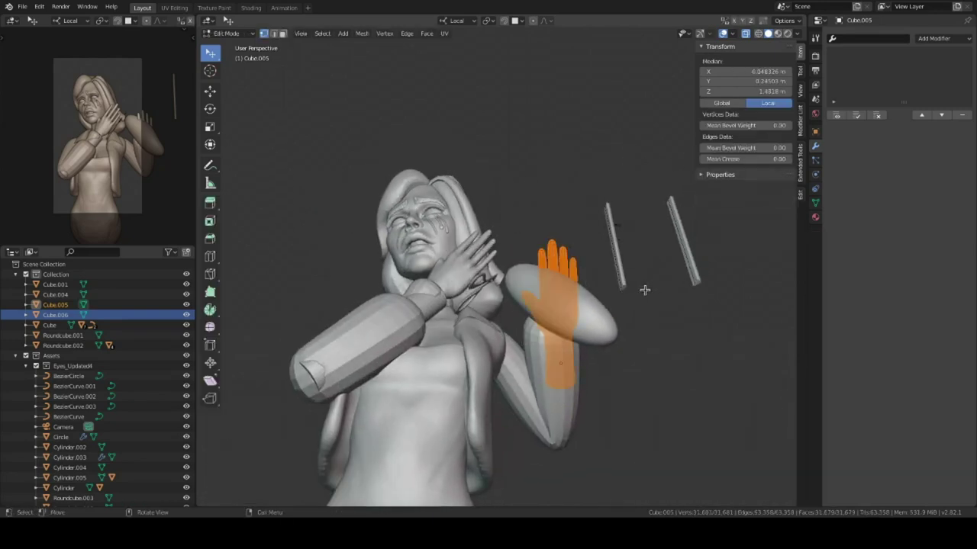
{"action": "key", "text": "shift+n"}
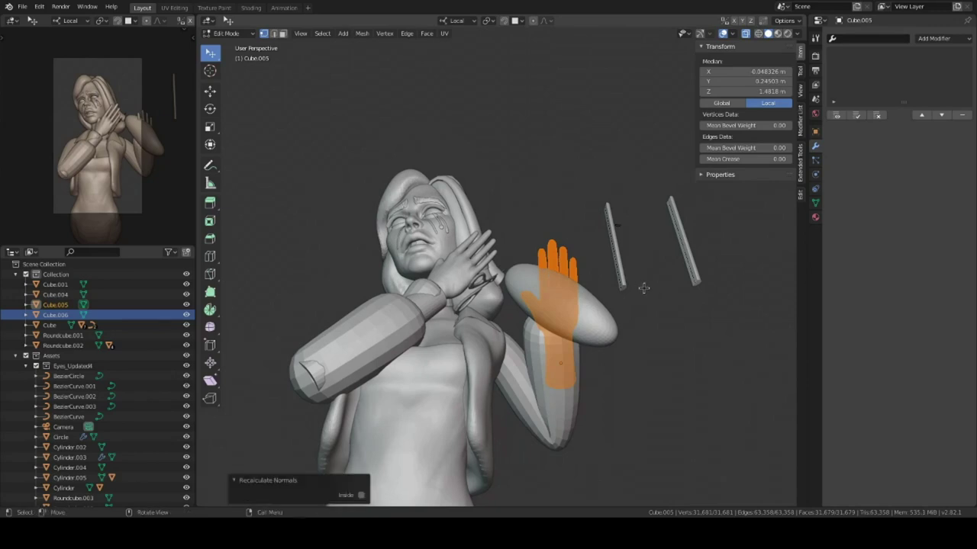
{"action": "key", "text": "Tab"}
Step: Nudge the raised hand onto the arm at 3.86, -0.14, 12.76 m and deselect it
{"action": "mouse_move", "coordinate": [642, 288]}
{"action": "middle_mouse_down"}
{"action": "mouse_move", "coordinate": [583, 303]}
{"action": "mouse_move", "coordinate": [650, 270]}
{"action": "middle_mouse_up"}
{"action": "key", "text": "g"}
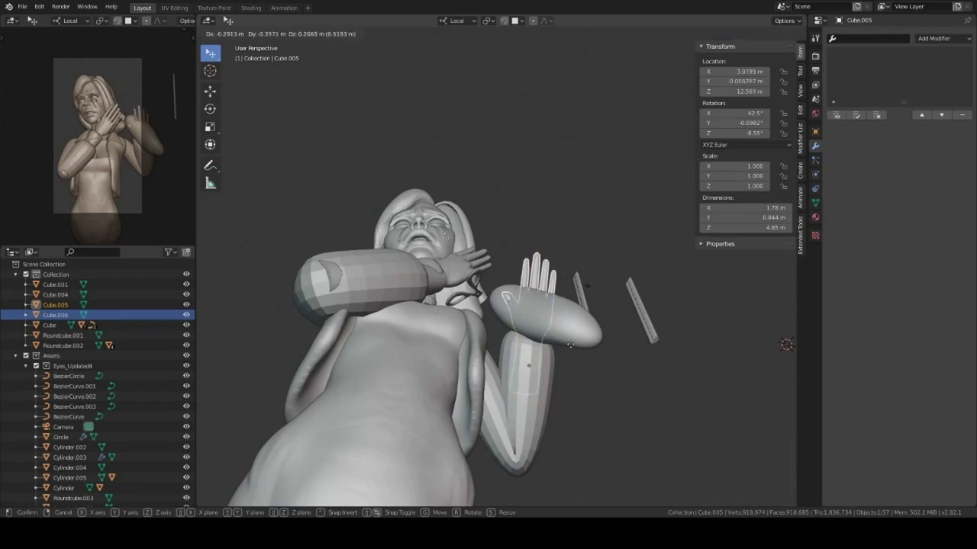
{"action": "left_click", "coordinate": [538, 336]}
{"action": "mouse_move", "coordinate": [534, 357]}
{"action": "middle_mouse_down"}
{"action": "mouse_move", "coordinate": [549, 309]}
{"action": "mouse_move", "coordinate": [554, 322]}
{"action": "middle_mouse_up"}
{"action": "left_click", "coordinate": [554, 323]}
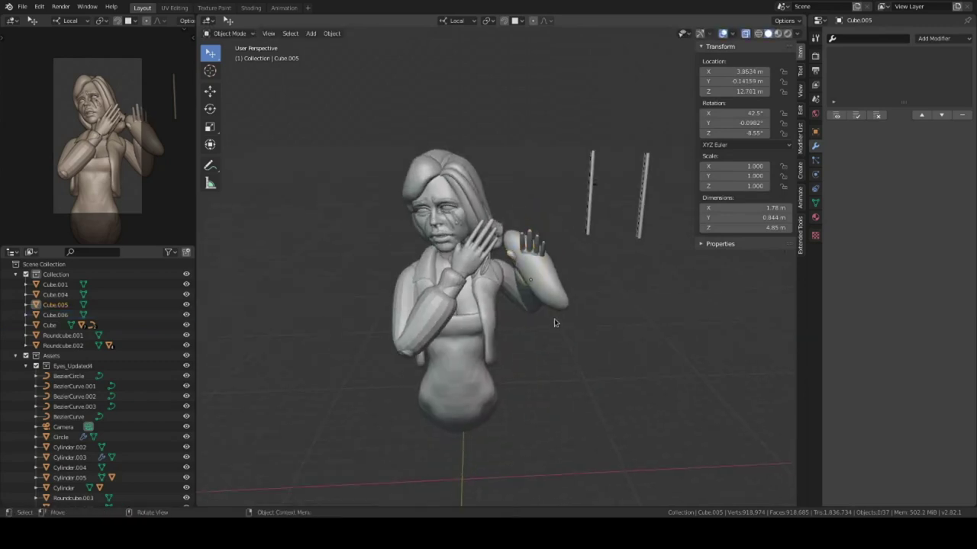
{"action": "scroll", "coordinate": [555, 323], "scroll_direction": "up", "scroll_amount": 3}
{"action": "scroll", "coordinate": [561, 302], "scroll_direction": "up", "scroll_amount": 3}
Step: Select the scissor hand Cube.006, rotate it 48.2° and move it toward the face
{"action": "mouse_move", "coordinate": [565, 283]}
{"action": "middle_mouse_down"}
{"action": "mouse_move", "coordinate": [610, 252]}
{"action": "mouse_move", "coordinate": [479, 412]}
{"action": "mouse_move", "coordinate": [584, 353]}
{"action": "middle_mouse_up"}
{"action": "left_click", "coordinate": [610, 252]}
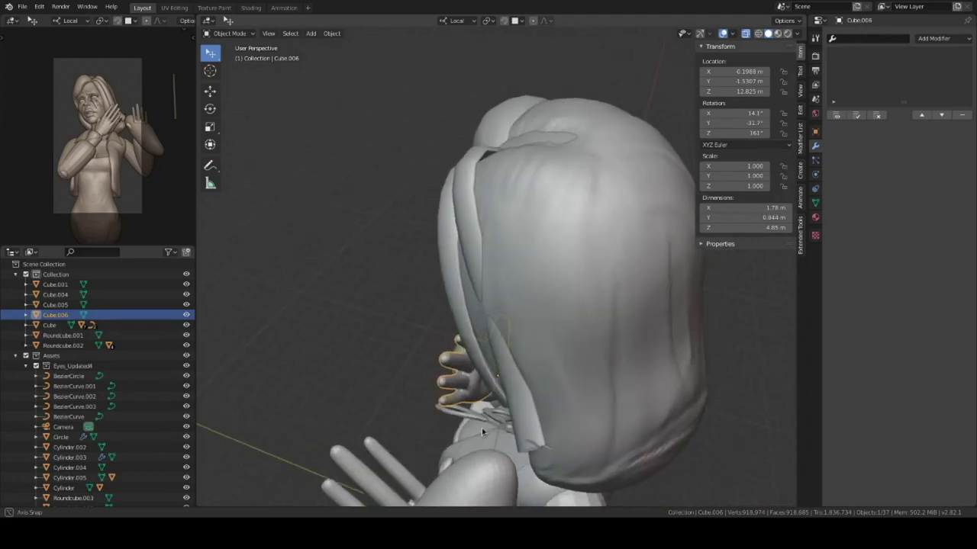
{"action": "key", "text": "r"}
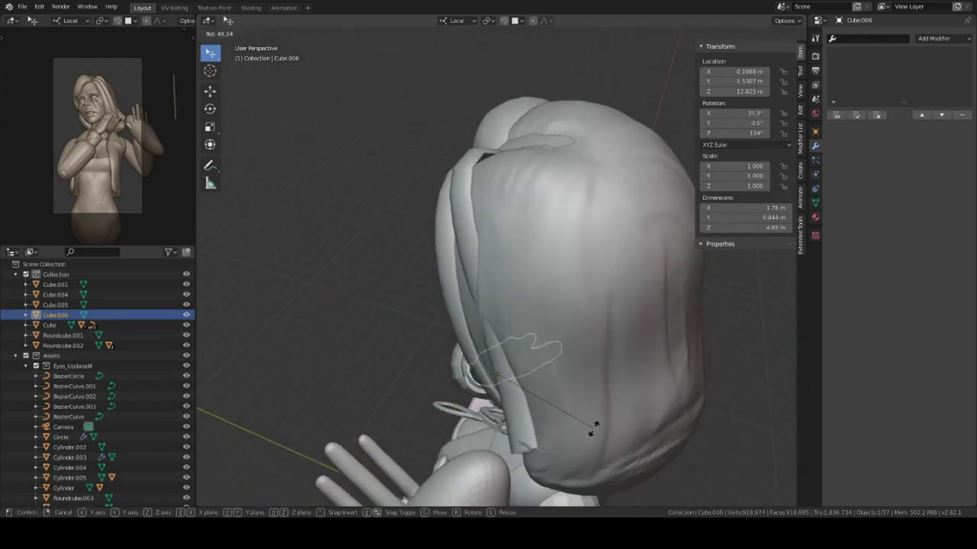
{"action": "left_click", "coordinate": [593, 420]}
{"action": "middle_click_drag", "start_coordinate": [593, 420], "coordinate": [571, 313]}
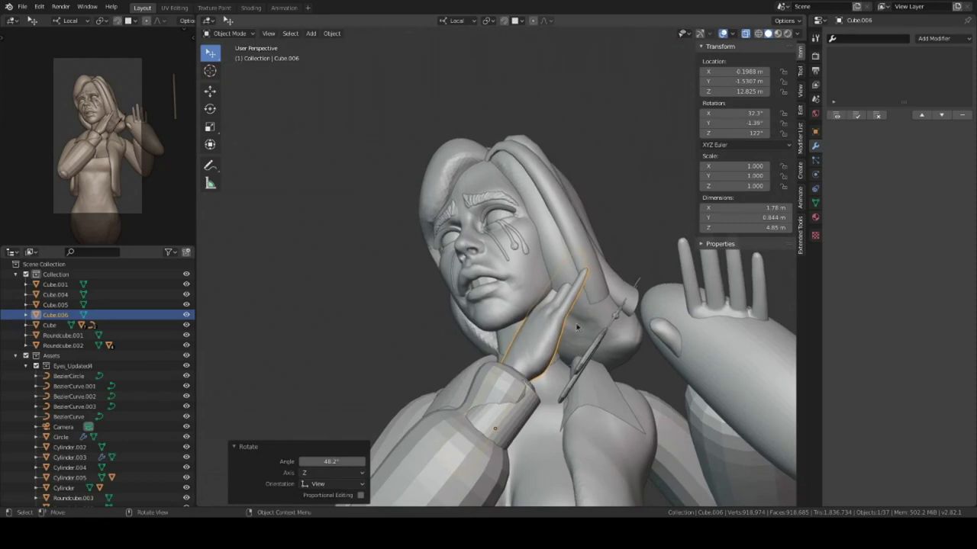
{"action": "key", "text": "g"}
{"action": "left_click", "coordinate": [575, 345]}
Step: Move the hand against the girl's cheek and rotate it a further 4.09°
{"action": "mouse_move", "coordinate": [575, 345]}
{"action": "middle_mouse_down"}
{"action": "mouse_move", "coordinate": [641, 392]}
{"action": "mouse_move", "coordinate": [561, 343]}
{"action": "mouse_move", "coordinate": [563, 313]}
{"action": "middle_mouse_up"}
{"action": "key", "text": "g"}
{"action": "left_click", "coordinate": [574, 351]}
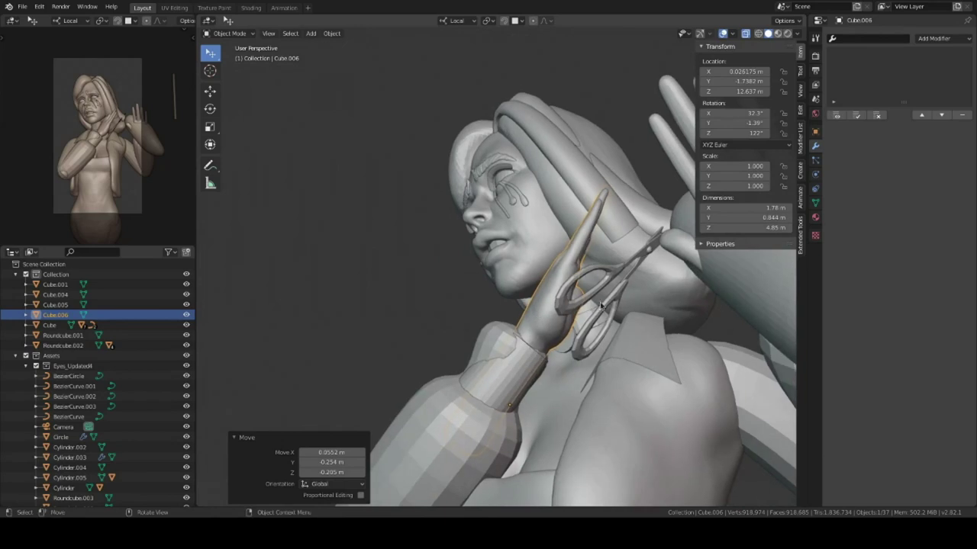
{"action": "key", "text": "r"}
{"action": "left_click", "coordinate": [572, 331]}
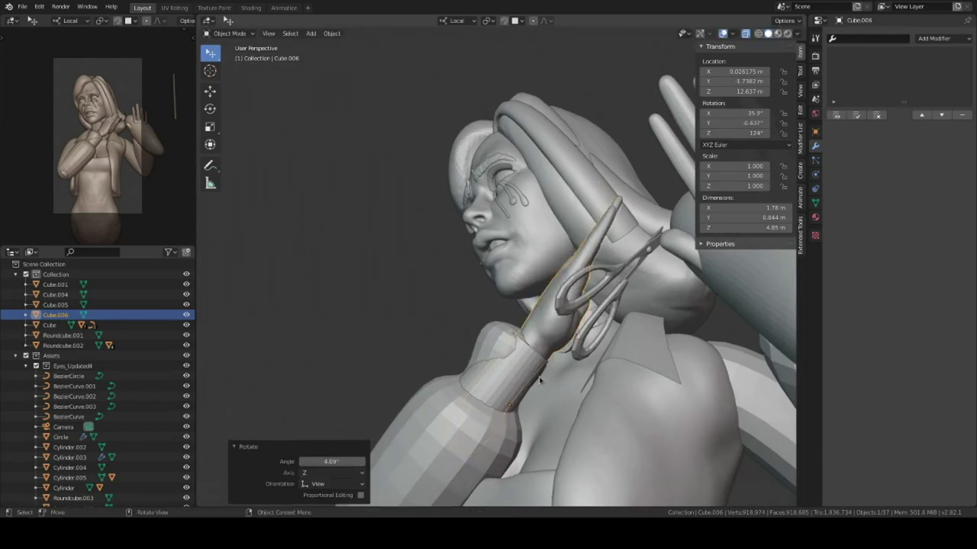
{"action": "middle_click_drag", "start_coordinate": [539, 379], "coordinate": [575, 262], "text": "shift"}
Step: Nudge the hand's origin with Affect Only Origins enabled, then disable that option again
{"action": "left_click", "coordinate": [785, 21]}
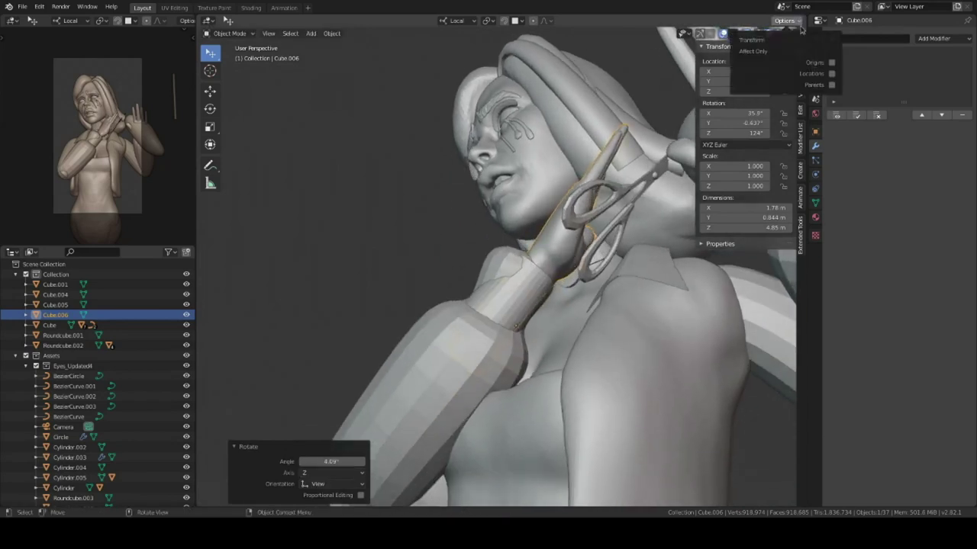
{"action": "left_click", "coordinate": [831, 63]}
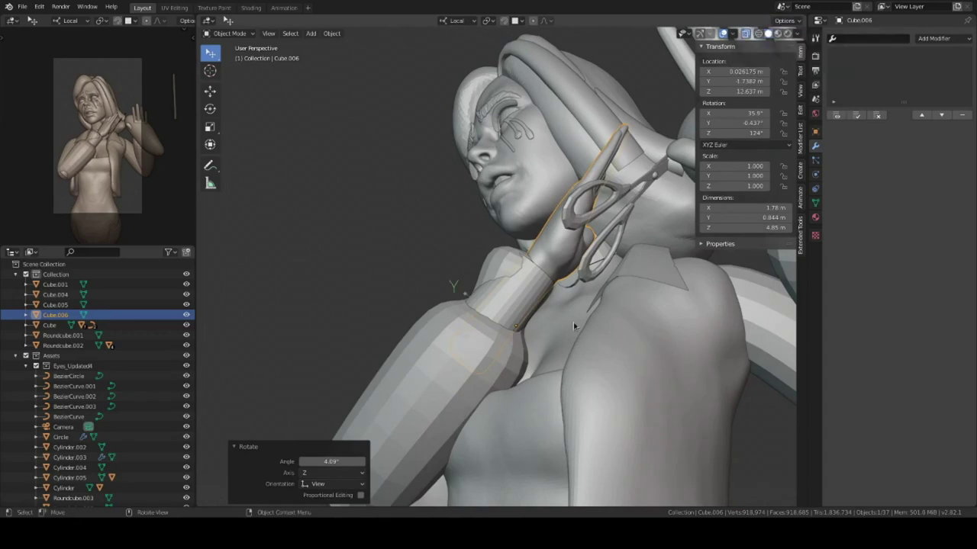
{"action": "key", "text": "g"}
{"action": "left_click", "coordinate": [528, 327]}
{"action": "middle_click_drag", "start_coordinate": [528, 327], "coordinate": [580, 305]}
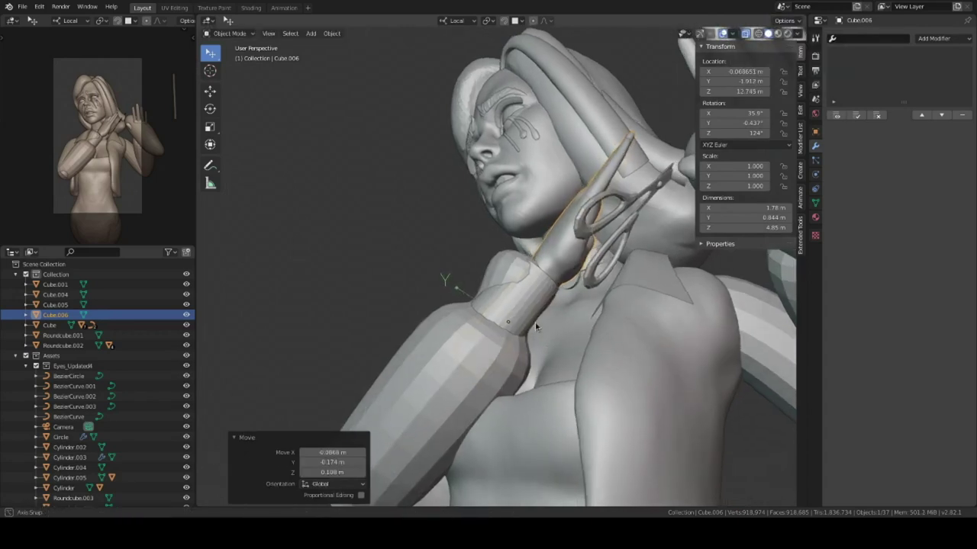
{"action": "left_click", "coordinate": [786, 21]}
{"action": "left_click", "coordinate": [831, 63]}
{"action": "mouse_move", "coordinate": [580, 252]}
{"action": "middle_mouse_down"}
{"action": "mouse_move", "coordinate": [522, 259]}
{"action": "mouse_move", "coordinate": [549, 263]}
{"action": "mouse_move", "coordinate": [566, 261]}
{"action": "mouse_move", "coordinate": [506, 260]}
{"action": "mouse_move", "coordinate": [525, 272]}
{"action": "mouse_move", "coordinate": [532, 253]}
{"action": "mouse_move", "coordinate": [420, 338]}
{"action": "mouse_move", "coordinate": [415, 331]}
{"action": "mouse_move", "coordinate": [422, 321]}
{"action": "mouse_move", "coordinate": [475, 347]}
{"action": "mouse_move", "coordinate": [572, 286]}
{"action": "mouse_move", "coordinate": [574, 318]}
{"action": "mouse_move", "coordinate": [633, 289]}
{"action": "mouse_move", "coordinate": [606, 283]}
{"action": "middle_mouse_up"}
Step: Isolate Cube.006 in local view, enter Sculpt Mode and QuadriFlow-remesh it at 4000 faces
{"action": "scroll", "coordinate": [562, 267], "scroll_direction": "up", "scroll_amount": 3}
{"action": "key", "text": "KP_Divide"}
{"action": "key", "text": "KP_Divide"}
{"action": "key", "text": "KP_Divide"}
{"action": "key", "text": "ctrl+Tab"}
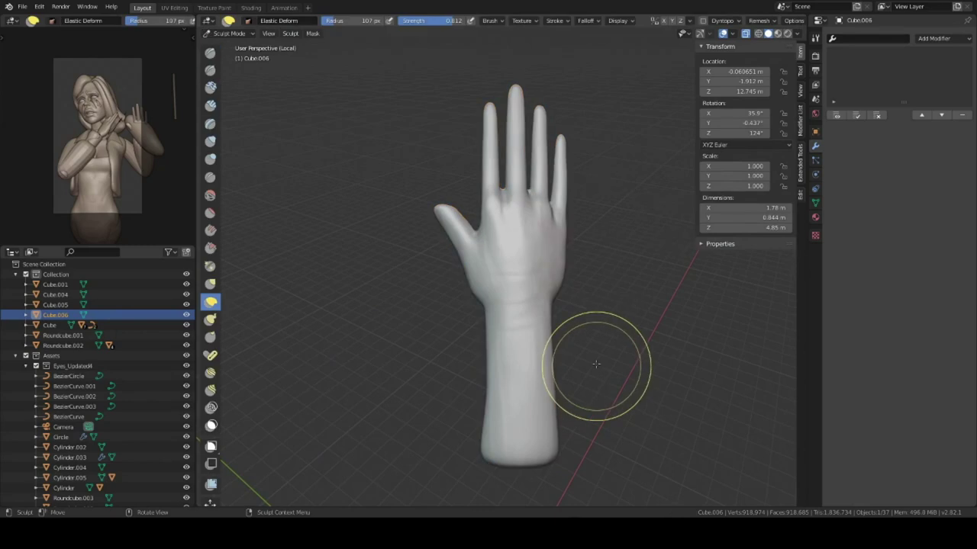
{"action": "key", "text": "F3"}
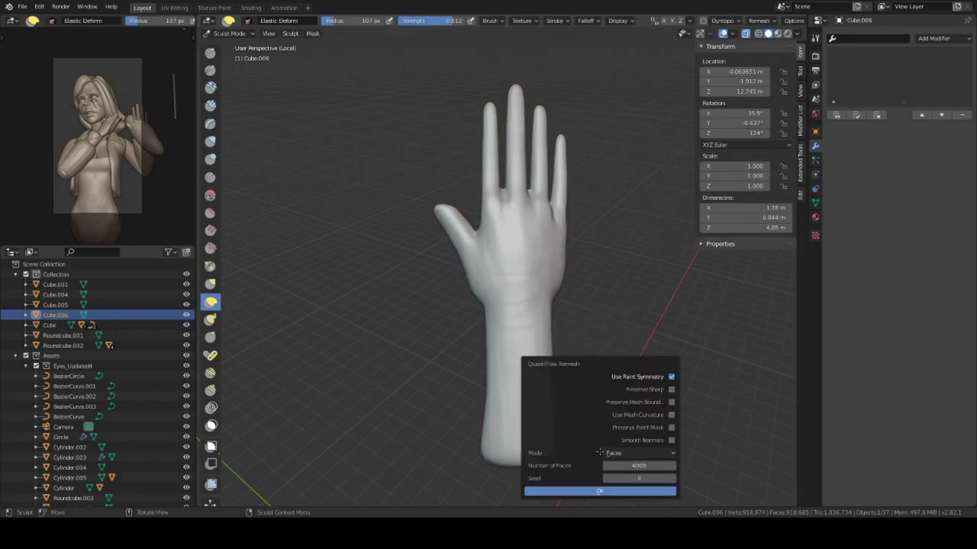
{"action": "left_click", "coordinate": [599, 491]}
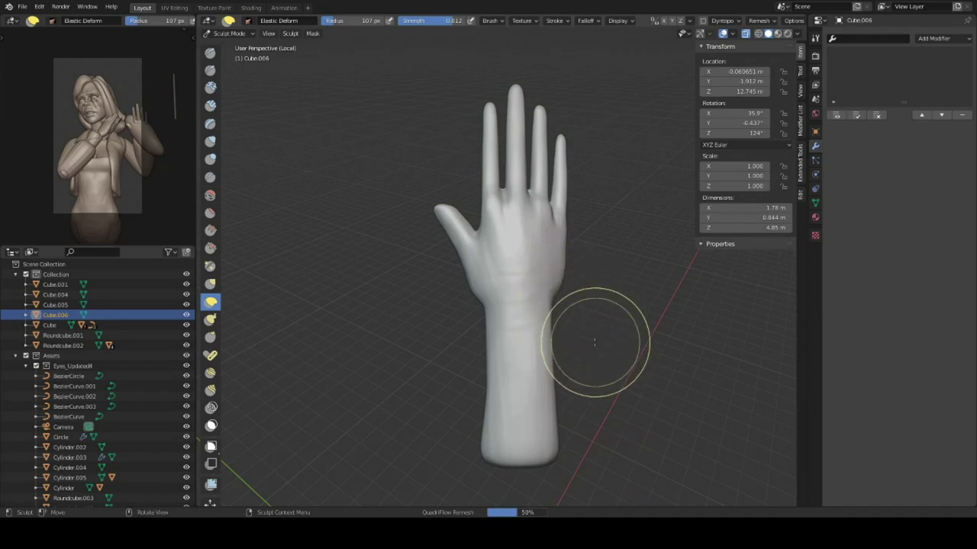
Step: Undo back to the smooth high-poly hand and reopen QuadriFlow Remesh with Use Mesh Curvature
{"action": "mouse_move", "coordinate": [599, 332]}
{"action": "middle_mouse_down"}
{"action": "mouse_move", "coordinate": [601, 321]}
{"action": "mouse_move", "coordinate": [610, 328]}
{"action": "mouse_move", "coordinate": [592, 319]}
{"action": "middle_mouse_up"}
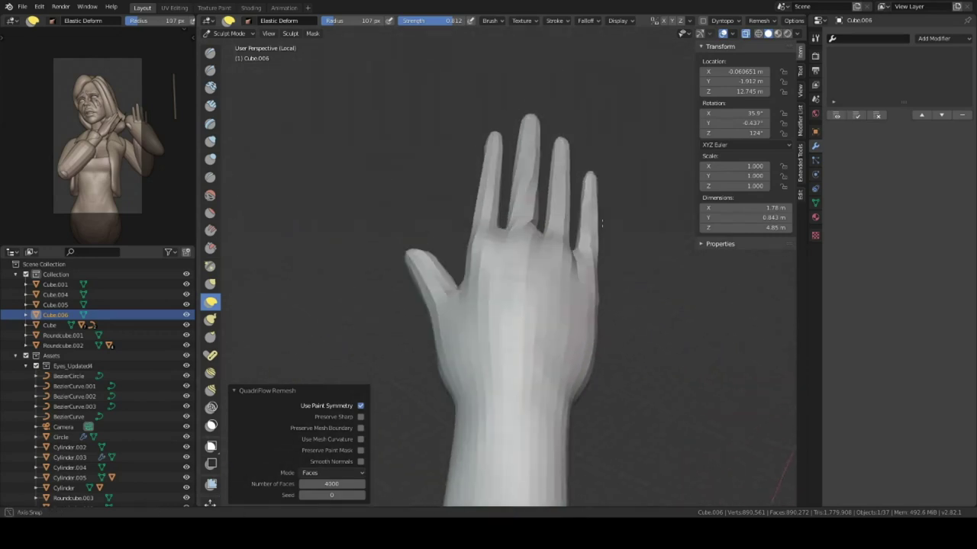
{"action": "middle_click_drag", "start_coordinate": [592, 319], "coordinate": [555, 348]}
{"action": "scroll", "coordinate": [555, 348], "scroll_direction": "up", "scroll_amount": 3}
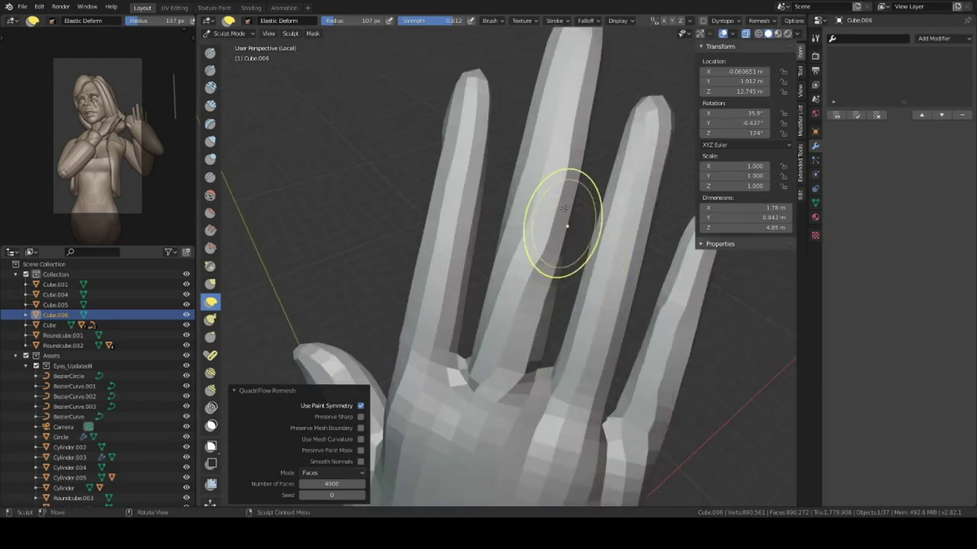
{"action": "left_click_drag", "start_coordinate": [527, 291], "coordinate": [523, 284]}
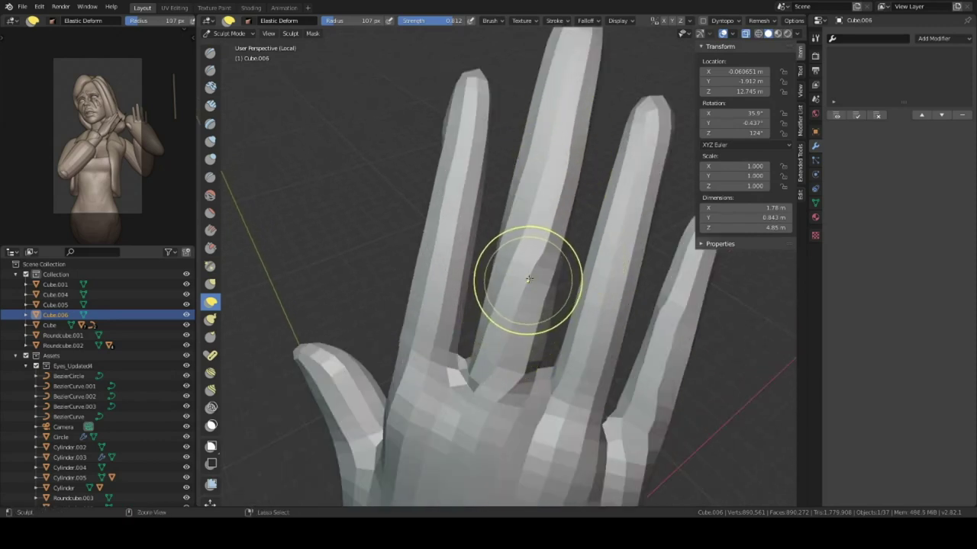
{"action": "key", "text": "ctrl+z"}
{"action": "key", "text": "ctrl+z"}
{"action": "scroll", "coordinate": [545, 229], "scroll_direction": "down", "scroll_amount": 4}
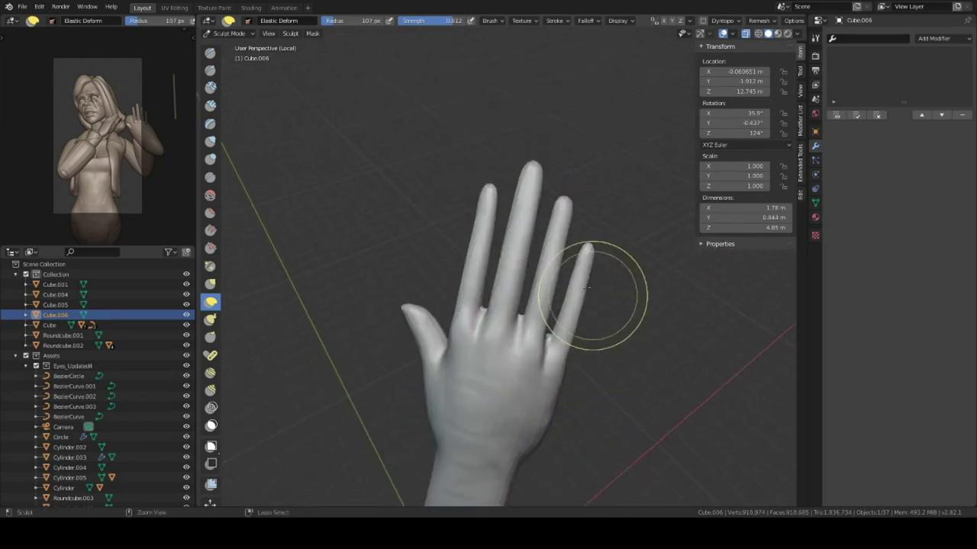
{"action": "middle_click_drag", "start_coordinate": [588, 283], "coordinate": [600, 305], "text": "ctrl"}
{"action": "key", "text": "ctrl+alt+r"}
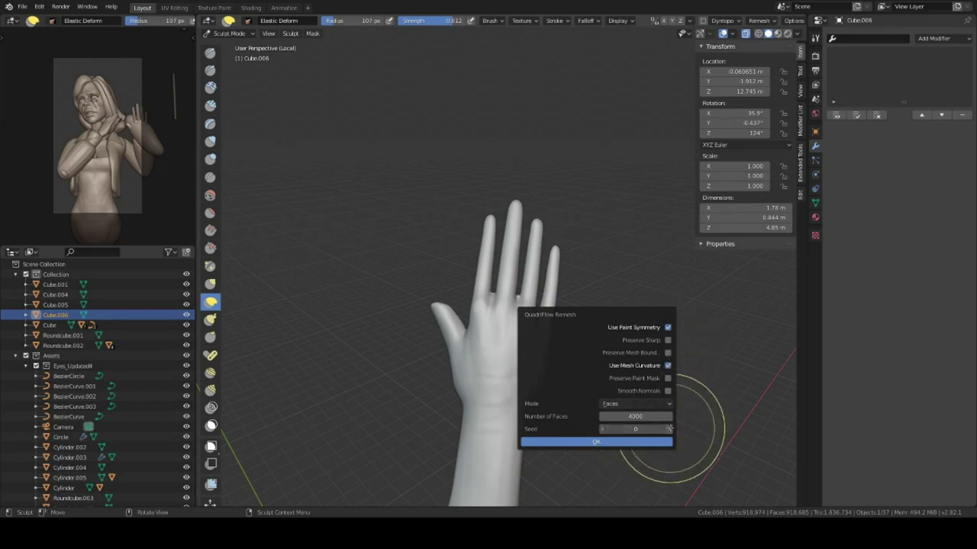
Step: Remesh with mesh curvature, rerun with seed 5, then undo back to the smooth hand
{"action": "left_click", "coordinate": [648, 442]}
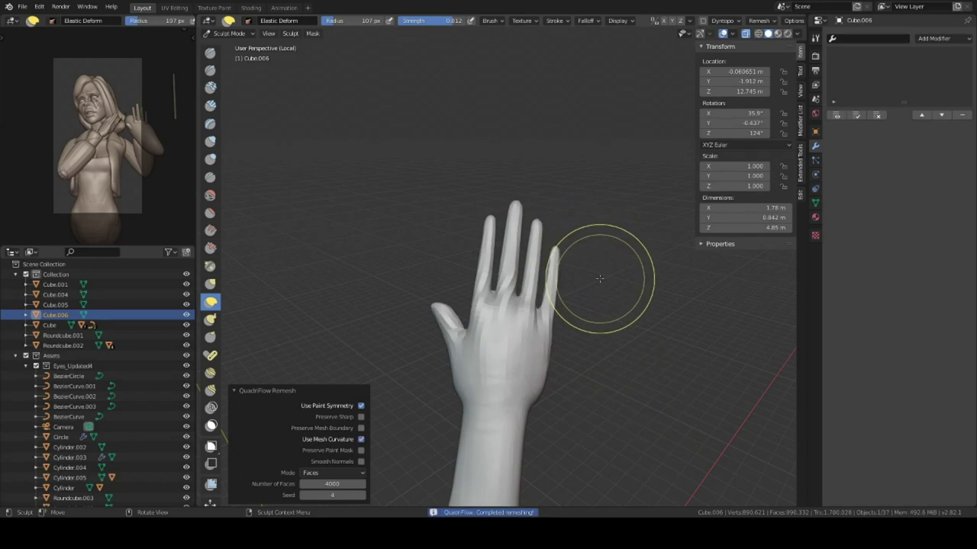
{"action": "scroll", "coordinate": [572, 263], "scroll_direction": "up", "scroll_amount": 3}
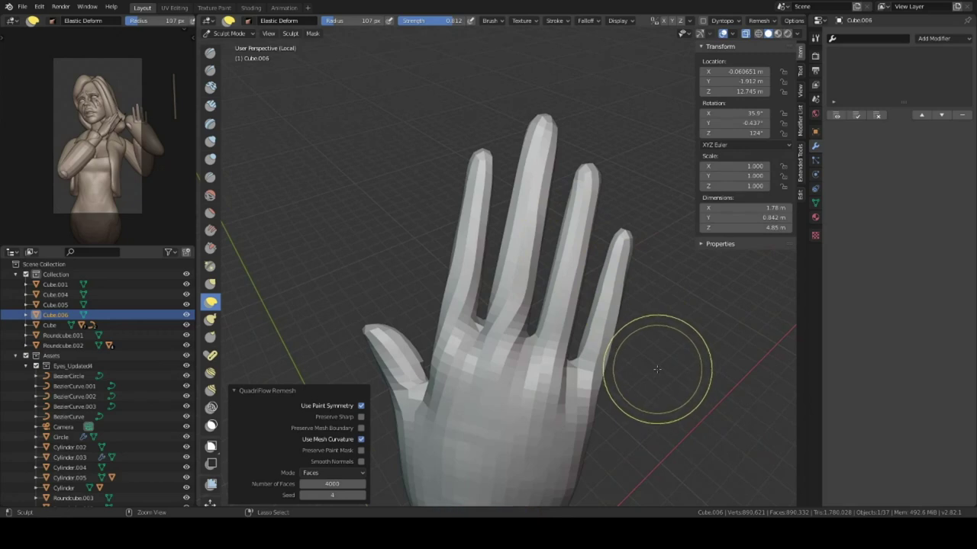
{"action": "key", "text": "shift+r"}
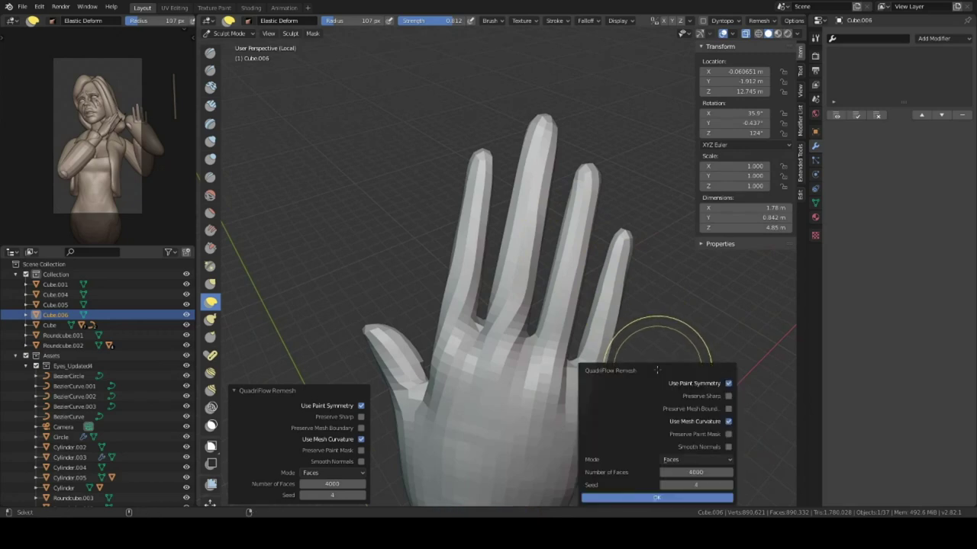
{"action": "left_click", "coordinate": [705, 498]}
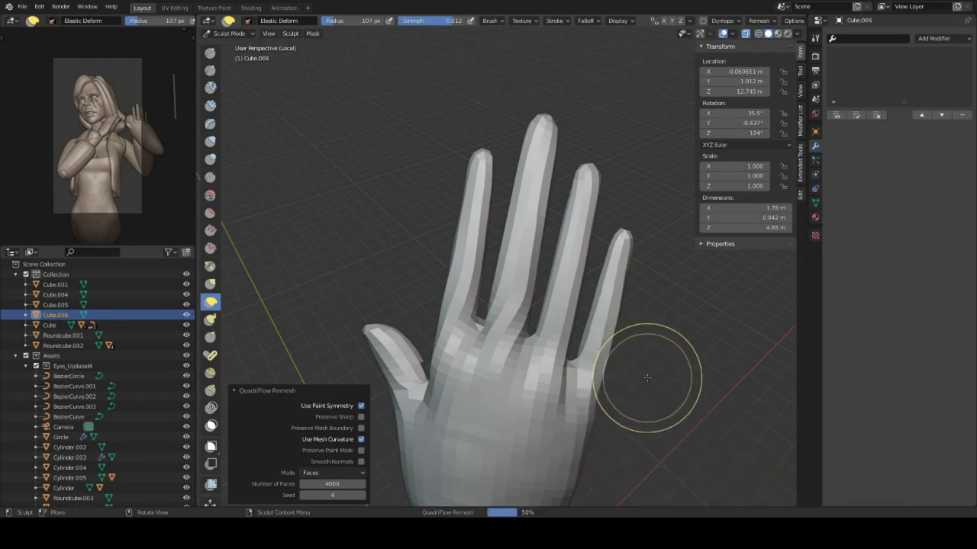
{"action": "mouse_move", "coordinate": [645, 374]}
{"action": "middle_mouse_down"}
{"action": "mouse_move", "coordinate": [567, 265]}
{"action": "mouse_move", "coordinate": [603, 309]}
{"action": "middle_mouse_up"}
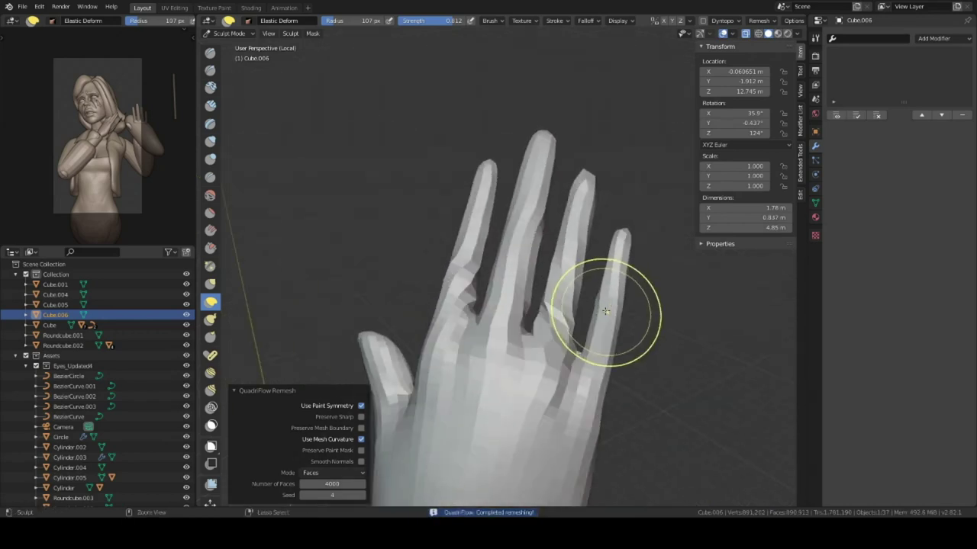
{"action": "key", "text": "ctrl+z"}
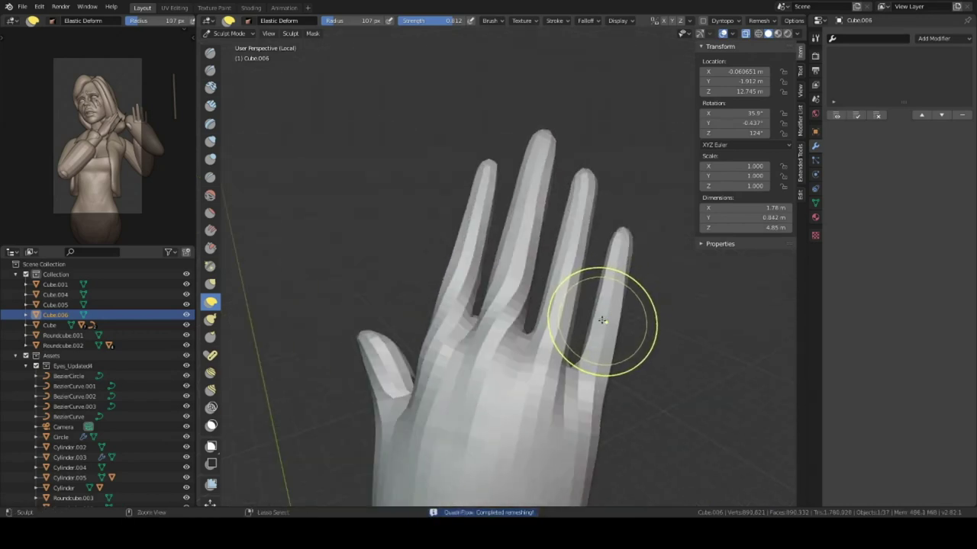
{"action": "middle_click_drag", "start_coordinate": [588, 335], "coordinate": [593, 320]}
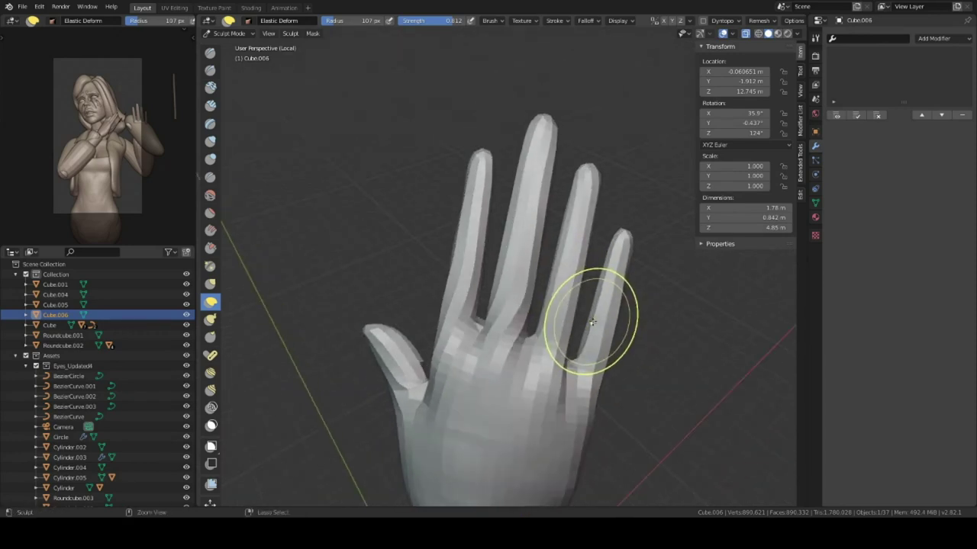
Step: Try remeshes with edited face count and seed values, undoing to compare the results
{"action": "key", "text": "ctrl+alt+r"}
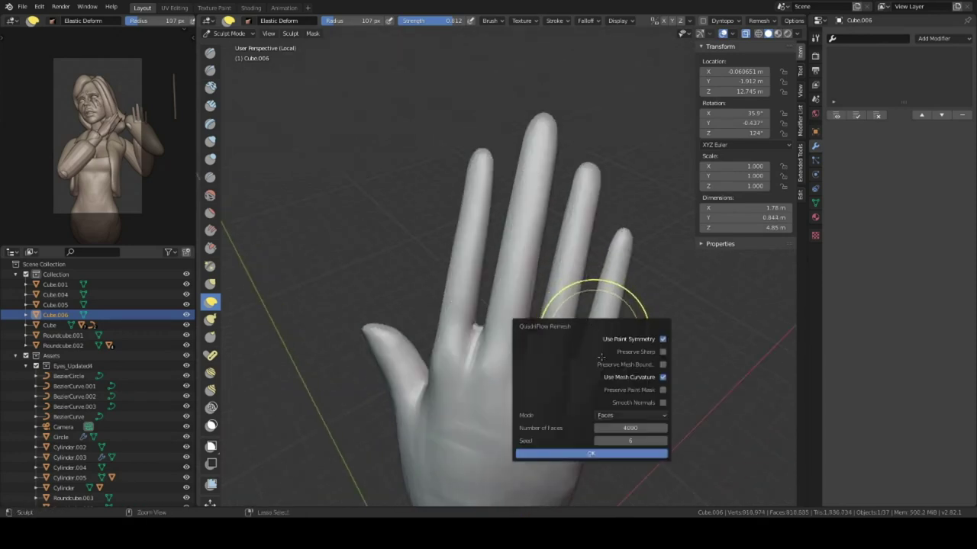
{"action": "left_click", "coordinate": [624, 428]}
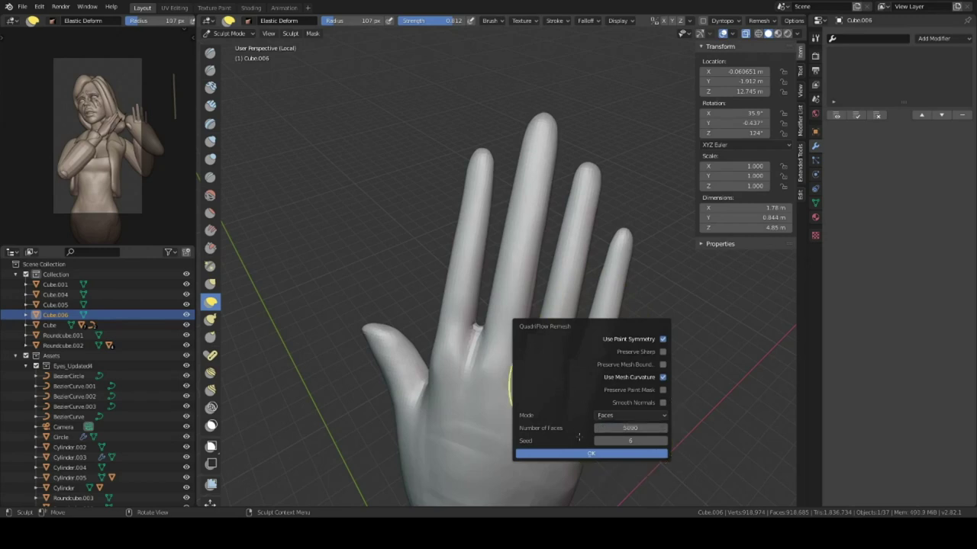
{"action": "left_click", "coordinate": [626, 440]}
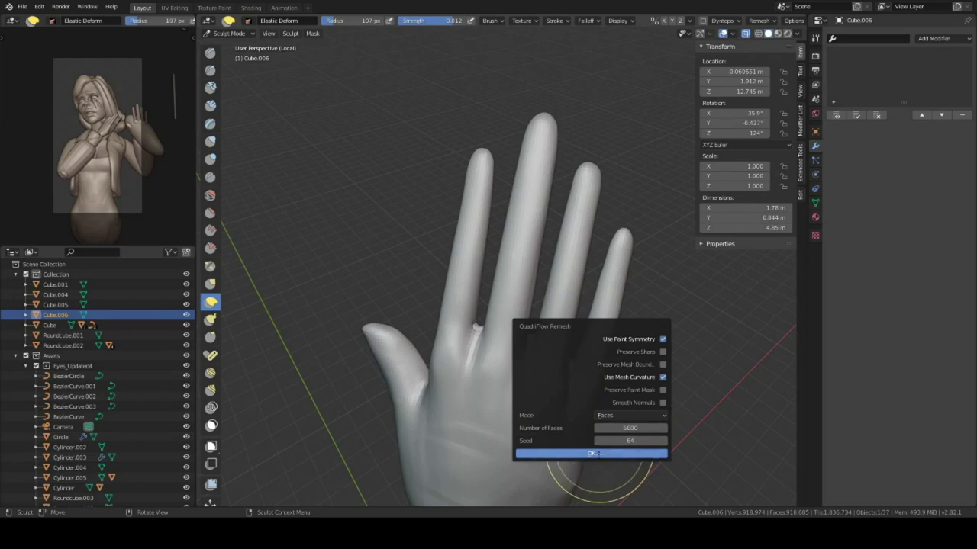
{"action": "left_click", "coordinate": [599, 454]}
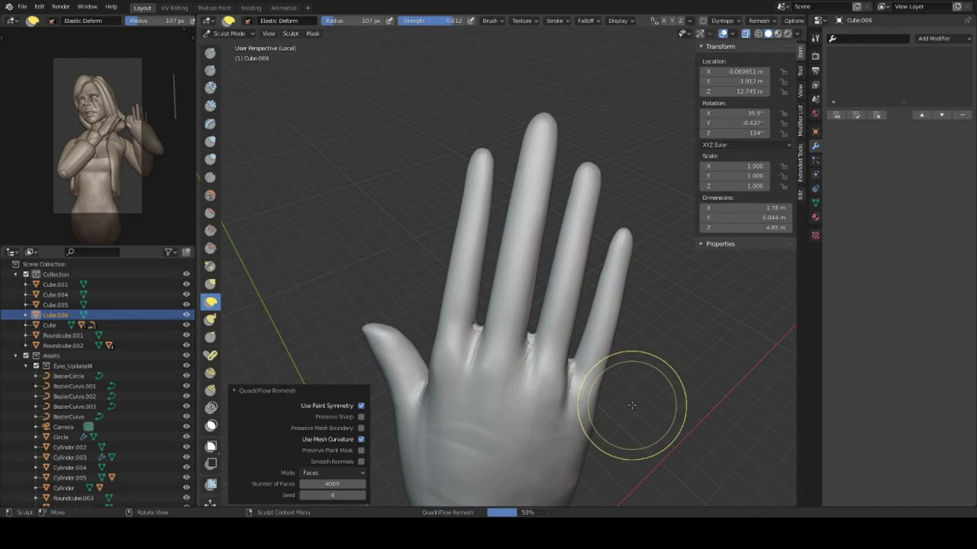
{"action": "mouse_move", "coordinate": [631, 406]}
{"action": "middle_mouse_down"}
{"action": "mouse_move", "coordinate": [623, 415]}
{"action": "mouse_move", "coordinate": [674, 301]}
{"action": "middle_mouse_up"}
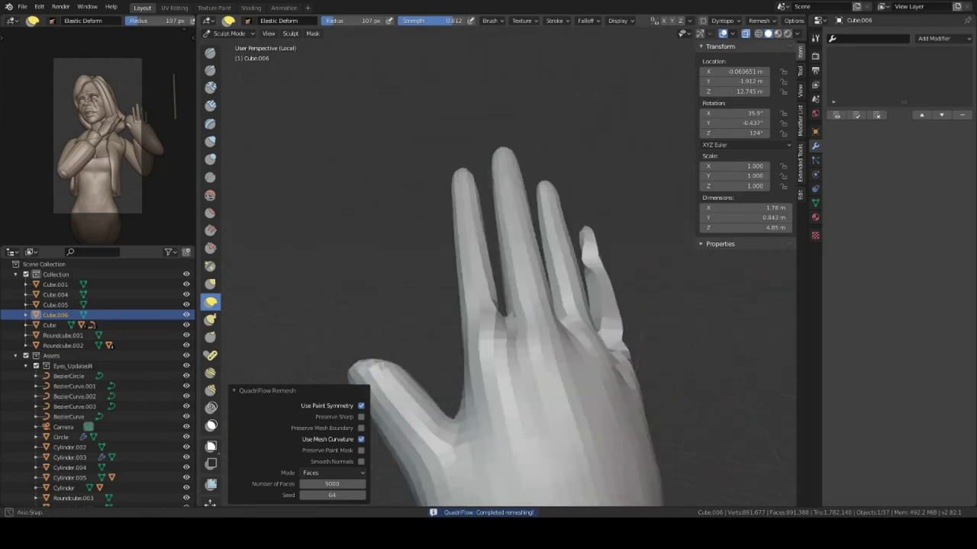
{"action": "key", "text": "ctrl+z"}
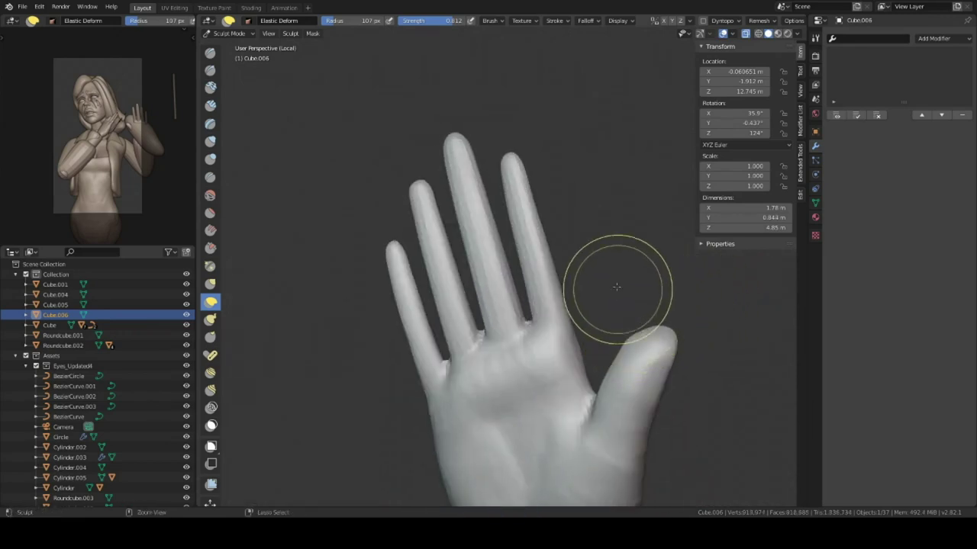
{"action": "key", "text": "ctrl+alt+r"}
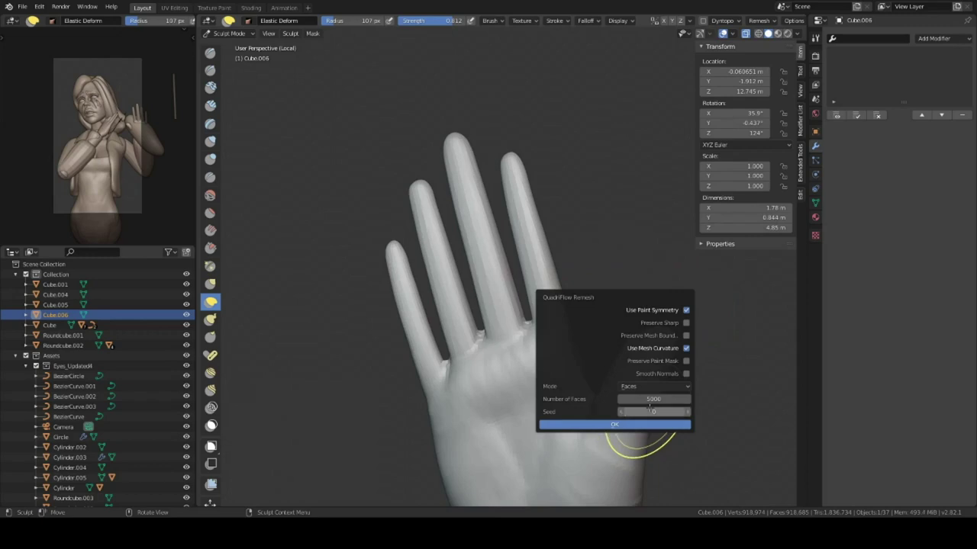
{"action": "left_click", "coordinate": [614, 424]}
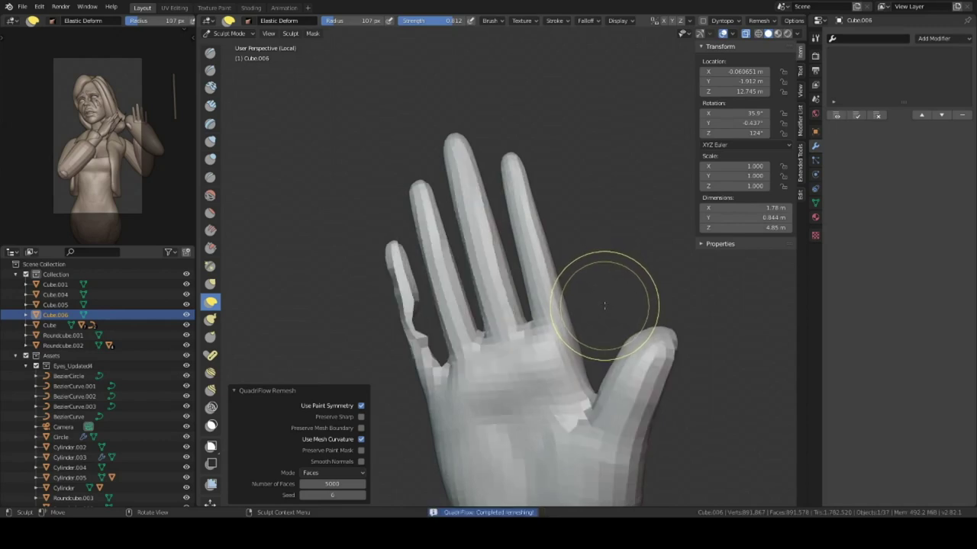
{"action": "mouse_move", "coordinate": [605, 304]}
{"action": "middle_mouse_down"}
{"action": "mouse_move", "coordinate": [529, 371]}
{"action": "mouse_move", "coordinate": [518, 349]}
{"action": "mouse_move", "coordinate": [534, 356]}
{"action": "middle_mouse_up"}
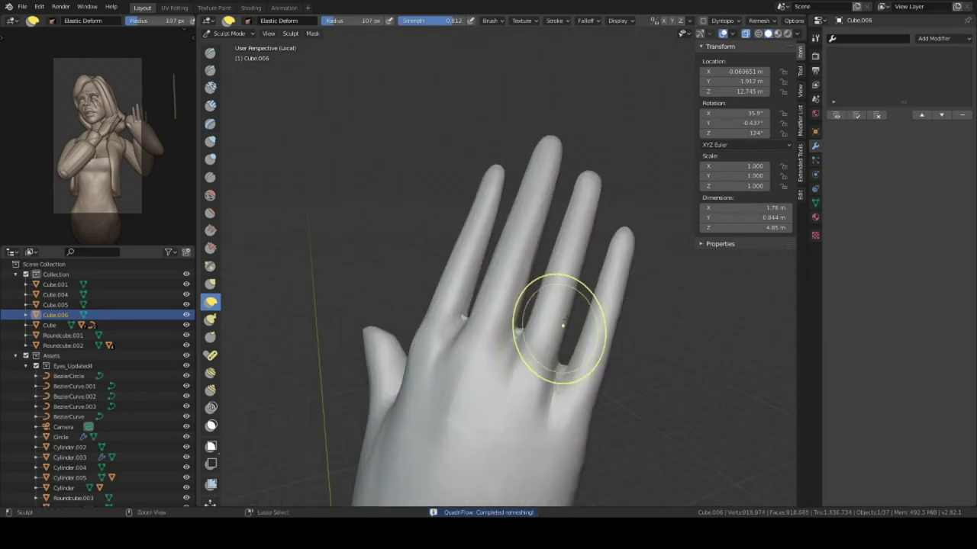
{"action": "middle_click_drag", "start_coordinate": [556, 316], "coordinate": [568, 340]}
Step: Remesh the hand at 10000 faces and zoom in on the faceted outer finger
{"action": "key", "text": "ctrl+alt+r"}
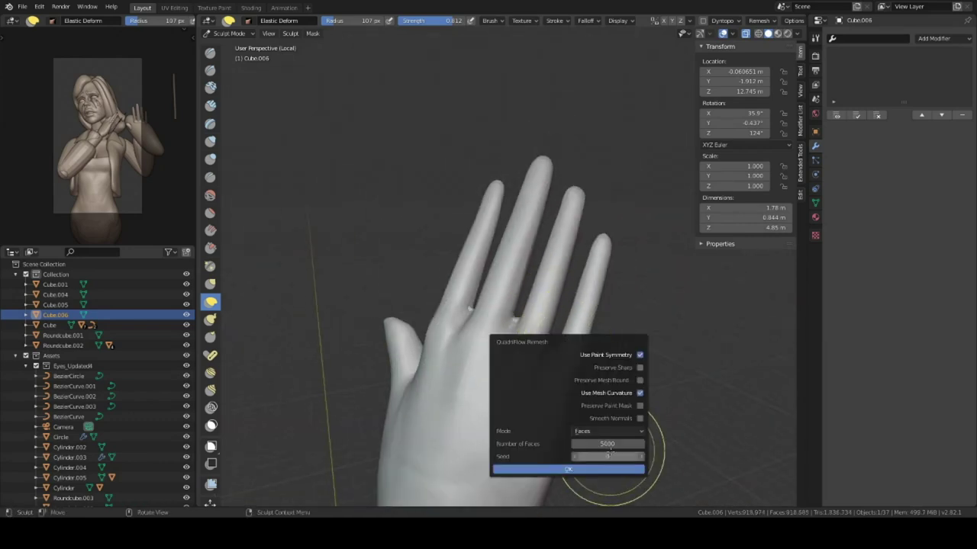
{"action": "left_click", "coordinate": [607, 444]}
{"action": "type", "text": "10000"}
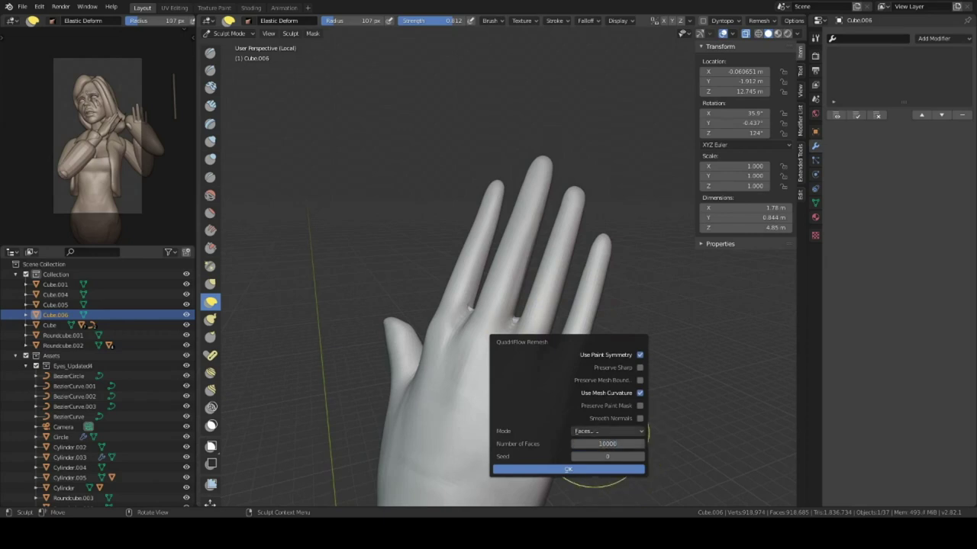
{"action": "left_click", "coordinate": [585, 470]}
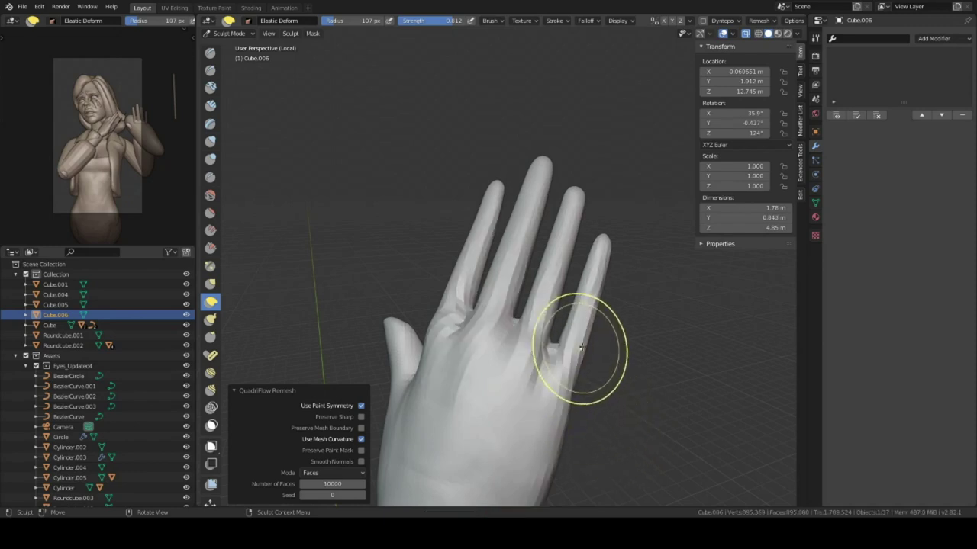
{"action": "mouse_move", "coordinate": [611, 290]}
{"action": "middle_mouse_down"}
{"action": "mouse_move", "coordinate": [655, 290]}
{"action": "mouse_move", "coordinate": [625, 297]}
{"action": "mouse_move", "coordinate": [661, 277]}
{"action": "mouse_move", "coordinate": [589, 327]}
{"action": "mouse_move", "coordinate": [610, 322]}
{"action": "mouse_move", "coordinate": [548, 285]}
{"action": "middle_mouse_up"}
{"action": "scroll", "coordinate": [572, 295], "scroll_direction": "up", "scroll_amount": 2}
{"action": "scroll", "coordinate": [658, 307], "scroll_direction": "up", "scroll_amount": 2}
{"action": "scroll", "coordinate": [658, 306], "scroll_direction": "up", "scroll_amount": 2}
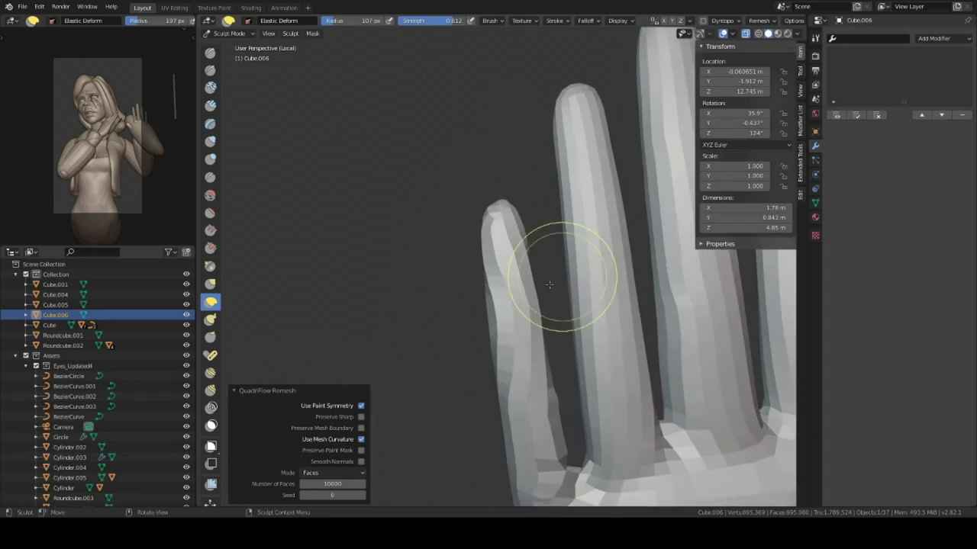
{"action": "left_click_drag", "start_coordinate": [524, 338], "coordinate": [529, 333]}
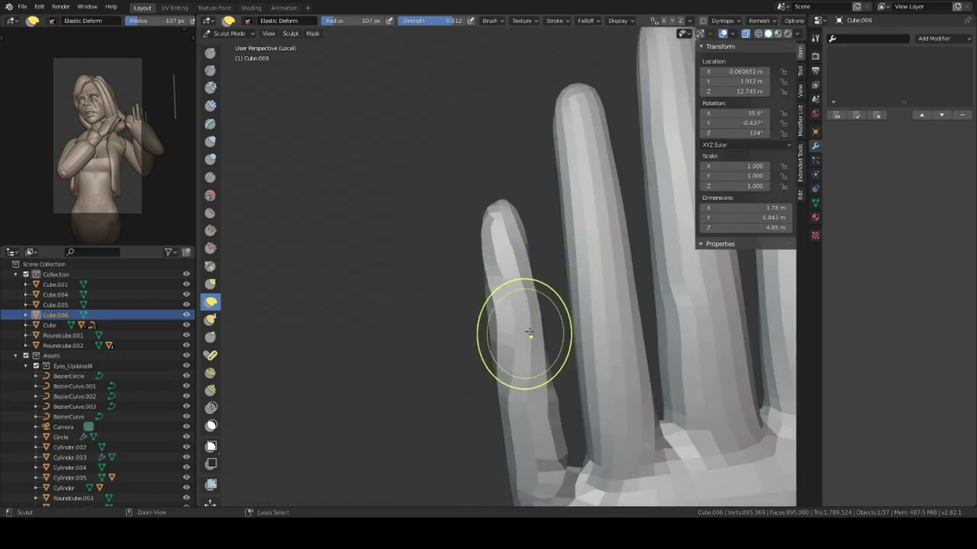
Step: Smooth the faceted finger with the Smooth brush using Topology Automasking
{"action": "key", "text": "shift+s"}
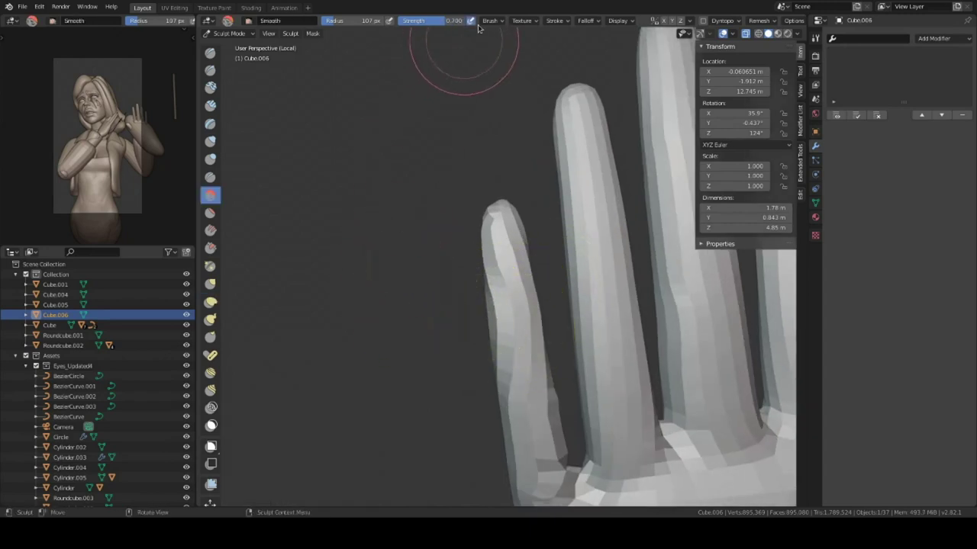
{"action": "left_click", "coordinate": [494, 22]}
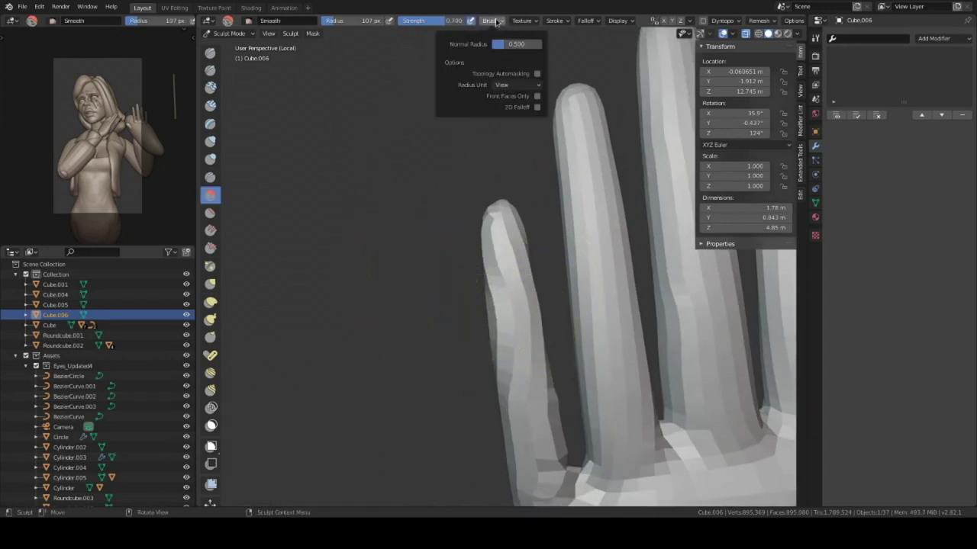
{"action": "left_click", "coordinate": [537, 74]}
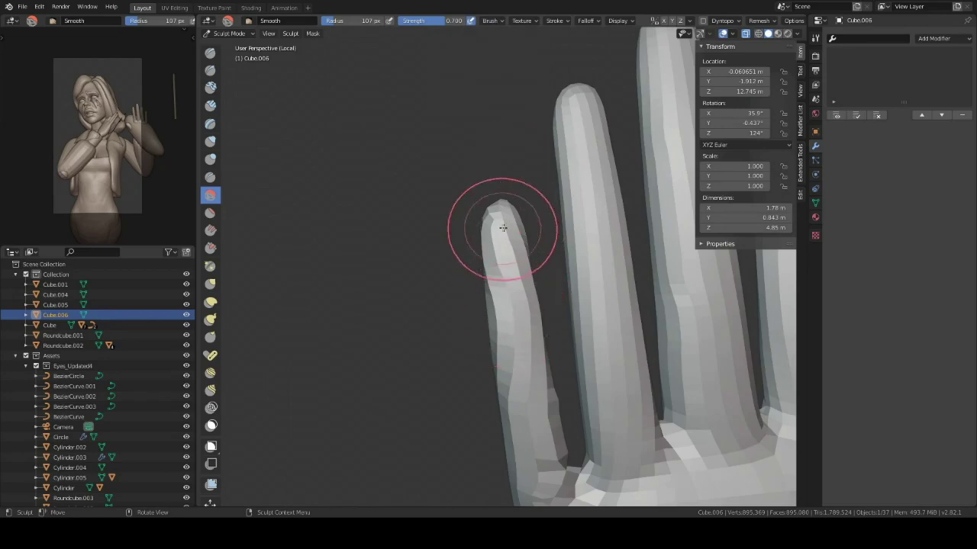
{"action": "left_click_drag", "start_coordinate": [503, 227], "coordinate": [527, 412]}
{"action": "middle_click_drag", "start_coordinate": [477, 359], "coordinate": [461, 319]}
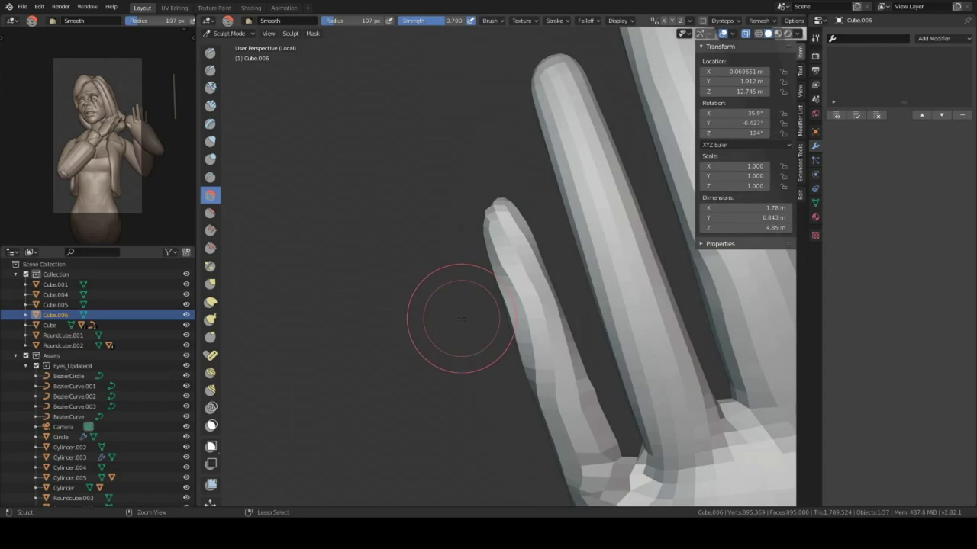
{"action": "scroll", "coordinate": [487, 216], "scroll_direction": "down", "scroll_amount": 5}
{"action": "mouse_move", "coordinate": [486, 229]}
{"action": "middle_mouse_down"}
{"action": "mouse_move", "coordinate": [435, 176]}
{"action": "mouse_move", "coordinate": [476, 251]}
{"action": "middle_mouse_up"}
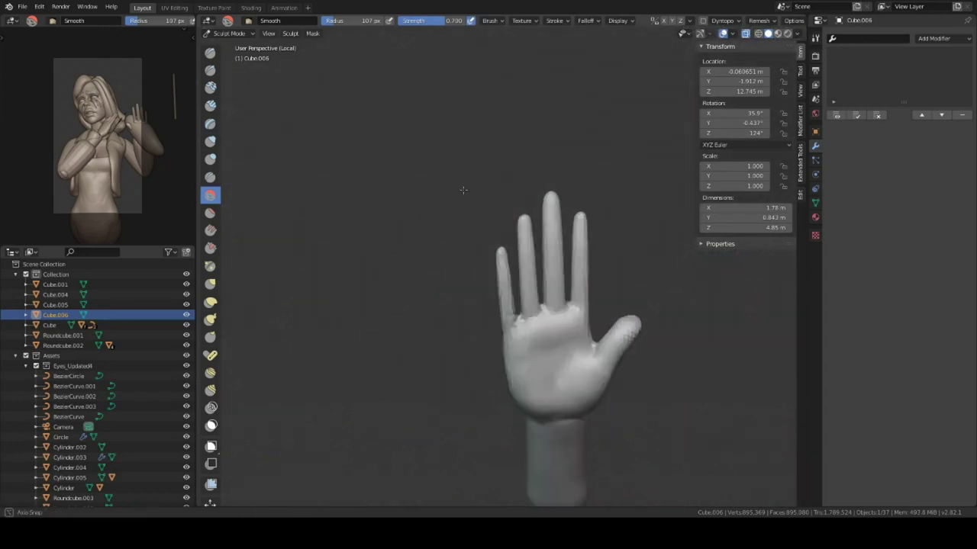
{"action": "scroll", "coordinate": [476, 251], "scroll_direction": "up", "scroll_amount": 5}
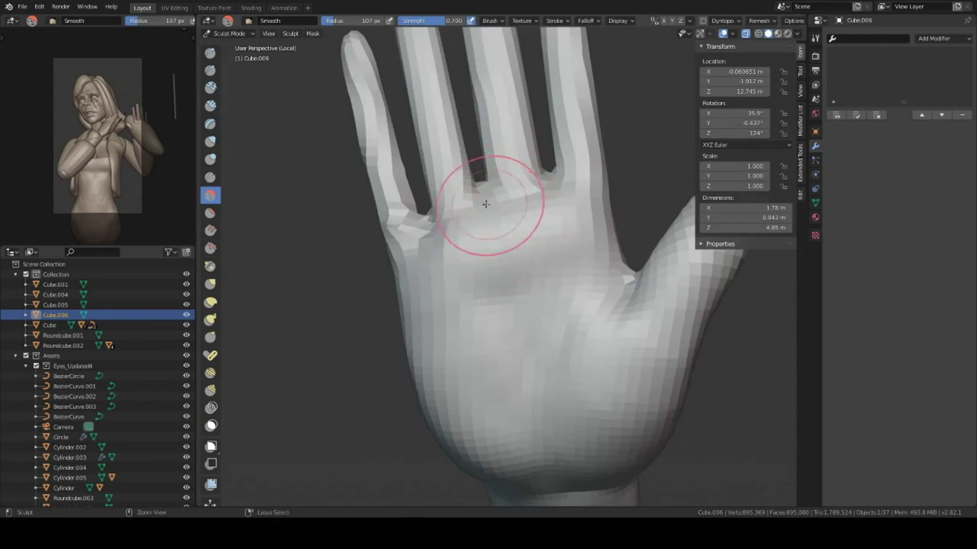
{"action": "middle_click_drag", "start_coordinate": [485, 204], "coordinate": [531, 306], "text": "ctrl"}
Step: Restore the hand's smooth dense surface and leave local view to show the whole figure
{"action": "left_click_drag", "start_coordinate": [543, 310], "coordinate": [542, 312]}
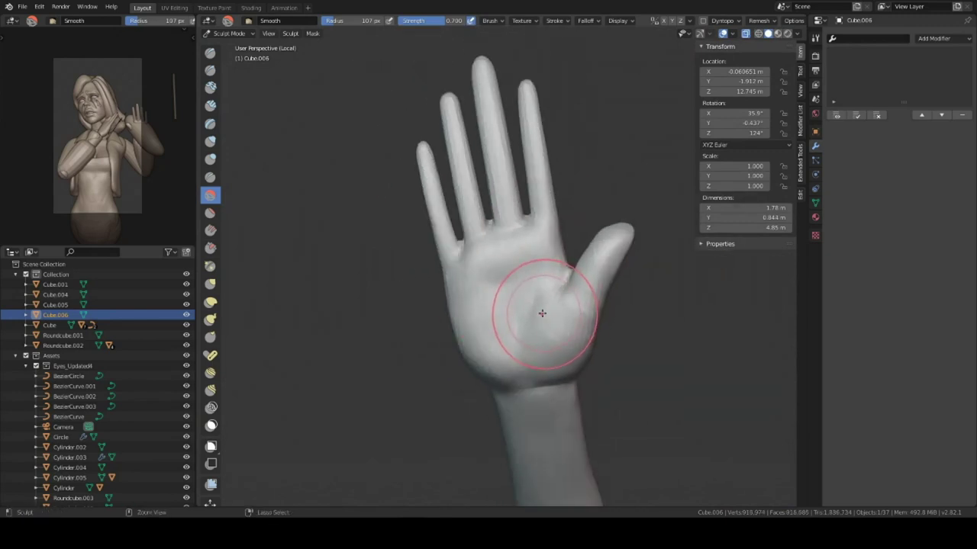
{"action": "mouse_move", "coordinate": [447, 240]}
{"action": "middle_mouse_down"}
{"action": "mouse_move", "coordinate": [585, 237]}
{"action": "mouse_move", "coordinate": [579, 252]}
{"action": "mouse_move", "coordinate": [526, 247]}
{"action": "mouse_move", "coordinate": [546, 227]}
{"action": "middle_mouse_up"}
{"action": "key", "text": "KP_Divide"}
{"action": "scroll", "coordinate": [534, 238], "scroll_direction": "up", "scroll_amount": 3}
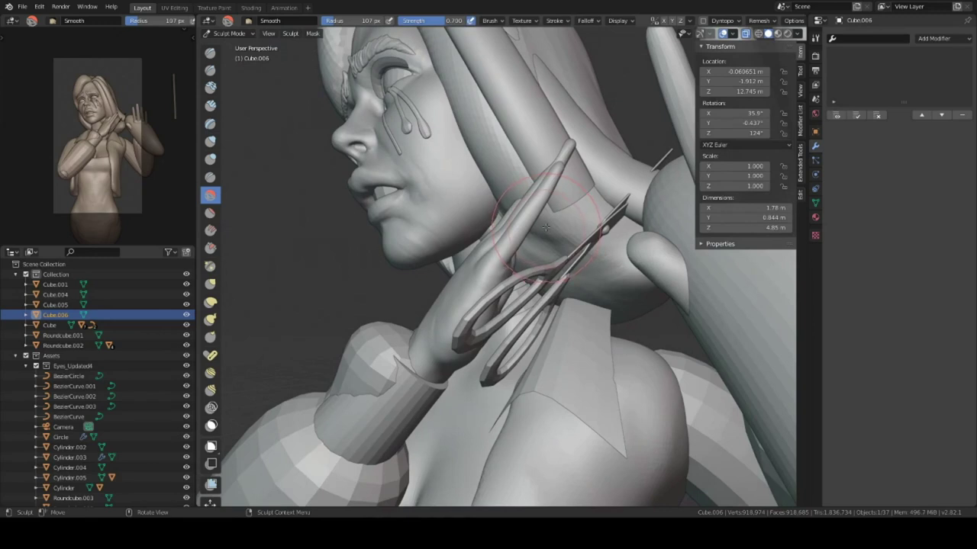
Step: Select the Pose brush with strength about 0.527 and radius 190 px
{"action": "key", "text": "shift+space"}
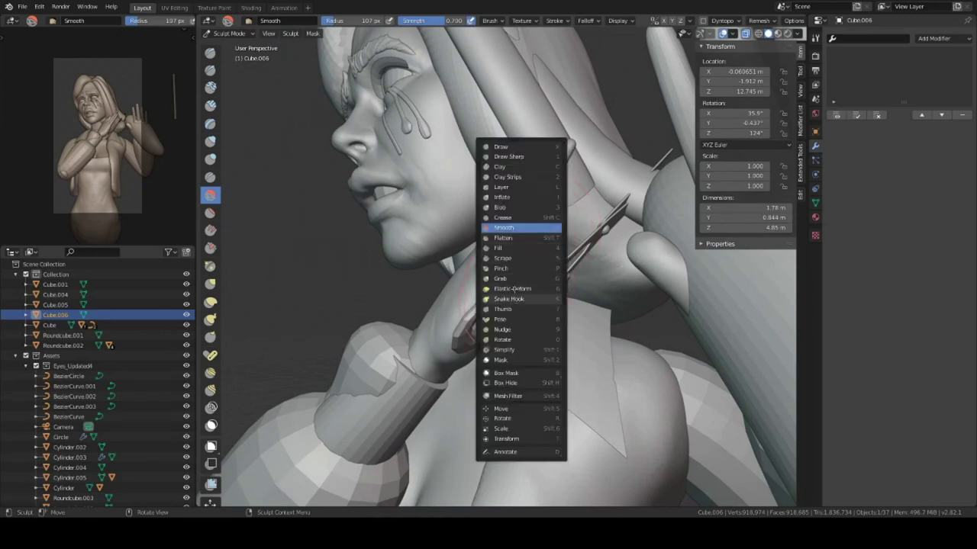
{"action": "left_click", "coordinate": [505, 321]}
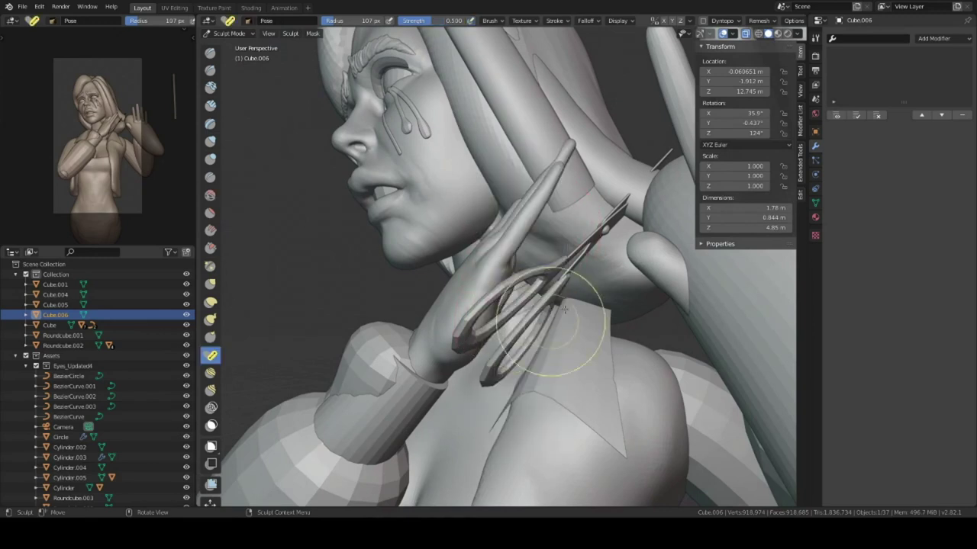
{"action": "middle_click_drag", "start_coordinate": [534, 347], "coordinate": [555, 180]}
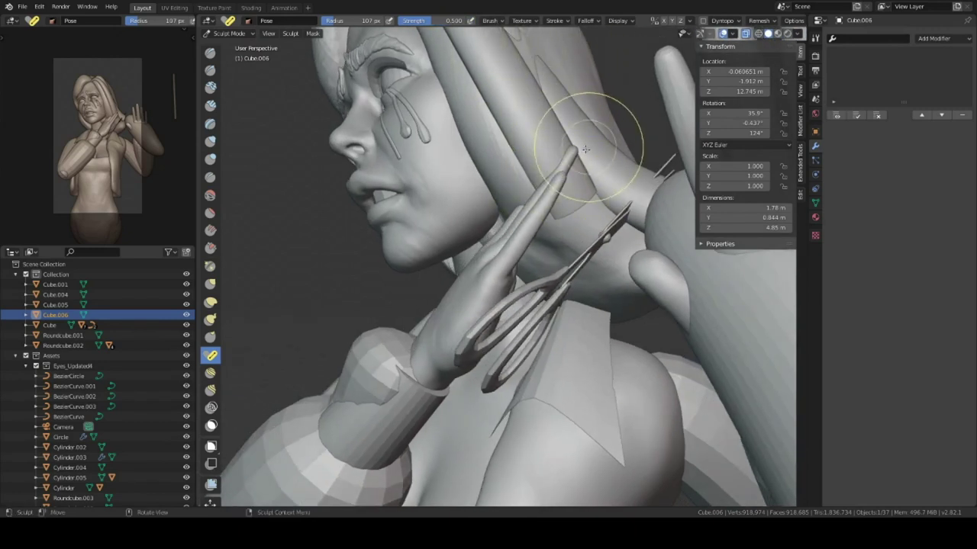
{"action": "key", "text": "shift+f"}
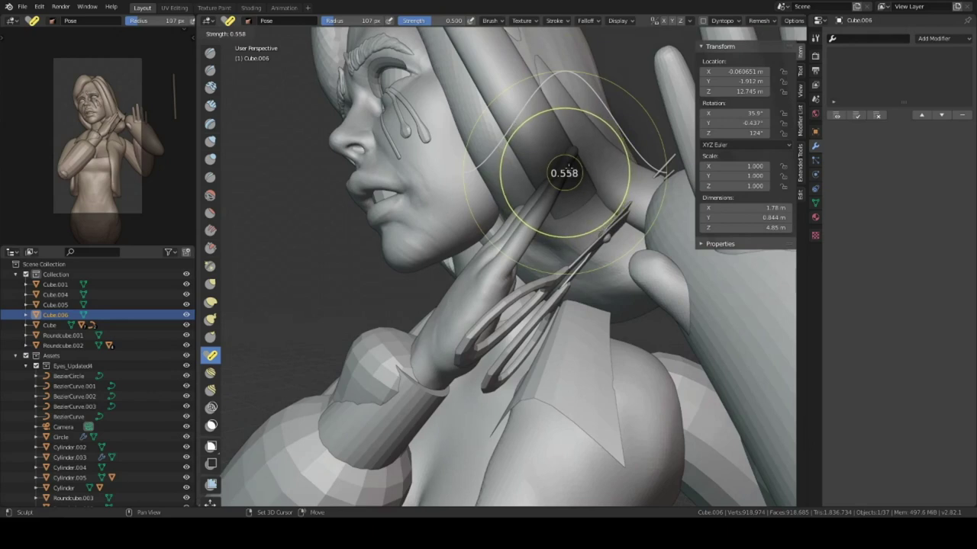
{"action": "left_click", "coordinate": [566, 167]}
{"action": "key", "text": "f"}
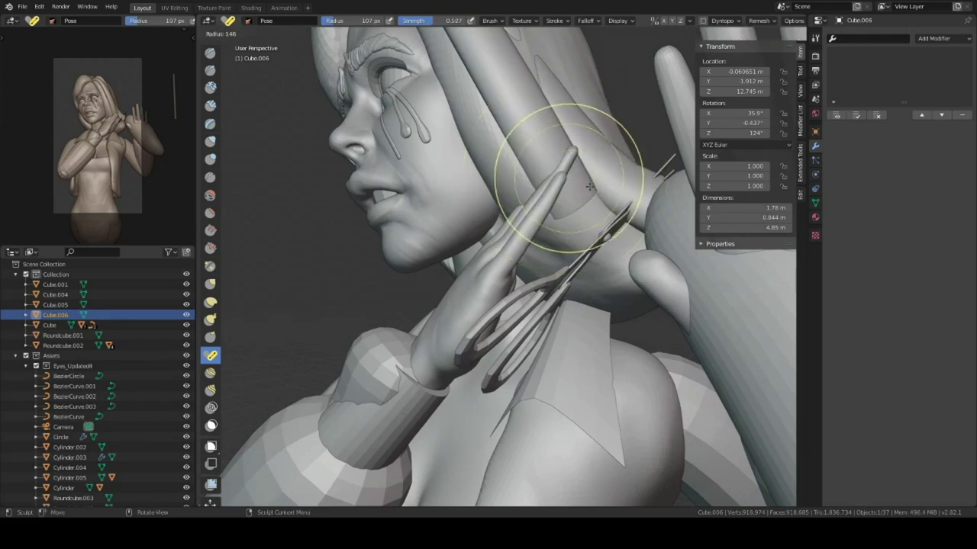
{"action": "left_click", "coordinate": [552, 191]}
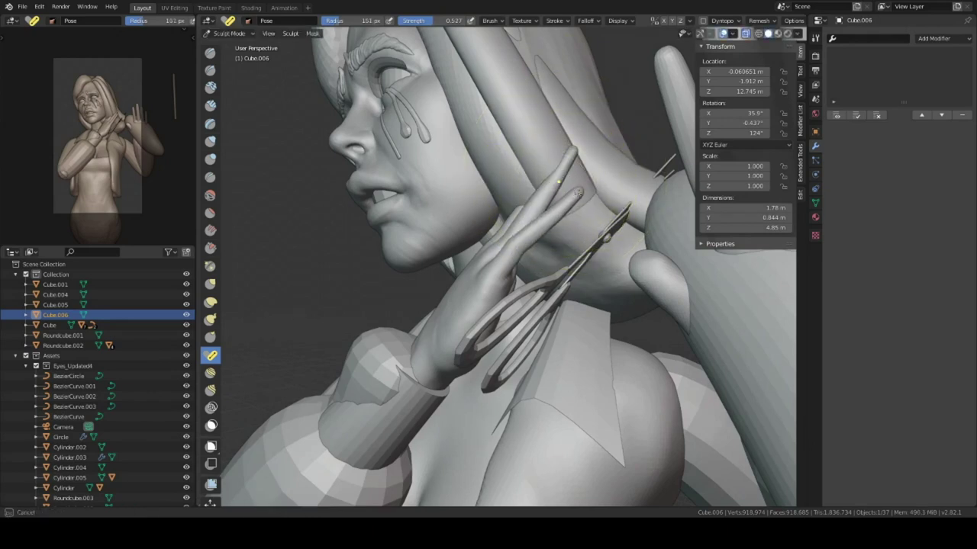
{"action": "key", "text": "f"}
{"action": "left_click", "coordinate": [580, 198]}
Step: Bend the raised finger near the cheek with the Pose brush, widening it to 273 px
{"action": "left_click_drag", "start_coordinate": [506, 245], "coordinate": [558, 176]}
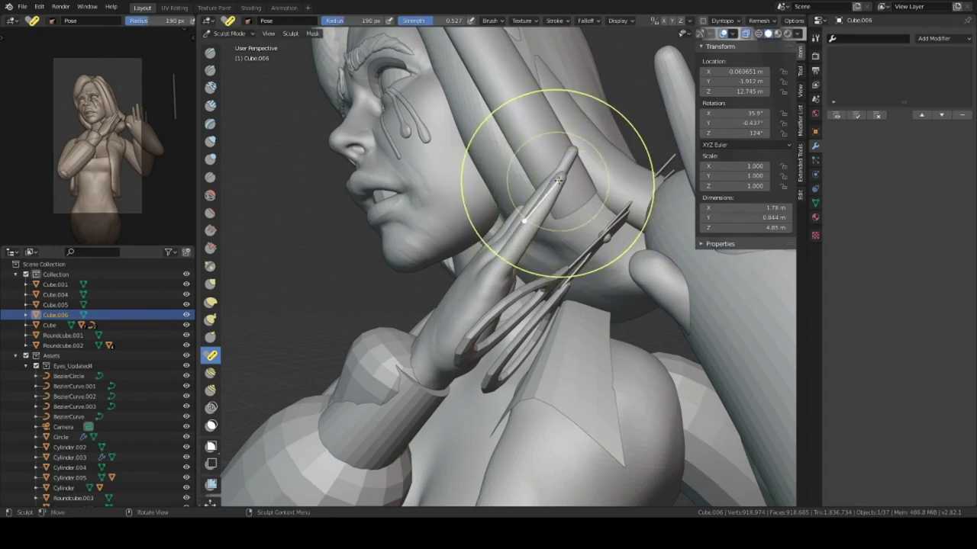
{"action": "middle_click_drag", "start_coordinate": [571, 186], "coordinate": [577, 218]}
{"action": "middle_click_drag", "start_coordinate": [593, 283], "coordinate": [524, 226]}
{"action": "scroll", "coordinate": [524, 225], "scroll_direction": "up", "scroll_amount": 2}
{"action": "scroll", "coordinate": [526, 236], "scroll_direction": "up", "scroll_amount": 3}
{"action": "left_click_drag", "start_coordinate": [471, 247], "coordinate": [519, 174]}
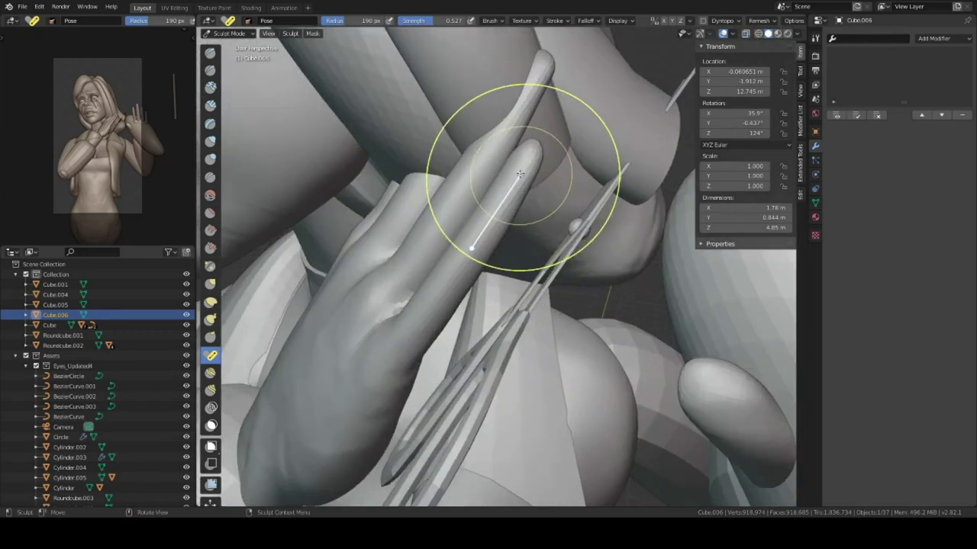
{"action": "left_click", "coordinate": [492, 21]}
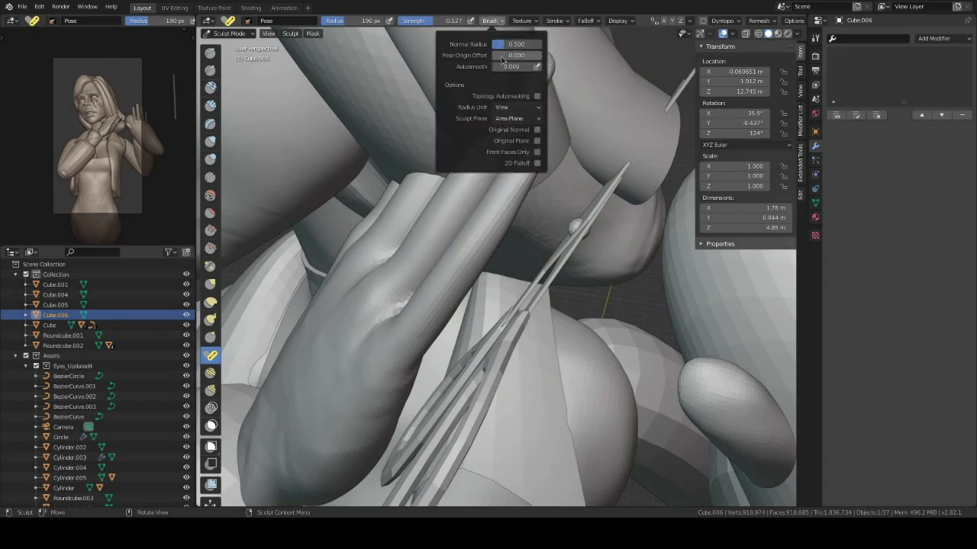
{"action": "left_click_drag", "start_coordinate": [445, 288], "coordinate": [518, 164]}
{"action": "key", "text": "f"}
{"action": "left_click", "coordinate": [548, 145]}
{"action": "mouse_move", "coordinate": [518, 164]}
{"action": "middle_mouse_down"}
{"action": "mouse_move", "coordinate": [526, 186]}
{"action": "mouse_move", "coordinate": [562, 189]}
{"action": "mouse_move", "coordinate": [512, 109]}
{"action": "middle_mouse_up"}
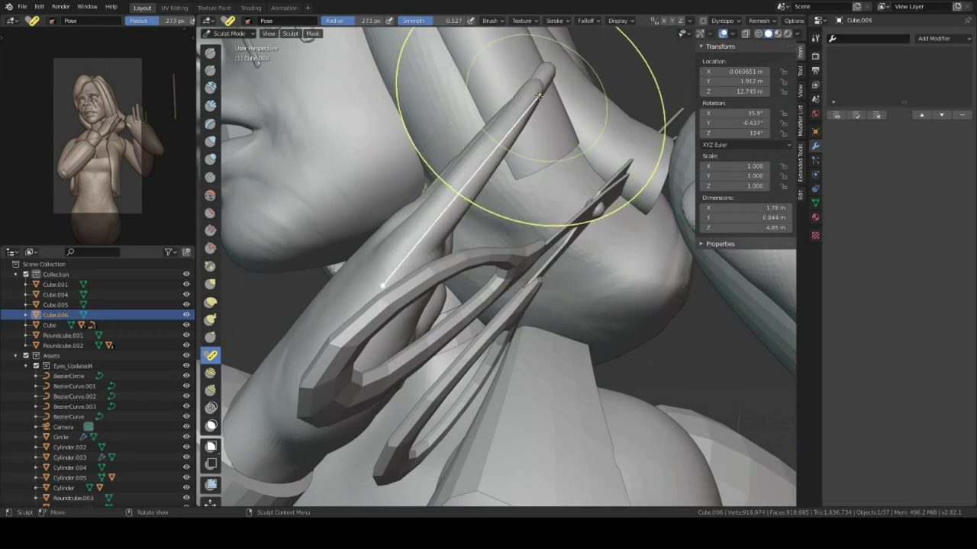
Step: Resize the Pose brush to 208 px and bend the finger down and right toward the scissors
{"action": "key", "text": "f"}
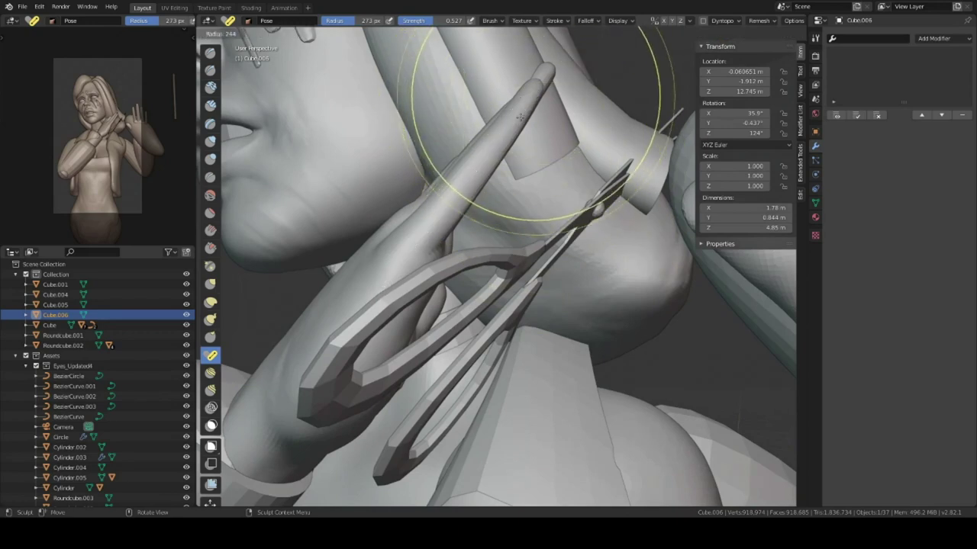
{"action": "left_click", "coordinate": [522, 111]}
{"action": "key", "text": "f"}
{"action": "left_click", "coordinate": [511, 91]}
{"action": "key", "text": "f"}
{"action": "left_click", "coordinate": [536, 93]}
{"action": "mouse_move", "coordinate": [535, 88]}
{"action": "left_mouse_down"}
{"action": "mouse_move", "coordinate": [608, 192]}
{"action": "mouse_move", "coordinate": [624, 267]}
{"action": "left_mouse_up"}
{"action": "mouse_move", "coordinate": [624, 267]}
{"action": "middle_mouse_down"}
{"action": "mouse_move", "coordinate": [590, 237]}
{"action": "mouse_move", "coordinate": [520, 242]}
{"action": "mouse_move", "coordinate": [560, 219]}
{"action": "mouse_move", "coordinate": [503, 107]}
{"action": "middle_mouse_up"}
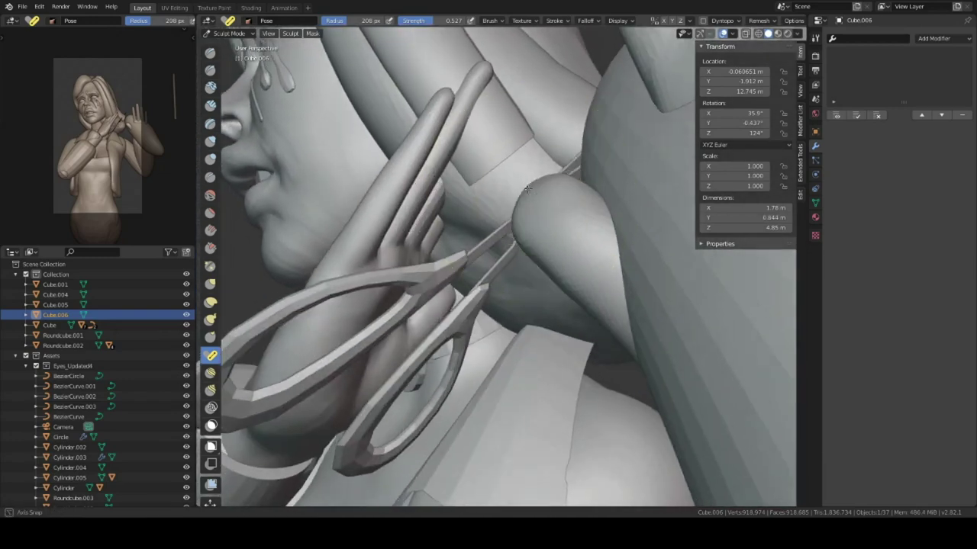
{"action": "mouse_move", "coordinate": [504, 106]}
{"action": "left_mouse_down"}
{"action": "mouse_move", "coordinate": [574, 147]}
{"action": "mouse_move", "coordinate": [611, 238]}
{"action": "mouse_move", "coordinate": [595, 242]}
{"action": "left_mouse_up"}
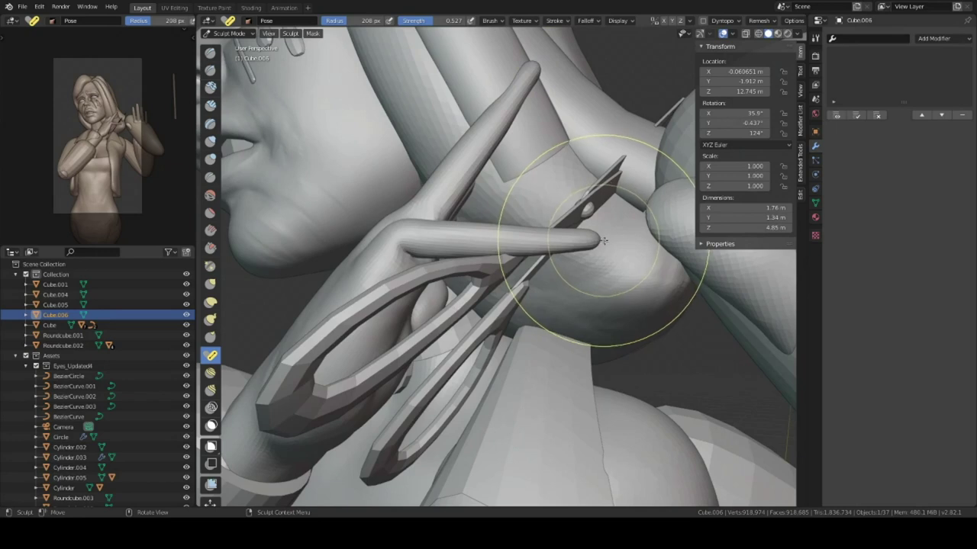
{"action": "key", "text": "s"}
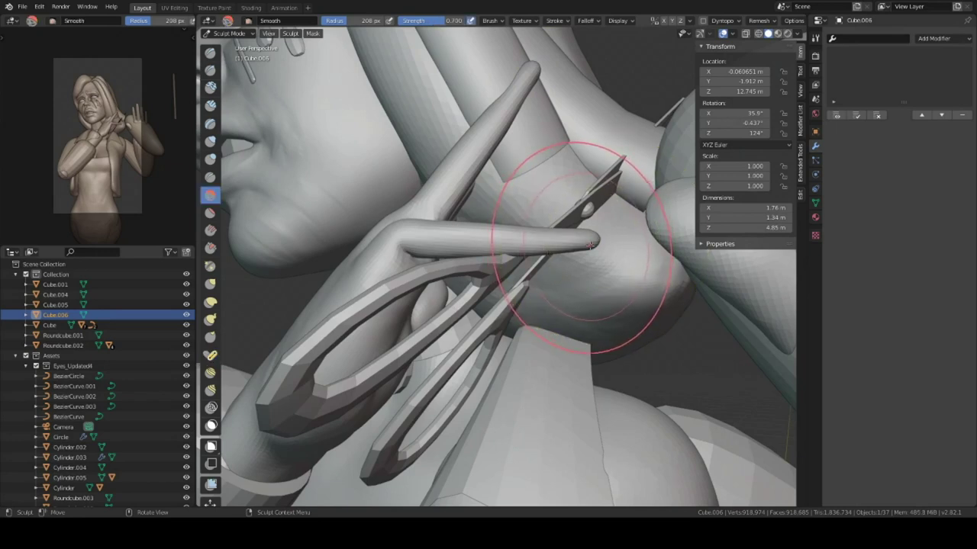
Step: Bend the outer finger down with a 140 px Pose brush, then shrink it to 83 px
{"action": "key", "text": "shift+space"}
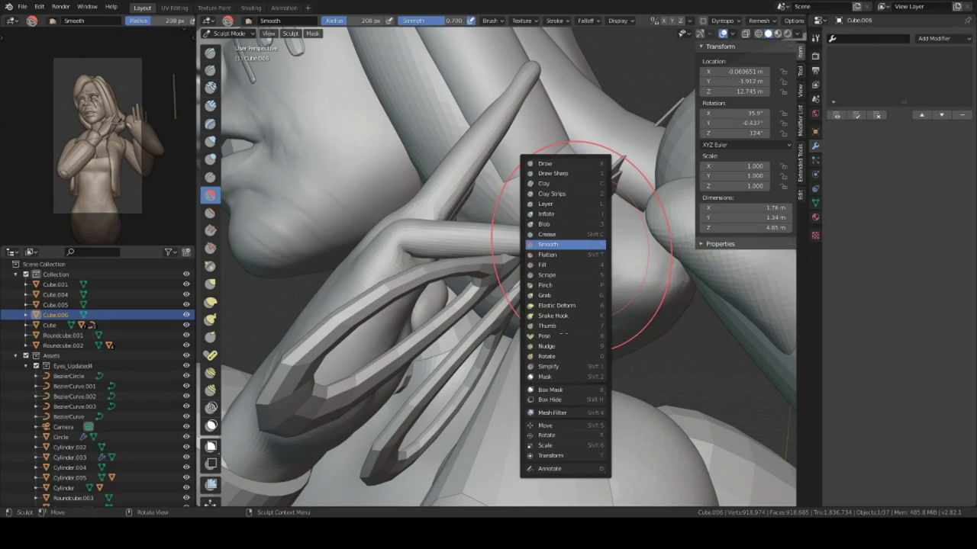
{"action": "left_click", "coordinate": [563, 335]}
{"action": "key", "text": "f"}
{"action": "left_click", "coordinate": [630, 288]}
{"action": "mouse_move", "coordinate": [597, 241]}
{"action": "left_mouse_down"}
{"action": "mouse_move", "coordinate": [541, 344]}
{"action": "mouse_move", "coordinate": [491, 360]}
{"action": "left_mouse_up"}
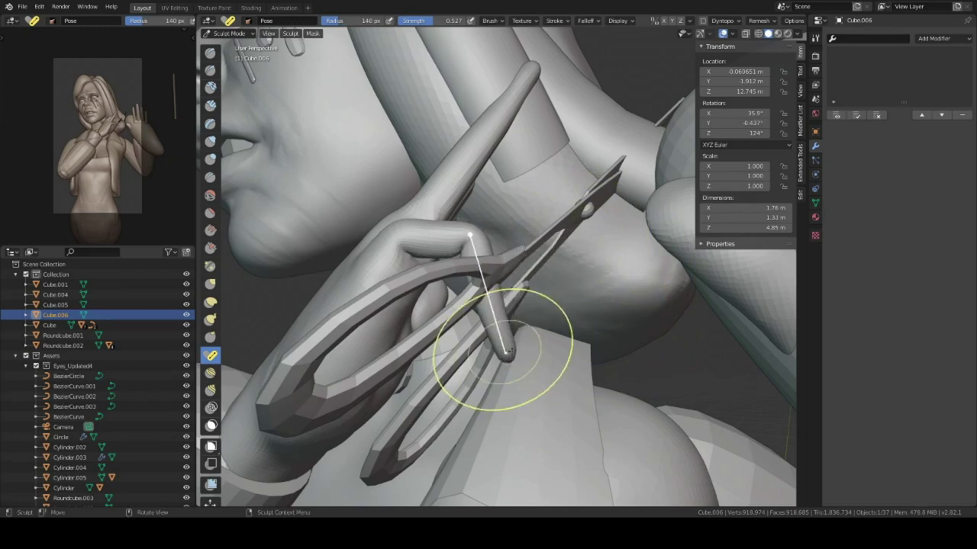
{"action": "key", "text": "f"}
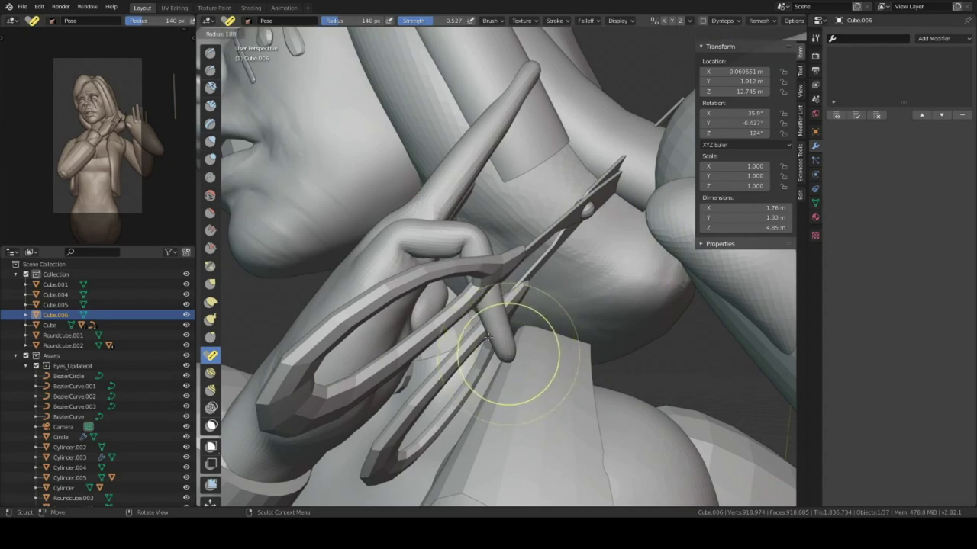
{"action": "left_click", "coordinate": [498, 347]}
{"action": "key", "text": "f"}
{"action": "left_click", "coordinate": [496, 343]}
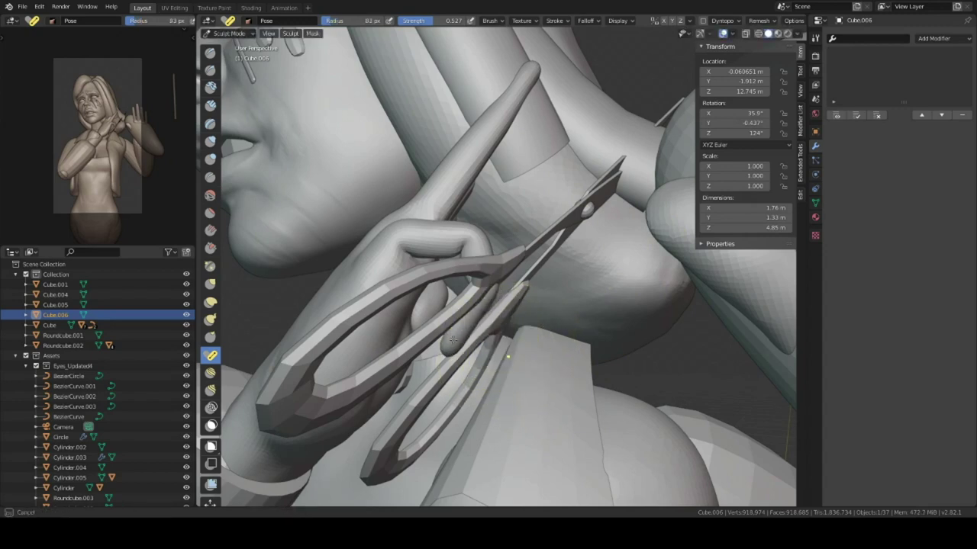
{"action": "left_click", "coordinate": [500, 21]}
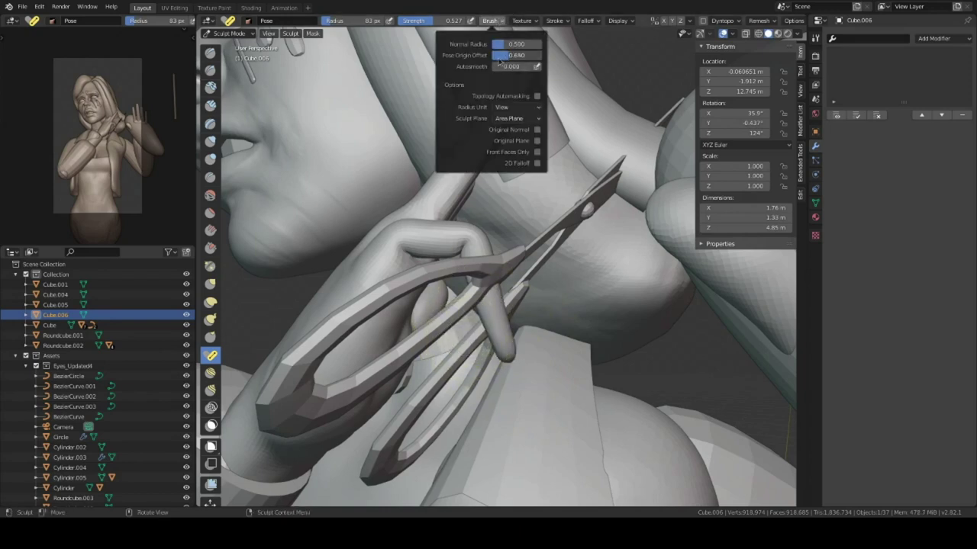
{"action": "key", "text": "ctrl+z"}
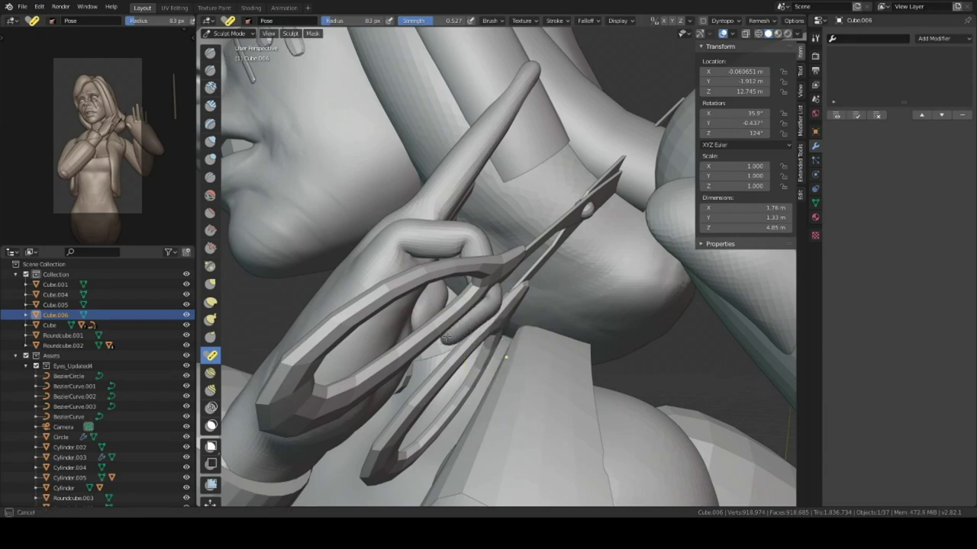
Step: Isolate the hand in local view and pose the finger across the palm with a 162–193 px brush
{"action": "mouse_move", "coordinate": [467, 327]}
{"action": "middle_mouse_down"}
{"action": "mouse_move", "coordinate": [510, 285]}
{"action": "mouse_move", "coordinate": [446, 329]}
{"action": "middle_mouse_up"}
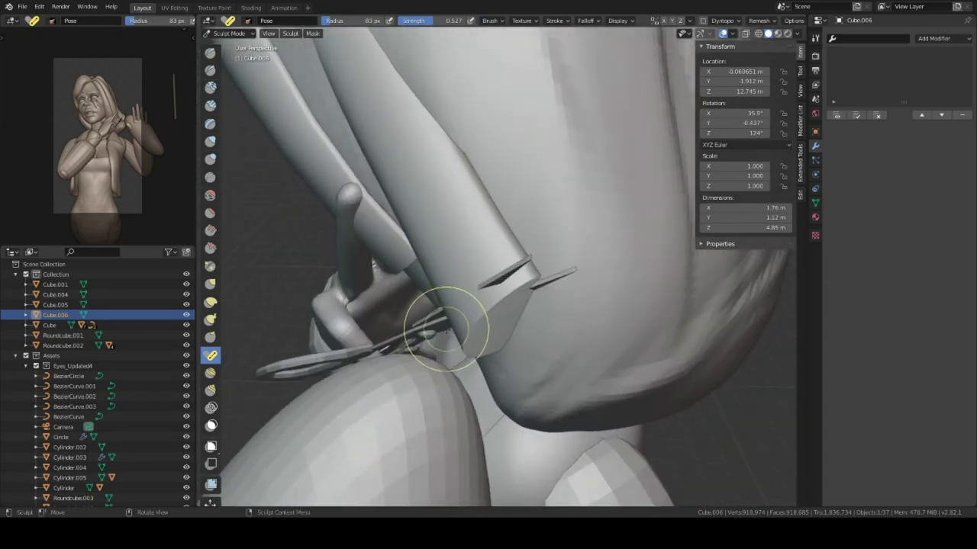
{"action": "key", "text": "KP_Divide"}
{"action": "scroll", "coordinate": [464, 333], "scroll_direction": "up", "scroll_amount": 3}
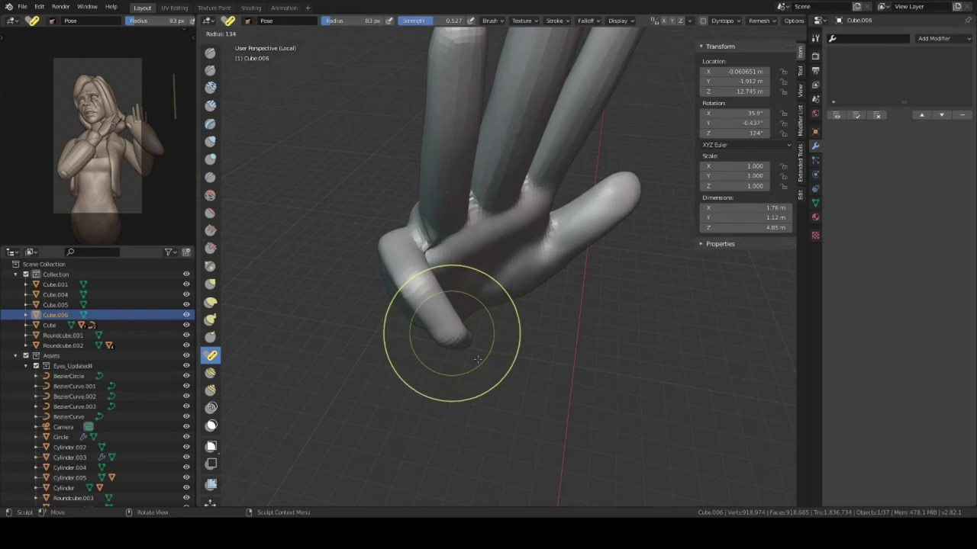
{"action": "left_click", "coordinate": [474, 356]}
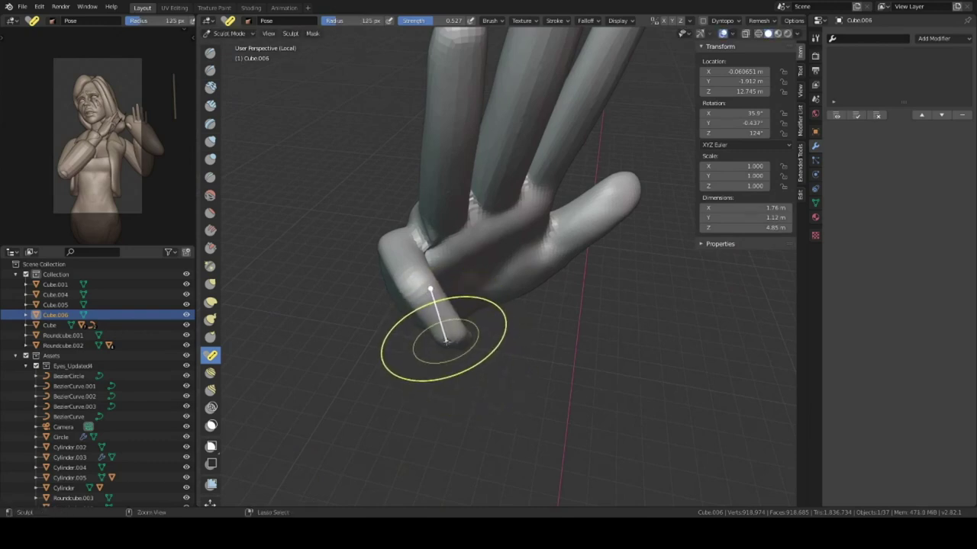
{"action": "key", "text": "f"}
{"action": "left_click", "coordinate": [453, 335]}
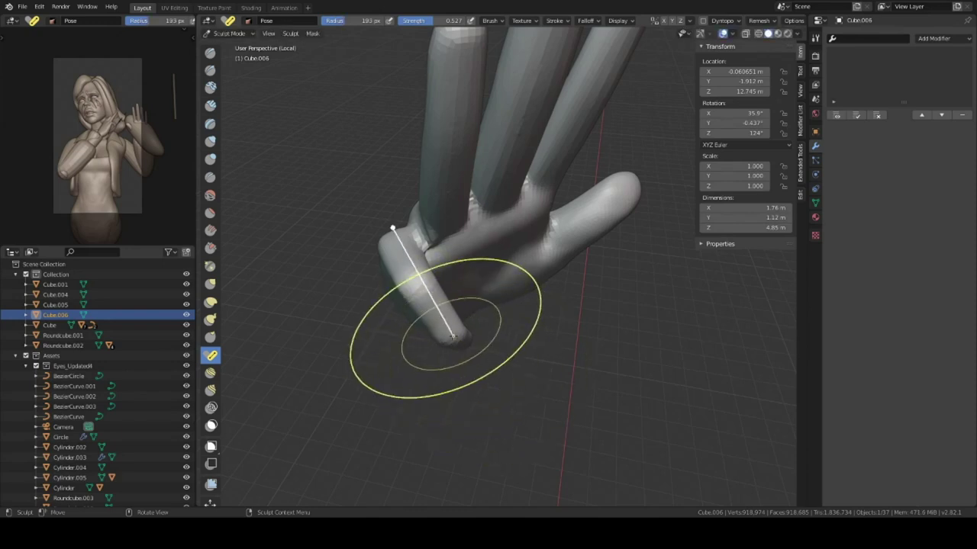
{"action": "left_click_drag", "start_coordinate": [457, 342], "coordinate": [458, 343]}
{"action": "key", "text": "ctrl+z"}
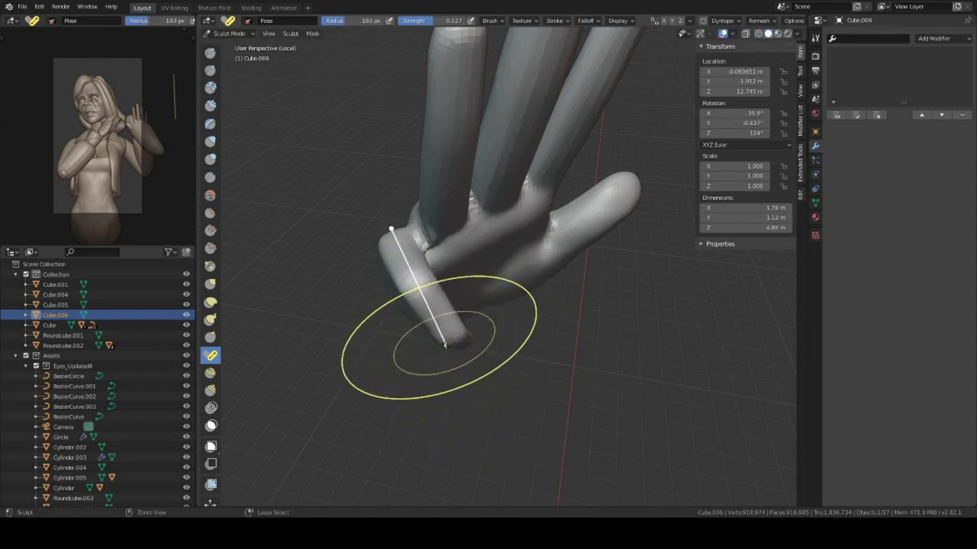
{"action": "key", "text": "f"}
{"action": "left_click", "coordinate": [447, 344]}
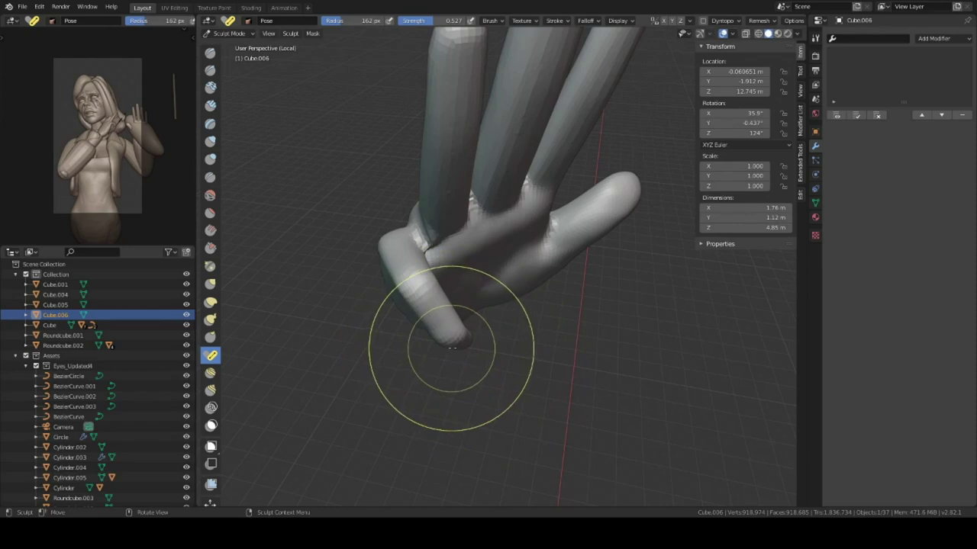
{"action": "mouse_move", "coordinate": [449, 351]}
{"action": "middle_mouse_down"}
{"action": "mouse_move", "coordinate": [447, 255]}
{"action": "mouse_move", "coordinate": [468, 333]}
{"action": "middle_mouse_up"}
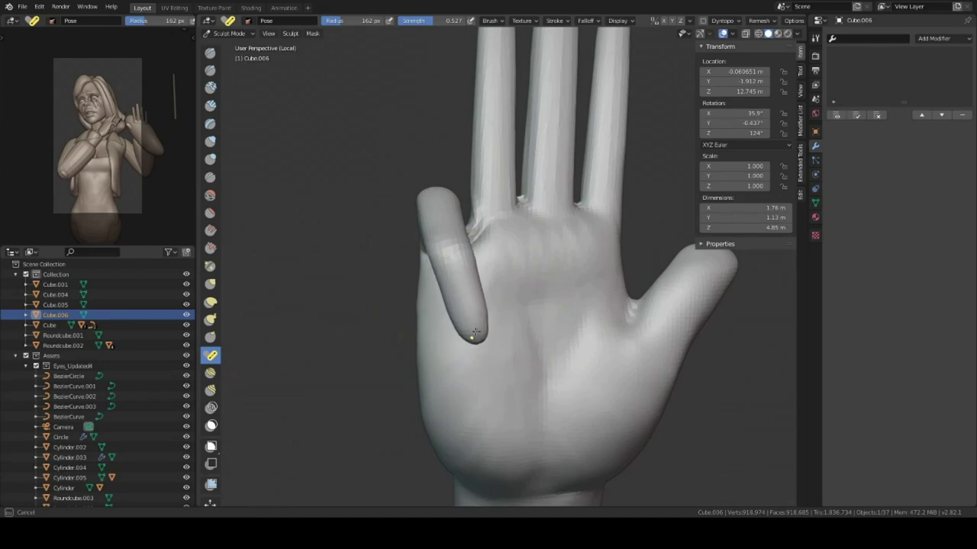
Step: Switch to the Elastic Deform brush and reshape the curled finger from a side view
{"action": "scroll", "coordinate": [474, 309], "scroll_direction": "down", "scroll_amount": 3}
{"action": "middle_click_drag", "start_coordinate": [474, 309], "coordinate": [550, 254]}
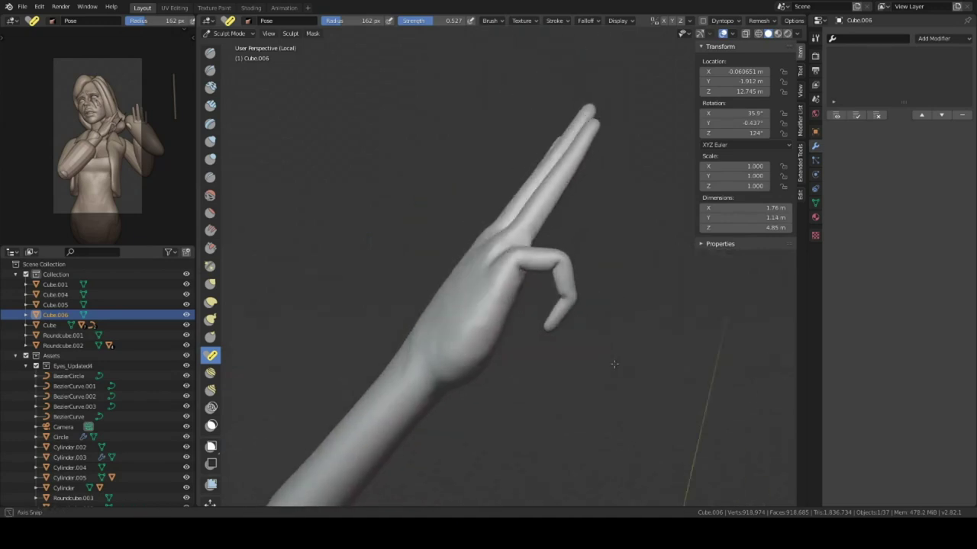
{"action": "scroll", "coordinate": [550, 254], "scroll_direction": "up", "scroll_amount": 2}
{"action": "scroll", "coordinate": [550, 254], "scroll_direction": "up", "scroll_amount": 2}
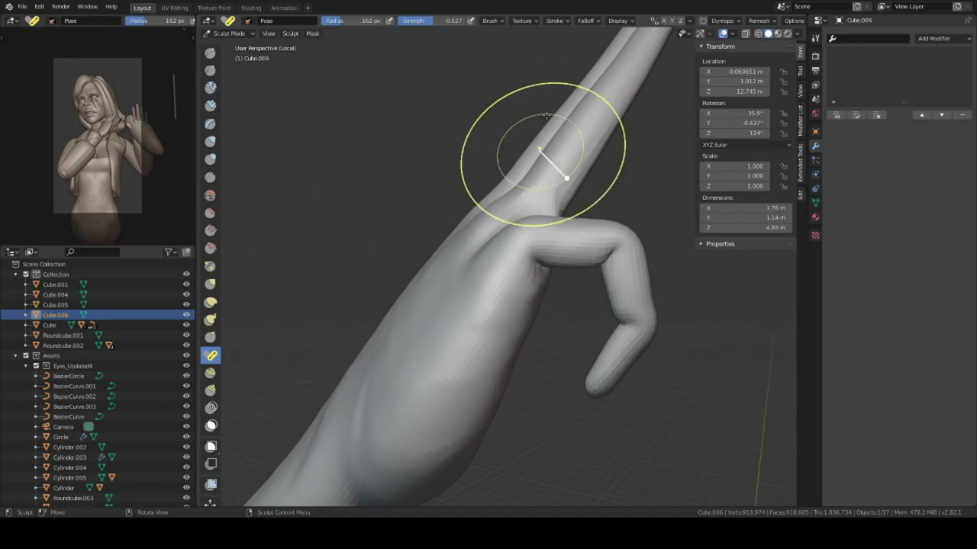
{"action": "key", "text": "shift+space"}
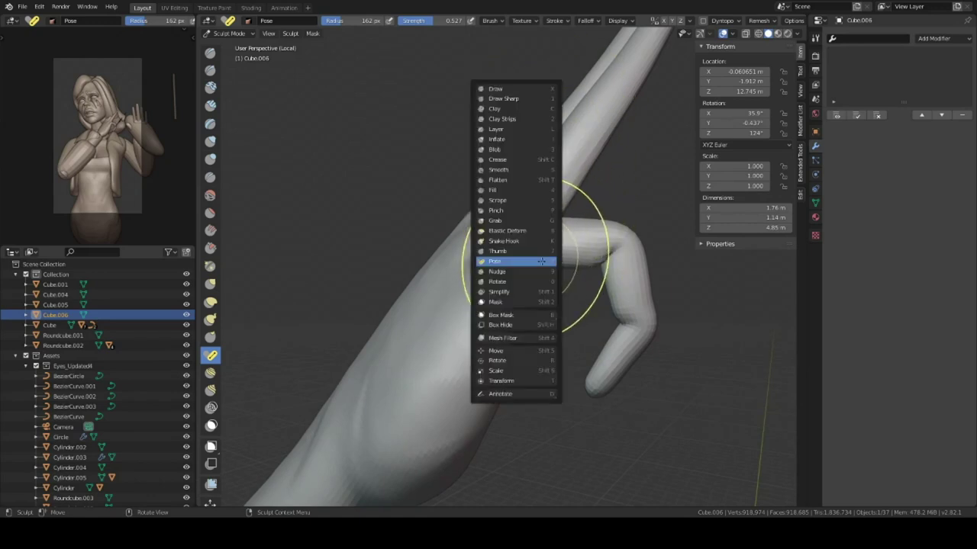
{"action": "left_click", "coordinate": [537, 253]}
{"action": "left_click_drag", "start_coordinate": [542, 275], "coordinate": [541, 282]}
Step: Shrink the brush to 121 px and elastically deform the thumb from the front
{"action": "key", "text": "f"}
{"action": "left_click", "coordinate": [543, 274]}
{"action": "scroll", "coordinate": [541, 257], "scroll_direction": "down", "scroll_amount": 3}
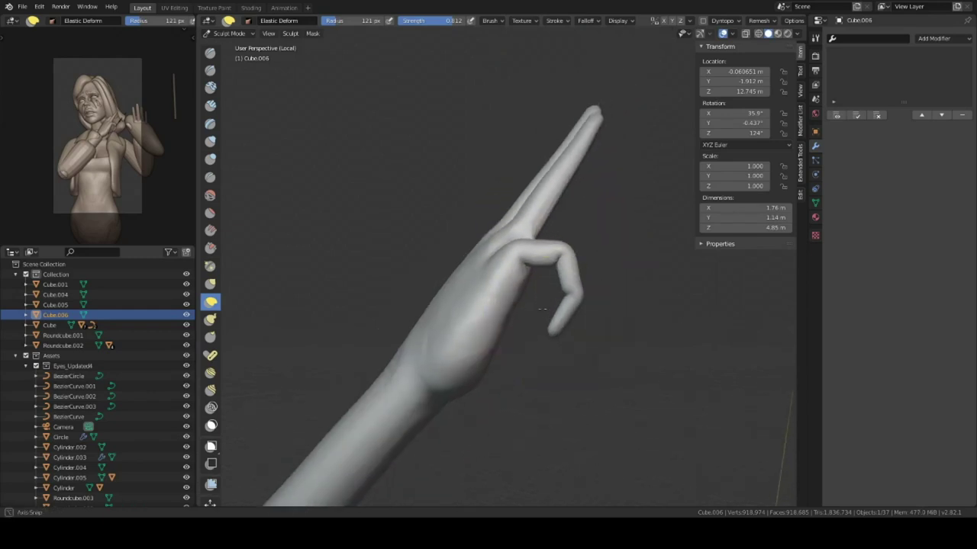
{"action": "middle_click_drag", "start_coordinate": [541, 258], "coordinate": [431, 325]}
{"action": "scroll", "coordinate": [431, 324], "scroll_direction": "up", "scroll_amount": 3}
{"action": "left_click_drag", "start_coordinate": [464, 280], "coordinate": [432, 282]}
Step: Reduce the brush to 59 px and refine the curled finger's bend from several angles
{"action": "mouse_move", "coordinate": [432, 282]}
{"action": "middle_mouse_down"}
{"action": "mouse_move", "coordinate": [503, 305]}
{"action": "mouse_move", "coordinate": [471, 334]}
{"action": "mouse_move", "coordinate": [458, 403]}
{"action": "middle_mouse_up"}
{"action": "mouse_move", "coordinate": [459, 403]}
{"action": "left_mouse_down"}
{"action": "mouse_move", "coordinate": [487, 363]}
{"action": "mouse_move", "coordinate": [463, 402]}
{"action": "left_mouse_up"}
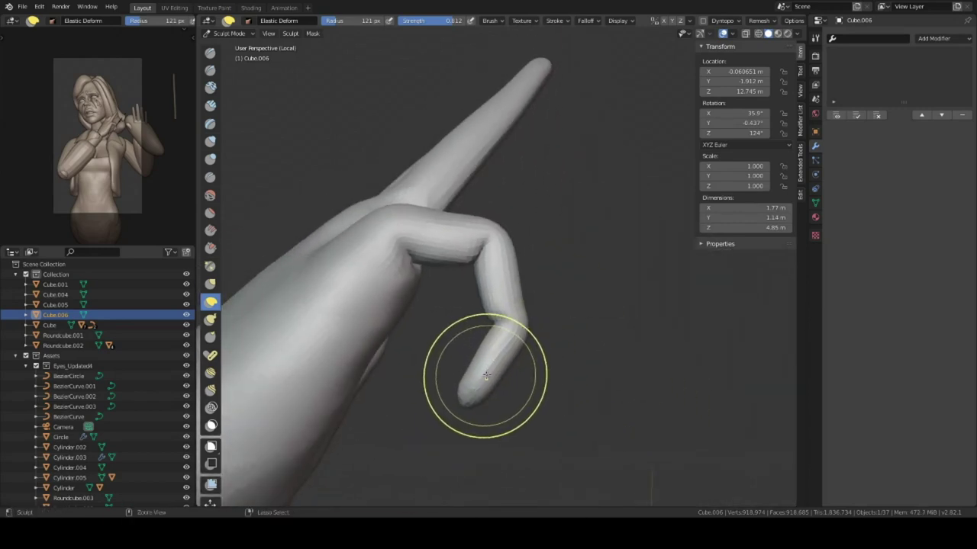
{"action": "left_click", "coordinate": [460, 392]}
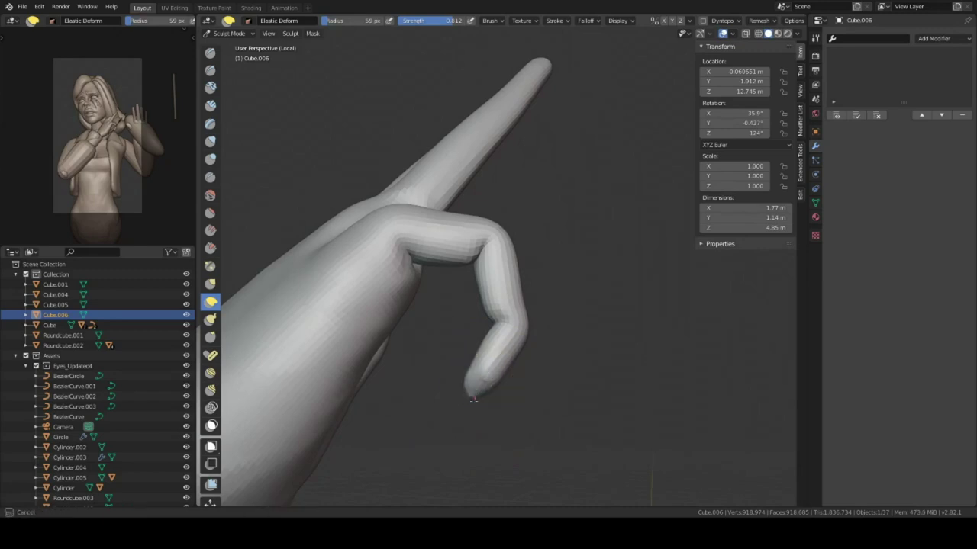
{"action": "middle_click_drag", "start_coordinate": [488, 379], "coordinate": [590, 351]}
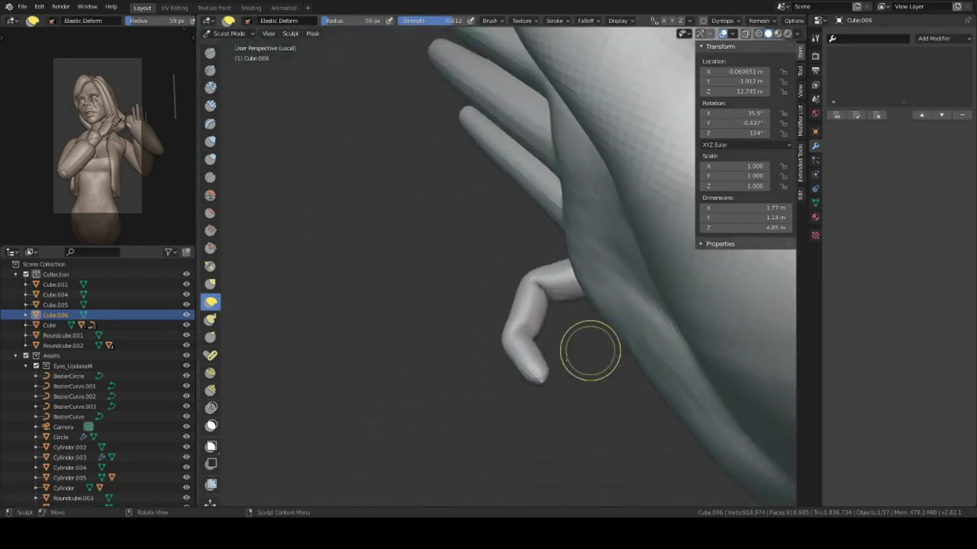
{"action": "mouse_move", "coordinate": [547, 374]}
{"action": "middle_mouse_down"}
{"action": "mouse_move", "coordinate": [633, 381]}
{"action": "mouse_move", "coordinate": [538, 372]}
{"action": "mouse_move", "coordinate": [534, 359]}
{"action": "mouse_move", "coordinate": [571, 279]}
{"action": "mouse_move", "coordinate": [541, 264]}
{"action": "mouse_move", "coordinate": [540, 196]}
{"action": "middle_mouse_up"}
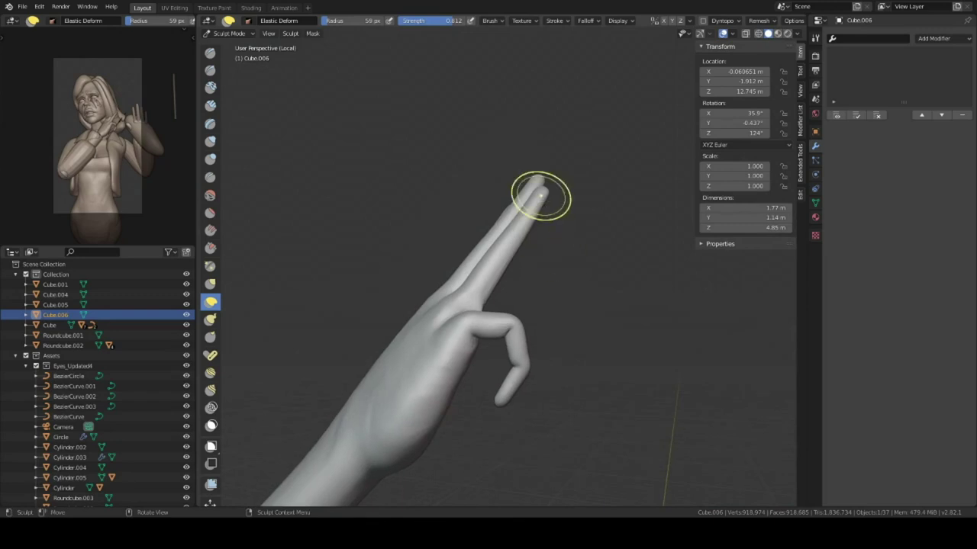
{"action": "key", "text": "shift+space"}
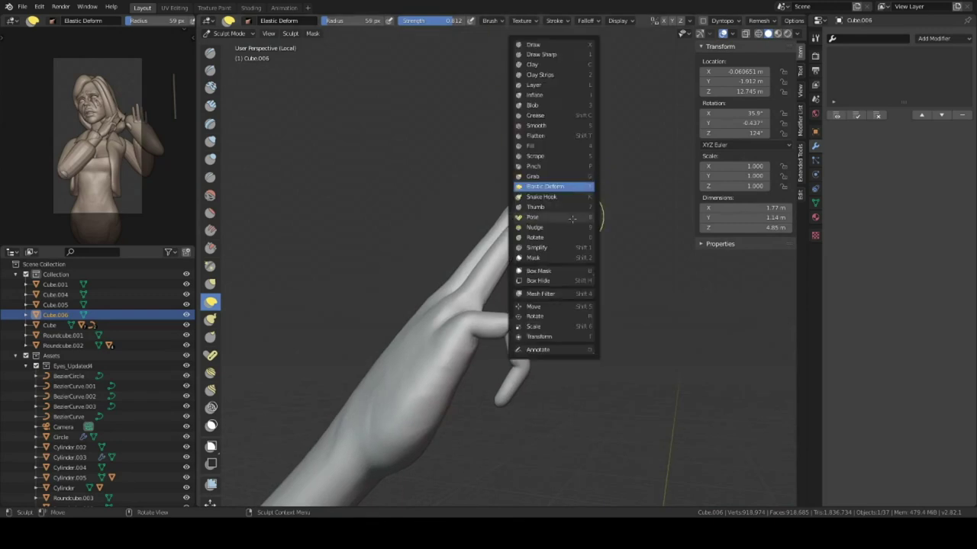
Step: Switch back to the Pose brush and enlarge its radius to 265 px
{"action": "left_click", "coordinate": [571, 219]}
{"action": "mouse_move", "coordinate": [535, 260]}
{"action": "middle_mouse_down"}
{"action": "mouse_move", "coordinate": [522, 298]}
{"action": "mouse_move", "coordinate": [526, 278]}
{"action": "middle_mouse_up"}
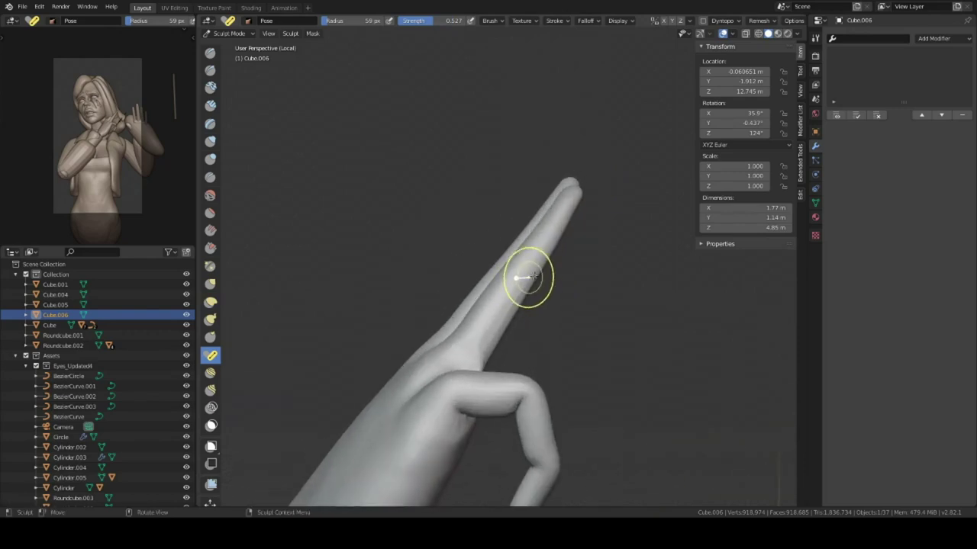
{"action": "left_click", "coordinate": [572, 292]}
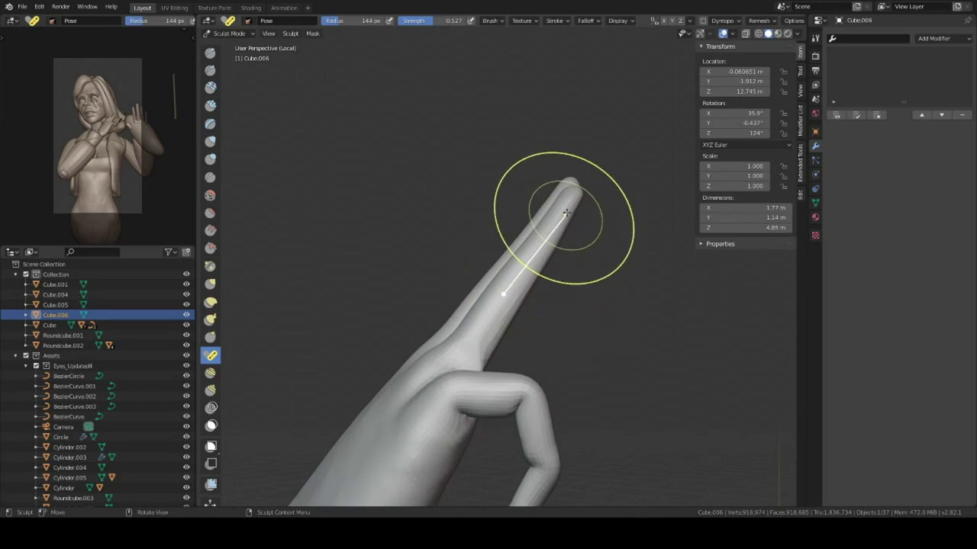
{"action": "key", "text": "f"}
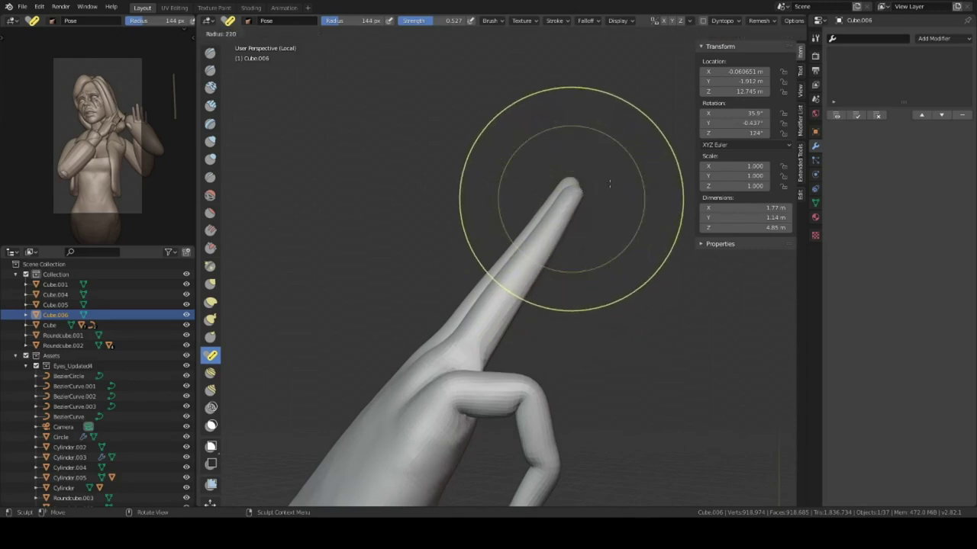
{"action": "left_click", "coordinate": [665, 218]}
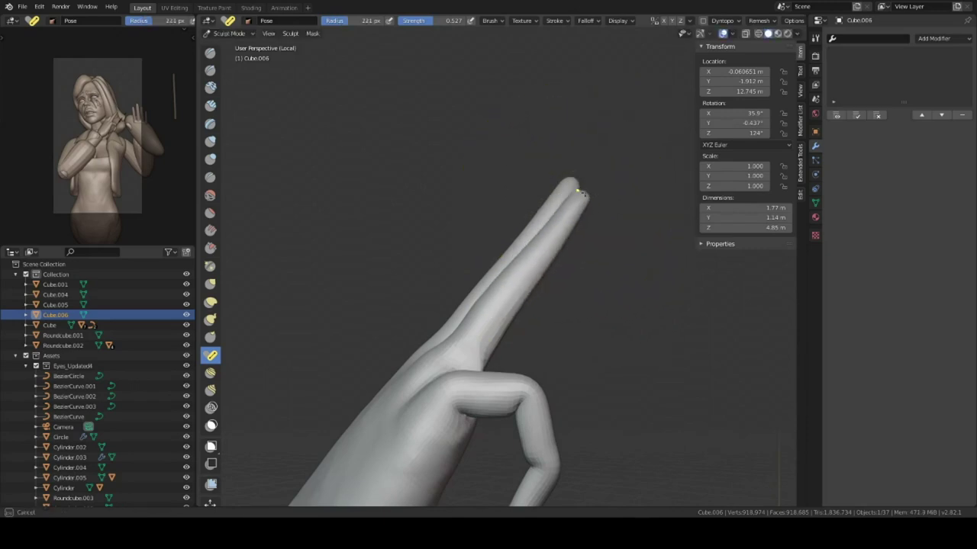
{"action": "key", "text": "f"}
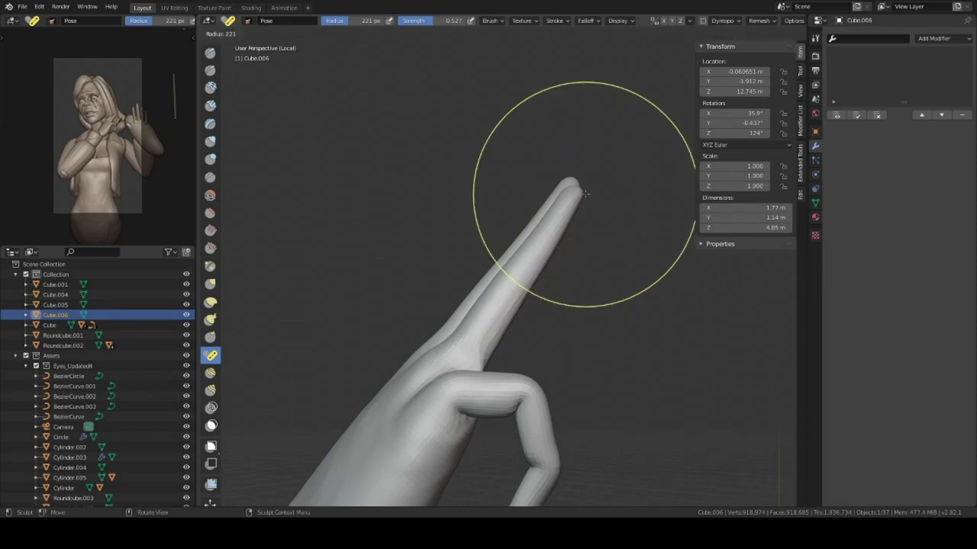
{"action": "left_click", "coordinate": [643, 180]}
Step: Fold the middle finger onto the raised index finger, leaving the radius at 207 px
{"action": "left_click_drag", "start_coordinate": [573, 195], "coordinate": [561, 200]}
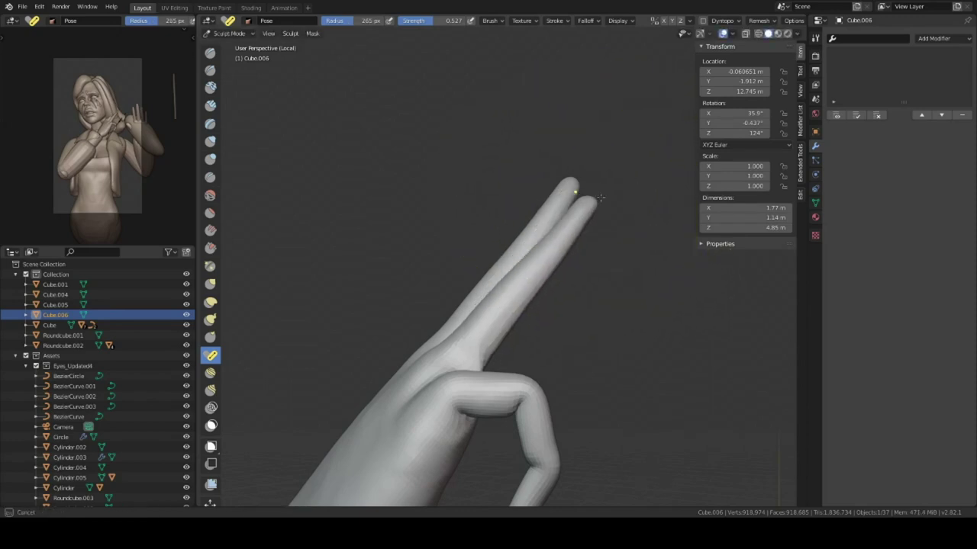
{"action": "mouse_move", "coordinate": [560, 200]}
{"action": "middle_mouse_down"}
{"action": "mouse_move", "coordinate": [544, 329]}
{"action": "mouse_move", "coordinate": [565, 212]}
{"action": "mouse_move", "coordinate": [556, 209]}
{"action": "mouse_move", "coordinate": [594, 191]}
{"action": "middle_mouse_up"}
{"action": "scroll", "coordinate": [565, 212], "scroll_direction": "up", "scroll_amount": 4}
{"action": "left_click_drag", "start_coordinate": [595, 192], "coordinate": [650, 275]}
{"action": "key", "text": "ctrl+z"}
{"action": "key", "text": "ctrl+z"}
{"action": "left_click_drag", "start_coordinate": [434, 345], "coordinate": [551, 167]}
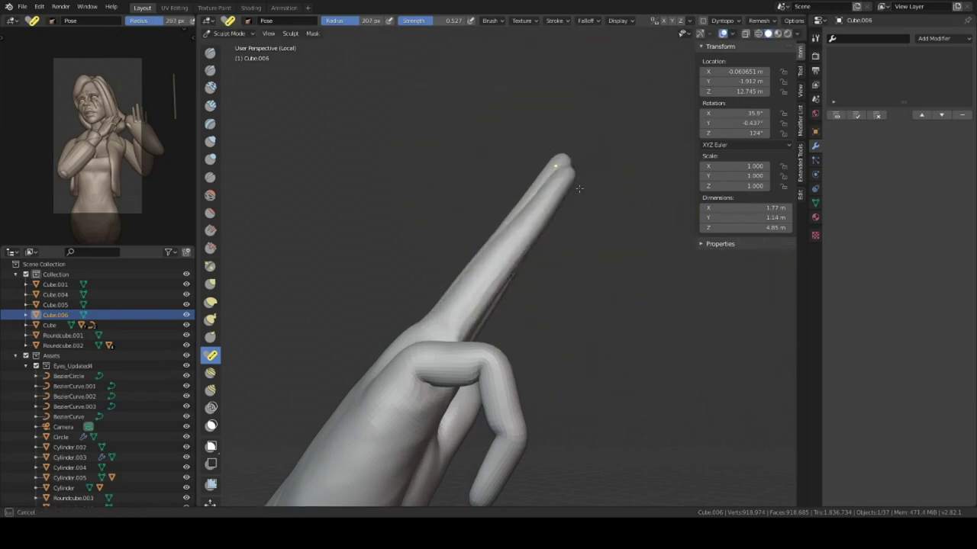
Step: Open the Pose brush settings and bend the sideways finger downward
{"action": "middle_click_drag", "start_coordinate": [558, 263], "coordinate": [490, 359]}
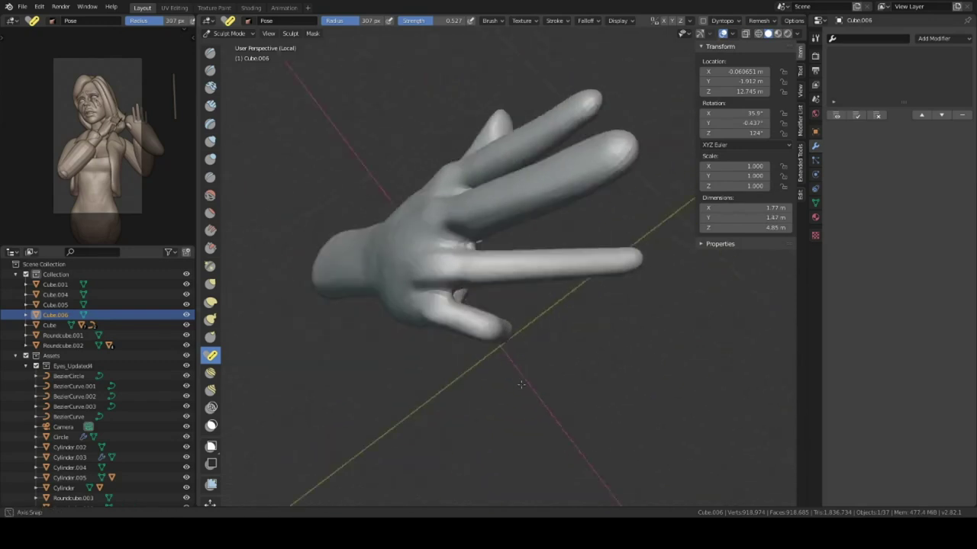
{"action": "mouse_move", "coordinate": [460, 252]}
{"action": "left_mouse_down"}
{"action": "mouse_move", "coordinate": [645, 336]}
{"action": "mouse_move", "coordinate": [631, 365]}
{"action": "left_mouse_up"}
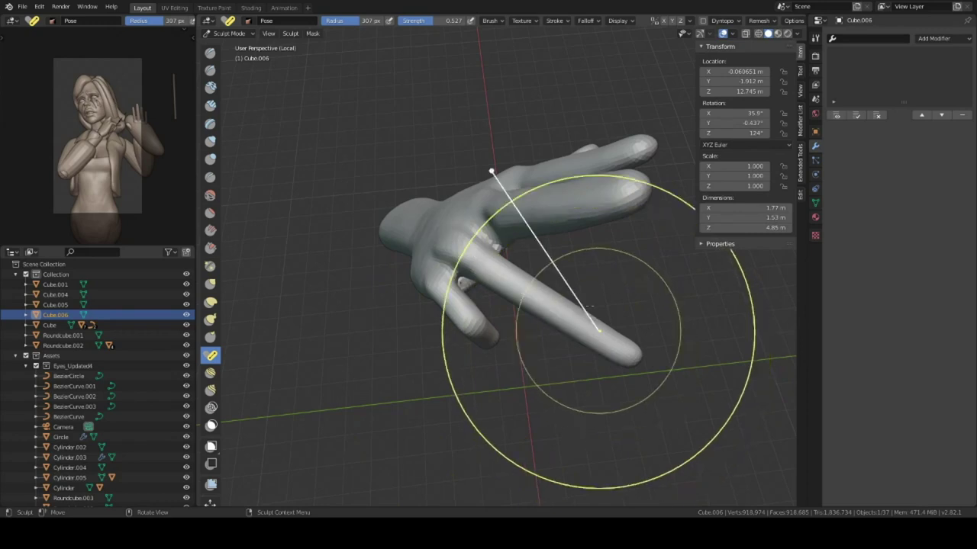
{"action": "left_click", "coordinate": [498, 22]}
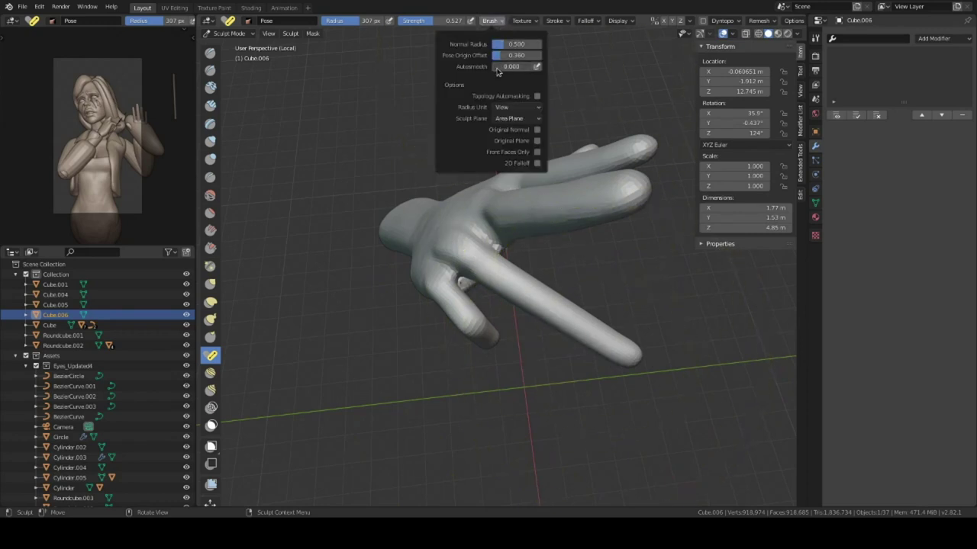
{"action": "mouse_move", "coordinate": [497, 192]}
{"action": "middle_mouse_down"}
{"action": "mouse_move", "coordinate": [581, 317]}
{"action": "mouse_move", "coordinate": [632, 276]}
{"action": "middle_mouse_up"}
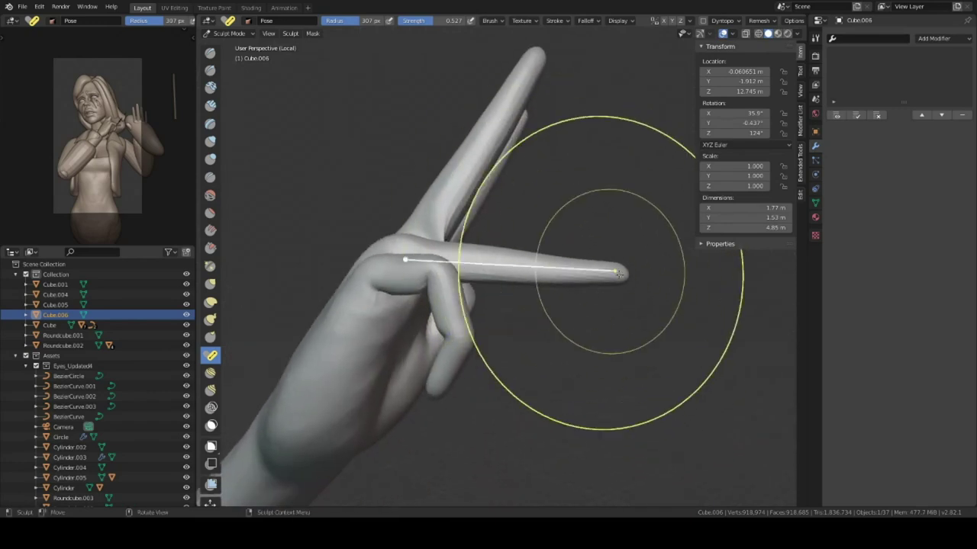
{"action": "left_click_drag", "start_coordinate": [624, 275], "coordinate": [608, 342]}
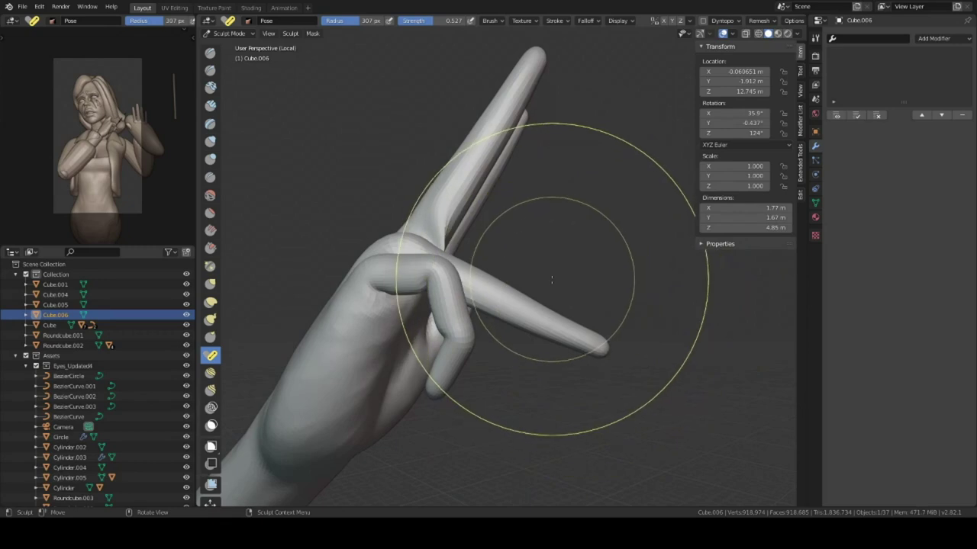
Step: Rotate the finger back up to horizontal and tilt it slightly from its knuckle
{"action": "middle_click_drag", "start_coordinate": [514, 305], "coordinate": [563, 276]}
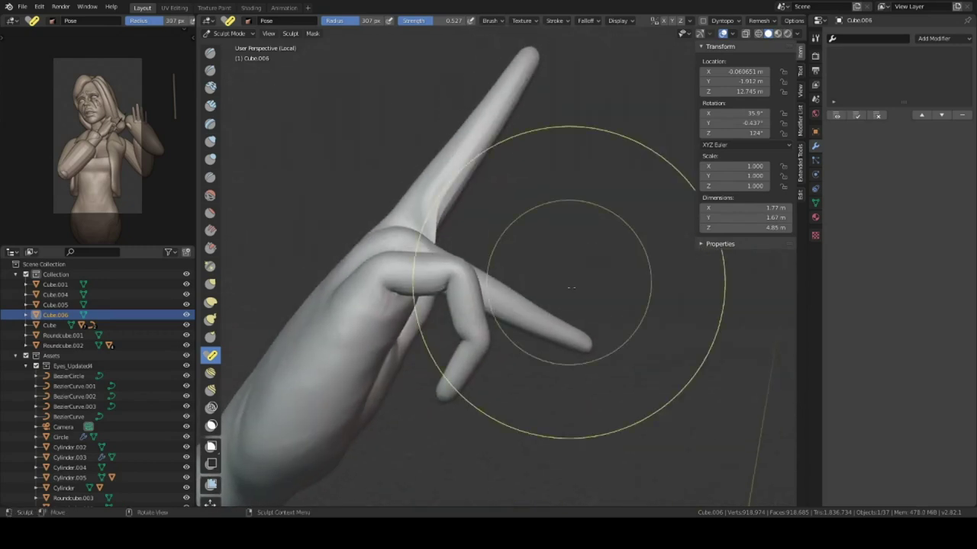
{"action": "left_click_drag", "start_coordinate": [589, 345], "coordinate": [601, 265]}
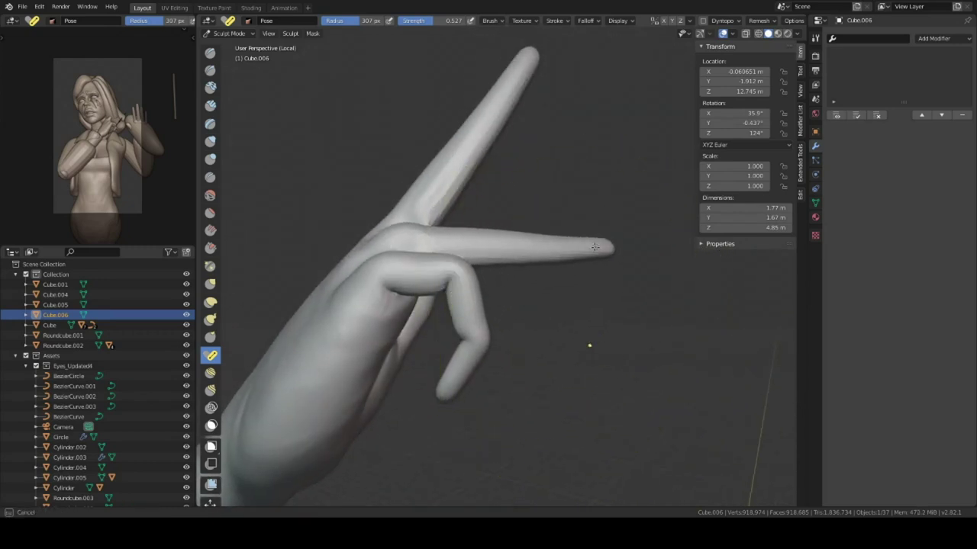
{"action": "middle_click_drag", "start_coordinate": [594, 247], "coordinate": [536, 242]}
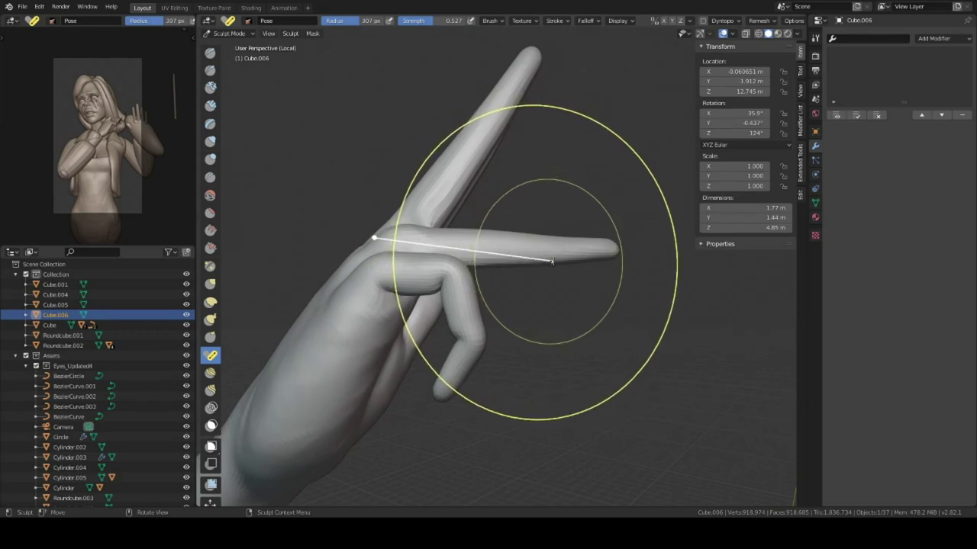
{"action": "middle_click_drag", "start_coordinate": [556, 271], "coordinate": [560, 264]}
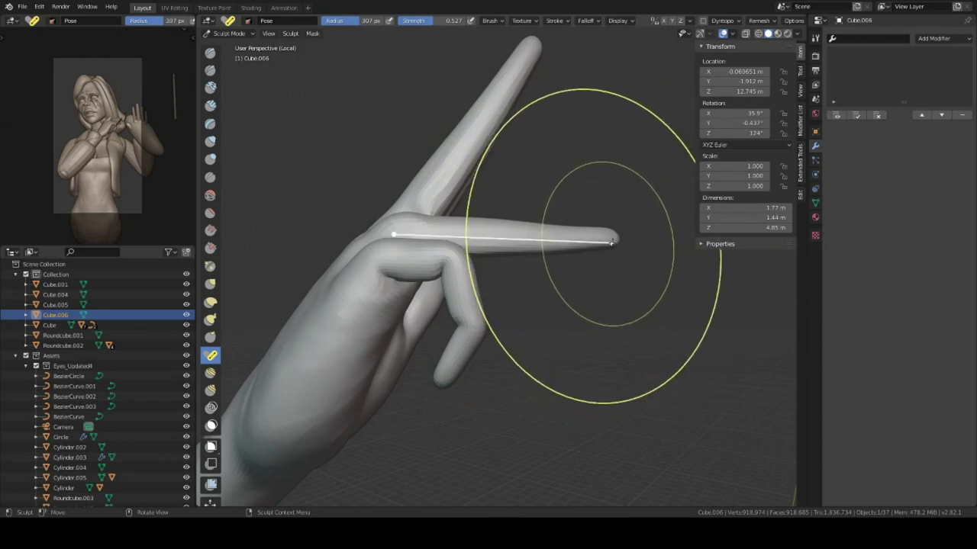
{"action": "left_click_drag", "start_coordinate": [613, 240], "coordinate": [612, 243]}
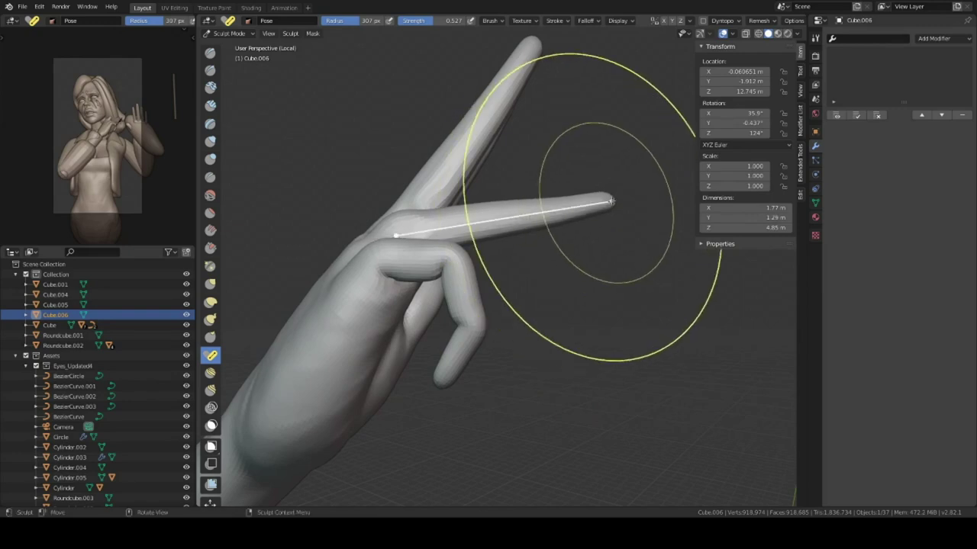
Step: Shrink the Pose brush radius to 230 px, then to 169 px
{"action": "key", "text": "f"}
{"action": "left_click", "coordinate": [606, 202]}
{"action": "key", "text": "f"}
{"action": "left_click", "coordinate": [609, 199]}
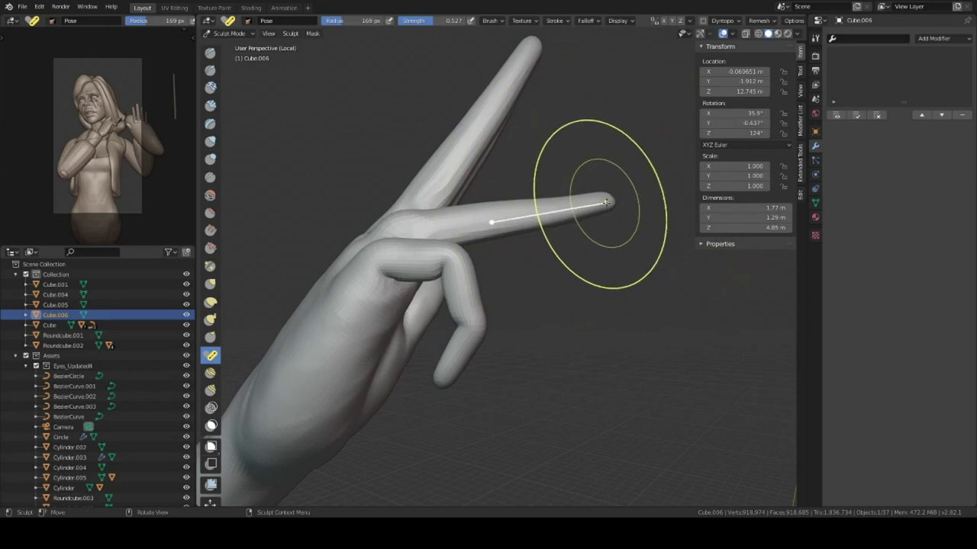
Step: Curl the sideways finger down at its tip and knuckle into a hook, checking from several angles
{"action": "left_click_drag", "start_coordinate": [607, 202], "coordinate": [615, 218]}
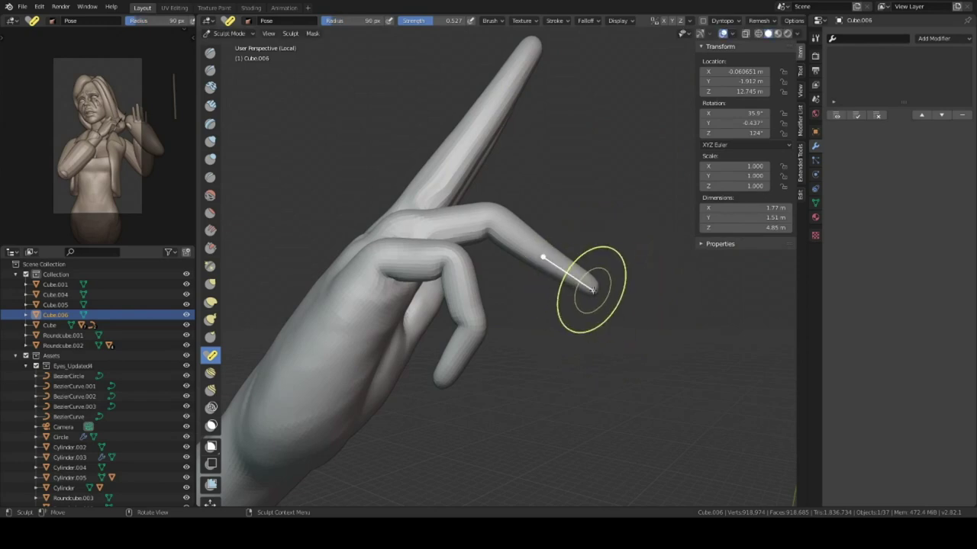
{"action": "mouse_move", "coordinate": [527, 314]}
{"action": "middle_mouse_down"}
{"action": "mouse_move", "coordinate": [443, 373]}
{"action": "mouse_move", "coordinate": [519, 332]}
{"action": "middle_mouse_up"}
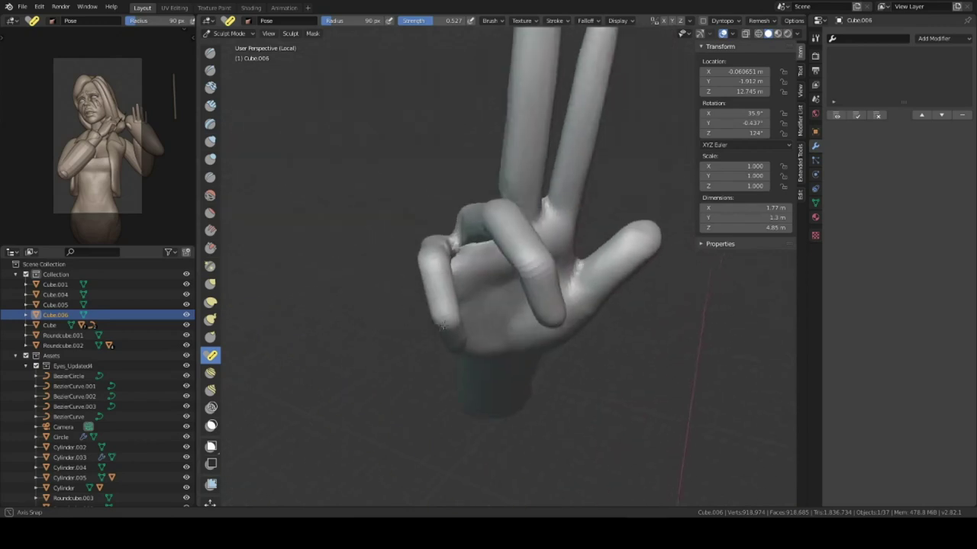
{"action": "mouse_move", "coordinate": [567, 289]}
{"action": "middle_mouse_down"}
{"action": "mouse_move", "coordinate": [585, 343]}
{"action": "mouse_move", "coordinate": [627, 251]}
{"action": "middle_mouse_up"}
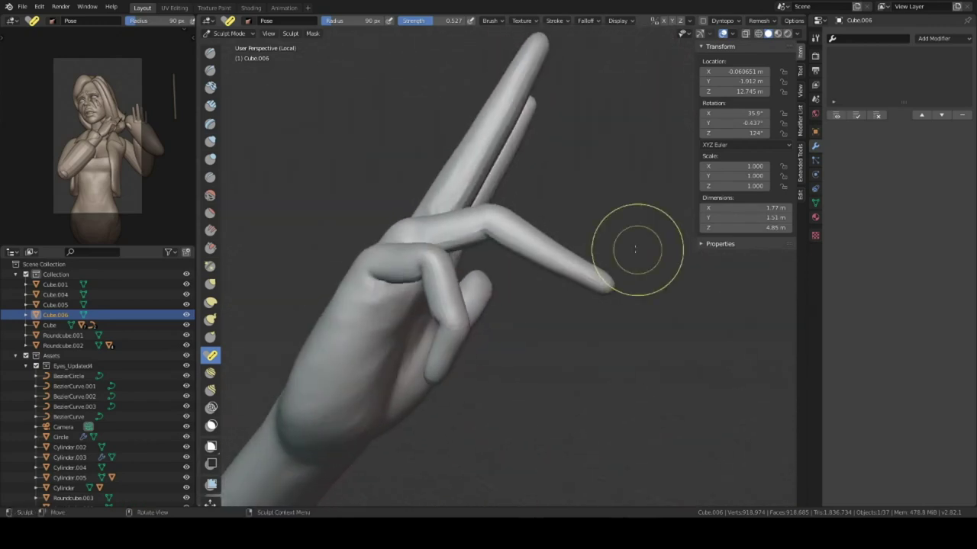
{"action": "left_click_drag", "start_coordinate": [603, 302], "coordinate": [556, 328]}
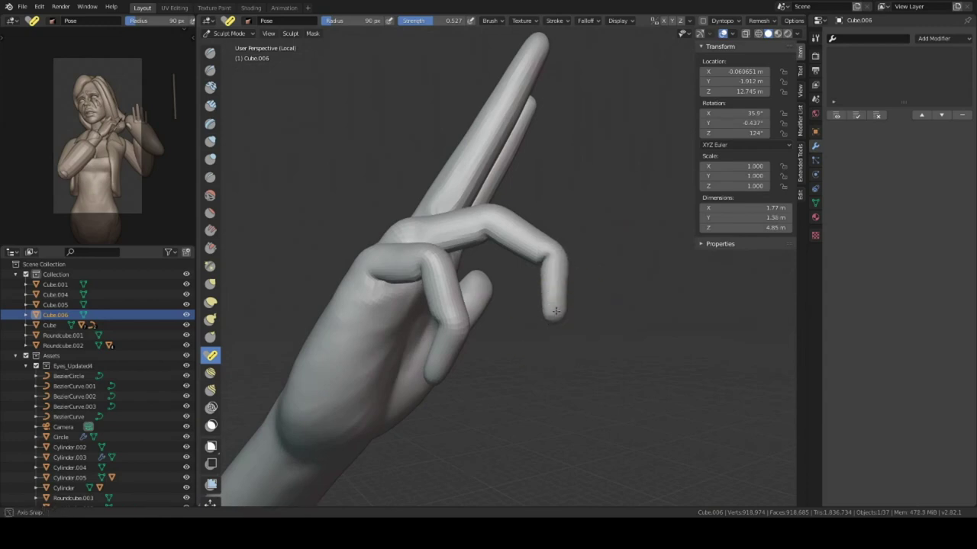
{"action": "middle_click_drag", "start_coordinate": [555, 311], "coordinate": [482, 300]}
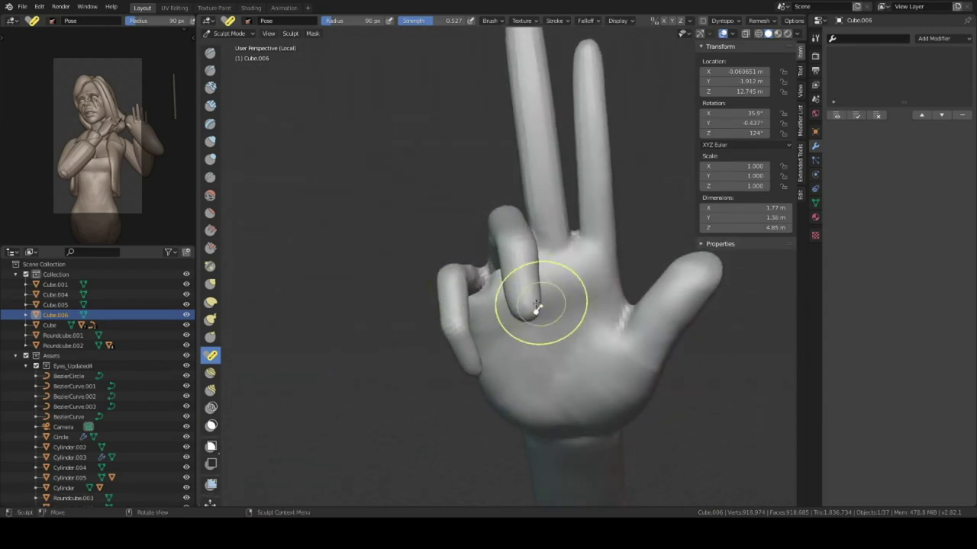
{"action": "mouse_move", "coordinate": [534, 306]}
{"action": "middle_mouse_down"}
{"action": "mouse_move", "coordinate": [555, 272]}
{"action": "mouse_move", "coordinate": [537, 186]}
{"action": "mouse_move", "coordinate": [489, 228]}
{"action": "mouse_move", "coordinate": [636, 157]}
{"action": "middle_mouse_up"}
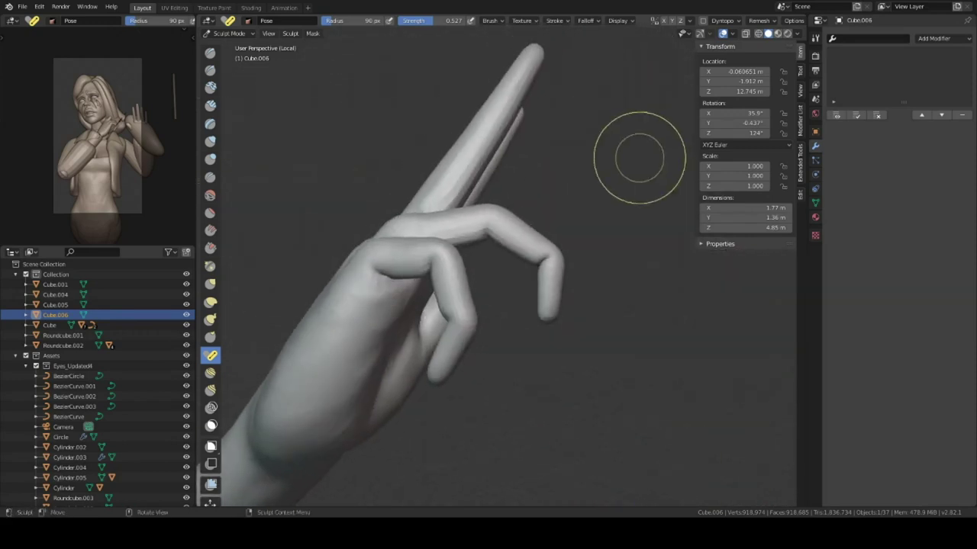
{"action": "mouse_move", "coordinate": [564, 252]}
{"action": "middle_mouse_down"}
{"action": "mouse_move", "coordinate": [584, 265]}
{"action": "mouse_move", "coordinate": [567, 270]}
{"action": "middle_mouse_up"}
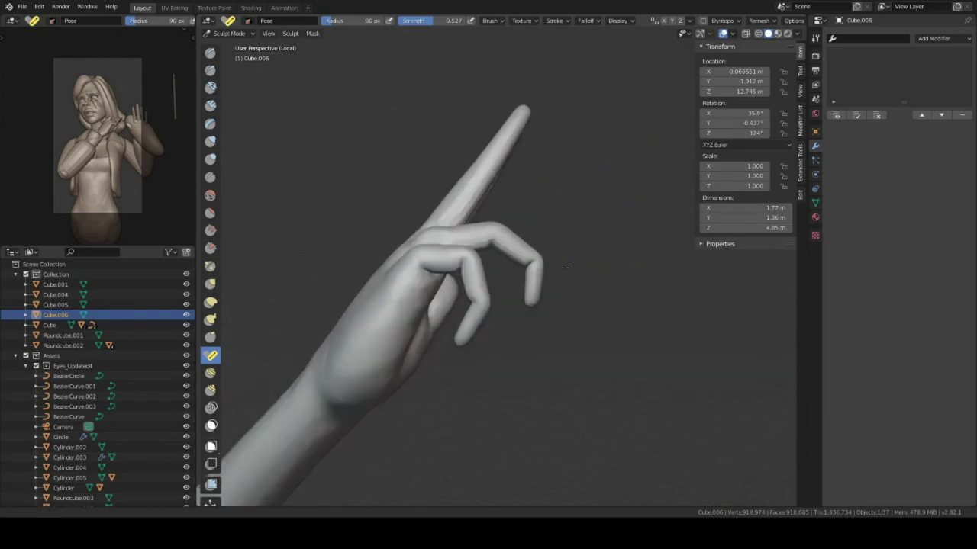
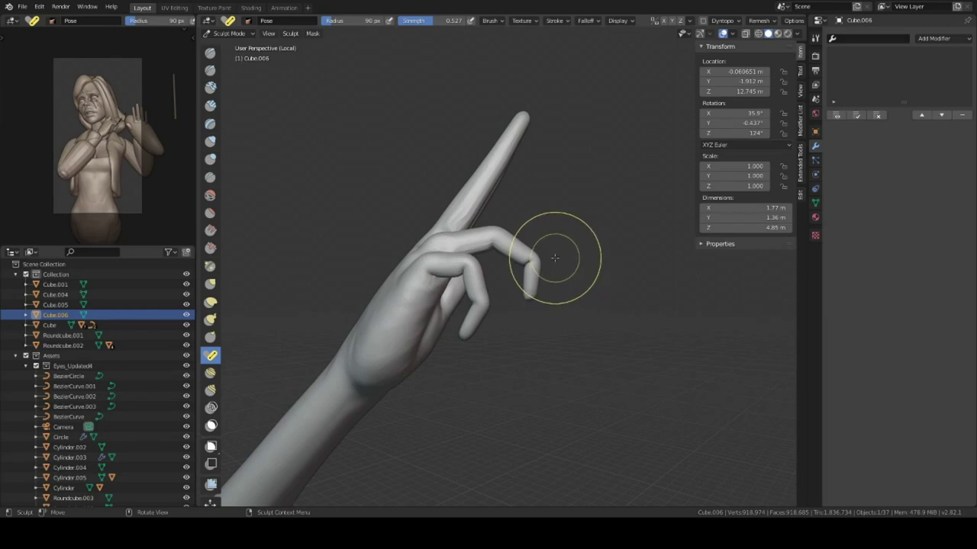
Step: Enlarge the Pose brush radius and swing the index finger up and to the right
{"action": "middle_click_drag", "start_coordinate": [556, 238], "coordinate": [593, 192]}
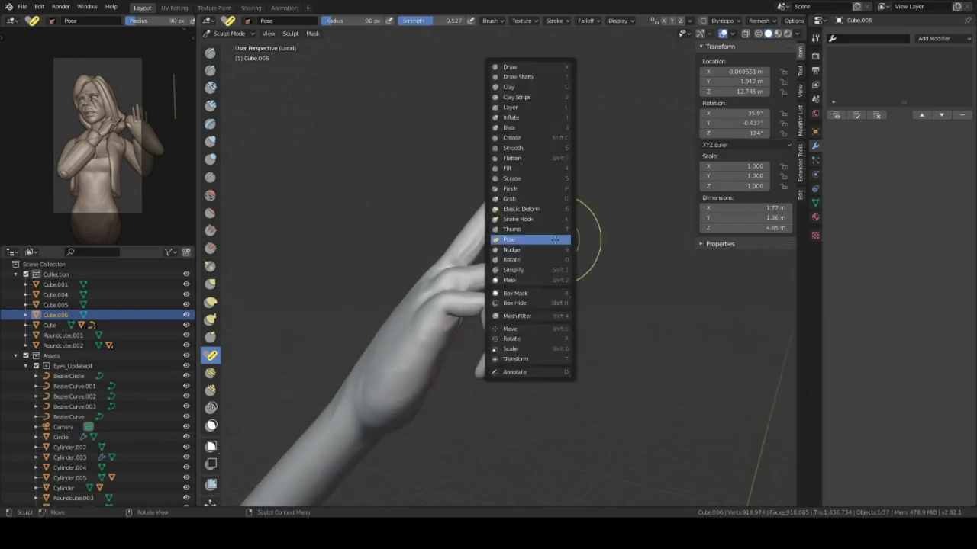
{"action": "key", "text": "f"}
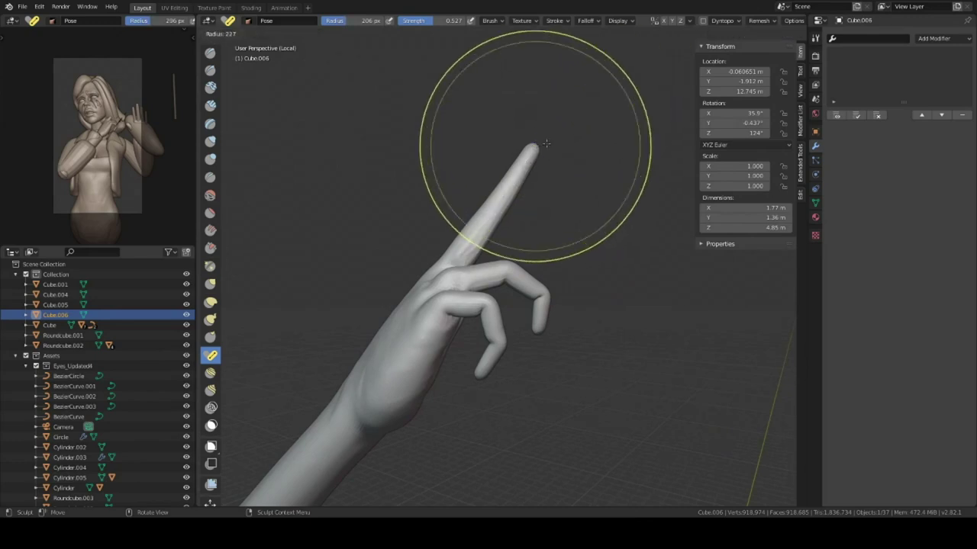
{"action": "left_click", "coordinate": [537, 146]}
{"action": "left_click_drag", "start_coordinate": [537, 147], "coordinate": [592, 198]}
{"action": "left_click_drag", "start_coordinate": [610, 292], "coordinate": [590, 210]}
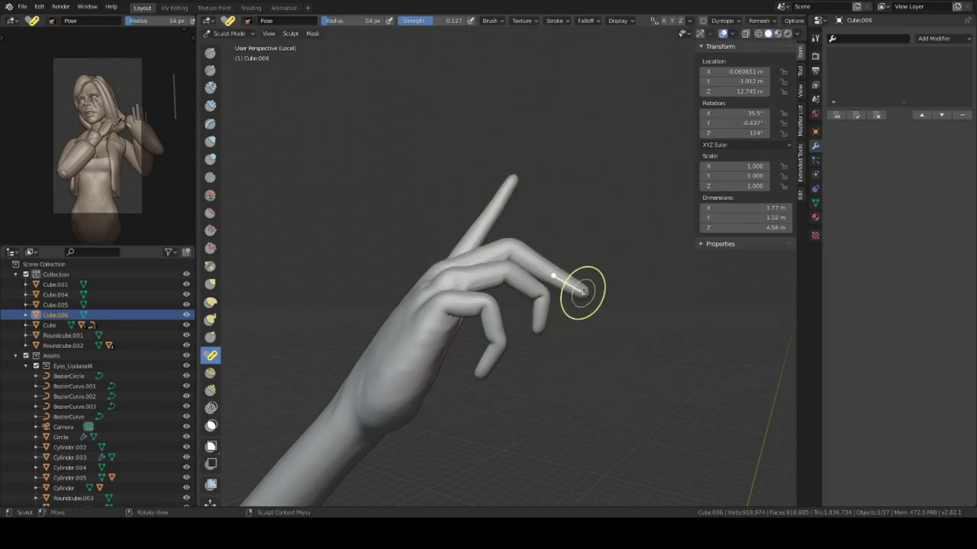
Step: Set the Pose brush radius to about 213 px and curl the index finger down toward the palm
{"action": "middle_click_drag", "start_coordinate": [564, 276], "coordinate": [537, 304]}
{"action": "key", "text": "f"}
{"action": "left_click", "coordinate": [555, 328]}
{"action": "middle_click_drag", "start_coordinate": [545, 326], "coordinate": [537, 328]}
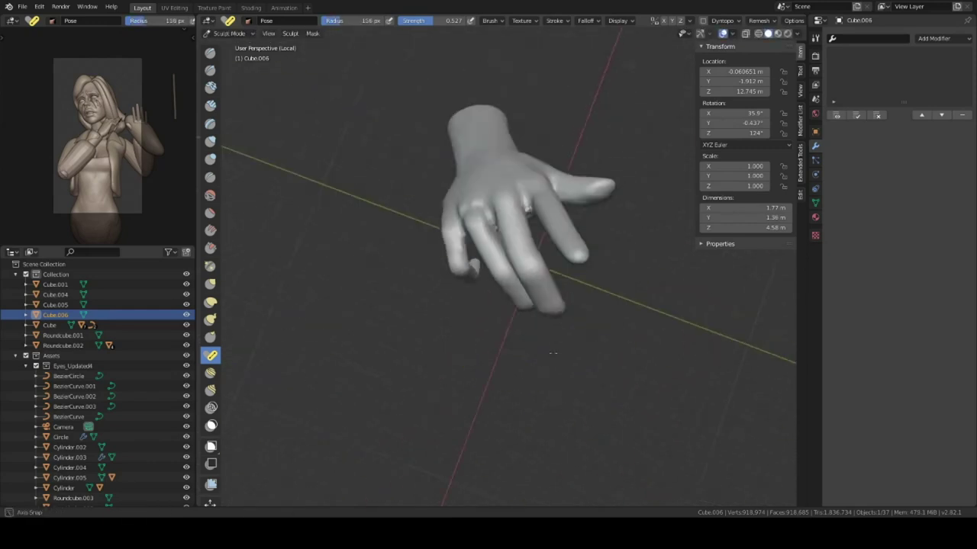
{"action": "key", "text": "f"}
{"action": "left_click", "coordinate": [538, 336]}
{"action": "key", "text": "f"}
{"action": "left_click", "coordinate": [558, 326]}
{"action": "mouse_move", "coordinate": [558, 326]}
{"action": "middle_mouse_down"}
{"action": "mouse_move", "coordinate": [563, 283]}
{"action": "mouse_move", "coordinate": [509, 244]}
{"action": "mouse_move", "coordinate": [523, 229]}
{"action": "mouse_move", "coordinate": [519, 210]}
{"action": "mouse_move", "coordinate": [562, 213]}
{"action": "middle_mouse_up"}
{"action": "key", "text": "f"}
{"action": "scroll", "coordinate": [561, 213], "scroll_direction": "down", "scroll_amount": 3}
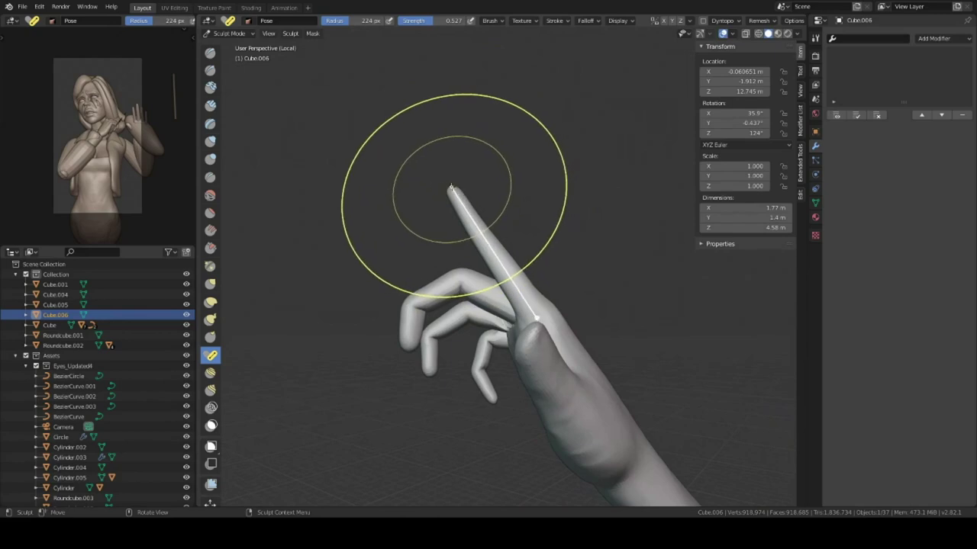
{"action": "middle_click_drag", "start_coordinate": [443, 173], "coordinate": [431, 238]}
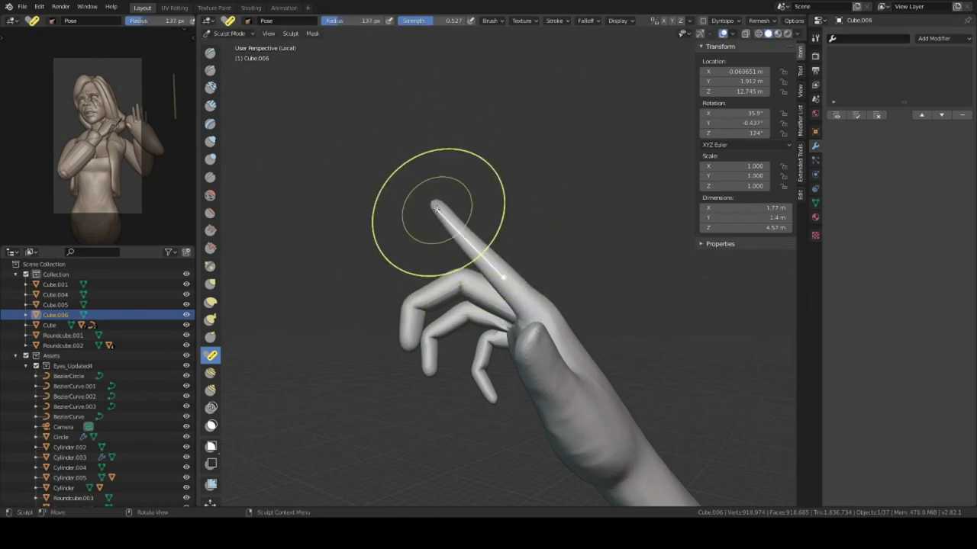
{"action": "mouse_move", "coordinate": [422, 294]}
{"action": "middle_mouse_down"}
{"action": "mouse_move", "coordinate": [560, 328]}
{"action": "mouse_move", "coordinate": [573, 357]}
{"action": "mouse_move", "coordinate": [458, 240]}
{"action": "mouse_move", "coordinate": [444, 290]}
{"action": "middle_mouse_up"}
Step: Check the curled fingers from several angles and switch to the Draw Sharp brush
{"action": "key", "text": "f"}
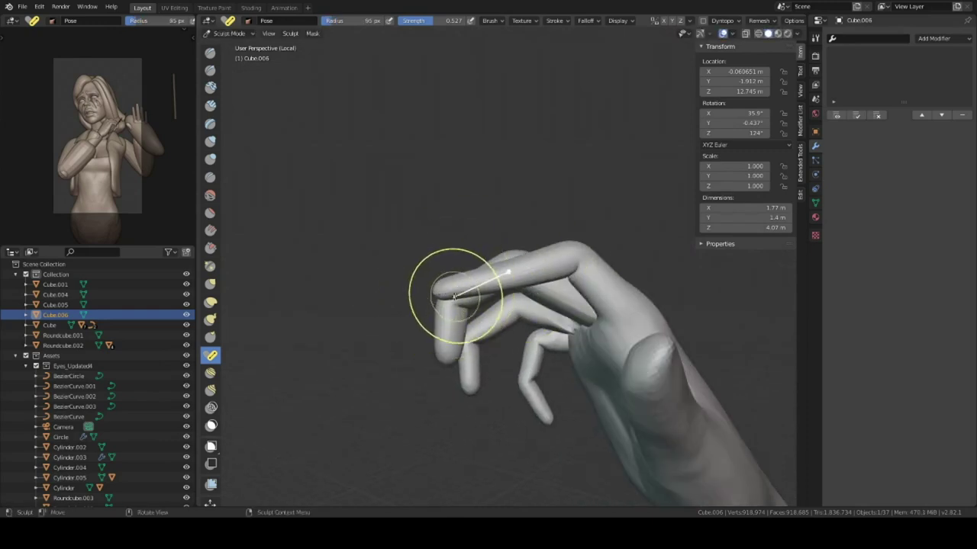
{"action": "mouse_move", "coordinate": [476, 333]}
{"action": "middle_mouse_down"}
{"action": "mouse_move", "coordinate": [571, 316]}
{"action": "mouse_move", "coordinate": [442, 267]}
{"action": "mouse_move", "coordinate": [581, 343]}
{"action": "mouse_move", "coordinate": [454, 306]}
{"action": "mouse_move", "coordinate": [585, 355]}
{"action": "mouse_move", "coordinate": [600, 278]}
{"action": "mouse_move", "coordinate": [568, 283]}
{"action": "middle_mouse_up"}
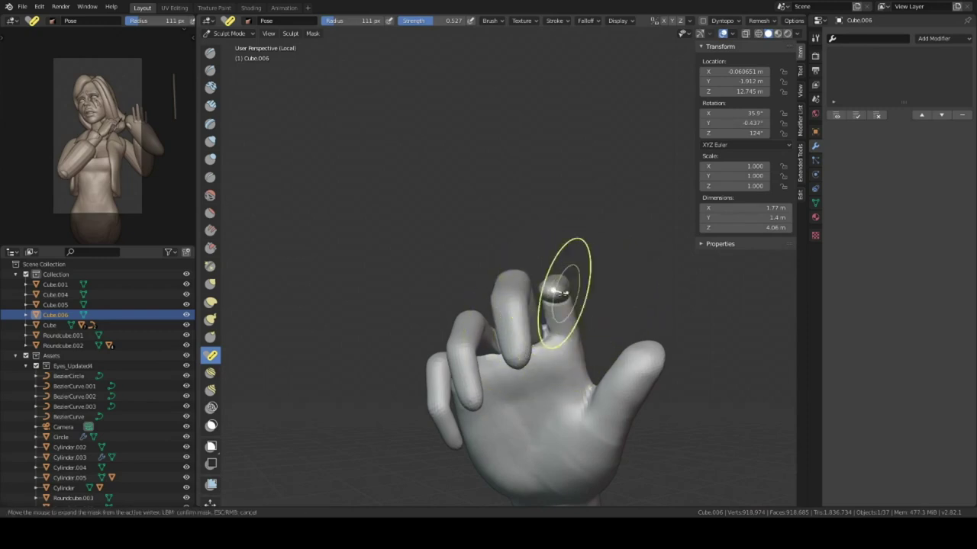
{"action": "middle_click_drag", "start_coordinate": [597, 287], "coordinate": [451, 327]}
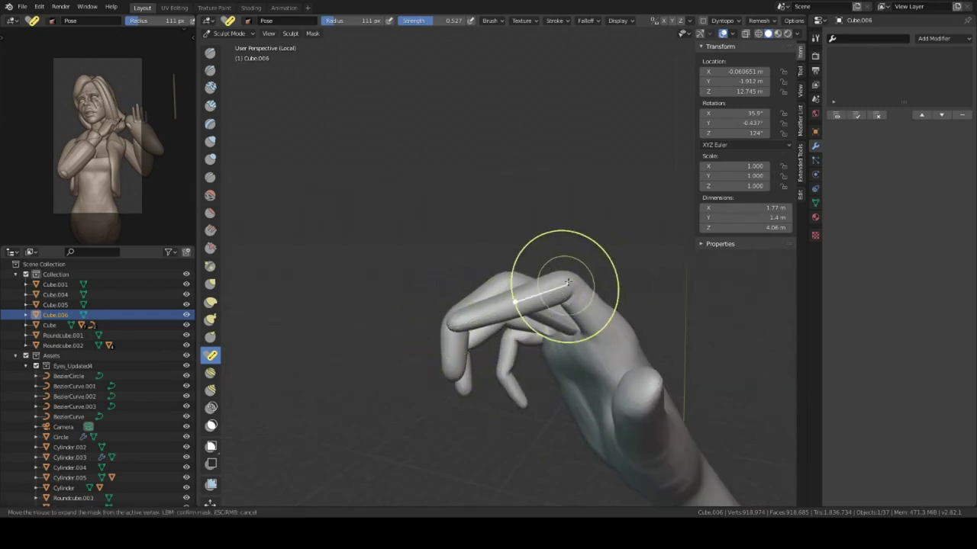
{"action": "mouse_move", "coordinate": [454, 327]}
{"action": "middle_mouse_down"}
{"action": "mouse_move", "coordinate": [447, 308]}
{"action": "mouse_move", "coordinate": [558, 347]}
{"action": "middle_mouse_up"}
{"action": "key", "text": "x"}
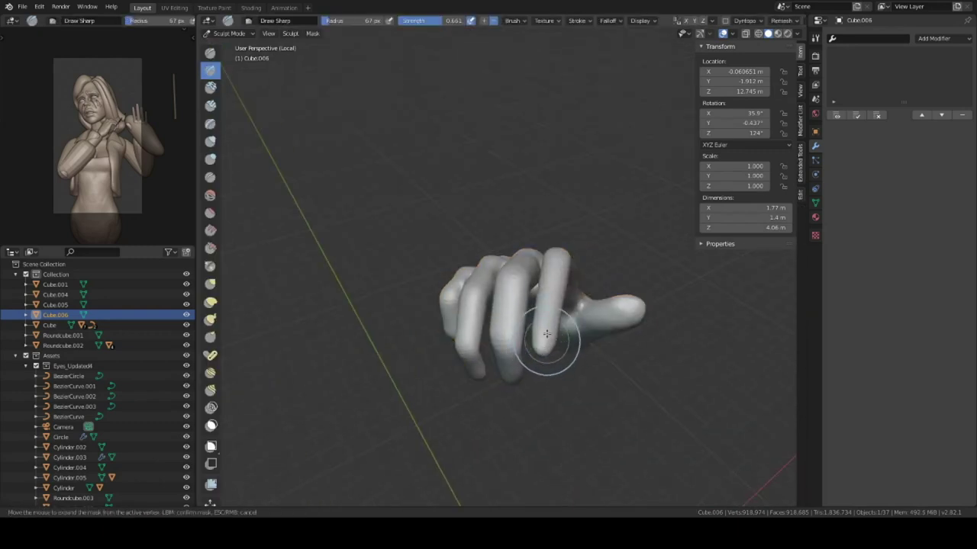
Step: Try Mask Expand across the fingertips, ending with the hand left unmasked
{"action": "middle_click_drag", "start_coordinate": [565, 298], "coordinate": [578, 302]}
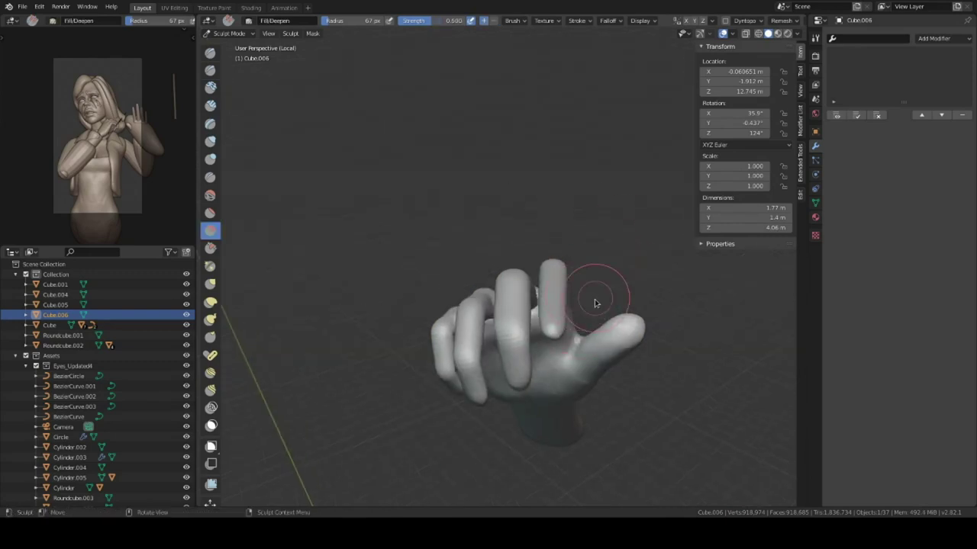
{"action": "key", "text": "shift+a"}
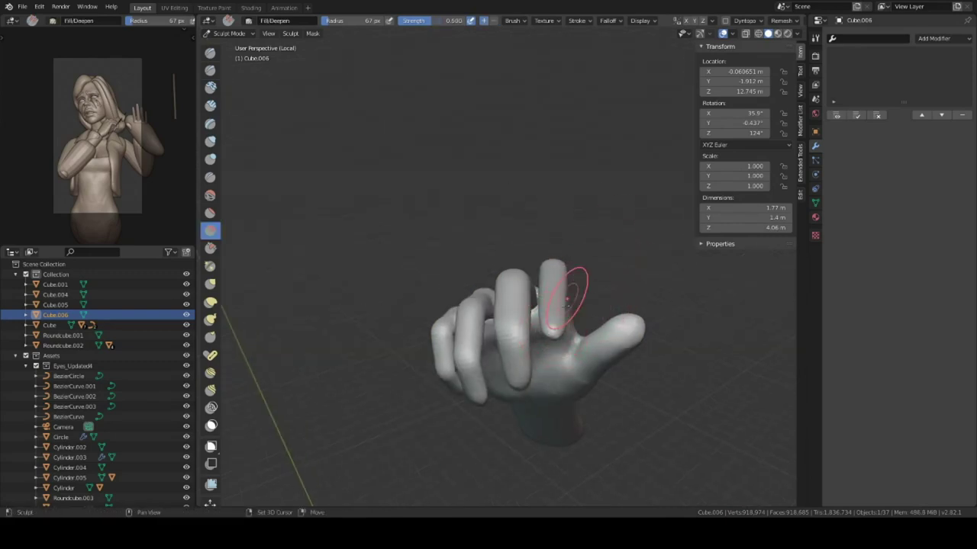
{"action": "left_click", "coordinate": [584, 286]}
{"action": "middle_click_drag", "start_coordinate": [583, 287], "coordinate": [737, 29]}
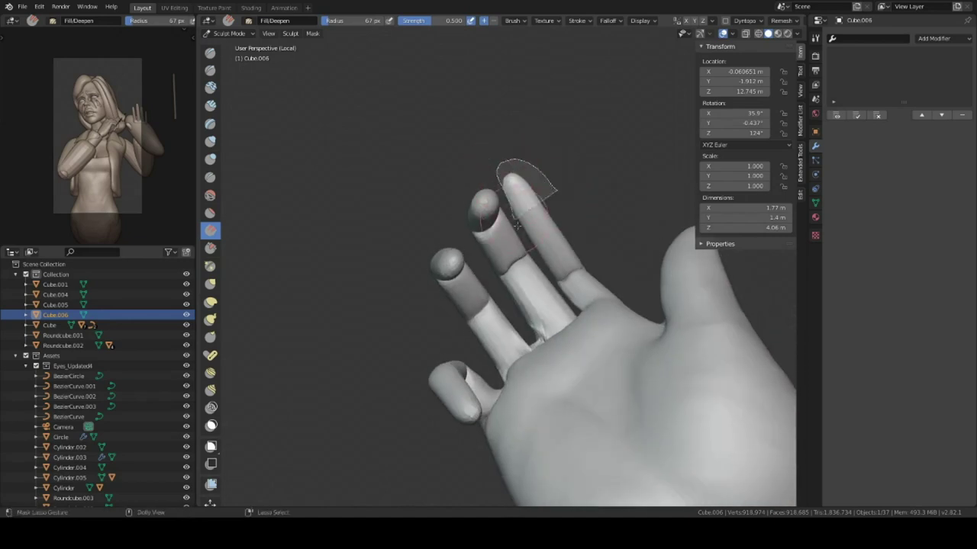
{"action": "left_click", "coordinate": [737, 28]}
{"action": "key", "text": "shift+a"}
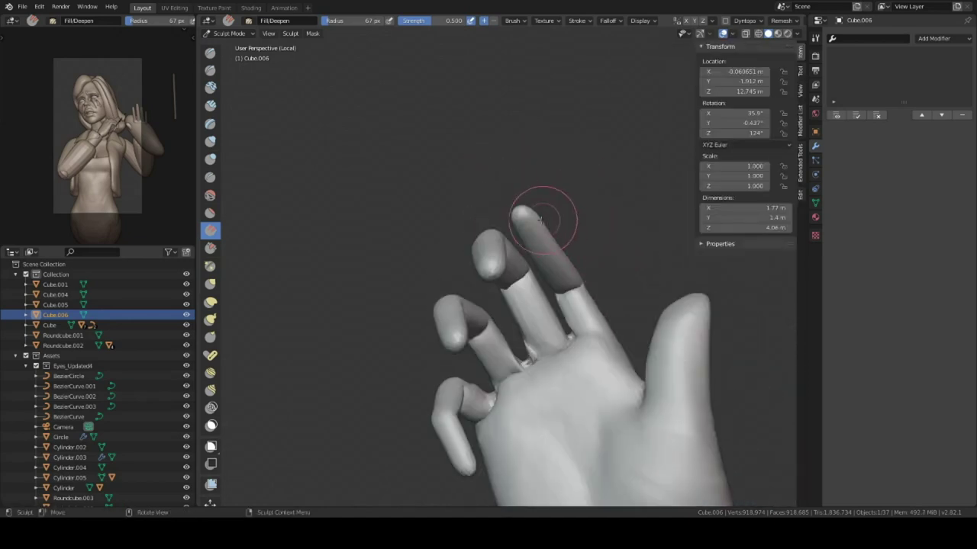
{"action": "middle_click_drag", "start_coordinate": [547, 229], "coordinate": [476, 344]}
{"action": "left_click", "coordinate": [460, 324]}
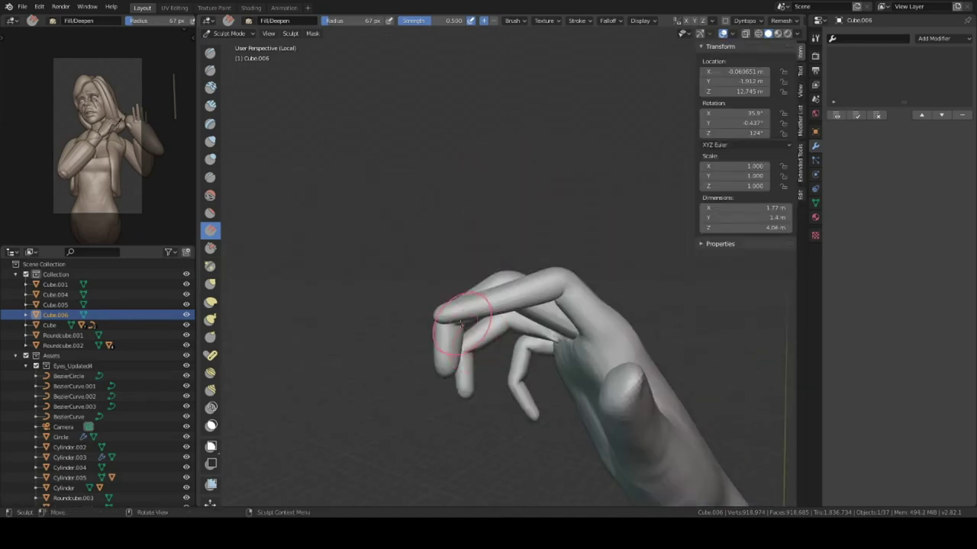
Step: Expand a mask from the index fingertip with Mask Expand
{"action": "key", "text": "shift+a"}
{"action": "mouse_move", "coordinate": [458, 316]}
{"action": "middle_mouse_down"}
{"action": "mouse_move", "coordinate": [530, 391]}
{"action": "mouse_move", "coordinate": [530, 224]}
{"action": "mouse_move", "coordinate": [501, 388]}
{"action": "mouse_move", "coordinate": [544, 226]}
{"action": "mouse_move", "coordinate": [473, 190]}
{"action": "middle_mouse_up"}
{"action": "left_click", "coordinate": [530, 392]}
{"action": "key", "text": "shift+a"}
{"action": "key", "text": "m"}
Step: Set the transform pivot to Mask Border, then try and undo a fingertip rotation
{"action": "left_click", "coordinate": [290, 33]}
{"action": "left_click", "coordinate": [435, 111]}
{"action": "mouse_move", "coordinate": [435, 115]}
{"action": "middle_mouse_down"}
{"action": "mouse_move", "coordinate": [469, 297]}
{"action": "mouse_move", "coordinate": [456, 293]}
{"action": "middle_mouse_up"}
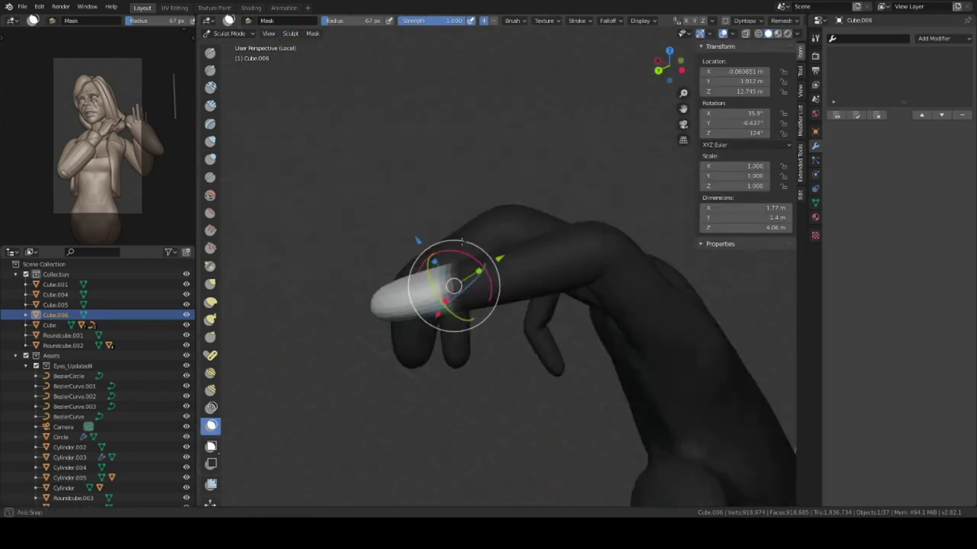
{"action": "key", "text": "comma"}
{"action": "left_click_drag", "start_coordinate": [496, 229], "coordinate": [436, 240]}
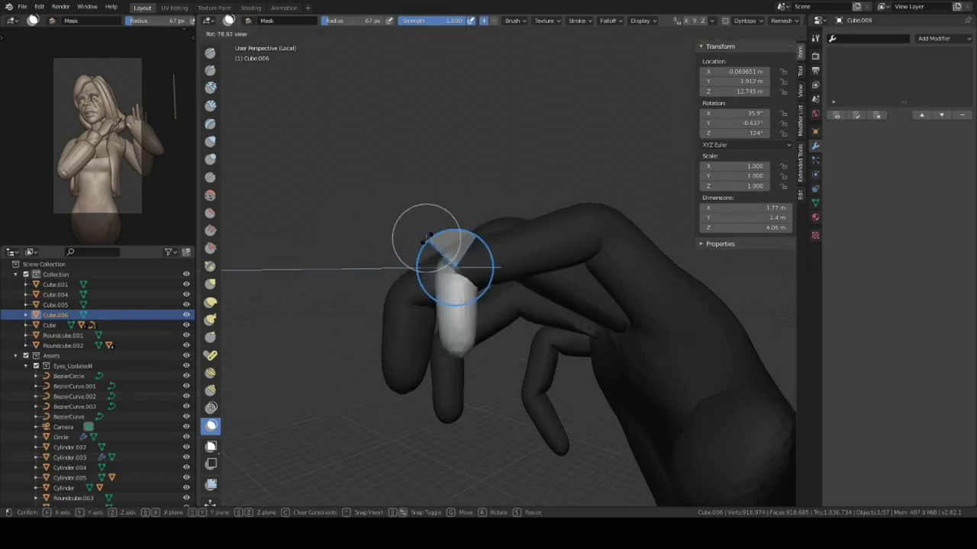
{"action": "key", "text": "ctrl+z"}
Step: Confirm the mask on the index fingertip
{"action": "middle_click_drag", "start_coordinate": [524, 224], "coordinate": [526, 116]}
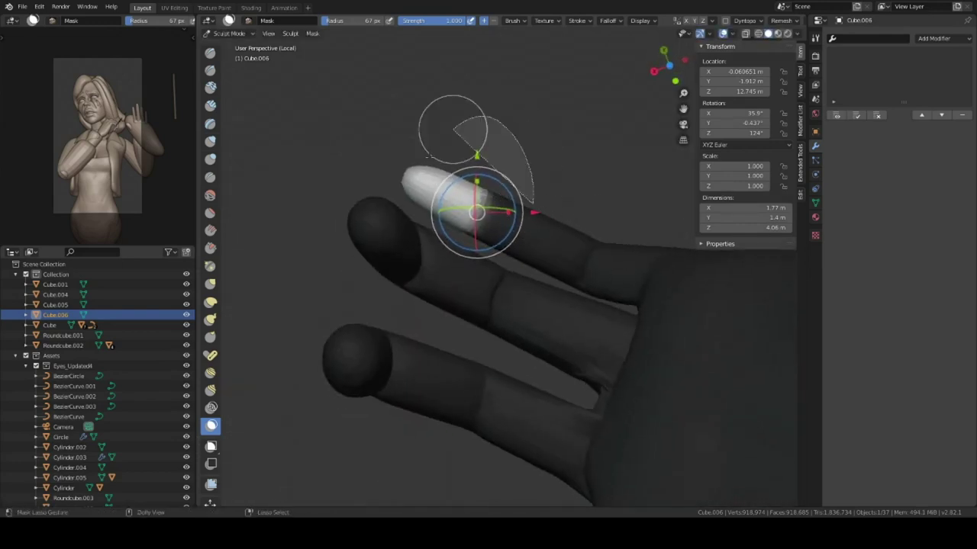
{"action": "left_click", "coordinate": [509, 216]}
{"action": "mouse_move", "coordinate": [509, 215]}
{"action": "middle_mouse_down"}
{"action": "mouse_move", "coordinate": [596, 331]}
{"action": "mouse_move", "coordinate": [554, 215]}
{"action": "mouse_move", "coordinate": [497, 215]}
{"action": "middle_mouse_up"}
{"action": "key", "text": "shift+f"}
{"action": "key", "text": "m"}
{"action": "scroll", "coordinate": [555, 216], "scroll_direction": "up", "scroll_amount": 4}
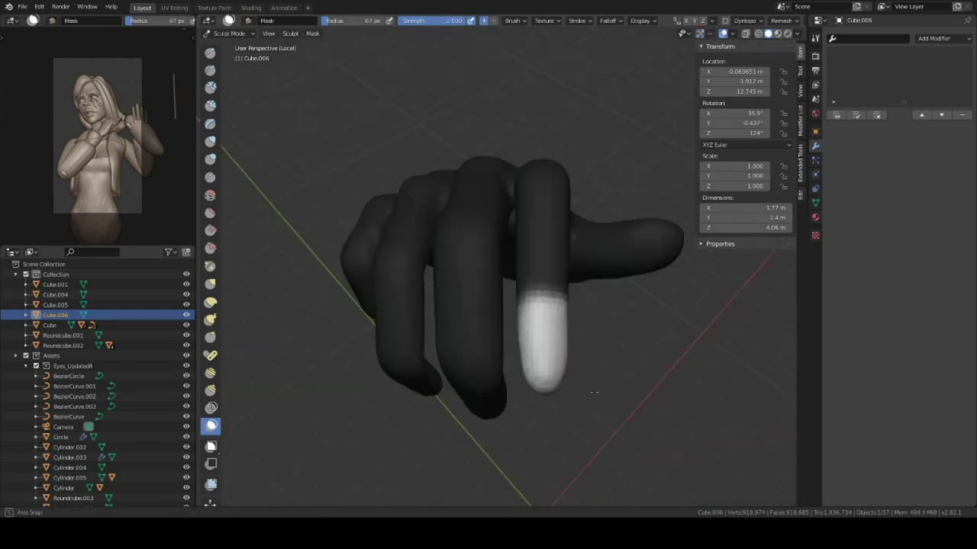
Step: Rotate the masked fingertip downward with the gizmo, then return to Object Mode
{"action": "left_click", "coordinate": [700, 36]}
{"action": "left_click_drag", "start_coordinate": [410, 268], "coordinate": [477, 249]}
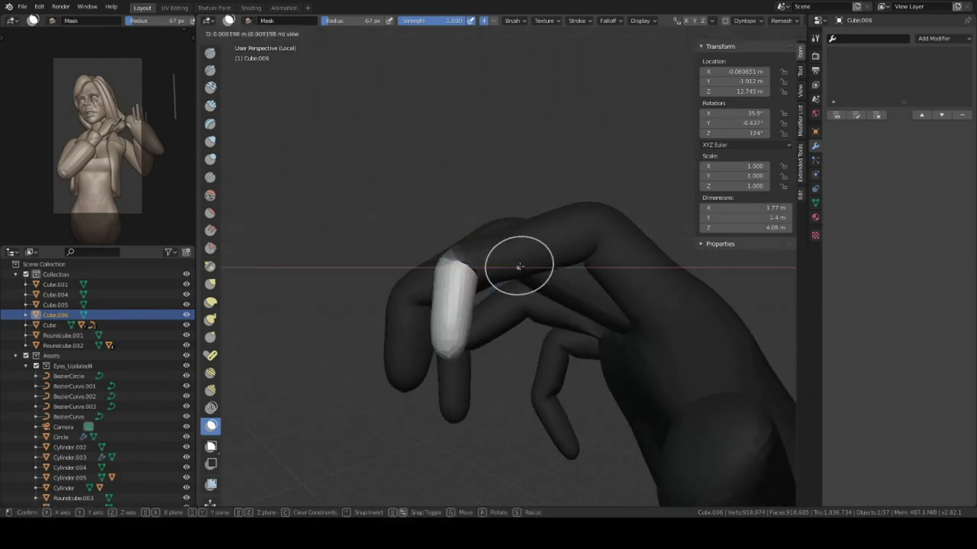
{"action": "middle_click_drag", "start_coordinate": [518, 267], "coordinate": [630, 321]}
{"action": "left_click_drag", "start_coordinate": [468, 283], "coordinate": [479, 239]}
{"action": "key", "text": "ctrl+Tab"}
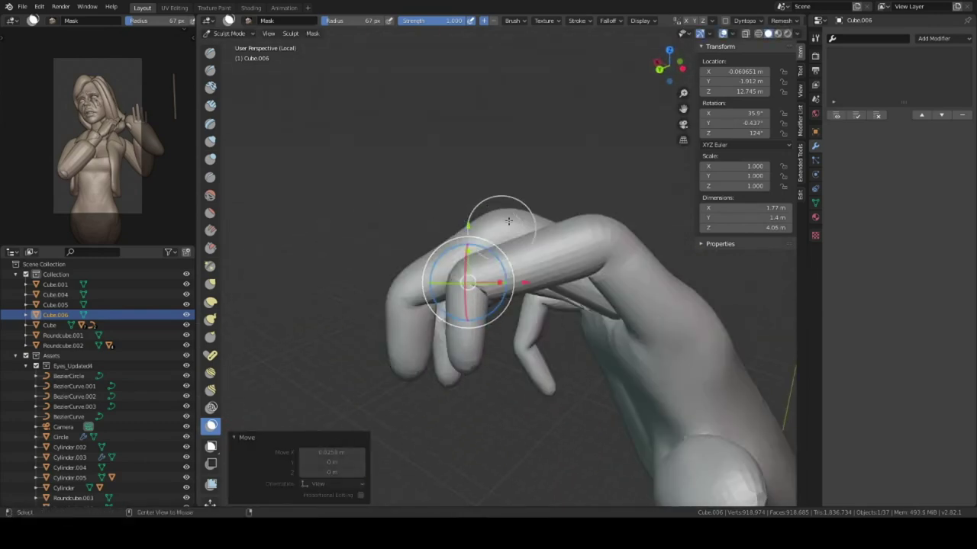
{"action": "mouse_move", "coordinate": [479, 239]}
{"action": "middle_mouse_down"}
{"action": "mouse_move", "coordinate": [495, 361]}
{"action": "mouse_move", "coordinate": [595, 319]}
{"action": "middle_mouse_up"}
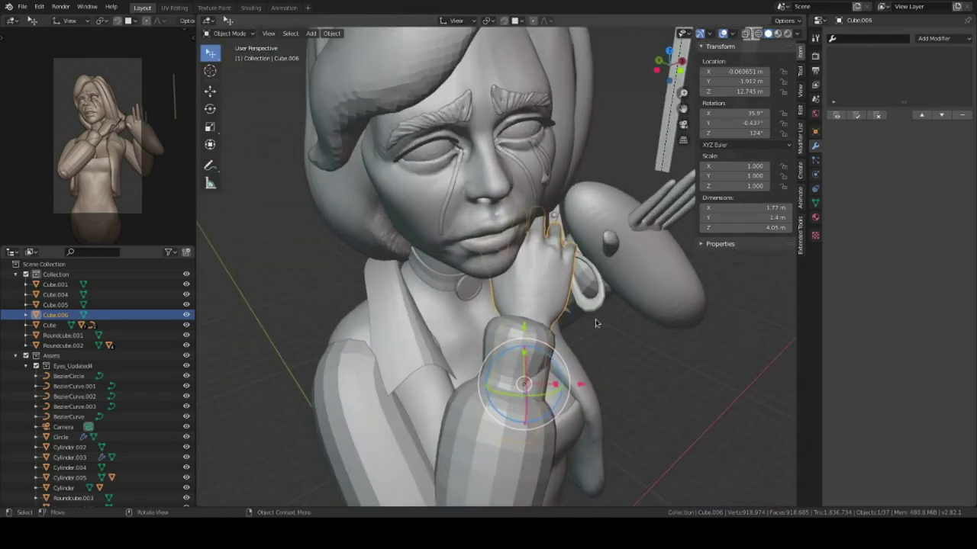
Step: Isolate the arm and raise the forearm upright with the Pose brush
{"action": "left_click_drag", "start_coordinate": [564, 381], "coordinate": [534, 397]}
{"action": "middle_click_drag", "start_coordinate": [534, 397], "coordinate": [484, 301]}
{"action": "key", "text": "KP_Divide"}
{"action": "key", "text": "ctrl+Tab"}
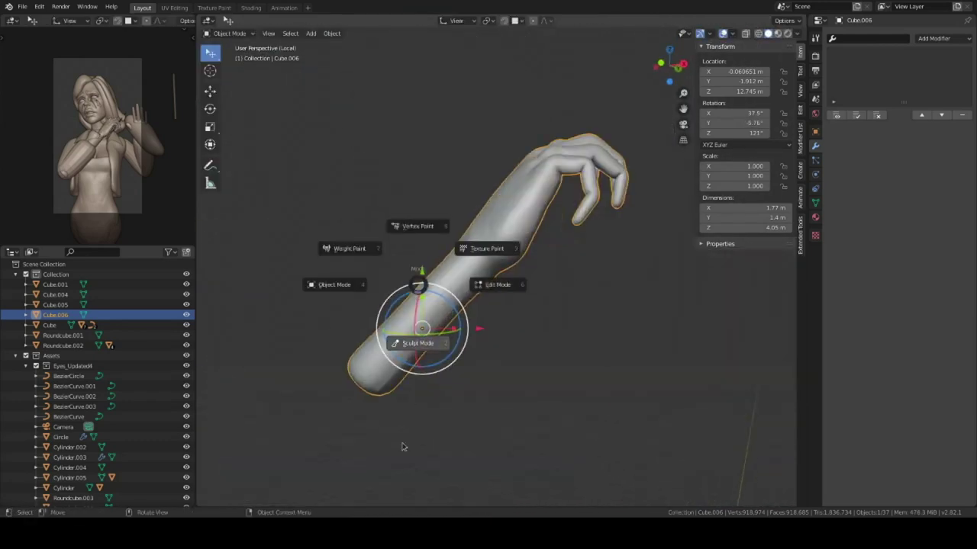
{"action": "left_click", "coordinate": [415, 343]}
{"action": "key", "text": "shift+space"}
{"action": "left_click", "coordinate": [458, 295]}
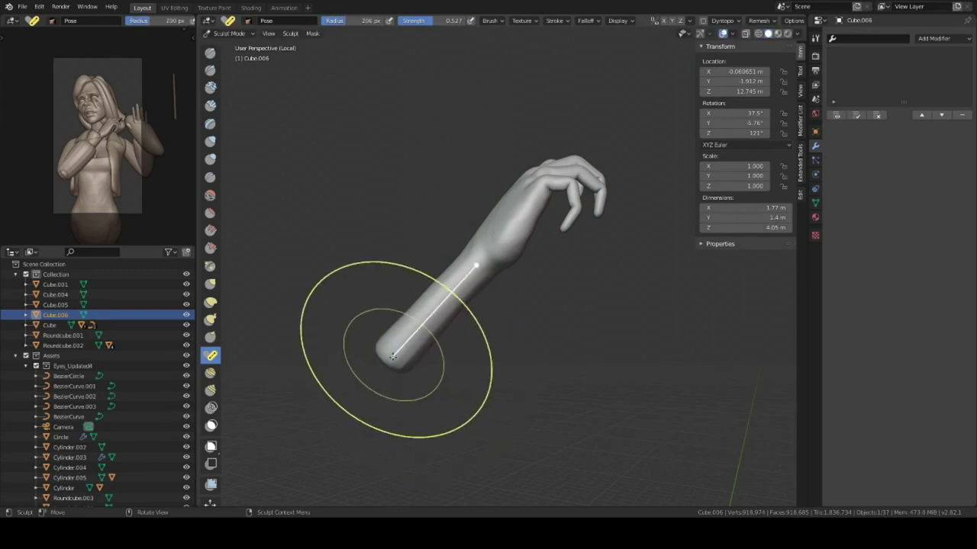
{"action": "left_click_drag", "start_coordinate": [392, 356], "coordinate": [458, 229]}
{"action": "key", "text": "ctrl+Tab"}
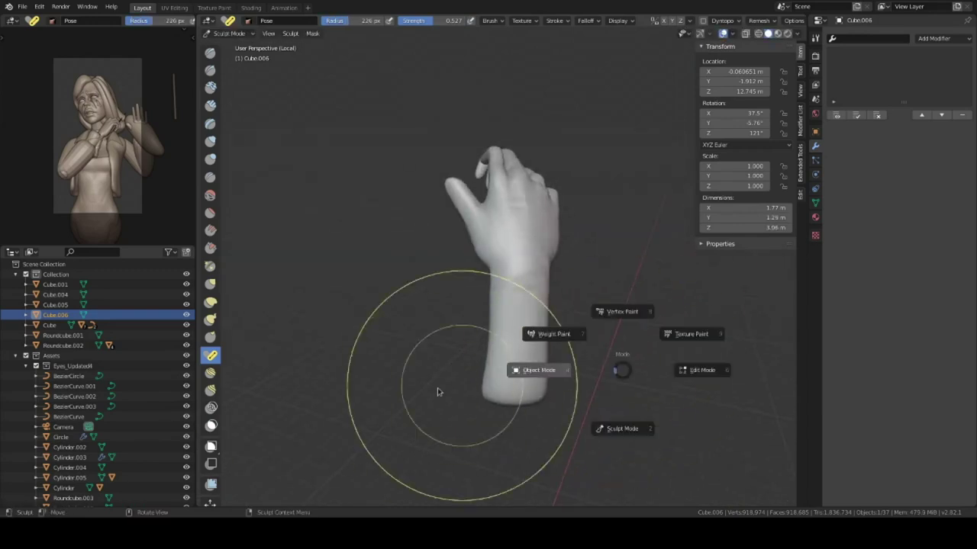
{"action": "left_click", "coordinate": [437, 393]}
{"action": "key", "text": "KP_Divide"}
Step: Isolate the hand and bend it at the wrist with the Pose brush
{"action": "key", "text": "g"}
{"action": "left_click", "coordinate": [494, 325]}
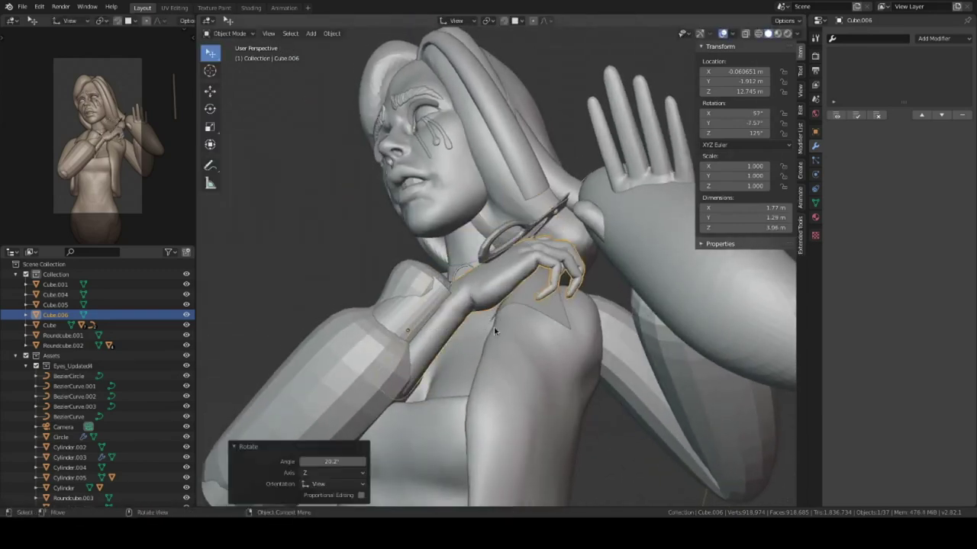
{"action": "middle_click_drag", "start_coordinate": [494, 326], "coordinate": [559, 347]}
{"action": "key", "text": "KP_Divide"}
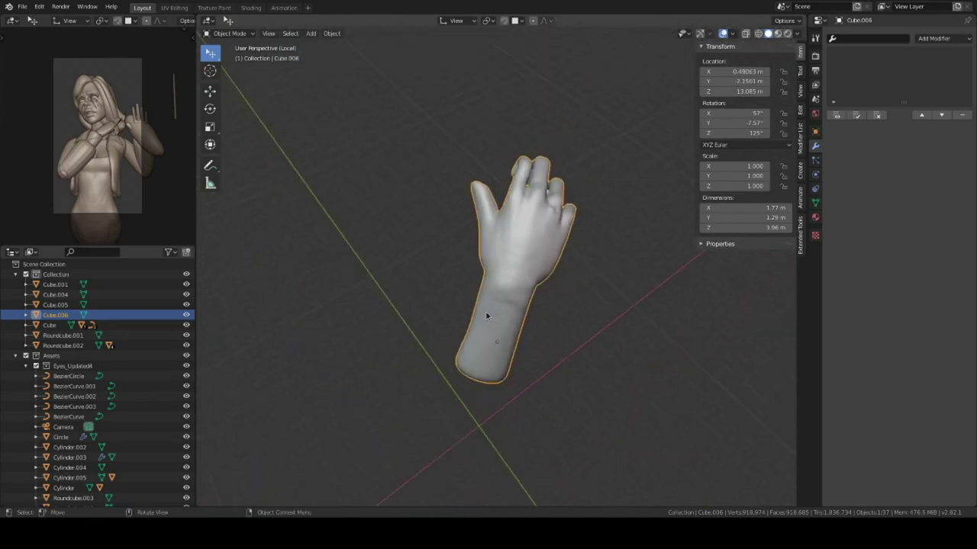
{"action": "key", "text": "ctrl+Tab"}
{"action": "left_click", "coordinate": [484, 366]}
{"action": "left_click", "coordinate": [482, 376]}
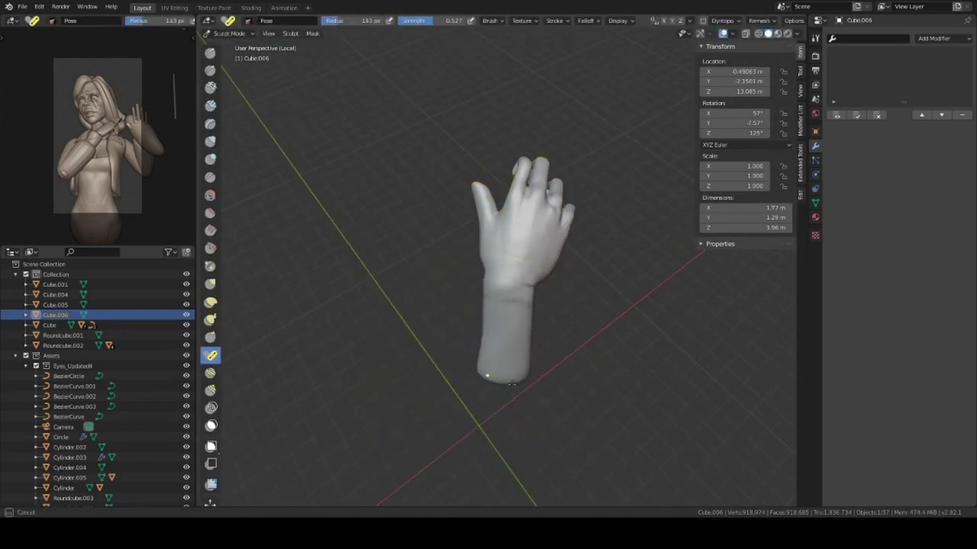
{"action": "middle_click_drag", "start_coordinate": [496, 370], "coordinate": [473, 328]}
{"action": "mouse_move", "coordinate": [473, 328]}
{"action": "left_mouse_down"}
{"action": "mouse_move", "coordinate": [467, 308]}
{"action": "mouse_move", "coordinate": [488, 336]}
{"action": "left_mouse_up"}
Step: Move the hand into place beside the neck in the full scene
{"action": "key", "text": "KP_Divide"}
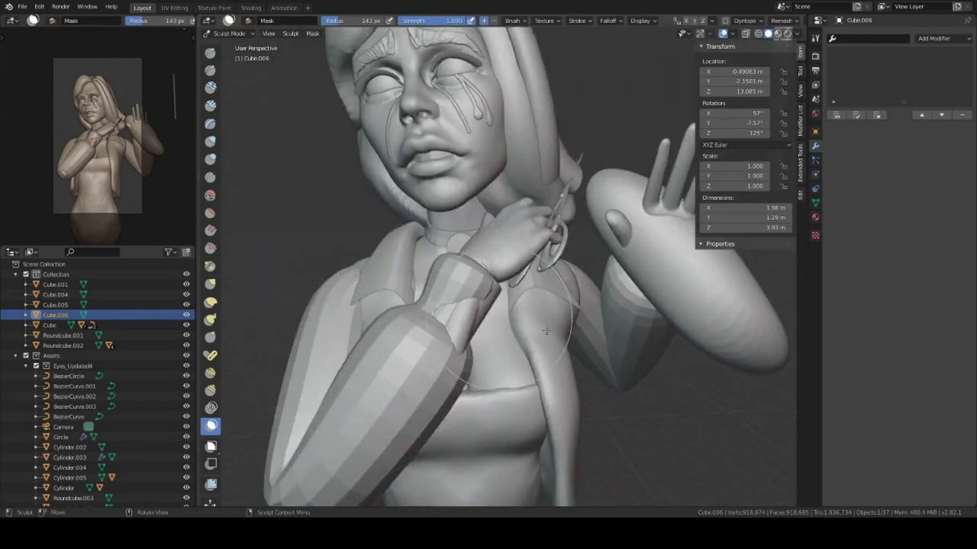
{"action": "key", "text": "ctrl+Tab"}
{"action": "key", "text": "g"}
{"action": "left_click", "coordinate": [580, 376]}
Step: Rotate and move the rounded pivot piece toward the scissors joint
{"action": "mouse_move", "coordinate": [580, 371]}
{"action": "middle_mouse_down"}
{"action": "mouse_move", "coordinate": [518, 325]}
{"action": "mouse_move", "coordinate": [561, 198]}
{"action": "middle_mouse_up"}
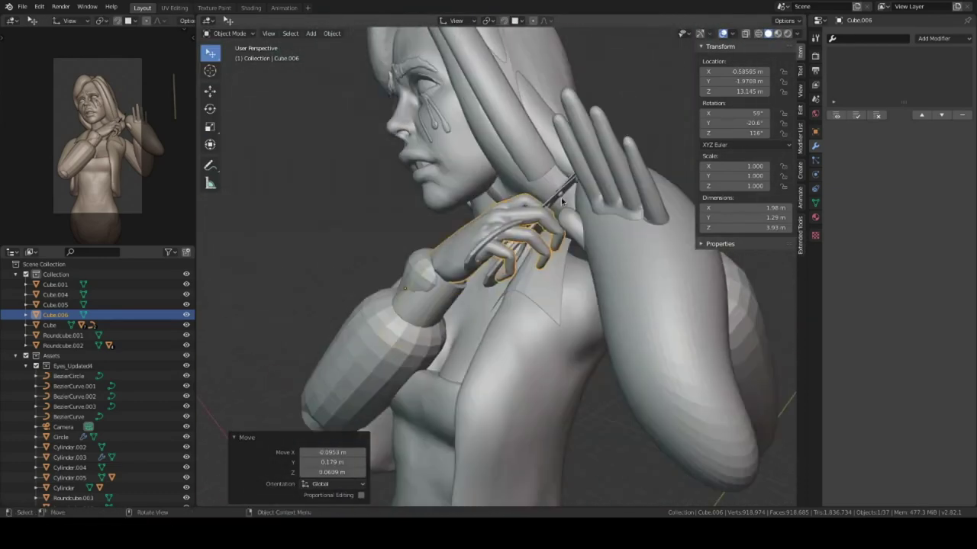
{"action": "left_click", "coordinate": [561, 197]}
{"action": "key", "text": "r"}
{"action": "left_click", "coordinate": [653, 150]}
{"action": "key", "text": "g"}
{"action": "mouse_move", "coordinate": [653, 150]}
{"action": "middle_mouse_down"}
{"action": "mouse_move", "coordinate": [580, 228]}
{"action": "mouse_move", "coordinate": [577, 268]}
{"action": "mouse_move", "coordinate": [548, 294]}
{"action": "mouse_move", "coordinate": [527, 160]}
{"action": "mouse_move", "coordinate": [573, 223]}
{"action": "mouse_move", "coordinate": [581, 162]}
{"action": "mouse_move", "coordinate": [581, 268]}
{"action": "mouse_move", "coordinate": [608, 314]}
{"action": "middle_mouse_up"}
{"action": "left_click", "coordinate": [549, 229]}
Step: Nudge the hand holding the scissors, then scale and reposition the pivot piece
{"action": "left_click", "coordinate": [548, 293]}
{"action": "key", "text": "g"}
{"action": "left_click", "coordinate": [549, 303]}
{"action": "left_click", "coordinate": [526, 161]}
{"action": "key", "text": "s"}
{"action": "left_click", "coordinate": [542, 145]}
{"action": "key", "text": "g"}
{"action": "left_click", "coordinate": [569, 229]}
{"action": "key", "text": "g"}
{"action": "left_click", "coordinate": [577, 145]}
Step: Shrink and rotate the pivot piece to fit into the scissors joint
{"action": "scroll", "coordinate": [582, 268], "scroll_direction": "down", "scroll_amount": 4}
{"action": "scroll", "coordinate": [608, 314], "scroll_direction": "up", "scroll_amount": 4}
{"action": "key", "text": "g"}
{"action": "left_click", "coordinate": [438, 286]}
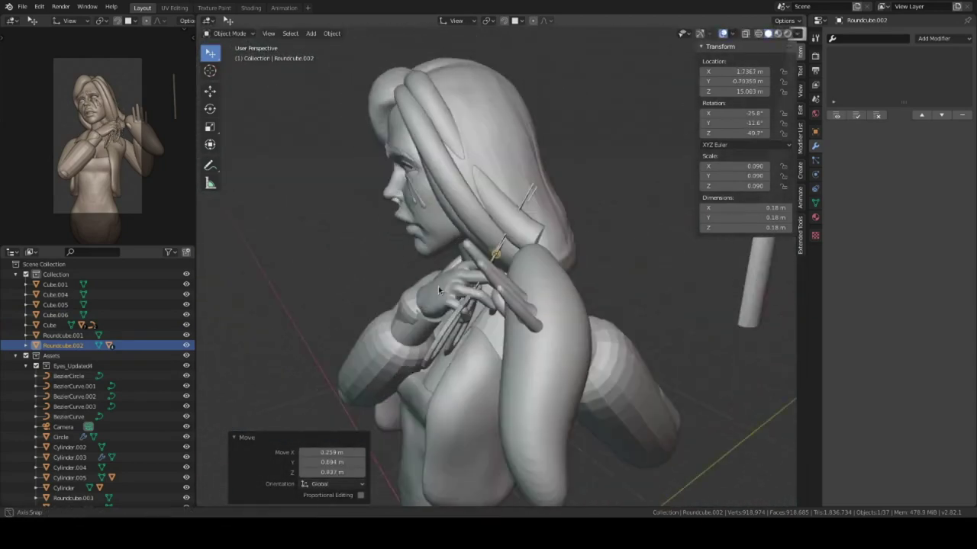
{"action": "middle_click_drag", "start_coordinate": [438, 286], "coordinate": [589, 319]}
{"action": "key", "text": "s"}
{"action": "key", "text": "r"}
{"action": "mouse_move", "coordinate": [512, 275]}
{"action": "middle_mouse_down"}
{"action": "mouse_move", "coordinate": [534, 298]}
{"action": "mouse_move", "coordinate": [584, 283]}
{"action": "middle_mouse_up"}
{"action": "left_click", "coordinate": [568, 318]}
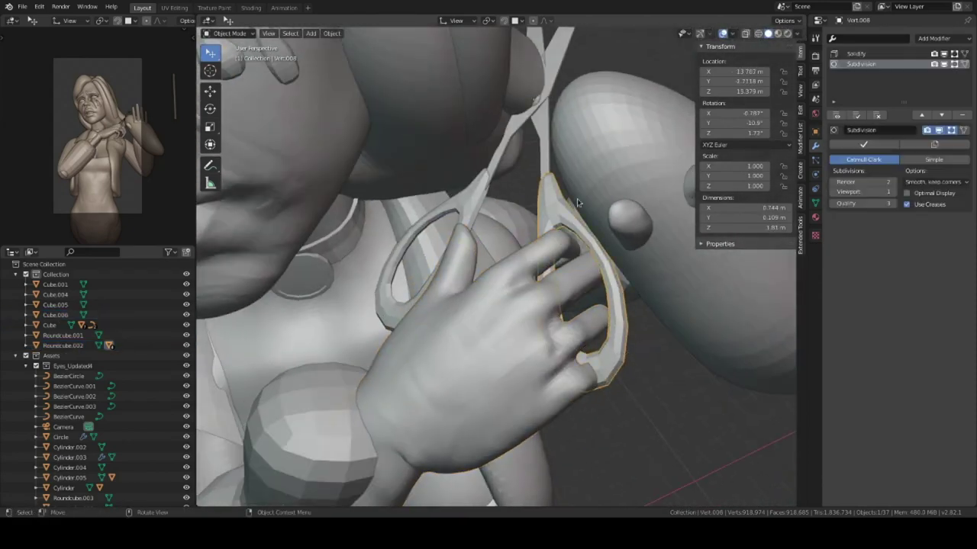
Step: Resize the scissors part and select the pivot piece
{"action": "key", "text": "s"}
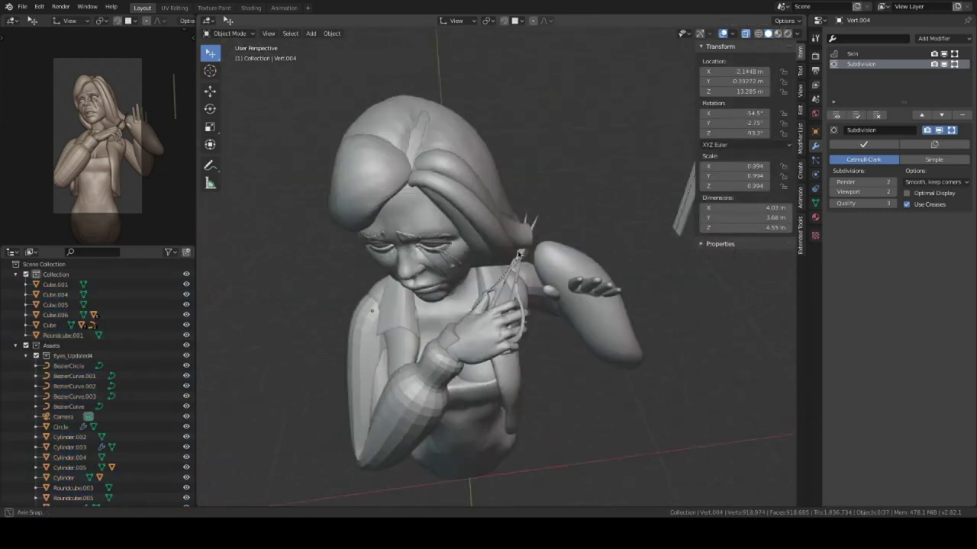
{"action": "middle_click_drag", "start_coordinate": [542, 217], "coordinate": [526, 274]}
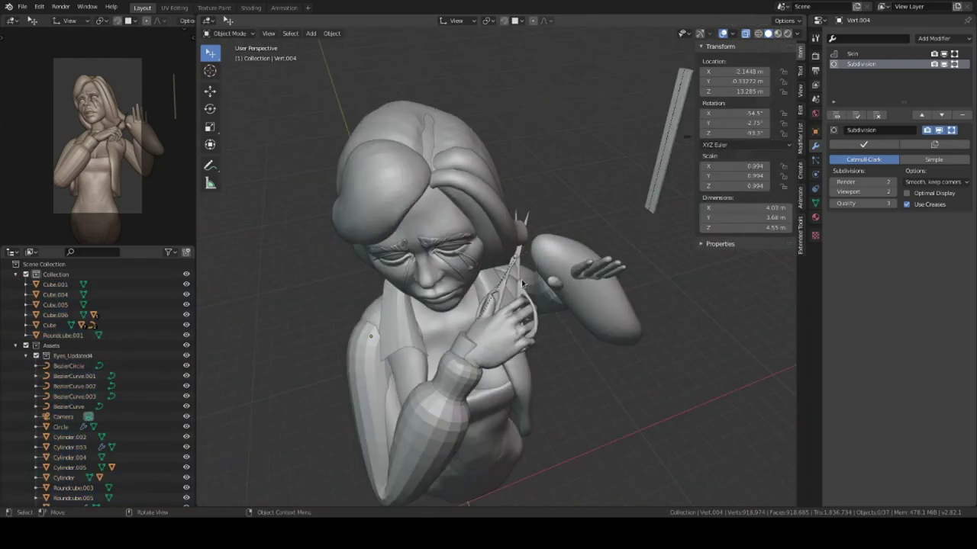
{"action": "left_click", "coordinate": [516, 259]}
{"action": "mouse_move", "coordinate": [516, 260]}
{"action": "middle_mouse_down"}
{"action": "mouse_move", "coordinate": [549, 312]}
{"action": "mouse_move", "coordinate": [543, 328]}
{"action": "mouse_move", "coordinate": [542, 308]}
{"action": "middle_mouse_up"}
{"action": "scroll", "coordinate": [559, 279], "scroll_direction": "up", "scroll_amount": 3}
Step: Move the sleeve Cylinder into the backup collection
{"action": "left_click", "coordinate": [559, 279]}
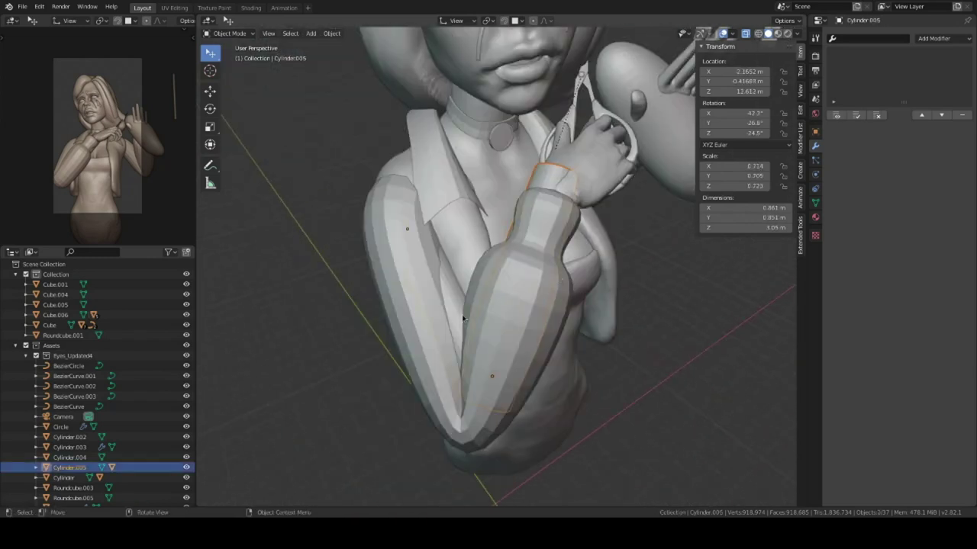
{"action": "key", "text": "m"}
{"action": "mouse_move", "coordinate": [463, 317]}
{"action": "middle_mouse_down"}
{"action": "mouse_move", "coordinate": [495, 313]}
{"action": "mouse_move", "coordinate": [484, 217]}
{"action": "mouse_move", "coordinate": [526, 228]}
{"action": "mouse_move", "coordinate": [549, 252]}
{"action": "middle_mouse_up"}
{"action": "left_click", "coordinate": [485, 217]}
{"action": "left_click", "coordinate": [492, 238]}
Step: Nudge the raised forearm into place and view the figure from the front
{"action": "scroll", "coordinate": [561, 260], "scroll_direction": "up", "scroll_amount": 4}
{"action": "left_click", "coordinate": [560, 261]}
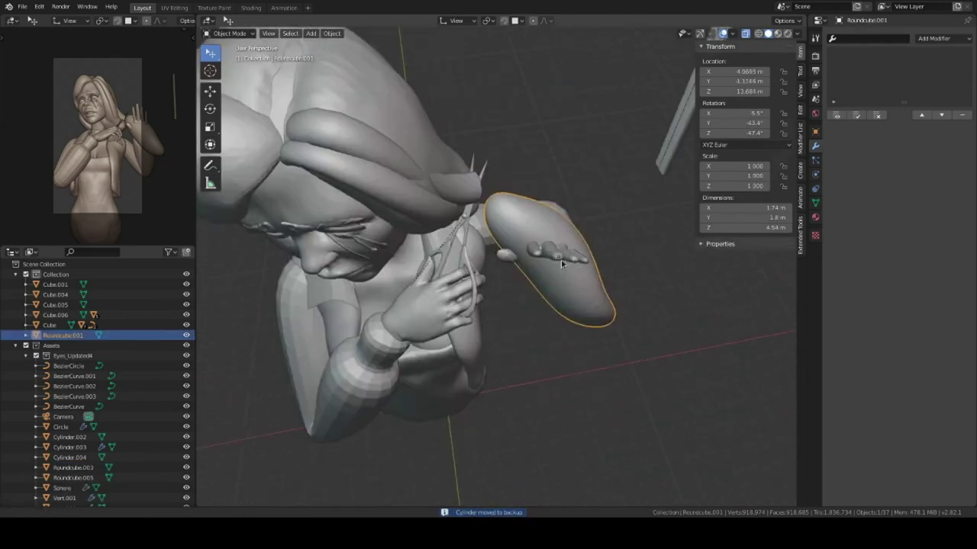
{"action": "left_click_drag", "start_coordinate": [561, 260], "coordinate": [555, 262]}
{"action": "middle_click_drag", "start_coordinate": [556, 262], "coordinate": [574, 201]}
{"action": "scroll", "coordinate": [574, 201], "scroll_direction": "down", "scroll_amount": 3}
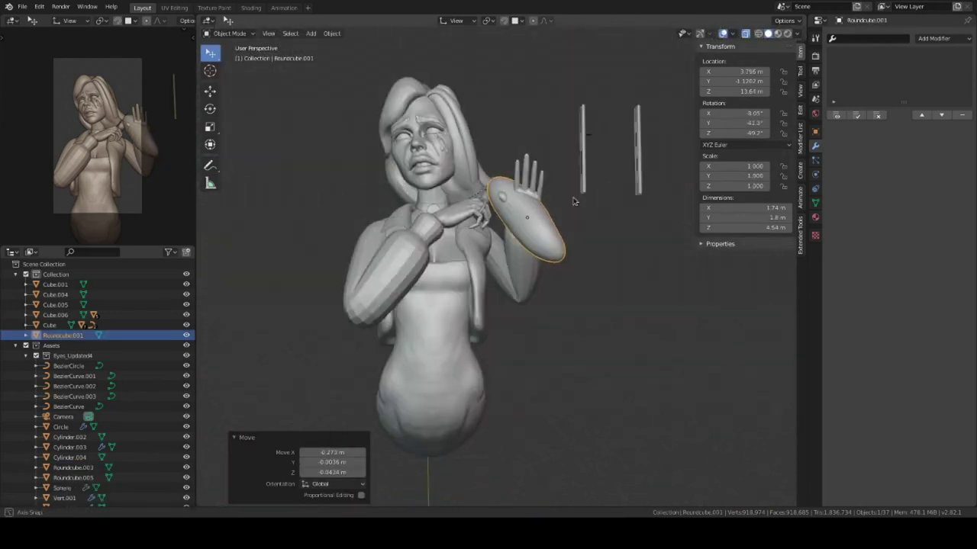
{"action": "scroll", "coordinate": [574, 201], "scroll_direction": "up", "scroll_amount": 5}
Step: Enter Sculpt Mode on the torso, inspect it, and return to Object Mode
{"action": "left_click", "coordinate": [572, 214]}
{"action": "key", "text": "ctrl+Tab"}
{"action": "scroll", "coordinate": [552, 305], "scroll_direction": "up", "scroll_amount": 3}
{"action": "mouse_move", "coordinate": [552, 305]}
{"action": "middle_mouse_down"}
{"action": "mouse_move", "coordinate": [543, 269]}
{"action": "mouse_move", "coordinate": [499, 302]}
{"action": "middle_mouse_up"}
{"action": "key", "text": "ctrl+Tab"}
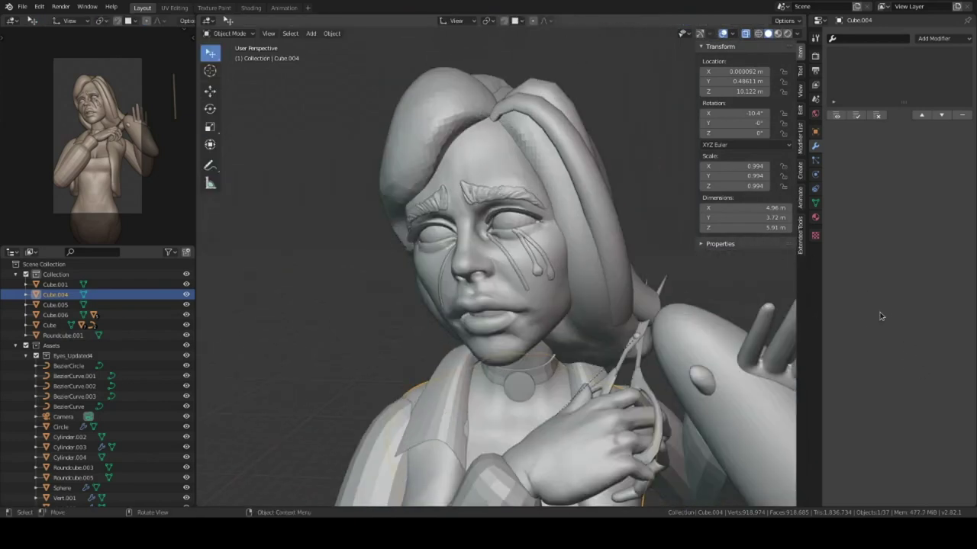
Step: Add a single-vertex object near the eye to start the tear
{"action": "scroll", "coordinate": [481, 193], "scroll_direction": "up", "scroll_amount": 3}
{"action": "left_click", "coordinate": [515, 246]}
{"action": "mouse_move", "coordinate": [514, 247]}
{"action": "middle_mouse_down"}
{"action": "mouse_move", "coordinate": [503, 229]}
{"action": "mouse_move", "coordinate": [494, 284]}
{"action": "middle_mouse_up"}
{"action": "left_click", "coordinate": [518, 234]}
{"action": "scroll", "coordinate": [518, 234], "scroll_direction": "down", "scroll_amount": 3}
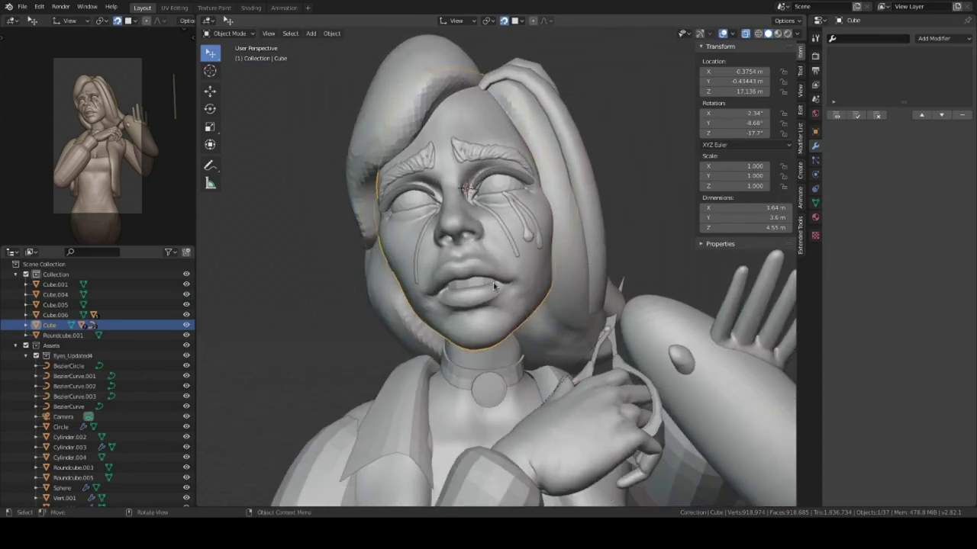
{"action": "left_click", "coordinate": [439, 325]}
{"action": "scroll", "coordinate": [480, 257], "scroll_direction": "up", "scroll_amount": 3}
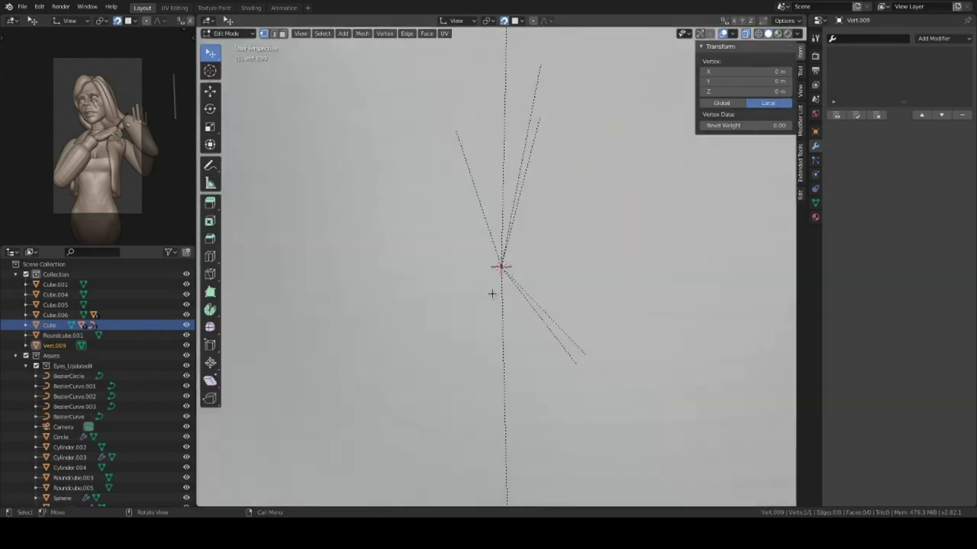
Step: Isolate the head with numpad / and return to editing the new vertex object
{"action": "scroll", "coordinate": [480, 257], "scroll_direction": "up", "scroll_amount": 2}
{"action": "left_click", "coordinate": [492, 230]}
{"action": "middle_click_drag", "start_coordinate": [492, 230], "coordinate": [488, 243]}
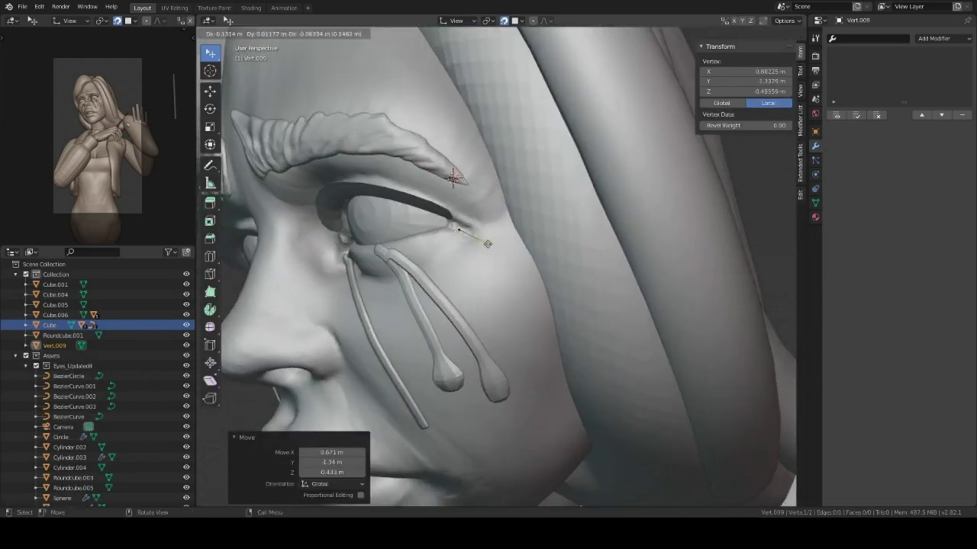
{"action": "scroll", "coordinate": [532, 277], "scroll_direction": "down", "scroll_amount": 5}
{"action": "key", "text": "Tab"}
{"action": "left_click", "coordinate": [503, 286]}
{"action": "key", "text": "KP_Divide"}
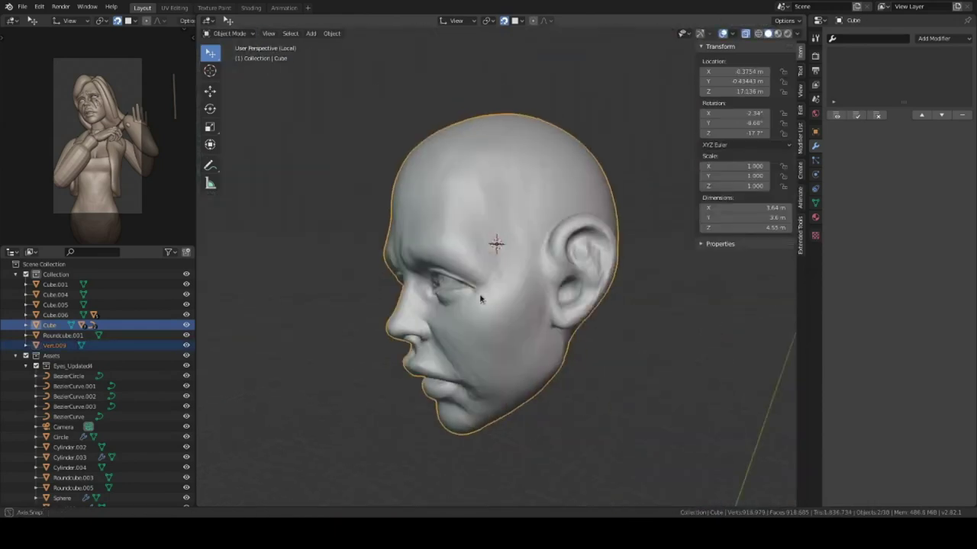
{"action": "scroll", "coordinate": [493, 321], "scroll_direction": "up", "scroll_amount": 5}
{"action": "key", "text": "ctrl+z"}
{"action": "key", "text": "ctrl+z"}
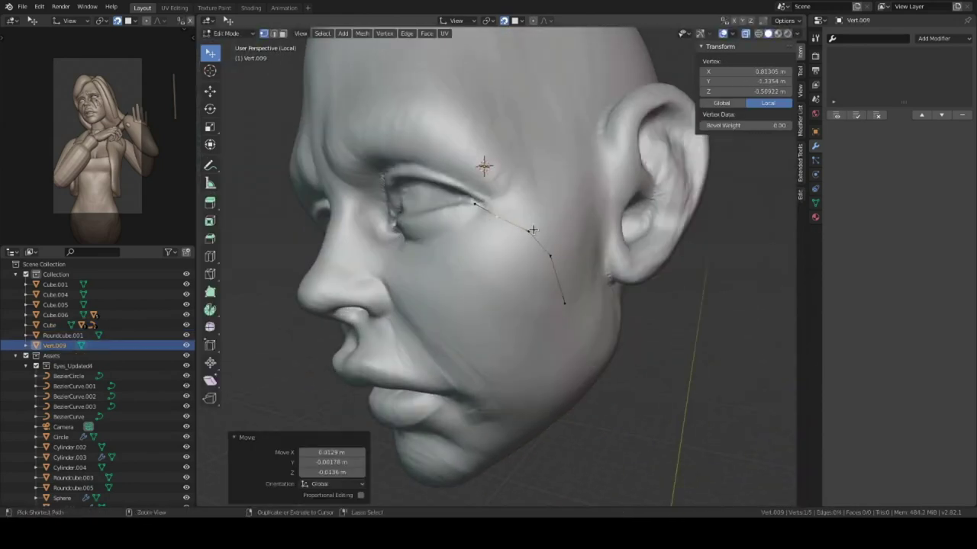
Step: Extrude and place a chain of vertices along the lower eyelid
{"action": "key", "text": "g"}
{"action": "left_click", "coordinate": [500, 171]}
{"action": "scroll", "coordinate": [489, 221], "scroll_direction": "up", "scroll_amount": 3}
{"action": "scroll", "coordinate": [473, 236], "scroll_direction": "up", "scroll_amount": 3}
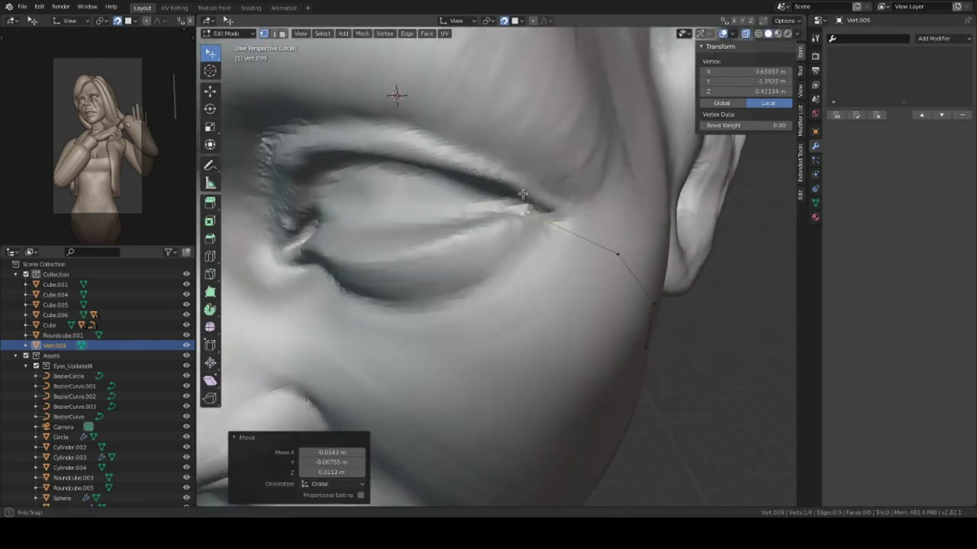
{"action": "scroll", "coordinate": [466, 252], "scroll_direction": "up", "scroll_amount": 2}
{"action": "middle_click_drag", "start_coordinate": [466, 253], "coordinate": [532, 132]}
{"action": "right_click", "coordinate": [532, 131], "text": "ctrl"}
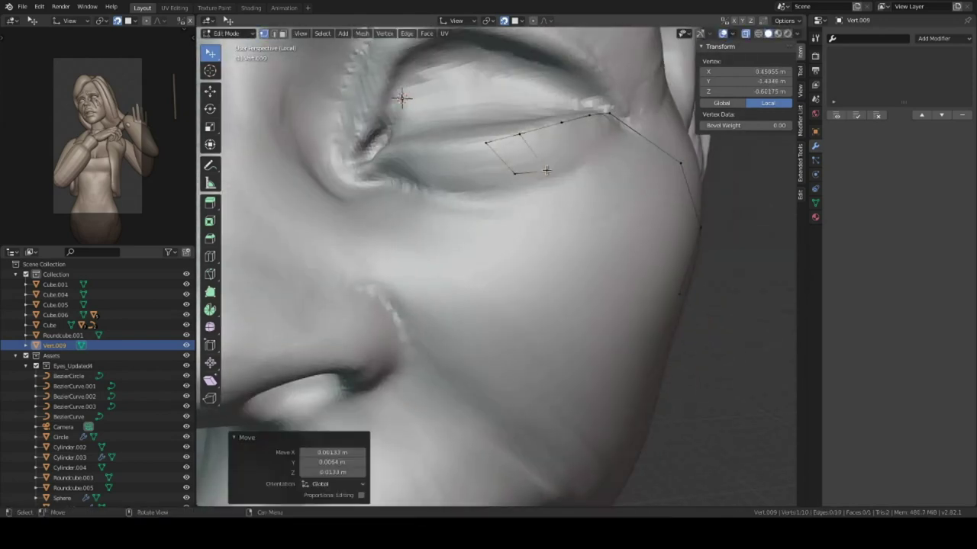
{"action": "left_click", "coordinate": [585, 171]}
{"action": "mouse_move", "coordinate": [584, 170]}
{"action": "middle_mouse_down"}
{"action": "mouse_move", "coordinate": [429, 160]}
{"action": "mouse_move", "coordinate": [438, 216]}
{"action": "middle_mouse_up"}
{"action": "left_click", "coordinate": [467, 157]}
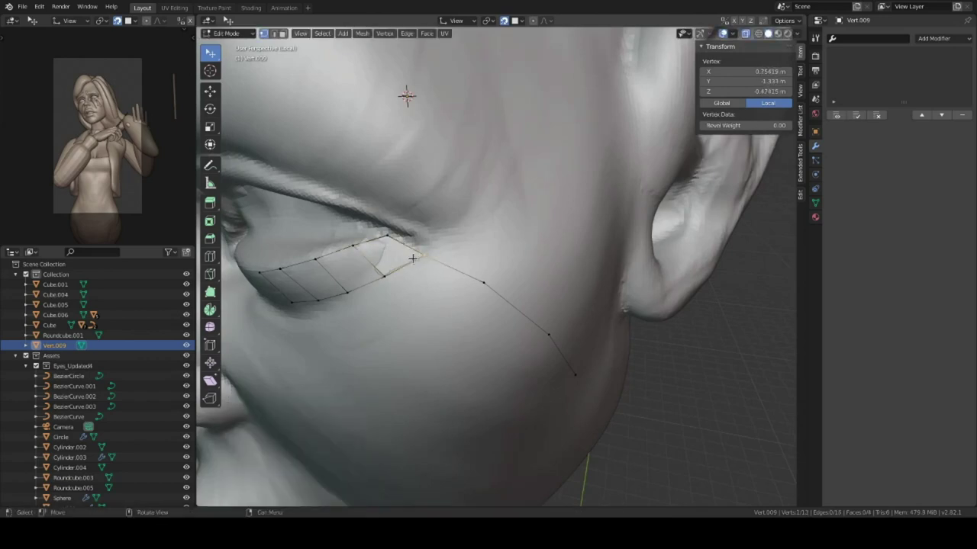
{"action": "middle_click_drag", "start_coordinate": [412, 259], "coordinate": [415, 248]}
Step: Extrude the eyelid vertices into a strip and adjust a single strip vertex
{"action": "key", "text": "e"}
{"action": "mouse_move", "coordinate": [489, 290]}
{"action": "middle_mouse_down"}
{"action": "mouse_move", "coordinate": [524, 251]}
{"action": "mouse_move", "coordinate": [510, 232]}
{"action": "mouse_move", "coordinate": [515, 257]}
{"action": "middle_mouse_up"}
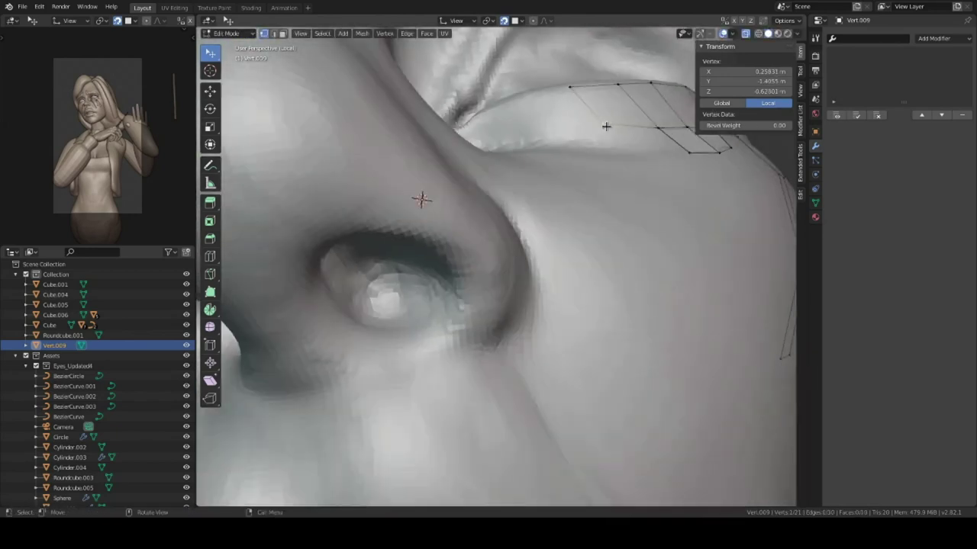
{"action": "scroll", "coordinate": [477, 286], "scroll_direction": "down", "scroll_amount": 5}
{"action": "scroll", "coordinate": [501, 279], "scroll_direction": "up", "scroll_amount": 5}
{"action": "key", "text": "g"}
{"action": "left_click", "coordinate": [669, 168]}
Step: Add Subdivision, Shrinkwrap (target Cube), Solidify and a second Subdivision modifier to the strip
{"action": "left_click", "coordinate": [934, 37]}
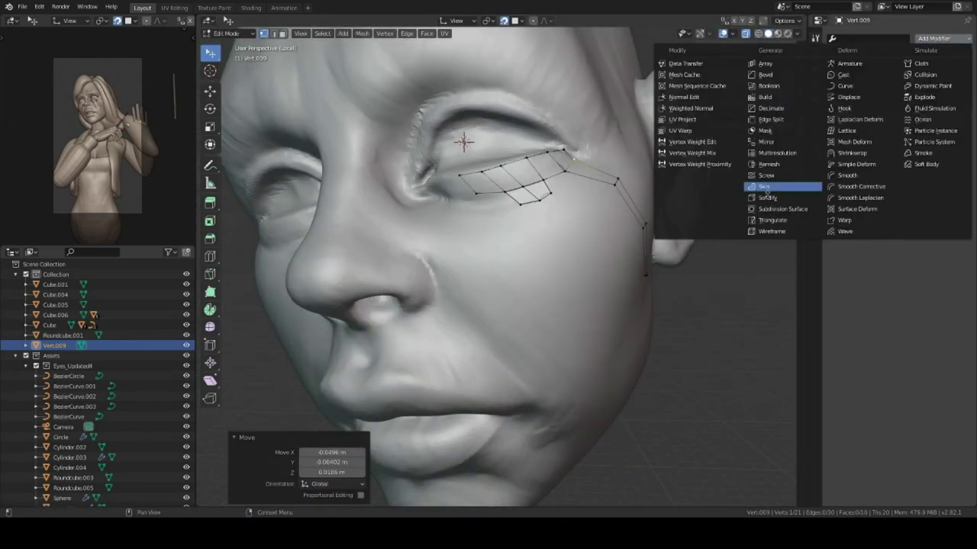
{"action": "left_click", "coordinate": [780, 206]}
{"action": "left_click", "coordinate": [934, 38]}
{"action": "left_click", "coordinate": [861, 154]}
{"action": "left_click", "coordinate": [534, 320]}
{"action": "middle_click_drag", "start_coordinate": [534, 320], "coordinate": [813, 156]}
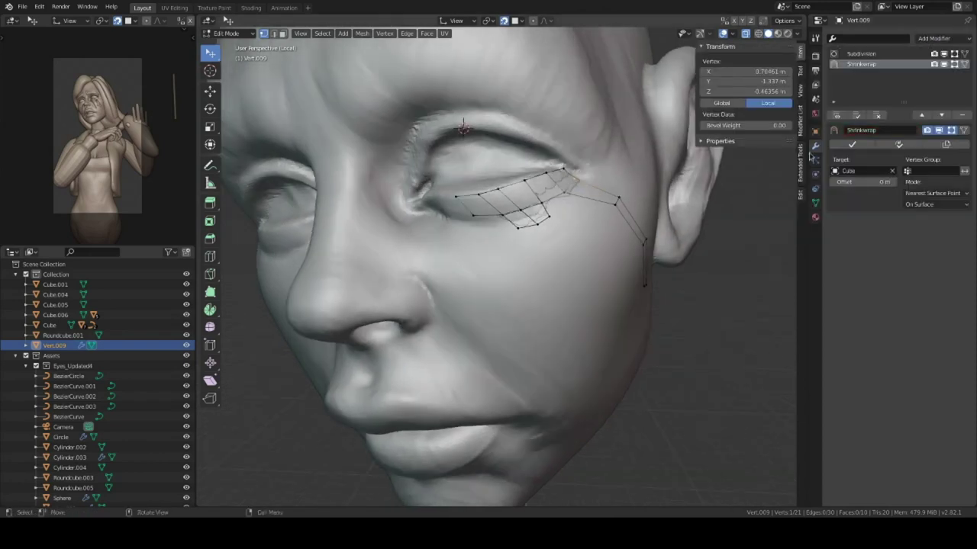
{"action": "scroll", "coordinate": [496, 267], "scroll_direction": "down", "scroll_amount": 3}
{"action": "key", "text": "alt+a"}
{"action": "left_click", "coordinate": [934, 37]}
{"action": "left_click", "coordinate": [778, 212]}
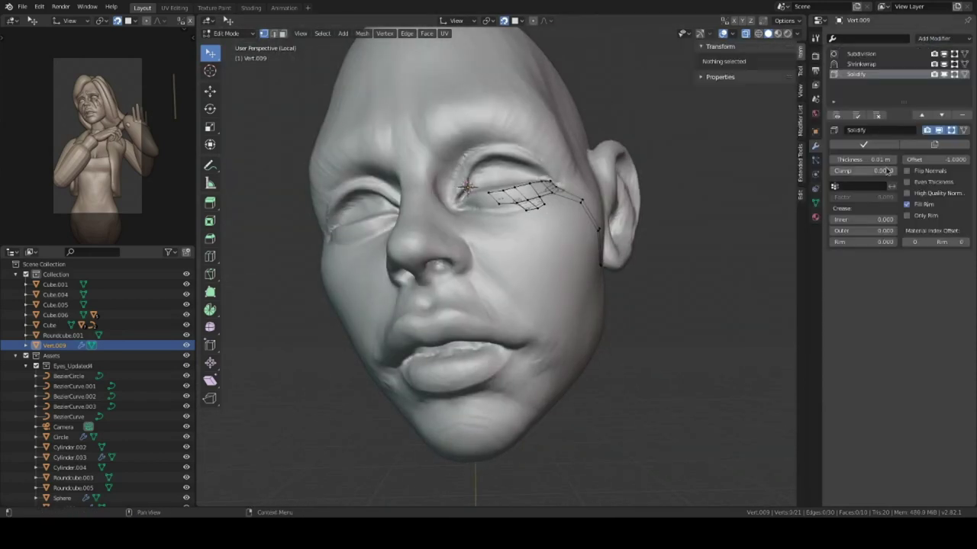
{"action": "left_click", "coordinate": [934, 37]}
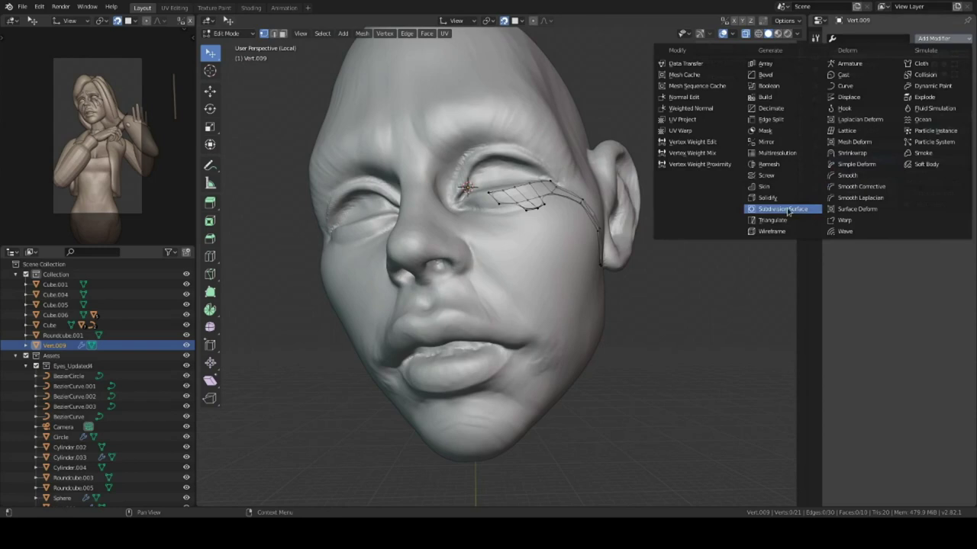
{"action": "left_click", "coordinate": [785, 211]}
Step: Add a loop cut along the strip and reposition a cheek vertex
{"action": "key", "text": "ctrl+r"}
{"action": "middle_click_drag", "start_coordinate": [497, 262], "coordinate": [528, 148]}
{"action": "left_click", "coordinate": [582, 264]}
{"action": "left_click", "coordinate": [582, 264]}
{"action": "key", "text": "g"}
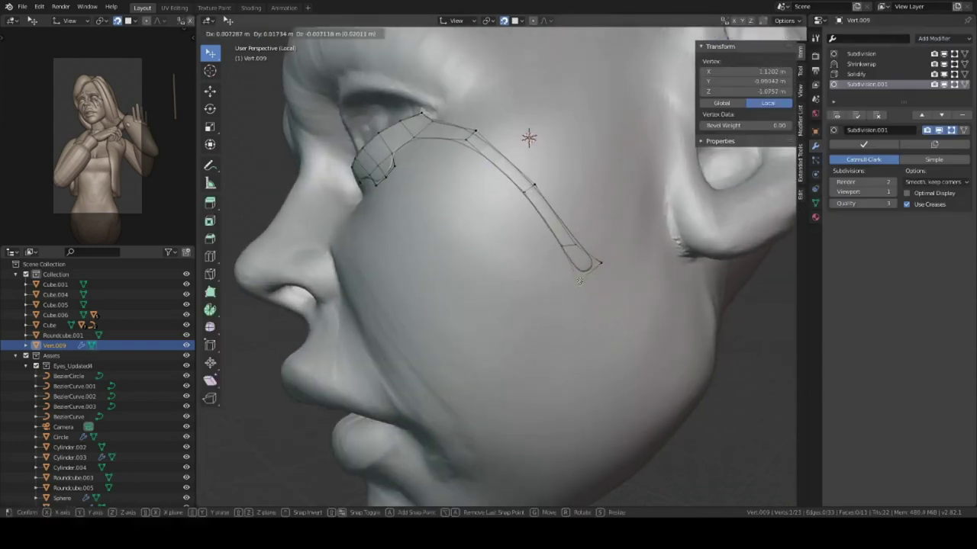
{"action": "mouse_move", "coordinate": [567, 234]}
{"action": "middle_mouse_down"}
{"action": "mouse_move", "coordinate": [499, 92]}
{"action": "mouse_move", "coordinate": [530, 48]}
{"action": "mouse_move", "coordinate": [508, 48]}
{"action": "middle_mouse_up"}
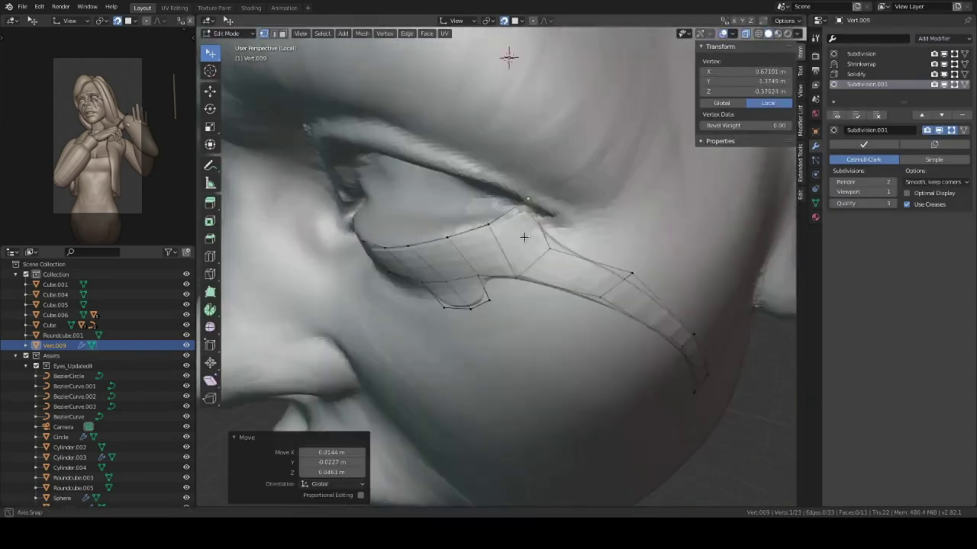
{"action": "key", "text": "g"}
{"action": "left_click", "coordinate": [441, 36]}
{"action": "scroll", "coordinate": [441, 36], "scroll_direction": "down", "scroll_amount": 5}
{"action": "scroll", "coordinate": [501, 44], "scroll_direction": "up", "scroll_amount": 4}
{"action": "scroll", "coordinate": [501, 44], "scroll_direction": "down", "scroll_amount": 6}
{"action": "mouse_move", "coordinate": [560, 264]}
{"action": "middle_mouse_down"}
{"action": "mouse_move", "coordinate": [560, 234]}
{"action": "mouse_move", "coordinate": [599, 251]}
{"action": "mouse_move", "coordinate": [460, 175]}
{"action": "mouse_move", "coordinate": [534, 198]}
{"action": "mouse_move", "coordinate": [584, 188]}
{"action": "mouse_move", "coordinate": [534, 183]}
{"action": "middle_mouse_up"}
Step: Extrude new vertices from the eye corner along the lower lid
{"action": "key", "text": "alt+a"}
{"action": "left_click", "coordinate": [514, 186]}
{"action": "key", "text": "e"}
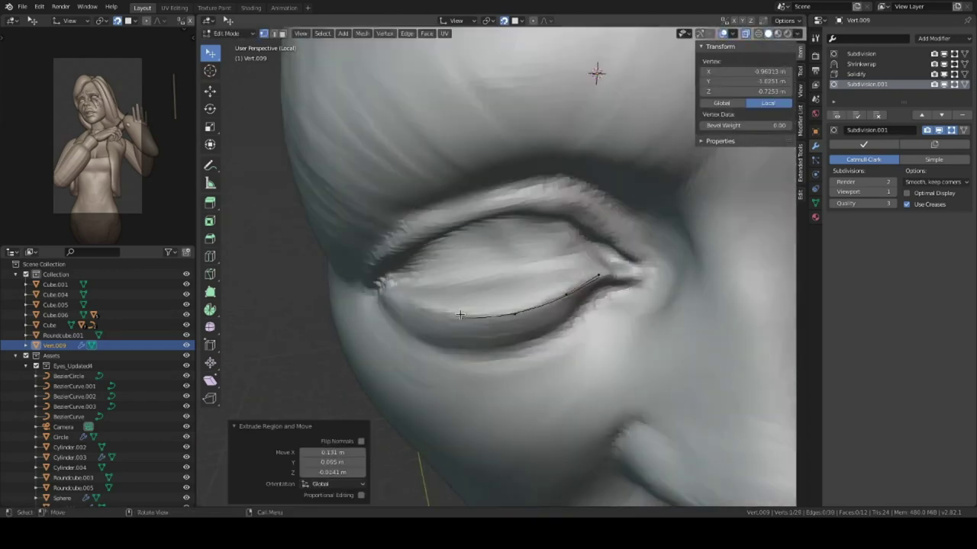
{"action": "key", "text": "e"}
{"action": "left_click", "coordinate": [411, 313]}
{"action": "middle_click_drag", "start_coordinate": [412, 313], "coordinate": [522, 228]}
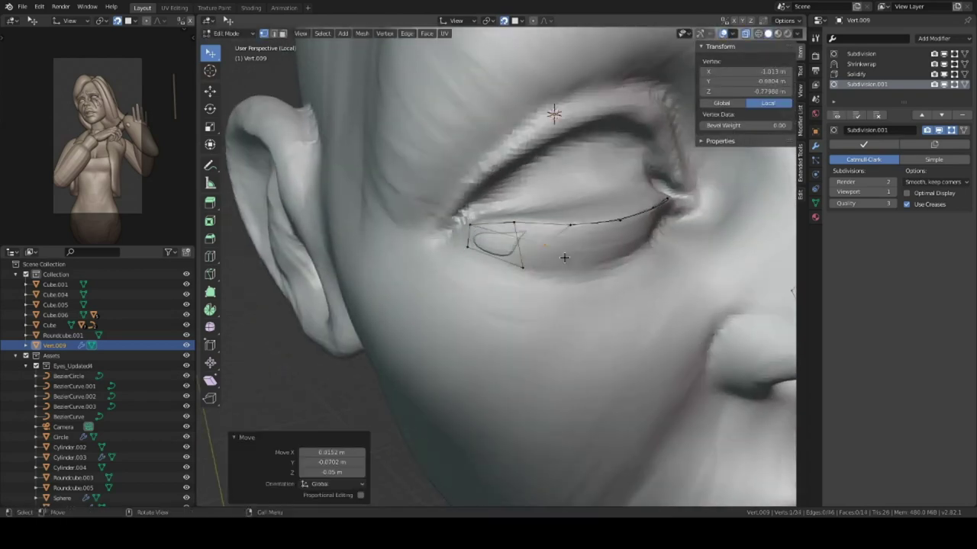
{"action": "left_click", "coordinate": [577, 277]}
{"action": "middle_click_drag", "start_coordinate": [578, 276], "coordinate": [494, 261]}
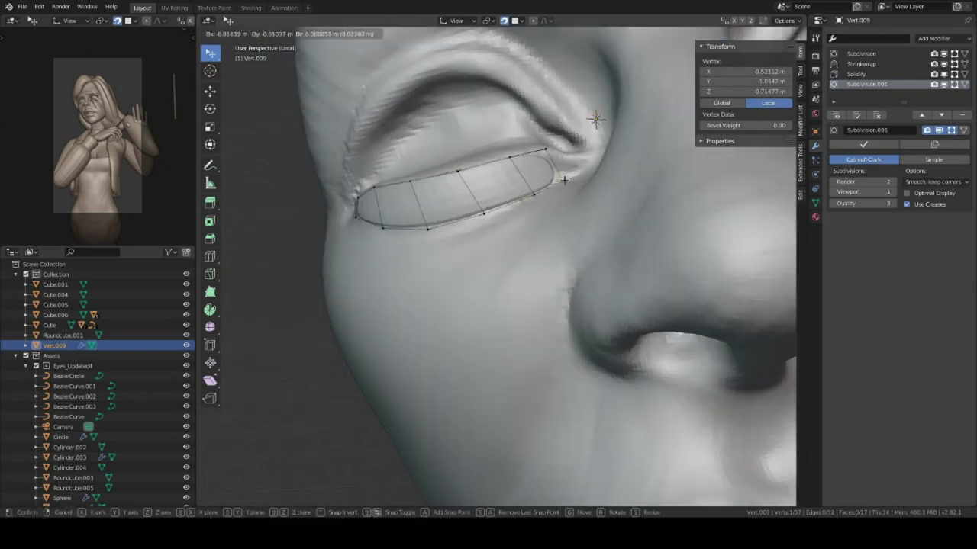
{"action": "left_click", "coordinate": [545, 140]}
{"action": "scroll", "coordinate": [546, 140], "scroll_direction": "down", "scroll_amount": 3}
{"action": "scroll", "coordinate": [564, 168], "scroll_direction": "up", "scroll_amount": 3}
{"action": "middle_click_drag", "start_coordinate": [564, 168], "coordinate": [580, 175]}
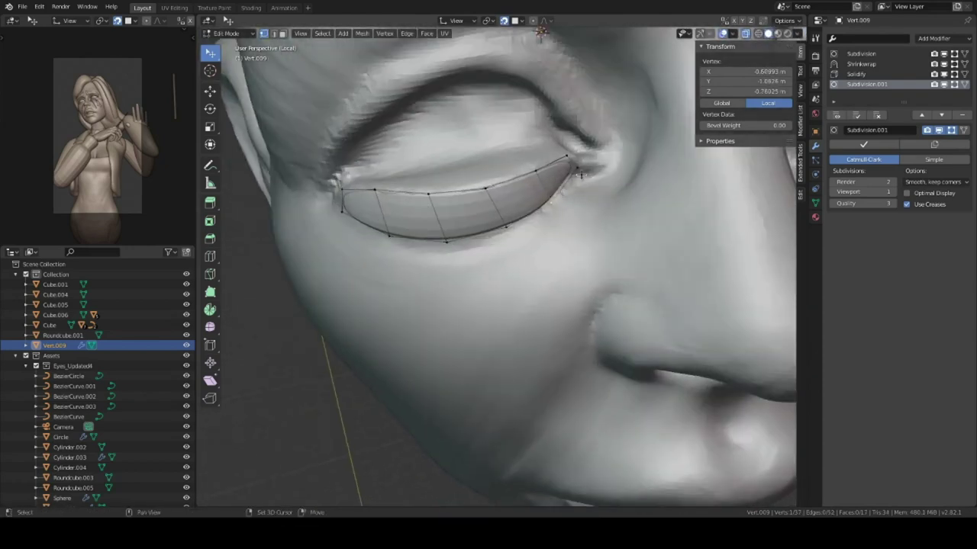
Step: Extrude the strip's corner edge downward into a drip running down the cheek
{"action": "key", "text": "e"}
{"action": "left_click", "coordinate": [580, 221]}
{"action": "scroll", "coordinate": [541, 277], "scroll_direction": "up", "scroll_amount": 3}
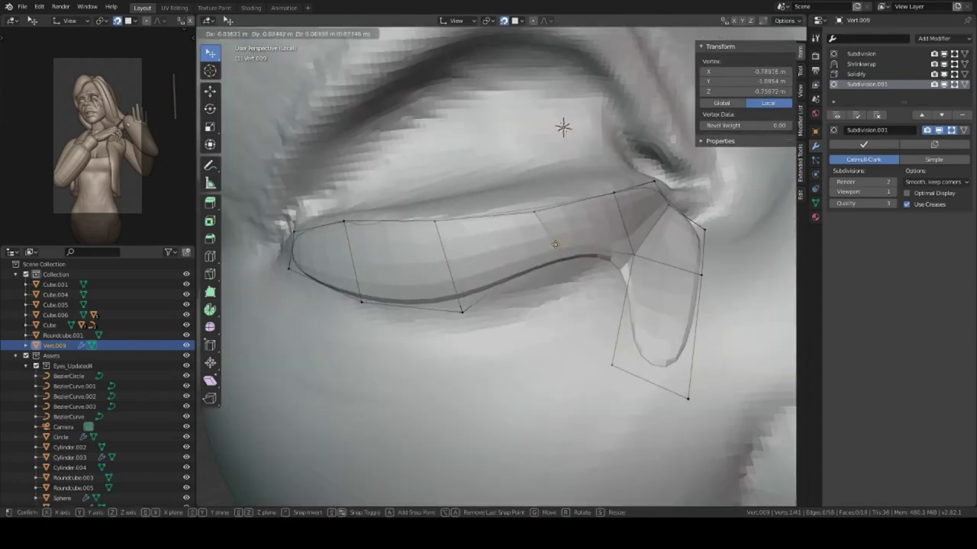
{"action": "scroll", "coordinate": [541, 278], "scroll_direction": "up", "scroll_amount": 2}
{"action": "scroll", "coordinate": [590, 296], "scroll_direction": "down", "scroll_amount": 4}
{"action": "scroll", "coordinate": [506, 257], "scroll_direction": "up", "scroll_amount": 2}
{"action": "mouse_move", "coordinate": [519, 218]}
{"action": "middle_mouse_down"}
{"action": "mouse_move", "coordinate": [503, 222]}
{"action": "mouse_move", "coordinate": [504, 252]}
{"action": "mouse_move", "coordinate": [537, 208]}
{"action": "middle_mouse_up"}
{"action": "key", "text": "g"}
{"action": "key", "text": "e"}
{"action": "left_click", "coordinate": [509, 282]}
{"action": "left_click", "coordinate": [511, 273]}
{"action": "left_click", "coordinate": [500, 282]}
{"action": "scroll", "coordinate": [530, 247], "scroll_direction": "down", "scroll_amount": 2}
Step: Preview the tear from the side, then nudge a tear vertex into place
{"action": "key", "text": "Tab"}
{"action": "scroll", "coordinate": [530, 246], "scroll_direction": "down", "scroll_amount": 5}
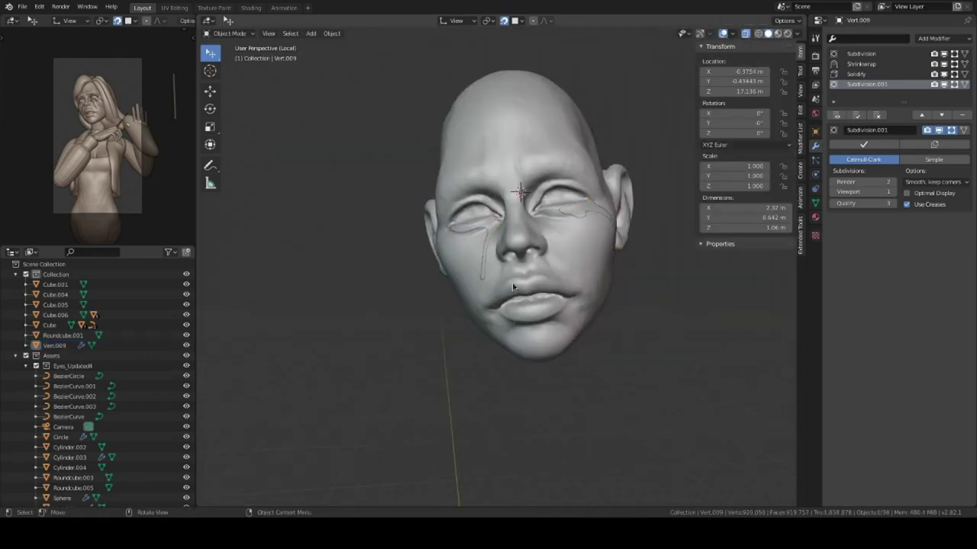
{"action": "scroll", "coordinate": [572, 246], "scroll_direction": "up", "scroll_amount": 5}
{"action": "middle_click_drag", "start_coordinate": [572, 247], "coordinate": [527, 217]}
{"action": "key", "text": "Tab"}
{"action": "scroll", "coordinate": [594, 214], "scroll_direction": "up", "scroll_amount": 5}
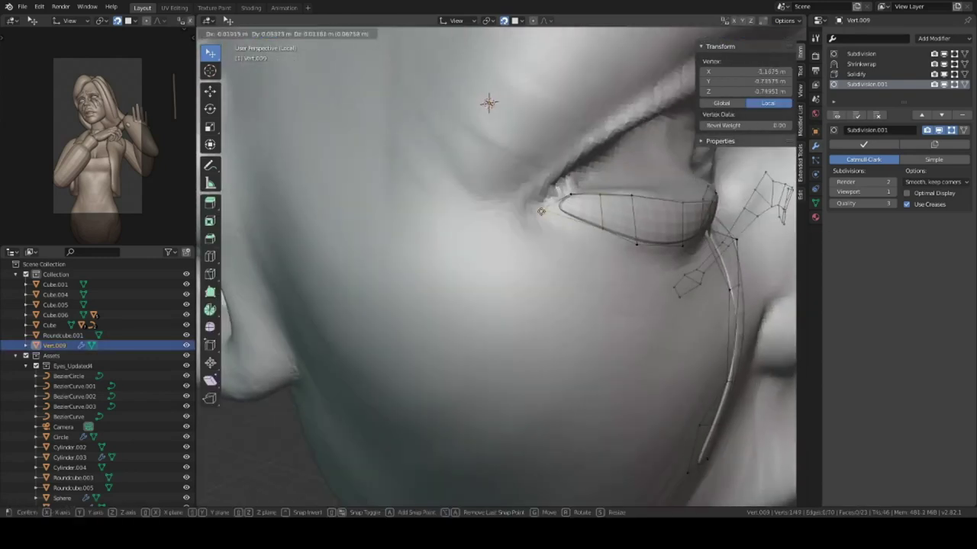
{"action": "left_click", "coordinate": [541, 211]}
{"action": "scroll", "coordinate": [541, 211], "scroll_direction": "down", "scroll_amount": 5}
{"action": "scroll", "coordinate": [430, 333], "scroll_direction": "up", "scroll_amount": 4}
Step: Move the vertex at the tear's inner corner to a new position
{"action": "left_click", "coordinate": [464, 295]}
{"action": "key", "text": "g"}
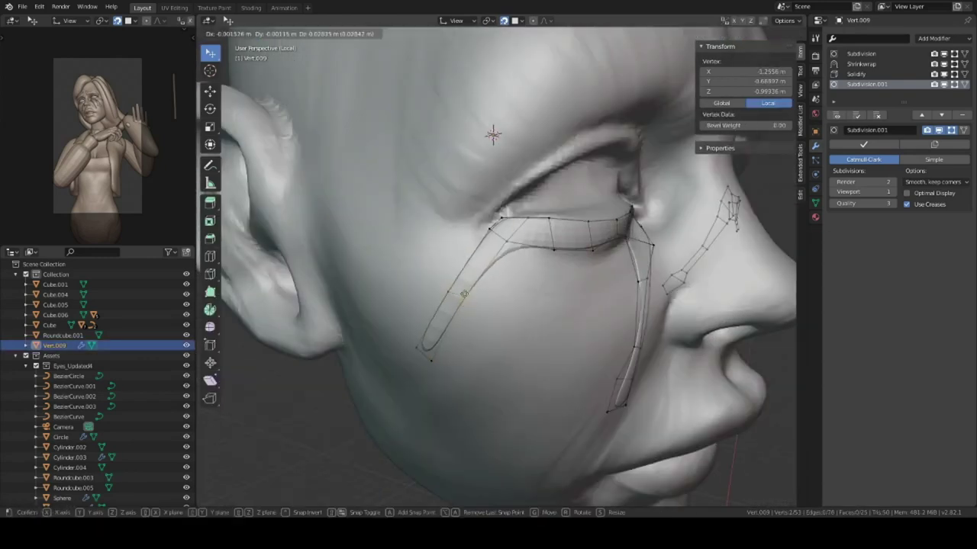
{"action": "left_click", "coordinate": [474, 259]}
{"action": "scroll", "coordinate": [497, 175], "scroll_direction": "down", "scroll_amount": 5}
{"action": "scroll", "coordinate": [511, 263], "scroll_direction": "up", "scroll_amount": 4}
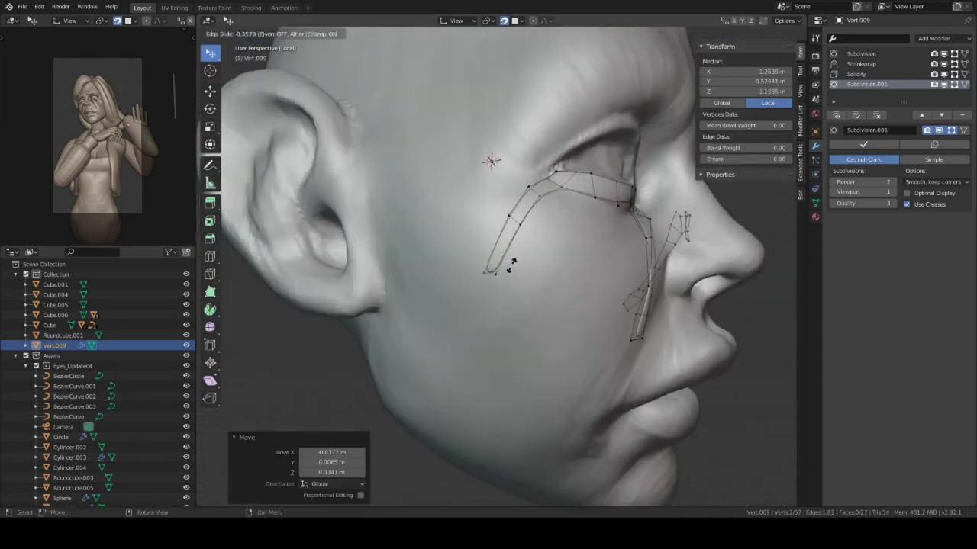
Step: Switch the tear mesh to weight painting and inspect the tears from several angles
{"action": "key", "text": "Tab"}
{"action": "scroll", "coordinate": [504, 313], "scroll_direction": "down", "scroll_amount": 4}
{"action": "middle_click_drag", "start_coordinate": [504, 314], "coordinate": [687, 290]}
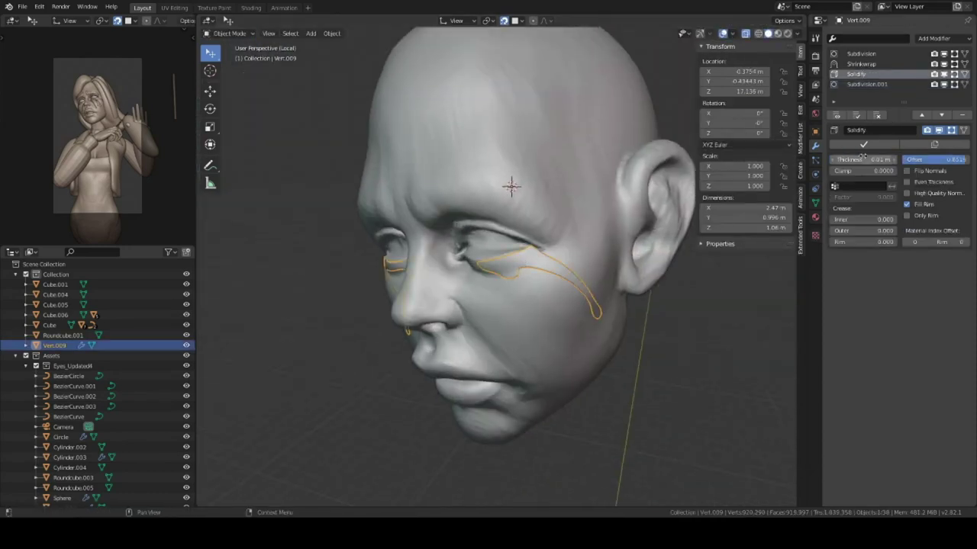
{"action": "mouse_move", "coordinate": [672, 206]}
{"action": "middle_mouse_down"}
{"action": "mouse_move", "coordinate": [577, 235]}
{"action": "mouse_move", "coordinate": [632, 242]}
{"action": "middle_mouse_up"}
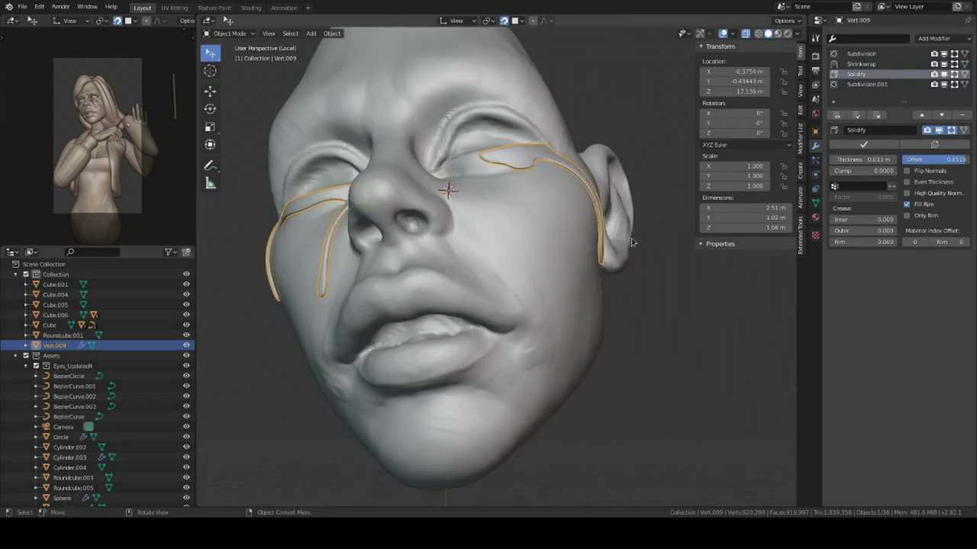
{"action": "left_click", "coordinate": [538, 143]}
{"action": "mouse_move", "coordinate": [538, 143]}
{"action": "middle_mouse_down"}
{"action": "mouse_move", "coordinate": [468, 179]}
{"action": "mouse_move", "coordinate": [489, 198]}
{"action": "mouse_move", "coordinate": [448, 258]}
{"action": "middle_mouse_up"}
{"action": "mouse_move", "coordinate": [514, 313]}
{"action": "middle_mouse_down"}
{"action": "mouse_move", "coordinate": [536, 247]}
{"action": "mouse_move", "coordinate": [557, 290]}
{"action": "middle_mouse_up"}
Step: Pull the tear section down and extrude its edge further down the cheek
{"action": "key", "text": "Tab"}
{"action": "scroll", "coordinate": [535, 248], "scroll_direction": "up", "scroll_amount": 3}
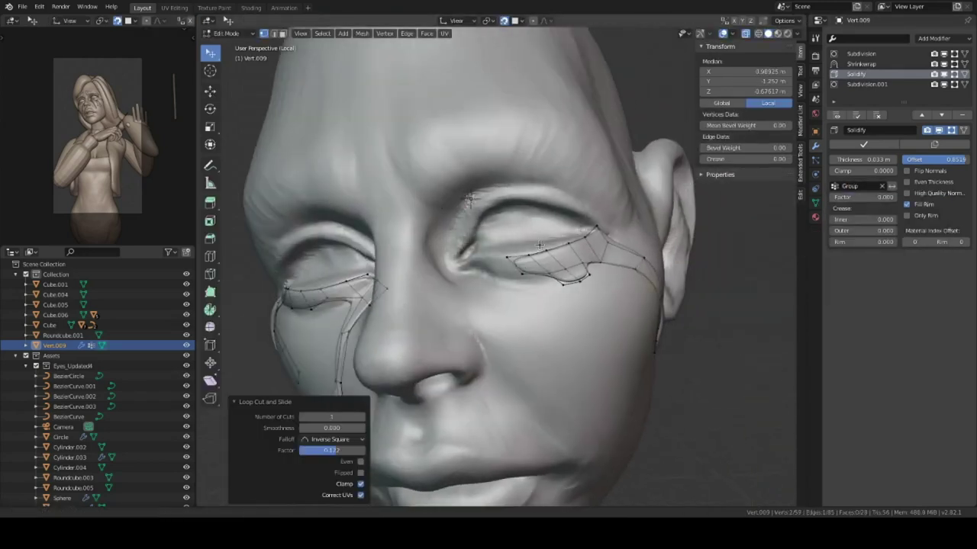
{"action": "scroll", "coordinate": [557, 290], "scroll_direction": "up", "scroll_amount": 3}
{"action": "scroll", "coordinate": [571, 306], "scroll_direction": "up", "scroll_amount": 2}
{"action": "key", "text": "g"}
{"action": "mouse_move", "coordinate": [512, 333]}
{"action": "middle_mouse_down"}
{"action": "mouse_move", "coordinate": [549, 351]}
{"action": "mouse_move", "coordinate": [551, 334]}
{"action": "mouse_move", "coordinate": [597, 271]}
{"action": "middle_mouse_up"}
{"action": "key", "text": "e"}
{"action": "left_click", "coordinate": [553, 354]}
{"action": "scroll", "coordinate": [554, 350], "scroll_direction": "down", "scroll_amount": 5}
{"action": "scroll", "coordinate": [554, 350], "scroll_direction": "up", "scroll_amount": 5}
Step: Return to Object Mode and reselect the tear object Vert.009
{"action": "key", "text": "Tab"}
{"action": "scroll", "coordinate": [534, 322], "scroll_direction": "down", "scroll_amount": 5}
{"action": "scroll", "coordinate": [530, 304], "scroll_direction": "down", "scroll_amount": 3}
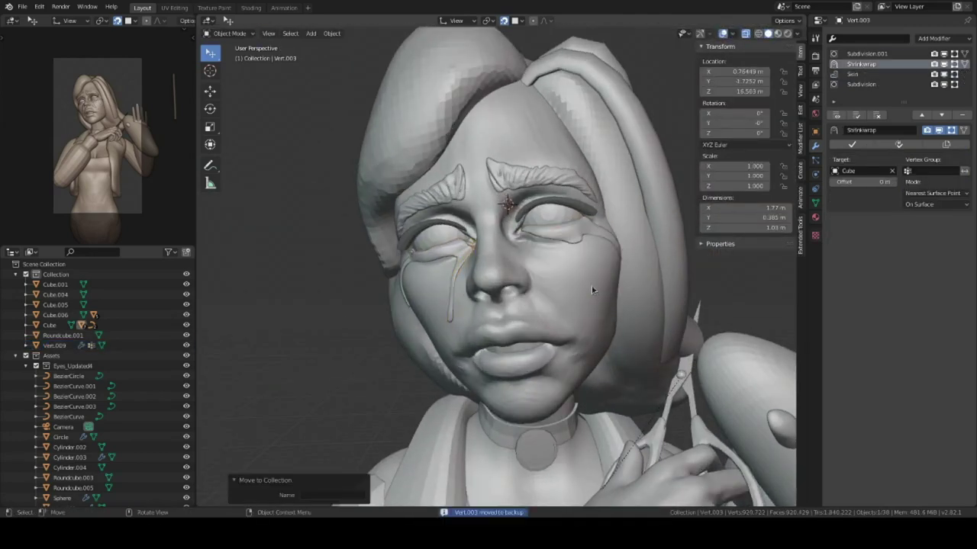
{"action": "scroll", "coordinate": [592, 290], "scroll_direction": "down", "scroll_amount": 4}
{"action": "scroll", "coordinate": [527, 310], "scroll_direction": "up", "scroll_amount": 4}
{"action": "left_click", "coordinate": [526, 309]}
{"action": "scroll", "coordinate": [529, 330], "scroll_direction": "down", "scroll_amount": 4}
{"action": "scroll", "coordinate": [562, 320], "scroll_direction": "up", "scroll_amount": 1}
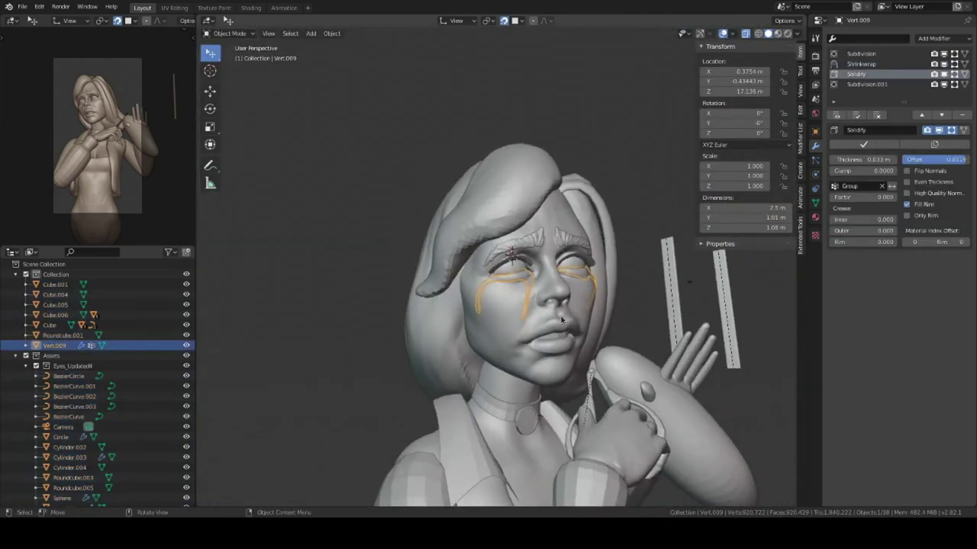
Step: Extrude the tear's end vertex into a longer tip and move it into place
{"action": "key", "text": "Tab"}
{"action": "scroll", "coordinate": [469, 354], "scroll_direction": "up", "scroll_amount": 5}
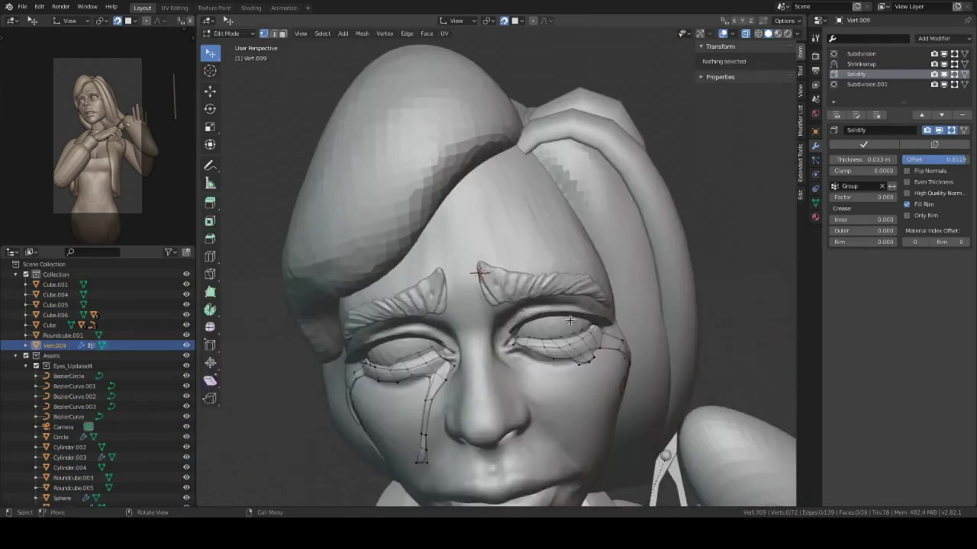
{"action": "scroll", "coordinate": [469, 354], "scroll_direction": "up", "scroll_amount": 5}
{"action": "key", "text": "e"}
{"action": "left_click", "coordinate": [576, 402]}
{"action": "middle_click_drag", "start_coordinate": [576, 402], "coordinate": [534, 305]}
{"action": "scroll", "coordinate": [534, 305], "scroll_direction": "down", "scroll_amount": 3}
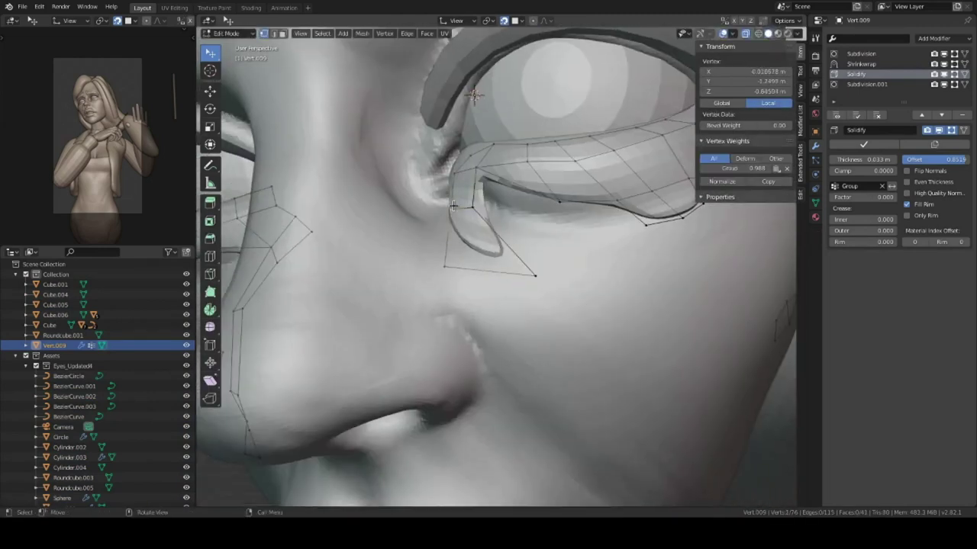
{"action": "key", "text": "g"}
{"action": "scroll", "coordinate": [608, 324], "scroll_direction": "down", "scroll_amount": 5}
{"action": "middle_click_drag", "start_coordinate": [608, 323], "coordinate": [550, 262]}
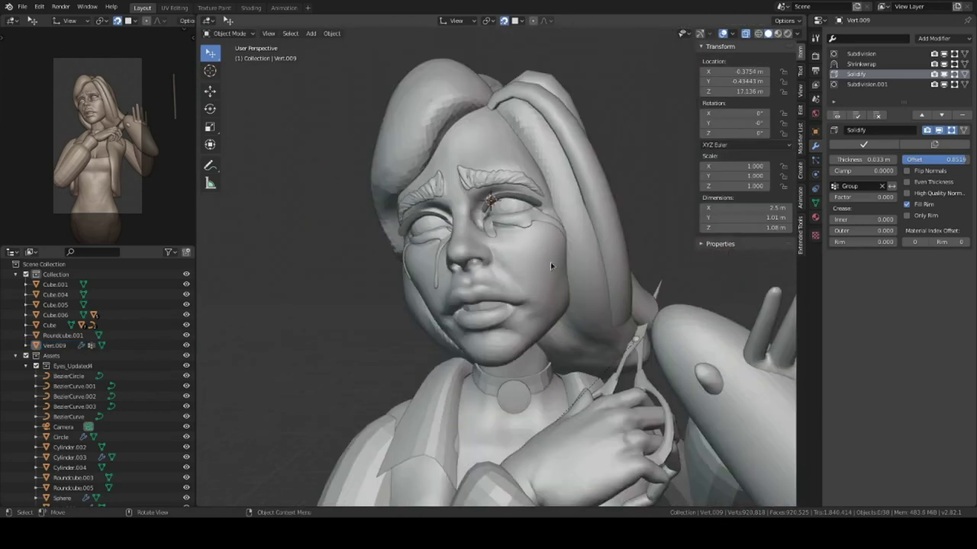
{"action": "scroll", "coordinate": [550, 262], "scroll_direction": "up", "scroll_amount": 6}
{"action": "scroll", "coordinate": [588, 303], "scroll_direction": "down", "scroll_amount": 6}
Step: Finish editing the tears and select the Cube body object
{"action": "key", "text": "Tab"}
{"action": "middle_click_drag", "start_coordinate": [588, 304], "coordinate": [614, 298]}
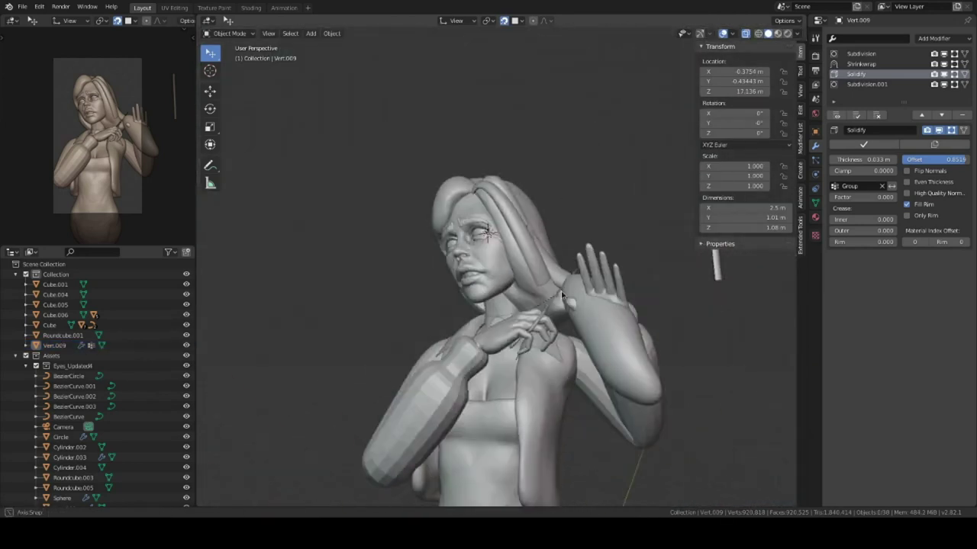
{"action": "left_click", "coordinate": [569, 294]}
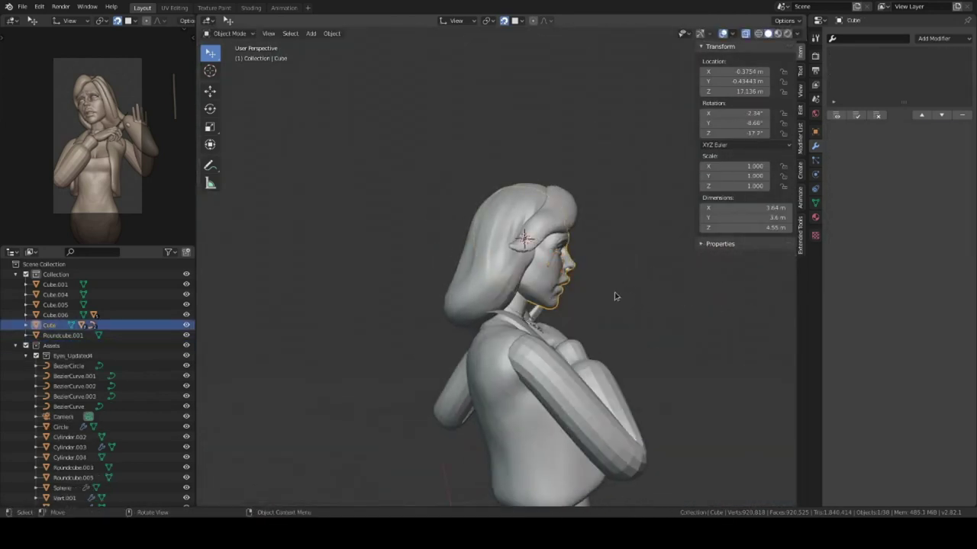
Step: Undo the accidental Cube change and reposition a curve strand in front view
{"action": "key", "text": "ctrl+z"}
{"action": "key", "text": "ctrl+z"}
{"action": "key", "text": "ctrl+z"}
{"action": "key", "text": "ctrl+z"}
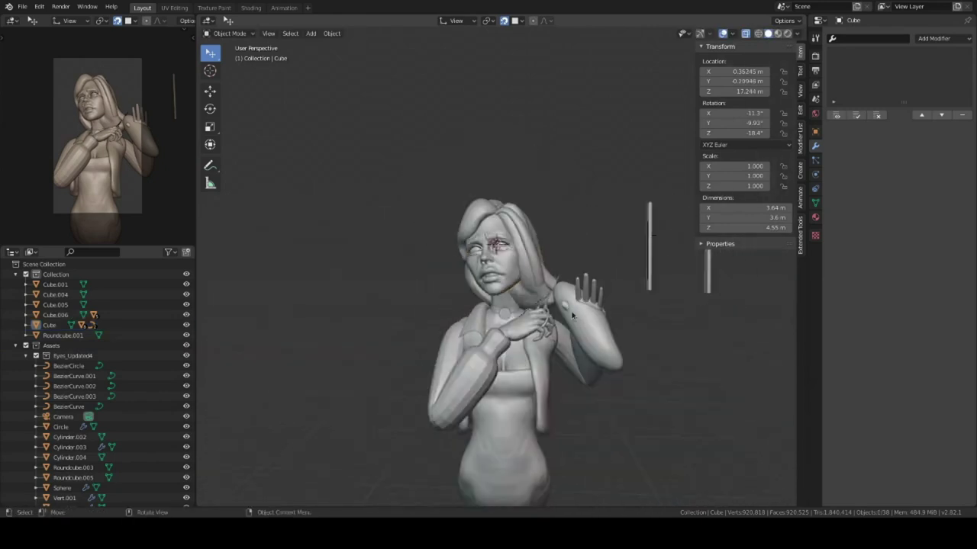
{"action": "middle_click_drag", "start_coordinate": [572, 317], "coordinate": [534, 228]}
{"action": "left_click", "coordinate": [450, 305]}
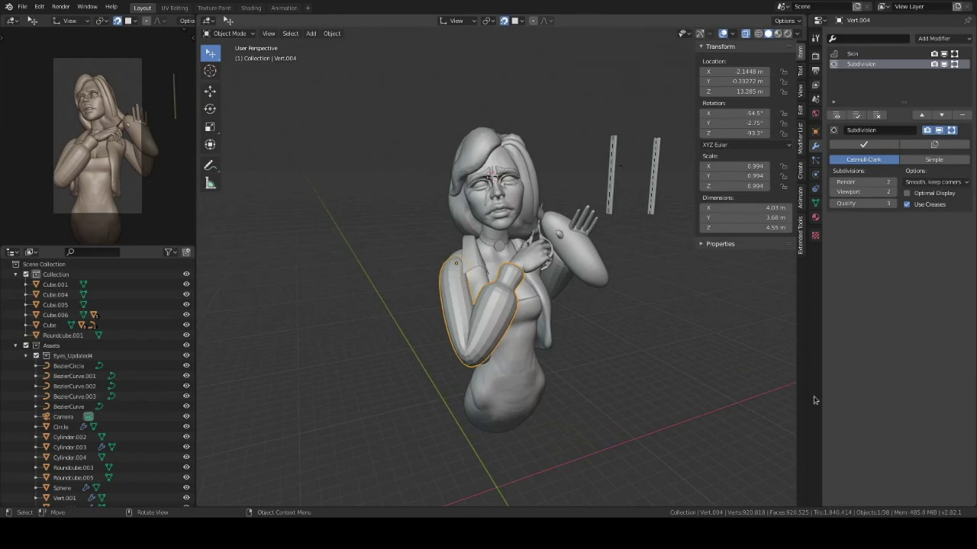
{"action": "key", "text": "KP_1"}
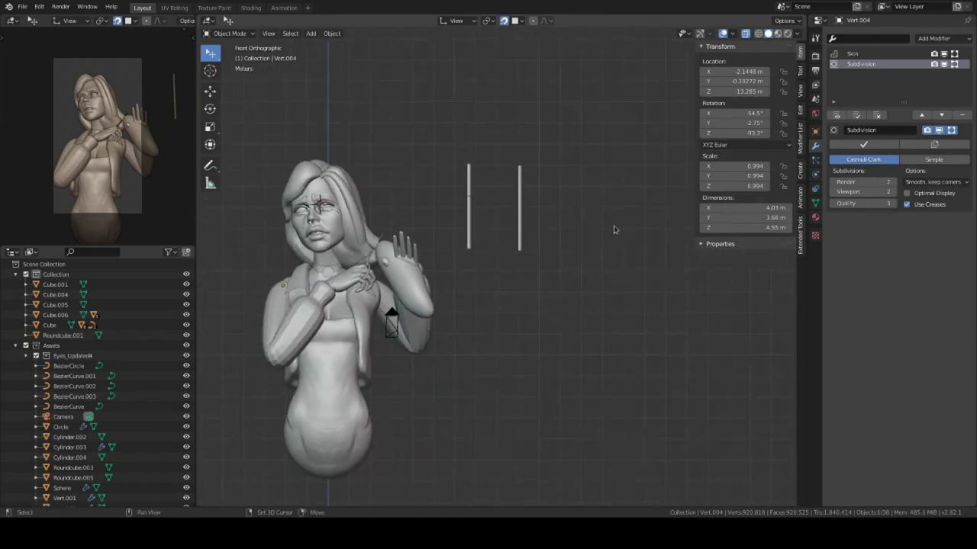
{"action": "left_click", "coordinate": [449, 223]}
{"action": "key", "text": "g"}
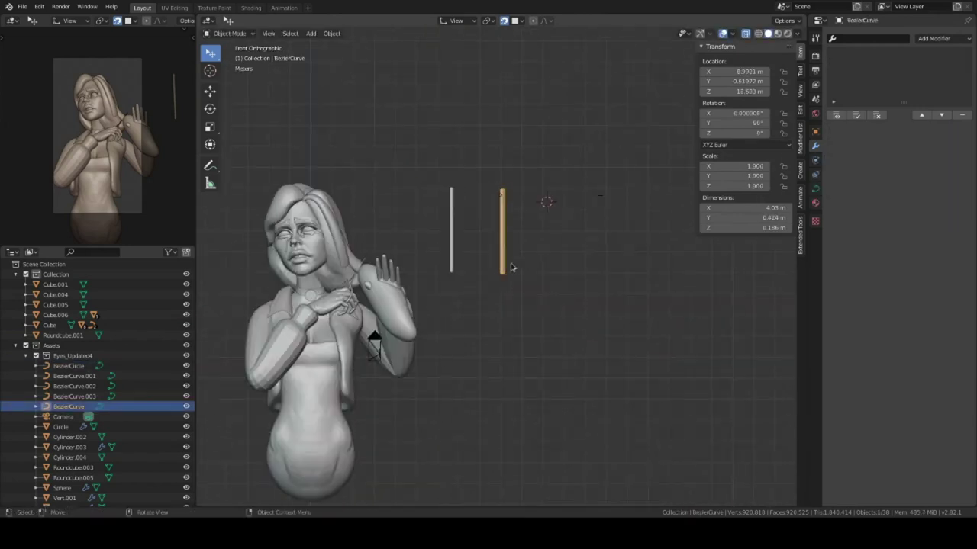
{"action": "left_click", "coordinate": [571, 287]}
Step: Delete the duplicate curve and pull BezierCircle.001's top point up into a peak
{"action": "key", "text": "KP_7"}
{"action": "key", "text": "KP_Decimal"}
{"action": "left_click", "coordinate": [539, 314]}
{"action": "key", "text": "Delete"}
{"action": "key", "text": "Tab"}
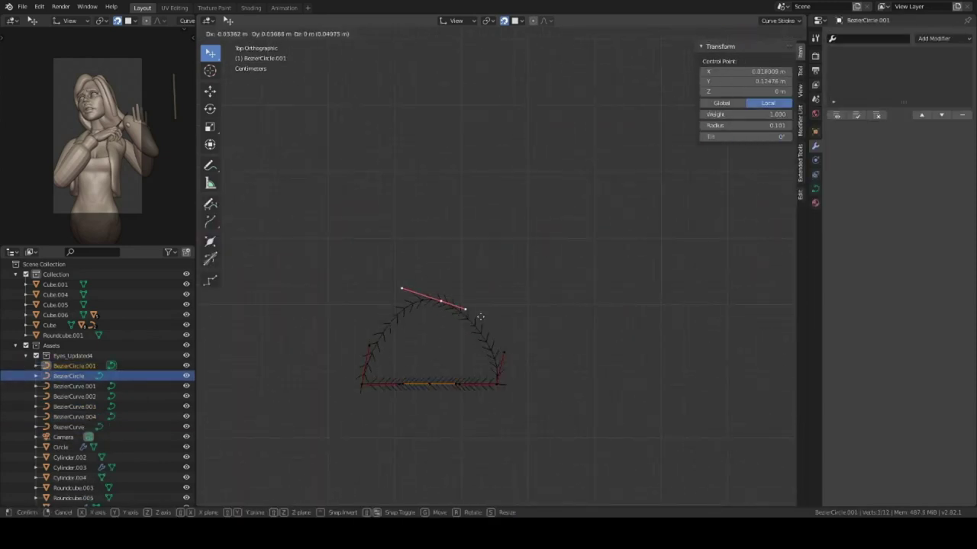
{"action": "left_click", "coordinate": [511, 371]}
{"action": "key", "text": "g"}
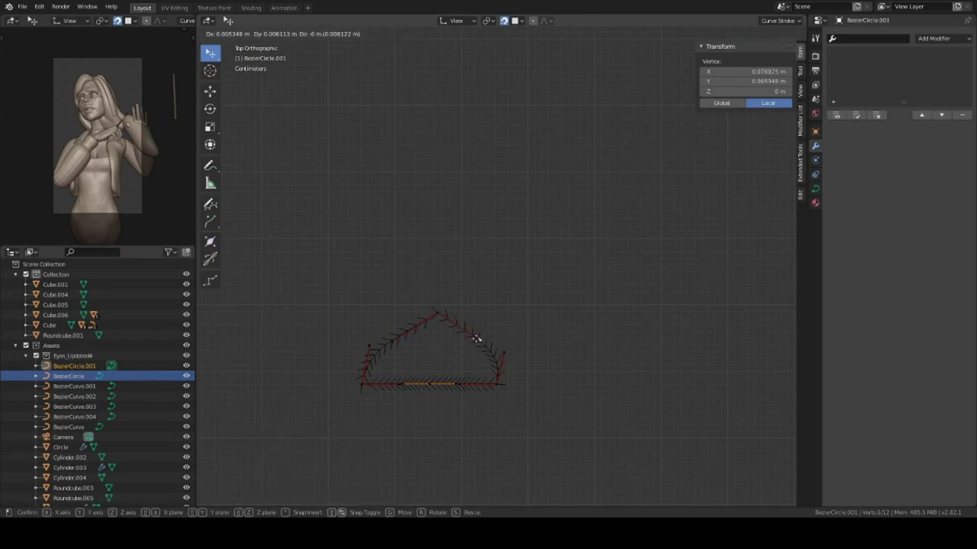
{"action": "left_click", "coordinate": [424, 316]}
{"action": "key", "text": "Tab"}
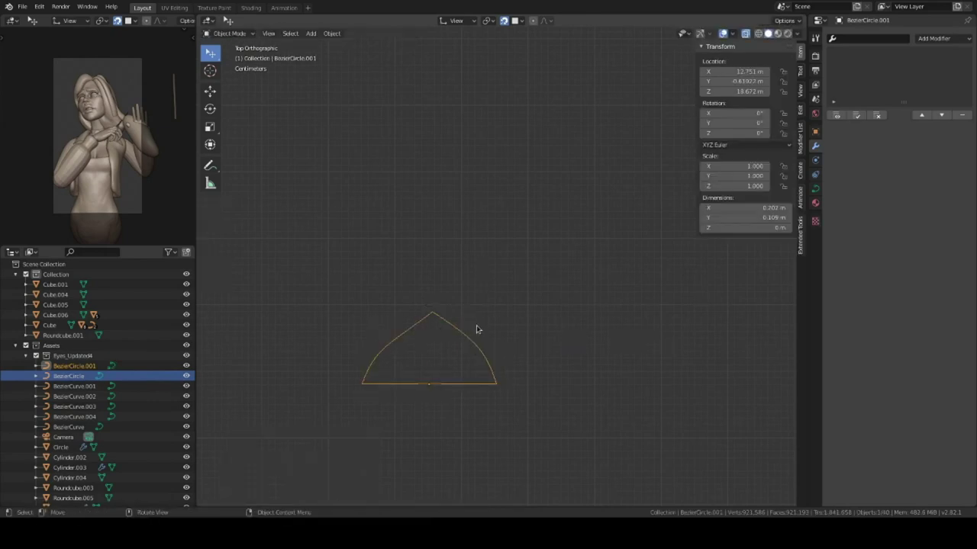
Step: Delete the spare BezierCurve strand
{"action": "left_click", "coordinate": [814, 188]}
{"action": "left_click", "coordinate": [451, 221]}
{"action": "middle_click_drag", "start_coordinate": [516, 283], "coordinate": [488, 213]}
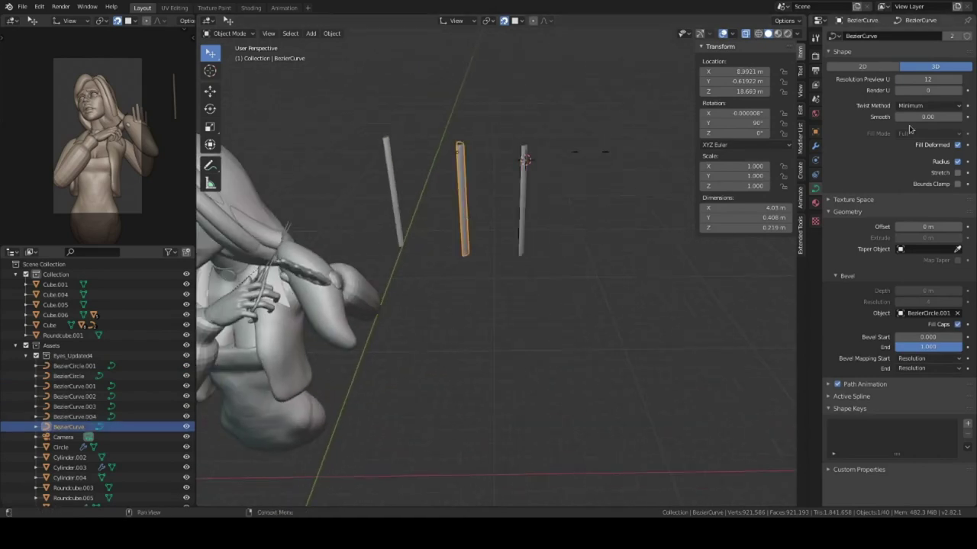
{"action": "key", "text": "Delete"}
{"action": "key", "text": "KP_1"}
Step: Subdivide BezierCurve.004 in Edit Mode to add extra control points
{"action": "left_click", "coordinate": [521, 229]}
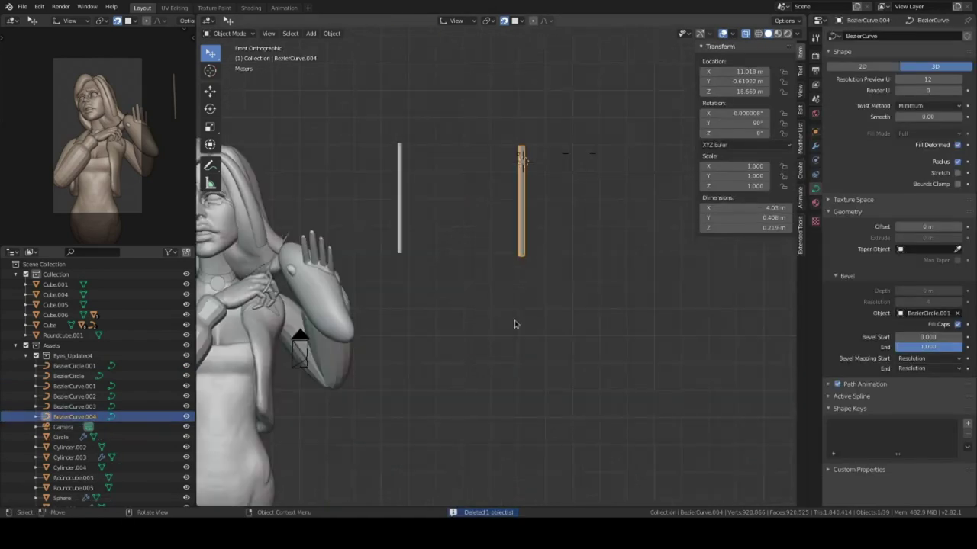
{"action": "scroll", "coordinate": [521, 158], "scroll_direction": "down", "scroll_amount": 2}
{"action": "key", "text": "Tab"}
{"action": "scroll", "coordinate": [566, 268], "scroll_direction": "up", "scroll_amount": 1}
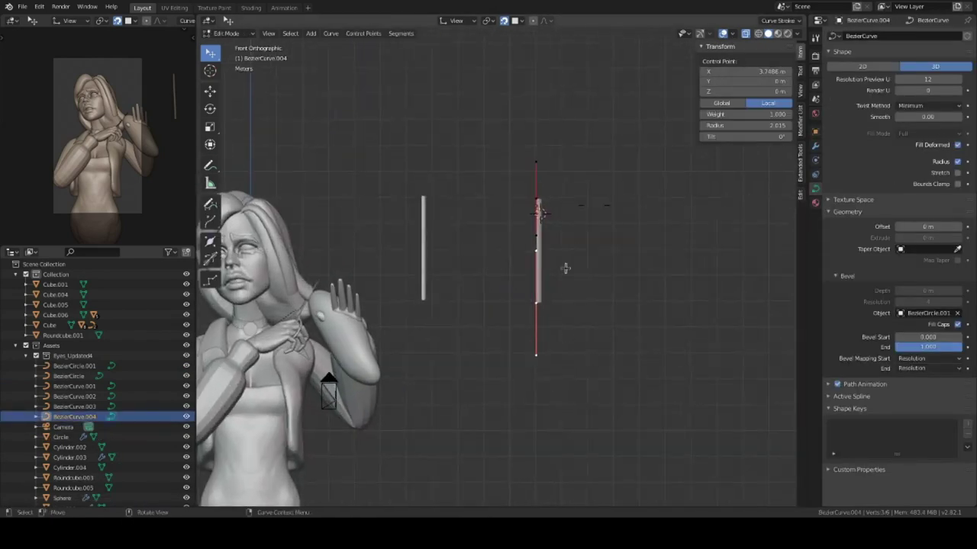
{"action": "right_click", "coordinate": [593, 260]}
{"action": "left_click", "coordinate": [545, 264]}
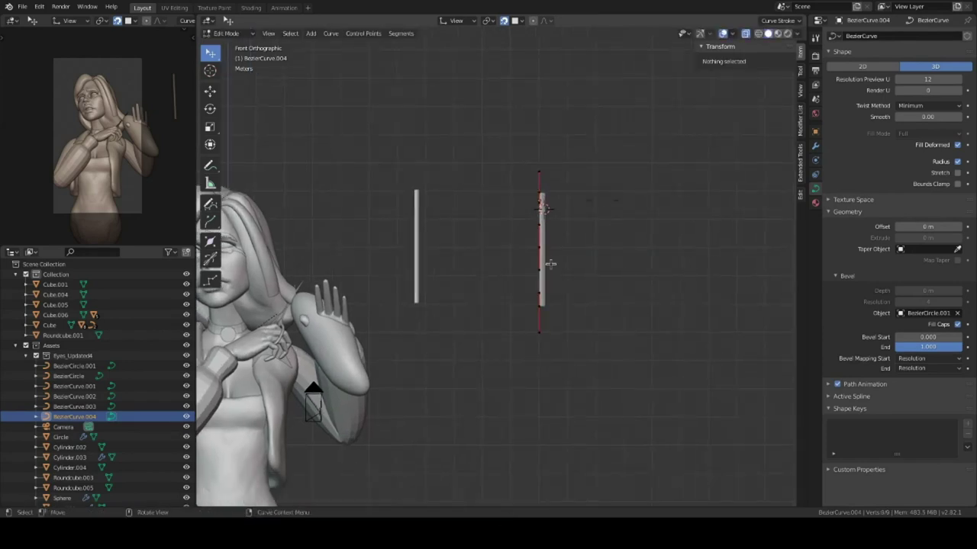
{"action": "scroll", "coordinate": [580, 282], "scroll_direction": "down", "scroll_amount": 2}
{"action": "scroll", "coordinate": [592, 295], "scroll_direction": "down", "scroll_amount": 1}
{"action": "key", "text": "Tab"}
{"action": "scroll", "coordinate": [592, 293], "scroll_direction": "up", "scroll_amount": 5}
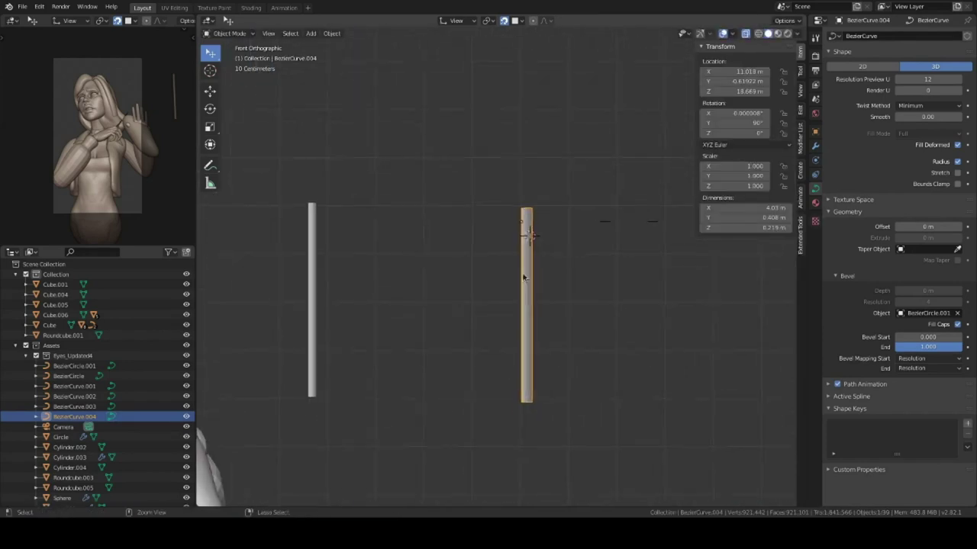
{"action": "key", "text": "Tab"}
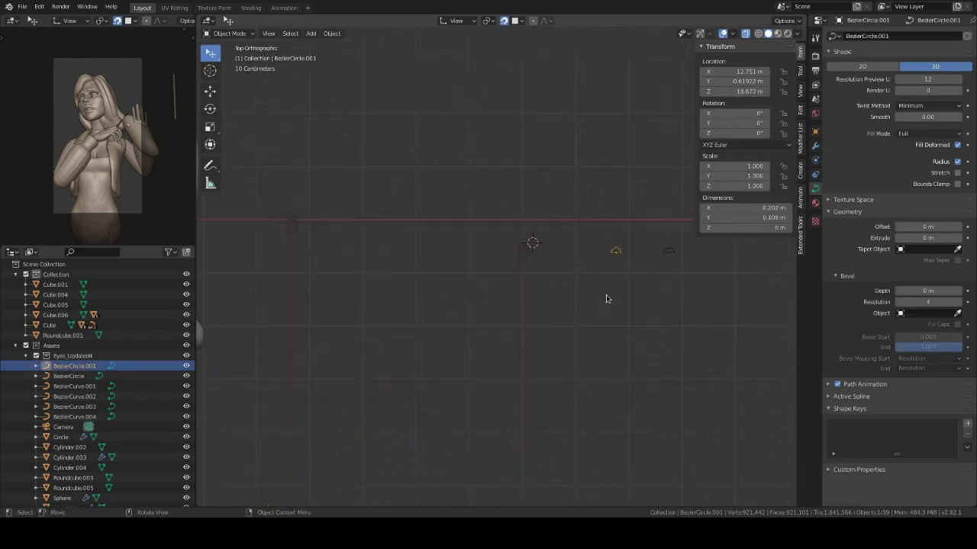
Step: Leave Edit Mode, select BezierCircle and cancel an accidental move
{"action": "key", "text": "Tab"}
{"action": "left_click", "coordinate": [619, 297]}
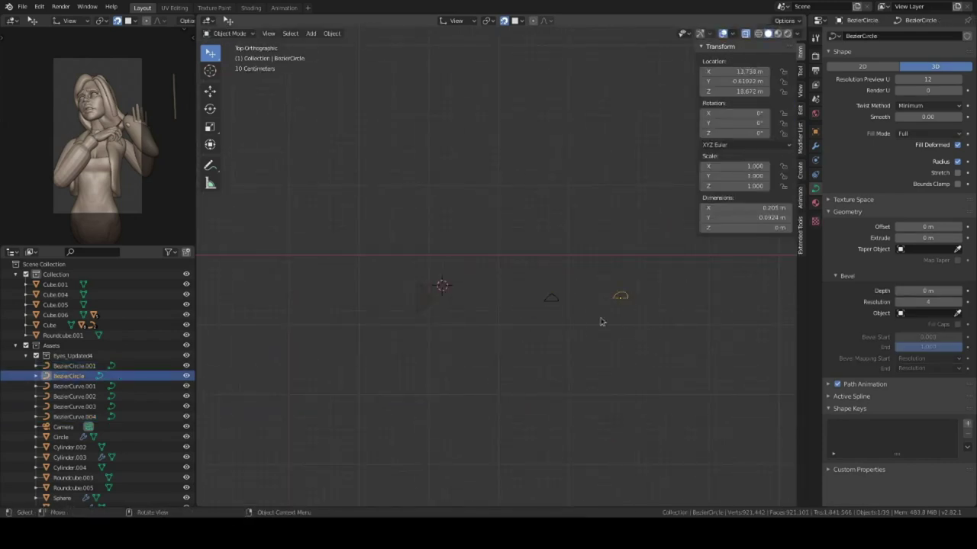
{"action": "key", "text": "Escape"}
{"action": "key", "text": "Tab"}
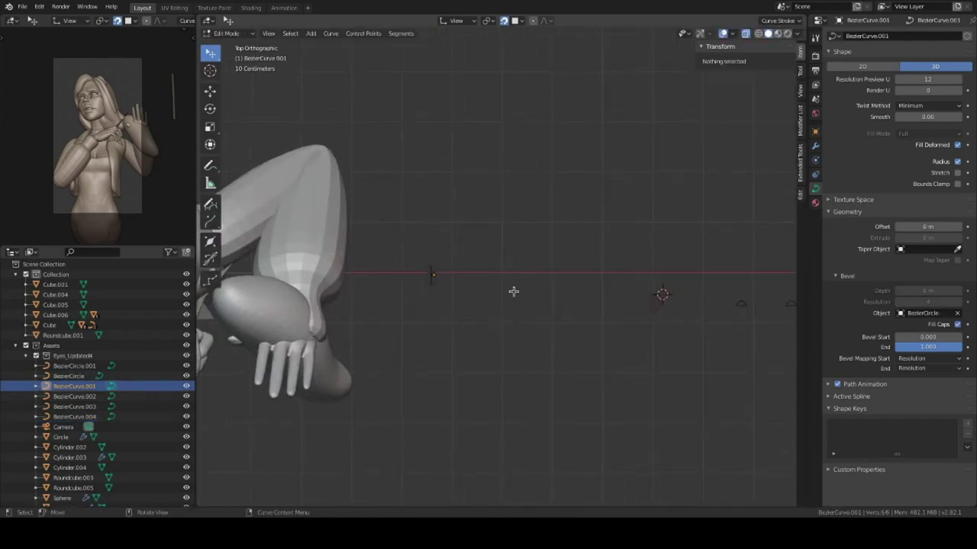
Step: Move the strand curve onto the figure and rotate it across the forehead
{"action": "key", "text": "Escape"}
{"action": "key", "text": "Tab"}
{"action": "key", "text": "KP_1"}
{"action": "scroll", "coordinate": [567, 237], "scroll_direction": "down", "scroll_amount": 3}
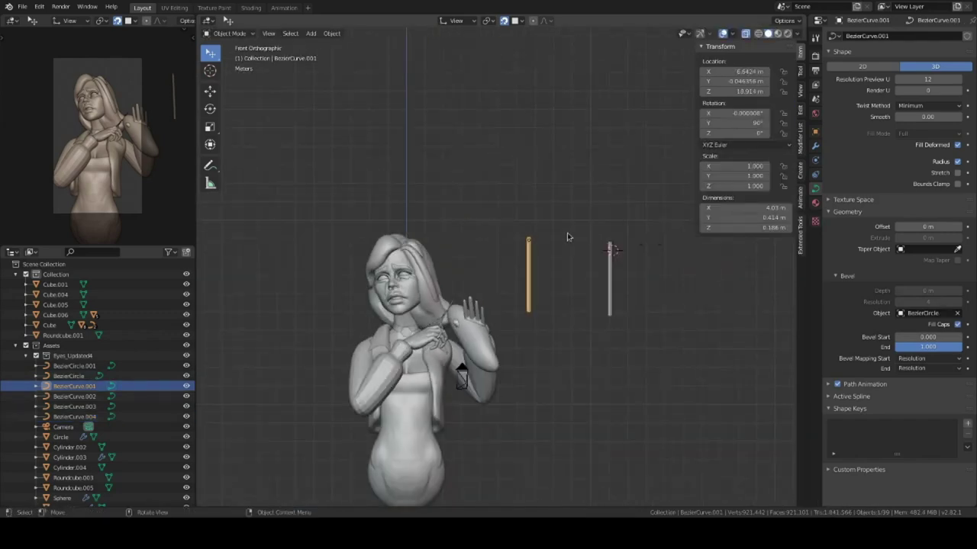
{"action": "left_click", "coordinate": [620, 269]}
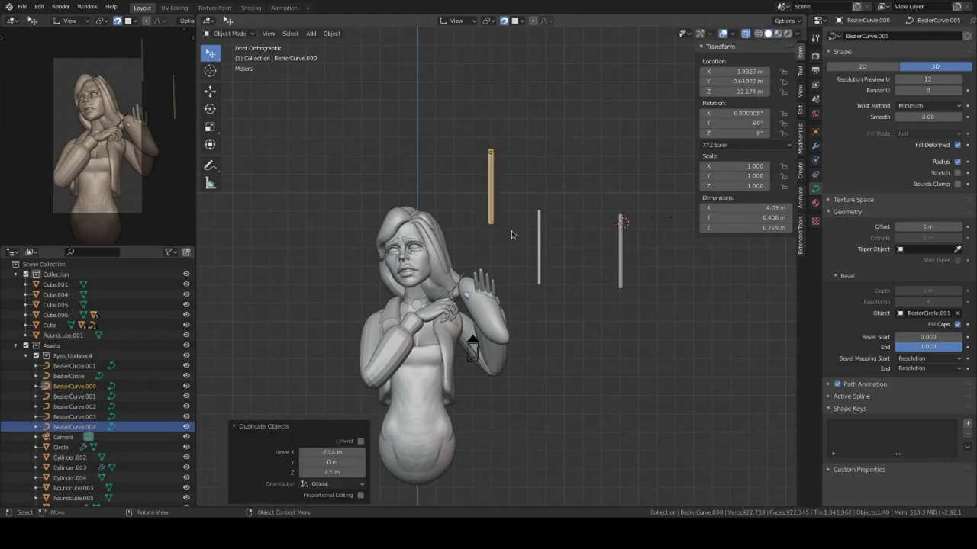
{"action": "middle_click_drag", "start_coordinate": [511, 234], "coordinate": [568, 276], "text": "shift"}
{"action": "key", "text": "g"}
{"action": "middle_click_drag", "start_coordinate": [438, 167], "coordinate": [506, 222]}
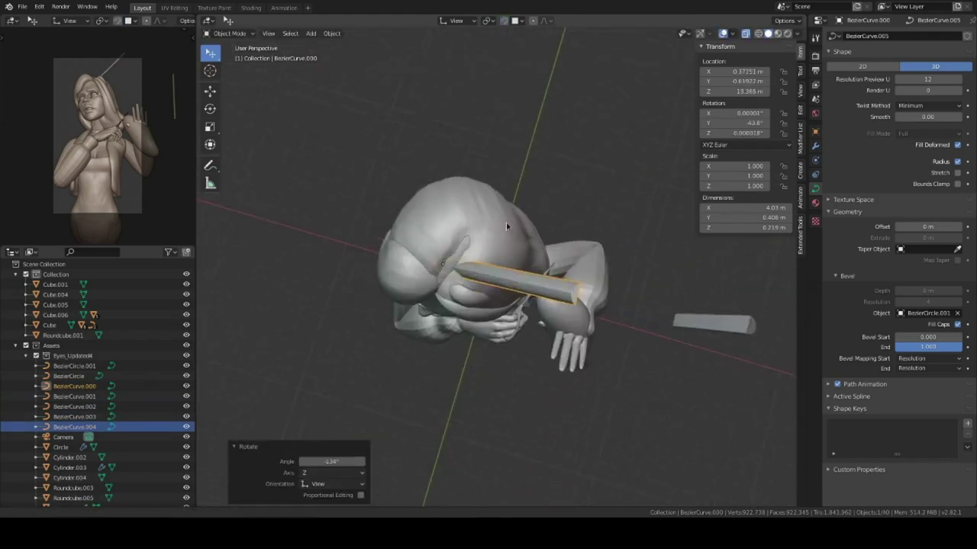
{"action": "key", "text": "g"}
{"action": "left_click", "coordinate": [612, 324]}
{"action": "mouse_move", "coordinate": [611, 324]}
{"action": "middle_mouse_down"}
{"action": "mouse_move", "coordinate": [473, 229]}
{"action": "mouse_move", "coordinate": [460, 148]}
{"action": "middle_mouse_up"}
{"action": "key", "text": "r"}
{"action": "left_click", "coordinate": [458, 221]}
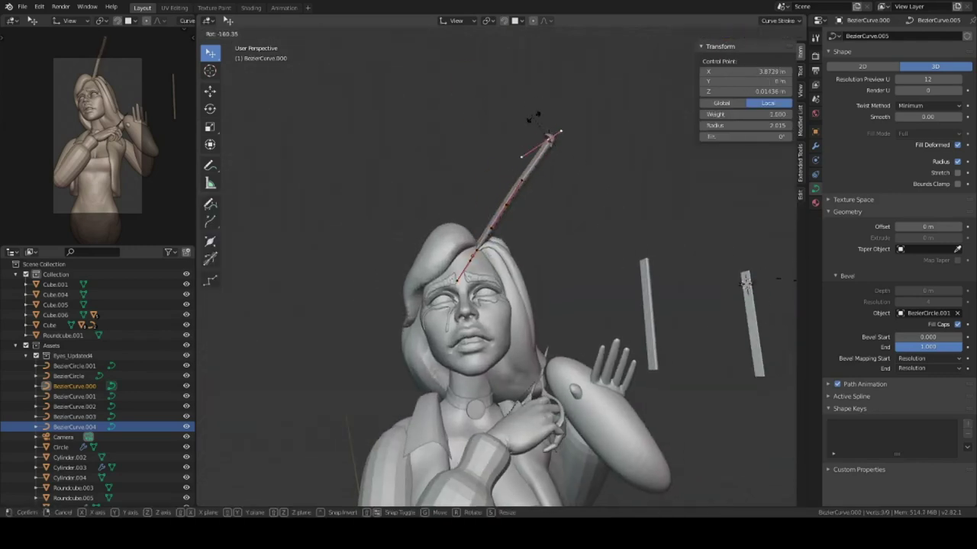
Step: Move the strand's control points to bend it over the face
{"action": "left_click", "coordinate": [341, 250]}
{"action": "middle_click_drag", "start_coordinate": [342, 250], "coordinate": [643, 399]}
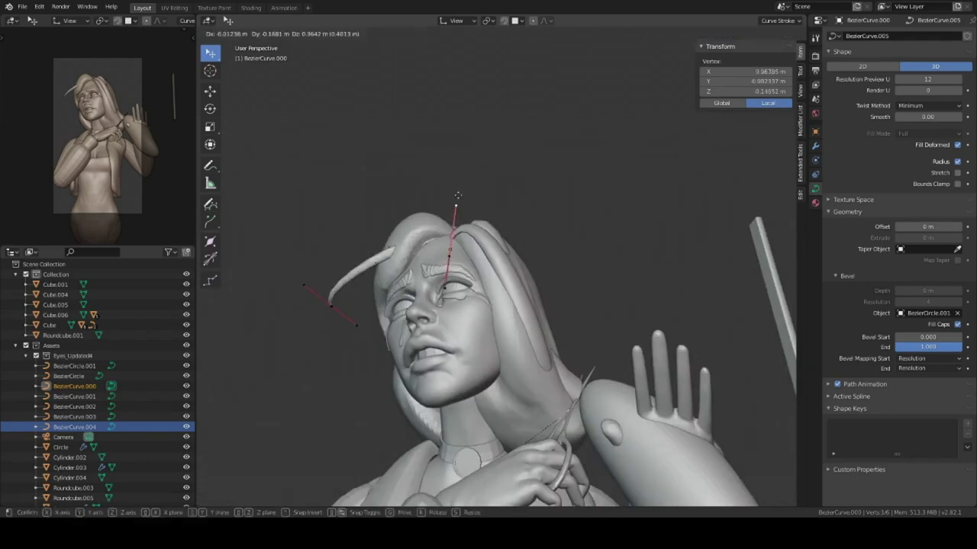
{"action": "left_click", "coordinate": [531, 358]}
{"action": "mouse_move", "coordinate": [488, 305]}
{"action": "middle_mouse_down"}
{"action": "mouse_move", "coordinate": [532, 357]}
{"action": "mouse_move", "coordinate": [488, 305]}
{"action": "middle_mouse_up"}
{"action": "left_click", "coordinate": [532, 358]}
{"action": "key", "text": "g"}
{"action": "left_click", "coordinate": [491, 266]}
{"action": "key", "text": "Tab"}
{"action": "mouse_move", "coordinate": [490, 266]}
{"action": "middle_mouse_down"}
{"action": "mouse_move", "coordinate": [479, 297]}
{"action": "mouse_move", "coordinate": [511, 313]}
{"action": "mouse_move", "coordinate": [494, 332]}
{"action": "mouse_move", "coordinate": [608, 328]}
{"action": "middle_mouse_up"}
Step: Twist and thin the forehead strand at its control points
{"action": "key", "text": "Tab"}
{"action": "left_click", "coordinate": [510, 312]}
{"action": "key", "text": "g"}
{"action": "left_click", "coordinate": [494, 332]}
{"action": "left_click", "coordinate": [569, 373]}
{"action": "mouse_move", "coordinate": [568, 372]}
{"action": "middle_mouse_down"}
{"action": "mouse_move", "coordinate": [493, 180]}
{"action": "mouse_move", "coordinate": [475, 311]}
{"action": "mouse_move", "coordinate": [451, 332]}
{"action": "middle_mouse_up"}
{"action": "left_click", "coordinate": [489, 178]}
{"action": "key", "text": "g"}
{"action": "left_click", "coordinate": [474, 311]}
{"action": "left_click", "coordinate": [572, 327]}
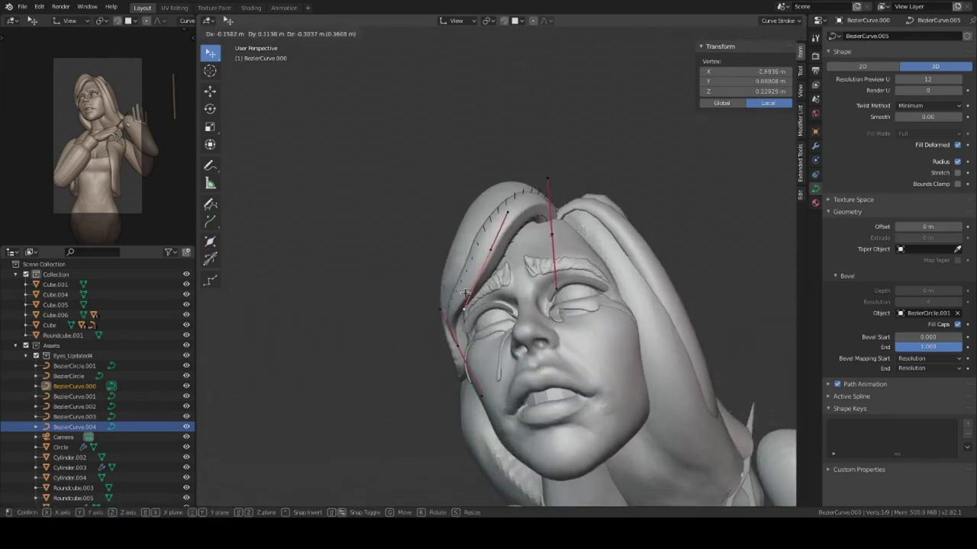
{"action": "scroll", "coordinate": [573, 305], "scroll_direction": "down", "scroll_amount": 3}
{"action": "key", "text": "Tab"}
Step: Add a new Bezier curve beside the figure and bend its points
{"action": "key", "text": "KP_1"}
{"action": "scroll", "coordinate": [593, 266], "scroll_direction": "down", "scroll_amount": 3}
{"action": "key", "text": "shift+a"}
{"action": "left_click", "coordinate": [649, 40]}
{"action": "key", "text": "KP_7"}
{"action": "scroll", "coordinate": [491, 270], "scroll_direction": "up", "scroll_amount": 3}
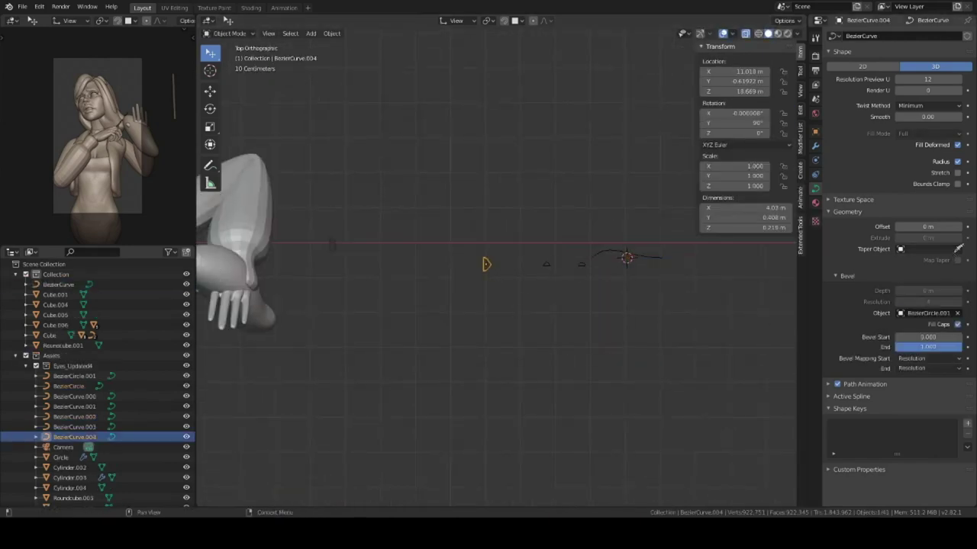
{"action": "middle_click_drag", "start_coordinate": [534, 306], "coordinate": [567, 330]}
{"action": "key", "text": "Tab"}
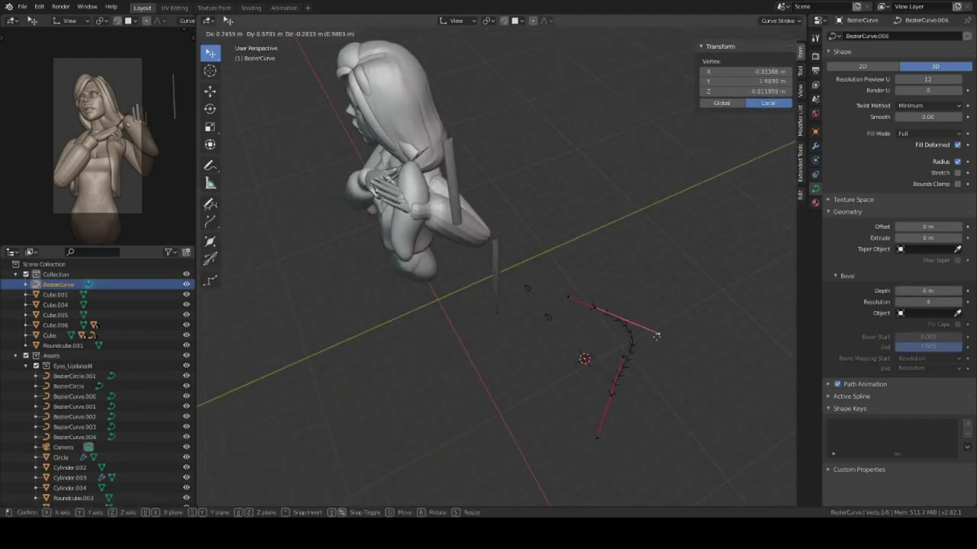
{"action": "left_click", "coordinate": [655, 374]}
{"action": "mouse_move", "coordinate": [656, 374]}
{"action": "middle_mouse_down"}
{"action": "mouse_move", "coordinate": [562, 349]}
{"action": "mouse_move", "coordinate": [542, 385]}
{"action": "mouse_move", "coordinate": [488, 395]}
{"action": "middle_mouse_up"}
{"action": "left_click", "coordinate": [489, 395]}
{"action": "key", "text": "g"}
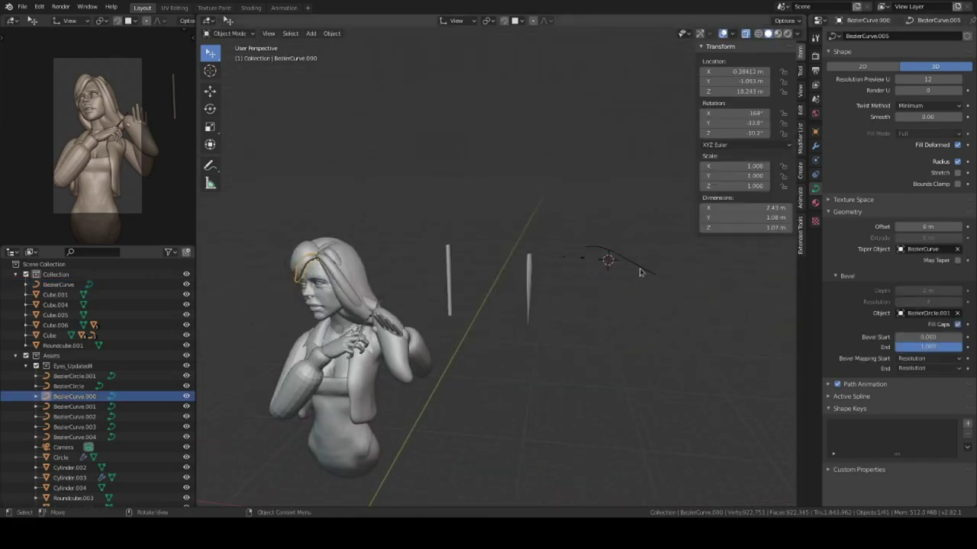
Step: Frame the head in the forehead strand's Edit Mode and deselect all its points
{"action": "key", "text": "Tab"}
{"action": "key", "text": "KP_Decimal"}
{"action": "mouse_move", "coordinate": [640, 273]}
{"action": "middle_mouse_down"}
{"action": "mouse_move", "coordinate": [677, 301]}
{"action": "mouse_move", "coordinate": [646, 330]}
{"action": "middle_mouse_up"}
{"action": "middle_click_drag", "start_coordinate": [549, 425], "coordinate": [518, 168]}
{"action": "key", "text": "alt+a"}
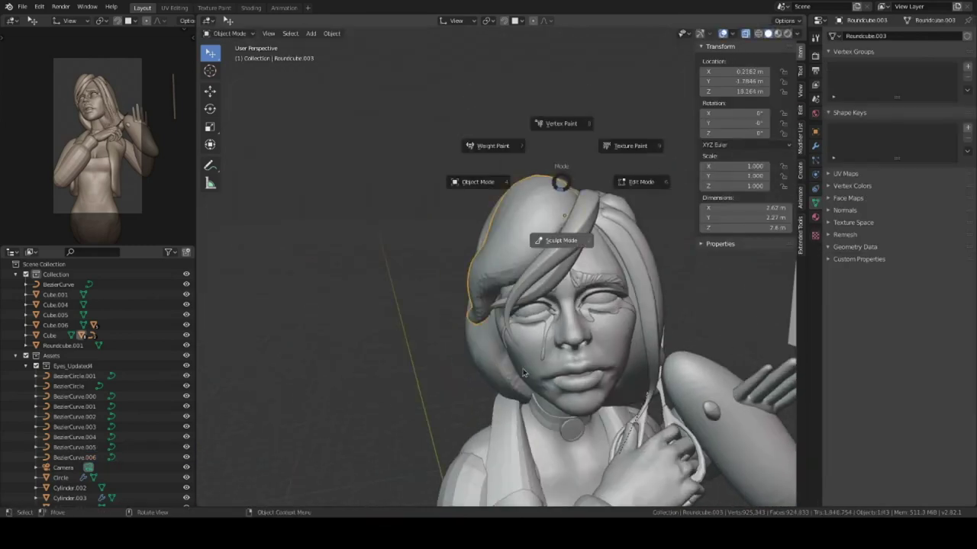
Step: Sculpt Roundcube.003's hair with an enlarged brush into swept locks over the forehead
{"action": "left_click", "coordinate": [523, 373]}
{"action": "left_click", "coordinate": [782, 21]}
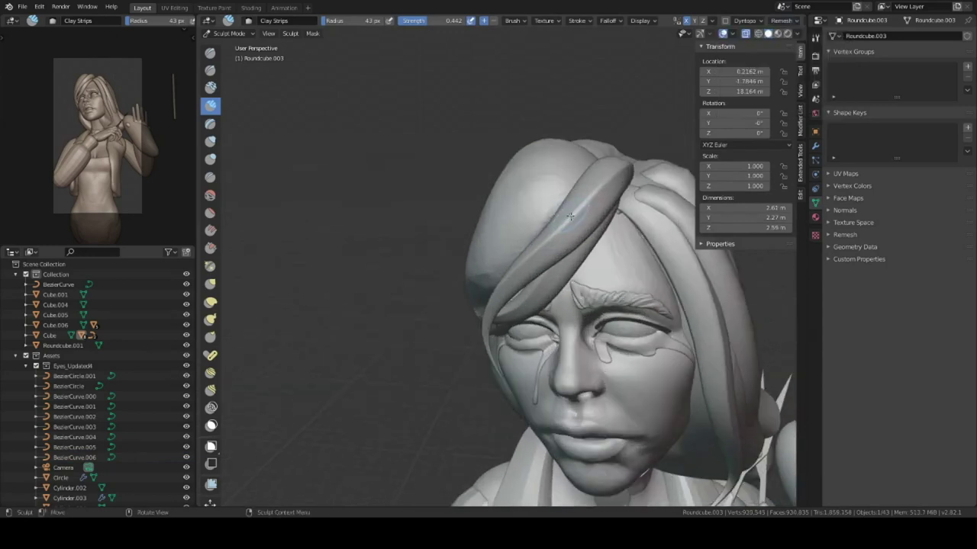
{"action": "left_click", "coordinate": [566, 253]}
{"action": "middle_click_drag", "start_coordinate": [565, 253], "coordinate": [424, 359]}
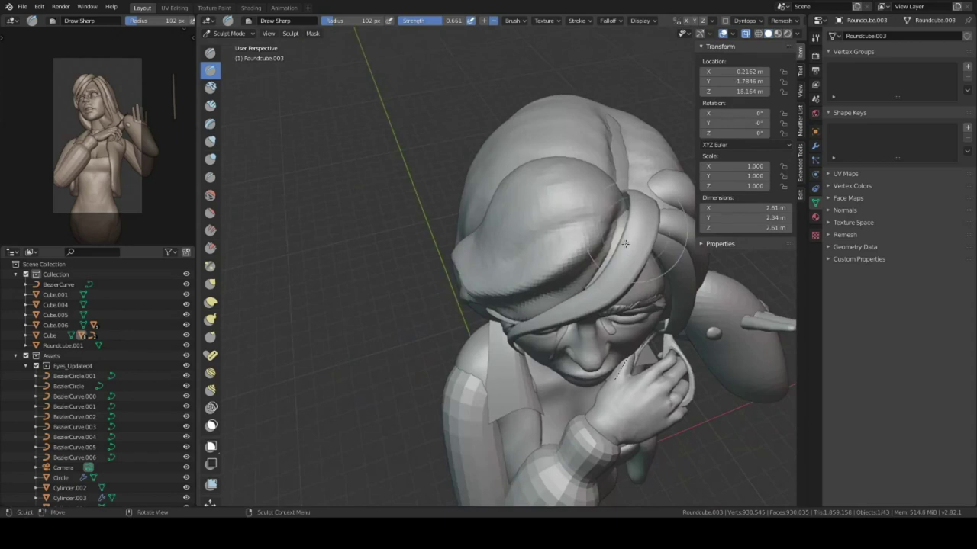
{"action": "middle_click_drag", "start_coordinate": [424, 359], "coordinate": [548, 345]}
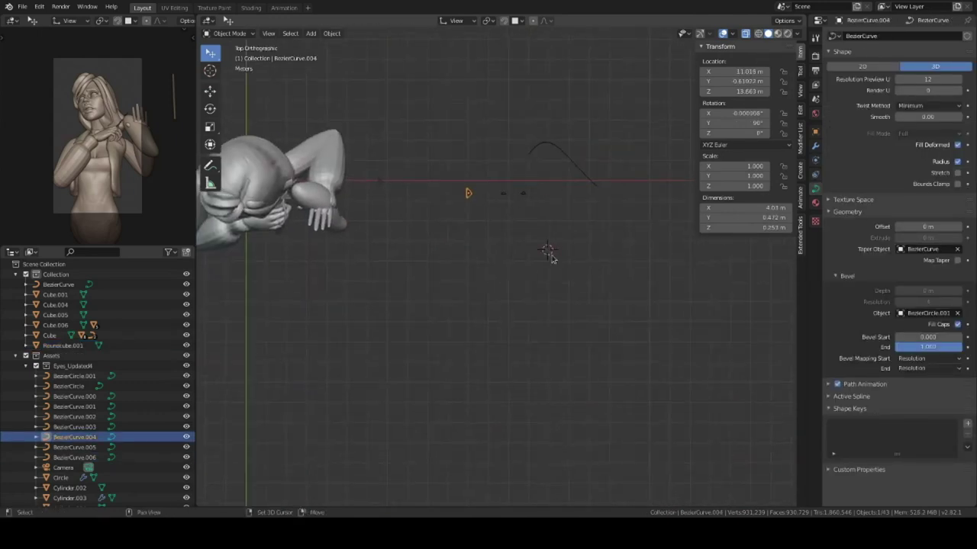
Step: Add a Bezier Circle and duplicate its points into a cluster of small circles
{"action": "key", "text": "shift+a"}
{"action": "left_click", "coordinate": [595, 267]}
{"action": "key", "text": "Tab"}
{"action": "scroll", "coordinate": [604, 252], "scroll_direction": "up", "scroll_amount": 4}
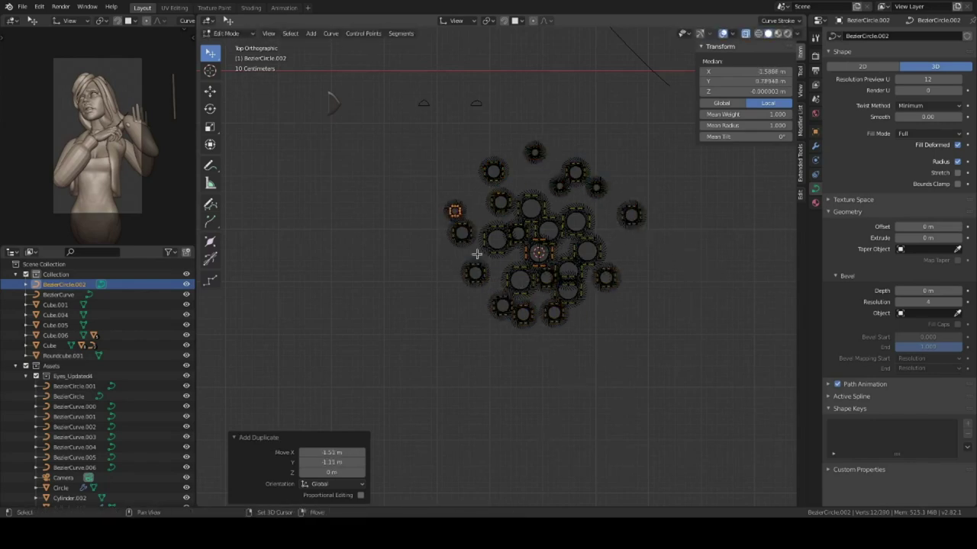
{"action": "left_click", "coordinate": [655, 470]}
{"action": "key", "text": "Tab"}
{"action": "scroll", "coordinate": [515, 307], "scroll_direction": "down", "scroll_amount": 4}
Step: Use the circle cluster as a curve's bevel profile to form the strand bundle
{"action": "key", "text": "alt+d"}
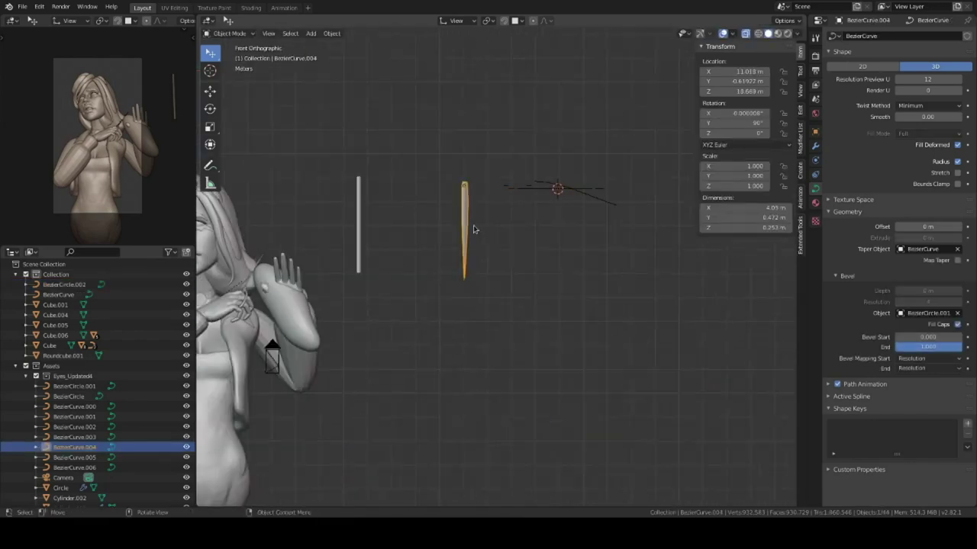
{"action": "left_click", "coordinate": [473, 225]}
{"action": "middle_click_drag", "start_coordinate": [473, 225], "coordinate": [574, 241]}
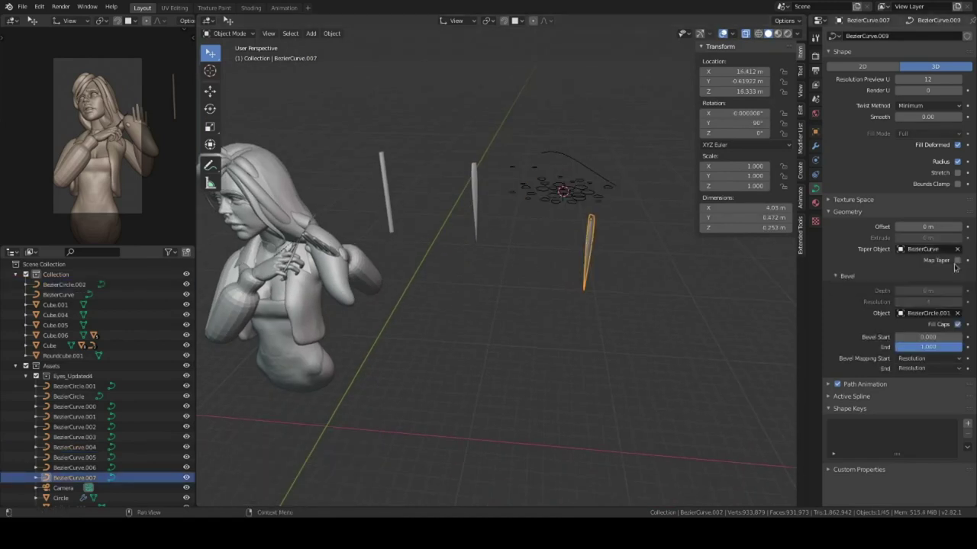
{"action": "left_click", "coordinate": [554, 191]}
{"action": "middle_click_drag", "start_coordinate": [555, 190], "coordinate": [621, 280]}
{"action": "key", "text": "ctrl+z"}
{"action": "key", "text": "ctrl+shift+z"}
{"action": "middle_click_drag", "start_coordinate": [549, 312], "coordinate": [572, 326]}
{"action": "key", "text": "Tab"}
{"action": "left_click", "coordinate": [622, 333]}
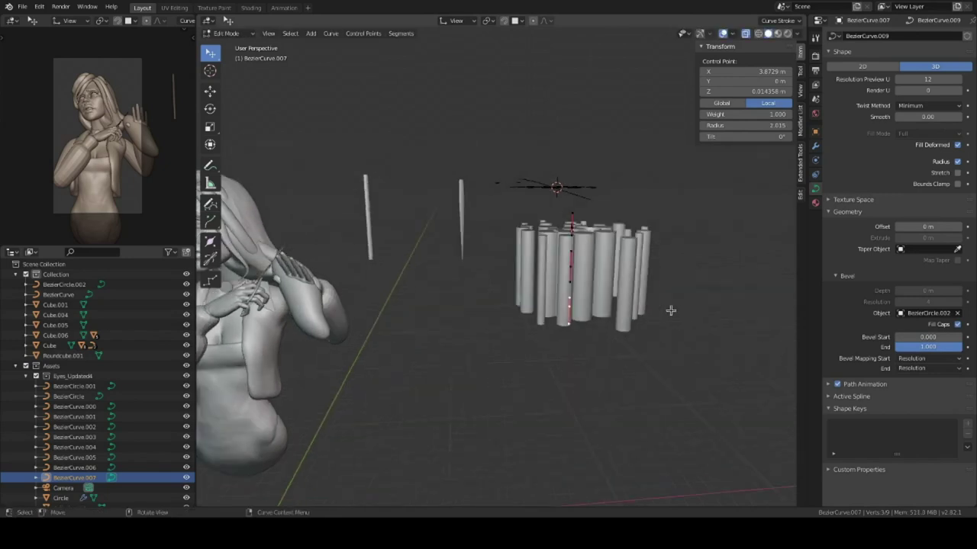
{"action": "key", "text": "Tab"}
Step: Duplicate a curve as the taper object and reshape its points to taper the lock
{"action": "key", "text": "KP_1"}
{"action": "middle_click_drag", "start_coordinate": [528, 272], "coordinate": [549, 252]}
{"action": "key", "text": "KP_1"}
{"action": "key", "text": "shift+d"}
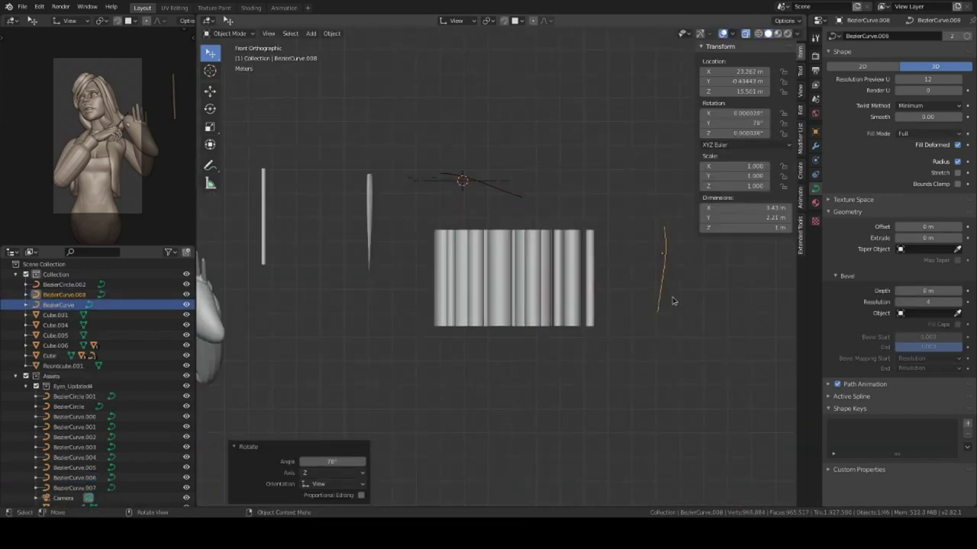
{"action": "left_click", "coordinate": [673, 300]}
{"action": "key", "text": "Tab"}
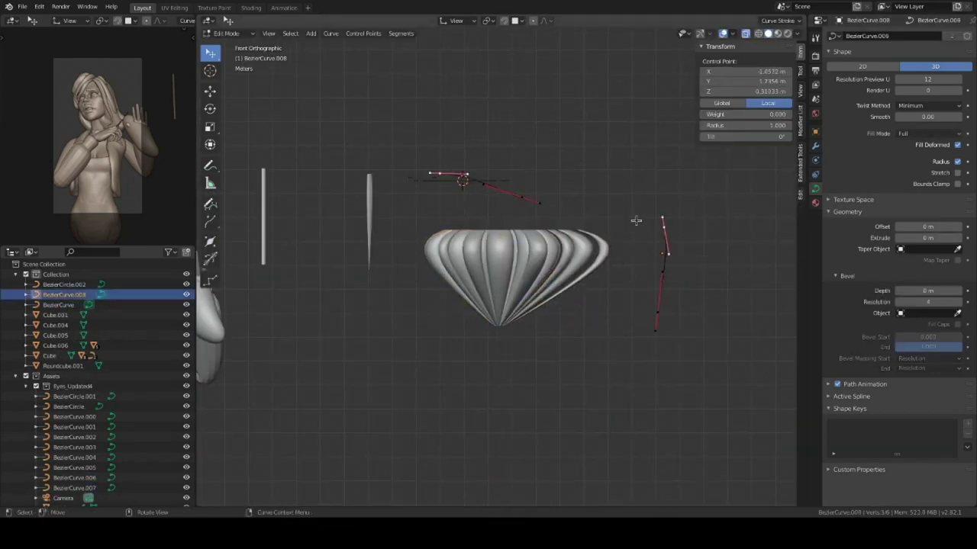
{"action": "left_click", "coordinate": [766, 295]}
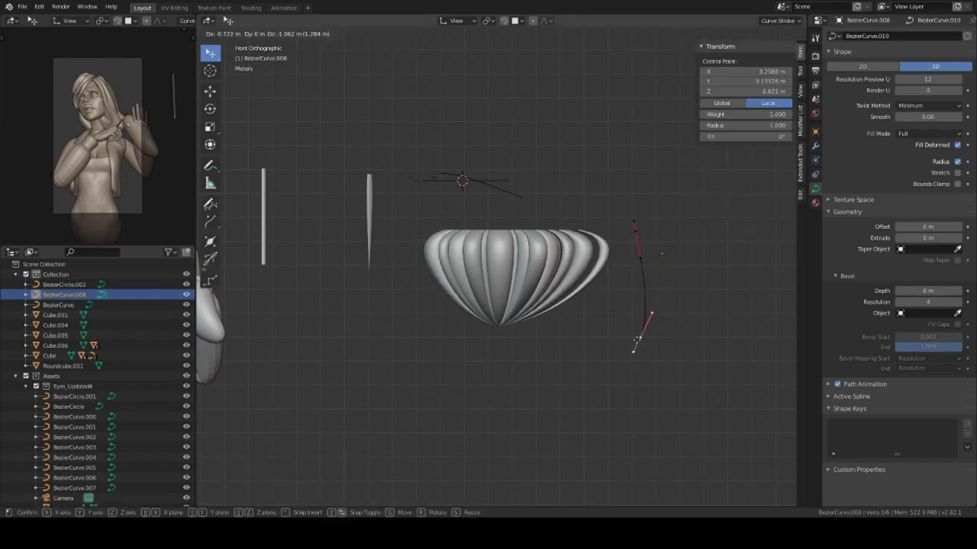
{"action": "middle_click_drag", "start_coordinate": [653, 294], "coordinate": [643, 298]}
{"action": "key", "text": "KP_3"}
{"action": "key", "text": "g"}
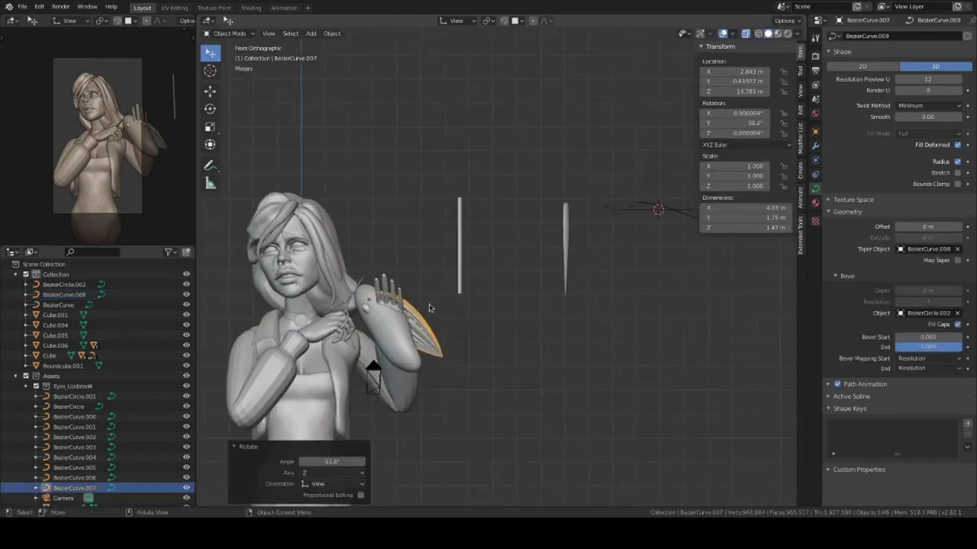
Step: Delete the extra object and reposition the hair locks beside the raised hand
{"action": "middle_click_drag", "start_coordinate": [428, 308], "coordinate": [546, 313]}
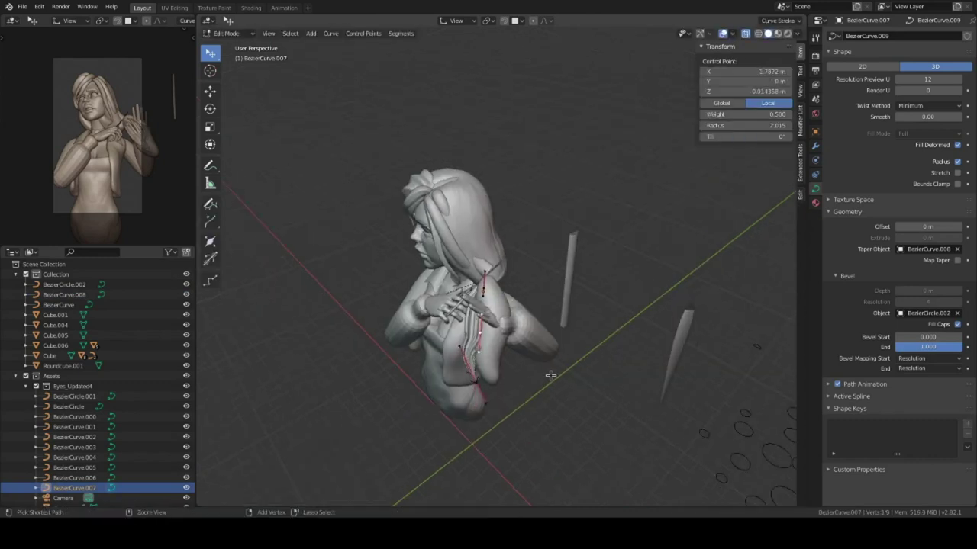
{"action": "middle_click_drag", "start_coordinate": [589, 290], "coordinate": [573, 365]}
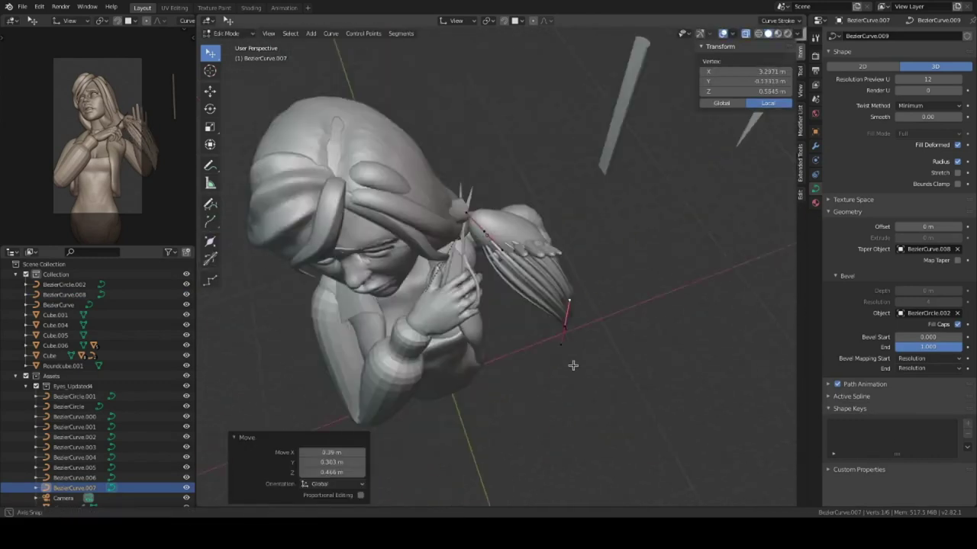
{"action": "key", "text": "Tab"}
{"action": "key", "text": "x"}
{"action": "key", "text": "Return"}
{"action": "key", "text": "g"}
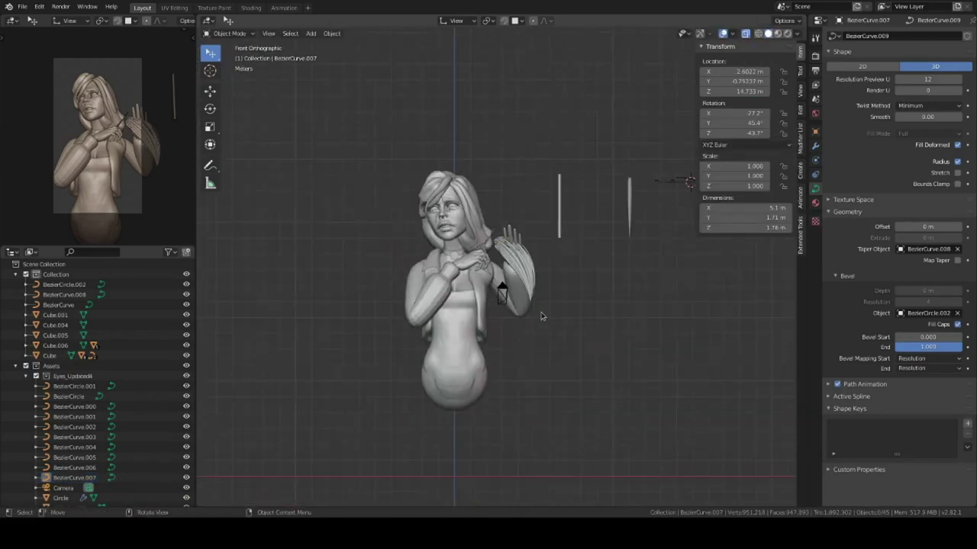
{"action": "scroll", "coordinate": [567, 386], "scroll_direction": "down", "scroll_amount": 2}
{"action": "scroll", "coordinate": [600, 316], "scroll_direction": "up", "scroll_amount": 4}
{"action": "left_click", "coordinate": [600, 316]}
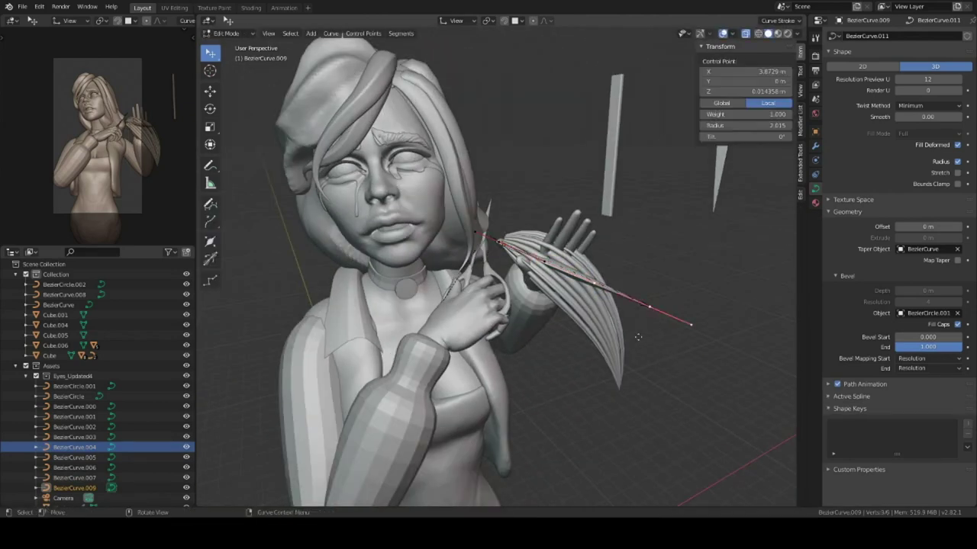
{"action": "middle_click_drag", "start_coordinate": [619, 308], "coordinate": [598, 328]}
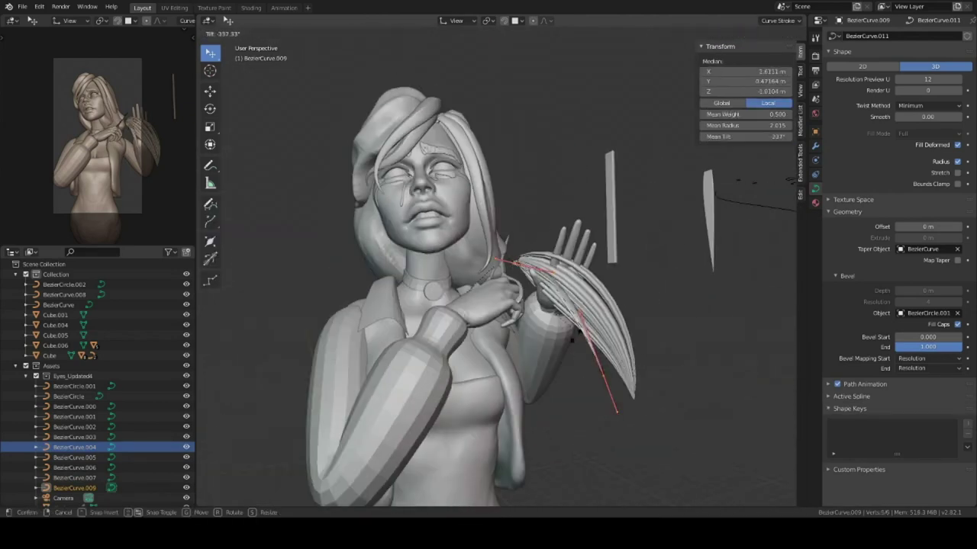
Step: Add a Bezier Circle scaled down to 0.041
{"action": "key", "text": "shift+a"}
{"action": "left_click", "coordinate": [641, 214]}
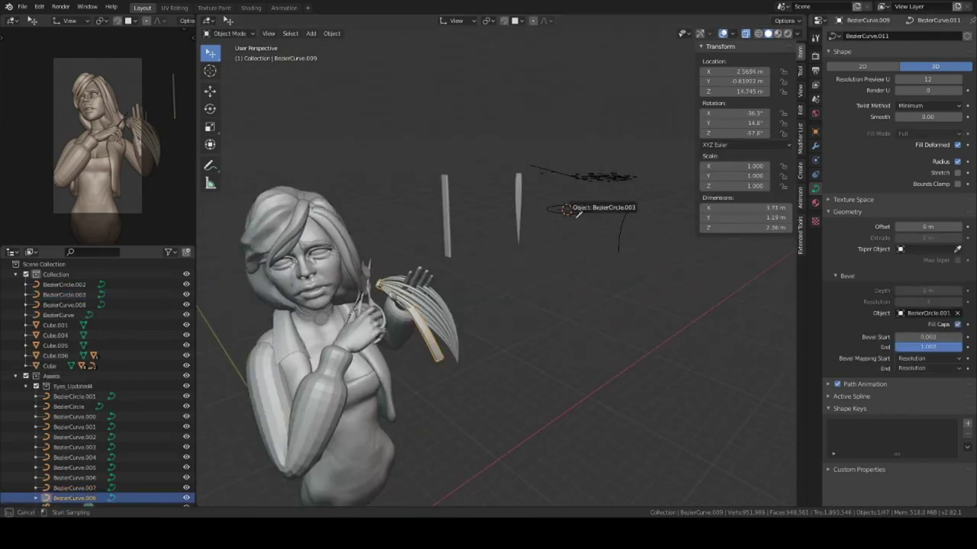
{"action": "middle_click_drag", "start_coordinate": [577, 215], "coordinate": [958, 252]}
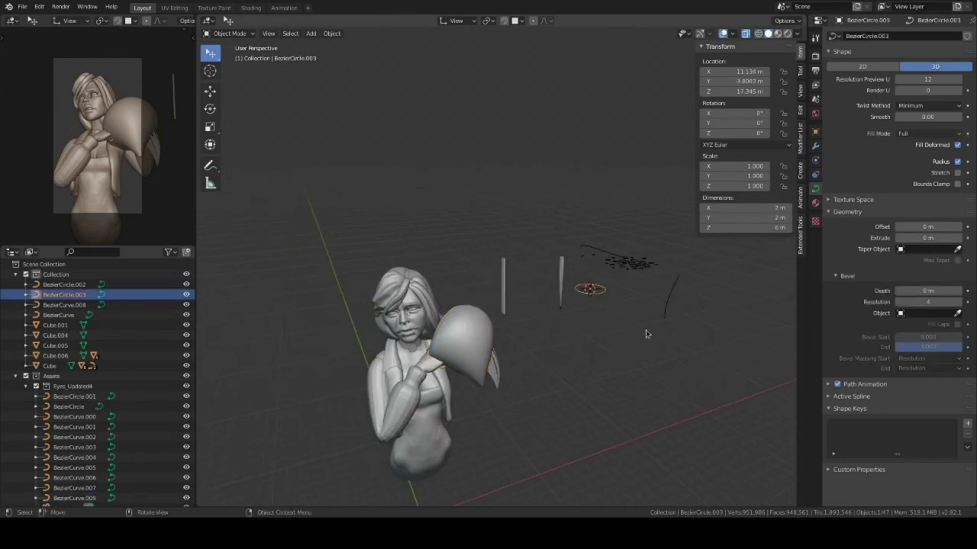
{"action": "left_click", "coordinate": [664, 273]}
{"action": "scroll", "coordinate": [664, 273], "scroll_direction": "up", "scroll_amount": 2}
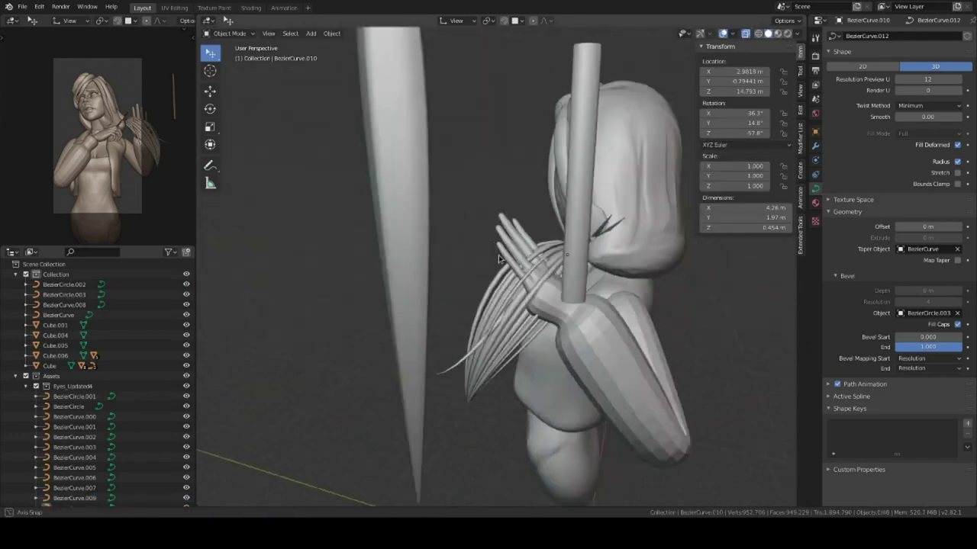
{"action": "mouse_move", "coordinate": [526, 354]}
{"action": "middle_mouse_down"}
{"action": "mouse_move", "coordinate": [585, 266]}
{"action": "mouse_move", "coordinate": [542, 253]}
{"action": "middle_mouse_up"}
Step: Add a plane at the chosen spot and rotate it 90 degrees about X
{"action": "right_click", "coordinate": [544, 244], "text": "shift"}
{"action": "key", "text": "shift+a"}
{"action": "left_click", "coordinate": [587, 268]}
{"action": "key", "text": "r"}
{"action": "key", "text": "x"}
{"action": "key", "text": "9"}
{"action": "key", "text": "0"}
{"action": "key", "text": "Return"}
{"action": "key", "text": "KP_7"}
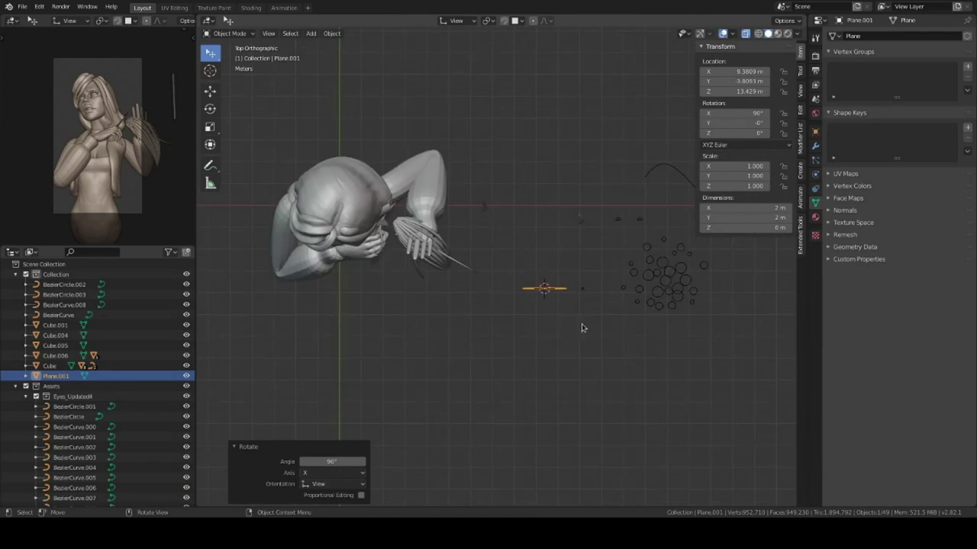
{"action": "key", "text": "KP_1"}
Step: Shape the plane's mesh into a bow loop by moving, edge-sliding and rotating it
{"action": "key", "text": "Tab"}
{"action": "scroll", "coordinate": [632, 303], "scroll_direction": "up", "scroll_amount": 3}
{"action": "key", "text": "g"}
{"action": "left_click", "coordinate": [617, 296]}
{"action": "key", "text": "KP_7"}
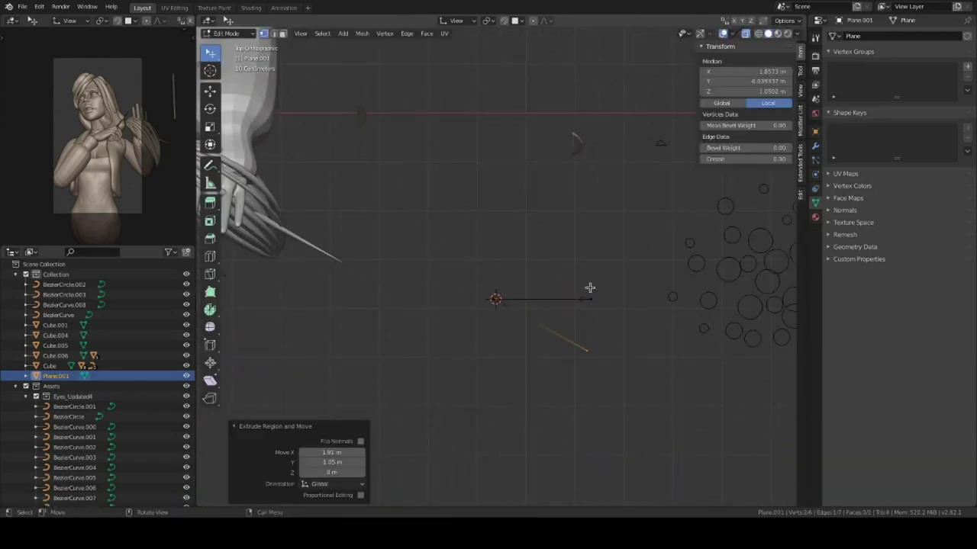
{"action": "left_click", "coordinate": [643, 334]}
{"action": "middle_click_drag", "start_coordinate": [643, 333], "coordinate": [611, 290]}
{"action": "key", "text": "KP_1"}
{"action": "key", "text": "a"}
{"action": "key", "text": "r"}
{"action": "left_click", "coordinate": [682, 211]}
{"action": "key", "text": "g"}
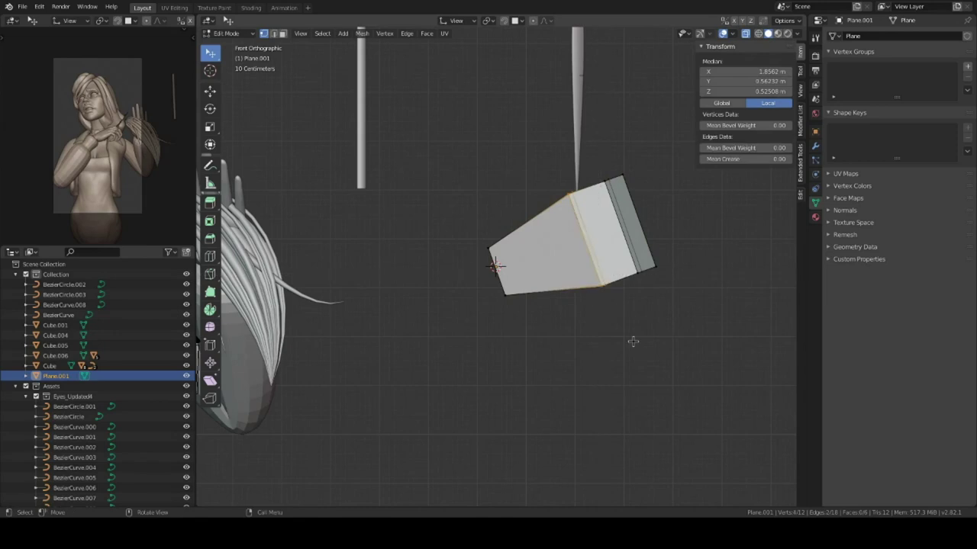
Step: Add a Subdivision Surface modifier to the bow plane
{"action": "left_click", "coordinate": [815, 145]}
{"action": "left_click", "coordinate": [933, 38]}
{"action": "left_click", "coordinate": [762, 206]}
Step: Duplicate the loop and mirror it to form the left bow loop
{"action": "mouse_move", "coordinate": [687, 290]}
{"action": "middle_mouse_down"}
{"action": "mouse_move", "coordinate": [647, 275]}
{"action": "mouse_move", "coordinate": [538, 327]}
{"action": "middle_mouse_up"}
{"action": "key", "text": "KP_1"}
{"action": "left_click", "coordinate": [658, 341]}
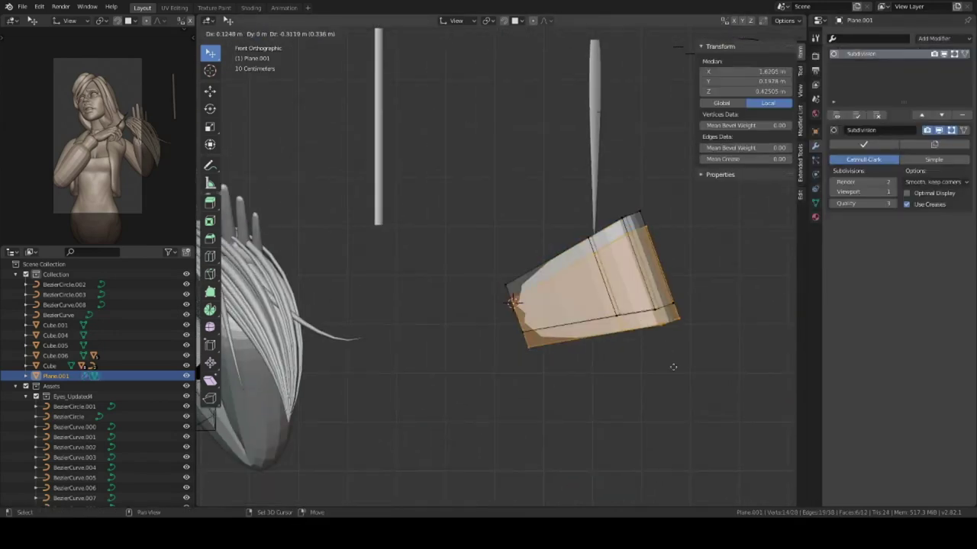
{"action": "key", "text": "Escape"}
{"action": "key", "text": "period"}
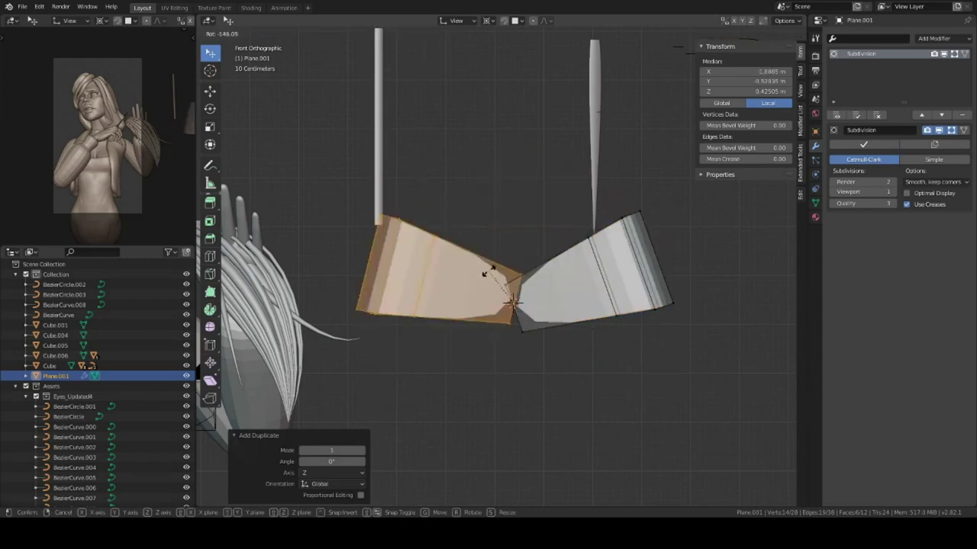
{"action": "left_click", "coordinate": [527, 268]}
{"action": "left_click", "coordinate": [534, 266]}
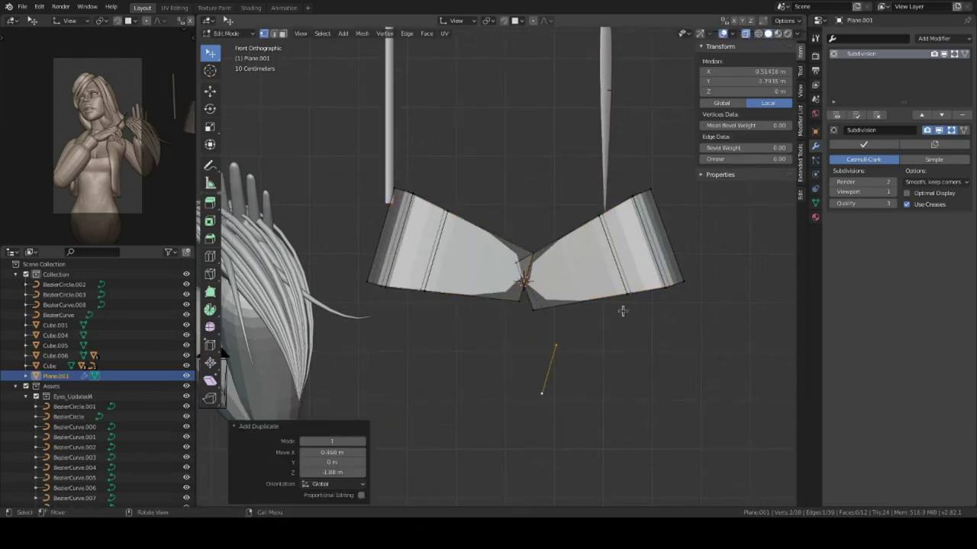
Step: Extrude a ribbon tail from the centre and shape its notched end
{"action": "left_click", "coordinate": [661, 397]}
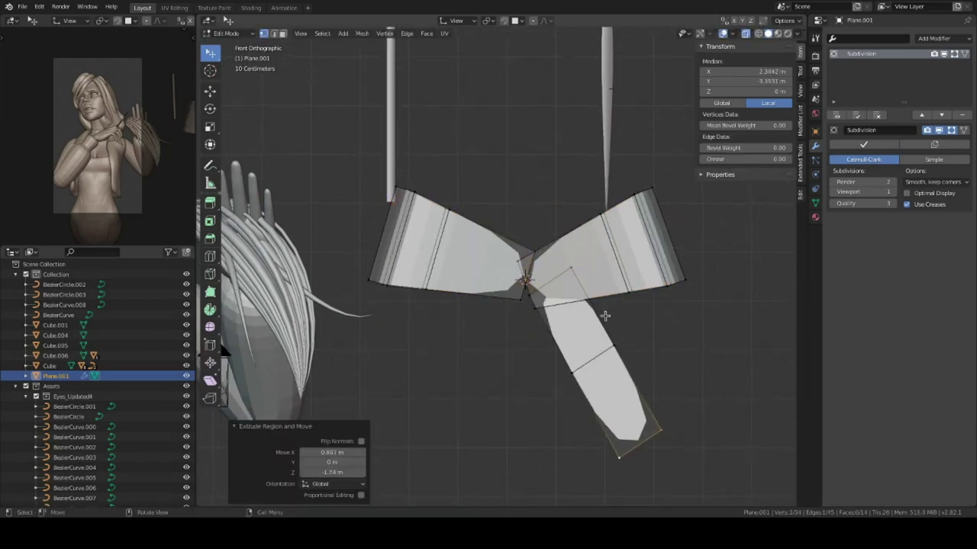
{"action": "scroll", "coordinate": [615, 309], "scroll_direction": "up", "scroll_amount": 1}
{"action": "key", "text": "ctrl+r"}
{"action": "left_click_drag", "start_coordinate": [608, 296], "coordinate": [622, 303]}
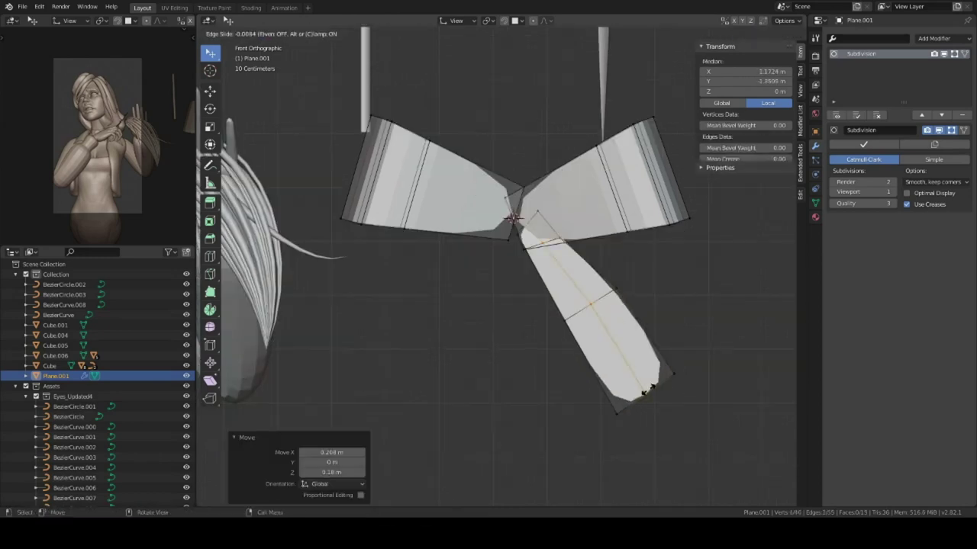
{"action": "left_click", "coordinate": [599, 323]}
{"action": "key", "text": "KP_Divide"}
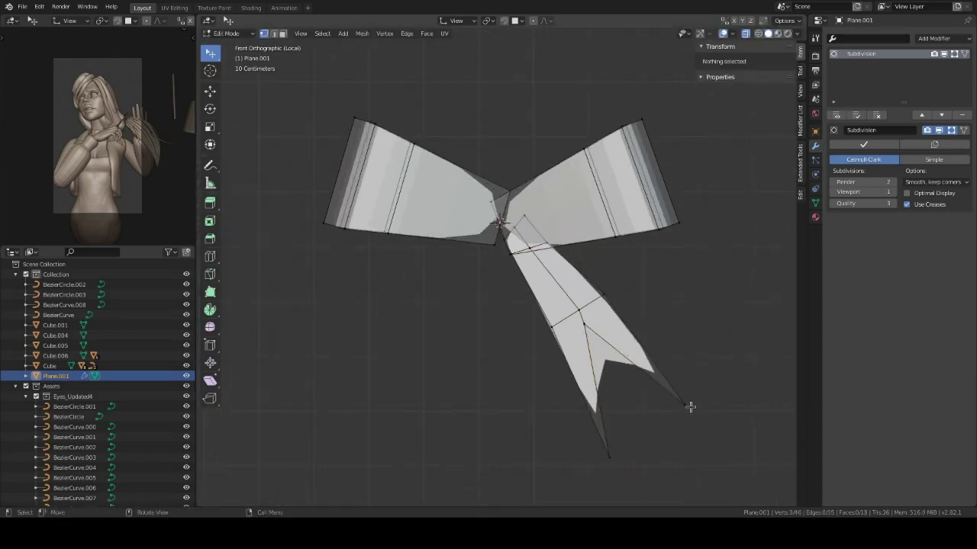
{"action": "key", "text": "l"}
Step: Duplicate the ribbon tail and rotate the copy to the other side
{"action": "key", "text": "shift+d"}
{"action": "key", "text": "r"}
{"action": "key", "text": "r"}
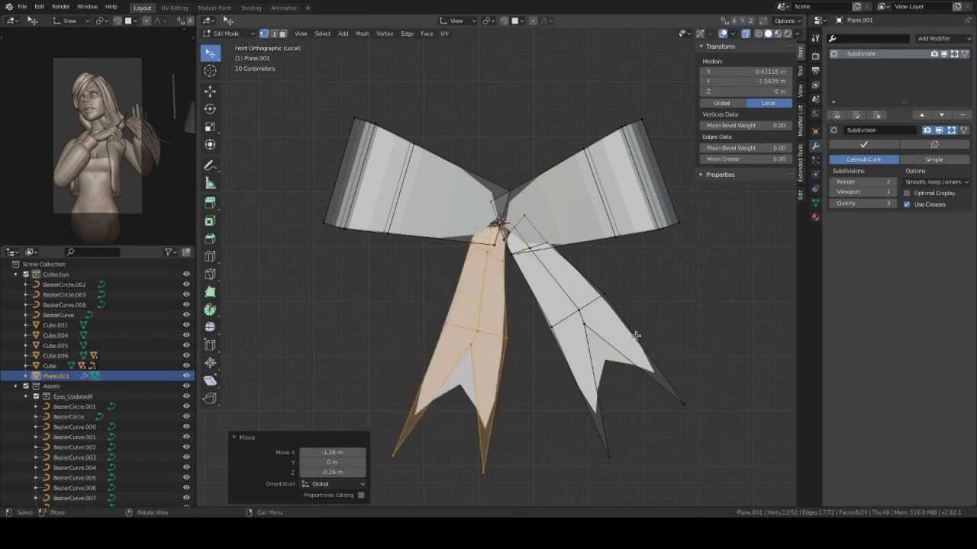
{"action": "middle_click_drag", "start_coordinate": [635, 336], "coordinate": [588, 317]}
{"action": "left_click", "coordinate": [630, 297]}
Step: Add a Solidify modifier to give the bow thickness
{"action": "left_click", "coordinate": [932, 38]}
{"action": "left_click", "coordinate": [771, 205]}
{"action": "key", "text": "KP_1"}
Step: Move the bow's centre part and tilt the knot piece slightly
{"action": "scroll", "coordinate": [626, 286], "scroll_direction": "up", "scroll_amount": 5}
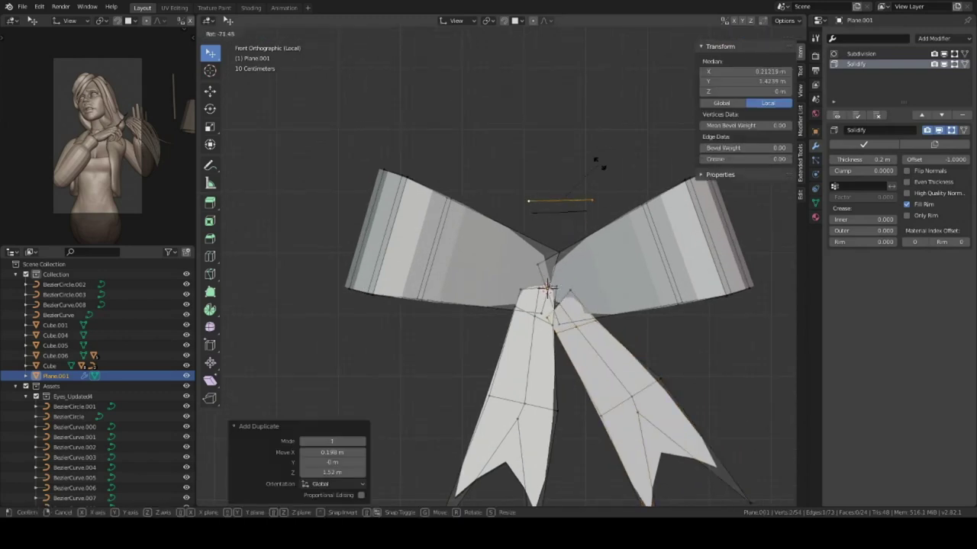
{"action": "left_click", "coordinate": [596, 175]}
{"action": "key", "text": "KP_3"}
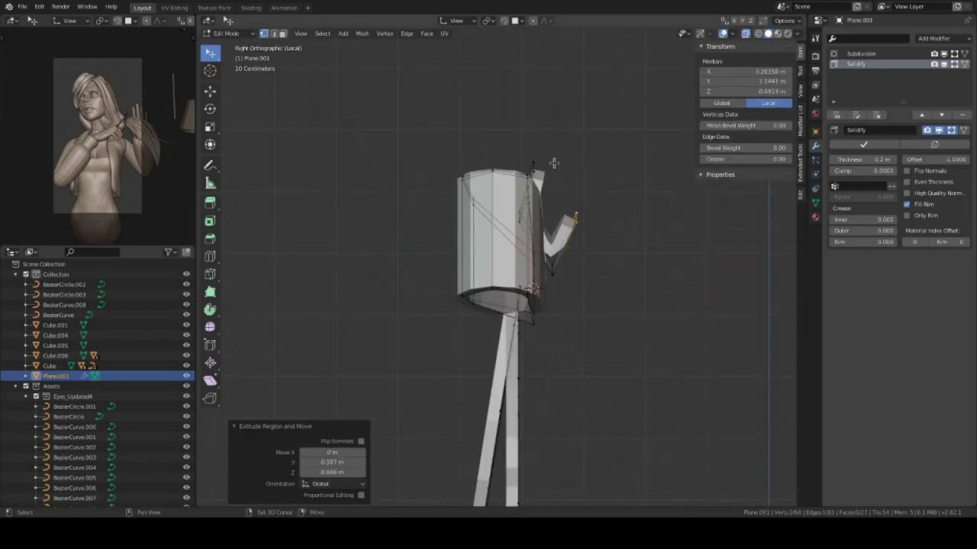
{"action": "left_click", "coordinate": [578, 277]}
{"action": "key", "text": "KP_1"}
{"action": "key", "text": "r"}
{"action": "left_click", "coordinate": [603, 248]}
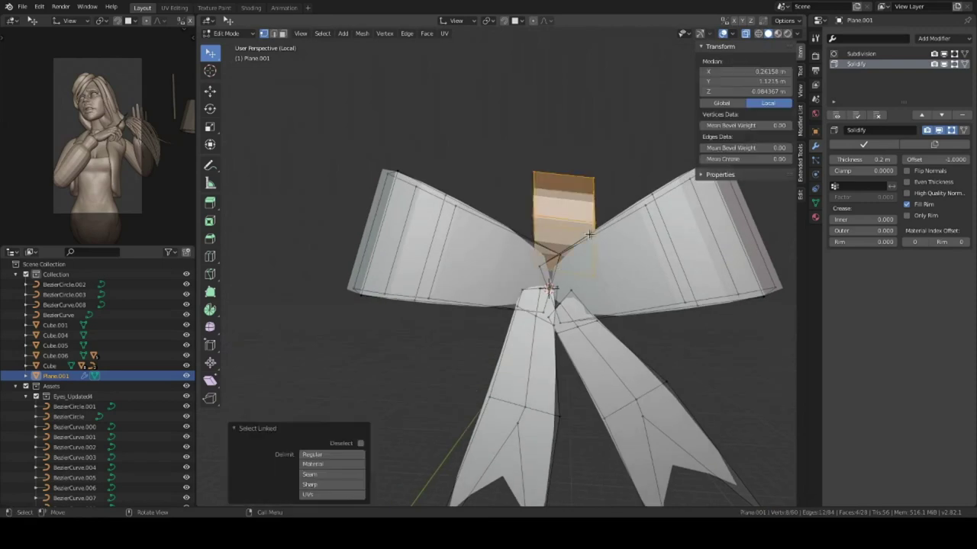
{"action": "key", "text": "KP_3"}
Step: Slide an edge and move the selected vertices around the knot
{"action": "mouse_move", "coordinate": [627, 280]}
{"action": "middle_mouse_down"}
{"action": "mouse_move", "coordinate": [719, 366]}
{"action": "mouse_move", "coordinate": [541, 267]}
{"action": "middle_mouse_up"}
{"action": "key", "text": "alt+a"}
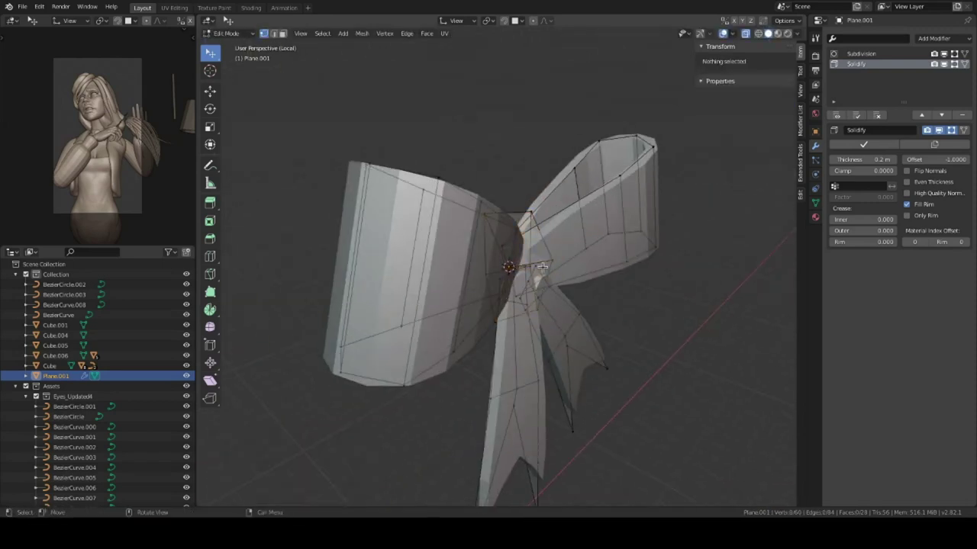
{"action": "left_click", "coordinate": [549, 241]}
{"action": "key", "text": "KP_3"}
{"action": "mouse_move", "coordinate": [610, 322]}
{"action": "middle_mouse_down"}
{"action": "mouse_move", "coordinate": [717, 334]}
{"action": "mouse_move", "coordinate": [628, 311]}
{"action": "middle_mouse_up"}
{"action": "scroll", "coordinate": [717, 333], "scroll_direction": "up", "scroll_amount": 2}
{"action": "mouse_move", "coordinate": [584, 272]}
{"action": "middle_mouse_down"}
{"action": "mouse_move", "coordinate": [636, 279]}
{"action": "mouse_move", "coordinate": [587, 285]}
{"action": "mouse_move", "coordinate": [621, 279]}
{"action": "middle_mouse_up"}
Step: Add a loop cut around the centre knot and scale it inward to pinch it
{"action": "key", "text": "ctrl+r"}
{"action": "left_click_drag", "start_coordinate": [603, 286], "coordinate": [610, 313]}
{"action": "key", "text": "s"}
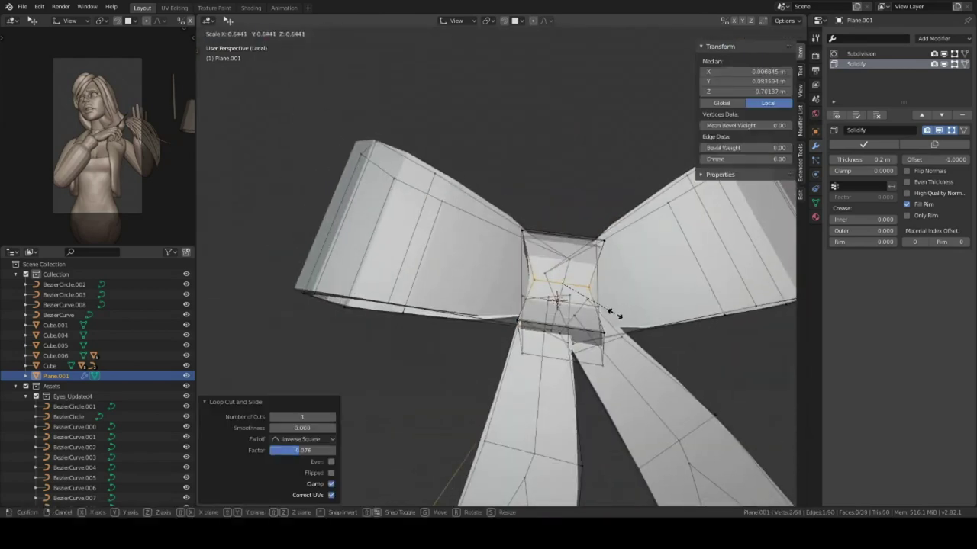
{"action": "left_click", "coordinate": [611, 313]}
Step: Move the Solidify modifier above Subdivision in the modifier stack
{"action": "key", "text": "Tab"}
{"action": "middle_click_drag", "start_coordinate": [611, 313], "coordinate": [639, 204]}
{"action": "left_click", "coordinate": [941, 116]}
{"action": "middle_click_drag", "start_coordinate": [595, 229], "coordinate": [637, 281]}
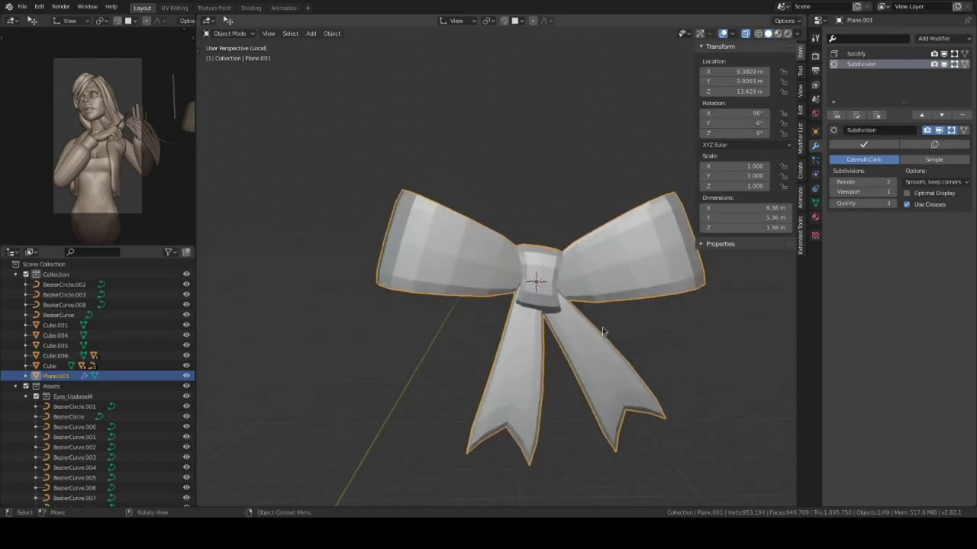
{"action": "key", "text": "Tab"}
Step: Curve the bow loops and tails using proportional-editing moves and scales
{"action": "left_click", "coordinate": [595, 274]}
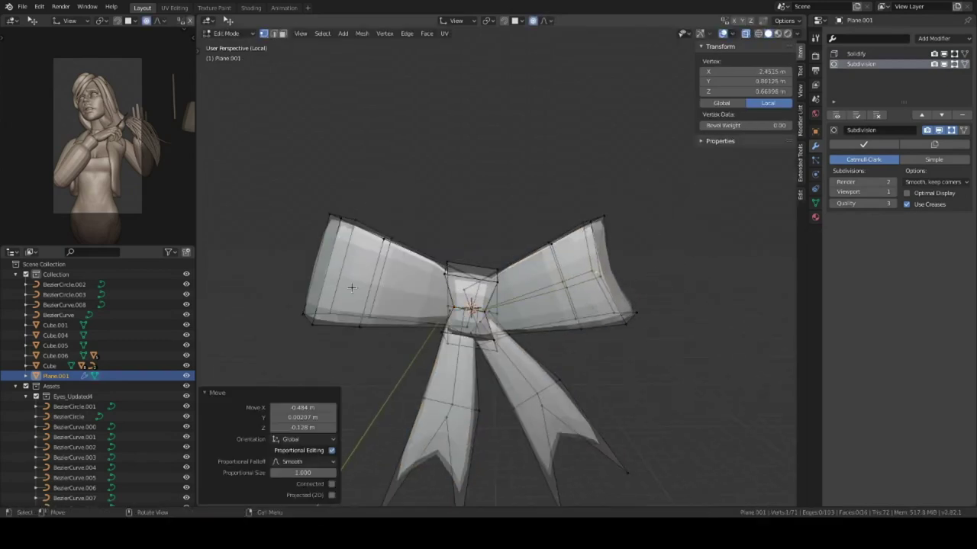
{"action": "mouse_move", "coordinate": [458, 305]}
{"action": "middle_mouse_down"}
{"action": "mouse_move", "coordinate": [470, 359]}
{"action": "mouse_move", "coordinate": [544, 333]}
{"action": "middle_mouse_up"}
{"action": "key", "text": "g"}
{"action": "left_click", "coordinate": [470, 371]}
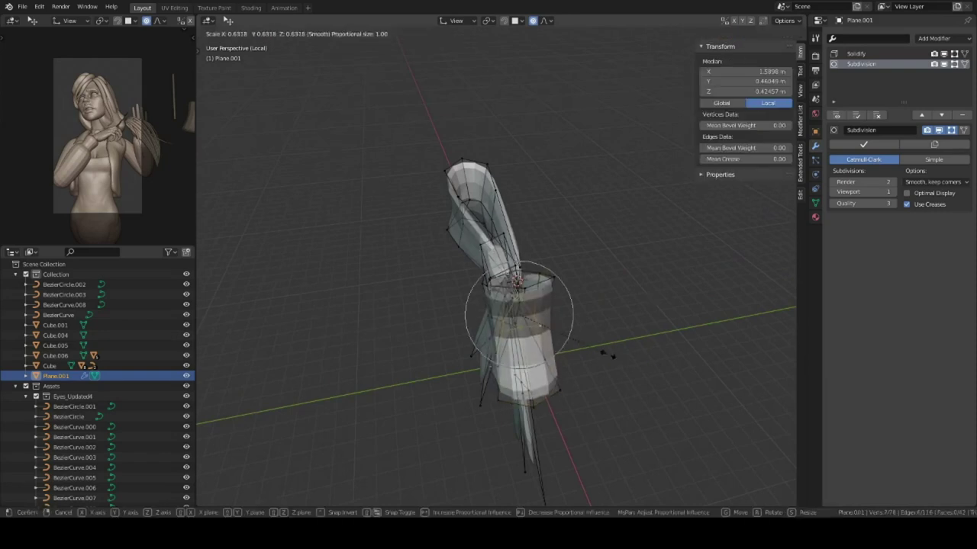
{"action": "left_click", "coordinate": [608, 355]}
{"action": "middle_click_drag", "start_coordinate": [608, 355], "coordinate": [534, 281]}
{"action": "left_click", "coordinate": [632, 314]}
Step: Return to Object Mode and select the bow in front view
{"action": "key", "text": "ctrl+Tab"}
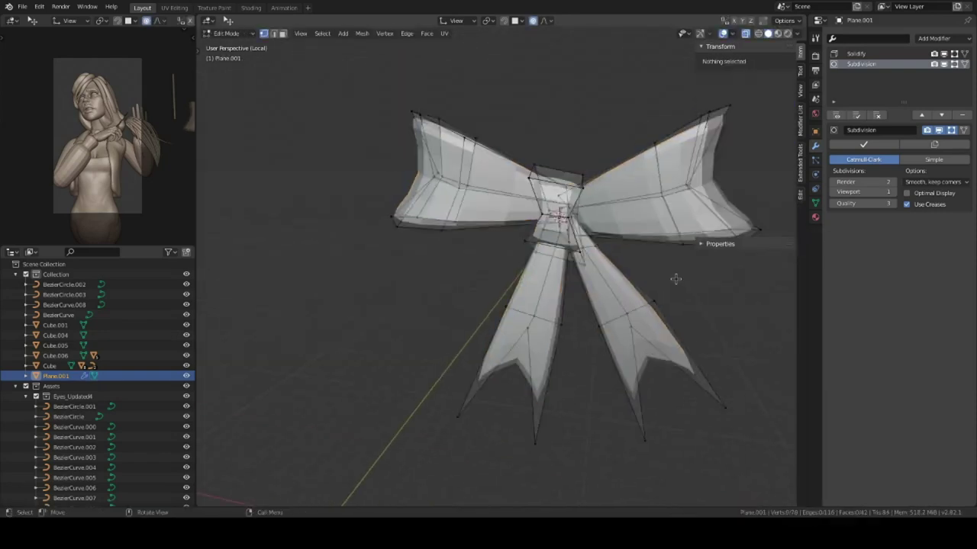
{"action": "key", "text": "Tab"}
{"action": "key", "text": "KP_1"}
{"action": "left_click", "coordinate": [516, 292]}
{"action": "scroll", "coordinate": [516, 292], "scroll_direction": "down", "scroll_amount": 4}
Step: Move, scale to 0.310 and rotate the bow into the hair strands near the face
{"action": "middle_click_drag", "start_coordinate": [516, 292], "coordinate": [580, 155]}
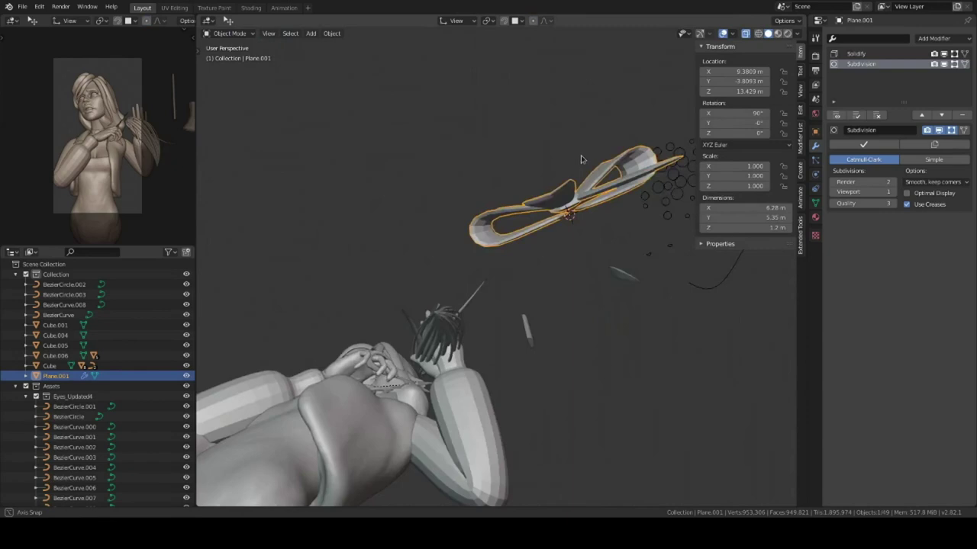
{"action": "key", "text": "g"}
{"action": "left_click", "coordinate": [458, 290]}
{"action": "mouse_move", "coordinate": [458, 289]}
{"action": "middle_mouse_down"}
{"action": "mouse_move", "coordinate": [357, 308]}
{"action": "mouse_move", "coordinate": [458, 320]}
{"action": "mouse_move", "coordinate": [534, 305]}
{"action": "middle_mouse_up"}
{"action": "scroll", "coordinate": [458, 321], "scroll_direction": "up", "scroll_amount": 4}
{"action": "key", "text": "r"}
{"action": "left_click", "coordinate": [494, 340]}
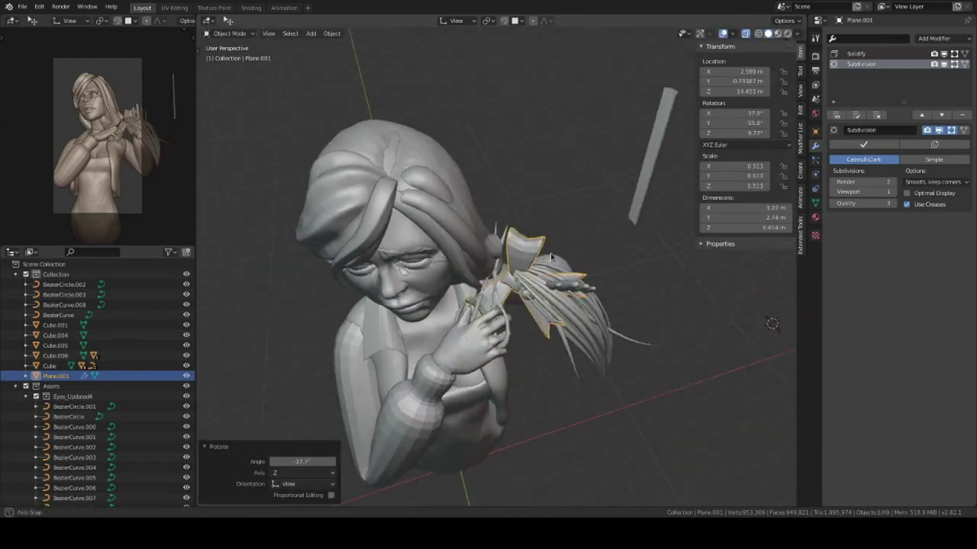
{"action": "scroll", "coordinate": [534, 305], "scroll_direction": "up", "scroll_amount": 4}
{"action": "key", "text": "g"}
{"action": "left_click", "coordinate": [601, 245]}
{"action": "mouse_move", "coordinate": [601, 245]}
{"action": "middle_mouse_down"}
{"action": "mouse_move", "coordinate": [519, 273]}
{"action": "mouse_move", "coordinate": [534, 275]}
{"action": "middle_mouse_up"}
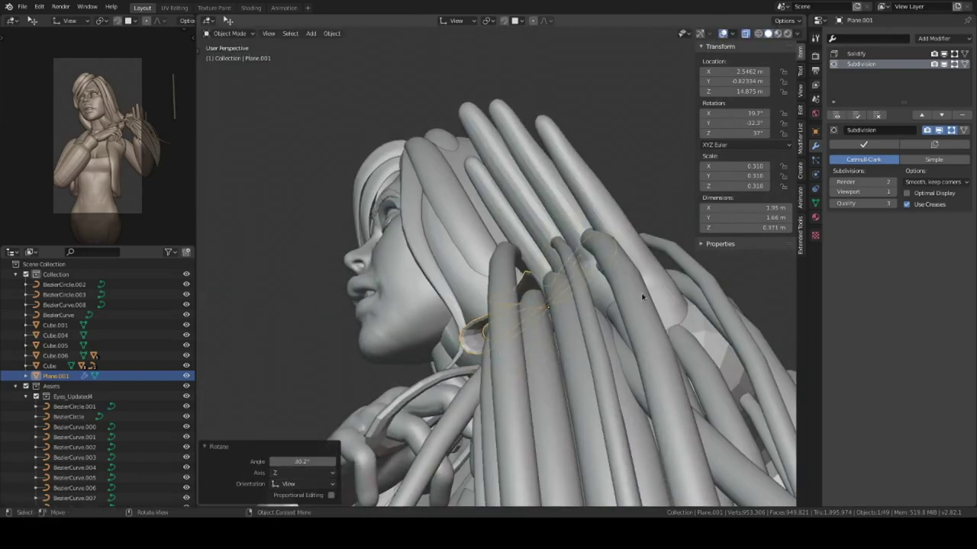
Step: Bend the bow with proportional editing so it sits against the hair lock
{"action": "key", "text": "Tab"}
{"action": "key", "text": "r"}
{"action": "left_click", "coordinate": [588, 321]}
{"action": "key", "text": "g"}
{"action": "mouse_move", "coordinate": [588, 320]}
{"action": "middle_mouse_down"}
{"action": "mouse_move", "coordinate": [604, 360]}
{"action": "mouse_move", "coordinate": [580, 401]}
{"action": "middle_mouse_up"}
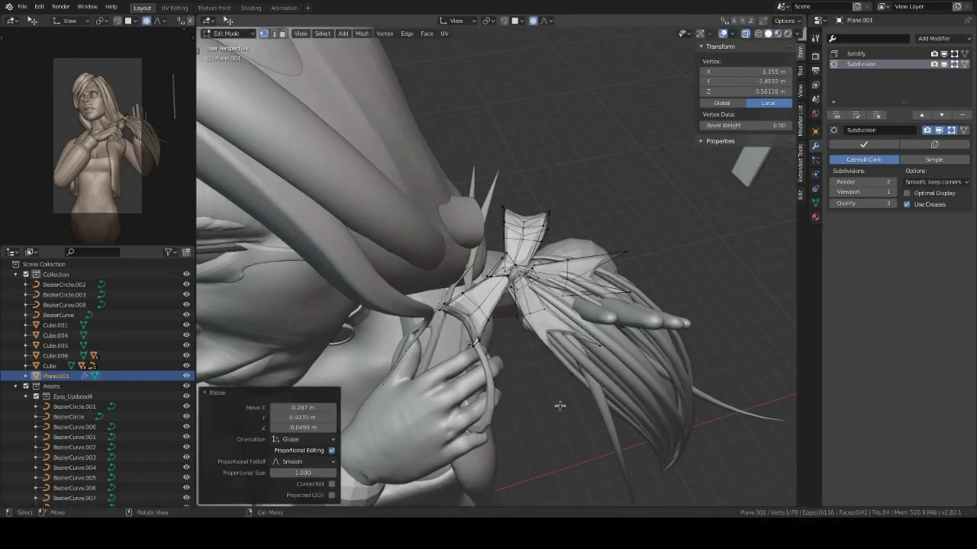
{"action": "left_click", "coordinate": [544, 372]}
{"action": "key", "text": "Tab"}
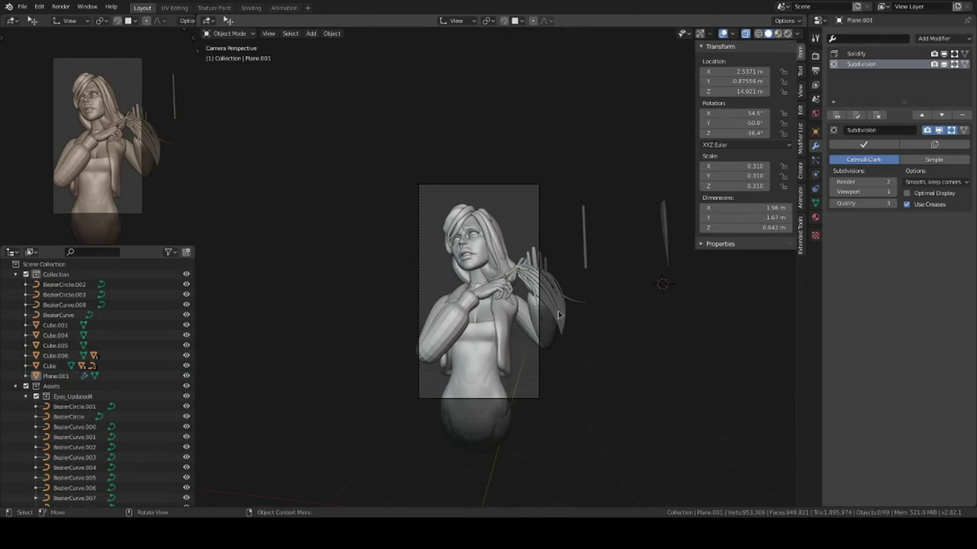
{"action": "middle_click_drag", "start_coordinate": [557, 314], "coordinate": [591, 324]}
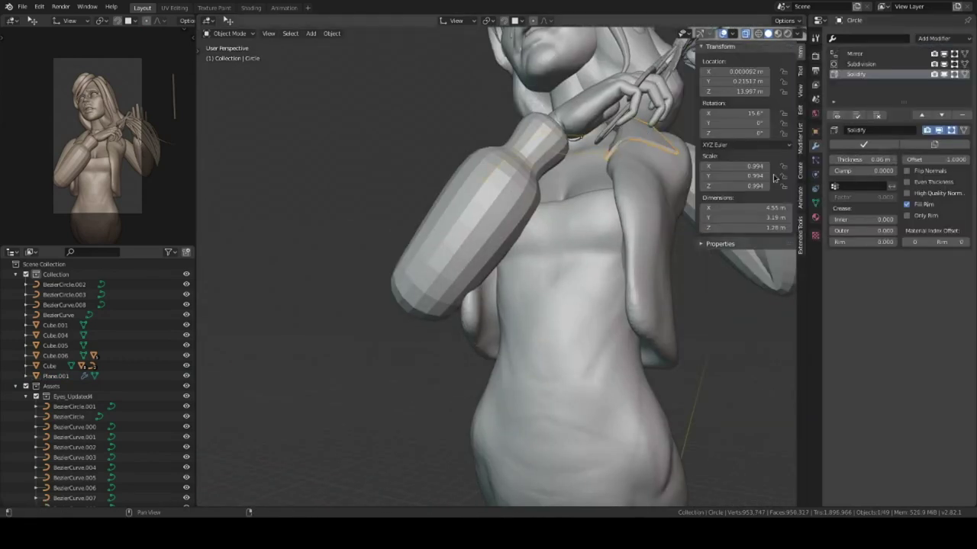
Step: Apply the bow's scale with Ctrl+A
{"action": "key", "text": "ctrl+a"}
{"action": "left_click", "coordinate": [634, 244]}
{"action": "mouse_move", "coordinate": [633, 244]}
{"action": "middle_mouse_down"}
{"action": "mouse_move", "coordinate": [658, 306]}
{"action": "mouse_move", "coordinate": [580, 275]}
{"action": "middle_mouse_up"}
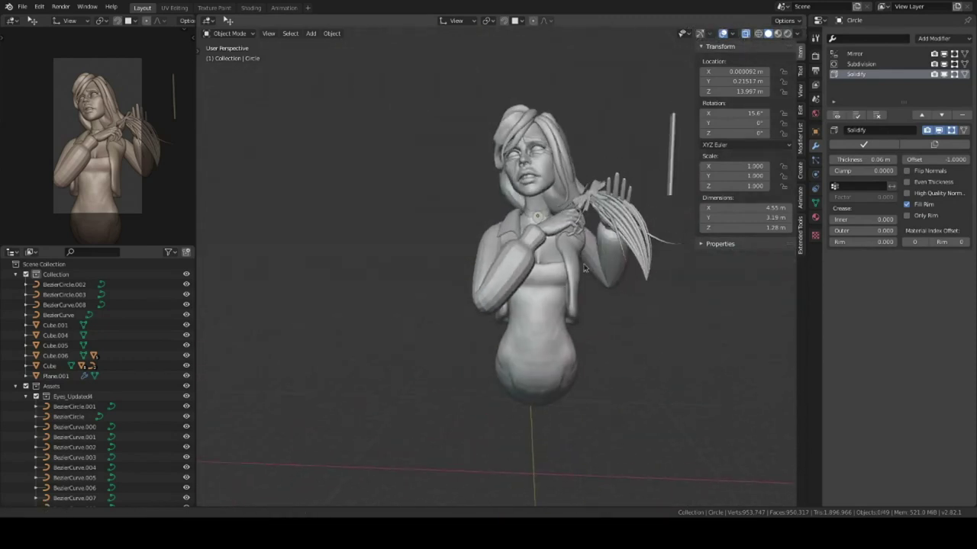
Step: Select the bodice torso and sculpt its top with the Clay Strips brush
{"action": "left_click", "coordinate": [558, 246]}
{"action": "scroll", "coordinate": [559, 246], "scroll_direction": "up", "scroll_amount": 4}
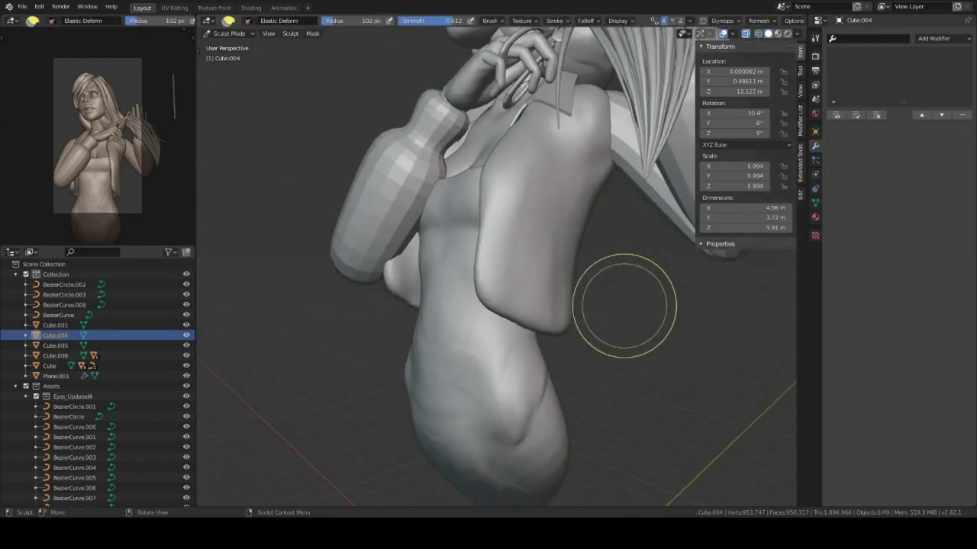
{"action": "mouse_move", "coordinate": [508, 227]}
{"action": "middle_mouse_down"}
{"action": "mouse_move", "coordinate": [571, 316]}
{"action": "mouse_move", "coordinate": [534, 272]}
{"action": "middle_mouse_up"}
{"action": "scroll", "coordinate": [547, 307], "scroll_direction": "up", "scroll_amount": 3}
{"action": "key", "text": "f"}
{"action": "left_click", "coordinate": [547, 307]}
{"action": "key", "text": "c"}
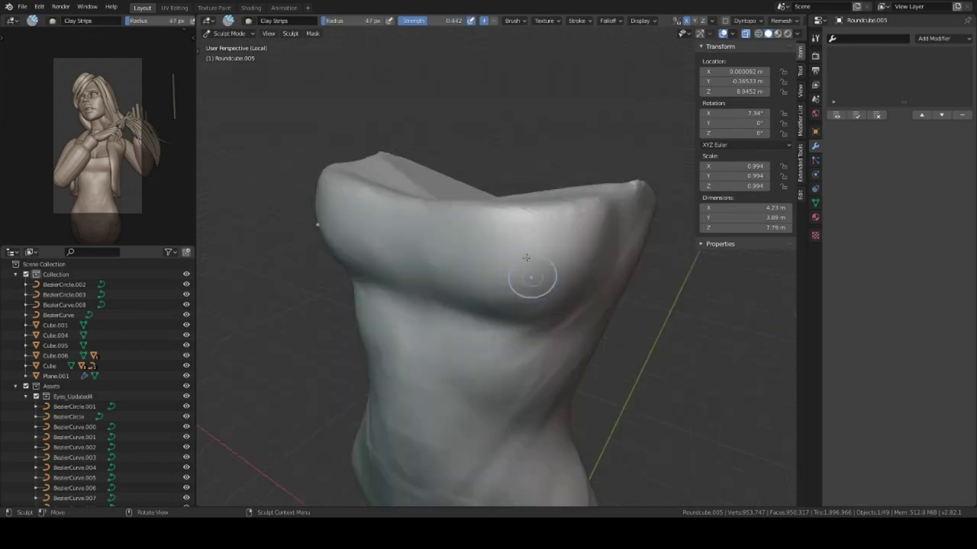
{"action": "mouse_move", "coordinate": [457, 290]}
{"action": "middle_mouse_down"}
{"action": "mouse_move", "coordinate": [535, 287]}
{"action": "mouse_move", "coordinate": [600, 219]}
{"action": "mouse_move", "coordinate": [585, 322]}
{"action": "middle_mouse_up"}
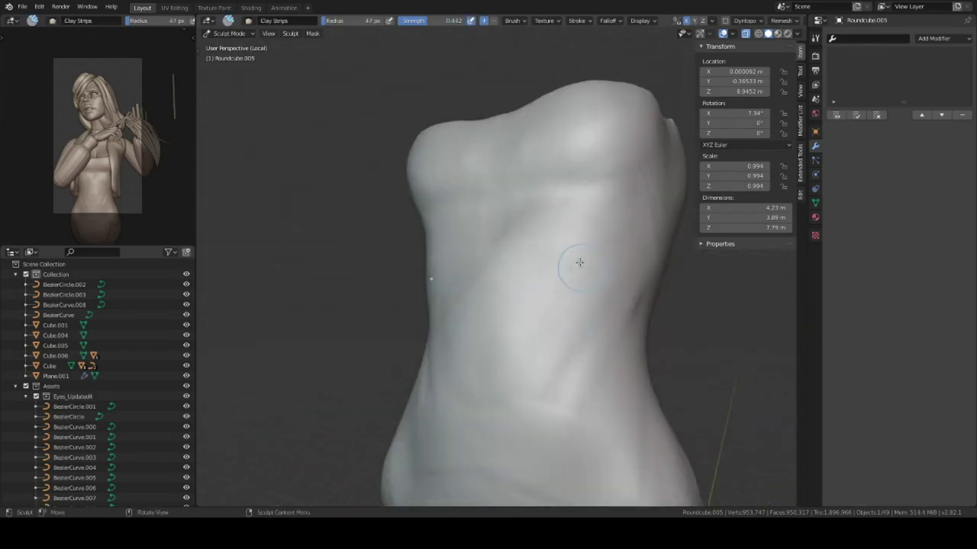
Step: Keep sculpting the isolated bodice from front, three-quarter and top angles
{"action": "key", "text": "KP_Divide"}
{"action": "mouse_move", "coordinate": [573, 262]}
{"action": "middle_mouse_down", "text": "ctrl"}
{"action": "mouse_move", "coordinate": [500, 243]}
{"action": "mouse_move", "coordinate": [519, 260]}
{"action": "mouse_move", "coordinate": [510, 266]}
{"action": "mouse_move", "coordinate": [484, 255]}
{"action": "mouse_move", "coordinate": [562, 255]}
{"action": "mouse_move", "coordinate": [544, 283]}
{"action": "middle_mouse_up", "text": "ctrl"}
{"action": "key", "text": "KP_Divide"}
{"action": "mouse_move", "coordinate": [511, 225]}
{"action": "middle_mouse_down", "text": "ctrl"}
{"action": "mouse_move", "coordinate": [493, 295]}
{"action": "mouse_move", "coordinate": [486, 286]}
{"action": "mouse_move", "coordinate": [464, 340]}
{"action": "mouse_move", "coordinate": [479, 270]}
{"action": "middle_mouse_up", "text": "ctrl"}
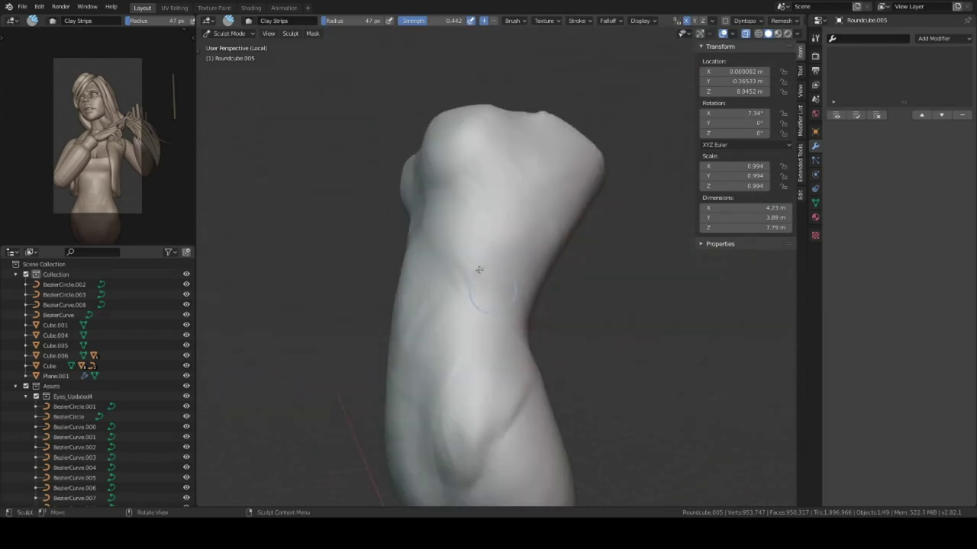
{"action": "mouse_move", "coordinate": [527, 227]}
{"action": "middle_mouse_down"}
{"action": "mouse_move", "coordinate": [514, 203]}
{"action": "mouse_move", "coordinate": [498, 215]}
{"action": "middle_mouse_up"}
{"action": "mouse_move", "coordinate": [487, 264]}
{"action": "middle_mouse_down"}
{"action": "mouse_move", "coordinate": [562, 201]}
{"action": "mouse_move", "coordinate": [519, 247]}
{"action": "mouse_move", "coordinate": [514, 290]}
{"action": "mouse_move", "coordinate": [492, 300]}
{"action": "mouse_move", "coordinate": [457, 274]}
{"action": "mouse_move", "coordinate": [324, 219]}
{"action": "middle_mouse_up"}
{"action": "mouse_move", "coordinate": [318, 308]}
{"action": "middle_mouse_down", "text": "ctrl"}
{"action": "mouse_move", "coordinate": [499, 287]}
{"action": "mouse_move", "coordinate": [477, 322]}
{"action": "mouse_move", "coordinate": [562, 246]}
{"action": "middle_mouse_up", "text": "ctrl"}
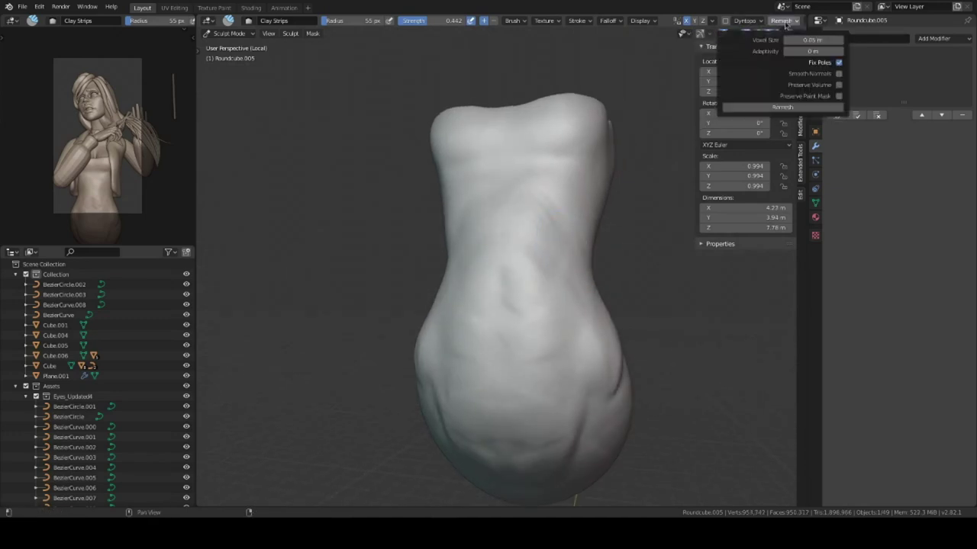
{"action": "middle_click_drag", "start_coordinate": [550, 220], "coordinate": [489, 219]}
Step: Pinch the neckline edge with the Pinch/Magnify brush, then return to Object Mode
{"action": "key", "text": "shift+space"}
{"action": "left_click", "coordinate": [496, 279]}
{"action": "mouse_move", "coordinate": [638, 220]}
{"action": "middle_mouse_down"}
{"action": "mouse_move", "coordinate": [600, 245]}
{"action": "mouse_move", "coordinate": [544, 225]}
{"action": "middle_mouse_up"}
{"action": "key", "text": "KP_Divide"}
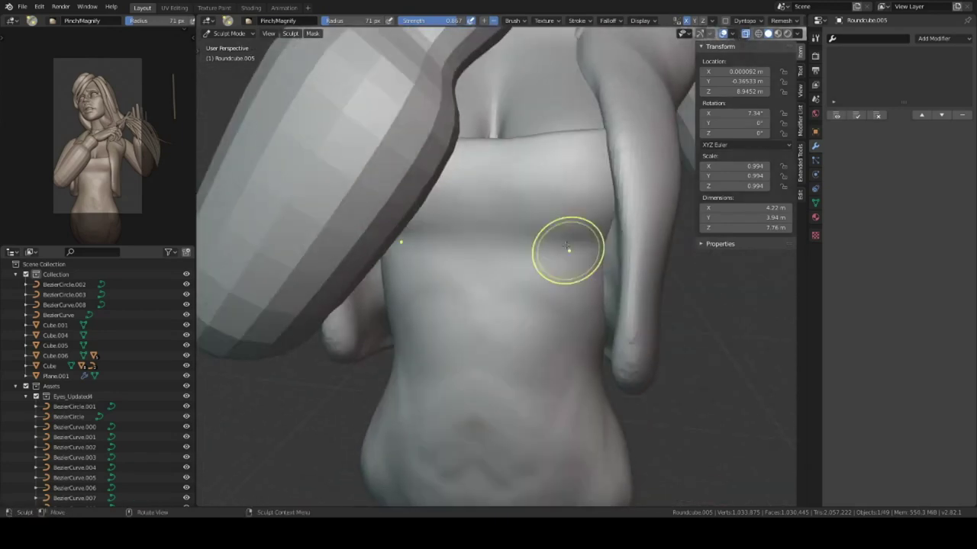
{"action": "key", "text": "ctrl+Tab"}
{"action": "key", "text": "KP_Divide"}
Step: Add a Single Vert object at the torso and give it a Mirror modifier
{"action": "middle_click_drag", "start_coordinate": [467, 295], "coordinate": [497, 268]}
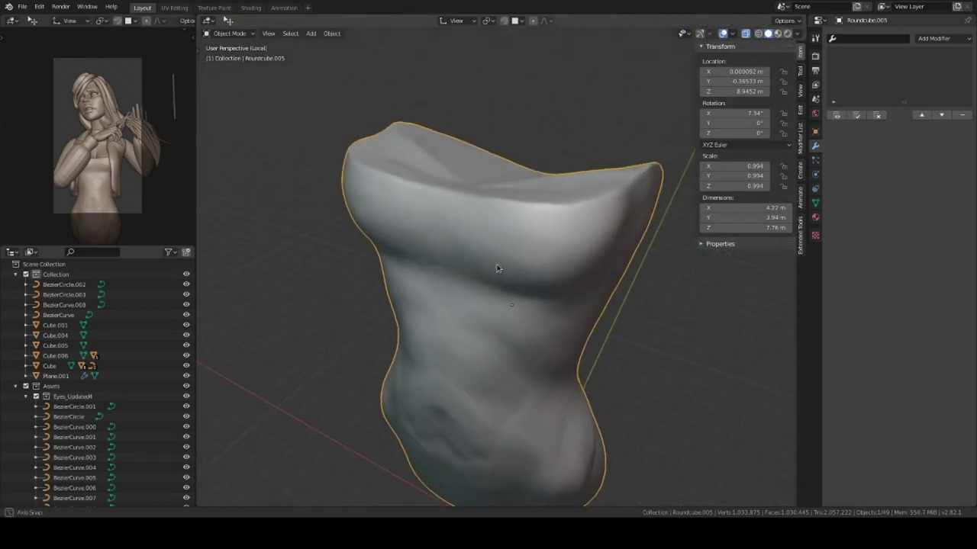
{"action": "middle_click_drag", "start_coordinate": [390, 391], "coordinate": [525, 241]}
{"action": "scroll", "coordinate": [526, 242], "scroll_direction": "down", "scroll_amount": 3}
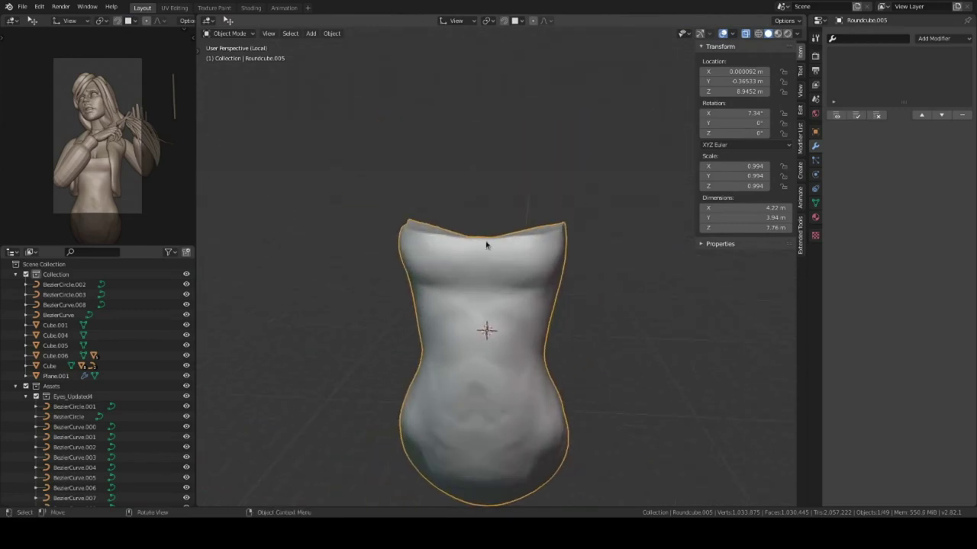
{"action": "key", "text": "Tab"}
{"action": "key", "text": "g"}
{"action": "left_click", "coordinate": [521, 290]}
{"action": "middle_click_drag", "start_coordinate": [521, 290], "coordinate": [564, 244]}
{"action": "left_click", "coordinate": [943, 38]}
{"action": "left_click", "coordinate": [752, 168]}
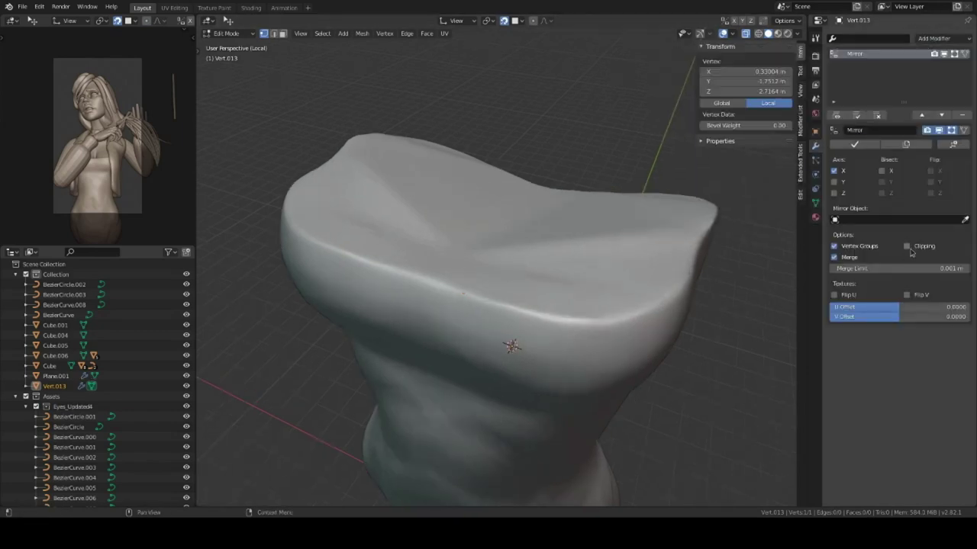
Step: Extrude a chain of vertices along the torso's top edge
{"action": "left_click", "coordinate": [486, 305]}
{"action": "middle_click_drag", "start_coordinate": [569, 320], "coordinate": [404, 406]}
{"action": "key", "text": "e"}
{"action": "left_click", "coordinate": [526, 362]}
{"action": "mouse_move", "coordinate": [527, 362]}
{"action": "middle_mouse_down"}
{"action": "mouse_move", "coordinate": [592, 294]}
{"action": "mouse_move", "coordinate": [580, 305]}
{"action": "mouse_move", "coordinate": [489, 274]}
{"action": "middle_mouse_up"}
{"action": "left_click", "coordinate": [558, 294]}
{"action": "key", "text": "g"}
{"action": "left_click", "coordinate": [584, 297]}
{"action": "key", "text": "e"}
{"action": "left_click", "coordinate": [519, 283]}
{"action": "key", "text": "e"}
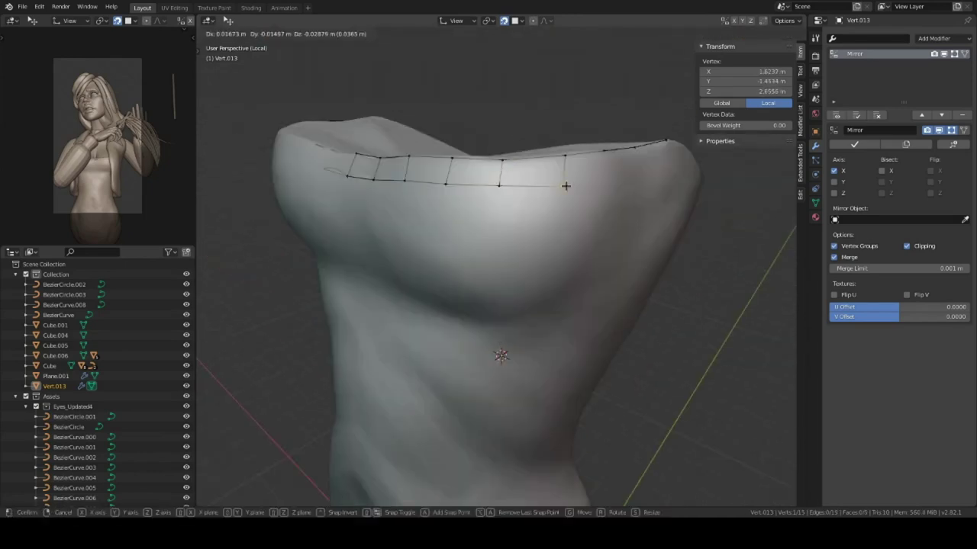
{"action": "mouse_move", "coordinate": [545, 254]}
{"action": "middle_mouse_down"}
{"action": "mouse_move", "coordinate": [517, 249]}
{"action": "mouse_move", "coordinate": [534, 263]}
{"action": "middle_mouse_up"}
{"action": "left_click", "coordinate": [555, 259]}
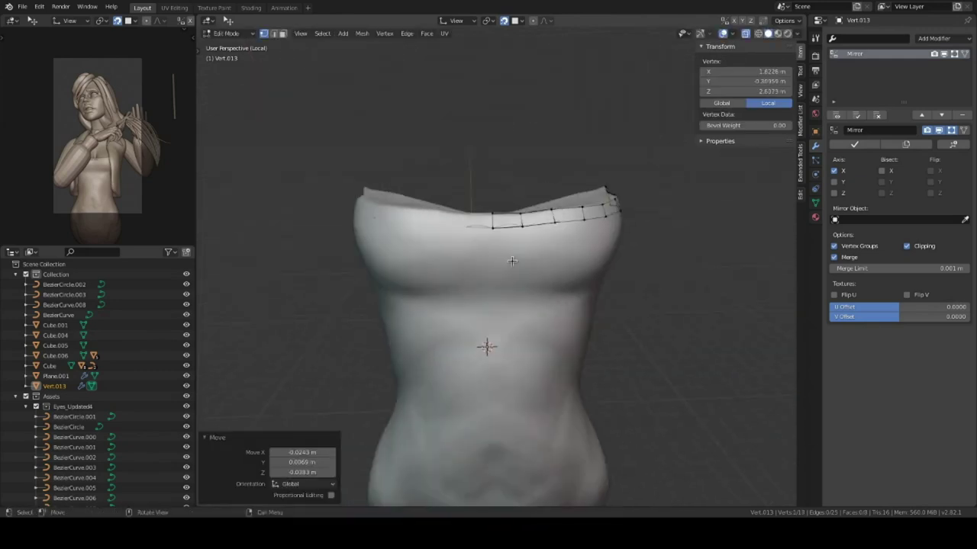
Step: Give the band thickness with Solidify and smooth it with a Subdivision modifier
{"action": "left_click", "coordinate": [923, 38]}
{"action": "left_click", "coordinate": [767, 197]}
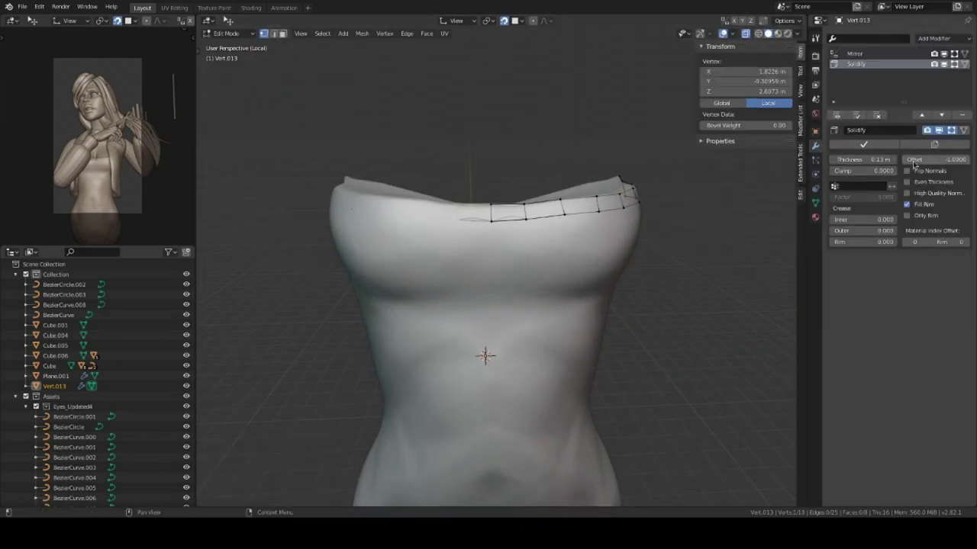
{"action": "key", "text": "KP_2"}
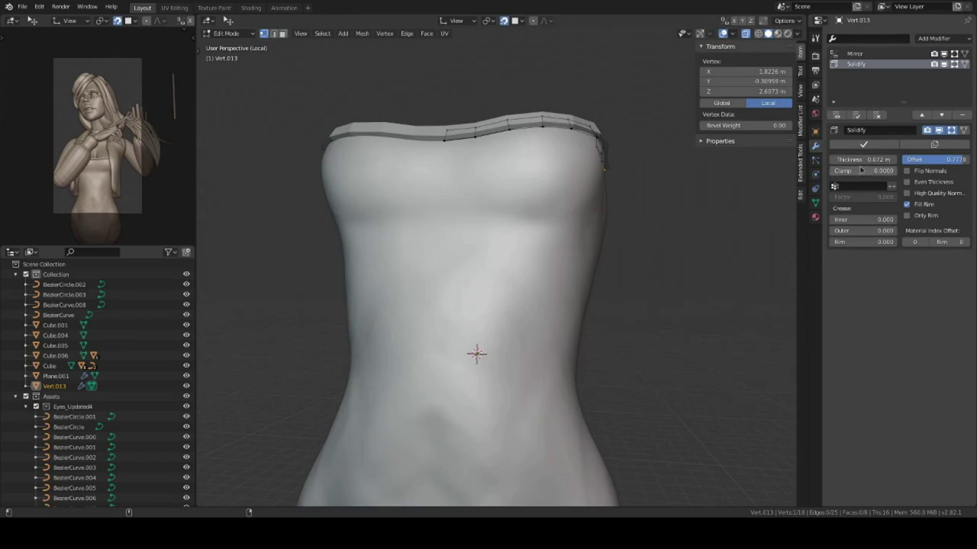
{"action": "key", "text": "Tab"}
{"action": "middle_click_drag", "start_coordinate": [603, 263], "coordinate": [611, 229]}
{"action": "left_click", "coordinate": [923, 38]}
{"action": "left_click", "coordinate": [772, 200]}
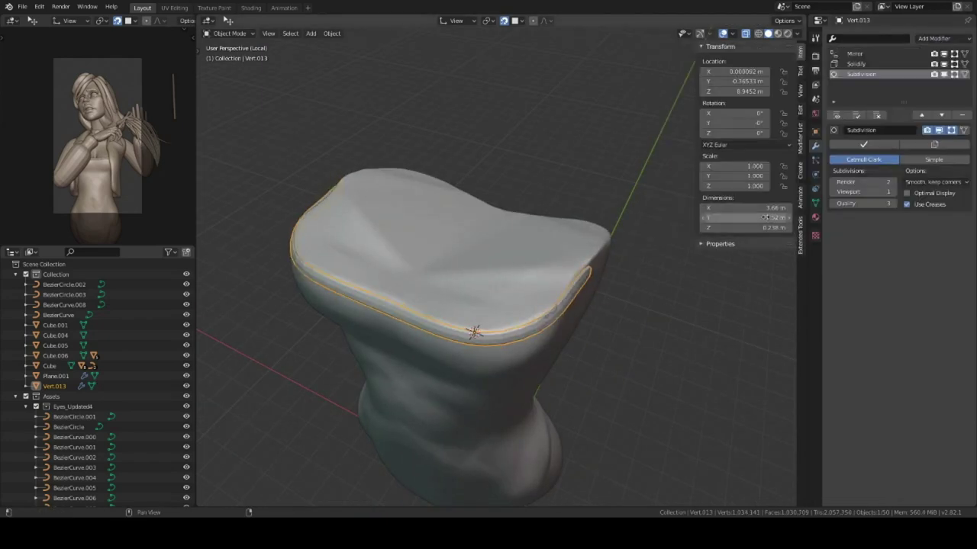
Step: Nudge a band vertex to fit the rim, then shrinkwrap the band onto Roundcube.005 above Solidify
{"action": "mouse_move", "coordinate": [583, 331]}
{"action": "middle_mouse_down"}
{"action": "mouse_move", "coordinate": [591, 305]}
{"action": "mouse_move", "coordinate": [597, 350]}
{"action": "mouse_move", "coordinate": [584, 331]}
{"action": "mouse_move", "coordinate": [595, 335]}
{"action": "middle_mouse_up"}
{"action": "key", "text": "Tab"}
{"action": "scroll", "coordinate": [598, 350], "scroll_direction": "up", "scroll_amount": 3}
{"action": "key", "text": "g"}
{"action": "left_click", "coordinate": [565, 328]}
{"action": "left_click", "coordinate": [932, 38]}
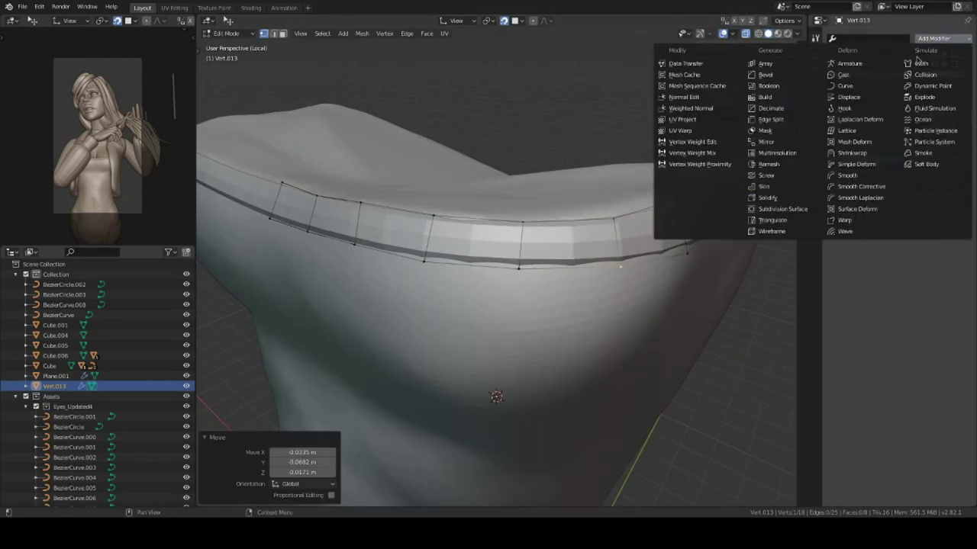
{"action": "left_click", "coordinate": [853, 153]}
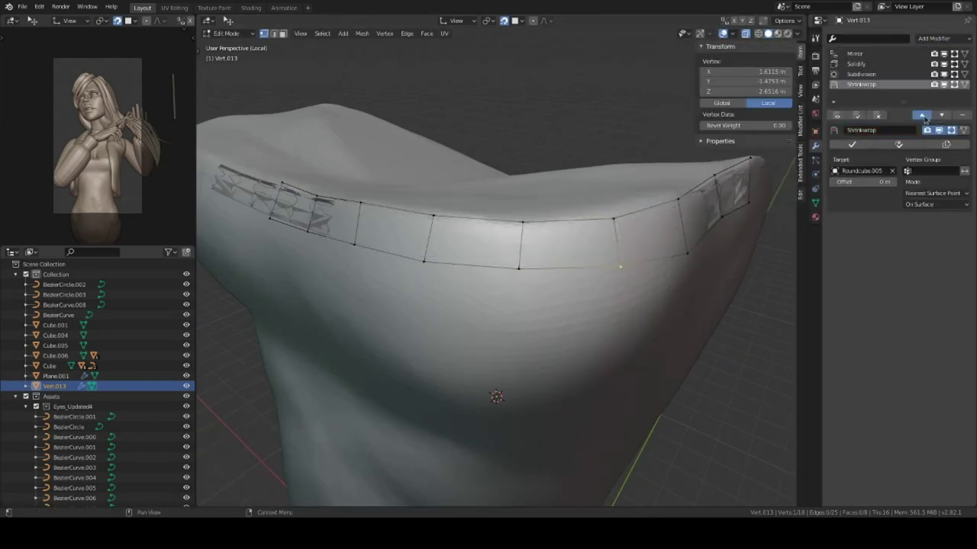
{"action": "left_click", "coordinate": [921, 115]}
{"action": "left_click", "coordinate": [922, 115]}
{"action": "scroll", "coordinate": [610, 279], "scroll_direction": "down", "scroll_amount": 5}
{"action": "key", "text": "Tab"}
{"action": "middle_click_drag", "start_coordinate": [611, 279], "coordinate": [537, 281]}
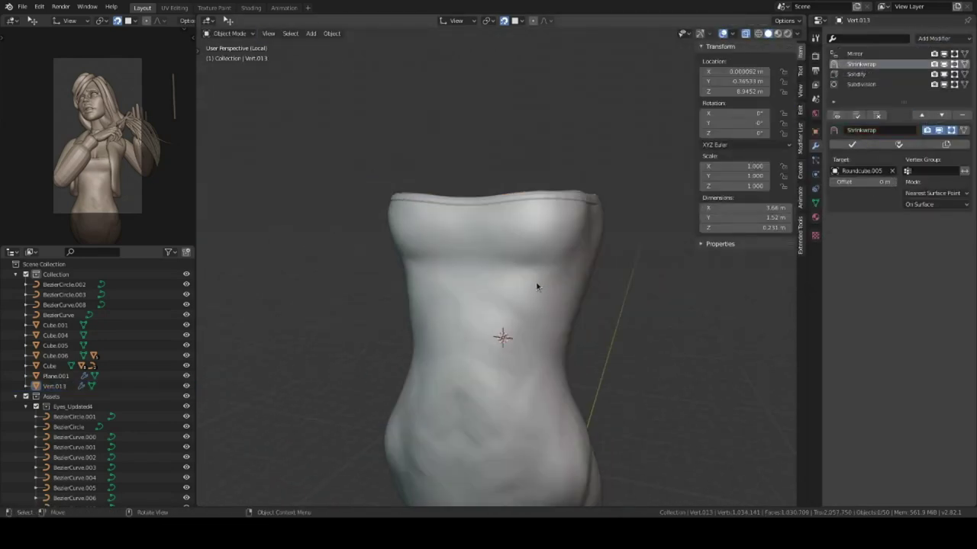
Step: Extrude vertical strips downward from the band's front rim
{"action": "left_click", "coordinate": [549, 227]}
{"action": "key", "text": "Tab"}
{"action": "scroll", "coordinate": [603, 244], "scroll_direction": "up", "scroll_amount": 2}
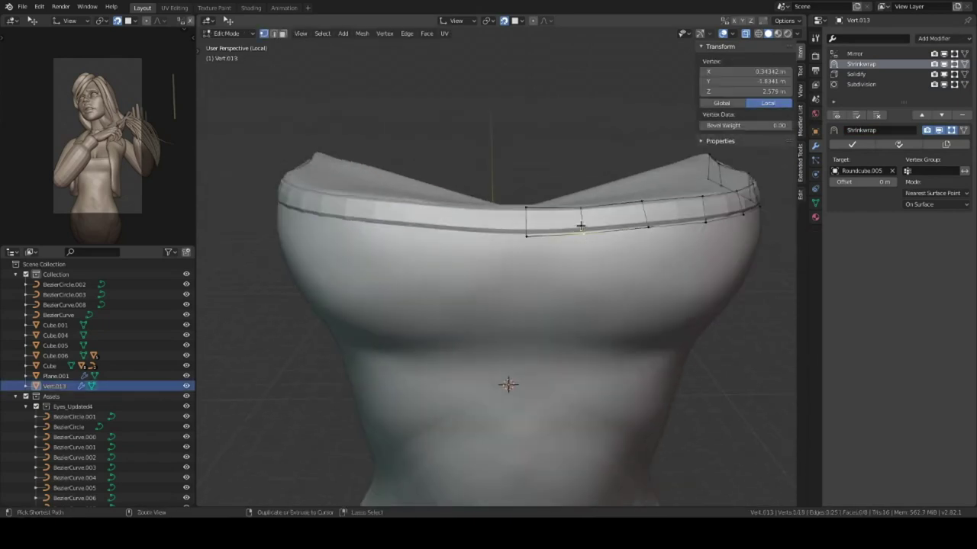
{"action": "scroll", "coordinate": [593, 238], "scroll_direction": "up", "scroll_amount": 2}
{"action": "scroll", "coordinate": [605, 257], "scroll_direction": "up", "scroll_amount": 1}
{"action": "key", "text": "alt+a"}
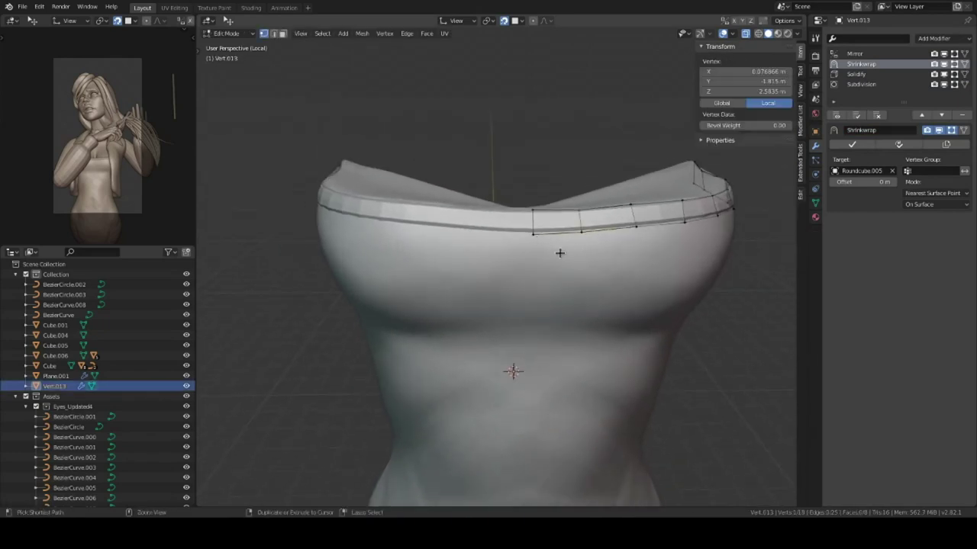
{"action": "middle_click_drag", "start_coordinate": [559, 252], "coordinate": [536, 217]}
{"action": "scroll", "coordinate": [530, 209], "scroll_direction": "down", "scroll_amount": 2}
{"action": "key", "text": "e"}
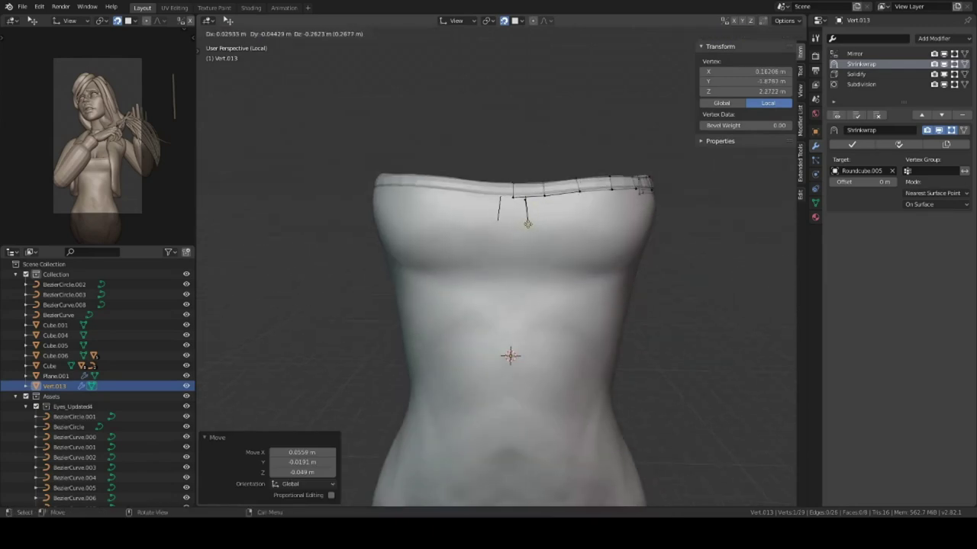
{"action": "left_click", "coordinate": [521, 322]}
{"action": "middle_click_drag", "start_coordinate": [520, 322], "coordinate": [527, 275]}
{"action": "scroll", "coordinate": [531, 337], "scroll_direction": "up", "scroll_amount": 3}
{"action": "scroll", "coordinate": [540, 237], "scroll_direction": "down", "scroll_amount": 4}
Step: Lower a strip's end vertex further down the torso front
{"action": "key", "text": "l"}
{"action": "left_click", "coordinate": [550, 230]}
{"action": "scroll", "coordinate": [549, 230], "scroll_direction": "up", "scroll_amount": 3}
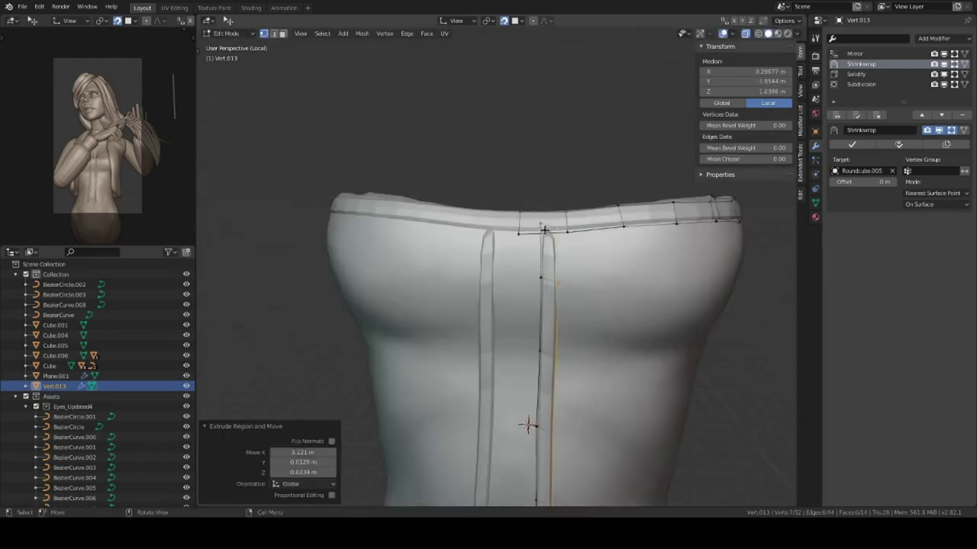
{"action": "scroll", "coordinate": [549, 230], "scroll_direction": "up", "scroll_amount": 2}
{"action": "scroll", "coordinate": [549, 231], "scroll_direction": "down", "scroll_amount": 2}
{"action": "key", "text": "g"}
{"action": "left_click", "coordinate": [569, 280]}
{"action": "scroll", "coordinate": [569, 280], "scroll_direction": "down", "scroll_amount": 2}
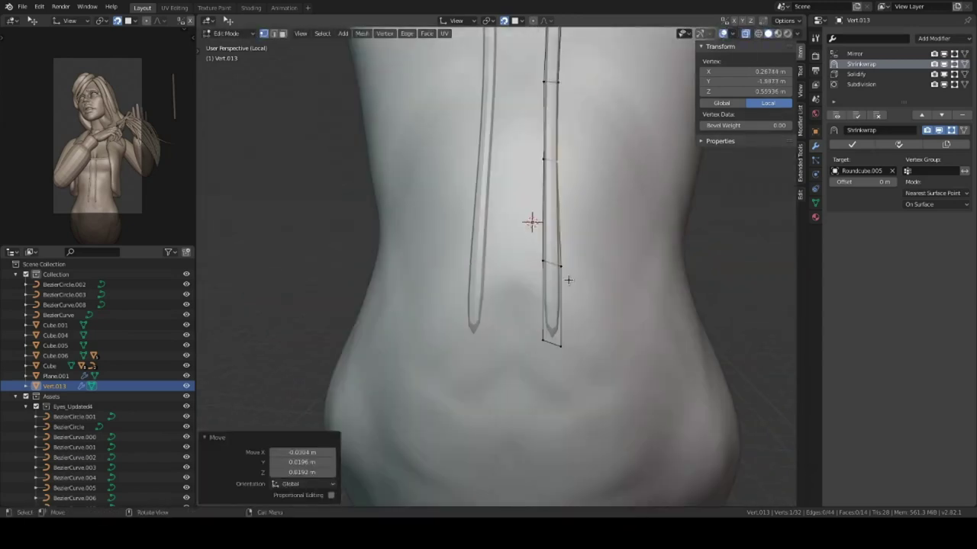
{"action": "scroll", "coordinate": [557, 337], "scroll_direction": "down", "scroll_amount": 3}
Step: Reposition another strip's end vertex along the side, then return to Object Mode
{"action": "middle_click_drag", "start_coordinate": [558, 337], "coordinate": [540, 225]}
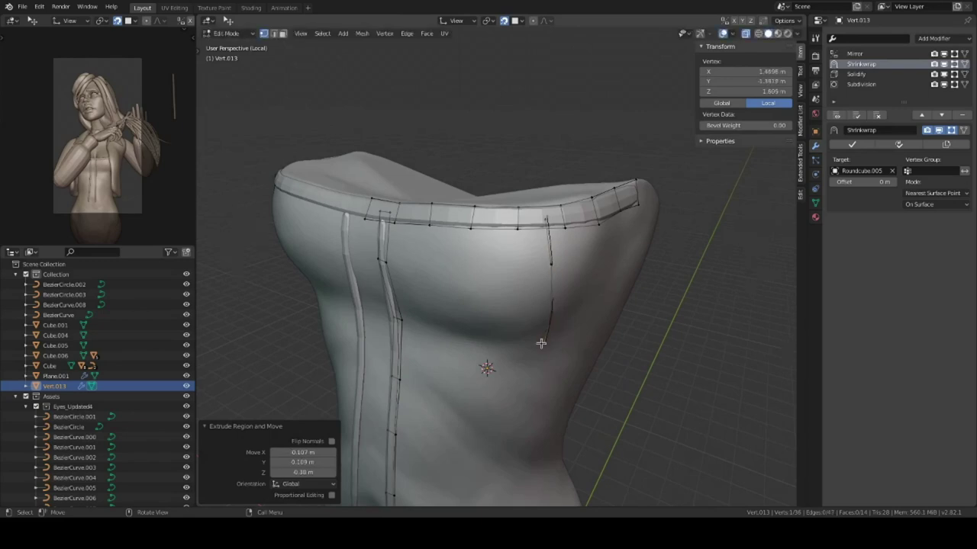
{"action": "middle_click_drag", "start_coordinate": [541, 343], "coordinate": [534, 358]}
{"action": "key", "text": "g"}
{"action": "left_click", "coordinate": [573, 186]}
{"action": "mouse_move", "coordinate": [551, 289]}
{"action": "middle_mouse_down"}
{"action": "mouse_move", "coordinate": [562, 306]}
{"action": "mouse_move", "coordinate": [573, 162]}
{"action": "middle_mouse_up"}
{"action": "key", "text": "ctrl+l"}
{"action": "key", "text": "Tab"}
{"action": "scroll", "coordinate": [578, 201], "scroll_direction": "down", "scroll_amount": 3}
{"action": "mouse_move", "coordinate": [556, 257]}
{"action": "middle_mouse_down"}
{"action": "mouse_move", "coordinate": [529, 257]}
{"action": "mouse_move", "coordinate": [541, 322]}
{"action": "middle_mouse_up"}
{"action": "left_click", "coordinate": [553, 326]}
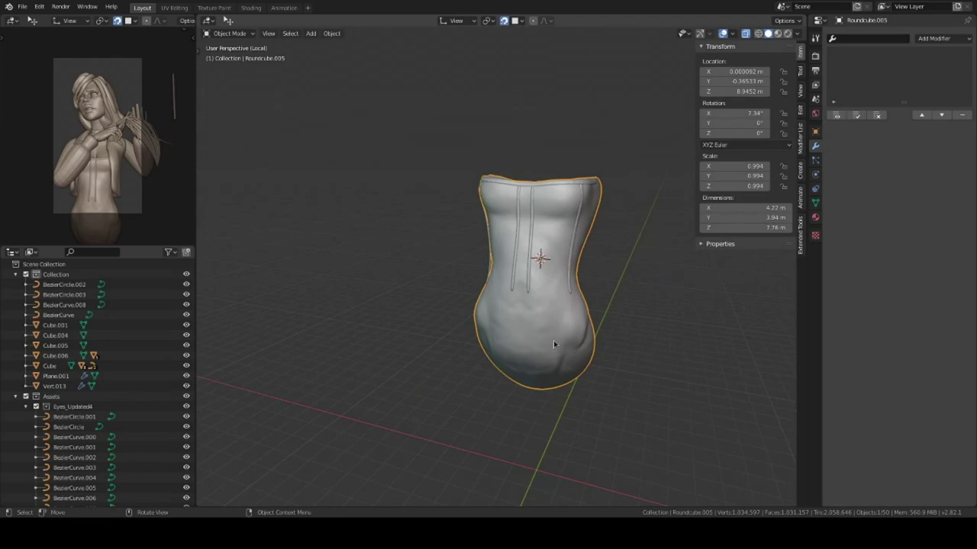
Step: Select the arm object, frame it, and apply all its modifiers
{"action": "left_click", "coordinate": [579, 300], "text": "shift"}
{"action": "key", "text": "KP_Divide"}
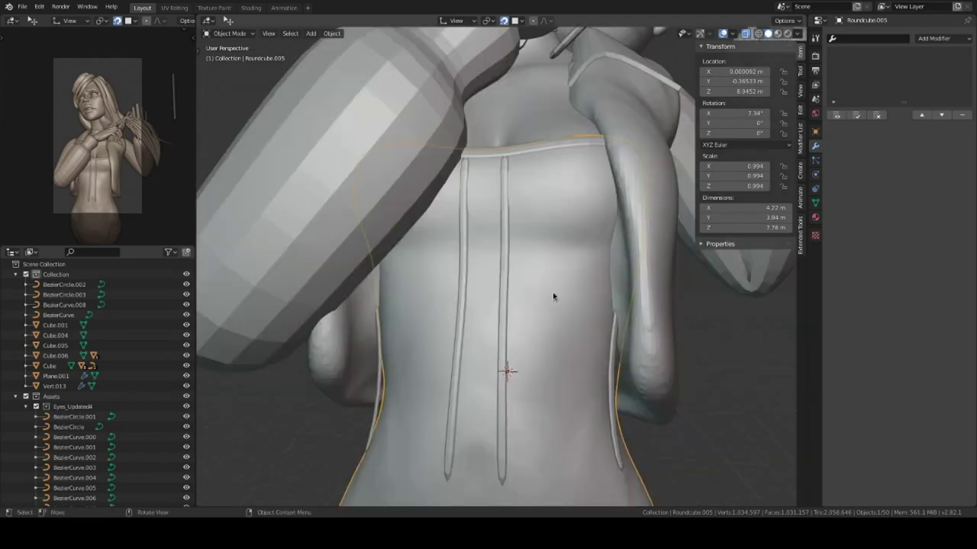
{"action": "left_click", "coordinate": [549, 252], "text": "alt"}
{"action": "left_click", "coordinate": [549, 255]}
{"action": "scroll", "coordinate": [551, 268], "scroll_direction": "down", "scroll_amount": 3}
{"action": "middle_click_drag", "start_coordinate": [551, 268], "coordinate": [529, 276]}
{"action": "scroll", "coordinate": [573, 319], "scroll_direction": "up", "scroll_amount": 2}
{"action": "mouse_move", "coordinate": [573, 319]}
{"action": "middle_mouse_down"}
{"action": "mouse_move", "coordinate": [606, 262]}
{"action": "mouse_move", "coordinate": [559, 275]}
{"action": "middle_mouse_up"}
{"action": "left_click", "coordinate": [559, 274]}
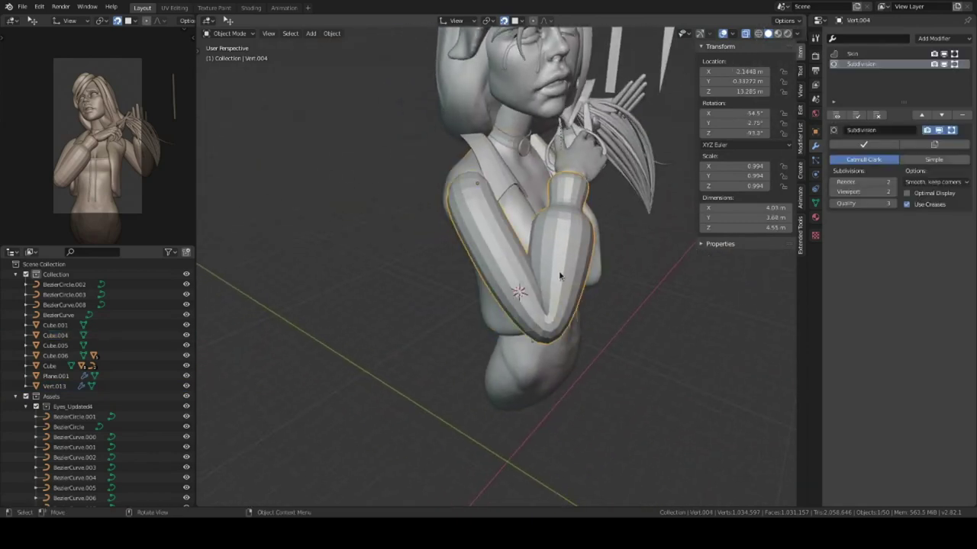
{"action": "key", "text": "KP_Decimal"}
{"action": "left_click", "coordinate": [860, 116]}
Step: Enter Sculpt Mode on the arm with a larger Elastic Deform brush
{"action": "key", "text": "ctrl+Tab"}
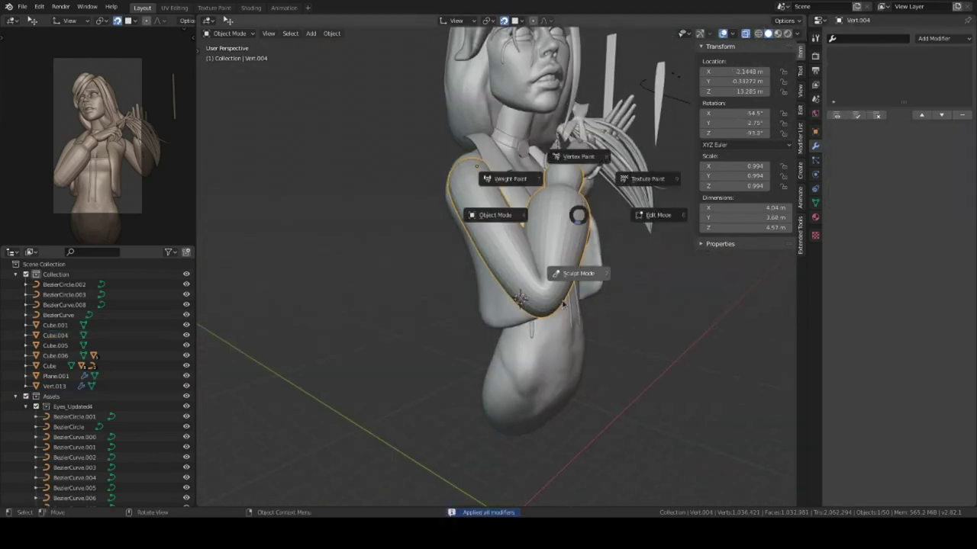
{"action": "left_click", "coordinate": [549, 252]}
{"action": "scroll", "coordinate": [549, 256], "scroll_direction": "up", "scroll_amount": 4}
{"action": "key", "text": "shift+space"}
{"action": "left_click", "coordinate": [492, 249]}
{"action": "left_click", "coordinate": [547, 254]}
{"action": "mouse_move", "coordinate": [547, 254]}
{"action": "middle_mouse_down"}
{"action": "mouse_move", "coordinate": [562, 192]}
{"action": "mouse_move", "coordinate": [621, 135]}
{"action": "mouse_move", "coordinate": [621, 251]}
{"action": "middle_mouse_up"}
{"action": "scroll", "coordinate": [621, 251], "scroll_direction": "down", "scroll_amount": 2}
{"action": "mouse_move", "coordinate": [526, 375]}
{"action": "middle_mouse_down"}
{"action": "mouse_move", "coordinate": [616, 257]}
{"action": "mouse_move", "coordinate": [581, 246]}
{"action": "mouse_move", "coordinate": [555, 323]}
{"action": "mouse_move", "coordinate": [593, 219]}
{"action": "mouse_move", "coordinate": [504, 343]}
{"action": "middle_mouse_up"}
Step: Reshape the forearm with Snake Hook, smaller Elastic Deform, and Inflate strokes
{"action": "key", "text": "k"}
{"action": "key", "text": "shift+space"}
{"action": "key", "text": "f"}
{"action": "left_click", "coordinate": [483, 294]}
{"action": "mouse_move", "coordinate": [484, 295]}
{"action": "middle_mouse_down"}
{"action": "mouse_move", "coordinate": [526, 252]}
{"action": "mouse_move", "coordinate": [539, 206]}
{"action": "mouse_move", "coordinate": [508, 257]}
{"action": "mouse_move", "coordinate": [545, 229]}
{"action": "middle_mouse_up"}
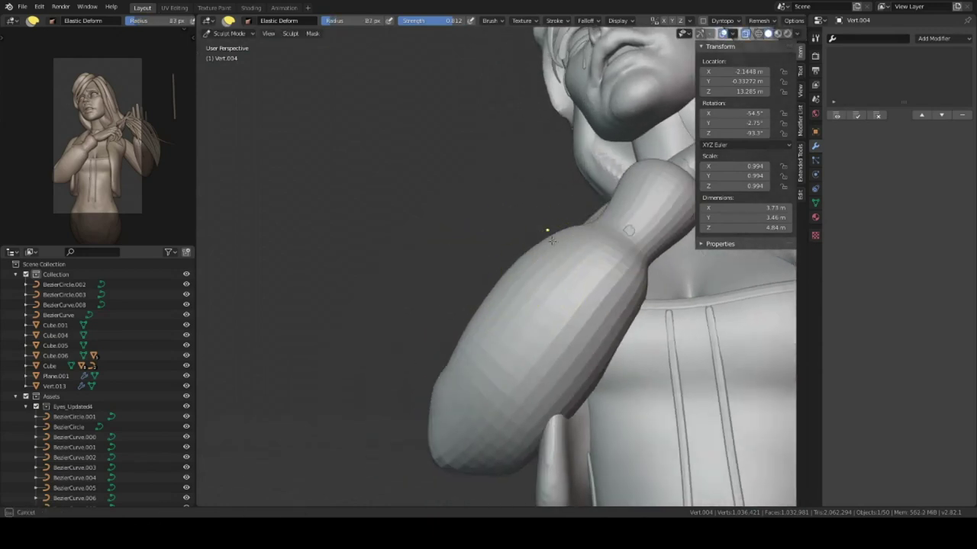
{"action": "mouse_move", "coordinate": [573, 267]}
{"action": "middle_mouse_down"}
{"action": "mouse_move", "coordinate": [586, 258]}
{"action": "mouse_move", "coordinate": [571, 315]}
{"action": "mouse_move", "coordinate": [529, 348]}
{"action": "mouse_move", "coordinate": [555, 291]}
{"action": "mouse_move", "coordinate": [590, 301]}
{"action": "mouse_move", "coordinate": [516, 346]}
{"action": "mouse_move", "coordinate": [523, 218]}
{"action": "middle_mouse_up"}
{"action": "key", "text": "i"}
Step: Bend the isolated arm further with Elastic Deform and Clay Strips, then return to Object Mode
{"action": "key", "text": "KP_Divide"}
{"action": "key", "text": "e"}
{"action": "mouse_move", "coordinate": [611, 294]}
{"action": "middle_mouse_down"}
{"action": "mouse_move", "coordinate": [494, 249]}
{"action": "mouse_move", "coordinate": [511, 318]}
{"action": "mouse_move", "coordinate": [623, 224]}
{"action": "mouse_move", "coordinate": [560, 261]}
{"action": "mouse_move", "coordinate": [538, 253]}
{"action": "mouse_move", "coordinate": [558, 261]}
{"action": "mouse_move", "coordinate": [524, 229]}
{"action": "mouse_move", "coordinate": [562, 203]}
{"action": "mouse_move", "coordinate": [516, 272]}
{"action": "mouse_move", "coordinate": [556, 251]}
{"action": "mouse_move", "coordinate": [541, 318]}
{"action": "mouse_move", "coordinate": [551, 343]}
{"action": "mouse_move", "coordinate": [548, 197]}
{"action": "mouse_move", "coordinate": [573, 186]}
{"action": "middle_mouse_up"}
{"action": "key", "text": "KP_Divide"}
{"action": "key", "text": "c"}
{"action": "key", "text": "c"}
{"action": "key", "text": "shift+space"}
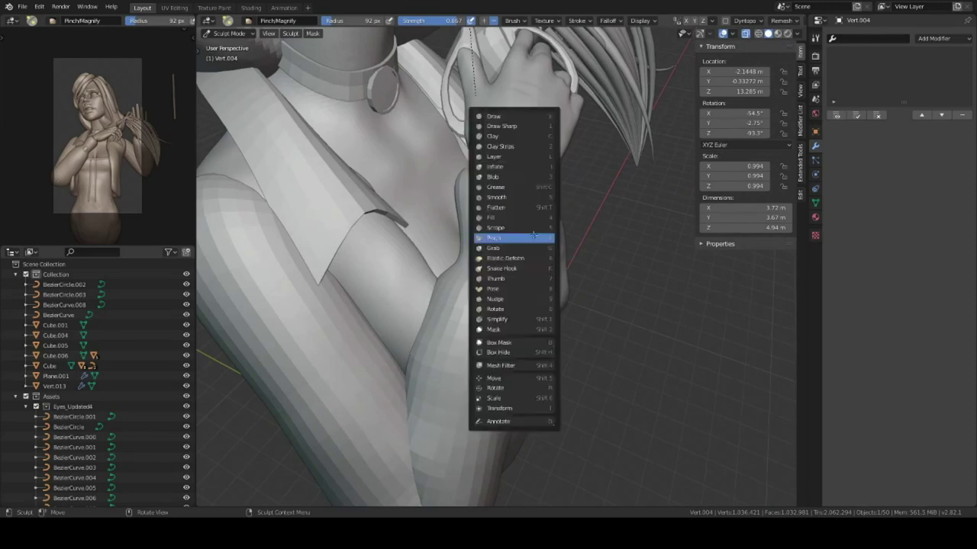
{"action": "key", "text": "ctrl+Tab"}
{"action": "mouse_move", "coordinate": [573, 229]}
{"action": "middle_mouse_down"}
{"action": "mouse_move", "coordinate": [561, 318]}
{"action": "mouse_move", "coordinate": [517, 180]}
{"action": "middle_mouse_up"}
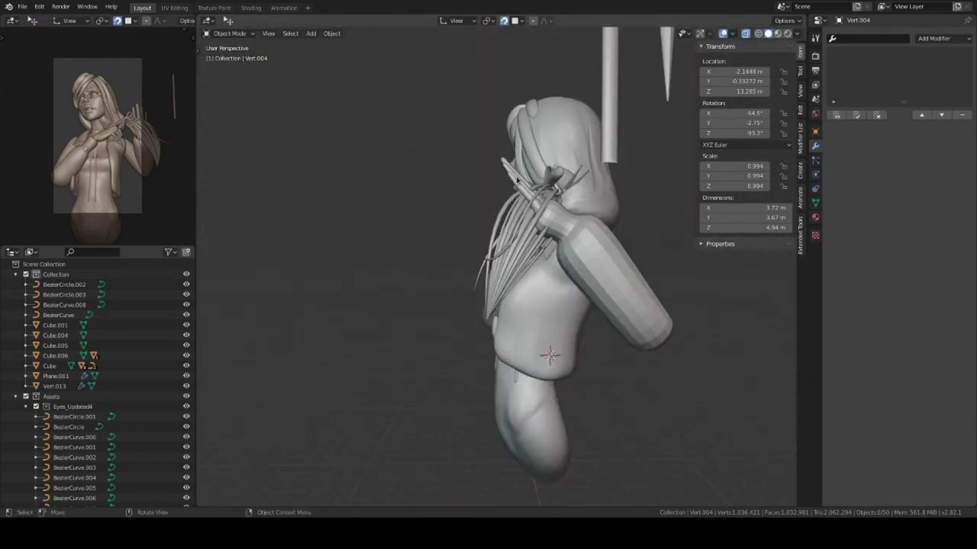
Step: Select the hand, place it beside the figure, clear its rotation and isolate it
{"action": "left_click", "coordinate": [518, 180]}
{"action": "key", "text": "KP_Divide"}
{"action": "key", "text": "KP_Divide"}
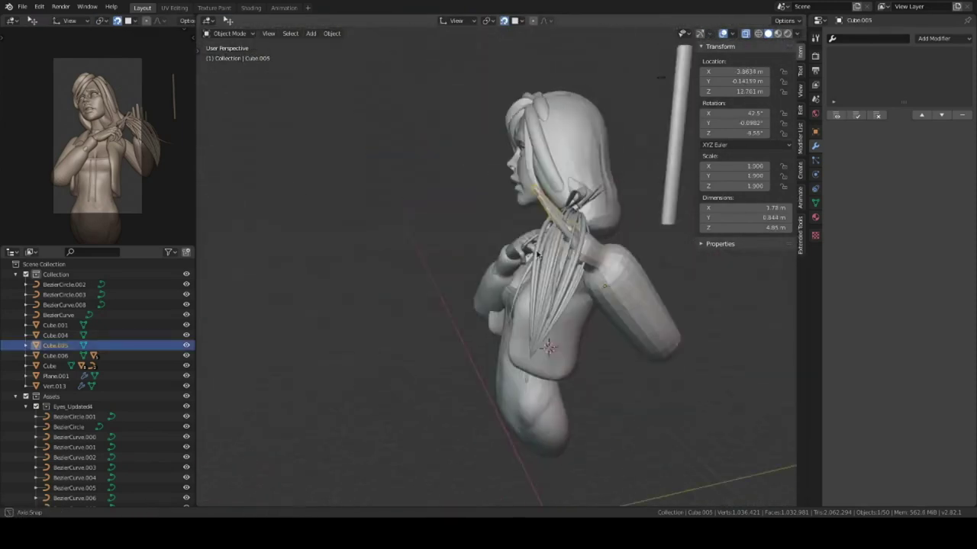
{"action": "middle_click_drag", "start_coordinate": [513, 236], "coordinate": [488, 274]}
{"action": "left_click", "coordinate": [465, 263]}
{"action": "scroll", "coordinate": [466, 263], "scroll_direction": "up", "scroll_amount": 2}
{"action": "left_click", "coordinate": [766, 360]}
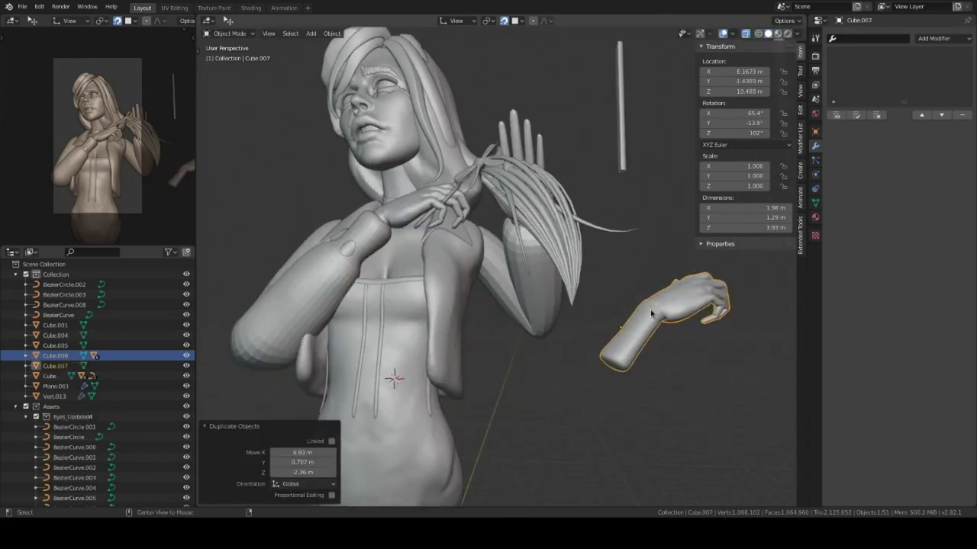
{"action": "key", "text": "alt+r"}
{"action": "middle_click_drag", "start_coordinate": [625, 290], "coordinate": [609, 281]}
{"action": "key", "text": "KP_Divide"}
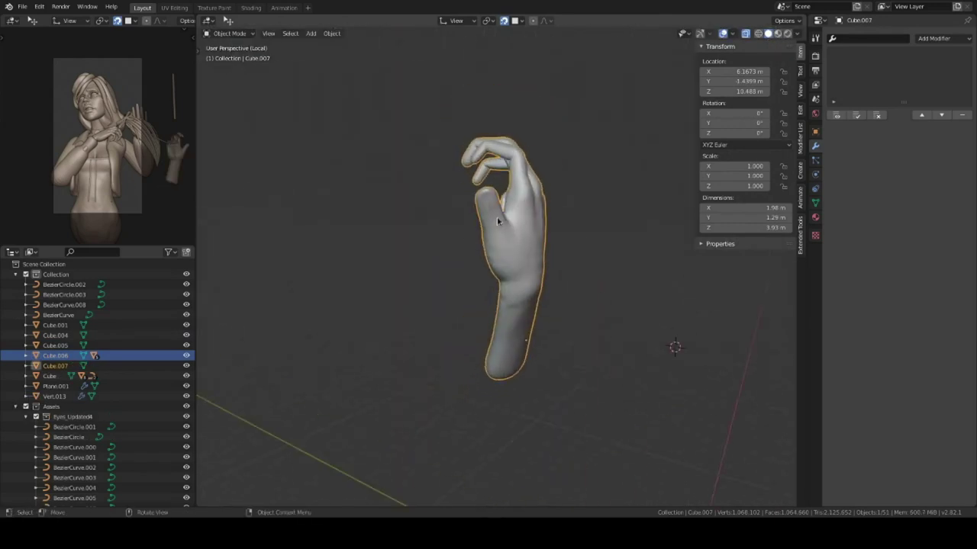
Step: In Sculpt Mode, curl the fingers tighter using the Pose brush
{"action": "key", "text": "ctrl+Tab"}
{"action": "middle_click_drag", "start_coordinate": [497, 221], "coordinate": [548, 263]}
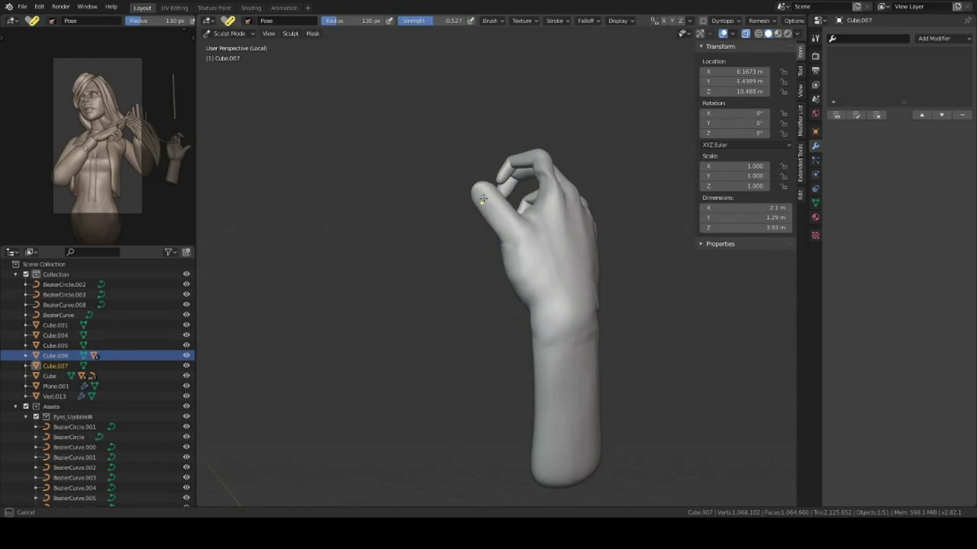
{"action": "mouse_move", "coordinate": [471, 216]}
{"action": "middle_mouse_down"}
{"action": "mouse_move", "coordinate": [575, 239]}
{"action": "mouse_move", "coordinate": [482, 268]}
{"action": "mouse_move", "coordinate": [540, 218]}
{"action": "middle_mouse_up"}
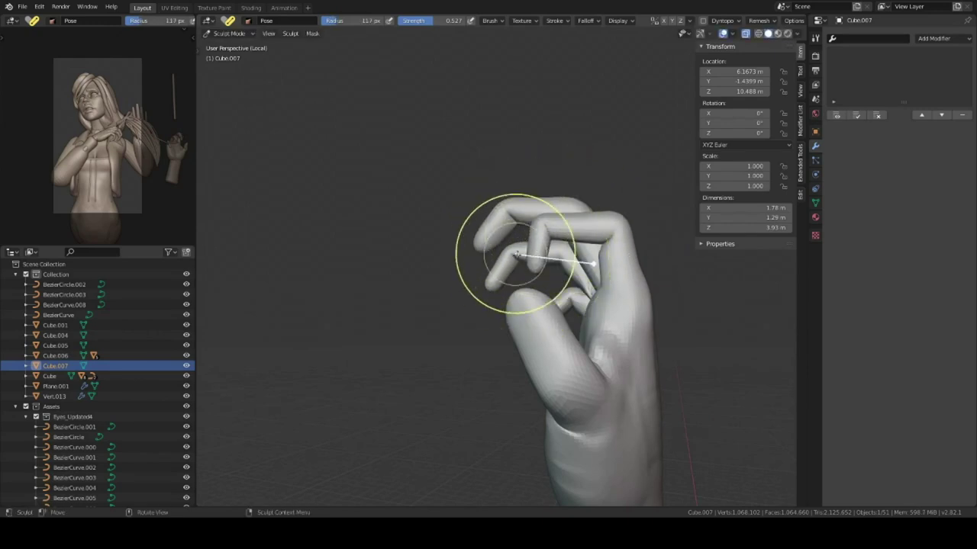
{"action": "middle_click_drag", "start_coordinate": [540, 228], "coordinate": [621, 197]}
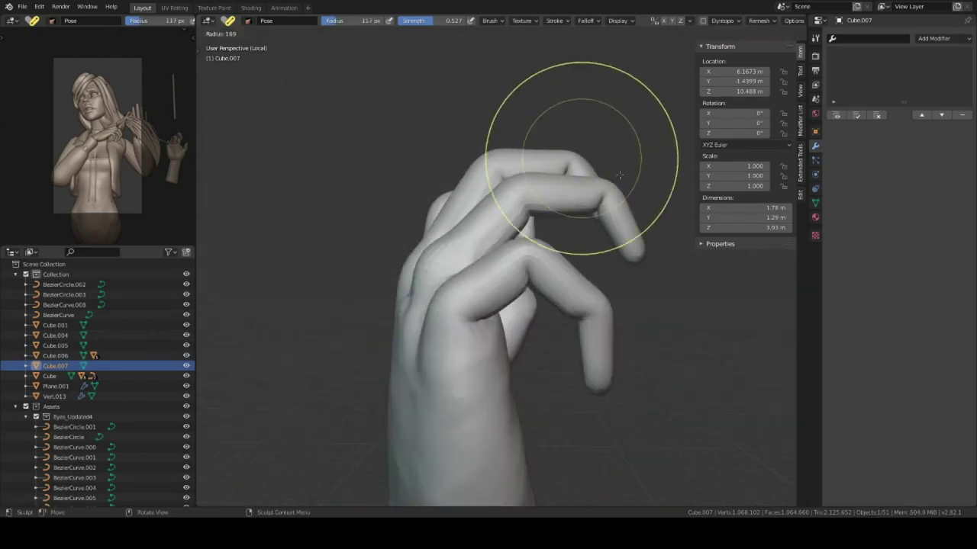
{"action": "middle_click_drag", "start_coordinate": [572, 163], "coordinate": [616, 230], "text": "ctrl"}
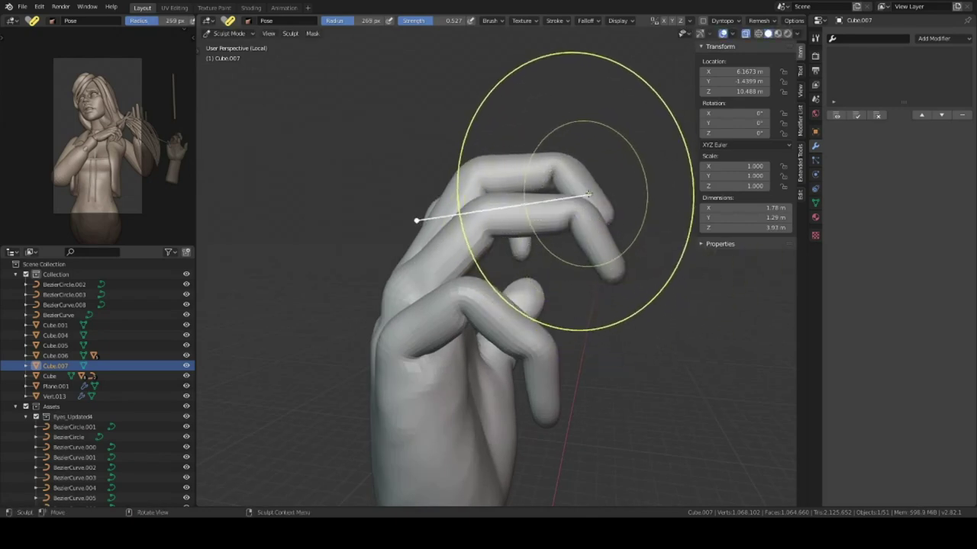
{"action": "mouse_move", "coordinate": [627, 267]}
{"action": "middle_mouse_down"}
{"action": "mouse_move", "coordinate": [466, 220]}
{"action": "mouse_move", "coordinate": [517, 282]}
{"action": "mouse_move", "coordinate": [552, 265]}
{"action": "middle_mouse_up"}
{"action": "mouse_move", "coordinate": [567, 323]}
{"action": "middle_mouse_down"}
{"action": "mouse_move", "coordinate": [565, 200]}
{"action": "mouse_move", "coordinate": [546, 208]}
{"action": "middle_mouse_up"}
{"action": "left_click", "coordinate": [492, 20]}
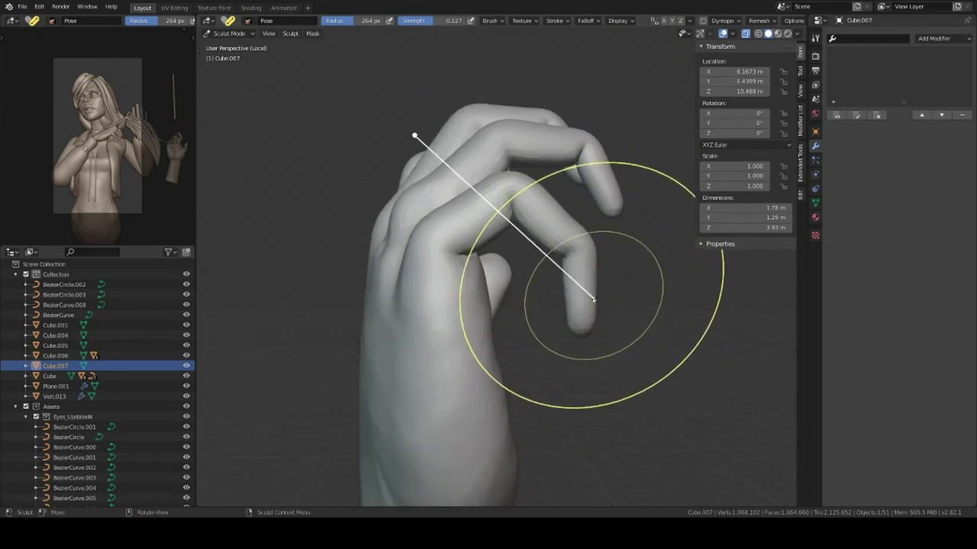
{"action": "mouse_move", "coordinate": [556, 341]}
{"action": "middle_mouse_down"}
{"action": "mouse_move", "coordinate": [543, 199]}
{"action": "mouse_move", "coordinate": [577, 239]}
{"action": "mouse_move", "coordinate": [561, 213]}
{"action": "mouse_move", "coordinate": [532, 205]}
{"action": "middle_mouse_up"}
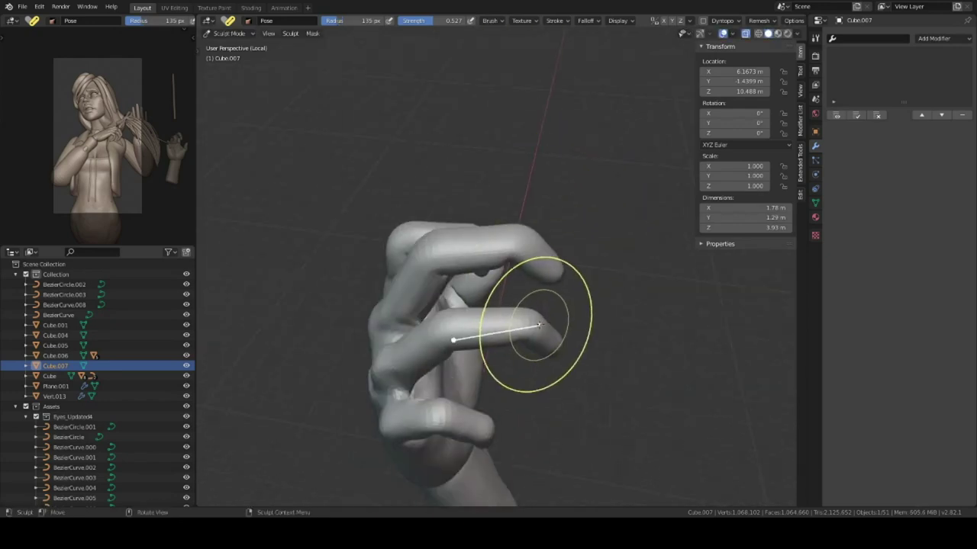
{"action": "left_click_drag", "start_coordinate": [448, 206], "coordinate": [499, 216]}
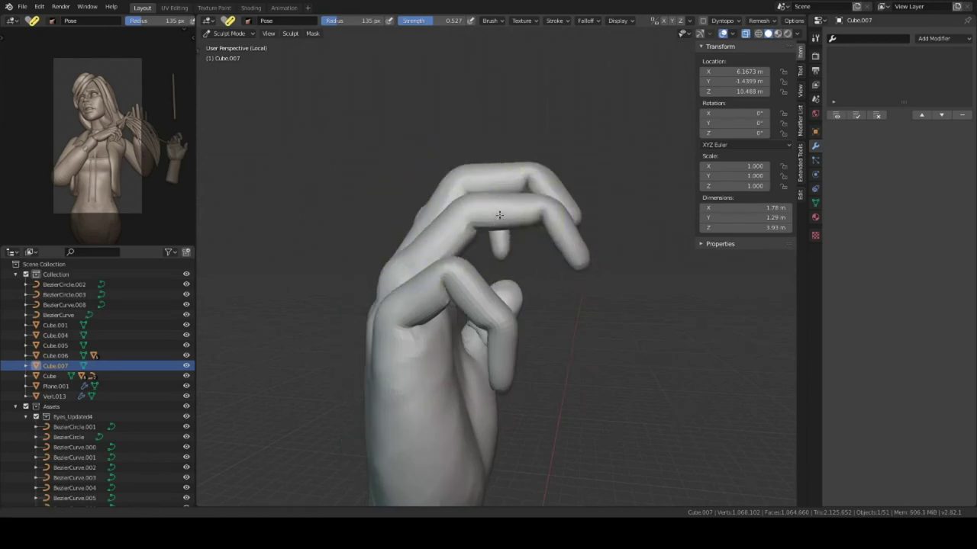
{"action": "middle_click_drag", "start_coordinate": [581, 266], "coordinate": [463, 167]}
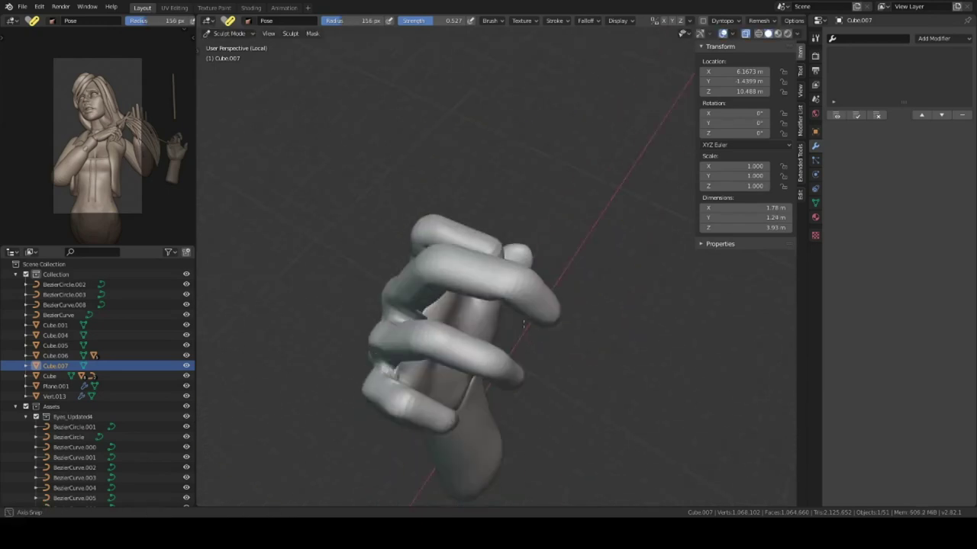
Step: Mask all but one finger and rotate it inward around the mask-border pivot
{"action": "key", "text": "shift+a"}
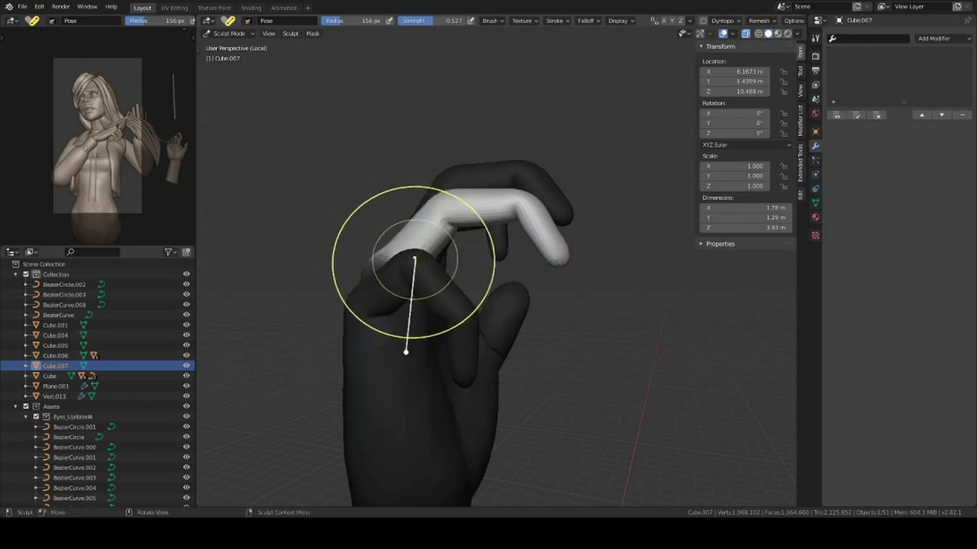
{"action": "middle_click_drag", "start_coordinate": [410, 348], "coordinate": [473, 168]}
{"action": "left_click", "coordinate": [556, 310]}
{"action": "middle_click_drag", "start_coordinate": [439, 254], "coordinate": [595, 271]}
{"action": "key", "text": "r"}
{"action": "left_click", "coordinate": [469, 266]}
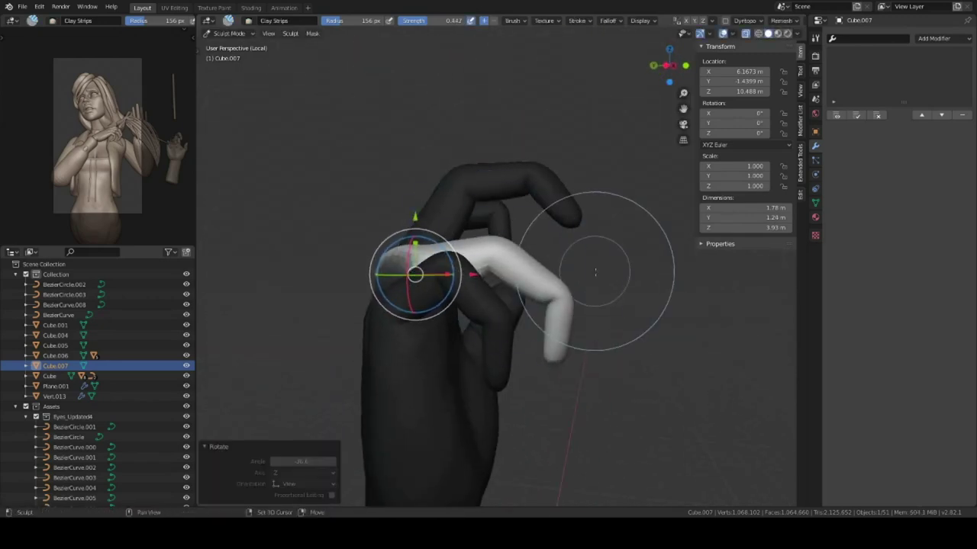
{"action": "mouse_move", "coordinate": [526, 233]}
{"action": "middle_mouse_down"}
{"action": "mouse_move", "coordinate": [556, 272]}
{"action": "mouse_move", "coordinate": [532, 254]}
{"action": "middle_mouse_up"}
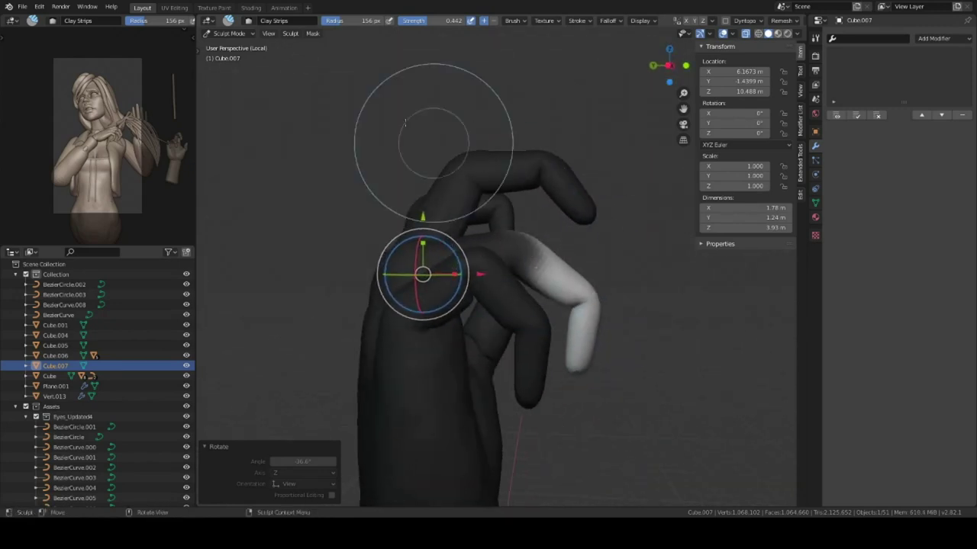
{"action": "left_click", "coordinate": [411, 111]}
{"action": "left_click", "coordinate": [574, 285]}
{"action": "middle_click_drag", "start_coordinate": [573, 286], "coordinate": [571, 289]}
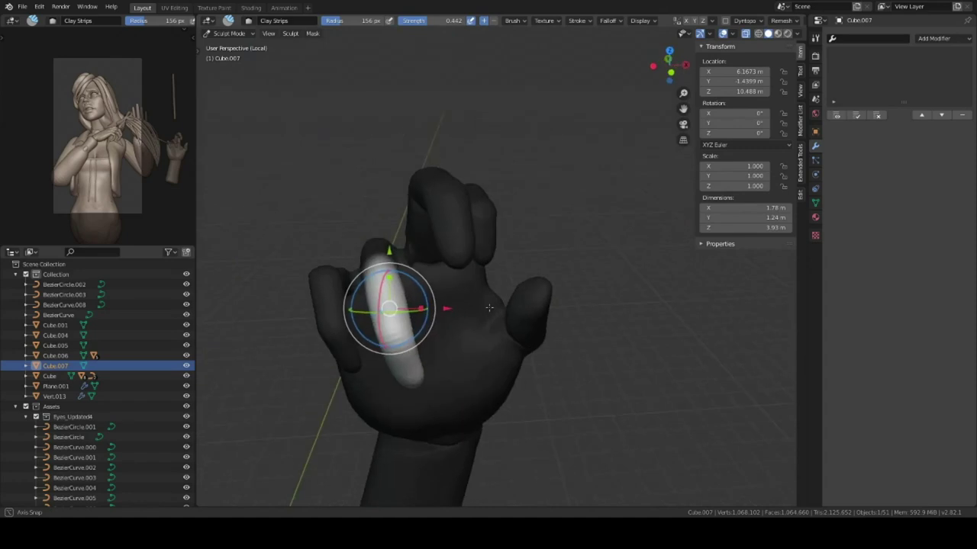
{"action": "middle_click_drag", "start_coordinate": [615, 284], "coordinate": [528, 288]}
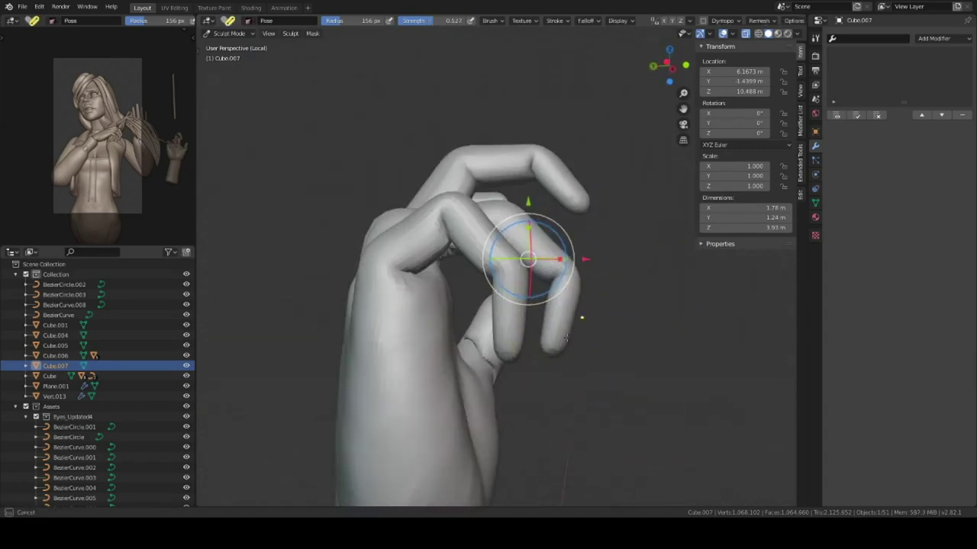
Step: Mirror the hand along X and rotate it to a new angle
{"action": "key", "text": "ctrl+Tab"}
{"action": "key", "text": "KP_Divide"}
{"action": "key", "text": "KP_3"}
{"action": "key", "text": "r"}
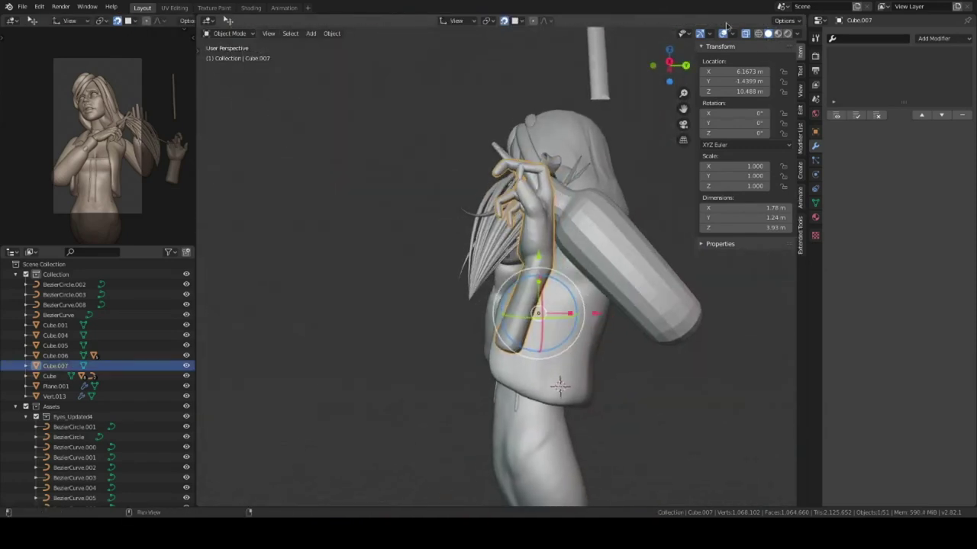
{"action": "key", "text": "Return"}
{"action": "key", "text": "KP_1"}
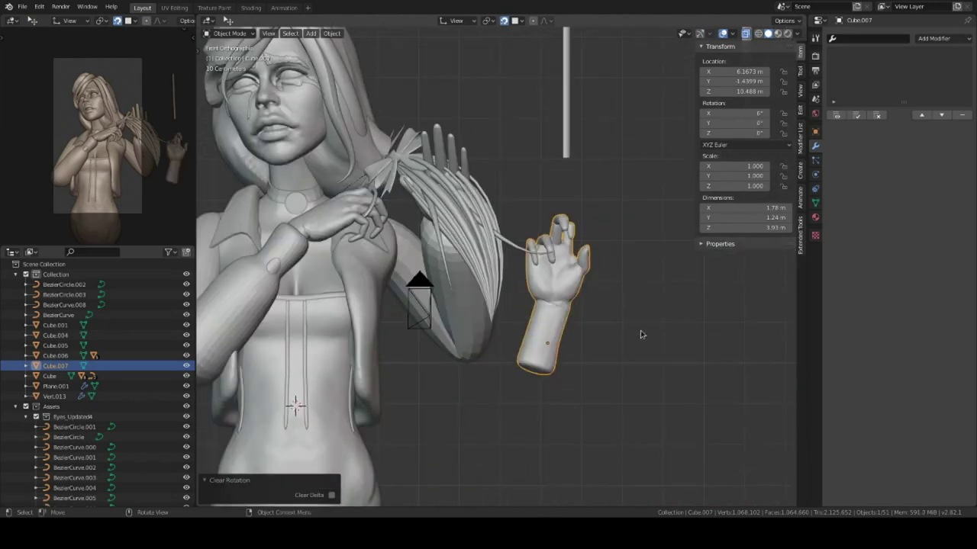
{"action": "key", "text": "Return"}
{"action": "mouse_move", "coordinate": [639, 331]}
{"action": "middle_mouse_down"}
{"action": "mouse_move", "coordinate": [631, 311]}
{"action": "mouse_move", "coordinate": [643, 319]}
{"action": "middle_mouse_up"}
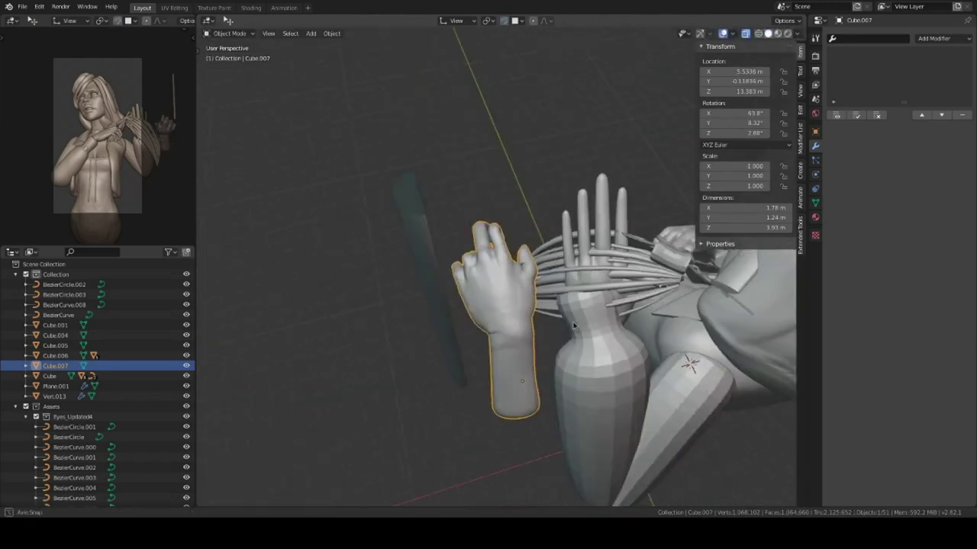
{"action": "key", "text": "KP_Divide"}
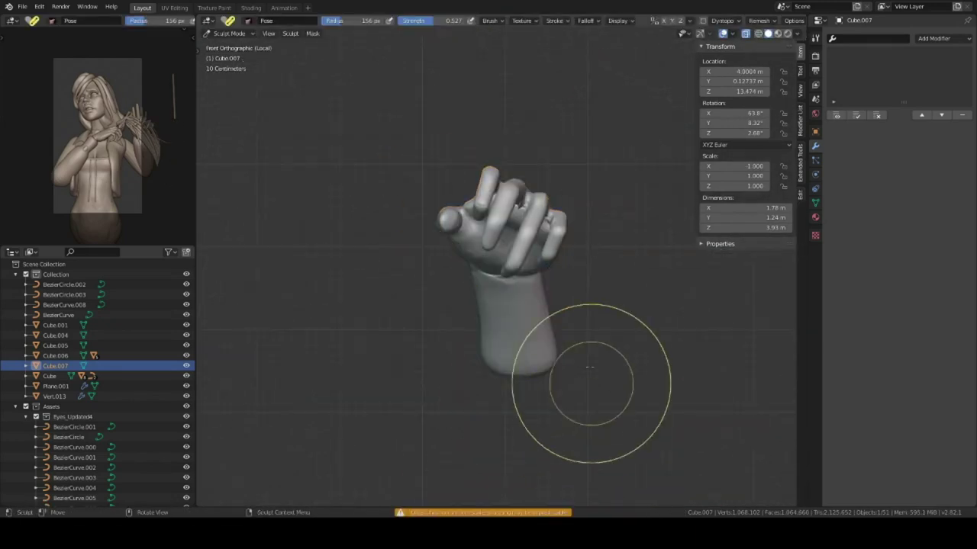
Step: Rotate and move the hand into position, checking it in isolated view
{"action": "key", "text": "ctrl+Tab"}
{"action": "key", "text": "r"}
{"action": "key", "text": "KP_Divide"}
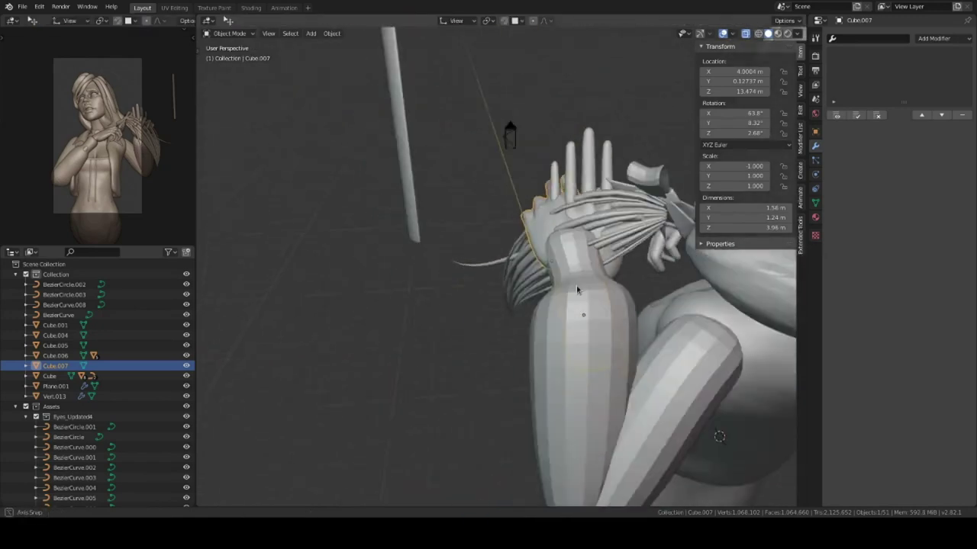
{"action": "left_click", "coordinate": [623, 332]}
{"action": "key", "text": "g"}
{"action": "middle_click_drag", "start_coordinate": [623, 332], "coordinate": [630, 247]}
{"action": "key", "text": "ctrl+Tab"}
{"action": "key", "text": "KP_Divide"}
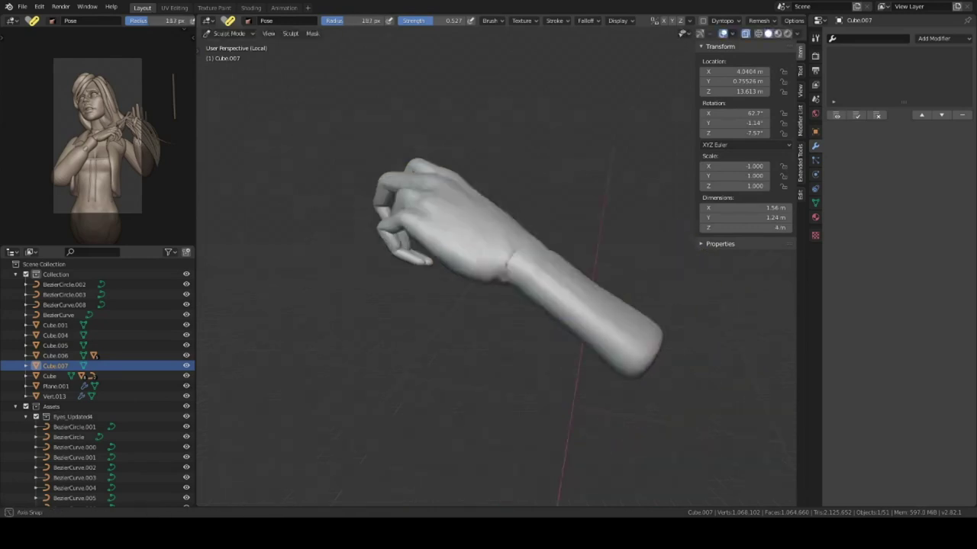
{"action": "middle_click_drag", "start_coordinate": [488, 381], "coordinate": [523, 392]}
{"action": "key", "text": "ctrl+Tab"}
{"action": "key", "text": "KP_Divide"}
{"action": "mouse_move", "coordinate": [488, 305]}
{"action": "middle_mouse_down"}
{"action": "mouse_move", "coordinate": [610, 267]}
{"action": "mouse_move", "coordinate": [592, 288]}
{"action": "mouse_move", "coordinate": [658, 246]}
{"action": "mouse_move", "coordinate": [581, 266]}
{"action": "middle_mouse_up"}
Step: Delete the extra cube and rotate the arm's vertices in Edit Mode
{"action": "key", "text": "Delete"}
{"action": "left_click", "coordinate": [540, 286]}
{"action": "key", "text": "Tab"}
{"action": "key", "text": "r"}
{"action": "left_click", "coordinate": [561, 285]}
{"action": "left_click", "coordinate": [581, 266]}
{"action": "left_click", "coordinate": [638, 241]}
{"action": "middle_click_drag", "start_coordinate": [638, 241], "coordinate": [516, 291]}
{"action": "key", "text": "Tab"}
Step: Deselect everything and view the figure with its waistband from the front
{"action": "scroll", "coordinate": [603, 391], "scroll_direction": "down", "scroll_amount": 5}
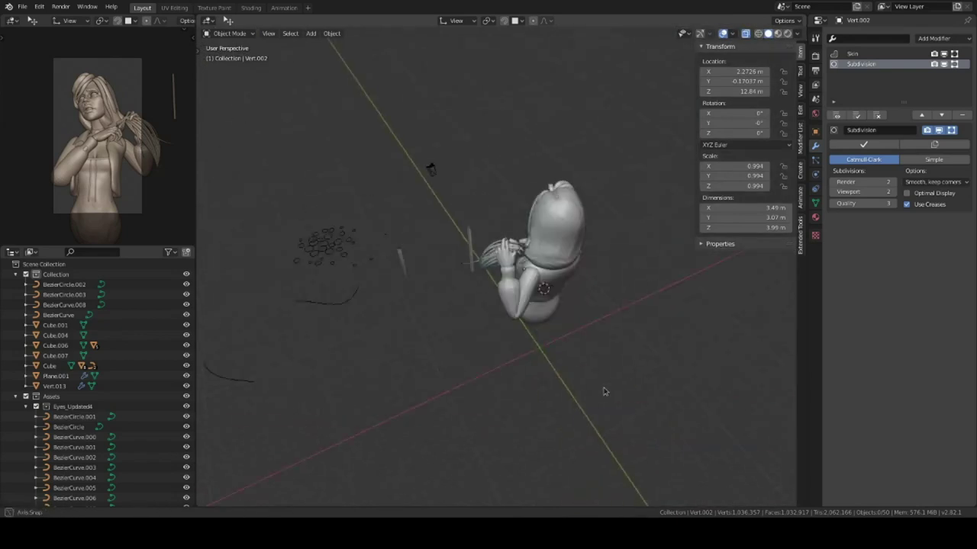
{"action": "key", "text": "a"}
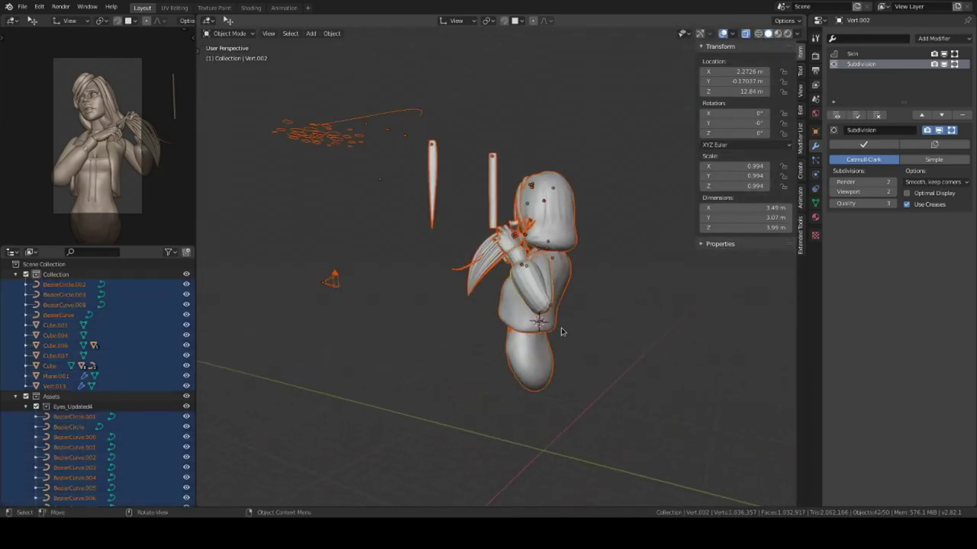
{"action": "middle_click_drag", "start_coordinate": [562, 328], "coordinate": [628, 312]}
{"action": "key", "text": "alt+a"}
{"action": "key", "text": "KP_1"}
{"action": "scroll", "coordinate": [555, 265], "scroll_direction": "up", "scroll_amount": 5}
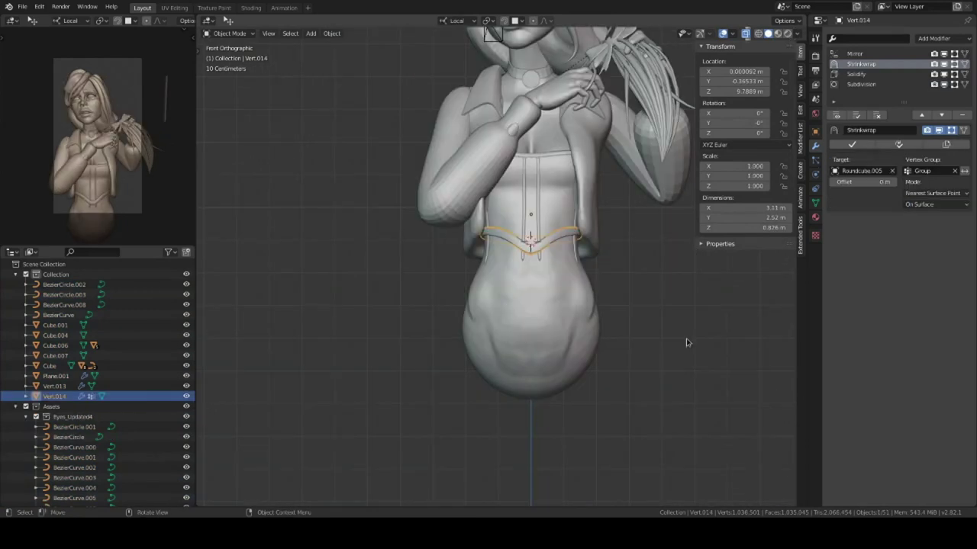
Step: Add a circle at the waist, extrude and scale it into a cone, and recalculate normals
{"action": "left_click", "coordinate": [729, 129]}
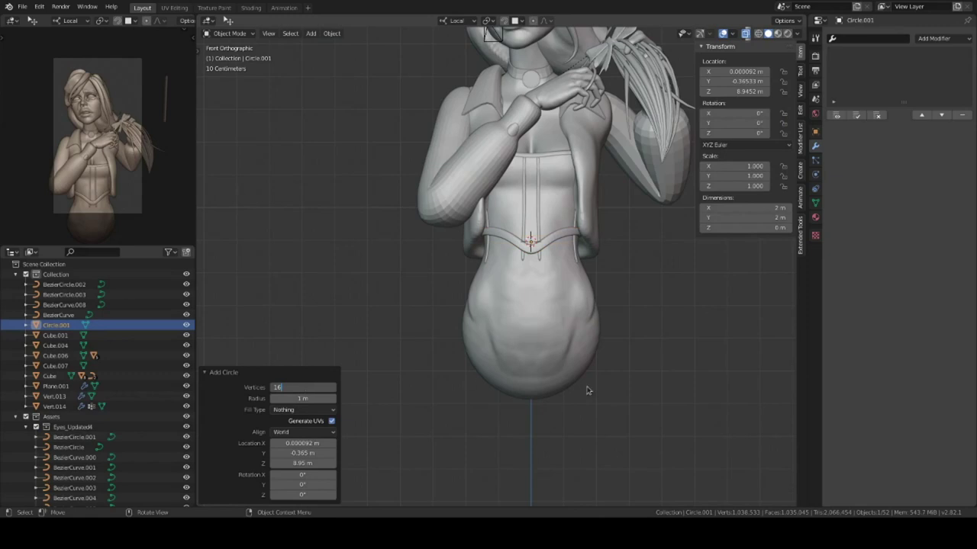
{"action": "key", "text": "Tab"}
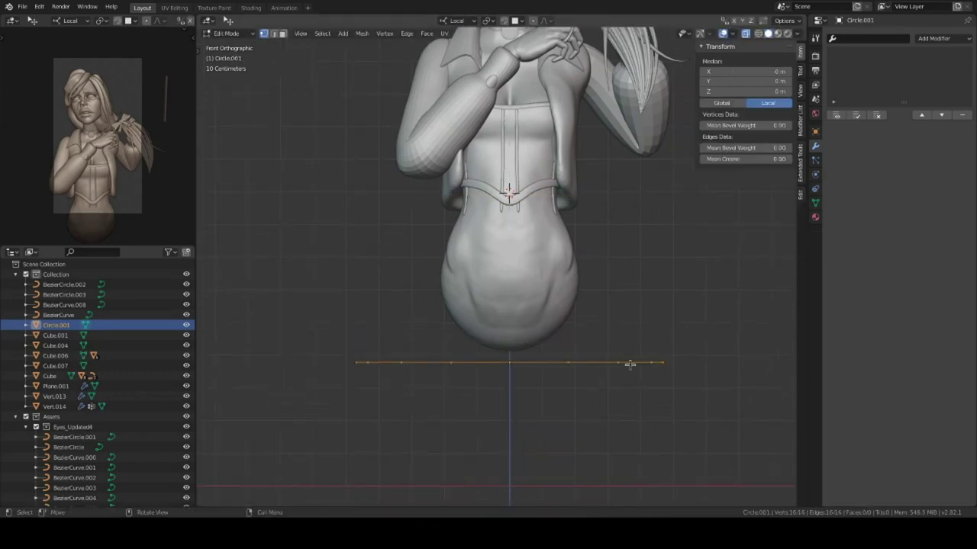
{"action": "key", "text": "e"}
{"action": "left_click", "coordinate": [620, 313]}
{"action": "key", "text": "s"}
{"action": "left_click", "coordinate": [557, 256]}
{"action": "scroll", "coordinate": [557, 255], "scroll_direction": "up", "scroll_amount": 3}
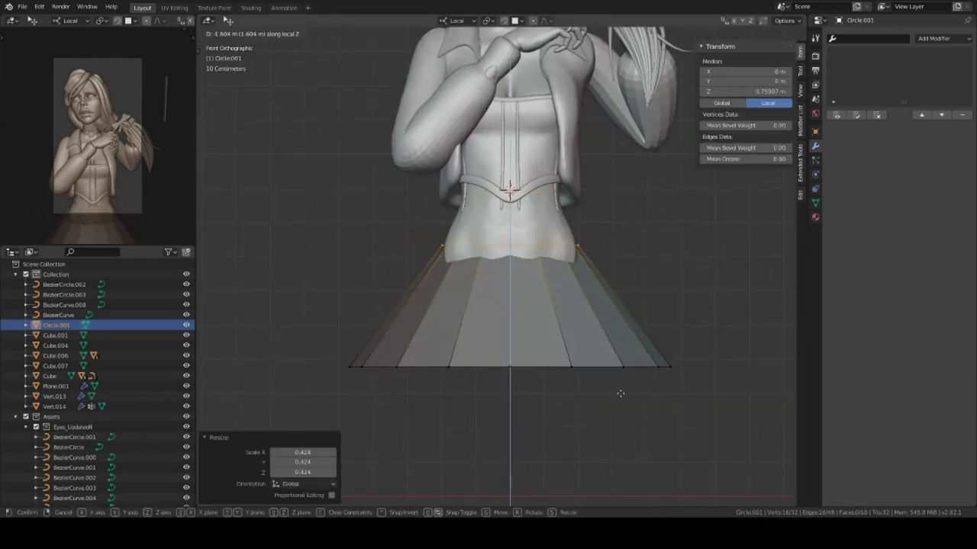
{"action": "key", "text": "a"}
{"action": "key", "text": "shift+n"}
{"action": "key", "text": "Tab"}
Step: Hide the waistband mesh so the skirt underneath is visible
{"action": "left_click", "coordinate": [509, 190]}
{"action": "scroll", "coordinate": [510, 190], "scroll_direction": "up", "scroll_amount": 3}
{"action": "key", "text": "Tab"}
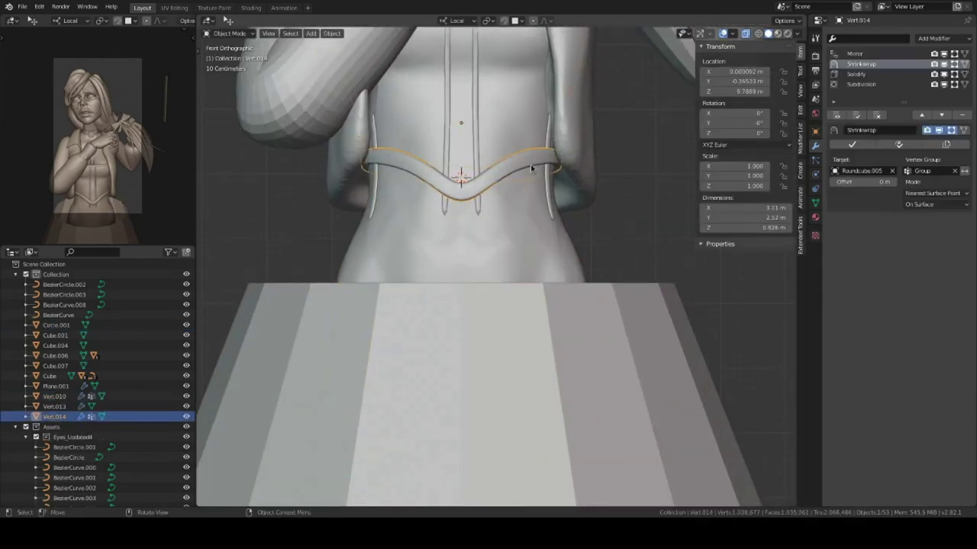
{"action": "middle_click_drag", "start_coordinate": [529, 171], "coordinate": [498, 250]}
{"action": "left_click", "coordinate": [787, 33]}
{"action": "key", "text": "h"}
{"action": "left_click", "coordinate": [523, 232]}
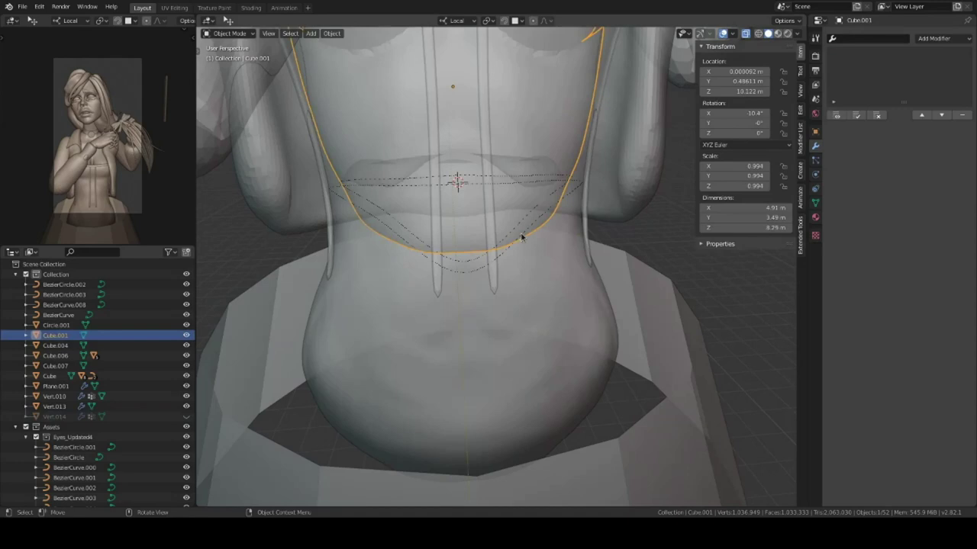
Step: Try pulling a skirt edge up toward the neck, then undo it
{"action": "left_click", "coordinate": [588, 344]}
{"action": "key", "text": "Tab"}
{"action": "mouse_move", "coordinate": [599, 289]}
{"action": "middle_mouse_down"}
{"action": "mouse_move", "coordinate": [518, 288]}
{"action": "mouse_move", "coordinate": [484, 275]}
{"action": "mouse_move", "coordinate": [510, 292]}
{"action": "mouse_move", "coordinate": [347, 283]}
{"action": "middle_mouse_up"}
{"action": "key", "text": "alt+a"}
{"action": "key", "text": "KP_1"}
{"action": "scroll", "coordinate": [484, 272], "scroll_direction": "up", "scroll_amount": 2}
{"action": "left_click", "coordinate": [484, 272]}
{"action": "key", "text": "g"}
{"action": "key", "text": "ctrl+z"}
{"action": "mouse_move", "coordinate": [469, 212]}
{"action": "middle_mouse_down"}
{"action": "mouse_move", "coordinate": [510, 209]}
{"action": "mouse_move", "coordinate": [468, 320]}
{"action": "mouse_move", "coordinate": [464, 409]}
{"action": "middle_mouse_up"}
{"action": "key", "text": "Tab"}
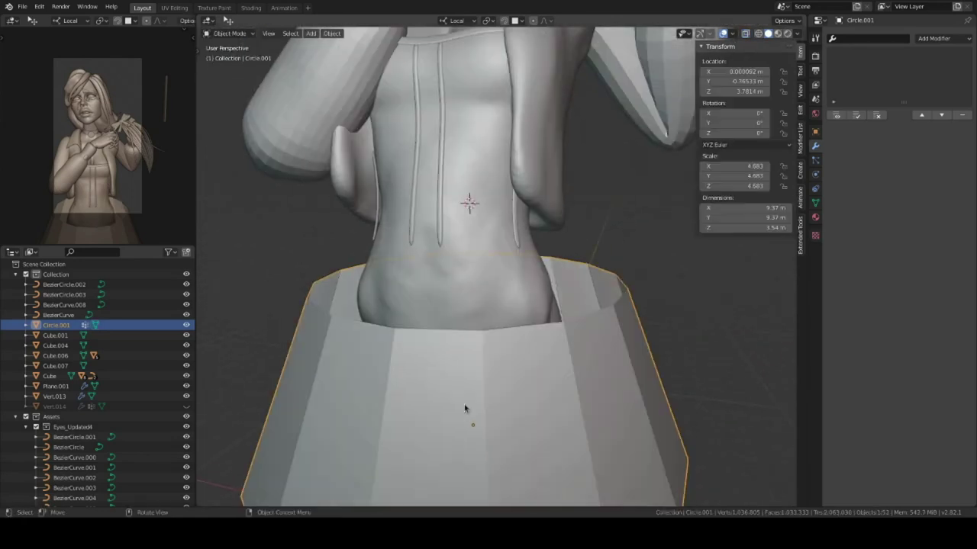
Step: Scale and move the skirt's top edge loop, undoing the last move
{"action": "key", "text": "Tab"}
{"action": "scroll", "coordinate": [565, 338], "scroll_direction": "down", "scroll_amount": 3}
{"action": "middle_click_drag", "start_coordinate": [512, 255], "coordinate": [538, 305]}
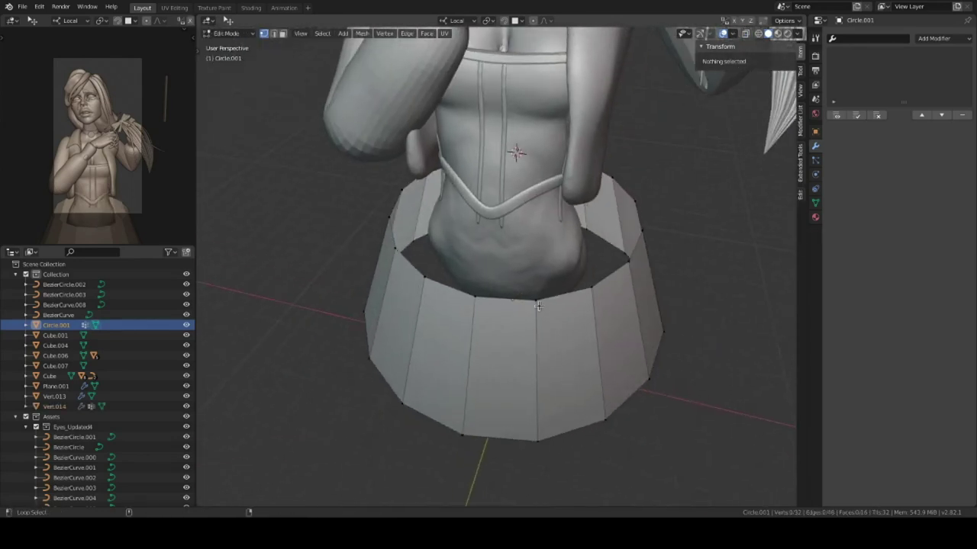
{"action": "mouse_move", "coordinate": [475, 281]}
{"action": "middle_mouse_down", "text": "alt"}
{"action": "mouse_move", "coordinate": [488, 251]}
{"action": "mouse_move", "coordinate": [514, 362]}
{"action": "mouse_move", "coordinate": [603, 311]}
{"action": "mouse_move", "coordinate": [552, 272]}
{"action": "mouse_move", "coordinate": [634, 224]}
{"action": "mouse_move", "coordinate": [506, 207]}
{"action": "mouse_move", "coordinate": [552, 268]}
{"action": "middle_mouse_up", "text": "alt"}
{"action": "left_click", "coordinate": [601, 299]}
{"action": "key", "text": "KP_3"}
{"action": "left_click", "coordinate": [617, 219]}
{"action": "mouse_move", "coordinate": [618, 220]}
{"action": "middle_mouse_down"}
{"action": "mouse_move", "coordinate": [534, 228]}
{"action": "mouse_move", "coordinate": [549, 252]}
{"action": "middle_mouse_up"}
{"action": "left_click", "coordinate": [787, 23]}
{"action": "key", "text": "ctrl+z"}
{"action": "key", "text": "ctrl+z"}
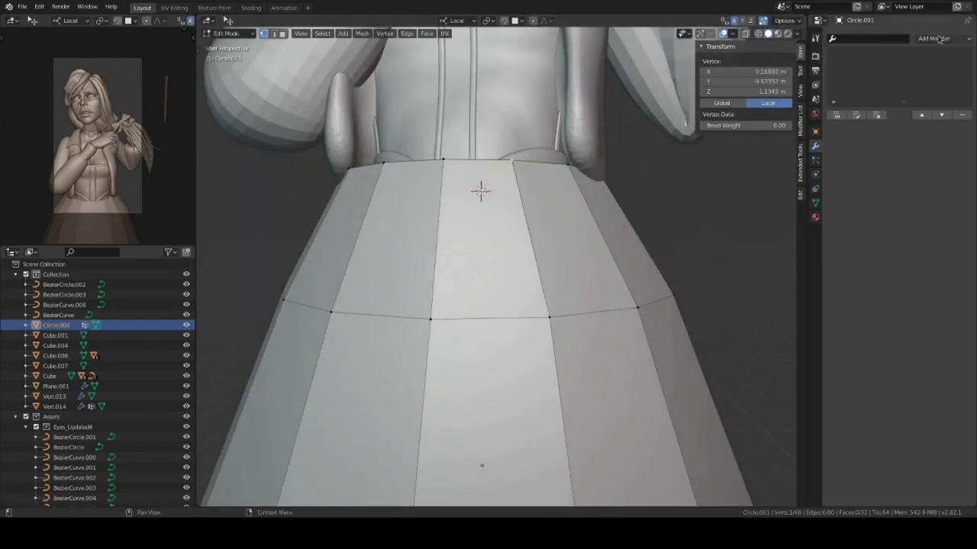
Step: Add a Mirror modifier to the skirt
{"action": "left_click", "coordinate": [938, 38]}
{"action": "left_click", "coordinate": [763, 164]}
{"action": "mouse_move", "coordinate": [488, 244]}
{"action": "middle_mouse_down"}
{"action": "mouse_move", "coordinate": [461, 287]}
{"action": "mouse_move", "coordinate": [470, 254]}
{"action": "mouse_move", "coordinate": [636, 304]}
{"action": "middle_mouse_up"}
{"action": "left_click", "coordinate": [412, 293]}
{"action": "key", "text": "Tab"}
{"action": "left_click", "coordinate": [510, 250]}
{"action": "key", "text": "ctrl+z"}
Step: Move the first top skirt vertices up under the waistband
{"action": "middle_click_drag", "start_coordinate": [496, 305], "coordinate": [488, 252]}
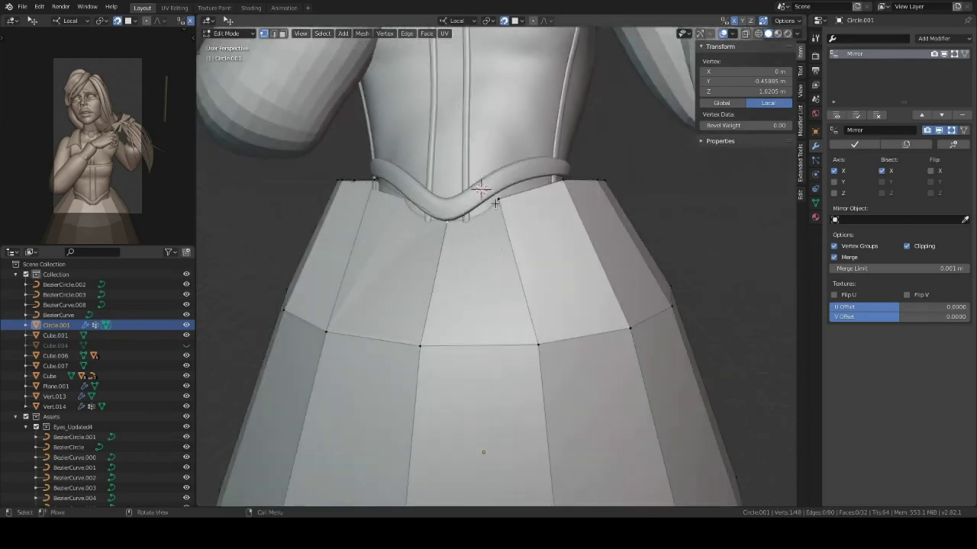
{"action": "left_click", "coordinate": [484, 198]}
{"action": "middle_click_drag", "start_coordinate": [484, 198], "coordinate": [457, 229]}
{"action": "key", "text": "g"}
{"action": "left_click", "coordinate": [518, 432]}
{"action": "middle_click_drag", "start_coordinate": [517, 432], "coordinate": [519, 405]}
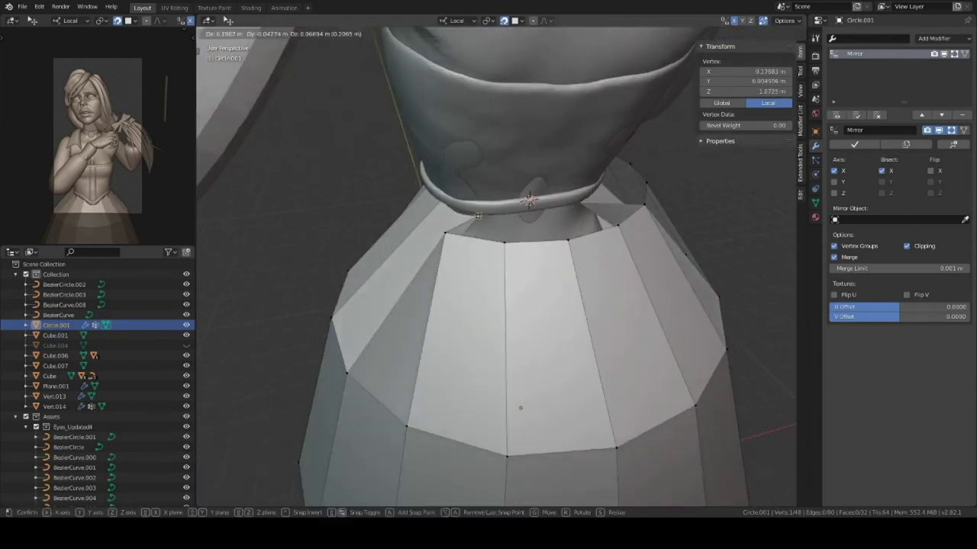
{"action": "key", "text": "g"}
{"action": "left_click", "coordinate": [515, 163]}
{"action": "scroll", "coordinate": [514, 163], "scroll_direction": "down", "scroll_amount": 3}
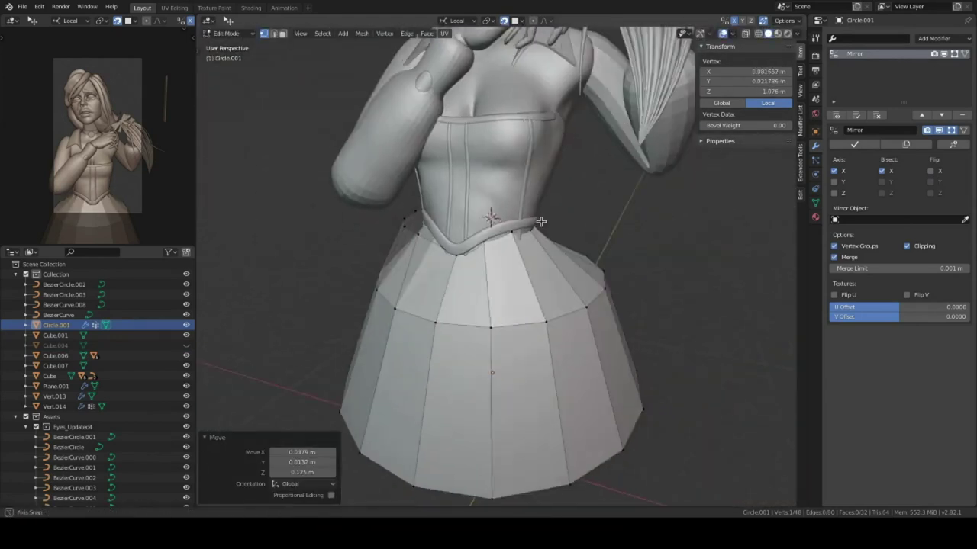
Step: Move the remaining top skirt vertices toward the waistband, then deselect all
{"action": "middle_click_drag", "start_coordinate": [477, 458], "coordinate": [478, 473]}
{"action": "left_click", "coordinate": [478, 447]}
{"action": "key", "text": "g"}
{"action": "left_click", "coordinate": [514, 443]}
{"action": "middle_click_drag", "start_coordinate": [514, 443], "coordinate": [455, 193]}
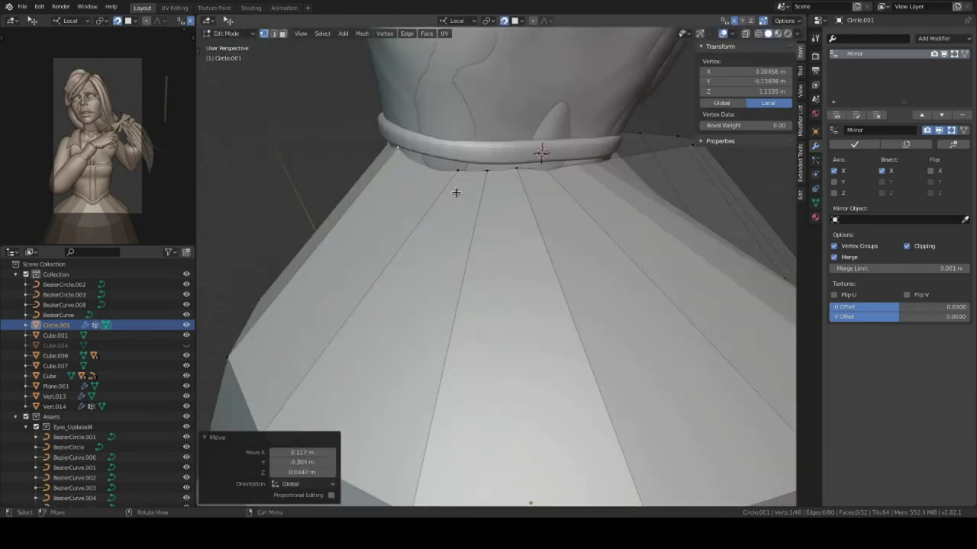
{"action": "left_click", "coordinate": [541, 152]}
{"action": "scroll", "coordinate": [538, 153], "scroll_direction": "down", "scroll_amount": 4}
{"action": "key", "text": "alt+a"}
{"action": "key", "text": "KP_1"}
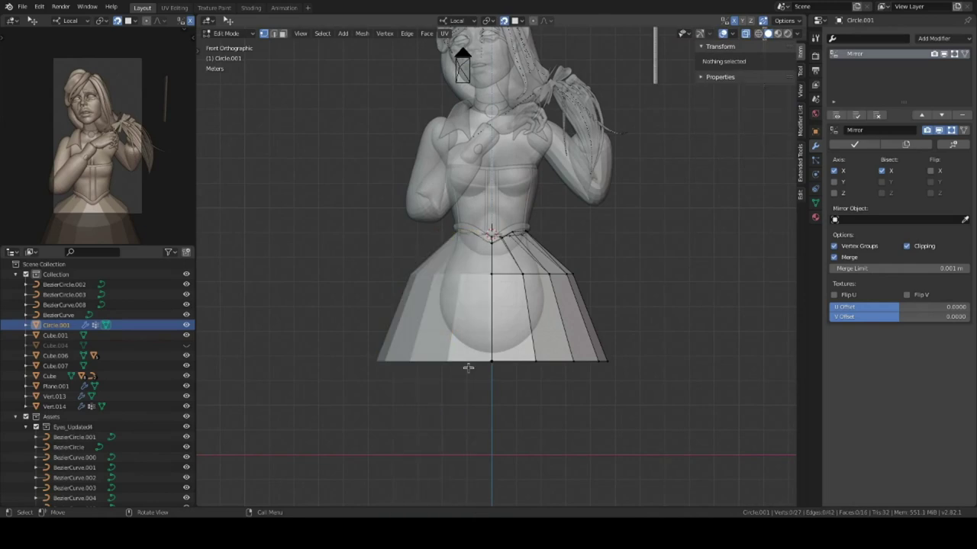
Step: Flatten a skirt ring front to back and add a level-1 Subdivision modifier
{"action": "middle_click_drag", "start_coordinate": [467, 368], "coordinate": [580, 328]}
{"action": "left_click", "coordinate": [602, 275], "text": "alt"}
{"action": "key", "text": "KP_3"}
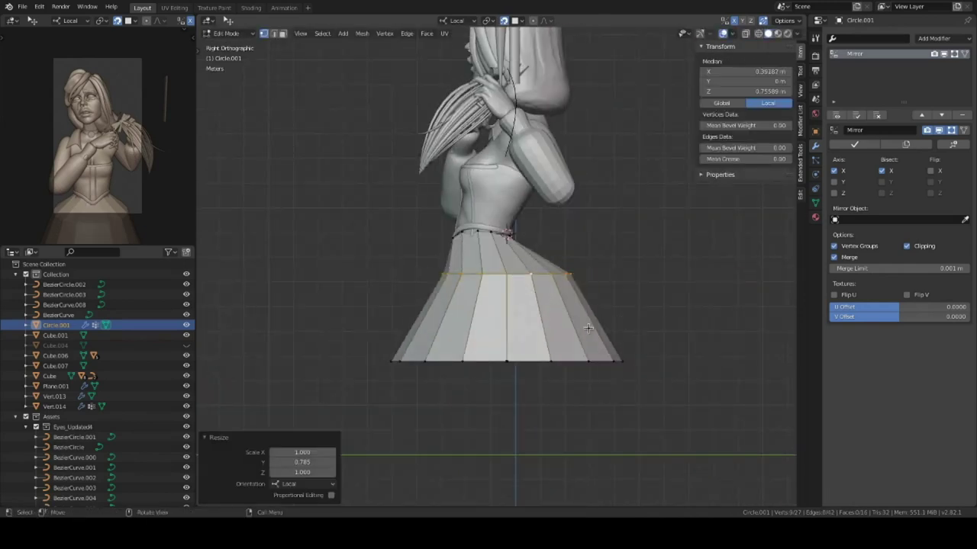
{"action": "middle_click_drag", "start_coordinate": [514, 225], "coordinate": [618, 328]}
{"action": "key", "text": "ctrl+1"}
{"action": "scroll", "coordinate": [618, 328], "scroll_direction": "up", "scroll_amount": 5}
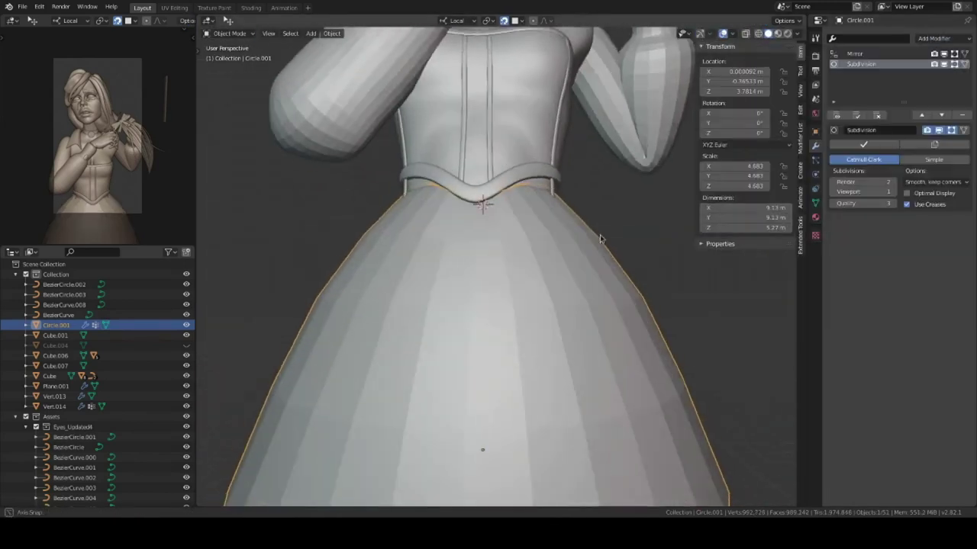
{"action": "scroll", "coordinate": [603, 296], "scroll_direction": "down", "scroll_amount": 2}
Step: Insert a new edge loop around the skirt and isolate the skirt
{"action": "key", "text": "ctrl+r"}
{"action": "left_click", "coordinate": [621, 270]}
{"action": "key", "text": "alt+a"}
{"action": "mouse_move", "coordinate": [621, 270]}
{"action": "middle_mouse_down"}
{"action": "mouse_move", "coordinate": [577, 252]}
{"action": "mouse_move", "coordinate": [584, 286]}
{"action": "mouse_move", "coordinate": [634, 371]}
{"action": "mouse_move", "coordinate": [534, 275]}
{"action": "middle_mouse_up"}
{"action": "left_click", "coordinate": [590, 268], "text": "alt"}
{"action": "key", "text": "KP_Divide"}
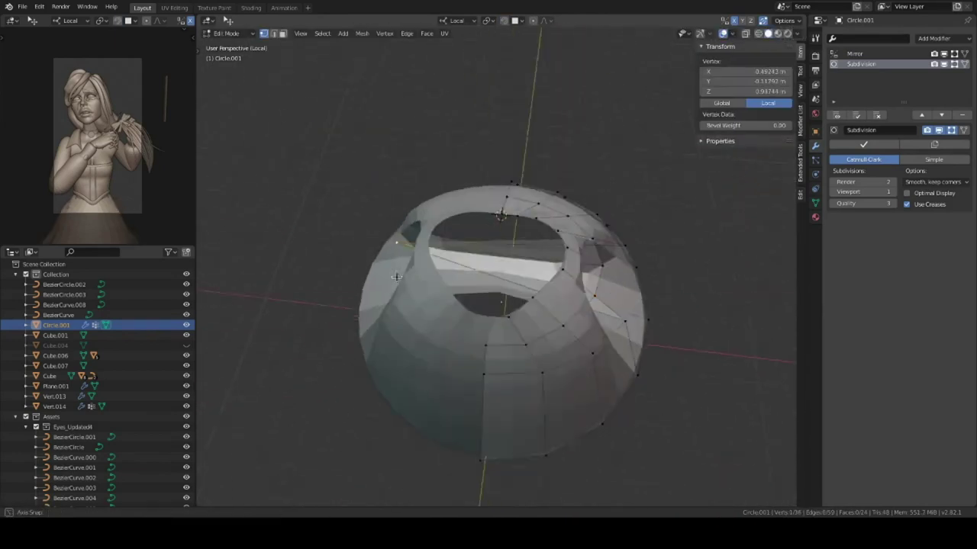
Step: Adjust vertices at the skirt's top and settle the new loop position
{"action": "left_click", "coordinate": [534, 229]}
{"action": "key", "text": "g"}
{"action": "left_click", "coordinate": [855, 53]}
{"action": "key", "text": "g"}
{"action": "left_click", "coordinate": [534, 273]}
{"action": "key", "text": "g"}
{"action": "right_click", "coordinate": [536, 275]}
{"action": "middle_click_drag", "start_coordinate": [534, 252], "coordinate": [592, 267]}
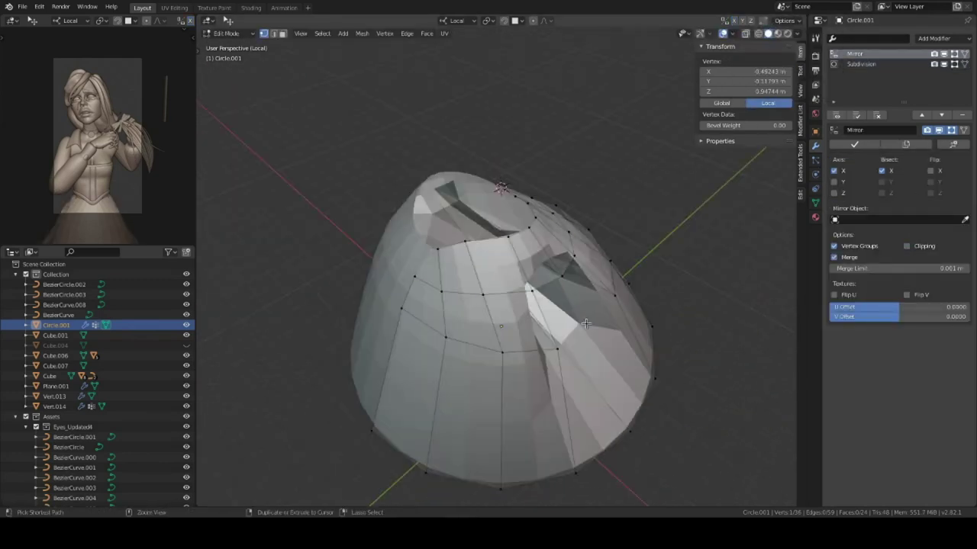
{"action": "right_click", "coordinate": [581, 229]}
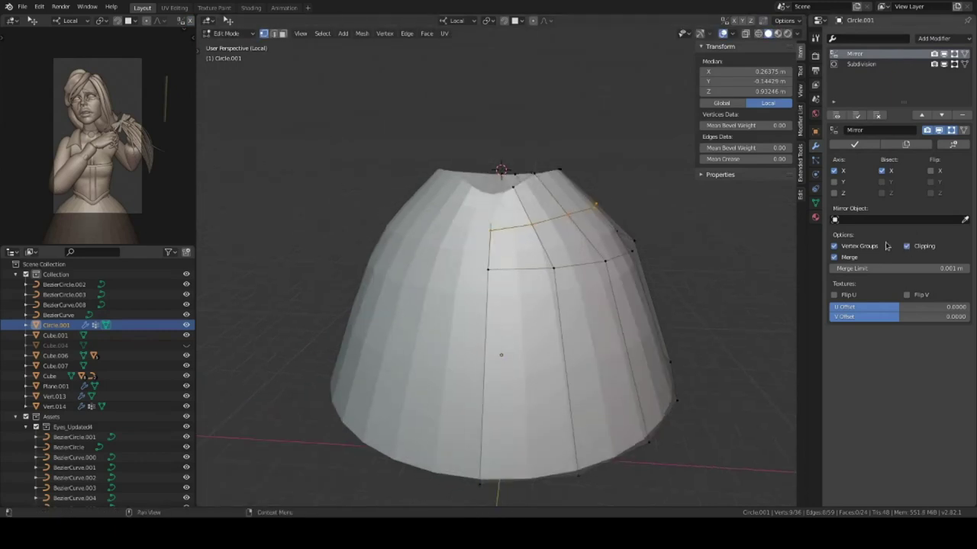
{"action": "key", "text": "alt+a"}
{"action": "key", "text": "KP_Divide"}
Step: Tuck a skirt vertex under the waistband using X-ray display, then exit Edit Mode
{"action": "middle_click_drag", "start_coordinate": [534, 320], "coordinate": [527, 302]}
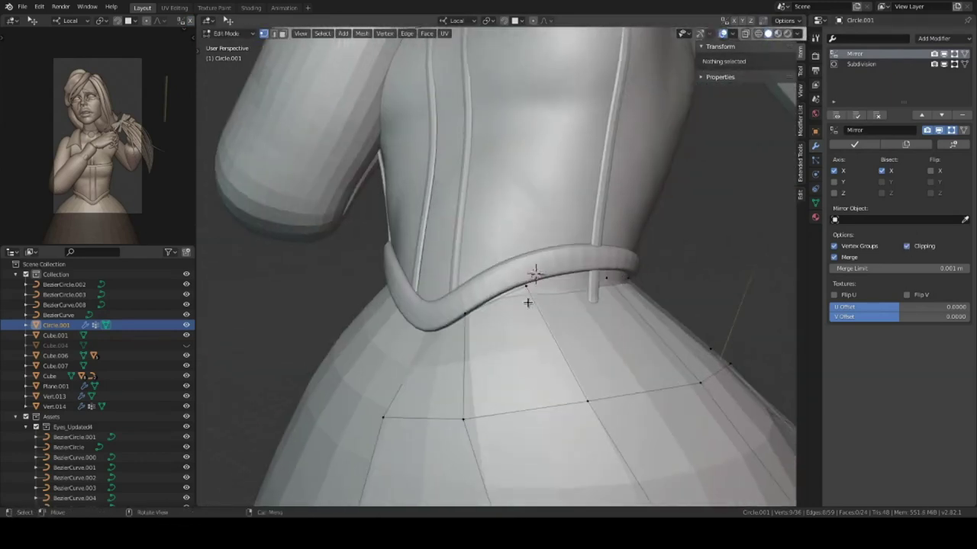
{"action": "left_click", "coordinate": [526, 286]}
{"action": "key", "text": "g"}
{"action": "left_click", "coordinate": [534, 290]}
{"action": "key", "text": "z"}
{"action": "middle_click_drag", "start_coordinate": [584, 318], "coordinate": [516, 241]}
{"action": "key", "text": "z"}
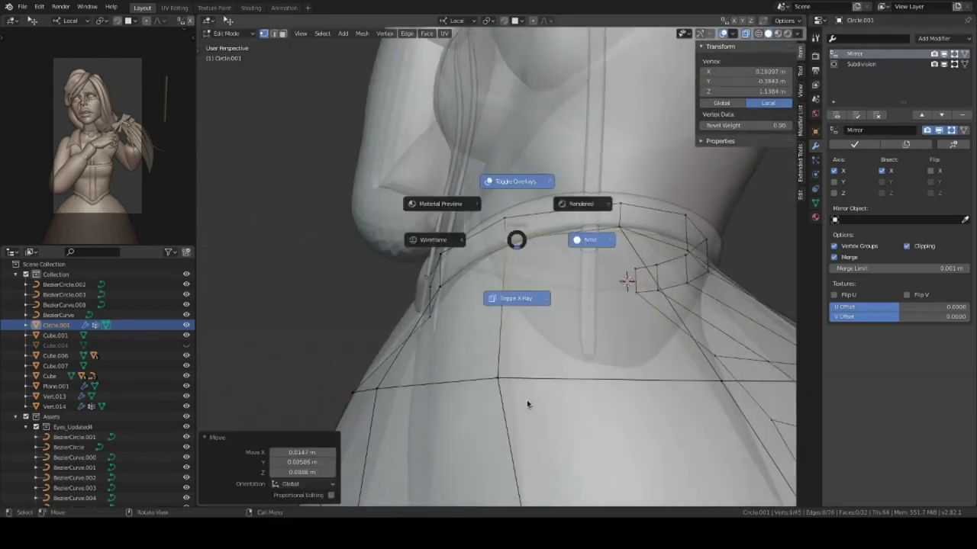
{"action": "left_click", "coordinate": [527, 404]}
{"action": "key", "text": "KP_1"}
{"action": "scroll", "coordinate": [599, 344], "scroll_direction": "down", "scroll_amount": 1}
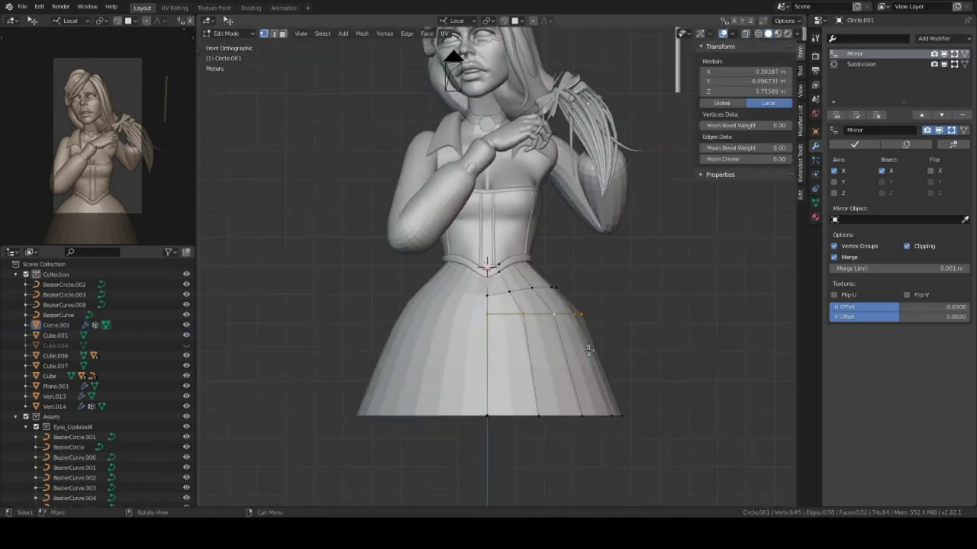
{"action": "key", "text": "Tab"}
Step: Duplicate a hair strand to create BezierCurve.011 in the hair lock
{"action": "middle_click_drag", "start_coordinate": [582, 365], "coordinate": [575, 331]}
{"action": "scroll", "coordinate": [576, 331], "scroll_direction": "up", "scroll_amount": 5}
{"action": "left_click", "coordinate": [584, 427]}
{"action": "key", "text": "shift+d"}
{"action": "left_click", "coordinate": [571, 364]}
{"action": "middle_click_drag", "start_coordinate": [571, 365], "coordinate": [484, 357]}
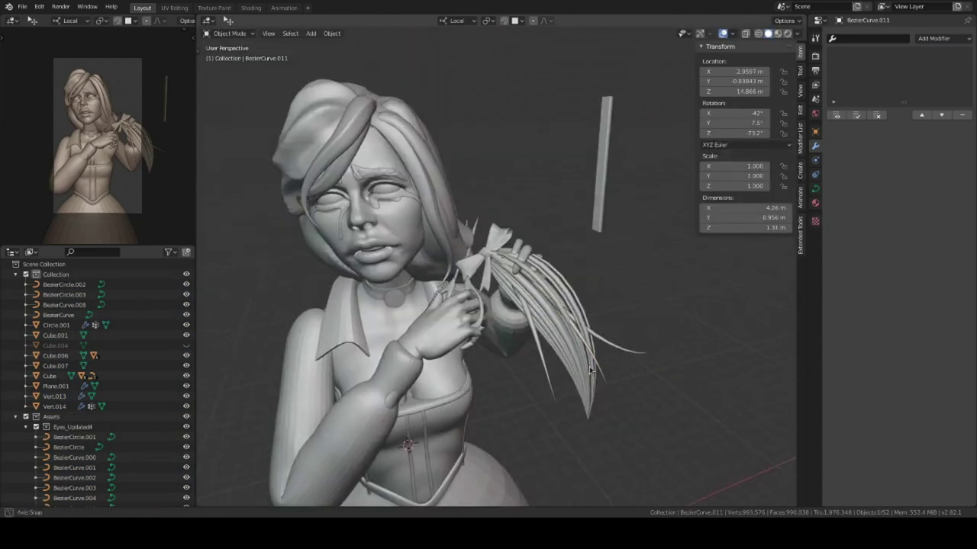
Step: Inspect a single hair strand in local view, then return to the full scene
{"action": "left_click", "coordinate": [484, 355]}
{"action": "key", "text": "KP_Divide"}
{"action": "left_click", "coordinate": [621, 342]}
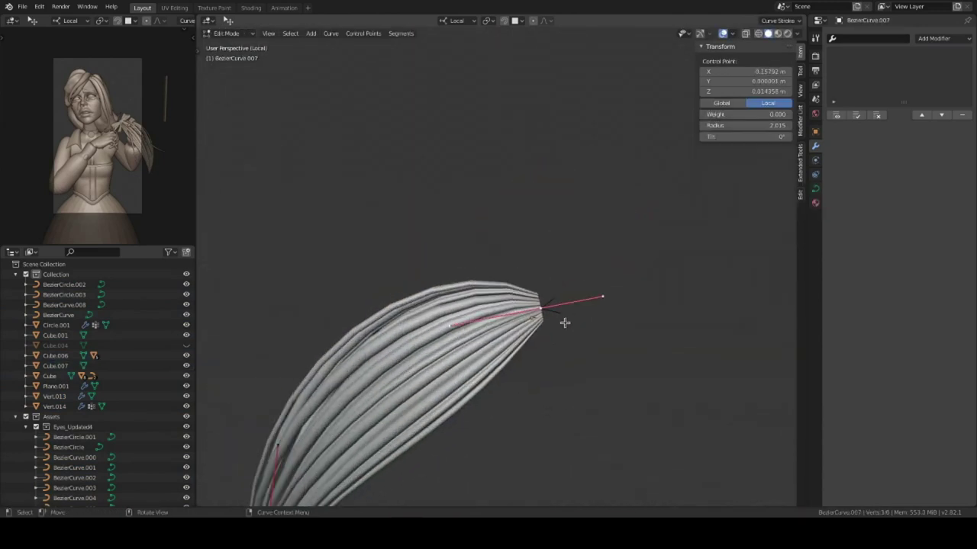
{"action": "key", "text": "Tab"}
{"action": "key", "text": "KP_Divide"}
Step: Adjust BezierCurve.008's control points from a side view of the head
{"action": "middle_click_drag", "start_coordinate": [611, 339], "coordinate": [551, 305]}
{"action": "left_click", "coordinate": [552, 305]}
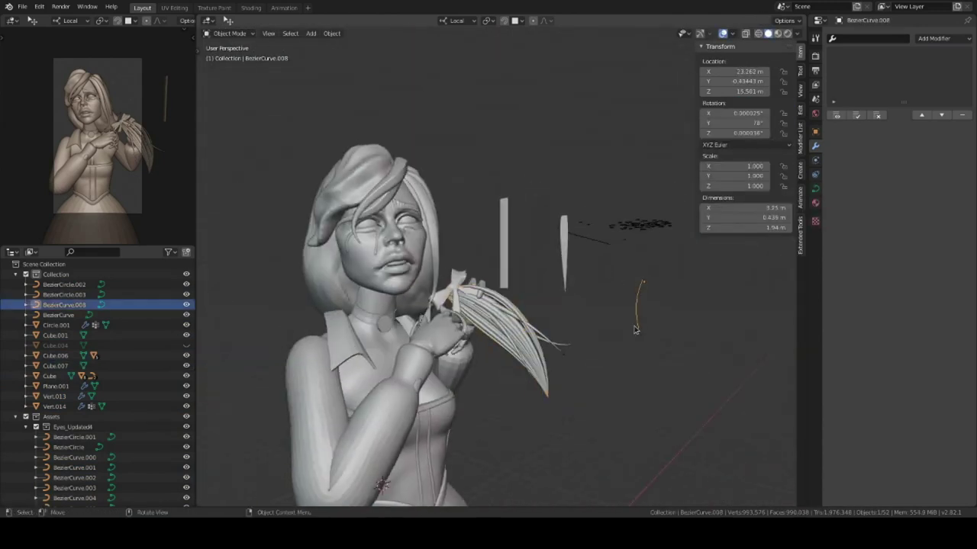
{"action": "key", "text": "KP_3"}
{"action": "key", "text": "Tab"}
{"action": "scroll", "coordinate": [545, 309], "scroll_direction": "up", "scroll_amount": 4}
{"action": "scroll", "coordinate": [538, 320], "scroll_direction": "up", "scroll_amount": 3}
{"action": "scroll", "coordinate": [534, 324], "scroll_direction": "up", "scroll_amount": 1}
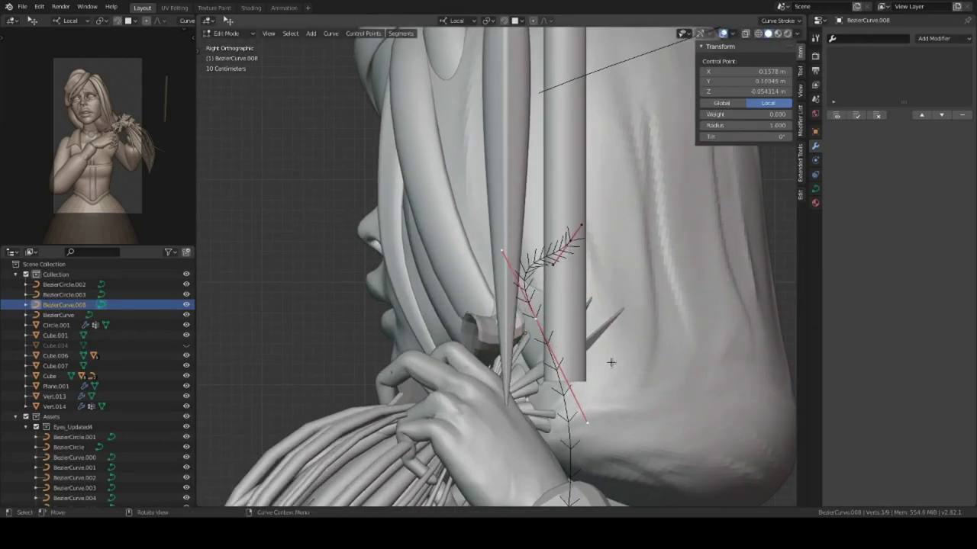
{"action": "left_click", "coordinate": [570, 276]}
{"action": "key", "text": "Tab"}
Step: Refine BezierCurve.008 in isolation against the head and save the file
{"action": "mouse_move", "coordinate": [571, 276]}
{"action": "middle_mouse_down"}
{"action": "mouse_move", "coordinate": [624, 329]}
{"action": "mouse_move", "coordinate": [578, 297]}
{"action": "middle_mouse_up"}
{"action": "scroll", "coordinate": [624, 329], "scroll_direction": "up", "scroll_amount": 3}
{"action": "left_click", "coordinate": [650, 319]}
{"action": "scroll", "coordinate": [578, 297], "scroll_direction": "down", "scroll_amount": 5}
{"action": "left_click", "coordinate": [578, 298]}
{"action": "key", "text": "KP_Divide"}
{"action": "key", "text": "Tab"}
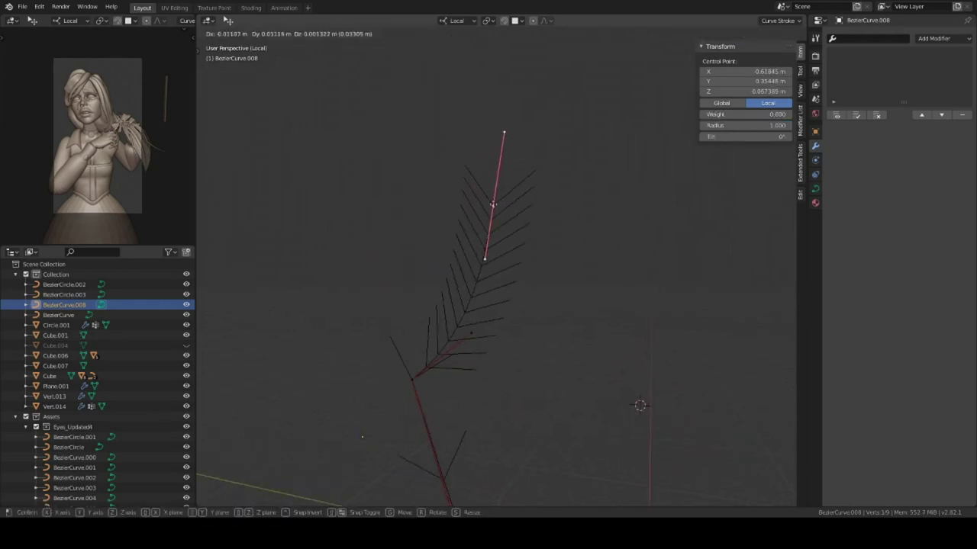
{"action": "key", "text": "KP_Divide"}
{"action": "middle_click_drag", "start_coordinate": [579, 216], "coordinate": [543, 256]}
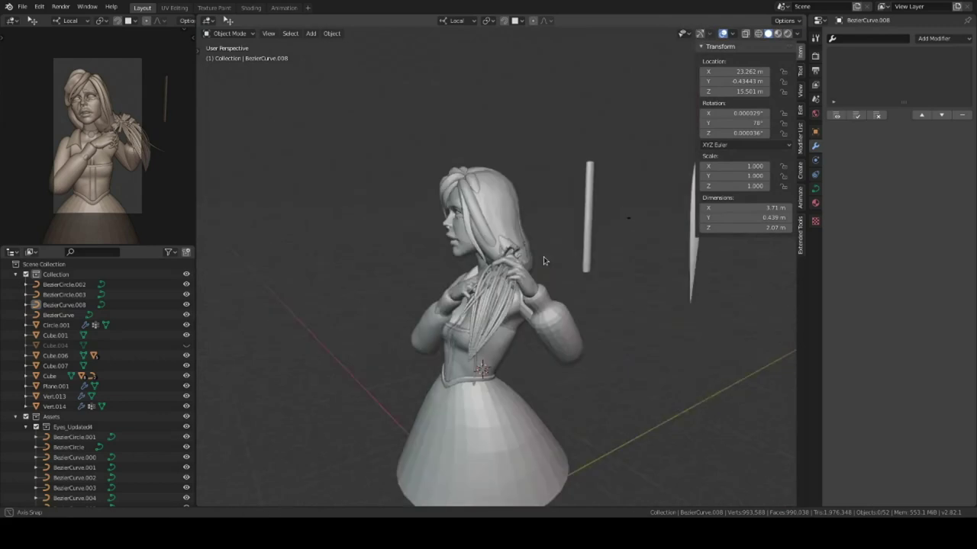
{"action": "scroll", "coordinate": [543, 257], "scroll_direction": "up", "scroll_amount": 2}
{"action": "key", "text": "ctrl+s"}
{"action": "scroll", "coordinate": [522, 243], "scroll_direction": "up", "scroll_amount": 3}
Step: Select the strand at the head's side and move its first control point down
{"action": "left_click", "coordinate": [490, 309]}
{"action": "middle_click_drag", "start_coordinate": [489, 308], "coordinate": [426, 255]}
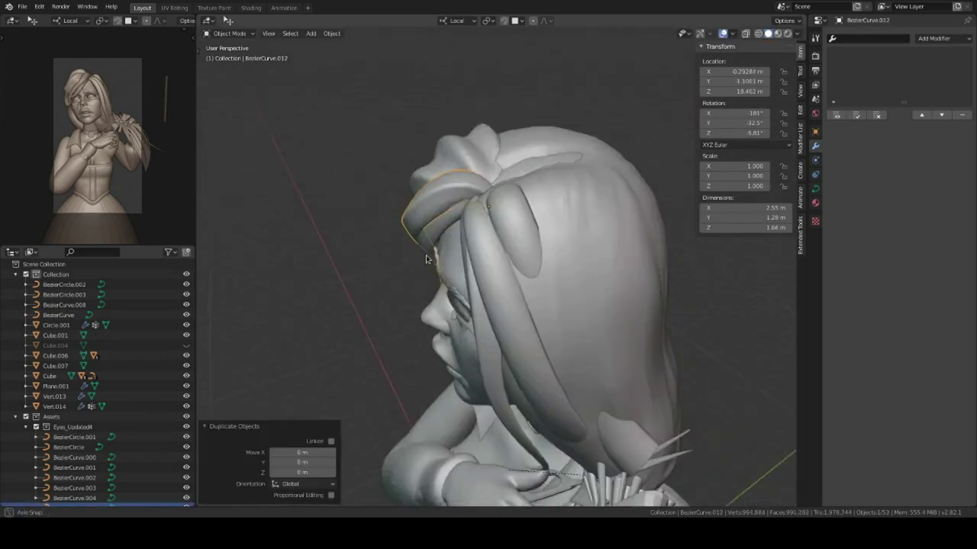
{"action": "key", "text": "Tab"}
{"action": "mouse_move", "coordinate": [529, 233]}
{"action": "middle_mouse_down"}
{"action": "mouse_move", "coordinate": [488, 306]}
{"action": "mouse_move", "coordinate": [441, 326]}
{"action": "mouse_move", "coordinate": [506, 292]}
{"action": "middle_mouse_up"}
{"action": "left_click", "coordinate": [488, 305]}
{"action": "key", "text": "g"}
{"action": "left_click", "coordinate": [470, 339]}
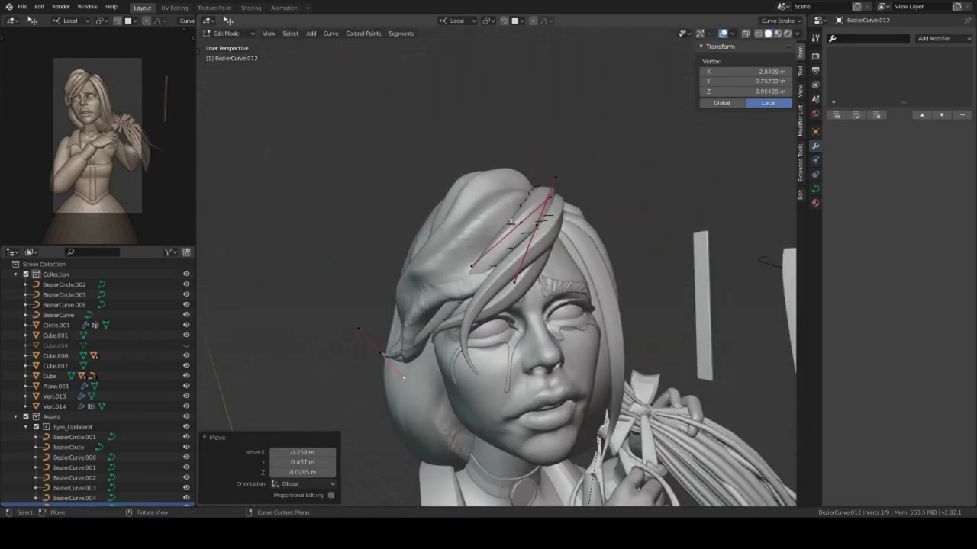
Step: Move further control points of the side strand so it curls around the head
{"action": "key", "text": "g"}
{"action": "left_click", "coordinate": [506, 292]}
{"action": "mouse_move", "coordinate": [506, 292]}
{"action": "middle_mouse_down"}
{"action": "mouse_move", "coordinate": [496, 214]}
{"action": "mouse_move", "coordinate": [501, 374]}
{"action": "middle_mouse_up"}
{"action": "left_click", "coordinate": [496, 213]}
{"action": "key", "text": "g"}
{"action": "left_click", "coordinate": [492, 201]}
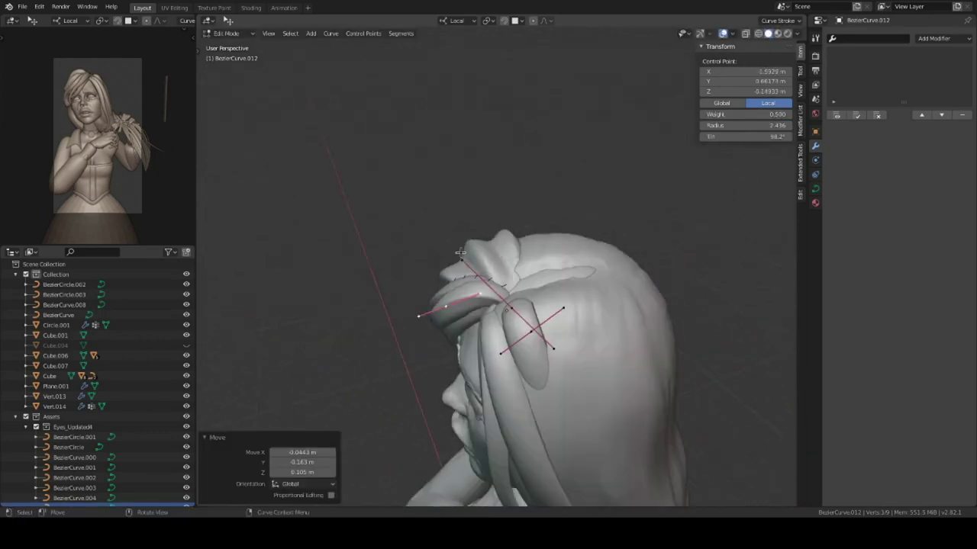
{"action": "middle_click_drag", "start_coordinate": [549, 236], "coordinate": [478, 302]}
{"action": "left_click", "coordinate": [478, 302]}
{"action": "key", "text": "g"}
{"action": "left_click", "coordinate": [488, 251]}
{"action": "mouse_move", "coordinate": [488, 251]}
{"action": "middle_mouse_down"}
{"action": "mouse_move", "coordinate": [475, 226]}
{"action": "mouse_move", "coordinate": [497, 190]}
{"action": "mouse_move", "coordinate": [585, 274]}
{"action": "mouse_move", "coordinate": [500, 338]}
{"action": "mouse_move", "coordinate": [427, 320]}
{"action": "middle_mouse_up"}
{"action": "key", "text": "Tab"}
Step: Duplicate BezierCurve.012 in place and reshape the copy's points and handle into a new lock
{"action": "key", "text": "shift+d"}
{"action": "key", "text": "Escape"}
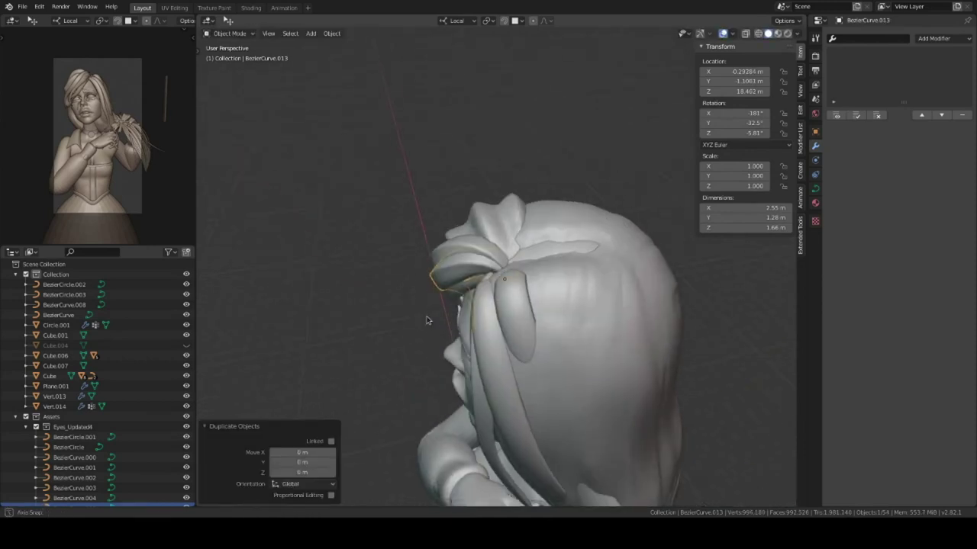
{"action": "left_click", "coordinate": [530, 252]}
{"action": "mouse_move", "coordinate": [531, 251]}
{"action": "middle_mouse_down"}
{"action": "mouse_move", "coordinate": [458, 229]}
{"action": "mouse_move", "coordinate": [407, 268]}
{"action": "mouse_move", "coordinate": [457, 290]}
{"action": "mouse_move", "coordinate": [425, 240]}
{"action": "middle_mouse_up"}
{"action": "key", "text": "Tab"}
{"action": "key", "text": "g"}
{"action": "left_click", "coordinate": [438, 235]}
{"action": "key", "text": "g"}
{"action": "left_click", "coordinate": [465, 302]}
{"action": "key", "text": "g"}
{"action": "left_click", "coordinate": [450, 321]}
{"action": "key", "text": "Tab"}
{"action": "mouse_move", "coordinate": [451, 320]}
{"action": "middle_mouse_down"}
{"action": "mouse_move", "coordinate": [481, 304]}
{"action": "mouse_move", "coordinate": [547, 326]}
{"action": "mouse_move", "coordinate": [525, 323]}
{"action": "mouse_move", "coordinate": [497, 277]}
{"action": "mouse_move", "coordinate": [450, 286]}
{"action": "mouse_move", "coordinate": [488, 290]}
{"action": "mouse_move", "coordinate": [417, 283]}
{"action": "mouse_move", "coordinate": [473, 290]}
{"action": "mouse_move", "coordinate": [519, 252]}
{"action": "mouse_move", "coordinate": [539, 313]}
{"action": "mouse_move", "coordinate": [527, 309]}
{"action": "mouse_move", "coordinate": [566, 304]}
{"action": "middle_mouse_up"}
Step: Tweak more strand control points, rotate BezierCurve.014 slightly, then select the Roundcube hair mass
{"action": "key", "text": "Tab"}
{"action": "key", "text": "g"}
{"action": "left_click", "coordinate": [495, 305]}
{"action": "key", "text": "Tab"}
{"action": "key", "text": "Tab"}
{"action": "middle_click_drag", "start_coordinate": [500, 263], "coordinate": [473, 328]}
{"action": "key", "text": "g"}
{"action": "left_click", "coordinate": [461, 362]}
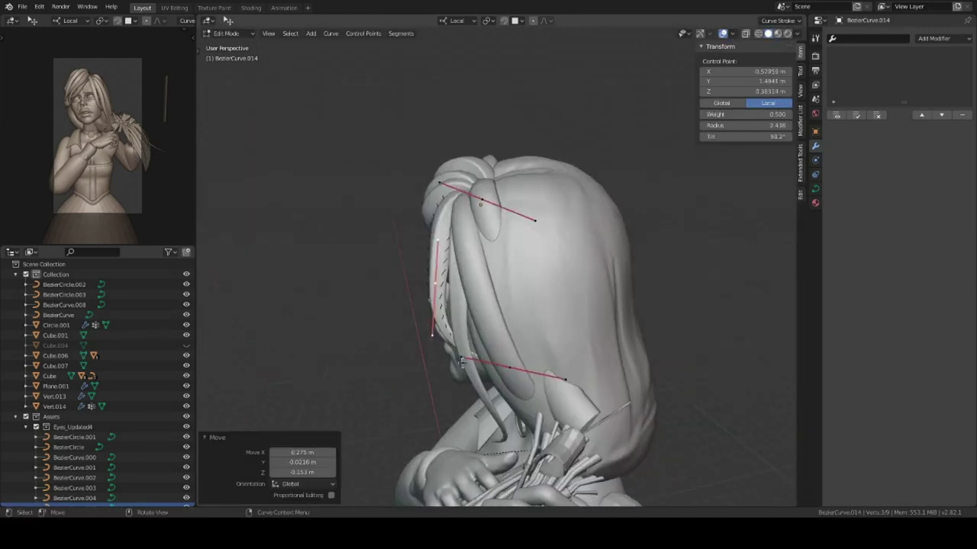
{"action": "key", "text": "Tab"}
{"action": "mouse_move", "coordinate": [436, 279]}
{"action": "middle_mouse_down"}
{"action": "mouse_move", "coordinate": [488, 290]}
{"action": "mouse_move", "coordinate": [511, 252]}
{"action": "middle_mouse_up"}
{"action": "key", "text": "r"}
{"action": "left_click", "coordinate": [519, 298]}
{"action": "mouse_move", "coordinate": [519, 297]}
{"action": "middle_mouse_down"}
{"action": "mouse_move", "coordinate": [497, 264]}
{"action": "mouse_move", "coordinate": [428, 292]}
{"action": "mouse_move", "coordinate": [544, 284]}
{"action": "middle_mouse_up"}
{"action": "left_click", "coordinate": [543, 284]}
Step: Sculpt the isolated Roundcube hair mass with Clay Strips to about 4.58 × 4.18 × 5.63 m
{"action": "key", "text": "c"}
{"action": "scroll", "coordinate": [502, 293], "scroll_direction": "up", "scroll_amount": 3}
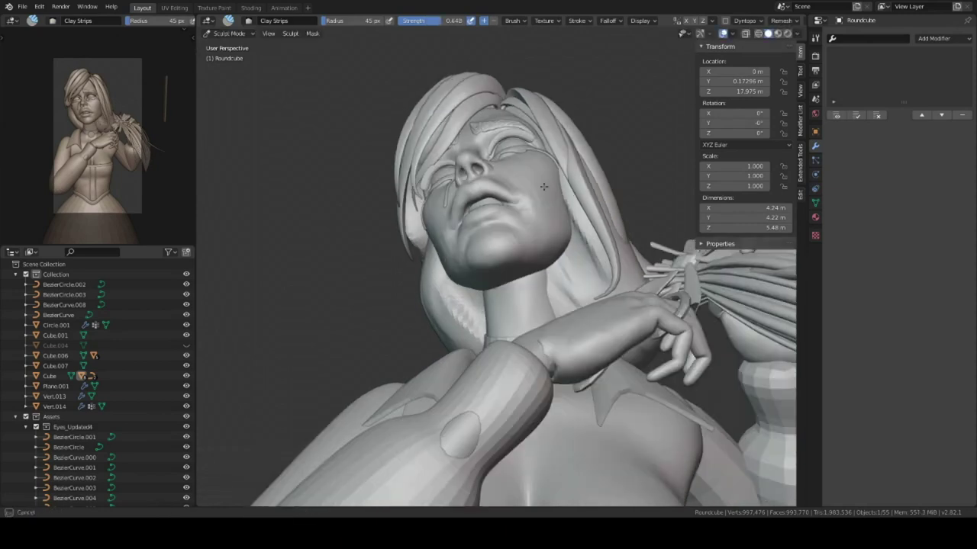
{"action": "mouse_move", "coordinate": [572, 340]}
{"action": "middle_mouse_down"}
{"action": "mouse_move", "coordinate": [494, 240]}
{"action": "mouse_move", "coordinate": [480, 264]}
{"action": "mouse_move", "coordinate": [506, 313]}
{"action": "middle_mouse_up"}
{"action": "scroll", "coordinate": [494, 240], "scroll_direction": "down", "scroll_amount": 2}
{"action": "key", "text": "KP_Divide"}
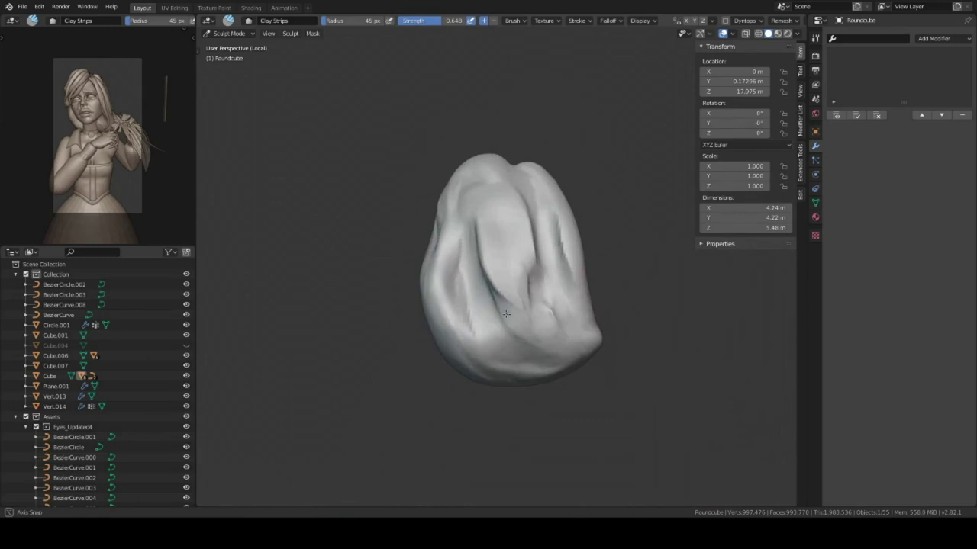
{"action": "mouse_move", "coordinate": [519, 254]}
{"action": "middle_mouse_down"}
{"action": "mouse_move", "coordinate": [534, 252]}
{"action": "mouse_move", "coordinate": [512, 223]}
{"action": "mouse_move", "coordinate": [512, 239]}
{"action": "middle_mouse_up"}
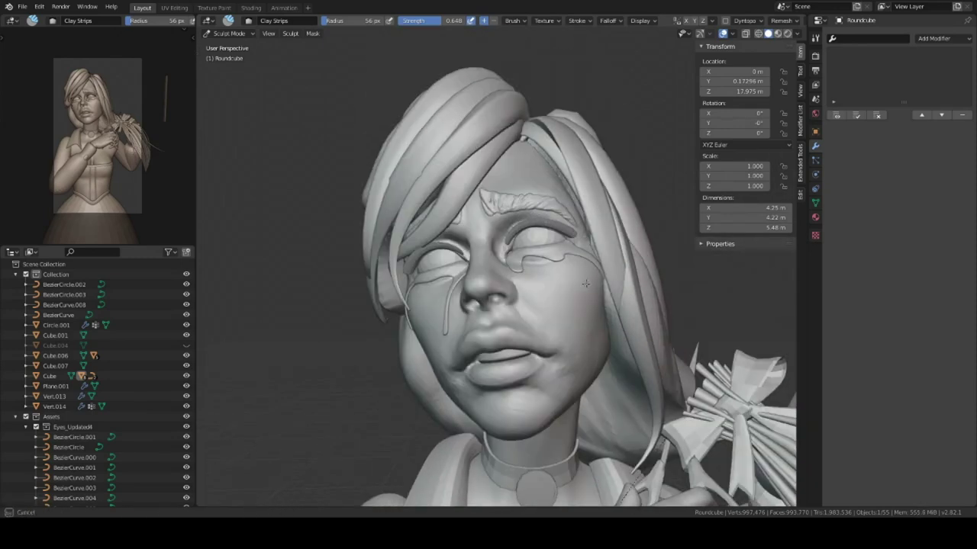
{"action": "middle_click_drag", "start_coordinate": [585, 284], "coordinate": [550, 271]}
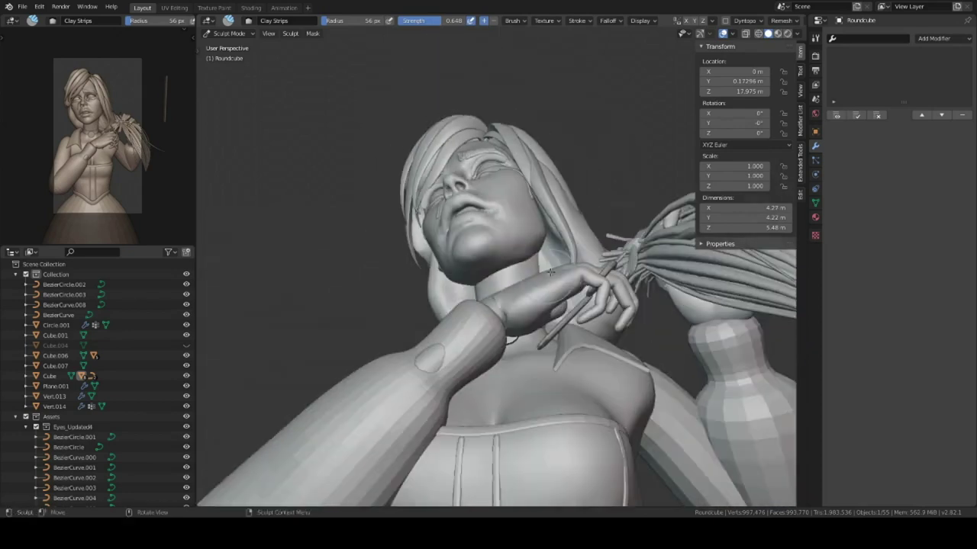
{"action": "mouse_move", "coordinate": [550, 271]}
{"action": "middle_mouse_down"}
{"action": "mouse_move", "coordinate": [627, 286]}
{"action": "mouse_move", "coordinate": [485, 309]}
{"action": "middle_mouse_up"}
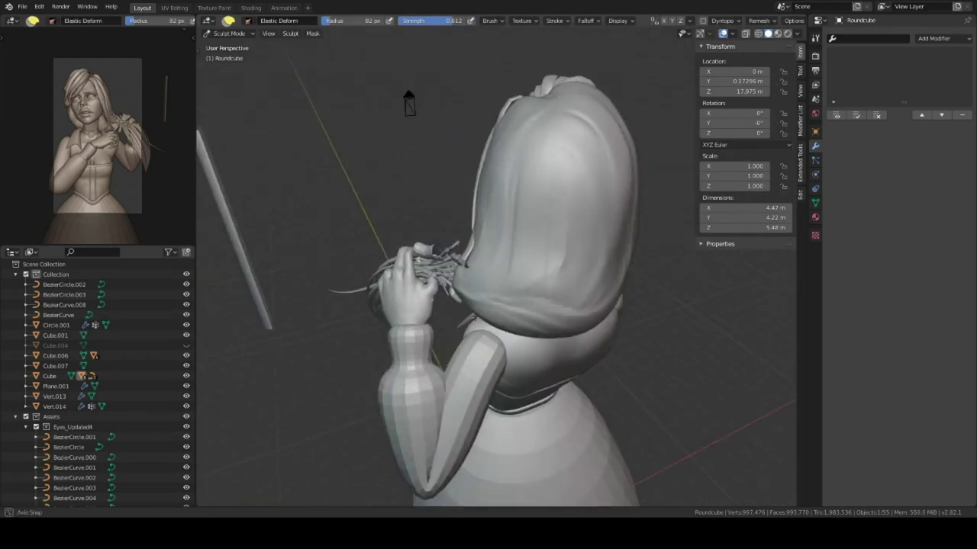
{"action": "mouse_move", "coordinate": [472, 299]}
{"action": "middle_mouse_down"}
{"action": "mouse_move", "coordinate": [486, 319]}
{"action": "mouse_move", "coordinate": [463, 280]}
{"action": "mouse_move", "coordinate": [611, 272]}
{"action": "mouse_move", "coordinate": [584, 272]}
{"action": "middle_mouse_up"}
Step: Frame choker pendant Cylinder.004, add a Subdivision Surface modifier, and isolate it in Edit Mode
{"action": "key", "text": "KP_1"}
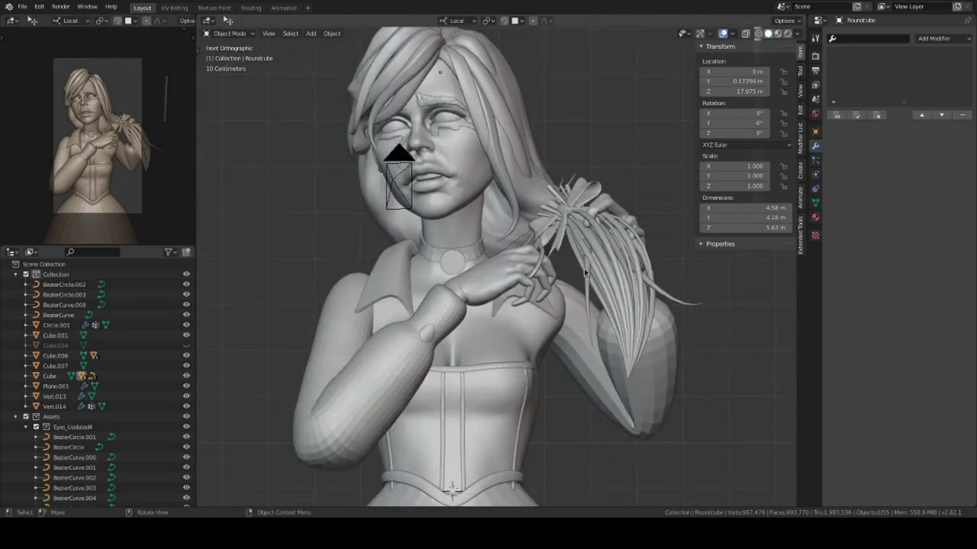
{"action": "left_click", "coordinate": [451, 262]}
{"action": "key", "text": "KP_Decimal"}
{"action": "key", "text": "Tab"}
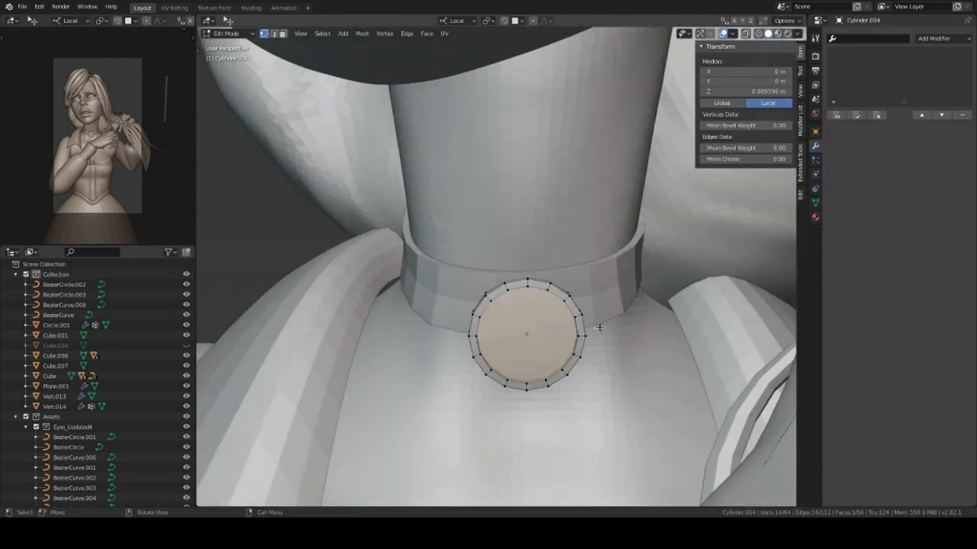
{"action": "left_click", "coordinate": [953, 38]}
{"action": "left_click", "coordinate": [786, 212]}
{"action": "key", "text": "KP_Divide"}
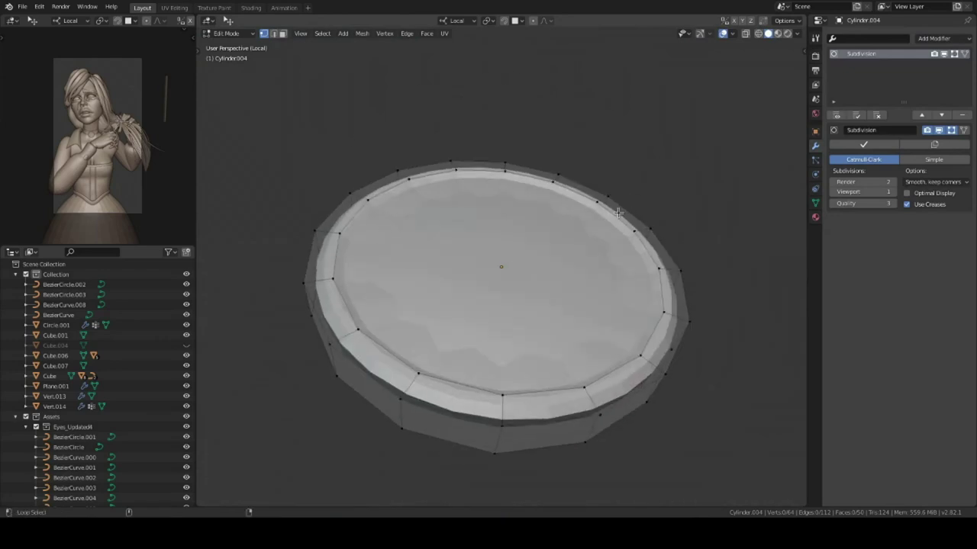
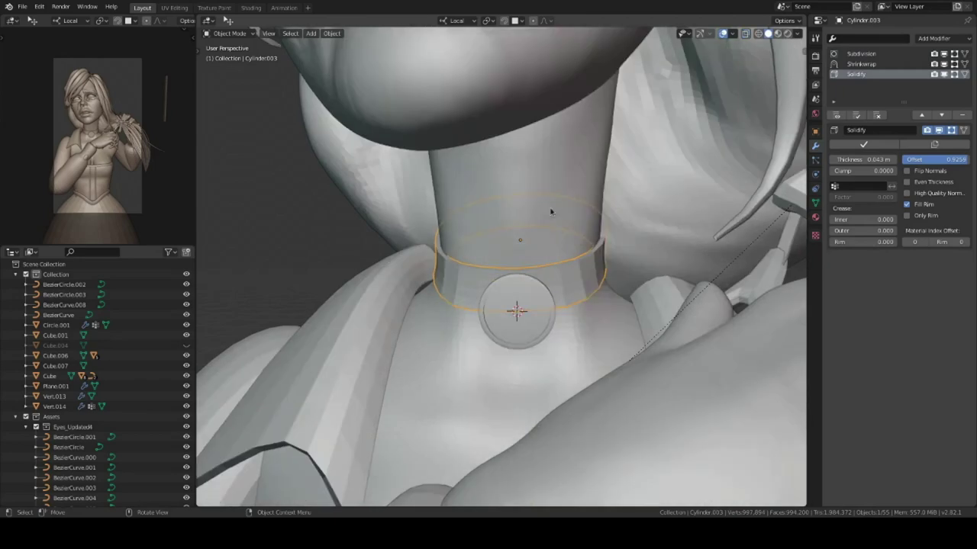
Step: Add a loop cut to the skirt Circle.001 and scale it outward to flare the upper skirt
{"action": "left_click", "coordinate": [860, 54]}
{"action": "middle_click_drag", "start_coordinate": [722, 265], "coordinate": [486, 236]}
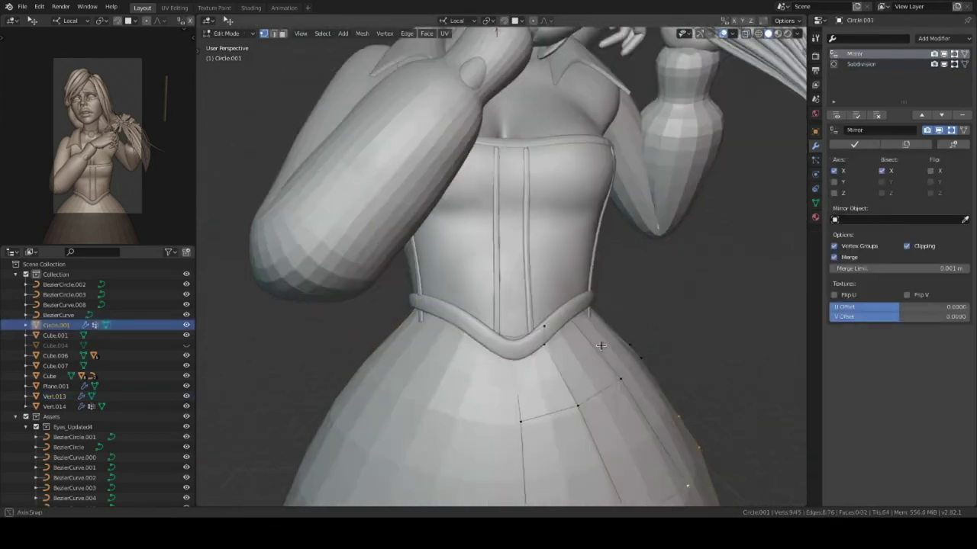
{"action": "scroll", "coordinate": [618, 290], "scroll_direction": "down", "scroll_amount": 2}
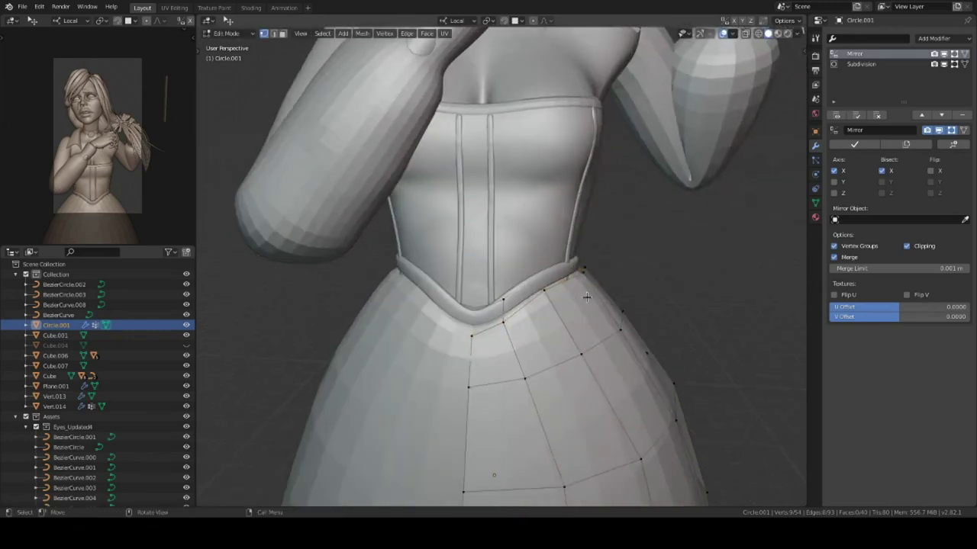
{"action": "scroll", "coordinate": [618, 309], "scroll_direction": "down", "scroll_amount": 2}
{"action": "left_click", "coordinate": [614, 310]}
{"action": "middle_click_drag", "start_coordinate": [614, 311], "coordinate": [590, 316]}
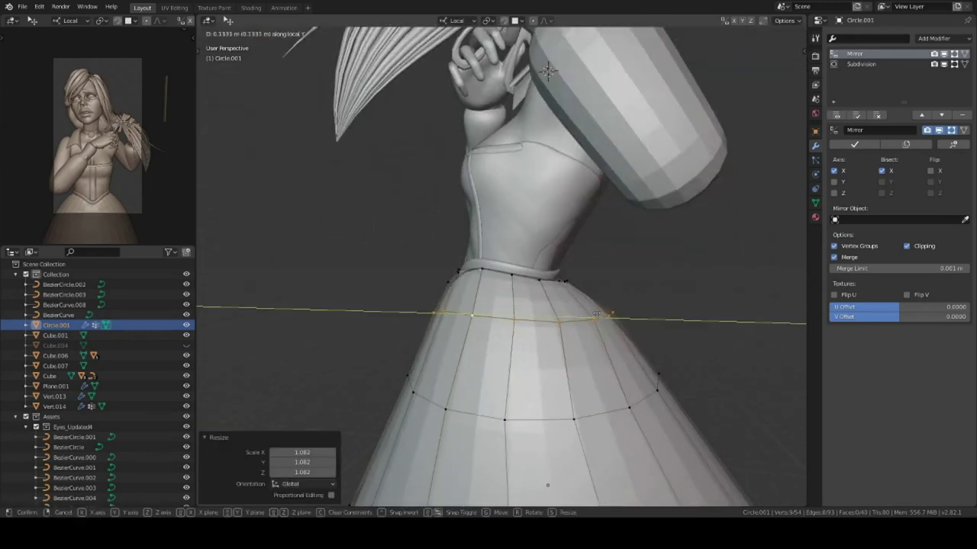
{"action": "left_click", "coordinate": [597, 313]}
{"action": "scroll", "coordinate": [544, 324], "scroll_direction": "down", "scroll_amount": 4}
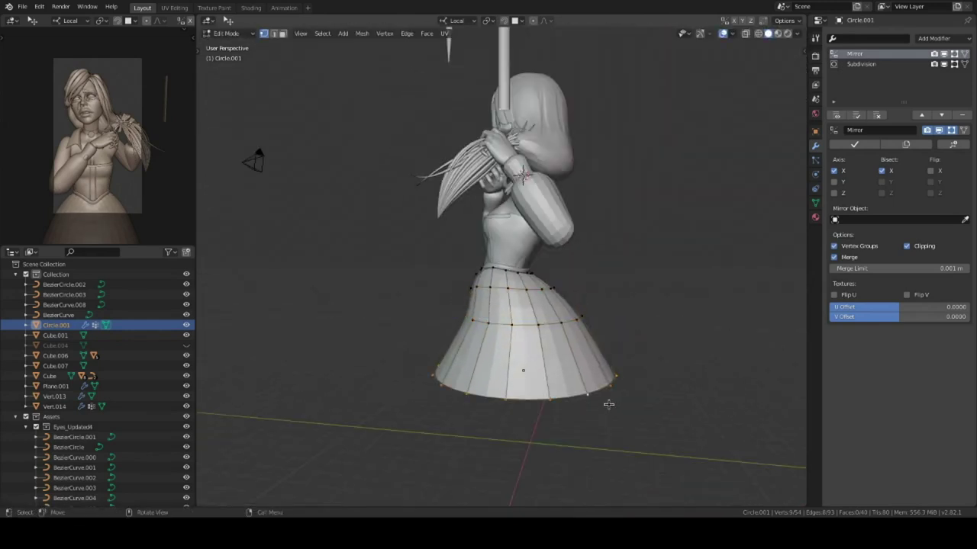
{"action": "left_click", "coordinate": [627, 402]}
{"action": "key", "text": "ctrl+Tab"}
{"action": "left_click", "coordinate": [556, 290]}
Step: Lower the skirt slightly and edge-slide its loop in see-through view so it tucks under the corset
{"action": "scroll", "coordinate": [625, 344], "scroll_direction": "up", "scroll_amount": 3}
{"action": "scroll", "coordinate": [625, 371], "scroll_direction": "up", "scroll_amount": 2}
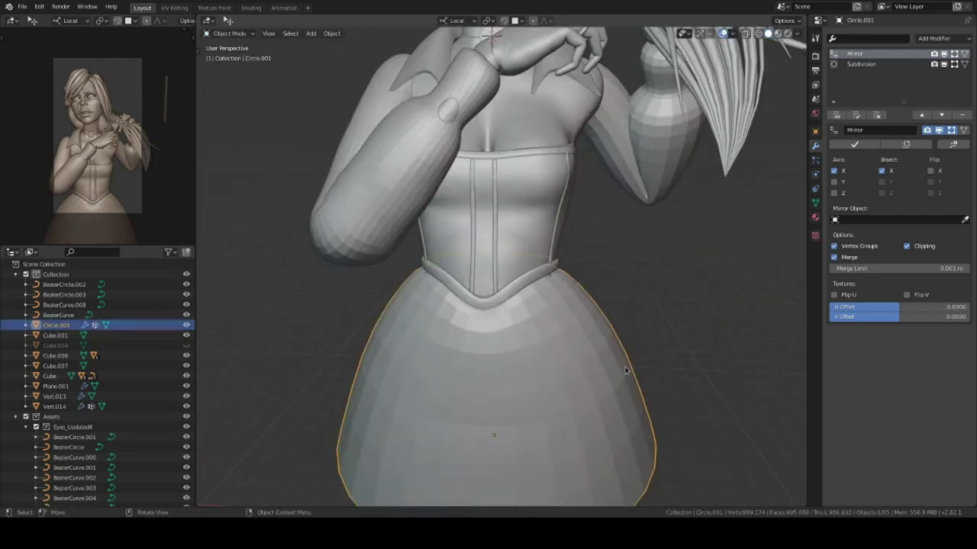
{"action": "left_click", "coordinate": [643, 369]}
{"action": "scroll", "coordinate": [534, 331], "scroll_direction": "up", "scroll_amount": 3}
{"action": "key", "text": "Tab"}
{"action": "scroll", "coordinate": [594, 284], "scroll_direction": "up", "scroll_amount": 3}
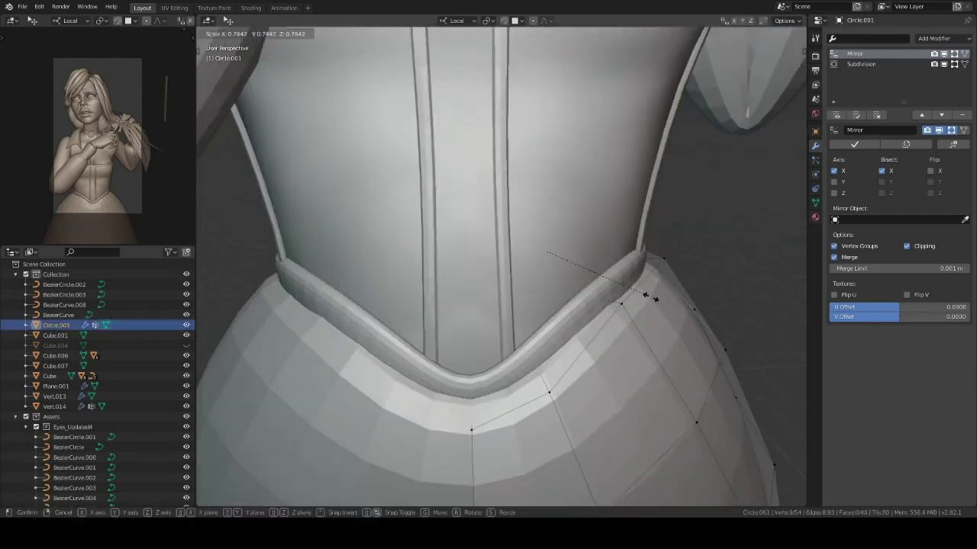
{"action": "right_click", "coordinate": [645, 295]}
{"action": "key", "text": "Tab"}
{"action": "scroll", "coordinate": [572, 290], "scroll_direction": "down", "scroll_amount": 4}
{"action": "scroll", "coordinate": [537, 247], "scroll_direction": "up", "scroll_amount": 2}
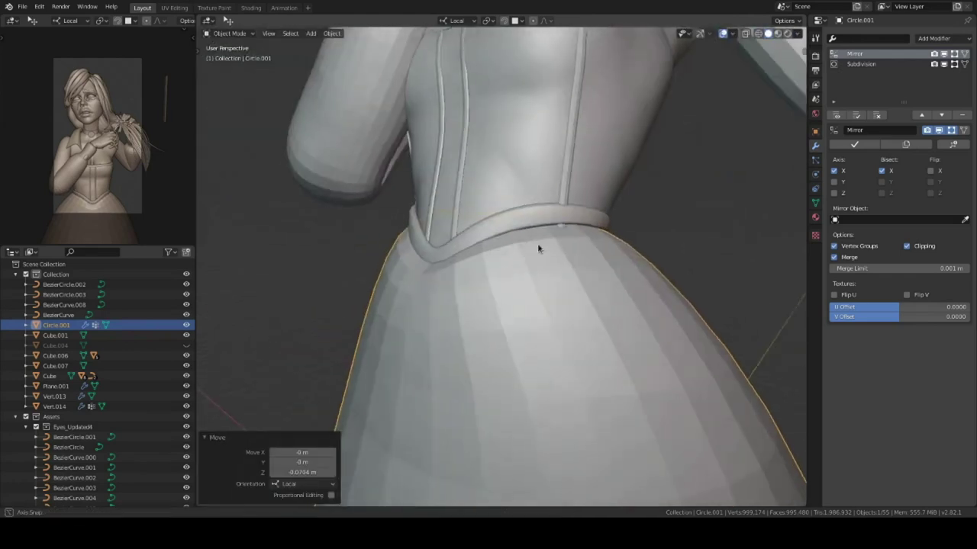
{"action": "scroll", "coordinate": [538, 248], "scroll_direction": "down", "scroll_amount": 2}
{"action": "key", "text": "Tab"}
{"action": "key", "text": "alt+z"}
{"action": "middle_click_drag", "start_coordinate": [538, 248], "coordinate": [566, 231]}
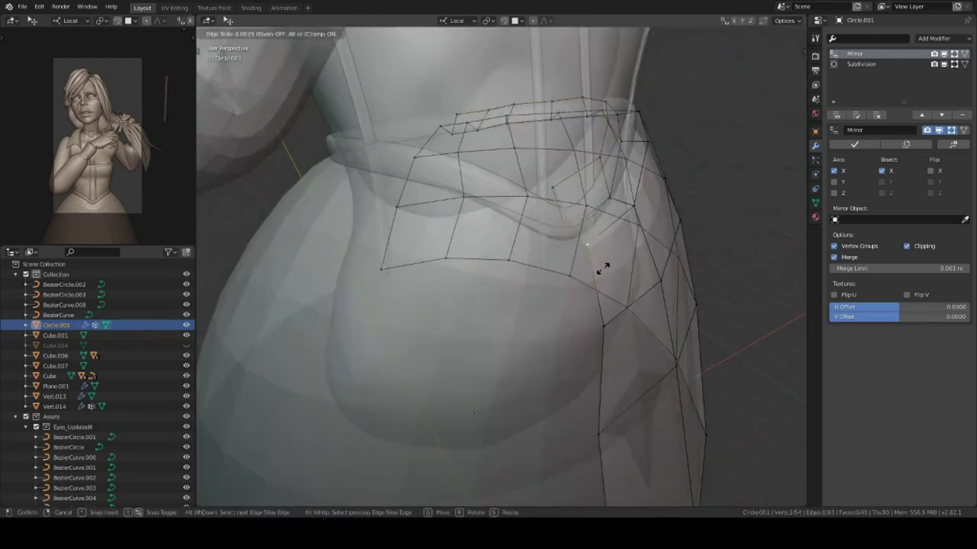
{"action": "left_click", "coordinate": [607, 288]}
{"action": "key", "text": "Tab"}
{"action": "key", "text": "alt+z"}
Step: Unhide the torso mesh Cube.004 and view the figure from a three-quarter front angle
{"action": "mouse_move", "coordinate": [559, 266]}
{"action": "middle_mouse_down"}
{"action": "mouse_move", "coordinate": [617, 274]}
{"action": "mouse_move", "coordinate": [548, 255]}
{"action": "mouse_move", "coordinate": [608, 277]}
{"action": "mouse_move", "coordinate": [655, 246]}
{"action": "mouse_move", "coordinate": [556, 269]}
{"action": "mouse_move", "coordinate": [666, 286]}
{"action": "middle_mouse_up"}
{"action": "key", "text": "alt+h"}
{"action": "mouse_move", "coordinate": [600, 342]}
{"action": "middle_mouse_down"}
{"action": "mouse_move", "coordinate": [577, 353]}
{"action": "mouse_move", "coordinate": [559, 317]}
{"action": "mouse_move", "coordinate": [540, 306]}
{"action": "mouse_move", "coordinate": [564, 313]}
{"action": "middle_mouse_up"}
{"action": "scroll", "coordinate": [559, 316], "scroll_direction": "up", "scroll_amount": 3}
{"action": "scroll", "coordinate": [541, 219], "scroll_direction": "up", "scroll_amount": 2}
Step: Isolate the jacket mesh Circle in Local View and adjust its selected collar edges
{"action": "left_click", "coordinate": [564, 313]}
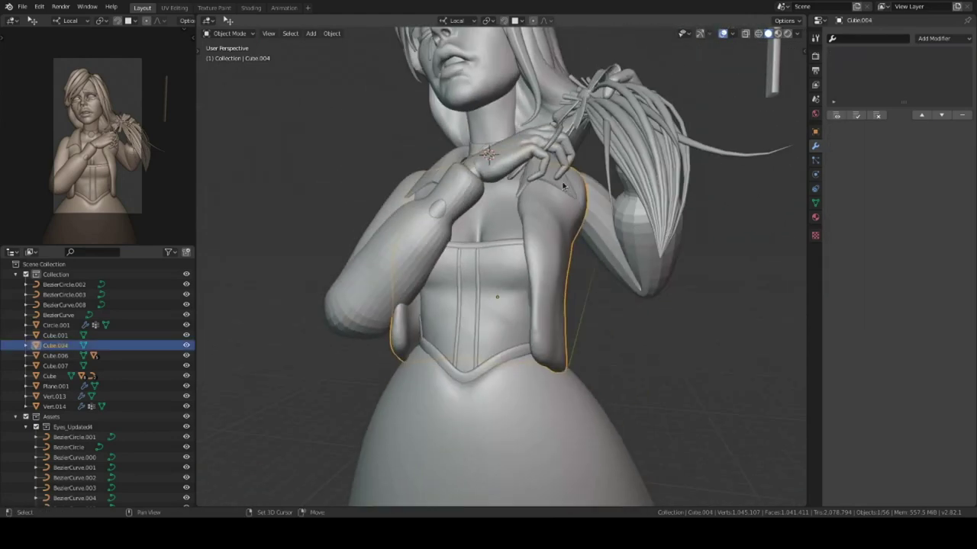
{"action": "key", "text": "KP_Divide"}
{"action": "key", "text": "Tab"}
{"action": "mouse_move", "coordinate": [553, 231]}
{"action": "middle_mouse_down"}
{"action": "mouse_move", "coordinate": [565, 222]}
{"action": "mouse_move", "coordinate": [572, 313]}
{"action": "mouse_move", "coordinate": [526, 202]}
{"action": "mouse_move", "coordinate": [534, 244]}
{"action": "mouse_move", "coordinate": [527, 226]}
{"action": "middle_mouse_up"}
{"action": "left_click", "coordinate": [581, 239]}
Step: Extrude a front panel down from the collar, with see-through shading to show hidden edges
{"action": "key", "text": "e"}
{"action": "left_click", "coordinate": [534, 229]}
{"action": "key", "text": "z"}
{"action": "left_click", "coordinate": [620, 232]}
{"action": "middle_click_drag", "start_coordinate": [621, 232], "coordinate": [597, 270]}
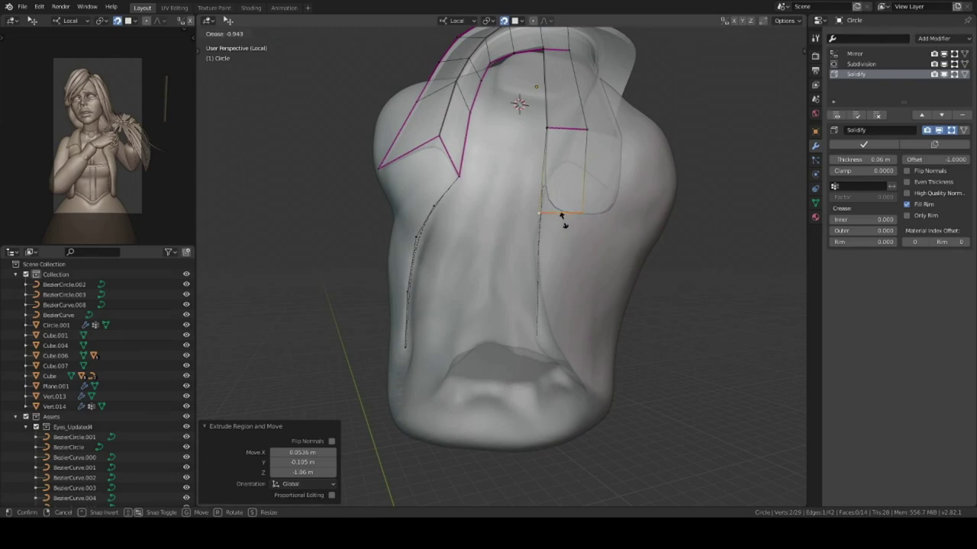
{"action": "middle_click_drag", "start_coordinate": [600, 208], "coordinate": [526, 229]}
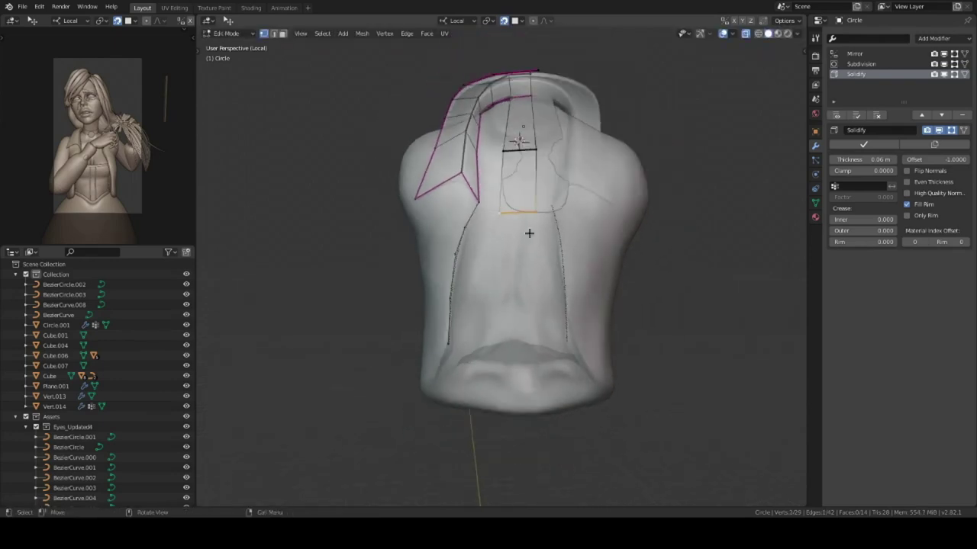
{"action": "key", "text": "e"}
{"action": "key", "text": "Escape"}
{"action": "mouse_move", "coordinate": [565, 466]}
{"action": "middle_mouse_down"}
{"action": "mouse_move", "coordinate": [534, 321]}
{"action": "mouse_move", "coordinate": [593, 353]}
{"action": "middle_mouse_up"}
{"action": "key", "text": "g"}
{"action": "left_click", "coordinate": [591, 336]}
Step: Add loop cuts to the front panel and reposition its vertices over the shoulder
{"action": "left_click", "coordinate": [550, 303]}
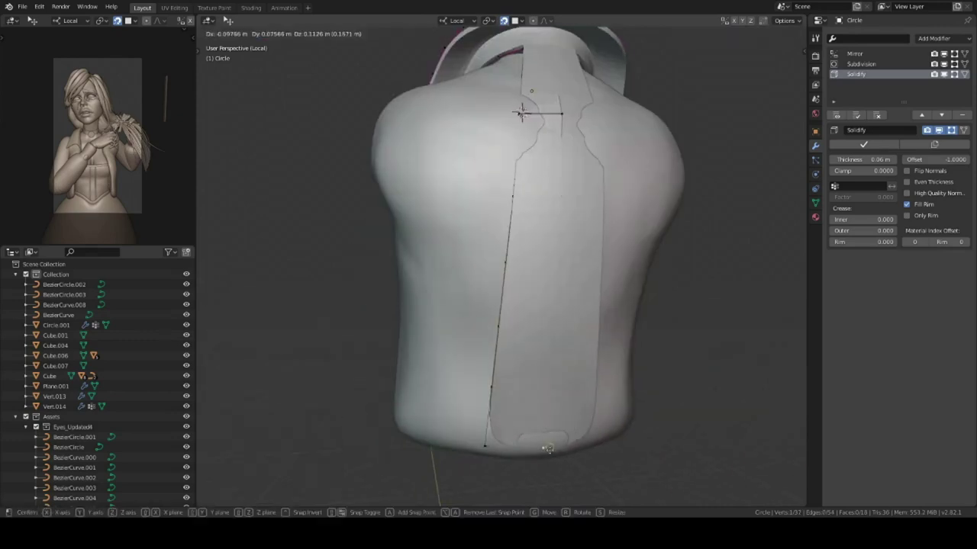
{"action": "scroll", "coordinate": [563, 318], "scroll_direction": "up", "scroll_amount": 3}
{"action": "middle_click_drag", "start_coordinate": [562, 193], "coordinate": [527, 137]}
{"action": "key", "text": "g"}
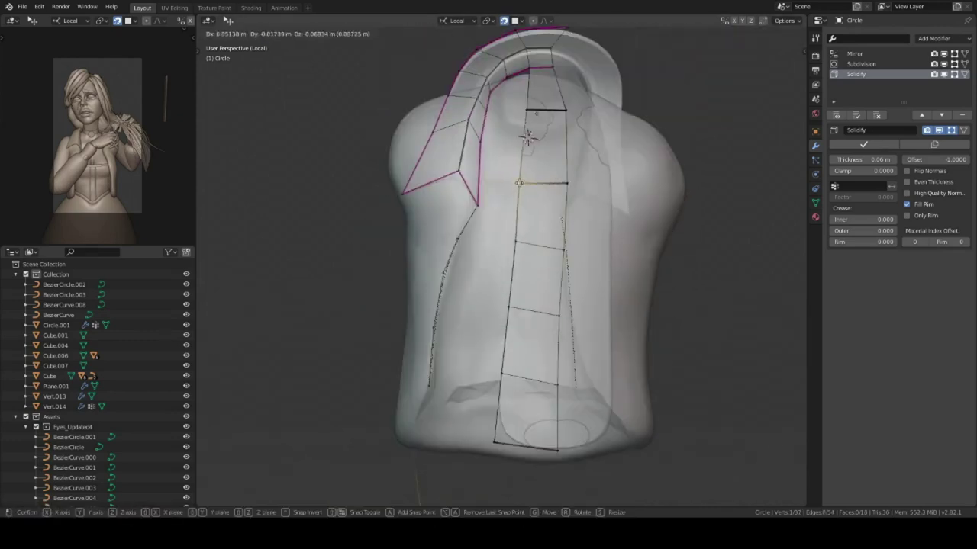
{"action": "key", "text": "g"}
{"action": "left_click", "coordinate": [534, 320]}
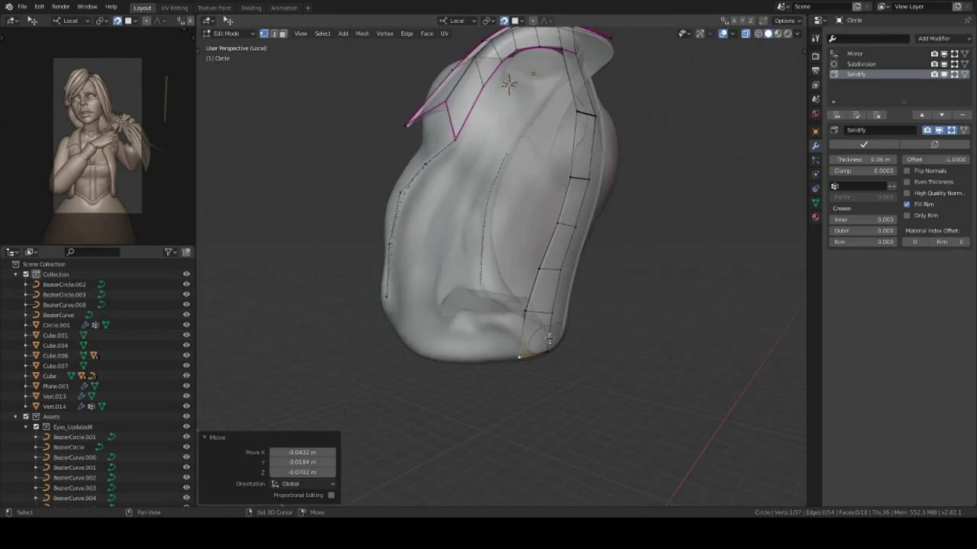
{"action": "middle_click_drag", "start_coordinate": [534, 321], "coordinate": [514, 328]}
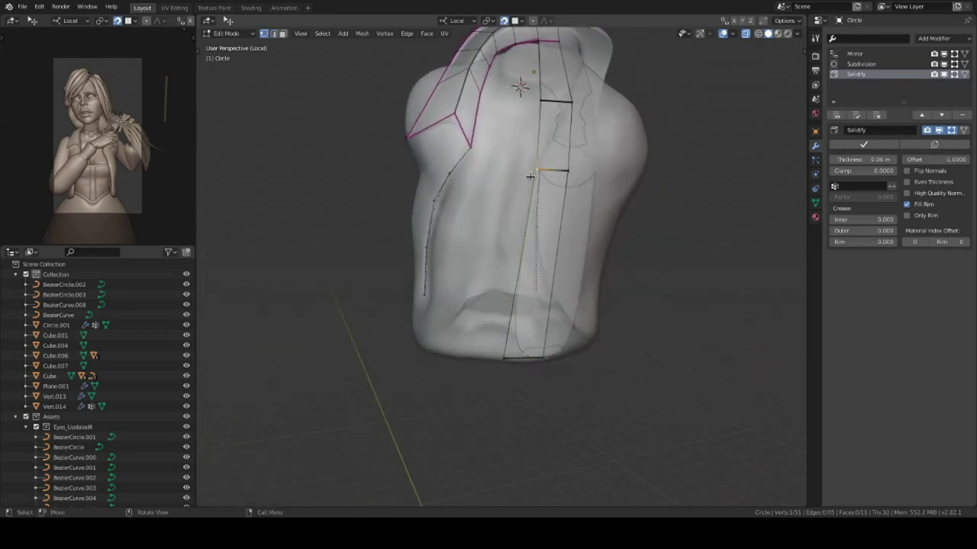
{"action": "left_click", "coordinate": [430, 340]}
{"action": "mouse_move", "coordinate": [430, 340]}
{"action": "middle_mouse_down"}
{"action": "mouse_move", "coordinate": [491, 337]}
{"action": "mouse_move", "coordinate": [506, 316]}
{"action": "middle_mouse_up"}
Step: Dissolve the extra vertices on the panel and move the remaining edges into place
{"action": "key", "text": "ctrl+x"}
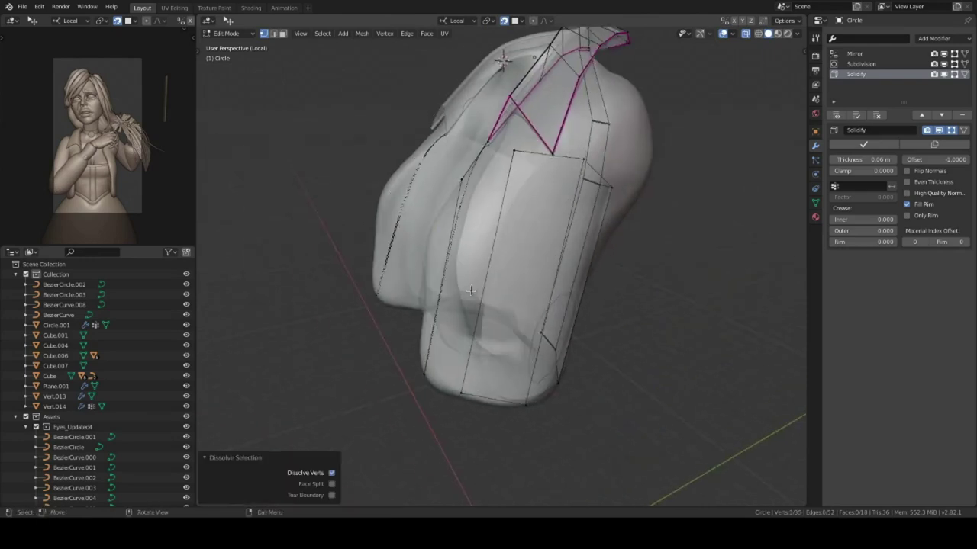
{"action": "middle_click_drag", "start_coordinate": [500, 223], "coordinate": [474, 248]}
{"action": "key", "text": "g"}
{"action": "left_click", "coordinate": [474, 248]}
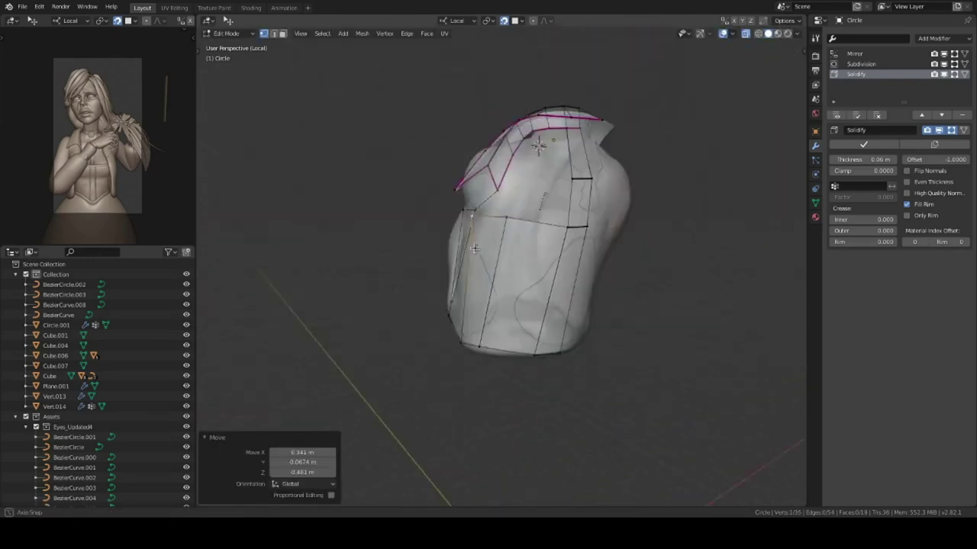
Step: Move the jacket's collar edges into a V shape at the front
{"action": "left_click", "coordinate": [574, 312]}
{"action": "mouse_move", "coordinate": [574, 312]}
{"action": "middle_mouse_down"}
{"action": "mouse_move", "coordinate": [540, 298]}
{"action": "mouse_move", "coordinate": [510, 302]}
{"action": "mouse_move", "coordinate": [534, 343]}
{"action": "mouse_move", "coordinate": [632, 260]}
{"action": "middle_mouse_up"}
{"action": "key", "text": "g"}
{"action": "left_click", "coordinate": [539, 297]}
{"action": "key", "text": "g"}
{"action": "key", "text": "g"}
{"action": "left_click", "coordinate": [563, 323]}
{"action": "key", "text": "g"}
{"action": "left_click", "coordinate": [488, 352]}
{"action": "middle_click_drag", "start_coordinate": [489, 353], "coordinate": [559, 361]}
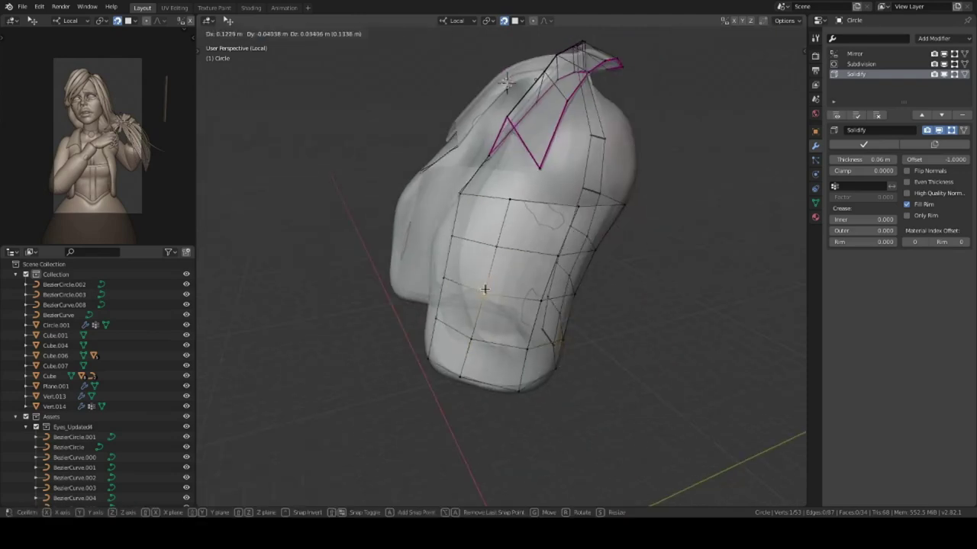
{"action": "left_click", "coordinate": [485, 289]}
{"action": "middle_click_drag", "start_coordinate": [484, 289], "coordinate": [558, 317]}
{"action": "key", "text": "g"}
{"action": "left_click", "coordinate": [557, 317]}
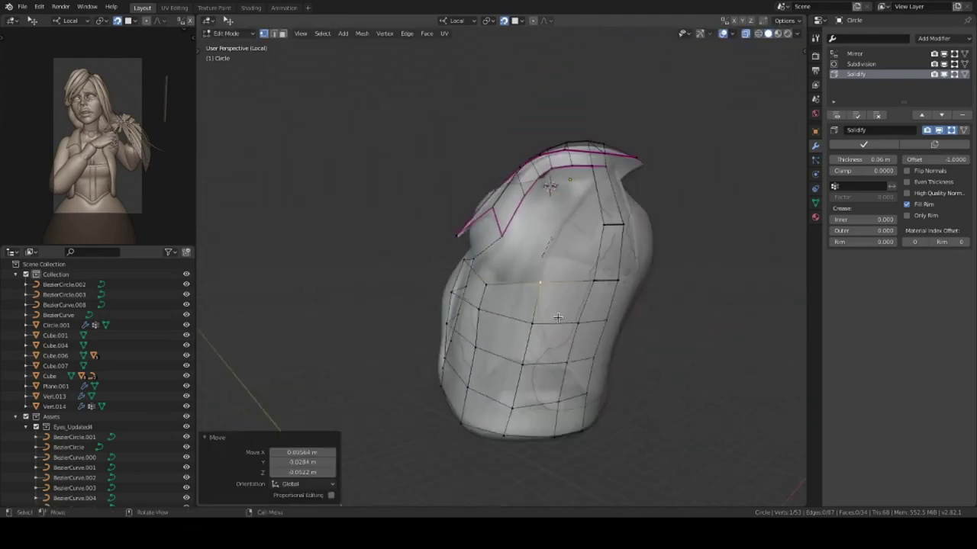
Step: Extrude the jacket edge further over the shoulder and edge-slide loops to follow the body
{"action": "middle_click_drag", "start_coordinate": [515, 219], "coordinate": [551, 234]}
{"action": "mouse_move", "coordinate": [556, 193]}
{"action": "middle_mouse_down"}
{"action": "mouse_move", "coordinate": [534, 252]}
{"action": "mouse_move", "coordinate": [538, 287]}
{"action": "middle_mouse_up"}
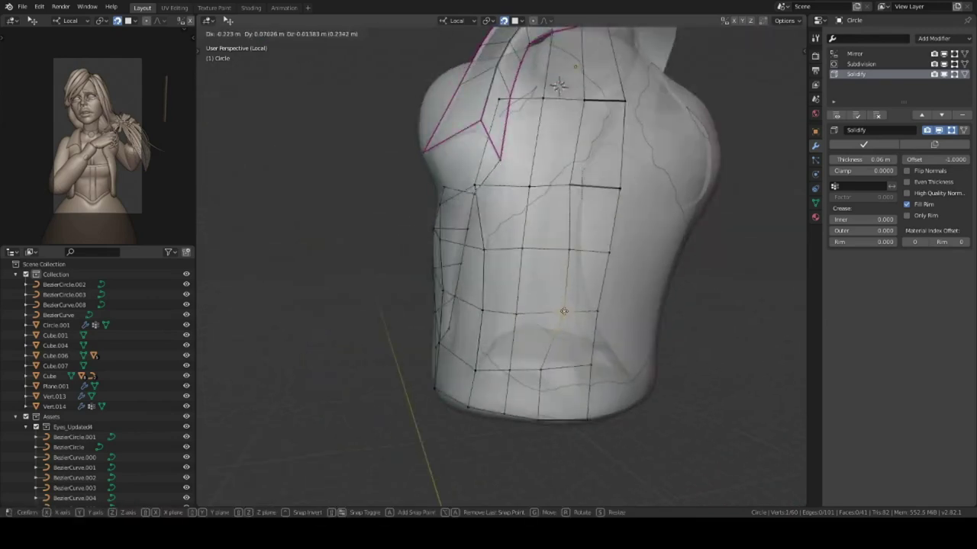
{"action": "middle_click_drag", "start_coordinate": [546, 416], "coordinate": [512, 372]}
{"action": "mouse_move", "coordinate": [550, 195]}
{"action": "middle_mouse_down"}
{"action": "mouse_move", "coordinate": [562, 157]}
{"action": "mouse_move", "coordinate": [626, 266]}
{"action": "middle_mouse_up"}
{"action": "key", "text": "g"}
{"action": "key", "text": "g"}
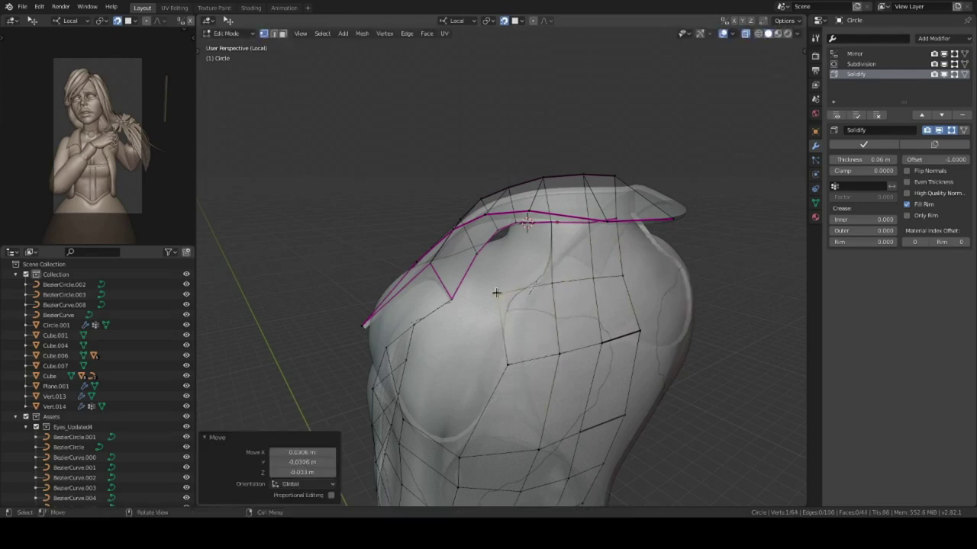
{"action": "middle_click_drag", "start_coordinate": [496, 293], "coordinate": [534, 290]}
{"action": "key", "text": "e"}
{"action": "left_click", "coordinate": [612, 290]}
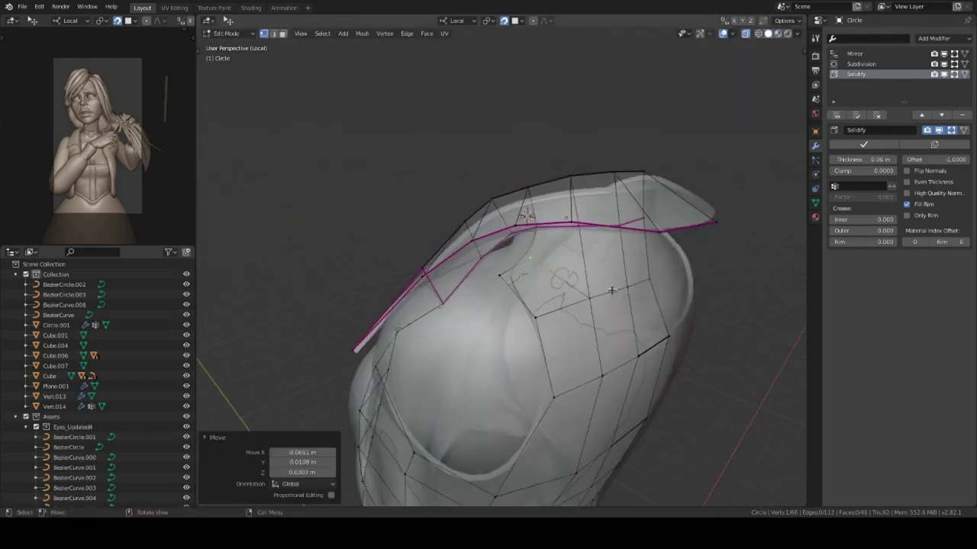
{"action": "middle_click_drag", "start_coordinate": [612, 290], "coordinate": [546, 152]}
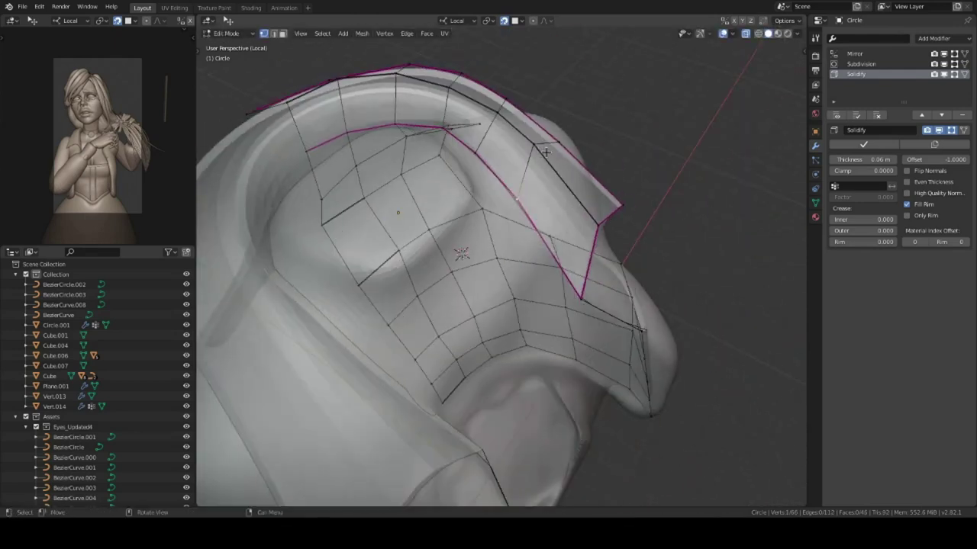
{"action": "left_click", "coordinate": [598, 198]}
{"action": "mouse_move", "coordinate": [599, 197]}
{"action": "middle_mouse_down"}
{"action": "mouse_move", "coordinate": [593, 181]}
{"action": "mouse_move", "coordinate": [593, 298]}
{"action": "mouse_move", "coordinate": [567, 267]}
{"action": "mouse_move", "coordinate": [473, 278]}
{"action": "mouse_move", "coordinate": [496, 172]}
{"action": "mouse_move", "coordinate": [556, 209]}
{"action": "mouse_move", "coordinate": [542, 259]}
{"action": "mouse_move", "coordinate": [495, 184]}
{"action": "middle_mouse_up"}
{"action": "left_click", "coordinate": [581, 264]}
Step: Shape the shoulder rim vertices around the torso from several angles
{"action": "middle_click_drag", "start_coordinate": [455, 250], "coordinate": [429, 323]}
{"action": "left_click", "coordinate": [501, 273]}
{"action": "middle_click_drag", "start_coordinate": [502, 273], "coordinate": [521, 264]}
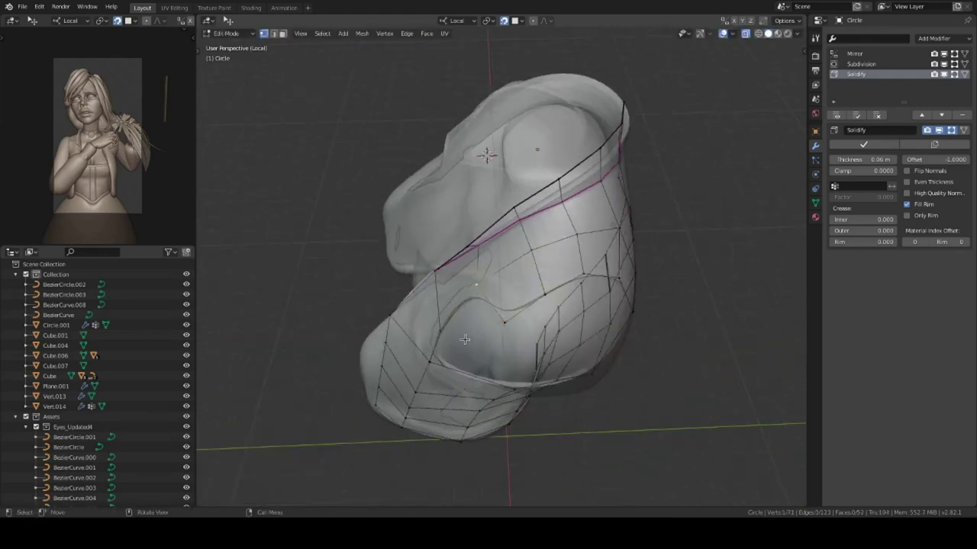
{"action": "middle_click_drag", "start_coordinate": [464, 339], "coordinate": [454, 338]}
{"action": "middle_click_drag", "start_coordinate": [485, 311], "coordinate": [541, 320]}
{"action": "mouse_move", "coordinate": [466, 360]}
{"action": "middle_mouse_down"}
{"action": "mouse_move", "coordinate": [483, 339]}
{"action": "mouse_move", "coordinate": [620, 286]}
{"action": "middle_mouse_up"}
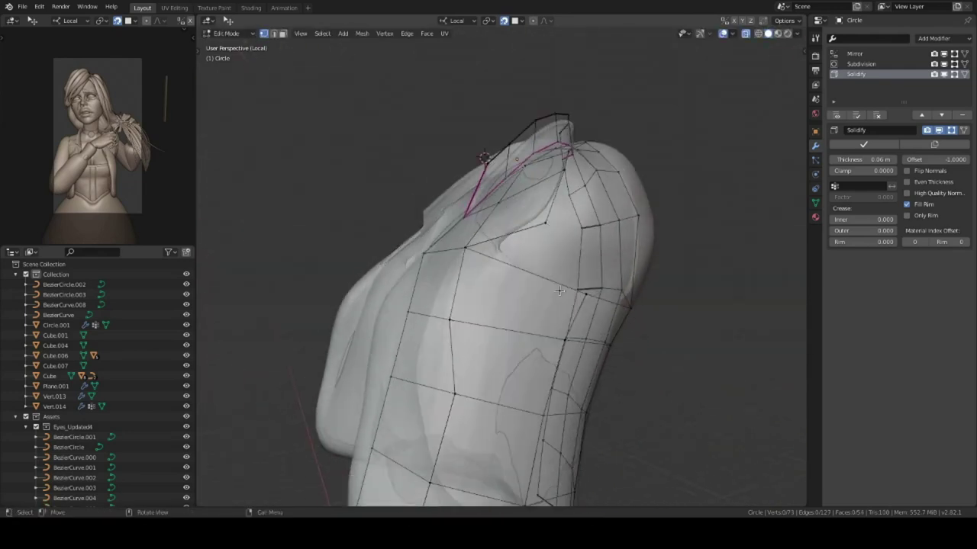
{"action": "middle_click_drag", "start_coordinate": [549, 294], "coordinate": [523, 313]}
{"action": "key", "text": "g"}
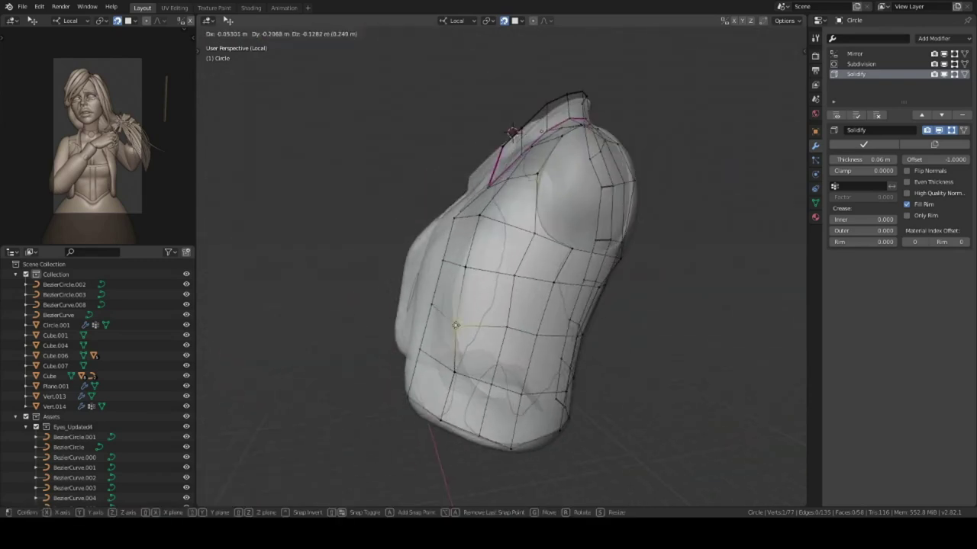
Step: Add a Shrinkwrap modifier to the jacket and nudge its vertices to follow the torso
{"action": "left_click", "coordinate": [948, 42]}
{"action": "left_click", "coordinate": [892, 218]}
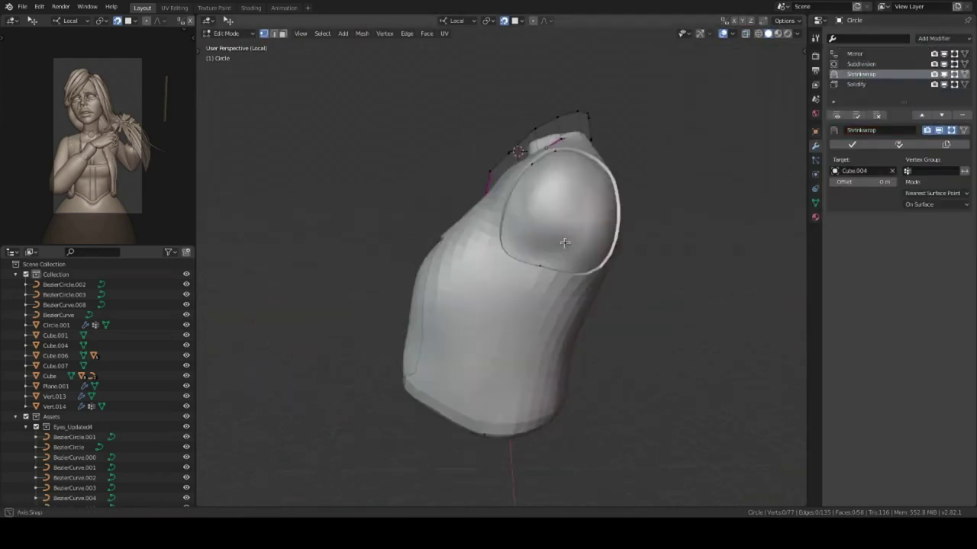
{"action": "middle_click_drag", "start_coordinate": [487, 283], "coordinate": [552, 327]}
{"action": "scroll", "coordinate": [552, 327], "scroll_direction": "up", "scroll_amount": 3}
{"action": "scroll", "coordinate": [552, 327], "scroll_direction": "up", "scroll_amount": 2}
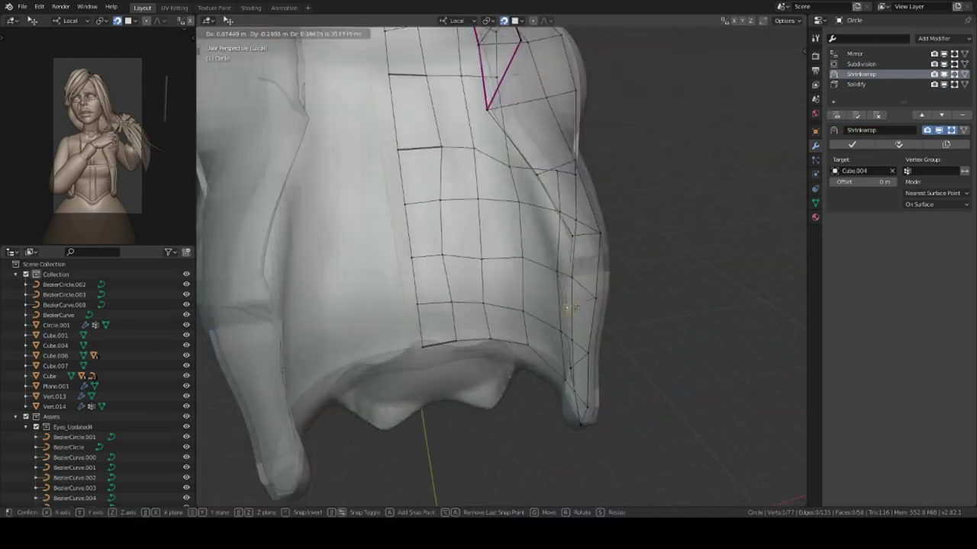
{"action": "left_click_drag", "start_coordinate": [562, 335], "coordinate": [556, 343]}
{"action": "middle_click_drag", "start_coordinate": [556, 342], "coordinate": [519, 323]}
{"action": "scroll", "coordinate": [519, 323], "scroll_direction": "up", "scroll_amount": 2}
{"action": "left_click_drag", "start_coordinate": [461, 305], "coordinate": [482, 313]}
{"action": "middle_click_drag", "start_coordinate": [483, 313], "coordinate": [501, 285]}
{"action": "left_click", "coordinate": [498, 246]}
Step: Move the jacket-front and shoulder vertices so the armhole hugs the torso
{"action": "scroll", "coordinate": [532, 229], "scroll_direction": "down", "scroll_amount": 2}
{"action": "mouse_move", "coordinate": [532, 229]}
{"action": "middle_mouse_down"}
{"action": "mouse_move", "coordinate": [592, 240]}
{"action": "mouse_move", "coordinate": [527, 233]}
{"action": "middle_mouse_up"}
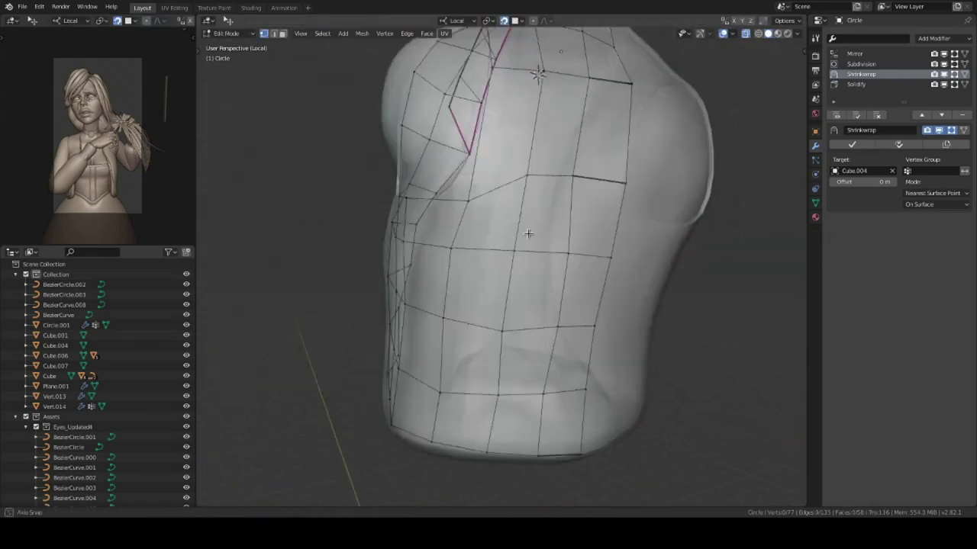
{"action": "left_click_drag", "start_coordinate": [528, 233], "coordinate": [534, 252]}
{"action": "mouse_move", "coordinate": [539, 277]}
{"action": "middle_mouse_down"}
{"action": "mouse_move", "coordinate": [544, 248]}
{"action": "mouse_move", "coordinate": [534, 263]}
{"action": "middle_mouse_up"}
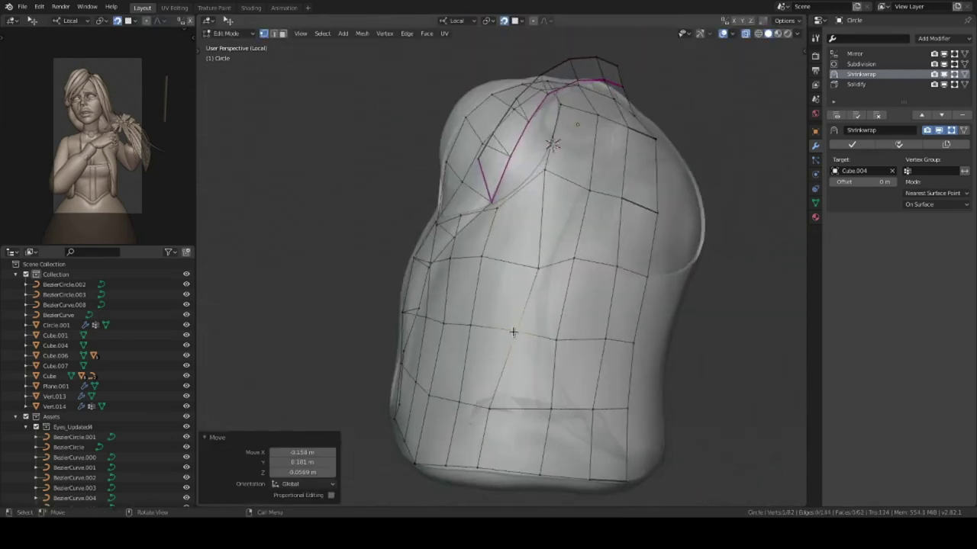
{"action": "left_click_drag", "start_coordinate": [534, 263], "coordinate": [539, 269]}
{"action": "mouse_move", "coordinate": [539, 268]}
{"action": "middle_mouse_down"}
{"action": "mouse_move", "coordinate": [543, 283]}
{"action": "mouse_move", "coordinate": [542, 267]}
{"action": "middle_mouse_up"}
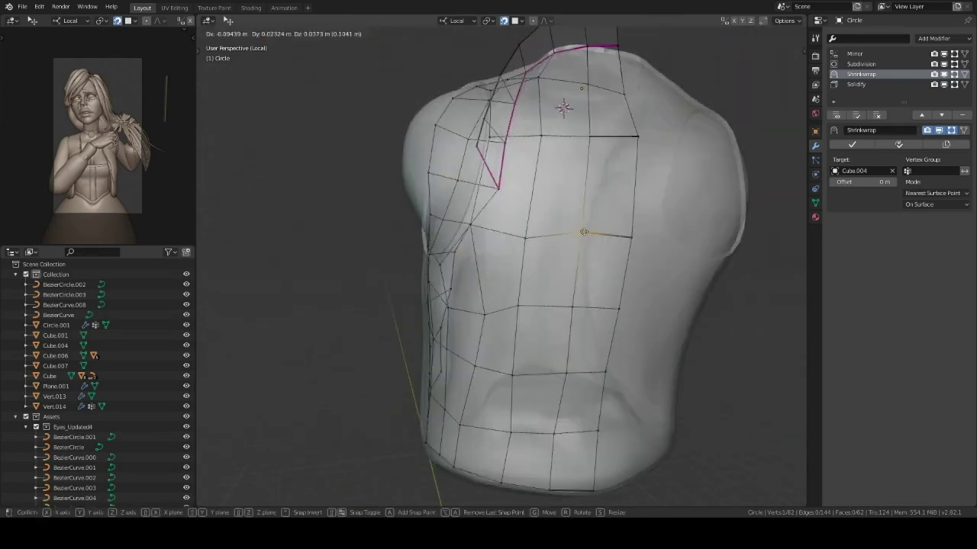
{"action": "left_click_drag", "start_coordinate": [542, 267], "coordinate": [543, 278]}
{"action": "middle_click_drag", "start_coordinate": [543, 279], "coordinate": [544, 295]}
{"action": "left_click", "coordinate": [484, 365]}
{"action": "middle_click_drag", "start_coordinate": [485, 364], "coordinate": [508, 331]}
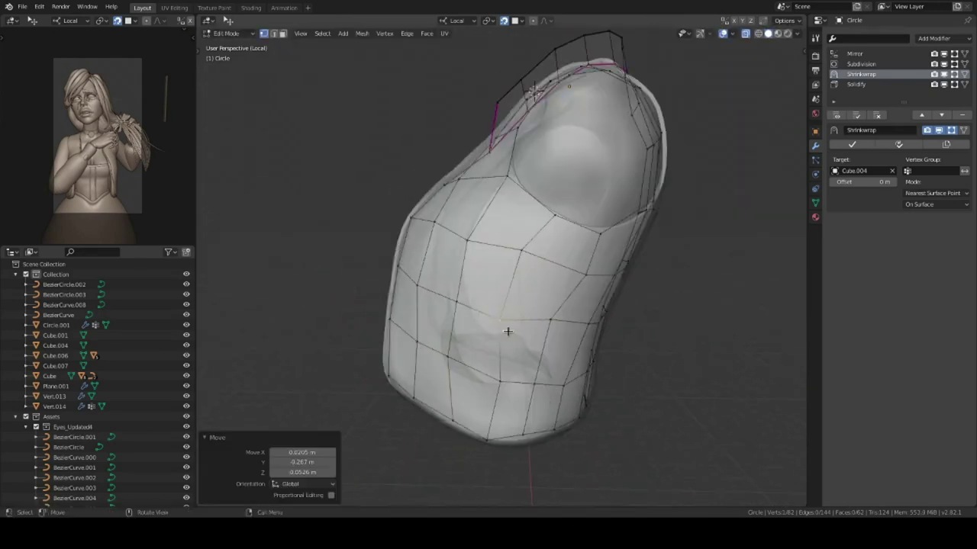
{"action": "middle_click_drag", "start_coordinate": [504, 382], "coordinate": [464, 399]}
{"action": "scroll", "coordinate": [532, 261], "scroll_direction": "up", "scroll_amount": 3}
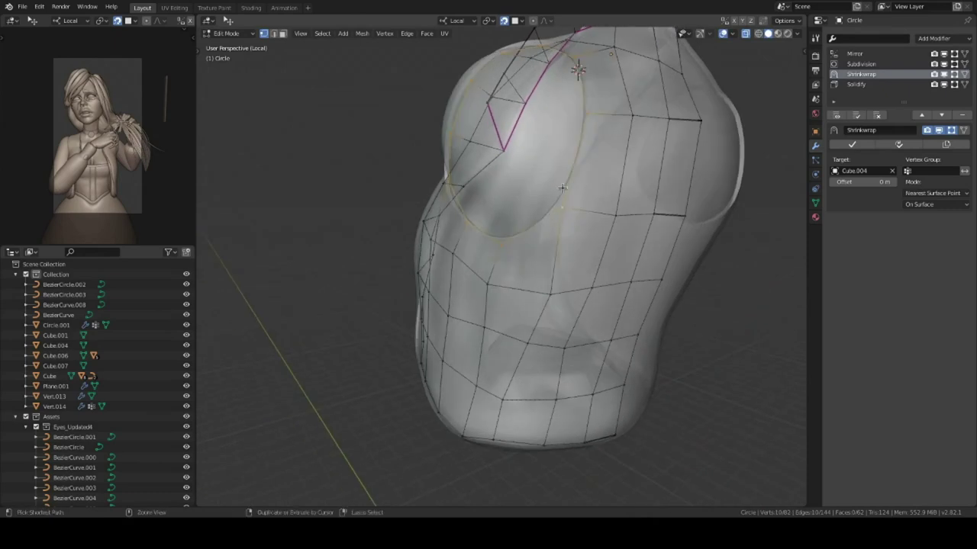
Step: Return to Object Mode and exit Local View to show the whole character
{"action": "key", "text": "Tab"}
{"action": "key", "text": "KP_Divide"}
{"action": "mouse_move", "coordinate": [563, 275]}
{"action": "middle_mouse_down"}
{"action": "mouse_move", "coordinate": [646, 240]}
{"action": "mouse_move", "coordinate": [553, 270]}
{"action": "middle_mouse_up"}
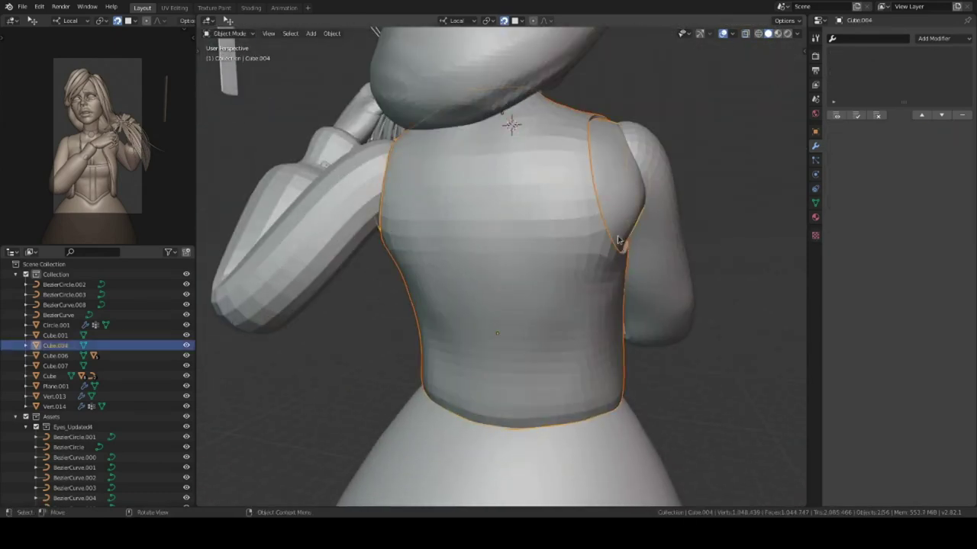
Step: Move the jacket's shoulder edge ring twice to reshape the shoulder, then leave Edit Mode
{"action": "mouse_move", "coordinate": [619, 240]}
{"action": "middle_mouse_down"}
{"action": "mouse_move", "coordinate": [671, 303]}
{"action": "mouse_move", "coordinate": [554, 262]}
{"action": "mouse_move", "coordinate": [461, 282]}
{"action": "mouse_move", "coordinate": [539, 265]}
{"action": "middle_mouse_up"}
{"action": "key", "text": "h"}
{"action": "key", "text": "g"}
{"action": "left_click", "coordinate": [555, 244]}
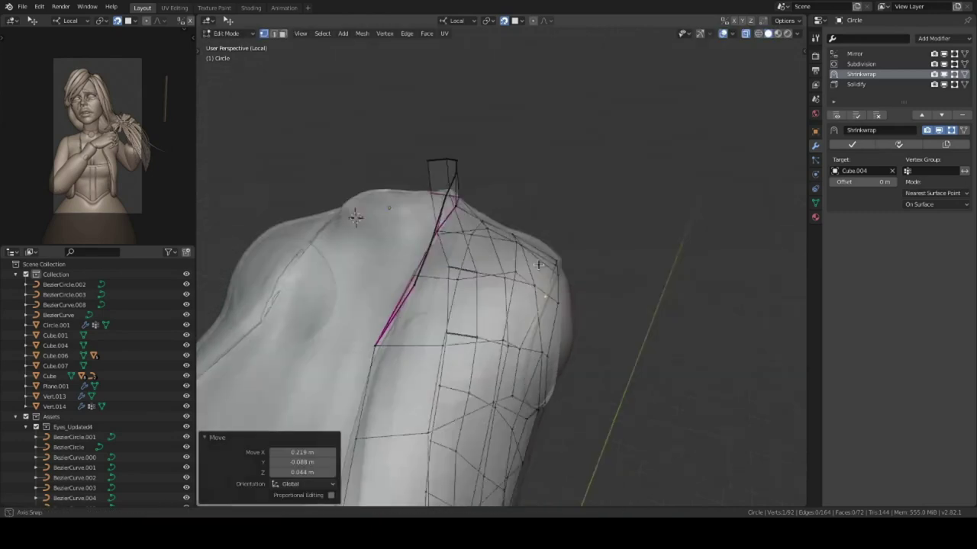
{"action": "key", "text": "g"}
{"action": "left_click", "coordinate": [538, 264]}
{"action": "mouse_move", "coordinate": [539, 265]}
{"action": "middle_mouse_down"}
{"action": "mouse_move", "coordinate": [586, 222]}
{"action": "mouse_move", "coordinate": [561, 348]}
{"action": "middle_mouse_up"}
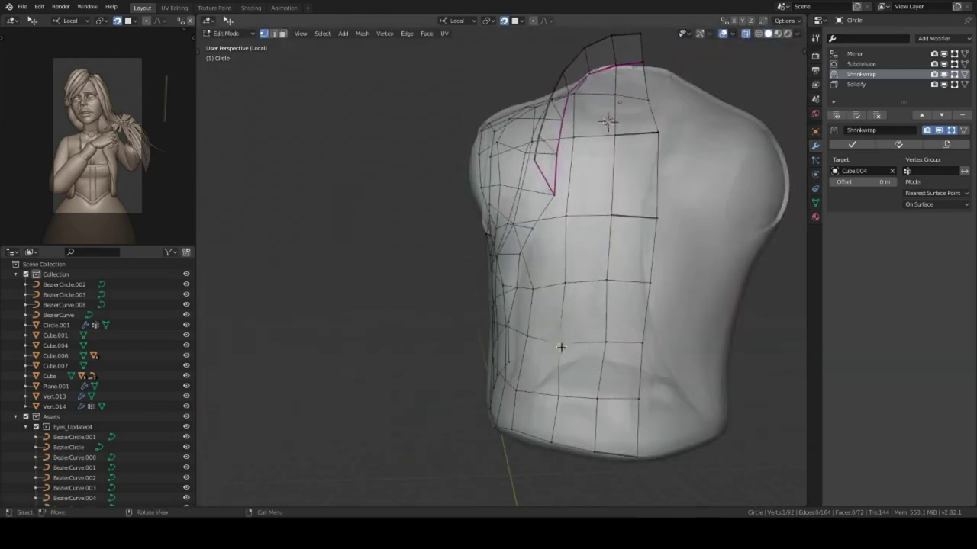
{"action": "key", "text": "Tab"}
Step: Select the jacket's collar vertices in isolated Local View and grow the selection around the collar
{"action": "middle_click_drag", "start_coordinate": [582, 261], "coordinate": [586, 385]}
{"action": "key", "text": "KP_Divide"}
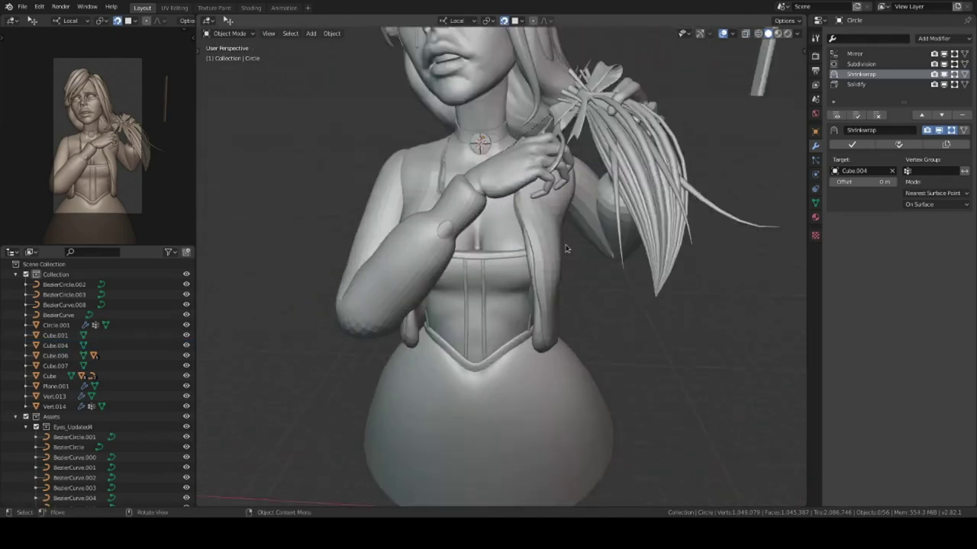
{"action": "left_click", "coordinate": [566, 248]}
{"action": "key", "text": "Tab"}
{"action": "key", "text": "g"}
{"action": "left_click", "coordinate": [508, 325]}
{"action": "mouse_move", "coordinate": [508, 325]}
{"action": "middle_mouse_down"}
{"action": "mouse_move", "coordinate": [589, 266]}
{"action": "mouse_move", "coordinate": [569, 187]}
{"action": "middle_mouse_up"}
{"action": "key", "text": "KP_Divide"}
{"action": "key", "text": "ctrl+KP_Add"}
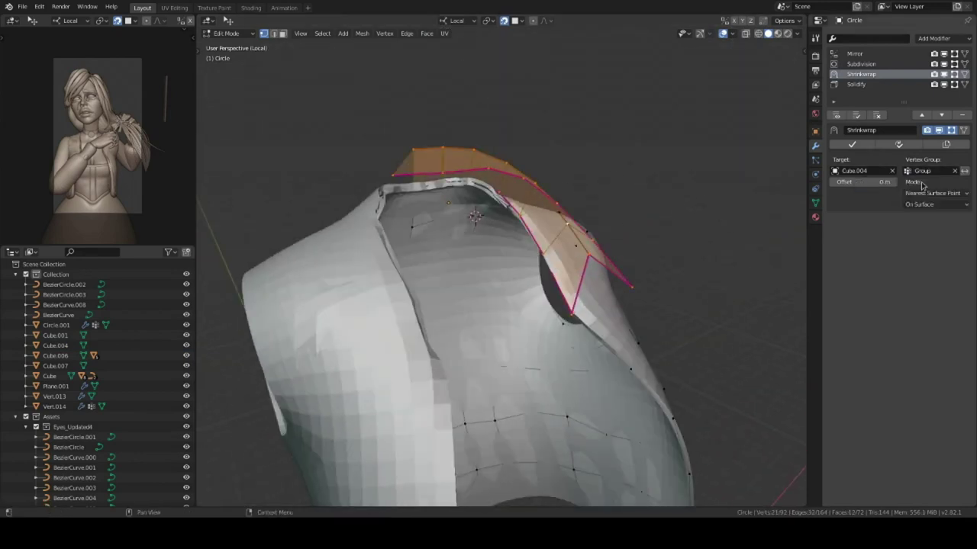
{"action": "middle_click_drag", "start_coordinate": [629, 222], "coordinate": [556, 231]}
Step: Return to Object Mode with the full character shown, then select a curve object on it
{"action": "key", "text": "Tab"}
{"action": "key", "text": "KP_Divide"}
{"action": "key", "text": "a"}
{"action": "key", "text": "alt+a"}
{"action": "mouse_move", "coordinate": [613, 266]}
{"action": "middle_mouse_down"}
{"action": "mouse_move", "coordinate": [783, 211]}
{"action": "mouse_move", "coordinate": [589, 280]}
{"action": "mouse_move", "coordinate": [602, 233]}
{"action": "middle_mouse_up"}
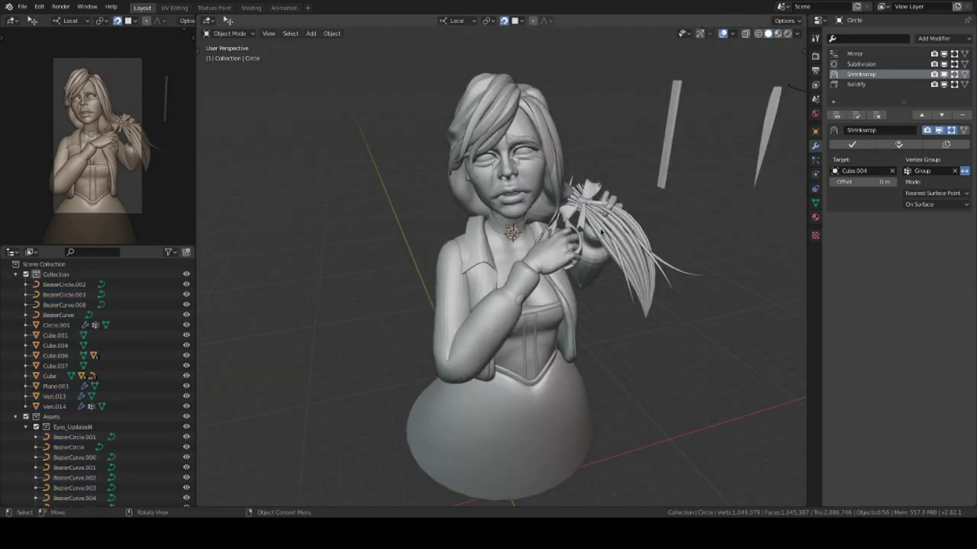
{"action": "left_click", "coordinate": [642, 292]}
{"action": "scroll", "coordinate": [642, 292], "scroll_direction": "up", "scroll_amount": 3}
{"action": "mouse_move", "coordinate": [641, 292]}
{"action": "middle_mouse_down"}
{"action": "mouse_move", "coordinate": [588, 185]}
{"action": "mouse_move", "coordinate": [590, 247]}
{"action": "middle_mouse_up"}
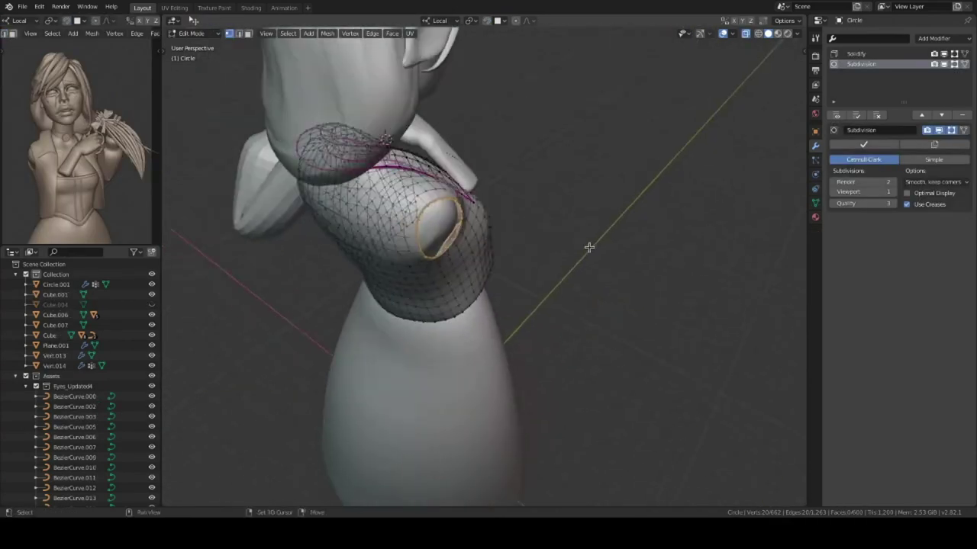
Step: Extrude a test sleeve end, smooth its vertices and flatten the ring by scaling along Z
{"action": "key", "text": "e"}
{"action": "right_click", "coordinate": [621, 295]}
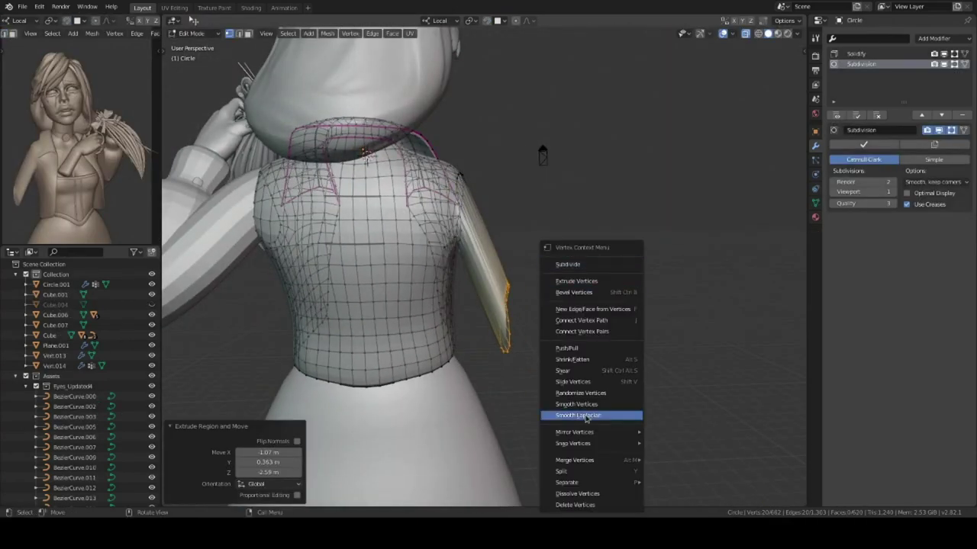
{"action": "left_click", "coordinate": [603, 413]}
{"action": "middle_click_drag", "start_coordinate": [612, 376], "coordinate": [579, 375]}
{"action": "key", "text": "r"}
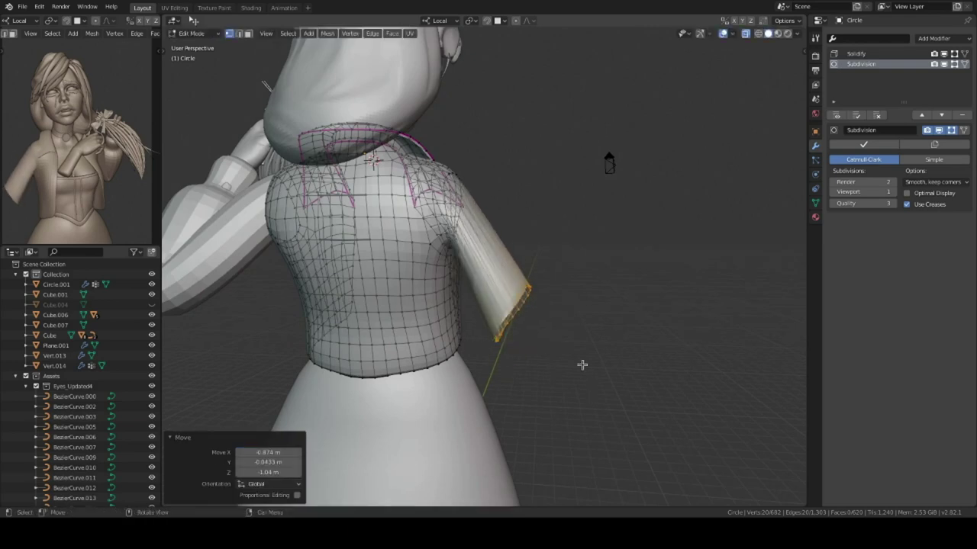
{"action": "scroll", "coordinate": [581, 364], "scroll_direction": "up", "scroll_amount": 2}
{"action": "left_click", "coordinate": [699, 34]}
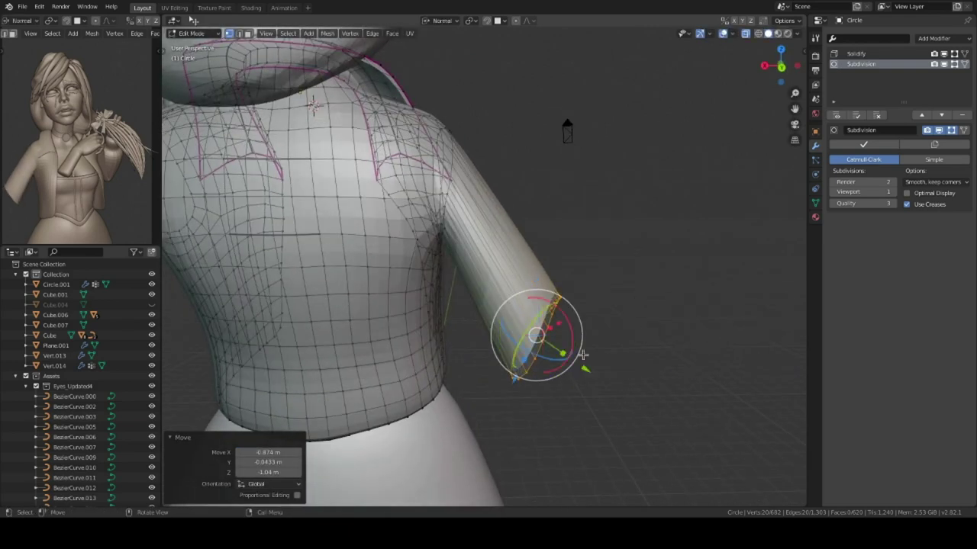
{"action": "key", "text": "s"}
{"action": "key", "text": "z"}
{"action": "left_click", "coordinate": [544, 347]}
{"action": "middle_click_drag", "start_coordinate": [543, 347], "coordinate": [608, 286]}
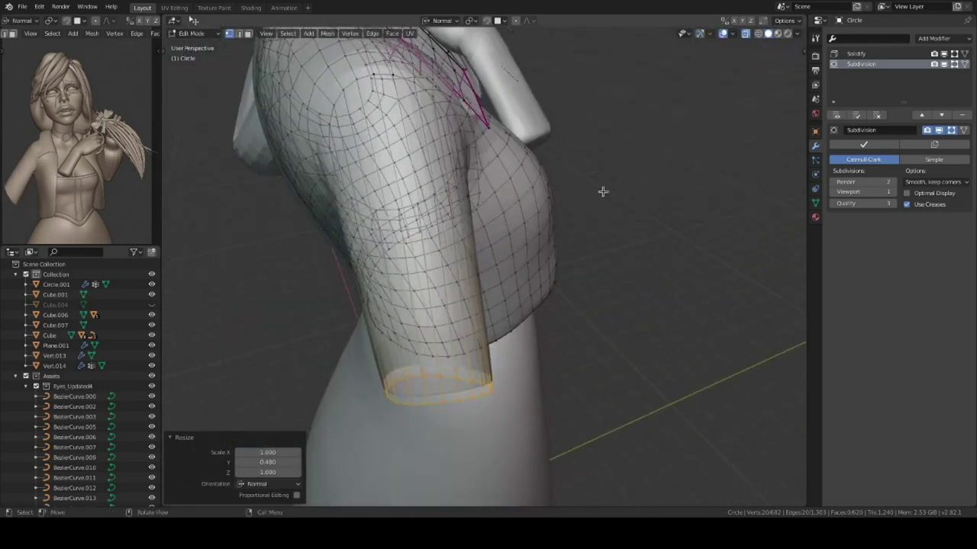
Step: Rotate the sleeve end ring and slide the shoulder edge into place
{"action": "key", "text": "r"}
{"action": "left_click", "coordinate": [608, 285]}
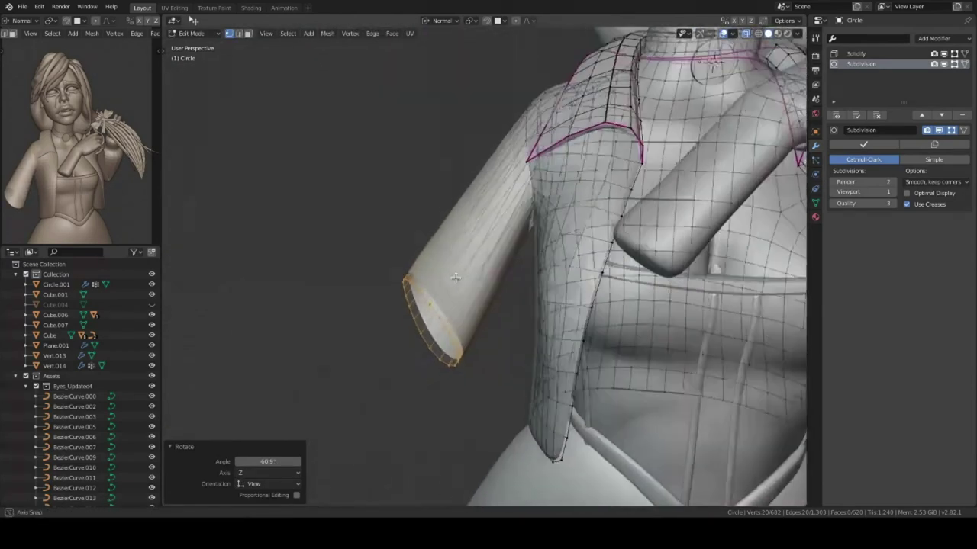
{"action": "mouse_move", "coordinate": [608, 285]}
{"action": "middle_mouse_down"}
{"action": "mouse_move", "coordinate": [568, 386]}
{"action": "mouse_move", "coordinate": [632, 200]}
{"action": "middle_mouse_up"}
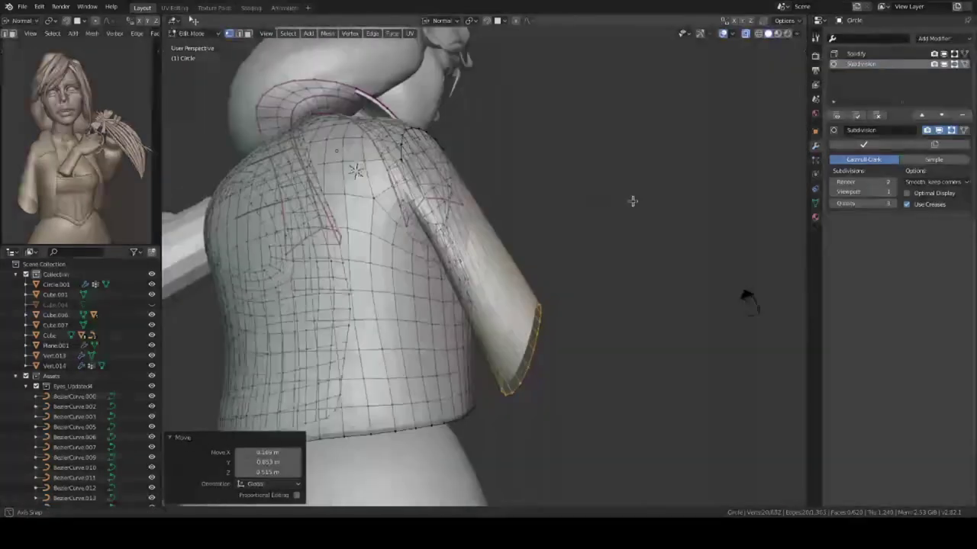
{"action": "scroll", "coordinate": [633, 201], "scroll_direction": "up", "scroll_amount": 5}
{"action": "key", "text": "g"}
{"action": "key", "text": "g"}
{"action": "left_click", "coordinate": [532, 275]}
{"action": "middle_click_drag", "start_coordinate": [532, 275], "coordinate": [556, 289]}
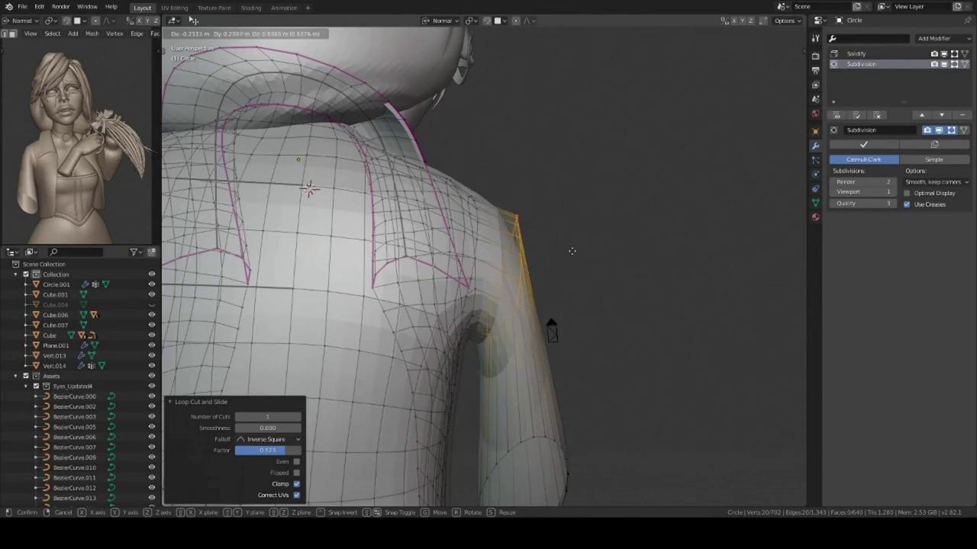
{"action": "mouse_move", "coordinate": [498, 371]}
{"action": "middle_mouse_down"}
{"action": "mouse_move", "coordinate": [487, 373]}
{"action": "mouse_move", "coordinate": [534, 343]}
{"action": "mouse_move", "coordinate": [591, 349]}
{"action": "middle_mouse_up"}
{"action": "left_click", "coordinate": [473, 400]}
Step: Rotate and move the sleeve end loop with connected-only proportional editing, then undo the sleeve
{"action": "left_click", "coordinate": [603, 411], "text": "alt"}
{"action": "key", "text": "r"}
{"action": "left_click", "coordinate": [522, 42]}
{"action": "mouse_move", "coordinate": [523, 42]}
{"action": "middle_mouse_down"}
{"action": "mouse_move", "coordinate": [611, 366]}
{"action": "mouse_move", "coordinate": [511, 364]}
{"action": "mouse_move", "coordinate": [580, 328]}
{"action": "mouse_move", "coordinate": [647, 315]}
{"action": "mouse_move", "coordinate": [603, 258]}
{"action": "mouse_move", "coordinate": [583, 172]}
{"action": "middle_mouse_up"}
{"action": "key", "text": "r"}
{"action": "left_click", "coordinate": [621, 371]}
{"action": "key", "text": "g"}
{"action": "left_click", "coordinate": [610, 336]}
{"action": "key", "text": "ctrl+z"}
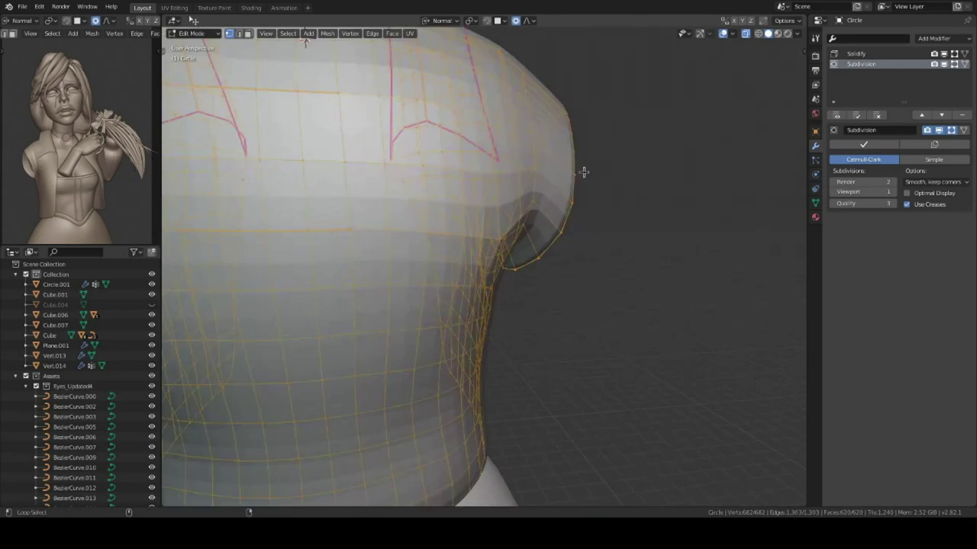
Step: In Local View, dissolve two edge loops running across the jacket's shoulders
{"action": "key", "text": "KP_Divide"}
{"action": "mouse_move", "coordinate": [698, 295]}
{"action": "middle_mouse_down"}
{"action": "mouse_move", "coordinate": [452, 266]}
{"action": "mouse_move", "coordinate": [447, 229]}
{"action": "middle_mouse_up"}
{"action": "left_click", "coordinate": [448, 230], "text": "alt"}
{"action": "middle_click_drag", "start_coordinate": [459, 266], "coordinate": [504, 231]}
{"action": "left_click", "coordinate": [505, 231], "text": "alt+shift"}
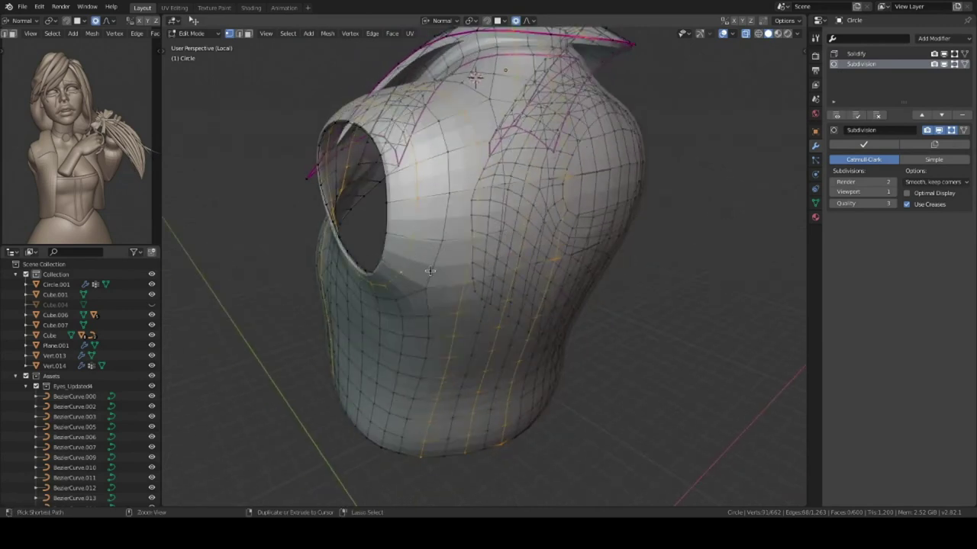
{"action": "key", "text": "ctrl+x"}
Step: Dissolve another edge loop and a vertical loop on the jacket, then inspect the result
{"action": "middle_click_drag", "start_coordinate": [407, 251], "coordinate": [456, 272]}
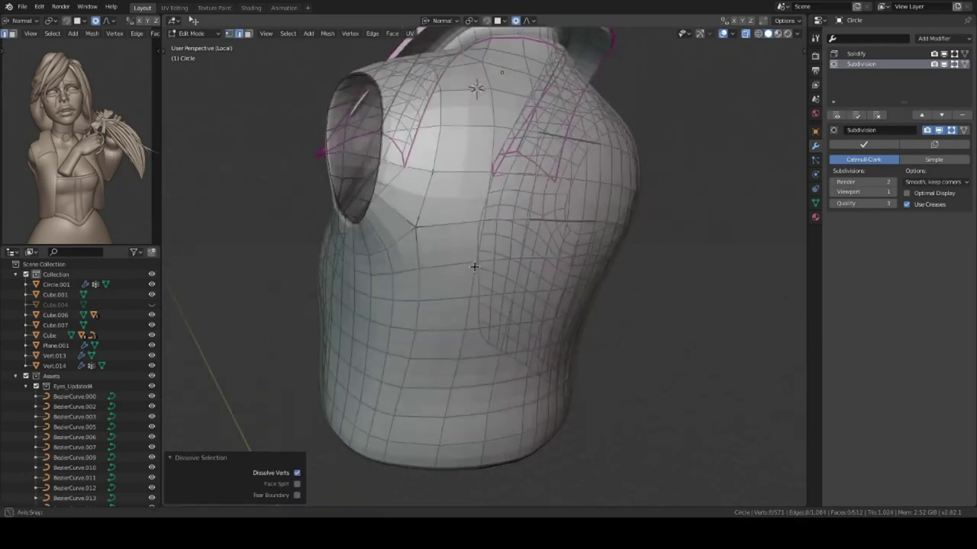
{"action": "mouse_move", "coordinate": [414, 417]}
{"action": "middle_mouse_down"}
{"action": "mouse_move", "coordinate": [476, 356]}
{"action": "mouse_move", "coordinate": [375, 399]}
{"action": "mouse_move", "coordinate": [435, 392]}
{"action": "mouse_move", "coordinate": [449, 378]}
{"action": "mouse_move", "coordinate": [414, 328]}
{"action": "mouse_move", "coordinate": [447, 338]}
{"action": "mouse_move", "coordinate": [543, 292]}
{"action": "mouse_move", "coordinate": [390, 320]}
{"action": "middle_mouse_up"}
{"action": "left_click", "coordinate": [374, 399], "text": "alt"}
{"action": "left_click", "coordinate": [447, 338], "text": "alt"}
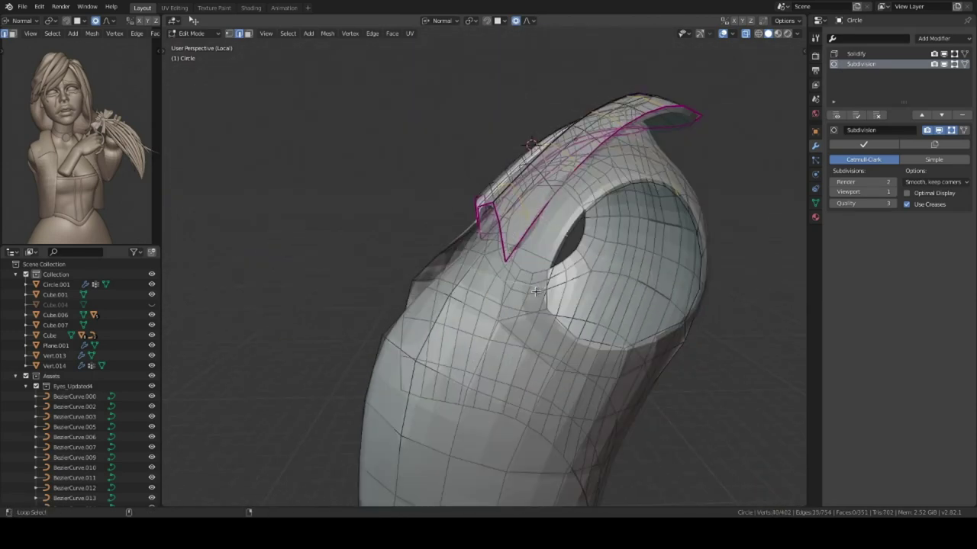
{"action": "key", "text": "ctrl+x"}
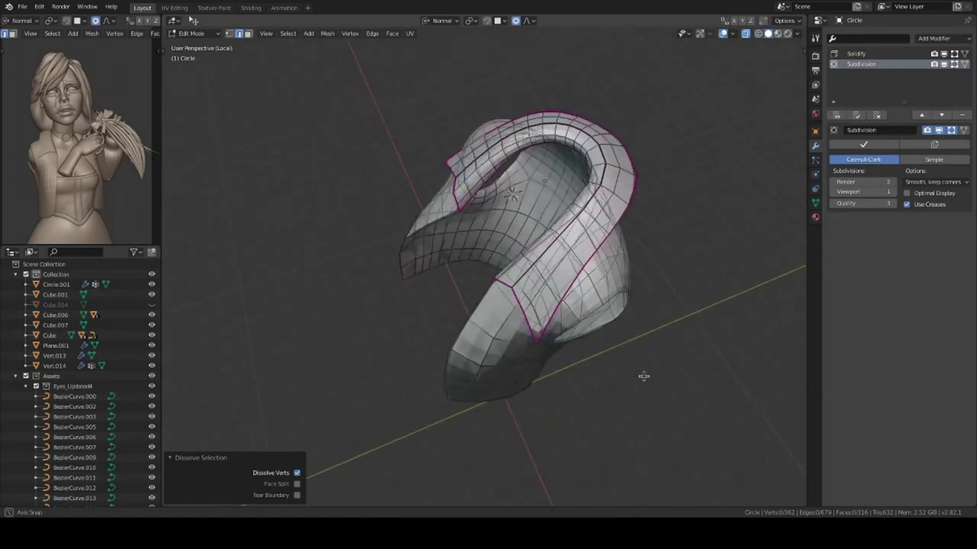
{"action": "middle_click_drag", "start_coordinate": [683, 288], "coordinate": [464, 373]}
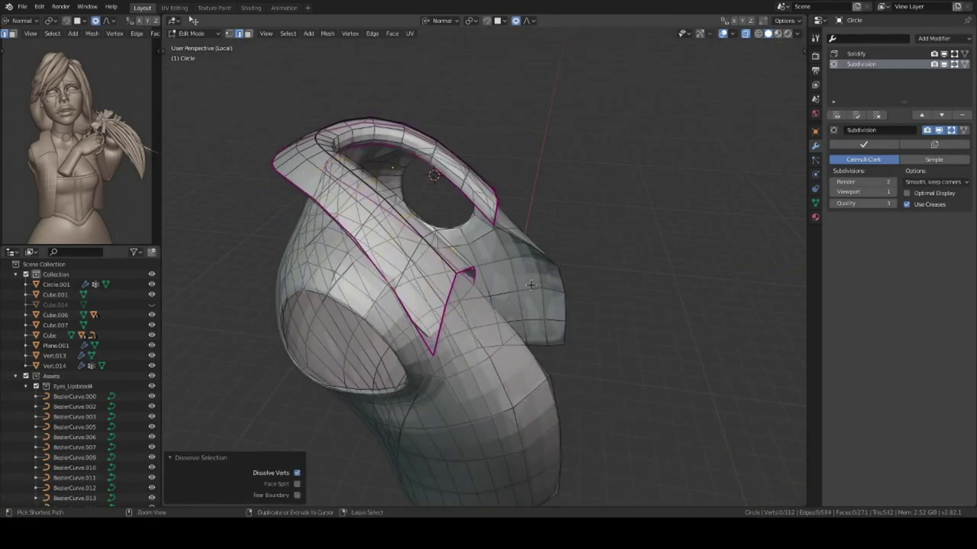
{"action": "mouse_move", "coordinate": [530, 284]}
{"action": "middle_mouse_down"}
{"action": "mouse_move", "coordinate": [555, 338]}
{"action": "mouse_move", "coordinate": [534, 321]}
{"action": "mouse_move", "coordinate": [519, 291]}
{"action": "mouse_move", "coordinate": [601, 353]}
{"action": "middle_mouse_up"}
Step: Dissolve one more jacket edge loop and return to the full character view
{"action": "key", "text": "ctrl+x"}
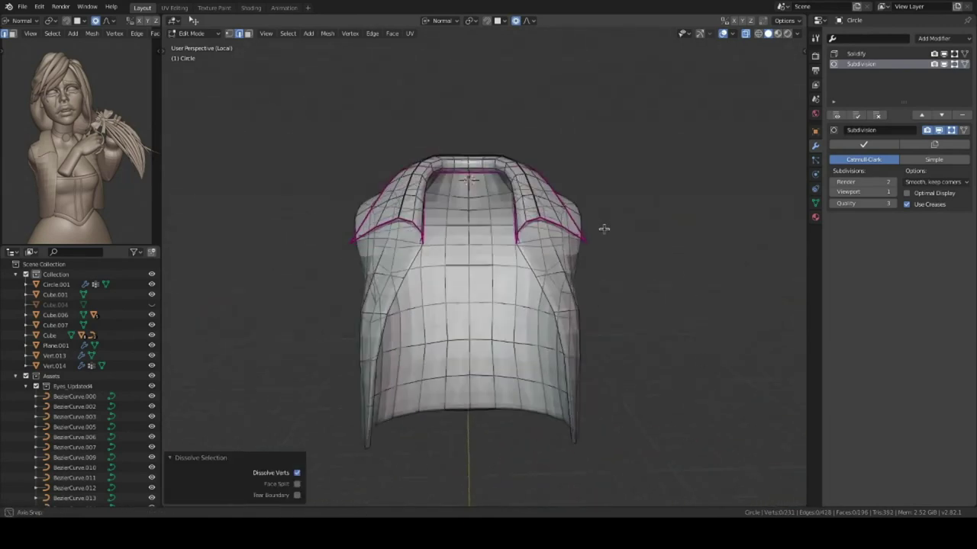
{"action": "key", "text": "KP_Divide"}
{"action": "mouse_move", "coordinate": [604, 228]}
{"action": "middle_mouse_down"}
{"action": "mouse_move", "coordinate": [552, 275]}
{"action": "mouse_move", "coordinate": [641, 295]}
{"action": "mouse_move", "coordinate": [606, 270]}
{"action": "mouse_move", "coordinate": [541, 265]}
{"action": "mouse_move", "coordinate": [544, 307]}
{"action": "mouse_move", "coordinate": [557, 252]}
{"action": "mouse_move", "coordinate": [497, 239]}
{"action": "middle_mouse_up"}
{"action": "key", "text": "a"}
Step: Extrude the shoulder edge down into a new sleeve and try scaling its end along Z
{"action": "left_click", "coordinate": [497, 239], "text": "alt"}
{"action": "key", "text": "r"}
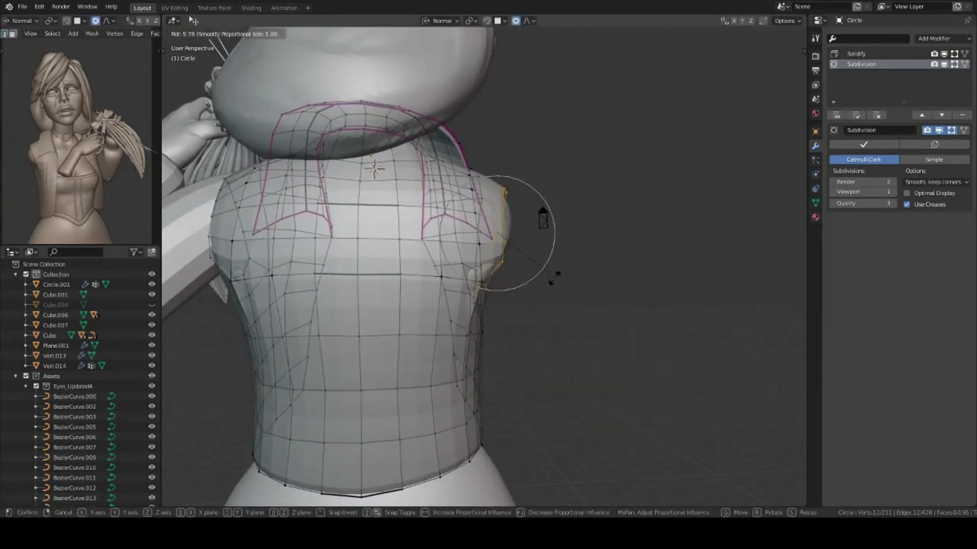
{"action": "key", "text": "e"}
{"action": "left_click", "coordinate": [582, 368]}
{"action": "mouse_move", "coordinate": [582, 368]}
{"action": "middle_mouse_down"}
{"action": "mouse_move", "coordinate": [534, 366]}
{"action": "mouse_move", "coordinate": [583, 368]}
{"action": "middle_mouse_up"}
{"action": "key", "text": "Escape"}
{"action": "key", "text": "ctrl+z"}
{"action": "middle_click_drag", "start_coordinate": [585, 408], "coordinate": [554, 402]}
{"action": "key", "text": "s"}
{"action": "key", "text": "z"}
{"action": "key", "text": "z"}
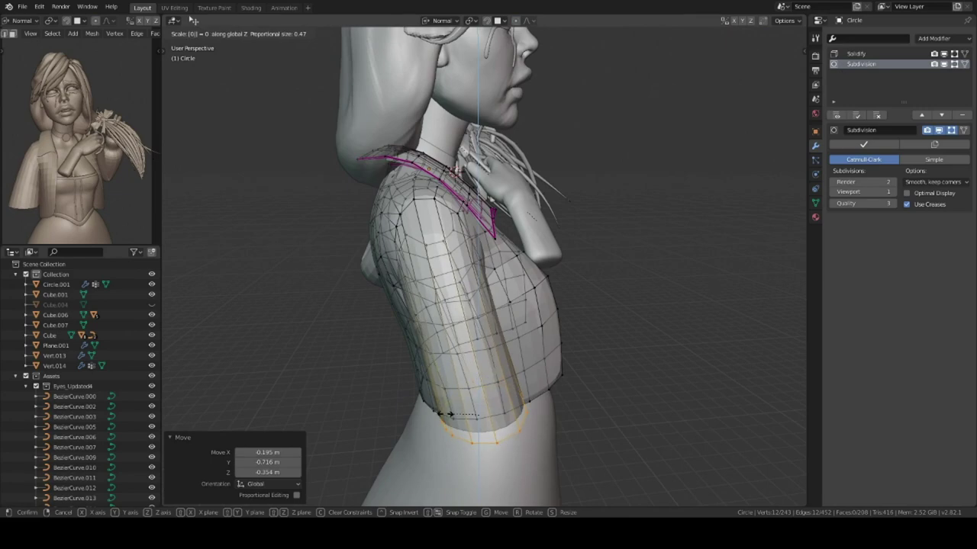
Step: Rotate and reposition the sleeve's end edge
{"action": "key", "text": "Escape"}
{"action": "key", "text": "r"}
{"action": "left_click", "coordinate": [606, 366]}
{"action": "middle_click_drag", "start_coordinate": [606, 367], "coordinate": [522, 355]}
{"action": "left_click", "coordinate": [593, 328]}
{"action": "middle_click_drag", "start_coordinate": [593, 328], "coordinate": [500, 191]}
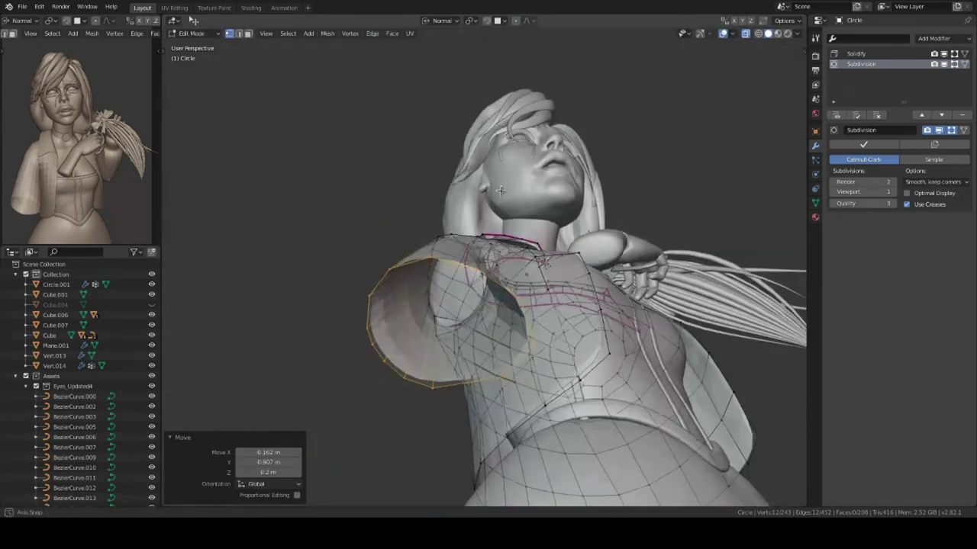
{"action": "mouse_move", "coordinate": [578, 29]}
{"action": "middle_mouse_down"}
{"action": "mouse_move", "coordinate": [534, 170]}
{"action": "mouse_move", "coordinate": [419, 288]}
{"action": "mouse_move", "coordinate": [489, 320]}
{"action": "middle_mouse_up"}
Step: Smooth the sleeve edge vertices and re-angle the sleeve with two rotations
{"action": "right_click", "coordinate": [534, 170]}
{"action": "left_click", "coordinate": [534, 170]}
{"action": "key", "text": "r"}
{"action": "left_click", "coordinate": [560, 340]}
{"action": "mouse_move", "coordinate": [560, 341]}
{"action": "middle_mouse_down"}
{"action": "mouse_move", "coordinate": [556, 277]}
{"action": "mouse_move", "coordinate": [563, 345]}
{"action": "middle_mouse_up"}
{"action": "key", "text": "r"}
{"action": "left_click", "coordinate": [580, 305]}
Step: Rotate the bottom sleeve edge loop by 20 degrees, then adjust it with proportional falloff
{"action": "left_click", "coordinate": [561, 340], "text": "alt"}
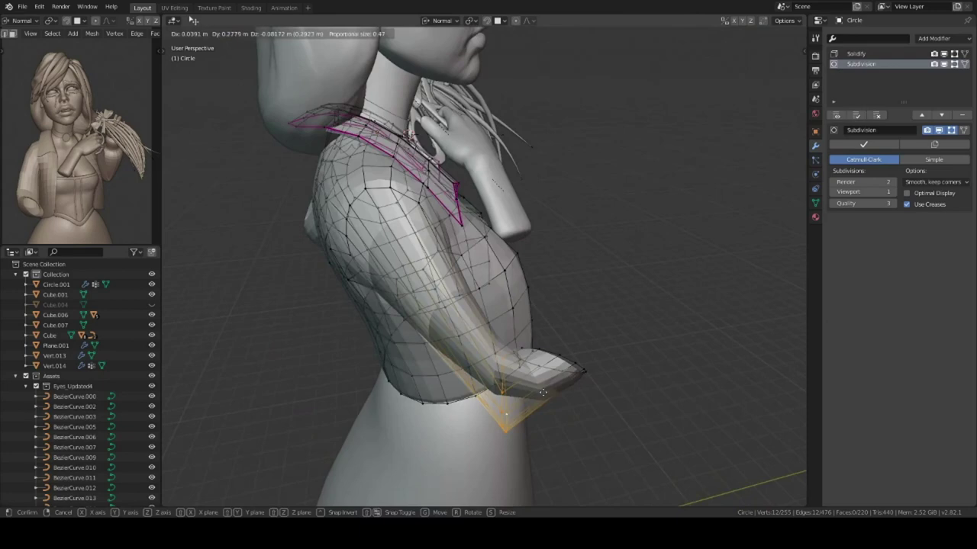
{"action": "type", "text": "r20"}
{"action": "key", "text": "Return"}
{"action": "mouse_move", "coordinate": [575, 201]}
{"action": "middle_mouse_down"}
{"action": "mouse_move", "coordinate": [606, 296]}
{"action": "mouse_move", "coordinate": [612, 241]}
{"action": "middle_mouse_up"}
{"action": "key", "text": "r"}
{"action": "mouse_move", "coordinate": [577, 269]}
{"action": "middle_mouse_down"}
{"action": "mouse_move", "coordinate": [610, 353]}
{"action": "mouse_move", "coordinate": [530, 245]}
{"action": "mouse_move", "coordinate": [562, 81]}
{"action": "mouse_move", "coordinate": [526, 357]}
{"action": "middle_mouse_up"}
{"action": "key", "text": "alt+a"}
Step: Move two edge loops on the jacket torso to refine its shape
{"action": "left_click", "coordinate": [503, 340], "text": "alt"}
{"action": "key", "text": "g"}
{"action": "left_click", "coordinate": [519, 320]}
{"action": "mouse_move", "coordinate": [519, 320]}
{"action": "middle_mouse_down"}
{"action": "mouse_move", "coordinate": [537, 175]}
{"action": "mouse_move", "coordinate": [568, 221]}
{"action": "mouse_move", "coordinate": [541, 297]}
{"action": "mouse_move", "coordinate": [543, 258]}
{"action": "mouse_move", "coordinate": [565, 225]}
{"action": "middle_mouse_up"}
{"action": "left_click", "coordinate": [562, 199], "text": "alt"}
{"action": "key", "text": "g"}
{"action": "left_click", "coordinate": [571, 234]}
{"action": "left_click", "coordinate": [603, 204]}
{"action": "key", "text": "alt+a"}
{"action": "left_click", "coordinate": [540, 315]}
Step: Add a Shrinkwrap modifier targeting Cube.006, limited to vertex group Group.001
{"action": "left_click", "coordinate": [933, 38]}
{"action": "left_click", "coordinate": [839, 157]}
{"action": "left_click", "coordinate": [892, 171]}
{"action": "left_click", "coordinate": [583, 173]}
{"action": "middle_click_drag", "start_coordinate": [584, 173], "coordinate": [595, 229]}
{"action": "left_click", "coordinate": [929, 171]}
{"action": "left_click", "coordinate": [929, 187]}
Step: Re-enter Edit Mode and select the vertices at the sleeve's lower tip
{"action": "key", "text": "Tab"}
{"action": "mouse_move", "coordinate": [597, 361]}
{"action": "middle_mouse_down"}
{"action": "mouse_move", "coordinate": [555, 296]}
{"action": "mouse_move", "coordinate": [531, 229]}
{"action": "middle_mouse_up"}
{"action": "key", "text": "Tab"}
{"action": "scroll", "coordinate": [531, 228], "scroll_direction": "up", "scroll_amount": 3}
{"action": "middle_click_drag", "start_coordinate": [679, 308], "coordinate": [543, 304]}
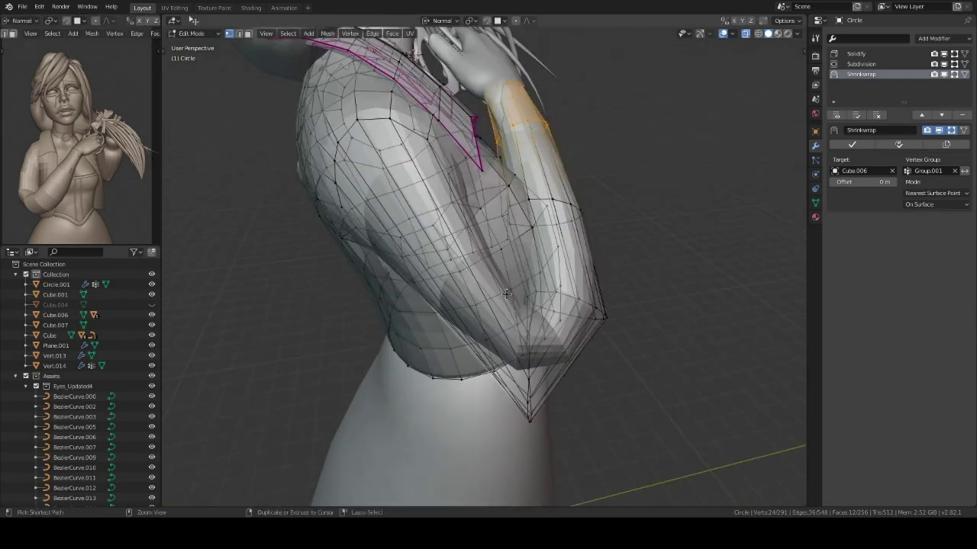
{"action": "left_click", "coordinate": [530, 368]}
{"action": "middle_click_drag", "start_coordinate": [530, 367], "coordinate": [534, 373]}
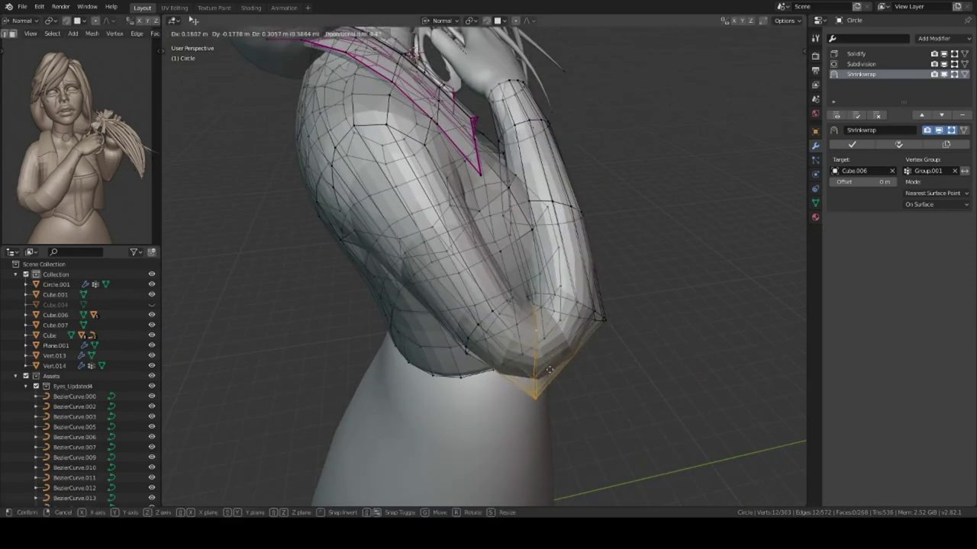
Step: Move and rotate the sleeve tip upward with soft falloff so it wraps the forearm
{"action": "key", "text": "r"}
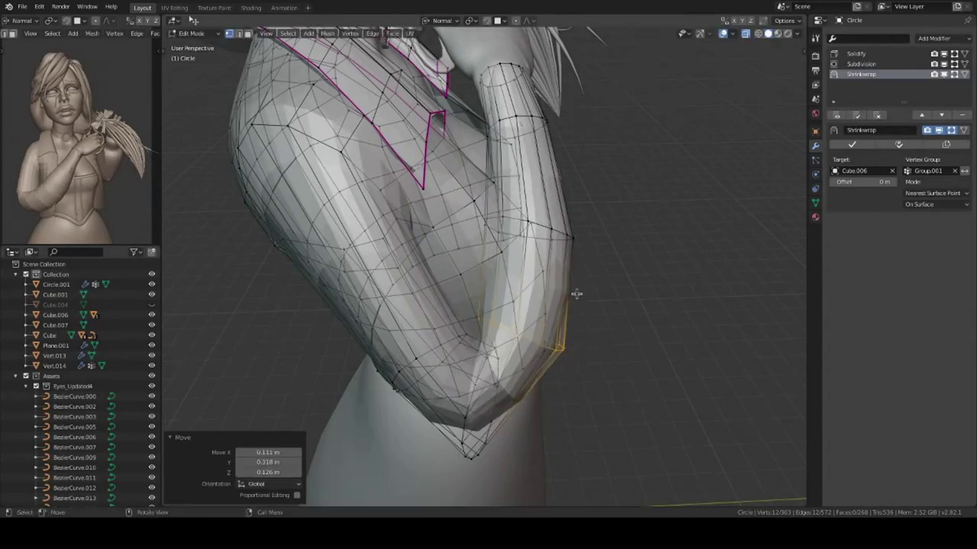
{"action": "key", "text": "g"}
{"action": "left_click", "coordinate": [606, 231]}
{"action": "key", "text": "g"}
{"action": "left_click", "coordinate": [642, 332]}
{"action": "mouse_move", "coordinate": [641, 332]}
{"action": "middle_mouse_down"}
{"action": "mouse_move", "coordinate": [549, 266]}
{"action": "mouse_move", "coordinate": [496, 355]}
{"action": "middle_mouse_up"}
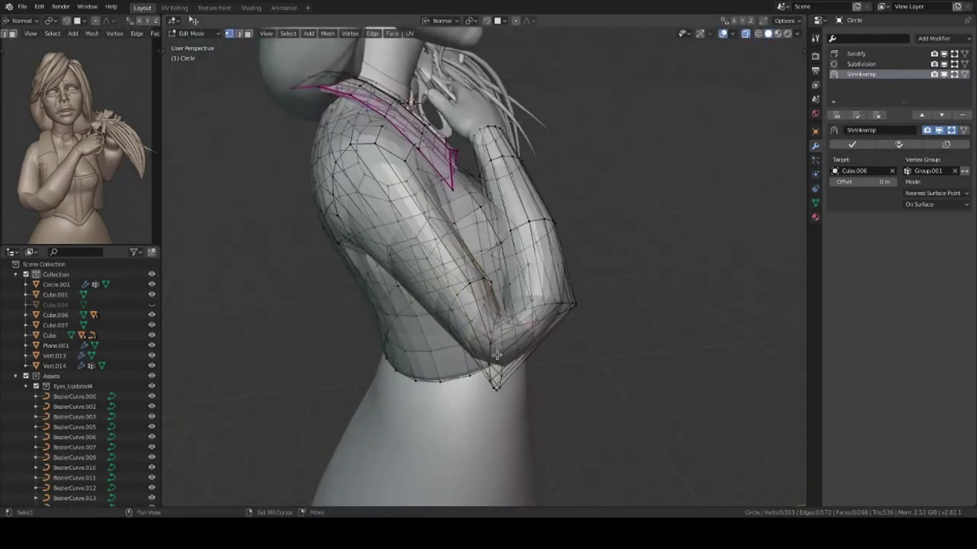
{"action": "key", "text": "r"}
{"action": "left_click", "coordinate": [588, 338]}
{"action": "mouse_move", "coordinate": [588, 338]}
{"action": "middle_mouse_down"}
{"action": "mouse_move", "coordinate": [524, 369]}
{"action": "mouse_move", "coordinate": [571, 216]}
{"action": "middle_mouse_up"}
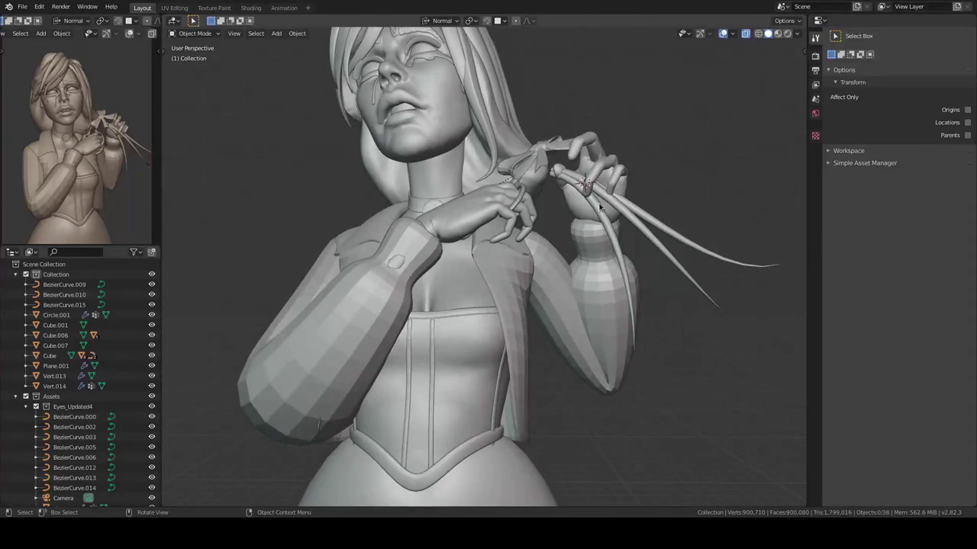
Step: Give the round cube level 2 subdivision and sculpt it into a tapered hair lock
{"action": "middle_click_drag", "start_coordinate": [578, 217], "coordinate": [629, 243]}
{"action": "key", "text": "ctrl+2"}
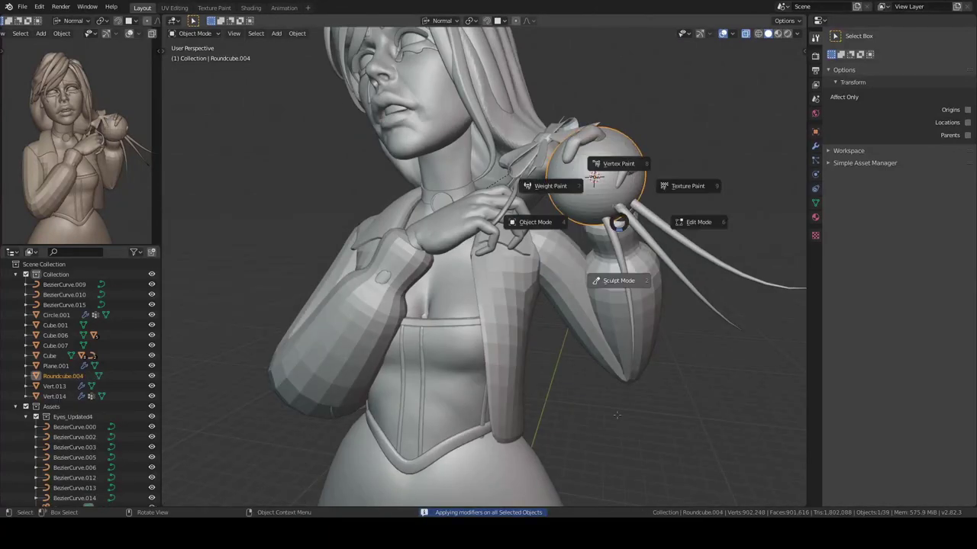
{"action": "left_click", "coordinate": [617, 280]}
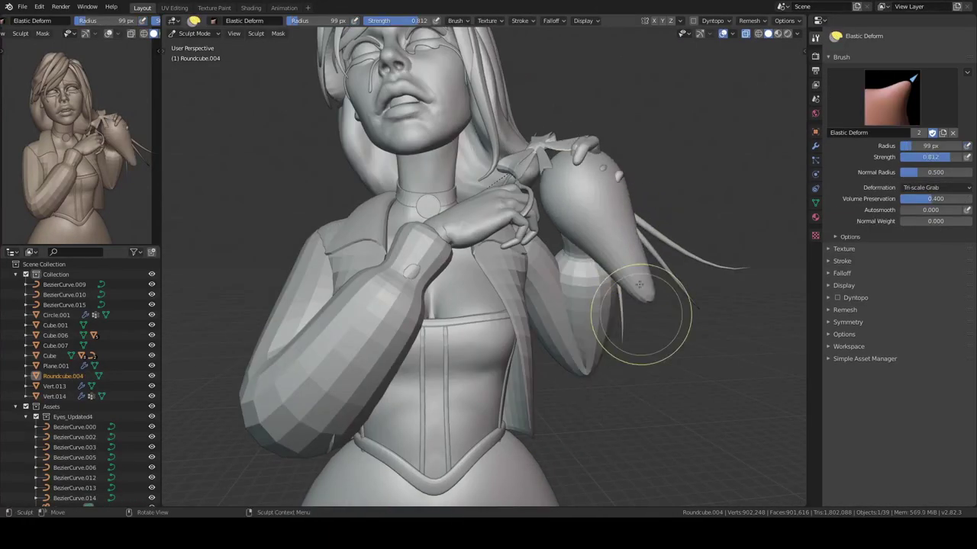
{"action": "middle_click_drag", "start_coordinate": [635, 273], "coordinate": [539, 167]}
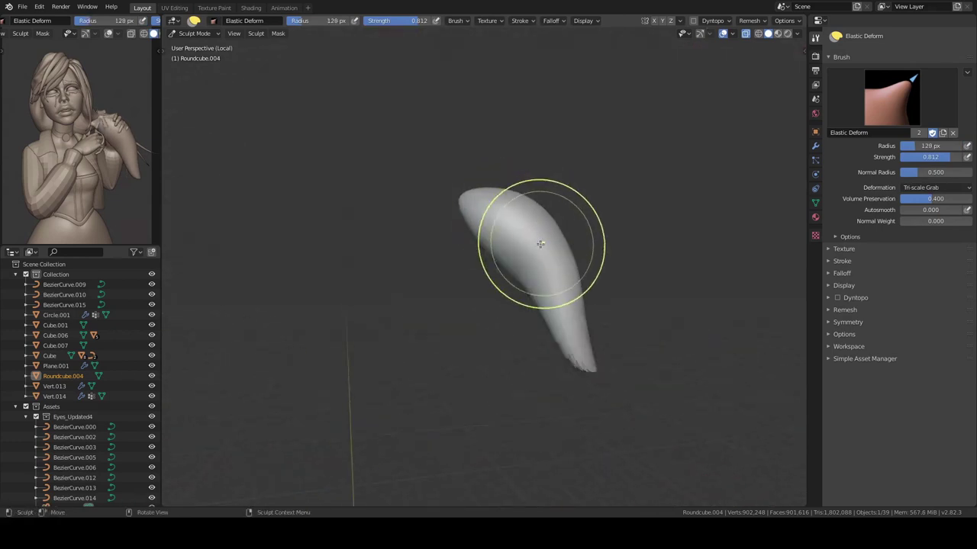
{"action": "key", "text": "KP_Divide"}
{"action": "mouse_move", "coordinate": [540, 244]}
{"action": "middle_mouse_down"}
{"action": "mouse_move", "coordinate": [537, 174]}
{"action": "mouse_move", "coordinate": [547, 369]}
{"action": "mouse_move", "coordinate": [524, 297]}
{"action": "mouse_move", "coordinate": [599, 207]}
{"action": "mouse_move", "coordinate": [572, 359]}
{"action": "mouse_move", "coordinate": [644, 295]}
{"action": "middle_mouse_up"}
Step: Isolate Roundcube.004 in local view and refine the hair lock with the Draw brush
{"action": "key", "text": "ctrl+Tab"}
{"action": "key", "text": "ctrl+Tab"}
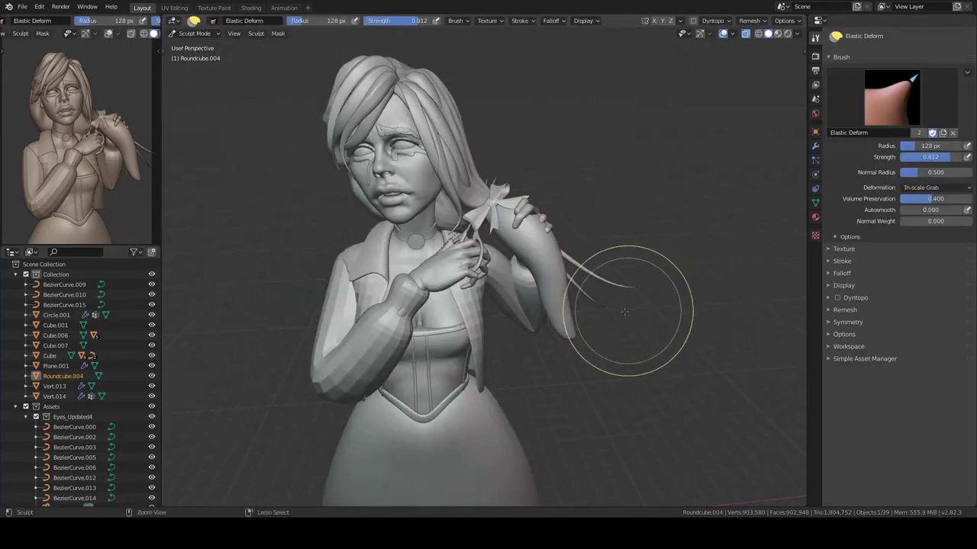
{"action": "key", "text": "KP_Divide"}
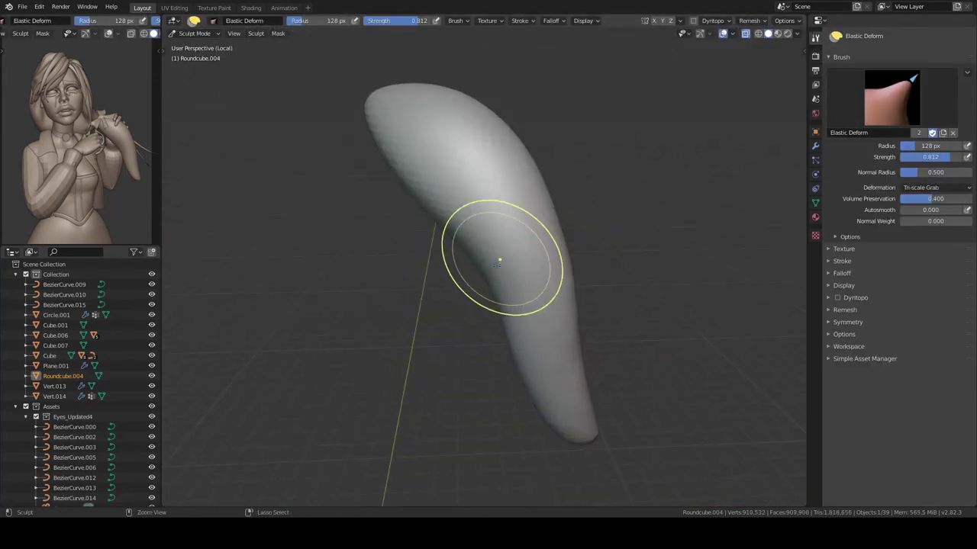
{"action": "key", "text": "shift+space"}
{"action": "key", "text": "x"}
{"action": "key", "text": "KP_Divide"}
{"action": "middle_click_drag", "start_coordinate": [551, 246], "coordinate": [552, 275]}
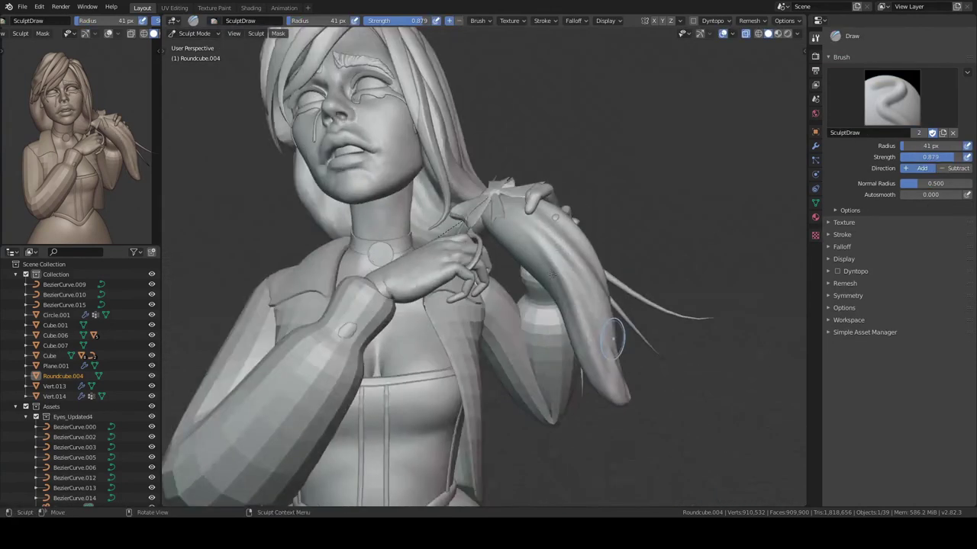
{"action": "key", "text": "KP_Divide"}
{"action": "middle_click_drag", "start_coordinate": [551, 275], "coordinate": [515, 320]}
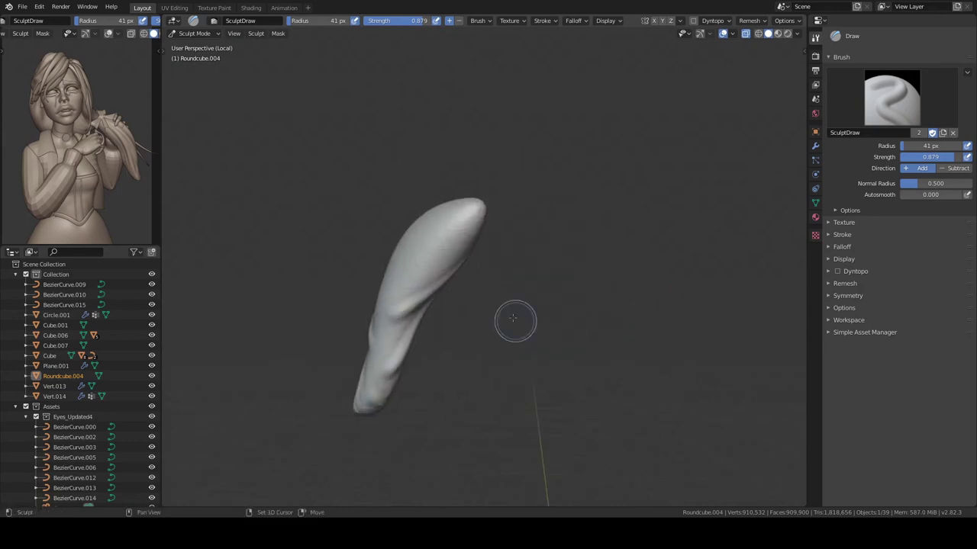
{"action": "mouse_move", "coordinate": [696, 299]}
{"action": "middle_mouse_down"}
{"action": "mouse_move", "coordinate": [697, 229]}
{"action": "mouse_move", "coordinate": [740, 316]}
{"action": "middle_mouse_up"}
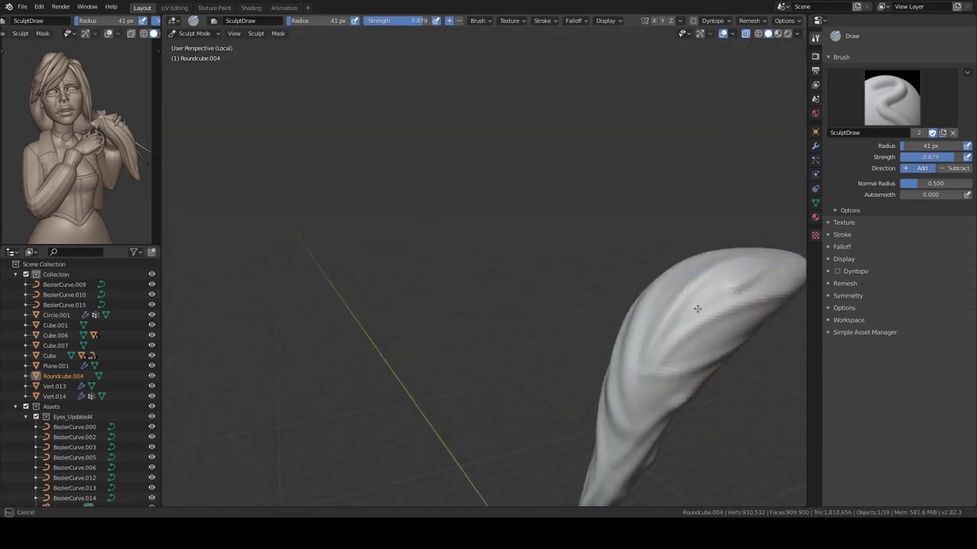
{"action": "key", "text": "KP_Divide"}
{"action": "mouse_move", "coordinate": [565, 294]}
{"action": "middle_mouse_down"}
{"action": "mouse_move", "coordinate": [488, 290]}
{"action": "mouse_move", "coordinate": [590, 283]}
{"action": "mouse_move", "coordinate": [563, 328]}
{"action": "middle_mouse_up"}
Step: Duplicate hair strand BezierCurve.010 as BezierCurve.016 and place it beside the lock
{"action": "key", "text": "ctrl+Tab"}
{"action": "left_click", "coordinate": [589, 282]}
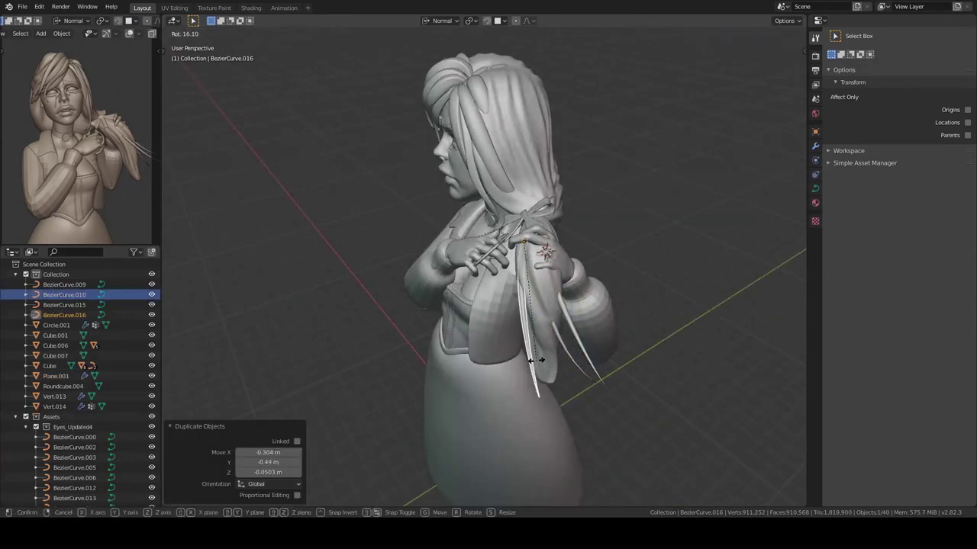
{"action": "left_click", "coordinate": [536, 360]}
{"action": "middle_click_drag", "start_coordinate": [536, 360], "coordinate": [536, 306]}
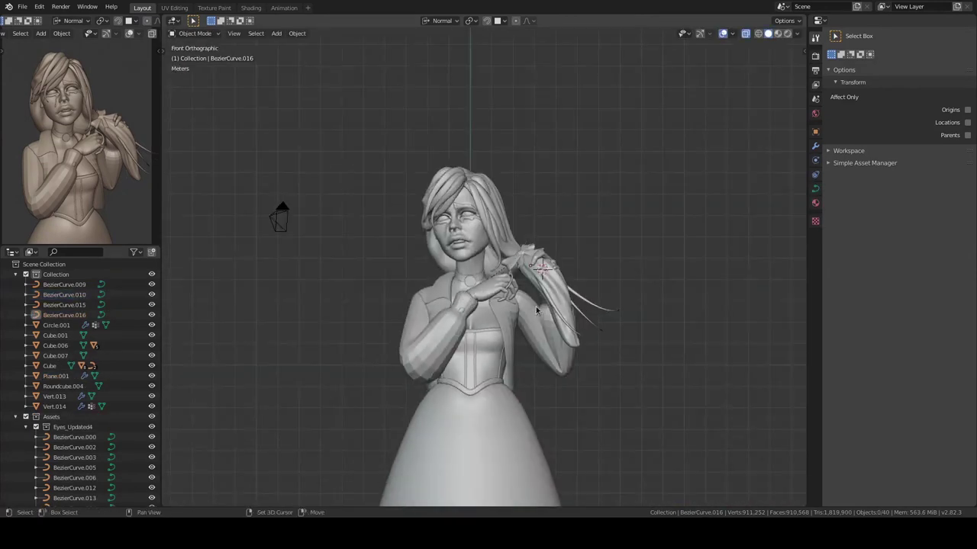
Step: Select the head mesh, enter Sculpt Mode and adjust the brush strength
{"action": "left_click", "coordinate": [535, 306]}
{"action": "scroll", "coordinate": [606, 255], "scroll_direction": "up", "scroll_amount": 5}
{"action": "key", "text": "ctrl+Tab"}
{"action": "left_click", "coordinate": [602, 310]}
{"action": "mouse_move", "coordinate": [602, 309]}
{"action": "middle_mouse_down"}
{"action": "mouse_move", "coordinate": [508, 272]}
{"action": "mouse_move", "coordinate": [571, 239]}
{"action": "mouse_move", "coordinate": [559, 260]}
{"action": "middle_mouse_up"}
{"action": "key", "text": "shift+f"}
Step: Isolate the Cube.001 torso in front view and enter Sculpt Mode
{"action": "key", "text": "c"}
{"action": "key", "text": "ctrl+Tab"}
{"action": "left_click", "coordinate": [559, 259]}
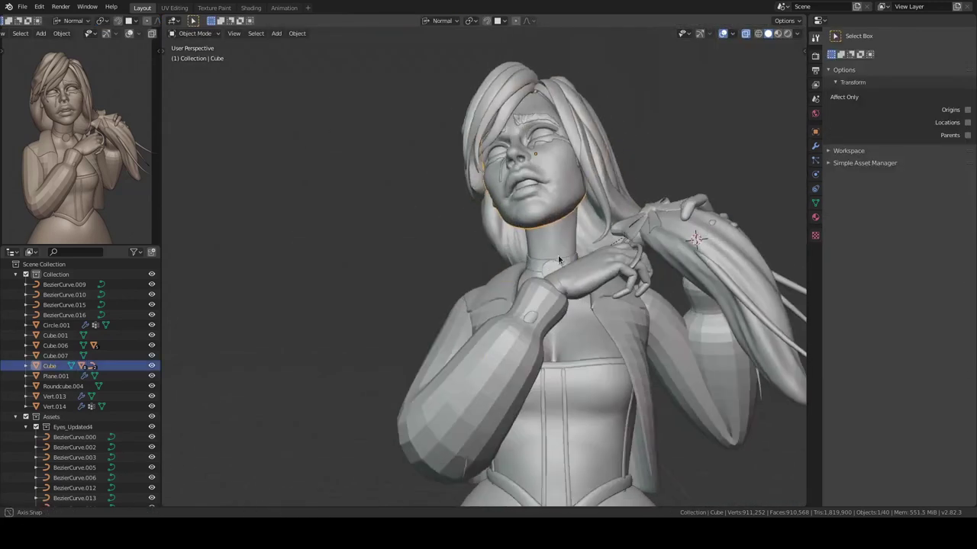
{"action": "left_click", "coordinate": [558, 259]}
{"action": "key", "text": "KP_Divide"}
{"action": "key", "text": "KP_1"}
{"action": "key", "text": "ctrl+Tab"}
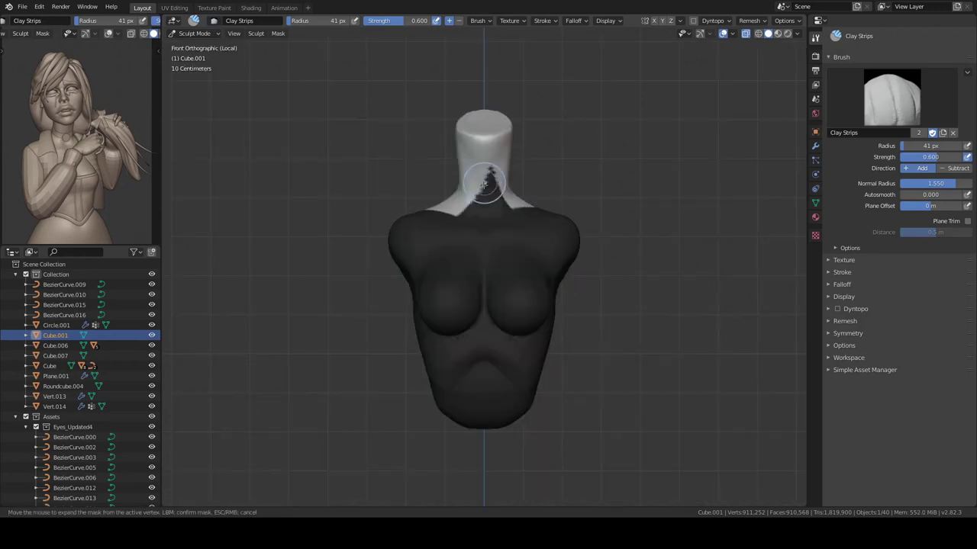
Step: Mask the body with a larger brush, leaving the neck unmasked
{"action": "middle_click_drag", "start_coordinate": [479, 111], "coordinate": [344, 242]}
{"action": "key", "text": "f"}
{"action": "left_click", "coordinate": [484, 283]}
{"action": "mouse_move", "coordinate": [483, 283]}
{"action": "middle_mouse_down"}
{"action": "mouse_move", "coordinate": [441, 315]}
{"action": "mouse_move", "coordinate": [661, 305]}
{"action": "middle_mouse_up"}
{"action": "key", "text": "a"}
{"action": "mouse_move", "coordinate": [700, 272]}
{"action": "middle_mouse_down"}
{"action": "mouse_move", "coordinate": [696, 237]}
{"action": "mouse_move", "coordinate": [594, 267]}
{"action": "middle_mouse_up"}
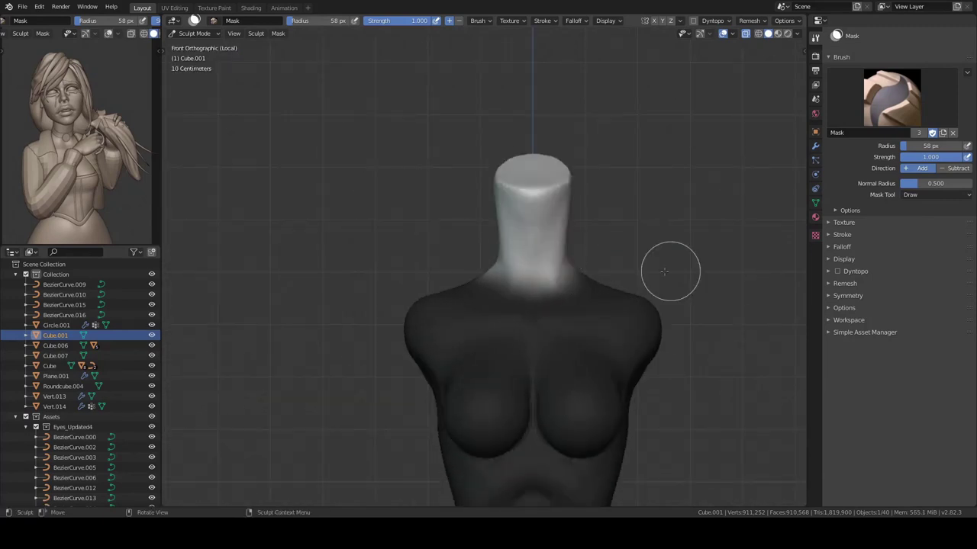
Step: Bend the free neck with the Pose brush to sit under the tilted head, then return to Object Mode
{"action": "key", "text": "shift+space"}
{"action": "left_click", "coordinate": [594, 201]}
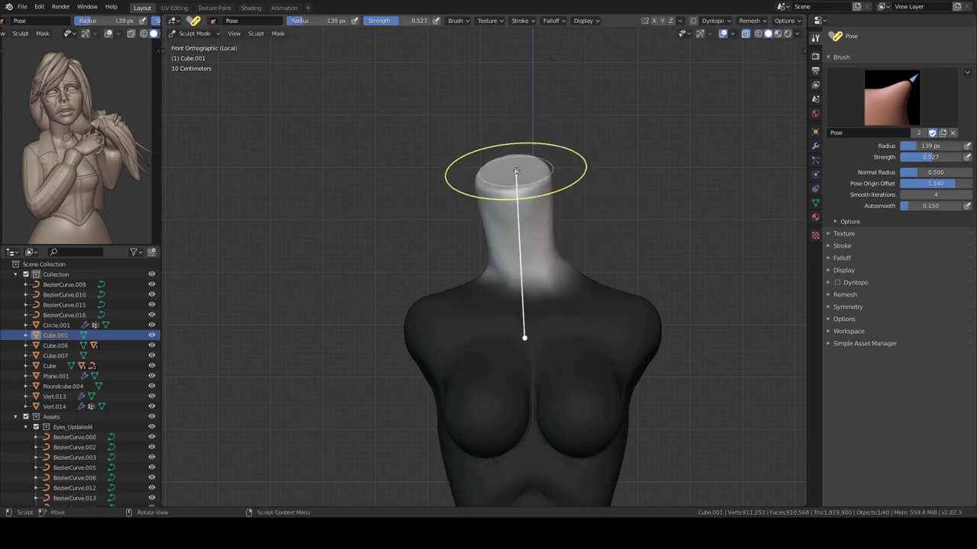
{"action": "key", "text": "KP_Divide"}
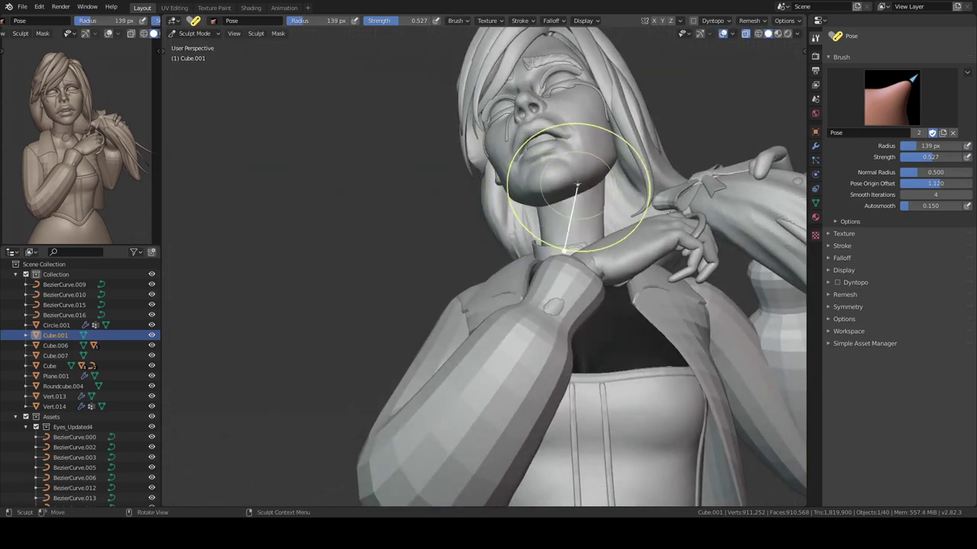
{"action": "key", "text": "KP_Divide"}
{"action": "mouse_move", "coordinate": [552, 153]}
{"action": "middle_mouse_down"}
{"action": "mouse_move", "coordinate": [436, 104]}
{"action": "mouse_move", "coordinate": [434, 116]}
{"action": "middle_mouse_up"}
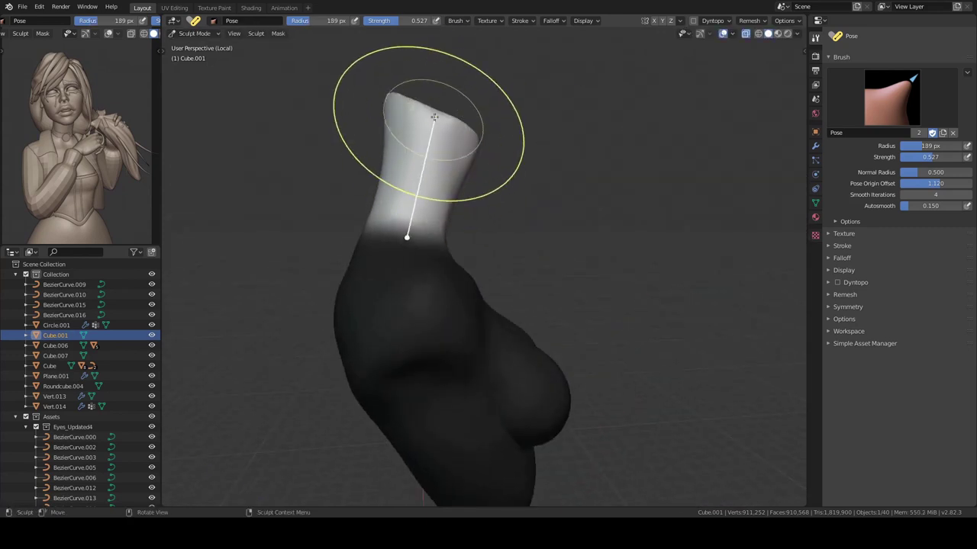
{"action": "key", "text": "ctrl+z"}
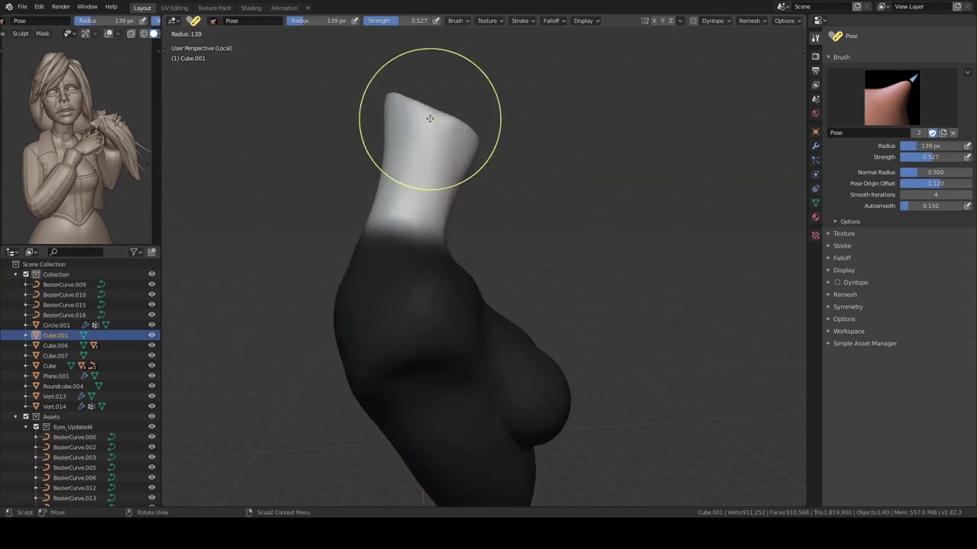
{"action": "key", "text": "KP_1"}
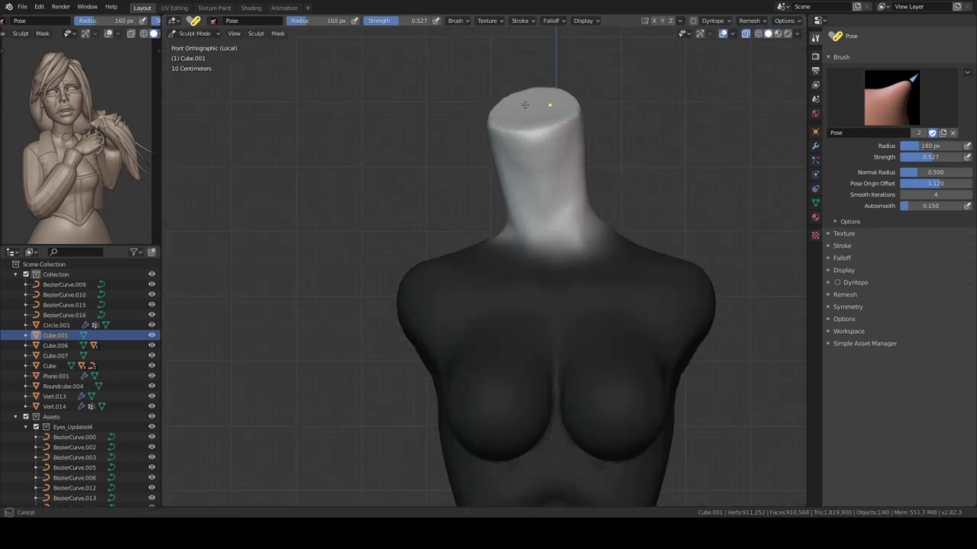
{"action": "key", "text": "KP_Divide"}
{"action": "middle_click_drag", "start_coordinate": [550, 98], "coordinate": [572, 180]}
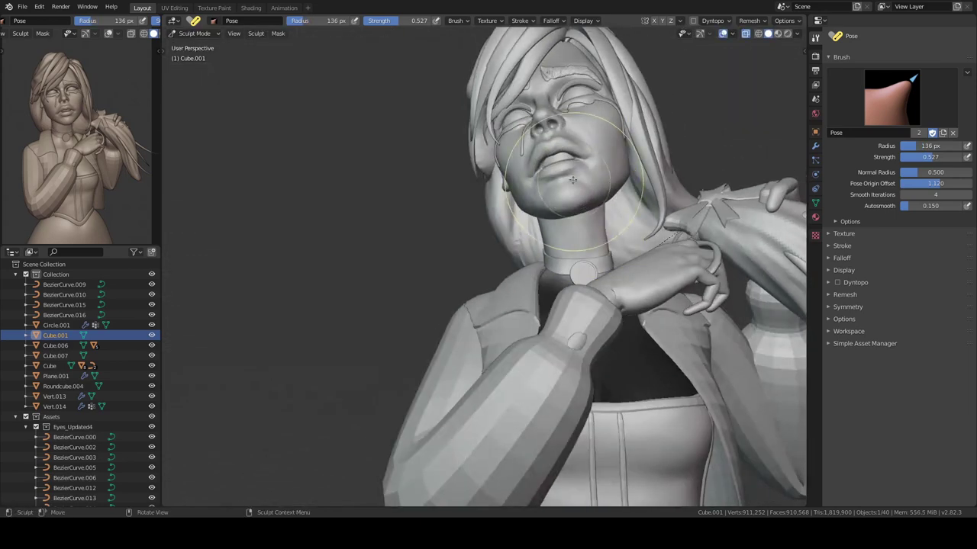
{"action": "mouse_move", "coordinate": [584, 262]}
{"action": "middle_mouse_down"}
{"action": "mouse_move", "coordinate": [665, 277]}
{"action": "mouse_move", "coordinate": [625, 267]}
{"action": "mouse_move", "coordinate": [546, 302]}
{"action": "middle_mouse_up"}
{"action": "key", "text": "ctrl+Tab"}
Step: Parent the selected hair strand curves to the head
{"action": "left_click", "coordinate": [625, 266]}
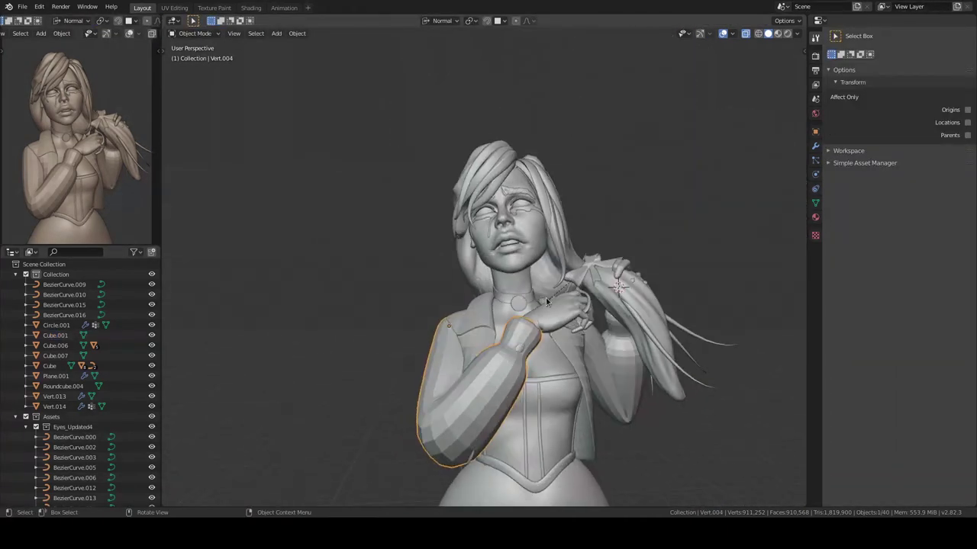
{"action": "key", "text": "Escape"}
{"action": "left_click", "coordinate": [512, 124]}
{"action": "middle_click_drag", "start_coordinate": [512, 124], "coordinate": [499, 244]}
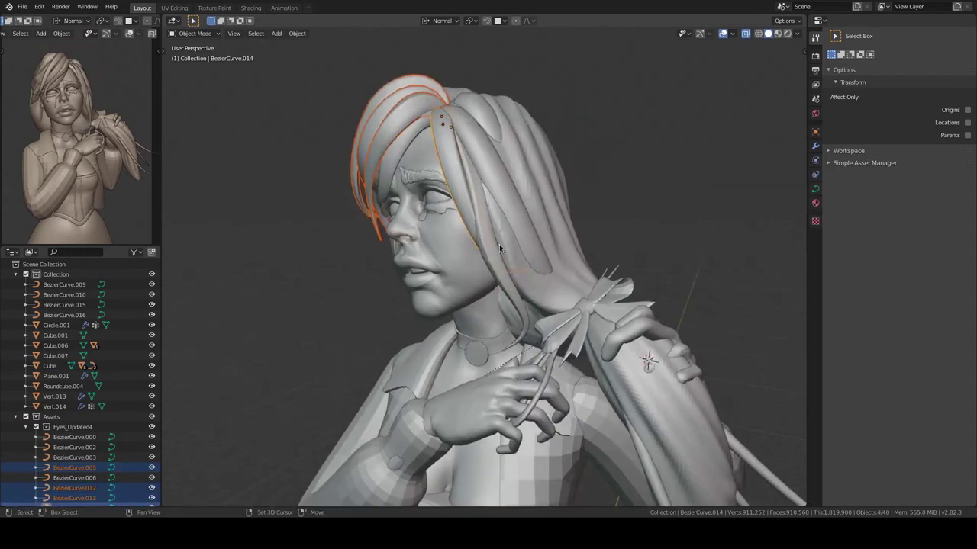
{"action": "scroll", "coordinate": [499, 244], "scroll_direction": "down", "scroll_amount": 3}
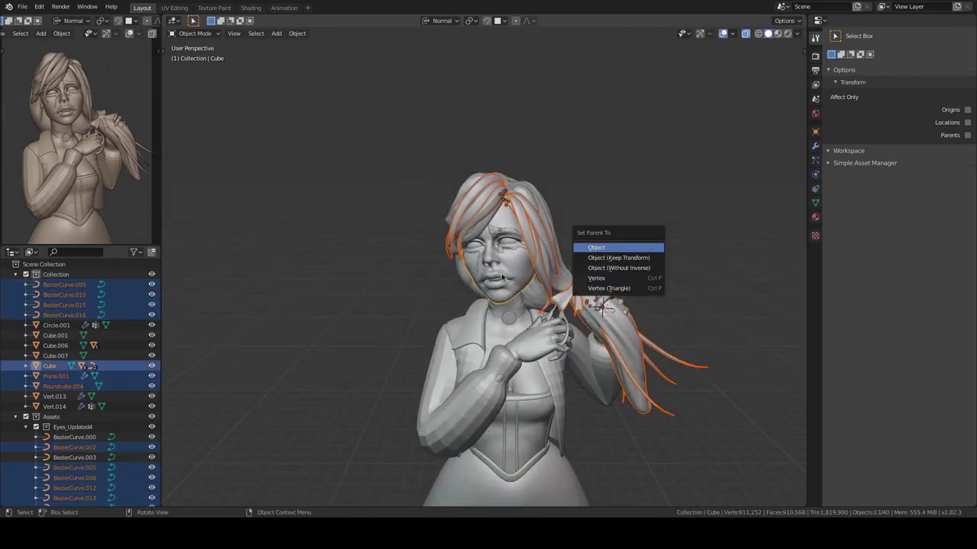
{"action": "left_click", "coordinate": [596, 247]}
Step: Move and rotate hair strand BezierCurve.002 into a new position
{"action": "middle_click_drag", "start_coordinate": [624, 201], "coordinate": [535, 183]}
{"action": "key", "text": "g"}
{"action": "key", "text": "Escape"}
{"action": "left_click", "coordinate": [534, 183]}
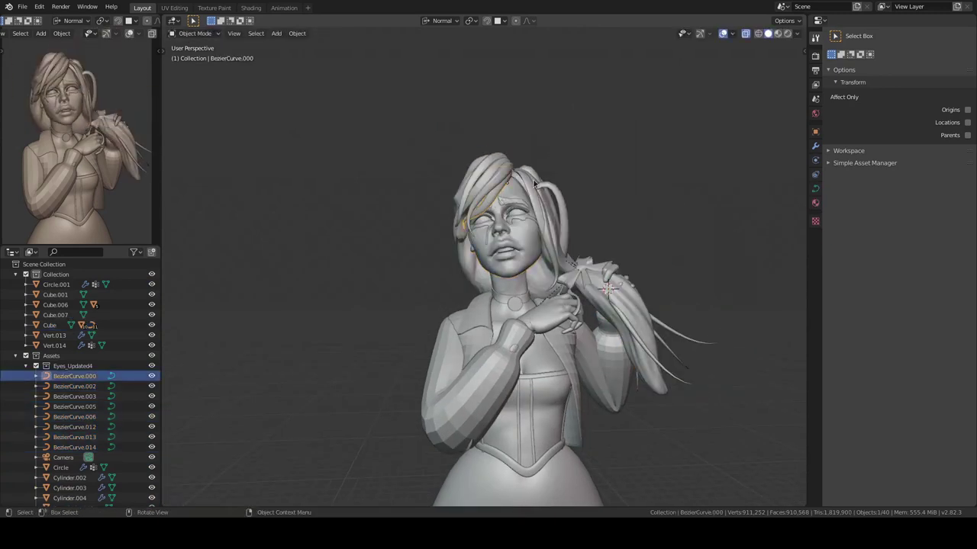
{"action": "left_click", "coordinate": [541, 252]}
{"action": "key", "text": "g"}
{"action": "left_click", "coordinate": [534, 260]}
{"action": "mouse_move", "coordinate": [534, 260]}
{"action": "middle_mouse_down"}
{"action": "mouse_move", "coordinate": [508, 305]}
{"action": "mouse_move", "coordinate": [517, 279]}
{"action": "mouse_move", "coordinate": [626, 227]}
{"action": "mouse_move", "coordinate": [621, 207]}
{"action": "mouse_move", "coordinate": [641, 182]}
{"action": "mouse_move", "coordinate": [545, 286]}
{"action": "middle_mouse_up"}
{"action": "key", "text": "r"}
{"action": "left_click", "coordinate": [542, 290]}
Step: Move and rotate the head slightly
{"action": "left_click", "coordinate": [546, 286]}
{"action": "key", "text": "g"}
{"action": "left_click", "coordinate": [557, 297]}
{"action": "scroll", "coordinate": [285, 228], "scroll_direction": "down", "scroll_amount": 2}
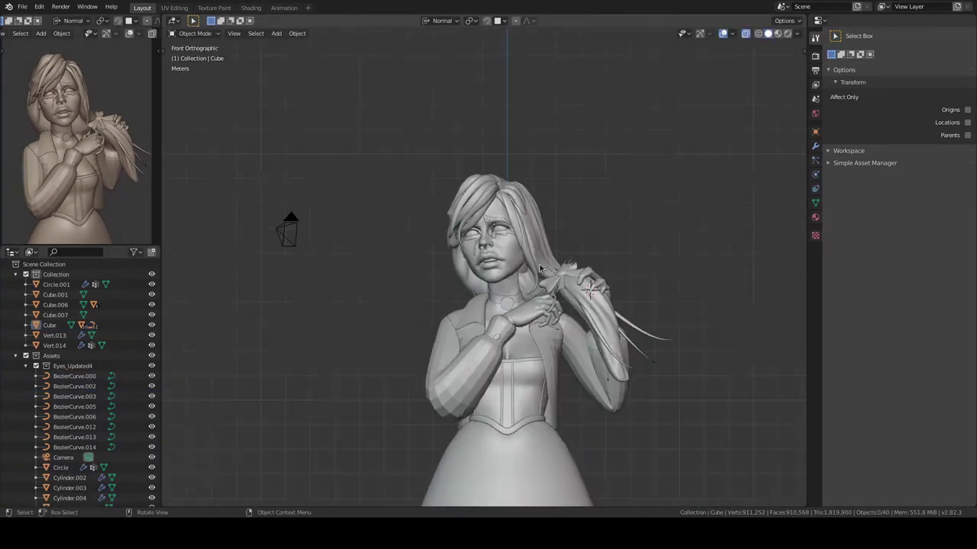
{"action": "middle_click_drag", "start_coordinate": [286, 229], "coordinate": [534, 229]}
{"action": "key", "text": "r"}
{"action": "left_click", "coordinate": [689, 309]}
{"action": "mouse_move", "coordinate": [688, 309]}
{"action": "middle_mouse_down"}
{"action": "mouse_move", "coordinate": [510, 228]}
{"action": "mouse_move", "coordinate": [679, 301]}
{"action": "mouse_move", "coordinate": [535, 280]}
{"action": "mouse_move", "coordinate": [554, 236]}
{"action": "mouse_move", "coordinate": [602, 225]}
{"action": "middle_mouse_up"}
Step: Apply all modifiers on arm mesh Vert.004 and add a level 2 Subdivision modifier
{"action": "left_click", "coordinate": [554, 236]}
{"action": "key", "text": "ctrl+a"}
{"action": "middle_click_drag", "start_coordinate": [727, 184], "coordinate": [602, 246]}
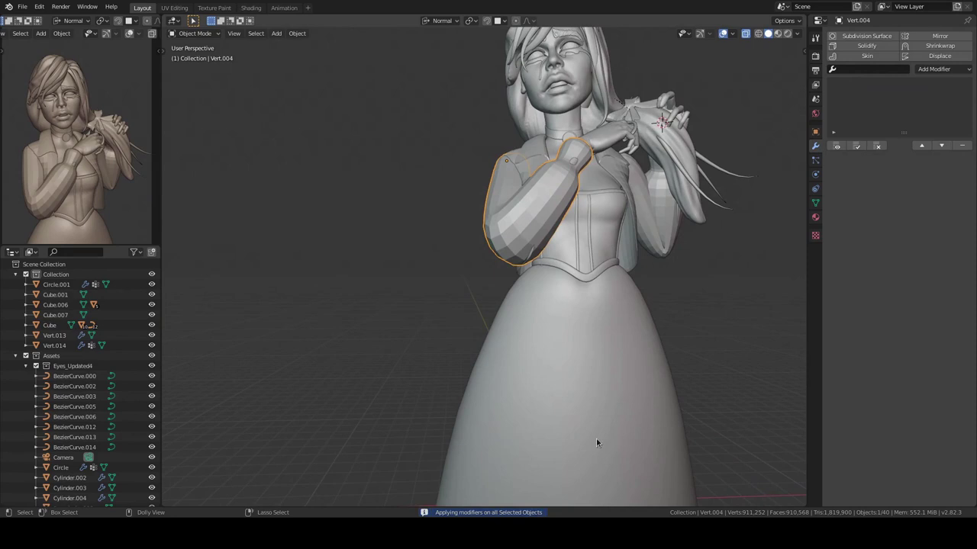
{"action": "key", "text": "ctrl+Tab"}
{"action": "middle_click_drag", "start_coordinate": [694, 421], "coordinate": [612, 286]}
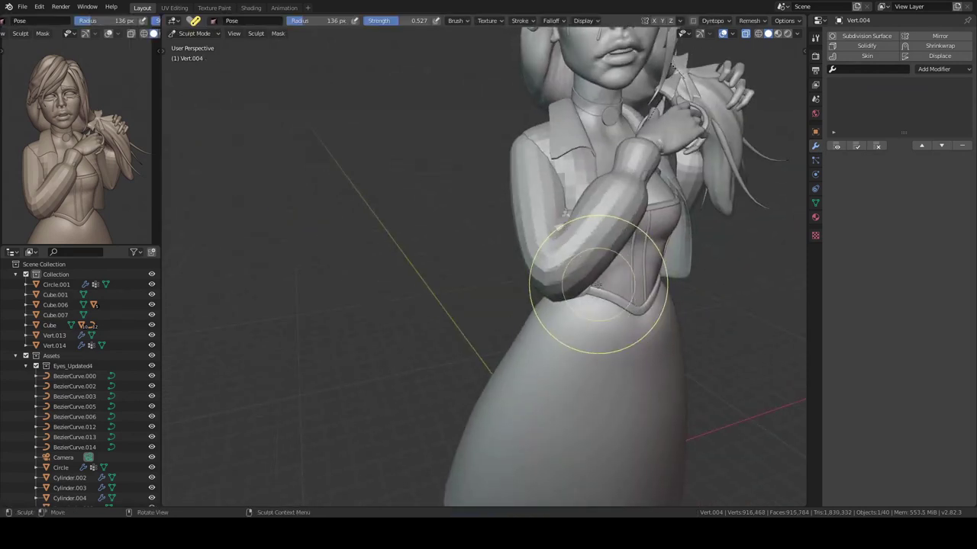
{"action": "key", "text": "ctrl+2"}
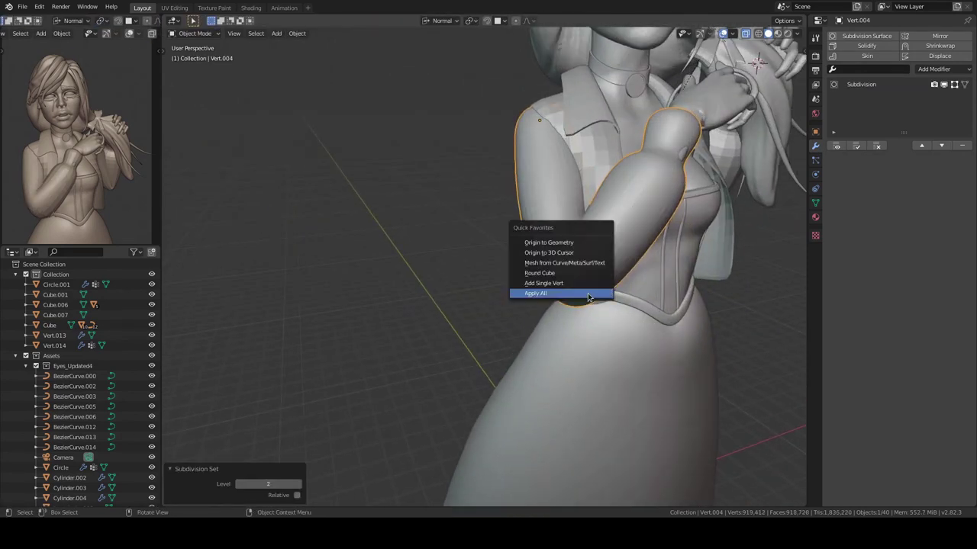
Step: Apply the subdivision on Vert.004 and inspect the arm, hand and face in Sculpt Mode
{"action": "left_click", "coordinate": [588, 297]}
{"action": "key", "text": "ctrl+Tab"}
{"action": "middle_click_drag", "start_coordinate": [585, 305], "coordinate": [214, 402]}
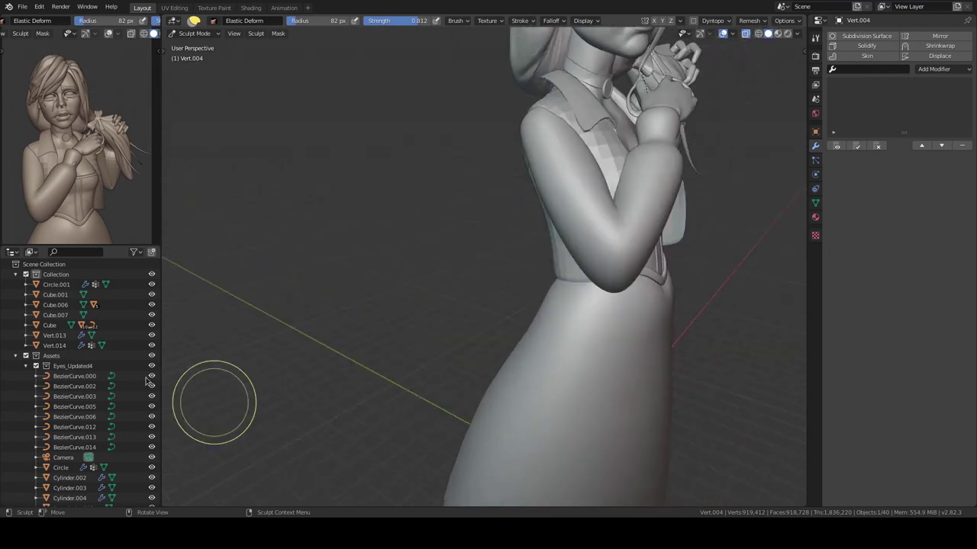
{"action": "mouse_move", "coordinate": [634, 295]}
{"action": "middle_mouse_down"}
{"action": "mouse_move", "coordinate": [648, 290]}
{"action": "mouse_move", "coordinate": [555, 299]}
{"action": "middle_mouse_up"}
{"action": "scroll", "coordinate": [555, 299], "scroll_direction": "up", "scroll_amount": 3}
{"action": "mouse_move", "coordinate": [579, 219]}
{"action": "middle_mouse_down"}
{"action": "mouse_move", "coordinate": [519, 260]}
{"action": "mouse_move", "coordinate": [512, 359]}
{"action": "middle_mouse_up"}
{"action": "mouse_move", "coordinate": [516, 320]}
{"action": "middle_mouse_down"}
{"action": "mouse_move", "coordinate": [501, 335]}
{"action": "mouse_move", "coordinate": [610, 348]}
{"action": "mouse_move", "coordinate": [485, 204]}
{"action": "mouse_move", "coordinate": [624, 382]}
{"action": "mouse_move", "coordinate": [580, 349]}
{"action": "mouse_move", "coordinate": [642, 219]}
{"action": "mouse_move", "coordinate": [534, 306]}
{"action": "mouse_move", "coordinate": [563, 196]}
{"action": "mouse_move", "coordinate": [621, 218]}
{"action": "mouse_move", "coordinate": [640, 242]}
{"action": "mouse_move", "coordinate": [506, 389]}
{"action": "mouse_move", "coordinate": [434, 342]}
{"action": "middle_mouse_up"}
{"action": "mouse_move", "coordinate": [543, 336]}
{"action": "middle_mouse_down"}
{"action": "mouse_move", "coordinate": [588, 191]}
{"action": "mouse_move", "coordinate": [686, 262]}
{"action": "mouse_move", "coordinate": [650, 279]}
{"action": "middle_mouse_up"}
{"action": "mouse_move", "coordinate": [575, 338]}
{"action": "middle_mouse_down"}
{"action": "mouse_move", "coordinate": [599, 327]}
{"action": "mouse_move", "coordinate": [526, 325]}
{"action": "mouse_move", "coordinate": [491, 305]}
{"action": "mouse_move", "coordinate": [425, 299]}
{"action": "mouse_move", "coordinate": [489, 366]}
{"action": "mouse_move", "coordinate": [633, 381]}
{"action": "mouse_move", "coordinate": [473, 291]}
{"action": "mouse_move", "coordinate": [629, 264]}
{"action": "mouse_move", "coordinate": [653, 230]}
{"action": "mouse_move", "coordinate": [627, 220]}
{"action": "mouse_move", "coordinate": [305, 273]}
{"action": "mouse_move", "coordinate": [606, 294]}
{"action": "mouse_move", "coordinate": [636, 323]}
{"action": "mouse_move", "coordinate": [600, 265]}
{"action": "mouse_move", "coordinate": [610, 344]}
{"action": "mouse_move", "coordinate": [599, 392]}
{"action": "mouse_move", "coordinate": [632, 272]}
{"action": "mouse_move", "coordinate": [520, 282]}
{"action": "mouse_move", "coordinate": [529, 257]}
{"action": "mouse_move", "coordinate": [630, 308]}
{"action": "middle_mouse_up"}
Step: Apply Vert.002's subdivision, sculpt it with a smaller brush, and isolate it in local view
{"action": "key", "text": "ctrl+Tab"}
{"action": "left_click", "coordinate": [473, 291]}
{"action": "key", "text": "ctrl+a"}
{"action": "key", "text": "ctrl+Tab"}
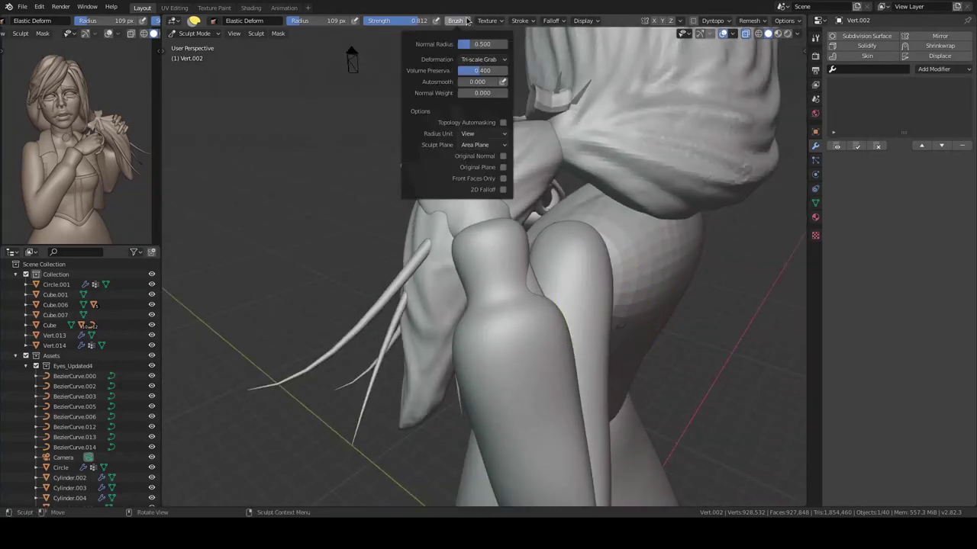
{"action": "left_click", "coordinate": [458, 19]}
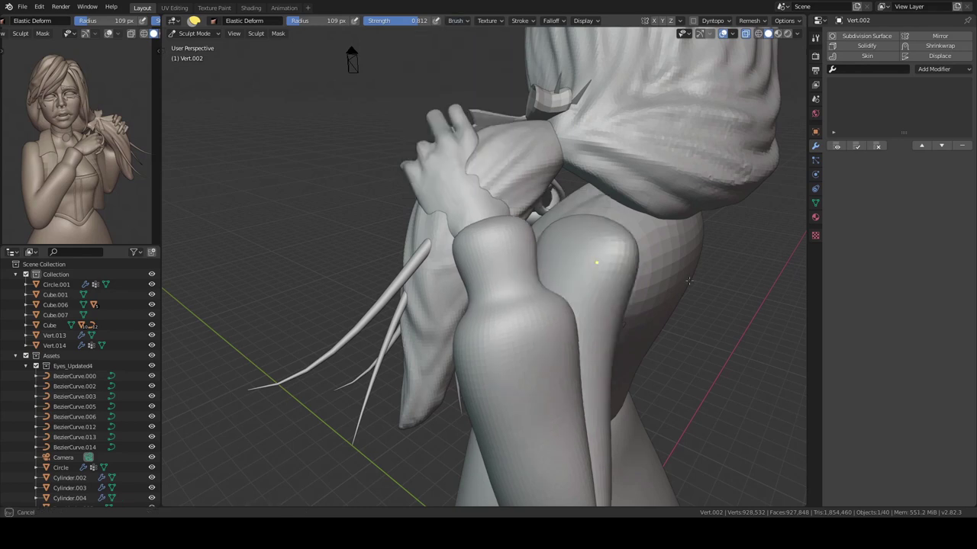
{"action": "left_click", "coordinate": [457, 23]}
{"action": "mouse_move", "coordinate": [589, 281]}
{"action": "middle_mouse_down"}
{"action": "mouse_move", "coordinate": [496, 349]}
{"action": "mouse_move", "coordinate": [585, 186]}
{"action": "mouse_move", "coordinate": [637, 311]}
{"action": "mouse_move", "coordinate": [617, 216]}
{"action": "mouse_move", "coordinate": [431, 290]}
{"action": "mouse_move", "coordinate": [617, 246]}
{"action": "middle_mouse_up"}
{"action": "mouse_move", "coordinate": [654, 290]}
{"action": "middle_mouse_down"}
{"action": "mouse_move", "coordinate": [545, 325]}
{"action": "mouse_move", "coordinate": [585, 321]}
{"action": "mouse_move", "coordinate": [600, 343]}
{"action": "mouse_move", "coordinate": [596, 213]}
{"action": "mouse_move", "coordinate": [615, 262]}
{"action": "mouse_move", "coordinate": [515, 218]}
{"action": "middle_mouse_up"}
{"action": "left_click", "coordinate": [596, 213]}
{"action": "key", "text": "KP_Divide"}
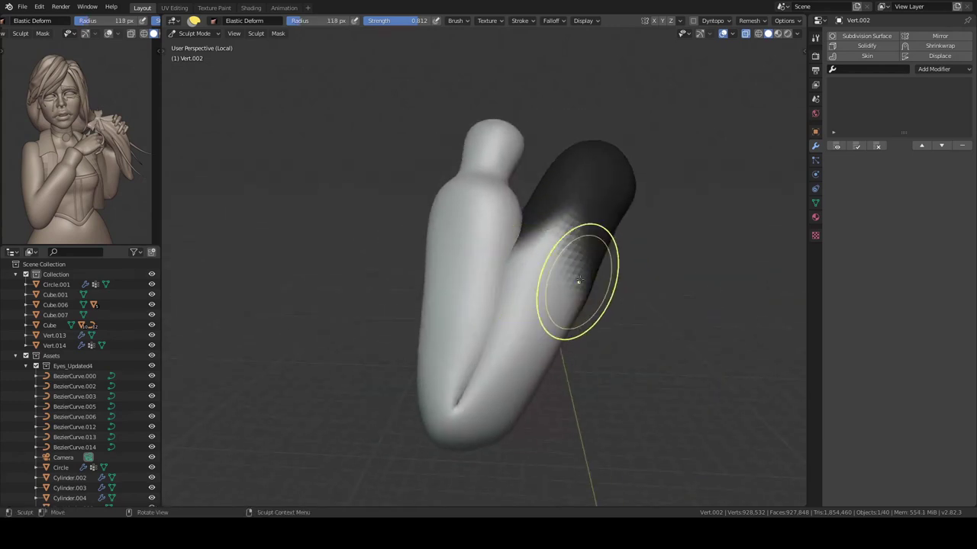
Step: Expand and confirm a mask over one tube of the Vert.002 arm mesh
{"action": "left_click", "coordinate": [477, 415]}
{"action": "middle_click_drag", "start_coordinate": [476, 415], "coordinate": [406, 360]}
{"action": "mouse_move", "coordinate": [446, 295]}
{"action": "middle_mouse_down"}
{"action": "mouse_move", "coordinate": [429, 262]}
{"action": "mouse_move", "coordinate": [547, 257]}
{"action": "middle_mouse_up"}
{"action": "key", "text": "shift+a"}
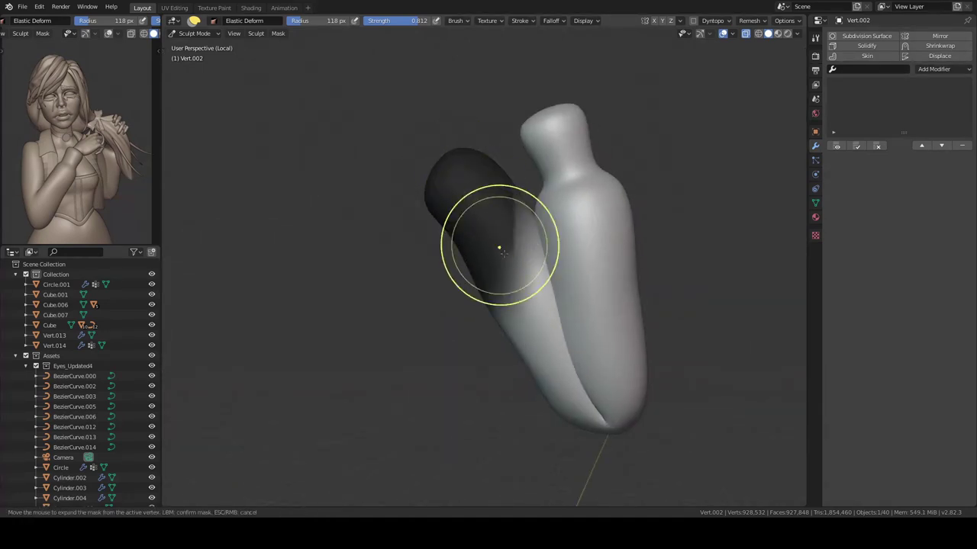
{"action": "key", "text": "shift+a"}
{"action": "mouse_move", "coordinate": [518, 328]}
{"action": "middle_mouse_down"}
{"action": "mouse_move", "coordinate": [503, 362]}
{"action": "mouse_move", "coordinate": [410, 349]}
{"action": "mouse_move", "coordinate": [425, 348]}
{"action": "mouse_move", "coordinate": [445, 236]}
{"action": "mouse_move", "coordinate": [541, 307]}
{"action": "mouse_move", "coordinate": [538, 354]}
{"action": "middle_mouse_up"}
{"action": "key", "text": "shift+a"}
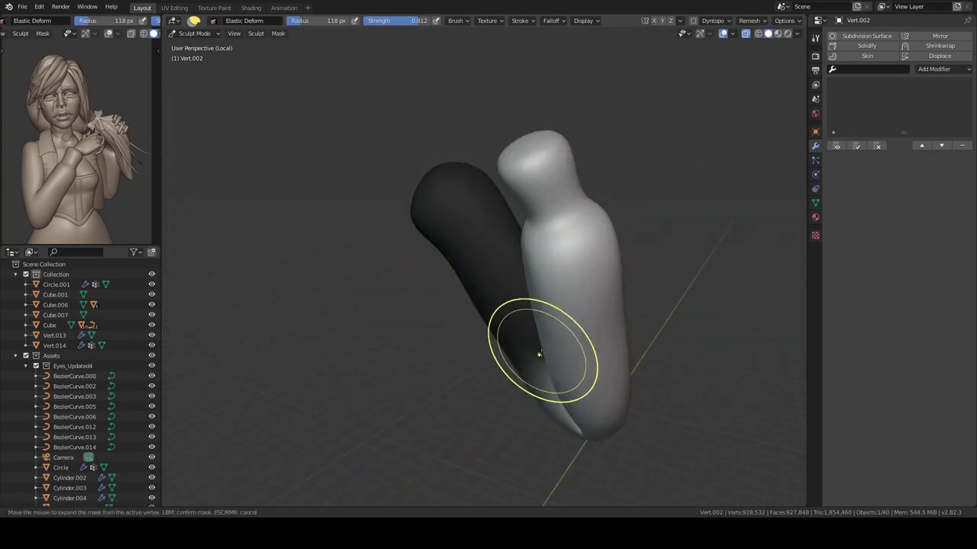
{"action": "middle_click_drag", "start_coordinate": [513, 315], "coordinate": [584, 257]}
{"action": "key", "text": "KP_Divide"}
{"action": "mouse_move", "coordinate": [469, 360]}
{"action": "middle_mouse_down"}
{"action": "mouse_move", "coordinate": [498, 359]}
{"action": "mouse_move", "coordinate": [523, 316]}
{"action": "mouse_move", "coordinate": [559, 328]}
{"action": "mouse_move", "coordinate": [572, 252]}
{"action": "mouse_move", "coordinate": [567, 218]}
{"action": "mouse_move", "coordinate": [512, 186]}
{"action": "mouse_move", "coordinate": [589, 198]}
{"action": "middle_mouse_up"}
Step: Isolate hand mesh Cube.007 and apply its scale
{"action": "key", "text": "ctrl+Tab"}
{"action": "key", "text": "ctrl+Tab"}
{"action": "left_click", "coordinate": [467, 171]}
{"action": "key", "text": "KP_Divide"}
{"action": "middle_click_drag", "start_coordinate": [467, 172], "coordinate": [479, 199]}
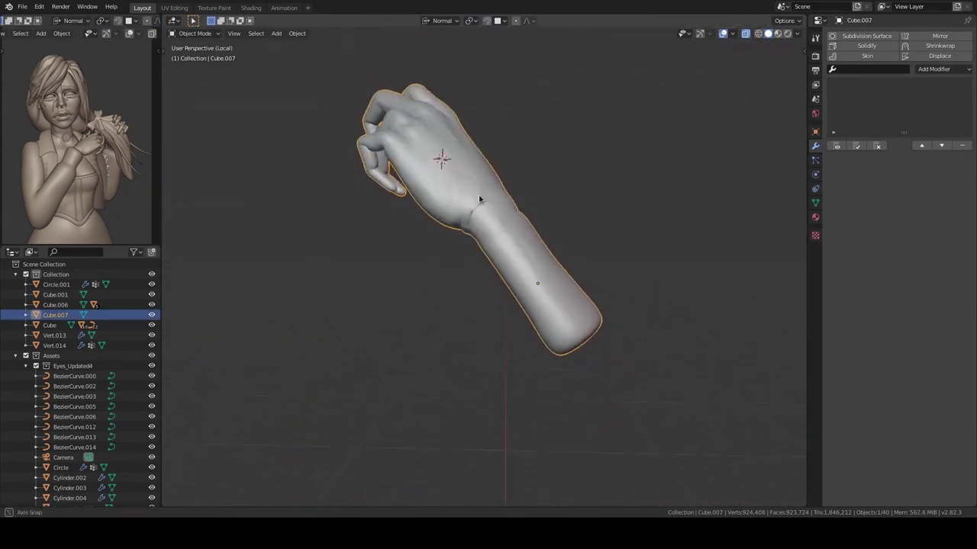
{"action": "left_click", "coordinate": [641, 267]}
{"action": "key", "text": "Tab"}
{"action": "key", "text": "ctrl+Tab"}
Step: Repose the forearm with the Pose brush and return to Object Mode
{"action": "key", "text": "9"}
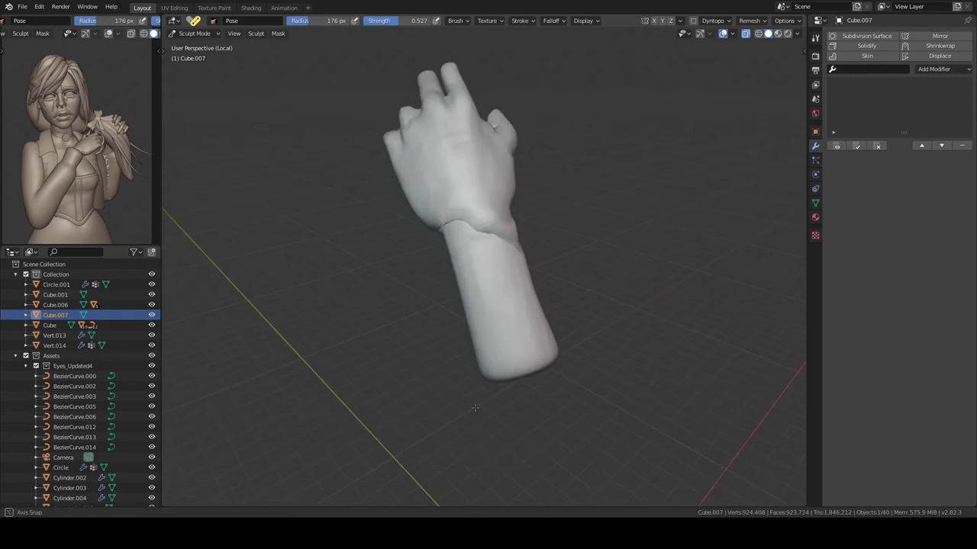
{"action": "key", "text": "w"}
{"action": "left_click", "coordinate": [563, 220]}
{"action": "middle_click_drag", "start_coordinate": [562, 220], "coordinate": [496, 229]}
{"action": "key", "text": "ctrl+Tab"}
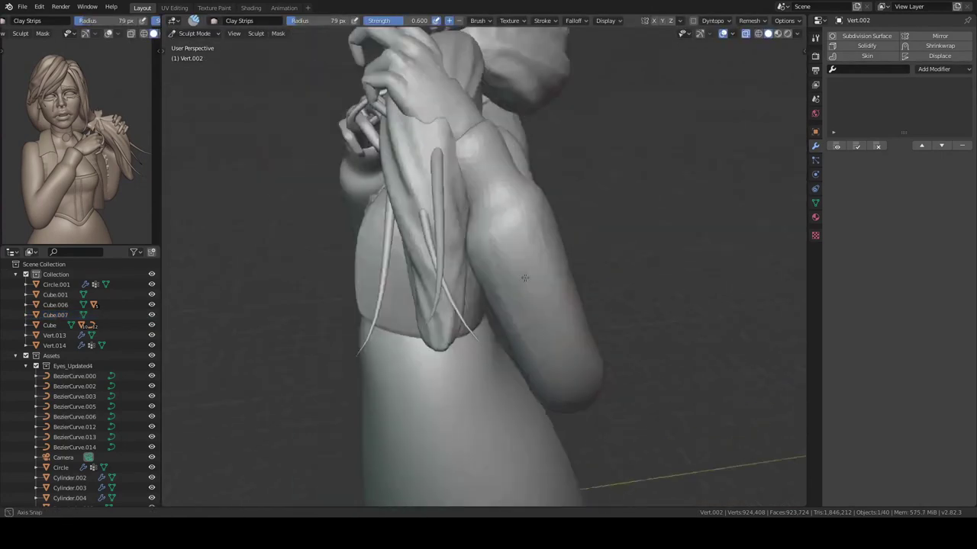
Step: Inspect the raised arm and shoulder, briefly isolating the sleeve mesh in local view
{"action": "mouse_move", "coordinate": [525, 279]}
{"action": "middle_mouse_down"}
{"action": "mouse_move", "coordinate": [447, 262]}
{"action": "mouse_move", "coordinate": [554, 231]}
{"action": "mouse_move", "coordinate": [468, 283]}
{"action": "middle_mouse_up"}
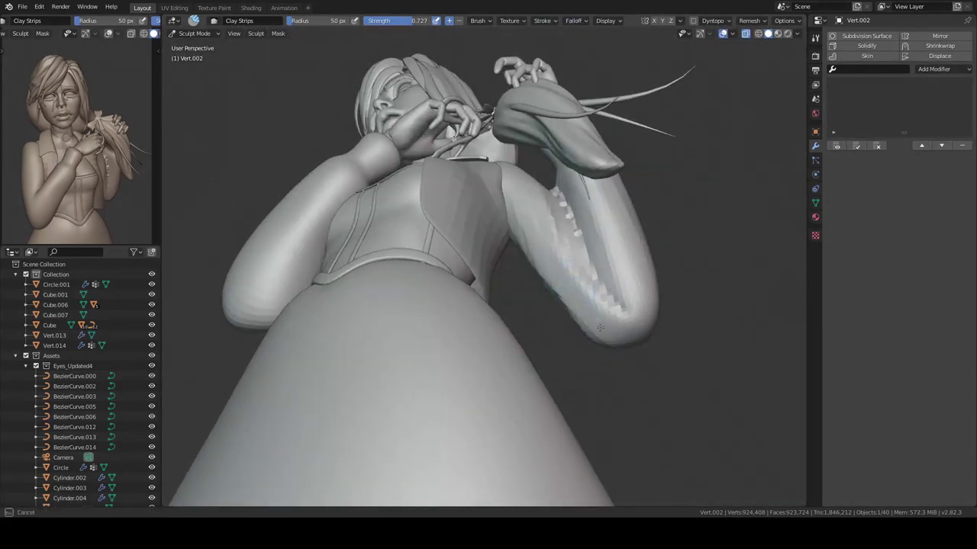
{"action": "mouse_move", "coordinate": [473, 231]}
{"action": "middle_mouse_down"}
{"action": "mouse_move", "coordinate": [470, 303]}
{"action": "mouse_move", "coordinate": [425, 283]}
{"action": "mouse_move", "coordinate": [538, 262]}
{"action": "middle_mouse_up"}
{"action": "mouse_move", "coordinate": [527, 221]}
{"action": "middle_mouse_down"}
{"action": "mouse_move", "coordinate": [570, 309]}
{"action": "mouse_move", "coordinate": [533, 239]}
{"action": "mouse_move", "coordinate": [646, 305]}
{"action": "middle_mouse_up"}
{"action": "key", "text": "KP_Divide"}
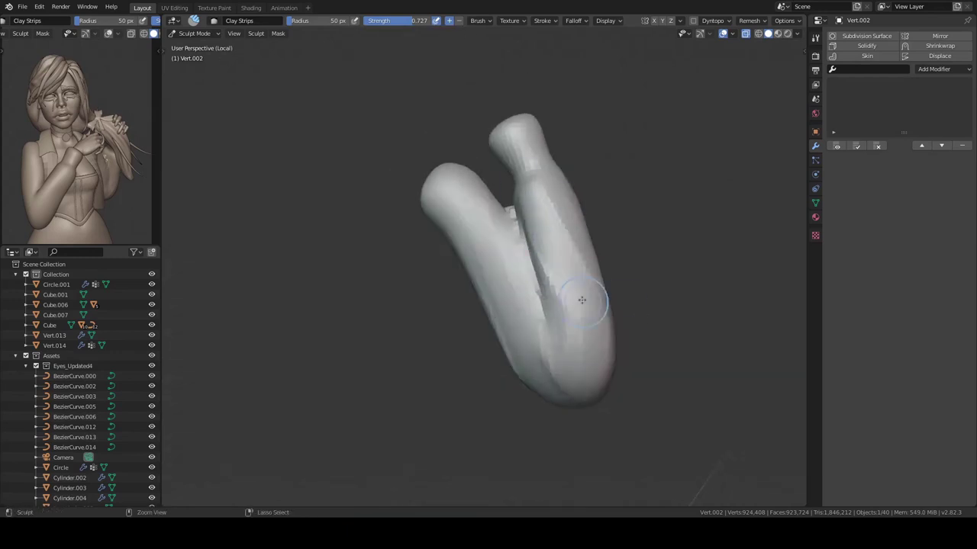
{"action": "key", "text": "KP_Divide"}
{"action": "middle_click_drag", "start_coordinate": [544, 269], "coordinate": [611, 278]}
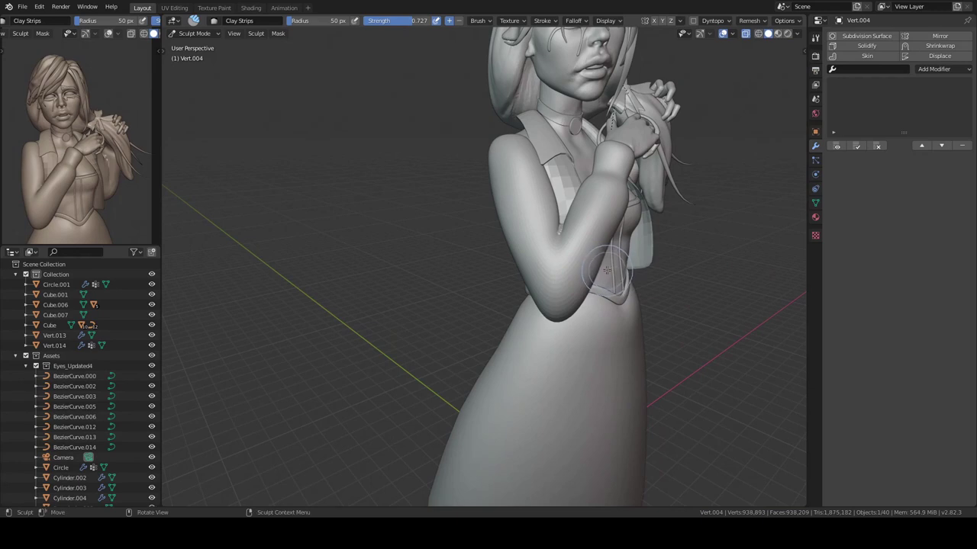
{"action": "mouse_move", "coordinate": [576, 252]}
{"action": "middle_mouse_down"}
{"action": "mouse_move", "coordinate": [563, 218]}
{"action": "mouse_move", "coordinate": [661, 264]}
{"action": "mouse_move", "coordinate": [562, 221]}
{"action": "mouse_move", "coordinate": [578, 219]}
{"action": "mouse_move", "coordinate": [585, 323]}
{"action": "mouse_move", "coordinate": [537, 243]}
{"action": "mouse_move", "coordinate": [477, 235]}
{"action": "mouse_move", "coordinate": [536, 214]}
{"action": "mouse_move", "coordinate": [516, 266]}
{"action": "mouse_move", "coordinate": [689, 266]}
{"action": "mouse_move", "coordinate": [599, 306]}
{"action": "mouse_move", "coordinate": [654, 343]}
{"action": "mouse_move", "coordinate": [763, 279]}
{"action": "mouse_move", "coordinate": [534, 323]}
{"action": "mouse_move", "coordinate": [577, 305]}
{"action": "middle_mouse_up"}
Step: Push sleeve folds with the Elastic Deform brush, then switch to SculptDraw
{"action": "key", "text": "shift+space"}
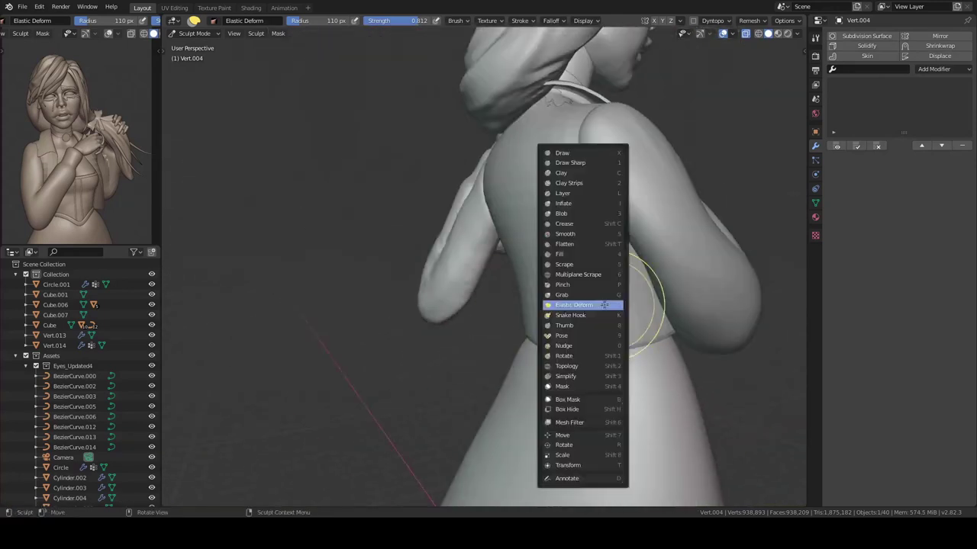
{"action": "left_click", "coordinate": [567, 190]}
{"action": "middle_click_drag", "start_coordinate": [567, 190], "coordinate": [544, 229]}
{"action": "middle_click_drag", "start_coordinate": [557, 270], "coordinate": [499, 365]}
{"action": "key", "text": "x"}
{"action": "middle_click_drag", "start_coordinate": [531, 267], "coordinate": [539, 304]}
{"action": "middle_click_drag", "start_coordinate": [600, 312], "coordinate": [496, 311]}
Step: Carve further wrinkle folds along the forearm and elbow with SculptDraw
{"action": "key", "text": "KP_Divide"}
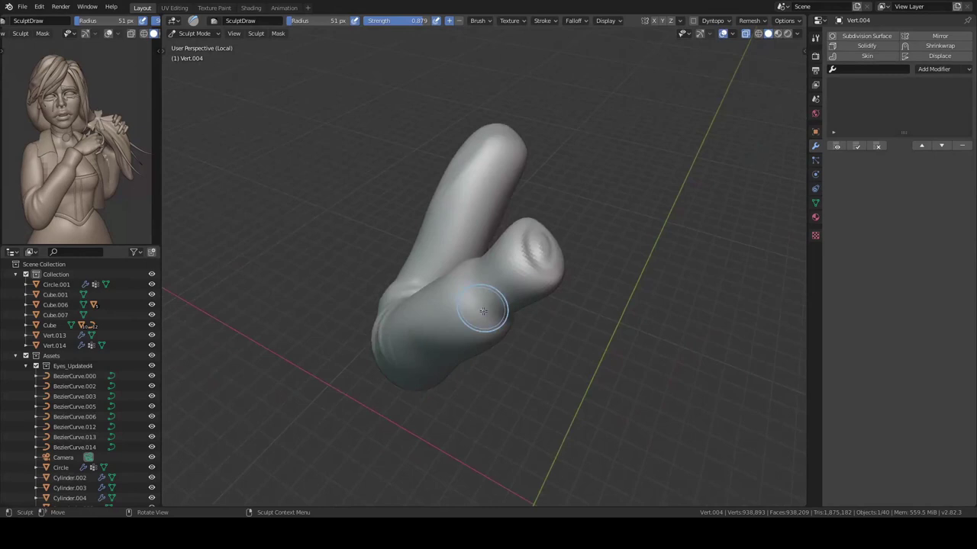
{"action": "key", "text": "KP_Divide"}
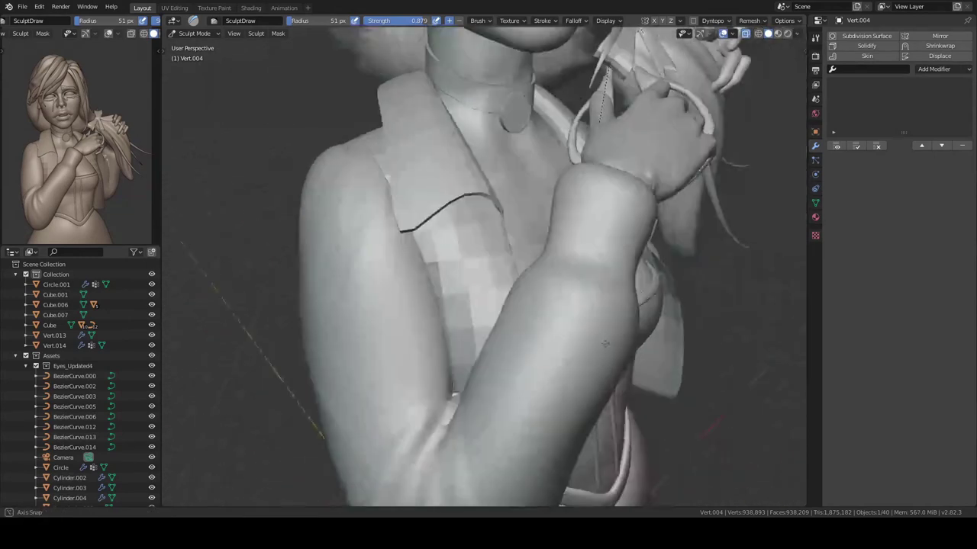
{"action": "mouse_move", "coordinate": [585, 229]}
{"action": "middle_mouse_down"}
{"action": "mouse_move", "coordinate": [513, 448]}
{"action": "mouse_move", "coordinate": [640, 361]}
{"action": "middle_mouse_up"}
{"action": "scroll", "coordinate": [598, 390], "scroll_direction": "down", "scroll_amount": 5}
{"action": "middle_click_drag", "start_coordinate": [596, 177], "coordinate": [602, 259]}
{"action": "mouse_move", "coordinate": [602, 186]}
{"action": "middle_mouse_down"}
{"action": "mouse_move", "coordinate": [572, 241]}
{"action": "mouse_move", "coordinate": [497, 294]}
{"action": "mouse_move", "coordinate": [628, 387]}
{"action": "middle_mouse_up"}
Step: Isolate arm mesh Vert.004 and sculpt a cuff ridge around its wrist end
{"action": "key", "text": "KP_Divide"}
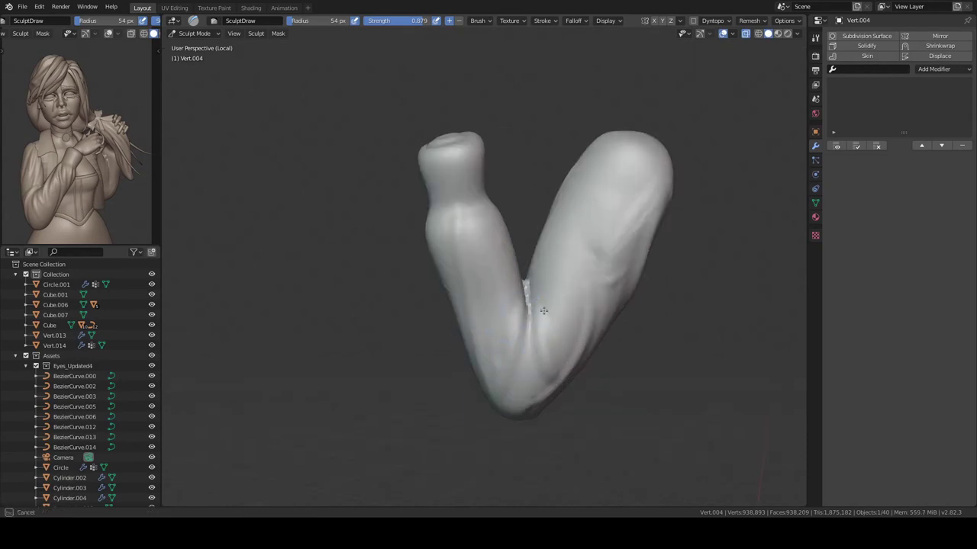
{"action": "middle_click_drag", "start_coordinate": [444, 332], "coordinate": [544, 381]}
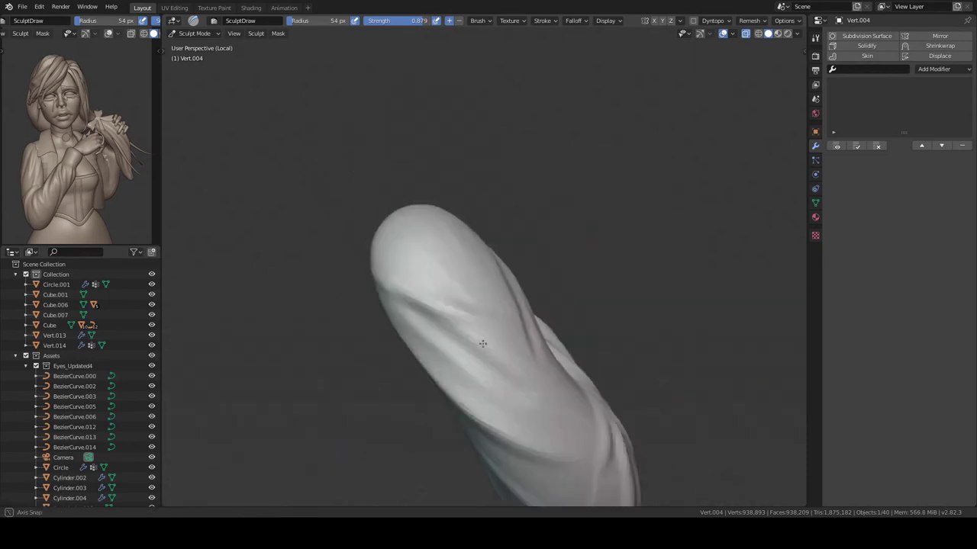
{"action": "key", "text": "KP_Divide"}
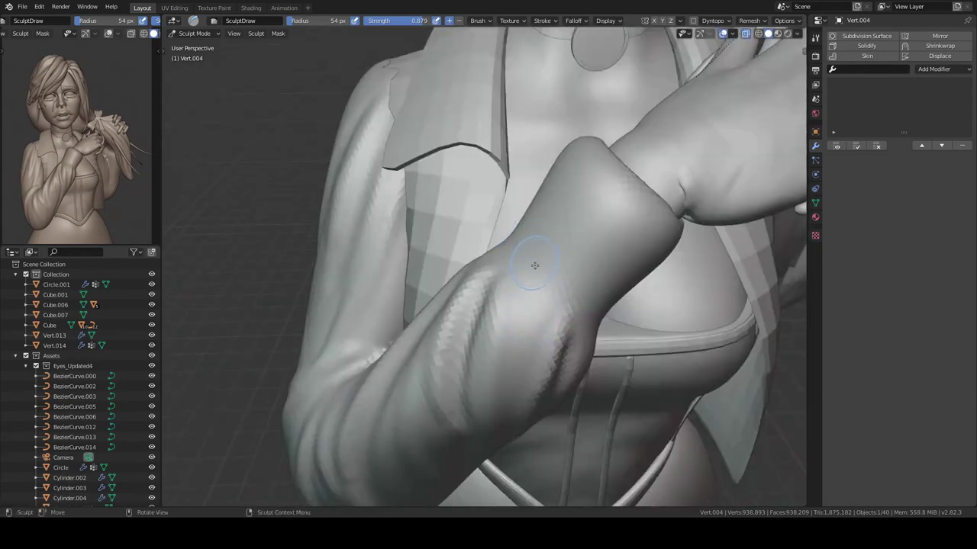
{"action": "key", "text": "KP_Divide"}
{"action": "mouse_move", "coordinate": [480, 234]}
{"action": "middle_mouse_down"}
{"action": "mouse_move", "coordinate": [533, 295]}
{"action": "mouse_move", "coordinate": [506, 265]}
{"action": "mouse_move", "coordinate": [518, 290]}
{"action": "mouse_move", "coordinate": [486, 311]}
{"action": "mouse_move", "coordinate": [512, 338]}
{"action": "mouse_move", "coordinate": [534, 256]}
{"action": "mouse_move", "coordinate": [662, 285]}
{"action": "mouse_move", "coordinate": [462, 311]}
{"action": "mouse_move", "coordinate": [523, 244]}
{"action": "middle_mouse_up"}
Step: Build up the sleeve folds with Clay Strips and open the Remesh popover
{"action": "key", "text": "c"}
{"action": "key", "text": "KP_Divide"}
{"action": "scroll", "coordinate": [534, 255], "scroll_direction": "down", "scroll_amount": 5}
{"action": "scroll", "coordinate": [462, 311], "scroll_direction": "up", "scroll_amount": 5}
{"action": "scroll", "coordinate": [523, 244], "scroll_direction": "up", "scroll_amount": 3}
{"action": "left_click", "coordinate": [750, 20]}
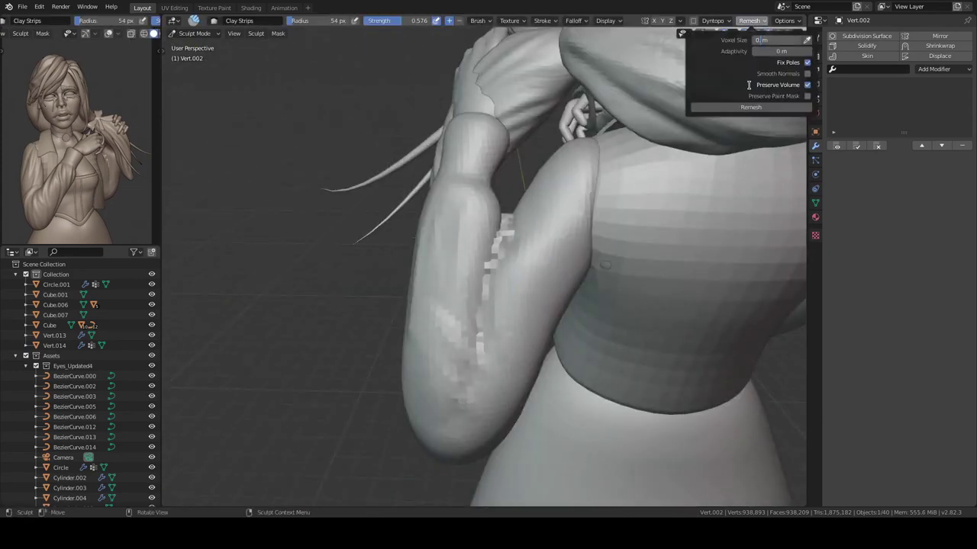
Step: Sculpt the isolated arm from several angles, then show the torso and hair again
{"action": "middle_click_drag", "start_coordinate": [536, 300], "coordinate": [526, 326]}
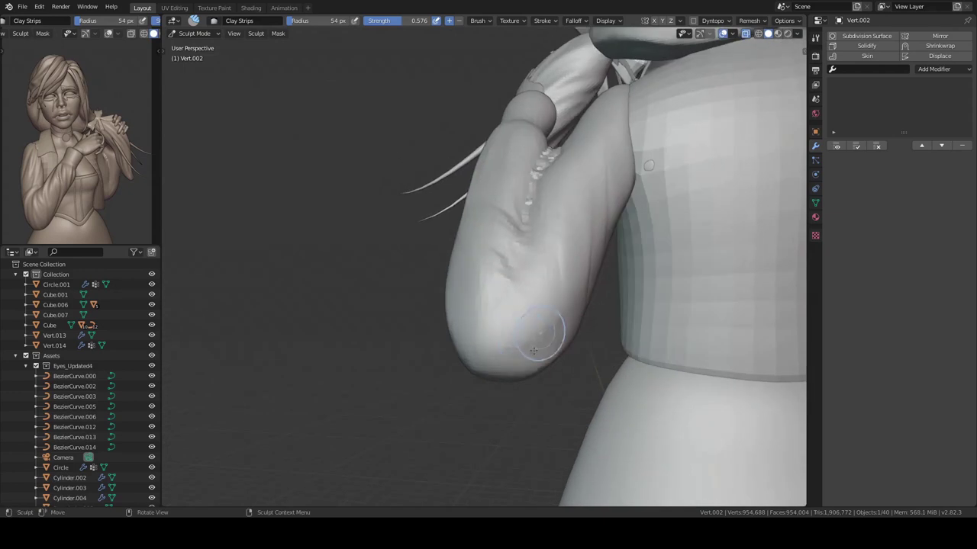
{"action": "key", "text": "KP_Divide"}
{"action": "mouse_move", "coordinate": [447, 240]}
{"action": "middle_mouse_down"}
{"action": "mouse_move", "coordinate": [483, 328]}
{"action": "mouse_move", "coordinate": [469, 263]}
{"action": "mouse_move", "coordinate": [503, 205]}
{"action": "middle_mouse_up"}
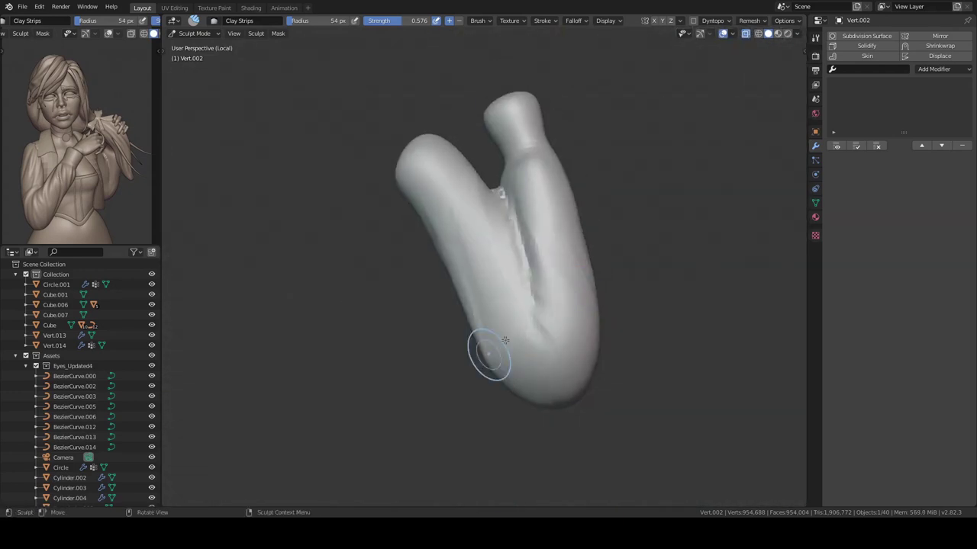
{"action": "middle_click_drag", "start_coordinate": [448, 227], "coordinate": [642, 245]}
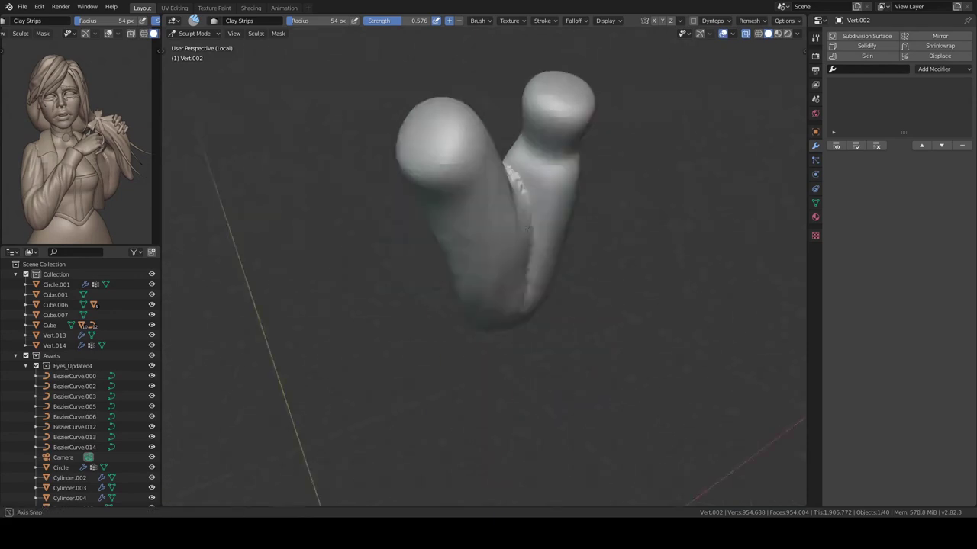
{"action": "mouse_move", "coordinate": [552, 227]}
{"action": "middle_mouse_down"}
{"action": "mouse_move", "coordinate": [505, 283]}
{"action": "mouse_move", "coordinate": [549, 237]}
{"action": "mouse_move", "coordinate": [606, 261]}
{"action": "mouse_move", "coordinate": [598, 249]}
{"action": "middle_mouse_up"}
{"action": "key", "text": "KP_Divide"}
Step: Carve more folds into the isolated sleeve with the SculptDraw brush
{"action": "key", "text": "x"}
{"action": "mouse_move", "coordinate": [483, 377]}
{"action": "middle_mouse_down"}
{"action": "mouse_move", "coordinate": [502, 229]}
{"action": "mouse_move", "coordinate": [582, 191]}
{"action": "mouse_move", "coordinate": [567, 144]}
{"action": "mouse_move", "coordinate": [546, 309]}
{"action": "mouse_move", "coordinate": [536, 293]}
{"action": "mouse_move", "coordinate": [542, 272]}
{"action": "mouse_move", "coordinate": [502, 322]}
{"action": "mouse_move", "coordinate": [453, 328]}
{"action": "mouse_move", "coordinate": [596, 264]}
{"action": "middle_mouse_up"}
{"action": "key", "text": "KP_Divide"}
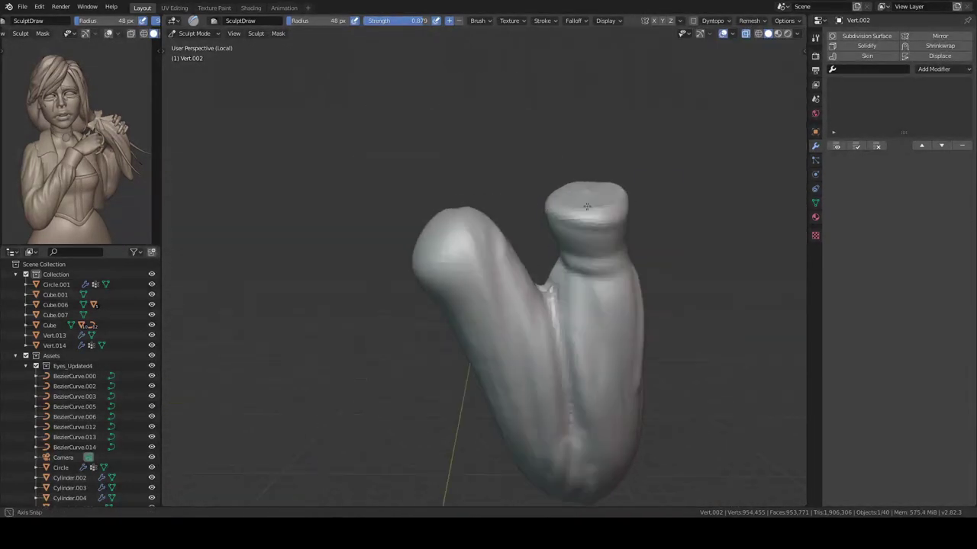
{"action": "mouse_move", "coordinate": [561, 195]}
{"action": "middle_mouse_down"}
{"action": "mouse_move", "coordinate": [450, 374]}
{"action": "mouse_move", "coordinate": [516, 326]}
{"action": "middle_mouse_up"}
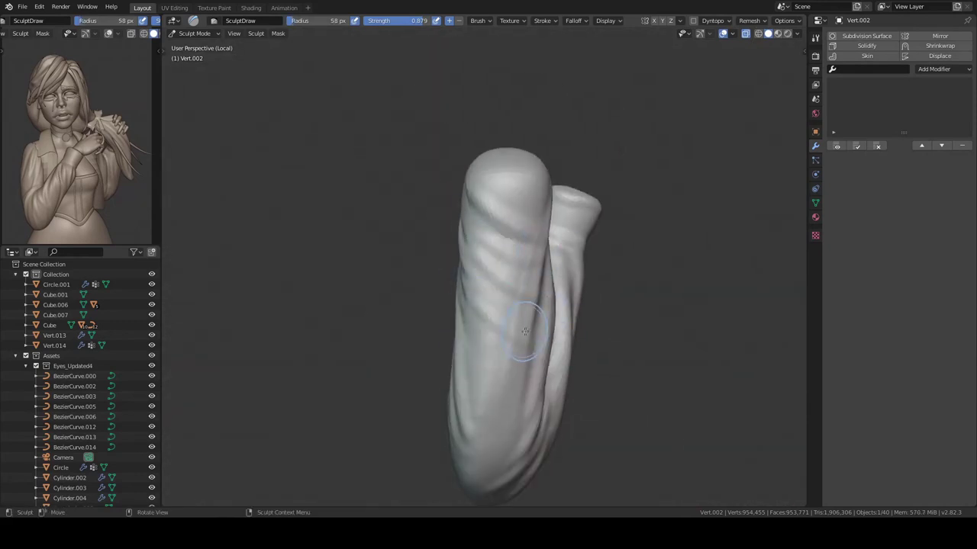
{"action": "mouse_move", "coordinate": [534, 305]}
{"action": "middle_mouse_down"}
{"action": "mouse_move", "coordinate": [572, 245]}
{"action": "mouse_move", "coordinate": [534, 316]}
{"action": "mouse_move", "coordinate": [450, 335]}
{"action": "middle_mouse_up"}
{"action": "key", "text": "KP_Divide"}
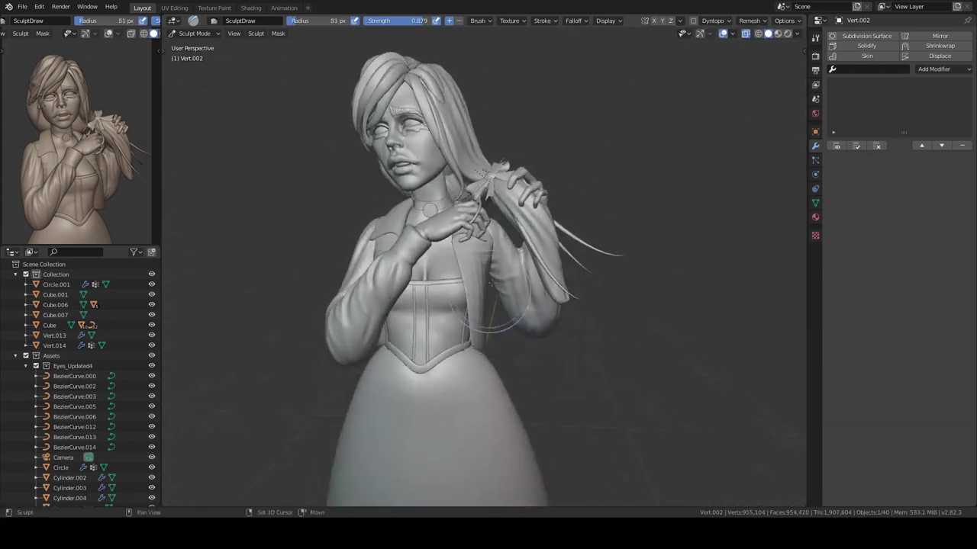
Step: In Object Mode, select the Circle jacket and set its Subdivision viewport level to 3
{"action": "middle_click_drag", "start_coordinate": [496, 291], "coordinate": [406, 323]}
{"action": "key", "text": "KP_1"}
{"action": "mouse_move", "coordinate": [605, 313]}
{"action": "middle_mouse_down"}
{"action": "mouse_move", "coordinate": [695, 135]}
{"action": "mouse_move", "coordinate": [579, 309]}
{"action": "middle_mouse_up"}
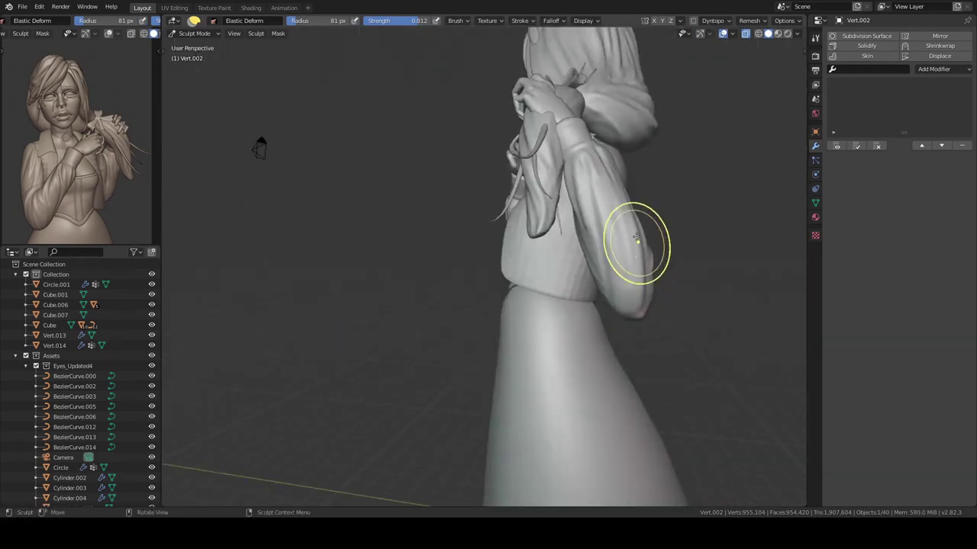
{"action": "mouse_move", "coordinate": [645, 310]}
{"action": "middle_mouse_down"}
{"action": "mouse_move", "coordinate": [464, 280]}
{"action": "mouse_move", "coordinate": [478, 319]}
{"action": "middle_mouse_up"}
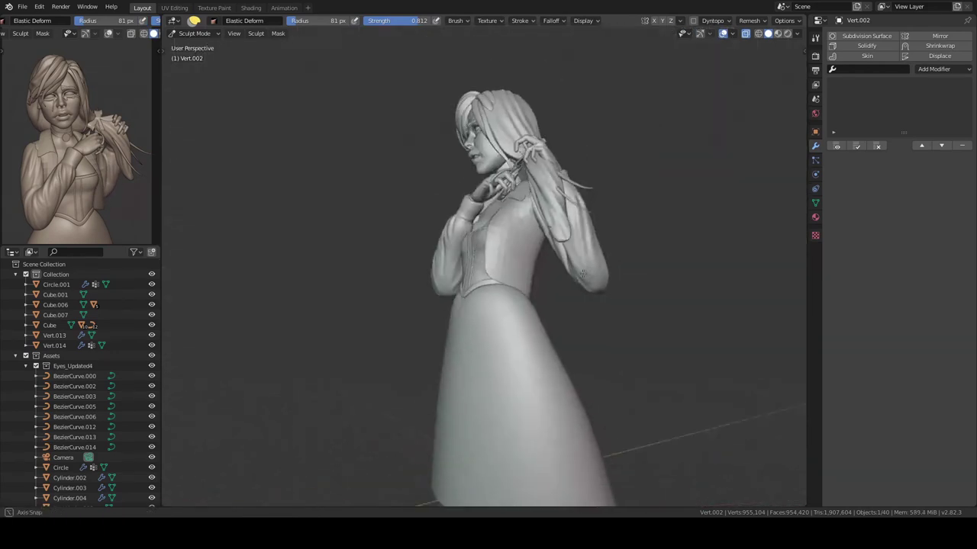
{"action": "key", "text": "ctrl+Tab"}
{"action": "left_click", "coordinate": [478, 318]}
{"action": "key", "text": "KP_Decimal"}
{"action": "left_click", "coordinate": [896, 223]}
{"action": "left_click", "coordinate": [897, 223]}
Step: Review the subdivided jacket and sleeve, checking the brush settings
{"action": "middle_click_drag", "start_coordinate": [664, 320], "coordinate": [691, 326]}
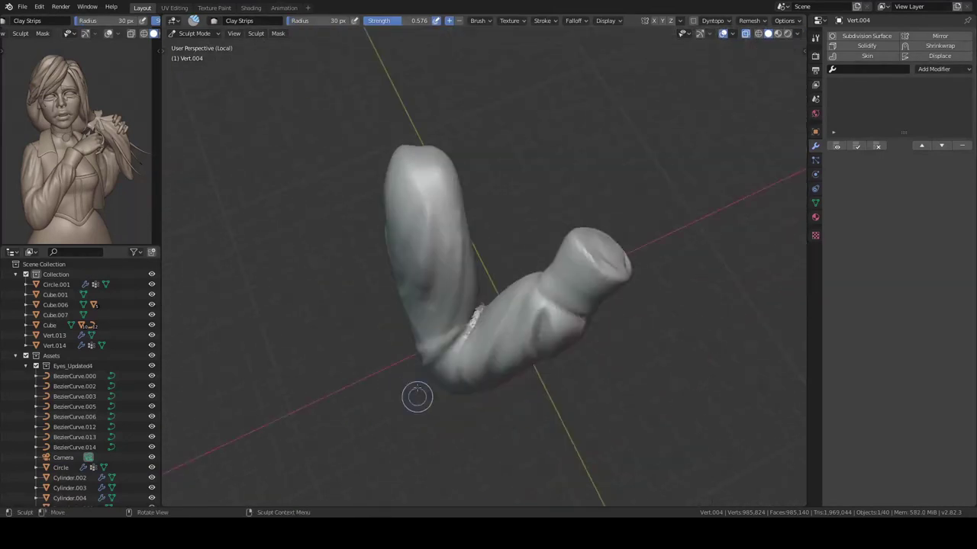
{"action": "mouse_move", "coordinate": [415, 397]}
{"action": "middle_mouse_down"}
{"action": "mouse_move", "coordinate": [408, 304]}
{"action": "mouse_move", "coordinate": [472, 248]}
{"action": "middle_mouse_up"}
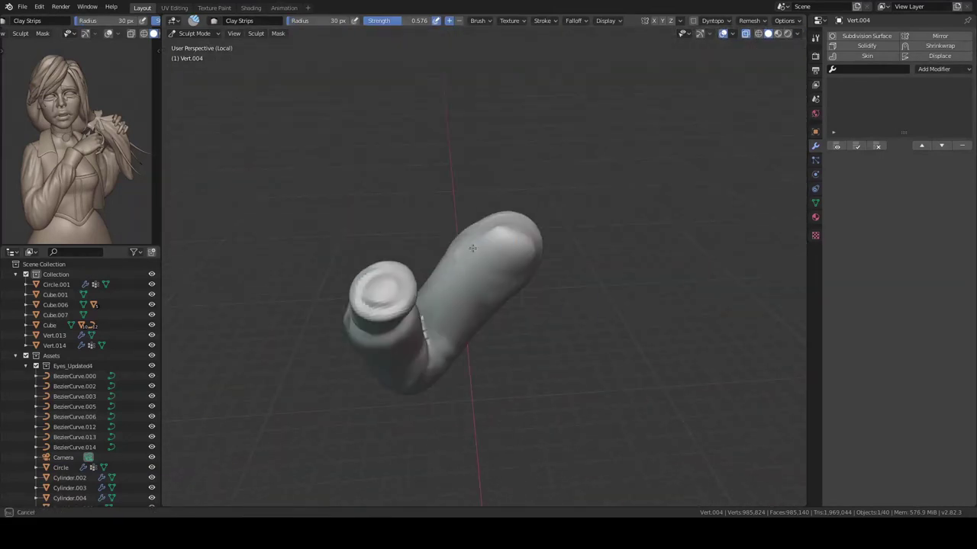
{"action": "middle_click_drag", "start_coordinate": [532, 259], "coordinate": [498, 328]}
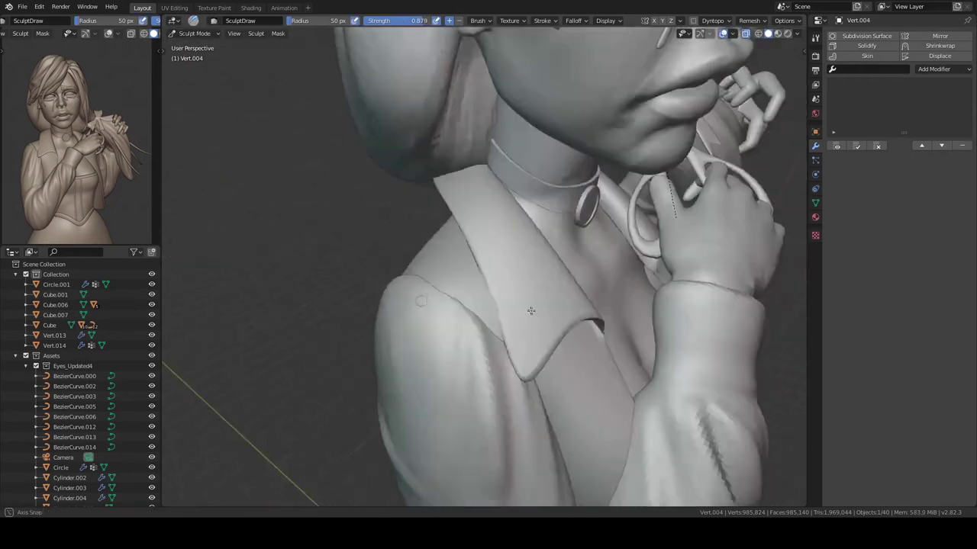
{"action": "left_click", "coordinate": [478, 21]}
{"action": "mouse_move", "coordinate": [458, 228]}
{"action": "middle_mouse_down"}
{"action": "mouse_move", "coordinate": [484, 344]}
{"action": "mouse_move", "coordinate": [572, 371]}
{"action": "mouse_move", "coordinate": [537, 305]}
{"action": "middle_mouse_up"}
{"action": "scroll", "coordinate": [537, 306], "scroll_direction": "down", "scroll_amount": 5}
{"action": "mouse_move", "coordinate": [567, 240]}
{"action": "middle_mouse_down"}
{"action": "mouse_move", "coordinate": [451, 281]}
{"action": "mouse_move", "coordinate": [486, 211]}
{"action": "middle_mouse_up"}
Step: Switch briefly back to Sculpt Mode, then return to Object Mode and reselect the jacket
{"action": "key", "text": "ctrl+Tab"}
{"action": "left_click", "coordinate": [420, 177]}
{"action": "scroll", "coordinate": [420, 177], "scroll_direction": "up", "scroll_amount": 5}
{"action": "mouse_move", "coordinate": [419, 177]}
{"action": "middle_mouse_down"}
{"action": "mouse_move", "coordinate": [492, 168]}
{"action": "mouse_move", "coordinate": [504, 305]}
{"action": "middle_mouse_up"}
{"action": "scroll", "coordinate": [503, 305], "scroll_direction": "down", "scroll_amount": 4}
{"action": "key", "text": "ctrl+Tab"}
{"action": "left_click", "coordinate": [504, 338]}
{"action": "mouse_move", "coordinate": [563, 334]}
{"action": "middle_mouse_down"}
{"action": "mouse_move", "coordinate": [560, 248]}
{"action": "mouse_move", "coordinate": [584, 356]}
{"action": "mouse_move", "coordinate": [625, 340]}
{"action": "middle_mouse_up"}
{"action": "scroll", "coordinate": [560, 248], "scroll_direction": "up", "scroll_amount": 4}
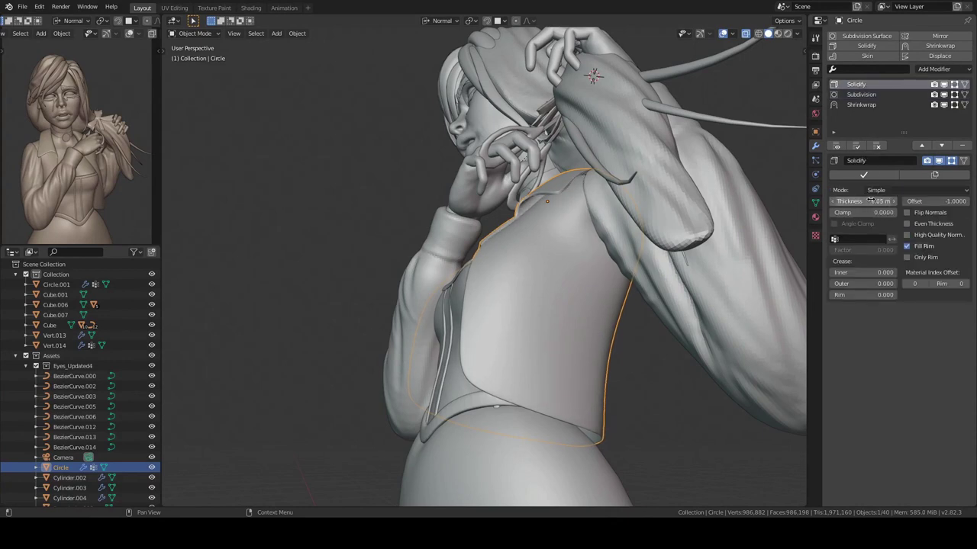
Step: Select the choker ring Cylinder.004, isolate it in local view and enter Edit Mode
{"action": "scroll", "coordinate": [534, 305], "scroll_direction": "down", "scroll_amount": 5}
{"action": "middle_click_drag", "start_coordinate": [534, 306], "coordinate": [614, 299]}
{"action": "scroll", "coordinate": [630, 261], "scroll_direction": "up", "scroll_amount": 6}
{"action": "left_click", "coordinate": [630, 261]}
{"action": "mouse_move", "coordinate": [630, 260]}
{"action": "middle_mouse_down"}
{"action": "mouse_move", "coordinate": [644, 284]}
{"action": "mouse_move", "coordinate": [598, 298]}
{"action": "middle_mouse_up"}
{"action": "scroll", "coordinate": [644, 284], "scroll_direction": "down", "scroll_amount": 3}
{"action": "left_click", "coordinate": [627, 288]}
{"action": "key", "text": "KP_Divide"}
{"action": "key", "text": "Tab"}
Step: Inset the ring's centre face and add a loop cut slid toward the rim
{"action": "key", "text": "i"}
{"action": "left_click", "coordinate": [587, 334]}
{"action": "key", "text": "Tab"}
{"action": "key", "text": "Tab"}
{"action": "mouse_move", "coordinate": [516, 305]}
{"action": "middle_mouse_down"}
{"action": "mouse_move", "coordinate": [615, 300]}
{"action": "mouse_move", "coordinate": [579, 252]}
{"action": "mouse_move", "coordinate": [615, 267]}
{"action": "middle_mouse_up"}
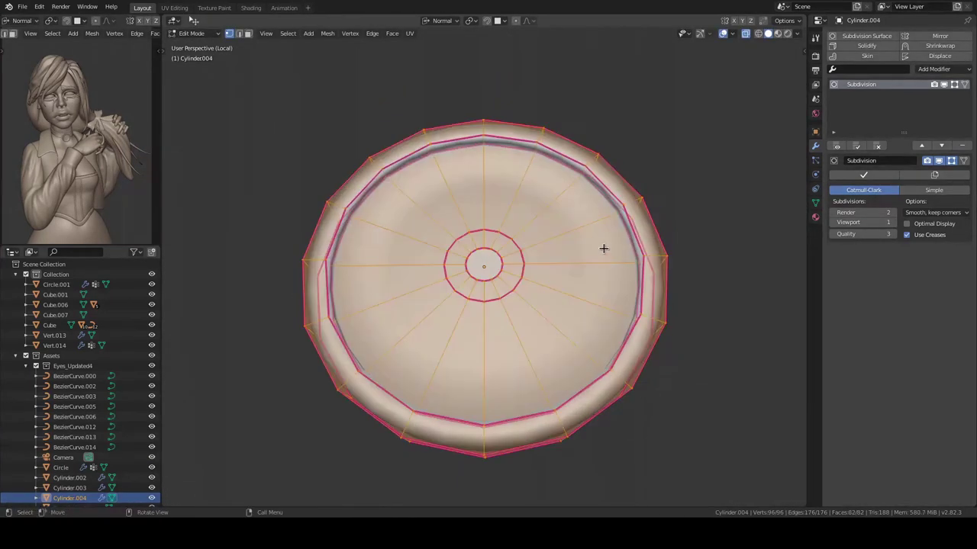
{"action": "key", "text": "alt+a"}
{"action": "key", "text": "ctrl+r"}
{"action": "left_click", "coordinate": [610, 256]}
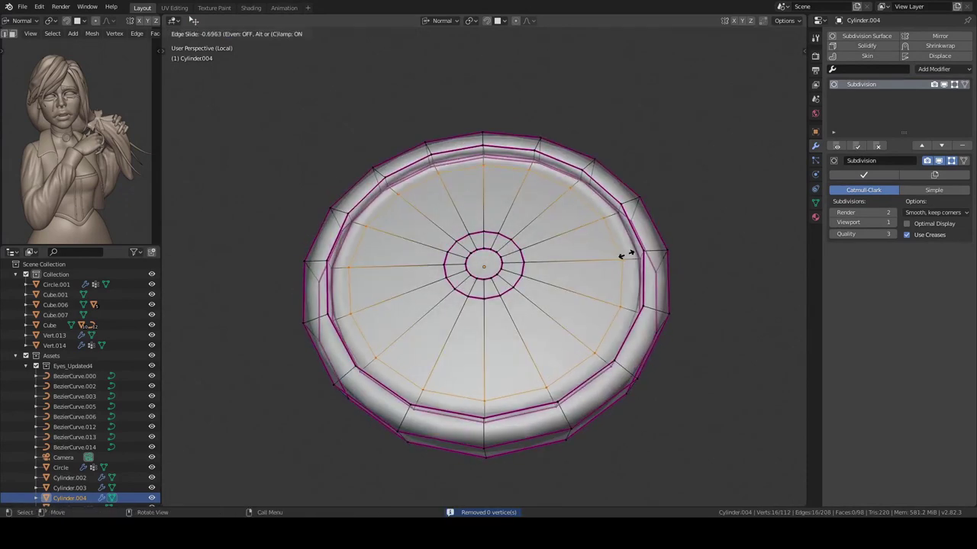
{"action": "left_click", "coordinate": [564, 286]}
{"action": "mouse_move", "coordinate": [560, 245]}
{"action": "middle_mouse_down"}
{"action": "mouse_move", "coordinate": [657, 272]}
{"action": "mouse_move", "coordinate": [561, 308]}
{"action": "middle_mouse_up"}
Step: Return to the full figure and put the torso mesh into Sculpt Mode
{"action": "key", "text": "KP_Divide"}
{"action": "left_click", "coordinate": [586, 259]}
{"action": "key", "text": "ctrl+Tab"}
{"action": "left_click", "coordinate": [626, 308]}
{"action": "mouse_move", "coordinate": [625, 308]}
{"action": "middle_mouse_down"}
{"action": "mouse_move", "coordinate": [449, 279]}
{"action": "mouse_move", "coordinate": [617, 222]}
{"action": "middle_mouse_up"}
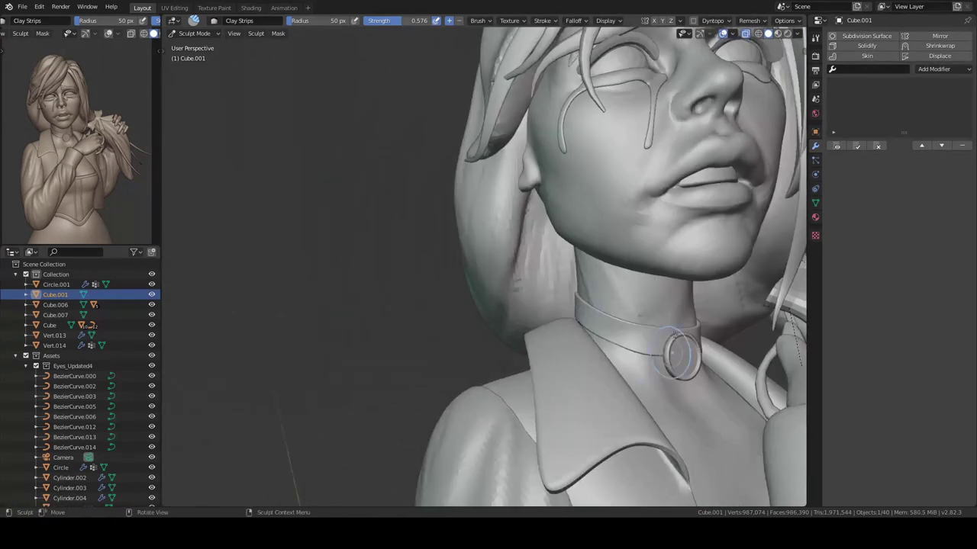
Step: Isolate torso Cube.001 and fill out the neck and shoulders with a 54 px Clay brush
{"action": "scroll", "coordinate": [616, 222], "scroll_direction": "up", "scroll_amount": 3}
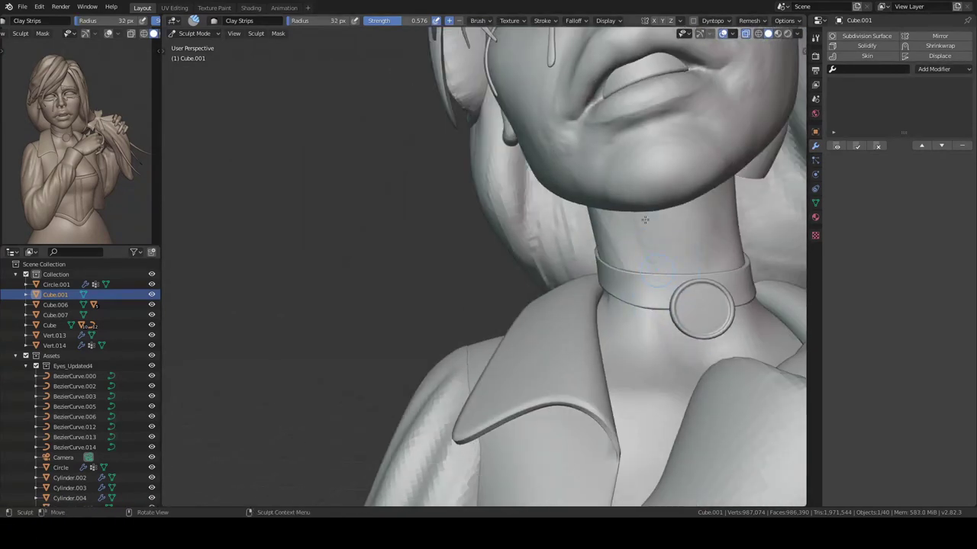
{"action": "mouse_move", "coordinate": [682, 318]}
{"action": "middle_mouse_down"}
{"action": "mouse_move", "coordinate": [562, 207]}
{"action": "mouse_move", "coordinate": [571, 257]}
{"action": "mouse_move", "coordinate": [631, 257]}
{"action": "mouse_move", "coordinate": [582, 241]}
{"action": "mouse_move", "coordinate": [600, 219]}
{"action": "mouse_move", "coordinate": [633, 312]}
{"action": "mouse_move", "coordinate": [572, 262]}
{"action": "mouse_move", "coordinate": [476, 312]}
{"action": "mouse_move", "coordinate": [481, 294]}
{"action": "mouse_move", "coordinate": [529, 323]}
{"action": "mouse_move", "coordinate": [553, 282]}
{"action": "middle_mouse_up"}
{"action": "key", "text": "KP_Divide"}
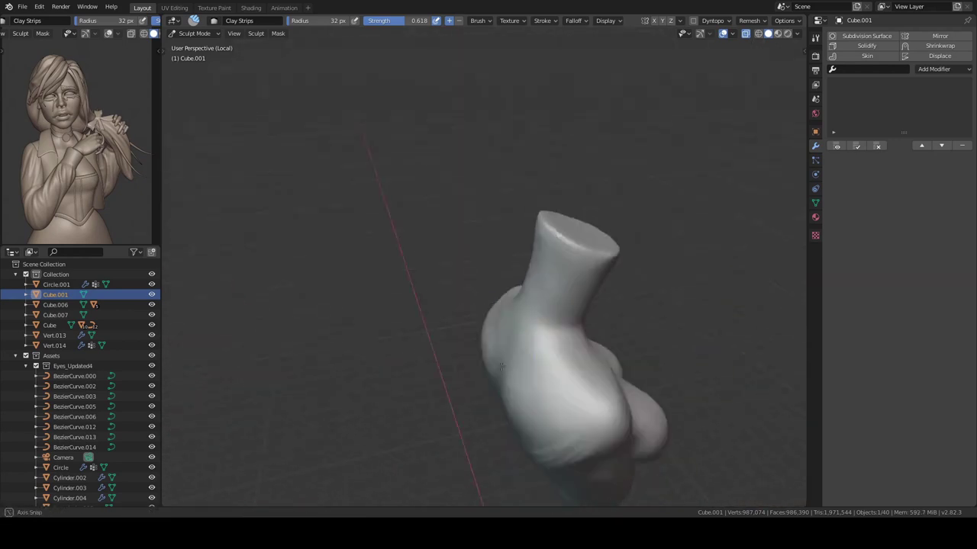
{"action": "middle_click_drag", "start_coordinate": [508, 374], "coordinate": [463, 289]}
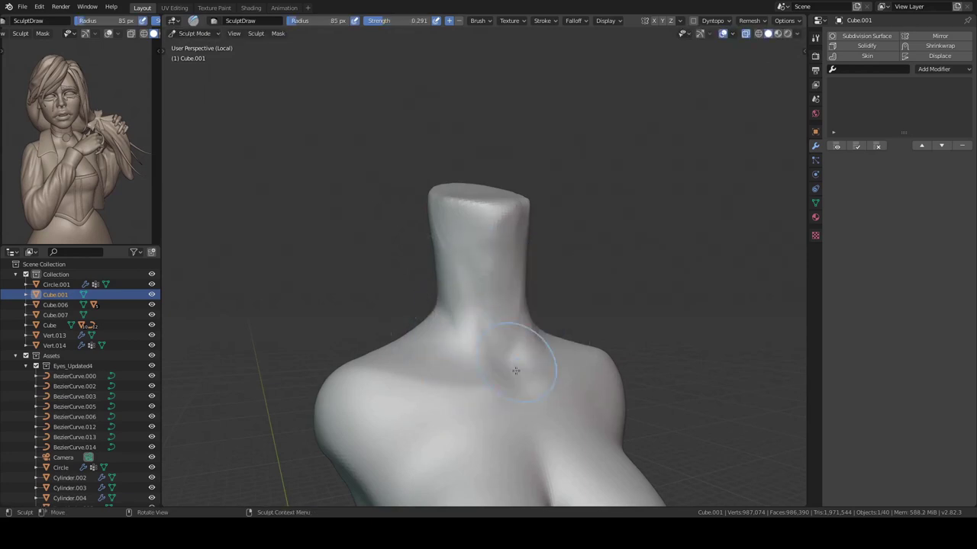
{"action": "middle_click_drag", "start_coordinate": [515, 371], "coordinate": [391, 71]}
{"action": "key", "text": "f"}
{"action": "key", "text": "c"}
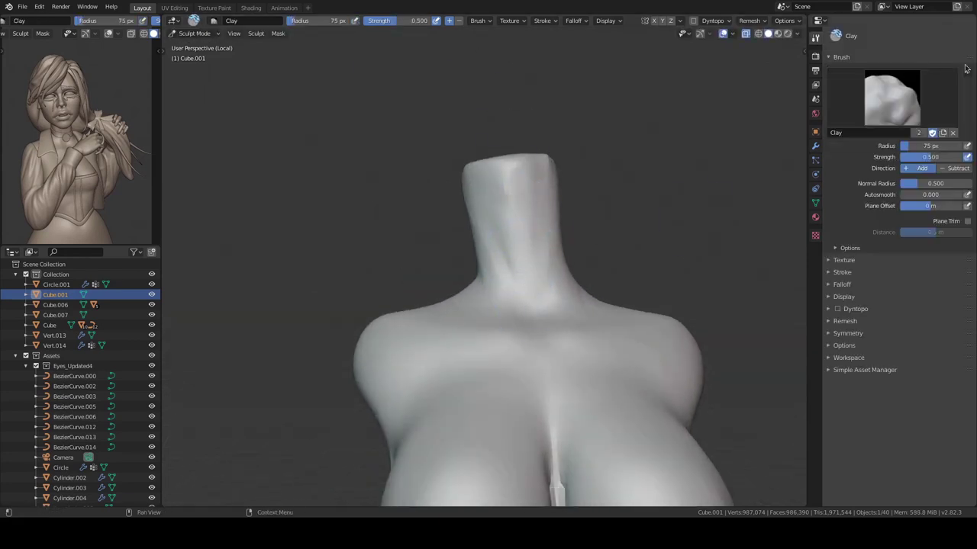
{"action": "middle_click_drag", "start_coordinate": [468, 251], "coordinate": [501, 194]}
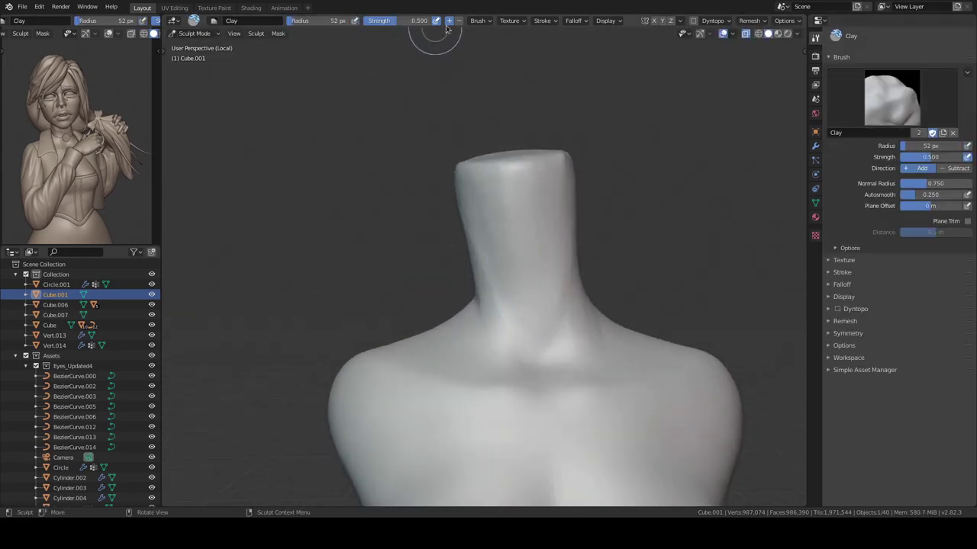
{"action": "mouse_move", "coordinate": [528, 334]}
{"action": "middle_mouse_down", "text": "ctrl"}
{"action": "mouse_move", "coordinate": [478, 249]}
{"action": "mouse_move", "coordinate": [546, 187]}
{"action": "mouse_move", "coordinate": [600, 329]}
{"action": "middle_mouse_up", "text": "ctrl"}
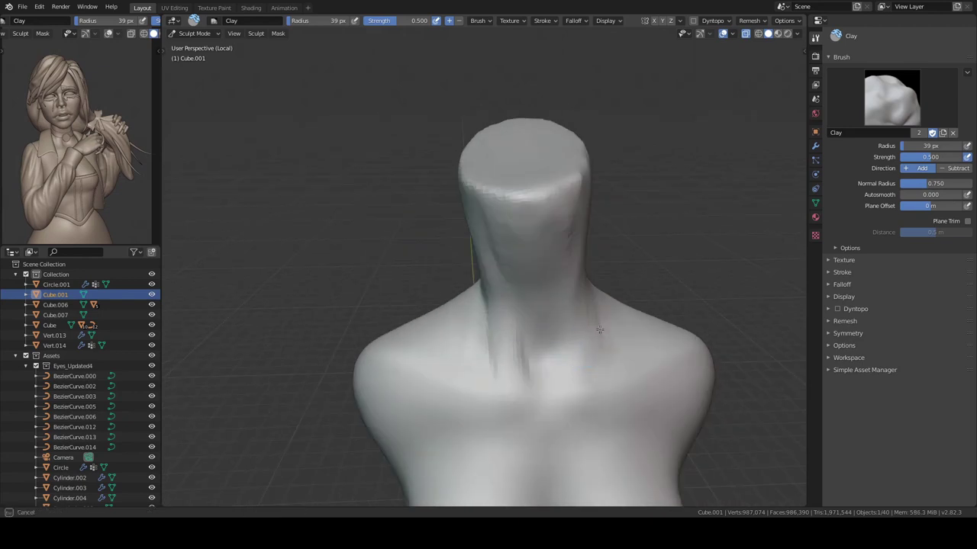
{"action": "mouse_move", "coordinate": [593, 369]}
{"action": "middle_mouse_down"}
{"action": "mouse_move", "coordinate": [495, 252]}
{"action": "mouse_move", "coordinate": [576, 372]}
{"action": "mouse_move", "coordinate": [572, 320]}
{"action": "mouse_move", "coordinate": [586, 290]}
{"action": "mouse_move", "coordinate": [502, 325]}
{"action": "mouse_move", "coordinate": [504, 285]}
{"action": "mouse_move", "coordinate": [546, 272]}
{"action": "mouse_move", "coordinate": [580, 331]}
{"action": "mouse_move", "coordinate": [536, 302]}
{"action": "mouse_move", "coordinate": [456, 315]}
{"action": "mouse_move", "coordinate": [461, 375]}
{"action": "mouse_move", "coordinate": [473, 306]}
{"action": "middle_mouse_up"}
{"action": "key", "text": "KP_Divide"}
{"action": "key", "text": "ctrl+Tab"}
Step: Check the Remesh settings and inspect the isolated arm's cuff and bend
{"action": "left_click", "coordinate": [748, 21]}
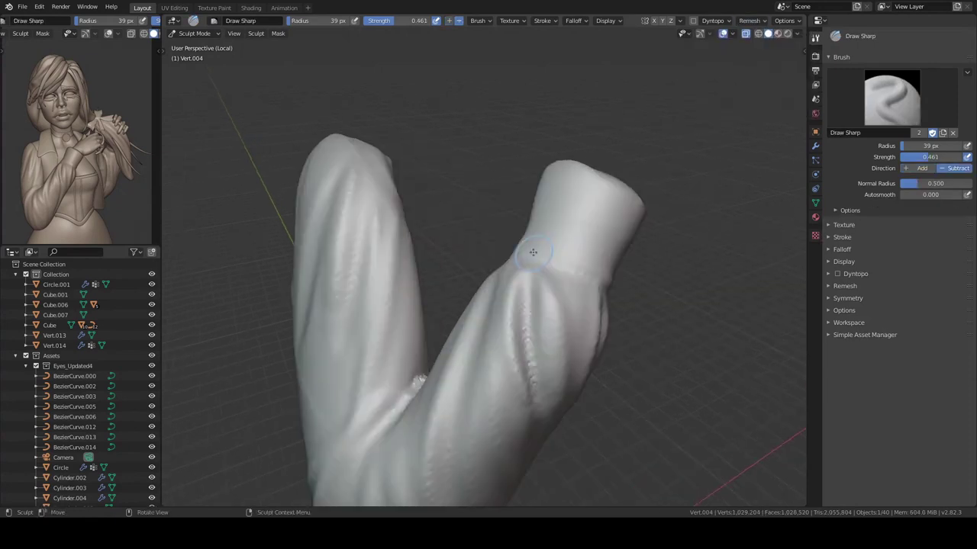
{"action": "mouse_move", "coordinate": [564, 256]}
{"action": "middle_mouse_down"}
{"action": "mouse_move", "coordinate": [665, 312]}
{"action": "mouse_move", "coordinate": [637, 272]}
{"action": "mouse_move", "coordinate": [500, 174]}
{"action": "middle_mouse_up"}
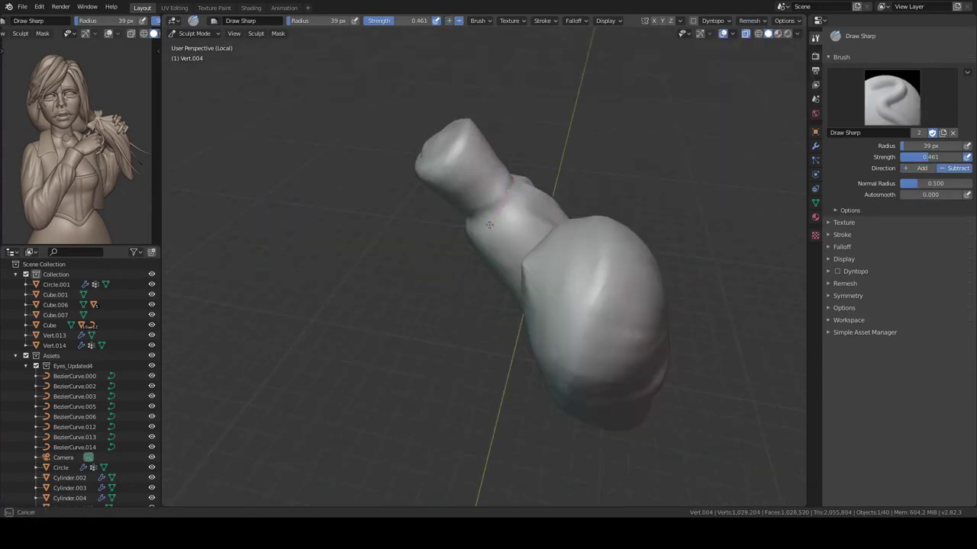
{"action": "mouse_move", "coordinate": [489, 224]}
{"action": "middle_mouse_down"}
{"action": "mouse_move", "coordinate": [577, 225]}
{"action": "mouse_move", "coordinate": [508, 135]}
{"action": "mouse_move", "coordinate": [634, 240]}
{"action": "mouse_move", "coordinate": [555, 187]}
{"action": "mouse_move", "coordinate": [551, 267]}
{"action": "middle_mouse_up"}
{"action": "scroll", "coordinate": [550, 186], "scroll_direction": "up", "scroll_amount": 3}
{"action": "mouse_move", "coordinate": [499, 197]}
{"action": "middle_mouse_down"}
{"action": "mouse_move", "coordinate": [540, 251]}
{"action": "mouse_move", "coordinate": [464, 222]}
{"action": "mouse_move", "coordinate": [491, 216]}
{"action": "mouse_move", "coordinate": [492, 323]}
{"action": "mouse_move", "coordinate": [565, 387]}
{"action": "middle_mouse_up"}
{"action": "middle_click_drag", "start_coordinate": [587, 200], "coordinate": [532, 369]}
Step: Deepen the sleeve creases with Draw Sharp at a 49 px brush size
{"action": "mouse_move", "coordinate": [549, 262]}
{"action": "middle_mouse_down"}
{"action": "mouse_move", "coordinate": [508, 225]}
{"action": "mouse_move", "coordinate": [480, 371]}
{"action": "middle_mouse_up"}
{"action": "key", "text": "f"}
{"action": "left_click", "coordinate": [492, 290]}
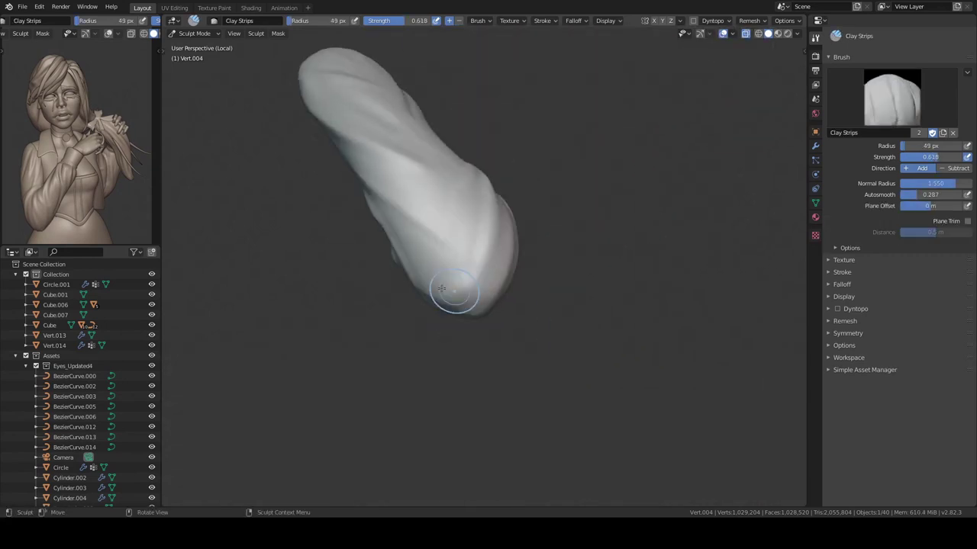
{"action": "mouse_move", "coordinate": [492, 225]}
{"action": "middle_mouse_down"}
{"action": "mouse_move", "coordinate": [505, 231]}
{"action": "mouse_move", "coordinate": [377, 356]}
{"action": "middle_mouse_up"}
{"action": "key", "text": "KP_Divide"}
Step: Build fuller folds on the upper sleeve and shoulder with a smaller Clay Strips brush
{"action": "mouse_move", "coordinate": [470, 315]}
{"action": "middle_mouse_down"}
{"action": "mouse_move", "coordinate": [453, 331]}
{"action": "mouse_move", "coordinate": [475, 262]}
{"action": "mouse_move", "coordinate": [487, 280]}
{"action": "mouse_move", "coordinate": [473, 290]}
{"action": "mouse_move", "coordinate": [458, 175]}
{"action": "middle_mouse_up"}
{"action": "key", "text": "bracketleft"}
{"action": "key", "text": "bracketleft"}
{"action": "key", "text": "shift+space"}
{"action": "left_click", "coordinate": [443, 211]}
{"action": "mouse_move", "coordinate": [488, 283]}
{"action": "middle_mouse_down"}
{"action": "mouse_move", "coordinate": [528, 374]}
{"action": "mouse_move", "coordinate": [464, 348]}
{"action": "mouse_move", "coordinate": [497, 359]}
{"action": "mouse_move", "coordinate": [448, 209]}
{"action": "middle_mouse_up"}
{"action": "mouse_move", "coordinate": [466, 256]}
{"action": "middle_mouse_down"}
{"action": "mouse_move", "coordinate": [428, 332]}
{"action": "mouse_move", "coordinate": [526, 335]}
{"action": "mouse_move", "coordinate": [512, 381]}
{"action": "mouse_move", "coordinate": [523, 389]}
{"action": "mouse_move", "coordinate": [483, 261]}
{"action": "middle_mouse_up"}
{"action": "key", "text": "f"}
{"action": "left_click", "coordinate": [518, 396]}
{"action": "middle_click_drag", "start_coordinate": [499, 187], "coordinate": [641, 214]}
Step: Select the other jacket sleeve, isolate it and switch it into Sculpt Mode
{"action": "key", "text": "ctrl+Tab"}
{"action": "left_click", "coordinate": [641, 214]}
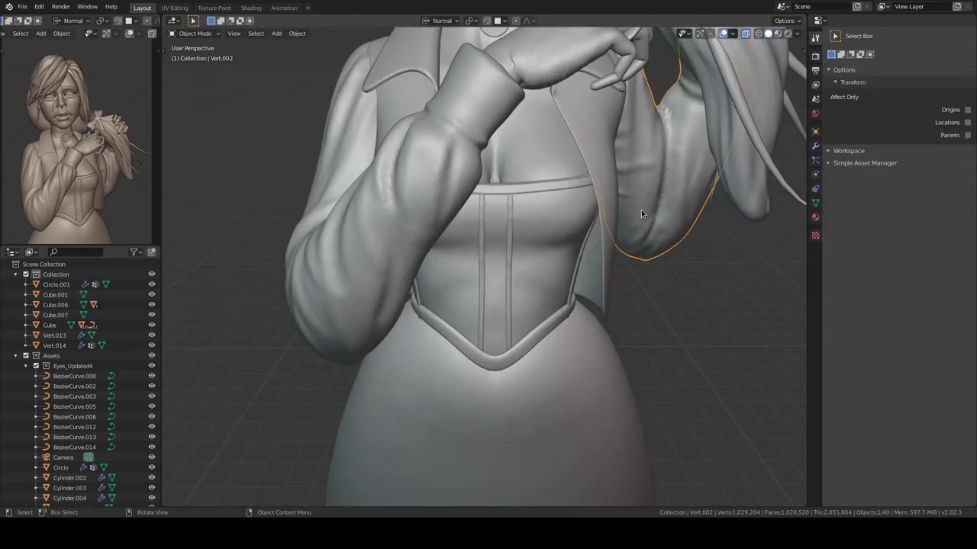
{"action": "key", "text": "KP_Divide"}
{"action": "key", "text": "ctrl+Tab"}
{"action": "left_click", "coordinate": [749, 20]}
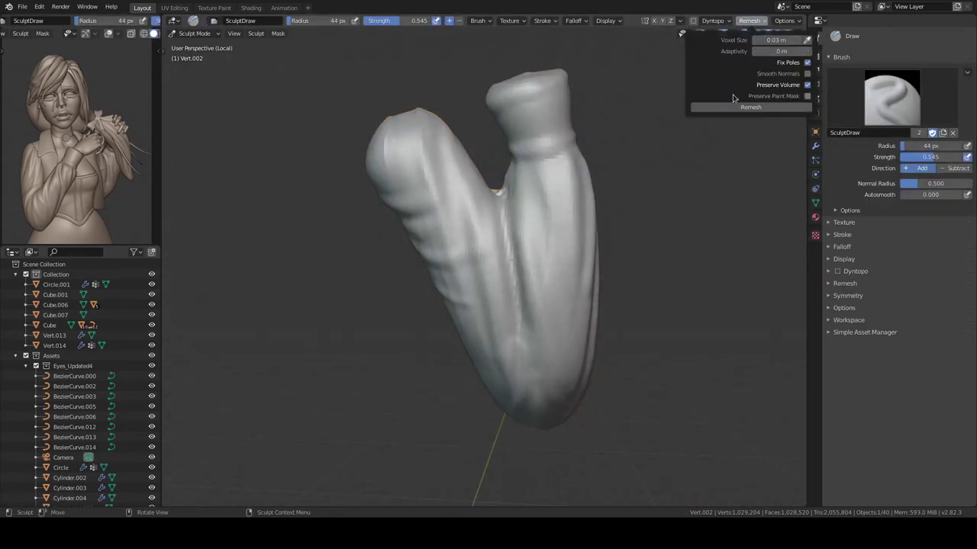
Step: Build up sleeve folds with the Clay Strips and Clay brushes, raising Autosmooth to 0.125
{"action": "mouse_move", "coordinate": [507, 317]}
{"action": "middle_mouse_down"}
{"action": "mouse_move", "coordinate": [412, 298]}
{"action": "mouse_move", "coordinate": [491, 311]}
{"action": "mouse_move", "coordinate": [386, 239]}
{"action": "mouse_move", "coordinate": [447, 279]}
{"action": "mouse_move", "coordinate": [445, 244]}
{"action": "mouse_move", "coordinate": [482, 331]}
{"action": "mouse_move", "coordinate": [494, 241]}
{"action": "middle_mouse_up"}
{"action": "key", "text": "shift+space"}
{"action": "key", "text": "c"}
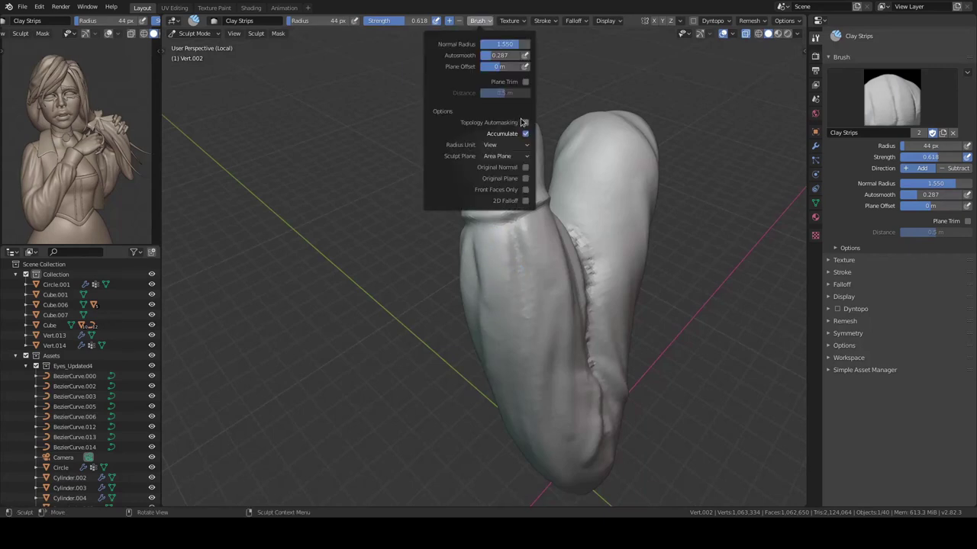
{"action": "key", "text": "c"}
{"action": "mouse_move", "coordinate": [506, 328]}
{"action": "middle_mouse_down"}
{"action": "mouse_move", "coordinate": [527, 313]}
{"action": "mouse_move", "coordinate": [591, 385]}
{"action": "middle_mouse_up"}
{"action": "middle_click_drag", "start_coordinate": [547, 222], "coordinate": [519, 168]}
{"action": "left_click", "coordinate": [478, 21]}
{"action": "left_click_drag", "start_coordinate": [487, 55], "coordinate": [494, 60]}
{"action": "middle_click_drag", "start_coordinate": [500, 122], "coordinate": [528, 349]}
{"action": "mouse_move", "coordinate": [550, 292]}
{"action": "middle_mouse_down"}
{"action": "mouse_move", "coordinate": [557, 262]}
{"action": "mouse_move", "coordinate": [532, 337]}
{"action": "mouse_move", "coordinate": [534, 229]}
{"action": "mouse_move", "coordinate": [488, 273]}
{"action": "mouse_move", "coordinate": [494, 286]}
{"action": "middle_mouse_up"}
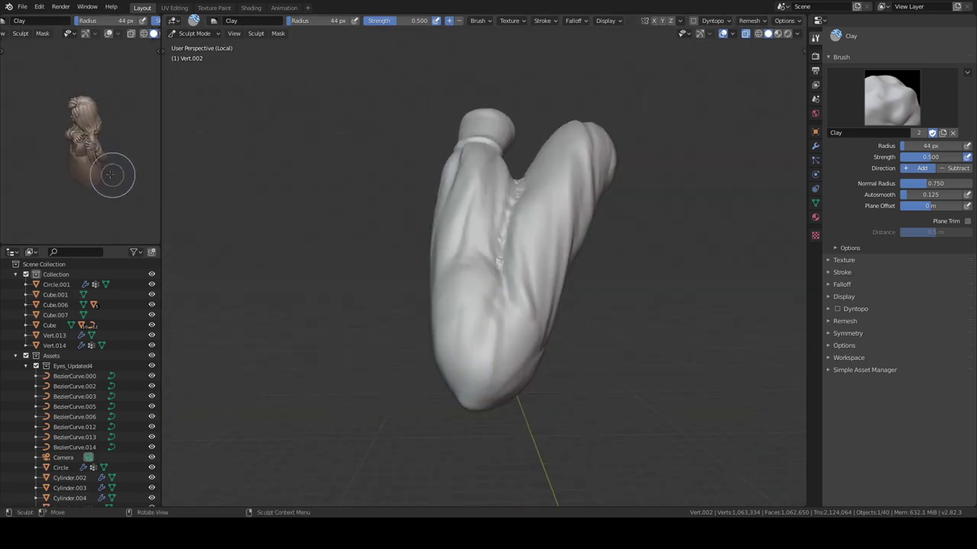
{"action": "middle_click_drag", "start_coordinate": [111, 175], "coordinate": [94, 141]}
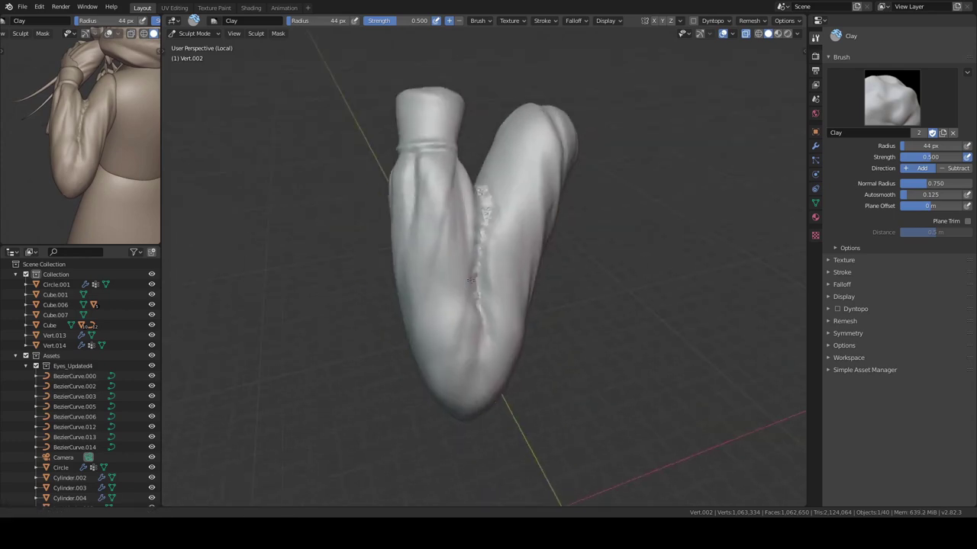
Step: Add sharper creases to the sleeve with the Draw Sharp and SculptDraw brushes
{"action": "key", "text": "ctrl+shift+x"}
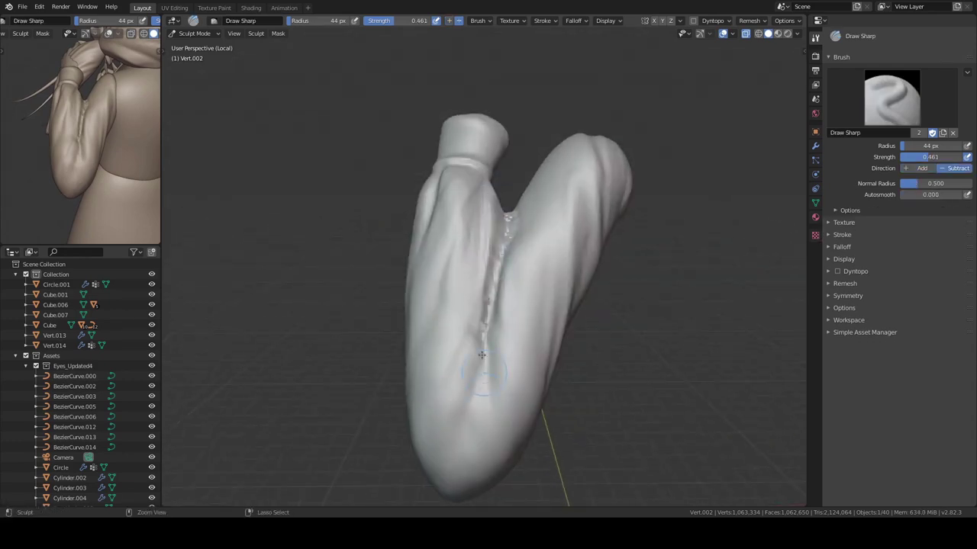
{"action": "middle_click_drag", "start_coordinate": [465, 214], "coordinate": [450, 322]}
{"action": "key", "text": "x"}
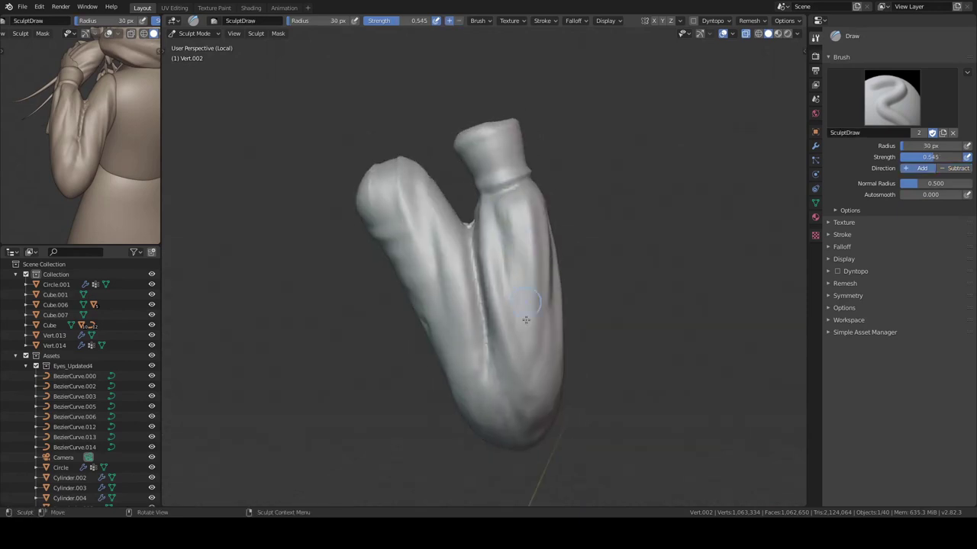
{"action": "middle_click_drag", "start_coordinate": [526, 320], "coordinate": [518, 312]}
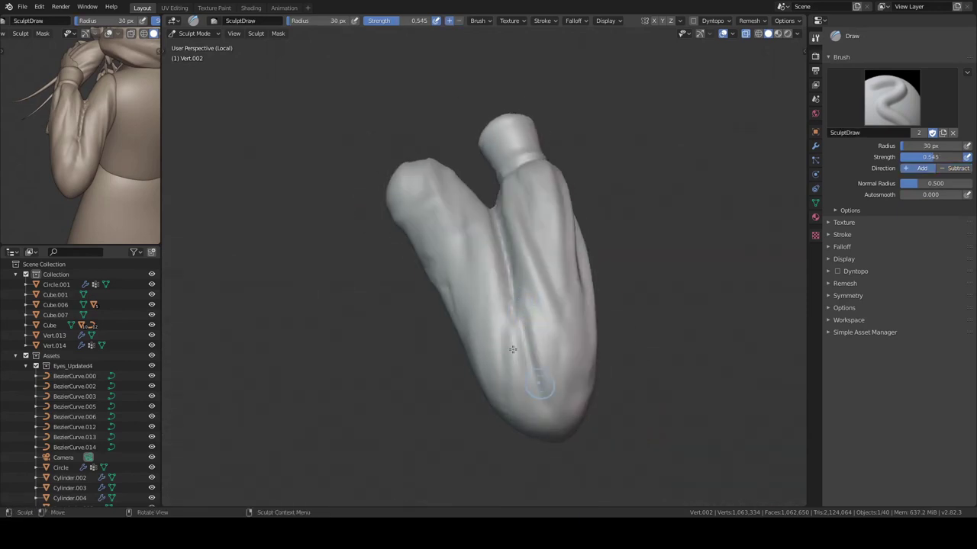
{"action": "middle_click_drag", "start_coordinate": [513, 350], "coordinate": [461, 318]}
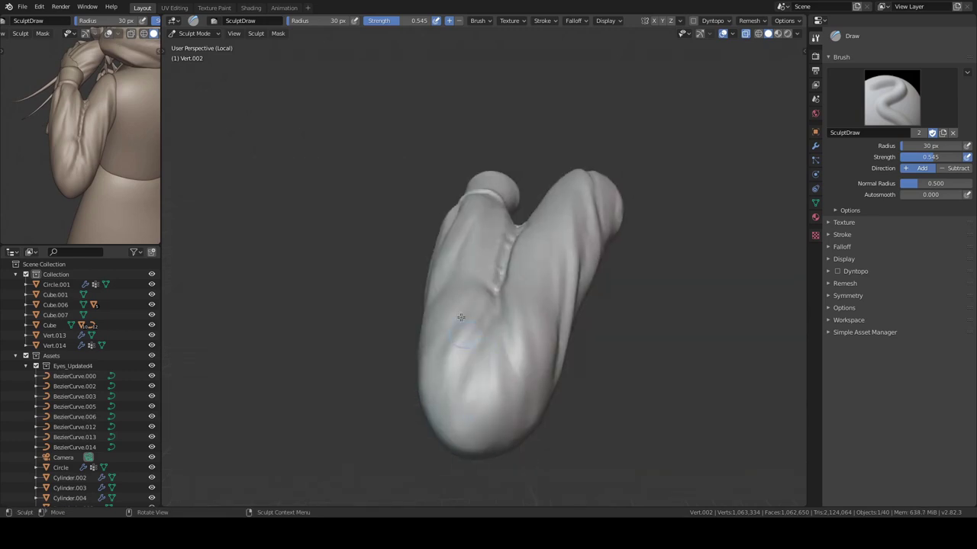
{"action": "middle_click_drag", "start_coordinate": [461, 318], "coordinate": [523, 464]}
Step: Restore the full character view and pick the Clay Strips brush
{"action": "key", "text": "KP_Divide"}
{"action": "mouse_move", "coordinate": [629, 168]}
{"action": "middle_mouse_down"}
{"action": "mouse_move", "coordinate": [619, 174]}
{"action": "mouse_move", "coordinate": [665, 151]}
{"action": "mouse_move", "coordinate": [608, 105]}
{"action": "mouse_move", "coordinate": [677, 279]}
{"action": "mouse_move", "coordinate": [502, 255]}
{"action": "mouse_move", "coordinate": [495, 374]}
{"action": "middle_mouse_up"}
{"action": "key", "text": "shift+space"}
{"action": "left_click", "coordinate": [614, 208]}
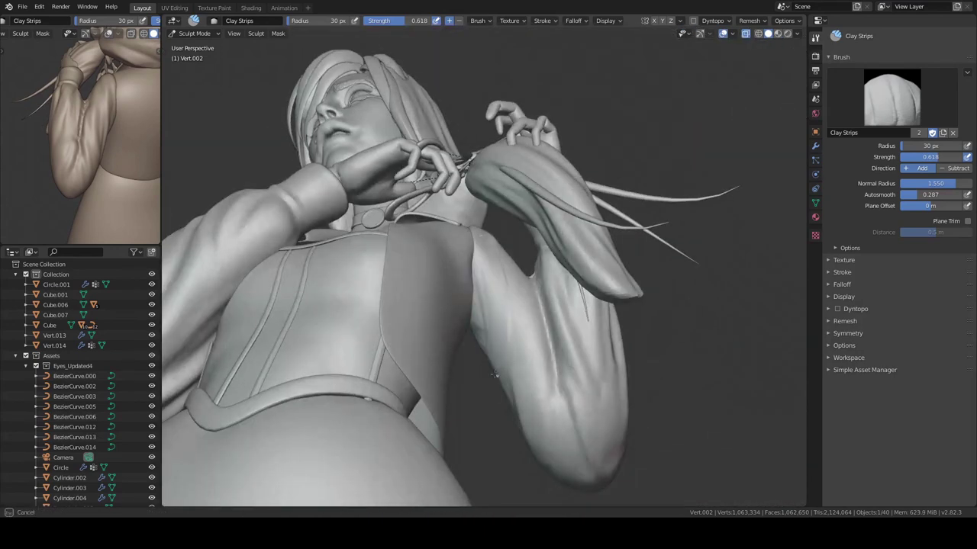
{"action": "key", "text": "Escape"}
{"action": "middle_click_drag", "start_coordinate": [497, 333], "coordinate": [534, 320]}
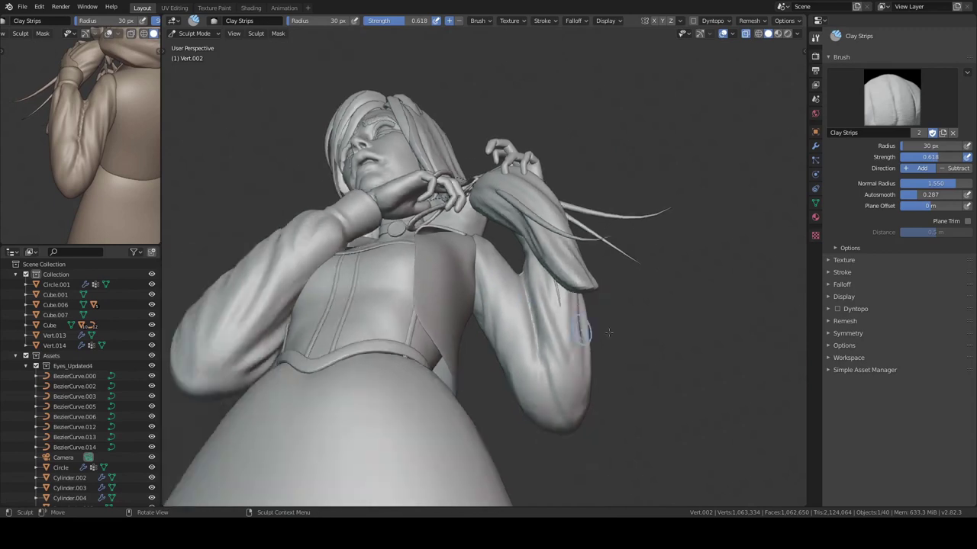
Step: Leave sculpting, view the figure from the front and select the jacket
{"action": "key", "text": "ctrl+Tab"}
{"action": "key", "text": "KP_1"}
{"action": "scroll", "coordinate": [584, 309], "scroll_direction": "up", "scroll_amount": 2}
{"action": "left_click", "coordinate": [585, 308]}
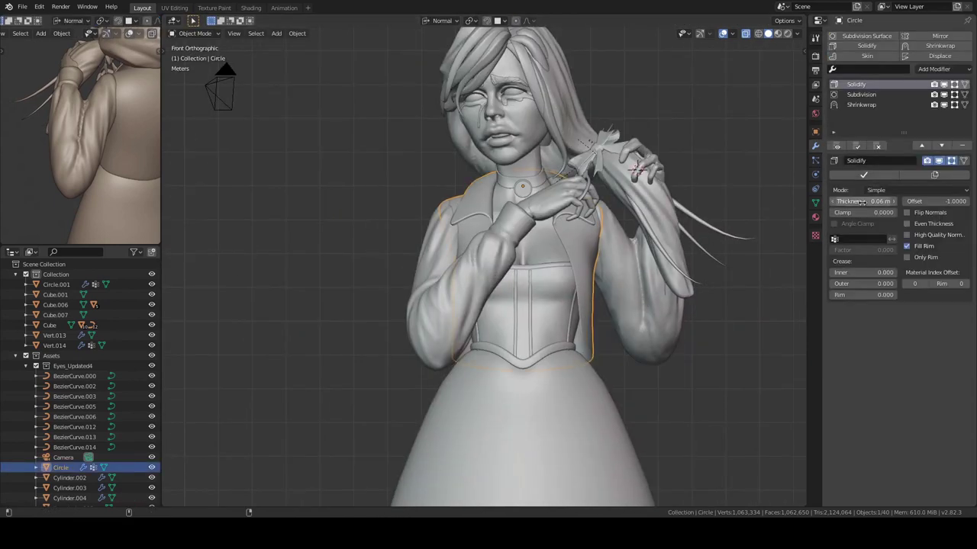
Step: Isolate the jacket and reduce its Solidify thickness to 0.062 m
{"action": "scroll", "coordinate": [576, 232], "scroll_direction": "up", "scroll_amount": 5}
{"action": "middle_click_drag", "start_coordinate": [576, 232], "coordinate": [654, 273]}
{"action": "key", "text": "KP_Divide"}
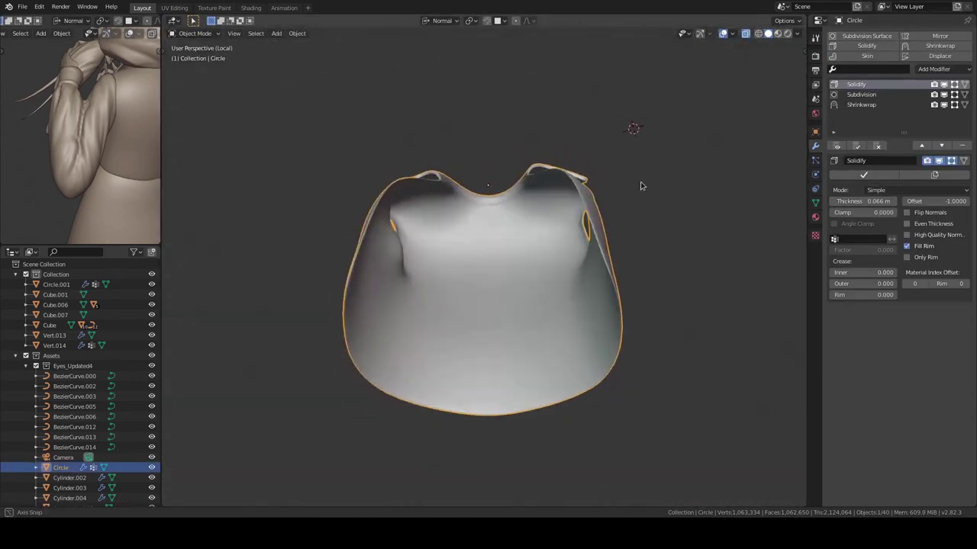
{"action": "left_click_drag", "start_coordinate": [849, 201], "coordinate": [839, 200]}
{"action": "mouse_move", "coordinate": [530, 245]}
{"action": "middle_mouse_down"}
{"action": "mouse_move", "coordinate": [602, 328]}
{"action": "mouse_move", "coordinate": [639, 336]}
{"action": "middle_mouse_up"}
{"action": "key", "text": "KP_Divide"}
Step: Extrude, scale, move and rotate the jacket hem in Edit Mode
{"action": "key", "text": "Tab"}
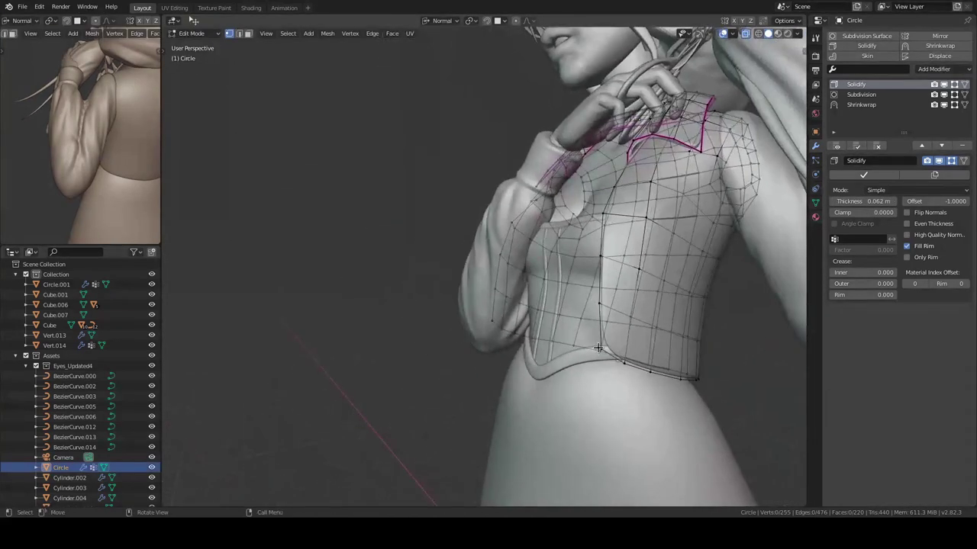
{"action": "scroll", "coordinate": [638, 336], "scroll_direction": "down", "scroll_amount": 3}
{"action": "left_click", "coordinate": [627, 390]}
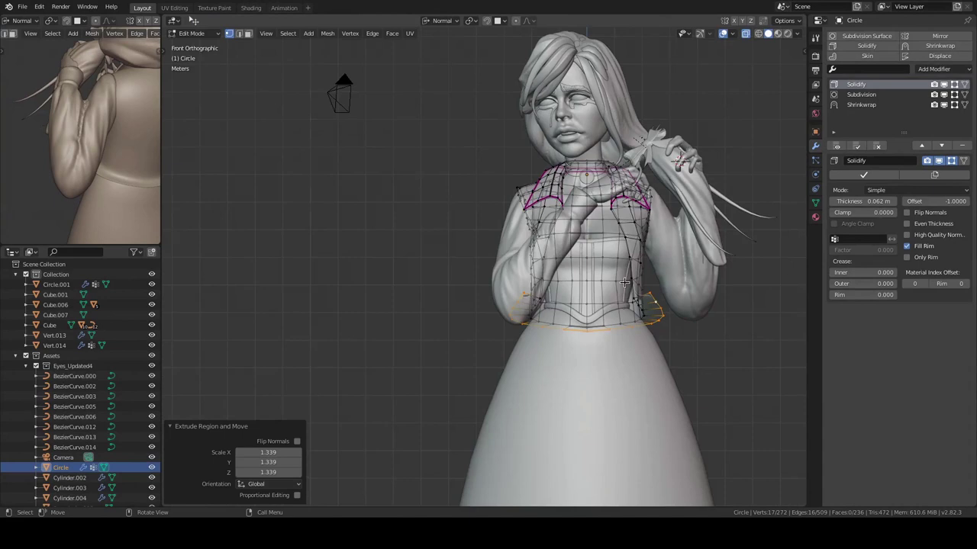
{"action": "key", "text": "g"}
{"action": "left_click", "coordinate": [338, 90]}
{"action": "mouse_move", "coordinate": [338, 90]}
{"action": "middle_mouse_down"}
{"action": "mouse_move", "coordinate": [573, 272]}
{"action": "mouse_move", "coordinate": [583, 316]}
{"action": "middle_mouse_up"}
{"action": "key", "text": "r"}
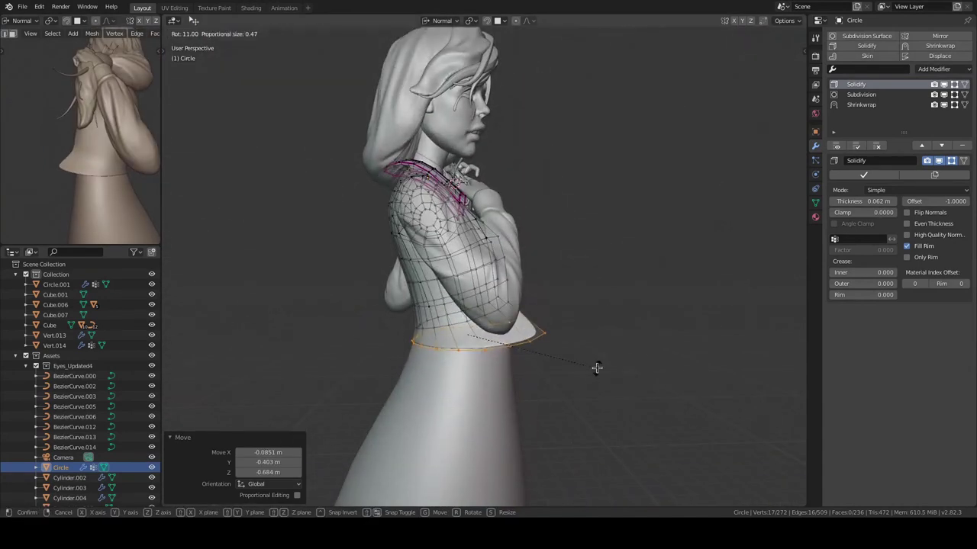
{"action": "scroll", "coordinate": [579, 388], "scroll_direction": "up", "scroll_amount": 2}
Step: Reshape the collar around the neck by moving its vertices
{"action": "mouse_move", "coordinate": [615, 396]}
{"action": "middle_mouse_down"}
{"action": "mouse_move", "coordinate": [606, 258]}
{"action": "mouse_move", "coordinate": [544, 277]}
{"action": "middle_mouse_up"}
{"action": "key", "text": "alt+a"}
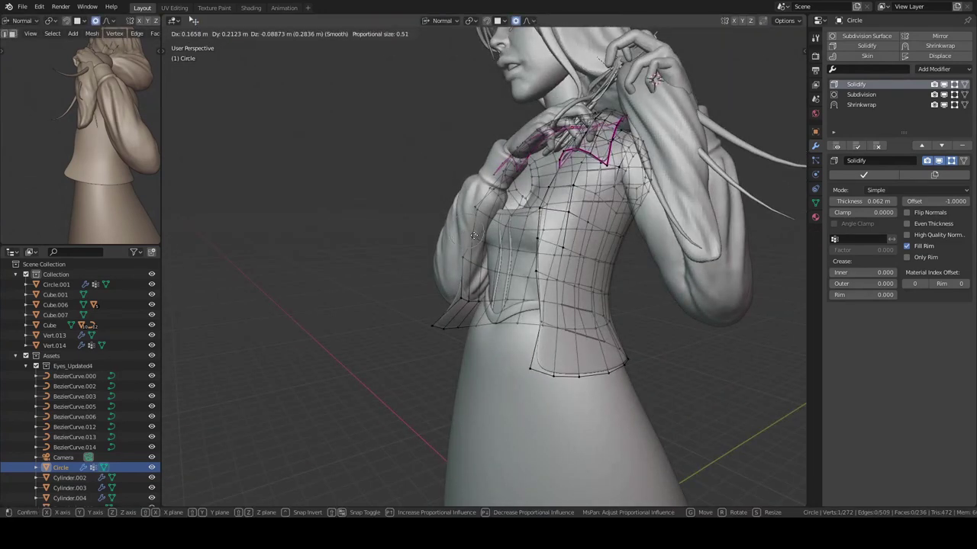
{"action": "left_click", "coordinate": [474, 236]}
{"action": "mouse_move", "coordinate": [474, 236]}
{"action": "middle_mouse_down"}
{"action": "mouse_move", "coordinate": [108, 133]}
{"action": "mouse_move", "coordinate": [129, 137]}
{"action": "middle_mouse_up"}
{"action": "mouse_move", "coordinate": [549, 229]}
{"action": "middle_mouse_down"}
{"action": "mouse_move", "coordinate": [573, 234]}
{"action": "mouse_move", "coordinate": [537, 278]}
{"action": "mouse_move", "coordinate": [548, 268]}
{"action": "mouse_move", "coordinate": [544, 293]}
{"action": "mouse_move", "coordinate": [557, 301]}
{"action": "mouse_move", "coordinate": [537, 299]}
{"action": "mouse_move", "coordinate": [564, 298]}
{"action": "mouse_move", "coordinate": [592, 326]}
{"action": "mouse_move", "coordinate": [458, 197]}
{"action": "mouse_move", "coordinate": [613, 257]}
{"action": "mouse_move", "coordinate": [594, 349]}
{"action": "middle_mouse_up"}
{"action": "key", "text": "g"}
{"action": "left_click", "coordinate": [580, 313]}
Step: Push the collar lapels into shape with the Grab brush in Sculpt Mode
{"action": "key", "text": "ctrl+Tab"}
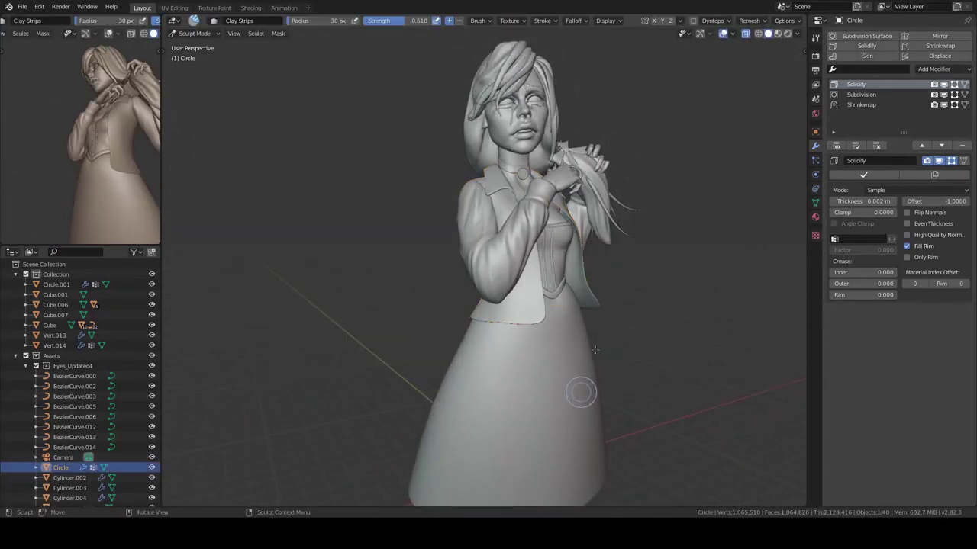
{"action": "scroll", "coordinate": [580, 393], "scroll_direction": "up", "scroll_amount": 2}
{"action": "key", "text": "g"}
{"action": "mouse_move", "coordinate": [590, 313]}
{"action": "middle_mouse_down"}
{"action": "mouse_move", "coordinate": [490, 198]}
{"action": "mouse_move", "coordinate": [530, 218]}
{"action": "mouse_move", "coordinate": [508, 191]}
{"action": "mouse_move", "coordinate": [504, 216]}
{"action": "mouse_move", "coordinate": [567, 191]}
{"action": "mouse_move", "coordinate": [514, 270]}
{"action": "mouse_move", "coordinate": [583, 194]}
{"action": "mouse_move", "coordinate": [568, 174]}
{"action": "middle_mouse_up"}
{"action": "scroll", "coordinate": [505, 215], "scroll_direction": "up", "scroll_amount": 3}
Step: Move the selected shoulder vertices and return to Object Mode
{"action": "key", "text": "Tab"}
{"action": "key", "text": "g"}
{"action": "left_click", "coordinate": [530, 174]}
{"action": "key", "text": "Tab"}
{"action": "scroll", "coordinate": [534, 214], "scroll_direction": "down", "scroll_amount": 5}
{"action": "mouse_move", "coordinate": [553, 248]}
{"action": "middle_mouse_down"}
{"action": "mouse_move", "coordinate": [516, 260]}
{"action": "mouse_move", "coordinate": [490, 240]}
{"action": "mouse_move", "coordinate": [516, 309]}
{"action": "mouse_move", "coordinate": [574, 310]}
{"action": "middle_mouse_up"}
Step: Work on the jacket's back and shoulder, switching between Edit Mode and the Grab brush
{"action": "key", "text": "ctrl+Tab"}
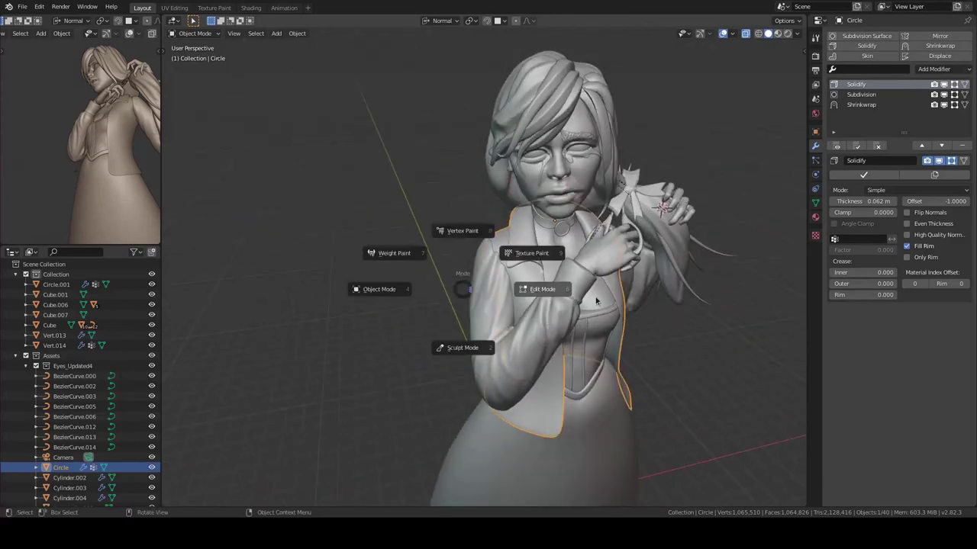
{"action": "left_click", "coordinate": [534, 248]}
{"action": "scroll", "coordinate": [537, 243], "scroll_direction": "up", "scroll_amount": 5}
{"action": "key", "text": "ctrl+Tab"}
{"action": "mouse_move", "coordinate": [534, 305]}
{"action": "middle_mouse_down"}
{"action": "mouse_move", "coordinate": [445, 268]}
{"action": "mouse_move", "coordinate": [456, 168]}
{"action": "mouse_move", "coordinate": [403, 229]}
{"action": "mouse_move", "coordinate": [522, 272]}
{"action": "mouse_move", "coordinate": [523, 219]}
{"action": "mouse_move", "coordinate": [435, 277]}
{"action": "mouse_move", "coordinate": [587, 318]}
{"action": "mouse_move", "coordinate": [603, 212]}
{"action": "middle_mouse_up"}
Step: Reshape the shoulder loop with a proportional-falloff move in Edit Mode
{"action": "key", "text": "Tab"}
{"action": "key", "text": "KP_Divide"}
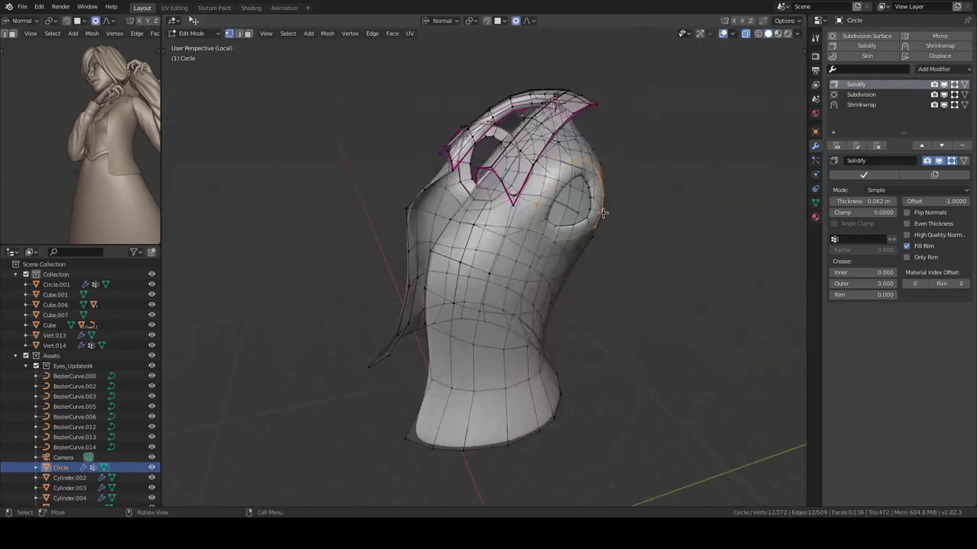
{"action": "key", "text": "Tab"}
{"action": "key", "text": "KP_Divide"}
{"action": "mouse_move", "coordinate": [588, 315]}
{"action": "middle_mouse_down"}
{"action": "mouse_move", "coordinate": [488, 322]}
{"action": "mouse_move", "coordinate": [557, 352]}
{"action": "mouse_move", "coordinate": [550, 336]}
{"action": "mouse_move", "coordinate": [580, 358]}
{"action": "mouse_move", "coordinate": [567, 370]}
{"action": "mouse_move", "coordinate": [540, 276]}
{"action": "mouse_move", "coordinate": [554, 348]}
{"action": "mouse_move", "coordinate": [623, 352]}
{"action": "mouse_move", "coordinate": [517, 288]}
{"action": "middle_mouse_up"}
{"action": "key", "text": "Tab"}
{"action": "key", "text": "g"}
{"action": "key", "text": "Tab"}
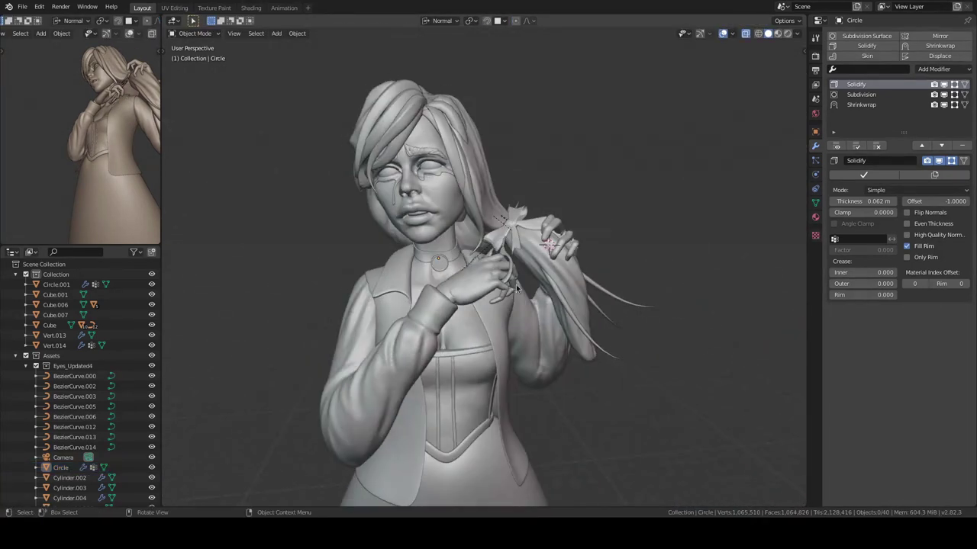
Step: Select the jacket and thicken its Solidify shell to 0.132 m with offset 0
{"action": "scroll", "coordinate": [517, 286], "scroll_direction": "down", "scroll_amount": 3}
{"action": "left_click", "coordinate": [521, 295]}
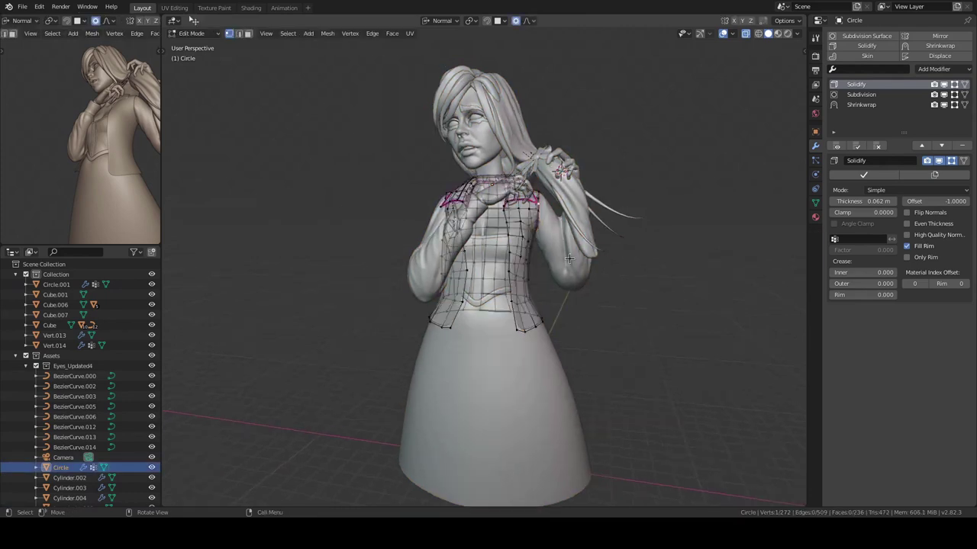
{"action": "scroll", "coordinate": [566, 211], "scroll_direction": "up", "scroll_amount": 3}
{"action": "middle_click_drag", "start_coordinate": [566, 211], "coordinate": [589, 256]}
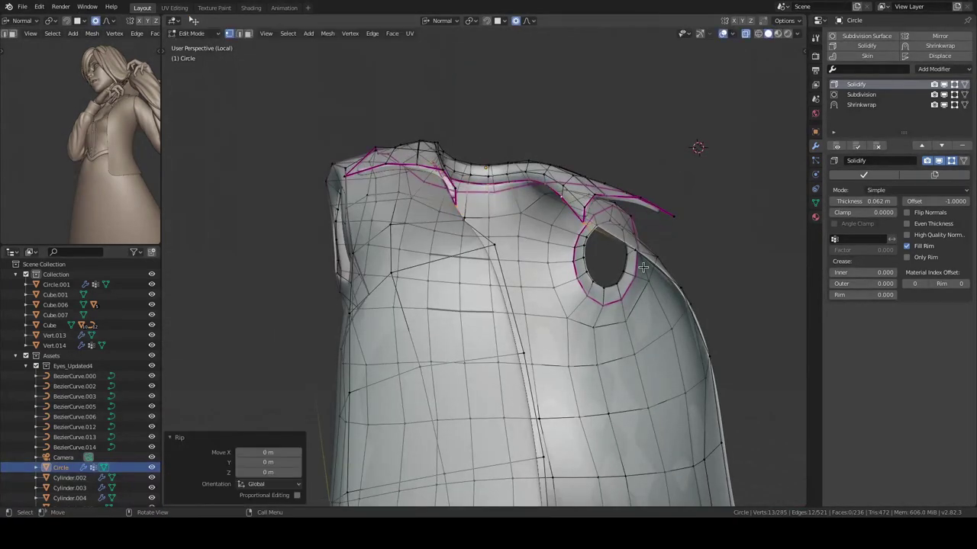
{"action": "key", "text": "Tab"}
{"action": "middle_click_drag", "start_coordinate": [642, 209], "coordinate": [560, 309]}
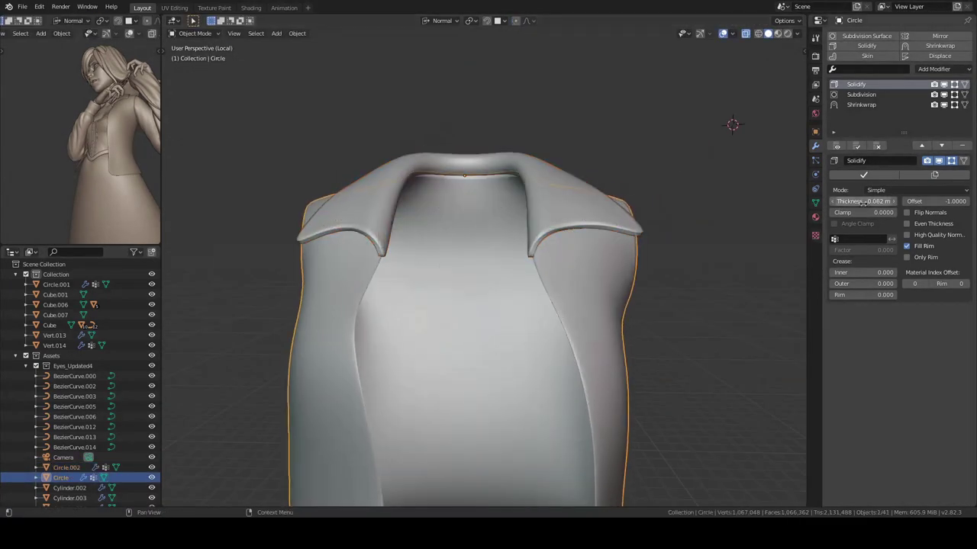
{"action": "left_click_drag", "start_coordinate": [862, 203], "coordinate": [941, 208]}
{"action": "key", "text": "KP_Divide"}
Step: Duplicate the jacket in place as a backup copy
{"action": "scroll", "coordinate": [544, 278], "scroll_direction": "up", "scroll_amount": 2}
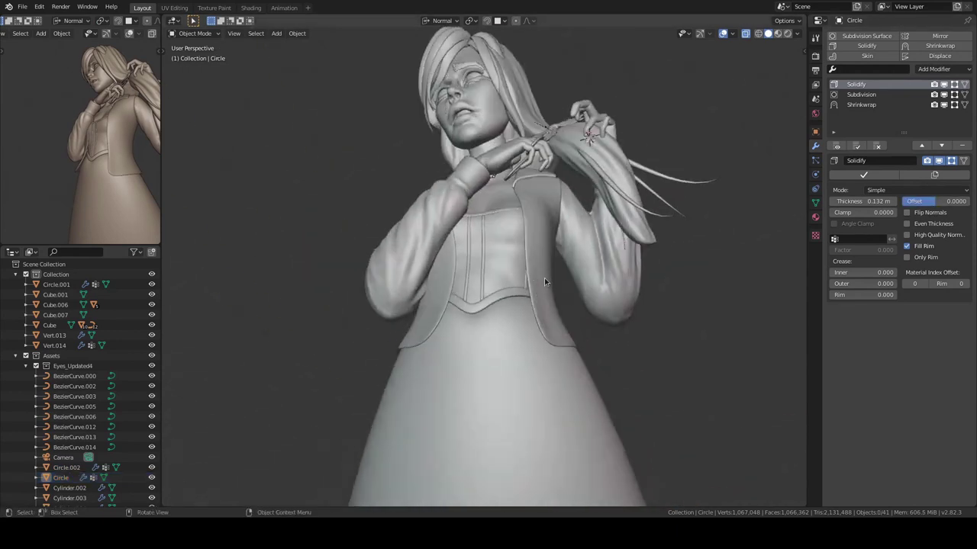
{"action": "middle_click_drag", "start_coordinate": [544, 278], "coordinate": [610, 320]}
{"action": "key", "text": "shift+d"}
{"action": "key", "text": "Escape"}
Step: Move the backup copy to another collection and apply all the jacket's modifiers
{"action": "key", "text": "m"}
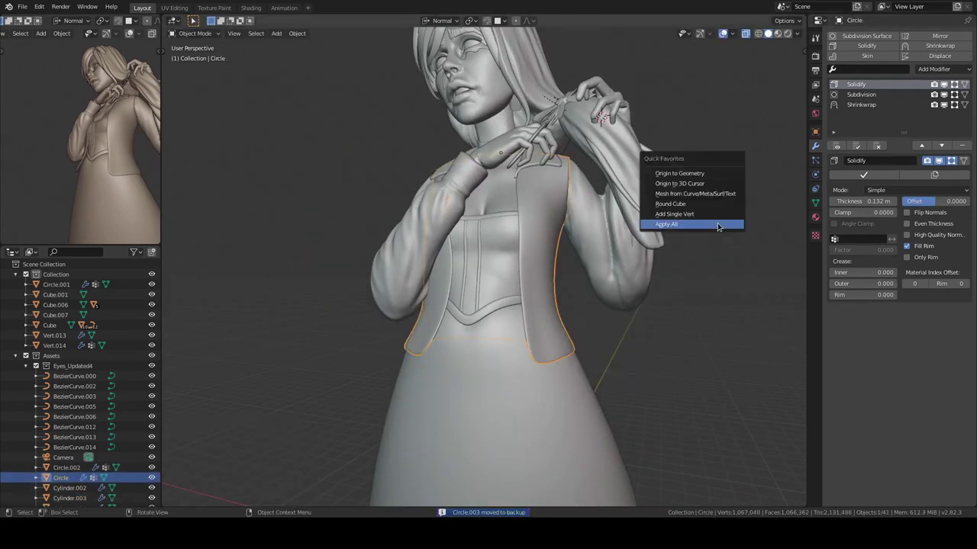
{"action": "left_click", "coordinate": [717, 224]}
{"action": "scroll", "coordinate": [592, 244], "scroll_direction": "up", "scroll_amount": 2}
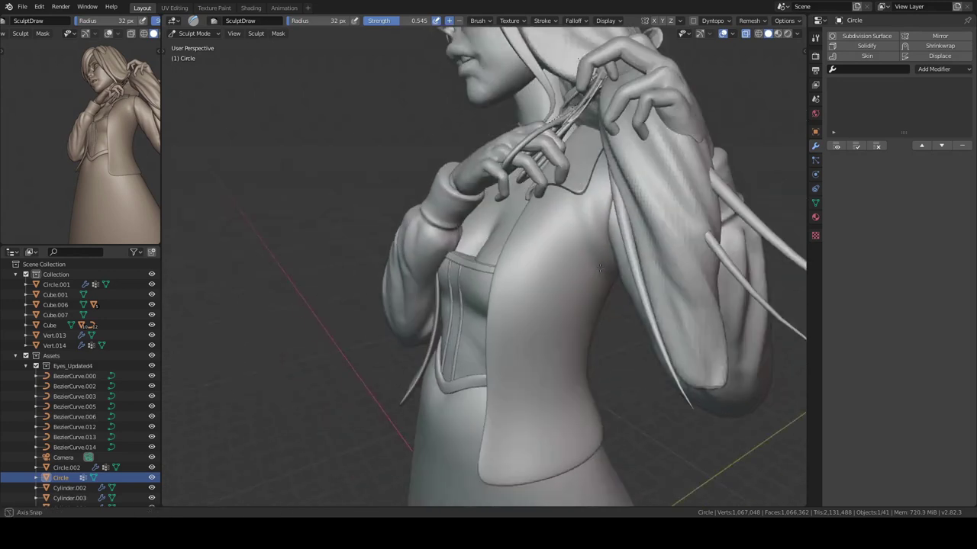
{"action": "scroll", "coordinate": [622, 250], "scroll_direction": "up", "scroll_amount": 2}
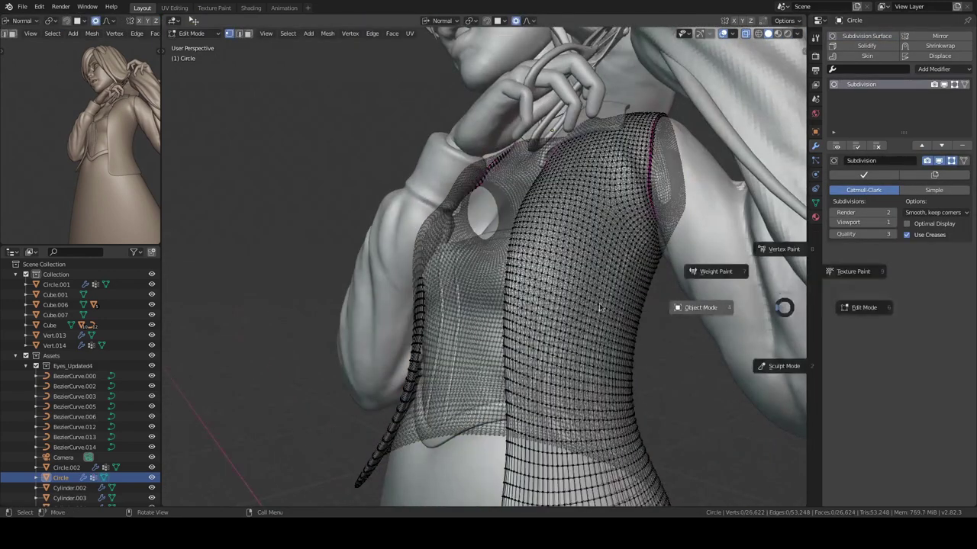
Step: Sculpt SculptDraw folds along the jacket's back, shoulders and waist with a smaller brush
{"action": "middle_click_drag", "start_coordinate": [575, 160], "coordinate": [497, 264]}
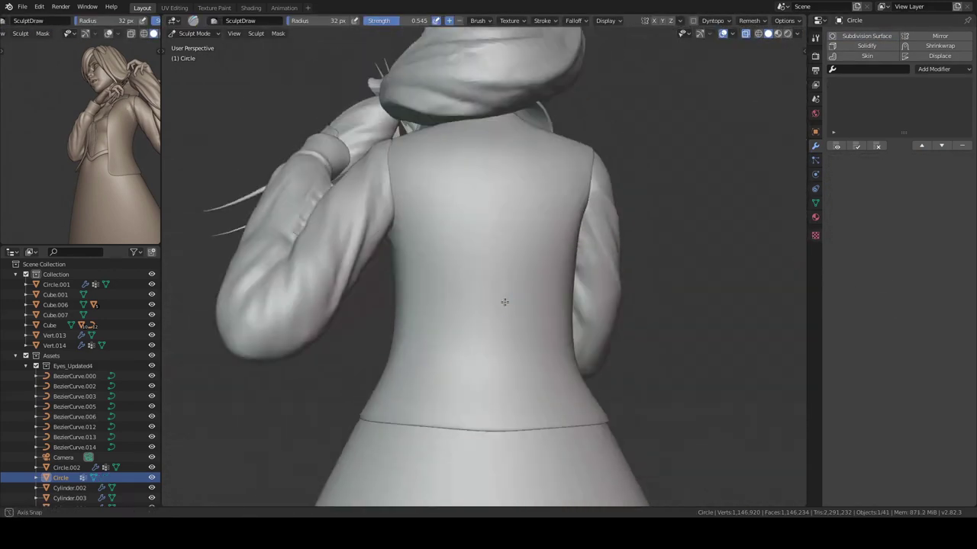
{"action": "middle_click_drag", "start_coordinate": [457, 199], "coordinate": [583, 260]}
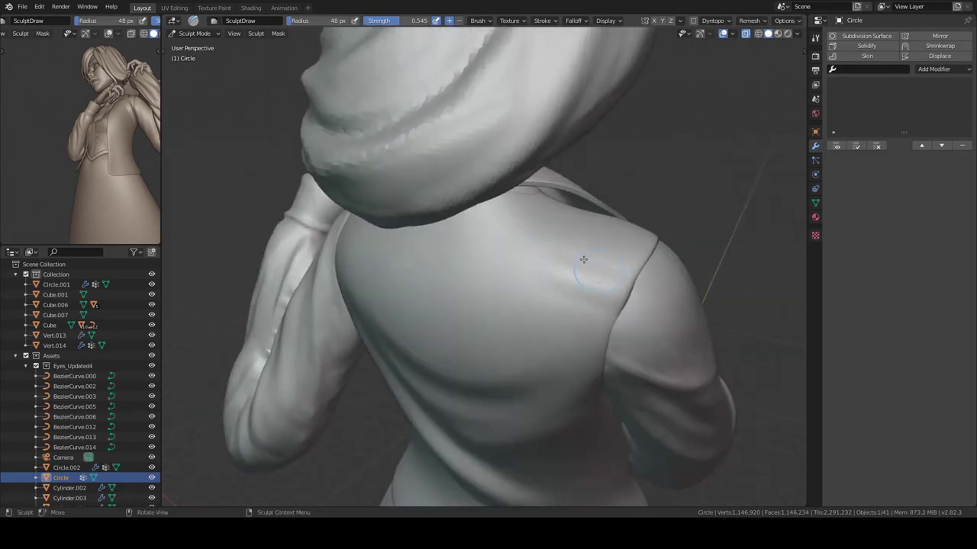
{"action": "left_click", "coordinate": [580, 296]}
{"action": "middle_click_drag", "start_coordinate": [581, 296], "coordinate": [537, 261]}
{"action": "mouse_move", "coordinate": [566, 328]}
{"action": "middle_mouse_down"}
{"action": "mouse_move", "coordinate": [575, 313]}
{"action": "mouse_move", "coordinate": [505, 387]}
{"action": "mouse_move", "coordinate": [522, 312]}
{"action": "mouse_move", "coordinate": [481, 303]}
{"action": "mouse_move", "coordinate": [467, 360]}
{"action": "middle_mouse_up"}
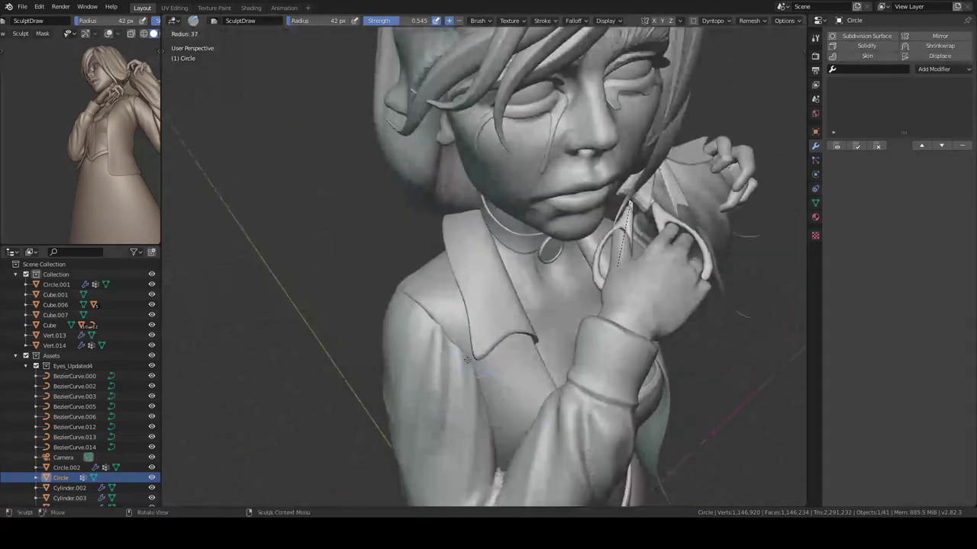
{"action": "middle_click_drag", "start_coordinate": [408, 293], "coordinate": [535, 363]}
{"action": "mouse_move", "coordinate": [514, 397]}
{"action": "middle_mouse_down"}
{"action": "mouse_move", "coordinate": [617, 283]}
{"action": "mouse_move", "coordinate": [537, 361]}
{"action": "middle_mouse_up"}
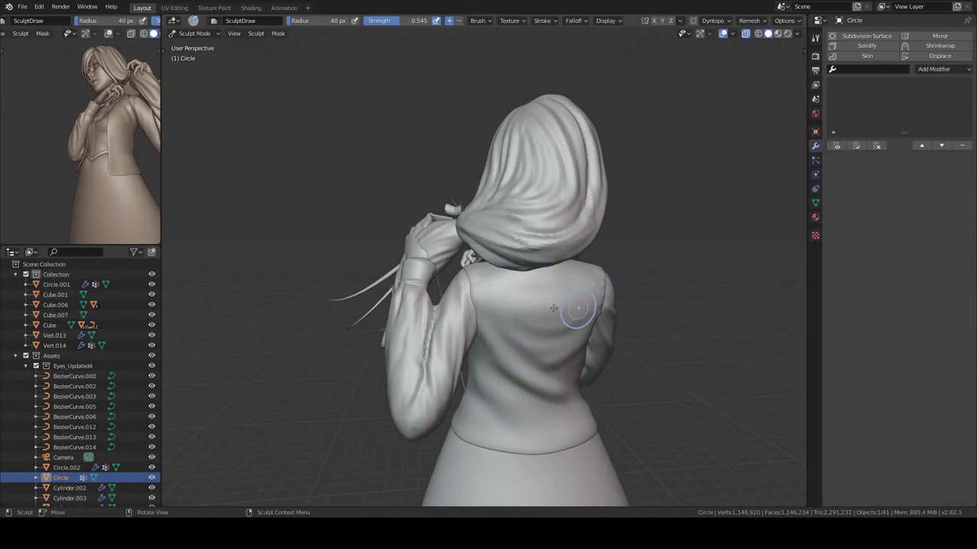
{"action": "mouse_move", "coordinate": [544, 404]}
{"action": "middle_mouse_down"}
{"action": "mouse_move", "coordinate": [542, 268]}
{"action": "mouse_move", "coordinate": [545, 311]}
{"action": "middle_mouse_up"}
{"action": "scroll", "coordinate": [542, 269], "scroll_direction": "down", "scroll_amount": 5}
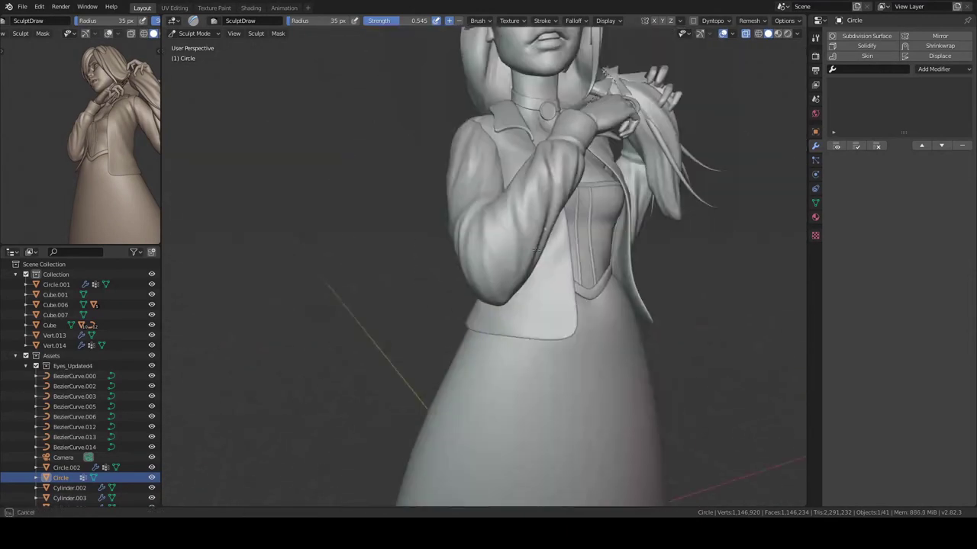
{"action": "key", "text": "ctrl+Tab"}
Step: Select the skirt object, briefly enter Sculpt Mode and return to Object Mode
{"action": "middle_click_drag", "start_coordinate": [547, 379], "coordinate": [473, 416]}
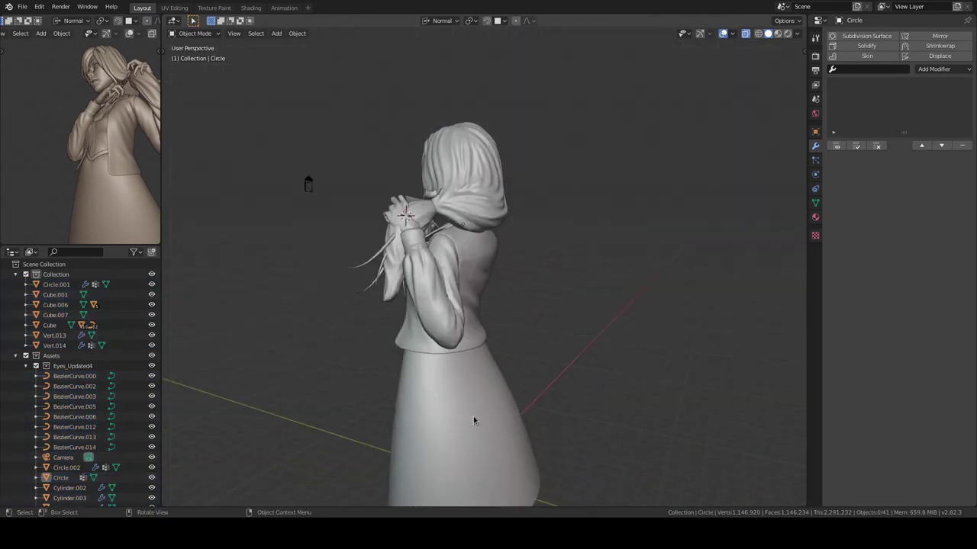
{"action": "left_click", "coordinate": [506, 336]}
{"action": "key", "text": "ctrl+Tab"}
{"action": "middle_click_drag", "start_coordinate": [520, 314], "coordinate": [472, 375]}
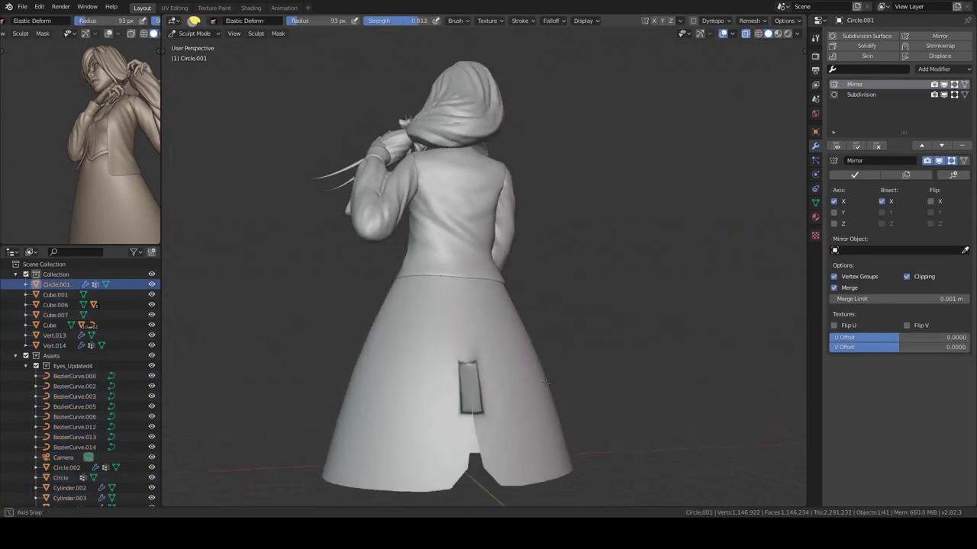
{"action": "key", "text": "ctrl+Tab"}
Step: Move the skirt's top cage vertices with proportional editing in the right side view
{"action": "key", "text": "Tab"}
{"action": "key", "text": "KP_3"}
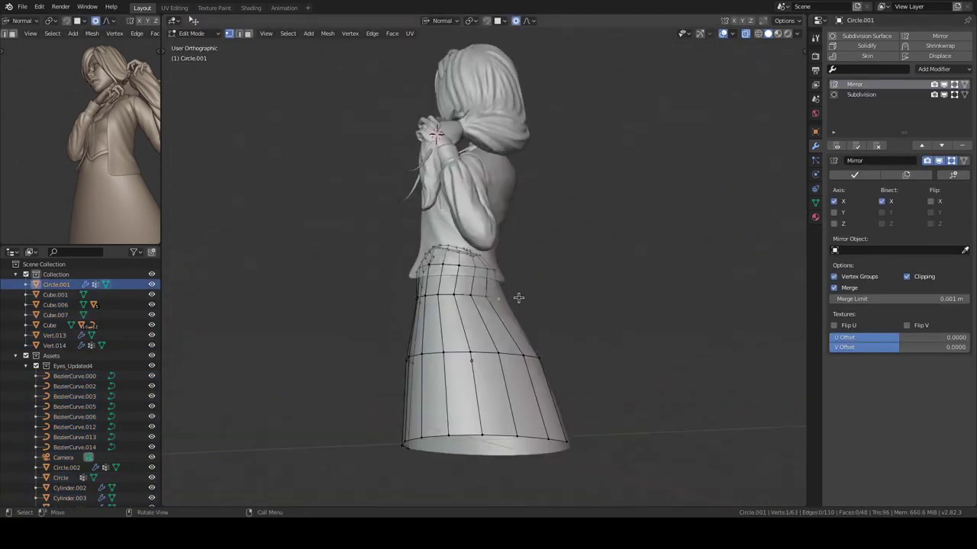
{"action": "key", "text": "g"}
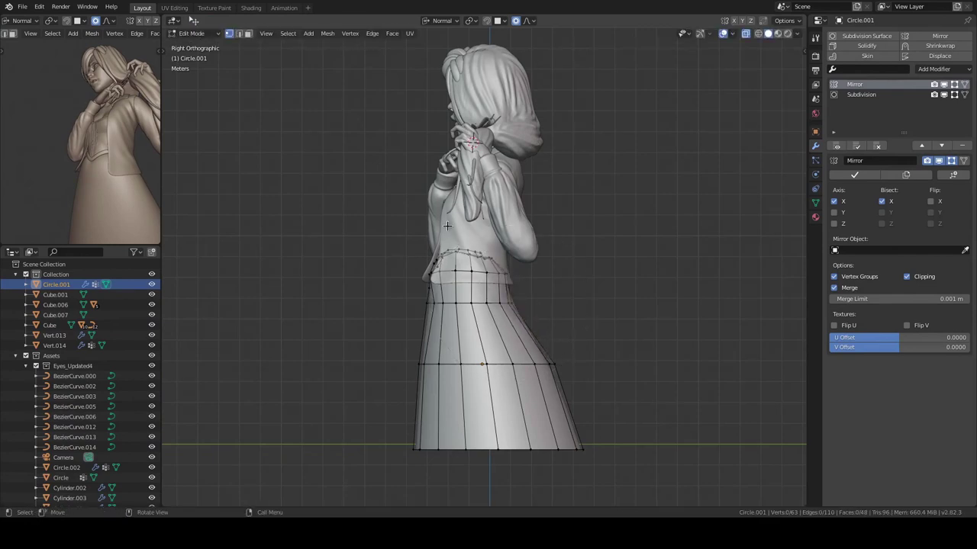
{"action": "left_click_drag", "start_coordinate": [492, 237], "coordinate": [493, 237]}
{"action": "middle_click_drag", "start_coordinate": [492, 238], "coordinate": [605, 186]}
{"action": "key", "text": "KP_Divide"}
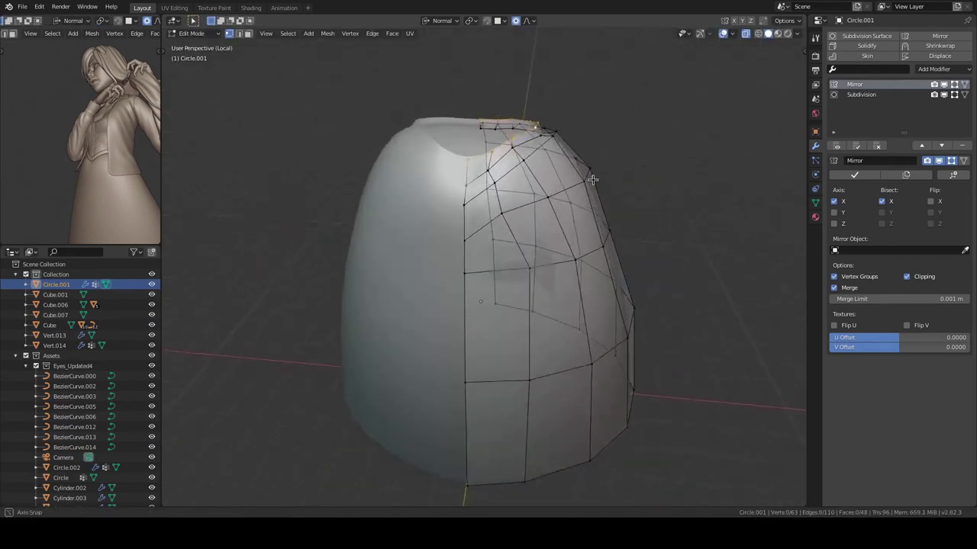
Step: Box-select skirt vertices from the side view, then cancel the pending move
{"action": "key", "text": "KP_Divide"}
{"action": "key", "text": "KP_3"}
{"action": "key", "text": "alt+a"}
{"action": "key", "text": "b"}
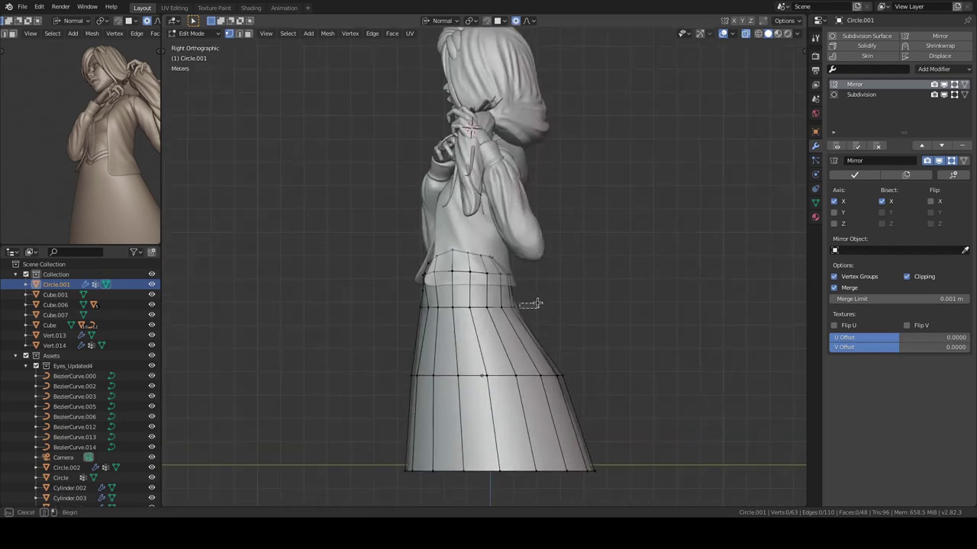
{"action": "mouse_move", "coordinate": [533, 308]}
{"action": "middle_mouse_down"}
{"action": "mouse_move", "coordinate": [474, 320]}
{"action": "mouse_move", "coordinate": [530, 261]}
{"action": "middle_mouse_up"}
{"action": "right_click", "coordinate": [468, 315]}
Step: Back in Object Mode, add a 32-vertex cylinder beside the hair near her raised hand
{"action": "left_click", "coordinate": [473, 299]}
{"action": "middle_click_drag", "start_coordinate": [474, 299], "coordinate": [546, 253]}
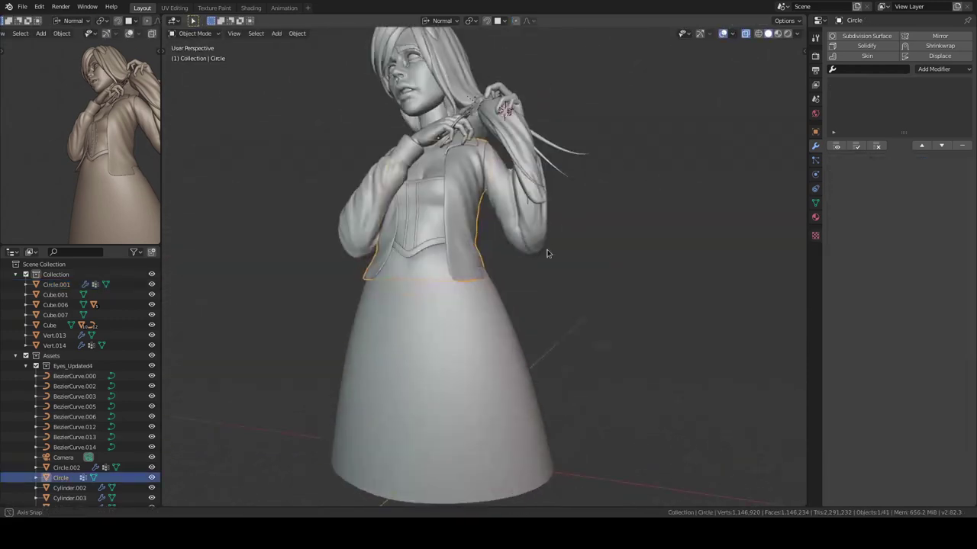
{"action": "mouse_move", "coordinate": [491, 297]}
{"action": "middle_mouse_down"}
{"action": "mouse_move", "coordinate": [476, 355]}
{"action": "mouse_move", "coordinate": [610, 305]}
{"action": "mouse_move", "coordinate": [512, 414]}
{"action": "mouse_move", "coordinate": [511, 224]}
{"action": "mouse_move", "coordinate": [466, 309]}
{"action": "middle_mouse_up"}
{"action": "key", "text": "ctrl+Tab"}
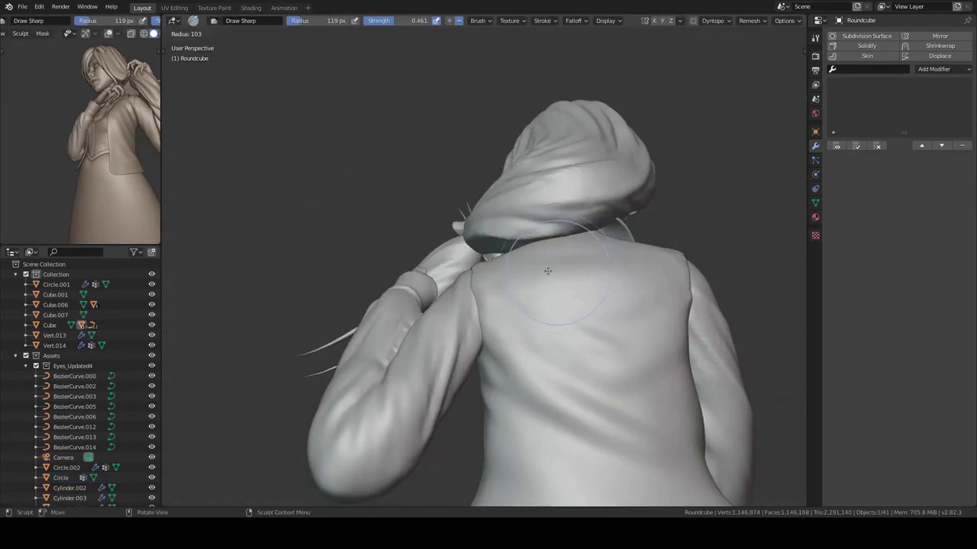
{"action": "mouse_move", "coordinate": [544, 272]}
{"action": "middle_mouse_down"}
{"action": "mouse_move", "coordinate": [506, 239]}
{"action": "mouse_move", "coordinate": [524, 284]}
{"action": "middle_mouse_up"}
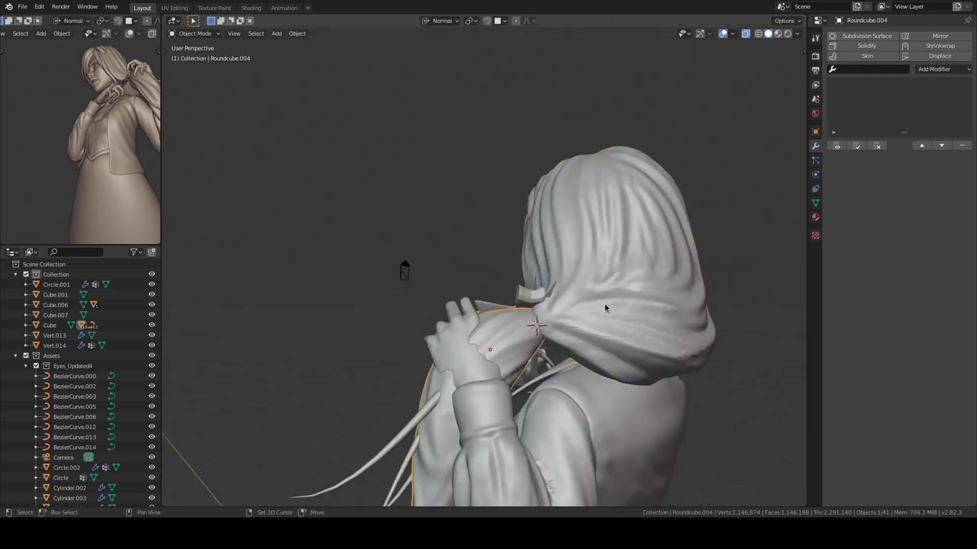
{"action": "key", "text": "shift+a"}
Step: Add a 16-sided cylinder, then scale, rotate and move it onto the gathered hair lock
{"action": "left_click", "coordinate": [650, 155]}
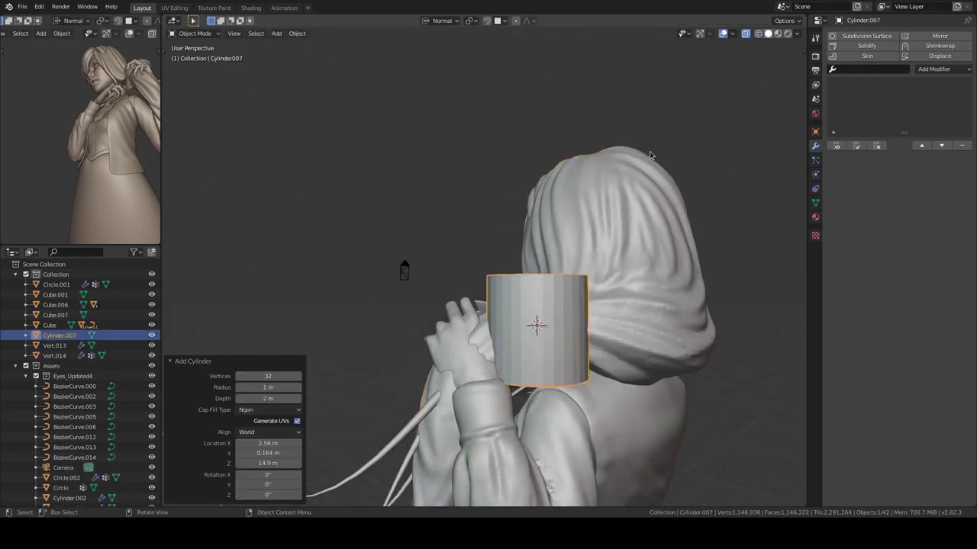
{"action": "key", "text": "Return"}
{"action": "middle_click_drag", "start_coordinate": [546, 385], "coordinate": [660, 329]}
{"action": "key", "text": "s"}
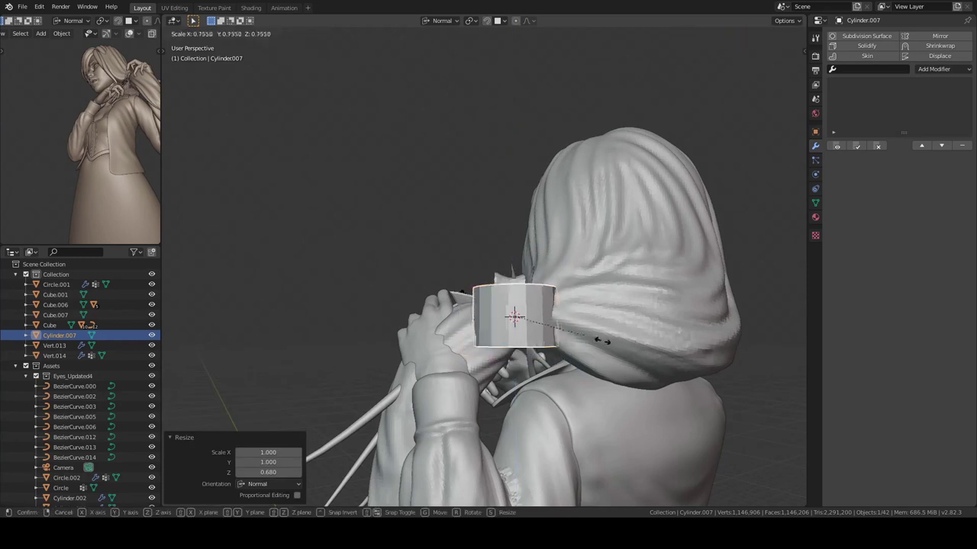
{"action": "left_click", "coordinate": [547, 382]}
{"action": "middle_click_drag", "start_coordinate": [547, 381], "coordinate": [584, 237]}
{"action": "key", "text": "g"}
{"action": "left_click", "coordinate": [556, 349]}
{"action": "key", "text": "s"}
{"action": "left_click", "coordinate": [555, 350]}
{"action": "mouse_move", "coordinate": [555, 349]}
{"action": "middle_mouse_down"}
{"action": "mouse_move", "coordinate": [407, 434]}
{"action": "mouse_move", "coordinate": [517, 352]}
{"action": "mouse_move", "coordinate": [485, 225]}
{"action": "mouse_move", "coordinate": [458, 292]}
{"action": "middle_mouse_up"}
Step: Delete the cylinder's end cap faces in isolated view to leave an open tube
{"action": "key", "text": "KP_Divide"}
{"action": "key", "text": "Tab"}
{"action": "left_click", "coordinate": [486, 209]}
{"action": "key", "text": "3"}
{"action": "left_click", "coordinate": [458, 293]}
{"action": "key", "text": "x"}
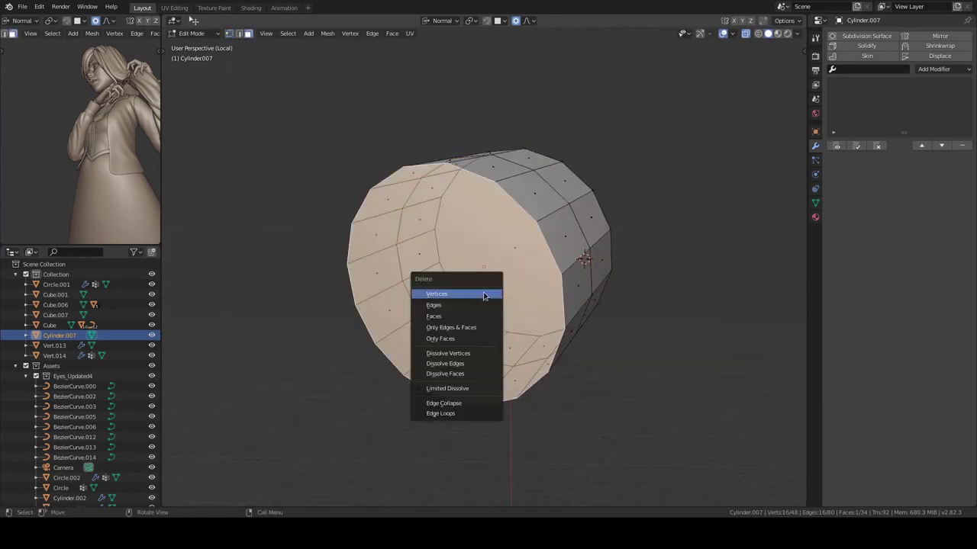
{"action": "left_click", "coordinate": [518, 282]}
{"action": "key", "text": "Tab"}
Step: Add Solidify and level-1 Subdivision to the band, then select the tied lock for sculpting
{"action": "left_click", "coordinate": [866, 45]}
{"action": "key", "text": "ctrl+1"}
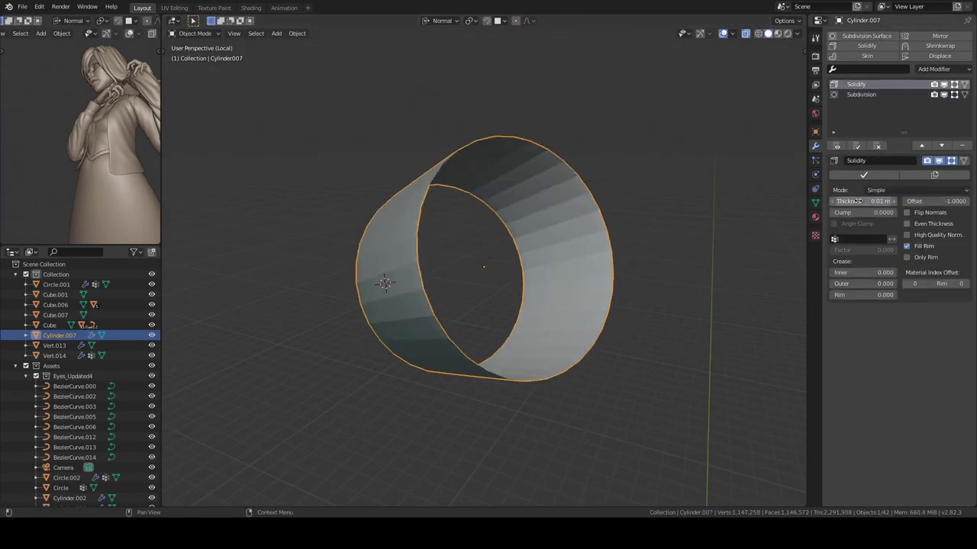
{"action": "key", "text": "KP_Divide"}
{"action": "left_click", "coordinate": [559, 308]}
{"action": "key", "text": "ctrl+Tab"}
{"action": "mouse_move", "coordinate": [559, 307]}
{"action": "middle_mouse_down"}
{"action": "mouse_move", "coordinate": [534, 290]}
{"action": "mouse_move", "coordinate": [552, 246]}
{"action": "mouse_move", "coordinate": [541, 285]}
{"action": "mouse_move", "coordinate": [497, 292]}
{"action": "mouse_move", "coordinate": [484, 316]}
{"action": "mouse_move", "coordinate": [465, 409]}
{"action": "mouse_move", "coordinate": [480, 239]}
{"action": "mouse_move", "coordinate": [606, 338]}
{"action": "mouse_move", "coordinate": [455, 273]}
{"action": "mouse_move", "coordinate": [516, 341]}
{"action": "mouse_move", "coordinate": [473, 303]}
{"action": "mouse_move", "coordinate": [493, 361]}
{"action": "mouse_move", "coordinate": [477, 316]}
{"action": "mouse_move", "coordinate": [492, 283]}
{"action": "mouse_move", "coordinate": [579, 285]}
{"action": "mouse_move", "coordinate": [475, 359]}
{"action": "mouse_move", "coordinate": [331, 267]}
{"action": "mouse_move", "coordinate": [538, 307]}
{"action": "mouse_move", "coordinate": [573, 281]}
{"action": "mouse_move", "coordinate": [464, 344]}
{"action": "mouse_move", "coordinate": [518, 368]}
{"action": "mouse_move", "coordinate": [494, 284]}
{"action": "middle_mouse_up"}
Step: Check the hair band and lock through the scene camera view
{"action": "left_click", "coordinate": [538, 306]}
{"action": "left_click", "coordinate": [463, 343]}
{"action": "key", "text": "ctrl+z"}
{"action": "key", "text": "ctrl+z"}
{"action": "key", "text": "ctrl+z"}
{"action": "key", "text": "ctrl+z"}
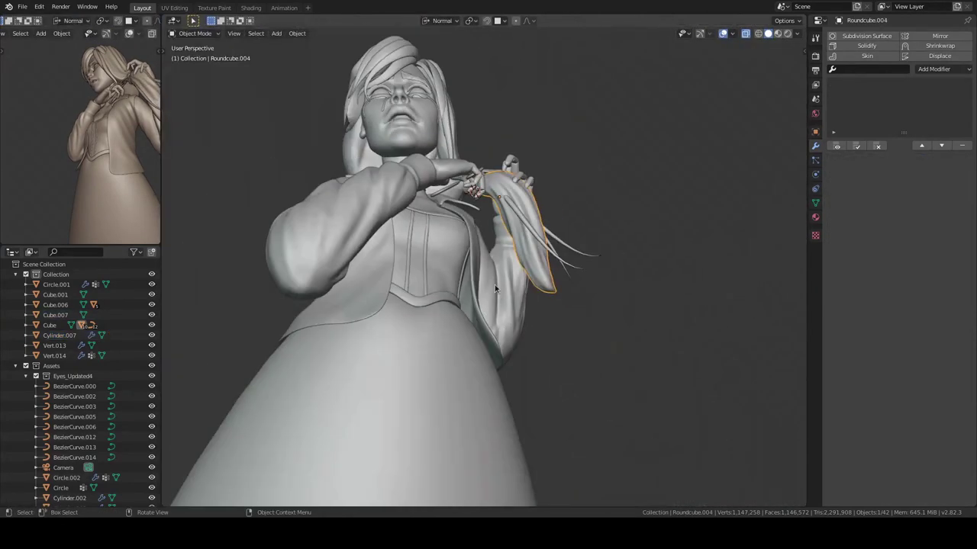
{"action": "key", "text": "KP_0"}
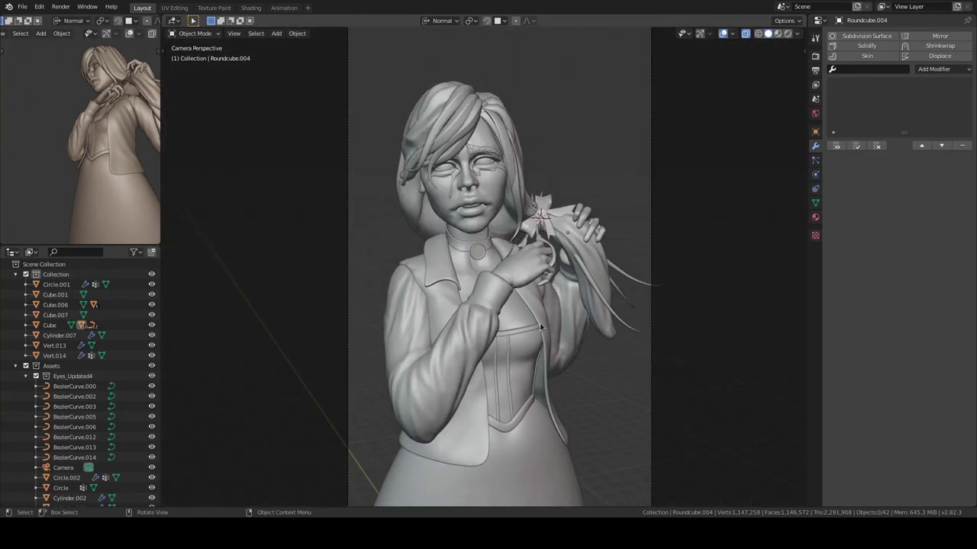
{"action": "scroll", "coordinate": [553, 335], "scroll_direction": "down", "scroll_amount": 3}
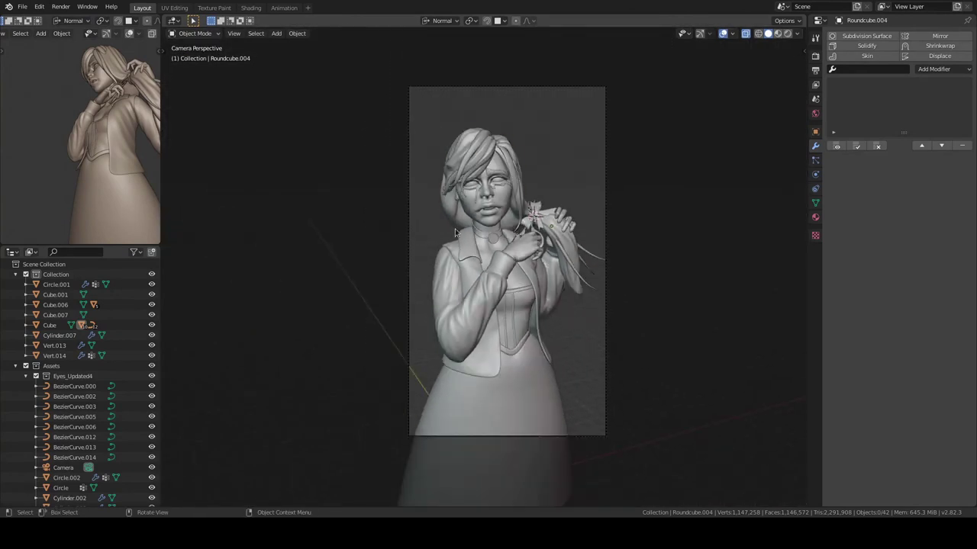
Step: Sculpt draw-brush grooves on the isolated back hair, then show the whole character in Object Mode
{"action": "left_click", "coordinate": [454, 230]}
{"action": "key", "text": "KP_Divide"}
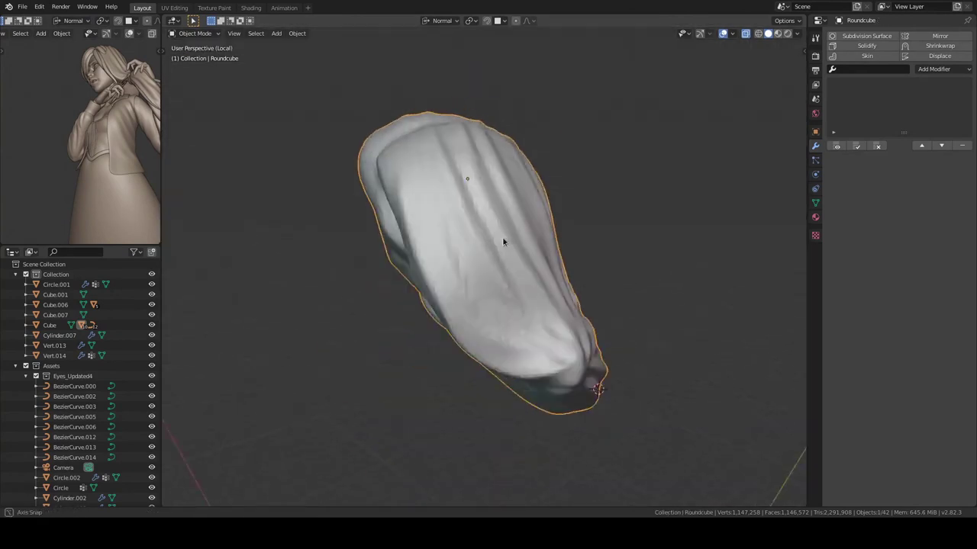
{"action": "key", "text": "x"}
{"action": "mouse_move", "coordinate": [544, 261]}
{"action": "middle_mouse_down"}
{"action": "mouse_move", "coordinate": [652, 251]}
{"action": "mouse_move", "coordinate": [511, 341]}
{"action": "mouse_move", "coordinate": [534, 293]}
{"action": "middle_mouse_up"}
{"action": "key", "text": "KP_Divide"}
{"action": "key", "text": "ctrl+Tab"}
{"action": "scroll", "coordinate": [545, 241], "scroll_direction": "up", "scroll_amount": 5}
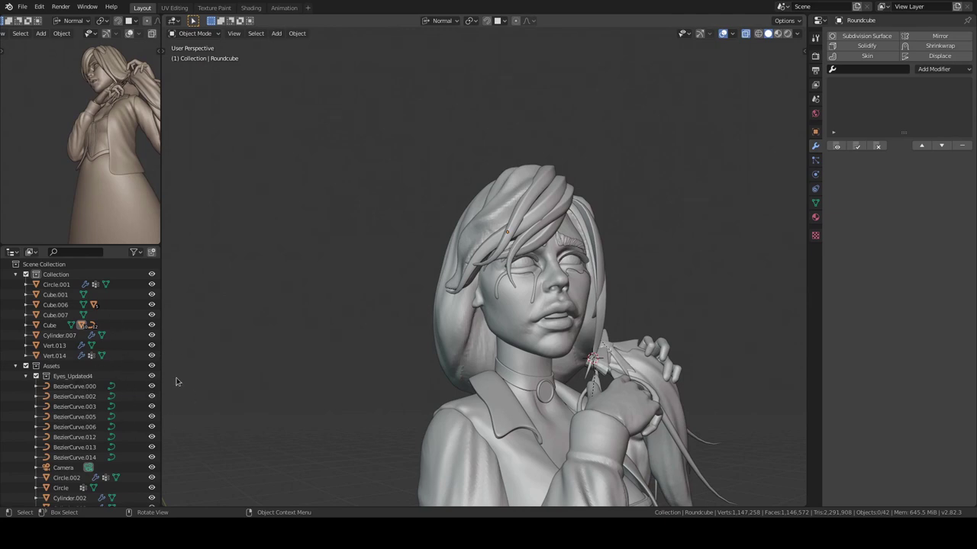
Step: Duplicate the collar faces of jacket Circle.002 and separate them into a new object
{"action": "left_click", "coordinate": [67, 478]}
{"action": "key", "text": "KP_Divide"}
{"action": "key", "text": "Tab"}
{"action": "mouse_move", "coordinate": [476, 394]}
{"action": "middle_mouse_down"}
{"action": "mouse_move", "coordinate": [610, 334]}
{"action": "mouse_move", "coordinate": [626, 351]}
{"action": "middle_mouse_up"}
{"action": "key", "text": "shift+d"}
{"action": "key", "text": "Escape"}
{"action": "key", "text": "p"}
{"action": "left_click", "coordinate": [706, 317]}
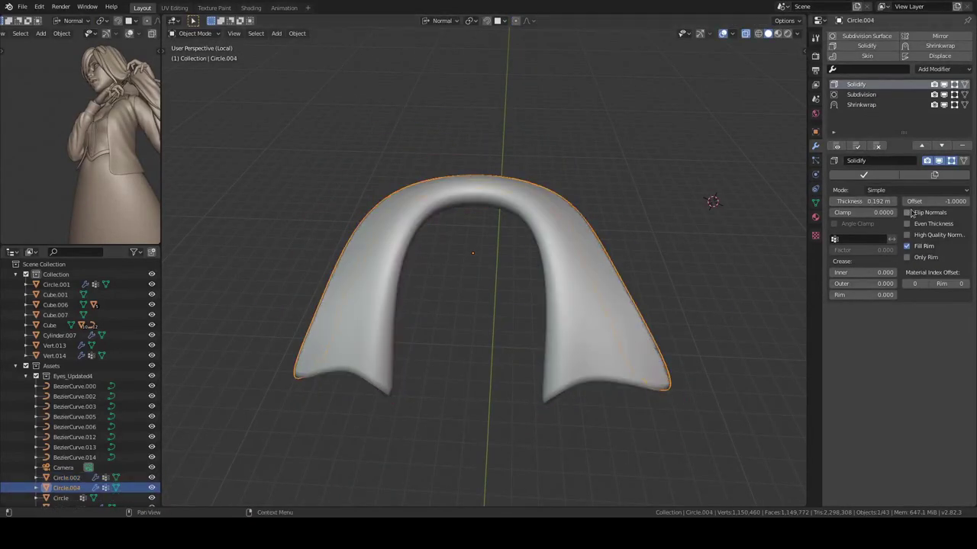
Step: Set the collar's Solidify thickness to 0.105 m and offset to -0.0222
{"action": "middle_click_drag", "start_coordinate": [763, 252], "coordinate": [603, 292]}
{"action": "key", "text": "KP_Divide"}
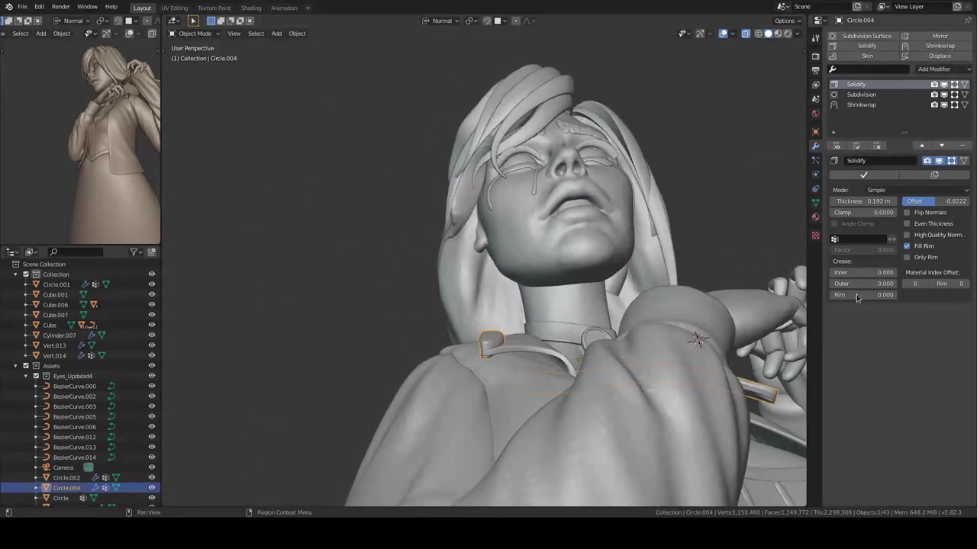
{"action": "mouse_move", "coordinate": [534, 328]}
{"action": "middle_mouse_down"}
{"action": "mouse_move", "coordinate": [555, 338]}
{"action": "mouse_move", "coordinate": [583, 289]}
{"action": "mouse_move", "coordinate": [588, 303]}
{"action": "mouse_move", "coordinate": [524, 327]}
{"action": "mouse_move", "coordinate": [497, 316]}
{"action": "mouse_move", "coordinate": [582, 234]}
{"action": "middle_mouse_up"}
Step: Sculpt the isolated Cube head with X symmetry and Clay Strips at strength 0.424
{"action": "left_click", "coordinate": [582, 234]}
{"action": "key", "text": "ctrl+Tab"}
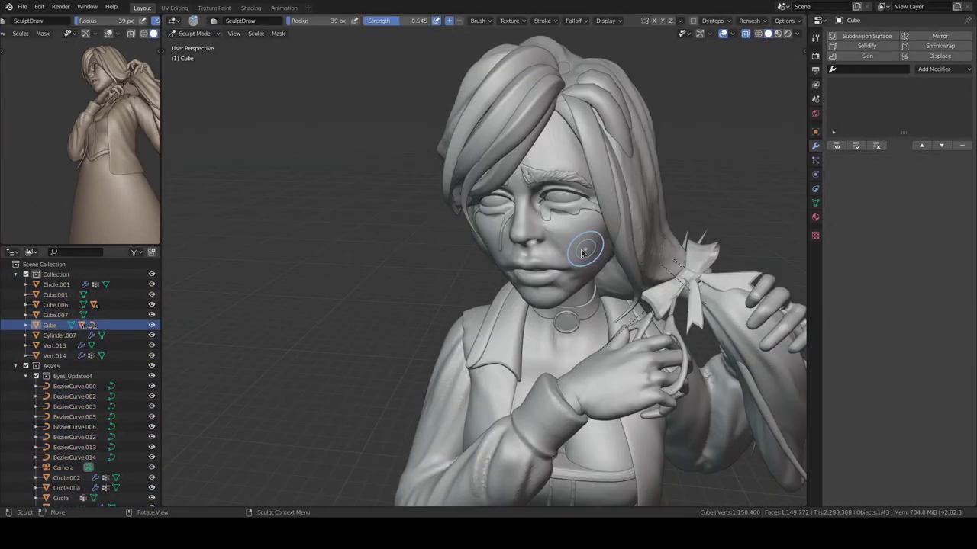
{"action": "key", "text": "KP_Divide"}
{"action": "left_click", "coordinate": [599, 292]}
{"action": "mouse_move", "coordinate": [598, 291]}
{"action": "middle_mouse_down"}
{"action": "mouse_move", "coordinate": [563, 320]}
{"action": "mouse_move", "coordinate": [560, 342]}
{"action": "mouse_move", "coordinate": [572, 312]}
{"action": "mouse_move", "coordinate": [562, 274]}
{"action": "middle_mouse_up"}
{"action": "key", "text": "c"}
{"action": "middle_click_drag", "start_coordinate": [532, 238], "coordinate": [517, 236]}
{"action": "key", "text": "shift+f"}
Step: Build up the brow and ear with Clay Strips from side and front views
{"action": "mouse_move", "coordinate": [556, 207]}
{"action": "middle_mouse_down"}
{"action": "mouse_move", "coordinate": [534, 201]}
{"action": "mouse_move", "coordinate": [512, 321]}
{"action": "middle_mouse_up"}
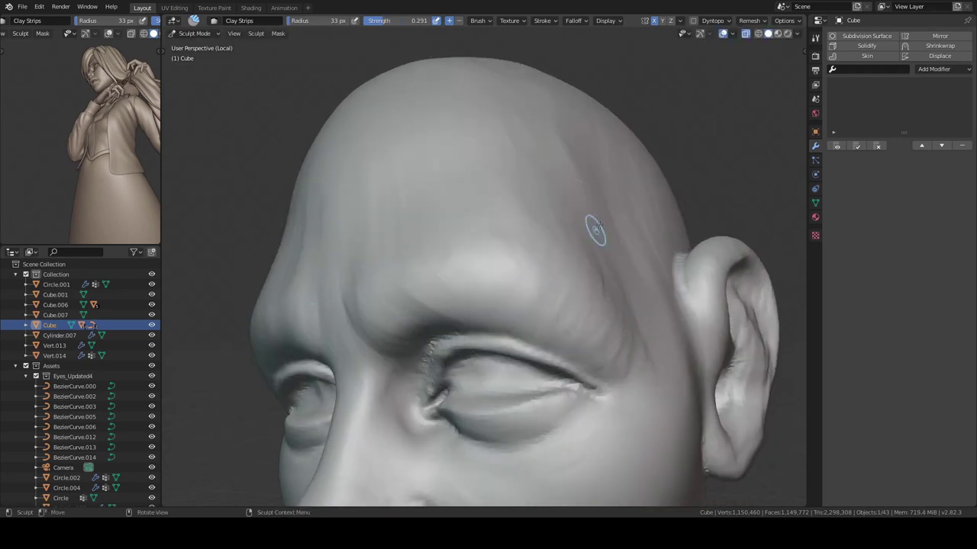
{"action": "middle_click_drag", "start_coordinate": [595, 230], "coordinate": [532, 297]}
{"action": "mouse_move", "coordinate": [583, 355]}
{"action": "middle_mouse_down"}
{"action": "mouse_move", "coordinate": [625, 290]}
{"action": "mouse_move", "coordinate": [560, 252]}
{"action": "middle_mouse_up"}
{"action": "scroll", "coordinate": [641, 273], "scroll_direction": "up", "scroll_amount": 4}
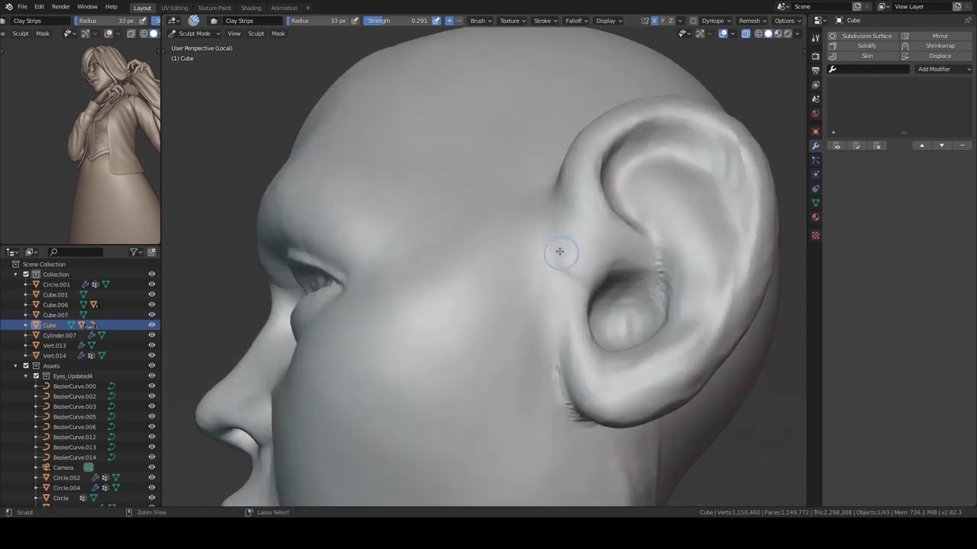
{"action": "middle_click_drag", "start_coordinate": [581, 169], "coordinate": [617, 232]}
{"action": "mouse_move", "coordinate": [624, 158]}
{"action": "middle_mouse_down"}
{"action": "mouse_move", "coordinate": [618, 251]}
{"action": "mouse_move", "coordinate": [590, 334]}
{"action": "mouse_move", "coordinate": [585, 261]}
{"action": "mouse_move", "coordinate": [608, 244]}
{"action": "mouse_move", "coordinate": [584, 203]}
{"action": "mouse_move", "coordinate": [622, 273]}
{"action": "mouse_move", "coordinate": [603, 282]}
{"action": "mouse_move", "coordinate": [605, 267]}
{"action": "middle_mouse_up"}
{"action": "key", "text": "c"}
{"action": "scroll", "coordinate": [605, 260], "scroll_direction": "up", "scroll_amount": 3}
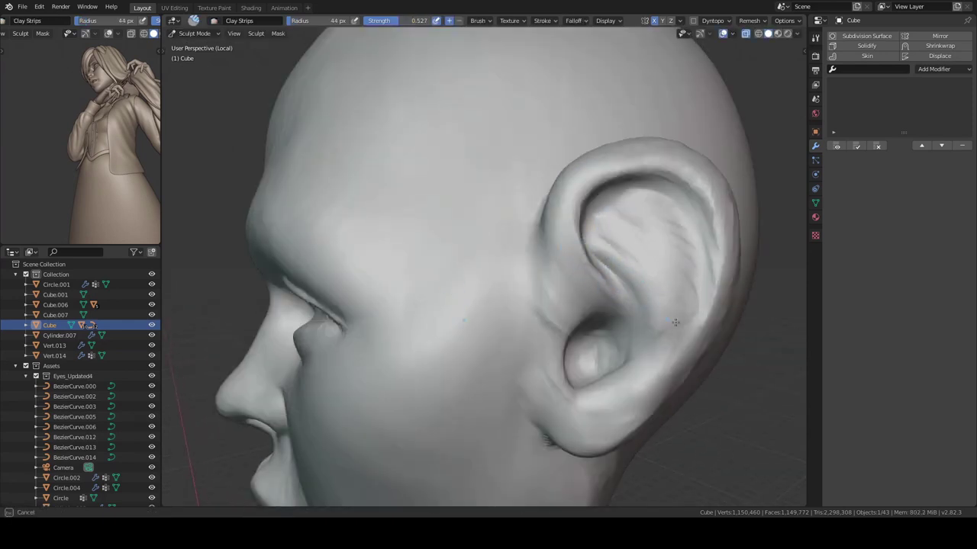
{"action": "middle_click_drag", "start_coordinate": [675, 323], "coordinate": [647, 257]}
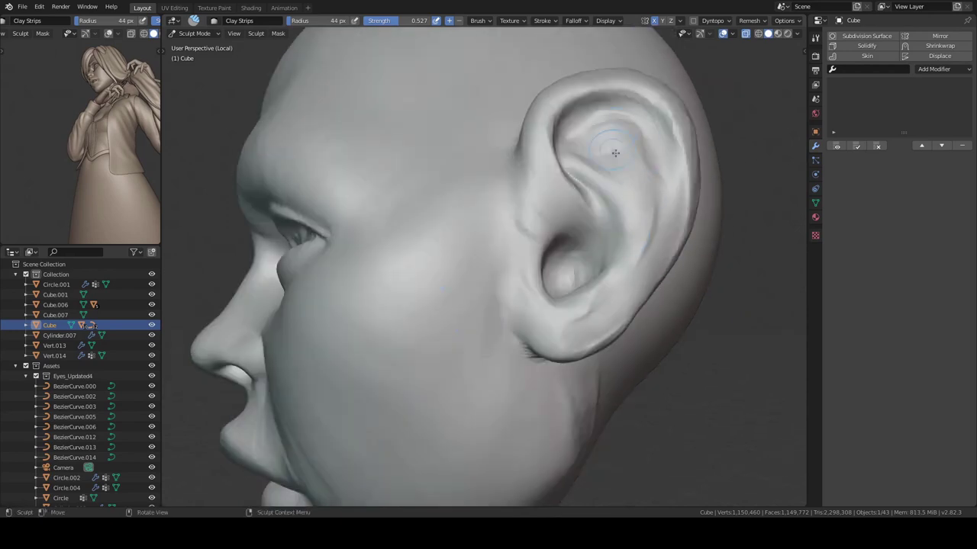
{"action": "scroll", "coordinate": [615, 153], "scroll_direction": "down", "scroll_amount": 2}
{"action": "mouse_move", "coordinate": [615, 152]}
{"action": "middle_mouse_down"}
{"action": "mouse_move", "coordinate": [617, 274]}
{"action": "mouse_move", "coordinate": [586, 298]}
{"action": "middle_mouse_up"}
{"action": "scroll", "coordinate": [617, 275], "scroll_direction": "down", "scroll_amount": 4}
Step: Refine the lips with the whole character visible, then return to Object Mode
{"action": "key", "text": "slash"}
{"action": "scroll", "coordinate": [499, 299], "scroll_direction": "up", "scroll_amount": 3}
{"action": "middle_click_drag", "start_coordinate": [499, 299], "coordinate": [689, 236]}
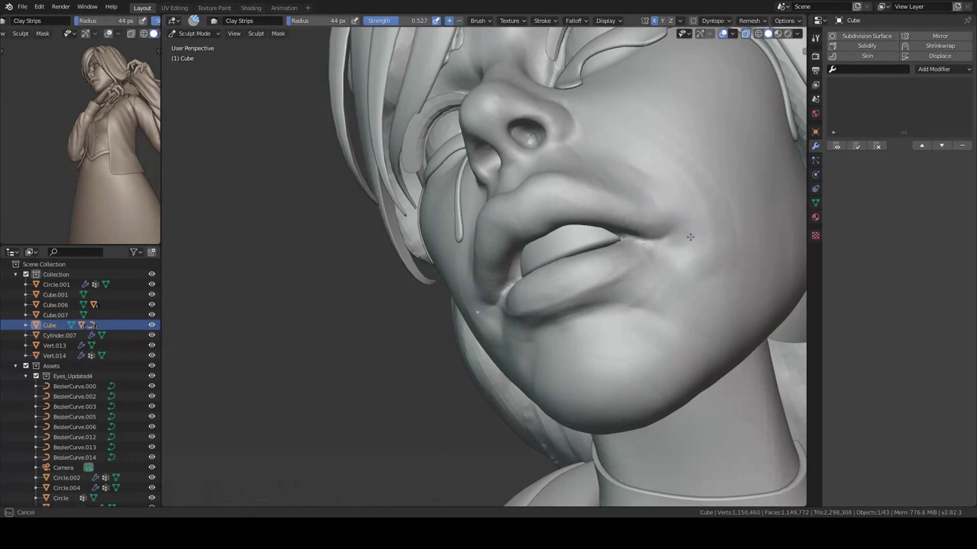
{"action": "mouse_move", "coordinate": [682, 297]}
{"action": "middle_mouse_down"}
{"action": "mouse_move", "coordinate": [708, 262]}
{"action": "mouse_move", "coordinate": [580, 219]}
{"action": "mouse_move", "coordinate": [588, 305]}
{"action": "mouse_move", "coordinate": [521, 361]}
{"action": "middle_mouse_up"}
{"action": "scroll", "coordinate": [580, 219], "scroll_direction": "down", "scroll_amount": 3}
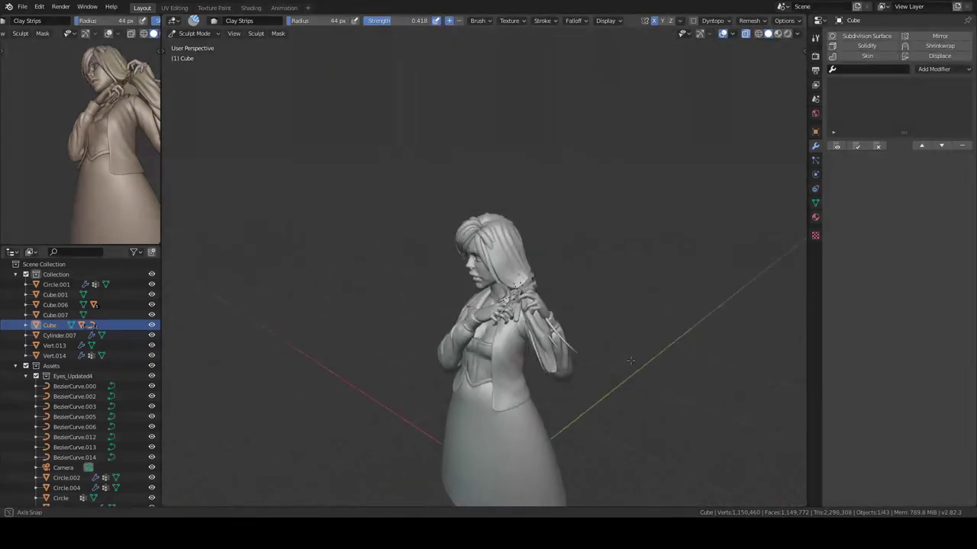
{"action": "key", "text": "ctrl+Tab"}
Step: Duplicate the stray hair strand curve BezierCurve.010, shrinking and rotating the copy beside it
{"action": "scroll", "coordinate": [520, 362], "scroll_direction": "up", "scroll_amount": 2}
{"action": "left_click", "coordinate": [610, 320]}
{"action": "scroll", "coordinate": [616, 336], "scroll_direction": "up", "scroll_amount": 2}
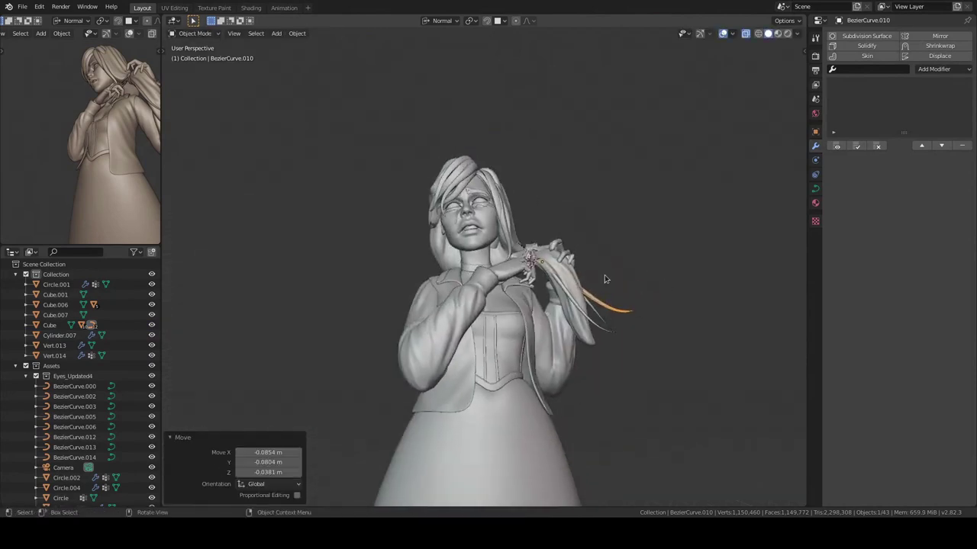
{"action": "middle_click_drag", "start_coordinate": [604, 275], "coordinate": [626, 320]}
{"action": "key", "text": "shift+d"}
{"action": "key", "text": "s"}
{"action": "left_click", "coordinate": [610, 236]}
{"action": "mouse_move", "coordinate": [610, 237]}
{"action": "middle_mouse_down"}
{"action": "mouse_move", "coordinate": [666, 360]}
{"action": "mouse_move", "coordinate": [671, 320]}
{"action": "mouse_move", "coordinate": [672, 412]}
{"action": "mouse_move", "coordinate": [637, 273]}
{"action": "middle_mouse_up"}
{"action": "key", "text": "r"}
Step: Reshape the copied strand's control points with proportional editing, then view from the front
{"action": "key", "text": "Tab"}
{"action": "key", "text": "g"}
{"action": "left_click", "coordinate": [678, 414]}
{"action": "middle_click_drag", "start_coordinate": [704, 287], "coordinate": [683, 248]}
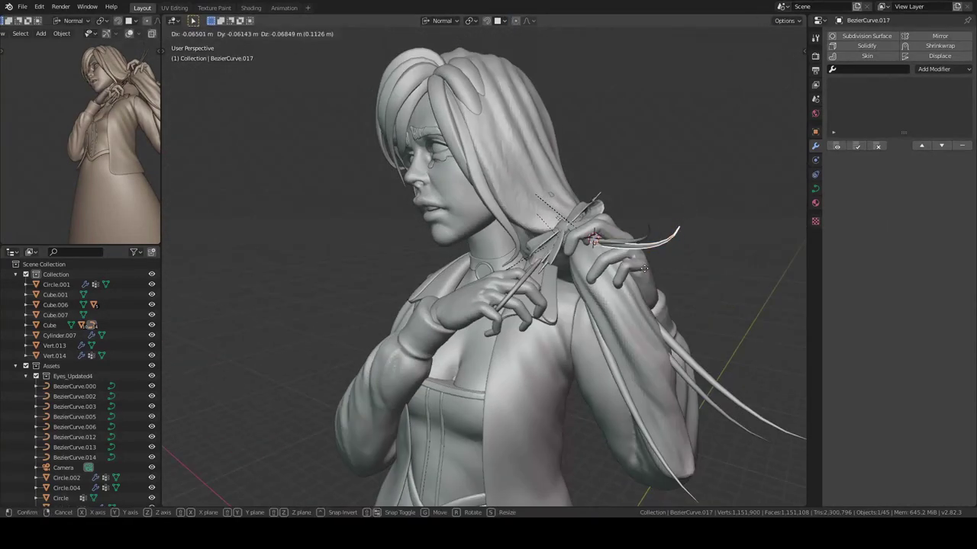
{"action": "left_click", "coordinate": [683, 248]}
{"action": "key", "text": "Tab"}
{"action": "key", "text": "KP_1"}
Step: Lengthen the tied lock Roundcube.004 with Snake Hook, then check the figure through the camera
{"action": "left_click", "coordinate": [579, 306]}
{"action": "key", "text": "ctrl+Tab"}
{"action": "mouse_move", "coordinate": [588, 349]}
{"action": "middle_mouse_down"}
{"action": "mouse_move", "coordinate": [644, 344]}
{"action": "mouse_move", "coordinate": [539, 345]}
{"action": "mouse_move", "coordinate": [596, 397]}
{"action": "mouse_move", "coordinate": [615, 353]}
{"action": "middle_mouse_up"}
{"action": "scroll", "coordinate": [632, 345], "scroll_direction": "up", "scroll_amount": 3}
{"action": "key", "text": "ctrl+Tab"}
{"action": "scroll", "coordinate": [662, 340], "scroll_direction": "down", "scroll_amount": 5}
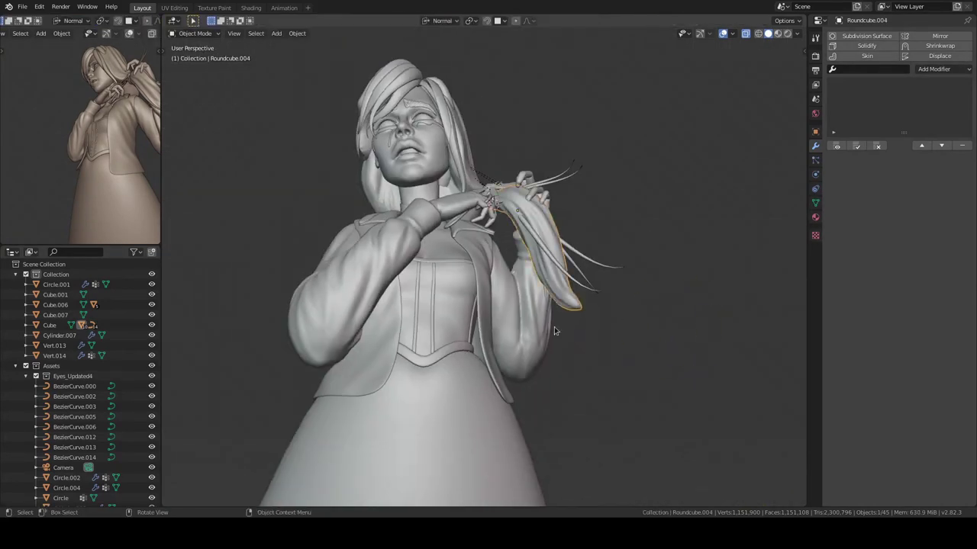
{"action": "mouse_move", "coordinate": [554, 326]}
{"action": "middle_mouse_down"}
{"action": "mouse_move", "coordinate": [578, 245]}
{"action": "mouse_move", "coordinate": [612, 267]}
{"action": "middle_mouse_up"}
{"action": "key", "text": "KP_0"}
{"action": "key", "text": "ctrl+Tab"}
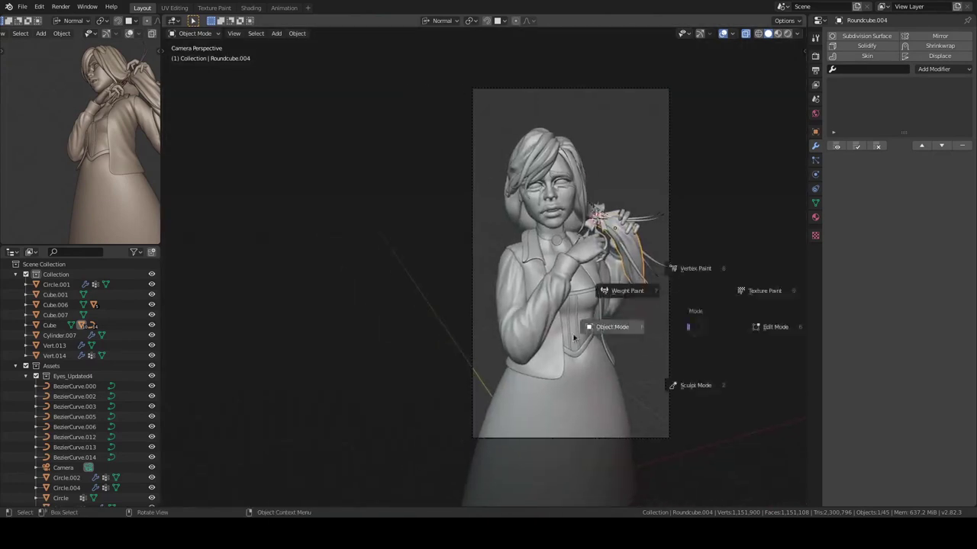
{"action": "middle_click_drag", "start_coordinate": [592, 330], "coordinate": [532, 194], "text": "shift"}
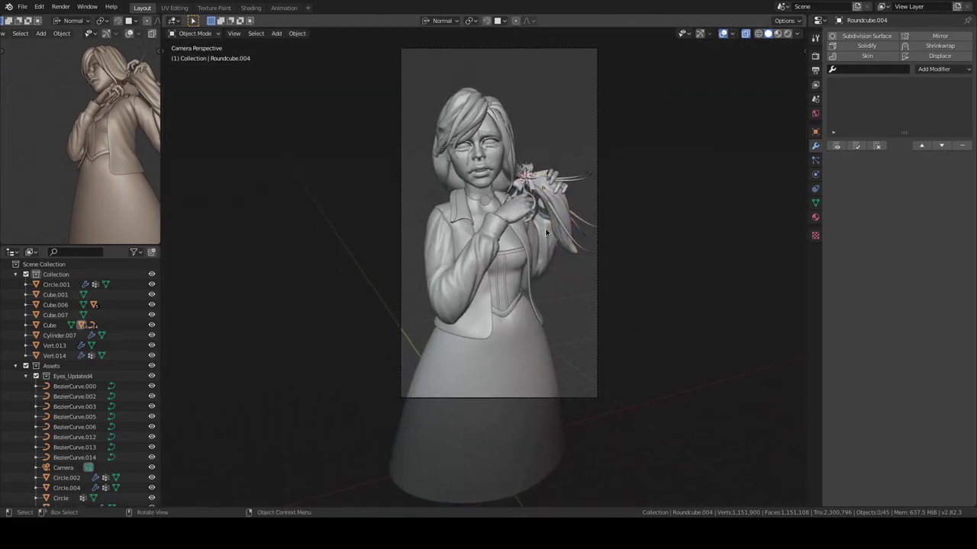